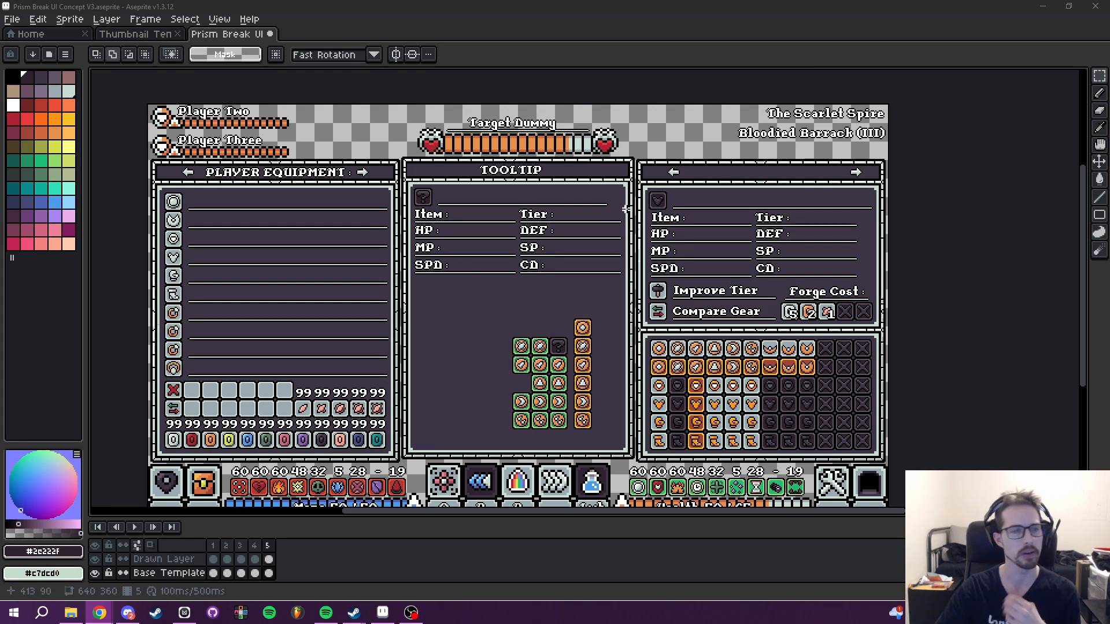
- Switch to frame 4, go to the empty icon slots of the Player Attributes panel and sample black #000000 from their outline
{"action": "left_click_drag", "start_coordinate": [638, 312], "coordinate": [663, 296]}
{"action": "scroll", "coordinate": [669, 330], "scroll_direction": "up", "scroll_amount": 2}
{"action": "scroll", "coordinate": [537, 270], "scroll_direction": "down", "scroll_amount": 2}
{"action": "left_click", "coordinate": [255, 546]}
{"action": "left_click_drag", "start_coordinate": [590, 261], "coordinate": [647, 334]}
{"action": "scroll", "coordinate": [315, 306], "scroll_direction": "up", "scroll_amount": 4}
{"action": "left_click_drag", "start_coordinate": [316, 293], "coordinate": [432, 384]}
{"action": "left_click_drag", "start_coordinate": [421, 291], "coordinate": [458, 352]}
{"action": "key", "text": "i"}
{"action": "left_click_drag", "start_coordinate": [350, 197], "coordinate": [410, 294]}
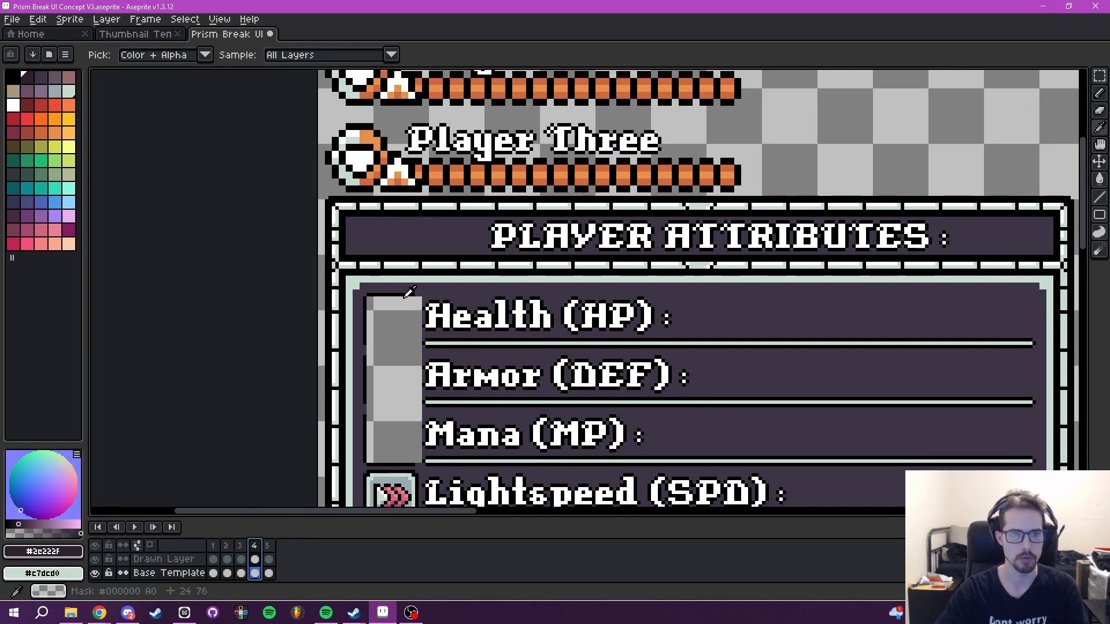
{"action": "scroll", "coordinate": [398, 298], "scroll_direction": "up", "scroll_amount": 2}
{"action": "left_click", "coordinate": [381, 293]}
{"action": "left_click_drag", "start_coordinate": [412, 342], "coordinate": [429, 256]}
{"action": "scroll", "coordinate": [426, 337], "scroll_direction": "down", "scroll_amount": 1}
{"action": "scroll", "coordinate": [431, 329], "scroll_direction": "up", "scroll_amount": 1}
{"action": "scroll", "coordinate": [402, 322], "scroll_direction": "up", "scroll_amount": 1}
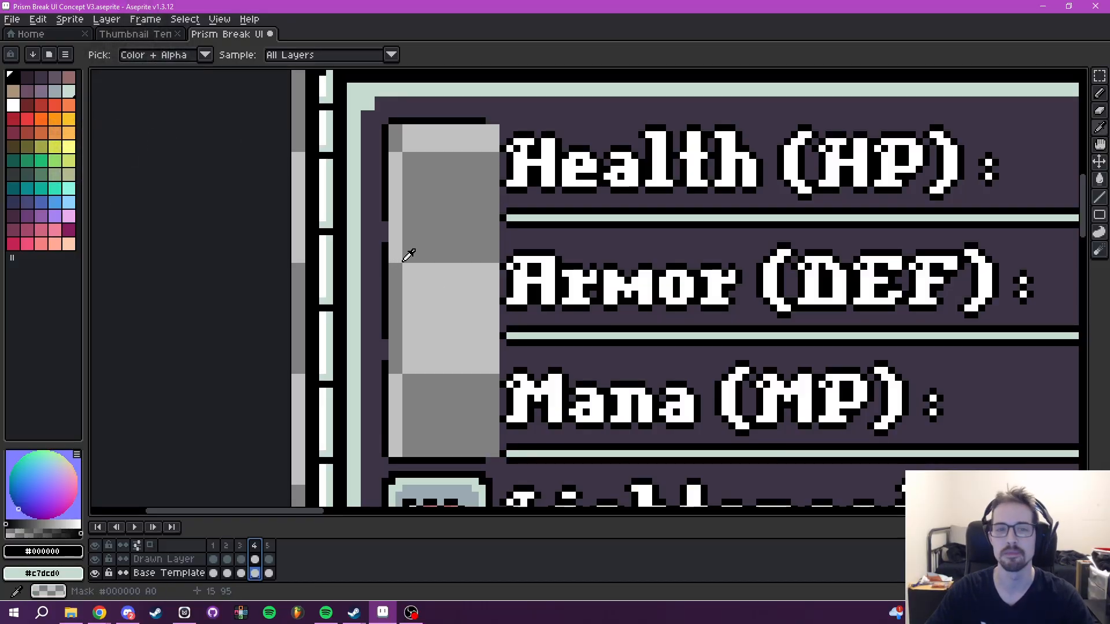
{"action": "scroll", "coordinate": [442, 263], "scroll_direction": "down", "scroll_amount": 1}
{"action": "left_click_drag", "start_coordinate": [446, 268], "coordinate": [455, 349]}
{"action": "left_click_drag", "start_coordinate": [464, 307], "coordinate": [438, 305]}
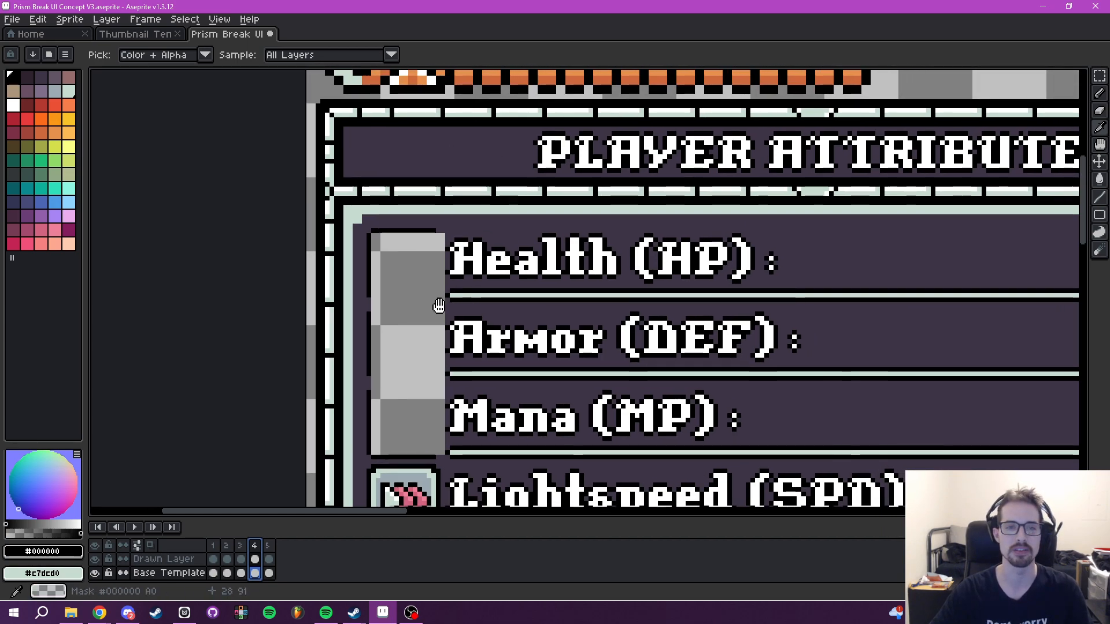
- Open the sprite Dev Log #15 from the Prism Break folder Social Media\Twitch\Dev Log Banners
{"action": "left_click", "coordinate": [12, 19]}
{"action": "left_click", "coordinate": [23, 44]}
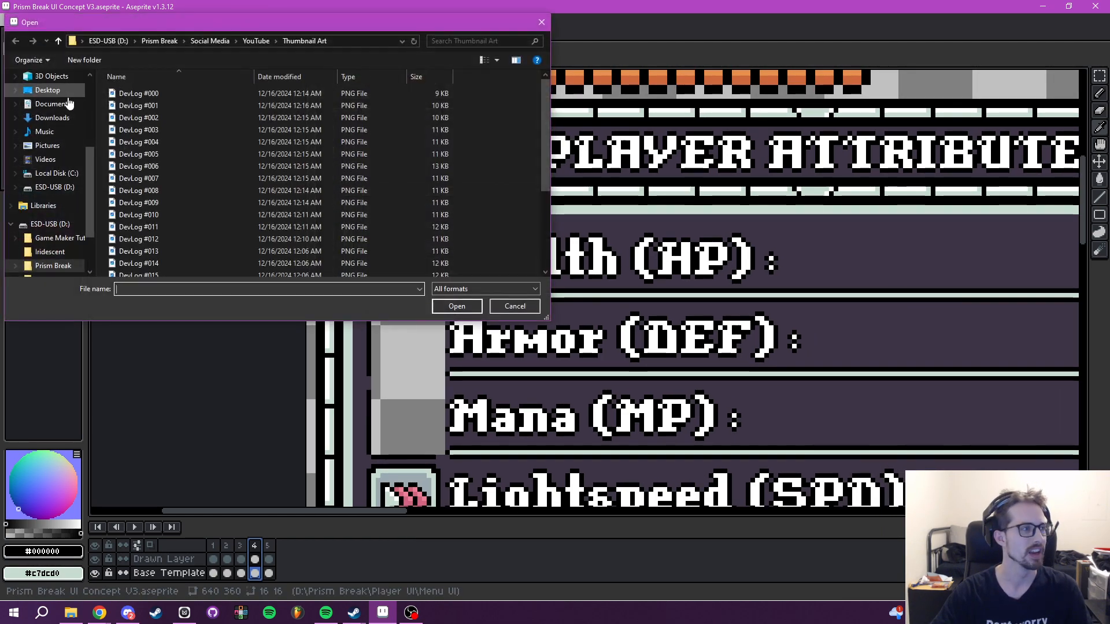
{"action": "scroll", "coordinate": [323, 139], "scroll_direction": "down", "scroll_amount": 4}
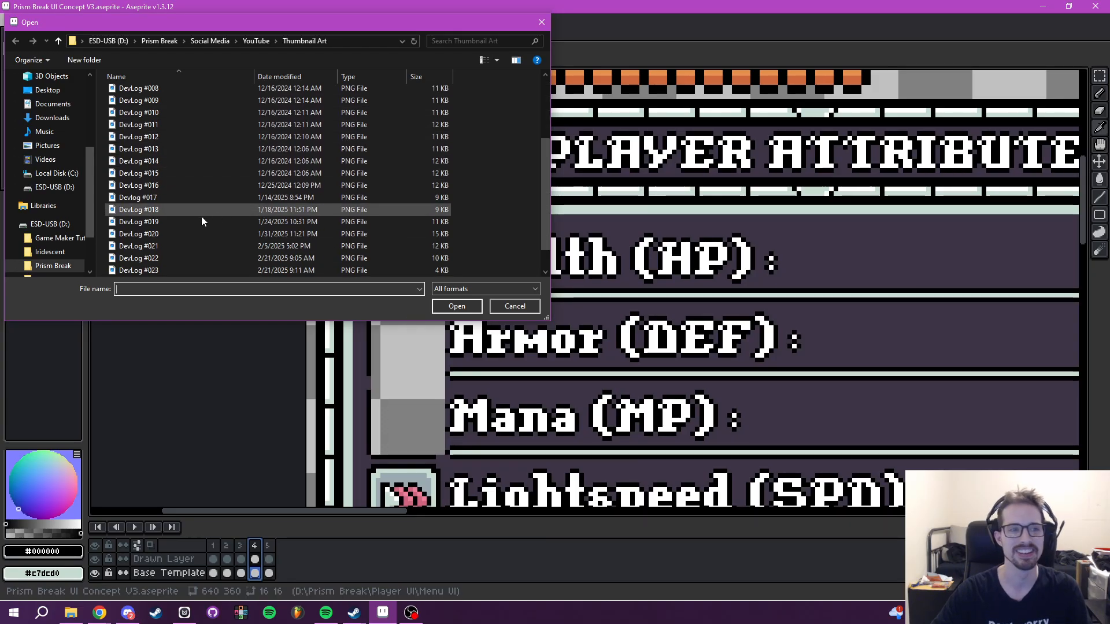
{"action": "left_click", "coordinate": [60, 268]}
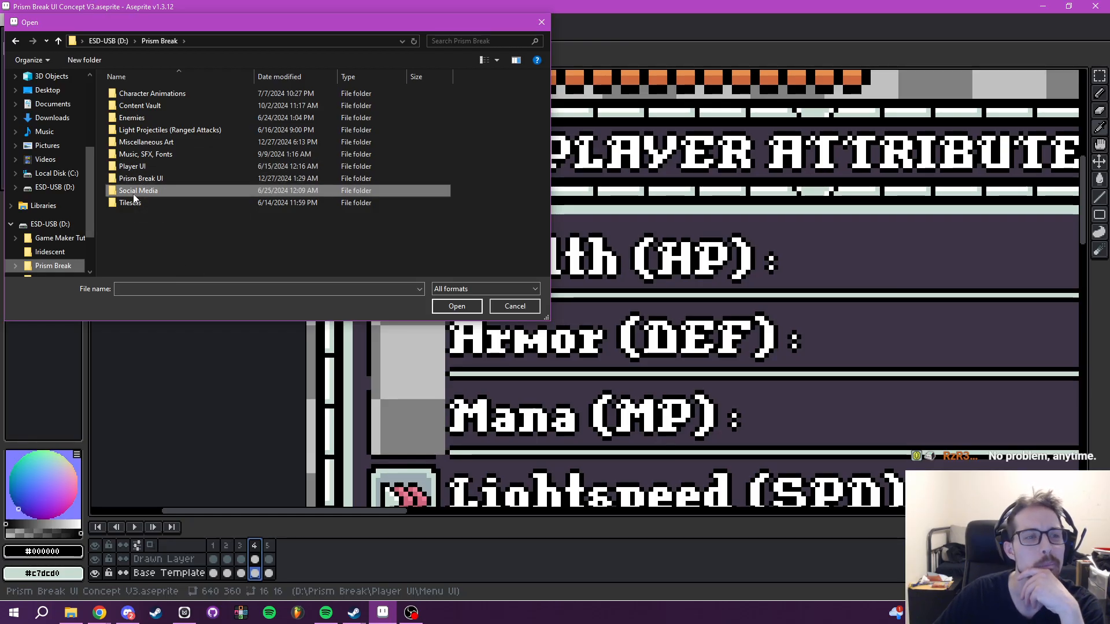
{"action": "double_click", "coordinate": [141, 192]}
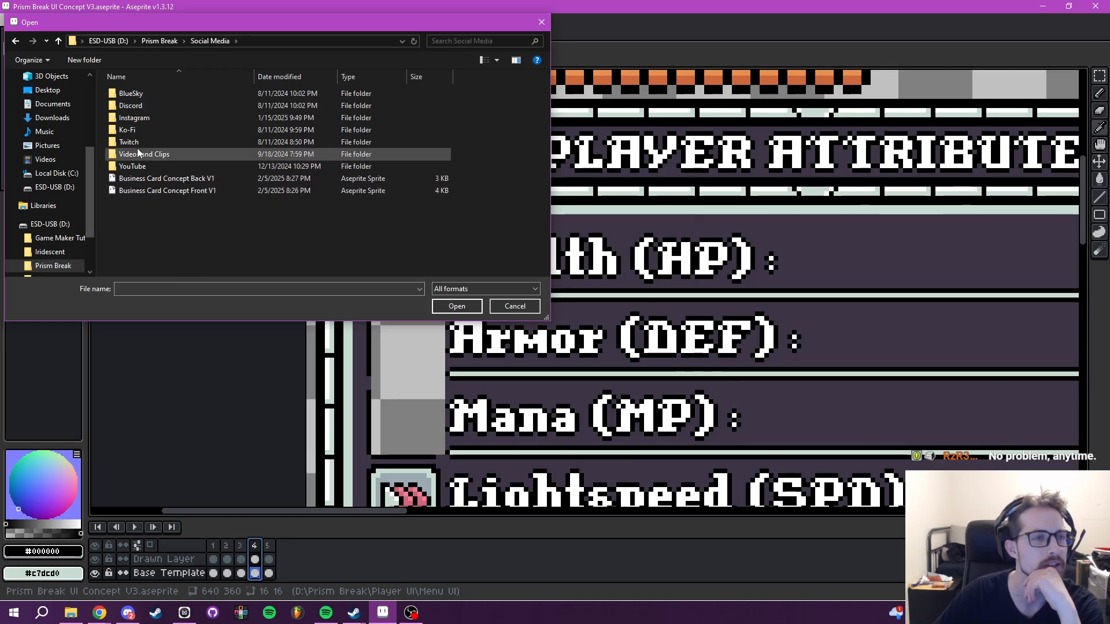
{"action": "double_click", "coordinate": [137, 141]}
{"action": "double_click", "coordinate": [139, 118]}
{"action": "double_click", "coordinate": [133, 144]}
- Select the 16 × 16 green icon with blue sparkles in the middle row of the icon grid for copying
{"action": "scroll", "coordinate": [725, 259], "scroll_direction": "up", "scroll_amount": 3}
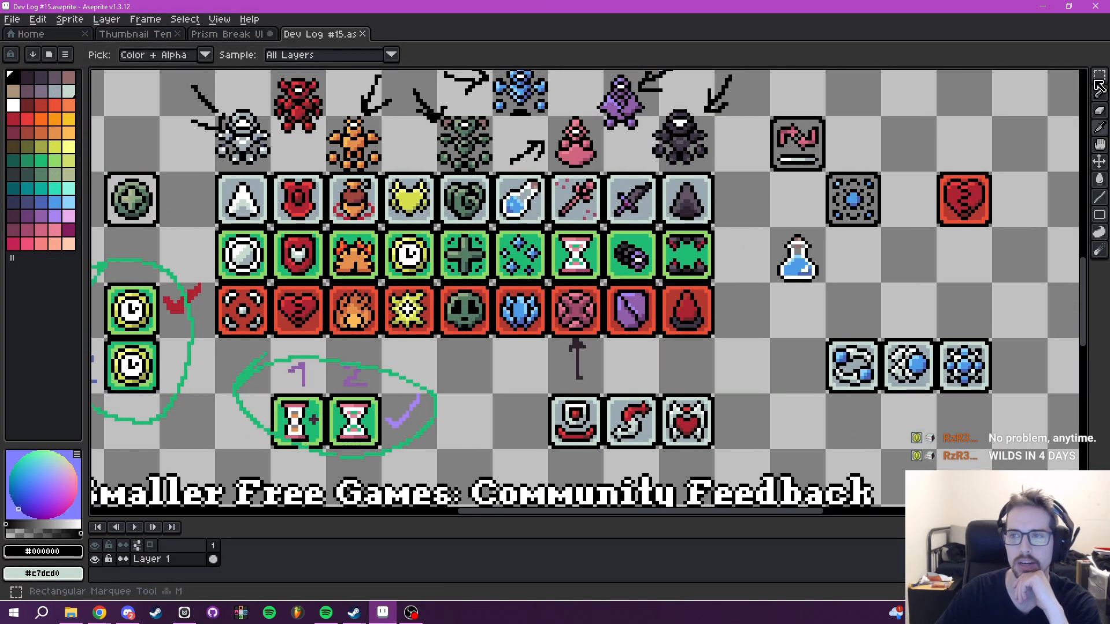
{"action": "left_click", "coordinate": [1099, 75]}
{"action": "left_click_drag", "start_coordinate": [593, 257], "coordinate": [657, 347]}
{"action": "scroll", "coordinate": [641, 310], "scroll_direction": "up", "scroll_amount": 2}
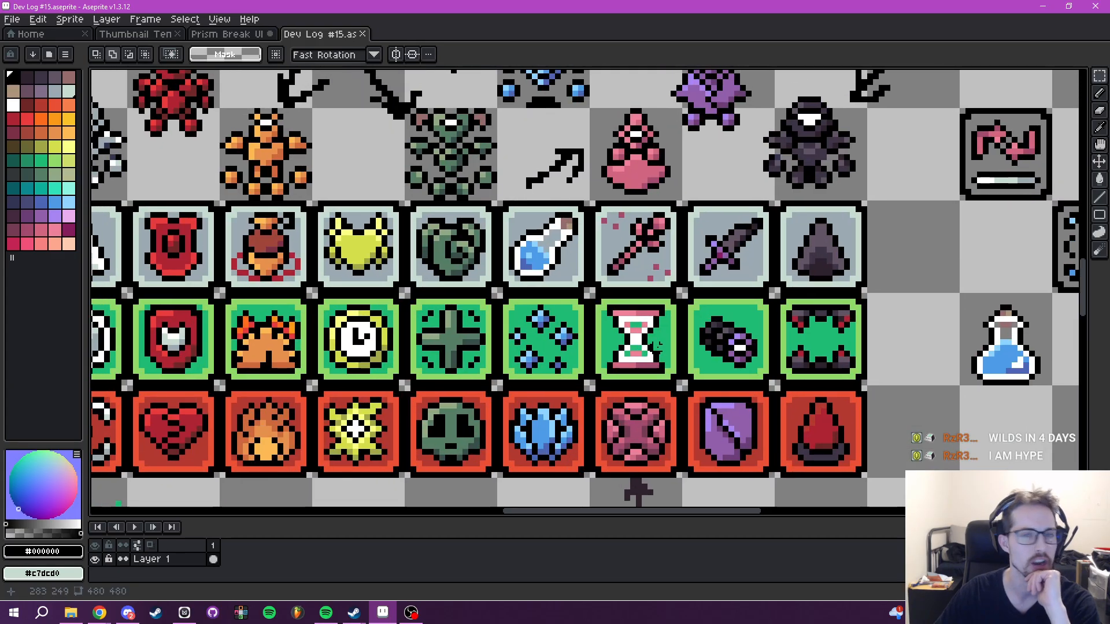
{"action": "scroll", "coordinate": [581, 329], "scroll_direction": "up", "scroll_amount": 2}
{"action": "left_click_drag", "start_coordinate": [523, 279], "coordinate": [671, 426]}
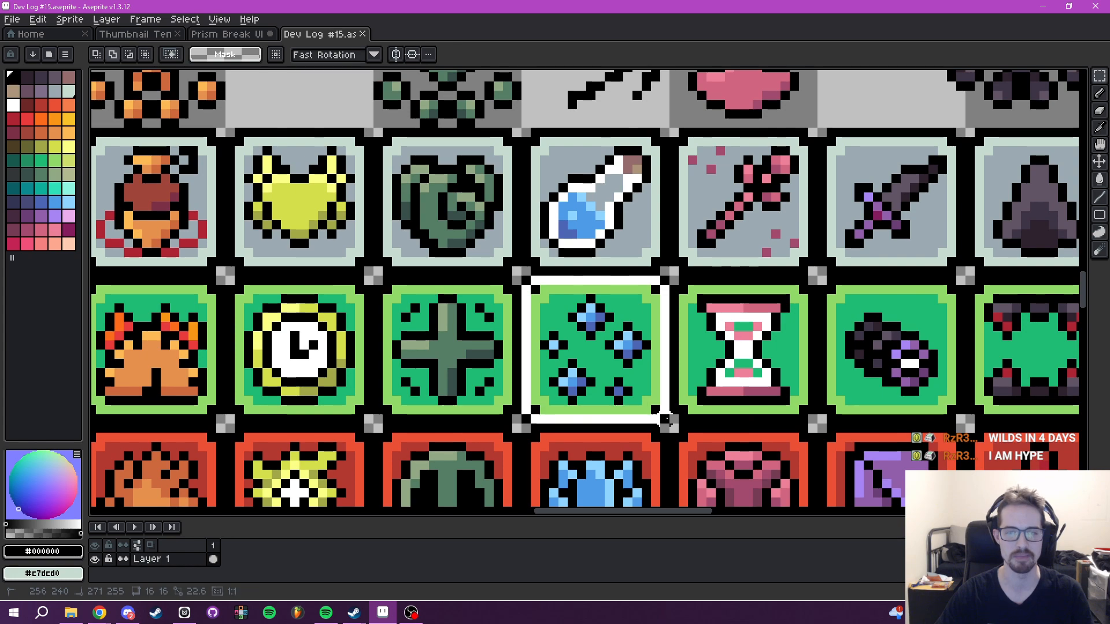
- Paste the blue sparkle icon into the empty slot beside Mana (MP) in Prism Break UI Concept V3
{"action": "left_click", "coordinate": [210, 34]}
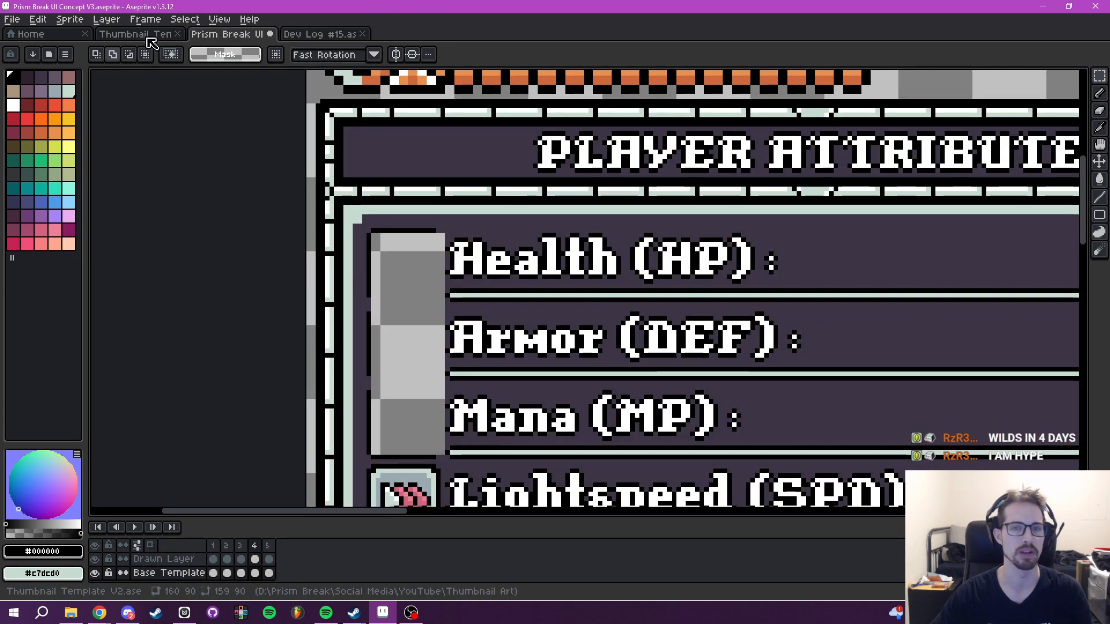
{"action": "left_click", "coordinate": [148, 35]}
{"action": "left_click", "coordinate": [237, 35]}
{"action": "left_click_drag", "start_coordinate": [480, 189], "coordinate": [490, 153]}
{"action": "key", "text": "ctrl+v"}
{"action": "left_click_drag", "start_coordinate": [607, 298], "coordinate": [437, 395]}
{"action": "key", "text": "Return"}
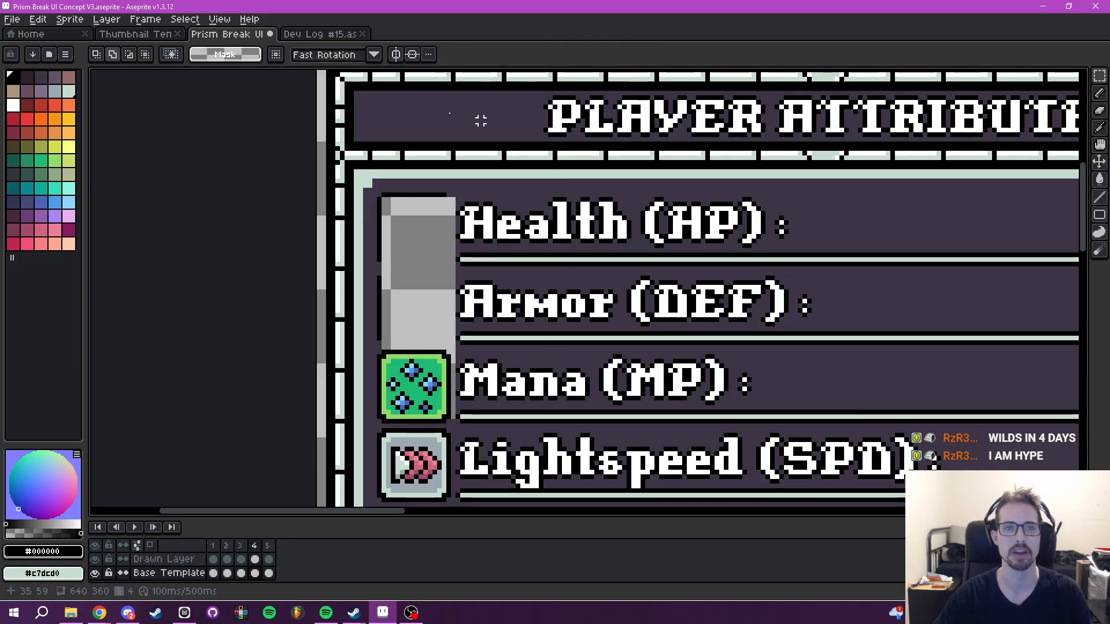
- Return to Dev Log #15, clear the selection and look over its icons for an armor icon
{"action": "left_click", "coordinate": [320, 34]}
{"action": "scroll", "coordinate": [655, 326], "scroll_direction": "down", "scroll_amount": 5}
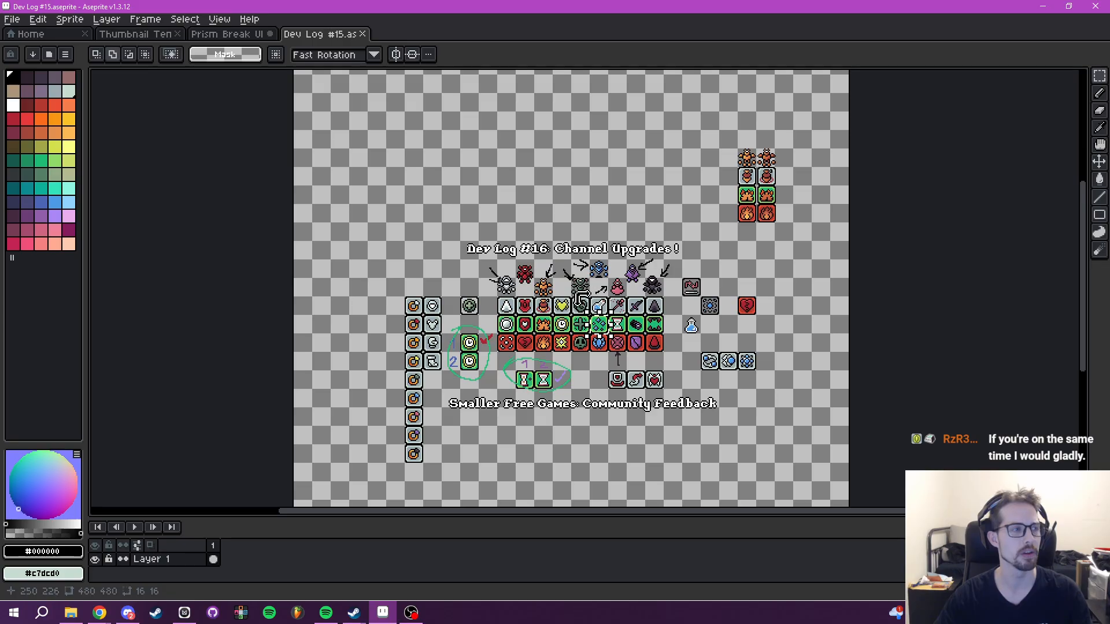
{"action": "scroll", "coordinate": [517, 286], "scroll_direction": "up", "scroll_amount": 2}
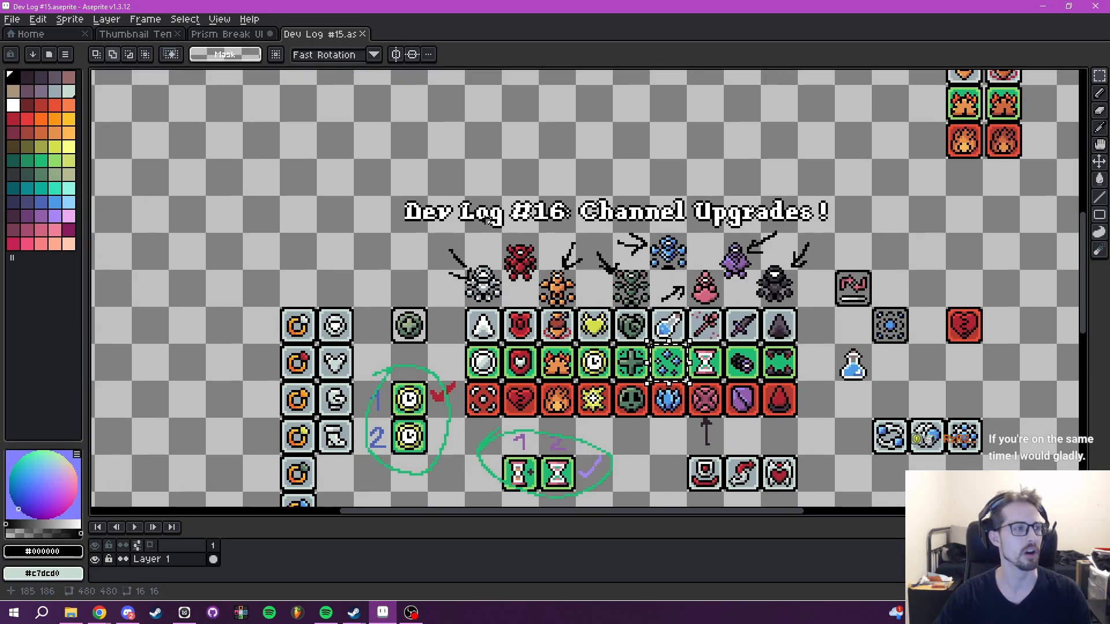
{"action": "key", "text": "ctrl+d"}
{"action": "left_click_drag", "start_coordinate": [436, 243], "coordinate": [477, 260]}
{"action": "scroll", "coordinate": [393, 231], "scroll_direction": "down", "scroll_amount": 2}
- Open the sprite Universal_Skill_Sheet from the Prism Break folder Player UI\Skill Icons
{"action": "left_click", "coordinate": [37, 19]}
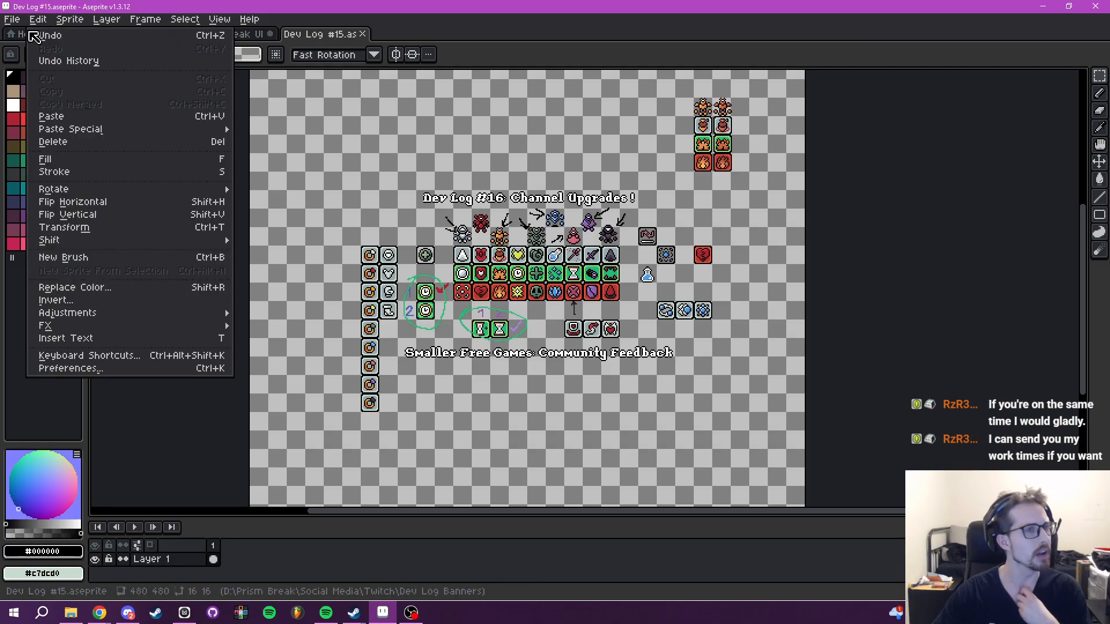
{"action": "left_click", "coordinate": [11, 19]}
{"action": "left_click", "coordinate": [12, 20]}
{"action": "left_click", "coordinate": [29, 48]}
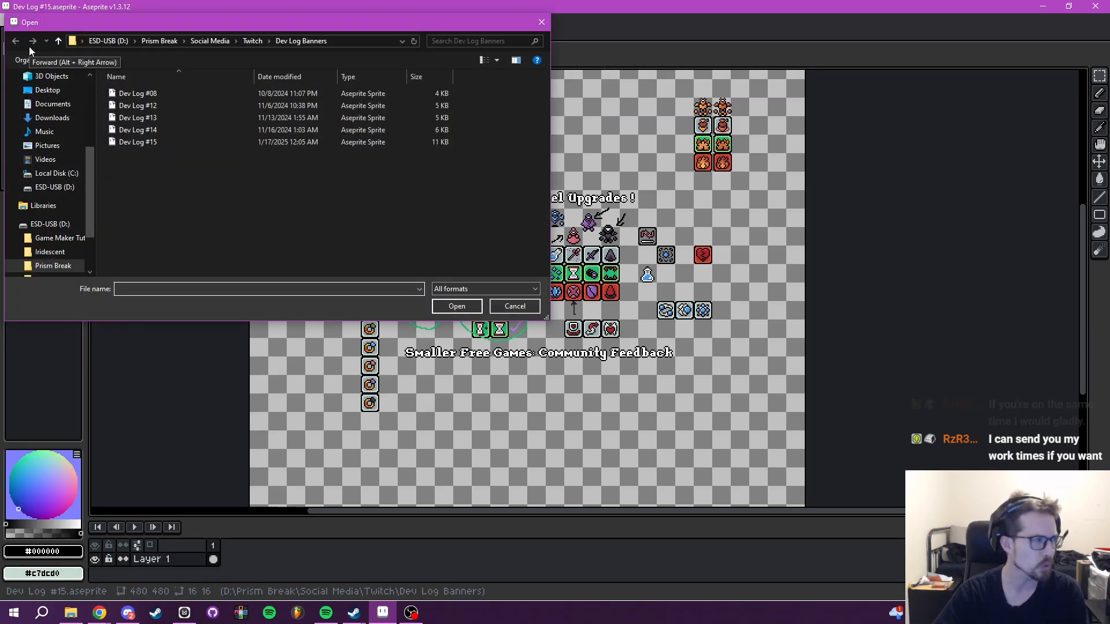
{"action": "left_click", "coordinate": [52, 265]}
{"action": "double_click", "coordinate": [144, 168]}
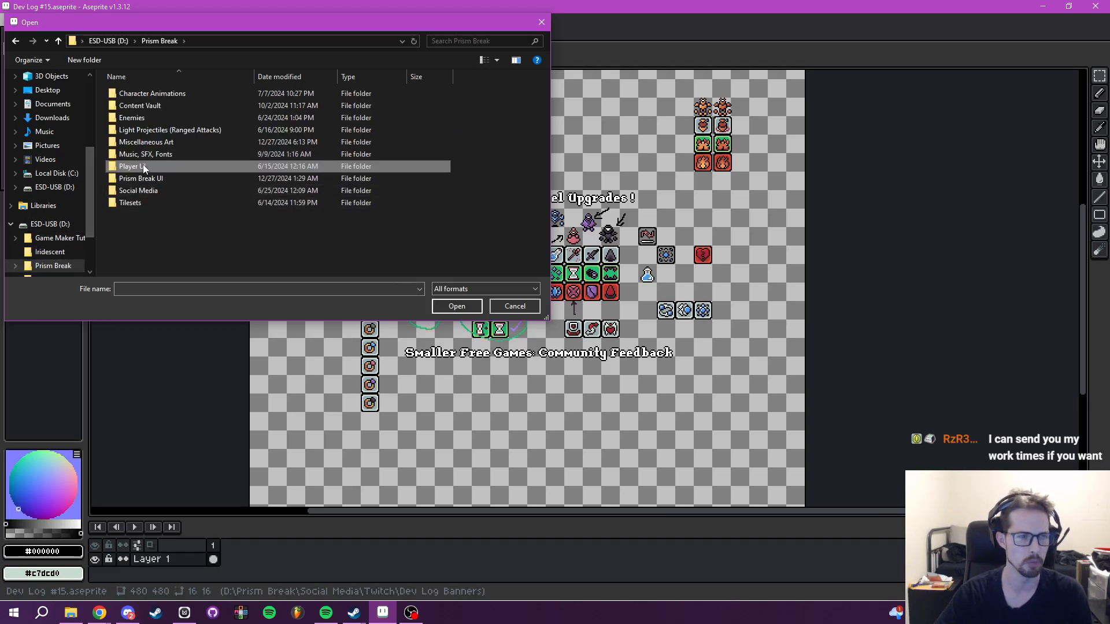
{"action": "double_click", "coordinate": [142, 143]}
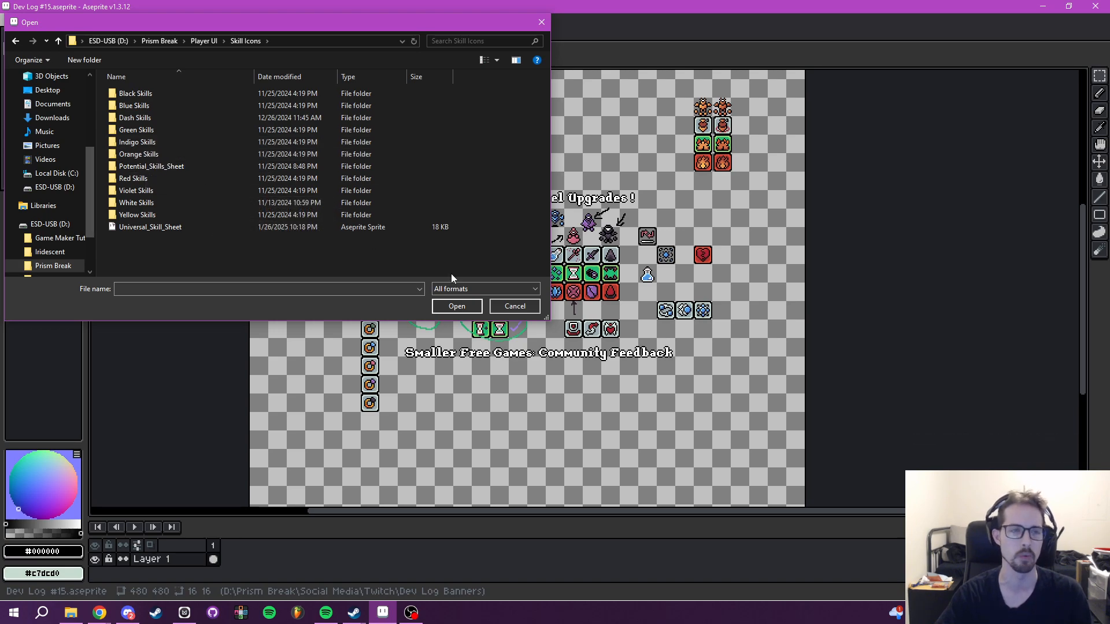
{"action": "double_click", "coordinate": [141, 225]}
- Select the 16 × 16 armor icon with the red heart in the skill sheet's second row for copying
{"action": "scroll", "coordinate": [417, 287], "scroll_direction": "up", "scroll_amount": 8}
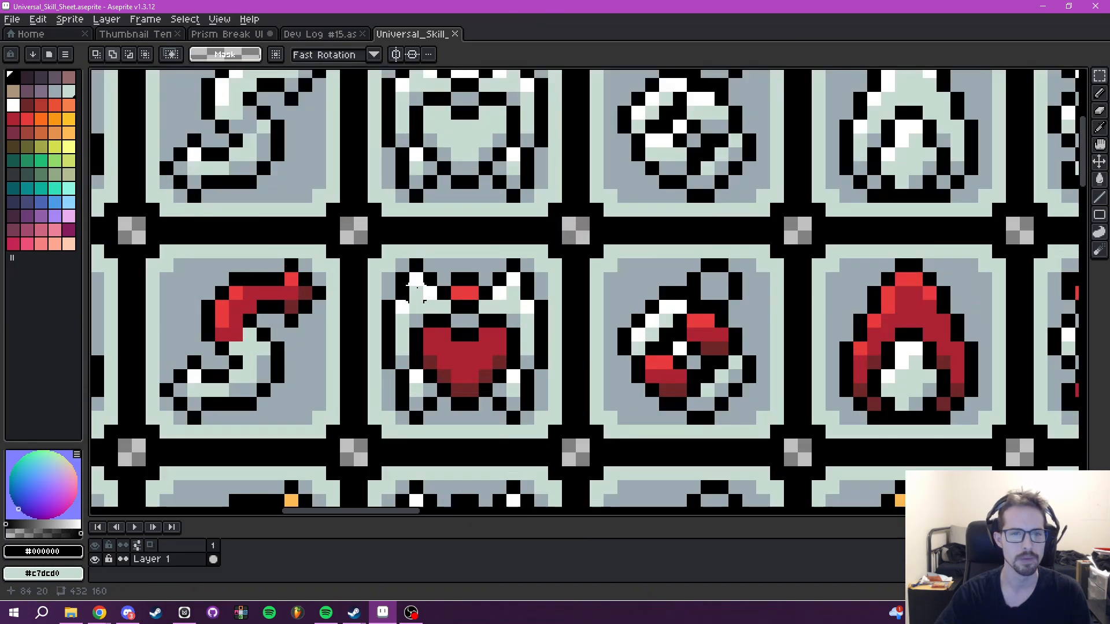
{"action": "scroll", "coordinate": [417, 287], "scroll_direction": "down", "scroll_amount": 2}
{"action": "left_click_drag", "start_coordinate": [336, 211], "coordinate": [621, 502]}
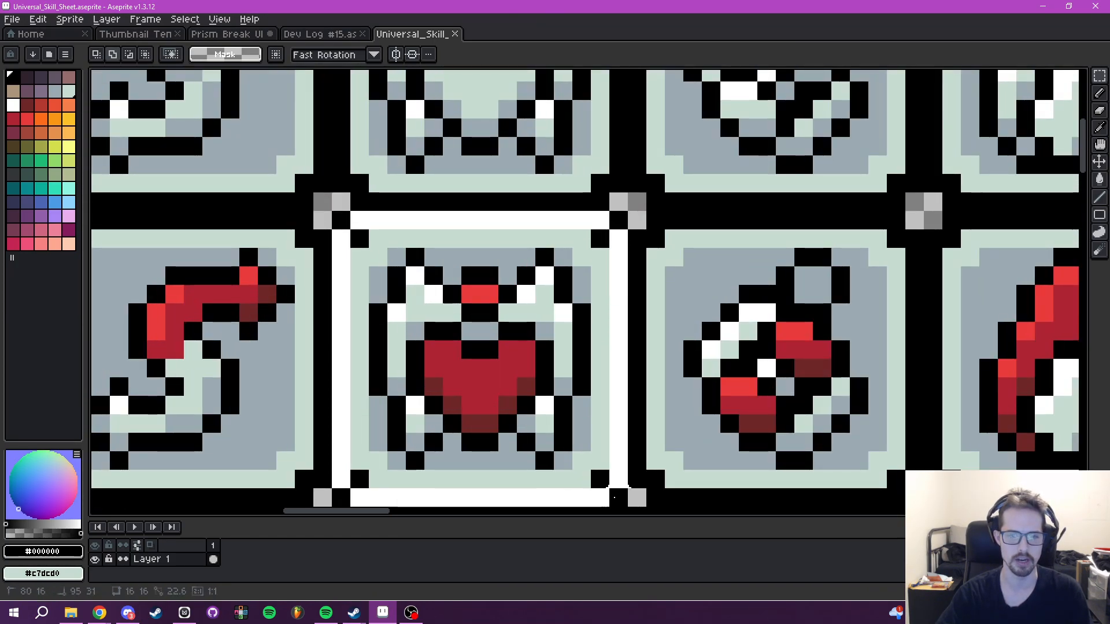
{"action": "scroll", "coordinate": [656, 446], "scroll_direction": "down", "scroll_amount": 2}
{"action": "left_click_drag", "start_coordinate": [654, 414], "coordinate": [661, 389]}
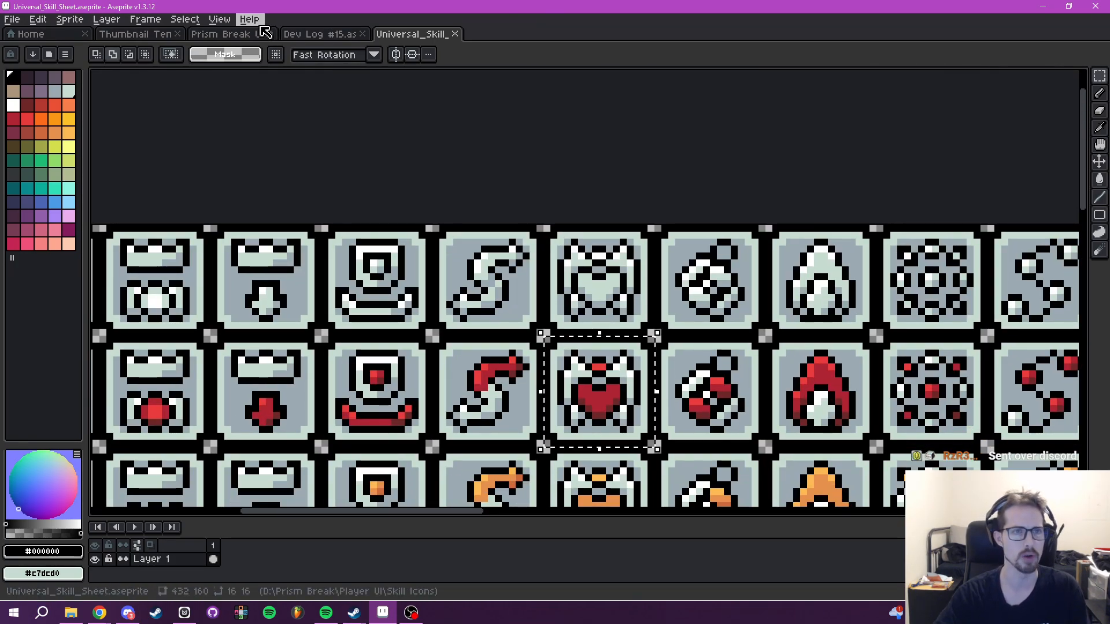
- Paste the red heart armor icon into the slot beside Armor (DEF) in Prism Break UI Concept V3
{"action": "left_click", "coordinate": [243, 35]}
{"action": "key", "text": "ctrl+v"}
{"action": "left_click_drag", "start_coordinate": [704, 305], "coordinate": [410, 314]}
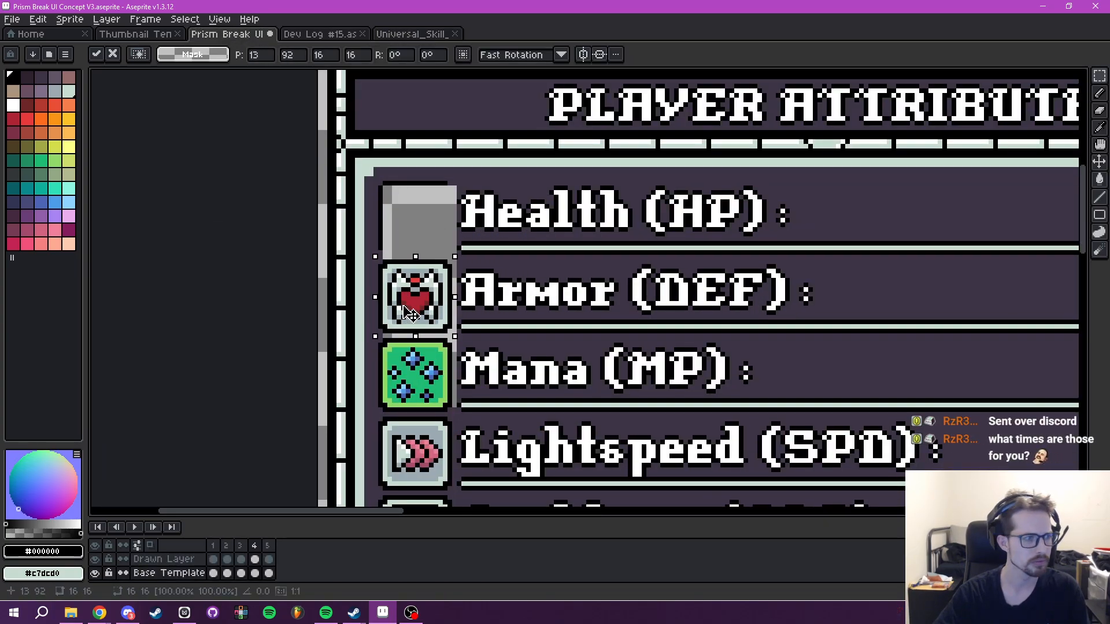
{"action": "scroll", "coordinate": [538, 312], "scroll_direction": "down", "scroll_amount": 1}
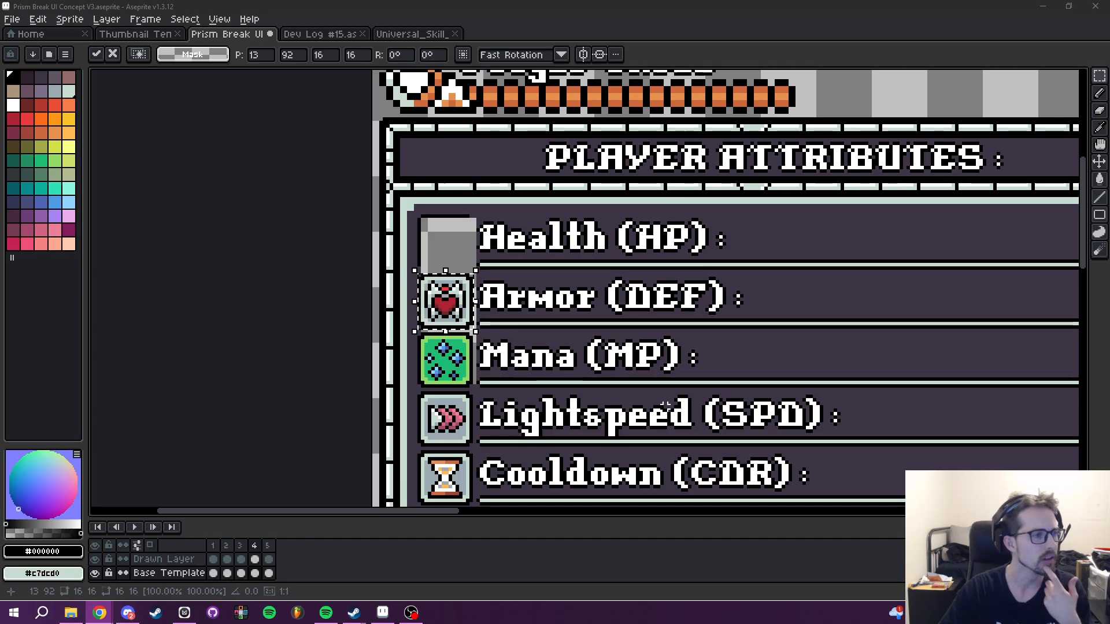
{"action": "scroll", "coordinate": [686, 392], "scroll_direction": "up", "scroll_amount": 3}
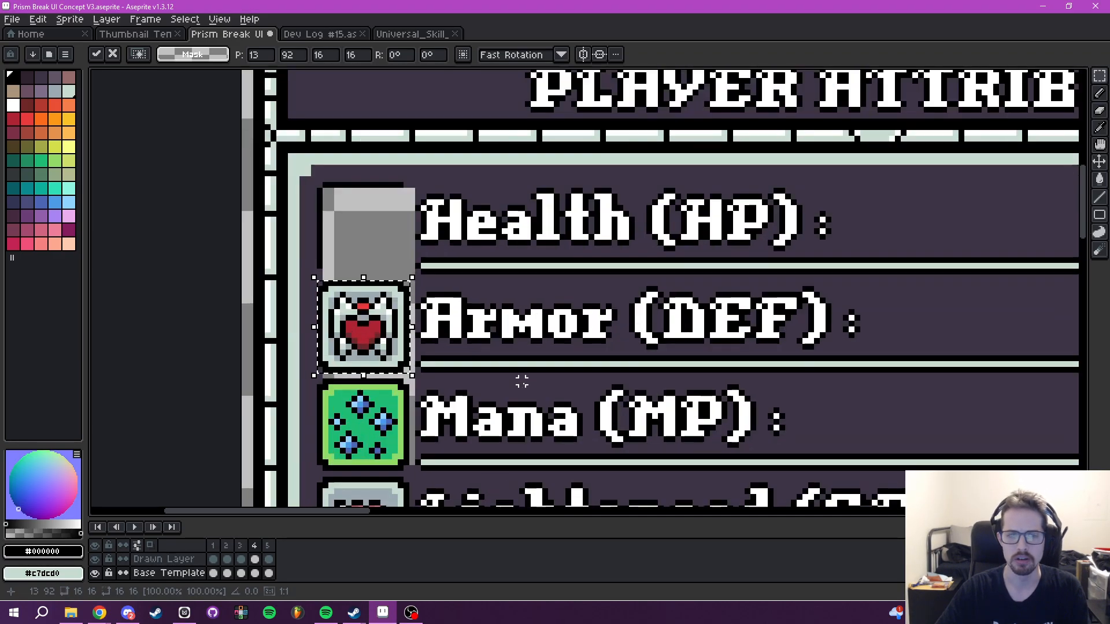
{"action": "left_click_drag", "start_coordinate": [508, 396], "coordinate": [590, 429]}
{"action": "mouse_move", "coordinate": [548, 363]}
{"action": "left_mouse_down"}
{"action": "mouse_move", "coordinate": [531, 339]}
{"action": "mouse_move", "coordinate": [555, 379]}
{"action": "left_mouse_up"}
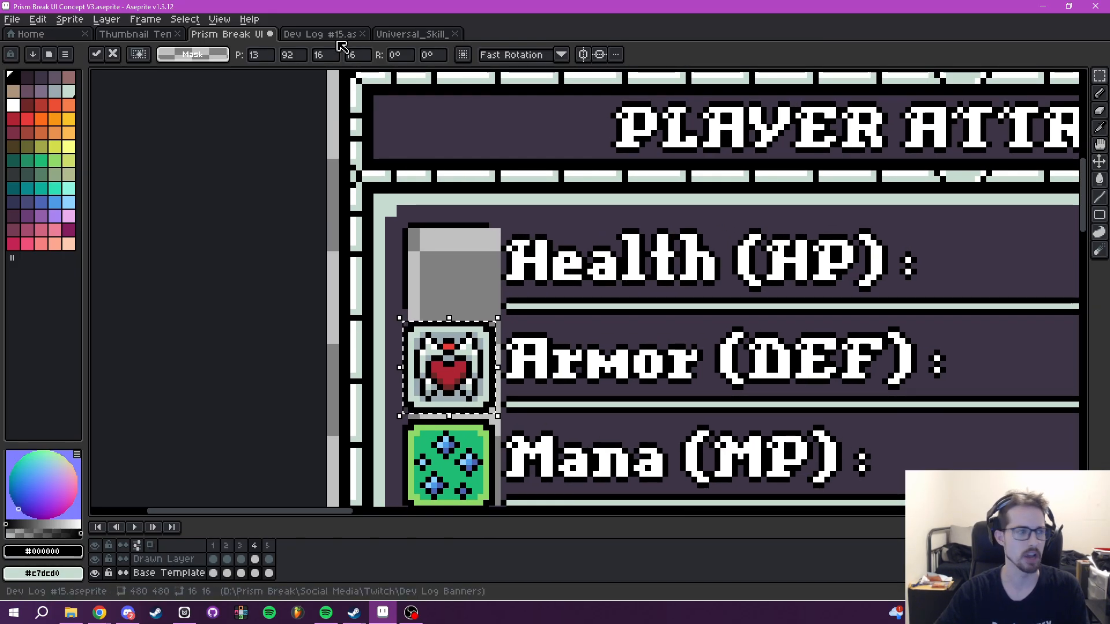
- Clear the selection in Universal_Skill_Sheet and select the 16 × 16 icon with a white cross on a green disc for copying
{"action": "left_click", "coordinate": [426, 35]}
{"action": "left_click_drag", "start_coordinate": [658, 376], "coordinate": [365, 267]}
{"action": "key", "text": "ctrl+d"}
{"action": "scroll", "coordinate": [800, 238], "scroll_direction": "down", "scroll_amount": 4}
{"action": "left_click_drag", "start_coordinate": [738, 268], "coordinate": [478, 269]}
{"action": "scroll", "coordinate": [738, 269], "scroll_direction": "up", "scroll_amount": 2}
{"action": "left_click_drag", "start_coordinate": [738, 269], "coordinate": [768, 148]}
{"action": "scroll", "coordinate": [620, 248], "scroll_direction": "up", "scroll_amount": 3}
{"action": "scroll", "coordinate": [669, 310], "scroll_direction": "up", "scroll_amount": 1}
{"action": "left_click_drag", "start_coordinate": [669, 310], "coordinate": [604, 255]}
{"action": "left_click_drag", "start_coordinate": [515, 254], "coordinate": [663, 400]}
- Paste the green cross icon into the slot beside Health (HP) in Prism Break UI Concept V3 and deselect it
{"action": "left_click", "coordinate": [322, 36]}
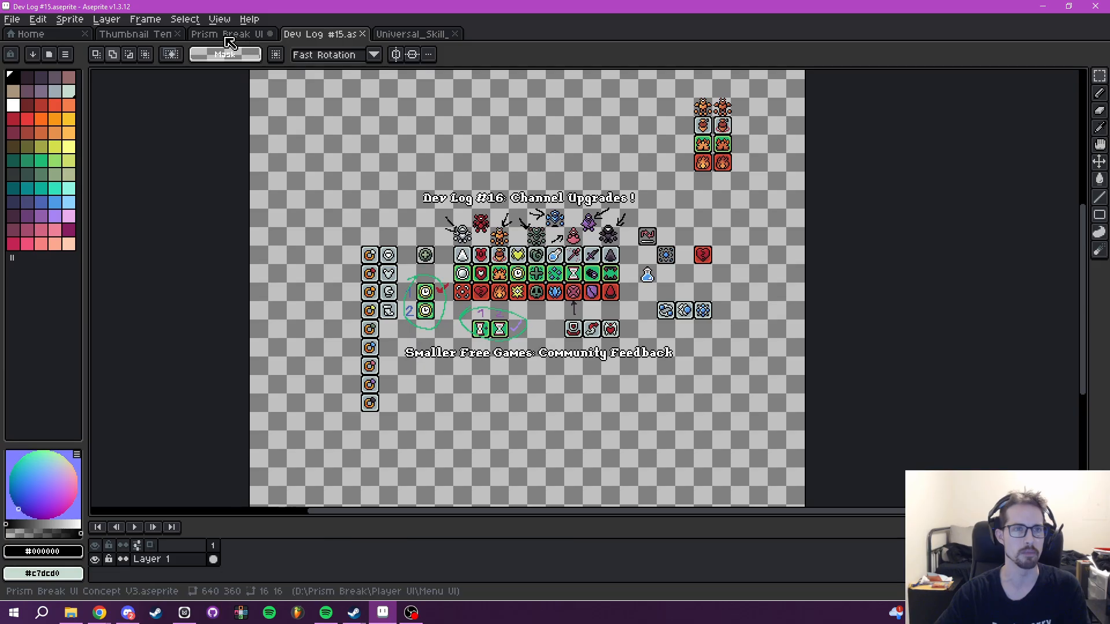
{"action": "left_click", "coordinate": [230, 36]}
{"action": "left_click_drag", "start_coordinate": [441, 213], "coordinate": [461, 179]}
{"action": "key", "text": "ctrl+v"}
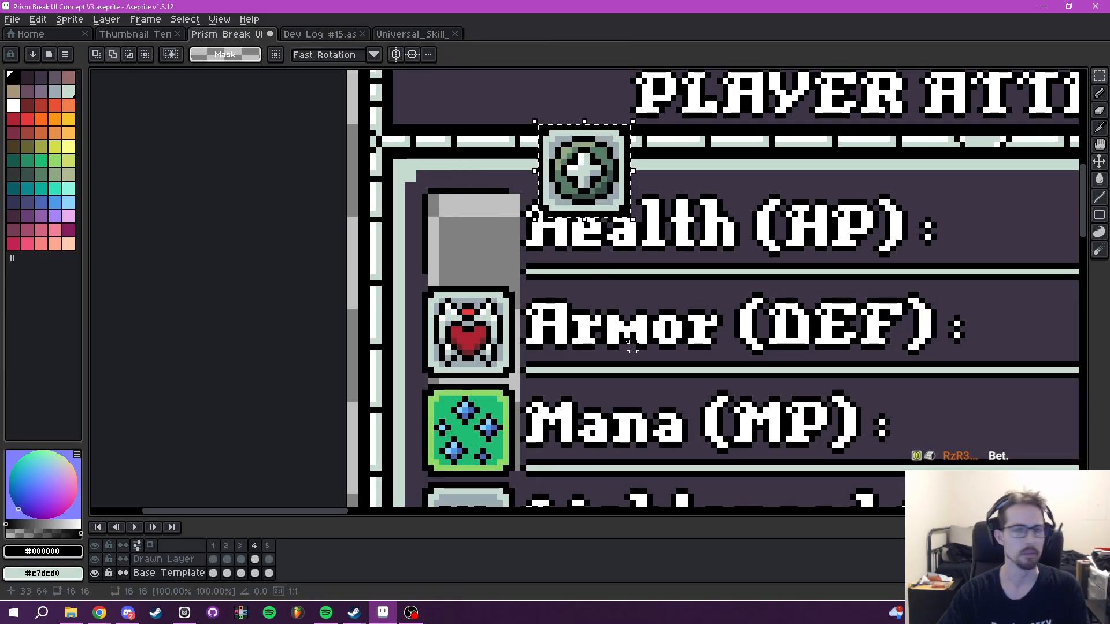
{"action": "left_click_drag", "start_coordinate": [604, 169], "coordinate": [491, 230]}
{"action": "left_click", "coordinate": [690, 322]}
{"action": "left_click_drag", "start_coordinate": [691, 322], "coordinate": [661, 362]}
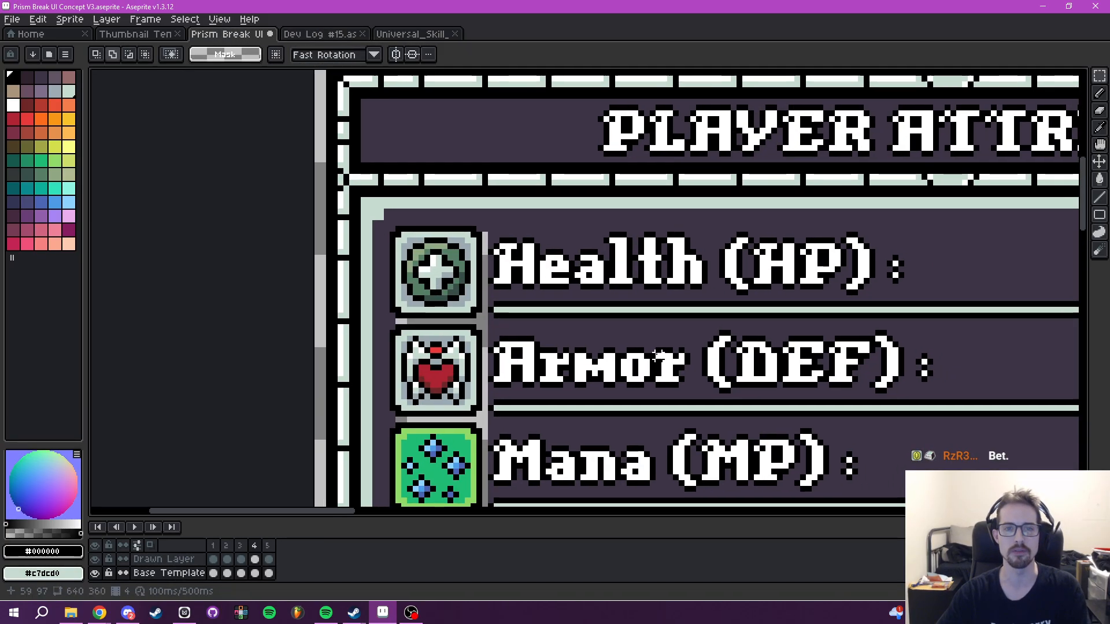
- Fill the transparent gaps around the Health, Armor and Mana icons with the panel's dark purple #3e3546
{"action": "scroll", "coordinate": [660, 361], "scroll_direction": "up", "scroll_amount": 1}
{"action": "key", "text": "i"}
{"action": "left_click", "coordinate": [557, 198]}
{"action": "key", "text": "g"}
{"action": "left_click", "coordinate": [451, 257]}
{"action": "scroll", "coordinate": [483, 295], "scroll_direction": "down", "scroll_amount": 4}
{"action": "mouse_move", "coordinate": [575, 318]}
{"action": "left_mouse_down"}
{"action": "mouse_move", "coordinate": [563, 218]}
{"action": "mouse_move", "coordinate": [611, 297]}
{"action": "left_mouse_up"}
{"action": "scroll", "coordinate": [483, 313], "scroll_direction": "up", "scroll_amount": 3}
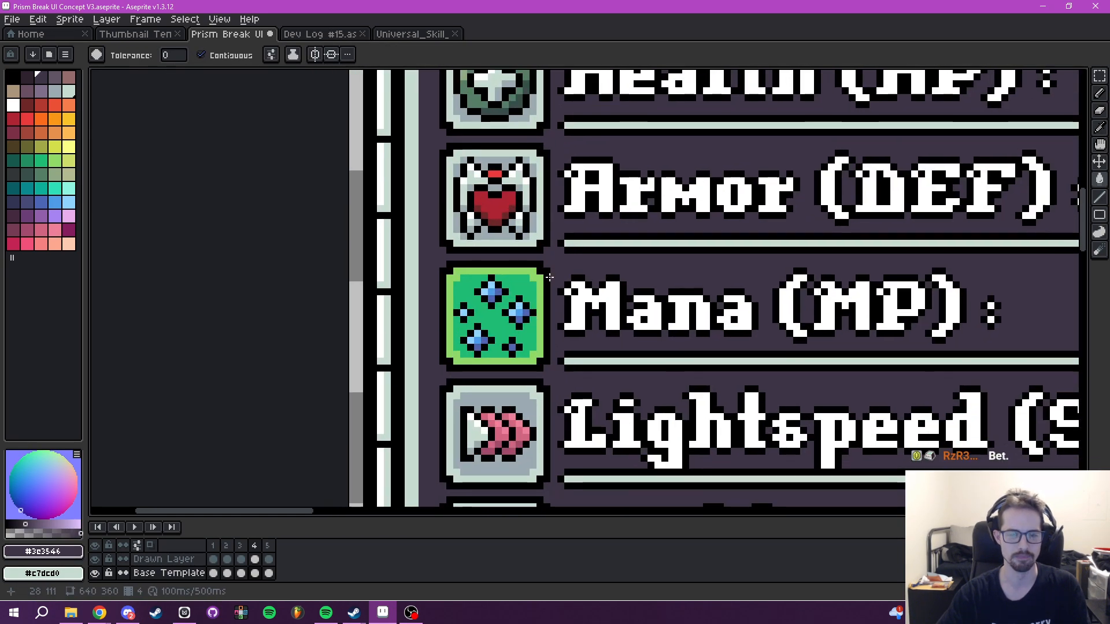
- Sample grey #9babb2 from the Lightspeed icon and fill the Mana icon's green background with it
{"action": "key", "text": "i"}
{"action": "left_click", "coordinate": [535, 396]}
{"action": "right_click", "coordinate": [530, 400]}
{"action": "left_click_drag", "start_coordinate": [515, 355], "coordinate": [535, 397]}
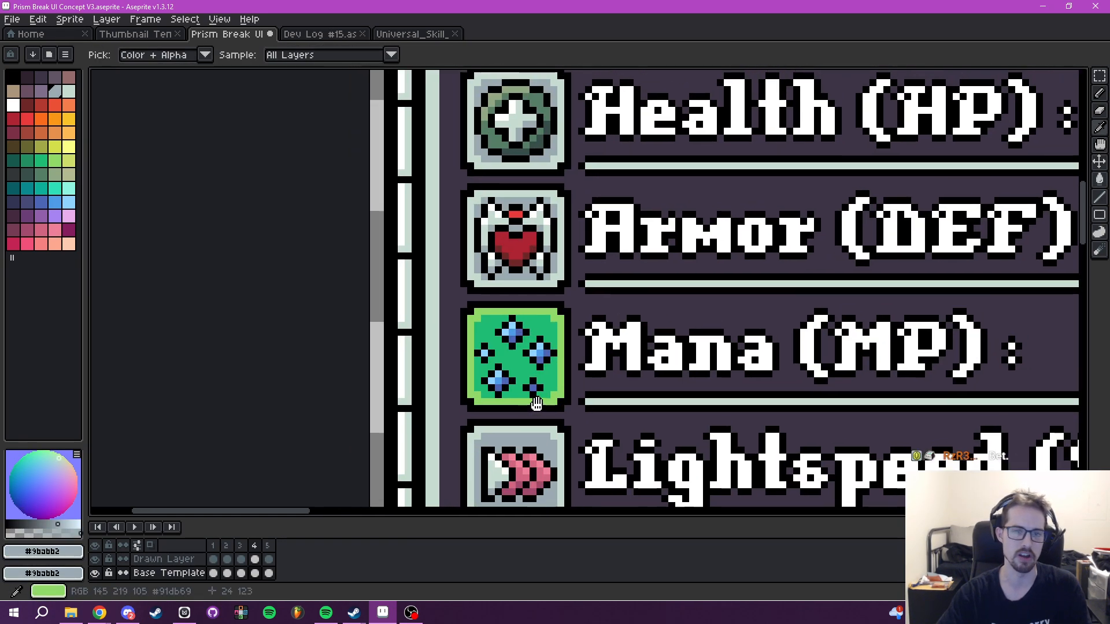
{"action": "key", "text": "h"}
{"action": "key", "text": "g"}
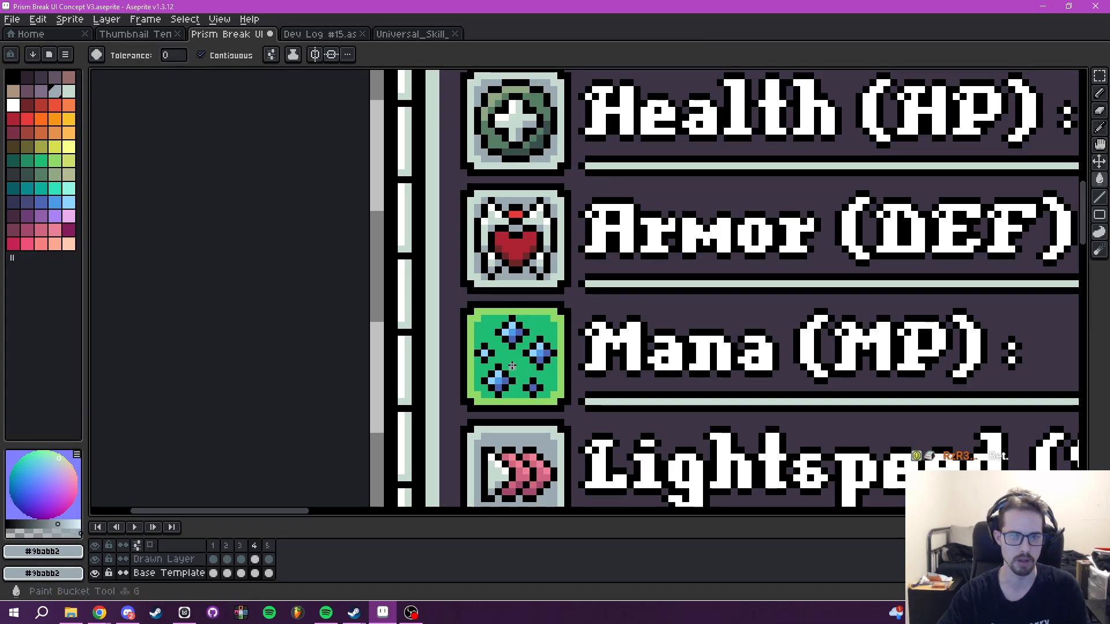
{"action": "scroll", "coordinate": [518, 347], "scroll_direction": "up", "scroll_amount": 2}
{"action": "left_click", "coordinate": [521, 347]}
{"action": "scroll", "coordinate": [661, 298], "scroll_direction": "down", "scroll_amount": 3}
{"action": "scroll", "coordinate": [661, 299], "scroll_direction": "down", "scroll_amount": 1}
{"action": "scroll", "coordinate": [686, 313], "scroll_direction": "up", "scroll_amount": 2}
{"action": "key", "text": "ctrl+z"}
- Sample the pale border colour #c7dcd0 from a neighbouring icon and fill the Mana icon's light green border with it
{"action": "left_click_drag", "start_coordinate": [592, 368], "coordinate": [563, 340]}
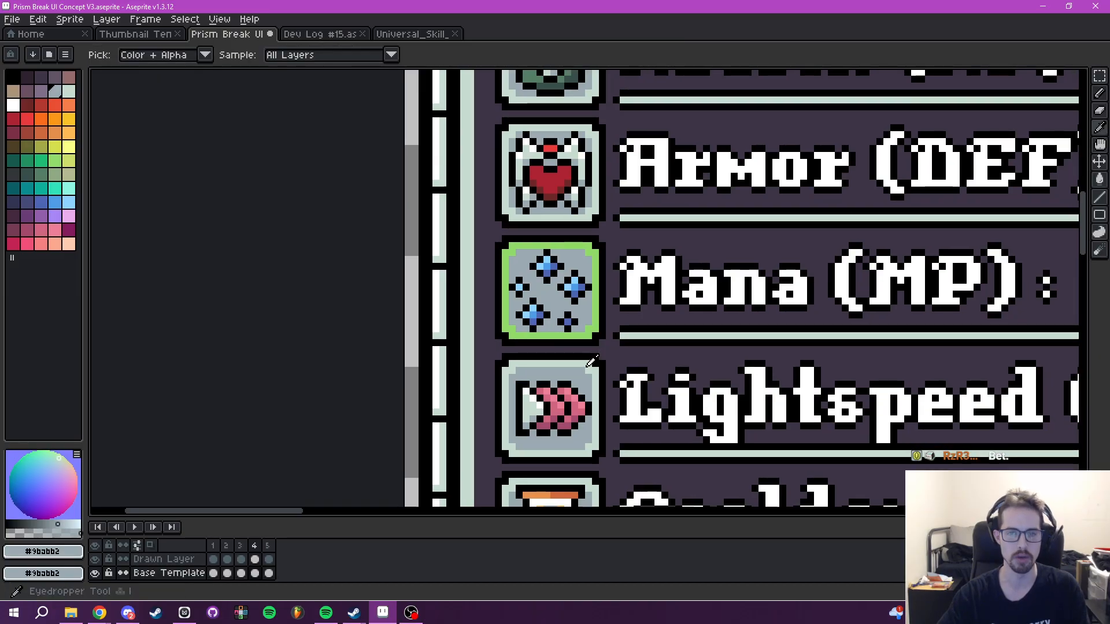
{"action": "left_click", "coordinate": [571, 340], "text": "alt"}
{"action": "left_click", "coordinate": [576, 335]}
{"action": "scroll", "coordinate": [617, 297], "scroll_direction": "down", "scroll_amount": 1}
{"action": "scroll", "coordinate": [616, 298], "scroll_direction": "down", "scroll_amount": 1}
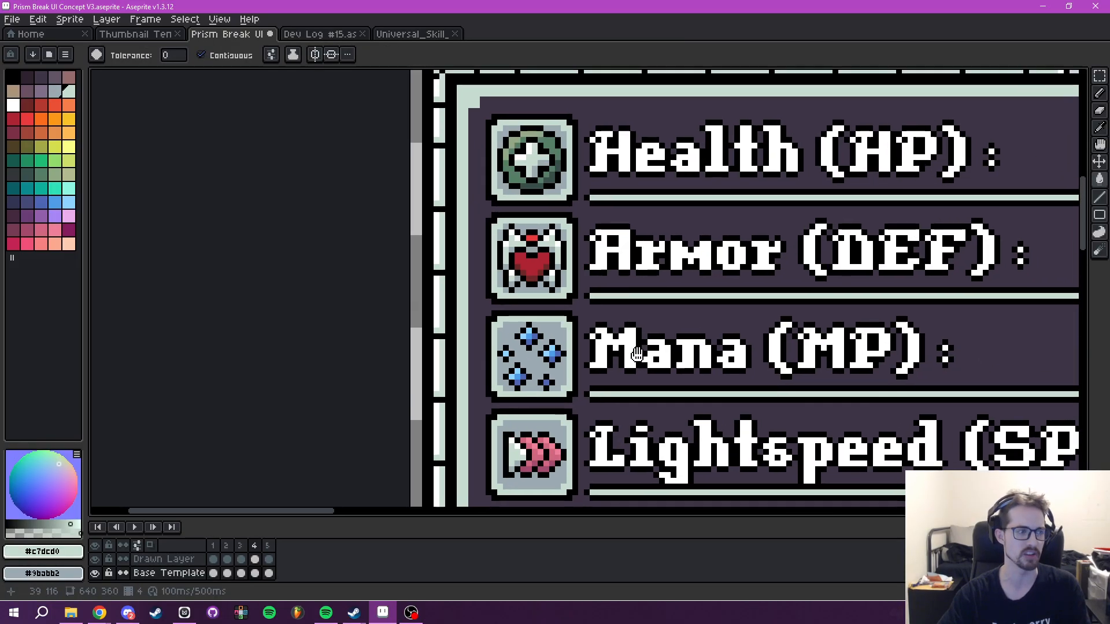
{"action": "scroll", "coordinate": [529, 336], "scroll_direction": "up", "scroll_amount": 1}
{"action": "scroll", "coordinate": [529, 337], "scroll_direction": "down", "scroll_amount": 5}
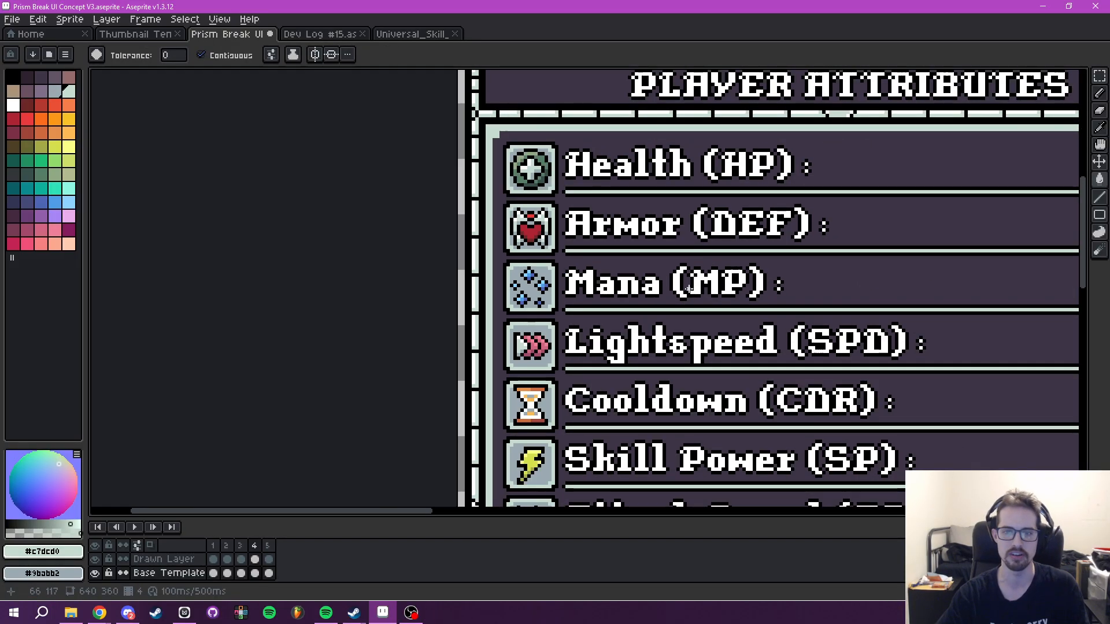
{"action": "scroll", "coordinate": [617, 325], "scroll_direction": "up", "scroll_amount": 2}
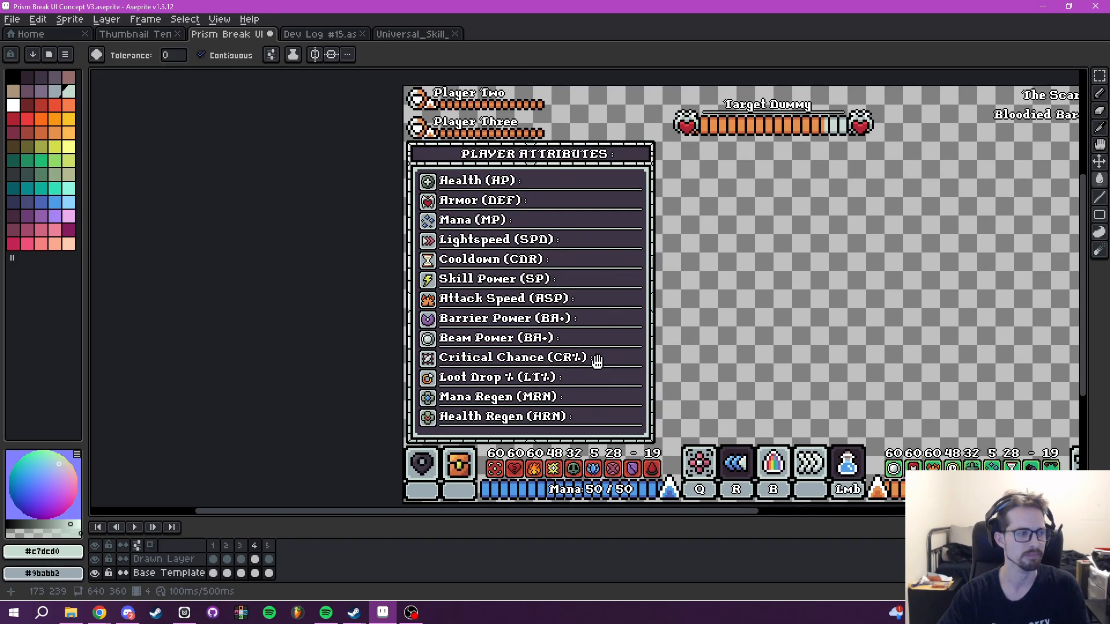
- Save the Prism Break UI Concept V3 file with the completed Player Attributes icons
{"action": "left_click_drag", "start_coordinate": [596, 360], "coordinate": [585, 359]}
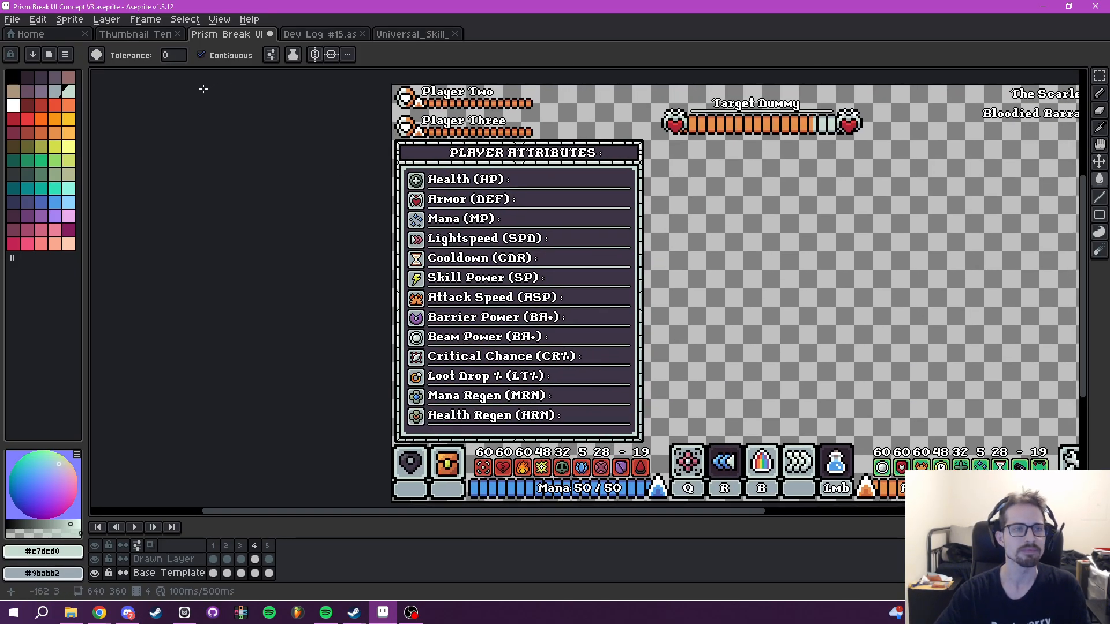
{"action": "left_click", "coordinate": [38, 19]}
{"action": "mouse_move", "coordinate": [11, 19]}
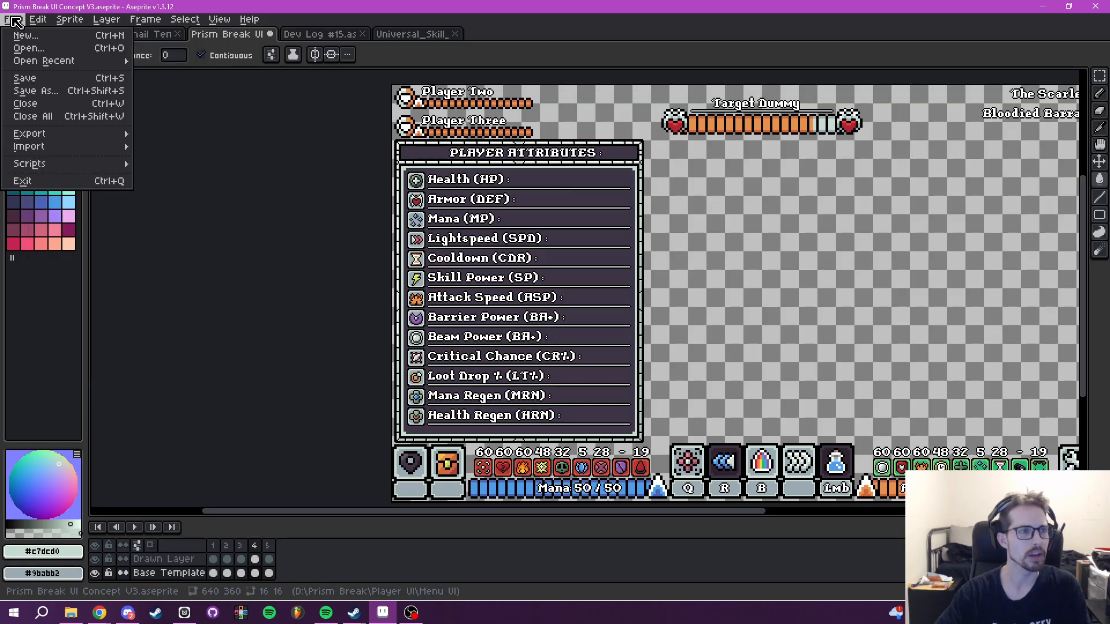
{"action": "left_click", "coordinate": [26, 78]}
- Examine frame 3's Player Abilities and Tooltip panels with the Drawn Layer shown and hidden
{"action": "left_click_drag", "start_coordinate": [564, 241], "coordinate": [552, 254]}
{"action": "left_click_drag", "start_coordinate": [745, 332], "coordinate": [575, 300]}
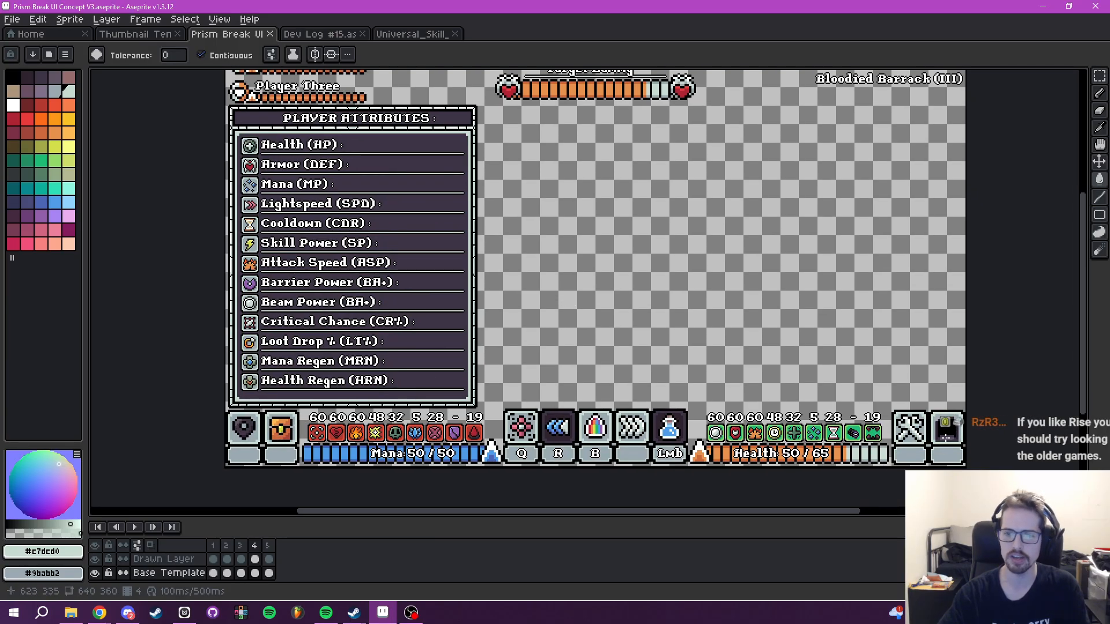
{"action": "left_click_drag", "start_coordinate": [814, 361], "coordinate": [830, 358]}
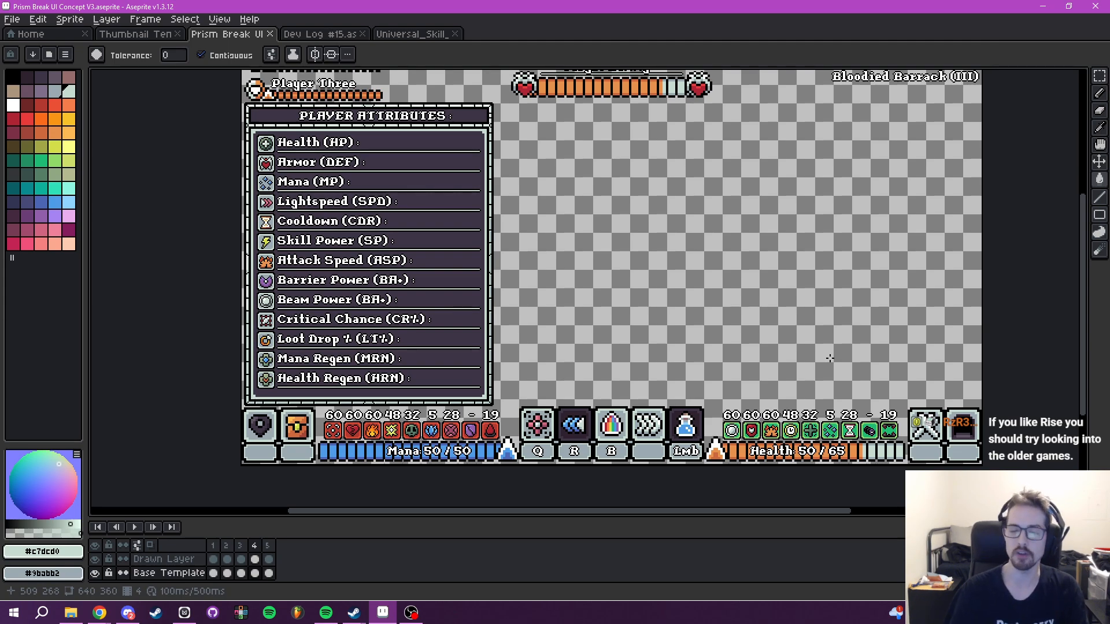
{"action": "left_click", "coordinate": [239, 546]}
{"action": "left_click_drag", "start_coordinate": [588, 365], "coordinate": [605, 392]}
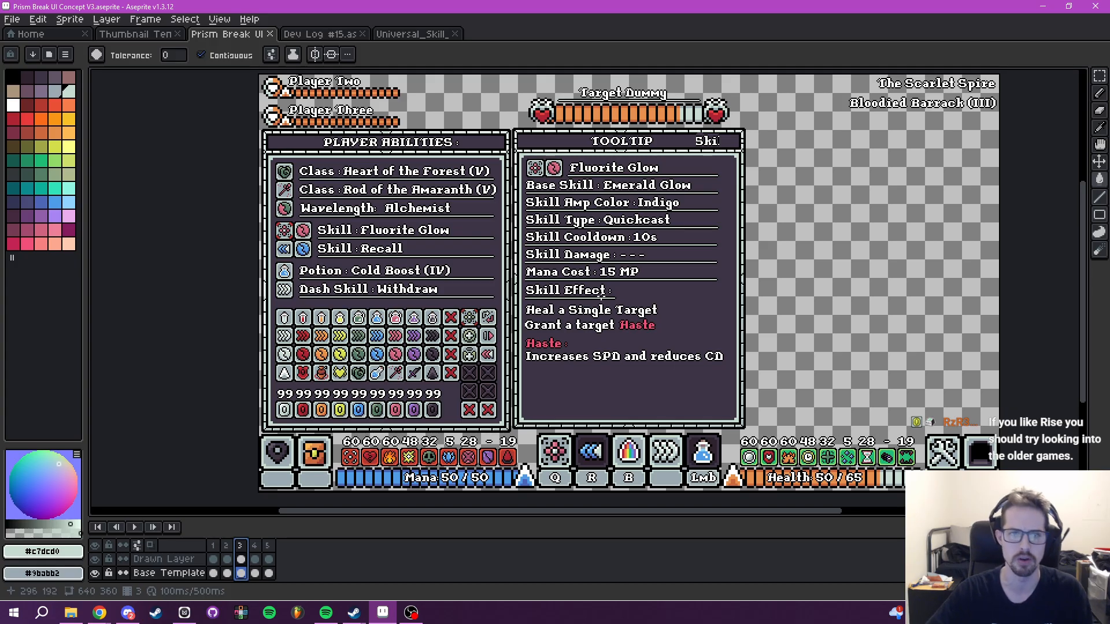
{"action": "left_click_drag", "start_coordinate": [610, 334], "coordinate": [627, 331]}
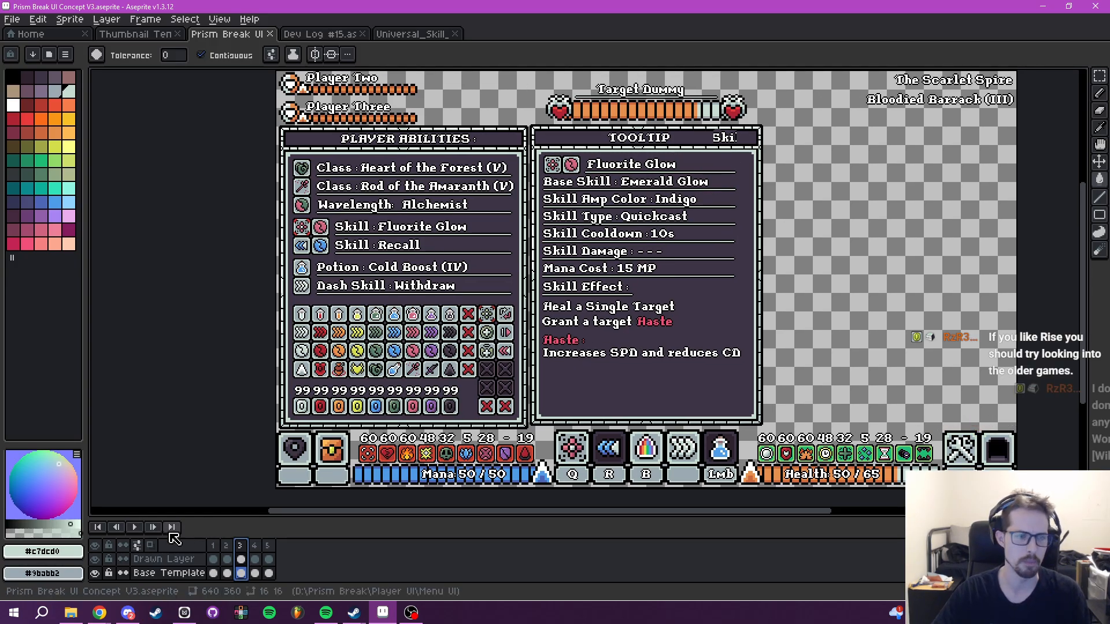
{"action": "left_click", "coordinate": [96, 560]}
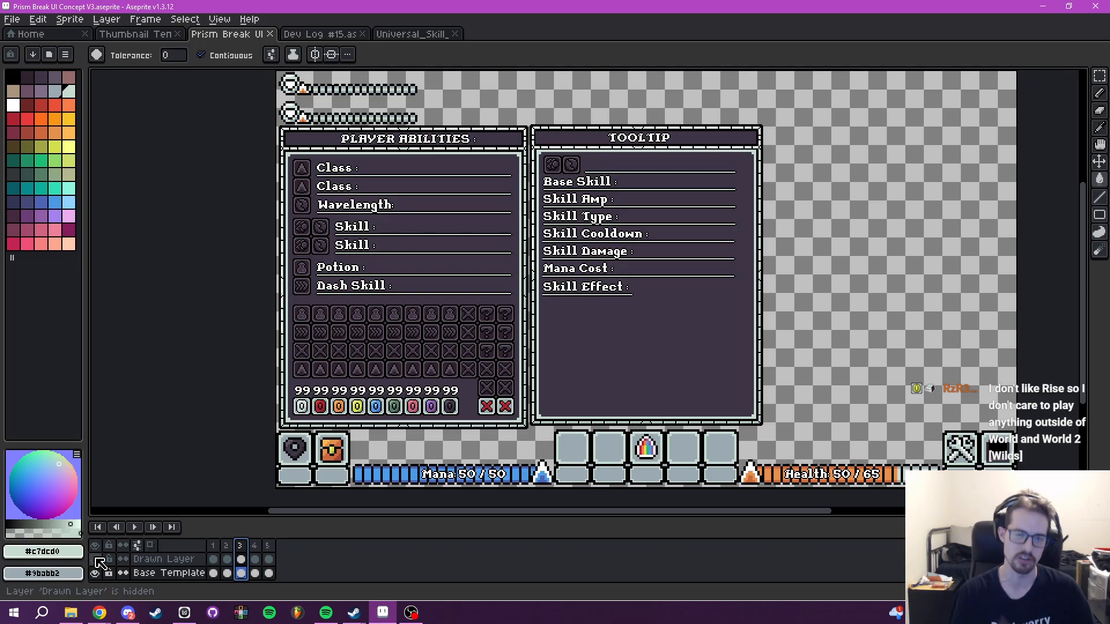
{"action": "left_click_drag", "start_coordinate": [585, 306], "coordinate": [623, 293]}
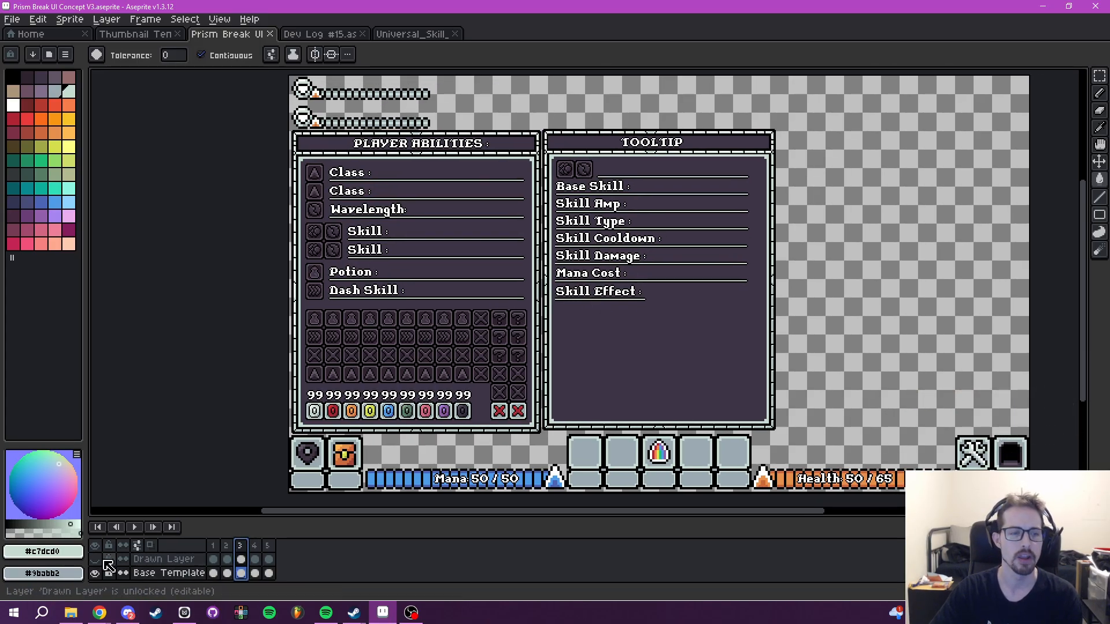
{"action": "left_click_drag", "start_coordinate": [537, 278], "coordinate": [546, 325]}
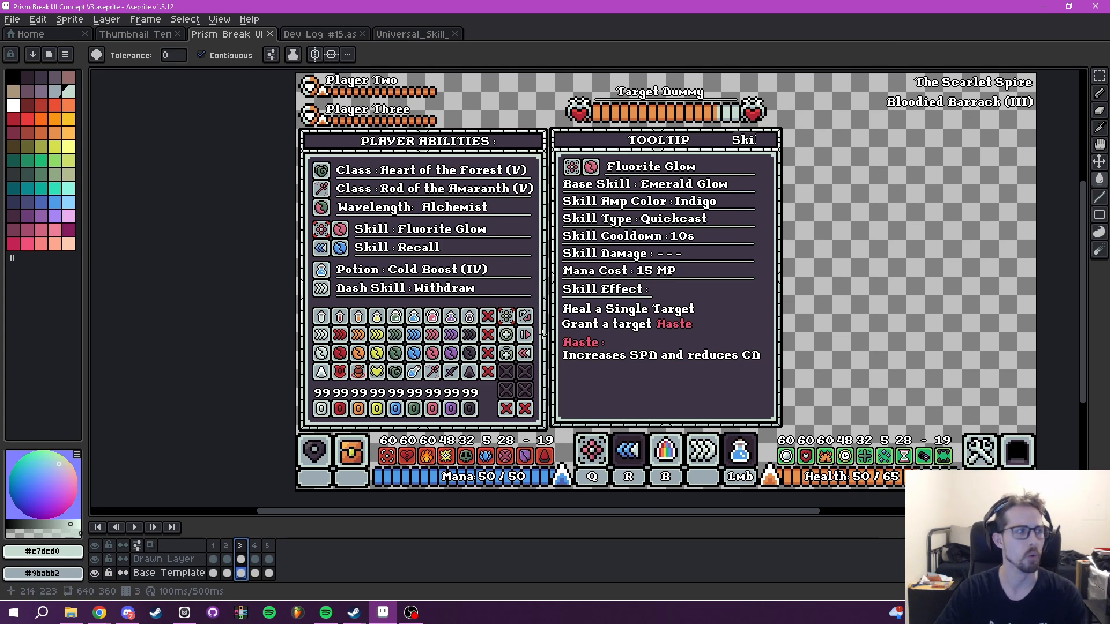
{"action": "left_click_drag", "start_coordinate": [538, 415], "coordinate": [554, 408]}
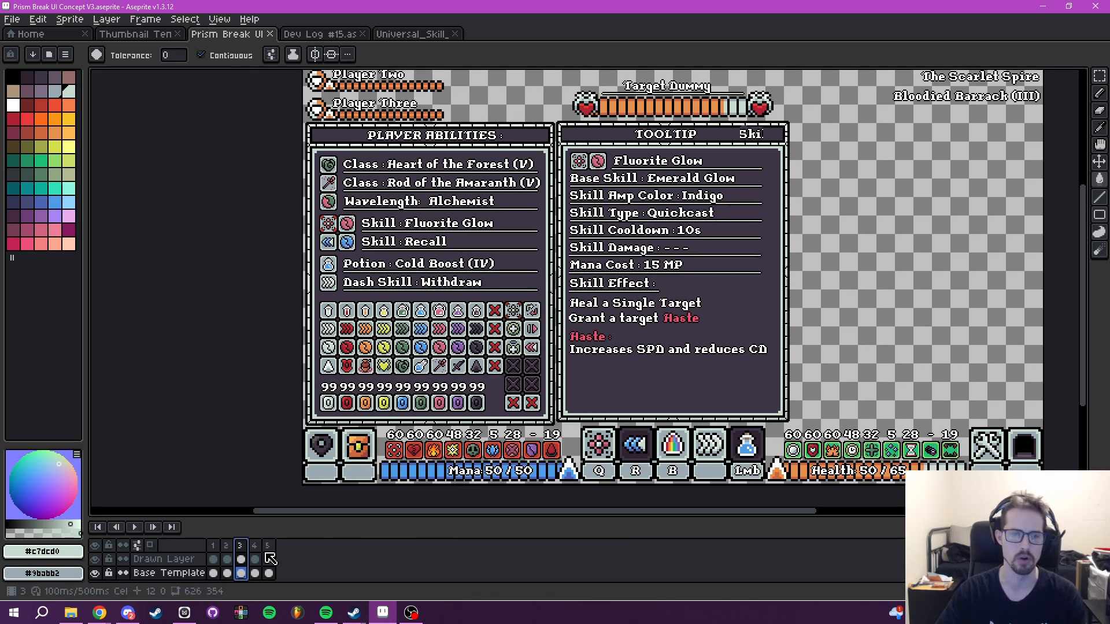
- Go to frame 2 and examine the Player Equipment panel's item list and the slot rows beneath it
{"action": "left_click", "coordinate": [226, 546]}
{"action": "left_click_drag", "start_coordinate": [608, 288], "coordinate": [575, 349]}
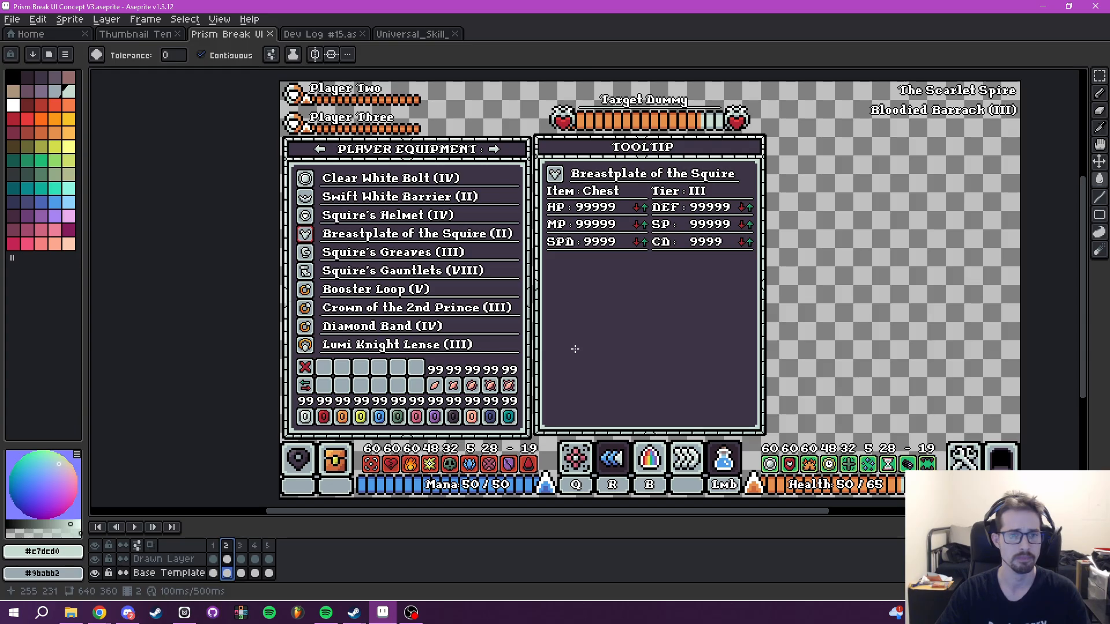
{"action": "left_click_drag", "start_coordinate": [469, 323], "coordinate": [491, 327]}
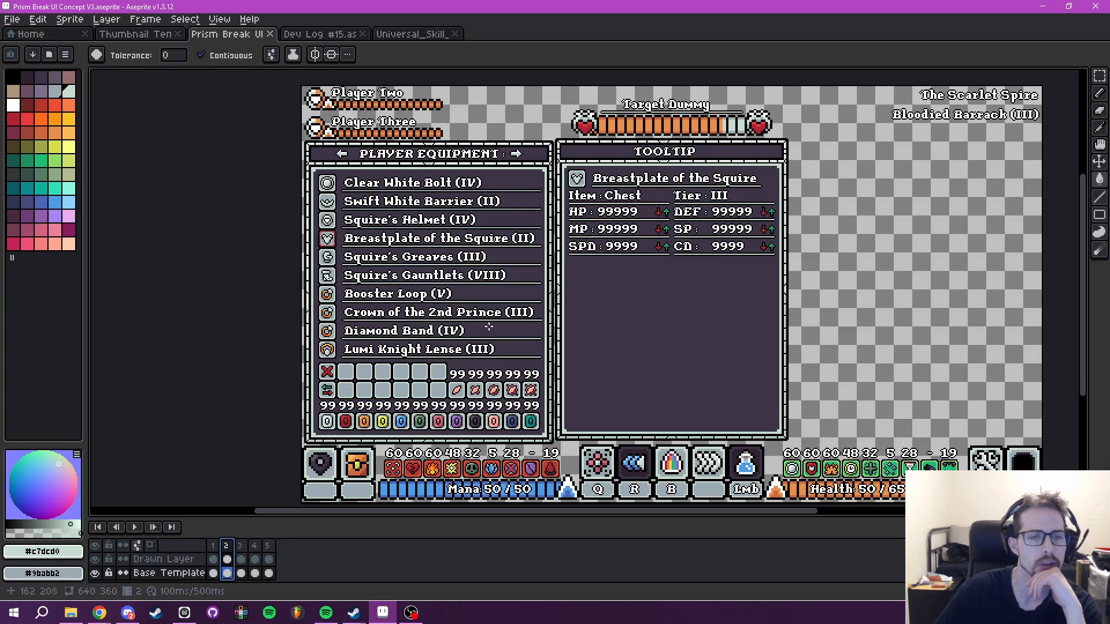
{"action": "scroll", "coordinate": [489, 327], "scroll_direction": "up", "scroll_amount": 1}
{"action": "left_click_drag", "start_coordinate": [425, 306], "coordinate": [563, 370]}
{"action": "scroll", "coordinate": [563, 370], "scroll_direction": "down", "scroll_amount": 1}
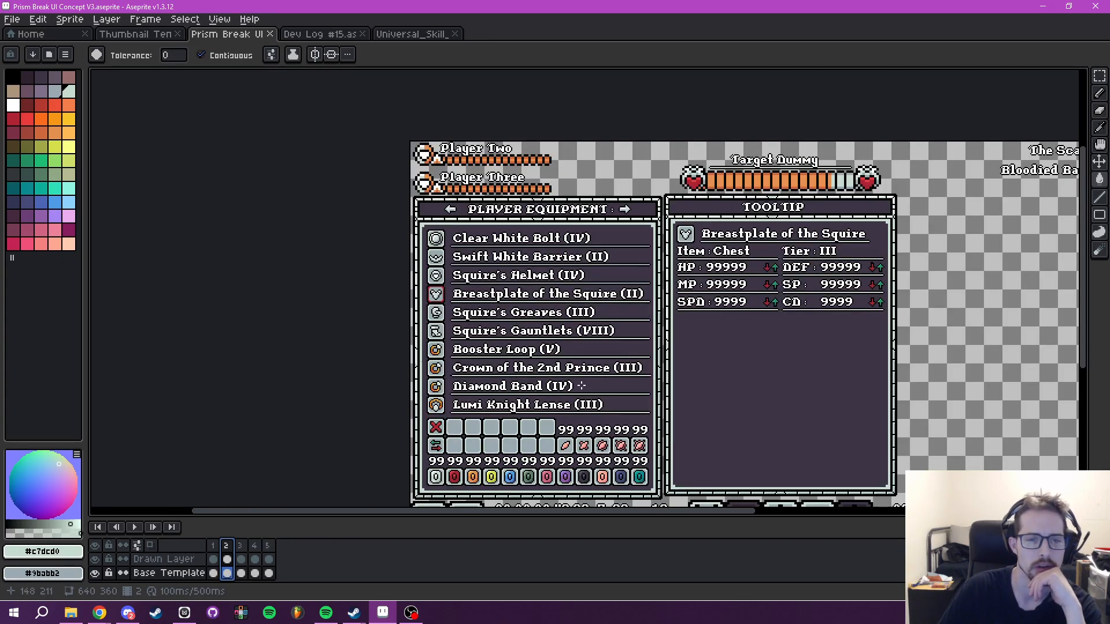
{"action": "scroll", "coordinate": [582, 385], "scroll_direction": "up", "scroll_amount": 1}
{"action": "scroll", "coordinate": [522, 392], "scroll_direction": "down", "scroll_amount": 2}
{"action": "left_click_drag", "start_coordinate": [523, 386], "coordinate": [512, 359]}
{"action": "scroll", "coordinate": [483, 397], "scroll_direction": "up", "scroll_amount": 2}
{"action": "scroll", "coordinate": [508, 399], "scroll_direction": "down", "scroll_amount": 3}
{"action": "scroll", "coordinate": [439, 338], "scroll_direction": "up", "scroll_amount": 1}
{"action": "left_click_drag", "start_coordinate": [537, 397], "coordinate": [443, 322]}
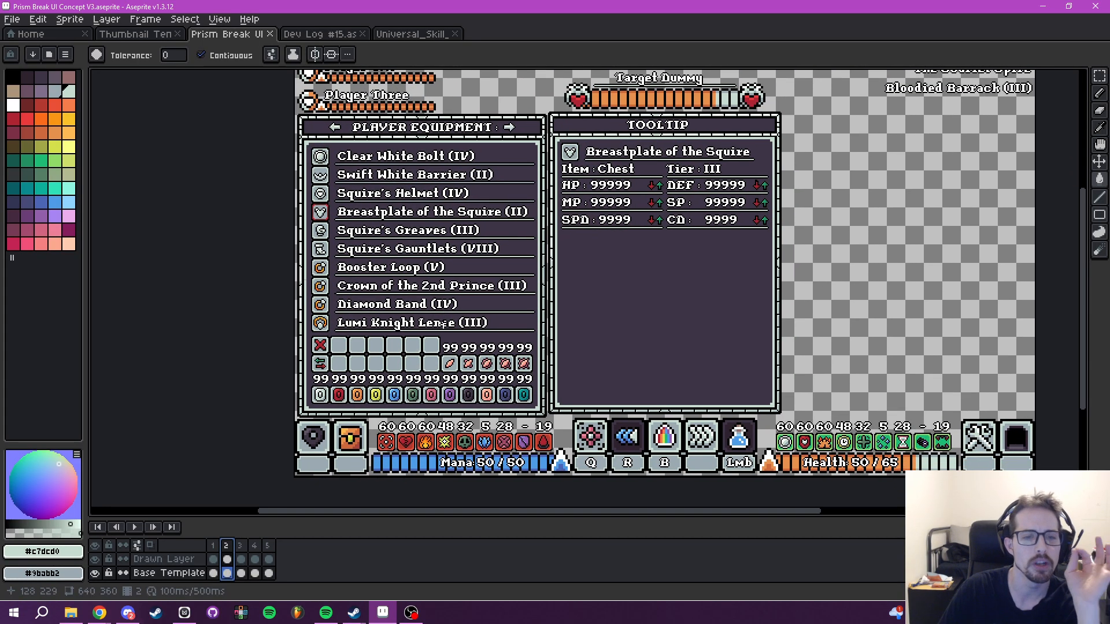
{"action": "left_click_drag", "start_coordinate": [362, 340], "coordinate": [405, 386]}
{"action": "scroll", "coordinate": [364, 367], "scroll_direction": "up", "scroll_amount": 2}
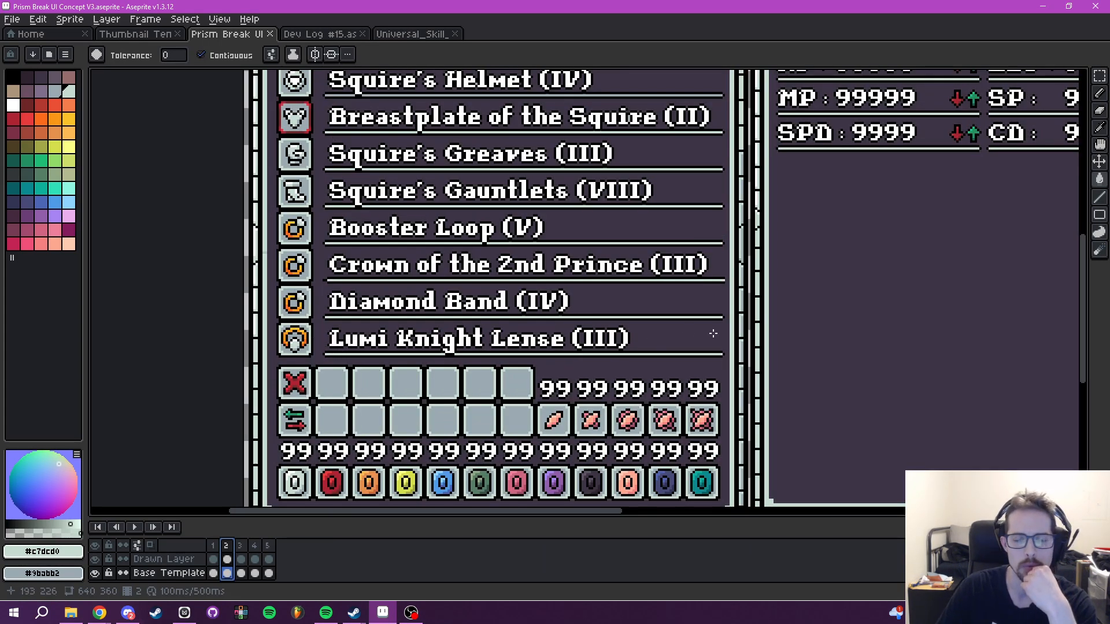
- Move the red X icon from the first slot of the upper row to the slot beside the swap arrows
{"action": "left_click_drag", "start_coordinate": [564, 338], "coordinate": [580, 327]}
{"action": "left_click", "coordinate": [1097, 80]}
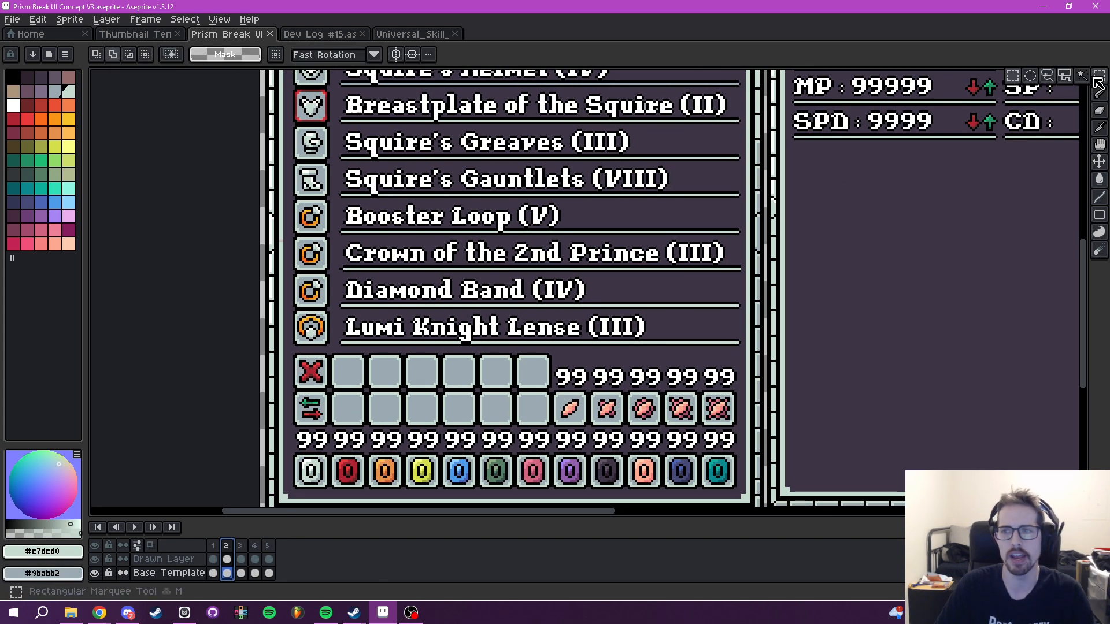
{"action": "scroll", "coordinate": [315, 349], "scroll_direction": "up", "scroll_amount": 1}
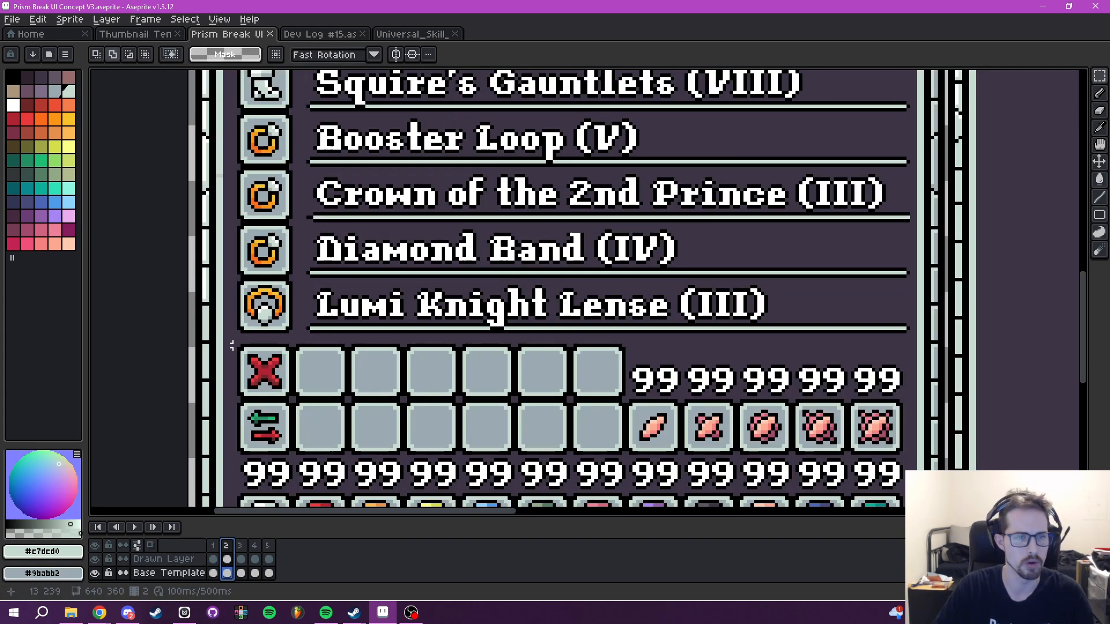
{"action": "left_click_drag", "start_coordinate": [235, 343], "coordinate": [333, 441]}
{"action": "left_click", "coordinate": [482, 439]}
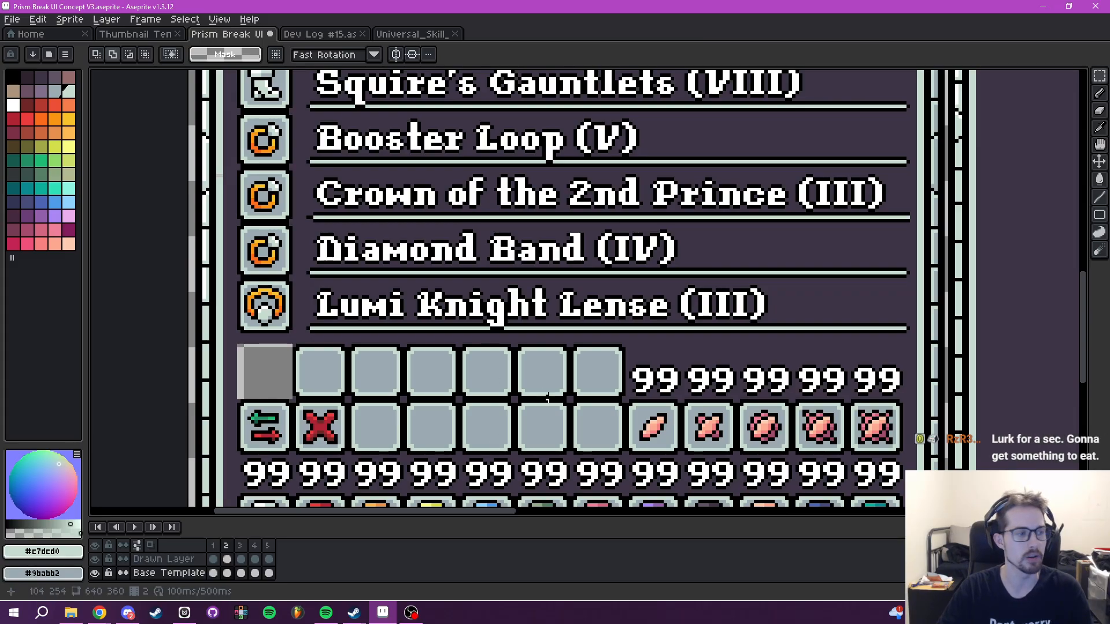
- Review the rearranged slot rows within the Player Equipment panel, up close and at full layout size
{"action": "scroll", "coordinate": [501, 459], "scroll_direction": "down", "scroll_amount": 5}
{"action": "scroll", "coordinate": [571, 407], "scroll_direction": "up", "scroll_amount": 4}
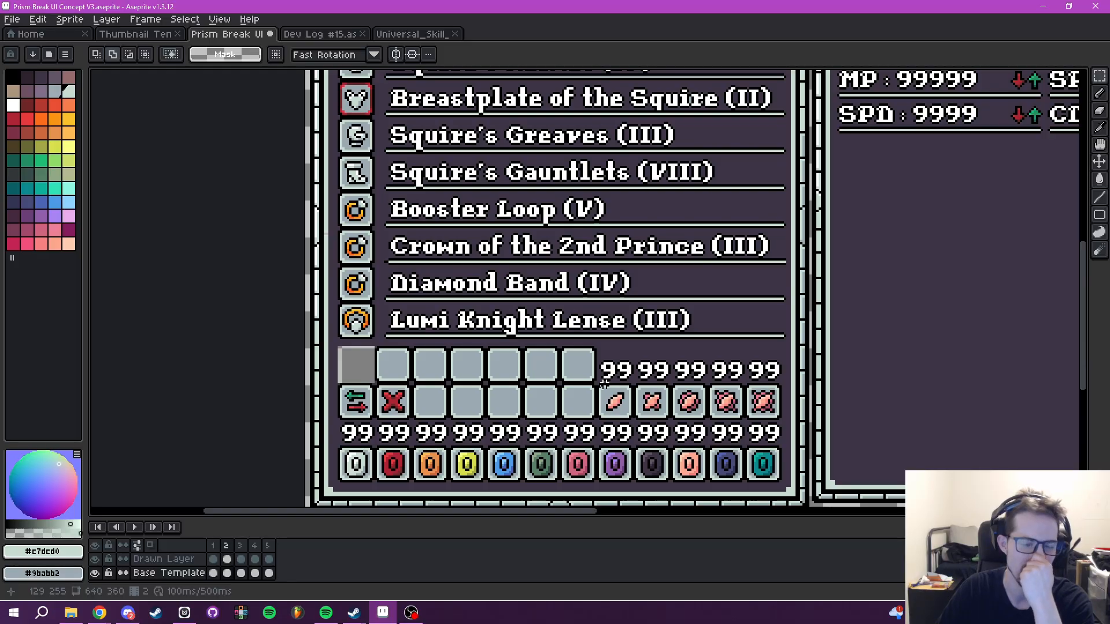
{"action": "scroll", "coordinate": [604, 383], "scroll_direction": "down", "scroll_amount": 3}
{"action": "scroll", "coordinate": [485, 322], "scroll_direction": "up", "scroll_amount": 3}
{"action": "left_click_drag", "start_coordinate": [485, 324], "coordinate": [536, 326]}
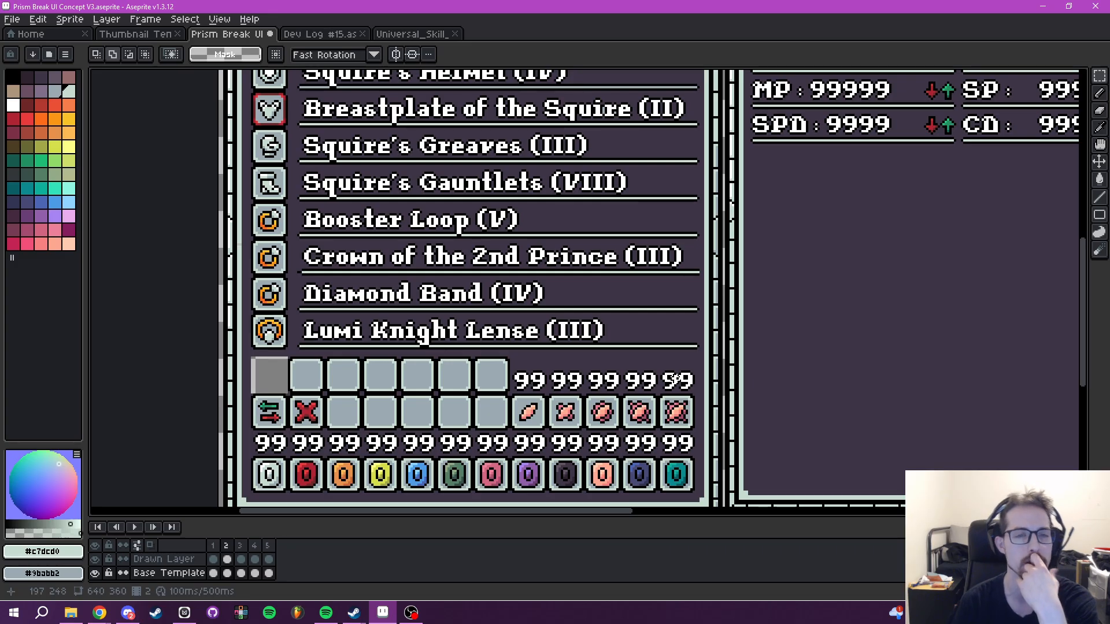
{"action": "scroll", "coordinate": [423, 279], "scroll_direction": "down", "scroll_amount": 2}
{"action": "left_click_drag", "start_coordinate": [429, 282], "coordinate": [424, 321]}
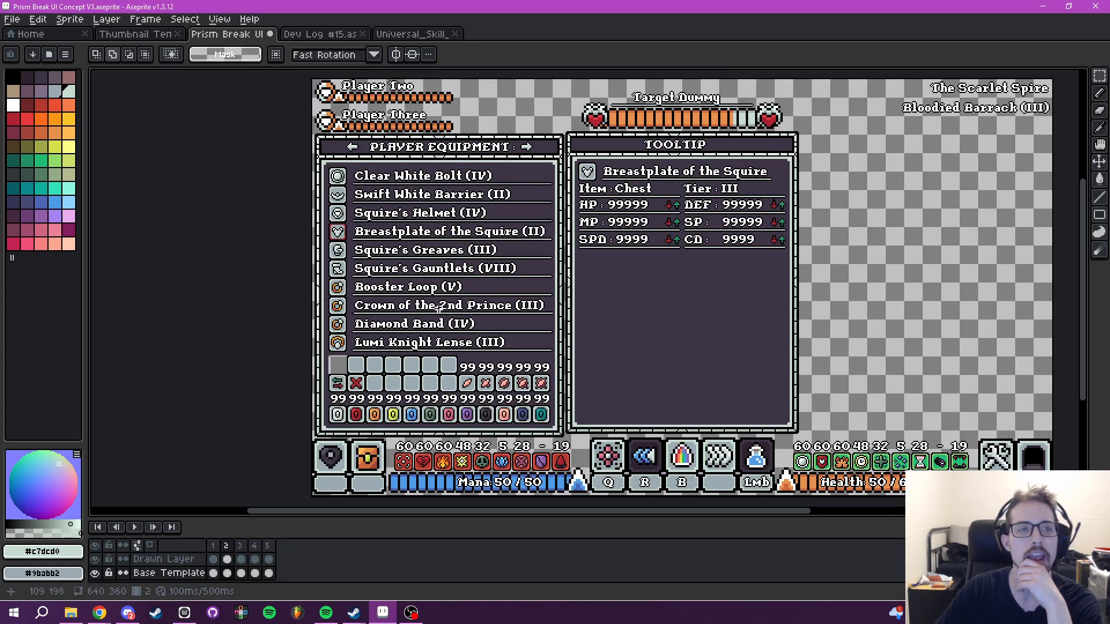
- Switch to Milanote to consult the Gear / Loot board's loot tables, and return to Aseprite
{"action": "left_click", "coordinate": [185, 612]}
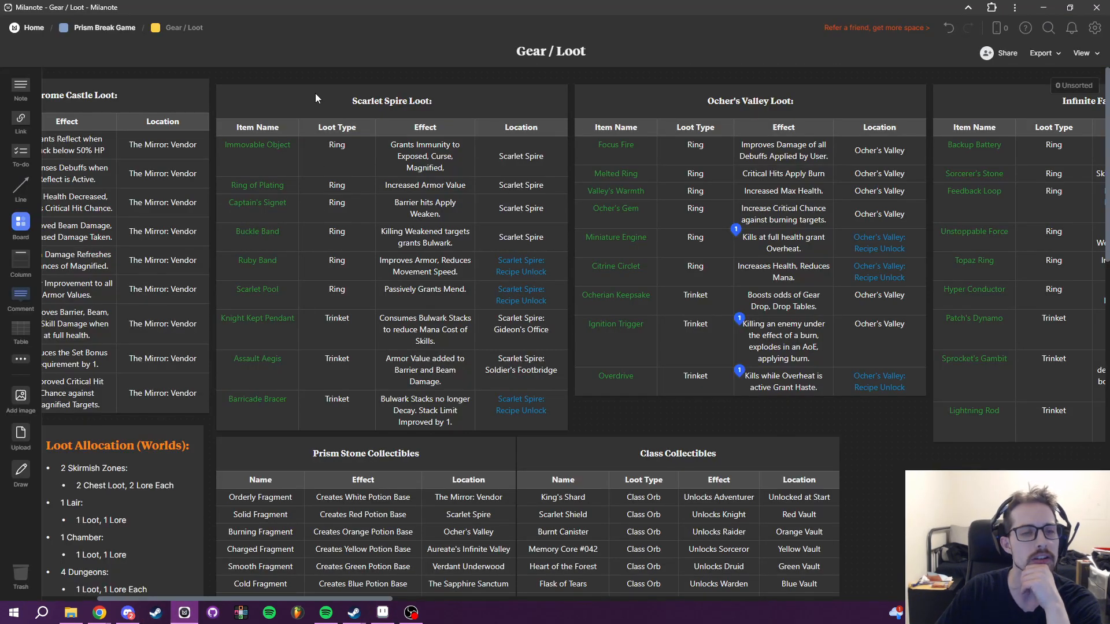
{"action": "left_click_drag", "start_coordinate": [682, 264], "coordinate": [581, 352]}
{"action": "left_click_drag", "start_coordinate": [670, 338], "coordinate": [592, 331]}
{"action": "left_click", "coordinate": [383, 612]}
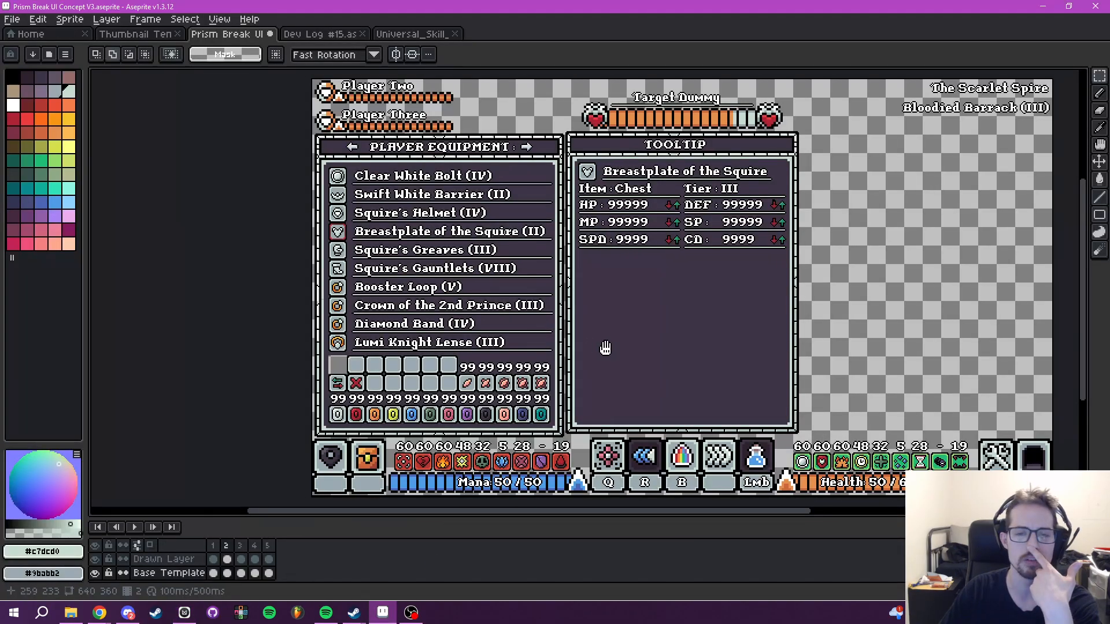
- Sample the panel's dark purple #3e3546 and paint over the stray grey pixels in "Squire" of "Breastplate of the Squire (II)" on the Drawn Layer
{"action": "left_click_drag", "start_coordinate": [659, 293], "coordinate": [816, 352]}
{"action": "left_click", "coordinate": [227, 546]}
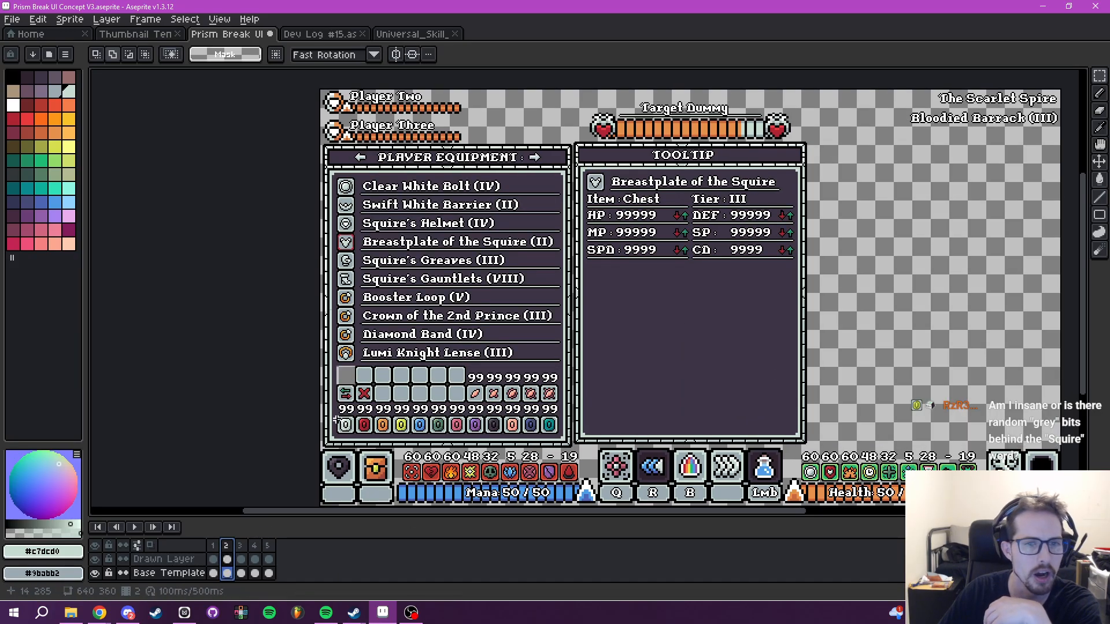
{"action": "scroll", "coordinate": [486, 293], "scroll_direction": "up", "scroll_amount": 5}
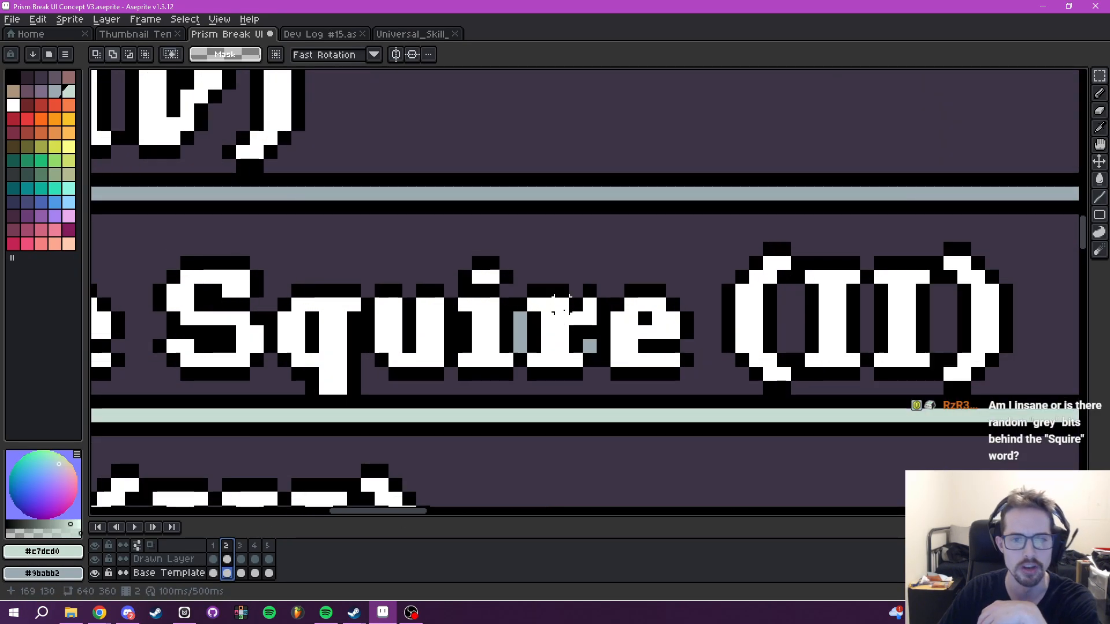
{"action": "key", "text": "b"}
{"action": "left_click", "coordinate": [567, 334], "text": "alt"}
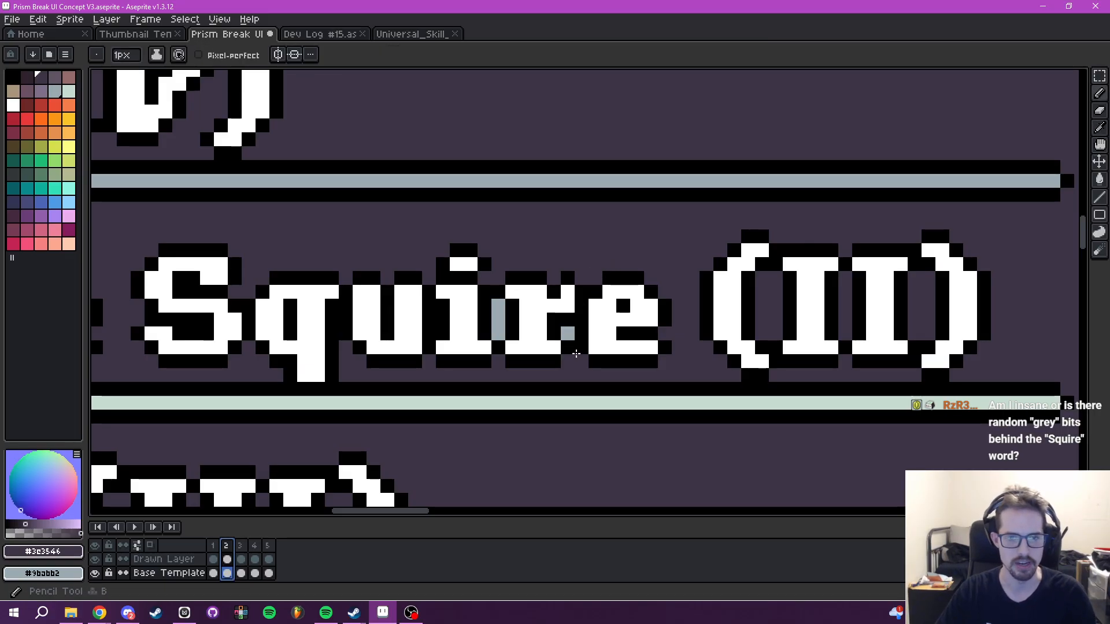
{"action": "left_click", "coordinate": [156, 559]}
{"action": "left_click_drag", "start_coordinate": [498, 307], "coordinate": [496, 332]}
{"action": "left_click", "coordinate": [566, 333]}
{"action": "scroll", "coordinate": [205, 547], "scroll_direction": "down", "scroll_amount": 1}
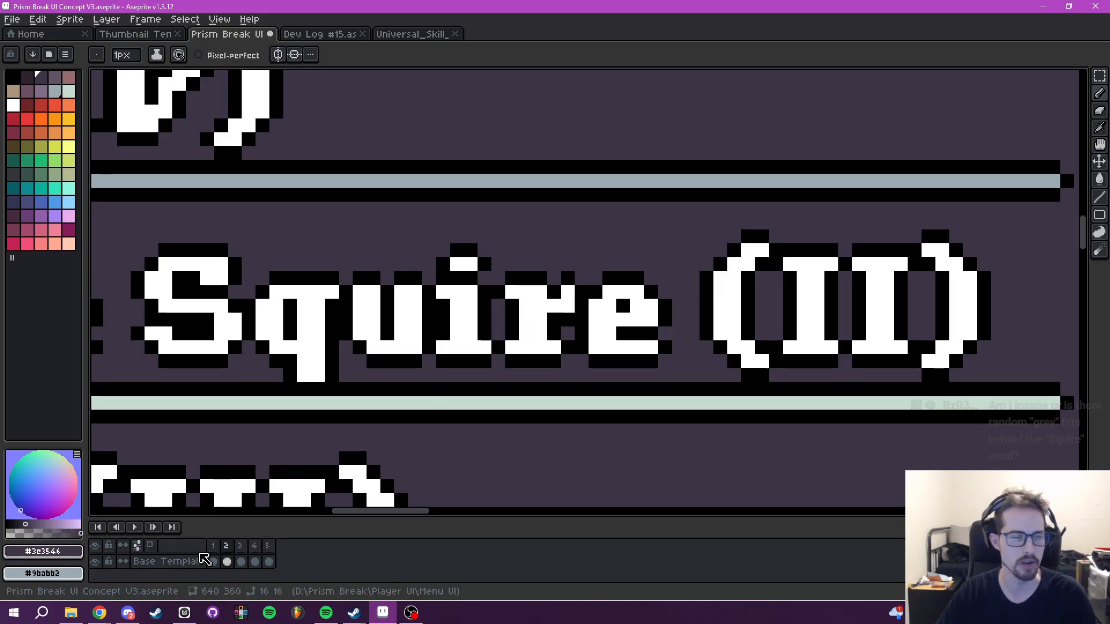
{"action": "scroll", "coordinate": [205, 548], "scroll_direction": "up", "scroll_amount": 1}
{"action": "scroll", "coordinate": [538, 336], "scroll_direction": "down", "scroll_amount": 3}
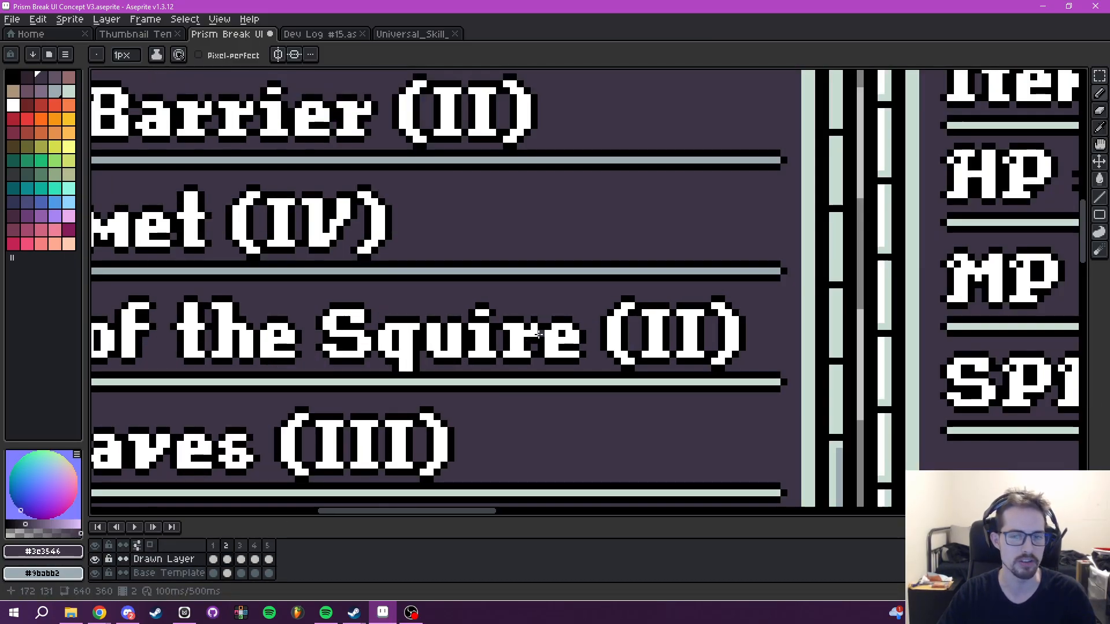
- Hide the Drawn Layer and examine the Base Template's empty equipment slots and dark placeholder icons on frame 2
{"action": "scroll", "coordinate": [538, 335], "scroll_direction": "down", "scroll_amount": 4}
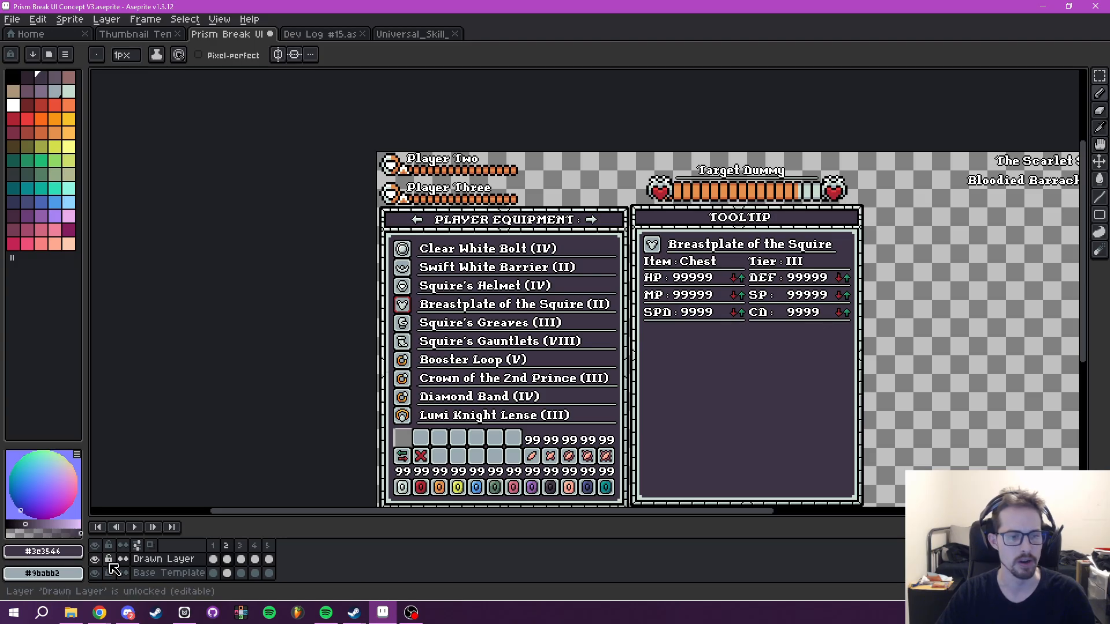
{"action": "left_click", "coordinate": [95, 560]}
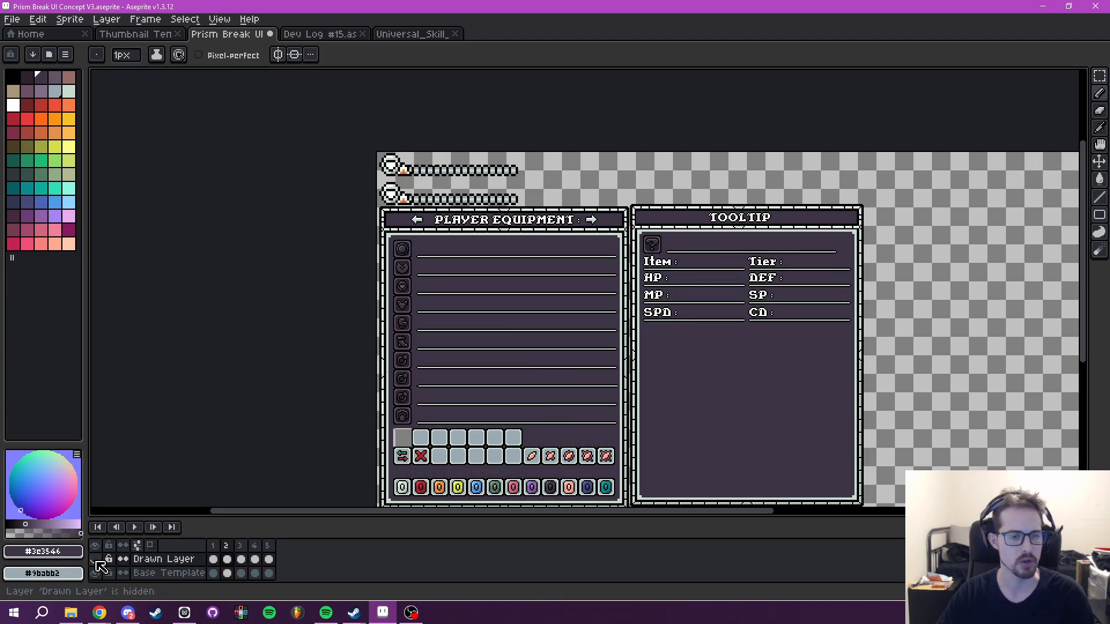
{"action": "left_click", "coordinate": [96, 560]}
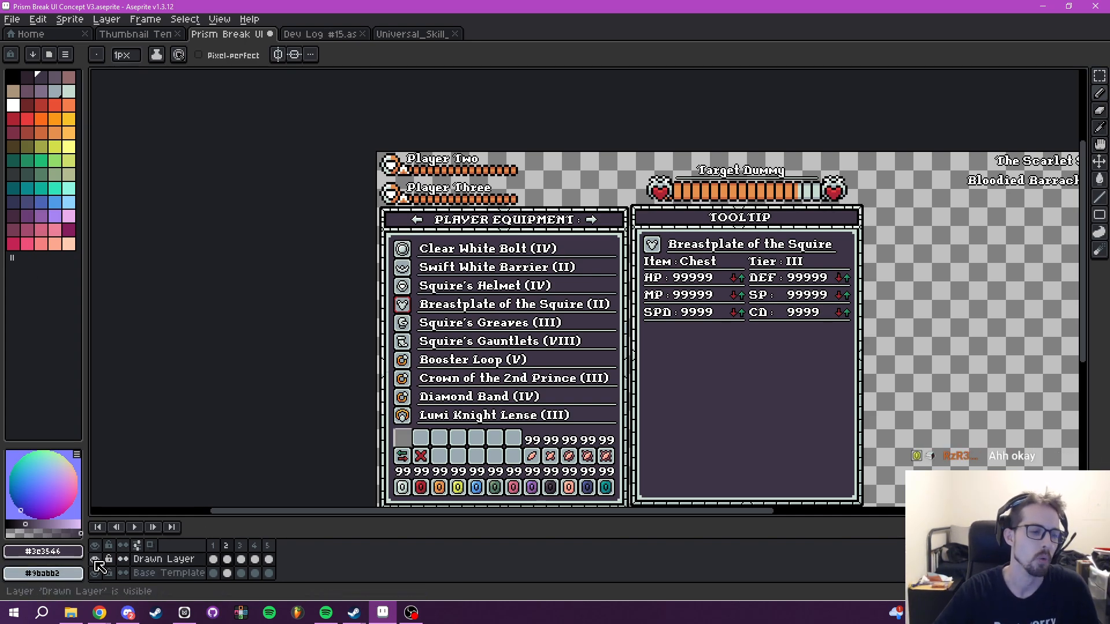
{"action": "left_click", "coordinate": [96, 559]}
{"action": "scroll", "coordinate": [442, 347], "scroll_direction": "up", "scroll_amount": 5}
{"action": "scroll", "coordinate": [407, 261], "scroll_direction": "up", "scroll_amount": 2}
{"action": "scroll", "coordinate": [412, 225], "scroll_direction": "down", "scroll_amount": 1}
{"action": "scroll", "coordinate": [408, 366], "scroll_direction": "down", "scroll_amount": 2}
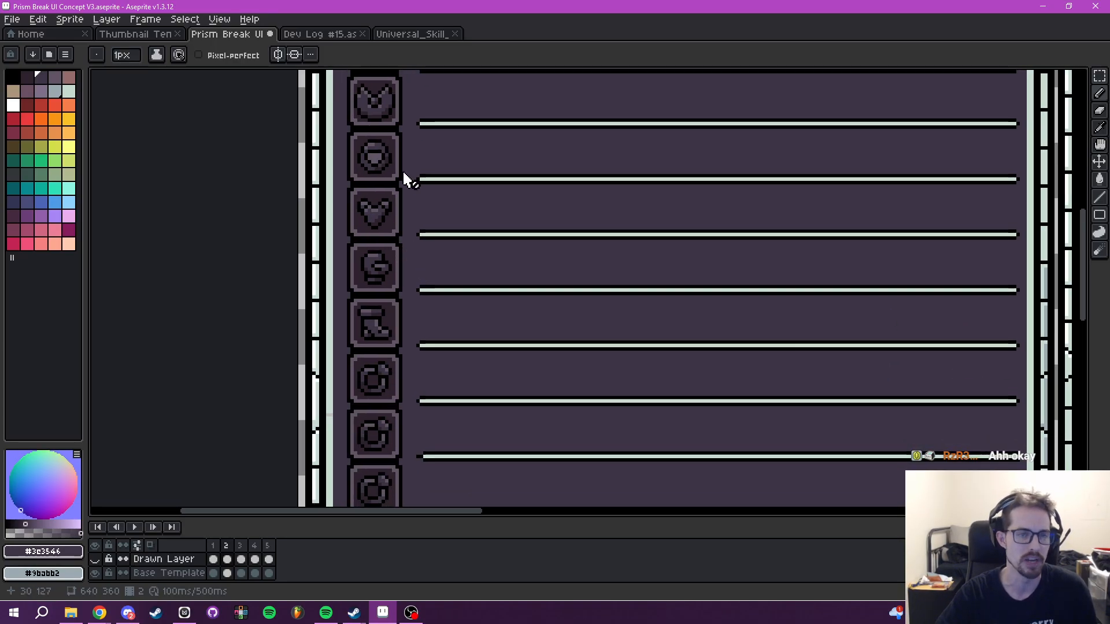
{"action": "scroll", "coordinate": [366, 408], "scroll_direction": "up", "scroll_amount": 1}
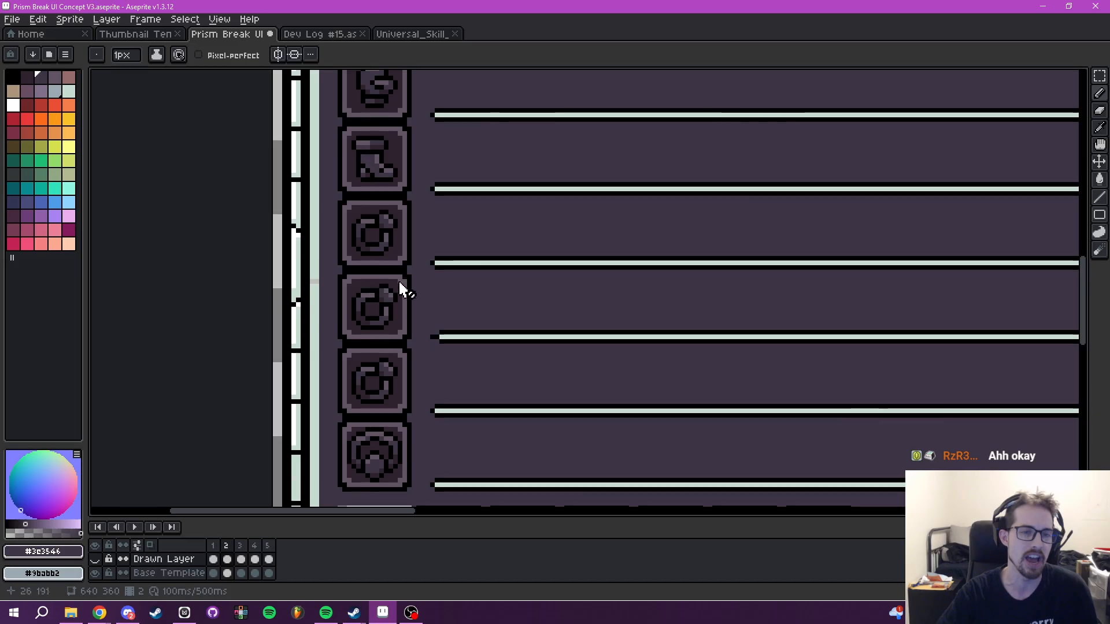
{"action": "scroll", "coordinate": [387, 397], "scroll_direction": "down", "scroll_amount": 2}
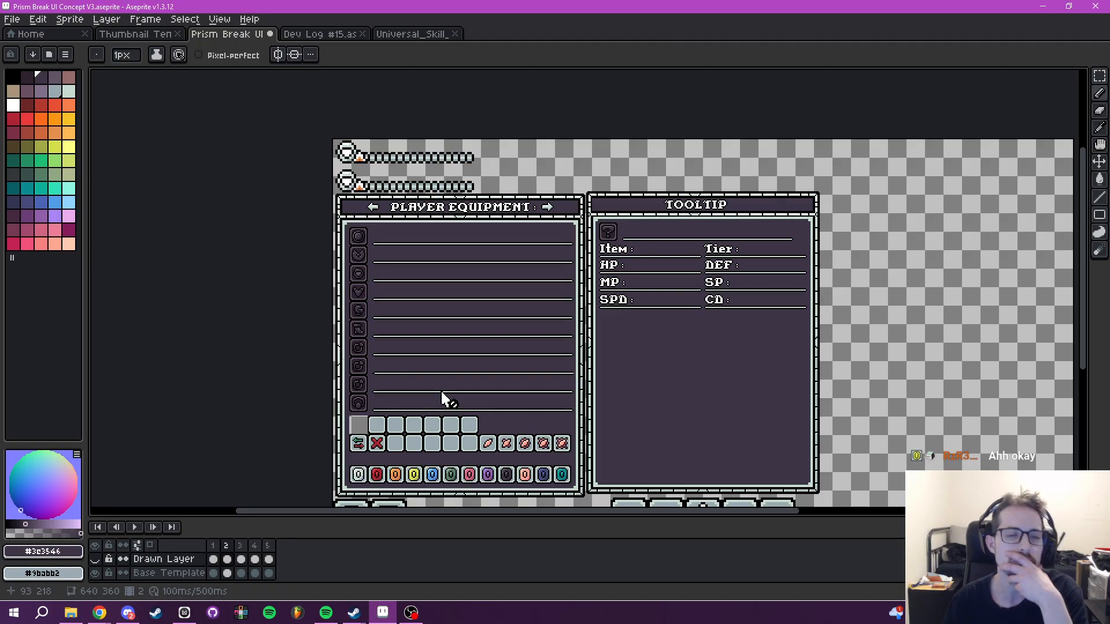
{"action": "left_click_drag", "start_coordinate": [449, 401], "coordinate": [521, 359]}
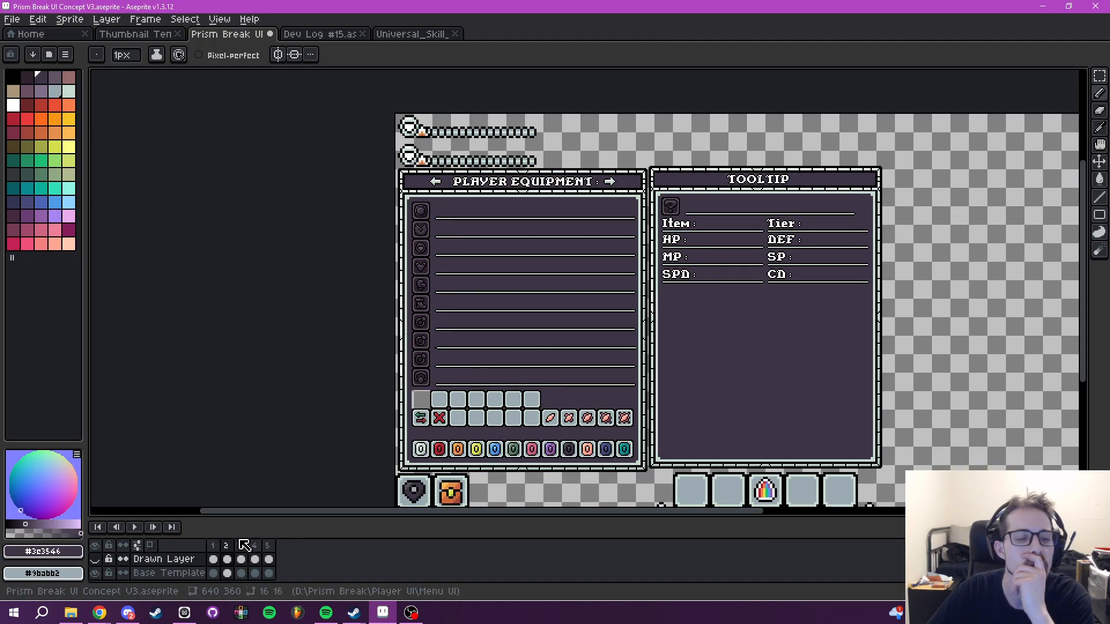
- Show the Drawn Layer and examine frame 5's tooltip, forge panel and gear grid, toggling the Base Template off and on
{"action": "left_click", "coordinate": [96, 560]}
{"action": "left_click_drag", "start_coordinate": [621, 385], "coordinate": [458, 377]}
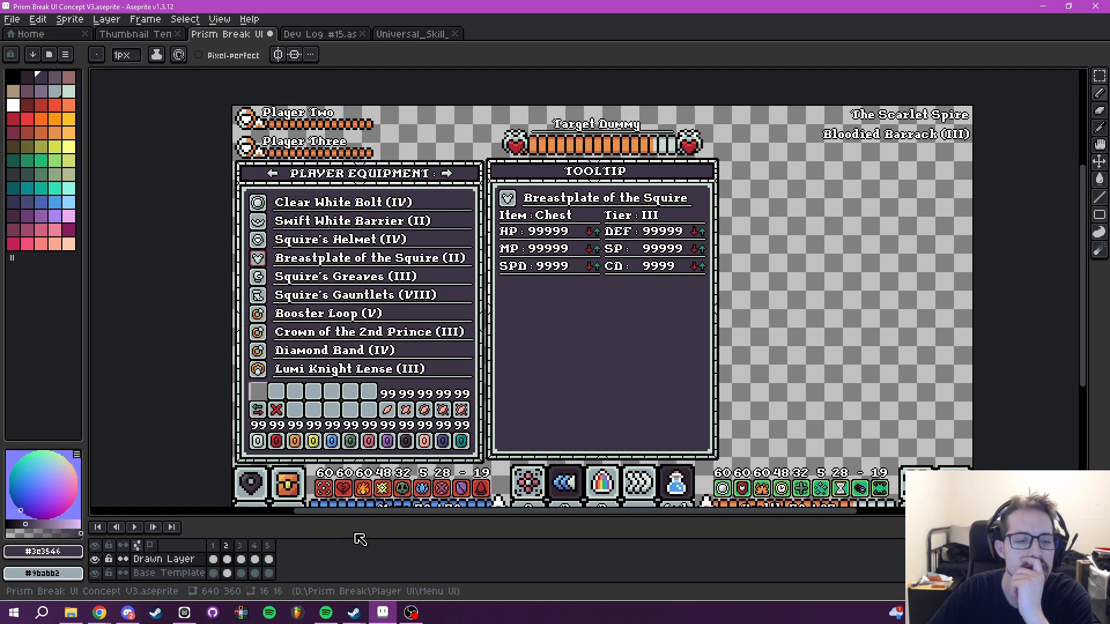
{"action": "left_click", "coordinate": [268, 546]}
{"action": "mouse_move", "coordinate": [895, 393]}
{"action": "left_mouse_down"}
{"action": "mouse_move", "coordinate": [642, 405]}
{"action": "mouse_move", "coordinate": [650, 368]}
{"action": "mouse_move", "coordinate": [636, 366]}
{"action": "left_mouse_up"}
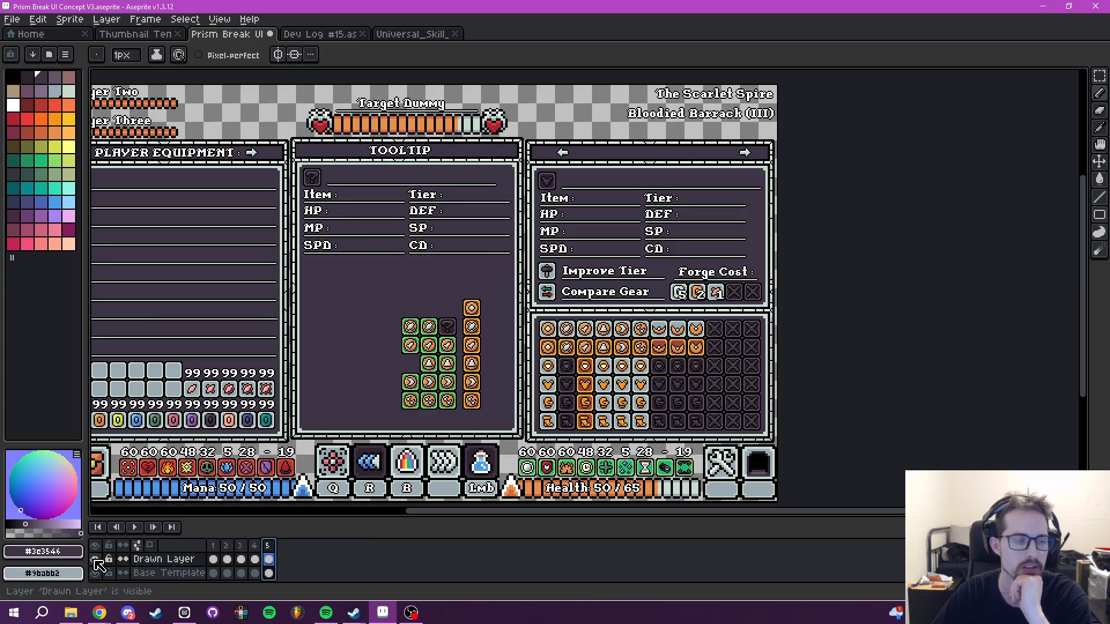
{"action": "left_click_drag", "start_coordinate": [677, 269], "coordinate": [675, 327]}
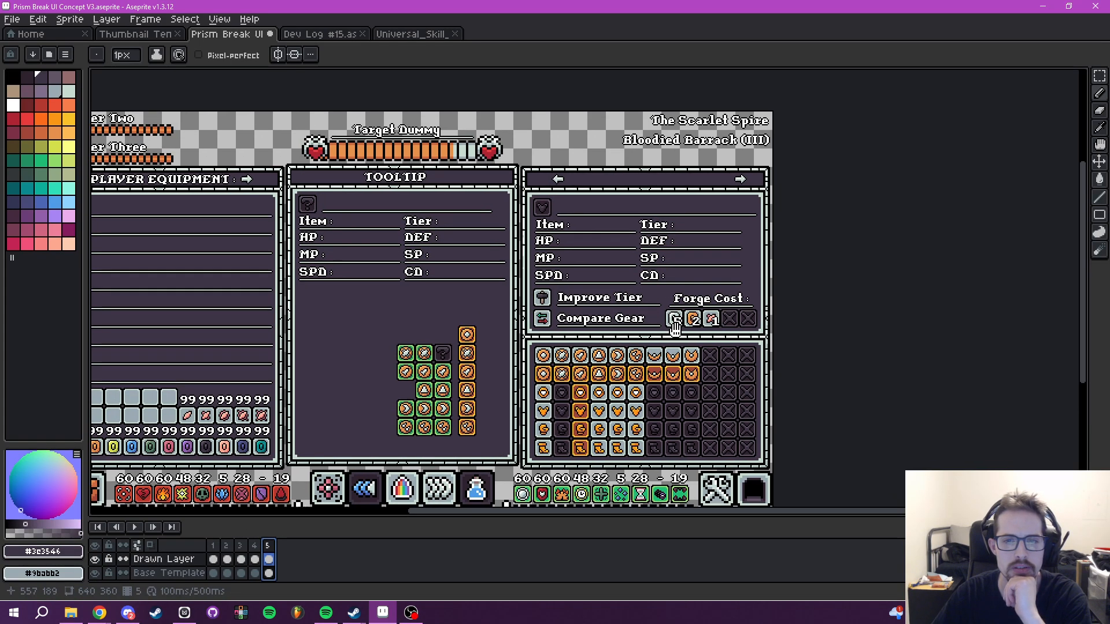
{"action": "left_click_drag", "start_coordinate": [660, 208], "coordinate": [664, 244]}
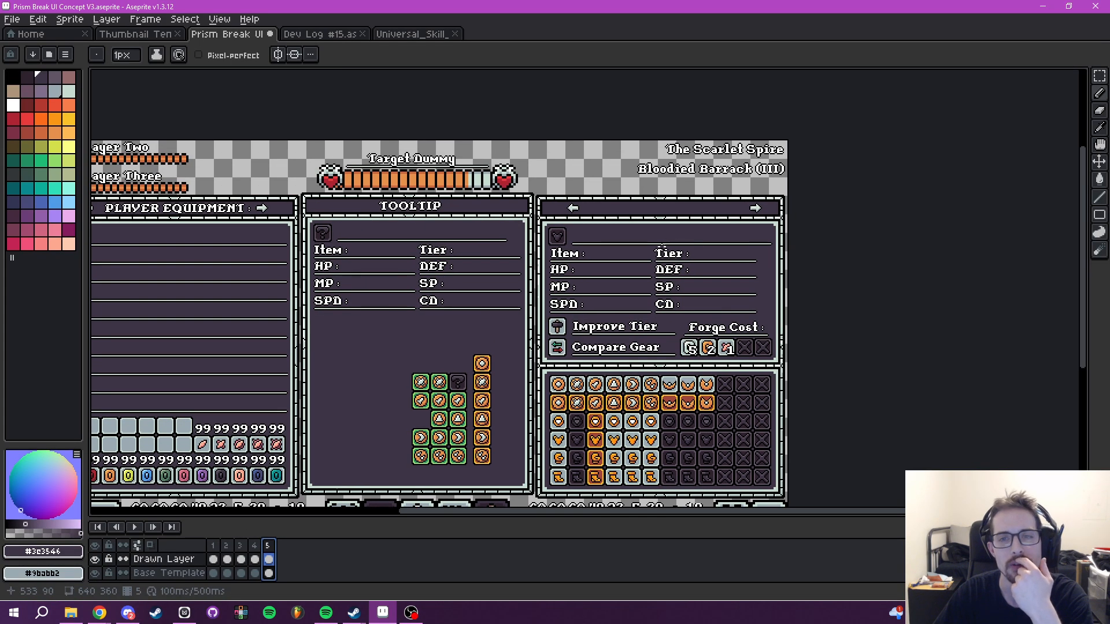
{"action": "mouse_move", "coordinate": [651, 285]}
{"action": "left_mouse_down"}
{"action": "mouse_move", "coordinate": [655, 274]}
{"action": "mouse_move", "coordinate": [640, 282]}
{"action": "left_mouse_up"}
{"action": "left_click", "coordinate": [96, 574]}
{"action": "left_click", "coordinate": [95, 574]}
{"action": "left_click_drag", "start_coordinate": [528, 268], "coordinate": [669, 279]}
{"action": "left_click_drag", "start_coordinate": [703, 335], "coordinate": [667, 316]}
- Check the Player Attributes panel on frame 4, and return to frame 5 to review its three-panel layout
{"action": "left_click", "coordinate": [255, 559]}
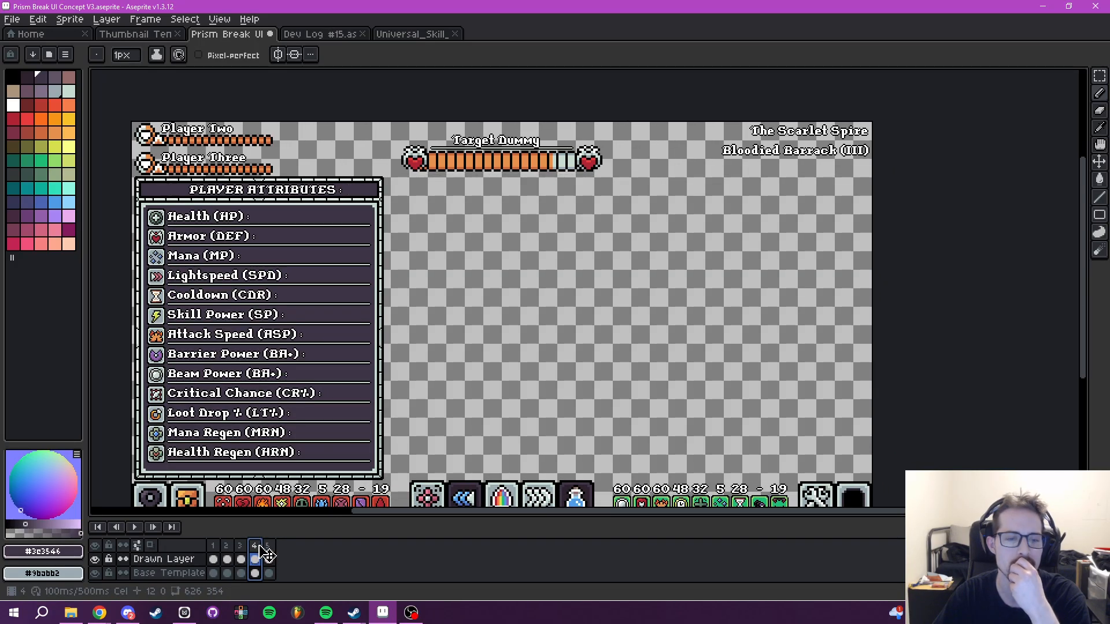
{"action": "left_click", "coordinate": [268, 548]}
{"action": "left_click_drag", "start_coordinate": [605, 292], "coordinate": [497, 315]}
{"action": "left_click_drag", "start_coordinate": [634, 320], "coordinate": [694, 283]}
{"action": "left_click_drag", "start_coordinate": [526, 354], "coordinate": [587, 348]}
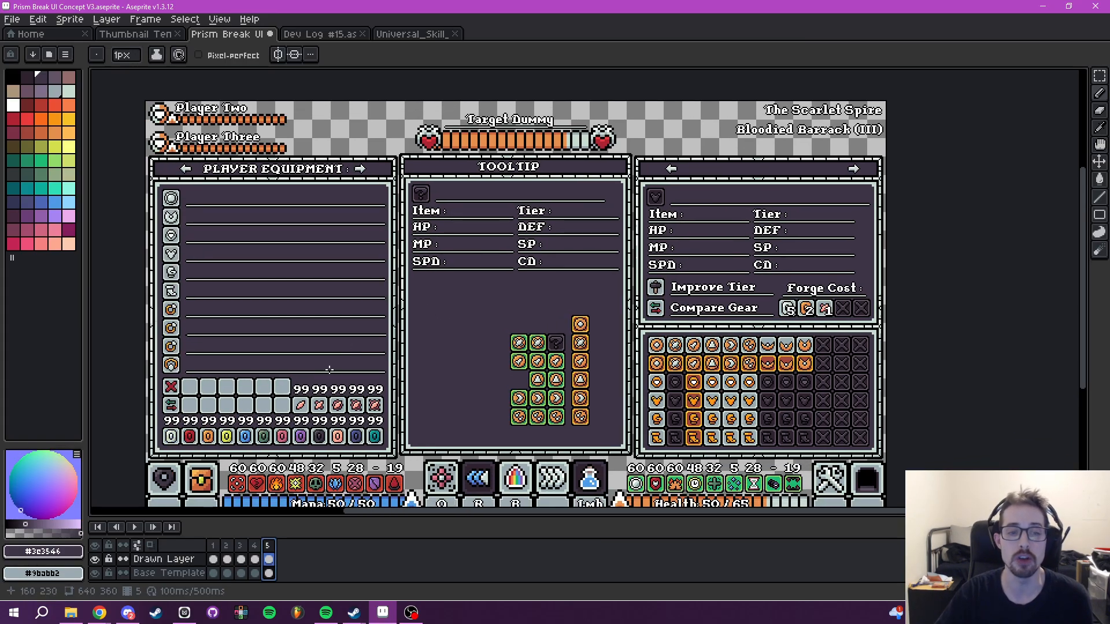
{"action": "left_click_drag", "start_coordinate": [424, 295], "coordinate": [386, 330]}
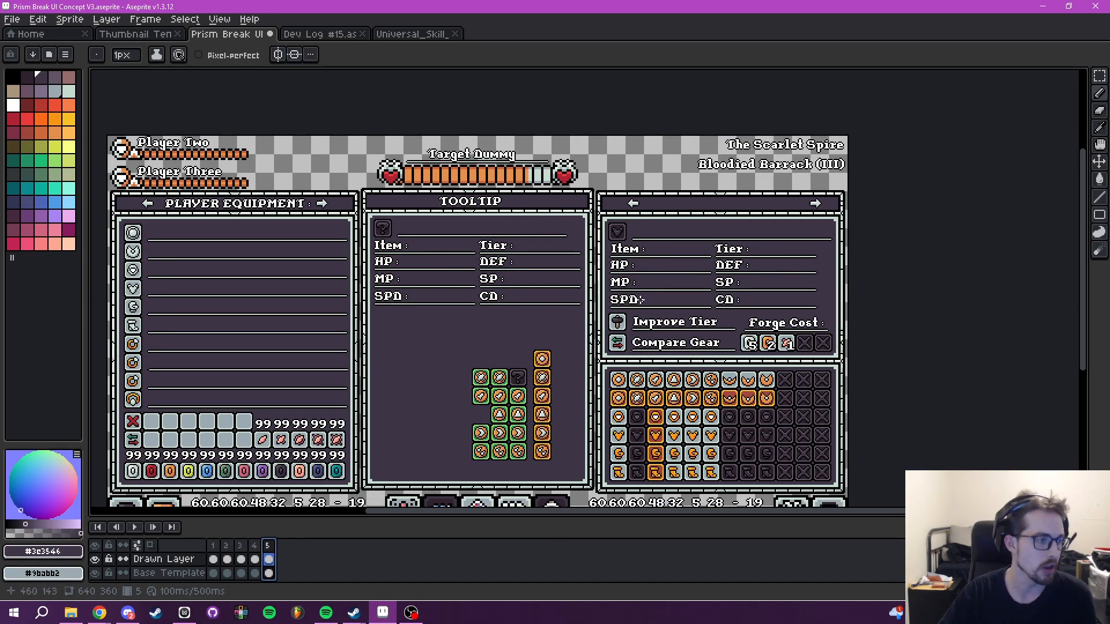
{"action": "left_click_drag", "start_coordinate": [689, 364], "coordinate": [694, 358]}
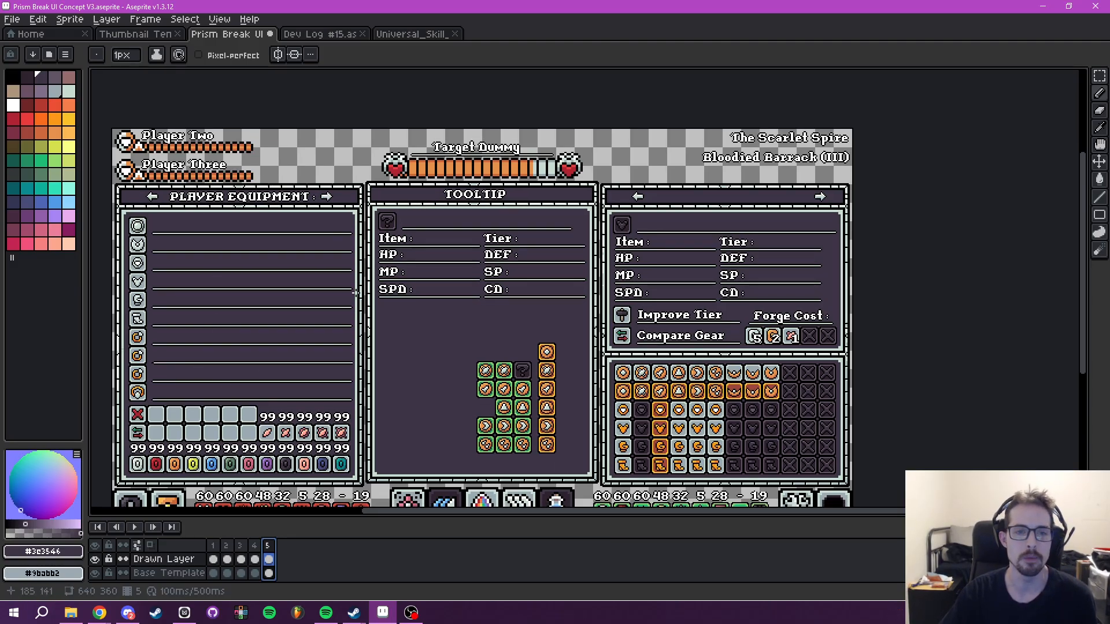
- Using a 10px light blue brush, circle the gear icons in the lower grid and draw an arrow towards the chest item slot
{"action": "left_click", "coordinate": [13, 243]}
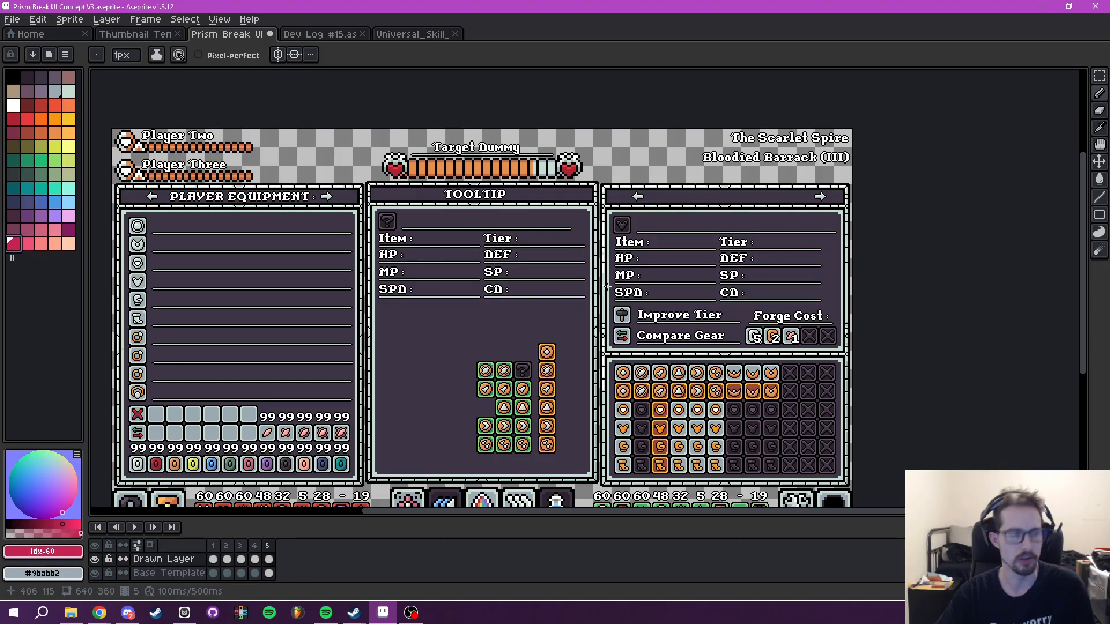
{"action": "left_click_drag", "start_coordinate": [681, 389], "coordinate": [684, 388]}
{"action": "key", "text": "ctrl+z"}
{"action": "left_click", "coordinate": [67, 209]}
{"action": "mouse_move", "coordinate": [653, 434]}
{"action": "left_mouse_down"}
{"action": "mouse_move", "coordinate": [696, 384]}
{"action": "mouse_move", "coordinate": [724, 402]}
{"action": "left_mouse_up"}
{"action": "key", "text": "ctrl+z"}
{"action": "mouse_move", "coordinate": [658, 429]}
{"action": "left_mouse_down"}
{"action": "mouse_move", "coordinate": [767, 431]}
{"action": "mouse_move", "coordinate": [672, 396]}
{"action": "left_mouse_up"}
{"action": "mouse_move", "coordinate": [681, 304]}
{"action": "left_mouse_down"}
{"action": "mouse_move", "coordinate": [665, 257]}
{"action": "mouse_move", "coordinate": [640, 233]}
{"action": "mouse_move", "coordinate": [626, 253]}
{"action": "mouse_move", "coordinate": [652, 228]}
{"action": "mouse_move", "coordinate": [666, 246]}
{"action": "left_mouse_up"}
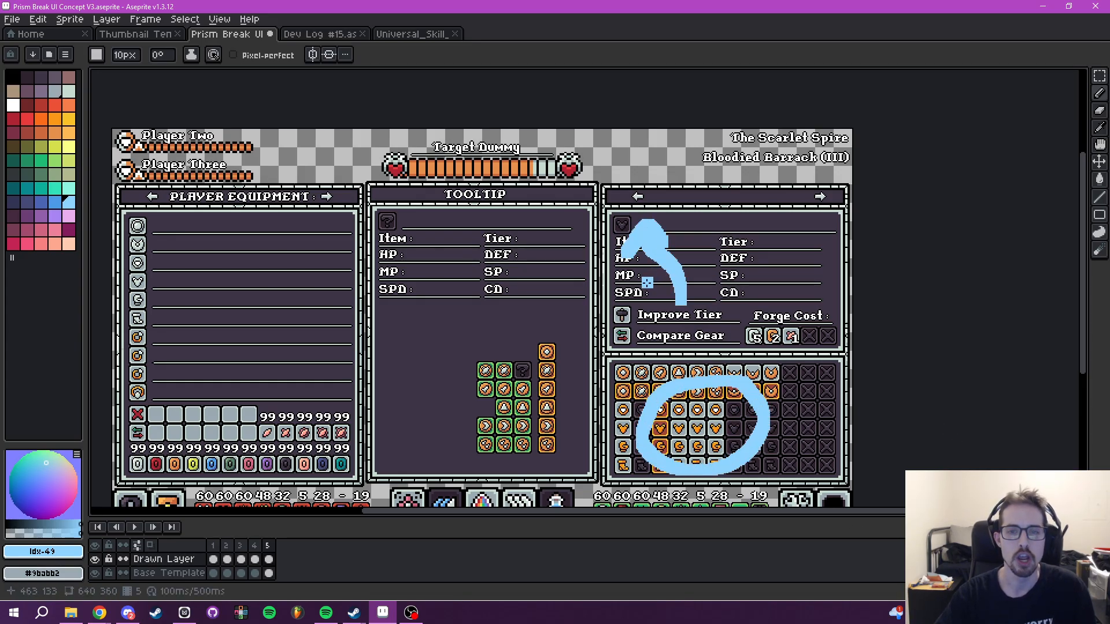
- Annotate the tooltip and forge panels in light blue with stat-line marks, circled item icons, and arrows down the tooltip and towards Compare Gear
{"action": "left_click", "coordinate": [790, 276]}
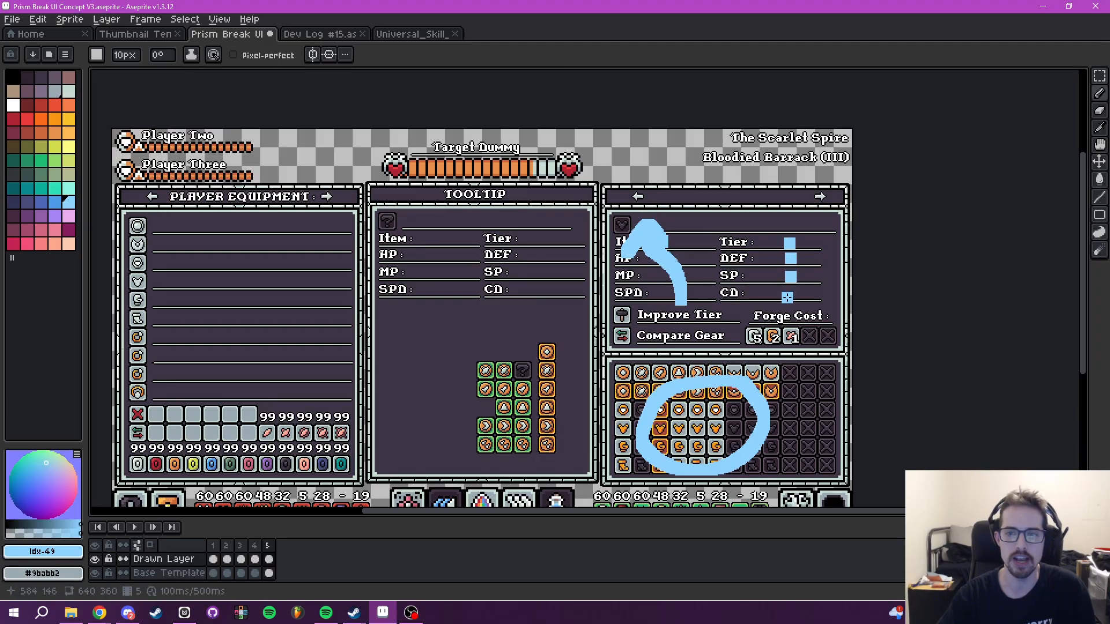
{"action": "mouse_move", "coordinate": [439, 250]}
{"action": "left_mouse_down"}
{"action": "mouse_move", "coordinate": [427, 382]}
{"action": "mouse_move", "coordinate": [409, 380]}
{"action": "mouse_move", "coordinate": [446, 380]}
{"action": "left_mouse_up"}
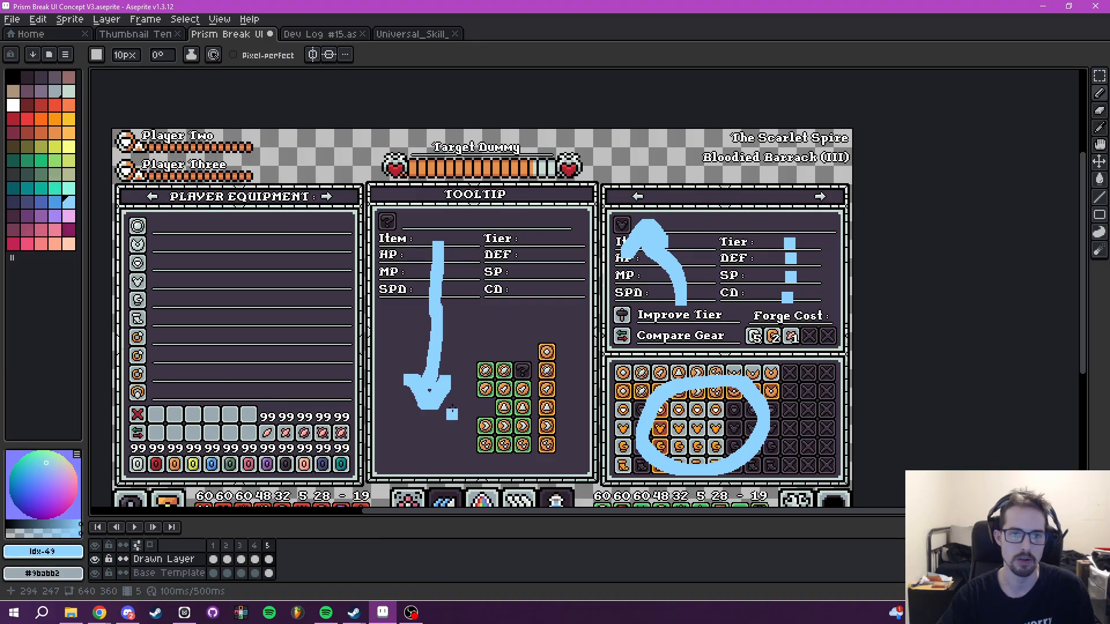
{"action": "mouse_move", "coordinate": [602, 211]}
{"action": "left_mouse_down"}
{"action": "mouse_move", "coordinate": [642, 260]}
{"action": "mouse_move", "coordinate": [598, 214]}
{"action": "left_mouse_up"}
{"action": "mouse_move", "coordinate": [381, 232]}
{"action": "left_mouse_down"}
{"action": "mouse_move", "coordinate": [414, 201]}
{"action": "mouse_move", "coordinate": [404, 243]}
{"action": "mouse_move", "coordinate": [359, 238]}
{"action": "mouse_move", "coordinate": [383, 221]}
{"action": "left_mouse_up"}
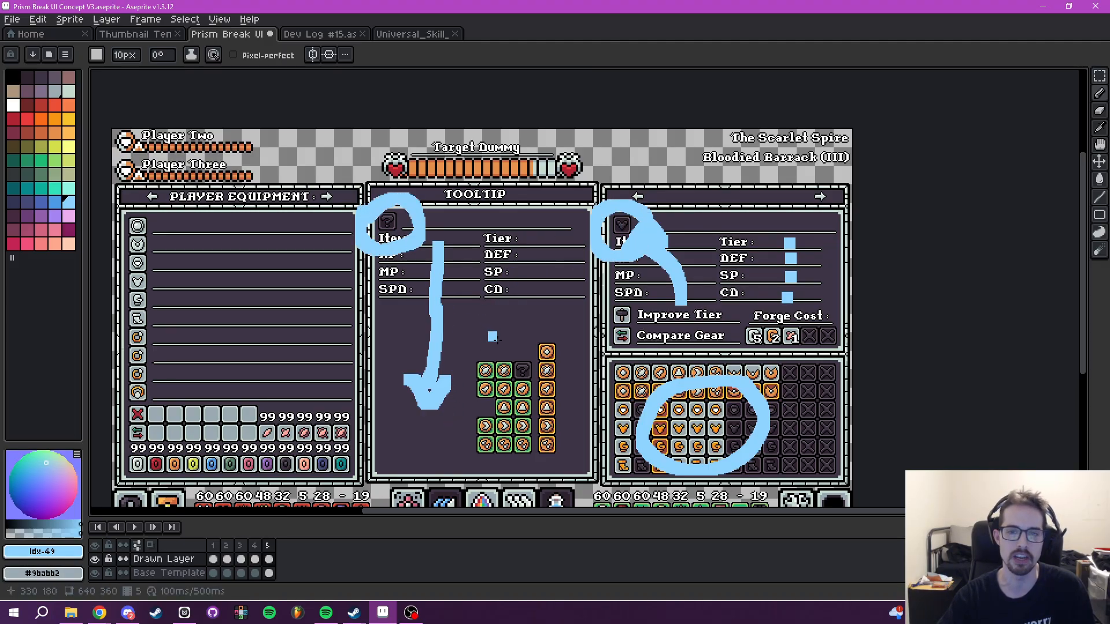
{"action": "mouse_move", "coordinate": [556, 331]}
{"action": "left_mouse_down"}
{"action": "mouse_move", "coordinate": [600, 332]}
{"action": "mouse_move", "coordinate": [599, 319]}
{"action": "mouse_move", "coordinate": [597, 360]}
{"action": "left_mouse_up"}
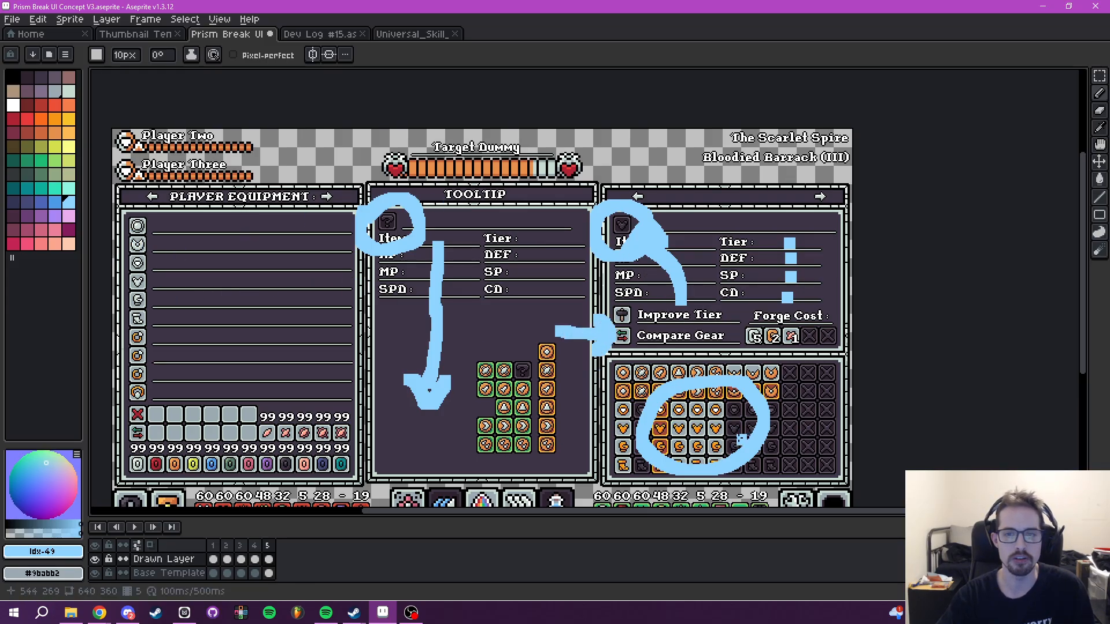
- Mark a Player Equipment slot in light blue and draw an arrow from the equipment list to the tooltip's item icon
{"action": "mouse_move", "coordinate": [123, 255]}
{"action": "left_mouse_down"}
{"action": "mouse_move", "coordinate": [142, 248]}
{"action": "mouse_move", "coordinate": [131, 279]}
{"action": "mouse_move", "coordinate": [121, 253]}
{"action": "left_mouse_up"}
{"action": "mouse_move", "coordinate": [252, 297]}
{"action": "left_mouse_down"}
{"action": "mouse_move", "coordinate": [367, 288]}
{"action": "mouse_move", "coordinate": [393, 261]}
{"action": "left_mouse_up"}
{"action": "key", "text": "v"}
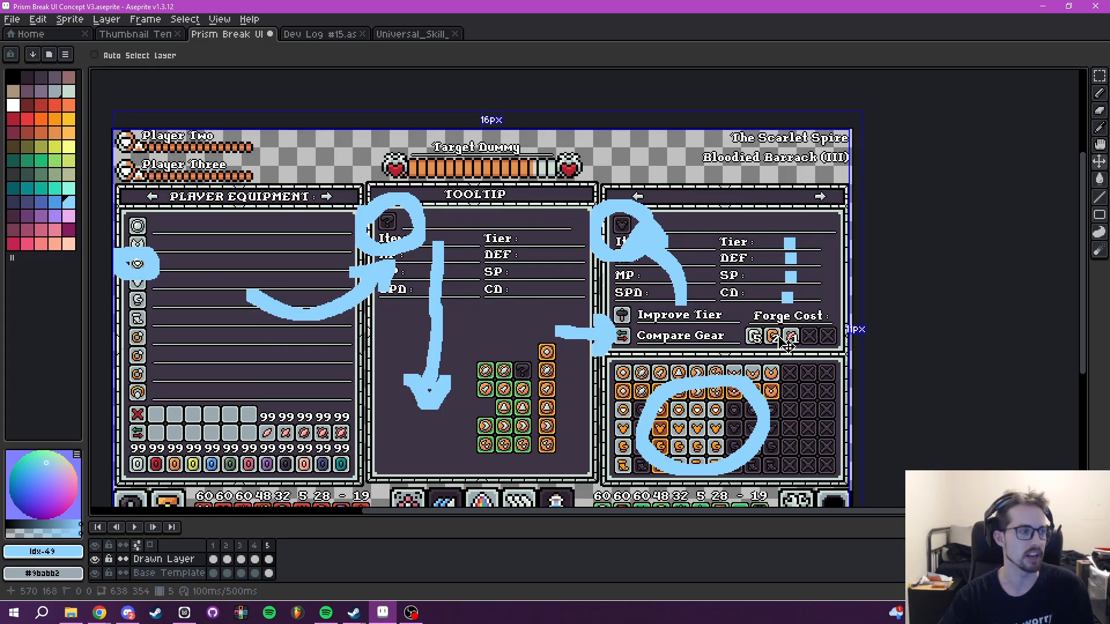
- Undo all the light blue annotation strokes on frame 5 and return to the Pencil tool
{"action": "key", "text": "ctrl+z"}
{"action": "key", "text": "ctrl+z"}
{"action": "key", "text": "ctrl+z"}
{"action": "key", "text": "ctrl+z"}
{"action": "key", "text": "ctrl+z"}
{"action": "key", "text": "ctrl+z"}
{"action": "key", "text": "ctrl+z"}
{"action": "key", "text": "ctrl+z"}
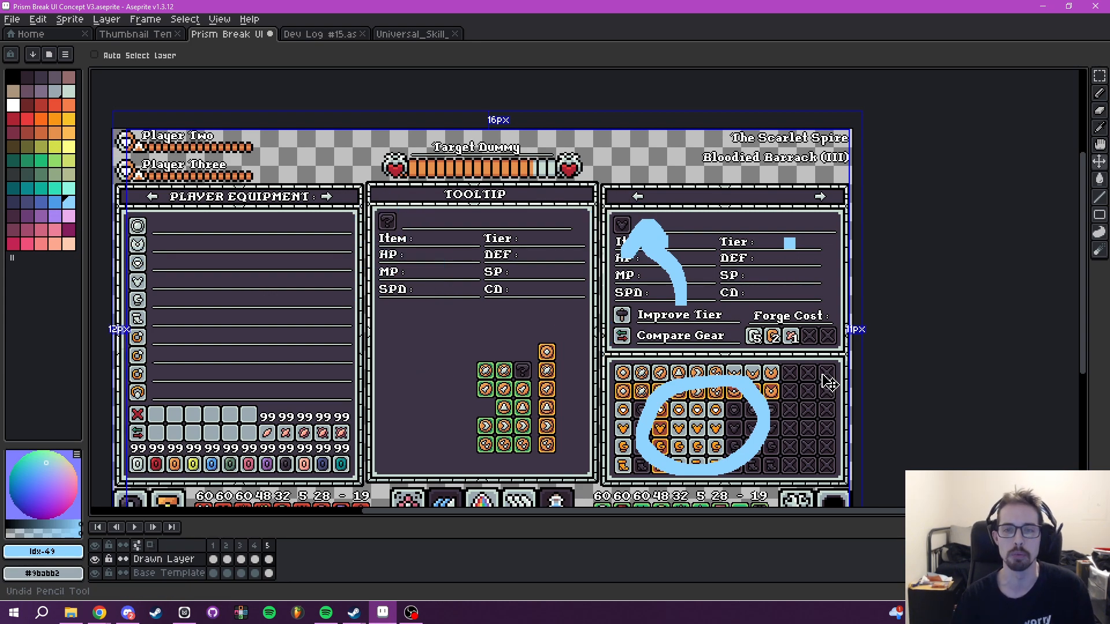
{"action": "key", "text": "ctrl+z"}
{"action": "key", "text": "ctrl+z"}
{"action": "key", "text": "ctrl+z"}
{"action": "key", "text": "ctrl+z"}
{"action": "key", "text": "b"}
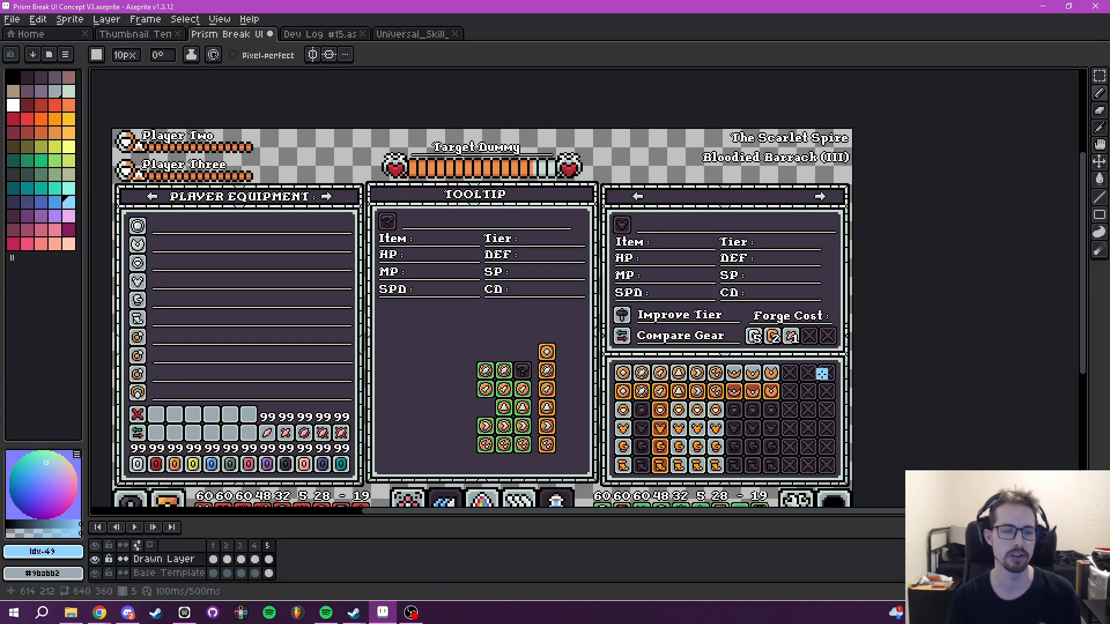
- Compare the menu panels on frames 1 to 4, including Player Abilities, and return to frame 5
{"action": "left_click", "coordinate": [254, 555]}
{"action": "left_click", "coordinate": [238, 553]}
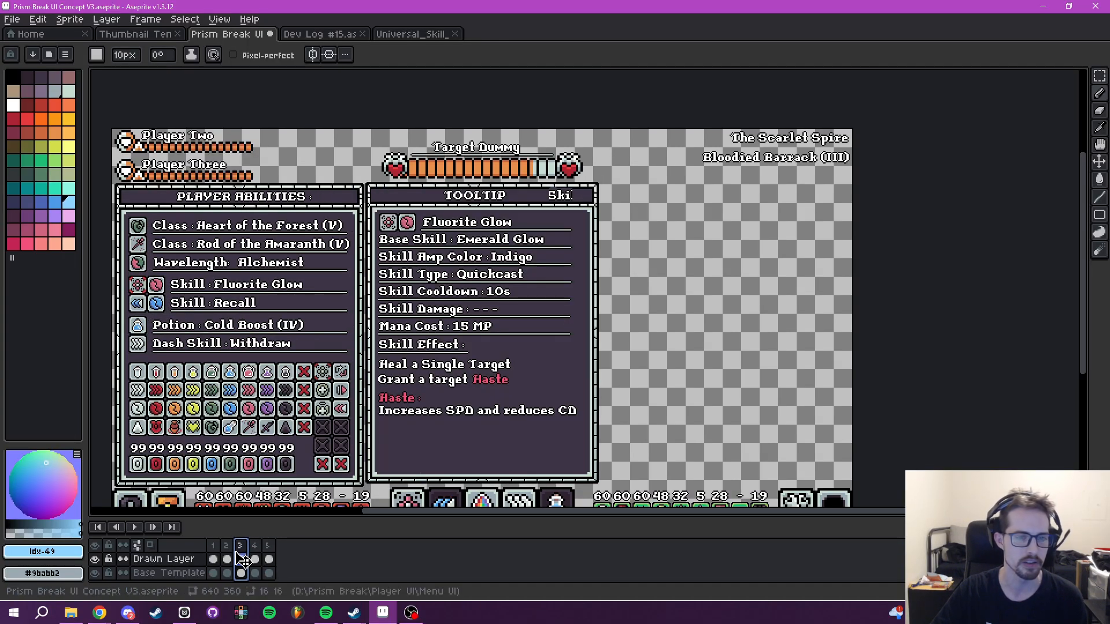
{"action": "left_click", "coordinate": [214, 557]}
{"action": "left_click", "coordinate": [227, 557]}
{"action": "left_click", "coordinate": [240, 557]}
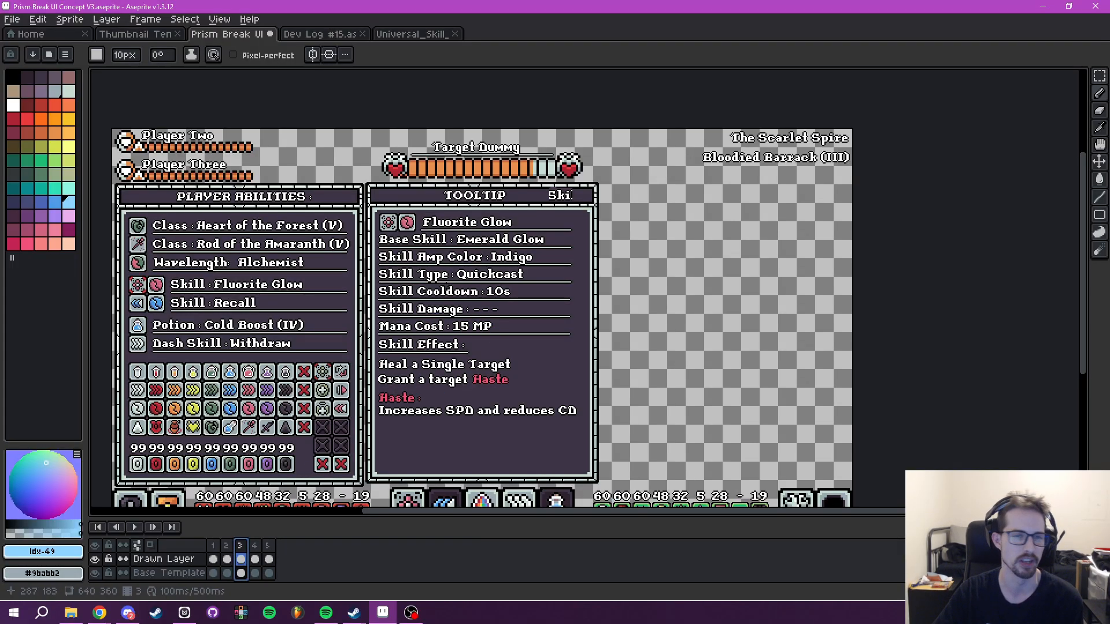
{"action": "left_click", "coordinate": [268, 559]}
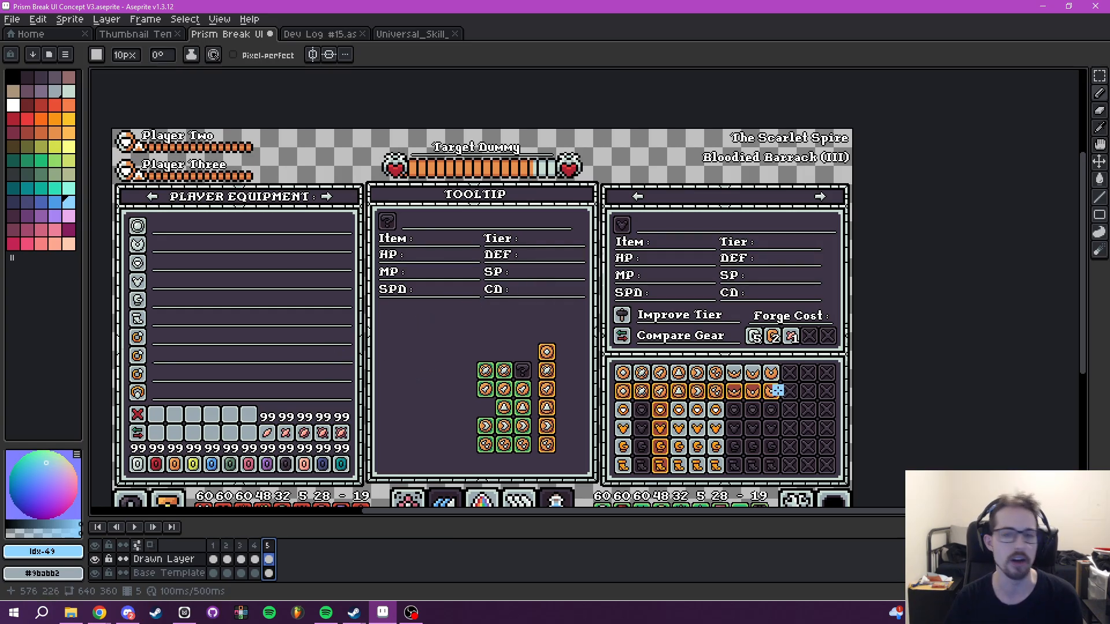
- Hide the Drawn Layer to examine the empty placeholder slots in frame 5's gear grid, and show the layer again
{"action": "scroll", "coordinate": [774, 391], "scroll_direction": "up", "scroll_amount": 2}
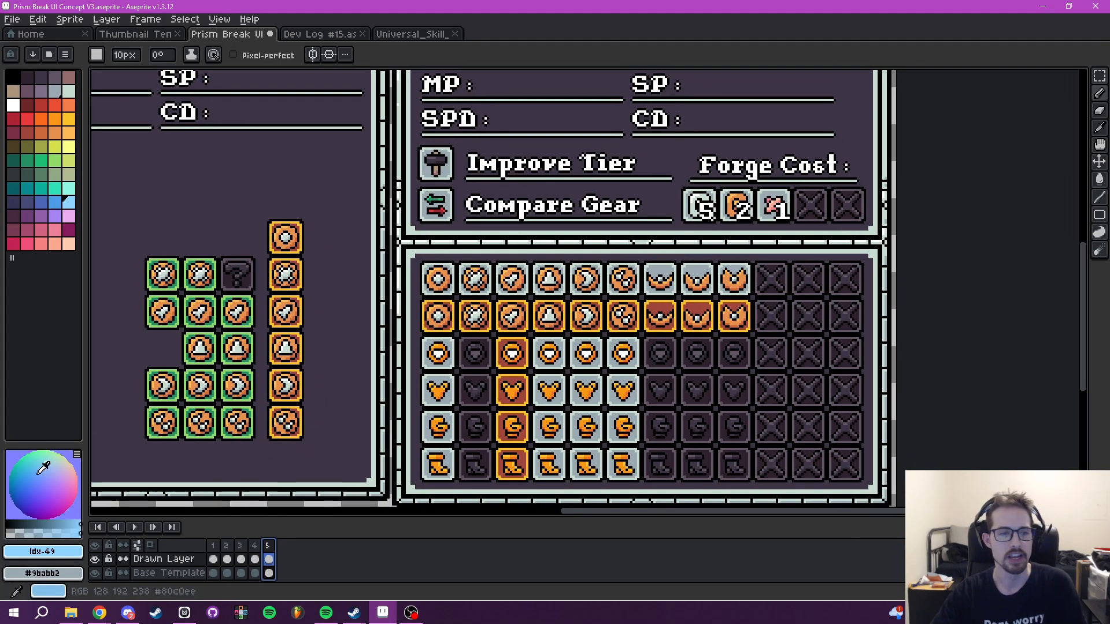
{"action": "left_click", "coordinate": [95, 559]}
{"action": "left_click_drag", "start_coordinate": [730, 385], "coordinate": [693, 376]}
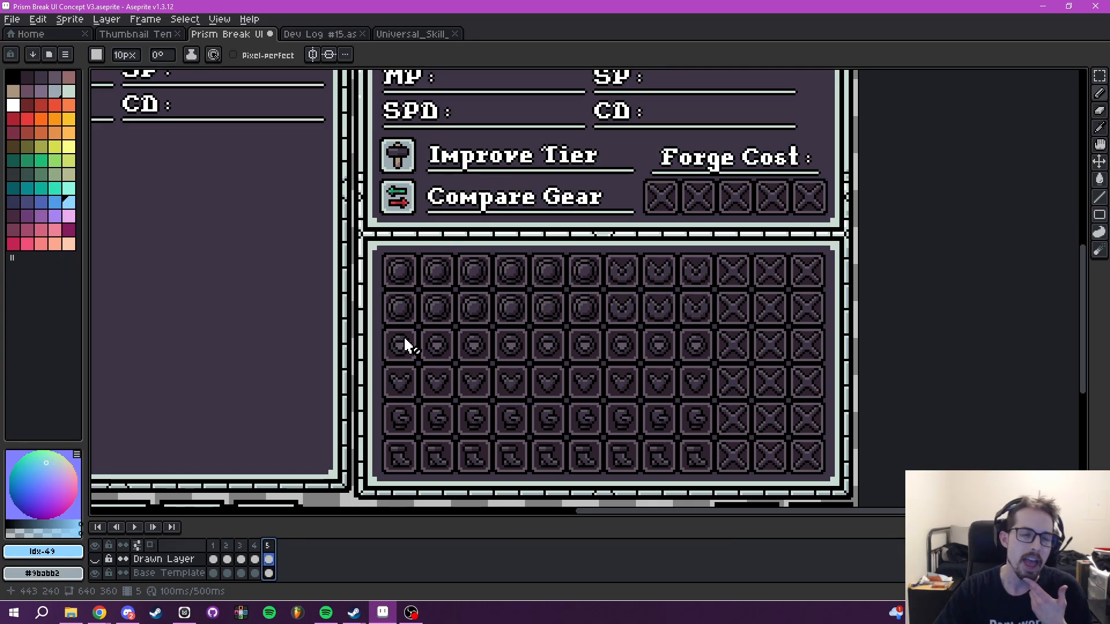
{"action": "left_click", "coordinate": [94, 559]}
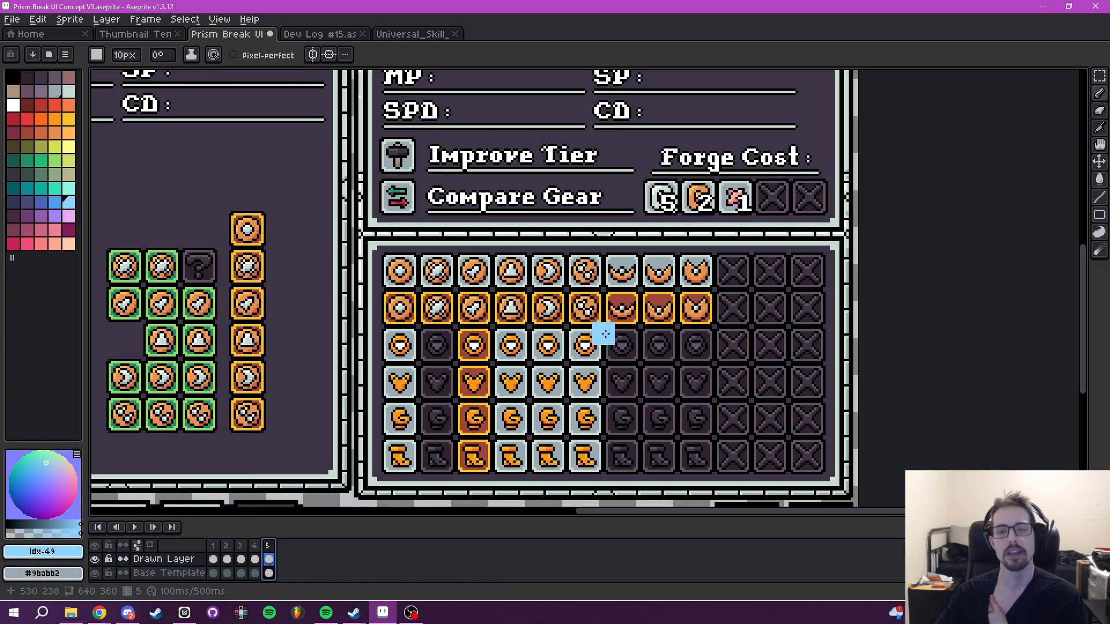
- Mark the last six slots in the gear grid's third row with 10px light blue squares
{"action": "left_click", "coordinate": [736, 347]}
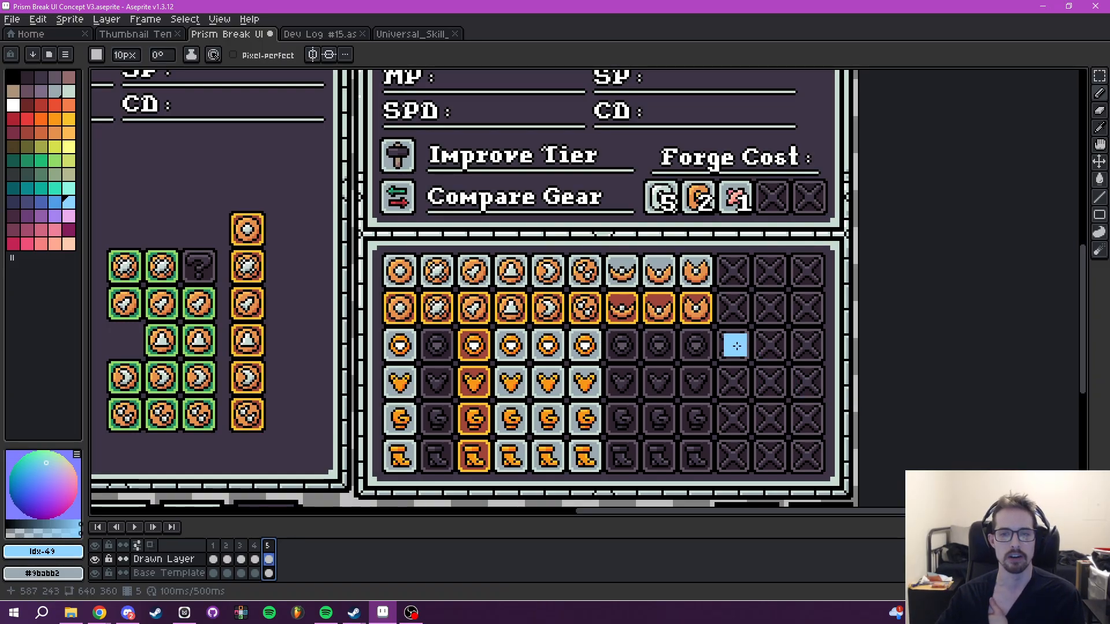
{"action": "left_click", "coordinate": [772, 347]}
{"action": "left_click", "coordinate": [812, 346]}
{"action": "left_click", "coordinate": [699, 345]}
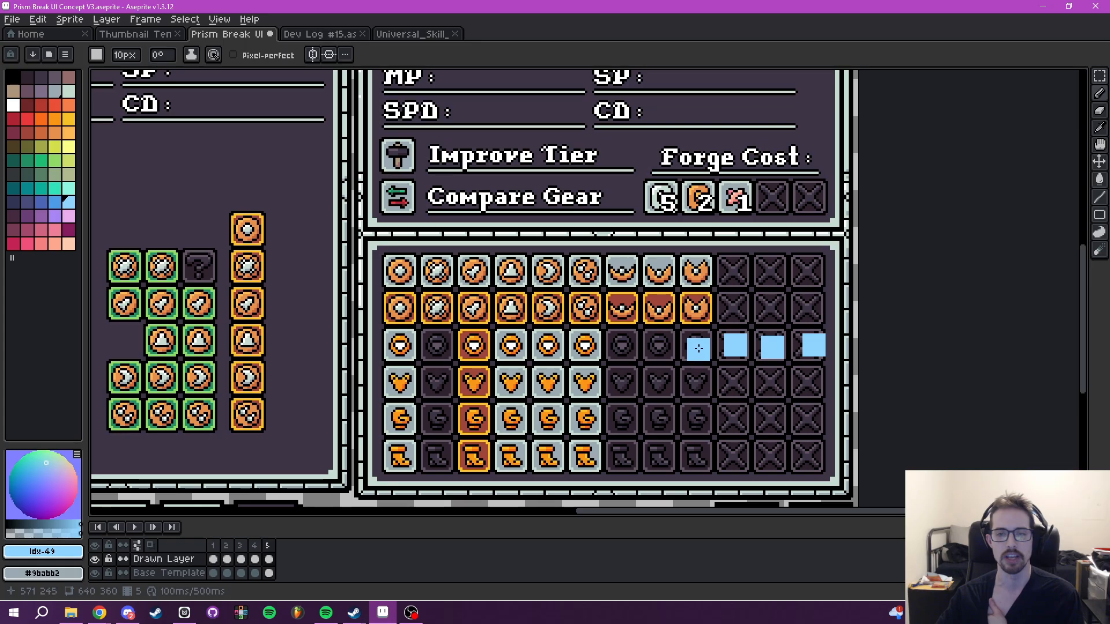
{"action": "left_click", "coordinate": [657, 343]}
{"action": "left_click", "coordinate": [627, 343]}
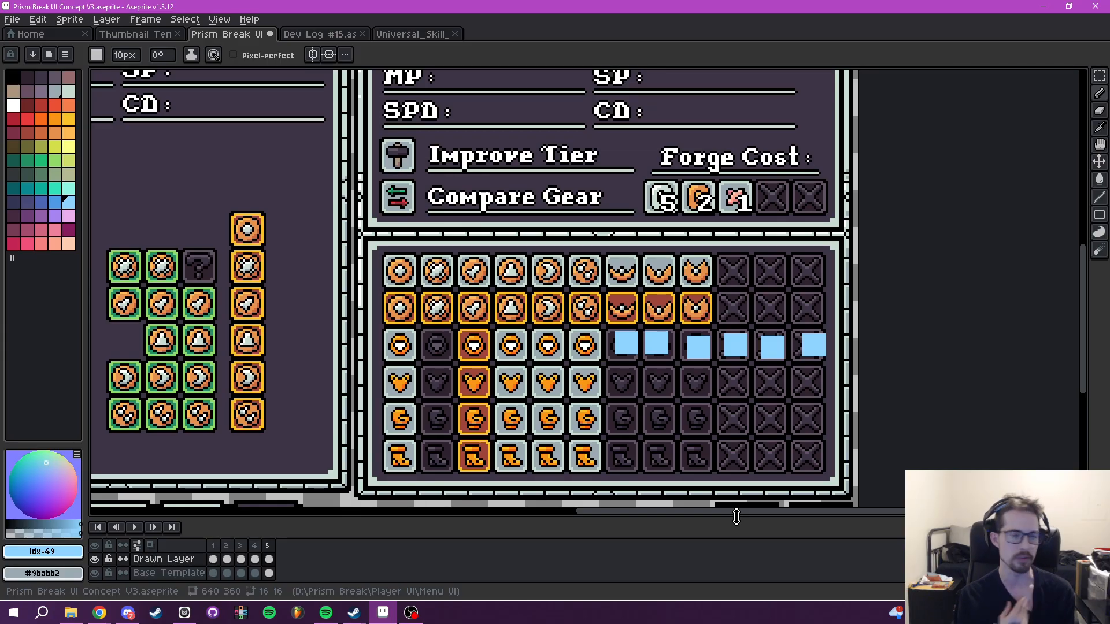
{"action": "scroll", "coordinate": [683, 434], "scroll_direction": "up", "scroll_amount": 2}
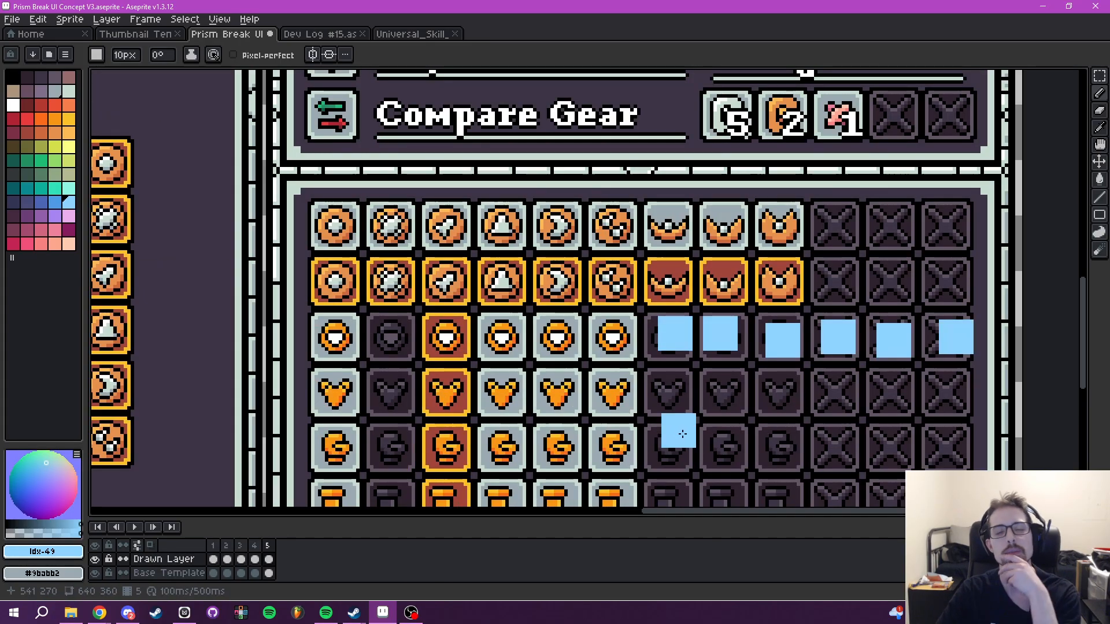
{"action": "left_click_drag", "start_coordinate": [683, 433], "coordinate": [654, 388]}
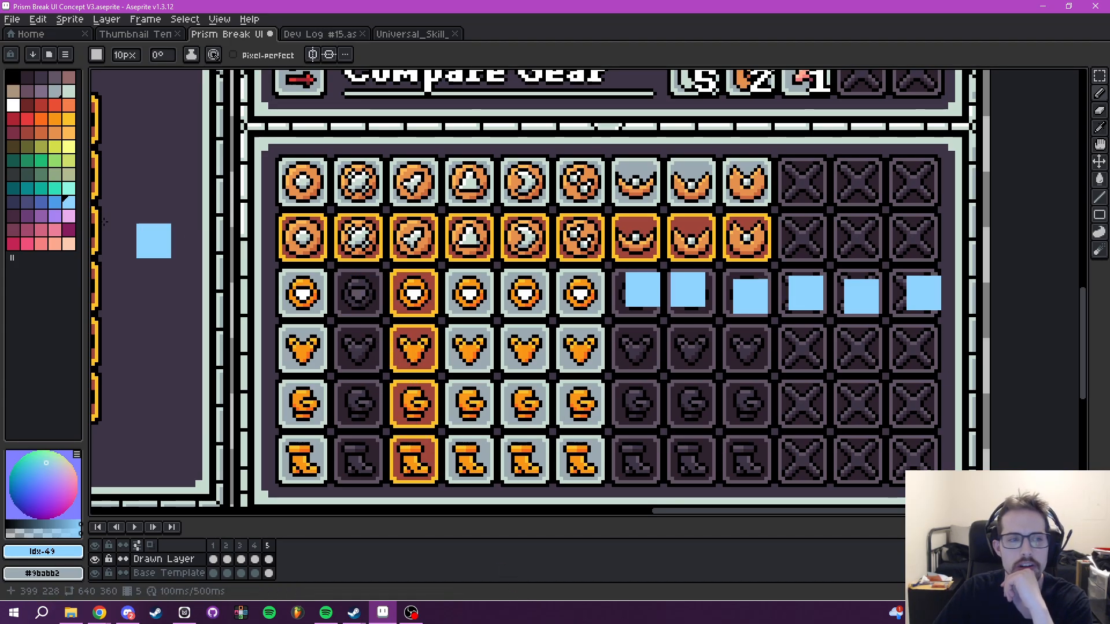
- Mark the second, third and fourth slots in the gear grid's third row with orange squares
{"action": "left_click", "coordinate": [40, 119]}
{"action": "left_click", "coordinate": [359, 294]}
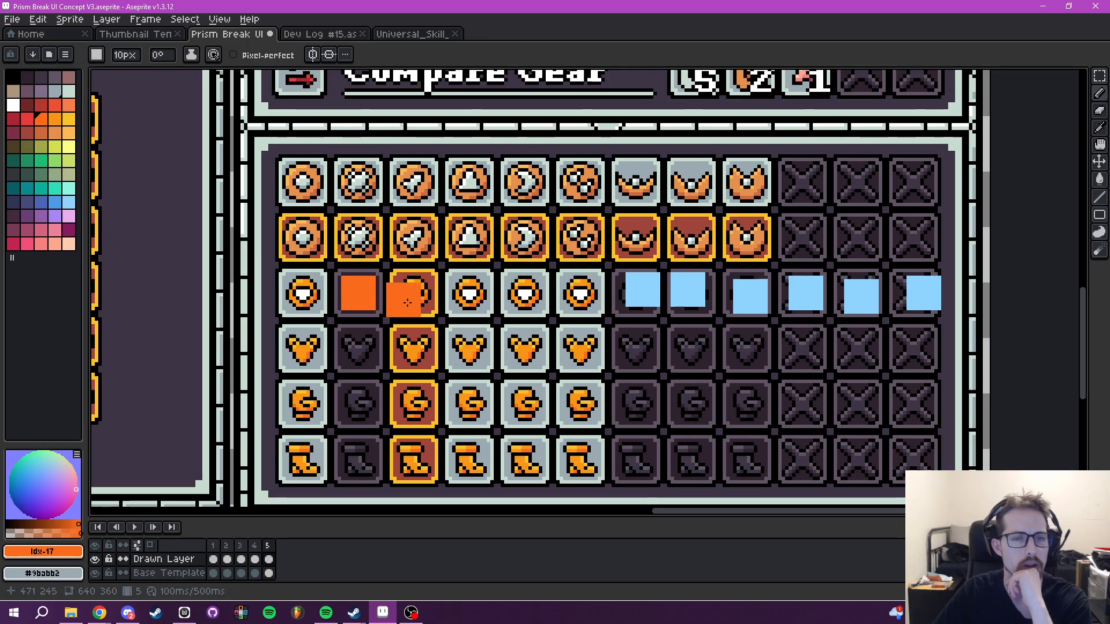
{"action": "left_click", "coordinate": [419, 293]}
{"action": "left_click", "coordinate": [465, 290]}
- Mark the fifth to twelfth slots in the gear grid's third row with green squares, covering the light blue marks
{"action": "left_click", "coordinate": [41, 161]}
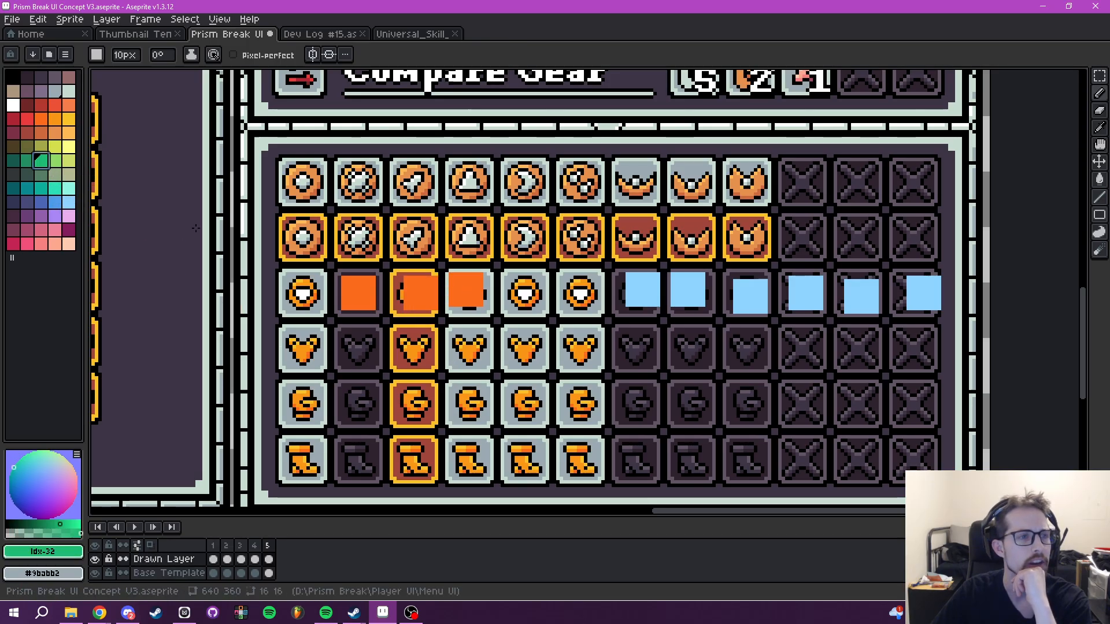
{"action": "left_click", "coordinate": [528, 293]}
{"action": "left_click", "coordinate": [588, 293]}
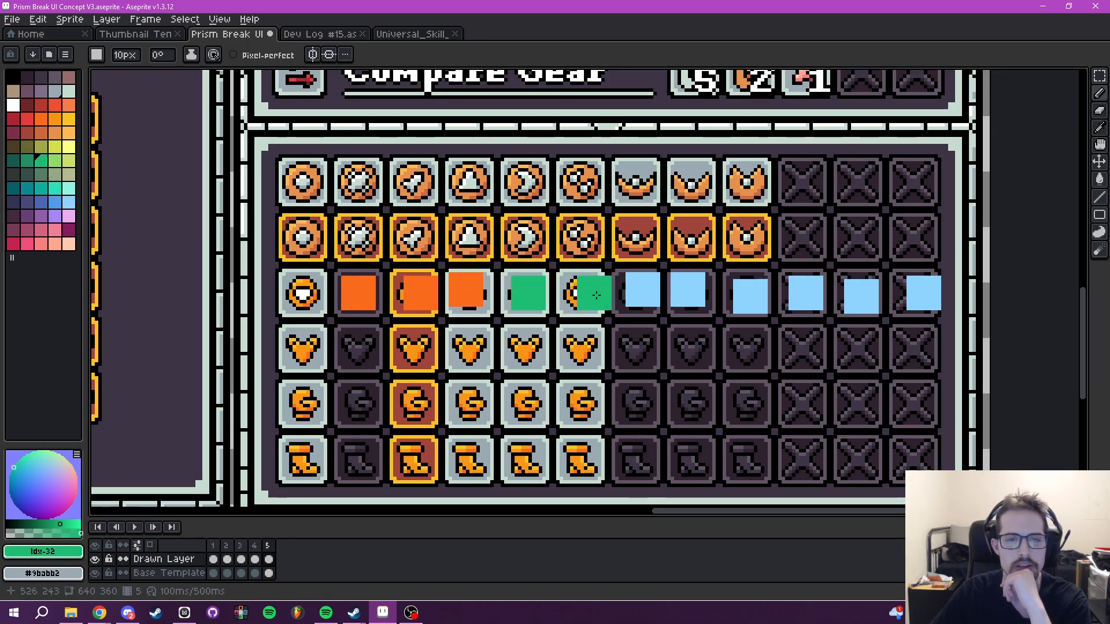
{"action": "left_click", "coordinate": [640, 291]}
{"action": "left_click", "coordinate": [659, 293]}
{"action": "left_click", "coordinate": [691, 293]}
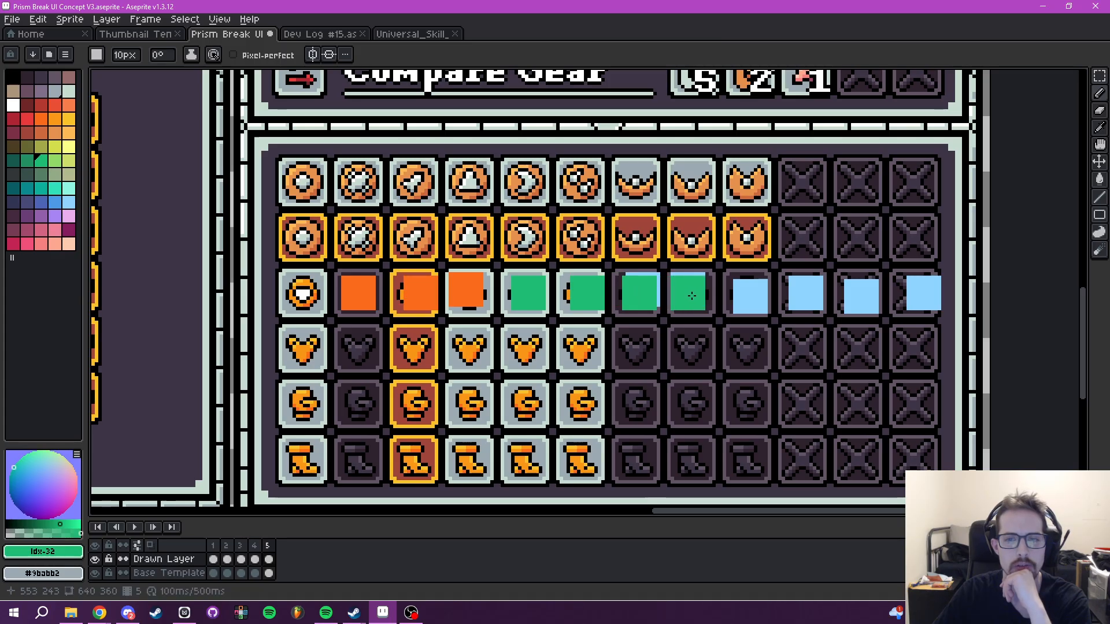
{"action": "left_click", "coordinate": [747, 293]}
{"action": "left_click", "coordinate": [805, 293]}
{"action": "left_click", "coordinate": [858, 300]}
{"action": "left_click", "coordinate": [922, 293]}
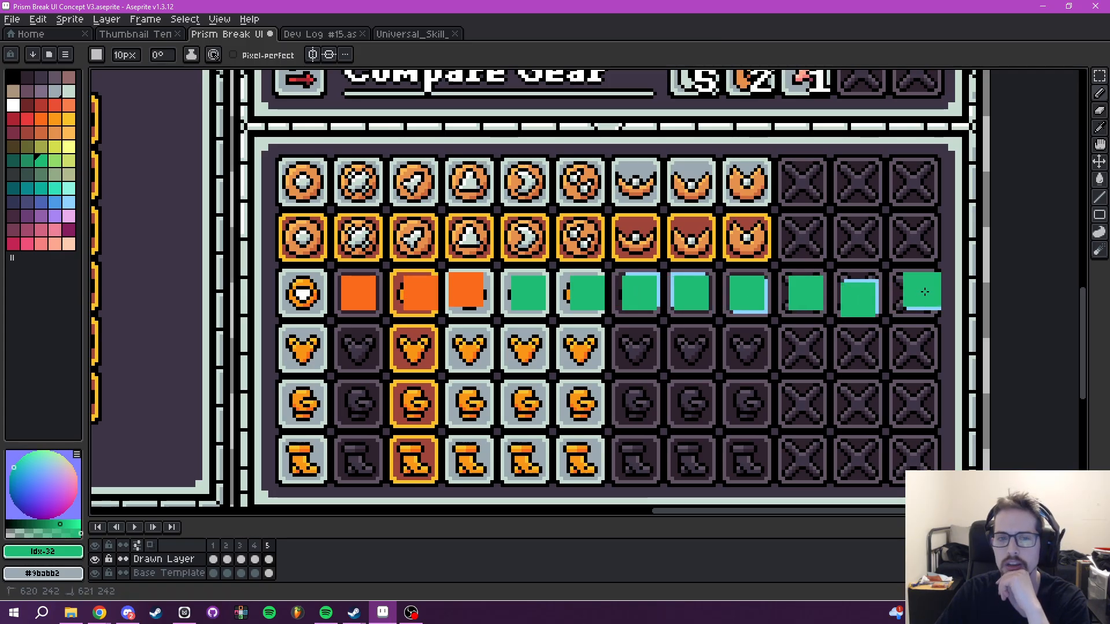
{"action": "scroll", "coordinate": [819, 416], "scroll_direction": "down", "scroll_amount": 1}
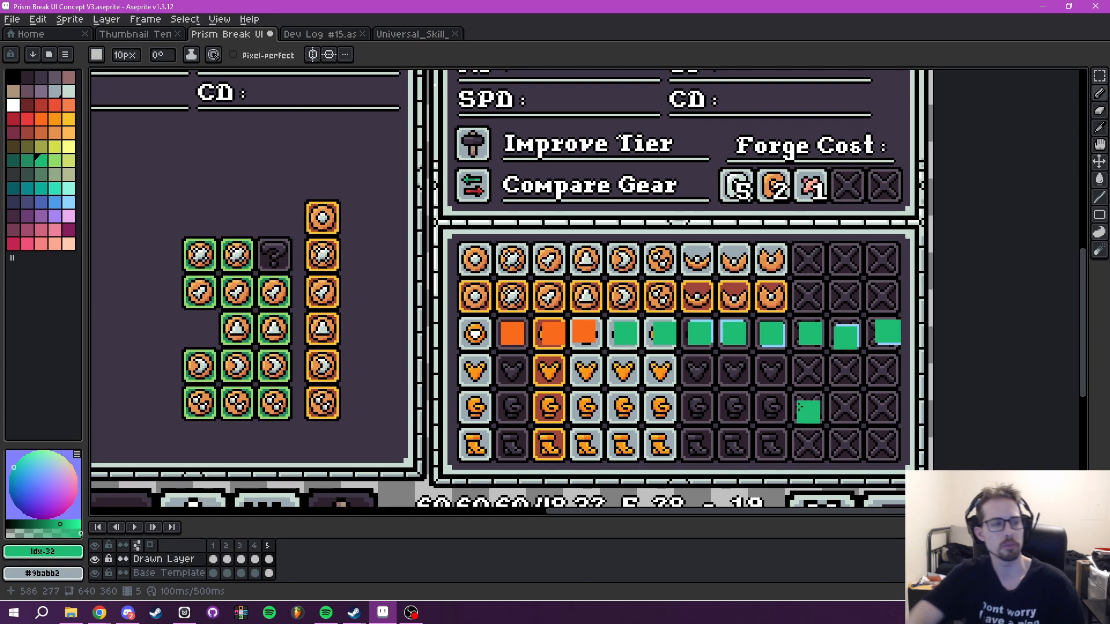
{"action": "left_click_drag", "start_coordinate": [790, 362], "coordinate": [757, 361]}
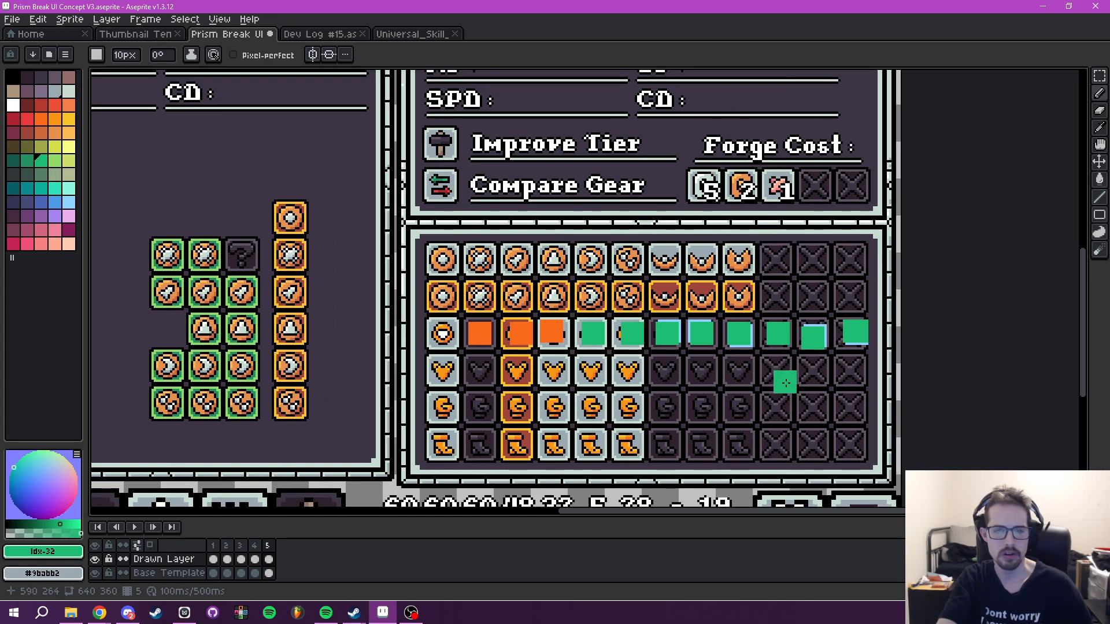
- Take a screenshot of the marked gear grid area and switch to Discord
{"action": "key", "text": "super+shift+s"}
{"action": "left_click_drag", "start_coordinate": [404, 228], "coordinate": [890, 480]}
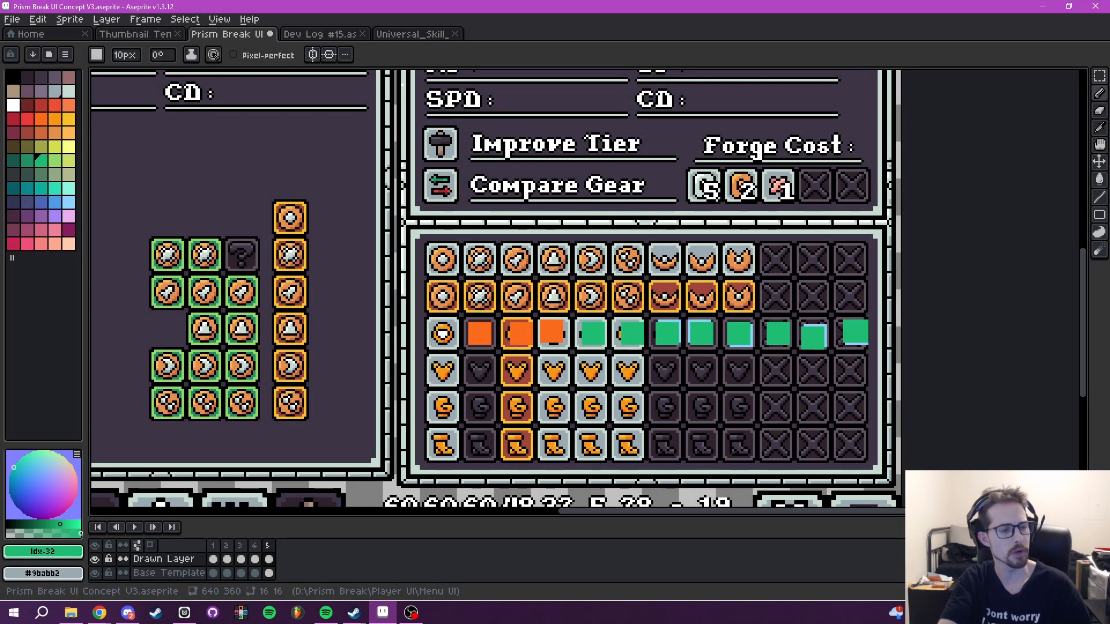
{"action": "left_click", "coordinate": [127, 612]}
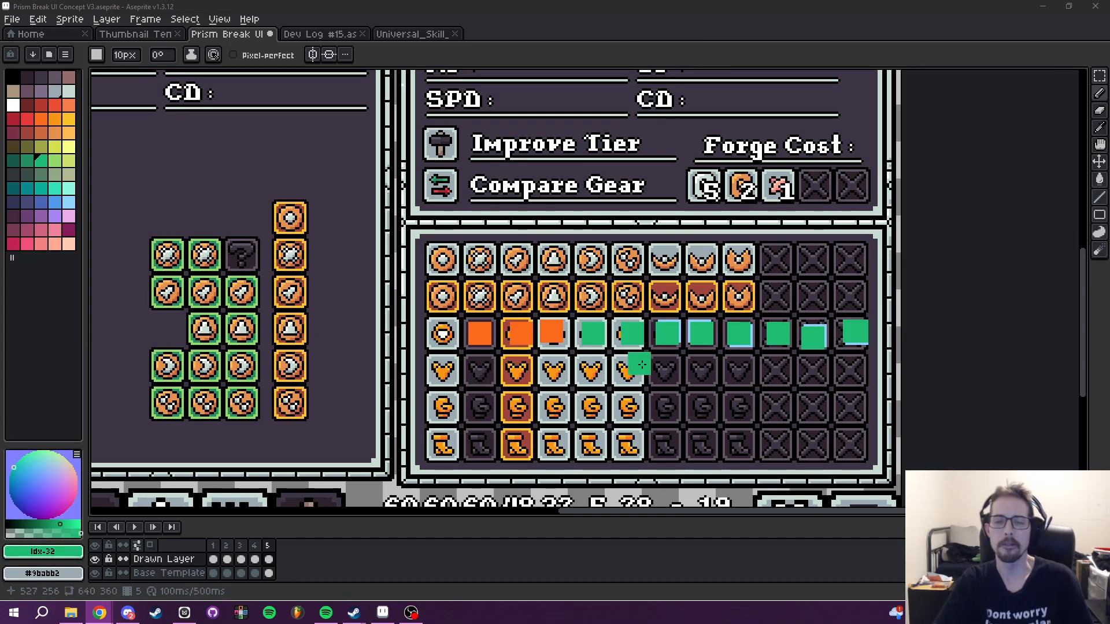
- Undo all the green, orange and light blue marks in frame 5's gear grid
{"action": "left_click_drag", "start_coordinate": [591, 386], "coordinate": [575, 402]}
{"action": "key", "text": "ctrl"}
{"action": "key", "text": "ctrl+z"}
{"action": "key", "text": "ctrl+z"}
{"action": "key", "text": "ctrl+z"}
{"action": "key", "text": "ctrl+z"}
{"action": "key", "text": "ctrl+z"}
{"action": "key", "text": "ctrl+z"}
{"action": "key", "text": "ctrl+z"}
{"action": "key", "text": "ctrl+z"}
{"action": "key", "text": "ctrl+z"}
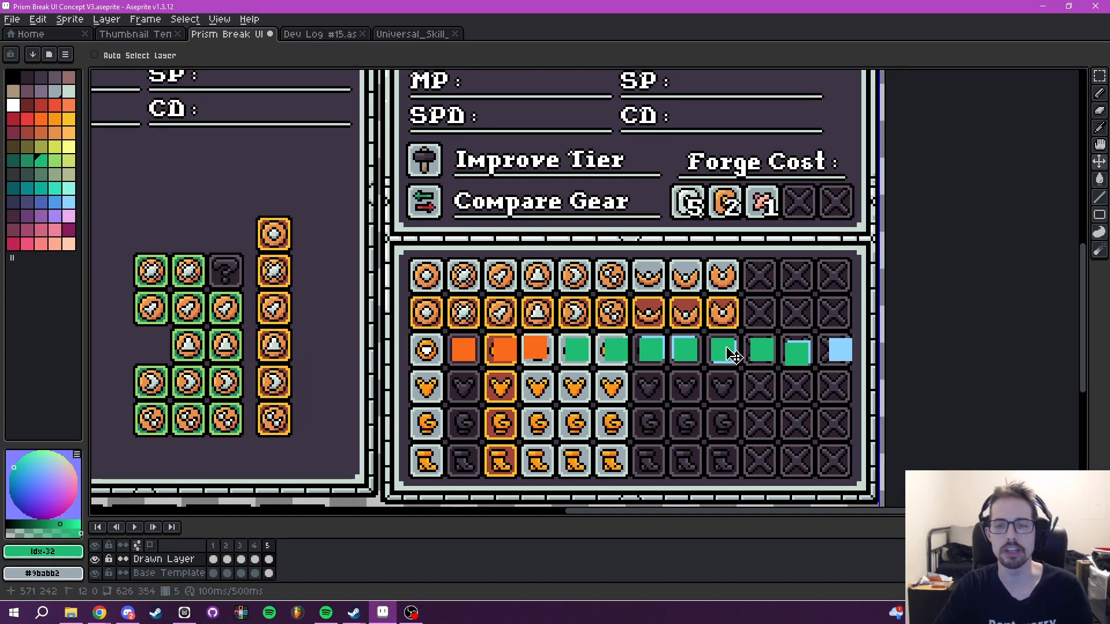
{"action": "key", "text": "ctrl+z"}
{"action": "key", "text": "ctrl+z"}
{"action": "key", "text": "ctrl+z"}
{"action": "key", "text": "ctrl+z"}
{"action": "key", "text": "ctrl+z"}
{"action": "key", "text": "ctrl+z"}
{"action": "key", "text": "ctrl+z"}
{"action": "key", "text": "ctrl+z"}
{"action": "key", "text": "ctrl+z"}
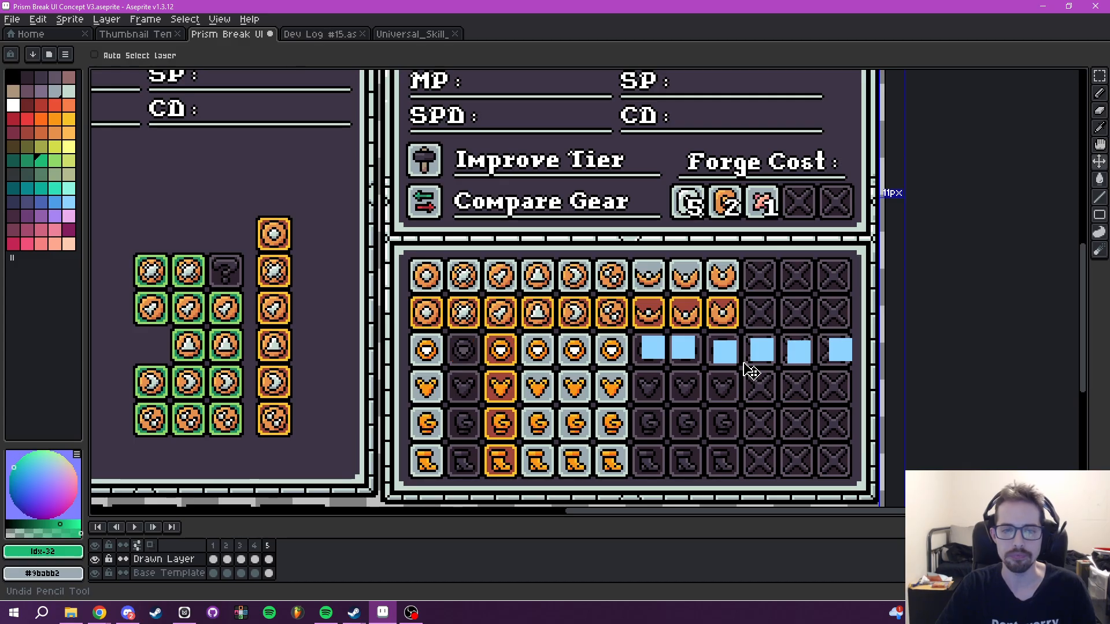
- Add frame 6 as a copy of frame 5 and make its Drawn Layer cel active
{"action": "scroll", "coordinate": [739, 332], "scroll_direction": "down", "scroll_amount": 3}
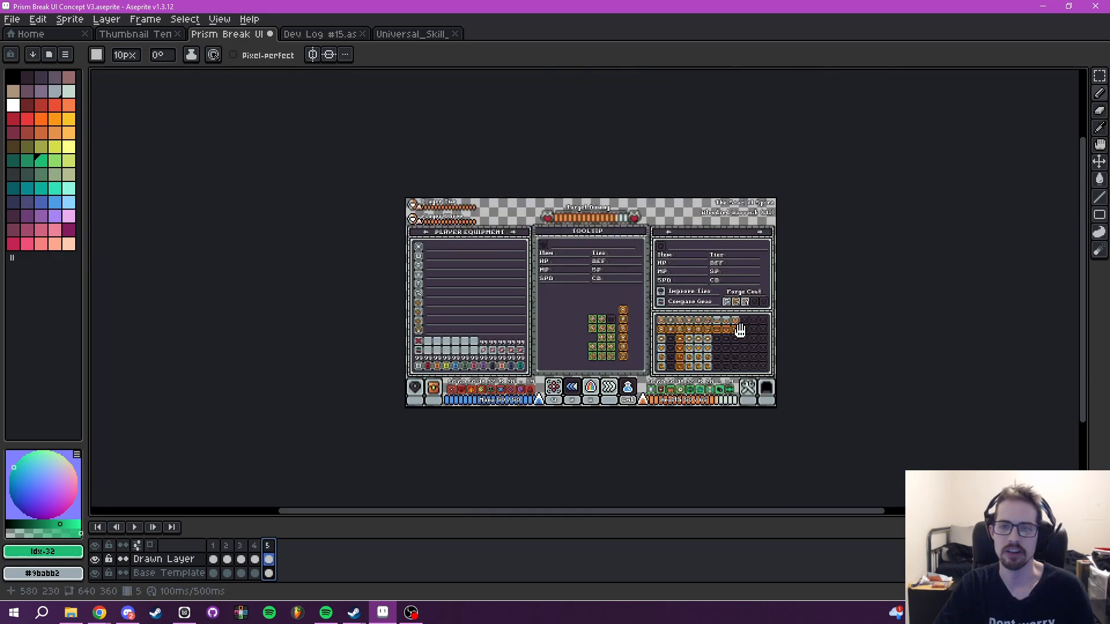
{"action": "left_click_drag", "start_coordinate": [738, 332], "coordinate": [714, 343]}
{"action": "scroll", "coordinate": [713, 341], "scroll_direction": "up", "scroll_amount": 1}
{"action": "key", "text": "alt+n"}
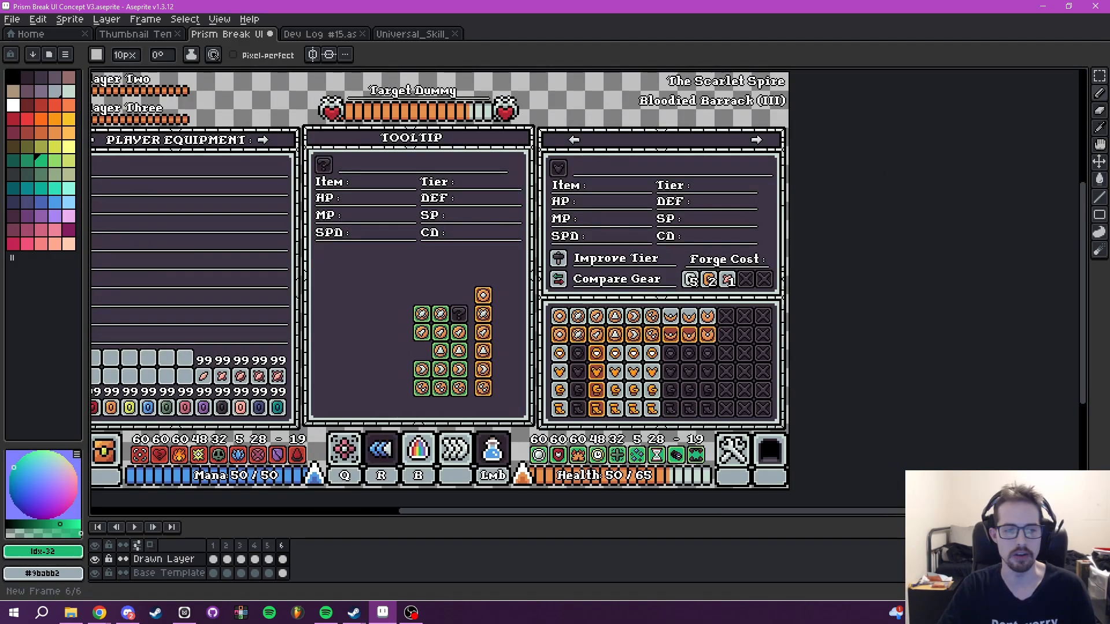
{"action": "left_click", "coordinate": [282, 559]}
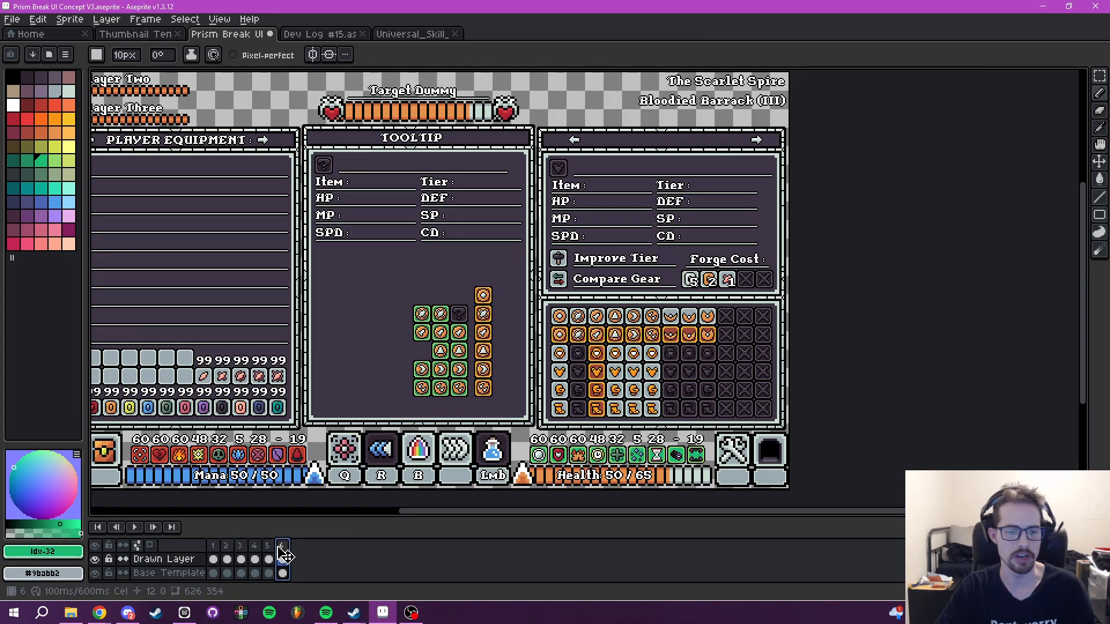
- Erase all the coloured gear icons from frame 6's gear grid with a 12px eraser, leaving only the placeholder slots
{"action": "scroll", "coordinate": [669, 363], "scroll_direction": "up", "scroll_amount": 4}
{"action": "left_click_drag", "start_coordinate": [668, 363], "coordinate": [809, 236]}
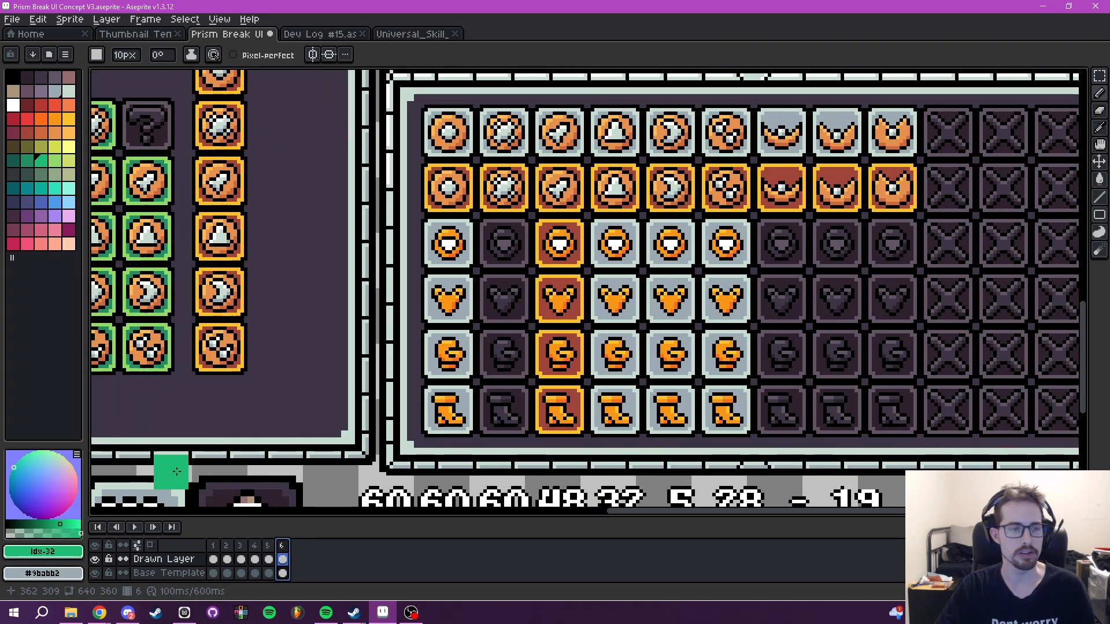
{"action": "left_click_drag", "start_coordinate": [497, 287], "coordinate": [505, 384]}
{"action": "key", "text": "r"}
{"action": "key", "text": "e"}
{"action": "mouse_move", "coordinate": [462, 341]}
{"action": "left_mouse_down"}
{"action": "mouse_move", "coordinate": [449, 369]}
{"action": "mouse_move", "coordinate": [449, 296]}
{"action": "mouse_move", "coordinate": [477, 259]}
{"action": "mouse_move", "coordinate": [464, 283]}
{"action": "mouse_move", "coordinate": [446, 225]}
{"action": "mouse_move", "coordinate": [584, 239]}
{"action": "mouse_move", "coordinate": [520, 225]}
{"action": "mouse_move", "coordinate": [868, 226]}
{"action": "mouse_move", "coordinate": [831, 231]}
{"action": "mouse_move", "coordinate": [799, 225]}
{"action": "mouse_move", "coordinate": [894, 221]}
{"action": "mouse_move", "coordinate": [893, 252]}
{"action": "mouse_move", "coordinate": [928, 256]}
{"action": "mouse_move", "coordinate": [848, 264]}
{"action": "mouse_move", "coordinate": [868, 294]}
{"action": "mouse_move", "coordinate": [910, 281]}
{"action": "mouse_move", "coordinate": [723, 318]}
{"action": "mouse_move", "coordinate": [657, 307]}
{"action": "mouse_move", "coordinate": [681, 284]}
{"action": "mouse_move", "coordinate": [456, 322]}
{"action": "mouse_move", "coordinate": [575, 287]}
{"action": "mouse_move", "coordinate": [581, 318]}
{"action": "mouse_move", "coordinate": [651, 307]}
{"action": "mouse_move", "coordinate": [678, 266]}
{"action": "mouse_move", "coordinate": [757, 272]}
{"action": "left_mouse_up"}
{"action": "left_click_drag", "start_coordinate": [795, 310], "coordinate": [666, 204]}
{"action": "mouse_move", "coordinate": [604, 254]}
{"action": "left_mouse_down"}
{"action": "mouse_move", "coordinate": [610, 377]}
{"action": "mouse_move", "coordinate": [592, 399]}
{"action": "mouse_move", "coordinate": [541, 399]}
{"action": "left_mouse_up"}
{"action": "mouse_move", "coordinate": [592, 363]}
{"action": "left_mouse_down"}
{"action": "mouse_move", "coordinate": [602, 405]}
{"action": "mouse_move", "coordinate": [557, 357]}
{"action": "mouse_move", "coordinate": [475, 394]}
{"action": "mouse_move", "coordinate": [484, 412]}
{"action": "mouse_move", "coordinate": [516, 388]}
{"action": "mouse_move", "coordinate": [443, 381]}
{"action": "mouse_move", "coordinate": [450, 322]}
{"action": "mouse_move", "coordinate": [433, 307]}
{"action": "mouse_move", "coordinate": [439, 388]}
{"action": "mouse_move", "coordinate": [429, 408]}
{"action": "mouse_move", "coordinate": [325, 400]}
{"action": "mouse_move", "coordinate": [318, 343]}
{"action": "left_mouse_up"}
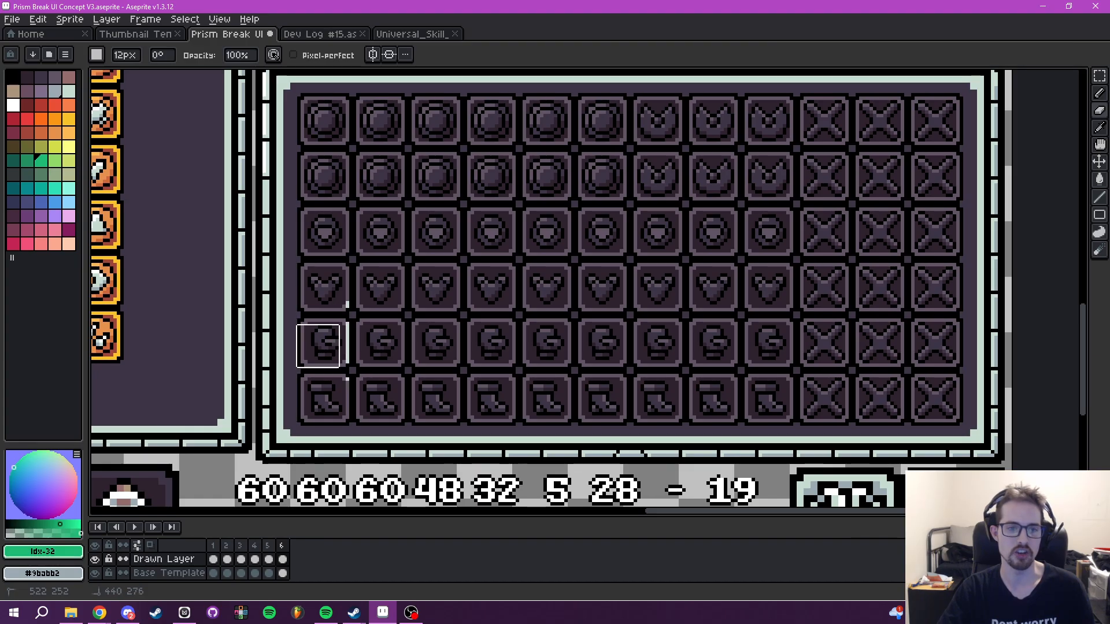
- Erase the green and orange ring slots from the tooltip panel in frame 6
{"action": "left_click_drag", "start_coordinate": [487, 250], "coordinate": [519, 274]}
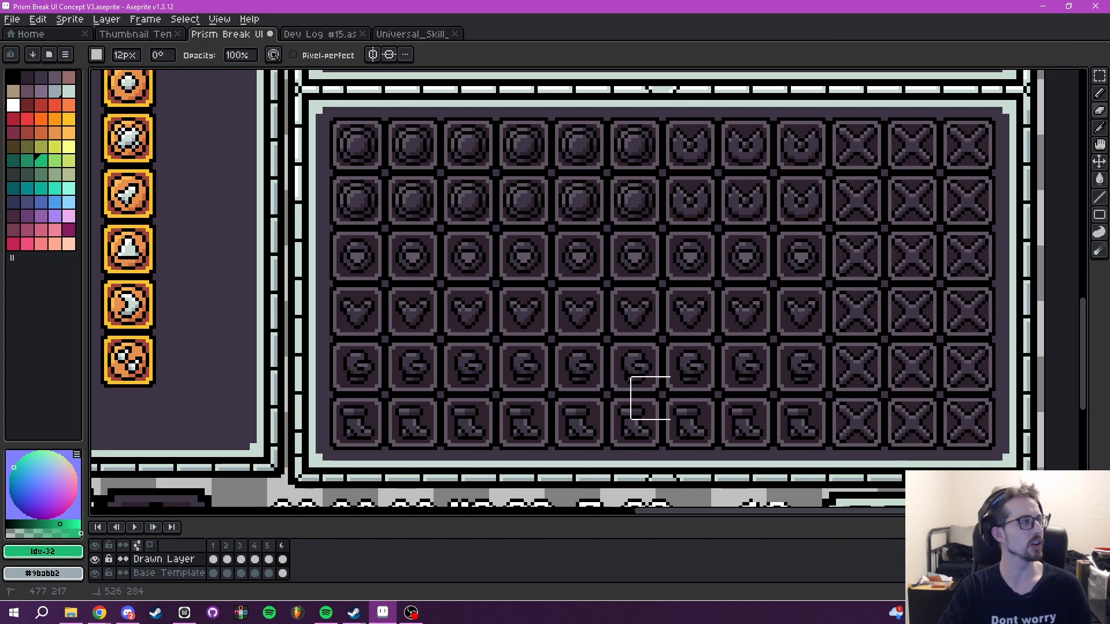
{"action": "left_click_drag", "start_coordinate": [752, 356], "coordinate": [872, 353]}
{"action": "mouse_move", "coordinate": [722, 294]}
{"action": "left_mouse_down"}
{"action": "mouse_move", "coordinate": [862, 373]}
{"action": "mouse_move", "coordinate": [776, 364]}
{"action": "left_mouse_up"}
{"action": "scroll", "coordinate": [846, 364], "scroll_direction": "down", "scroll_amount": 2}
{"action": "mouse_move", "coordinate": [533, 242]}
{"action": "left_mouse_down"}
{"action": "mouse_move", "coordinate": [544, 267]}
{"action": "mouse_move", "coordinate": [543, 242]}
{"action": "mouse_move", "coordinate": [513, 293]}
{"action": "mouse_move", "coordinate": [528, 324]}
{"action": "mouse_move", "coordinate": [501, 369]}
{"action": "mouse_move", "coordinate": [552, 301]}
{"action": "mouse_move", "coordinate": [549, 419]}
{"action": "mouse_move", "coordinate": [447, 441]}
{"action": "mouse_move", "coordinate": [445, 414]}
{"action": "mouse_move", "coordinate": [404, 445]}
{"action": "mouse_move", "coordinate": [482, 441]}
{"action": "mouse_move", "coordinate": [457, 386]}
{"action": "mouse_move", "coordinate": [463, 316]}
{"action": "mouse_move", "coordinate": [540, 297]}
{"action": "mouse_move", "coordinate": [449, 277]}
{"action": "mouse_move", "coordinate": [438, 256]}
{"action": "mouse_move", "coordinate": [503, 300]}
{"action": "left_mouse_up"}
{"action": "scroll", "coordinate": [547, 386], "scroll_direction": "right", "scroll_amount": 3}
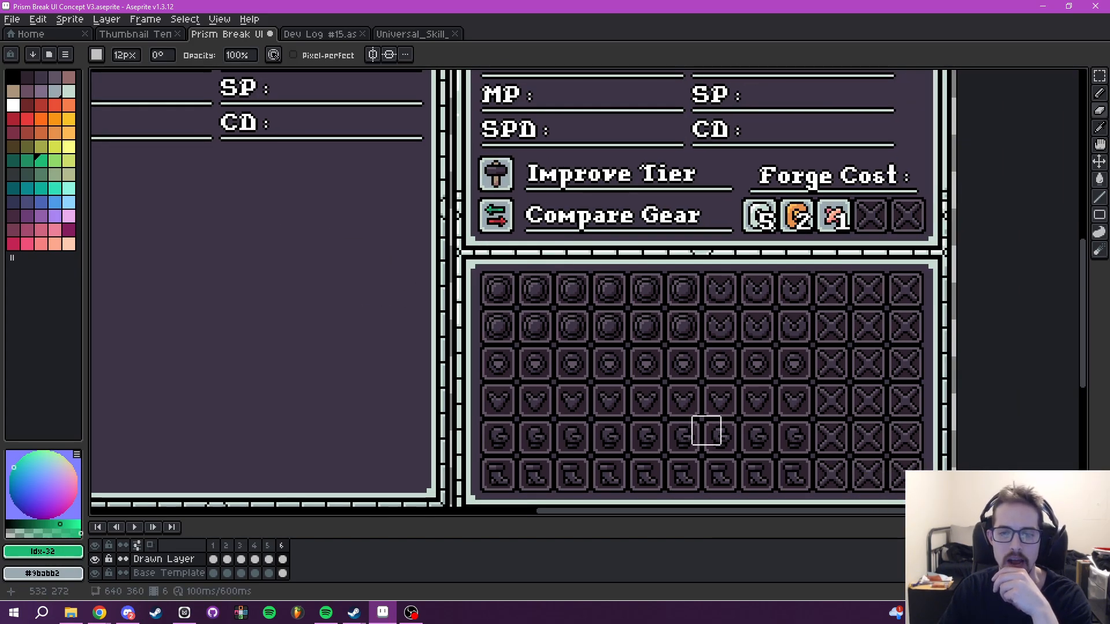
- Examine the emptied gear grid in frame 6 and compare it with the filled grid in frame 5
{"action": "scroll", "coordinate": [827, 386], "scroll_direction": "right", "scroll_amount": 1}
{"action": "scroll", "coordinate": [826, 386], "scroll_direction": "down", "scroll_amount": 1}
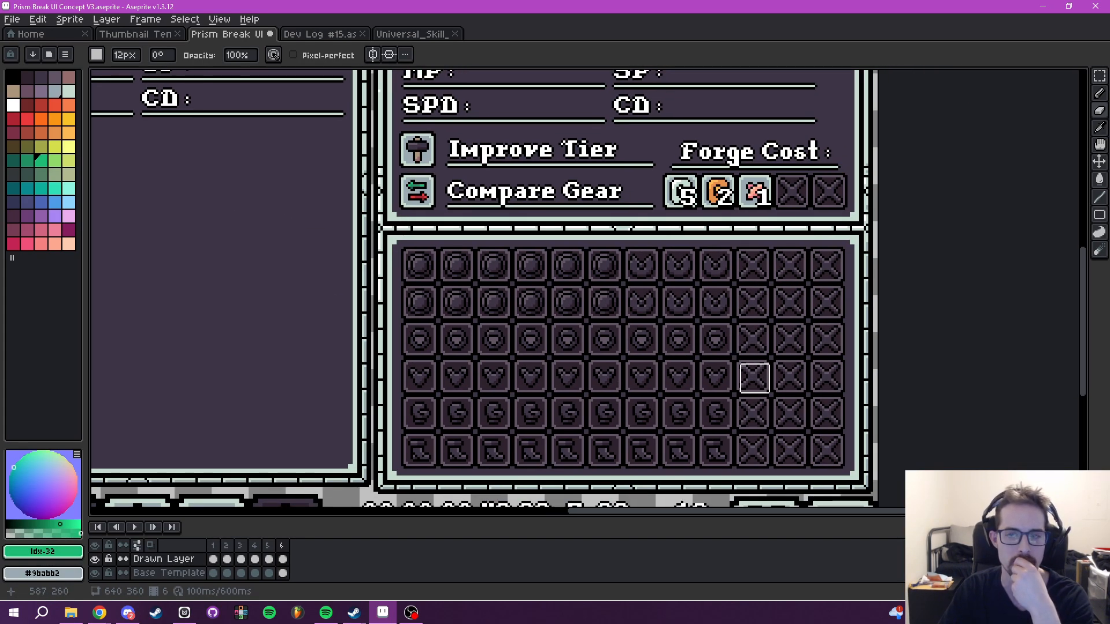
{"action": "scroll", "coordinate": [763, 373], "scroll_direction": "right", "scroll_amount": 1}
{"action": "scroll", "coordinate": [763, 373], "scroll_direction": "up", "scroll_amount": 1}
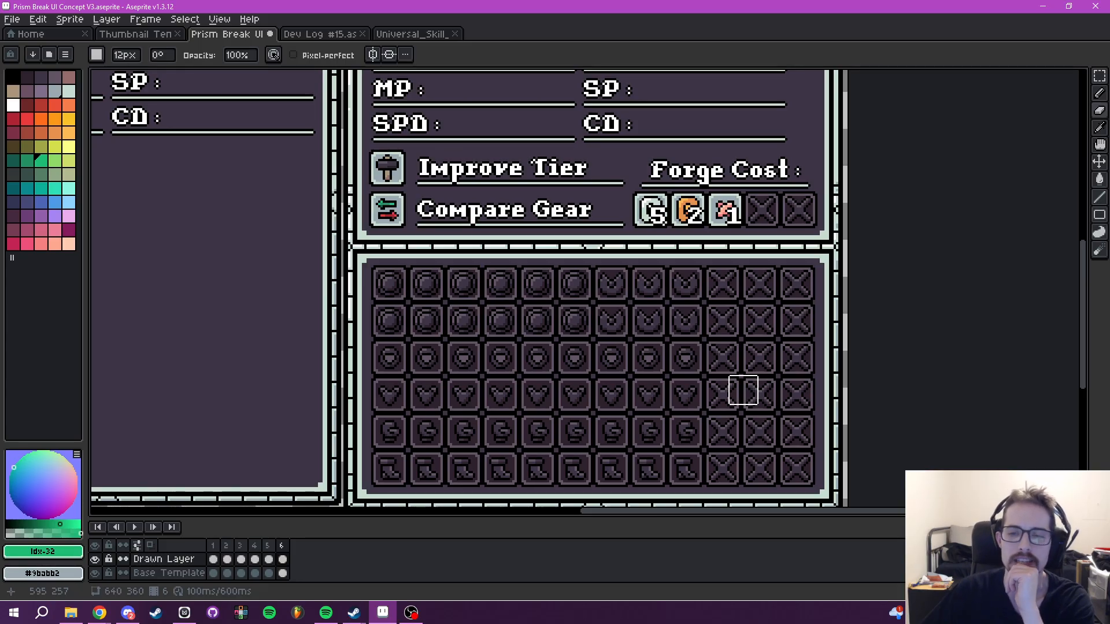
{"action": "mouse_move", "coordinate": [774, 354]}
{"action": "left_mouse_down"}
{"action": "mouse_move", "coordinate": [830, 347]}
{"action": "mouse_move", "coordinate": [794, 358]}
{"action": "mouse_move", "coordinate": [803, 386]}
{"action": "left_mouse_up"}
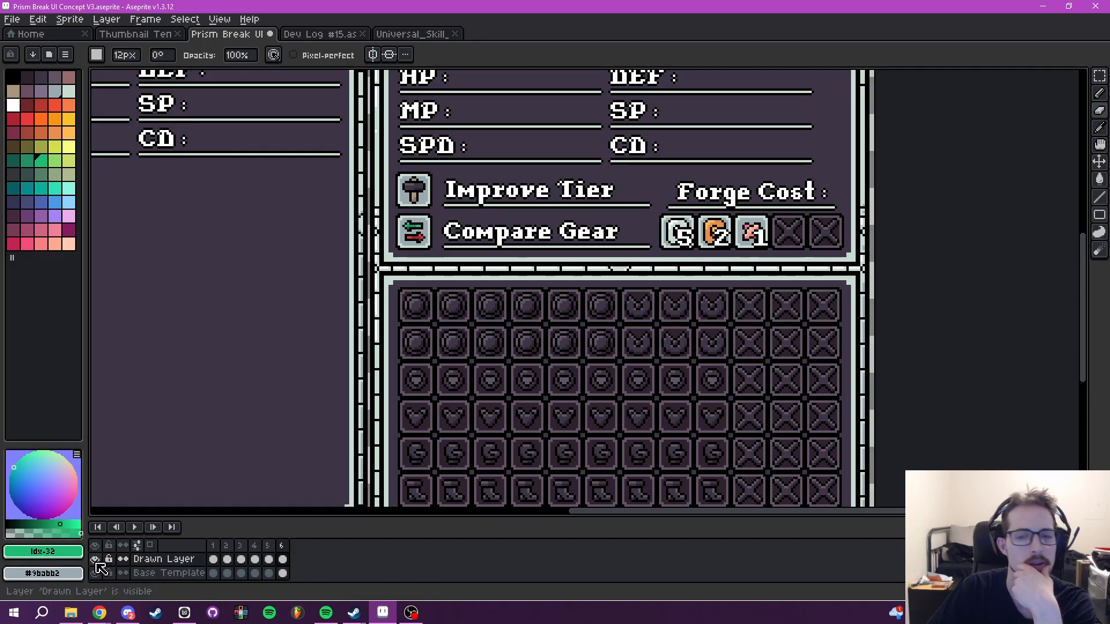
{"action": "left_click", "coordinate": [266, 547]}
{"action": "left_click_drag", "start_coordinate": [740, 363], "coordinate": [723, 322]}
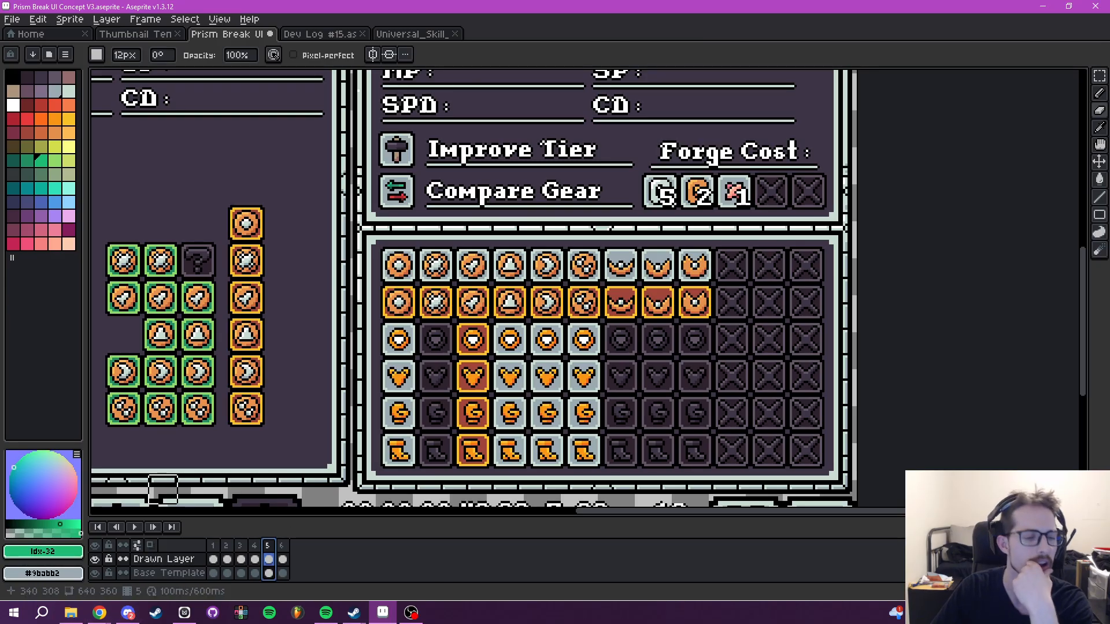
- Copy the seventh to ninth slots of frame 5's second gear row into the last three slots of that row
{"action": "left_click", "coordinate": [1099, 76]}
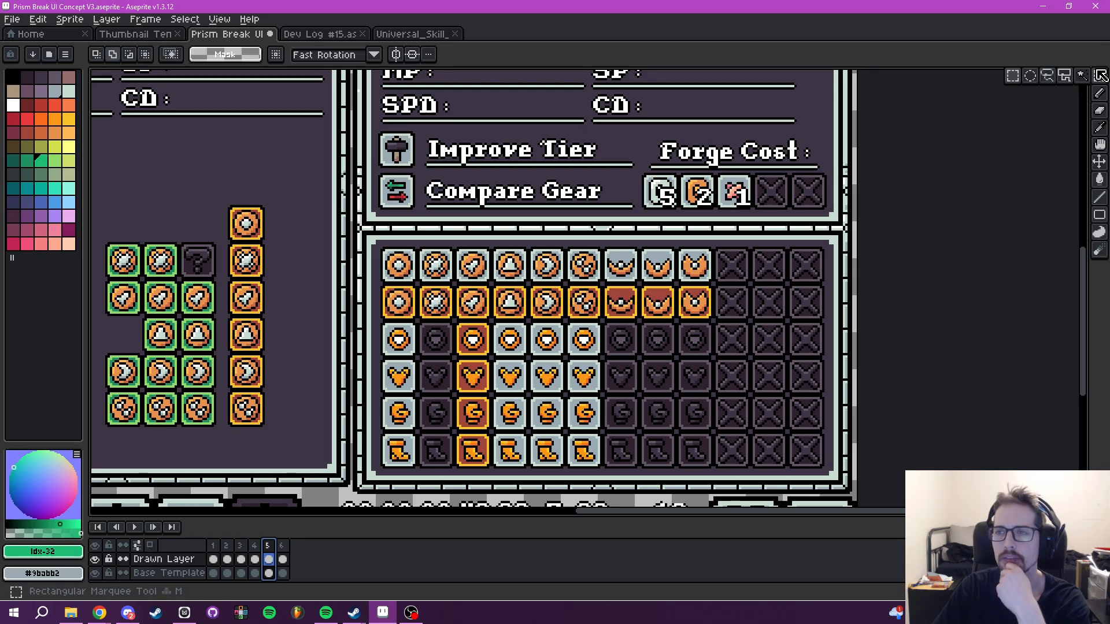
{"action": "scroll", "coordinate": [592, 248], "scroll_direction": "up", "scroll_amount": 1}
{"action": "scroll", "coordinate": [590, 255], "scroll_direction": "up", "scroll_amount": 4}
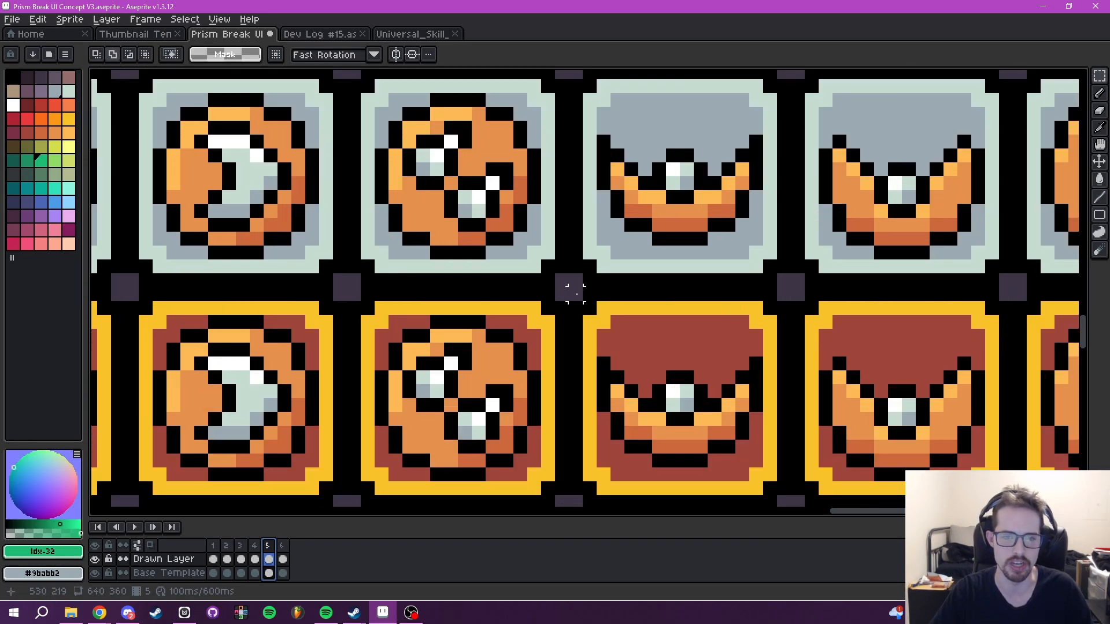
{"action": "left_click_drag", "start_coordinate": [576, 293], "coordinate": [598, 465]}
{"action": "scroll", "coordinate": [665, 428], "scroll_direction": "down", "scroll_amount": 2}
{"action": "scroll", "coordinate": [710, 374], "scroll_direction": "up", "scroll_amount": 2}
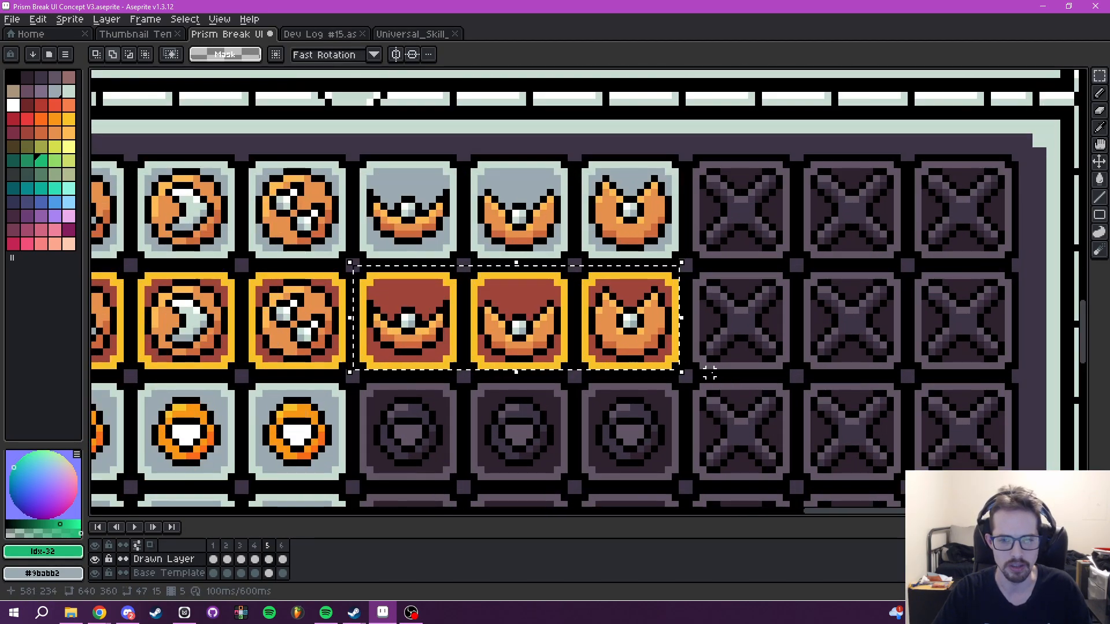
{"action": "scroll", "coordinate": [341, 266], "scroll_direction": "up", "scroll_amount": 2}
{"action": "left_click_drag", "start_coordinate": [369, 263], "coordinate": [518, 431]}
{"action": "scroll", "coordinate": [576, 355], "scroll_direction": "down", "scroll_amount": 3}
{"action": "left_click_drag", "start_coordinate": [598, 341], "coordinate": [683, 298]}
{"action": "left_click_drag", "start_coordinate": [602, 297], "coordinate": [831, 311]}
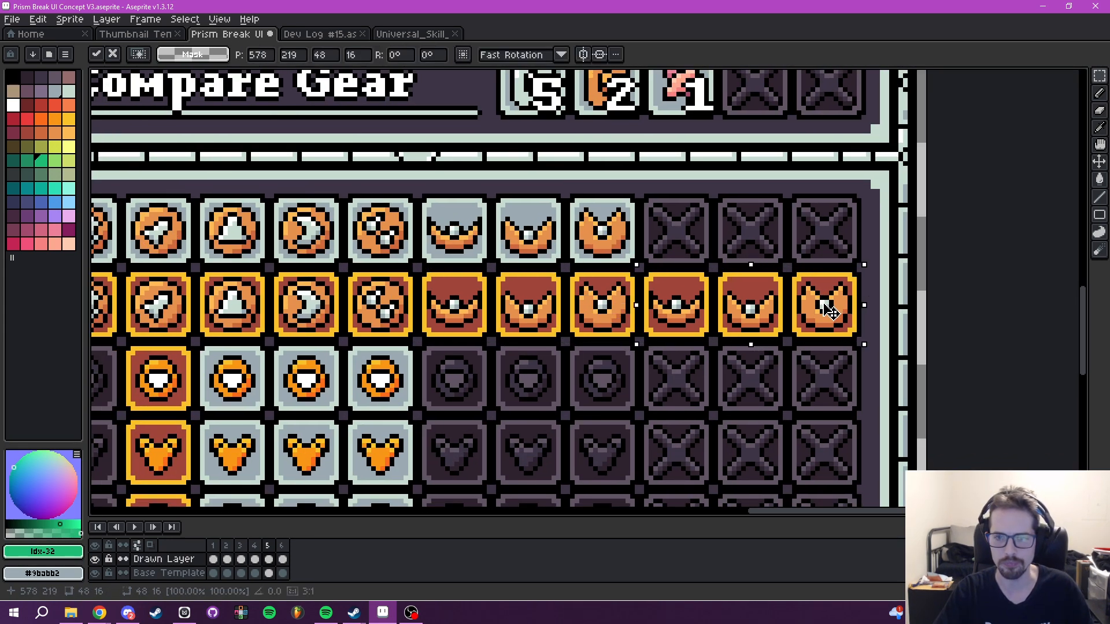
{"action": "key", "text": "ctrl+d"}
- Copy the fourth to sixth slots of the second gear row into the last three slots of the first row
{"action": "left_click_drag", "start_coordinate": [765, 295], "coordinate": [818, 347]}
{"action": "left_click_drag", "start_coordinate": [152, 332], "coordinate": [342, 279]}
{"action": "scroll", "coordinate": [370, 279], "scroll_direction": "up", "scroll_amount": 1}
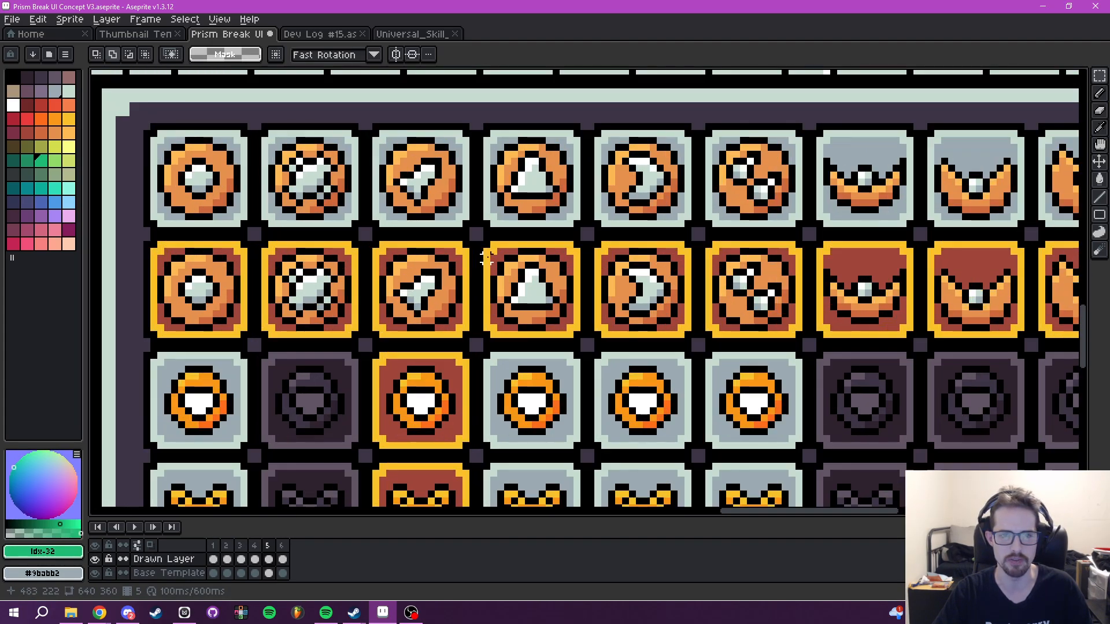
{"action": "left_click_drag", "start_coordinate": [478, 238], "coordinate": [807, 344]}
{"action": "scroll", "coordinate": [833, 312], "scroll_direction": "down", "scroll_amount": 1}
{"action": "left_click_drag", "start_coordinate": [832, 307], "coordinate": [691, 360]}
{"action": "left_click_drag", "start_coordinate": [559, 358], "coordinate": [784, 284]}
{"action": "key", "text": "ctrl+d"}
{"action": "scroll", "coordinate": [808, 314], "scroll_direction": "down", "scroll_amount": 7}
{"action": "scroll", "coordinate": [798, 322], "scroll_direction": "up", "scroll_amount": 3}
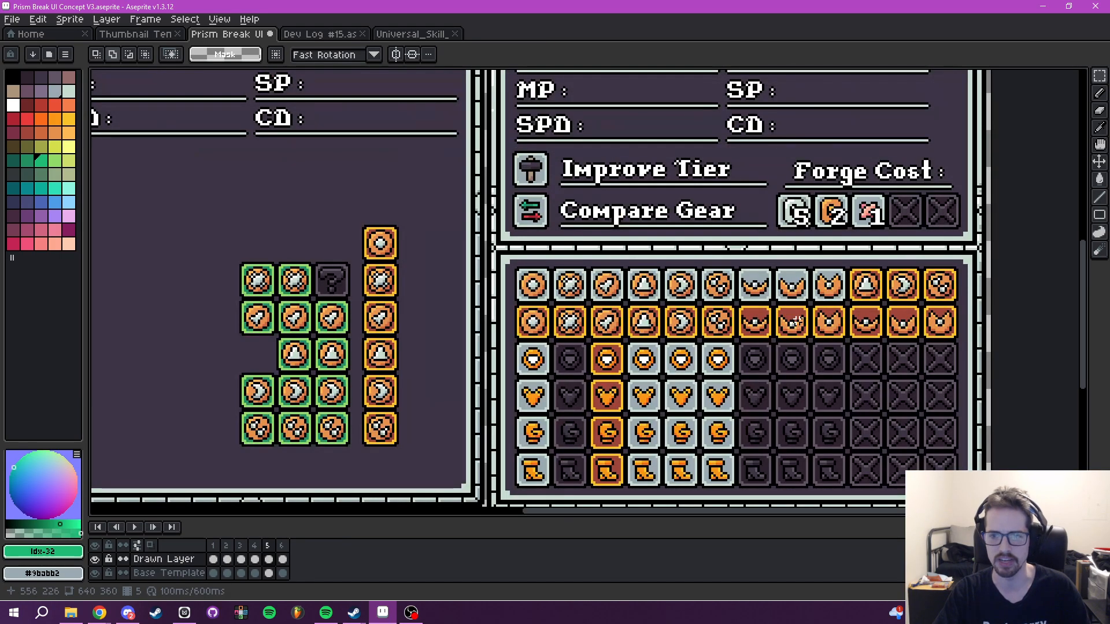
{"action": "left_click_drag", "start_coordinate": [798, 323], "coordinate": [741, 315]}
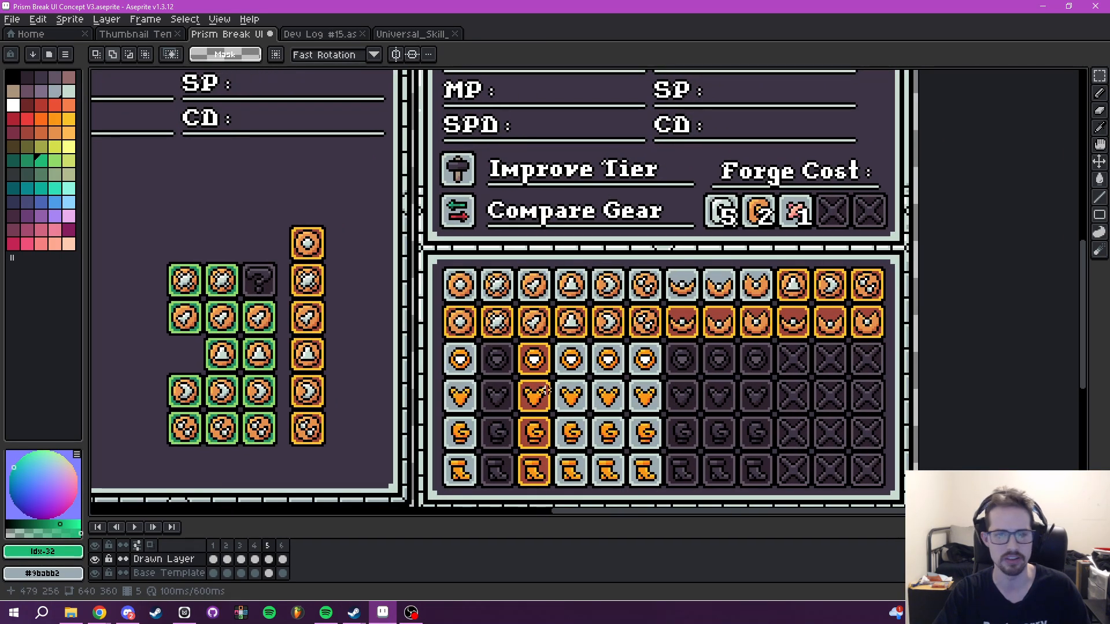
- Hide the Drawn Layer and try copying the second row's three trinket placeholders on Base Template into that row's last three slots
{"action": "left_click", "coordinate": [99, 560]}
{"action": "scroll", "coordinate": [542, 340], "scroll_direction": "down", "scroll_amount": 2}
{"action": "scroll", "coordinate": [542, 340], "scroll_direction": "up", "scroll_amount": 4}
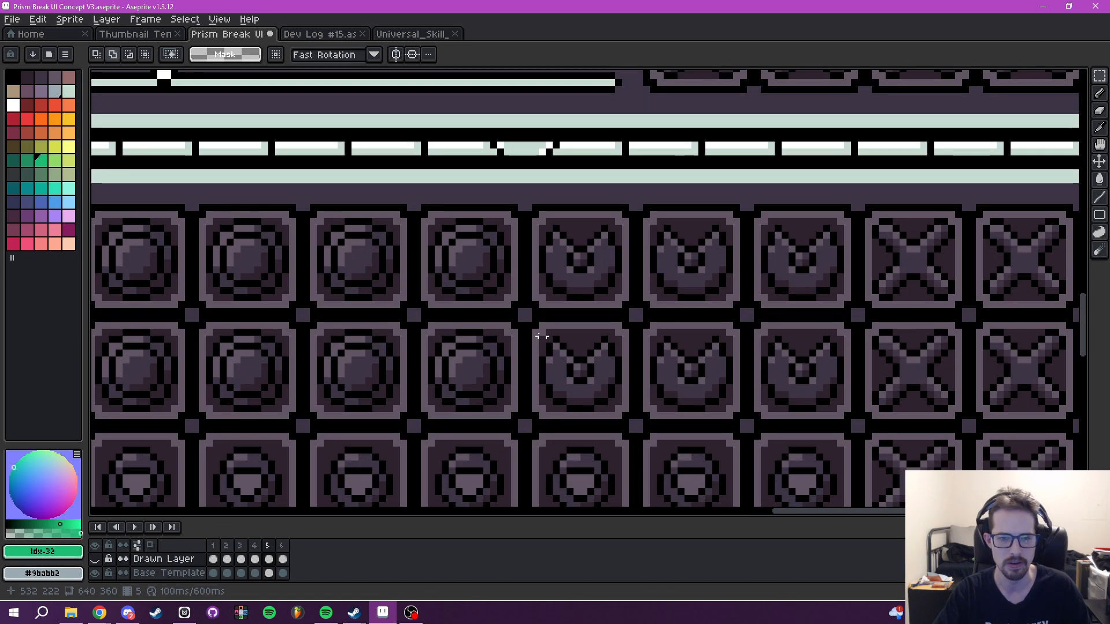
{"action": "left_click_drag", "start_coordinate": [526, 315], "coordinate": [855, 423]}
{"action": "scroll", "coordinate": [904, 367], "scroll_direction": "down", "scroll_amount": 2}
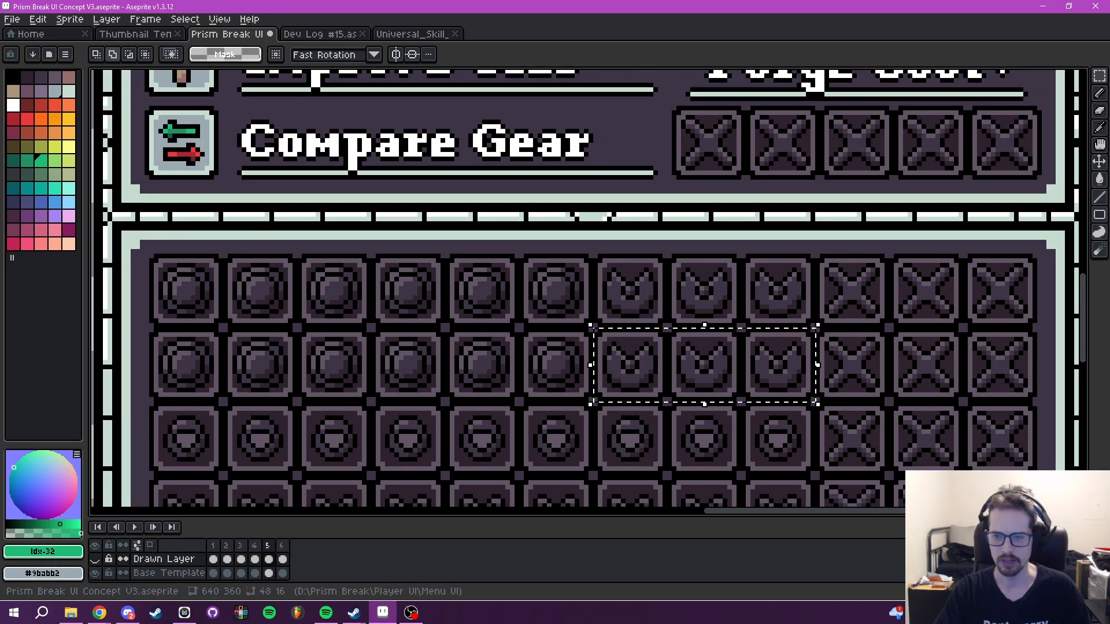
{"action": "key", "text": "Down"}
{"action": "left_click_drag", "start_coordinate": [792, 369], "coordinate": [841, 340]}
{"action": "key", "text": "ctrl+d"}
- Undo the placeholder copy on Base Template and show the Drawn Layer again
{"action": "scroll", "coordinate": [867, 390], "scroll_direction": "down", "scroll_amount": 1}
{"action": "left_click_drag", "start_coordinate": [703, 320], "coordinate": [665, 242]}
{"action": "key", "text": "ctrl+z"}
{"action": "key", "text": "ctrl+z"}
{"action": "left_click", "coordinate": [95, 559]}
{"action": "key", "text": "ctrl+d"}
{"action": "mouse_move", "coordinate": [795, 325]}
{"action": "left_mouse_down"}
{"action": "mouse_move", "coordinate": [770, 365]}
{"action": "mouse_move", "coordinate": [714, 331]}
{"action": "left_mouse_up"}
- Erase the copied icons from the last three slots of the first two gear rows on the Drawn Layer
{"action": "key", "text": "e"}
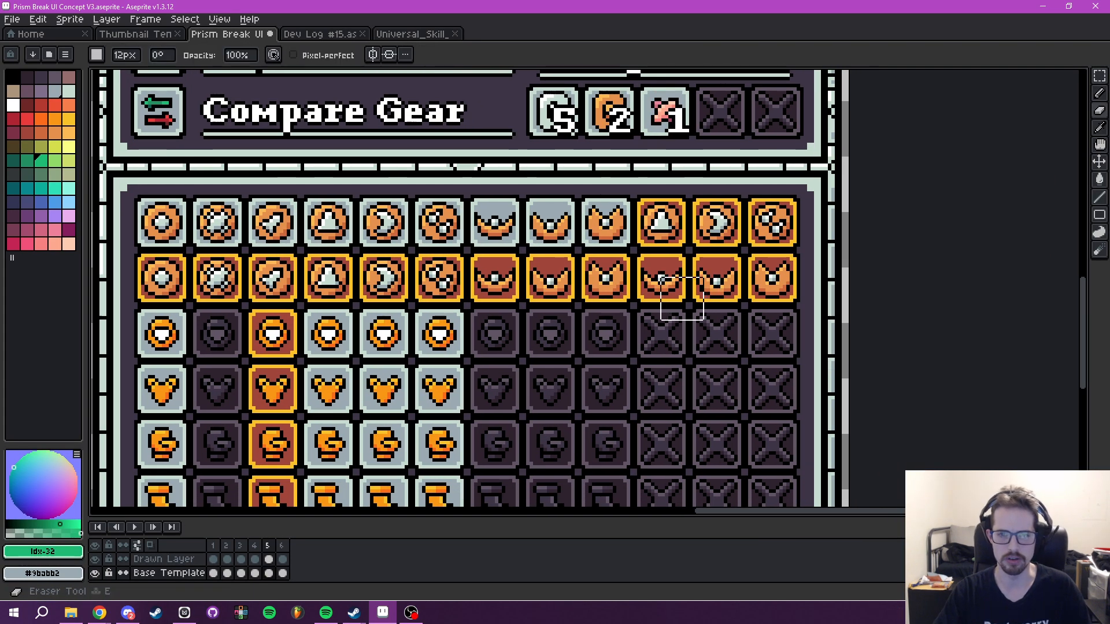
{"action": "scroll", "coordinate": [684, 301], "scroll_direction": "up", "scroll_amount": 2}
{"action": "left_click_drag", "start_coordinate": [637, 294], "coordinate": [638, 256]}
{"action": "scroll", "coordinate": [658, 301], "scroll_direction": "down", "scroll_amount": 1}
{"action": "key", "text": "ctrl+z"}
{"action": "left_click", "coordinate": [148, 561]}
{"action": "mouse_move", "coordinate": [647, 302]}
{"action": "left_mouse_down"}
{"action": "mouse_move", "coordinate": [597, 360]}
{"action": "mouse_move", "coordinate": [605, 351]}
{"action": "mouse_move", "coordinate": [586, 349]}
{"action": "mouse_move", "coordinate": [578, 196]}
{"action": "mouse_move", "coordinate": [588, 178]}
{"action": "mouse_move", "coordinate": [605, 179]}
{"action": "mouse_move", "coordinate": [628, 213]}
{"action": "mouse_move", "coordinate": [707, 170]}
{"action": "mouse_move", "coordinate": [830, 183]}
{"action": "mouse_move", "coordinate": [812, 211]}
{"action": "mouse_move", "coordinate": [708, 221]}
{"action": "mouse_move", "coordinate": [832, 298]}
{"action": "mouse_move", "coordinate": [784, 342]}
{"action": "mouse_move", "coordinate": [696, 284]}
{"action": "mouse_move", "coordinate": [673, 361]}
{"action": "left_mouse_up"}
{"action": "scroll", "coordinate": [596, 360], "scroll_direction": "up", "scroll_amount": 2}
{"action": "left_click_drag", "start_coordinate": [681, 454], "coordinate": [755, 275]}
{"action": "scroll", "coordinate": [756, 275], "scroll_direction": "down", "scroll_amount": 6}
{"action": "scroll", "coordinate": [766, 317], "scroll_direction": "up", "scroll_amount": 3}
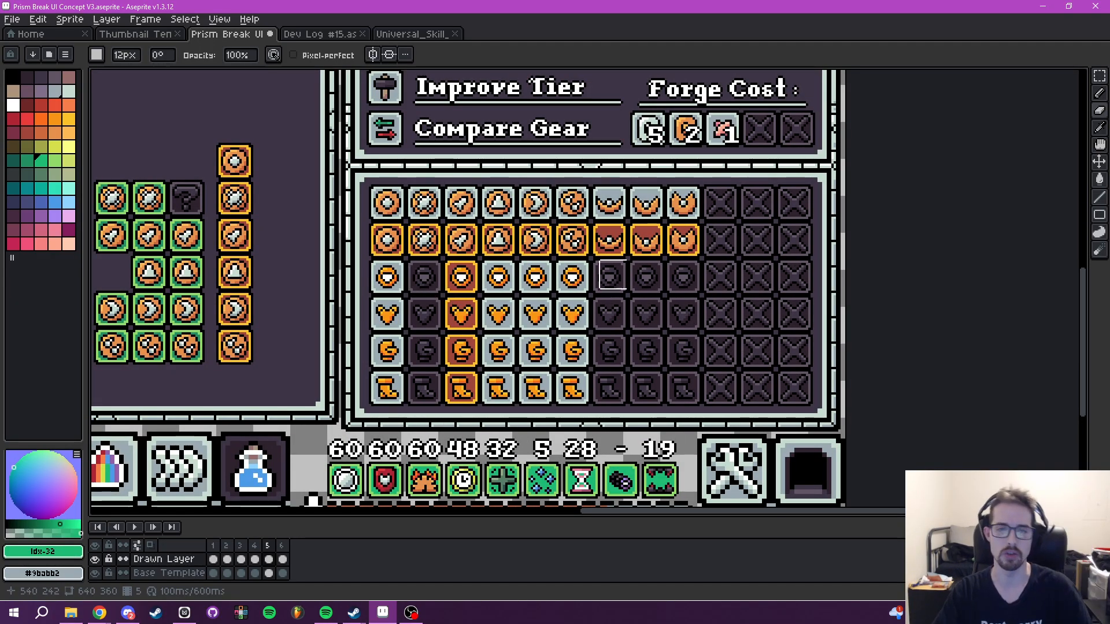
- Switch to frame 6 and examine the layout of its empty placeholder slots in the gear grid
{"action": "left_click_drag", "start_coordinate": [732, 333], "coordinate": [831, 318]}
{"action": "left_click", "coordinate": [282, 548]}
{"action": "left_click_drag", "start_coordinate": [746, 232], "coordinate": [662, 403]}
{"action": "scroll", "coordinate": [682, 359], "scroll_direction": "down", "scroll_amount": 3}
{"action": "left_click_drag", "start_coordinate": [683, 363], "coordinate": [699, 247]}
{"action": "left_click_drag", "start_coordinate": [682, 300], "coordinate": [664, 315]}
{"action": "scroll", "coordinate": [644, 325], "scroll_direction": "up", "scroll_amount": 4}
{"action": "left_click_drag", "start_coordinate": [582, 295], "coordinate": [669, 330]}
{"action": "scroll", "coordinate": [708, 315], "scroll_direction": "down", "scroll_amount": 3}
{"action": "scroll", "coordinate": [679, 321], "scroll_direction": "up", "scroll_amount": 2}
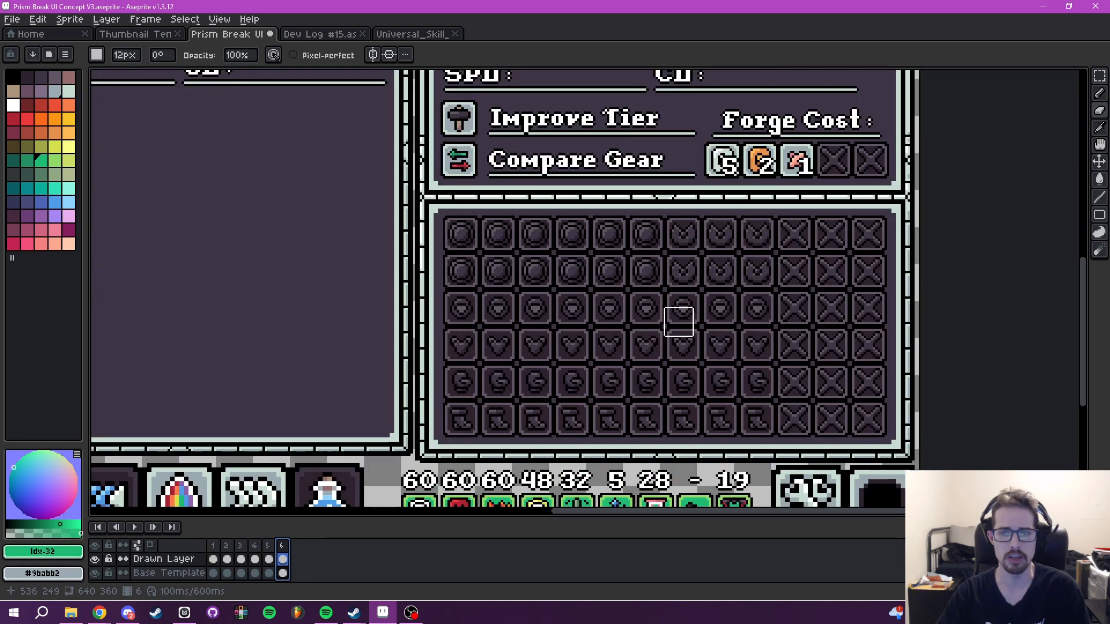
- Switch to Milanote to review the Gear / Loot board's loot tables, and return to Aseprite
{"action": "left_click", "coordinate": [185, 612]}
{"action": "left_click_drag", "start_coordinate": [443, 320], "coordinate": [567, 347]}
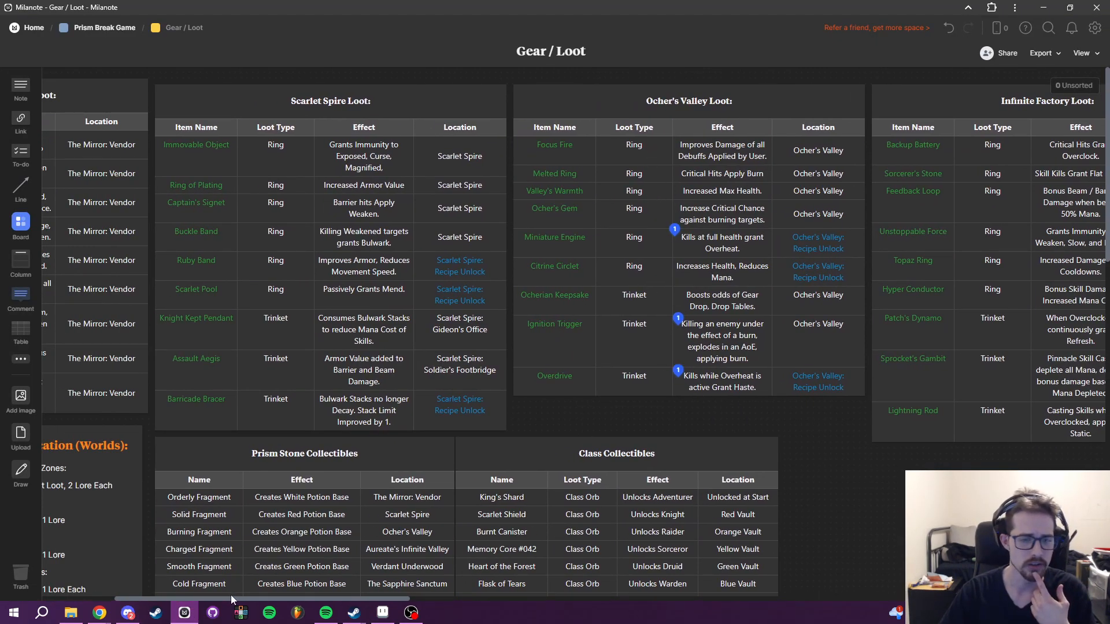
{"action": "left_click", "coordinate": [391, 616]}
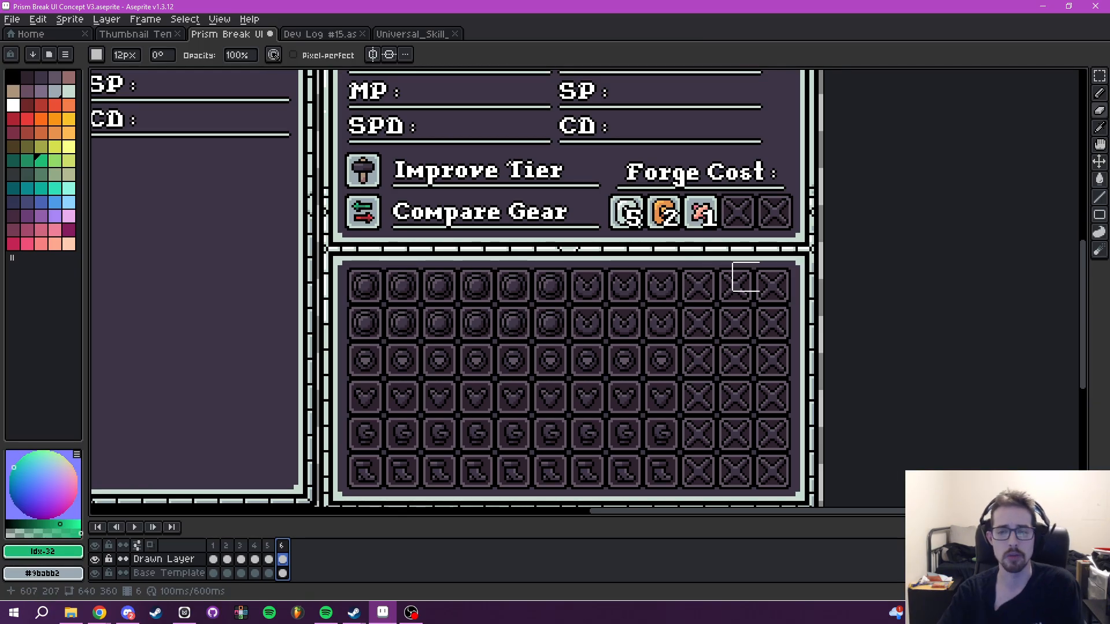
{"action": "mouse_move", "coordinate": [386, 272]}
{"action": "left_mouse_down"}
{"action": "mouse_move", "coordinate": [473, 386]}
{"action": "mouse_move", "coordinate": [456, 432]}
{"action": "left_mouse_up"}
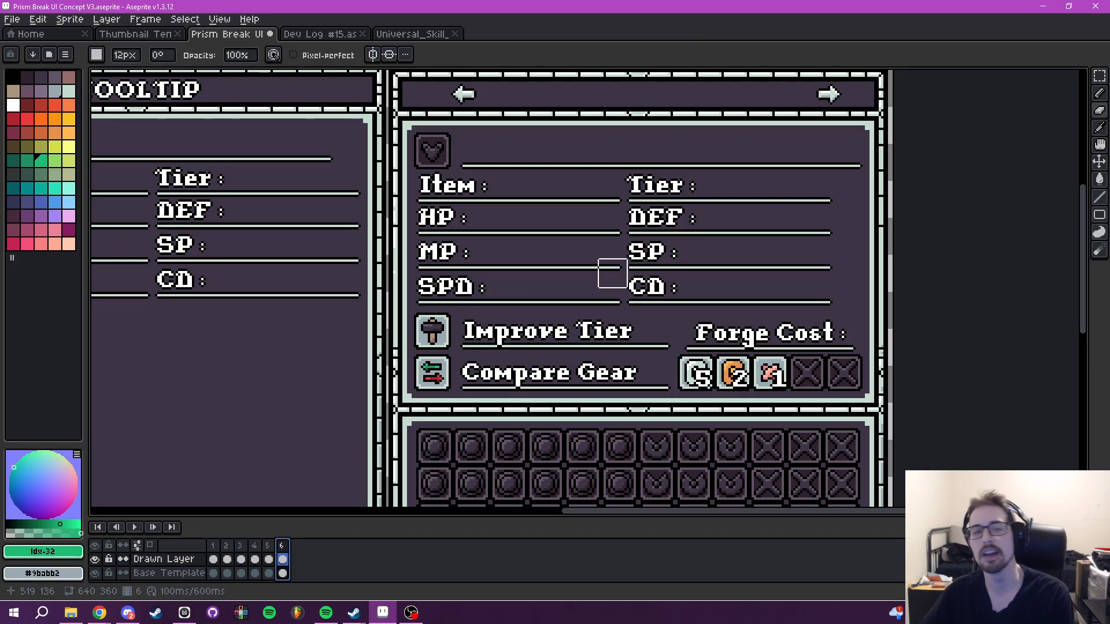
{"action": "left_click_drag", "start_coordinate": [532, 236], "coordinate": [591, 271]}
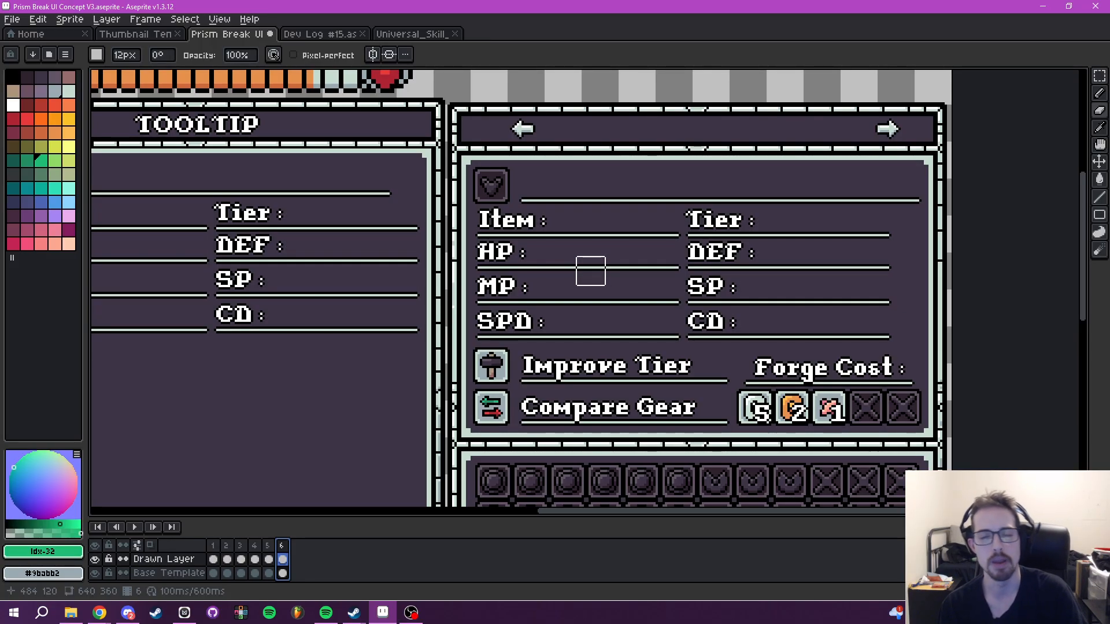
{"action": "left_click_drag", "start_coordinate": [602, 268], "coordinate": [567, 79]}
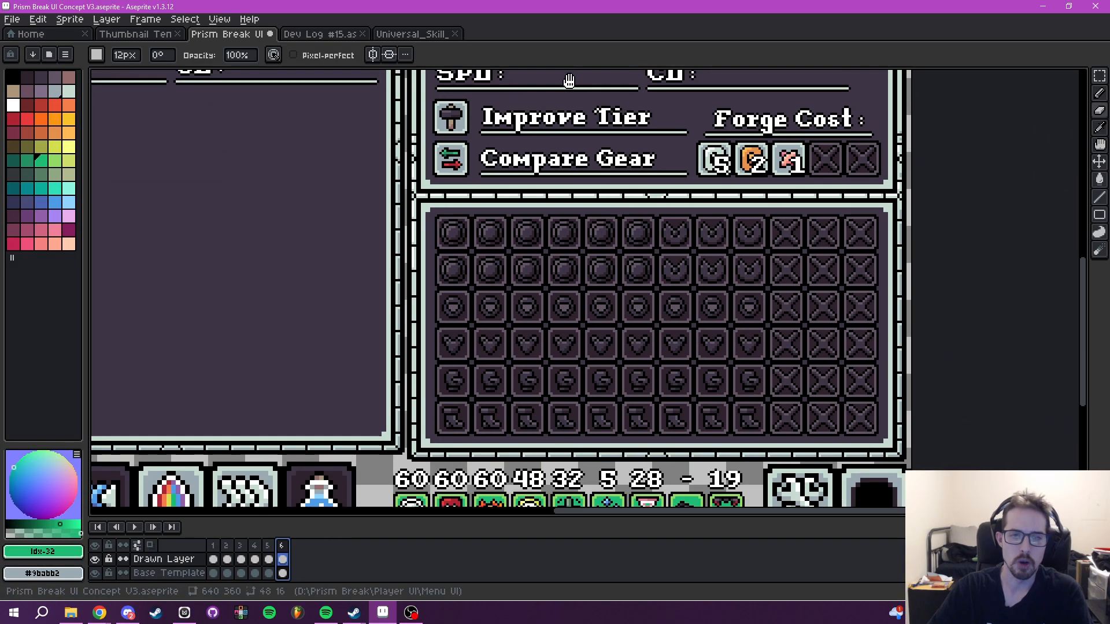
{"action": "mouse_move", "coordinate": [613, 326]}
{"action": "left_mouse_down"}
{"action": "mouse_move", "coordinate": [599, 359]}
{"action": "mouse_move", "coordinate": [564, 347]}
{"action": "left_mouse_up"}
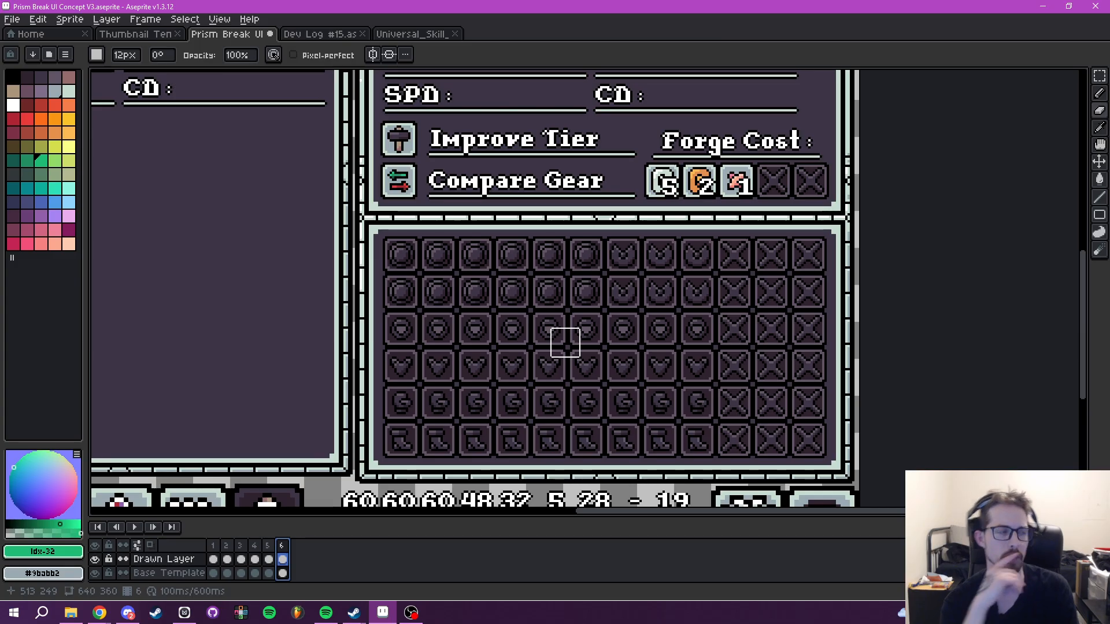
{"action": "mouse_move", "coordinate": [600, 338]}
{"action": "left_mouse_down"}
{"action": "mouse_move", "coordinate": [629, 372]}
{"action": "mouse_move", "coordinate": [671, 370]}
{"action": "mouse_move", "coordinate": [669, 347]}
{"action": "left_mouse_up"}
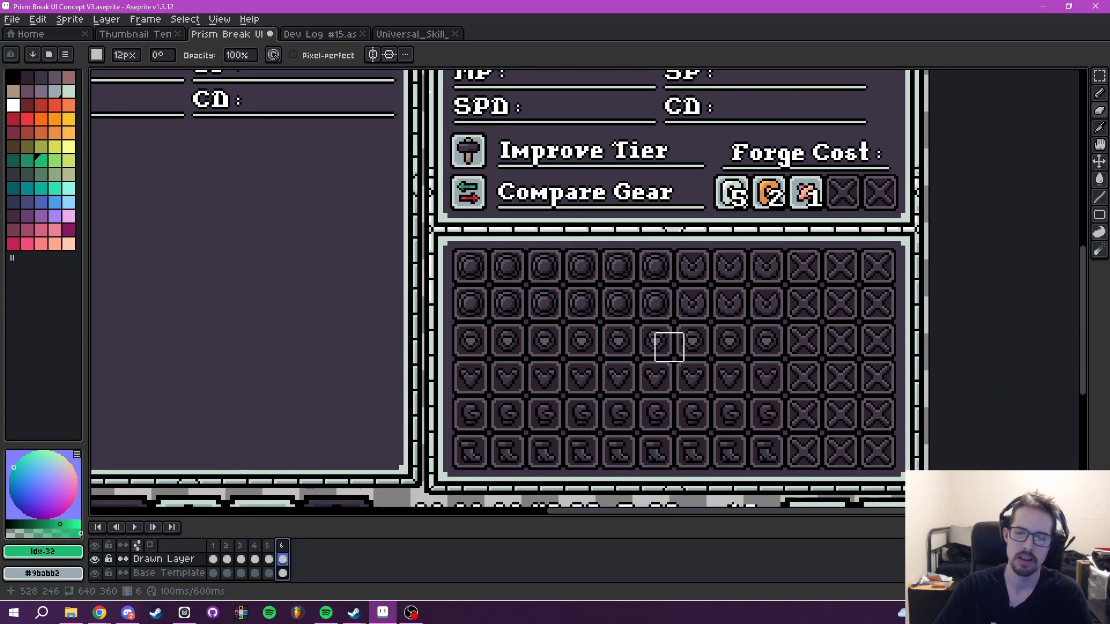
{"action": "left_click_drag", "start_coordinate": [795, 401], "coordinate": [721, 409]}
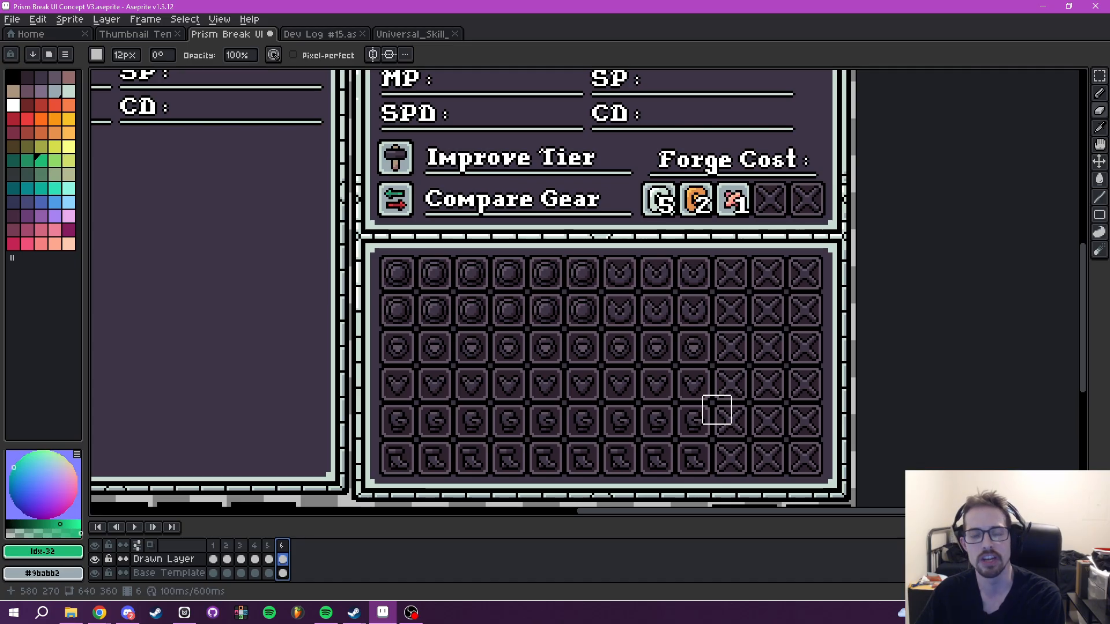
- Examine frame 6's empty gear grid in relation to the item stats and forge cost panel and the overall menu layout
{"action": "scroll", "coordinate": [616, 324], "scroll_direction": "down", "scroll_amount": 5}
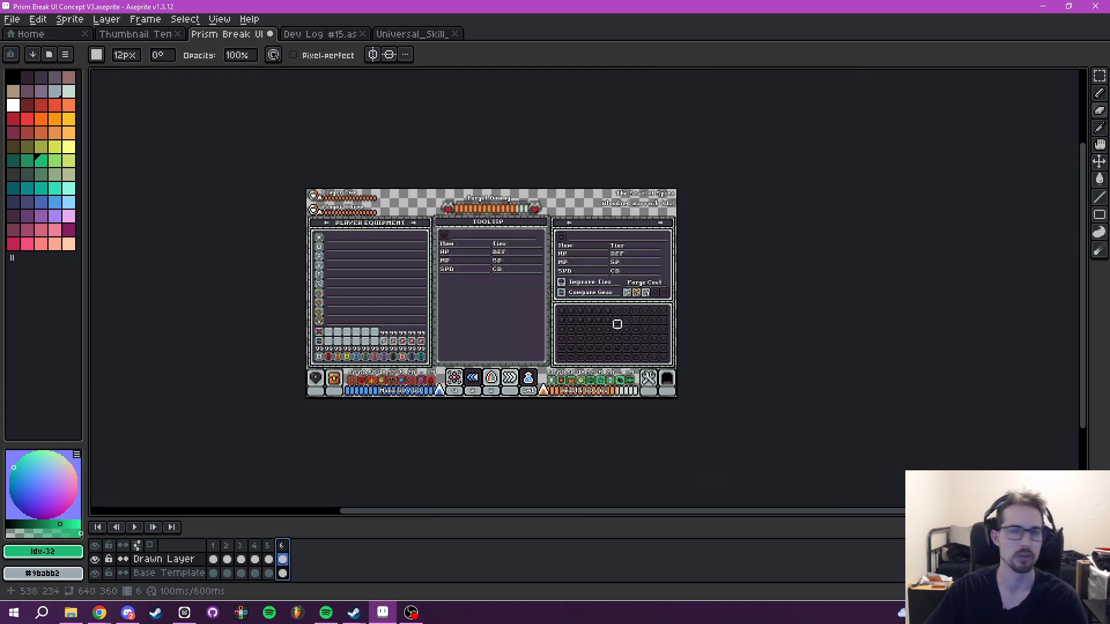
{"action": "scroll", "coordinate": [617, 324], "scroll_direction": "up", "scroll_amount": 5}
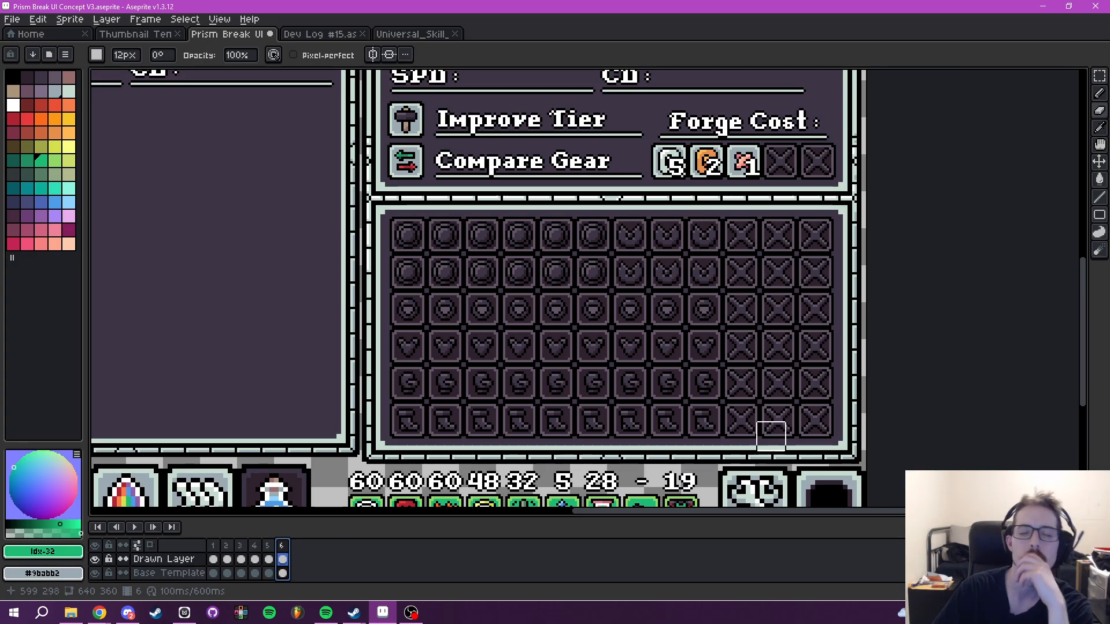
{"action": "mouse_move", "coordinate": [553, 253]}
{"action": "left_mouse_down"}
{"action": "mouse_move", "coordinate": [603, 465]}
{"action": "mouse_move", "coordinate": [584, 449]}
{"action": "left_mouse_up"}
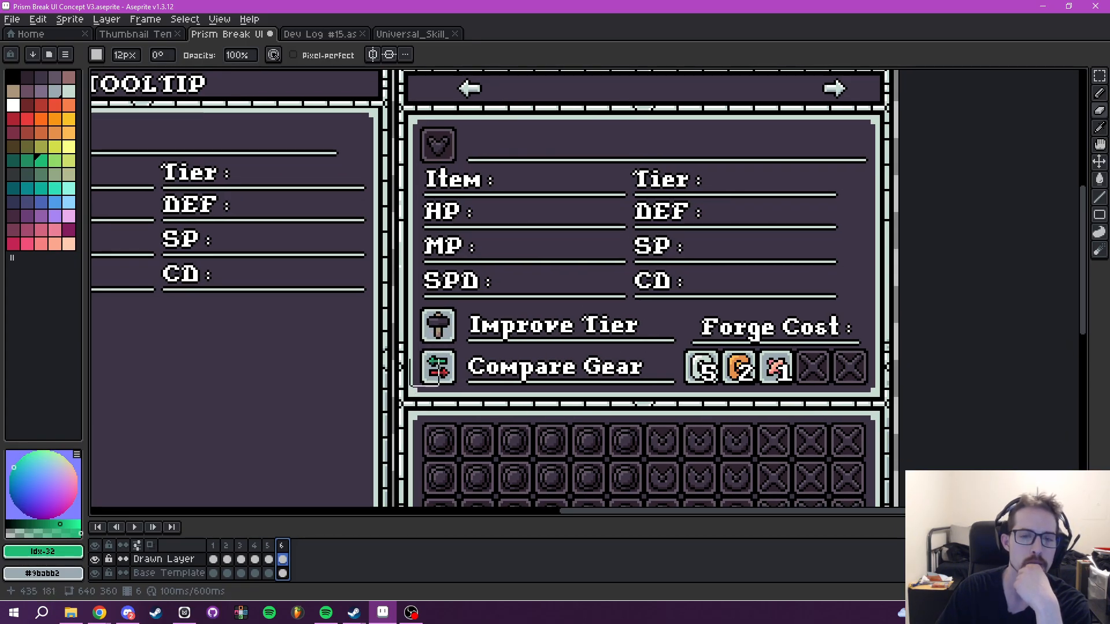
{"action": "mouse_move", "coordinate": [632, 364]}
{"action": "left_mouse_down"}
{"action": "mouse_move", "coordinate": [597, 389]}
{"action": "mouse_move", "coordinate": [627, 362]}
{"action": "mouse_move", "coordinate": [679, 265]}
{"action": "left_mouse_up"}
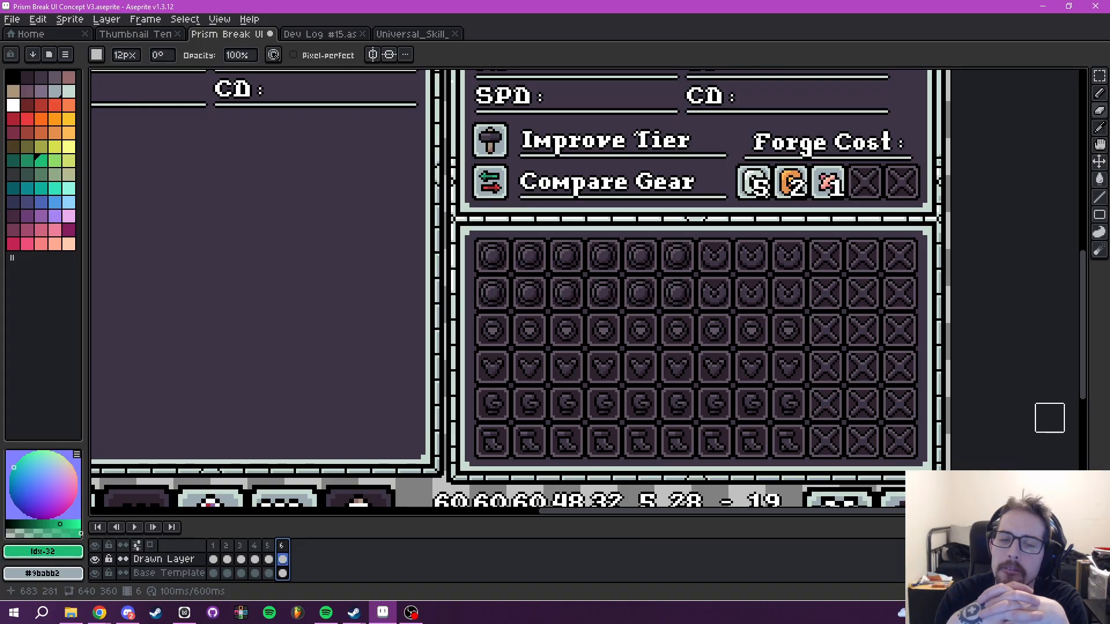
{"action": "mouse_move", "coordinate": [666, 328]}
{"action": "left_mouse_down"}
{"action": "mouse_move", "coordinate": [727, 445]}
{"action": "mouse_move", "coordinate": [701, 495]}
{"action": "left_mouse_up"}
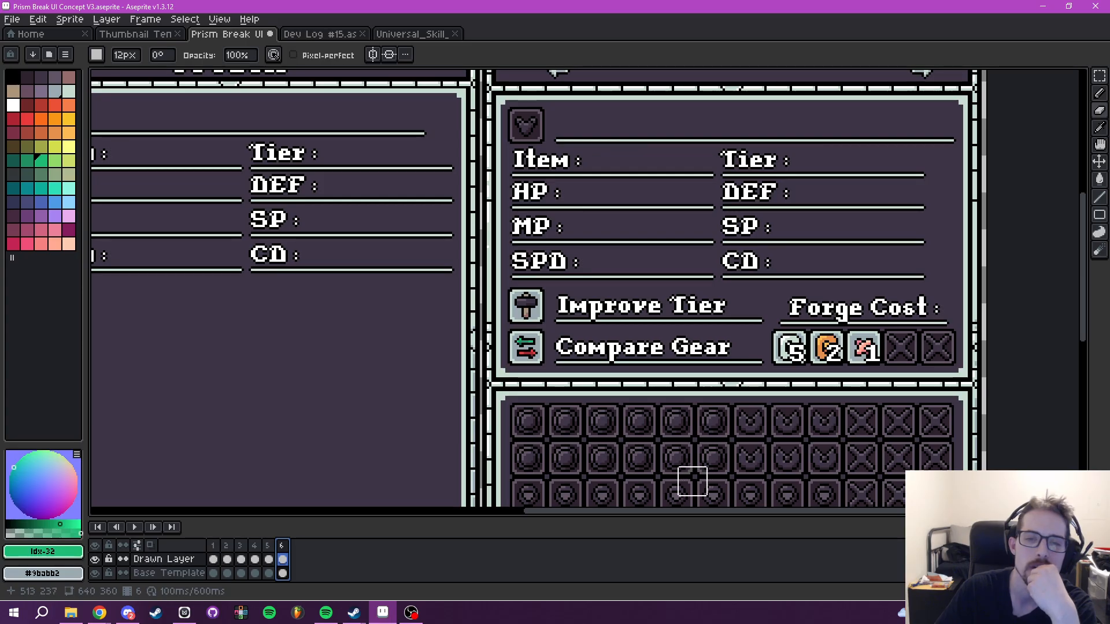
{"action": "scroll", "coordinate": [692, 479], "scroll_direction": "down", "scroll_amount": 2}
{"action": "left_click_drag", "start_coordinate": [696, 463], "coordinate": [680, 365]}
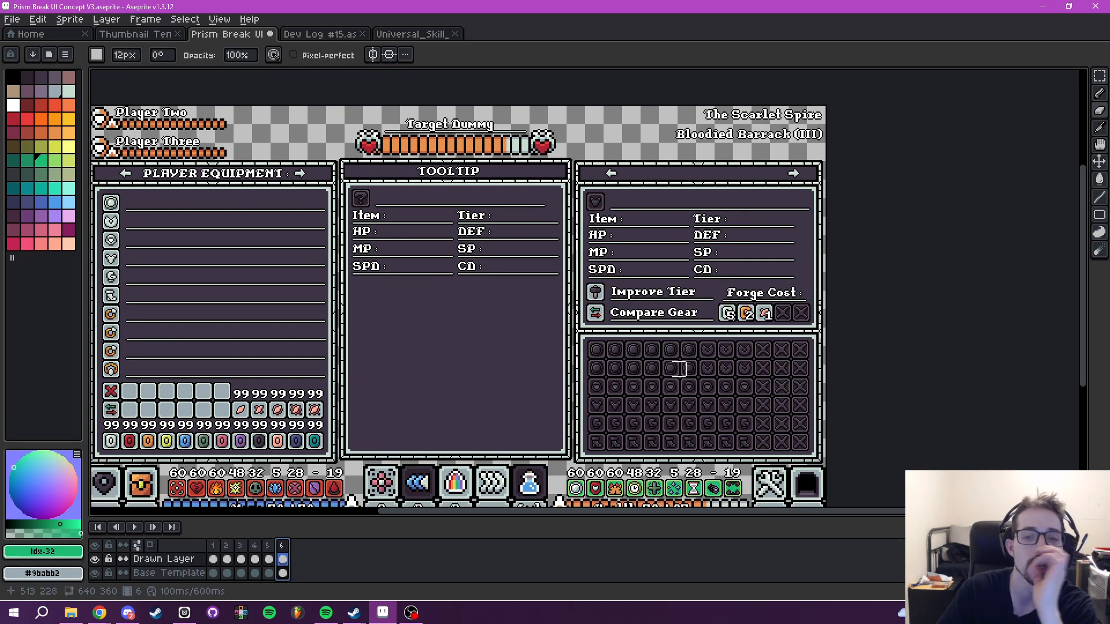
{"action": "mouse_move", "coordinate": [679, 369]}
{"action": "left_mouse_down"}
{"action": "mouse_move", "coordinate": [743, 364]}
{"action": "mouse_move", "coordinate": [765, 376]}
{"action": "mouse_move", "coordinate": [757, 342]}
{"action": "left_mouse_up"}
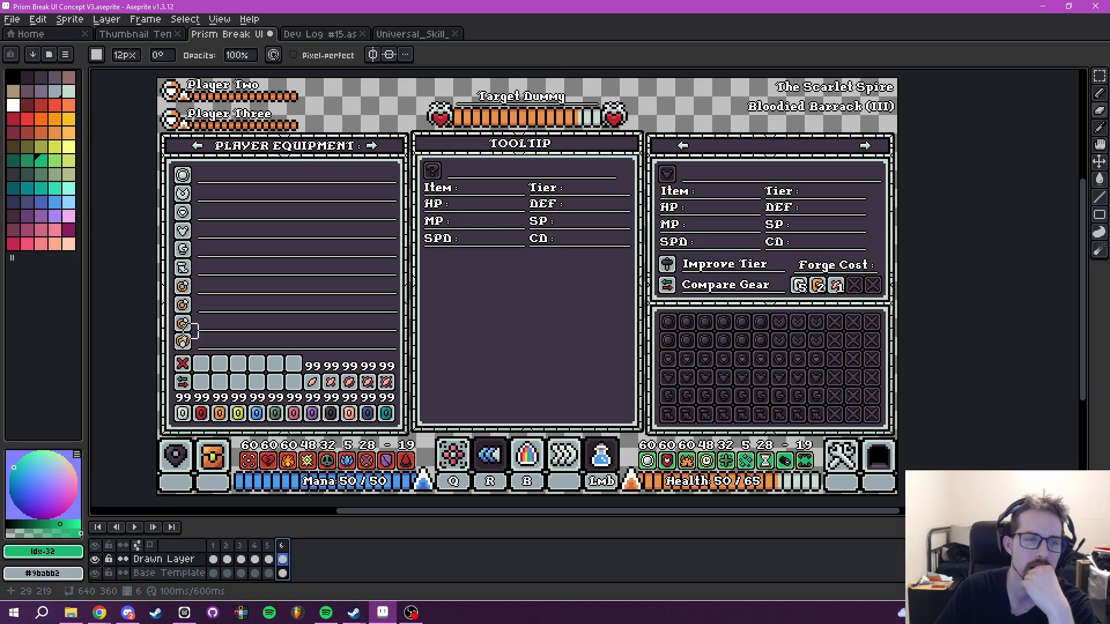
{"action": "scroll", "coordinate": [643, 341], "scroll_direction": "up", "scroll_amount": 2}
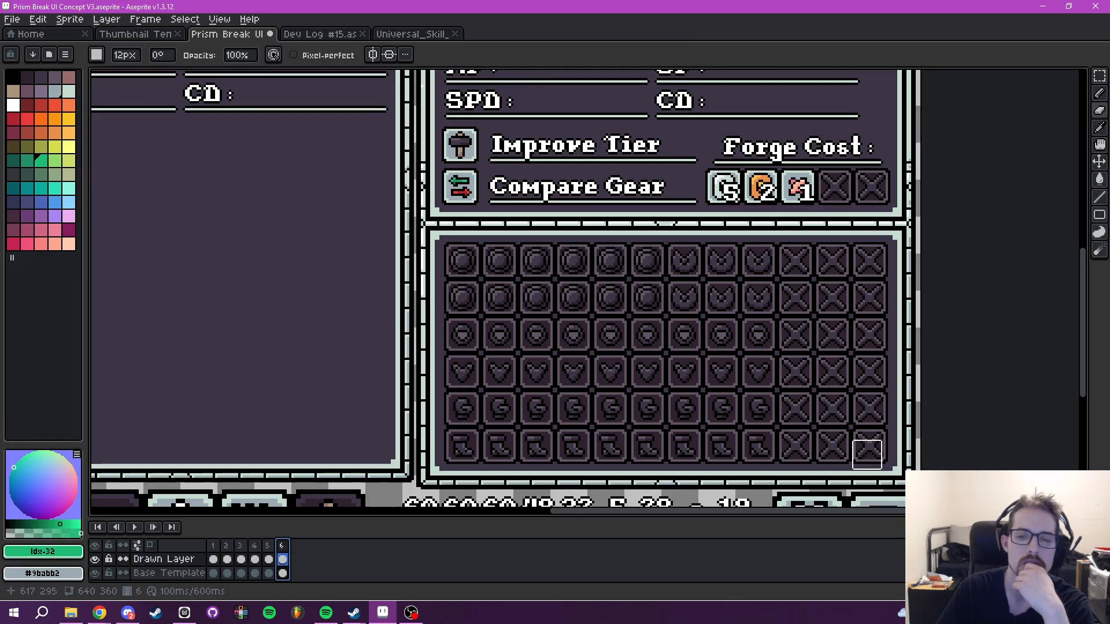
{"action": "scroll", "coordinate": [850, 405], "scroll_direction": "up", "scroll_amount": 2}
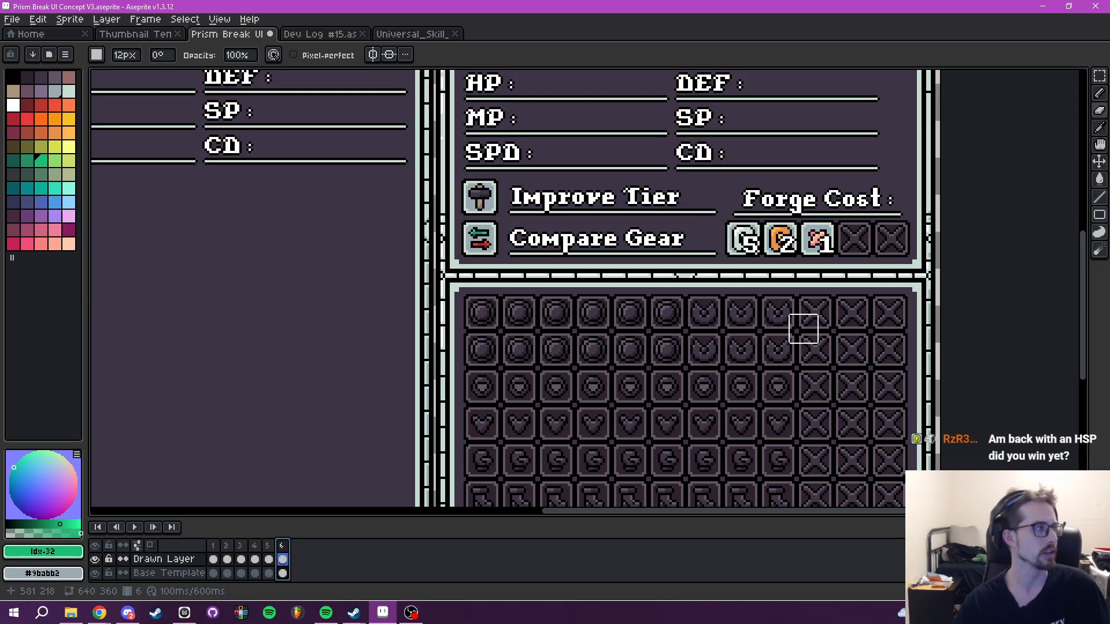
{"action": "left_click_drag", "start_coordinate": [785, 327], "coordinate": [755, 423]}
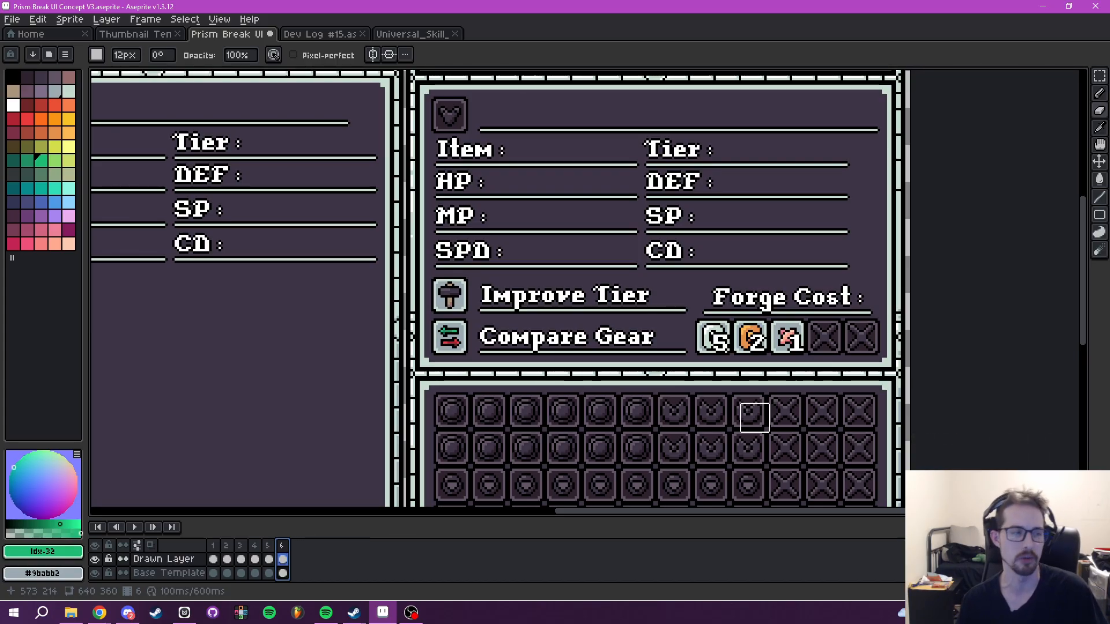
{"action": "left_click_drag", "start_coordinate": [631, 378], "coordinate": [646, 179]}
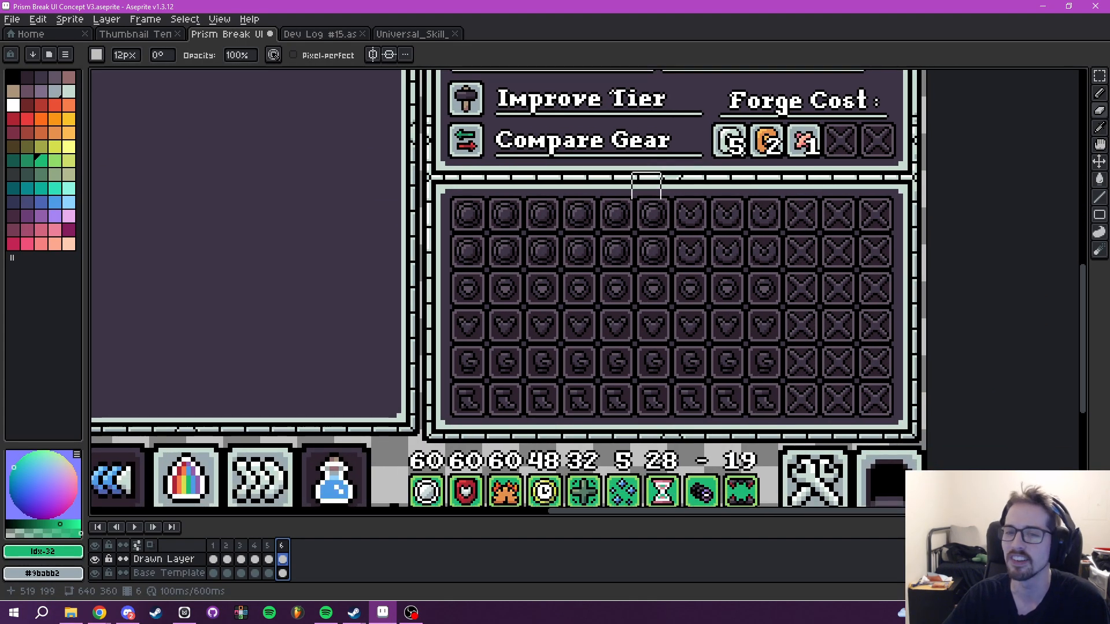
{"action": "left_click_drag", "start_coordinate": [713, 321], "coordinate": [676, 369]}
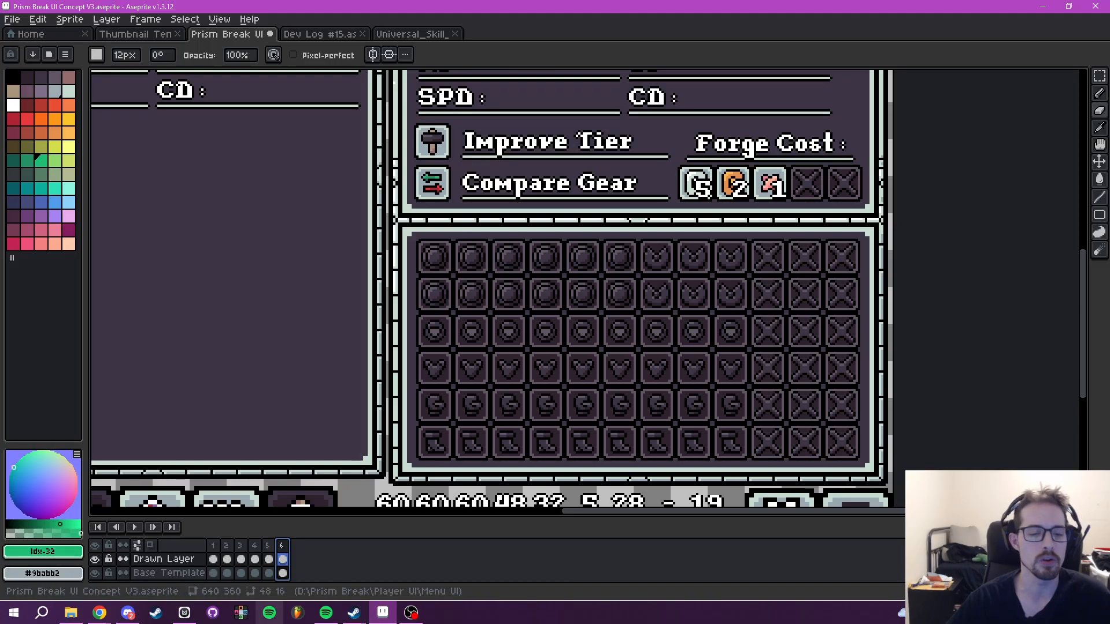
- Switch to Milanote and go through the Loot Type entries of the Scarlet Spire Loot table row by row
{"action": "left_click", "coordinate": [185, 613]}
{"action": "scroll", "coordinate": [282, 252], "scroll_direction": "left", "scroll_amount": 5}
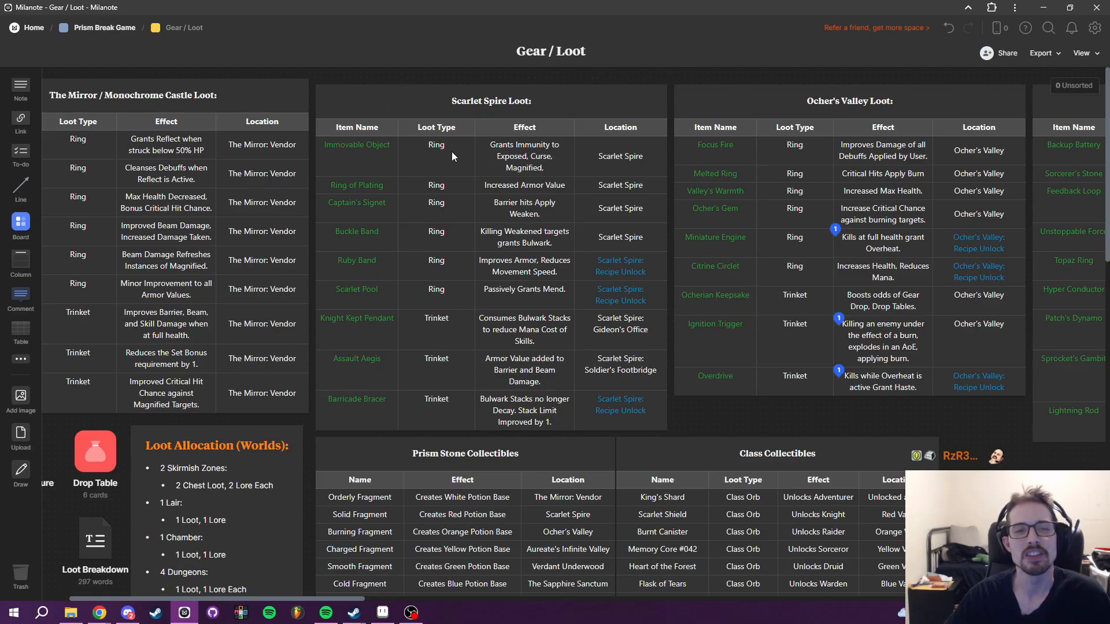
{"action": "left_click", "coordinate": [428, 130]}
{"action": "scroll", "coordinate": [653, 214], "scroll_direction": "right", "scroll_amount": 5}
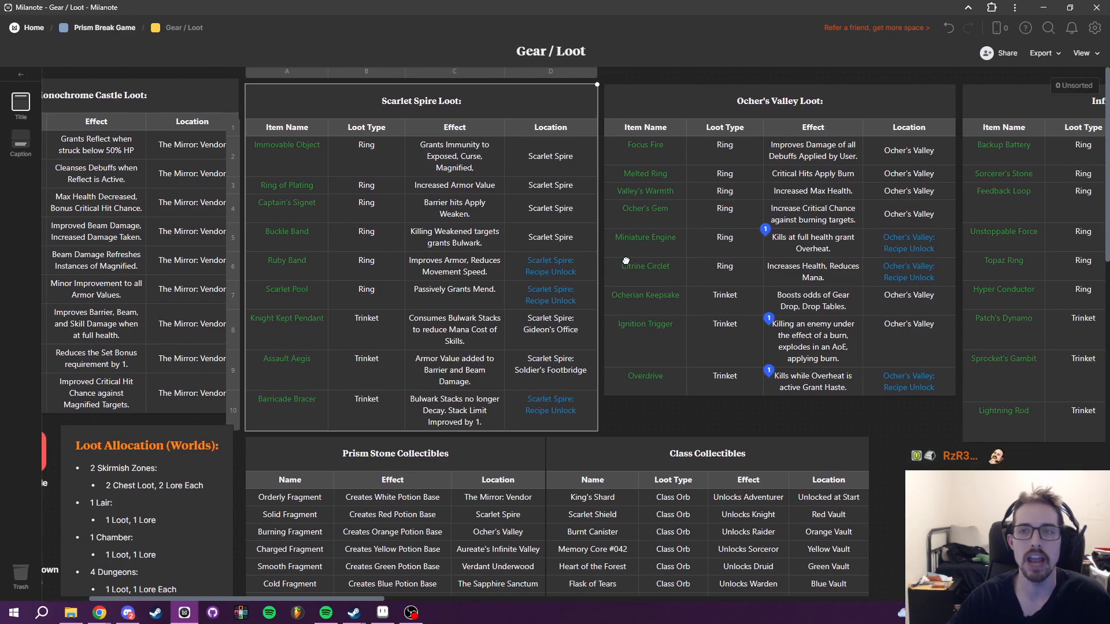
{"action": "scroll", "coordinate": [529, 280], "scroll_direction": "left", "scroll_amount": 3}
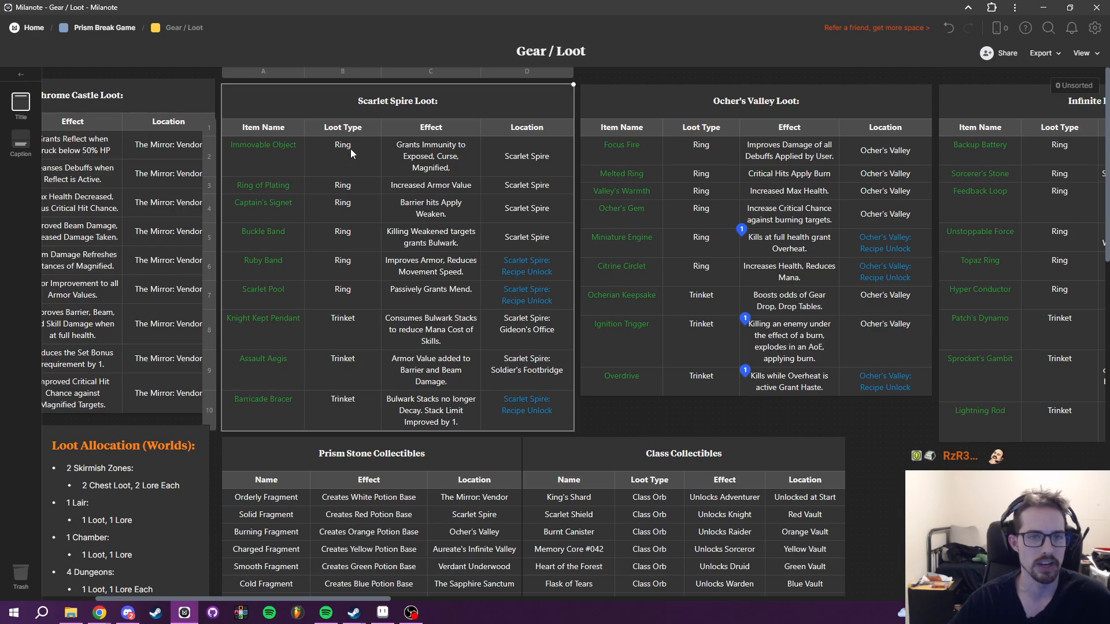
{"action": "left_click", "coordinate": [352, 151]}
{"action": "left_click", "coordinate": [353, 183]}
{"action": "left_click", "coordinate": [356, 207]}
{"action": "left_click", "coordinate": [358, 232]}
{"action": "left_click", "coordinate": [359, 266]}
{"action": "left_click", "coordinate": [361, 293]}
{"action": "left_click", "coordinate": [373, 329]}
{"action": "left_click", "coordinate": [370, 368]}
{"action": "left_click", "coordinate": [366, 404]}
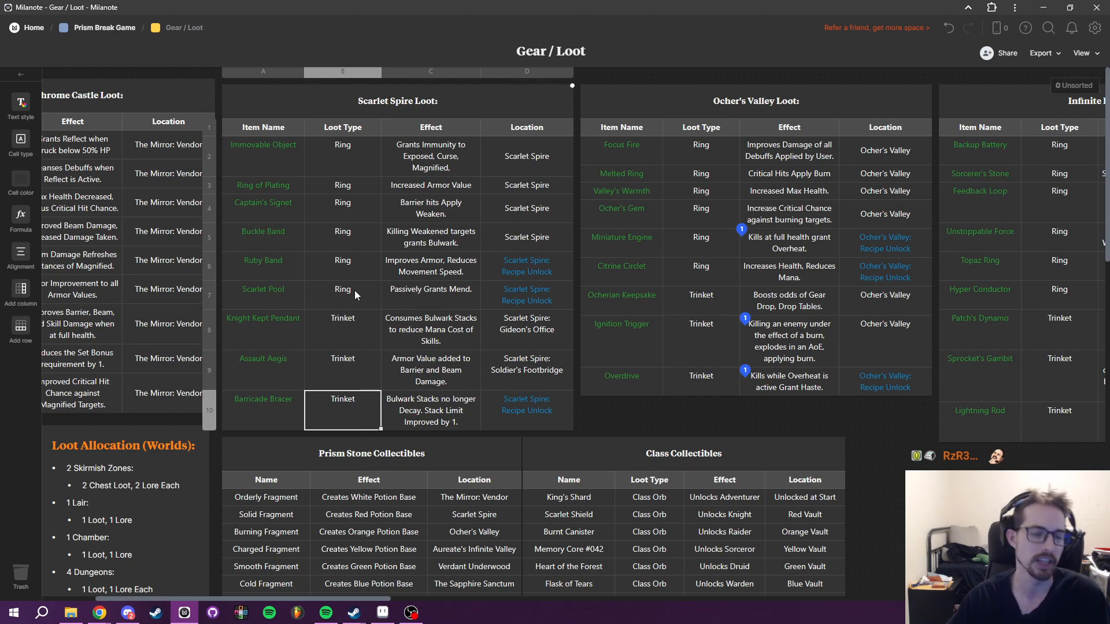
- Review the Effect entries of the Scarlet Spire Loot table, and return to frame 6's gear grid in Aseprite
{"action": "left_click", "coordinate": [431, 375]}
{"action": "left_click", "coordinate": [434, 329]}
{"action": "left_click", "coordinate": [436, 267]}
{"action": "left_click", "coordinate": [434, 209]}
{"action": "left_click", "coordinate": [417, 171]}
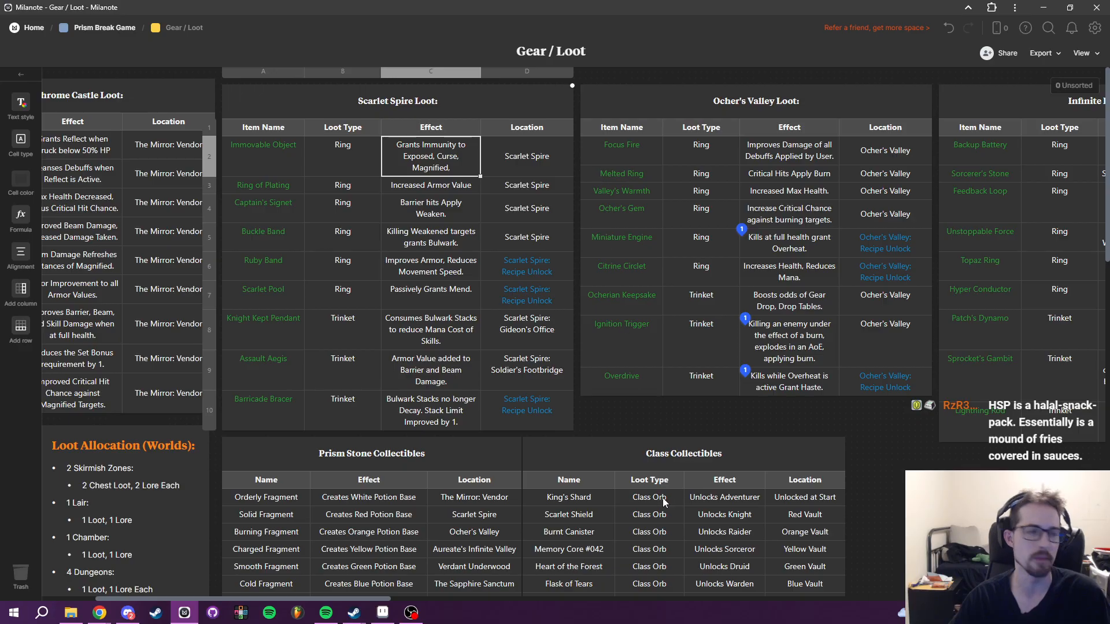
{"action": "left_click_drag", "start_coordinate": [672, 397], "coordinate": [659, 397]}
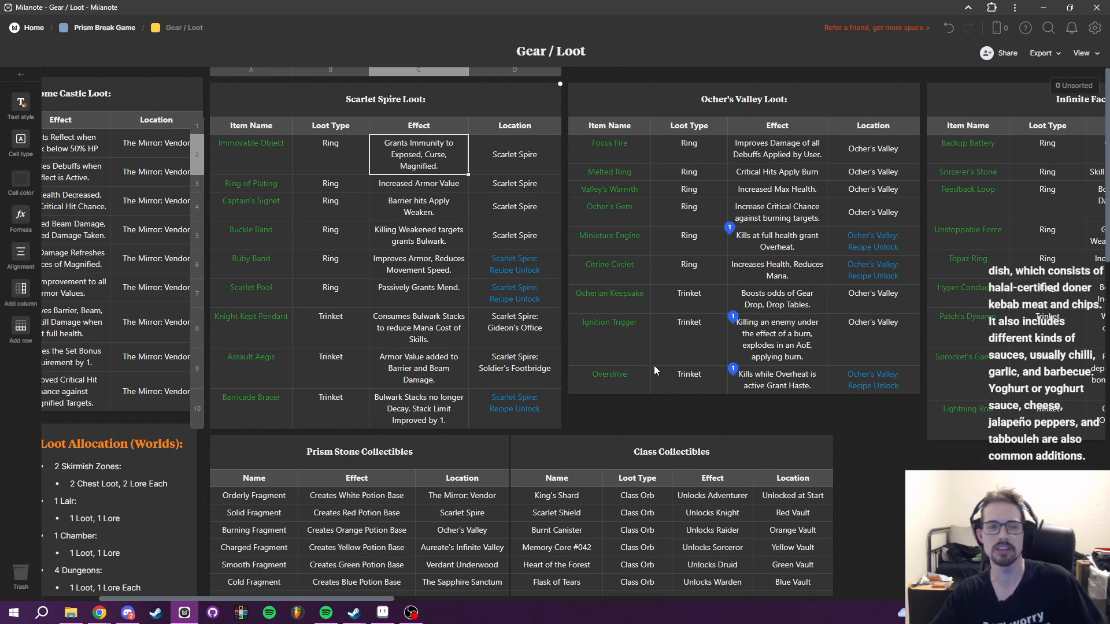
{"action": "left_click", "coordinate": [382, 612]}
{"action": "left_click_drag", "start_coordinate": [720, 327], "coordinate": [668, 367]}
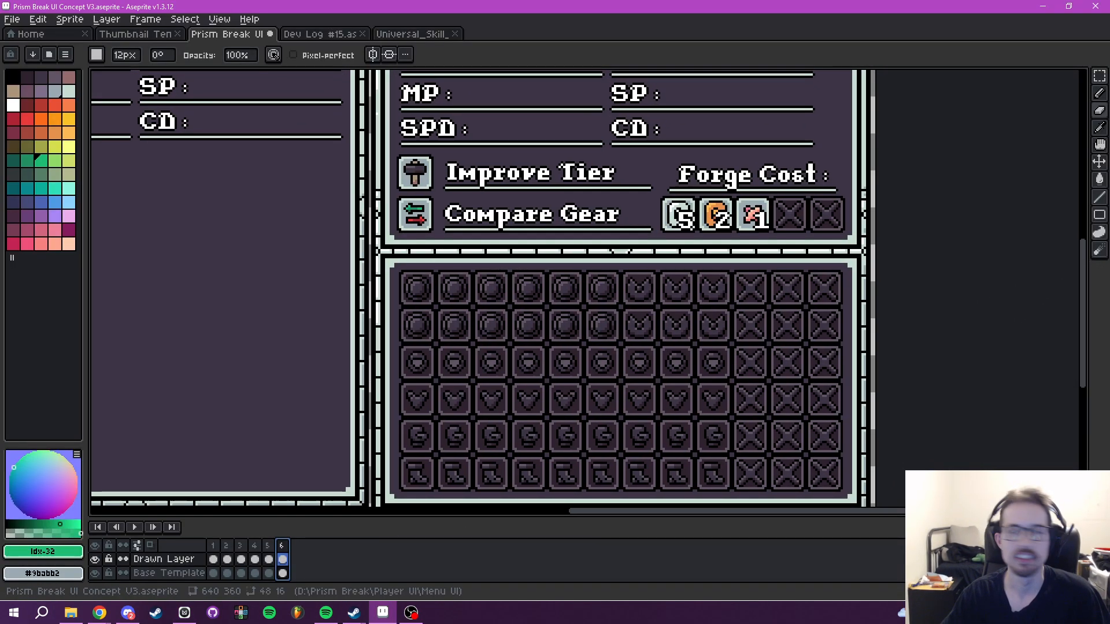
- Switch to Chrome, search Google for "halal snack pack" and view the New York Times and Wikimedia Commons photos
{"action": "left_click_drag", "start_coordinate": [1109, 2], "coordinate": [526, 1]}
{"action": "left_click", "coordinate": [581, 240]}
{"action": "type", "text": "halal snack pack"}
{"action": "key", "text": "Return"}
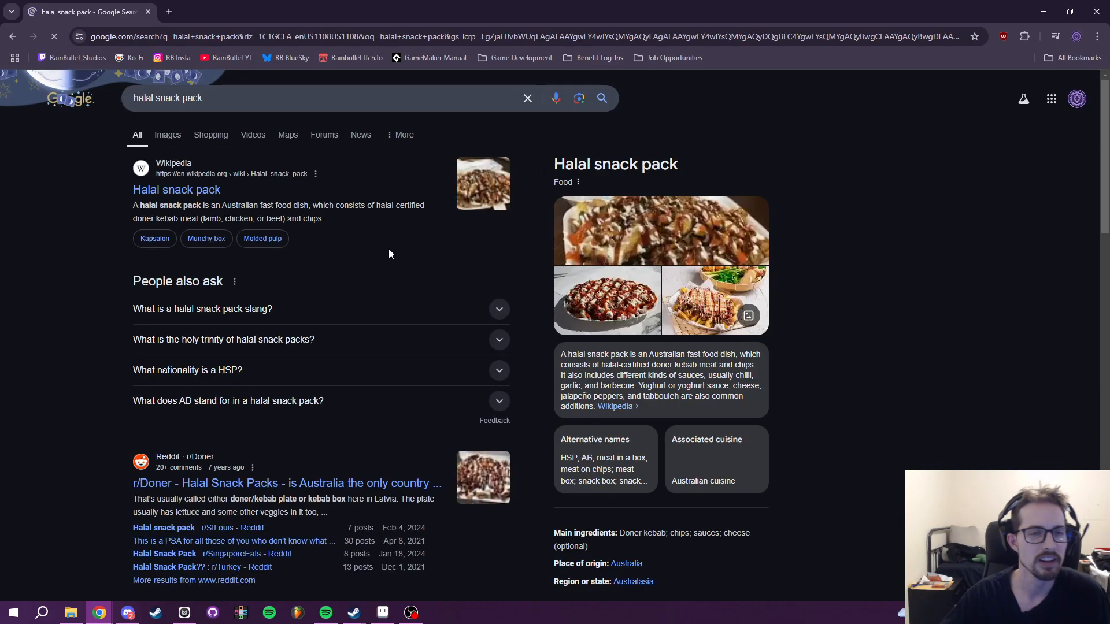
{"action": "left_click", "coordinate": [599, 326]}
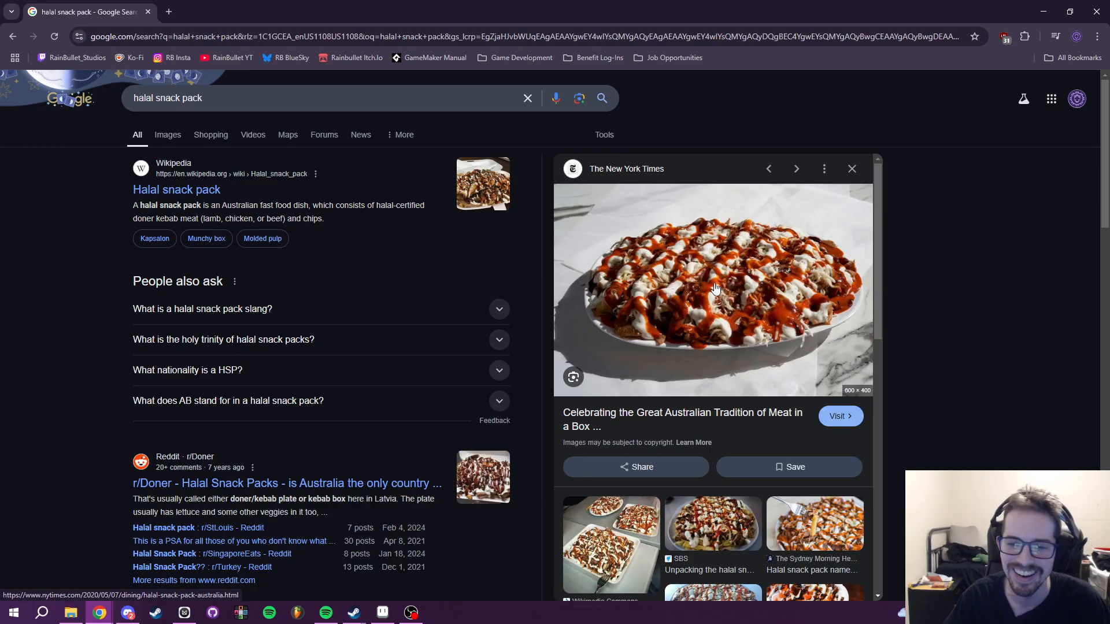
{"action": "scroll", "coordinate": [717, 289], "scroll_direction": "down", "scroll_amount": 3}
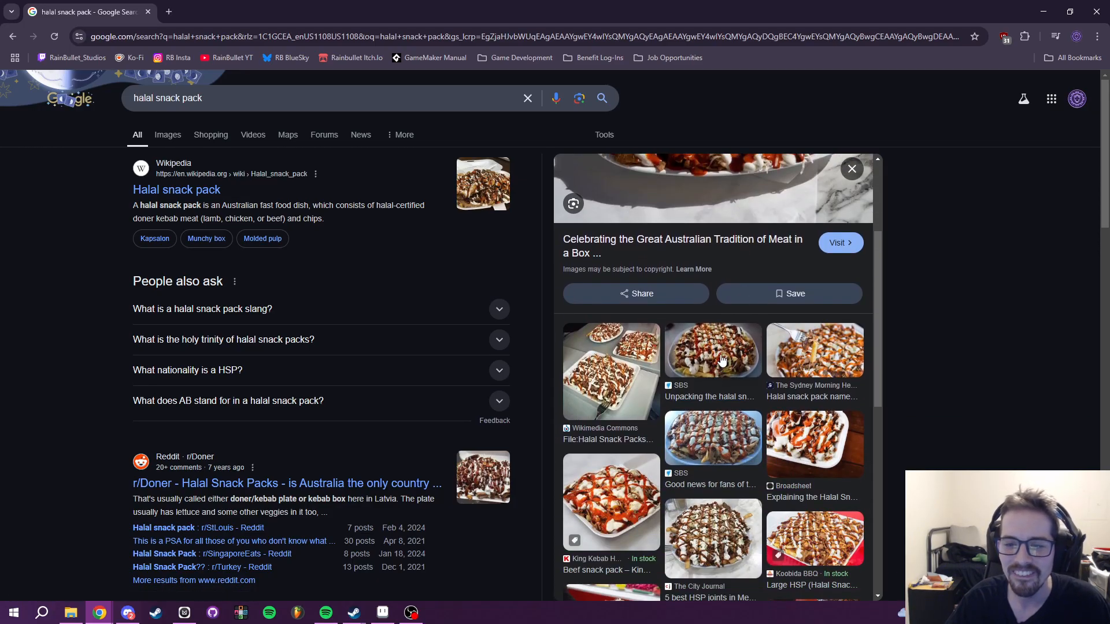
{"action": "left_click", "coordinate": [614, 390]}
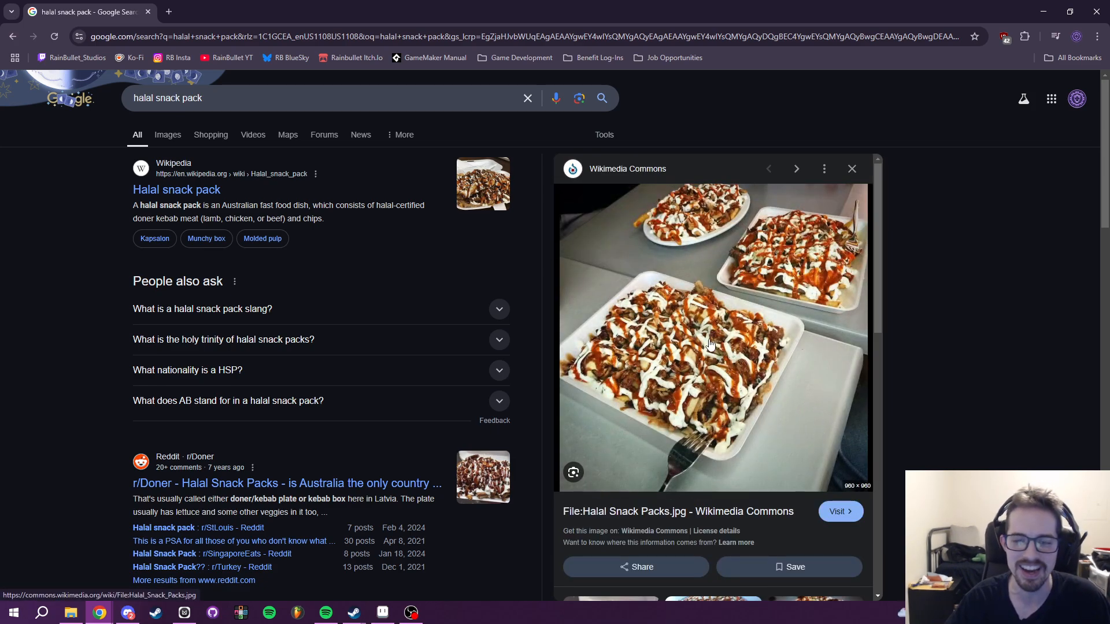
{"action": "scroll", "coordinate": [711, 345], "scroll_direction": "down", "scroll_amount": 4}
{"action": "scroll", "coordinate": [751, 344], "scroll_direction": "up", "scroll_amount": 4}
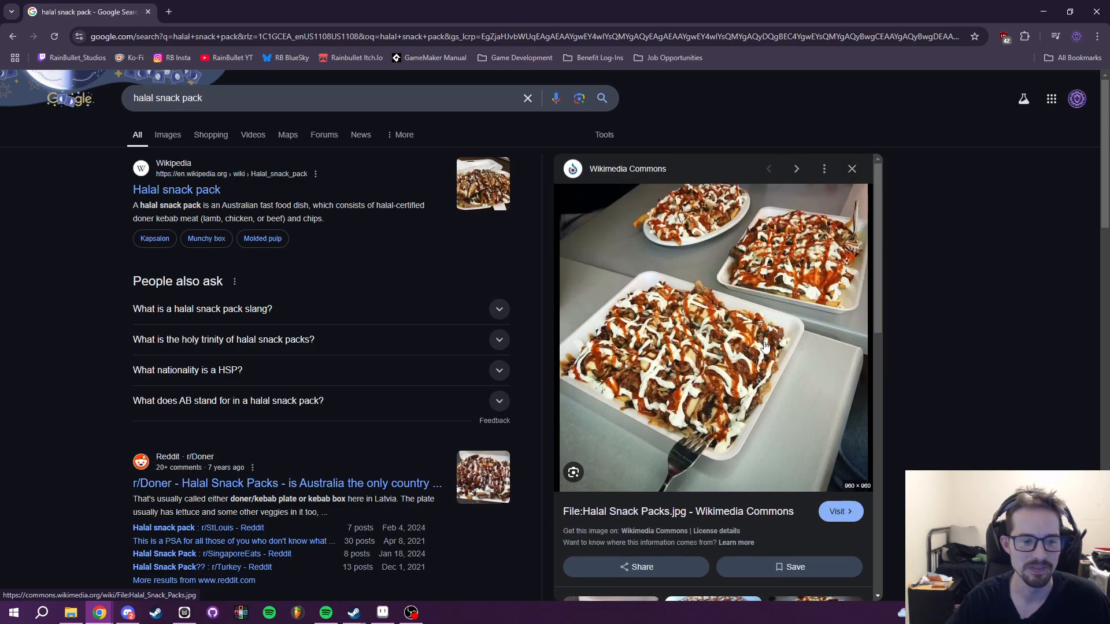
- Browse the image results for halal snack pack, view the Gourmet Traveller diagram, and close the browser tab
{"action": "left_click", "coordinate": [168, 135]}
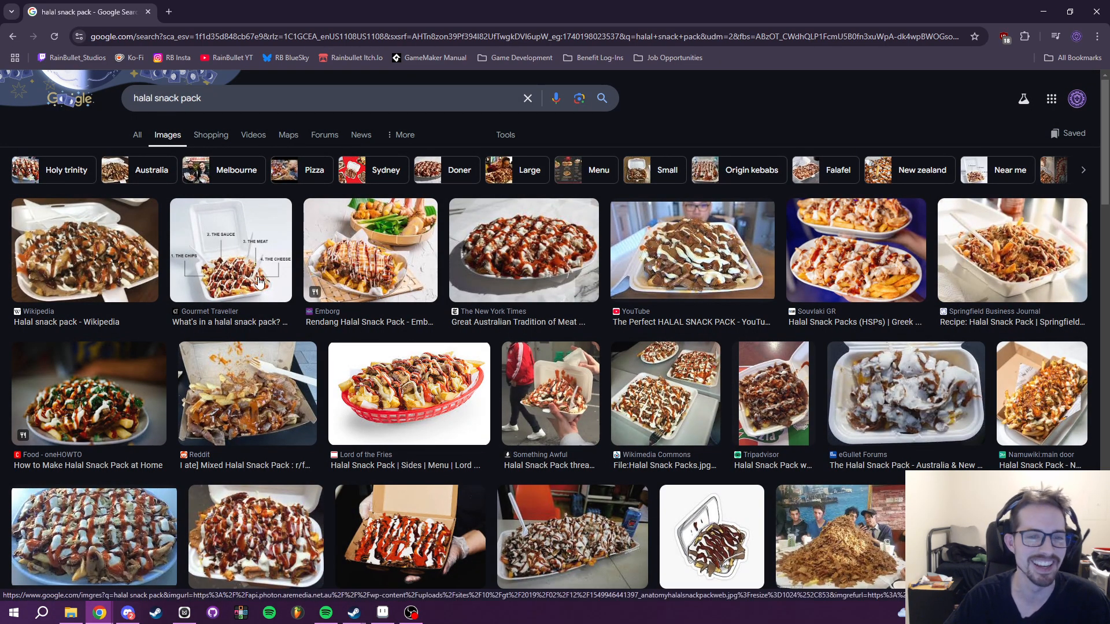
{"action": "left_click", "coordinate": [258, 282]}
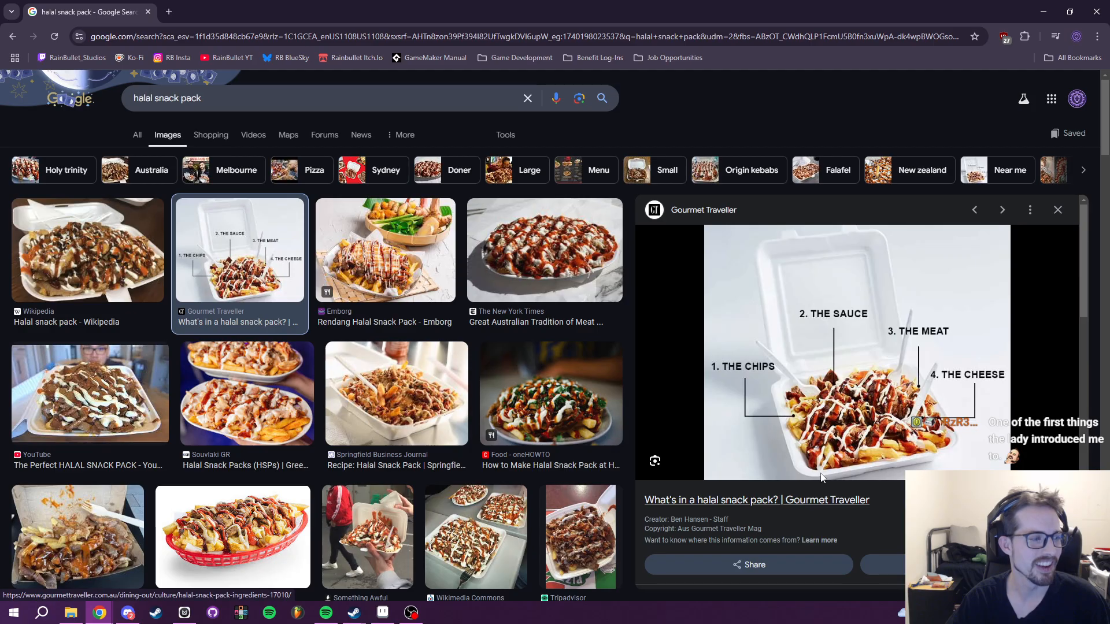
{"action": "scroll", "coordinate": [813, 491], "scroll_direction": "down", "scroll_amount": 4}
{"action": "scroll", "coordinate": [838, 375], "scroll_direction": "up", "scroll_amount": 4}
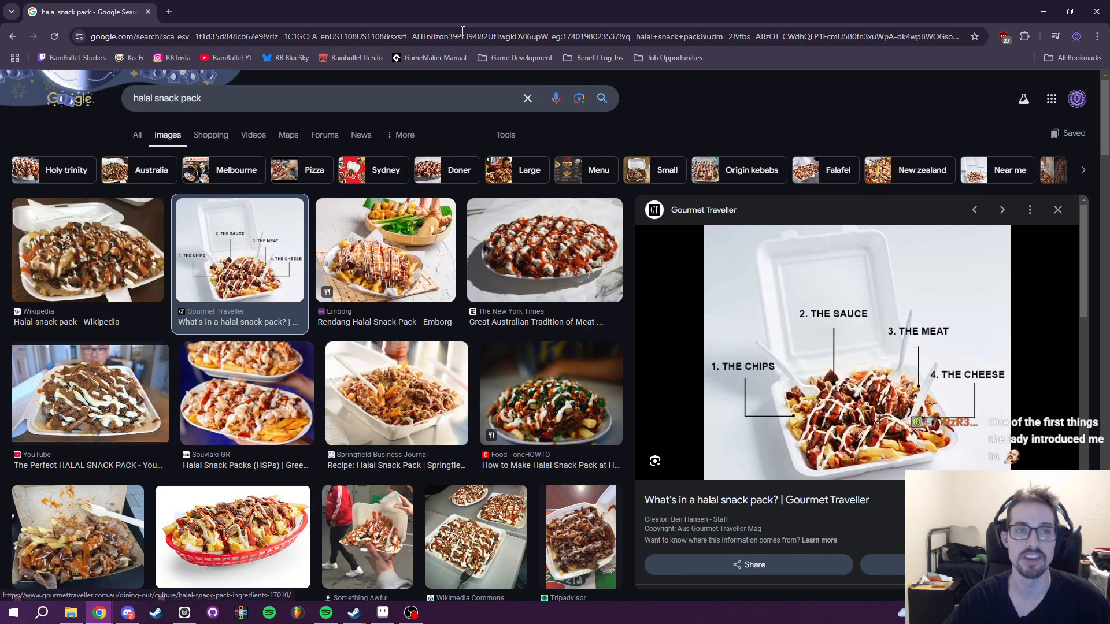
{"action": "left_click", "coordinate": [148, 12]}
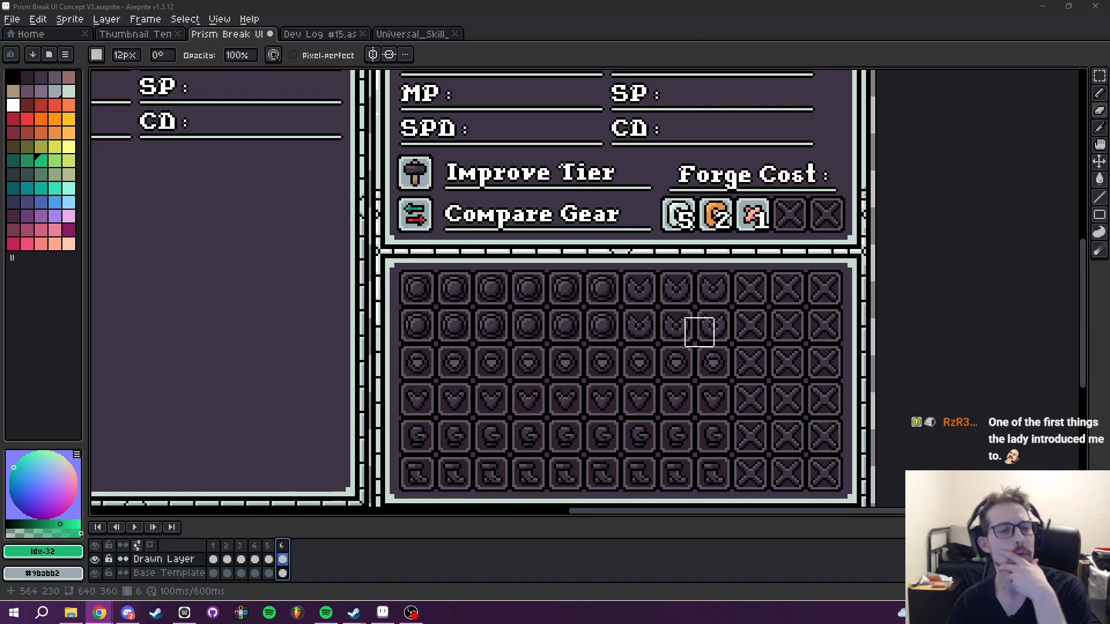
- Switch from frame 6 to frame 5 and examine its filled gear grid alongside the item stats and forge cost panel
{"action": "scroll", "coordinate": [700, 331], "scroll_direction": "down", "scroll_amount": 2}
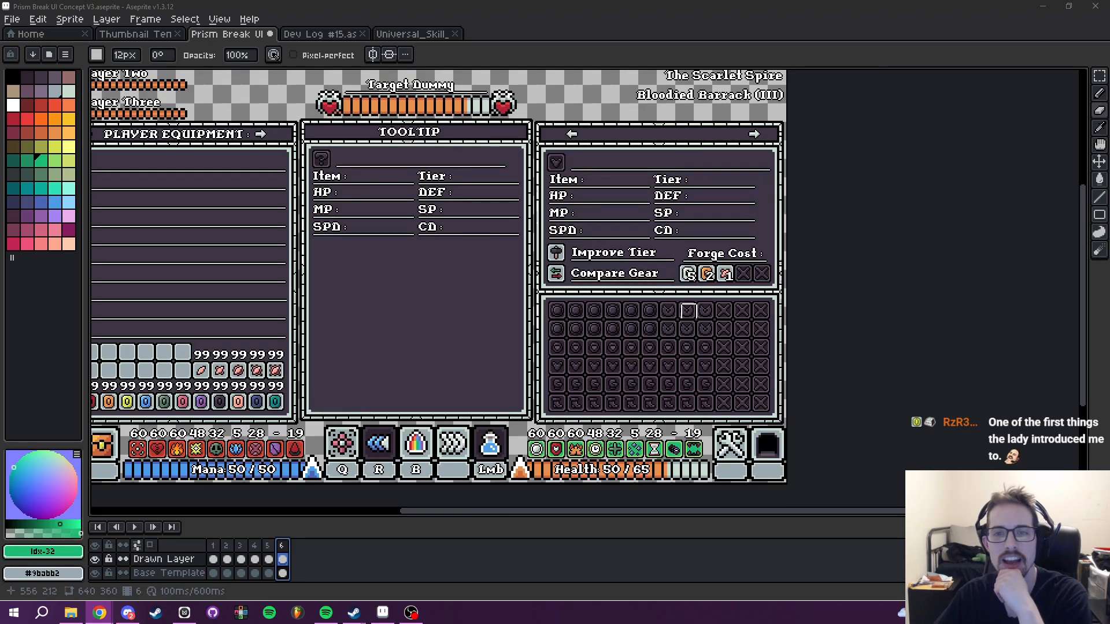
{"action": "scroll", "coordinate": [688, 313], "scroll_direction": "up", "scroll_amount": 1}
{"action": "scroll", "coordinate": [601, 326], "scroll_direction": "up", "scroll_amount": 2}
{"action": "left_click_drag", "start_coordinate": [602, 305], "coordinate": [754, 370]}
{"action": "scroll", "coordinate": [755, 370], "scroll_direction": "down", "scroll_amount": 4}
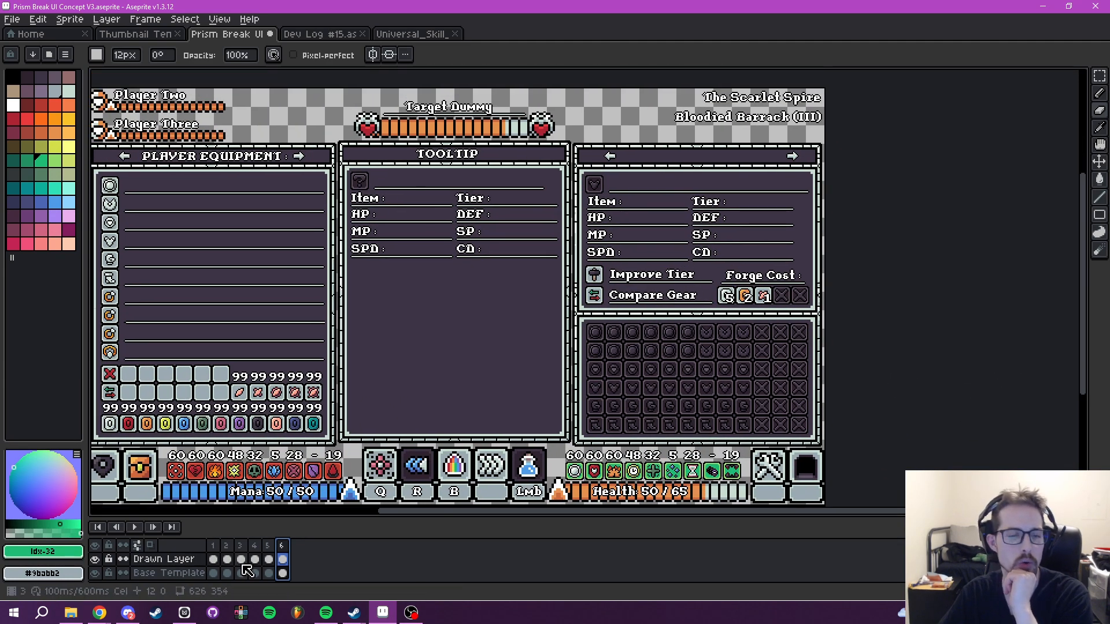
{"action": "left_click", "coordinate": [267, 556]}
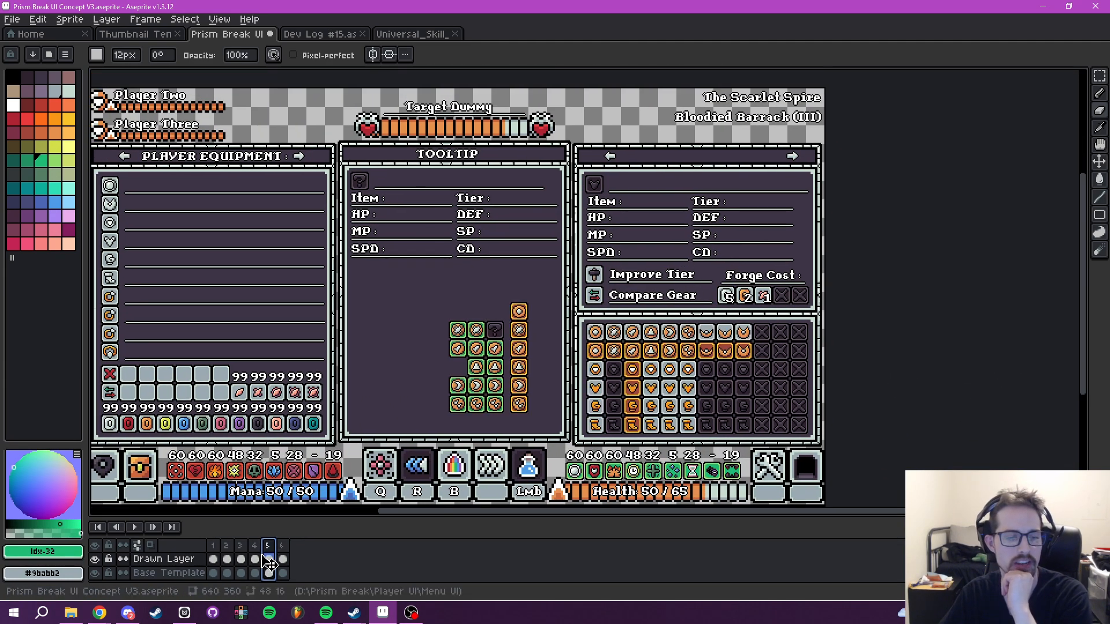
{"action": "left_click_drag", "start_coordinate": [695, 328], "coordinate": [638, 351]}
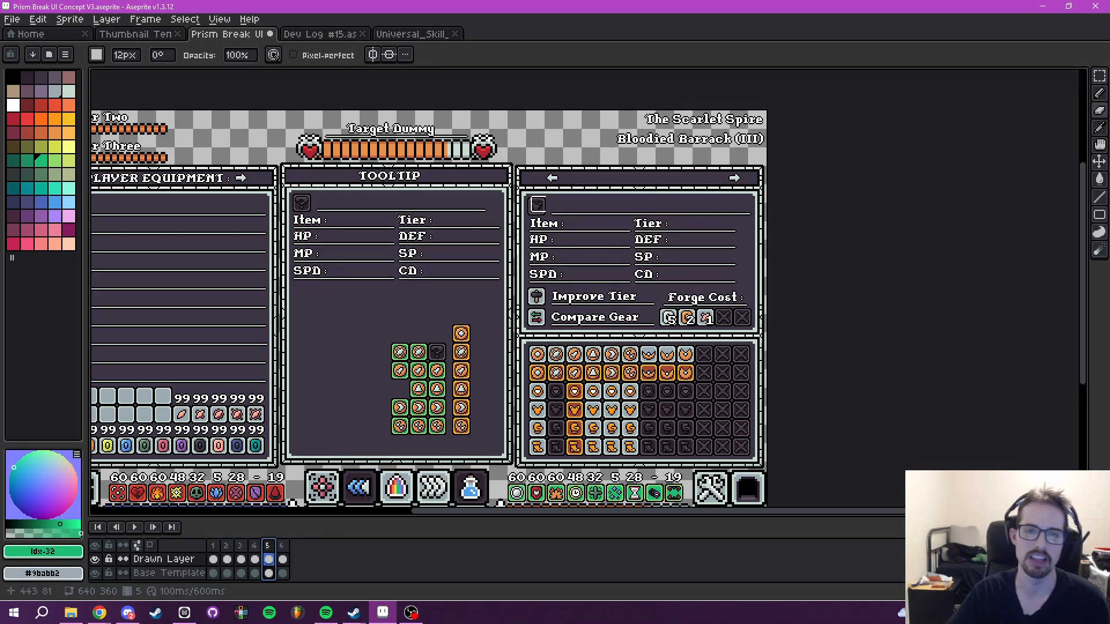
{"action": "scroll", "coordinate": [538, 205], "scroll_direction": "up", "scroll_amount": 2}
{"action": "left_click_drag", "start_coordinate": [935, 204], "coordinate": [814, 211]}
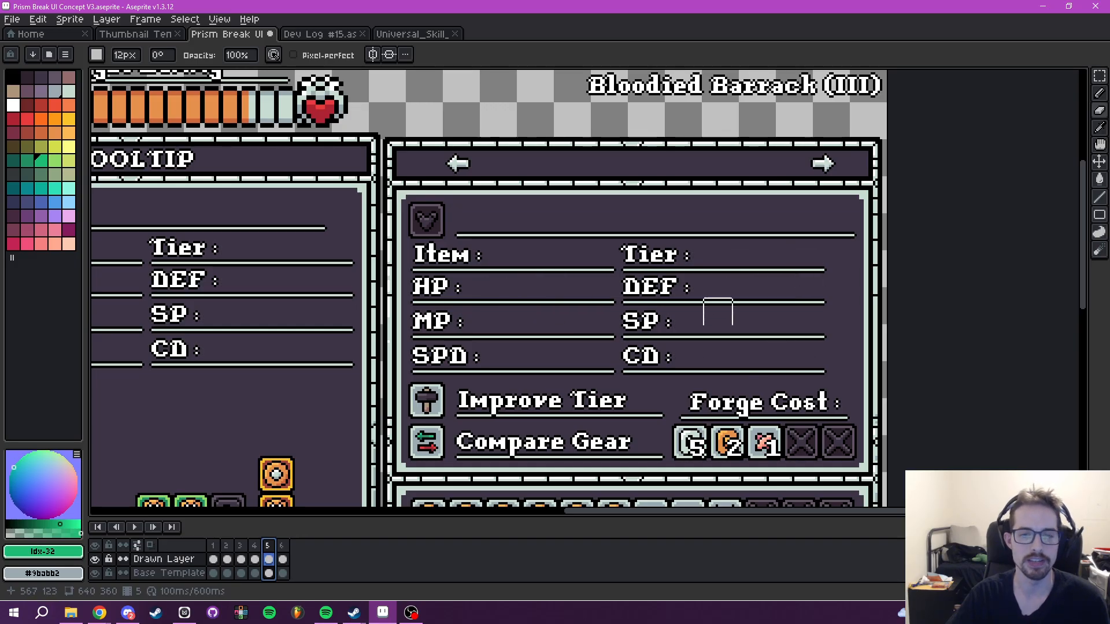
{"action": "mouse_move", "coordinate": [638, 391]}
{"action": "left_mouse_down"}
{"action": "mouse_move", "coordinate": [678, 322]}
{"action": "mouse_move", "coordinate": [676, 289]}
{"action": "left_mouse_up"}
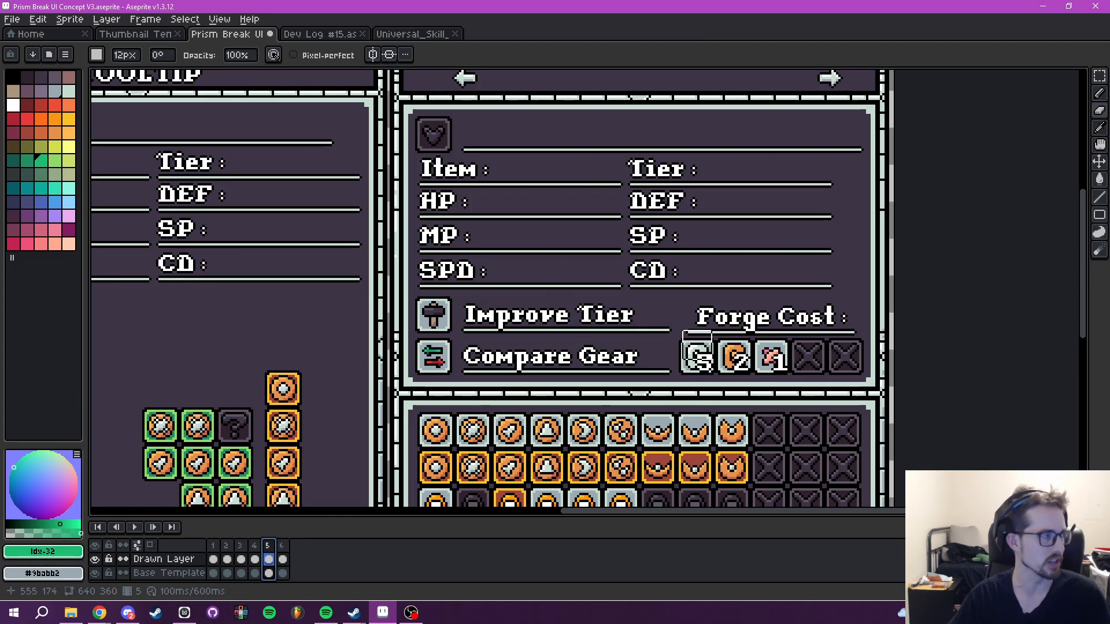
{"action": "scroll", "coordinate": [697, 347], "scroll_direction": "down", "scroll_amount": 3}
{"action": "scroll", "coordinate": [602, 352], "scroll_direction": "up", "scroll_amount": 2}
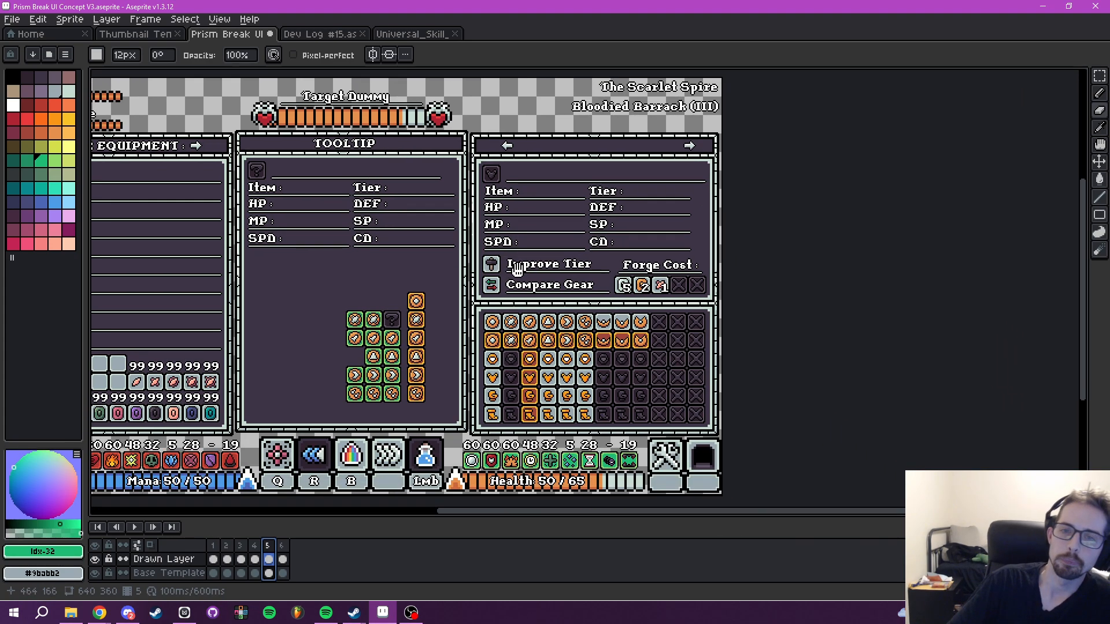
- Compare frame 5's filled gear grid with frame 6's empty slots, checking the Scarlet Spire Loot table in Milanote before returning to Aseprite
{"action": "left_click_drag", "start_coordinate": [607, 324], "coordinate": [516, 266]}
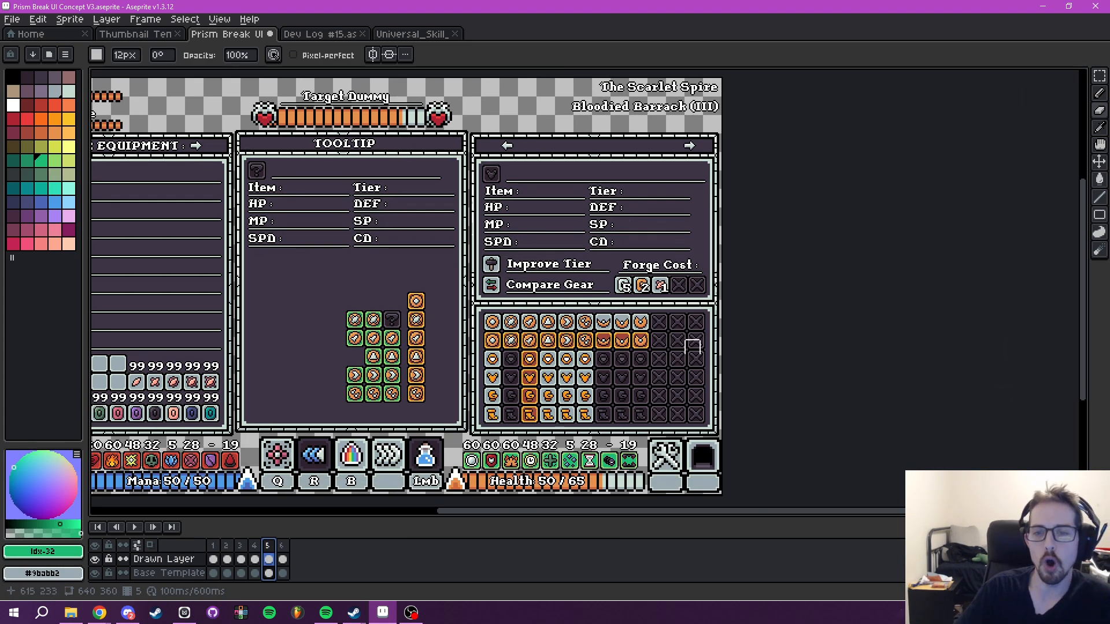
{"action": "left_click_drag", "start_coordinate": [630, 379], "coordinate": [542, 397]}
{"action": "left_click", "coordinate": [282, 545]}
{"action": "scroll", "coordinate": [493, 407], "scroll_direction": "up", "scroll_amount": 2}
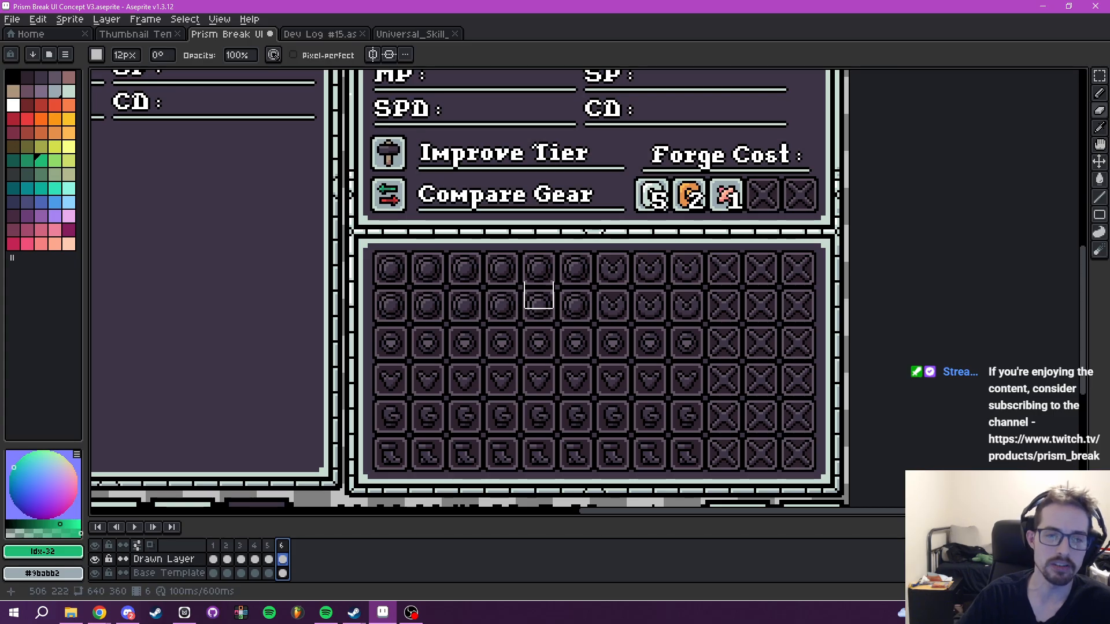
{"action": "left_click", "coordinate": [185, 613]}
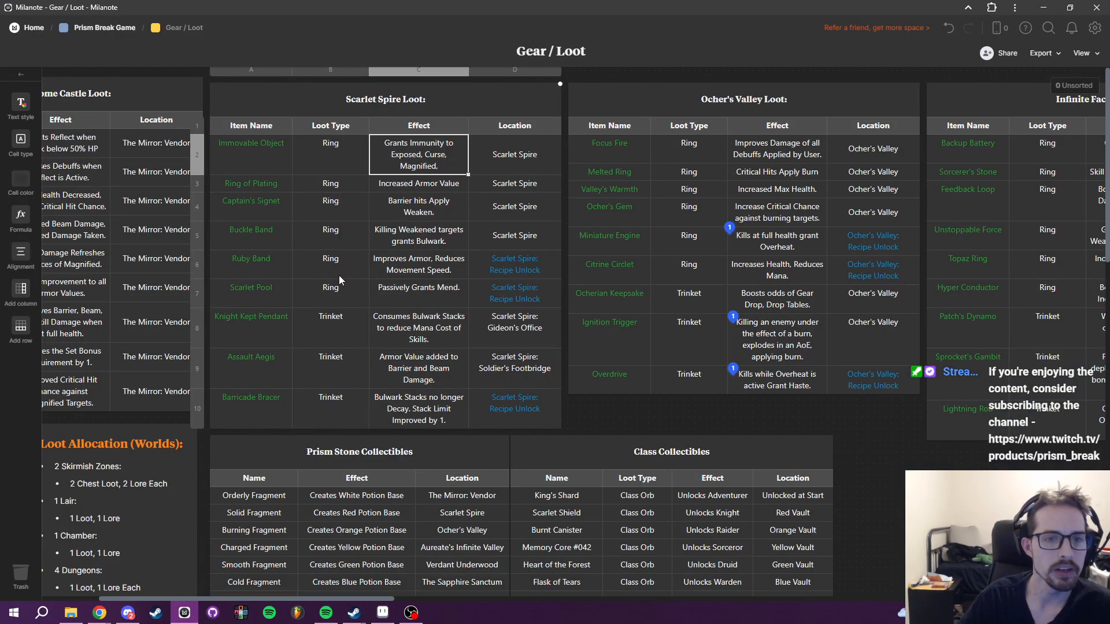
{"action": "left_click", "coordinate": [241, 613]}
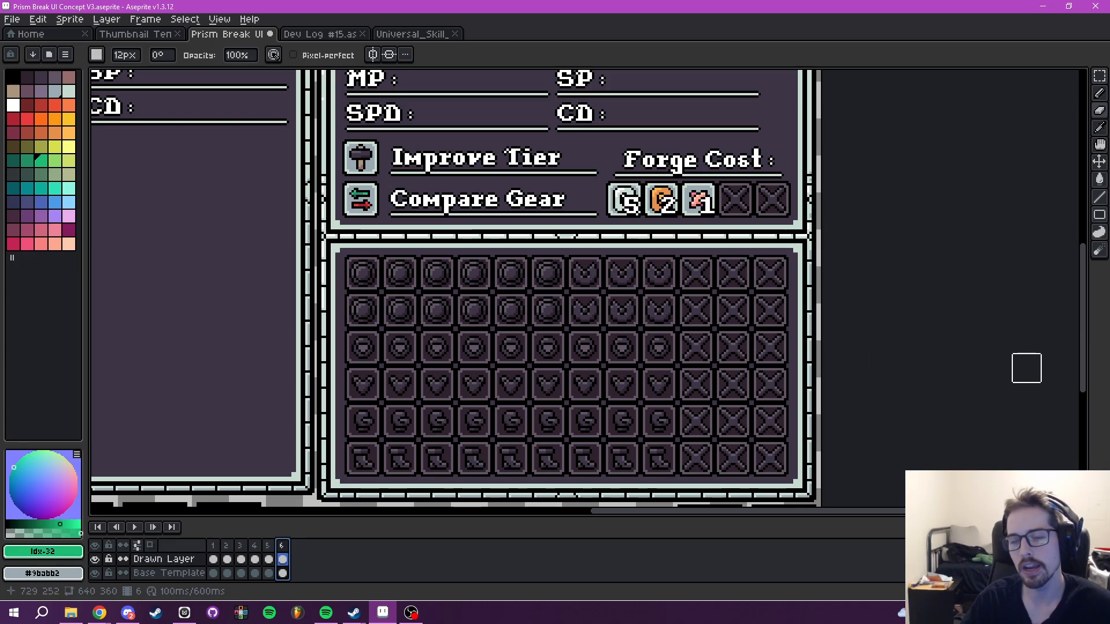
{"action": "left_click_drag", "start_coordinate": [945, 384], "coordinate": [886, 359]}
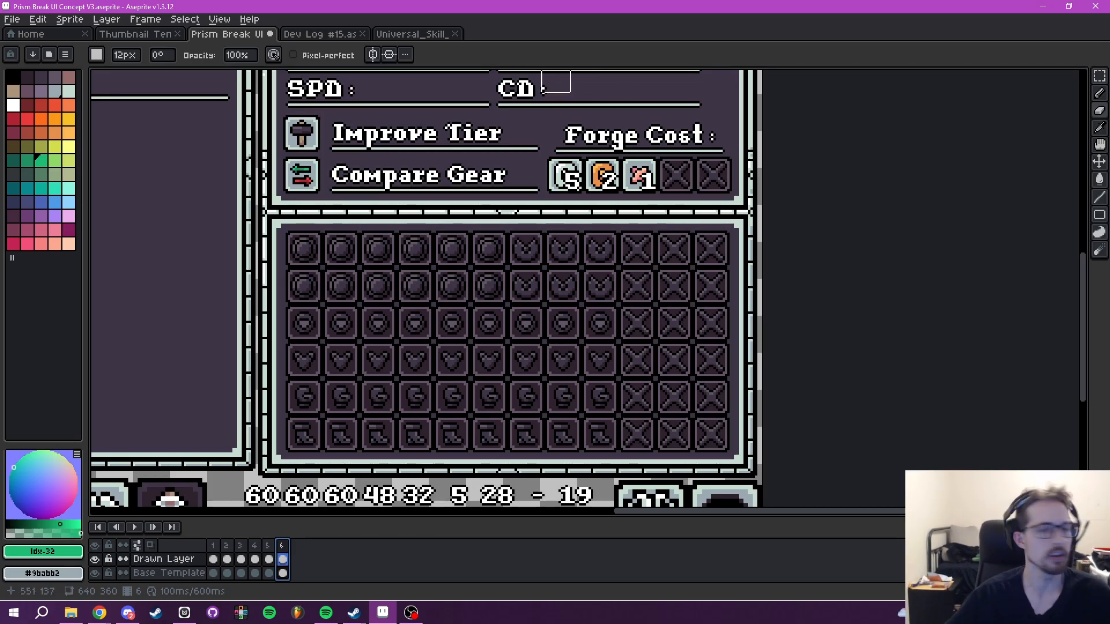
- Open the Locked Ability Icons.aseprite file from the Prism Break project's Player UI folder
{"action": "left_click_drag", "start_coordinate": [339, 384], "coordinate": [728, 385]}
{"action": "left_click", "coordinate": [11, 19]}
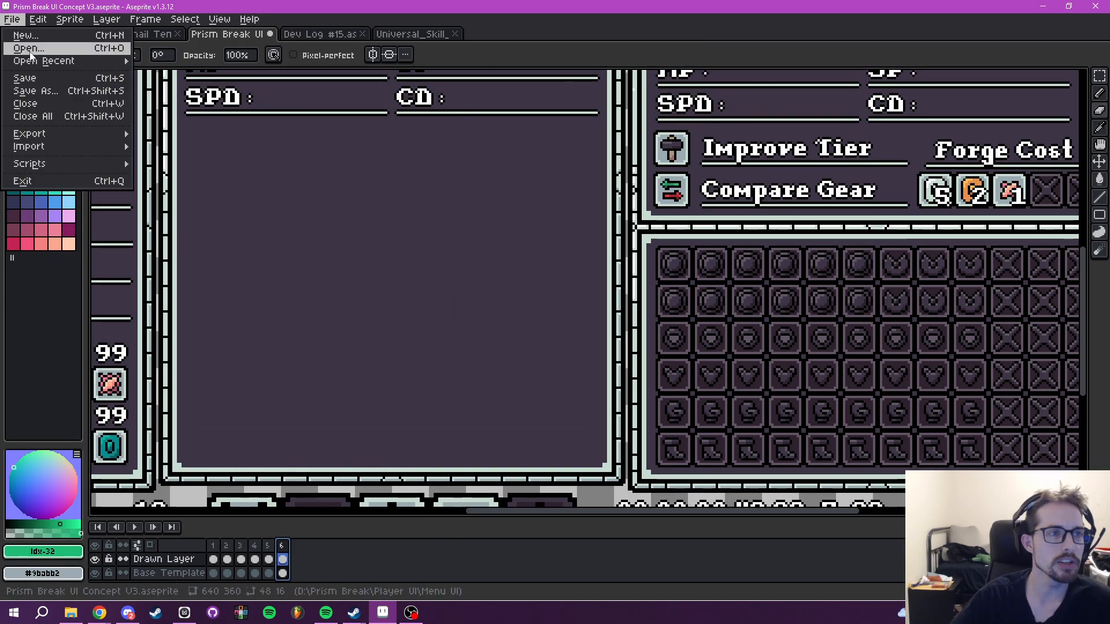
{"action": "left_click", "coordinate": [23, 43]}
{"action": "left_click", "coordinate": [53, 237]}
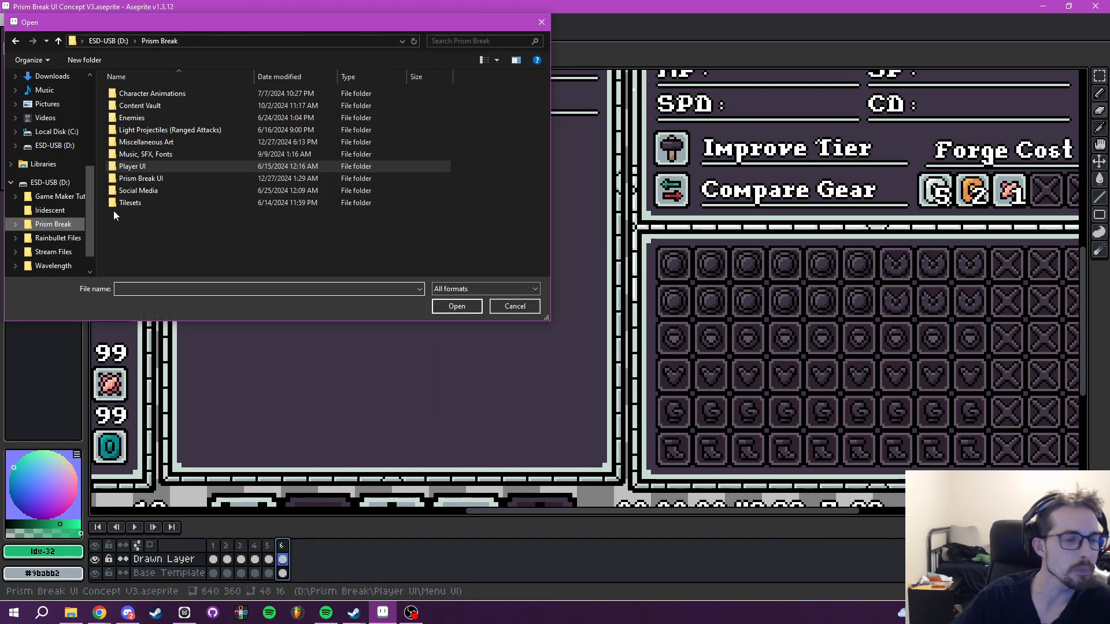
{"action": "double_click", "coordinate": [143, 167]}
{"action": "double_click", "coordinate": [170, 166]}
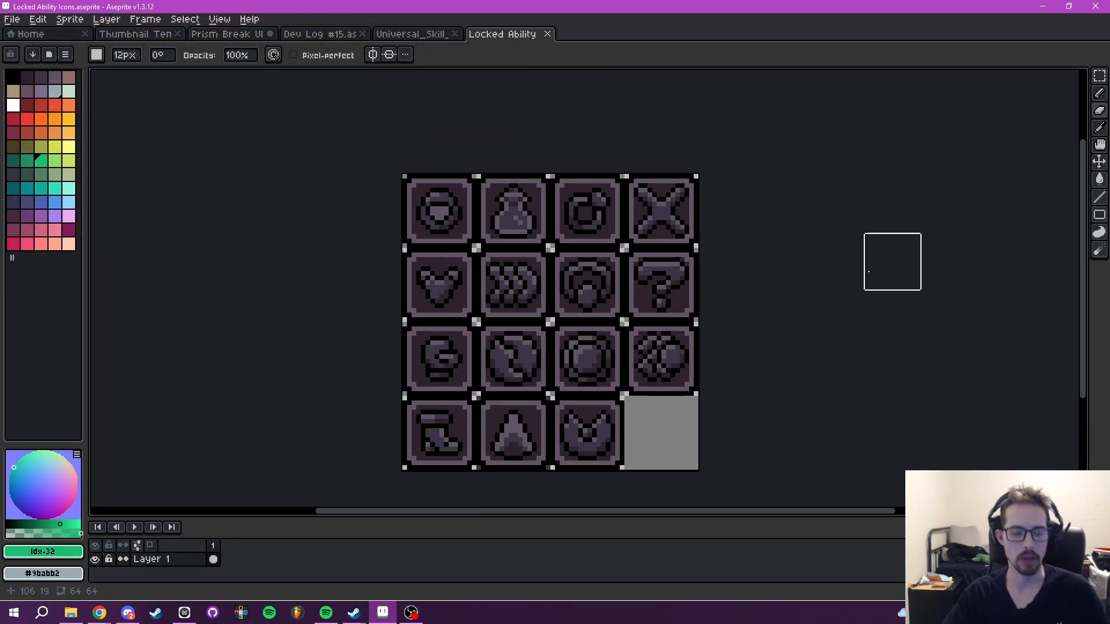
- Inspect the ring and X icons in the sheet's first row, marquee-selecting each 16 x 16 tile in turn
{"action": "key", "text": "m"}
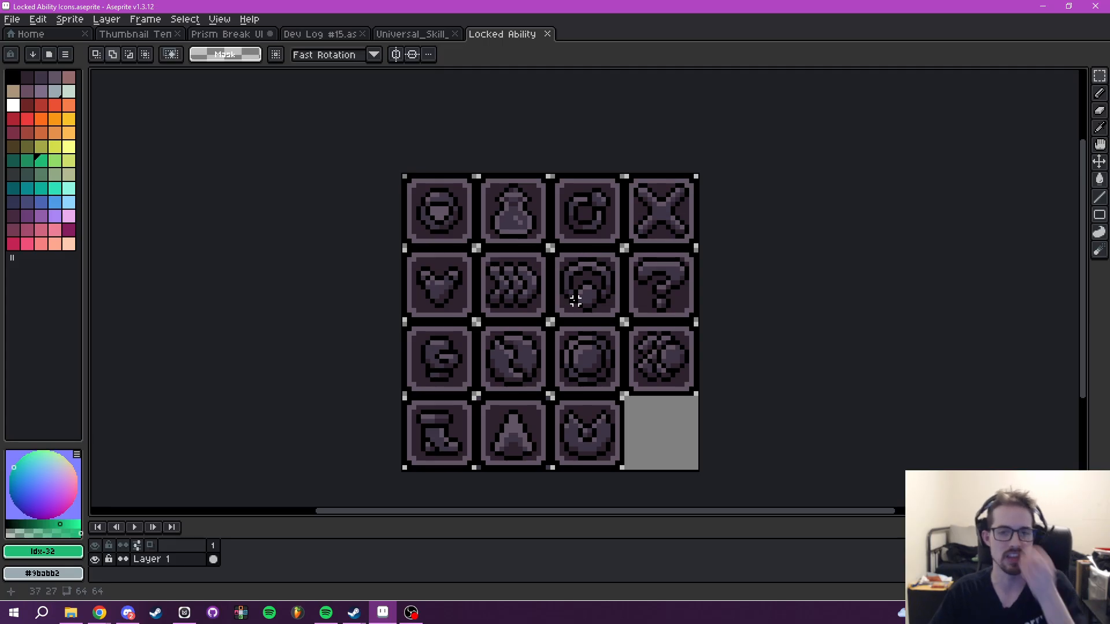
{"action": "left_click_drag", "start_coordinate": [576, 203], "coordinate": [593, 247]}
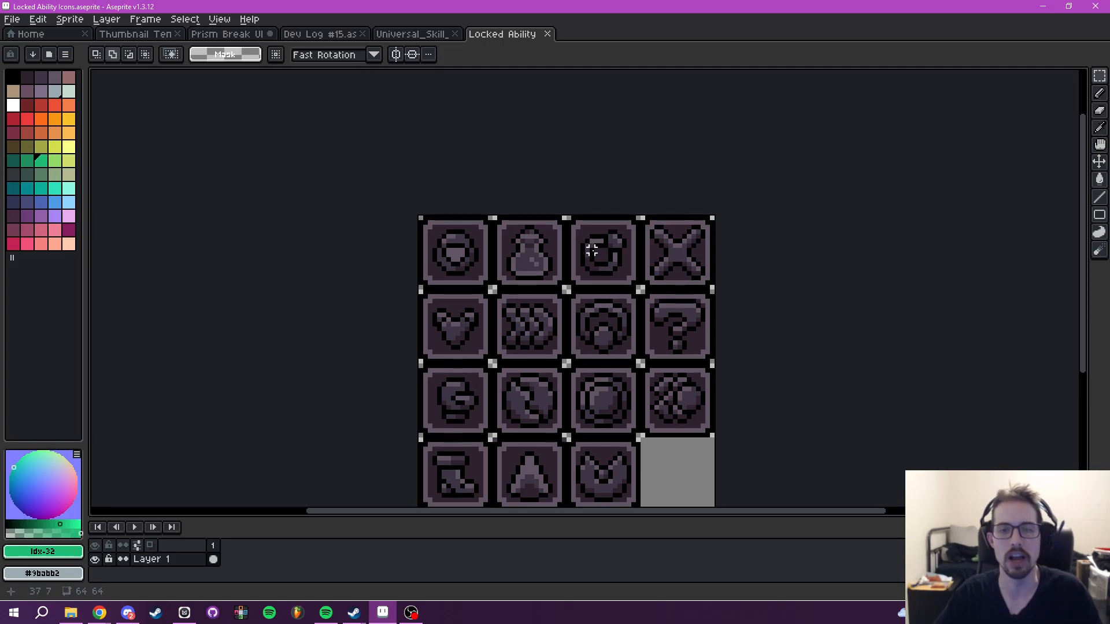
{"action": "scroll", "coordinate": [587, 249], "scroll_direction": "up", "scroll_amount": 1}
{"action": "left_click_drag", "start_coordinate": [562, 209], "coordinate": [656, 301]}
{"action": "left_click_drag", "start_coordinate": [710, 382], "coordinate": [653, 370]}
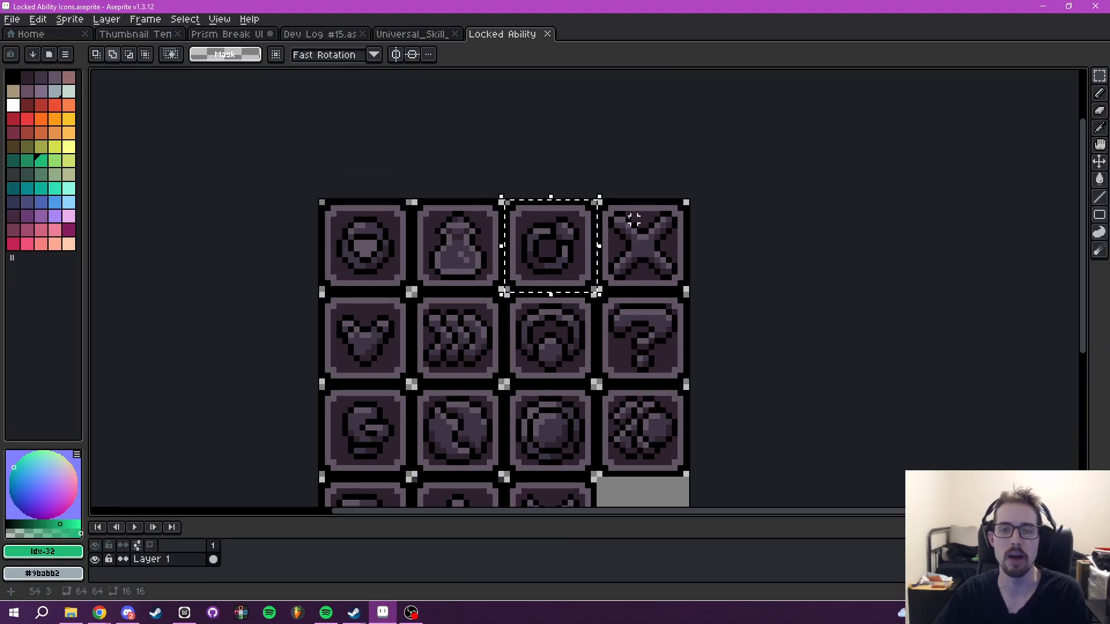
{"action": "left_click_drag", "start_coordinate": [597, 202], "coordinate": [687, 292]}
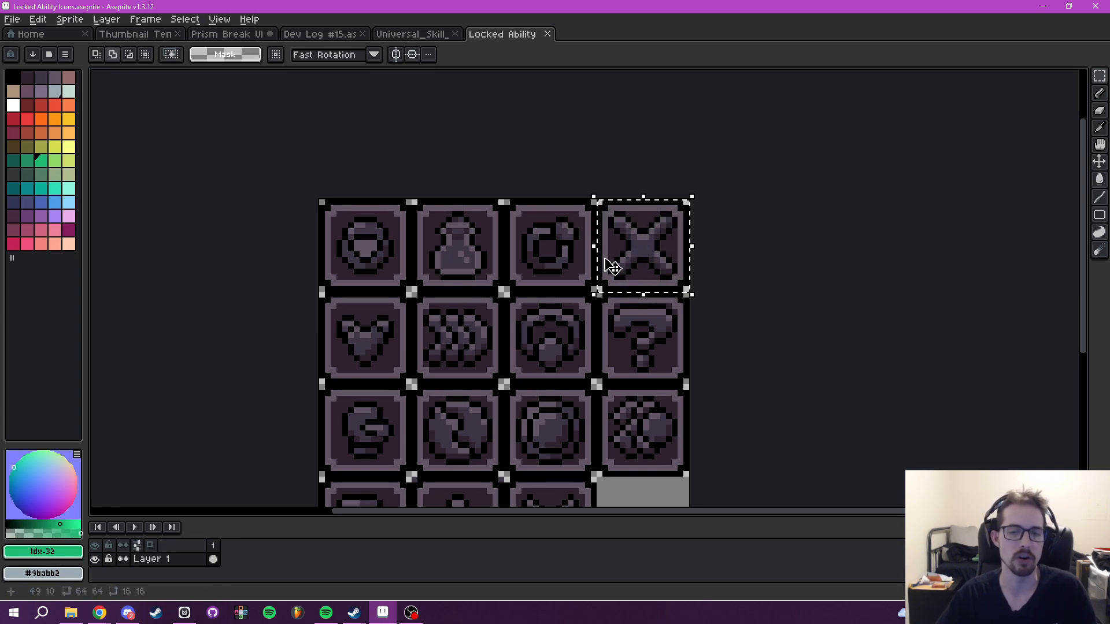
{"action": "left_click", "coordinate": [595, 292]}
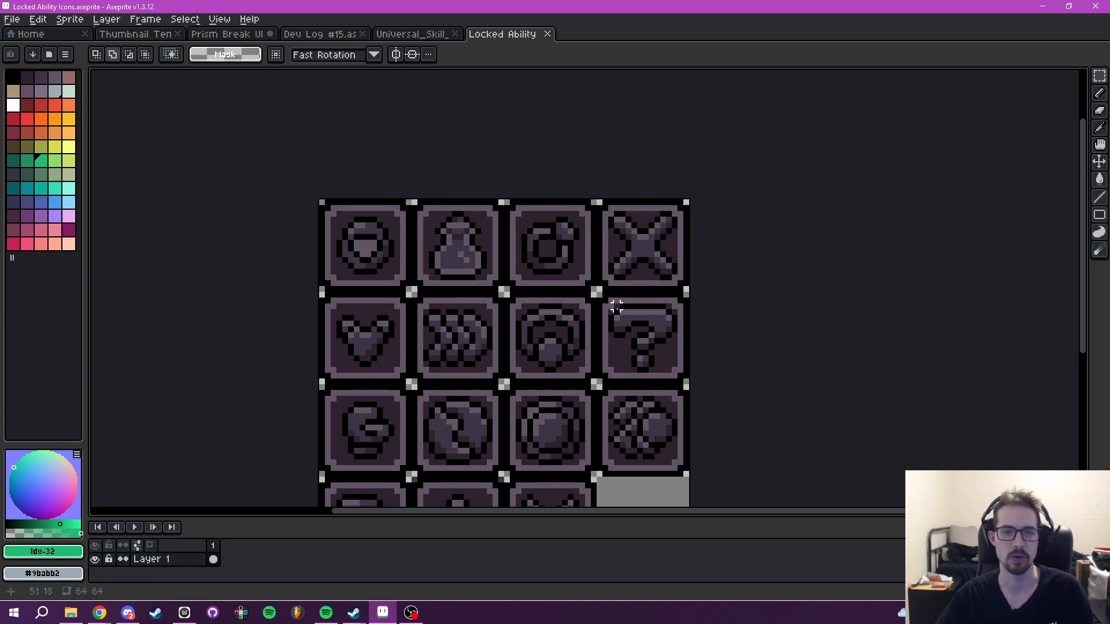
- Inspect the question mark icon by marquee-selecting its 16 x 16 tile, and clear the selection
{"action": "scroll", "coordinate": [586, 283], "scroll_direction": "up", "scroll_amount": 1}
{"action": "left_click_drag", "start_coordinate": [586, 280], "coordinate": [730, 425]}
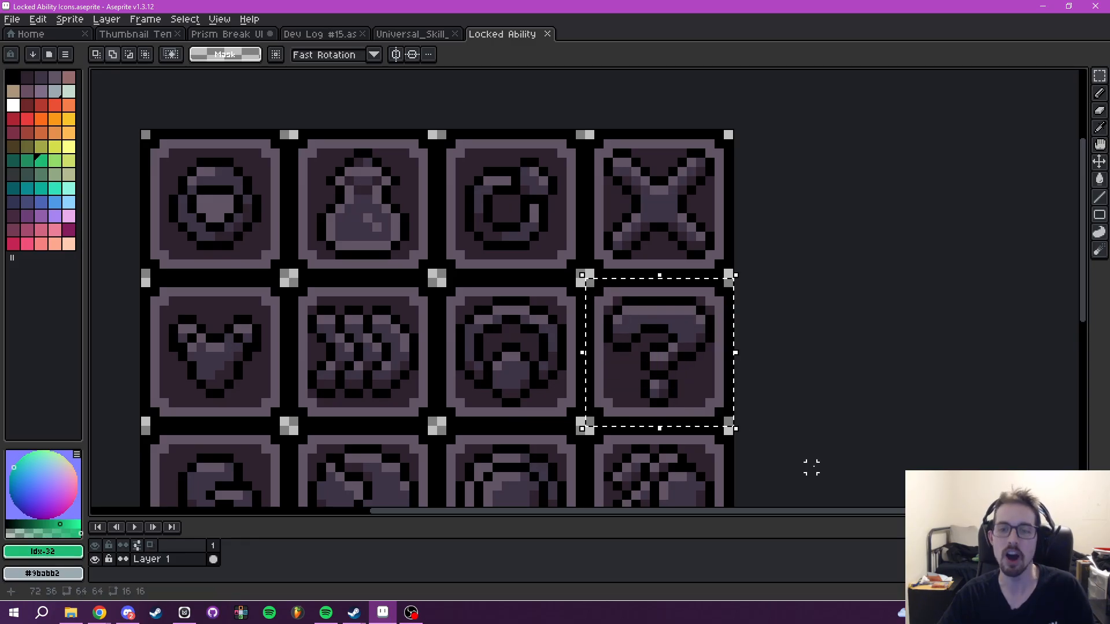
{"action": "scroll", "coordinate": [879, 392], "scroll_direction": "down", "scroll_amount": 1}
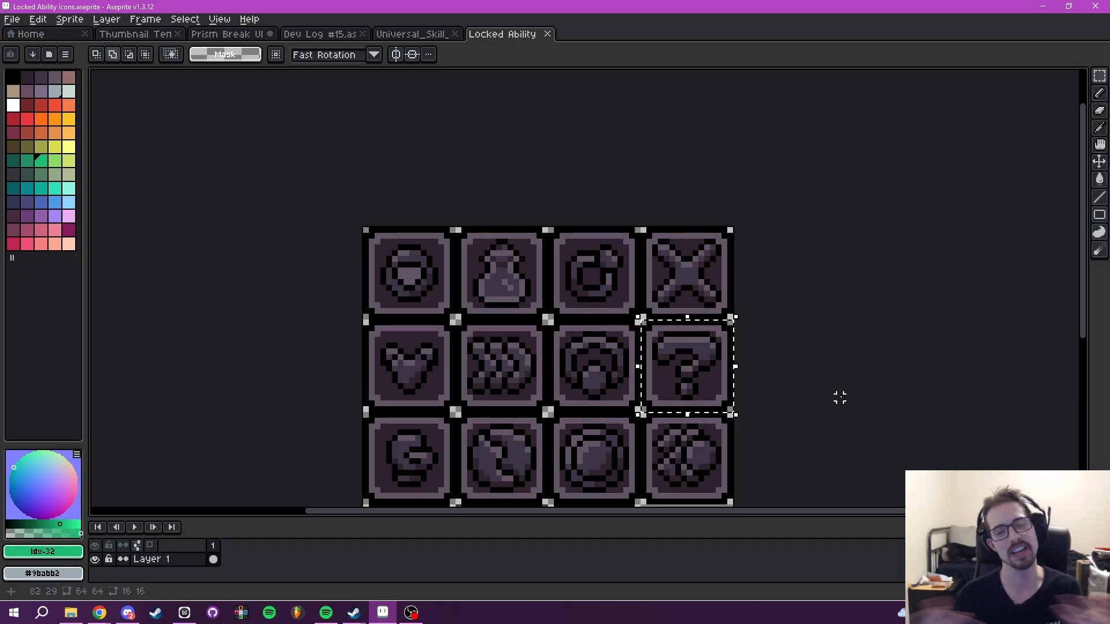
{"action": "left_click_drag", "start_coordinate": [790, 418], "coordinate": [887, 411]}
{"action": "left_click_drag", "start_coordinate": [782, 455], "coordinate": [753, 426]}
{"action": "key", "text": "ctrl+d"}
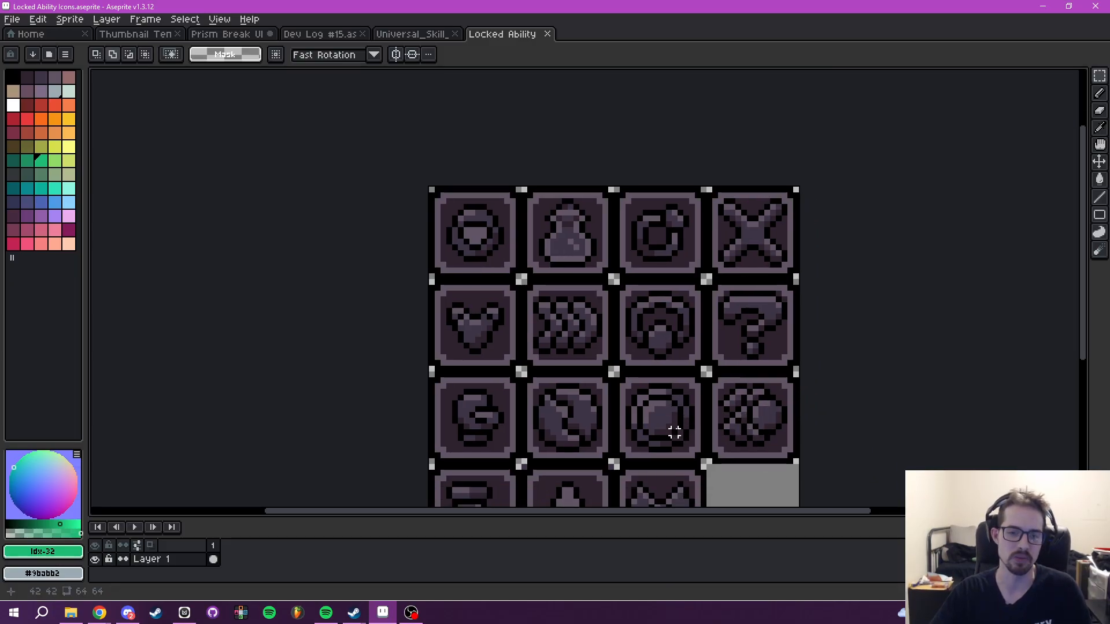
- Examine the icon in the third row, second column with a 16 x 16 selection, and look over the sheet's upper rows
{"action": "left_click_drag", "start_coordinate": [675, 433], "coordinate": [645, 381]}
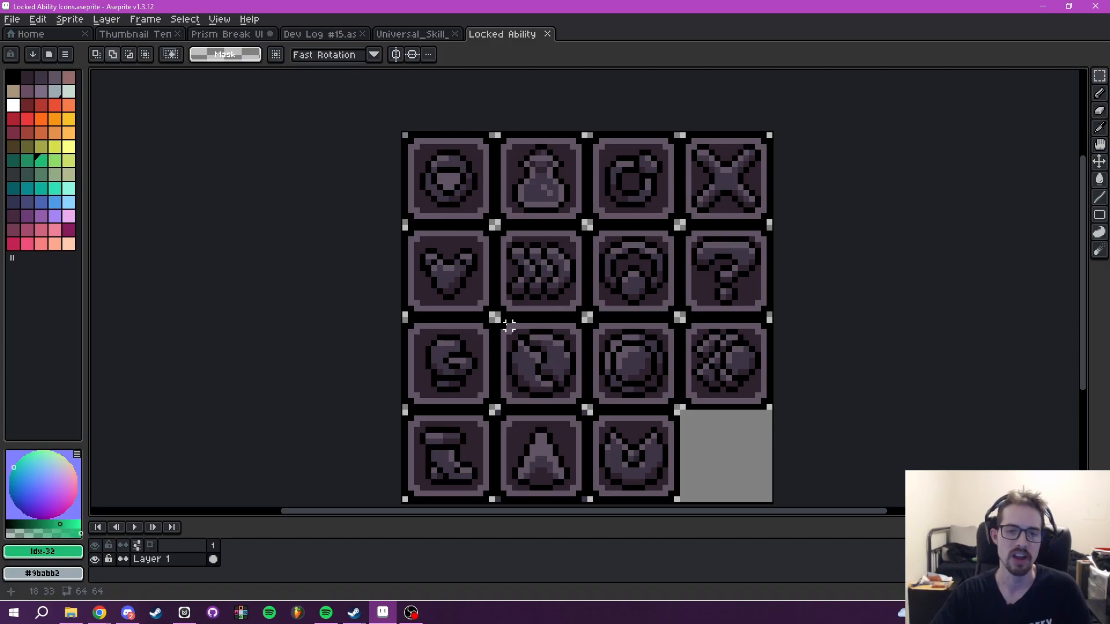
{"action": "left_click_drag", "start_coordinate": [496, 318], "coordinate": [587, 409]}
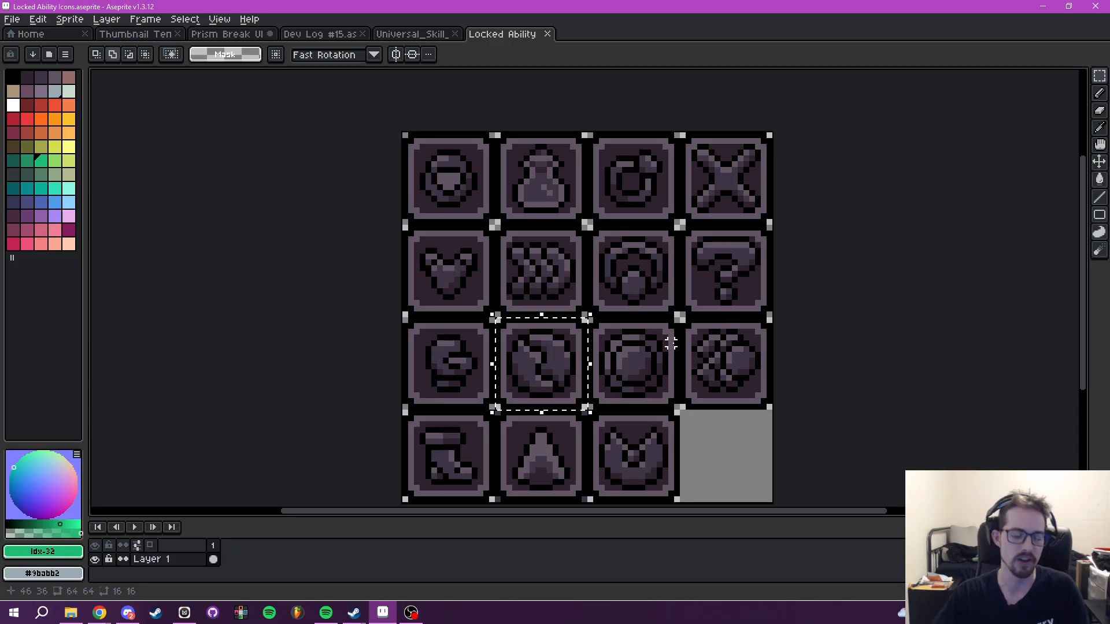
{"action": "scroll", "coordinate": [601, 342], "scroll_direction": "up", "scroll_amount": 2}
{"action": "left_click_drag", "start_coordinate": [619, 384], "coordinate": [595, 403]}
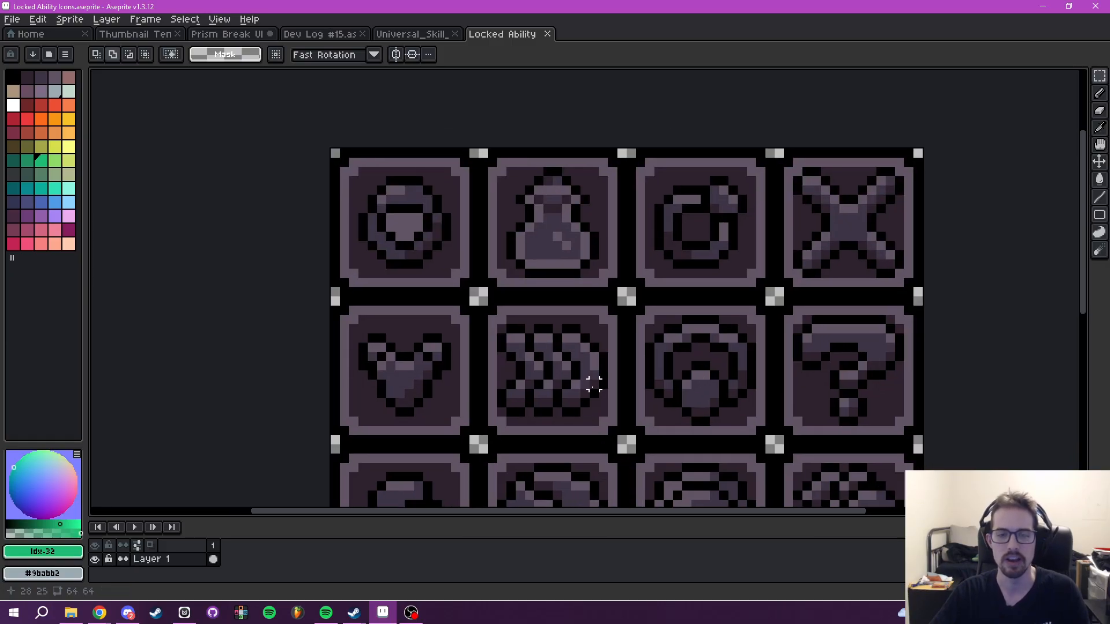
{"action": "scroll", "coordinate": [595, 385], "scroll_direction": "down", "scroll_amount": 2}
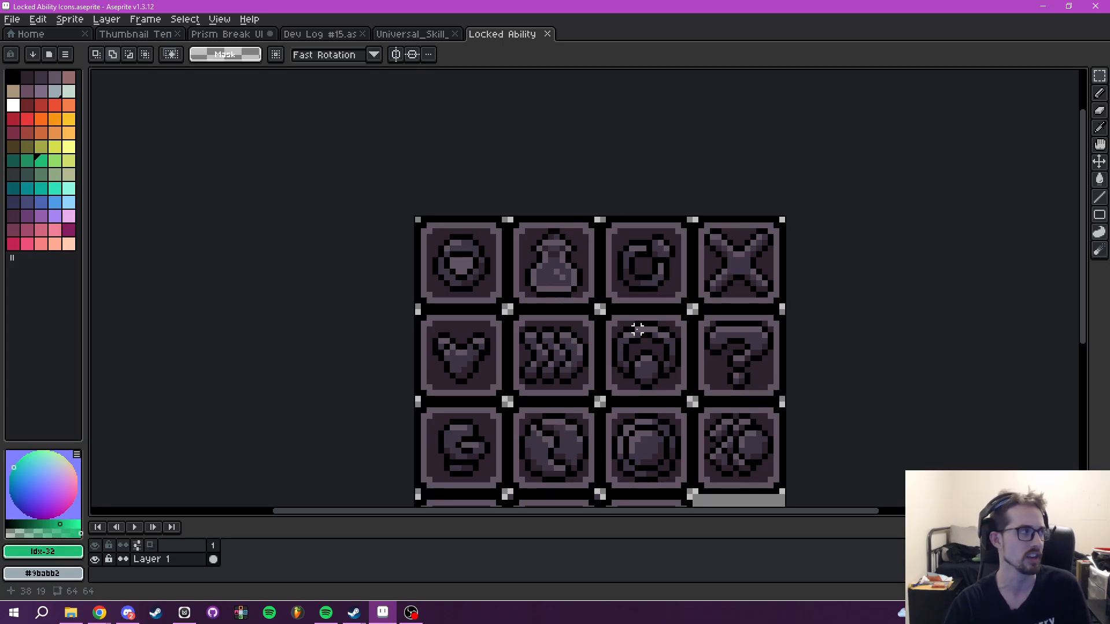
{"action": "scroll", "coordinate": [612, 231], "scroll_direction": "up", "scroll_amount": 2}
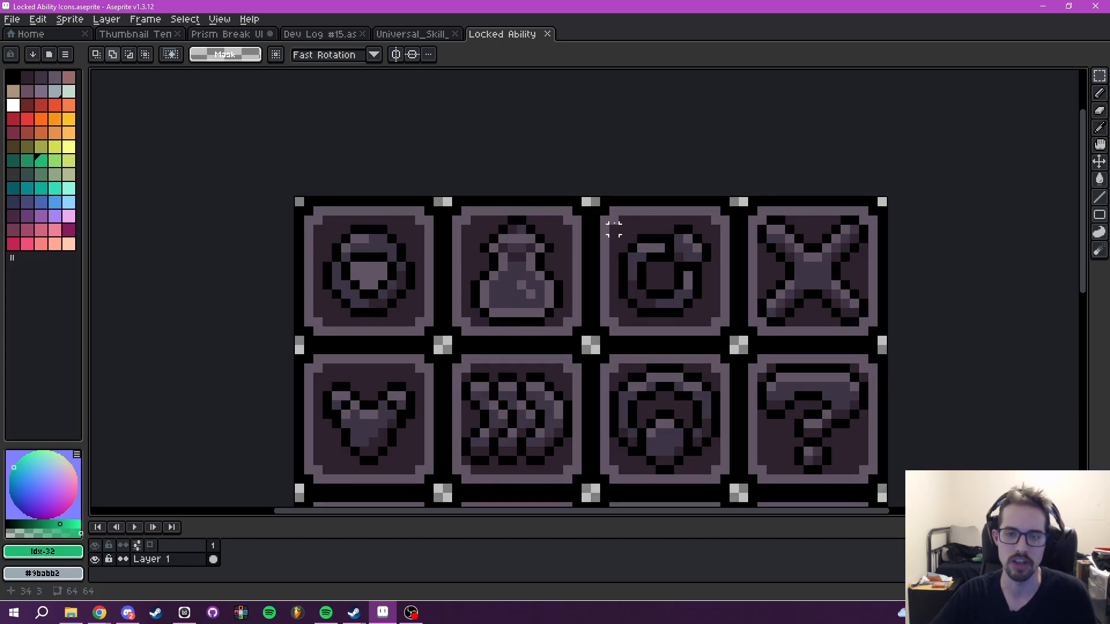
- Copy the 16 x 32 block of ring and amulet icons into frame 6 of the Prism Break UI, placing it in the empty tooltip panel
{"action": "left_click_drag", "start_coordinate": [595, 198], "coordinate": [734, 341]}
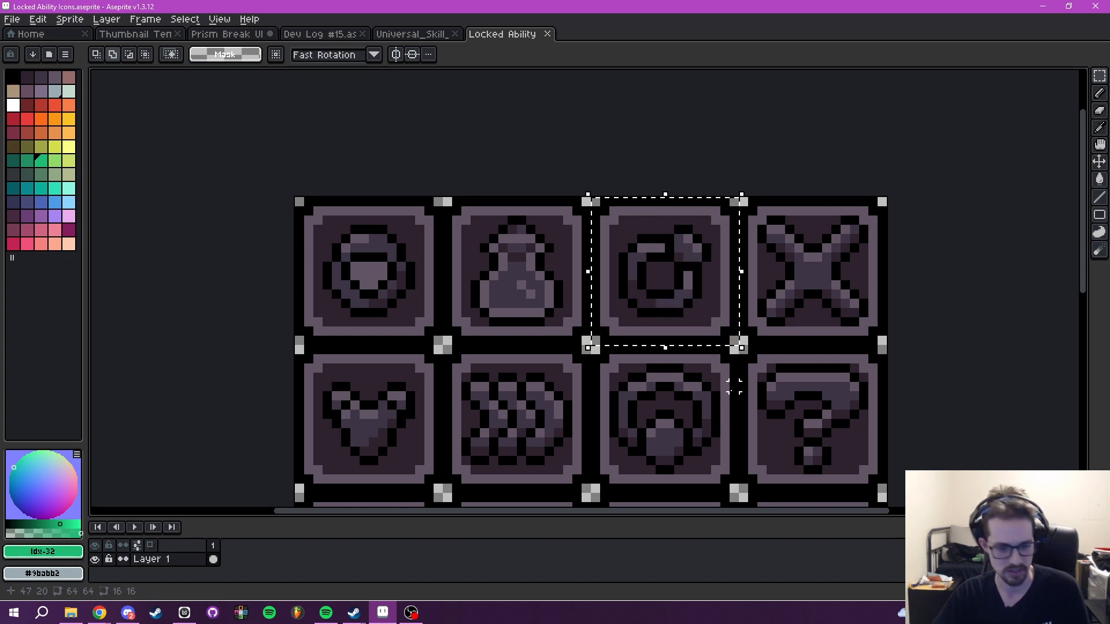
{"action": "left_click", "coordinate": [601, 216]}
{"action": "left_click_drag", "start_coordinate": [601, 216], "coordinate": [740, 492]}
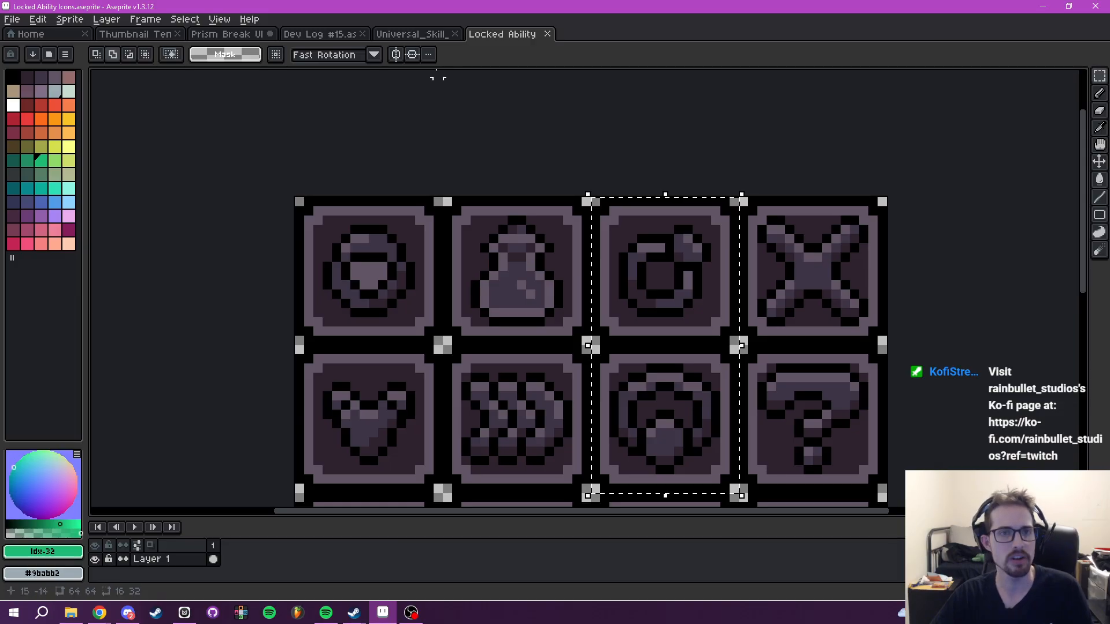
{"action": "left_click", "coordinate": [411, 34]}
{"action": "left_click", "coordinate": [242, 34]}
{"action": "left_click_drag", "start_coordinate": [896, 388], "coordinate": [723, 358]}
{"action": "left_click_drag", "start_coordinate": [678, 317], "coordinate": [770, 338]}
{"action": "key", "text": "ctrl+v"}
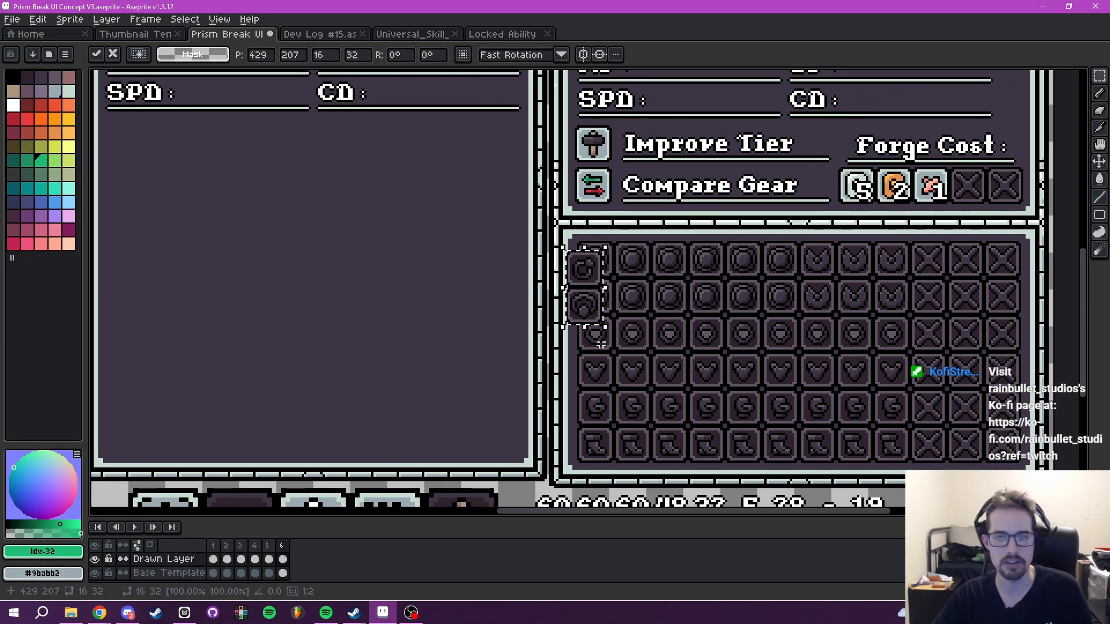
{"action": "left_click_drag", "start_coordinate": [589, 312], "coordinate": [439, 347]}
{"action": "key", "text": "Return"}
- Move the pasted amulet icon onto the last slot of the gear grid's first row and deselect it
{"action": "scroll", "coordinate": [439, 347], "scroll_direction": "up", "scroll_amount": 2}
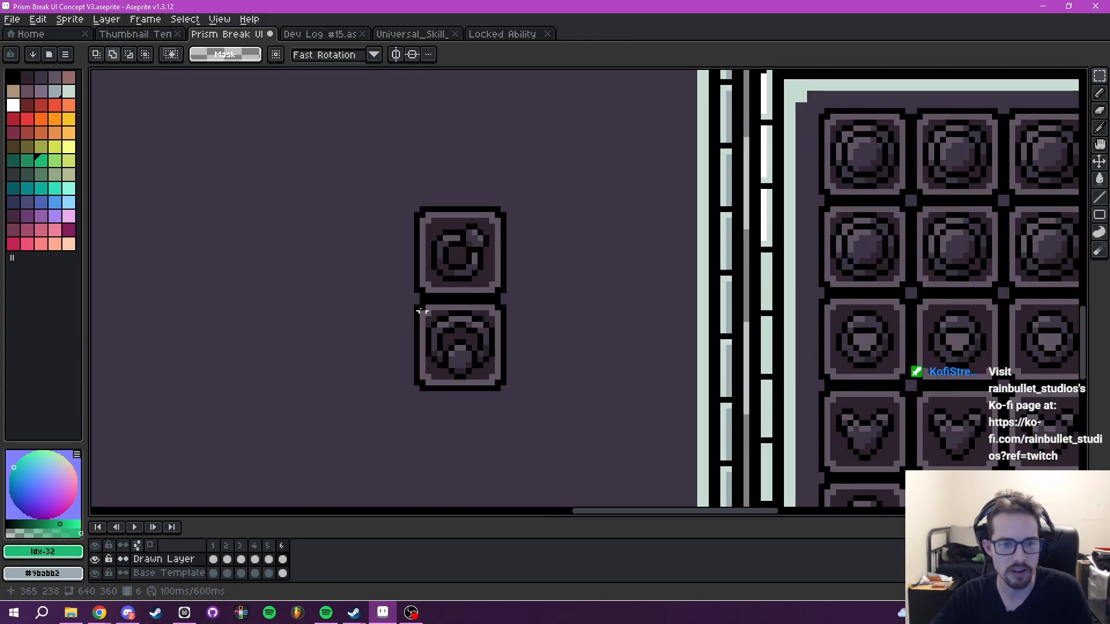
{"action": "left_click_drag", "start_coordinate": [414, 299], "coordinate": [783, 236]}
{"action": "scroll", "coordinate": [556, 353], "scroll_direction": "down", "scroll_amount": 2}
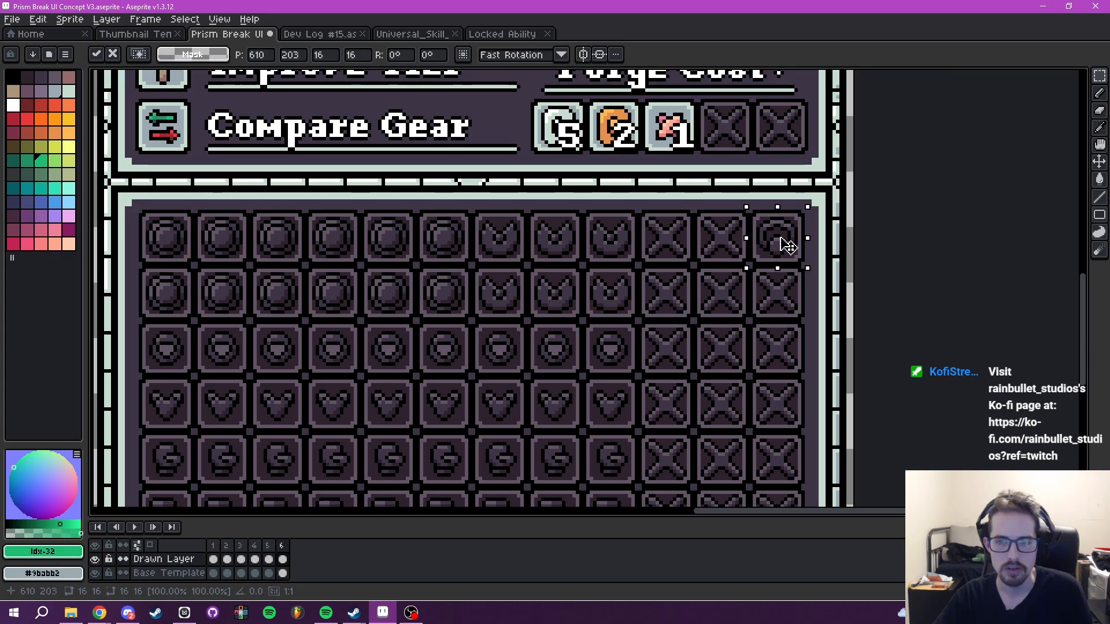
{"action": "key", "text": "ctrl+d"}
- Move the remaining ring icon from the tooltip panel onto the first slot of the gear grid's first row and deselect it
{"action": "left_click_drag", "start_coordinate": [429, 390], "coordinate": [628, 377]}
{"action": "left_click_drag", "start_coordinate": [145, 353], "coordinate": [325, 357]}
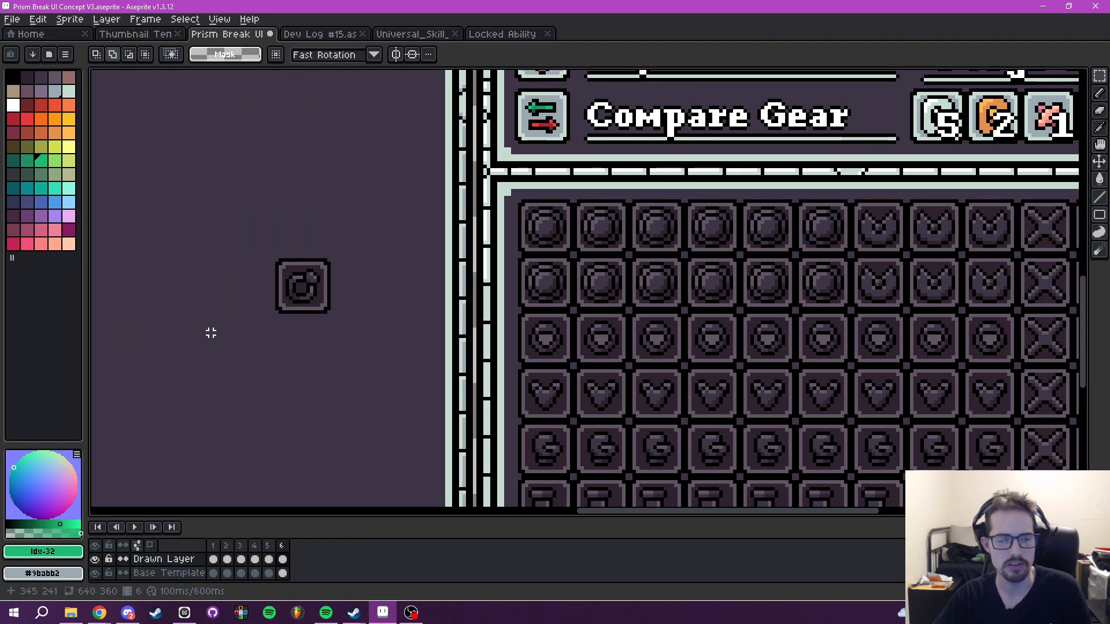
{"action": "left_click_drag", "start_coordinate": [210, 325], "coordinate": [345, 311]}
{"action": "mouse_move", "coordinate": [411, 245]}
{"action": "left_mouse_down"}
{"action": "mouse_move", "coordinate": [463, 298]}
{"action": "mouse_move", "coordinate": [812, 293]}
{"action": "mouse_move", "coordinate": [687, 225]}
{"action": "left_mouse_up"}
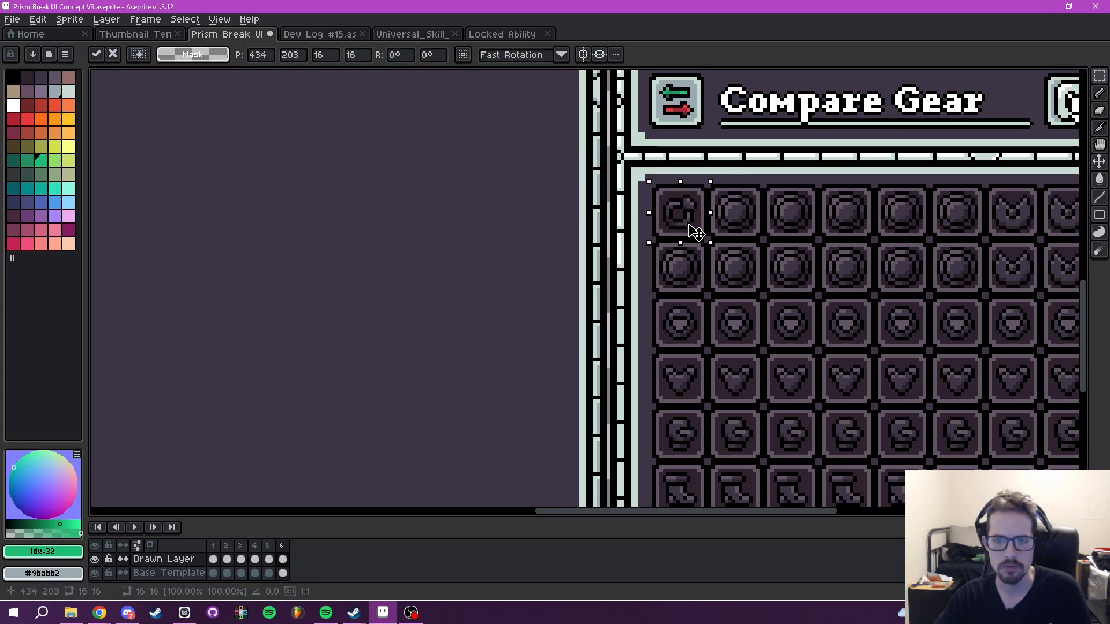
{"action": "key", "text": "ctrl+d"}
- Duplicate the ring icon from the gear grid's first slot onto the slot below it and the second slot of the first row
{"action": "left_click_drag", "start_coordinate": [770, 265], "coordinate": [692, 350]}
{"action": "scroll", "coordinate": [692, 349], "scroll_direction": "up", "scroll_amount": 1}
{"action": "scroll", "coordinate": [564, 286], "scroll_direction": "down", "scroll_amount": 3}
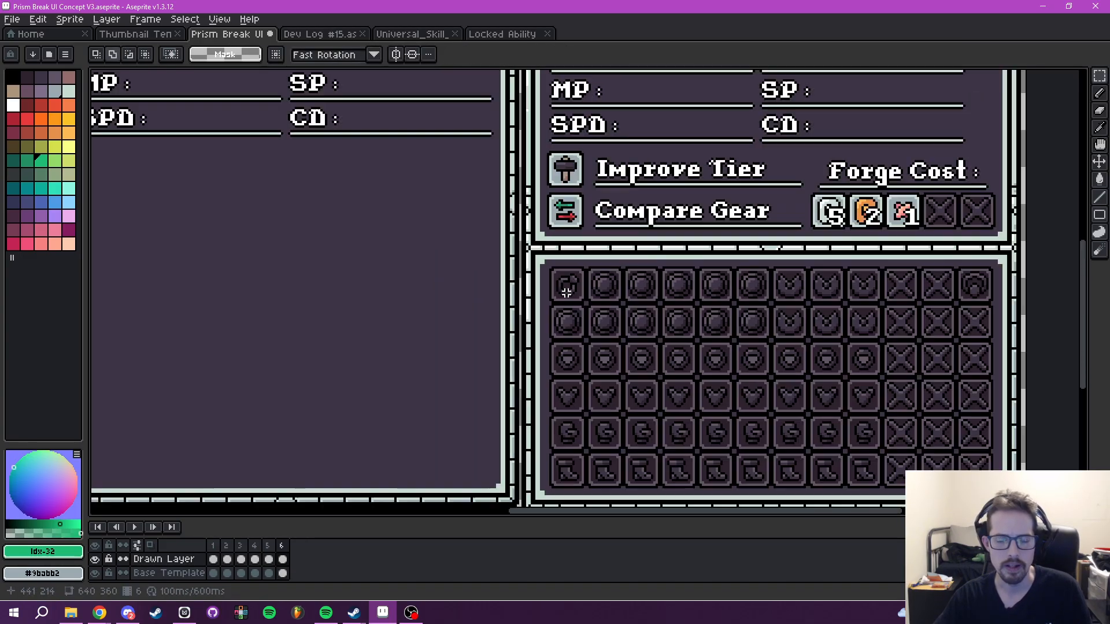
{"action": "left_click_drag", "start_coordinate": [567, 293], "coordinate": [572, 260]}
{"action": "left_click_drag", "start_coordinate": [615, 331], "coordinate": [614, 349]}
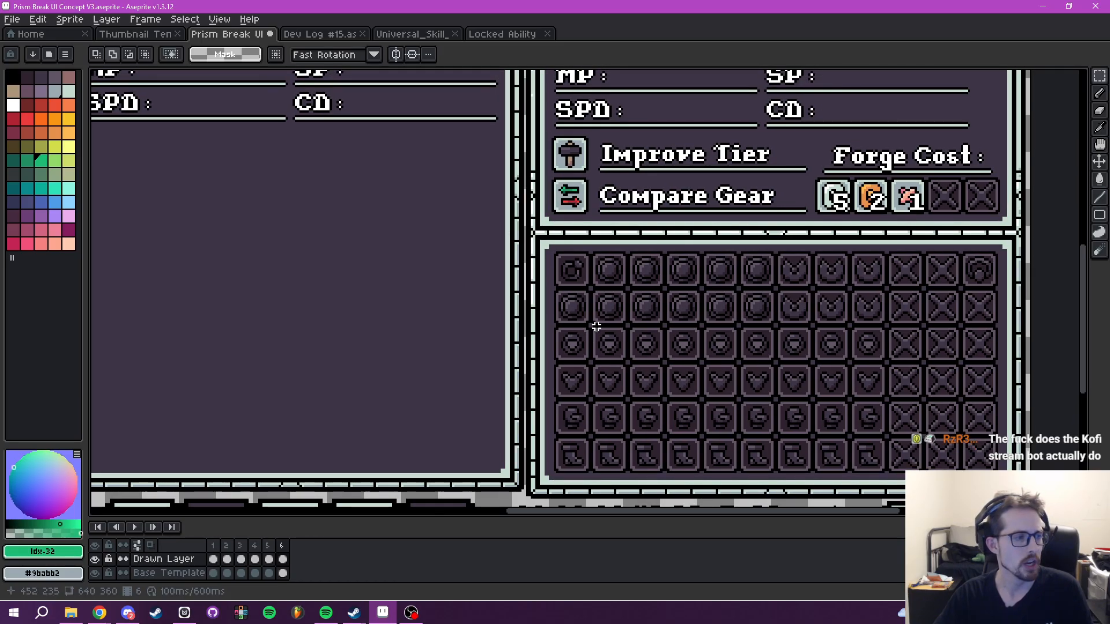
{"action": "scroll", "coordinate": [604, 326], "scroll_direction": "up", "scroll_amount": 2}
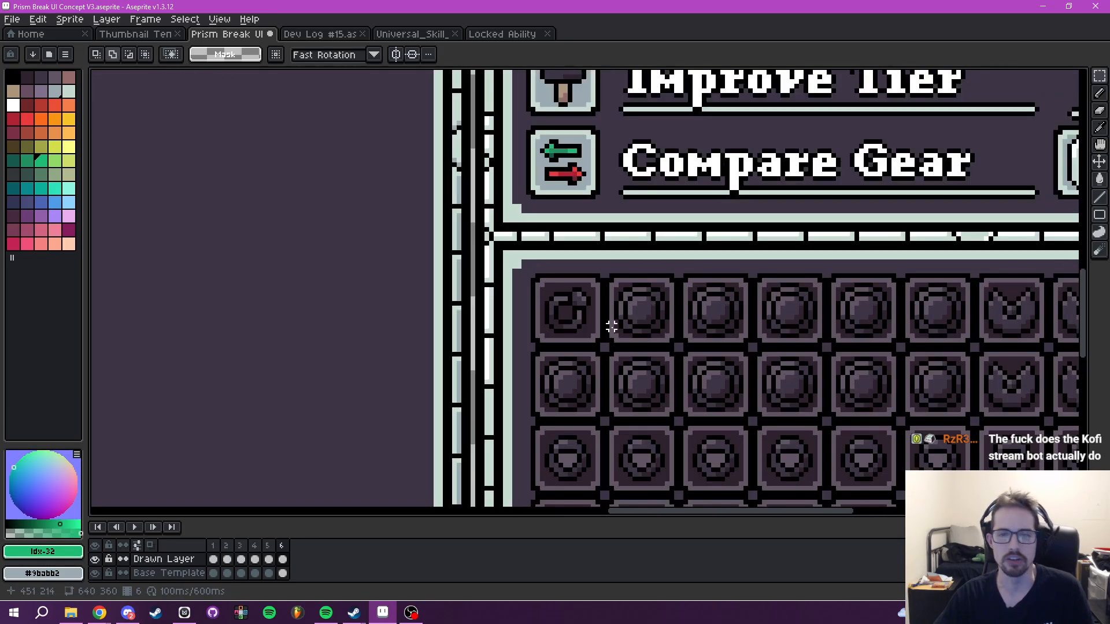
{"action": "scroll", "coordinate": [612, 326], "scroll_direction": "up", "scroll_amount": 2}
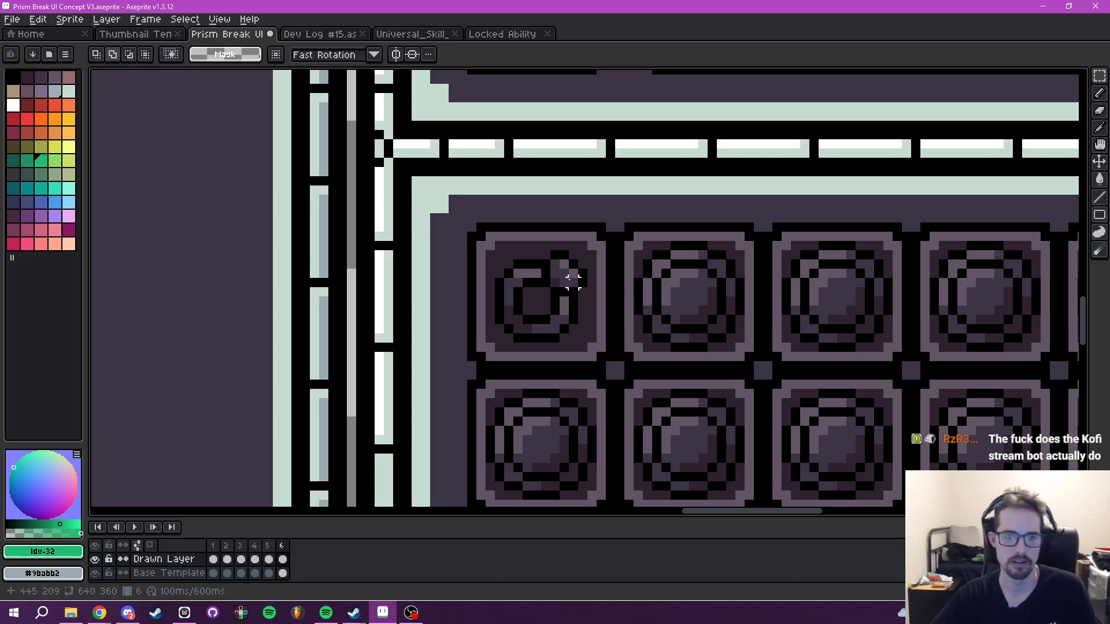
{"action": "left_click_drag", "start_coordinate": [573, 280], "coordinate": [599, 348]}
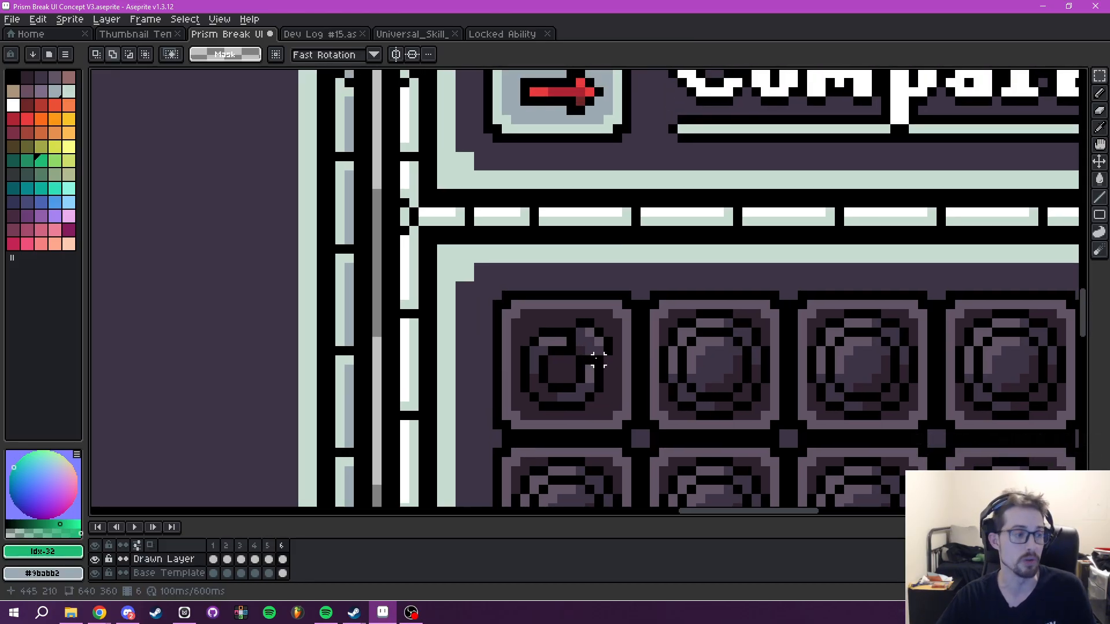
{"action": "scroll", "coordinate": [580, 360], "scroll_direction": "up", "scroll_amount": 1}
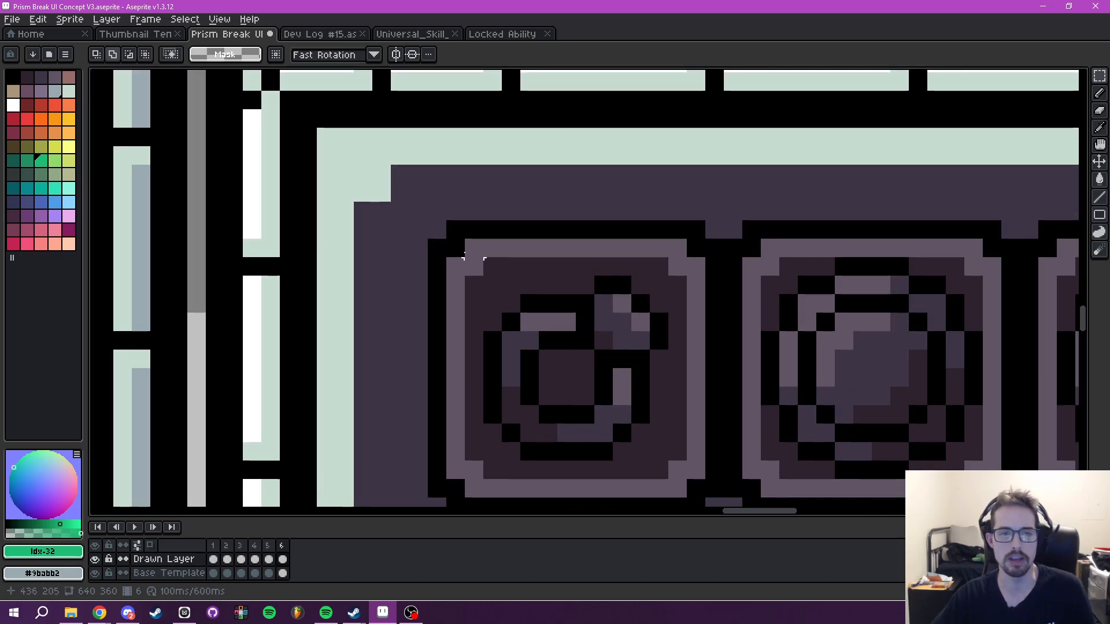
{"action": "left_click_drag", "start_coordinate": [437, 229], "coordinate": [731, 389]}
{"action": "scroll", "coordinate": [751, 472], "scroll_direction": "down", "scroll_amount": 4}
{"action": "left_click_drag", "start_coordinate": [656, 328], "coordinate": [623, 440], "text": "ctrl"}
{"action": "left_click_drag", "start_coordinate": [634, 443], "coordinate": [664, 369]}
{"action": "key", "text": "ctrl+d"}
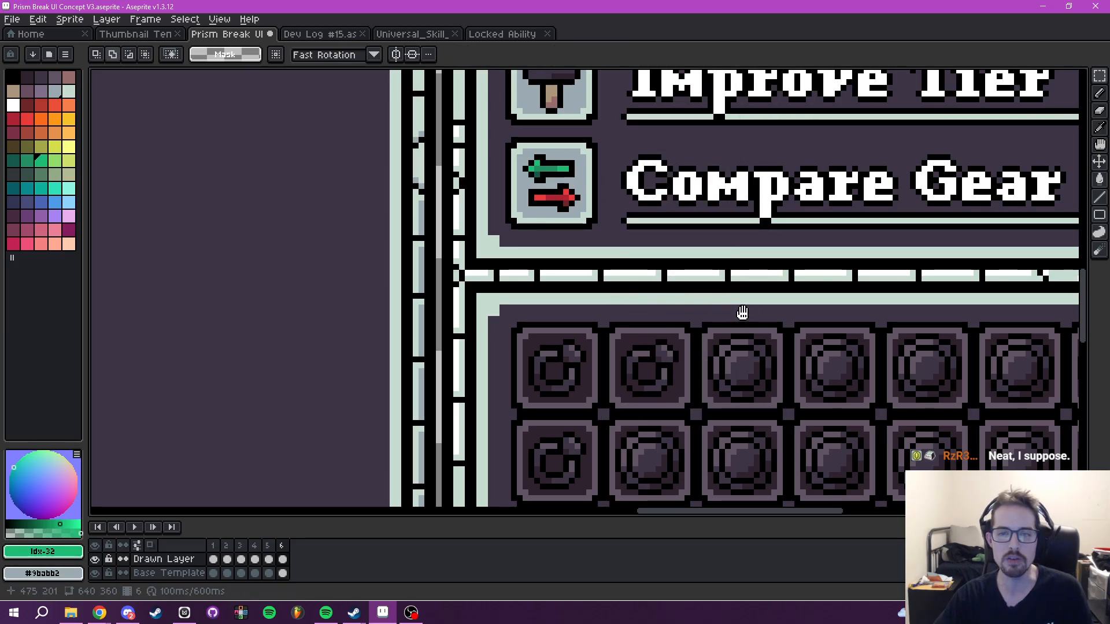
- Duplicate the ring icon onto the third slot of the gear grid's first row
{"action": "left_click_drag", "start_coordinate": [749, 314], "coordinate": [666, 279]}
{"action": "key", "text": "ctrl+v"}
{"action": "left_click_drag", "start_coordinate": [480, 338], "coordinate": [663, 337]}
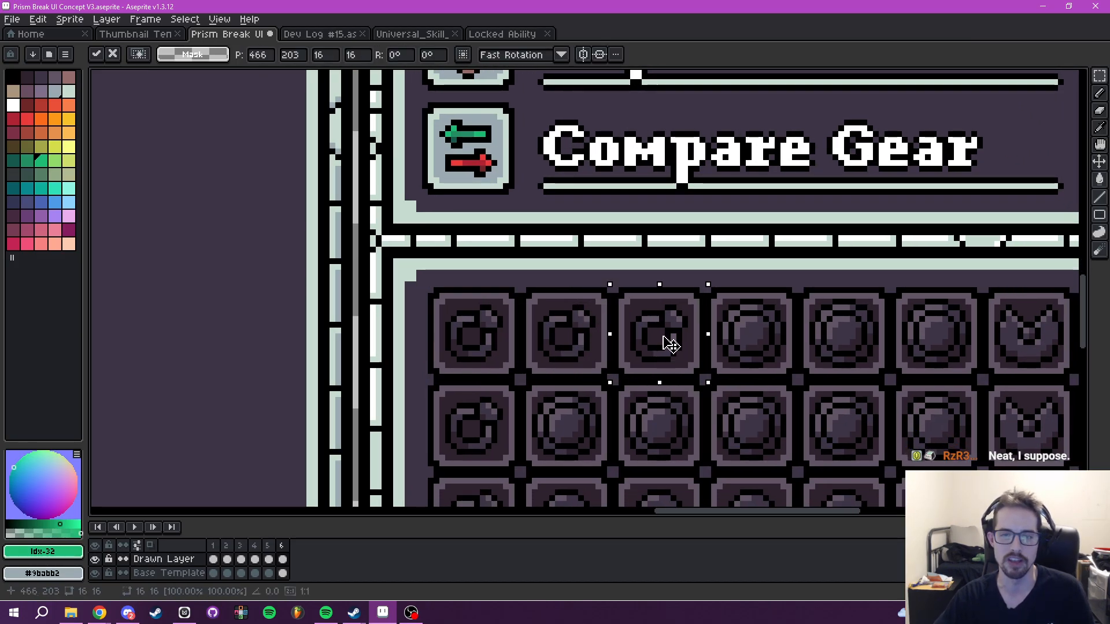
- Duplicate the ring icon onto the third and second slots of the gear grid's second row and deselect it
{"action": "key", "text": "ctrl+v"}
{"action": "left_click_drag", "start_coordinate": [462, 339], "coordinate": [659, 426]}
{"action": "key", "text": "ctrl+v"}
{"action": "left_click_drag", "start_coordinate": [491, 330], "coordinate": [582, 427]}
{"action": "key", "text": "ctrl+d"}
{"action": "left_click_drag", "start_coordinate": [673, 422], "coordinate": [666, 303]}
{"action": "scroll", "coordinate": [666, 302], "scroll_direction": "down", "scroll_amount": 3}
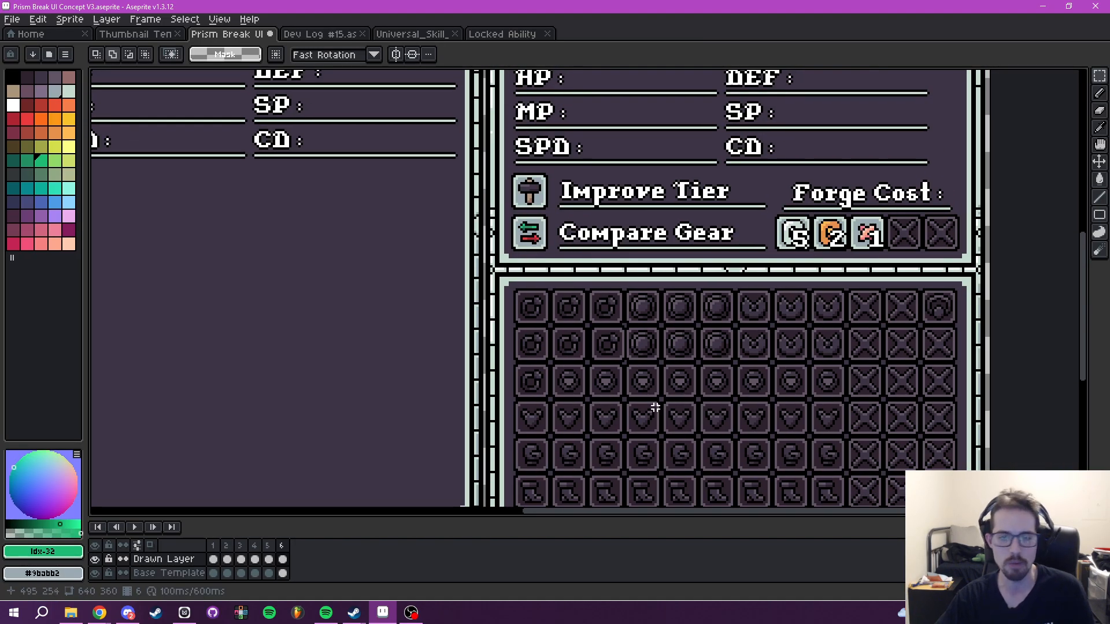
- Undo the ring placements in the second and third slots of the gear grid's second row
{"action": "scroll", "coordinate": [655, 408], "scroll_direction": "up", "scroll_amount": 2}
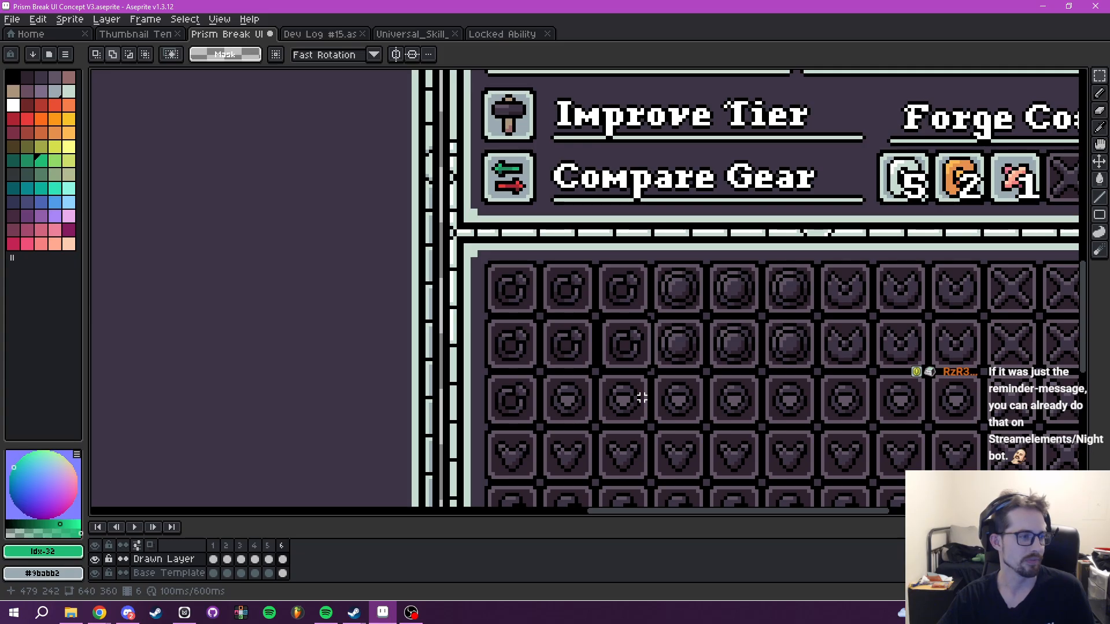
{"action": "left_click_drag", "start_coordinate": [679, 376], "coordinate": [711, 428]}
{"action": "scroll", "coordinate": [615, 340], "scroll_direction": "up", "scroll_amount": 2}
{"action": "scroll", "coordinate": [445, 294], "scroll_direction": "up", "scroll_amount": 2}
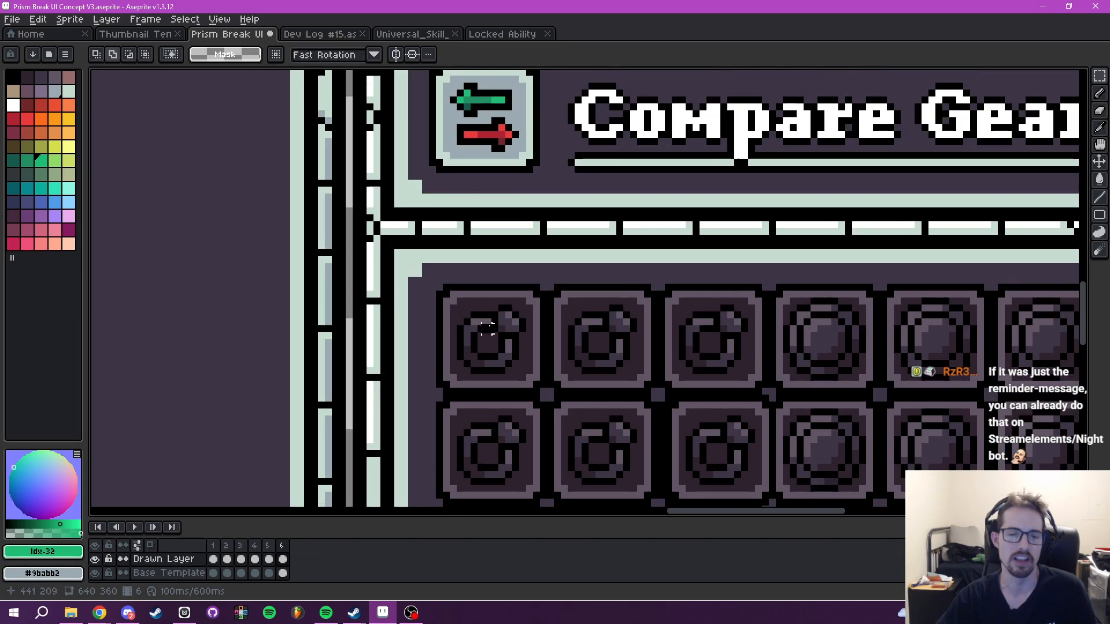
{"action": "left_click_drag", "start_coordinate": [419, 271], "coordinate": [448, 313]}
{"action": "left_click_drag", "start_coordinate": [716, 481], "coordinate": [774, 410]}
{"action": "key", "text": "ctrl+d"}
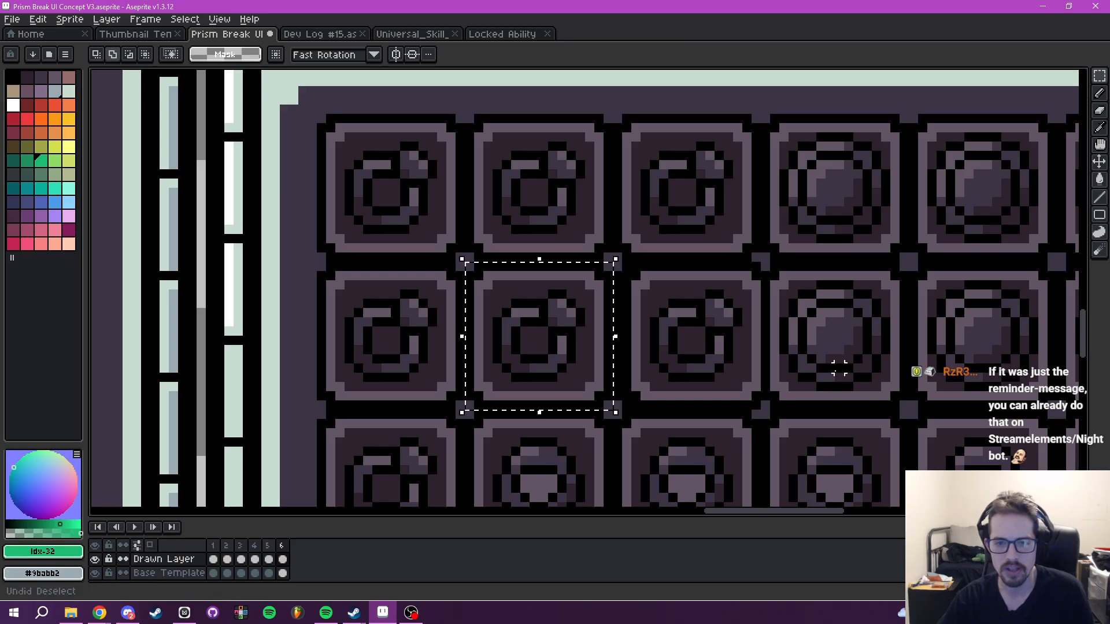
{"action": "key", "text": "ctrl+z"}
{"action": "key", "text": "ctrl+z"}
- Paste the ring icon into the third and second slots of the second row, aligned with the slots above, and deselect it
{"action": "key", "text": "ctrl+v"}
{"action": "left_click_drag", "start_coordinate": [702, 187], "coordinate": [702, 335]}
{"action": "key", "text": "ctrl+d"}
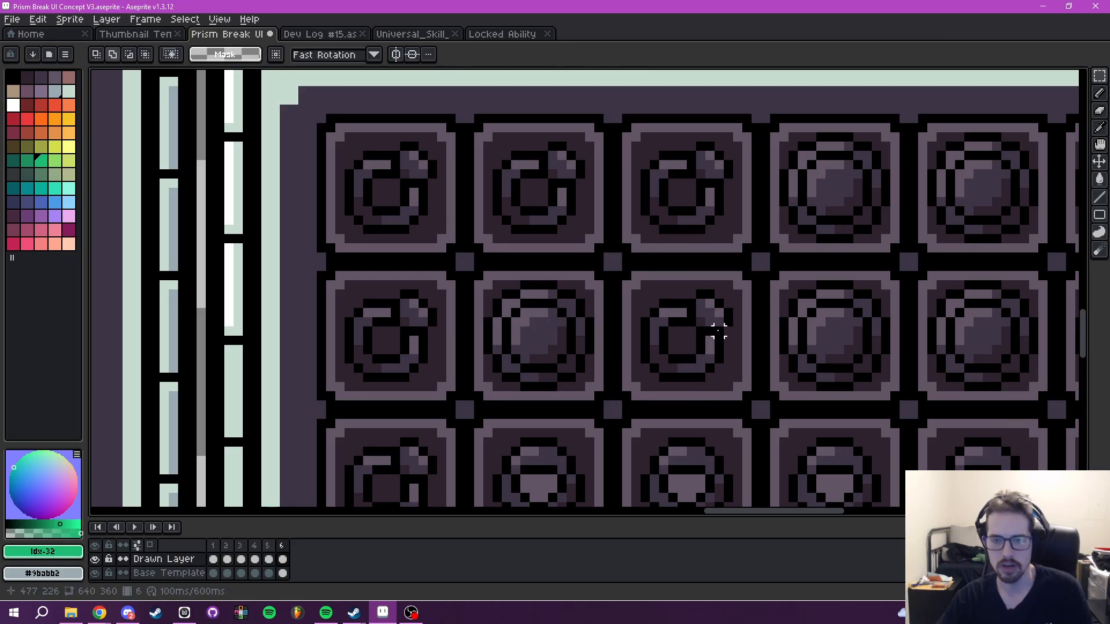
{"action": "key", "text": "ctrl+v"}
{"action": "left_click_drag", "start_coordinate": [701, 191], "coordinate": [557, 341]}
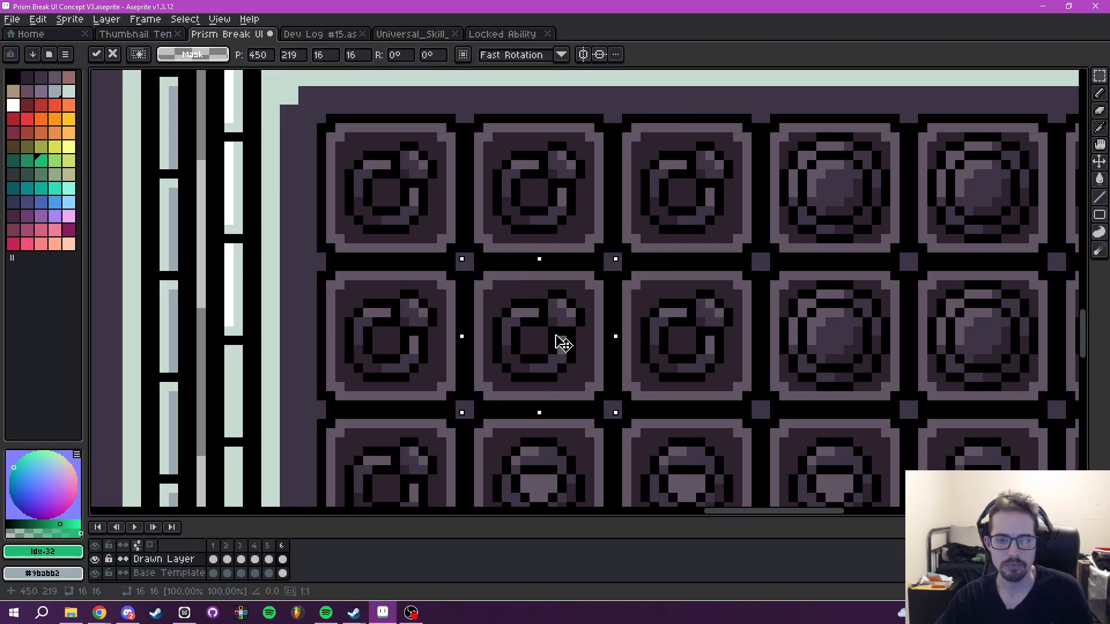
{"action": "key", "text": "ctrl+d"}
{"action": "scroll", "coordinate": [561, 341], "scroll_direction": "down", "scroll_amount": 2}
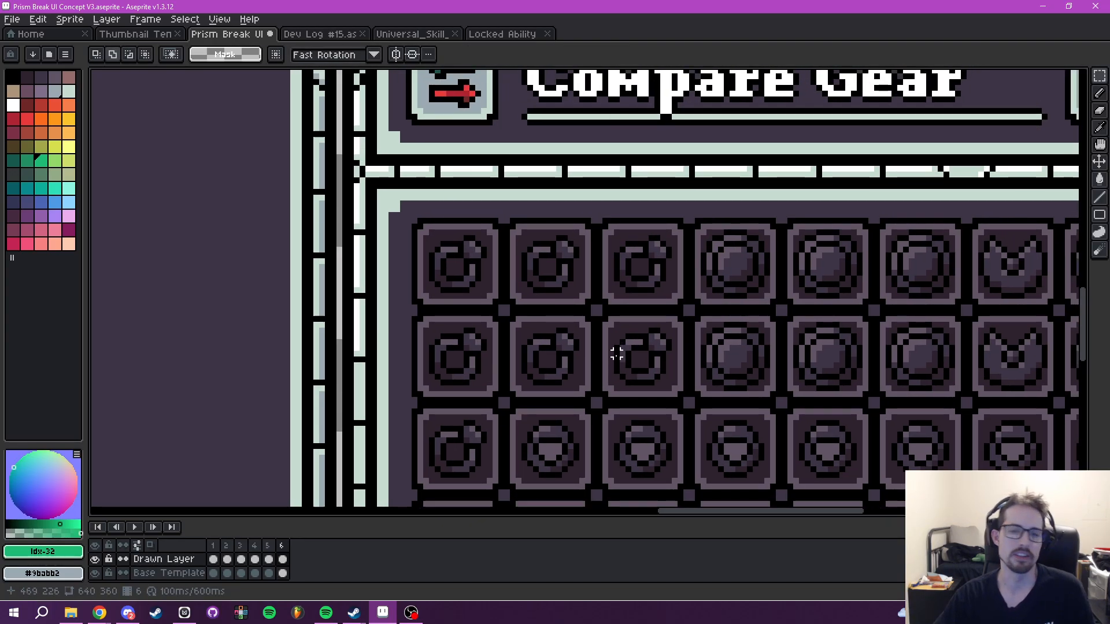
- Copy the 48 x 32 block of six ring icons and paste it onto the third and fourth rows below
{"action": "scroll", "coordinate": [426, 238], "scroll_direction": "up", "scroll_amount": 2}
{"action": "left_click_drag", "start_coordinate": [405, 209], "coordinate": [847, 502]}
{"action": "scroll", "coordinate": [855, 497], "scroll_direction": "down", "scroll_amount": 4}
{"action": "left_click_drag", "start_coordinate": [897, 448], "coordinate": [757, 274]}
{"action": "key", "text": "ctrl+c"}
{"action": "key", "text": "ctrl+v"}
{"action": "left_click_drag", "start_coordinate": [685, 260], "coordinate": [685, 376]}
{"action": "left_click_drag", "start_coordinate": [770, 409], "coordinate": [749, 298]}
- Duplicate the ring block over columns four to six of the gear grid's first four rows and deselect it
{"action": "key", "text": "ctrl+v"}
{"action": "left_click_drag", "start_coordinate": [648, 166], "coordinate": [643, 203]}
{"action": "key", "text": "ctrl+d"}
{"action": "key", "text": "ctrl+v"}
{"action": "left_click_drag", "start_coordinate": [493, 197], "coordinate": [720, 424]}
{"action": "key", "text": "ctrl+d"}
{"action": "scroll", "coordinate": [563, 364], "scroll_direction": "up", "scroll_amount": 2}
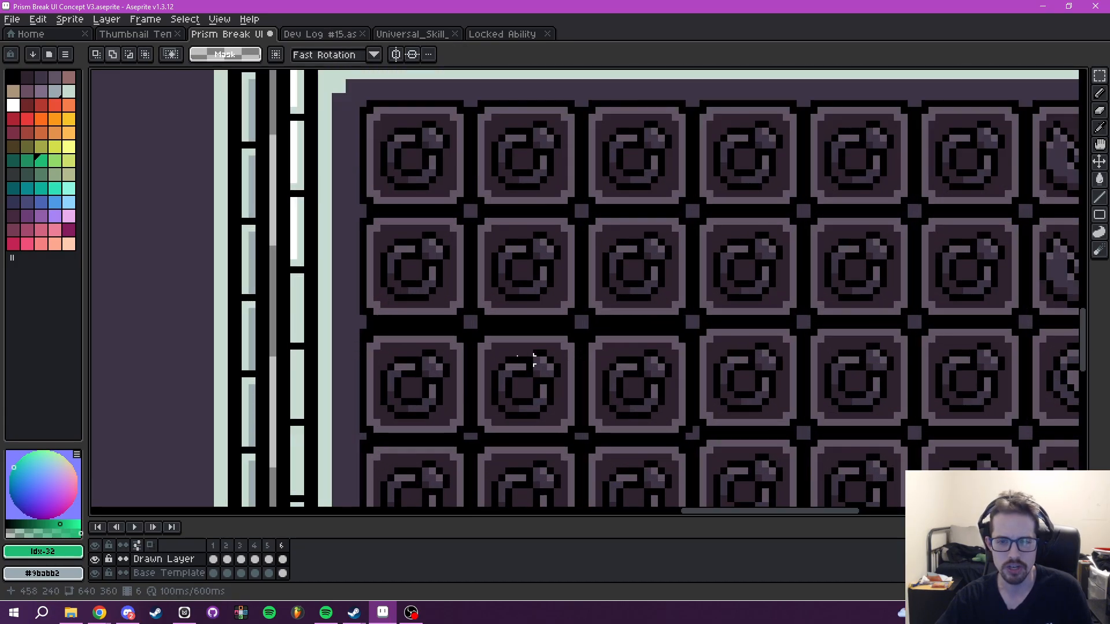
- Shift the misaligned ring block in the first three columns of rows three and four up one pixel and deselect it
{"action": "left_click_drag", "start_coordinate": [379, 347], "coordinate": [672, 374]}
{"action": "key", "text": "ctrl+d"}
{"action": "scroll", "coordinate": [778, 300], "scroll_direction": "down", "scroll_amount": 1}
{"action": "left_click_drag", "start_coordinate": [778, 300], "coordinate": [702, 405]}
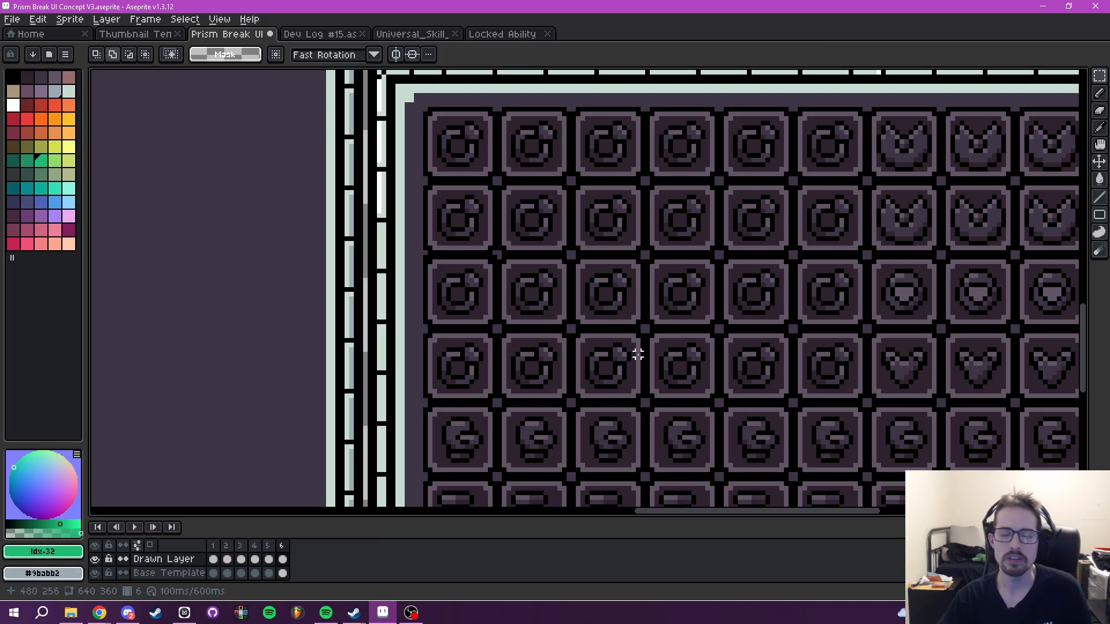
- Copy the 96 x 64 ring block and paste it on the Base Template layer over rows three to six of the first six columns
{"action": "left_click_drag", "start_coordinate": [550, 188], "coordinate": [454, 279]}
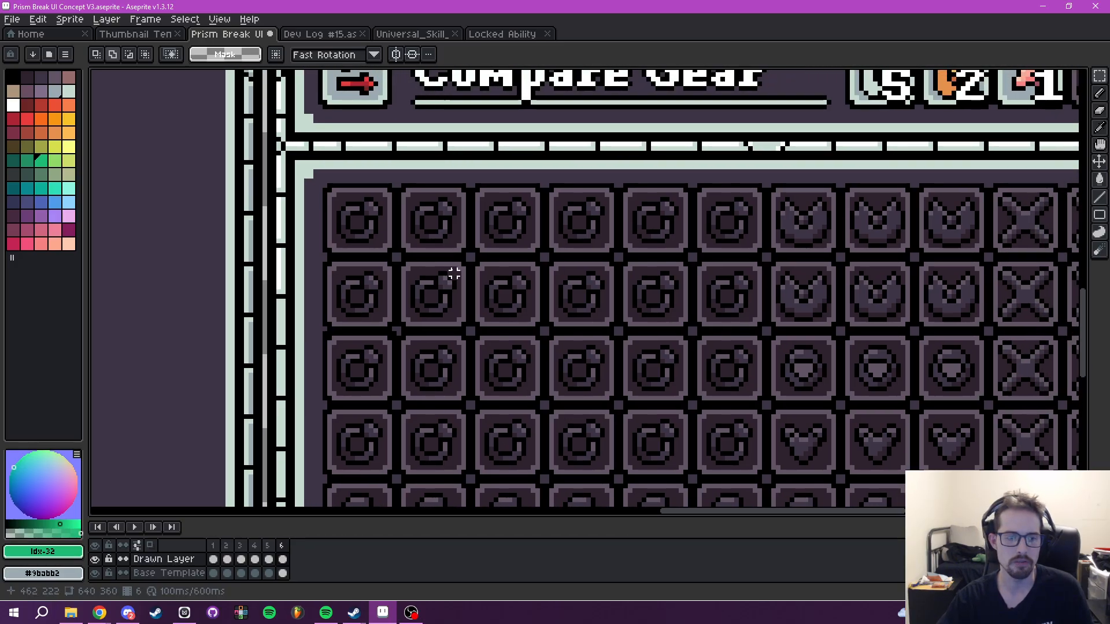
{"action": "left_click_drag", "start_coordinate": [374, 257], "coordinate": [766, 269]}
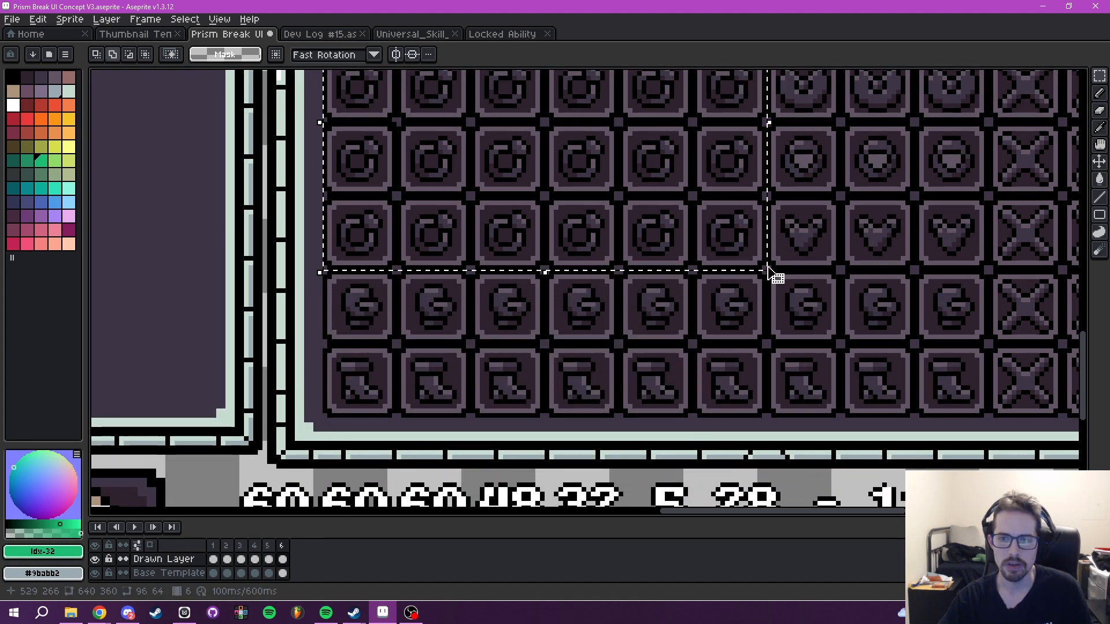
{"action": "scroll", "coordinate": [772, 277], "scroll_direction": "down", "scroll_amount": 3}
{"action": "left_click", "coordinate": [167, 573]}
{"action": "left_click", "coordinate": [743, 313]}
{"action": "left_click", "coordinate": [825, 302]}
{"action": "left_click_drag", "start_coordinate": [820, 307], "coordinate": [777, 320]}
{"action": "scroll", "coordinate": [743, 315], "scroll_direction": "up", "scroll_amount": 3}
{"action": "scroll", "coordinate": [744, 314], "scroll_direction": "down", "scroll_amount": 2}
{"action": "key", "text": "ctrl+v"}
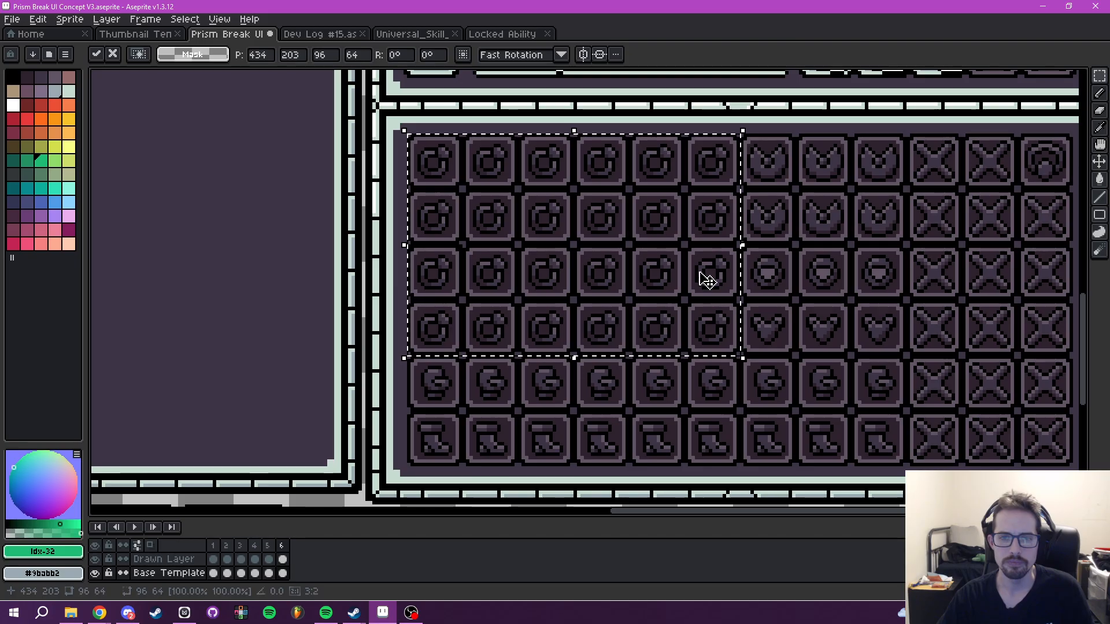
{"action": "left_click_drag", "start_coordinate": [653, 272], "coordinate": [659, 385]}
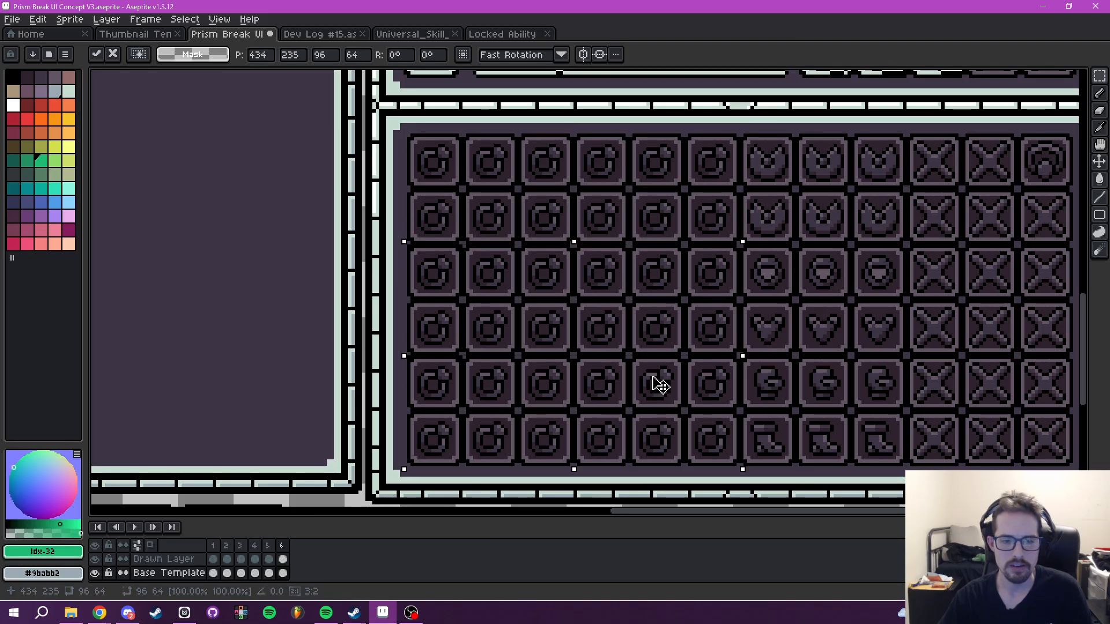
{"action": "left_click", "coordinate": [852, 305]}
- Paste the 96 x 64 ring block over columns four to nine of the gear grid's first four rows
{"action": "left_click_drag", "start_coordinate": [842, 302], "coordinate": [698, 363]}
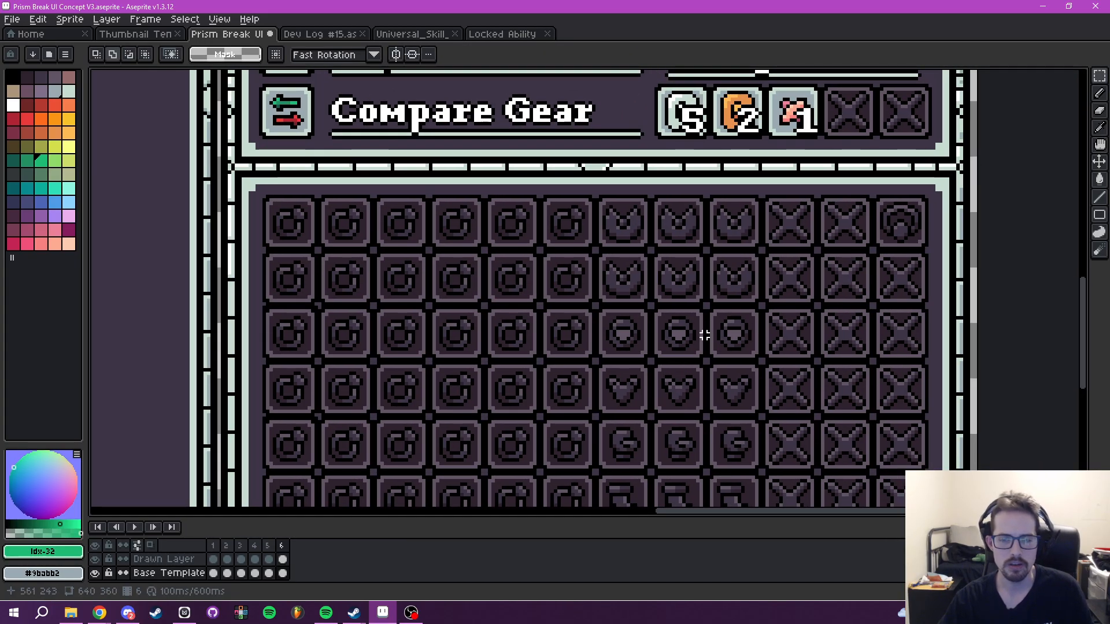
{"action": "key", "text": "ctrl+v"}
{"action": "left_click_drag", "start_coordinate": [495, 309], "coordinate": [652, 311]}
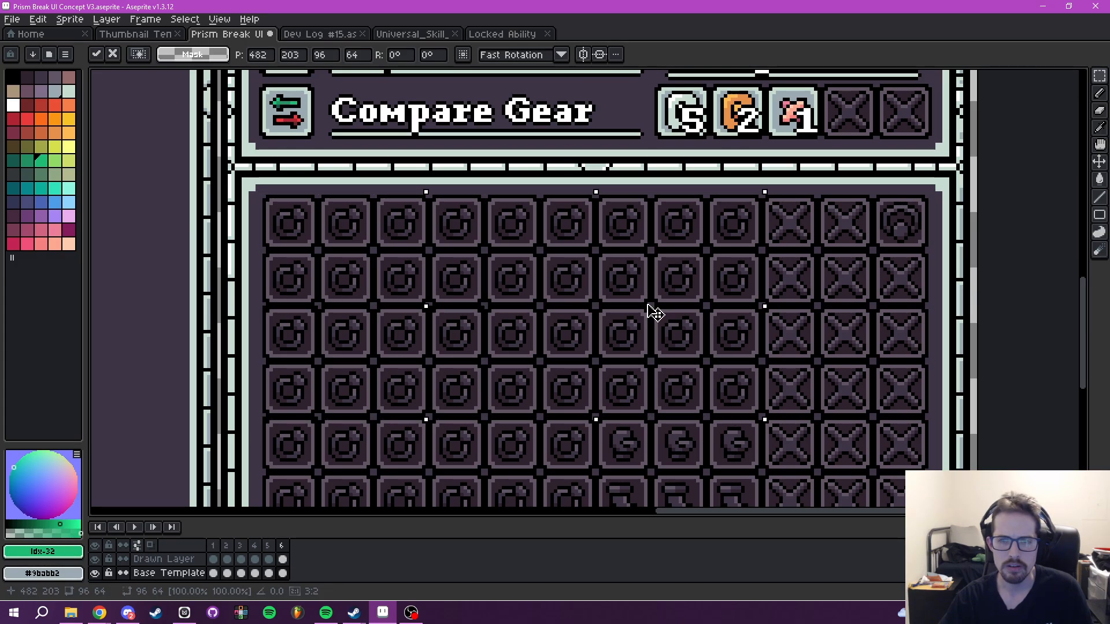
- Try moving the ring block down onto rows three to six of columns four to nine, and undo that move
{"action": "left_click_drag", "start_coordinate": [723, 330], "coordinate": [723, 237]}
{"action": "left_click_drag", "start_coordinate": [580, 252], "coordinate": [580, 360]}
{"action": "key", "text": "ctrl+d"}
{"action": "left_click_drag", "start_coordinate": [757, 303], "coordinate": [787, 346]}
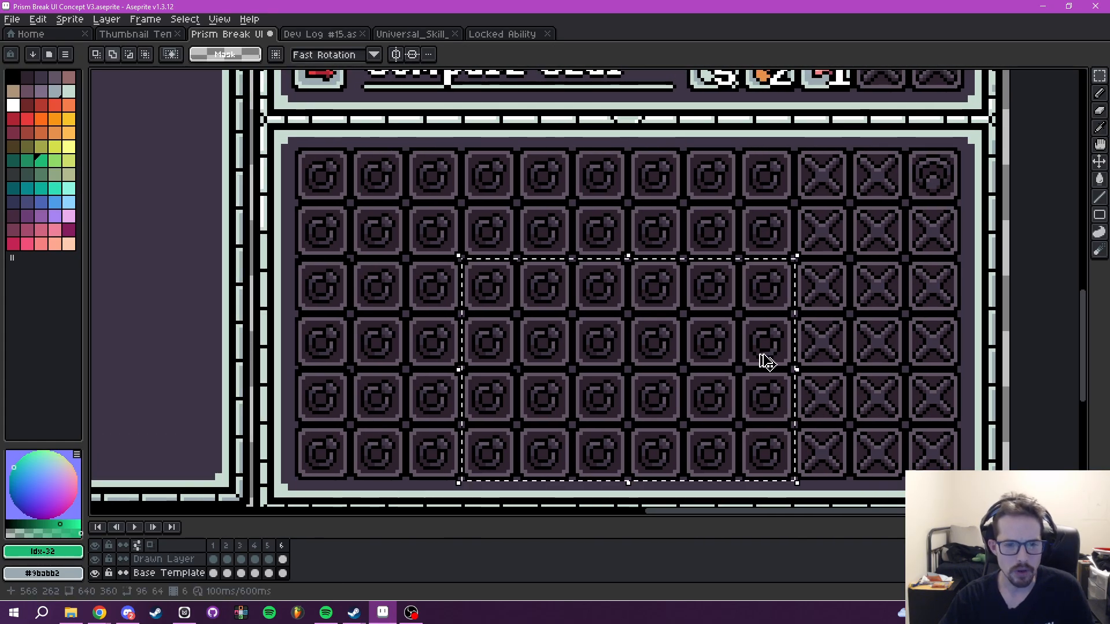
{"action": "key", "text": "ctrl+z"}
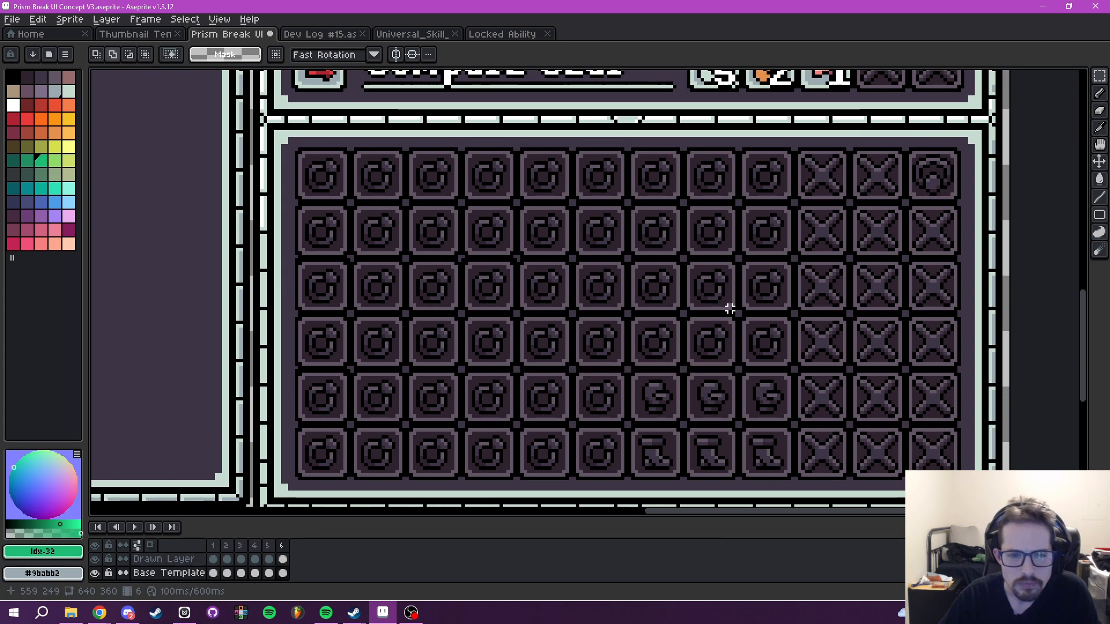
- Pick the corner-square colour #3e3546 and start repairing the incomplete squares below the second row with a 1 px pencil
{"action": "left_click_drag", "start_coordinate": [636, 349], "coordinate": [689, 413]}
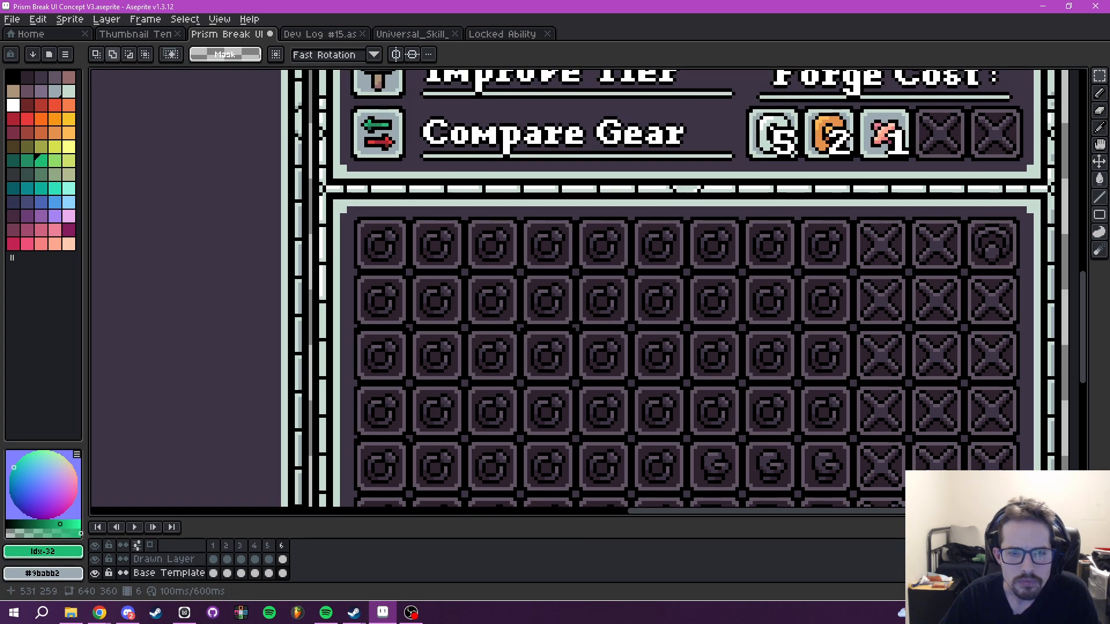
{"action": "scroll", "coordinate": [590, 375], "scroll_direction": "up", "scroll_amount": 4}
{"action": "scroll", "coordinate": [515, 268], "scroll_direction": "down", "scroll_amount": 3}
{"action": "left_click_drag", "start_coordinate": [532, 280], "coordinate": [557, 322]}
{"action": "scroll", "coordinate": [541, 320], "scroll_direction": "up", "scroll_amount": 1}
{"action": "key", "text": "i"}
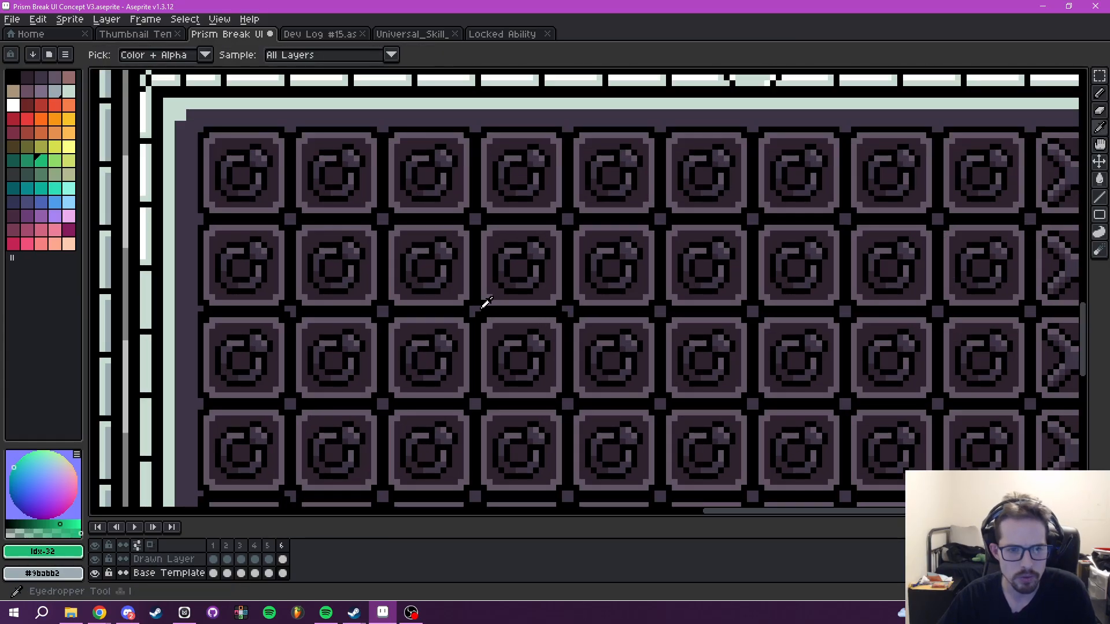
{"action": "left_click", "coordinate": [478, 303]}
{"action": "scroll", "coordinate": [476, 307], "scroll_direction": "up", "scroll_amount": 2}
{"action": "key", "text": "b"}
{"action": "scroll", "coordinate": [479, 312], "scroll_direction": "down", "scroll_amount": 9}
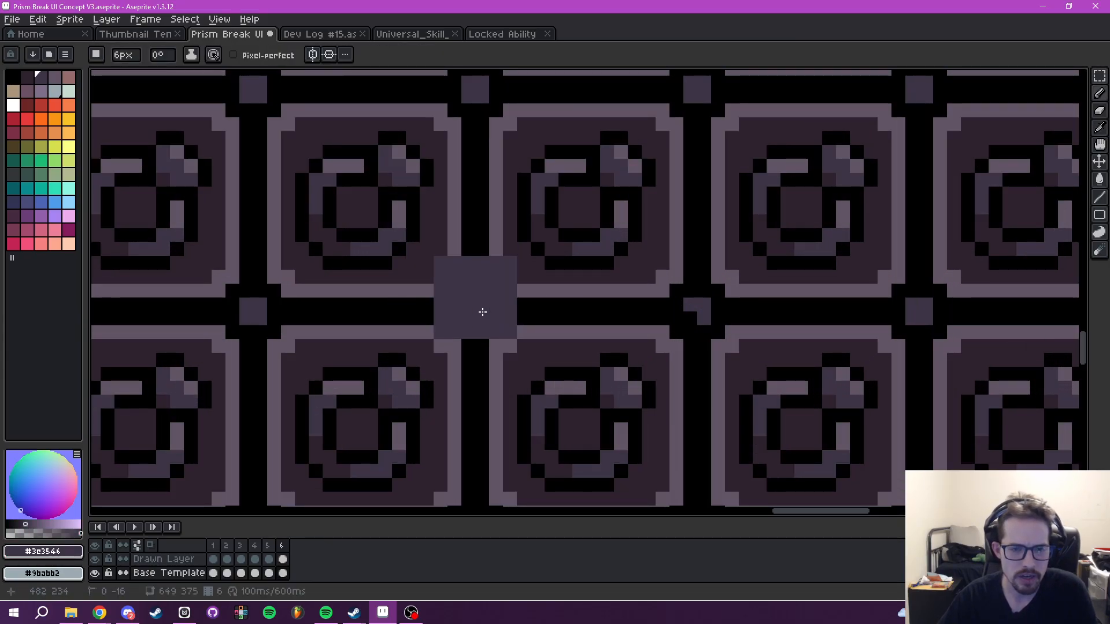
{"action": "left_click_drag", "start_coordinate": [384, 292], "coordinate": [681, 319]}
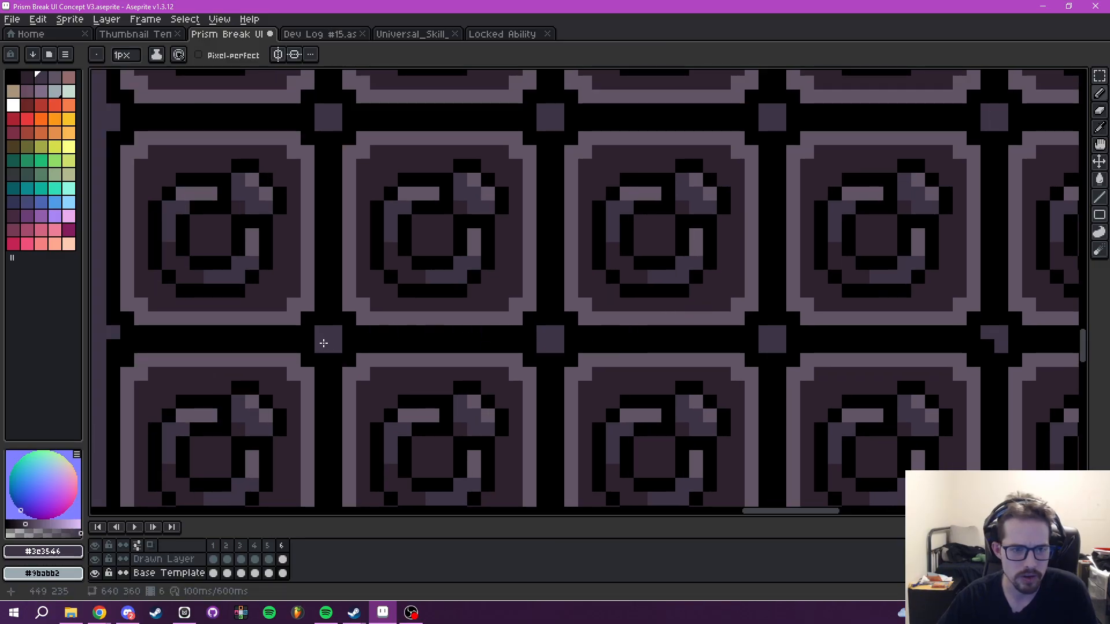
- Fill the missing pixels in the remaining corner squares between the ring slots with #3e3546
{"action": "scroll", "coordinate": [414, 288], "scroll_direction": "down", "scroll_amount": 5}
{"action": "left_click_drag", "start_coordinate": [475, 274], "coordinate": [572, 186]}
{"action": "scroll", "coordinate": [547, 328], "scroll_direction": "up", "scroll_amount": 3}
{"action": "scroll", "coordinate": [341, 304], "scroll_direction": "up", "scroll_amount": 3}
{"action": "scroll", "coordinate": [570, 332], "scroll_direction": "down", "scroll_amount": 2}
{"action": "left_click_drag", "start_coordinate": [632, 341], "coordinate": [458, 206]}
{"action": "left_click_drag", "start_coordinate": [663, 260], "coordinate": [362, 311]}
{"action": "left_click_drag", "start_coordinate": [661, 315], "coordinate": [498, 356]}
{"action": "scroll", "coordinate": [555, 305], "scroll_direction": "down", "scroll_amount": 1}
{"action": "left_click_drag", "start_coordinate": [565, 283], "coordinate": [685, 470]}
{"action": "left_click_drag", "start_coordinate": [634, 419], "coordinate": [603, 318]}
{"action": "scroll", "coordinate": [716, 367], "scroll_direction": "down", "scroll_amount": 2}
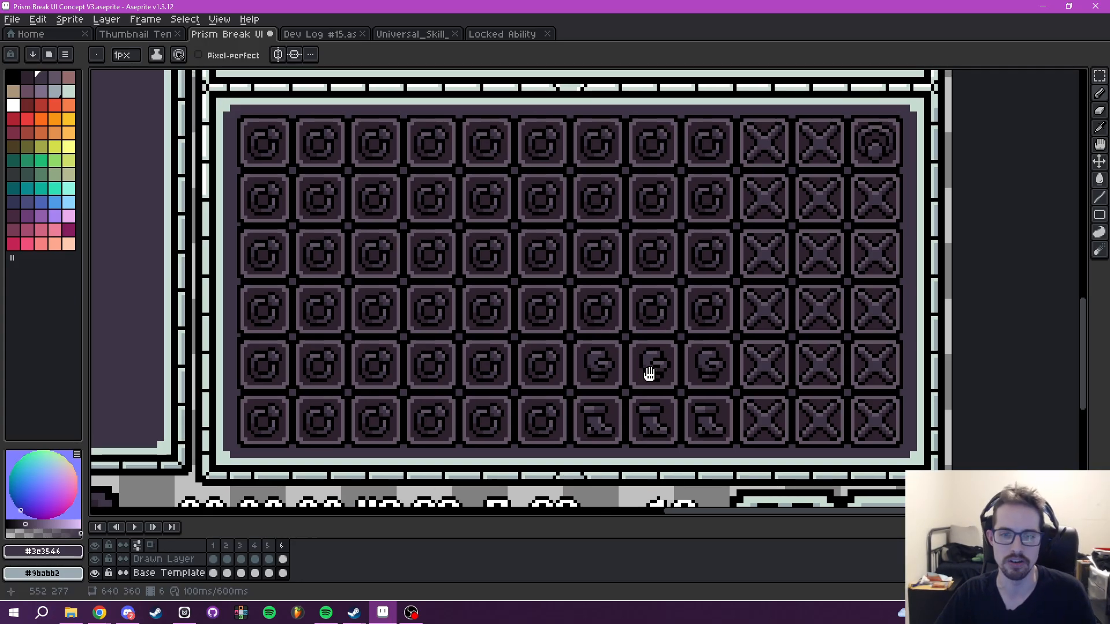
- Paste the ring block over rows three to six of columns four to nine, replacing the glove and boot icons
{"action": "key", "text": "ctrl+v"}
{"action": "left_click_drag", "start_coordinate": [483, 250], "coordinate": [654, 366]}
{"action": "key", "text": "Return"}
- Repair the incomplete corner squares along the newly pasted ring block's edge with the 1 px pencil
{"action": "scroll", "coordinate": [462, 335], "scroll_direction": "up", "scroll_amount": 2}
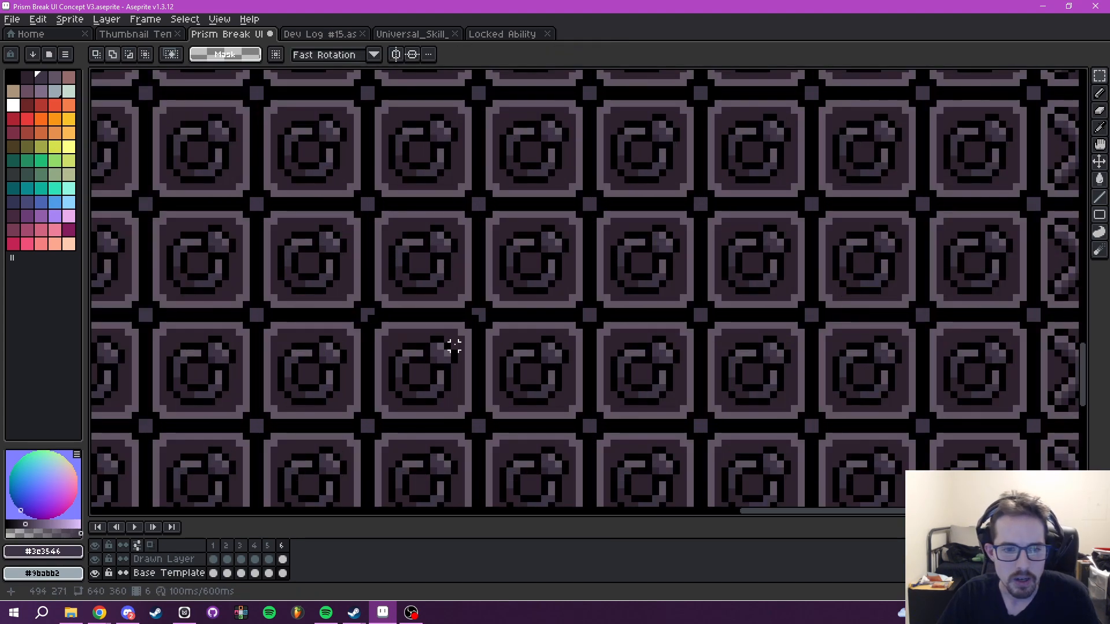
{"action": "key", "text": "b"}
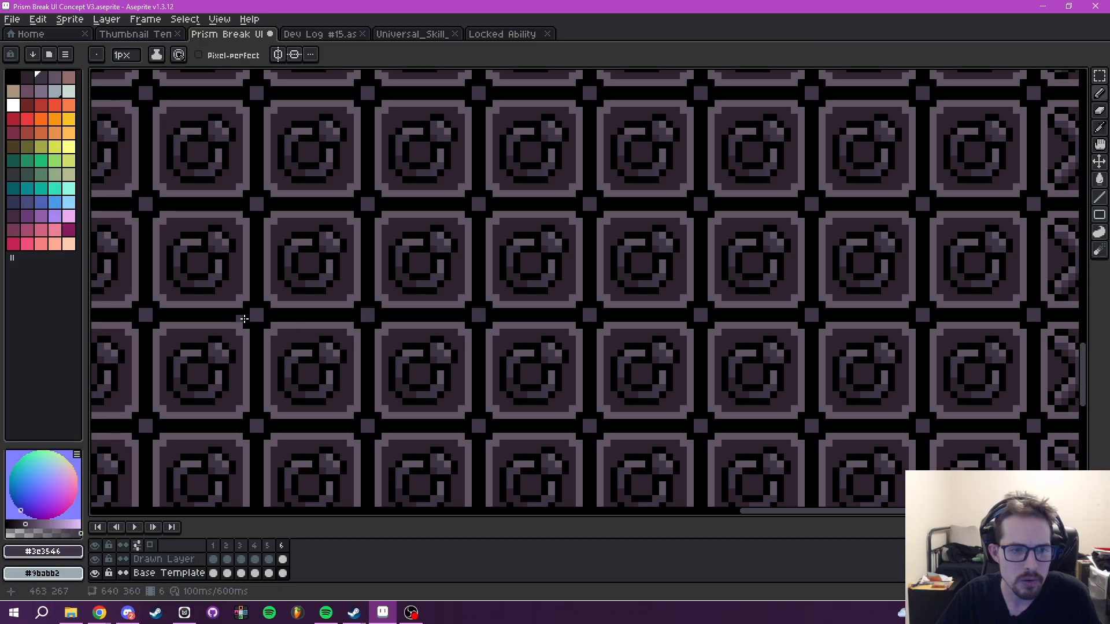
{"action": "scroll", "coordinate": [546, 344], "scroll_direction": "down", "scroll_amount": 1}
{"action": "scroll", "coordinate": [585, 355], "scroll_direction": "down", "scroll_amount": 1}
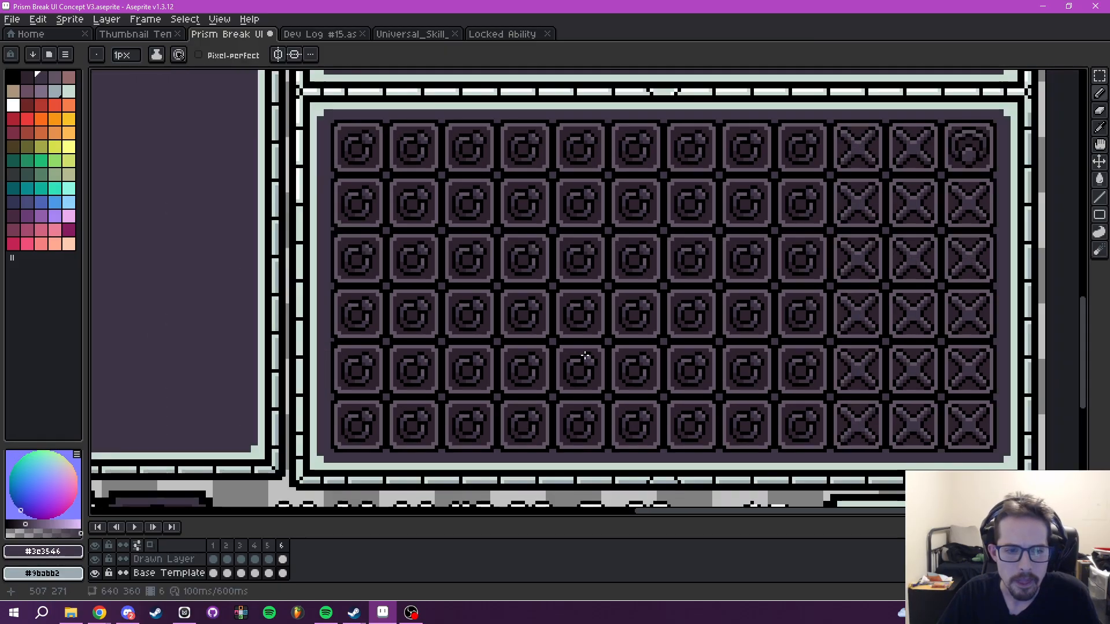
{"action": "left_click_drag", "start_coordinate": [581, 360], "coordinate": [525, 363]}
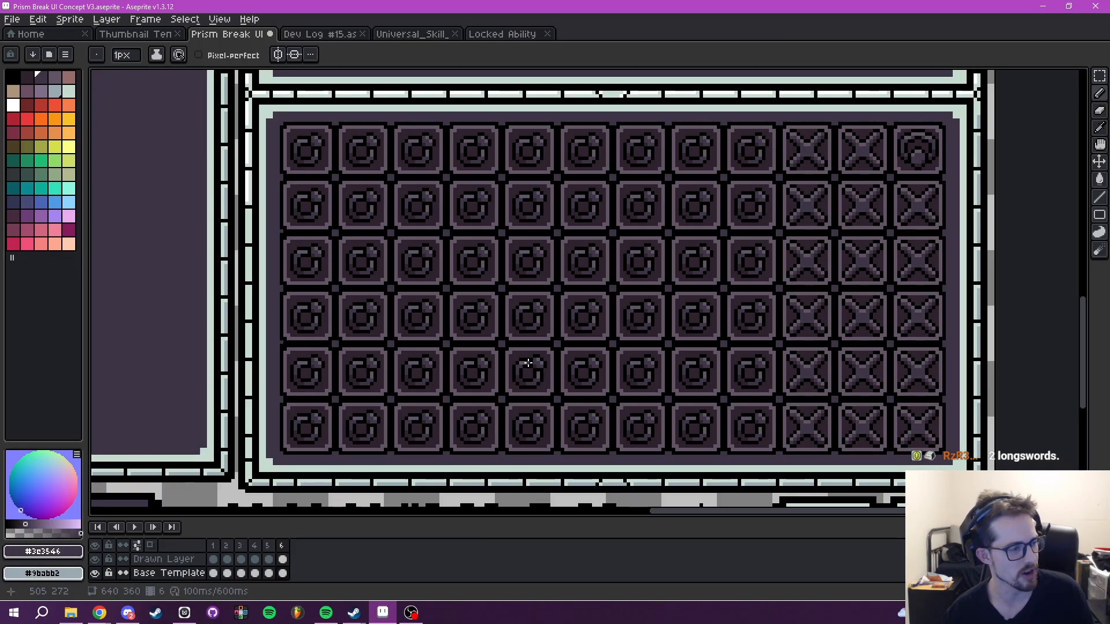
{"action": "left_click_drag", "start_coordinate": [804, 317], "coordinate": [636, 418]}
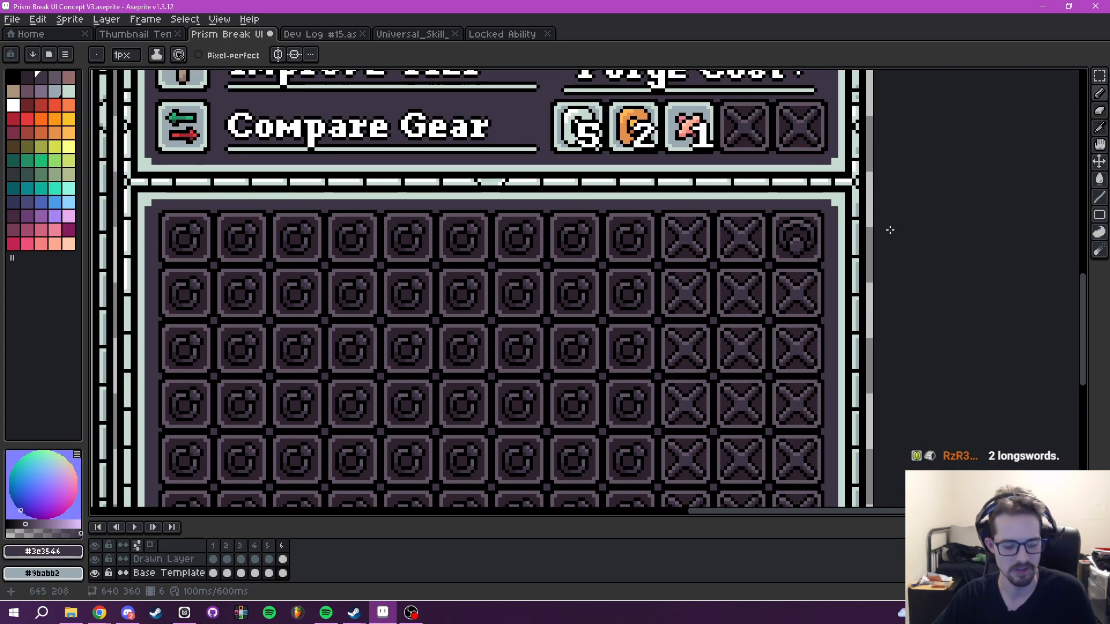
- Try to duplicate the amulet slot at the end of the first row onto the neighbouring slot
{"action": "key", "text": "m"}
{"action": "scroll", "coordinate": [811, 209], "scroll_direction": "up", "scroll_amount": 3}
{"action": "left_click_drag", "start_coordinate": [651, 221], "coordinate": [909, 382]}
{"action": "key", "text": "ctrl+c"}
{"action": "key", "text": "ctrl+v"}
{"action": "left_click_drag", "start_coordinate": [814, 322], "coordinate": [594, 322]}
{"action": "left_click_drag", "start_coordinate": [746, 291], "coordinate": [764, 306]}
{"action": "key", "text": "ctrl+z"}
{"action": "key", "text": "ctrl+d"}
{"action": "scroll", "coordinate": [841, 312], "scroll_direction": "down", "scroll_amount": 3}
{"action": "scroll", "coordinate": [747, 294], "scroll_direction": "up", "scroll_amount": 3}
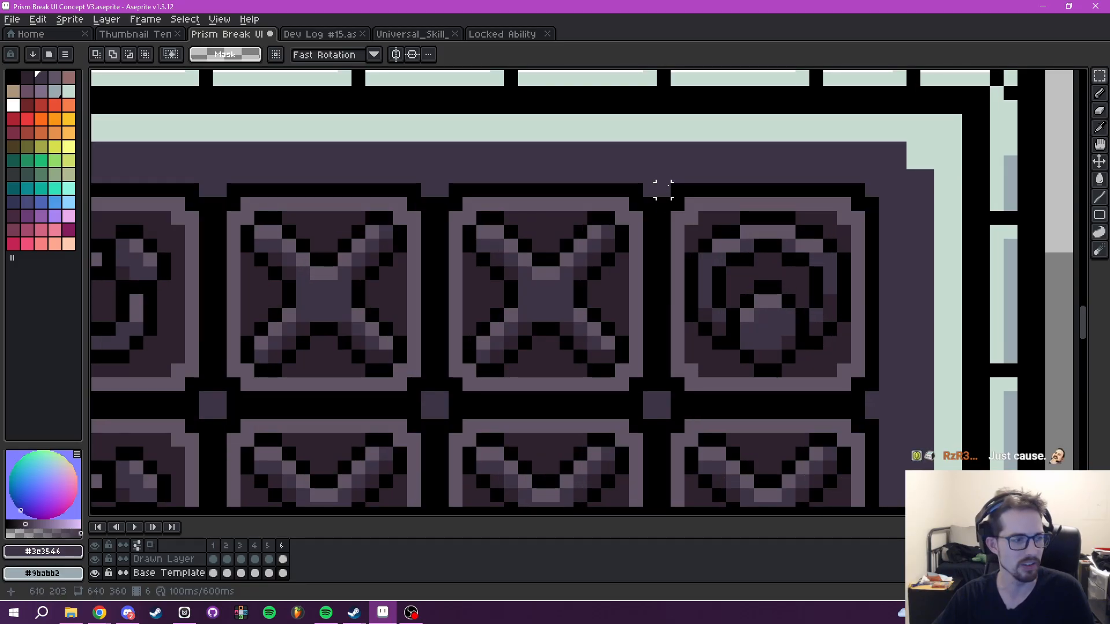
- Select the 16 x 16 amulet slot and toggle the Drawn Layer's visibility to check which layer holds the icon
{"action": "left_click_drag", "start_coordinate": [663, 190], "coordinate": [875, 404]}
{"action": "left_click_drag", "start_coordinate": [825, 362], "coordinate": [805, 331]}
{"action": "scroll", "coordinate": [804, 334], "scroll_direction": "down", "scroll_amount": 3}
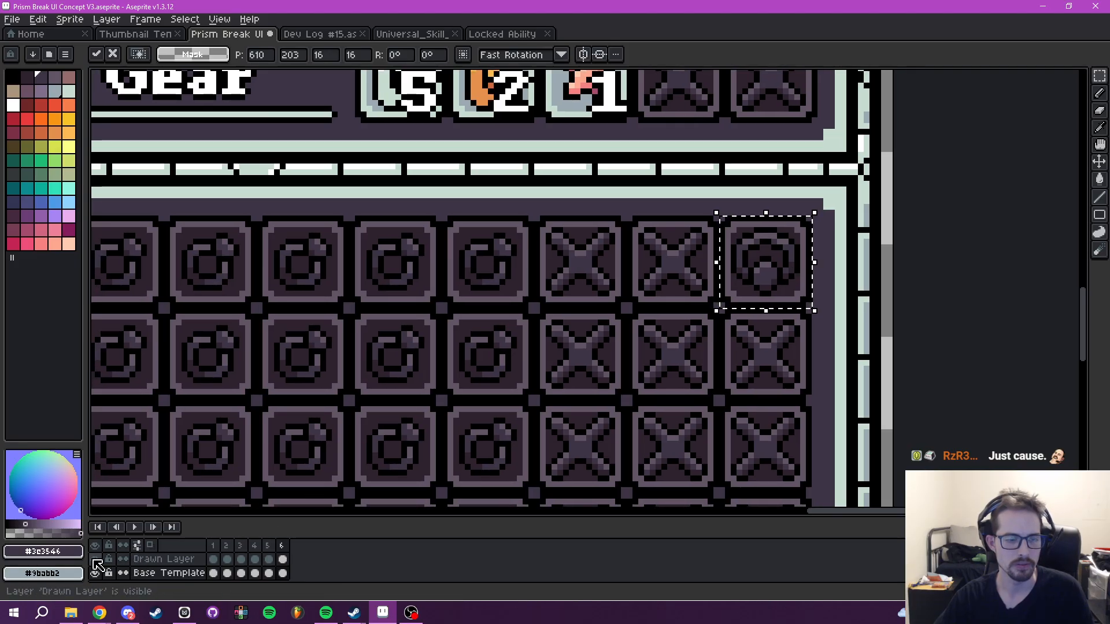
{"action": "left_click", "coordinate": [94, 560]}
{"action": "left_click", "coordinate": [94, 560]}
{"action": "left_click_drag", "start_coordinate": [671, 270], "coordinate": [654, 306]}
{"action": "key", "text": "ctrl+d"}
{"action": "scroll", "coordinate": [710, 283], "scroll_direction": "up", "scroll_amount": 3}
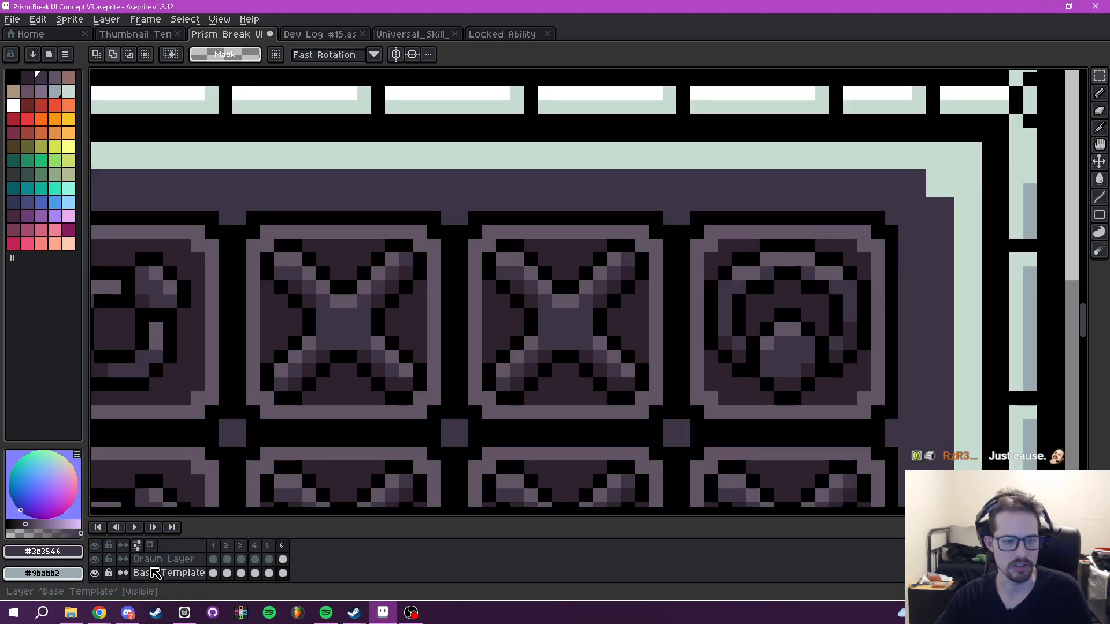
- Copy the amulet icon in the first row's last slot from the Drawn Layer, delete it from that layer, and deselect
{"action": "left_click", "coordinate": [163, 559]}
{"action": "left_click_drag", "start_coordinate": [683, 217], "coordinate": [903, 426]}
{"action": "key", "text": "ctrl+d"}
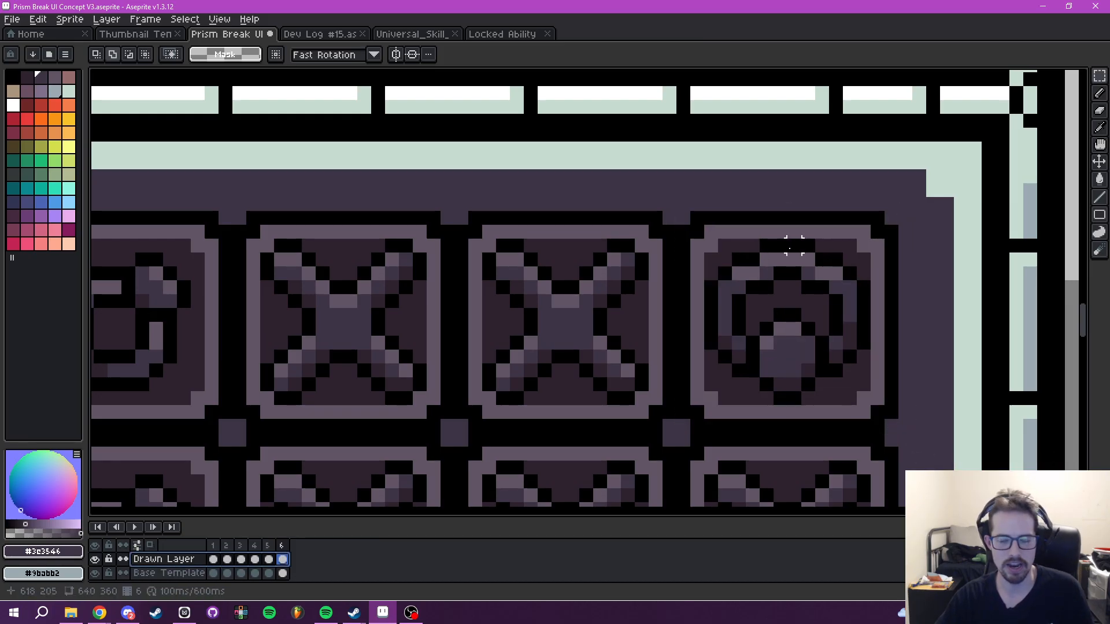
{"action": "left_click_drag", "start_coordinate": [662, 211], "coordinate": [817, 324]}
{"action": "left_click_drag", "start_coordinate": [683, 217], "coordinate": [901, 434]}
{"action": "key", "text": "Delete"}
{"action": "key", "text": "ctrl+d"}
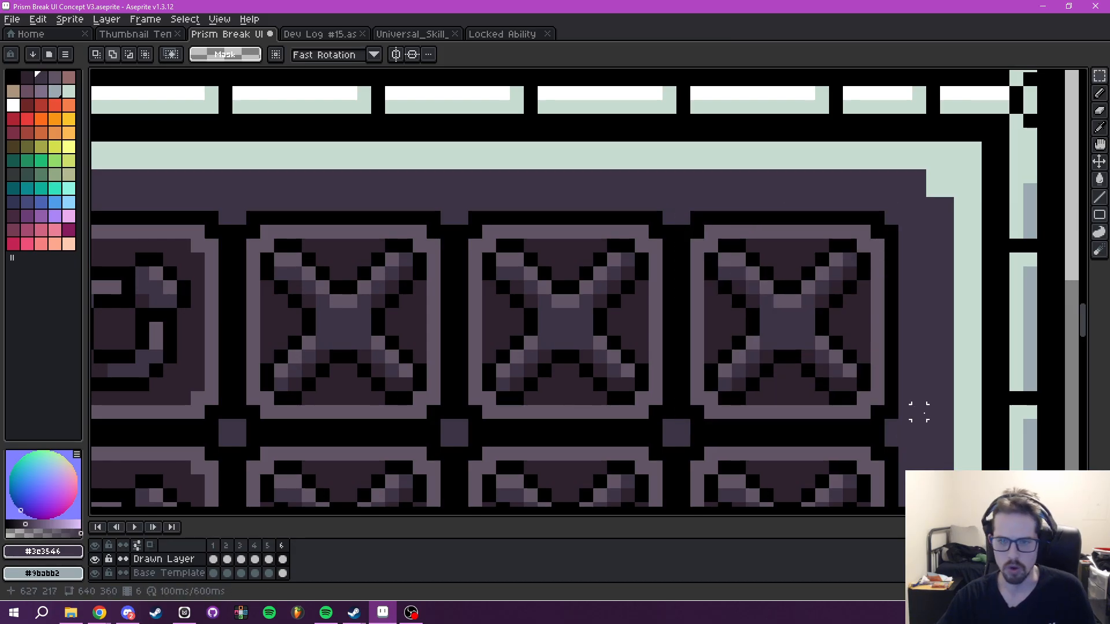
- Paste the amulet icon on the Base Template layer into the last two slots of the gear grid's first row
{"action": "scroll", "coordinate": [918, 417], "scroll_direction": "down", "scroll_amount": 2}
{"action": "left_click", "coordinate": [162, 573]}
{"action": "left_click_drag", "start_coordinate": [752, 395], "coordinate": [736, 336]}
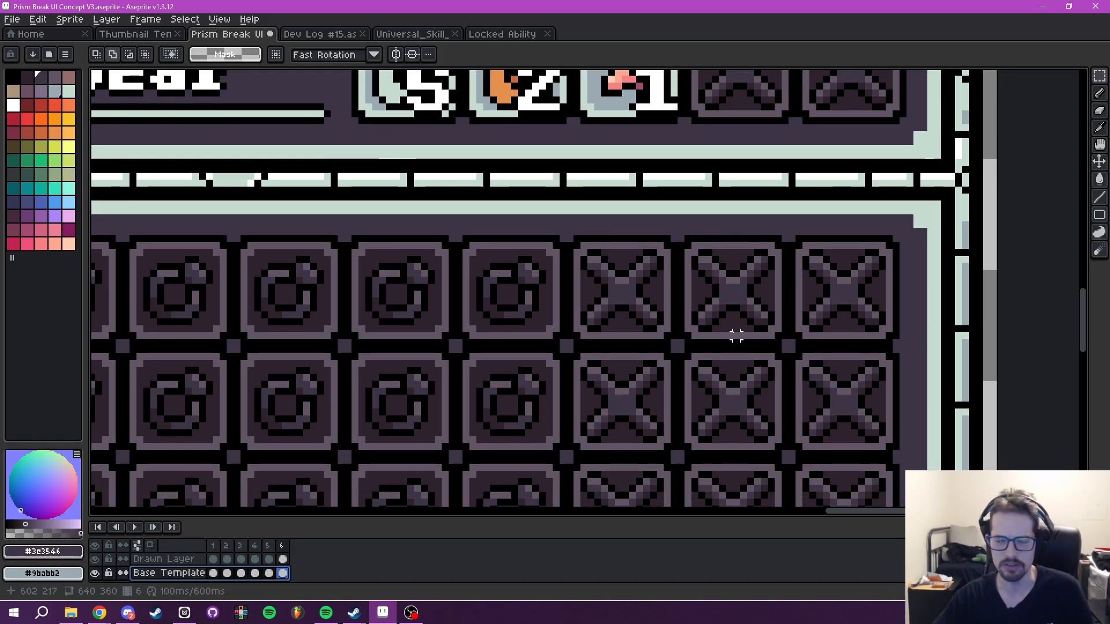
{"action": "key", "text": "ctrl+v"}
{"action": "left_click_drag", "start_coordinate": [853, 305], "coordinate": [740, 300]}
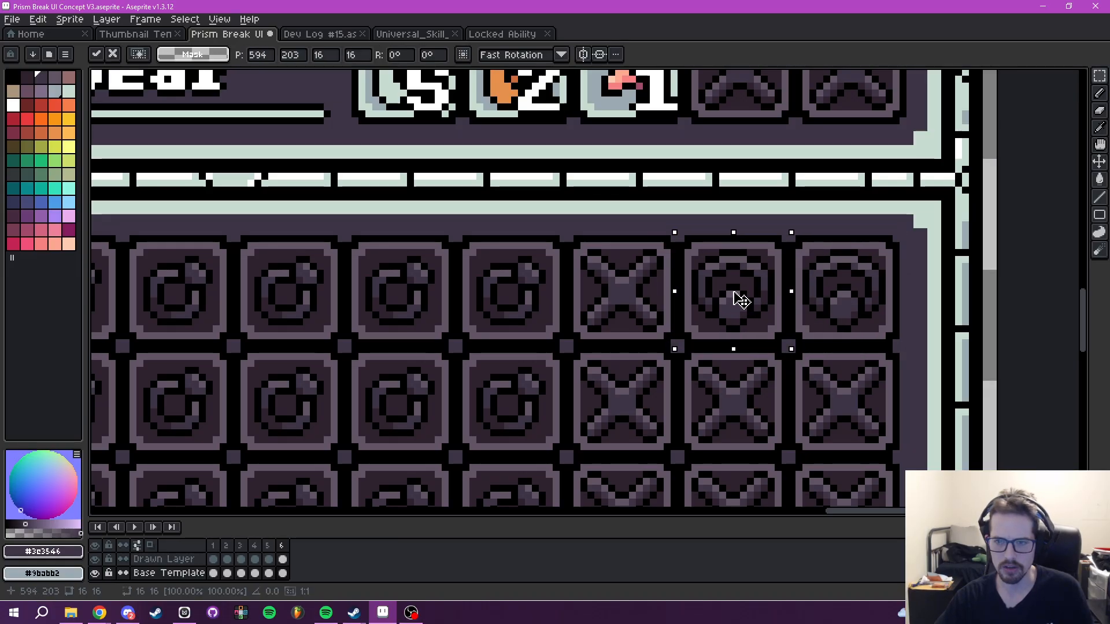
- Select the two amulet slots at the end of the gear grid's first row as a 32 x 16 area and copy them
{"action": "key", "text": "ctrl+d"}
{"action": "scroll", "coordinate": [669, 233], "scroll_direction": "up", "scroll_amount": 2}
{"action": "left_click_drag", "start_coordinate": [694, 243], "coordinate": [859, 453]}
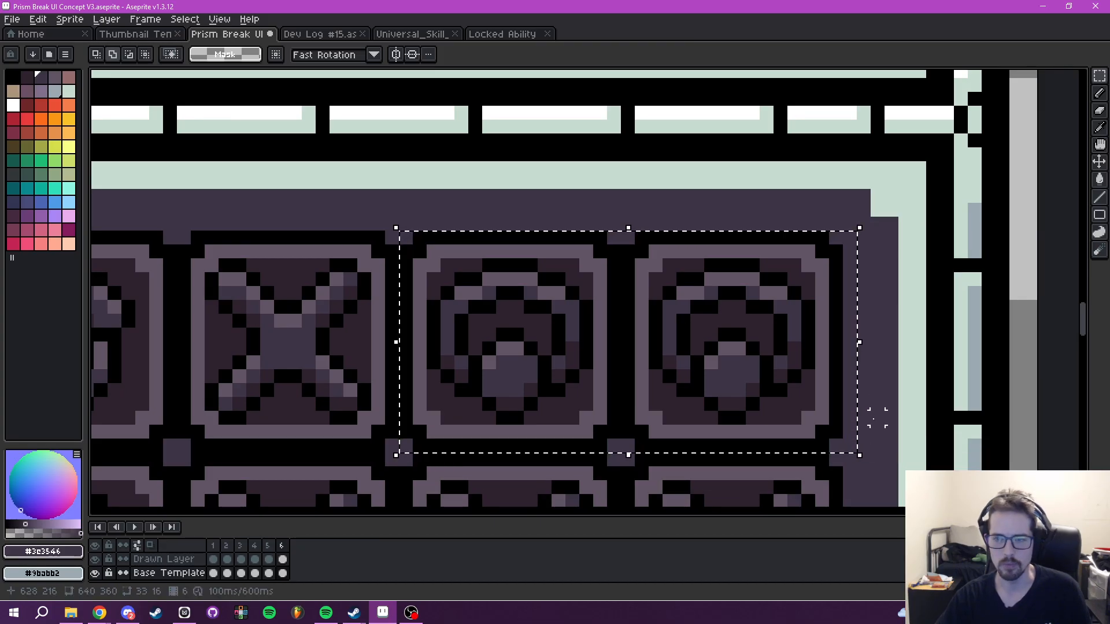
{"action": "key", "text": "ctrl+d"}
{"action": "key", "text": "u"}
{"action": "left_click_drag", "start_coordinate": [399, 234], "coordinate": [843, 309]}
{"action": "key", "text": "ctrl+c"}
- Paste the pair of amulet slots over the last two slots of the gear grid's second, third and fourth rows
{"action": "key", "text": "ctrl+v"}
{"action": "scroll", "coordinate": [849, 417], "scroll_direction": "down", "scroll_amount": 3}
{"action": "mouse_move", "coordinate": [814, 292]}
{"action": "left_mouse_down"}
{"action": "mouse_move", "coordinate": [803, 391]}
{"action": "mouse_move", "coordinate": [821, 388]}
{"action": "mouse_move", "coordinate": [803, 306]}
{"action": "left_mouse_up"}
{"action": "key", "text": "ctrl+v"}
{"action": "left_click_drag", "start_coordinate": [758, 173], "coordinate": [791, 308]}
{"action": "key", "text": "ctrl+v"}
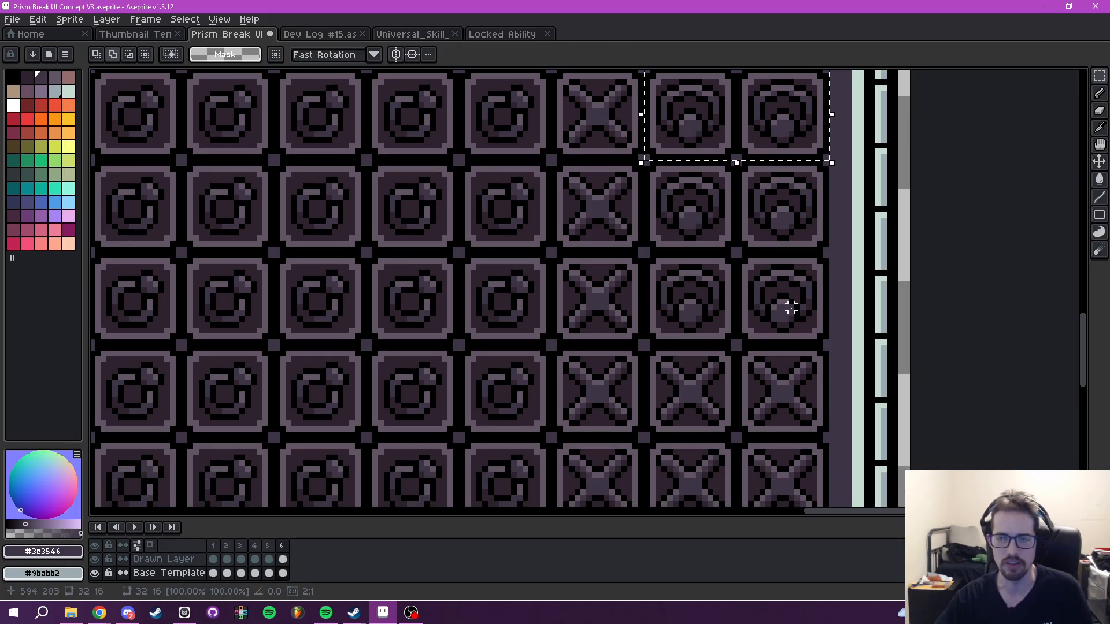
{"action": "left_click_drag", "start_coordinate": [799, 144], "coordinate": [793, 385]}
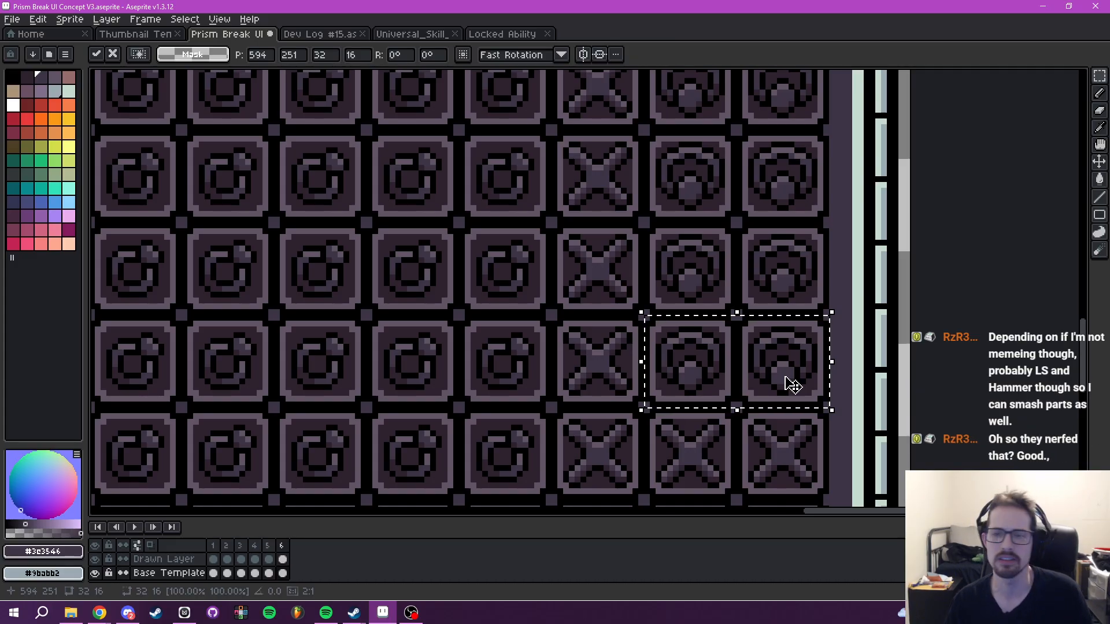
- Paste the pair of amulet slots over the last two slots of the gear grid's fifth and sixth rows
{"action": "scroll", "coordinate": [783, 375], "scroll_direction": "down", "scroll_amount": 3}
{"action": "scroll", "coordinate": [787, 376], "scroll_direction": "up", "scroll_amount": 1}
{"action": "left_click_drag", "start_coordinate": [785, 379], "coordinate": [766, 325]}
{"action": "key", "text": "ctrl+v"}
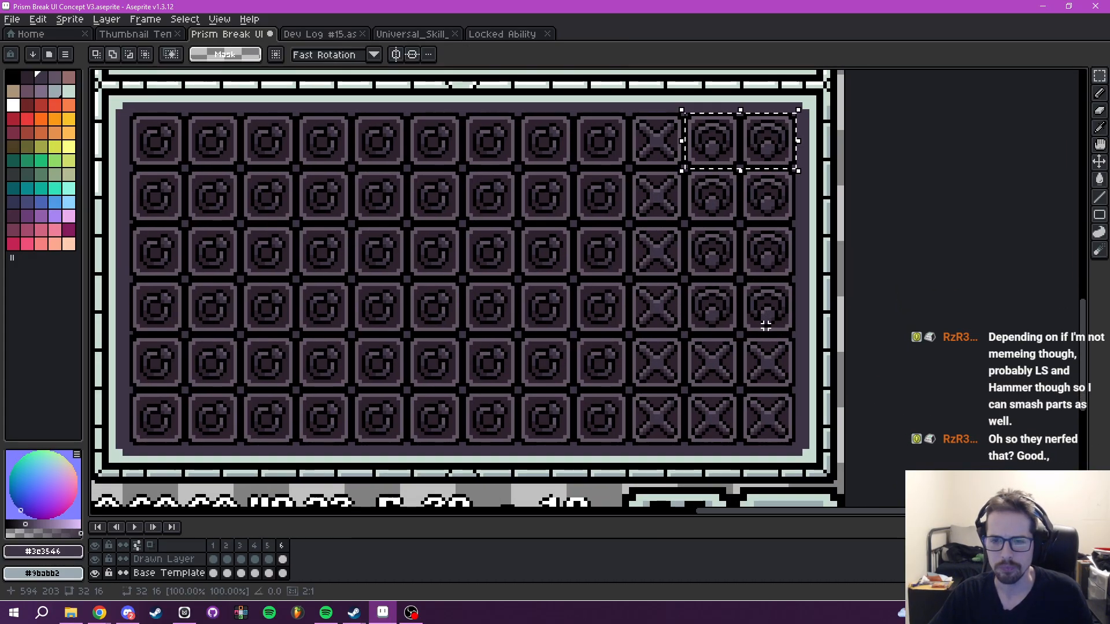
{"action": "left_click_drag", "start_coordinate": [776, 142], "coordinate": [767, 364]}
{"action": "key", "text": "ctrl+v"}
{"action": "left_click_drag", "start_coordinate": [770, 139], "coordinate": [766, 413]}
- Copy a full column of amulet slots onto the remaining column of crossed slots in the gear grid
{"action": "left_click", "coordinate": [805, 388]}
{"action": "left_click_drag", "start_coordinate": [786, 328], "coordinate": [778, 466]}
{"action": "scroll", "coordinate": [716, 294], "scroll_direction": "up", "scroll_amount": 2}
{"action": "scroll", "coordinate": [683, 212], "scroll_direction": "up", "scroll_amount": 1}
{"action": "left_click_drag", "start_coordinate": [627, 228], "coordinate": [769, 425]}
{"action": "scroll", "coordinate": [802, 292], "scroll_direction": "down", "scroll_amount": 2}
{"action": "left_click_drag", "start_coordinate": [808, 233], "coordinate": [767, 428]}
{"action": "left_click_drag", "start_coordinate": [737, 267], "coordinate": [634, 228]}
{"action": "scroll", "coordinate": [673, 263], "scroll_direction": "down", "scroll_amount": 4}
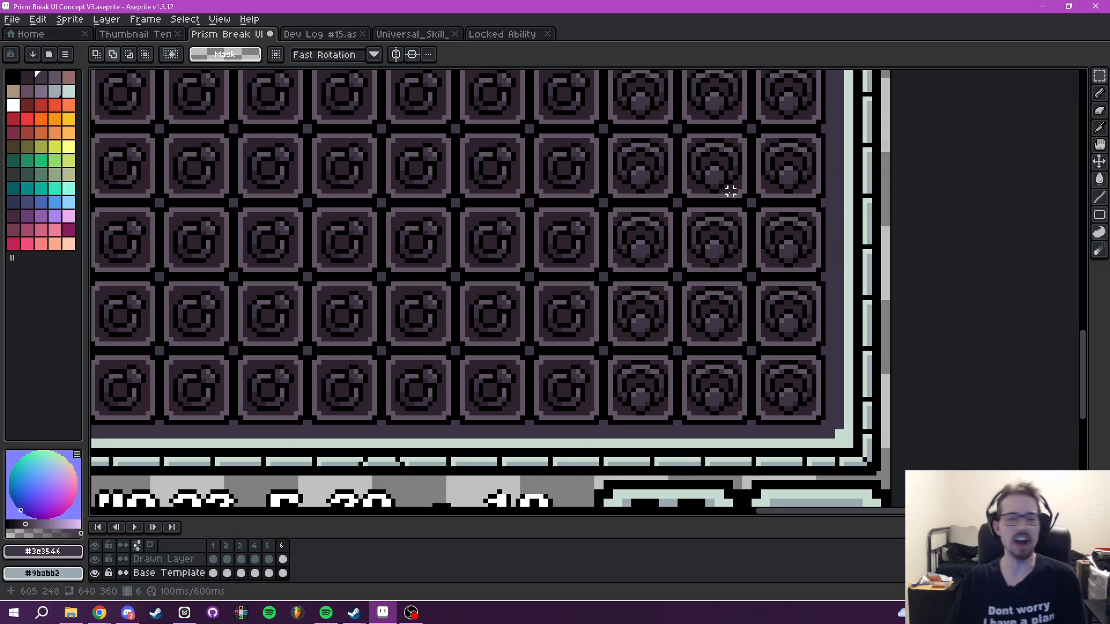
- Examine the completed gear grid and the item stat fields, Improve Tier, Compare Gear and Forge Cost rows above it
{"action": "scroll", "coordinate": [708, 220], "scroll_direction": "down", "scroll_amount": 6}
{"action": "left_click_drag", "start_coordinate": [707, 245], "coordinate": [723, 343]}
{"action": "scroll", "coordinate": [690, 323], "scroll_direction": "up", "scroll_amount": 4}
{"action": "scroll", "coordinate": [685, 312], "scroll_direction": "down", "scroll_amount": 4}
{"action": "scroll", "coordinate": [688, 312], "scroll_direction": "up", "scroll_amount": 4}
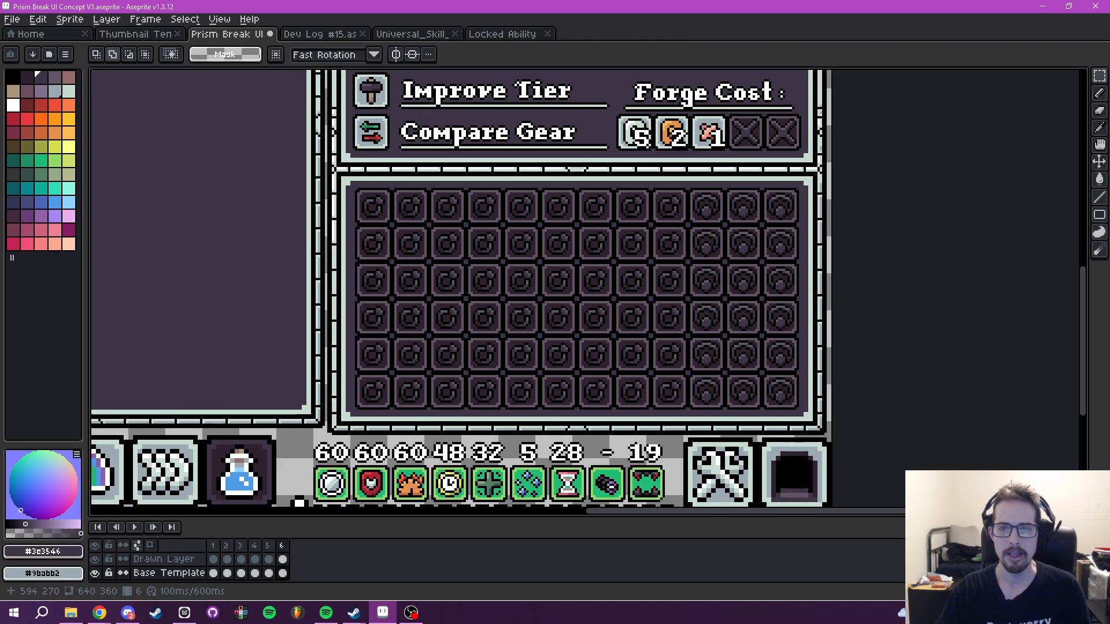
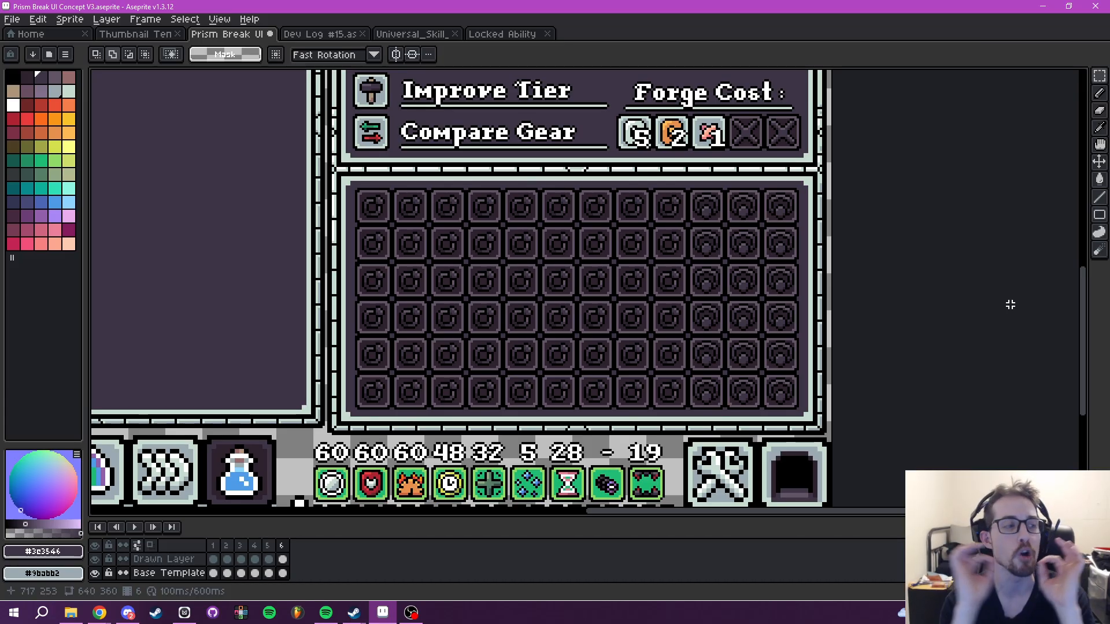
{"action": "left_click_drag", "start_coordinate": [670, 202], "coordinate": [810, 428]}
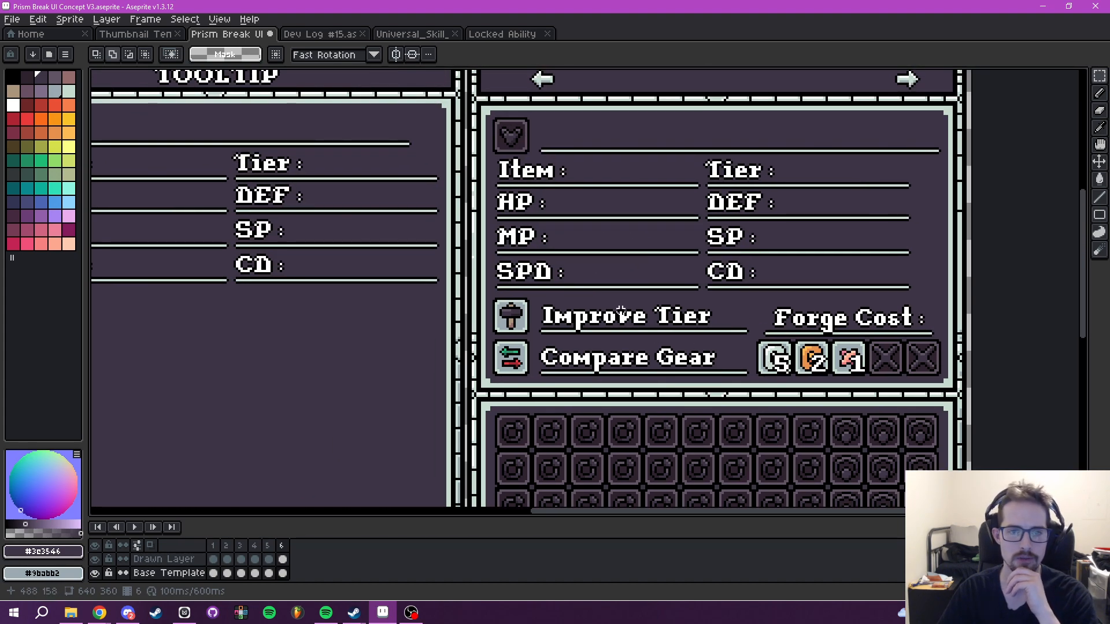
{"action": "scroll", "coordinate": [553, 322], "scroll_direction": "up", "scroll_amount": 2}
{"action": "scroll", "coordinate": [403, 293], "scroll_direction": "up", "scroll_amount": 1}
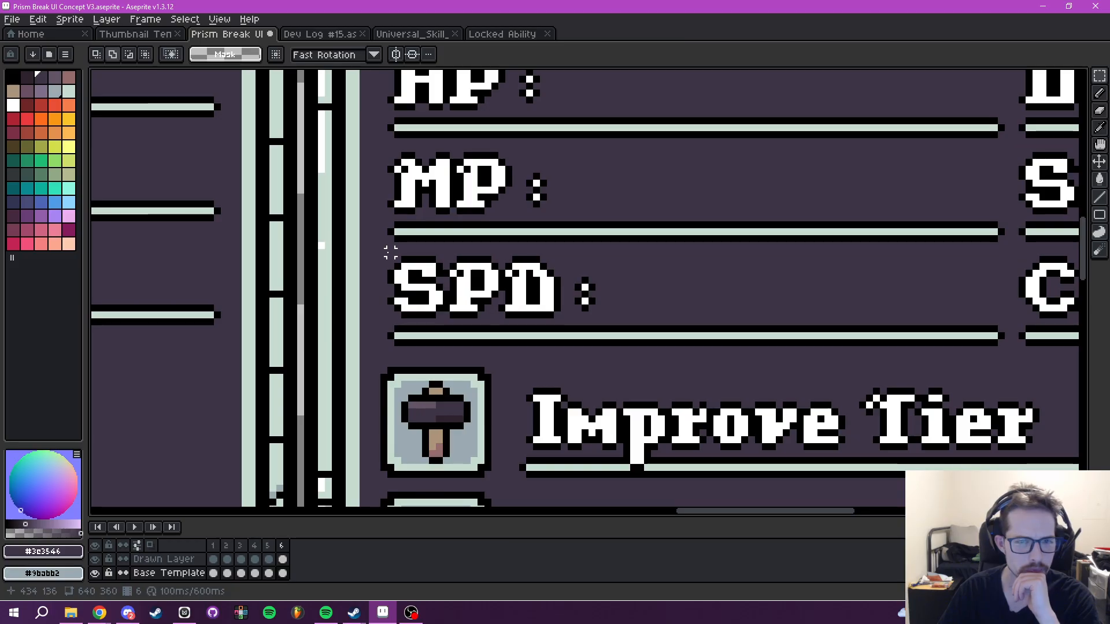
{"action": "left_click_drag", "start_coordinate": [436, 243], "coordinate": [468, 335]}
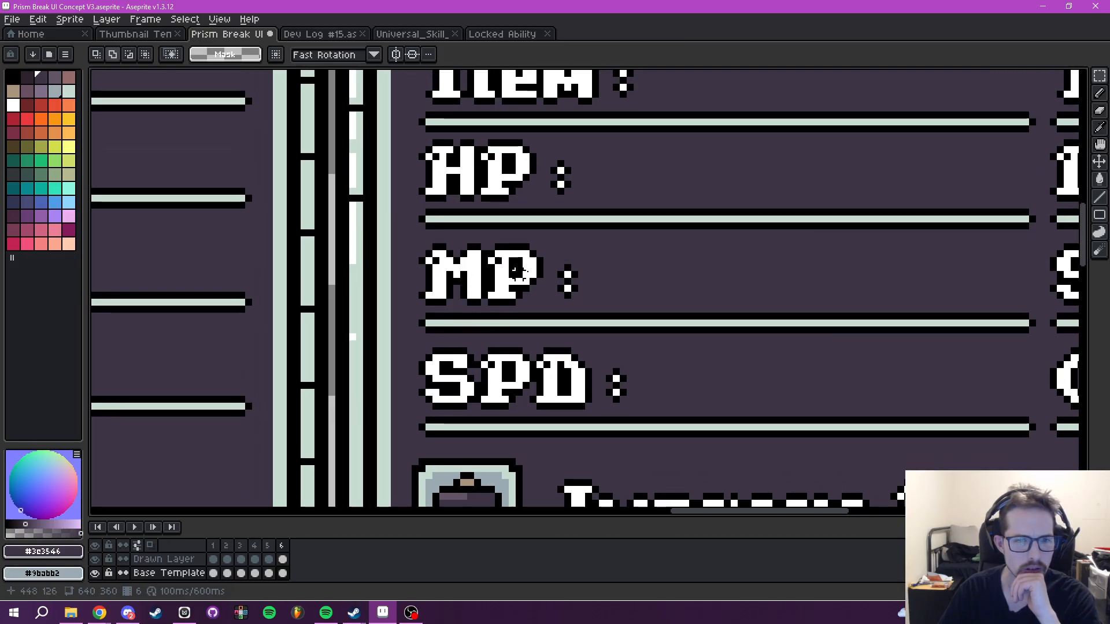
{"action": "scroll", "coordinate": [515, 273], "scroll_direction": "right", "scroll_amount": 5}
{"action": "left_click_drag", "start_coordinate": [881, 268], "coordinate": [827, 305]}
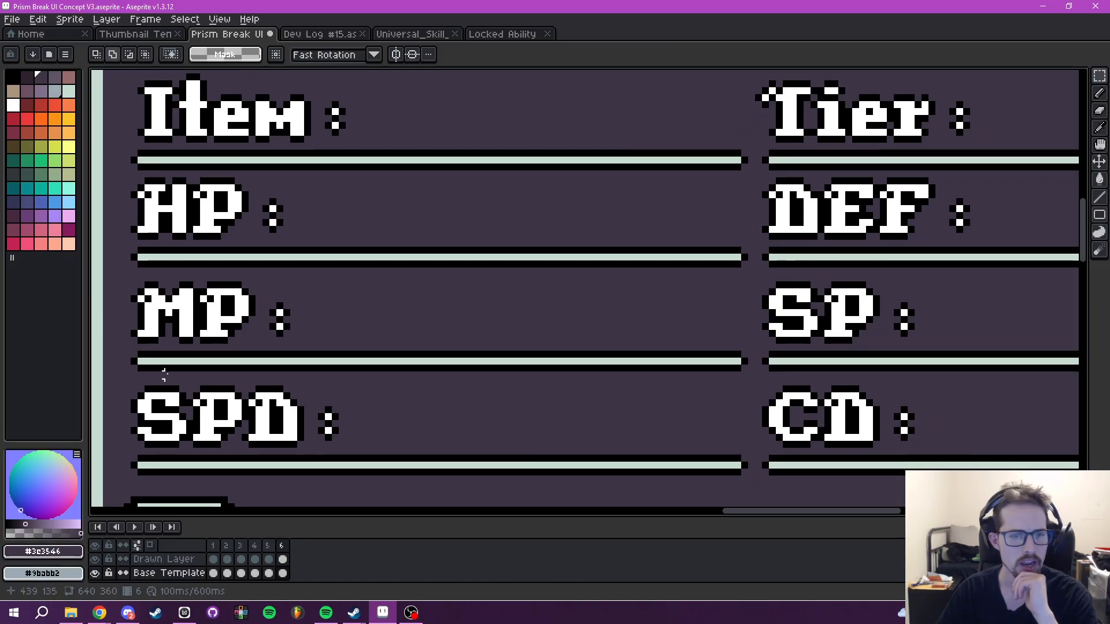
{"action": "scroll", "coordinate": [234, 284], "scroll_direction": "up", "scroll_amount": 5}
{"action": "scroll", "coordinate": [248, 266], "scroll_direction": "left", "scroll_amount": 1}
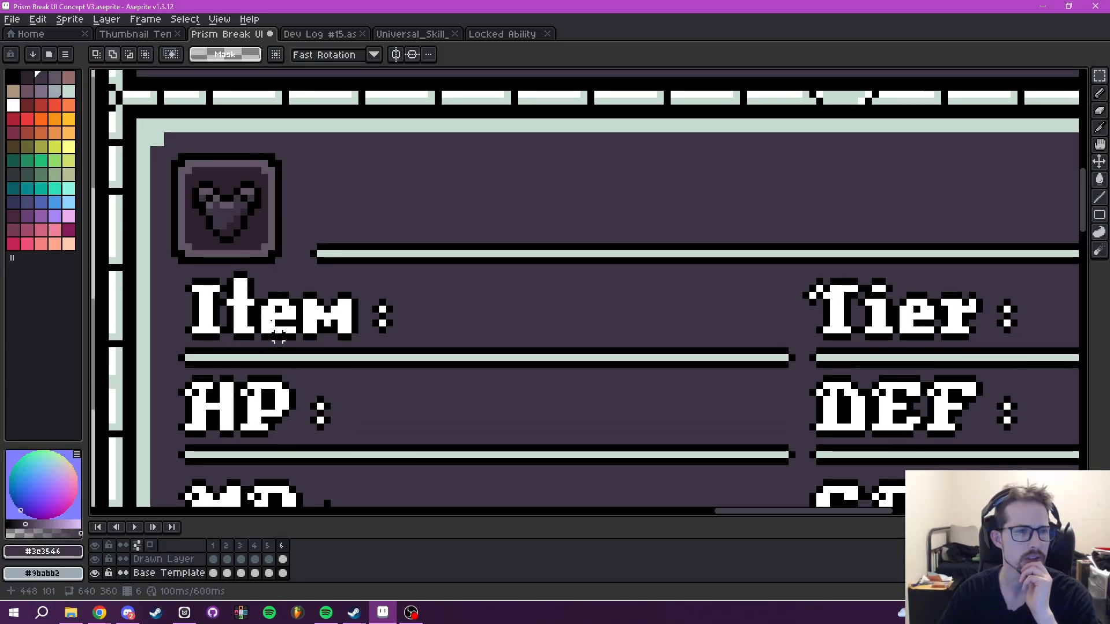
{"action": "left_click", "coordinate": [160, 141]}
{"action": "scroll", "coordinate": [327, 218], "scroll_direction": "right", "scroll_amount": 10}
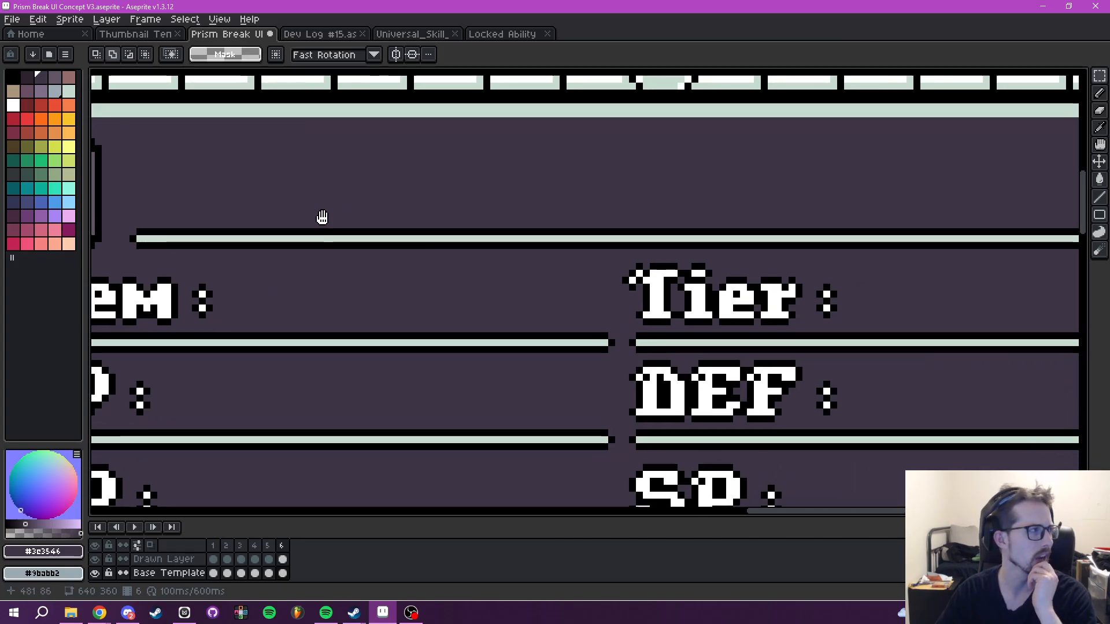
{"action": "scroll", "coordinate": [622, 222], "scroll_direction": "down", "scroll_amount": 1}
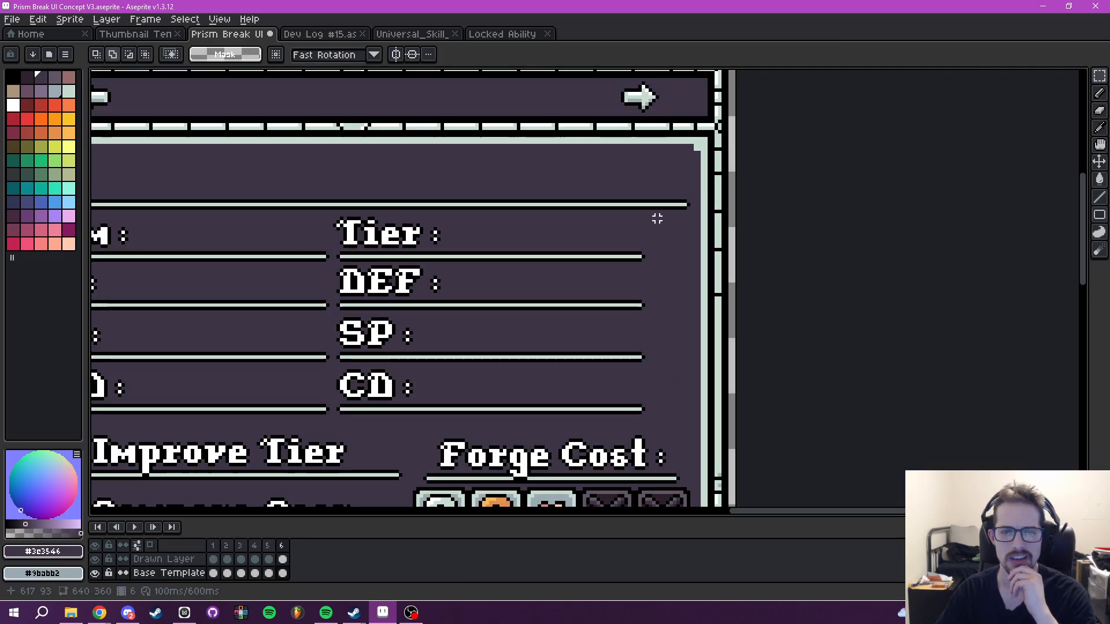
{"action": "scroll", "coordinate": [622, 222], "scroll_direction": "down", "scroll_amount": 1}
{"action": "left_click_drag", "start_coordinate": [630, 235], "coordinate": [653, 238]}
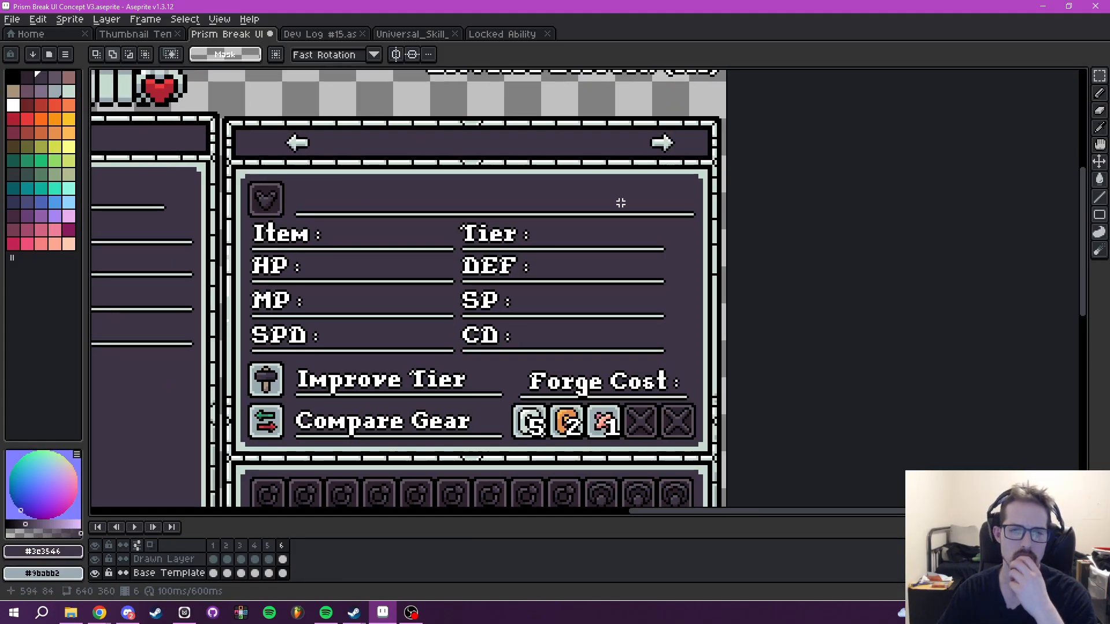
{"action": "scroll", "coordinate": [599, 210], "scroll_direction": "left", "scroll_amount": 5}
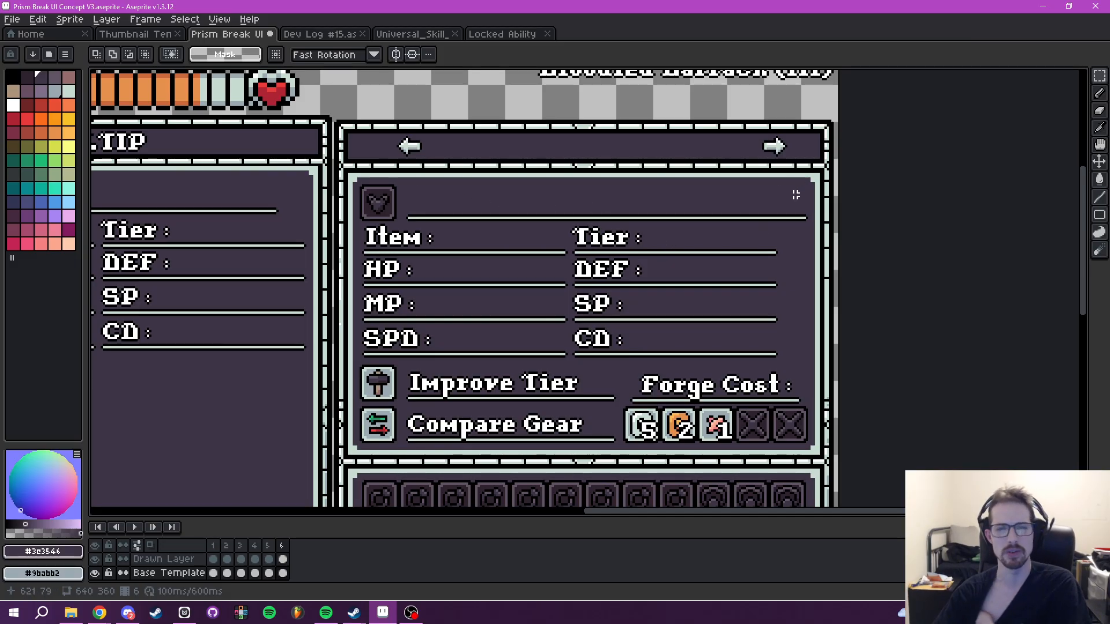
{"action": "scroll", "coordinate": [792, 197], "scroll_direction": "down", "scroll_amount": 6}
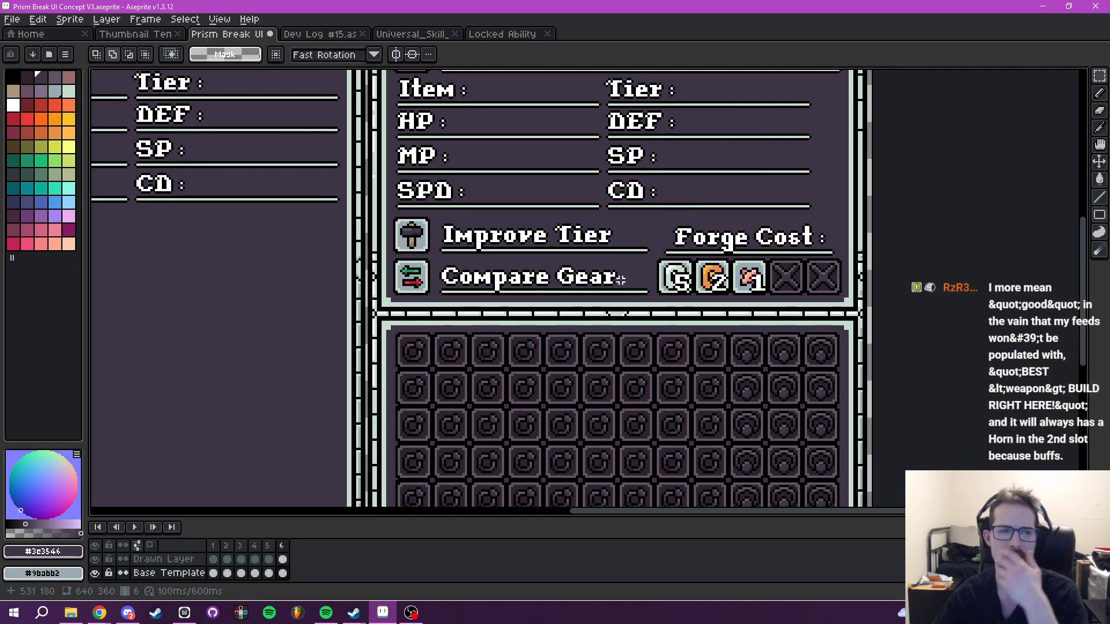
{"action": "scroll", "coordinate": [621, 280], "scroll_direction": "down", "scroll_amount": 1}
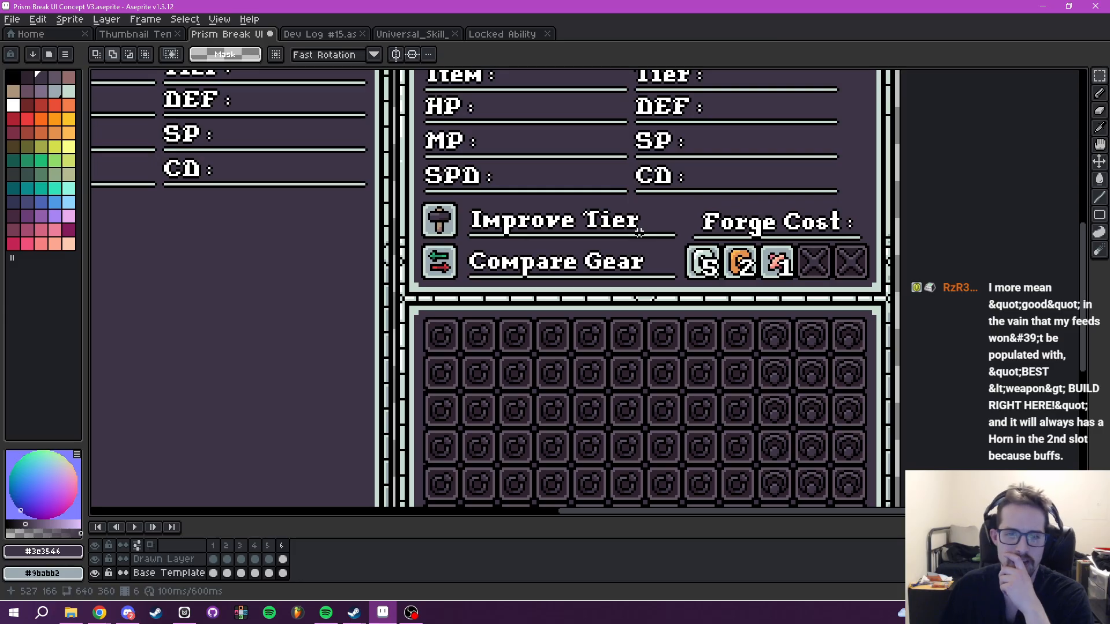
- Examine the player equipment panel and the whole menu layout against the gear panel on frame 6
{"action": "left_click_drag", "start_coordinate": [188, 360], "coordinate": [1045, 106]}
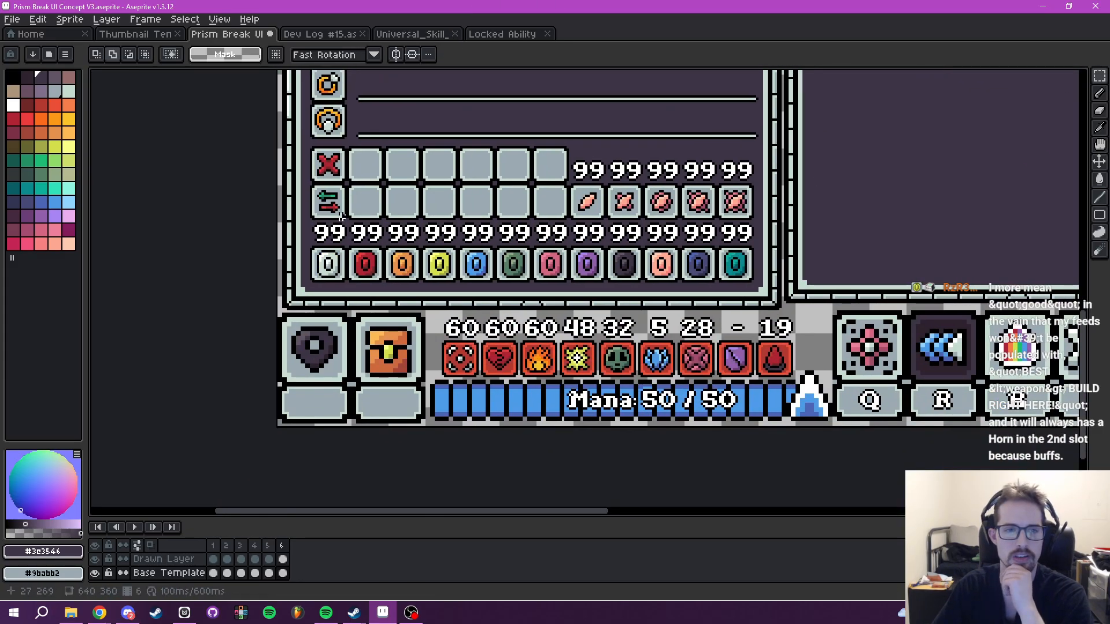
{"action": "scroll", "coordinate": [578, 231], "scroll_direction": "up", "scroll_amount": 4}
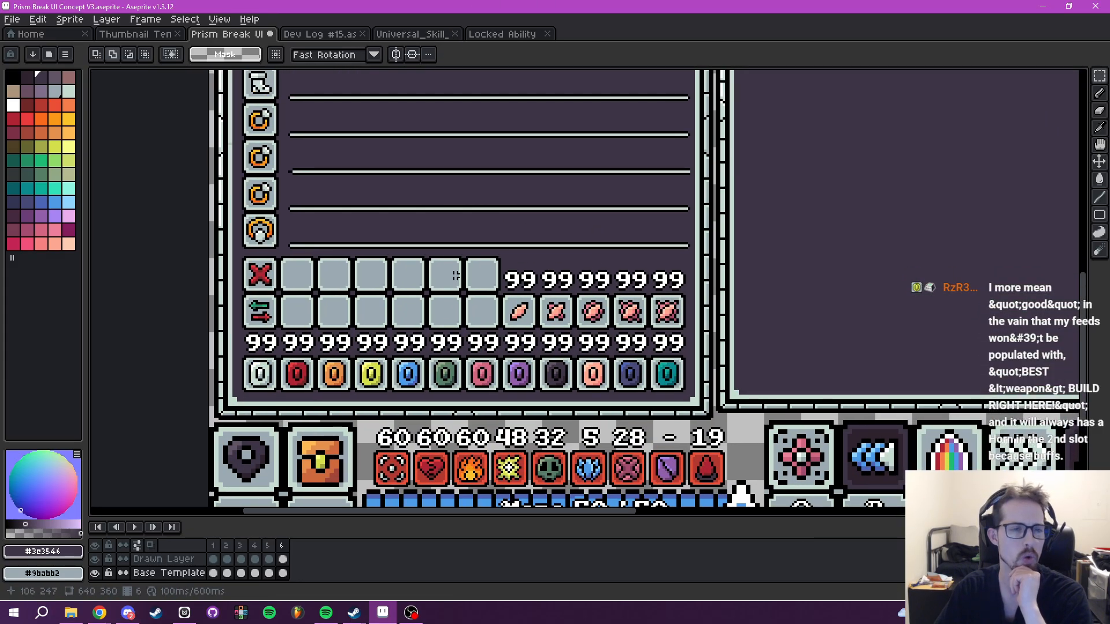
{"action": "left_click_drag", "start_coordinate": [699, 91], "coordinate": [300, 307]}
{"action": "left_click_drag", "start_coordinate": [527, 283], "coordinate": [246, 281]}
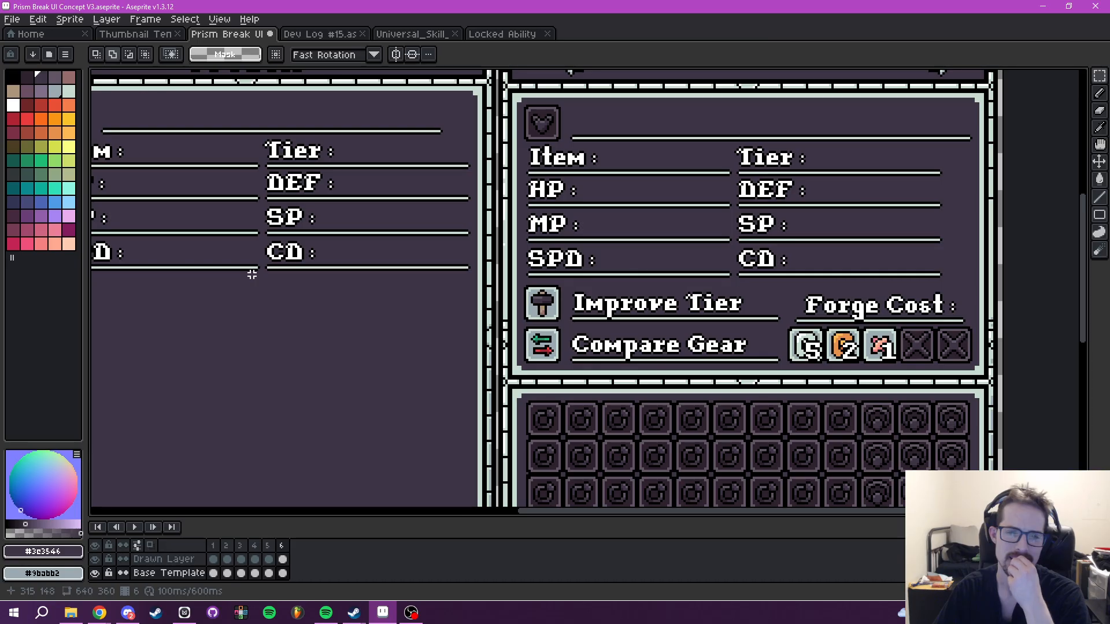
{"action": "scroll", "coordinate": [601, 275], "scroll_direction": "down", "scroll_amount": 2}
{"action": "scroll", "coordinate": [653, 302], "scroll_direction": "up", "scroll_amount": 2}
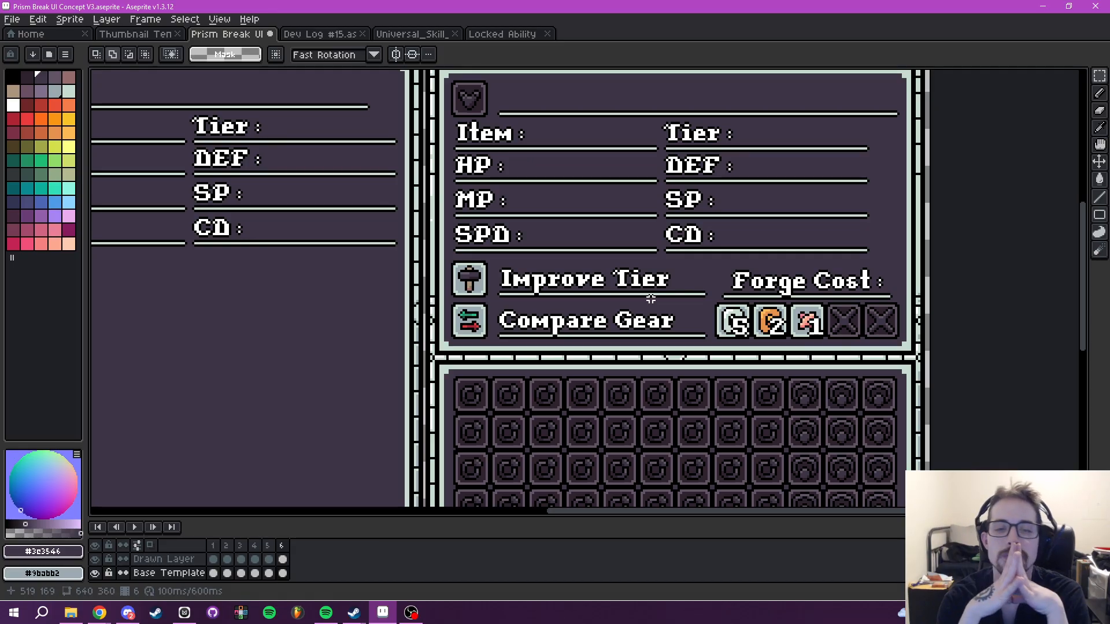
{"action": "scroll", "coordinate": [738, 291], "scroll_direction": "down", "scroll_amount": 3}
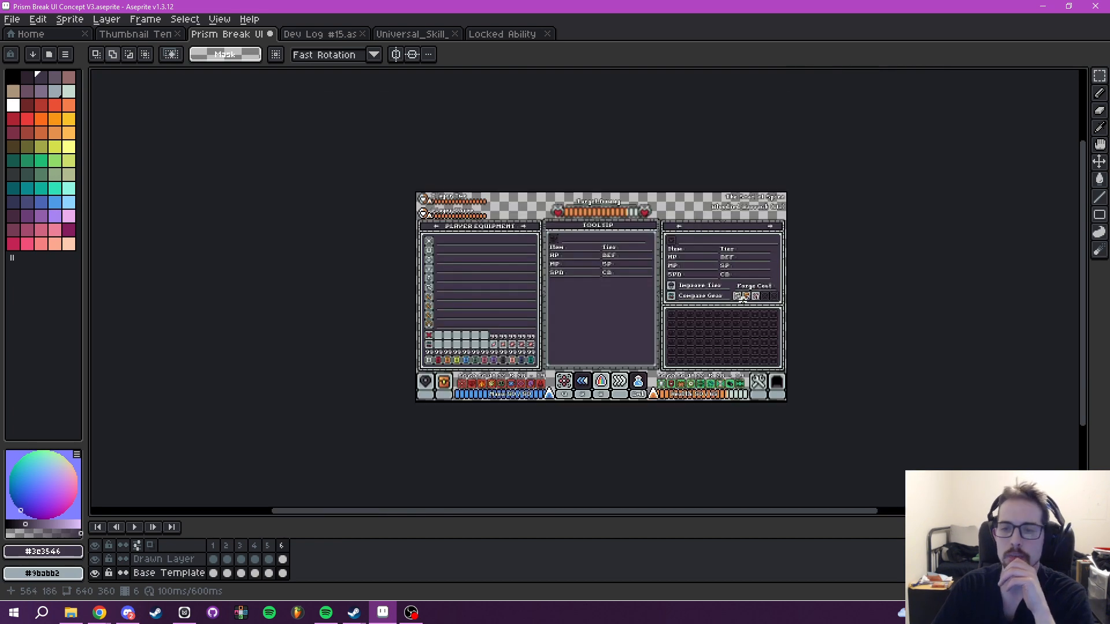
{"action": "scroll", "coordinate": [741, 308], "scroll_direction": "up", "scroll_amount": 1}
{"action": "left_click_drag", "start_coordinate": [743, 308], "coordinate": [779, 309]}
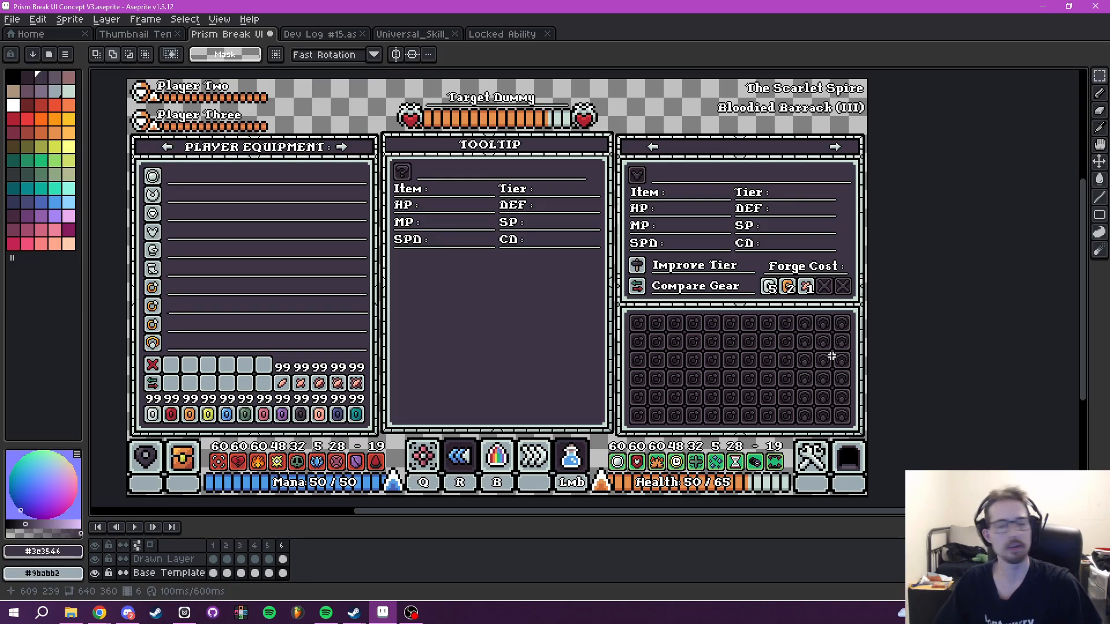
{"action": "left_click_drag", "start_coordinate": [795, 343], "coordinate": [762, 321]}
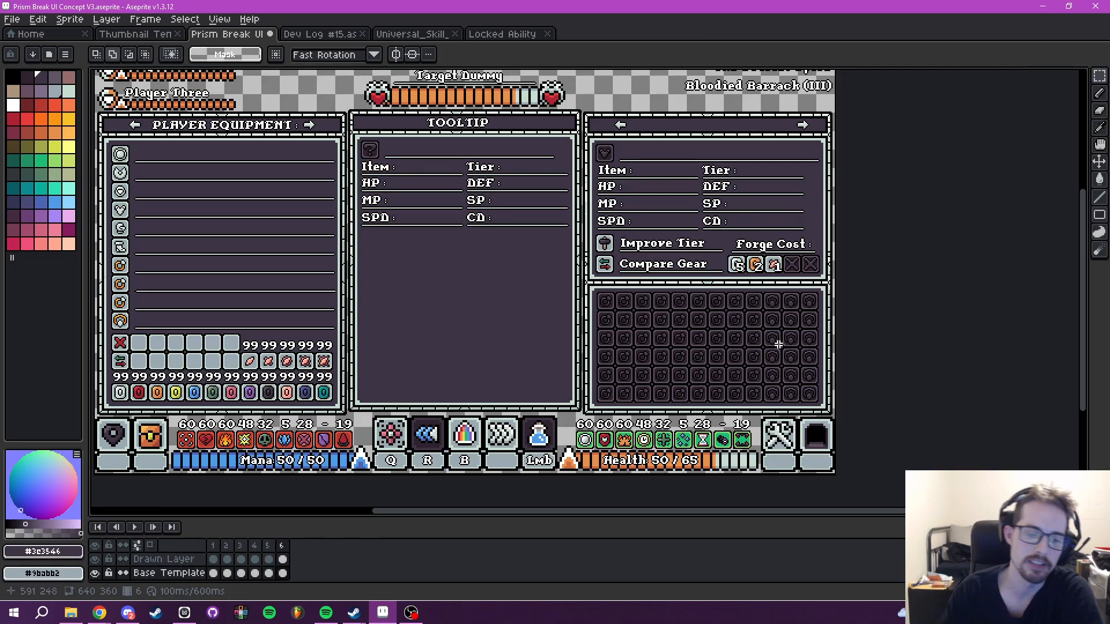
- Switch to frame 5 and pick green #239063 as both the foreground and background colour
{"action": "left_click", "coordinate": [267, 545]}
{"action": "left_click_drag", "start_coordinate": [794, 349], "coordinate": [732, 345]}
{"action": "scroll", "coordinate": [670, 354], "scroll_direction": "up", "scroll_amount": 3}
{"action": "mouse_move", "coordinate": [576, 323]}
{"action": "left_mouse_down"}
{"action": "mouse_move", "coordinate": [732, 310]}
{"action": "mouse_move", "coordinate": [268, 310]}
{"action": "left_mouse_up"}
{"action": "key", "text": "i"}
{"action": "scroll", "coordinate": [472, 310], "scroll_direction": "up", "scroll_amount": 4}
{"action": "left_click", "coordinate": [417, 342]}
{"action": "right_click", "coordinate": [418, 342]}
- Fill the chestplate slot in the gear grid's fifth column with green #239063 on the Drawn Layer
{"action": "scroll", "coordinate": [674, 297], "scroll_direction": "up", "scroll_amount": 1}
{"action": "mouse_move", "coordinate": [891, 337]}
{"action": "left_mouse_down"}
{"action": "mouse_move", "coordinate": [619, 297]}
{"action": "mouse_move", "coordinate": [602, 282]}
{"action": "left_mouse_up"}
{"action": "key", "text": "g"}
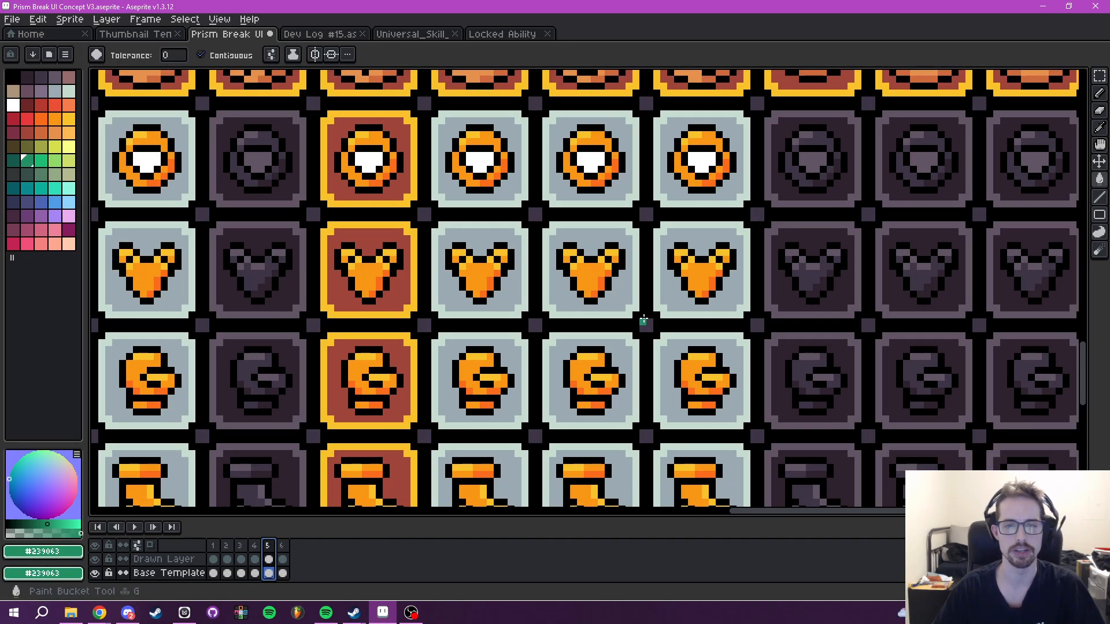
{"action": "key", "text": "Escape"}
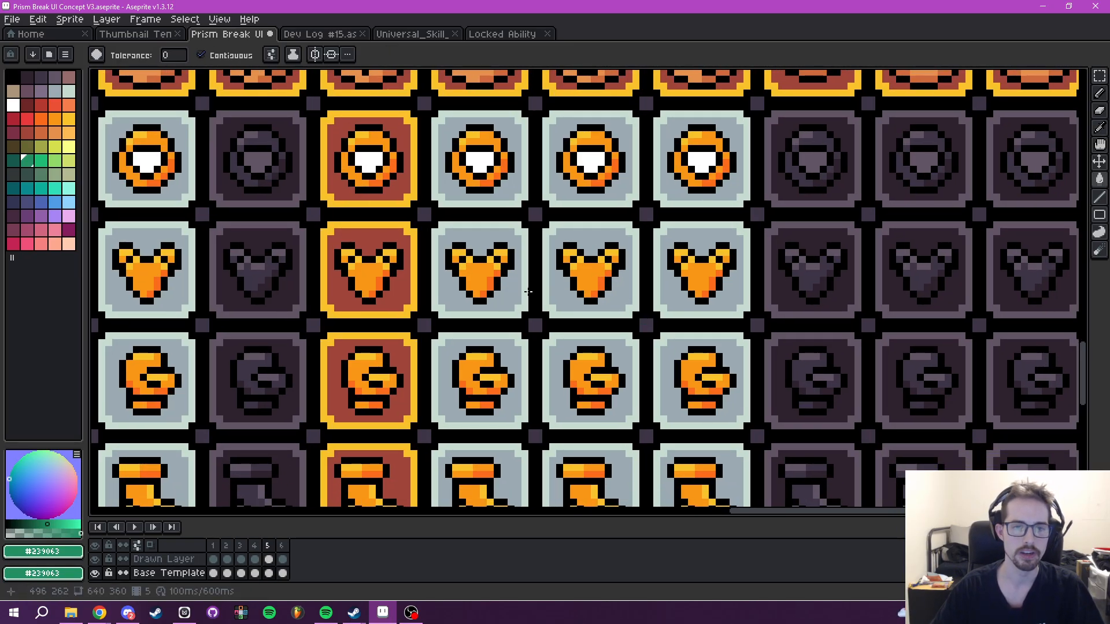
{"action": "left_click", "coordinate": [173, 559]}
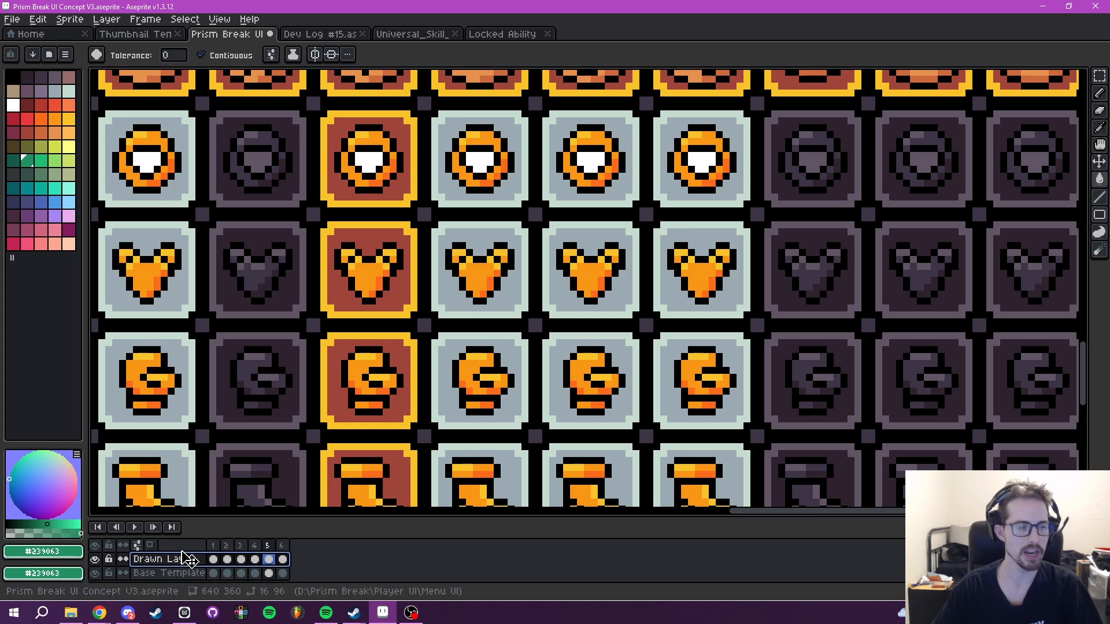
{"action": "left_click", "coordinate": [553, 302]}
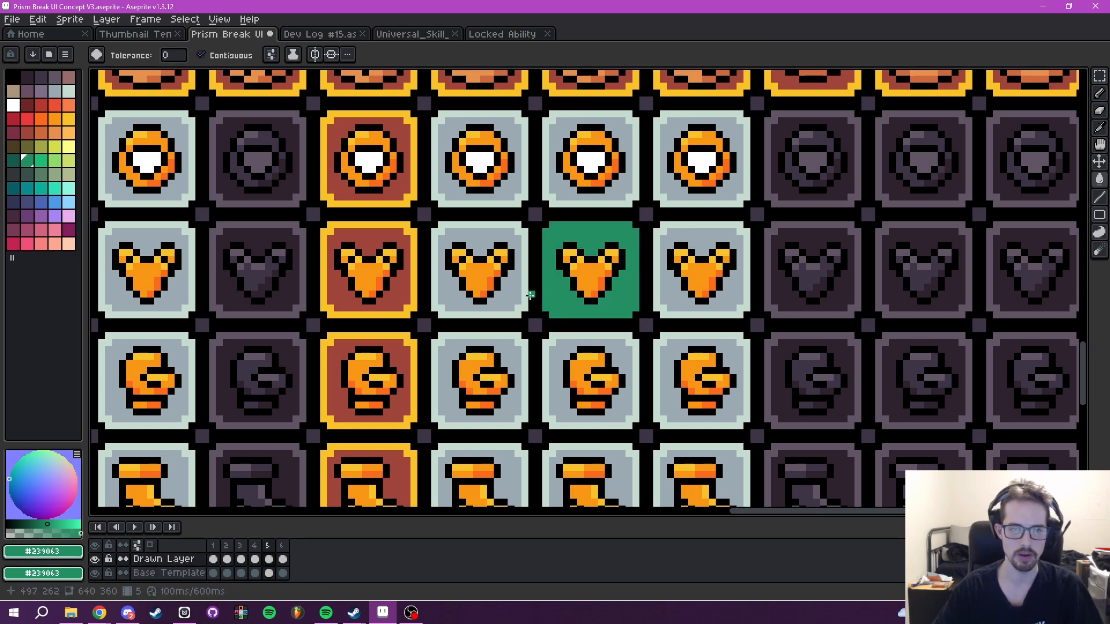
- Pick the light green #91db69 from the green ability slots' frames as the background colour
{"action": "scroll", "coordinate": [508, 295], "scroll_direction": "left", "scroll_amount": 10}
{"action": "left_click_drag", "start_coordinate": [479, 364], "coordinate": [738, 318]}
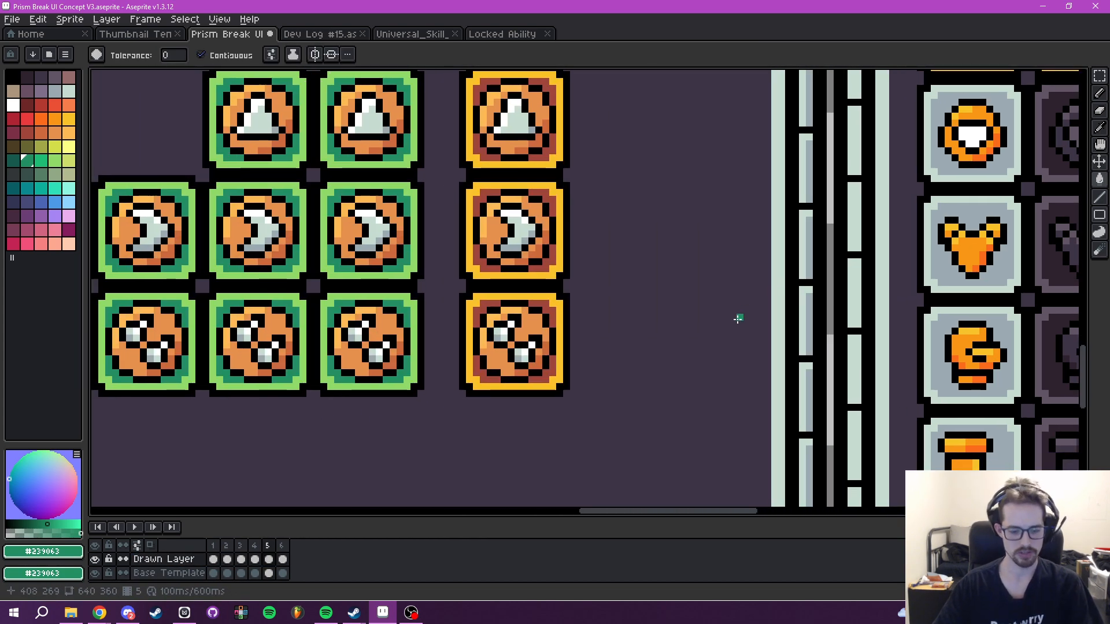
{"action": "key", "text": "i"}
{"action": "right_click", "coordinate": [419, 258]}
- Recolour the chestplate slots in columns four and five with #239063 backgrounds and #91db69 frames using the Paint Bucket
{"action": "left_click_drag", "start_coordinate": [713, 259], "coordinate": [191, 283]}
{"action": "left_click_drag", "start_coordinate": [554, 284], "coordinate": [294, 305]}
{"action": "key", "text": "g"}
{"action": "right_click", "coordinate": [598, 328]}
{"action": "right_click", "coordinate": [575, 324]}
{"action": "left_click", "coordinate": [568, 323]}
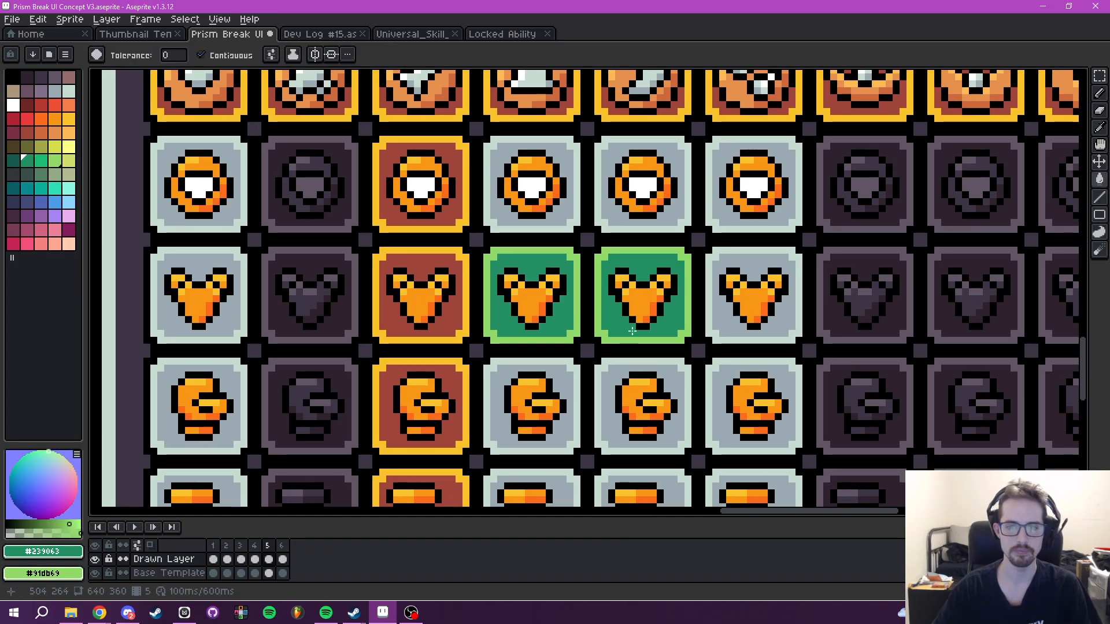
- Recolour the sixth column's chestplate slot and the glove slots in columns four to six with #239063 backgrounds and #91db69 frames
{"action": "left_click_drag", "start_coordinate": [687, 322], "coordinate": [565, 310]}
{"action": "left_click", "coordinate": [596, 309]}
{"action": "right_click", "coordinate": [607, 329]}
{"action": "left_click", "coordinate": [598, 399]}
{"action": "right_click", "coordinate": [589, 399]}
{"action": "left_click", "coordinate": [556, 379]}
{"action": "right_click", "coordinate": [565, 382]}
{"action": "left_click", "coordinate": [443, 377]}
{"action": "right_click", "coordinate": [455, 373]}
- Recolour the round-icon slots above the chestplates in columns four to six with #239063 backgrounds and #91db69 frames
{"action": "left_click_drag", "start_coordinate": [510, 316], "coordinate": [529, 436]}
{"action": "left_click", "coordinate": [464, 315]}
{"action": "right_click", "coordinate": [470, 315]}
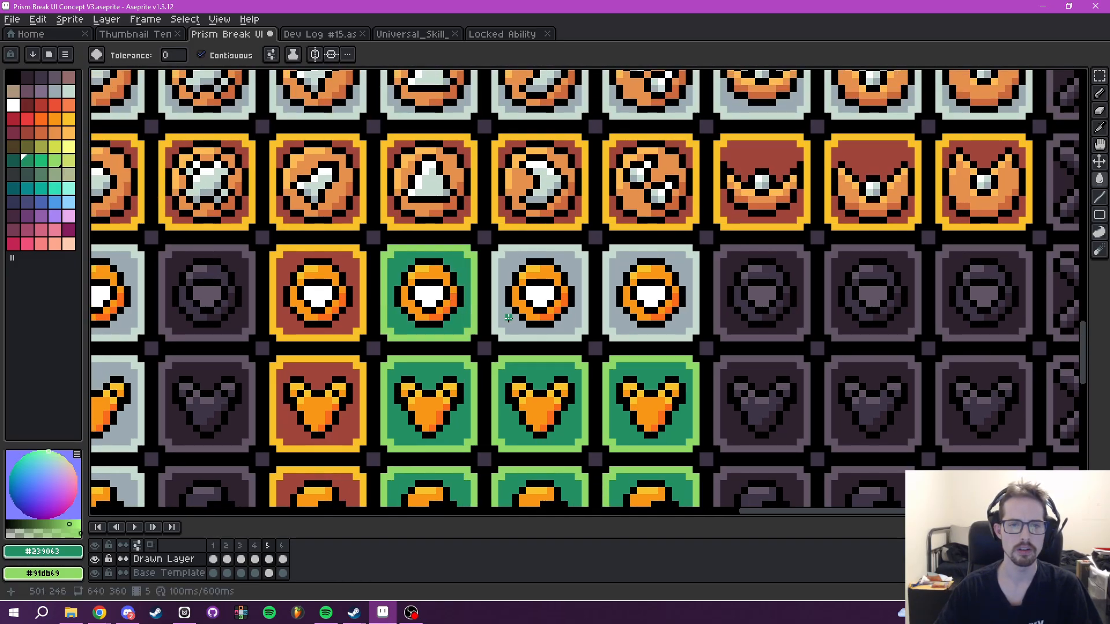
{"action": "left_click", "coordinate": [508, 318]}
{"action": "right_click", "coordinate": [497, 331]}
{"action": "left_click", "coordinate": [614, 318]}
{"action": "right_click", "coordinate": [607, 323]}
- Recolour the boot slots below the gloves in columns four to six with #239063 backgrounds and #91db69 frames
{"action": "left_click_drag", "start_coordinate": [640, 356], "coordinate": [677, 86]}
{"action": "left_click", "coordinate": [651, 356]}
{"action": "right_click", "coordinate": [644, 355]}
{"action": "left_click", "coordinate": [616, 354]}
{"action": "right_click", "coordinate": [623, 350]}
{"action": "left_click", "coordinate": [504, 355]}
{"action": "right_click", "coordinate": [510, 339]}
{"action": "scroll", "coordinate": [617, 258], "scroll_direction": "down", "scroll_amount": 4}
{"action": "left_click_drag", "start_coordinate": [789, 148], "coordinate": [489, 504]}
{"action": "left_click_drag", "start_coordinate": [495, 278], "coordinate": [558, 370]}
{"action": "left_click_drag", "start_coordinate": [554, 230], "coordinate": [661, 188]}
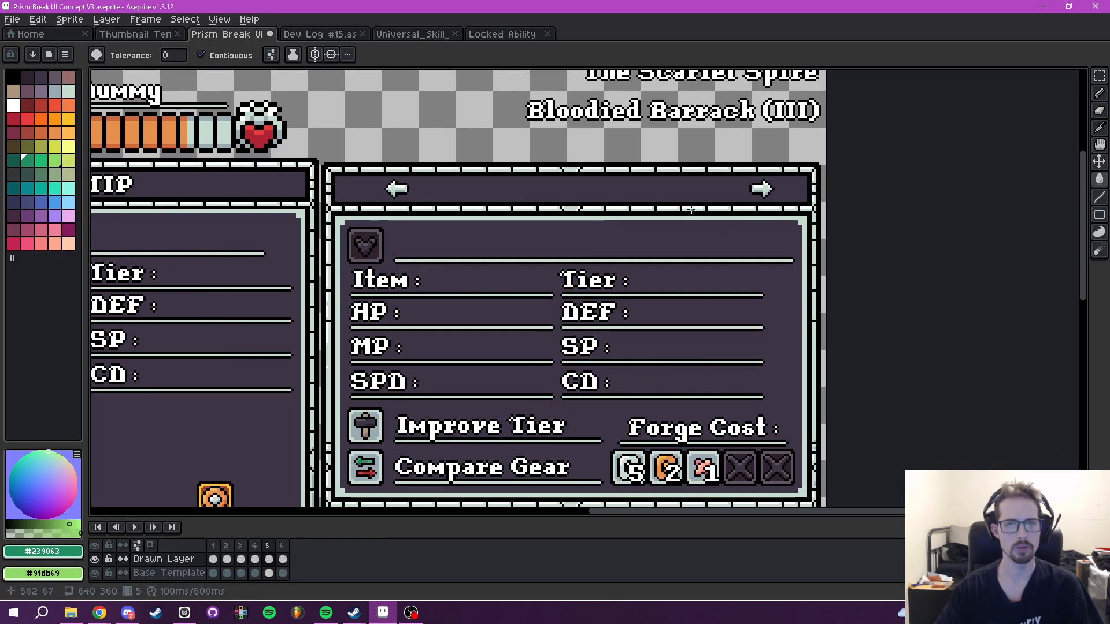
{"action": "left_click_drag", "start_coordinate": [350, 185], "coordinate": [428, 227]}
{"action": "left_click", "coordinate": [429, 227]}
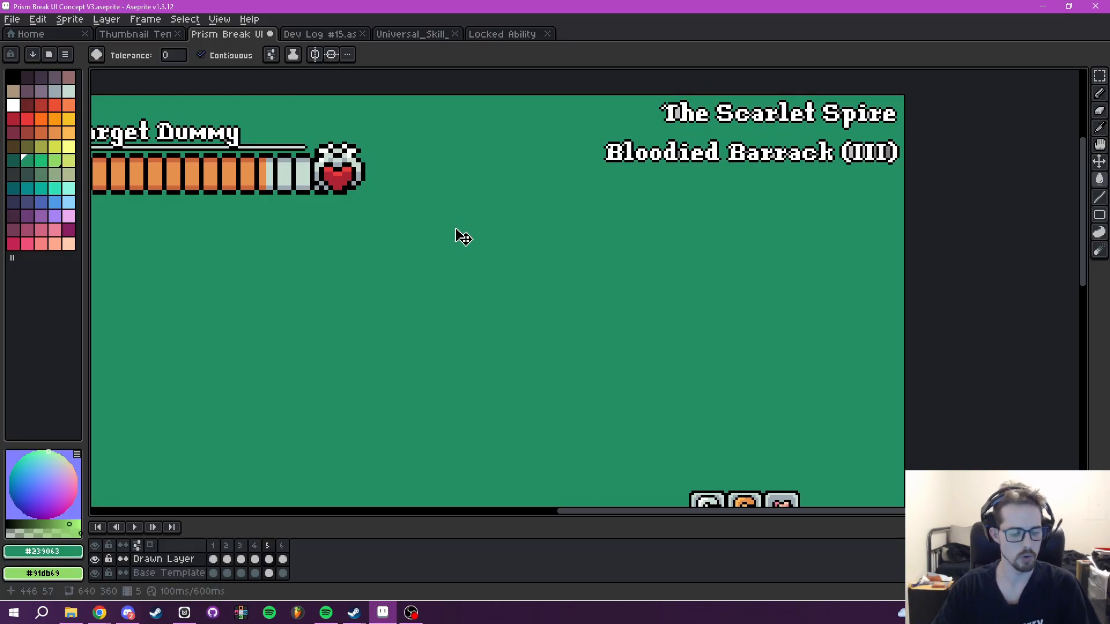
{"action": "key", "text": "ctrl+z"}
- On frame 5's Drawn Layer, clear the stray green fill and sketch 1px #239063 marks beside and above the right-hand header's two arrows
{"action": "mouse_move", "coordinate": [499, 244]}
{"action": "left_mouse_down"}
{"action": "mouse_move", "coordinate": [521, 226]}
{"action": "mouse_move", "coordinate": [539, 229]}
{"action": "mouse_move", "coordinate": [479, 328]}
{"action": "left_mouse_up"}
{"action": "key", "text": "b"}
{"action": "left_click", "coordinate": [168, 559]}
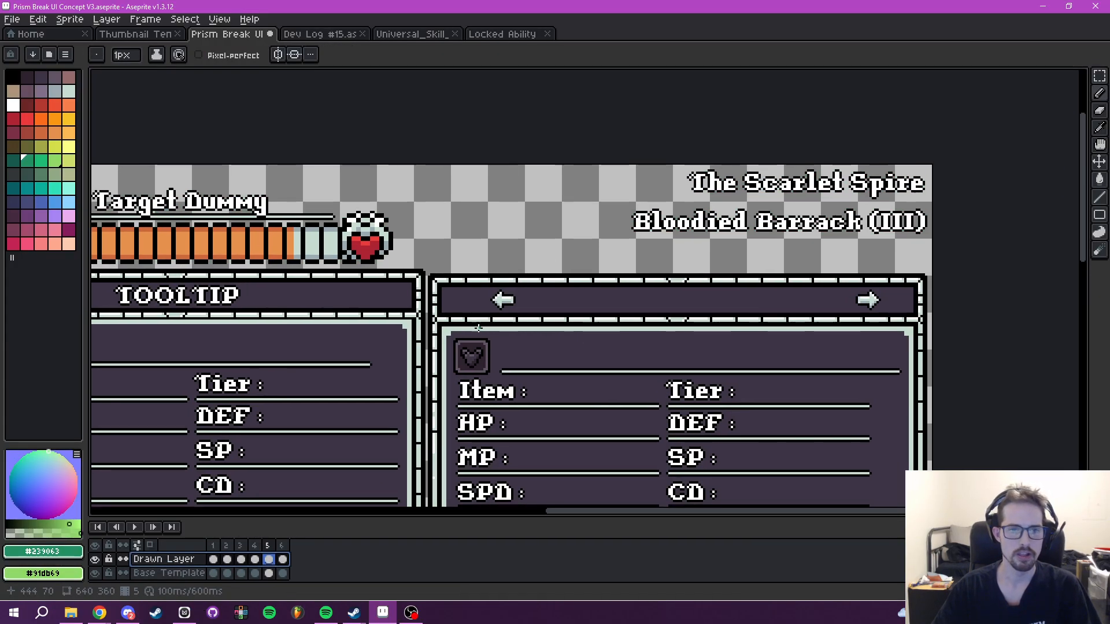
{"action": "scroll", "coordinate": [478, 327], "scroll_direction": "up", "scroll_amount": 4}
{"action": "mouse_move", "coordinate": [434, 258]}
{"action": "left_mouse_down"}
{"action": "mouse_move", "coordinate": [472, 274]}
{"action": "mouse_move", "coordinate": [435, 260]}
{"action": "left_mouse_up"}
{"action": "left_click_drag", "start_coordinate": [800, 241], "coordinate": [304, 236]}
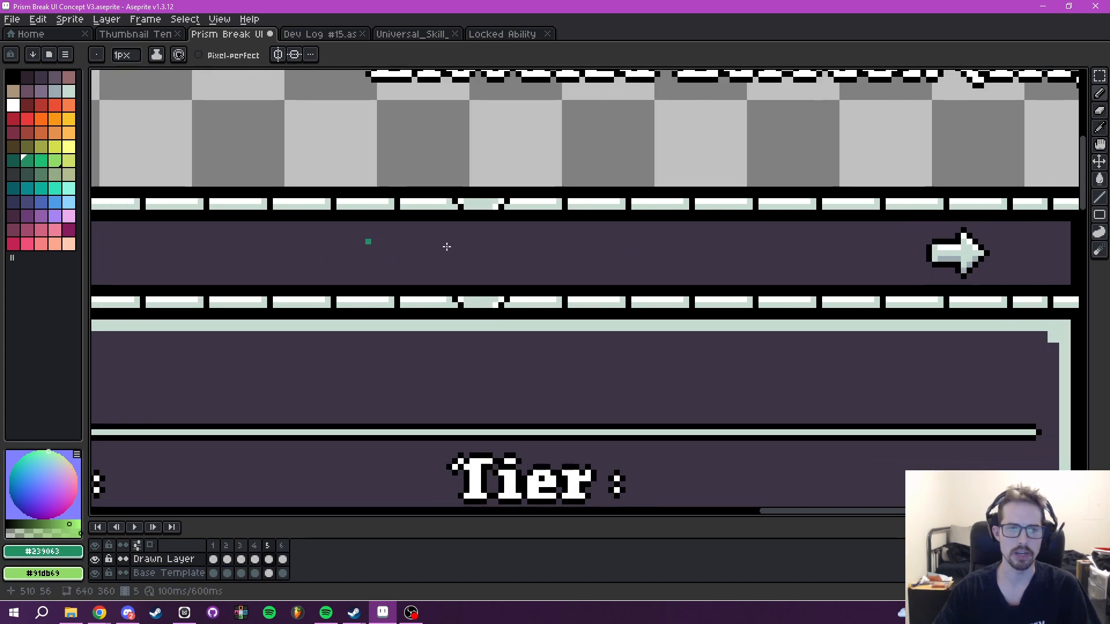
{"action": "left_click_drag", "start_coordinate": [896, 263], "coordinate": [572, 255]}
{"action": "mouse_move", "coordinate": [689, 236]}
{"action": "left_mouse_down"}
{"action": "mouse_move", "coordinate": [726, 255]}
{"action": "mouse_move", "coordinate": [694, 261]}
{"action": "left_mouse_up"}
{"action": "scroll", "coordinate": [694, 249], "scroll_direction": "down", "scroll_amount": 3}
{"action": "left_click_drag", "start_coordinate": [672, 212], "coordinate": [679, 258]}
{"action": "left_click_drag", "start_coordinate": [679, 257], "coordinate": [691, 239]}
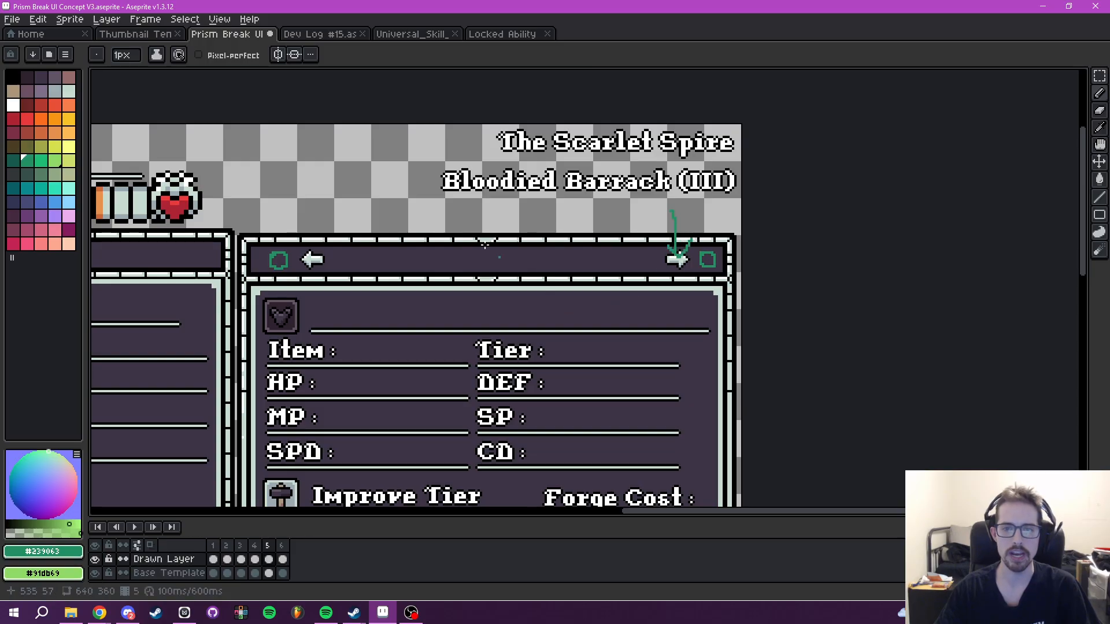
{"action": "mouse_move", "coordinate": [316, 203]}
{"action": "left_mouse_down"}
{"action": "mouse_move", "coordinate": [317, 254]}
{"action": "mouse_move", "coordinate": [336, 251]}
{"action": "left_mouse_up"}
{"action": "left_click_drag", "start_coordinate": [444, 291], "coordinate": [511, 88]}
{"action": "left_click_drag", "start_coordinate": [550, 287], "coordinate": [552, 131]}
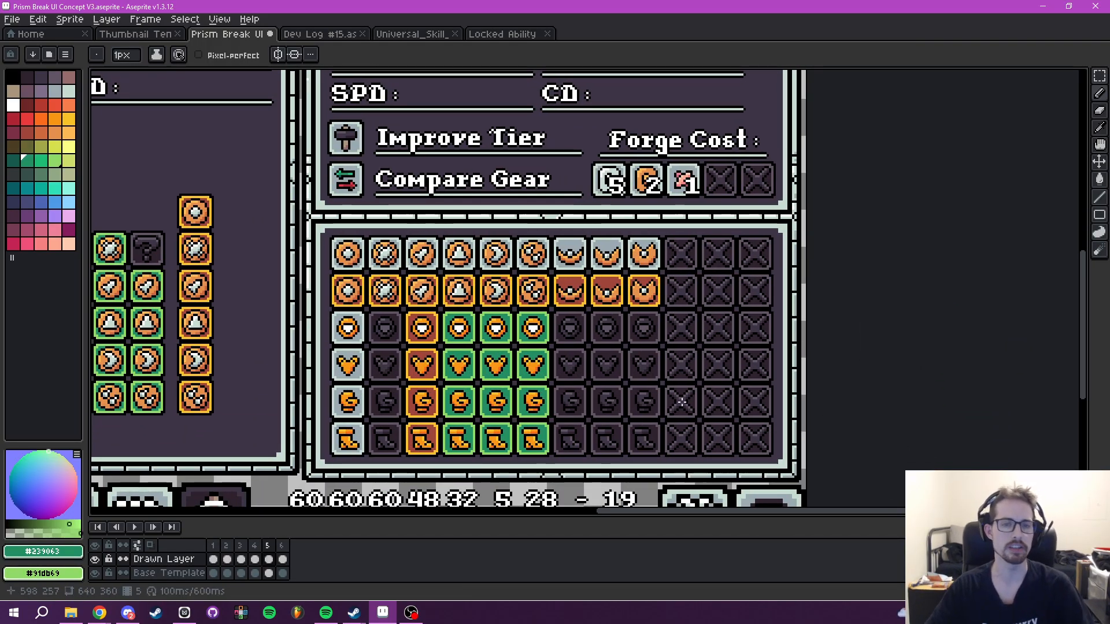
{"action": "scroll", "coordinate": [578, 289], "scroll_direction": "down", "scroll_amount": 8}
{"action": "scroll", "coordinate": [606, 327], "scroll_direction": "up", "scroll_amount": 1}
{"action": "scroll", "coordinate": [607, 328], "scroll_direction": "up", "scroll_amount": 4}
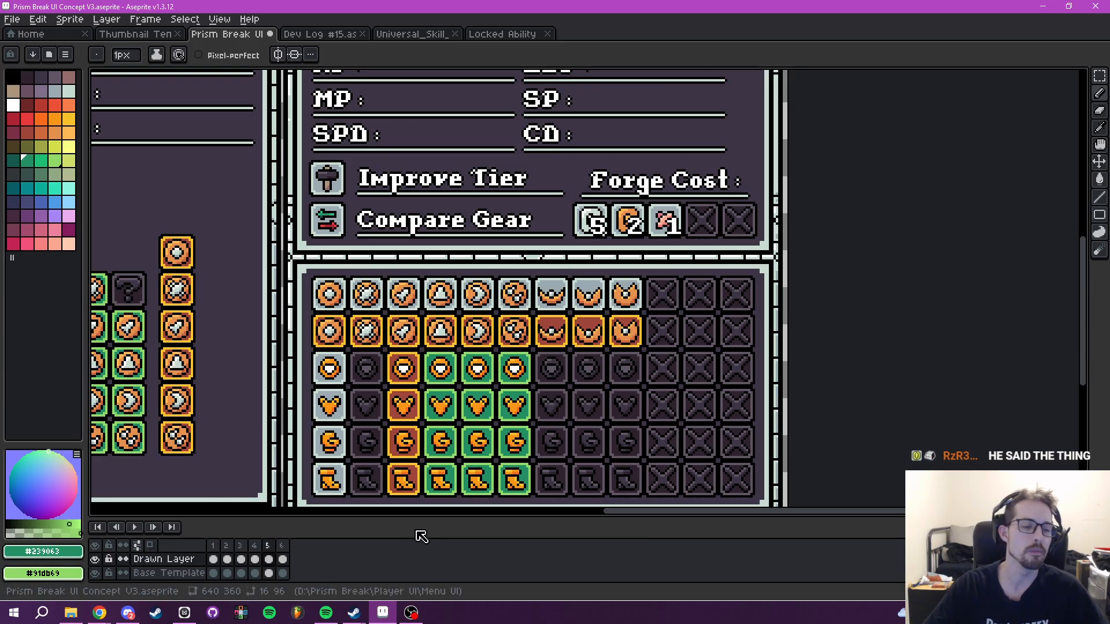
- Switch to Milanote and go through the Location entries of The Mirror / Monochrome Castle Loot table row by row
{"action": "left_click", "coordinate": [185, 612]}
{"action": "left_click_drag", "start_coordinate": [588, 438], "coordinate": [795, 441]}
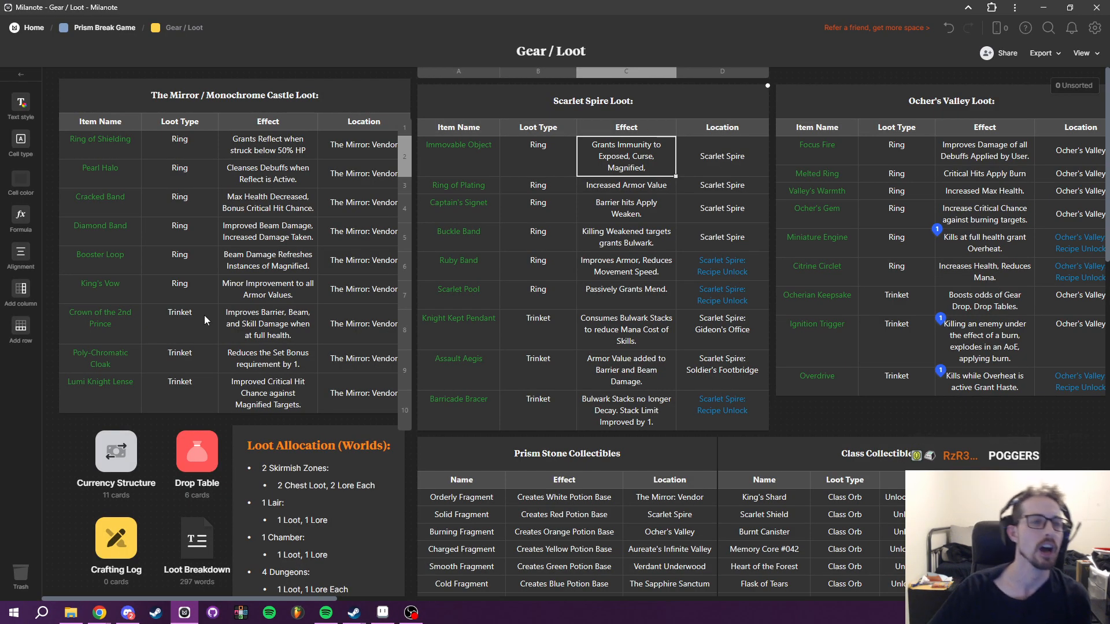
{"action": "left_click", "coordinate": [370, 170]}
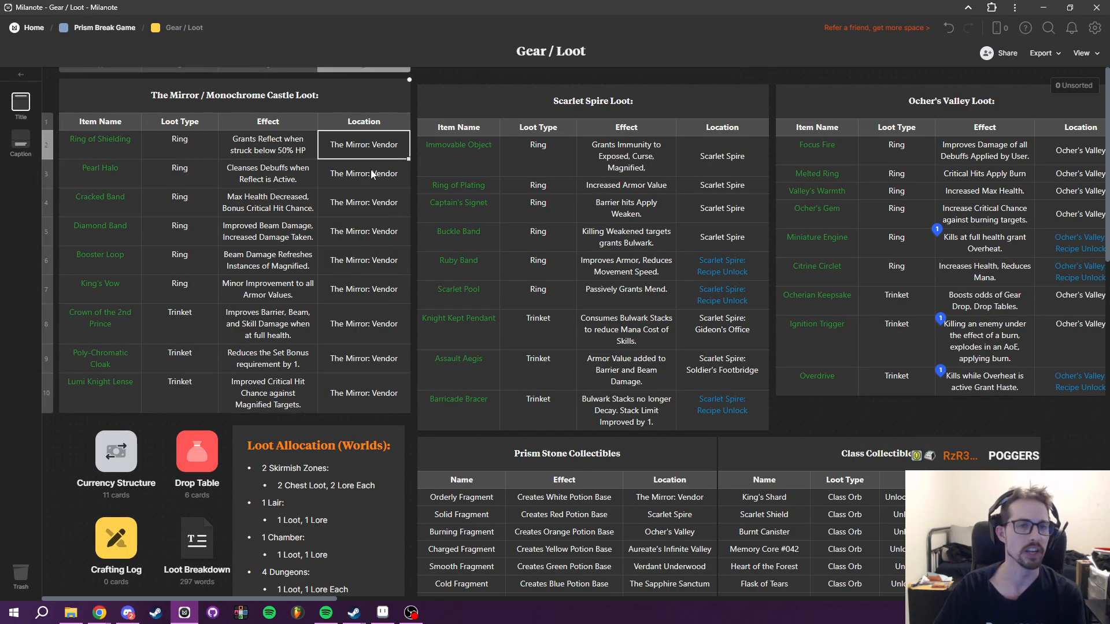
{"action": "key", "text": "Down"}
{"action": "key", "text": "Down"}
{"action": "key", "text": "Down"}
{"action": "key", "text": "Down"}
{"action": "key", "text": "Down"}
{"action": "key", "text": "Down"}
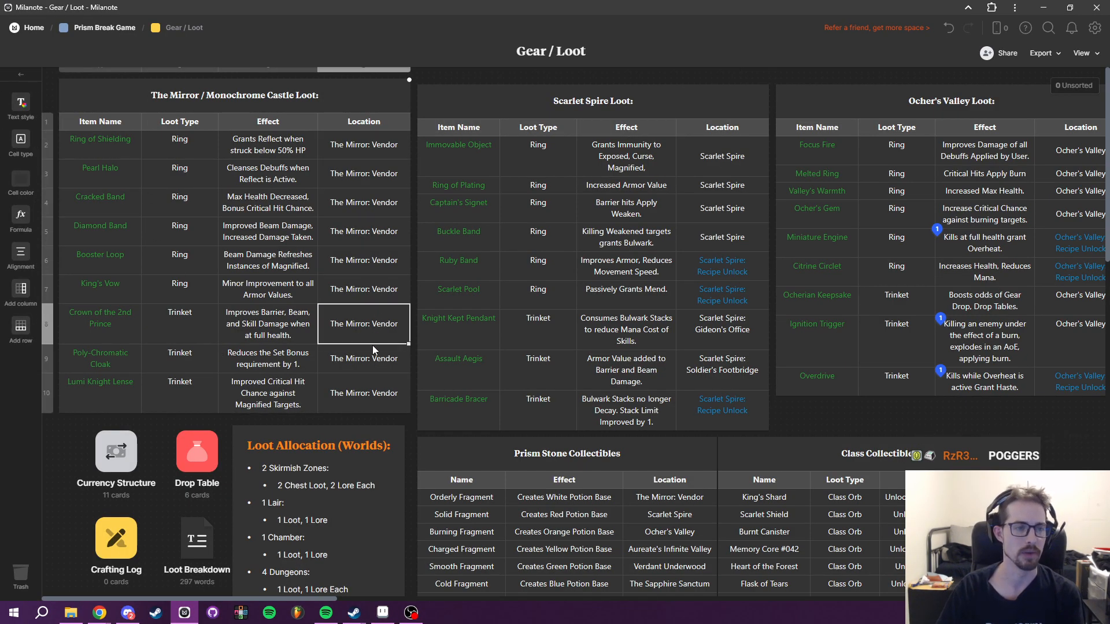
{"action": "key", "text": "Down"}
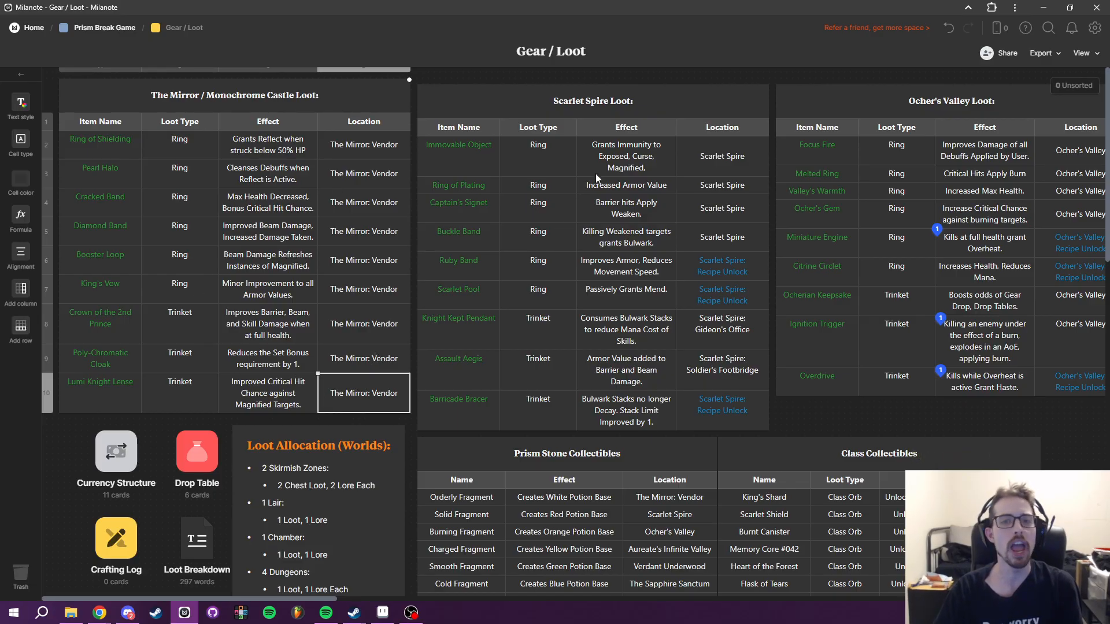
- Compare the Location entries of the Scarlet Spire Loot table with those of The Mirror / Monochrome Castle Loot table
{"action": "left_click", "coordinate": [714, 158]}
{"action": "left_click", "coordinate": [719, 240]}
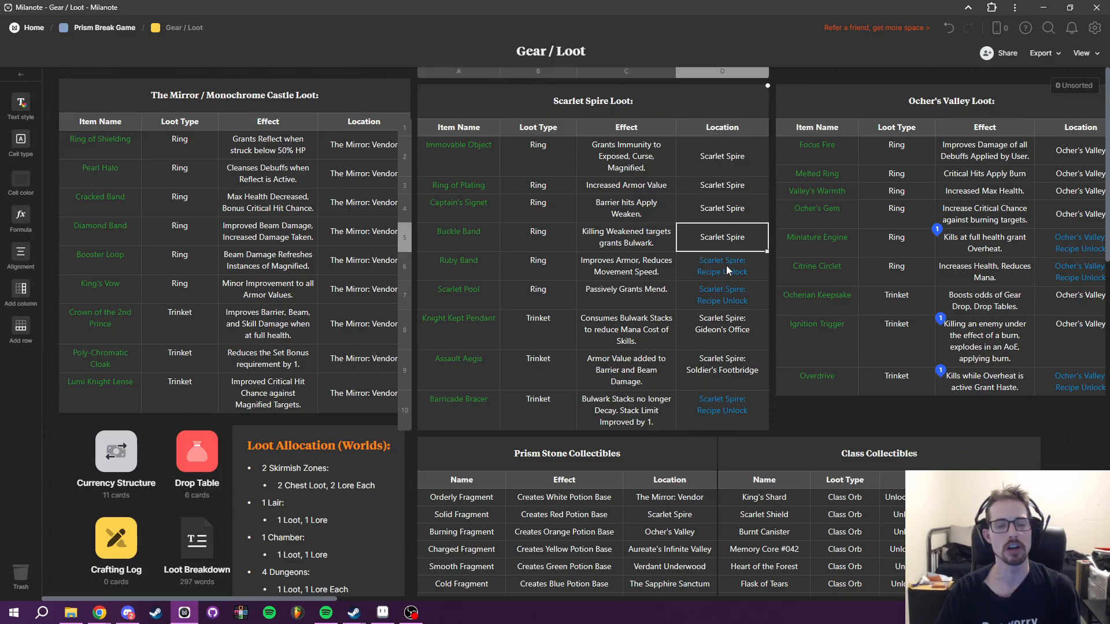
{"action": "key", "text": "Up"}
{"action": "key", "text": "Up"}
{"action": "key", "text": "Up"}
{"action": "key", "text": "Return"}
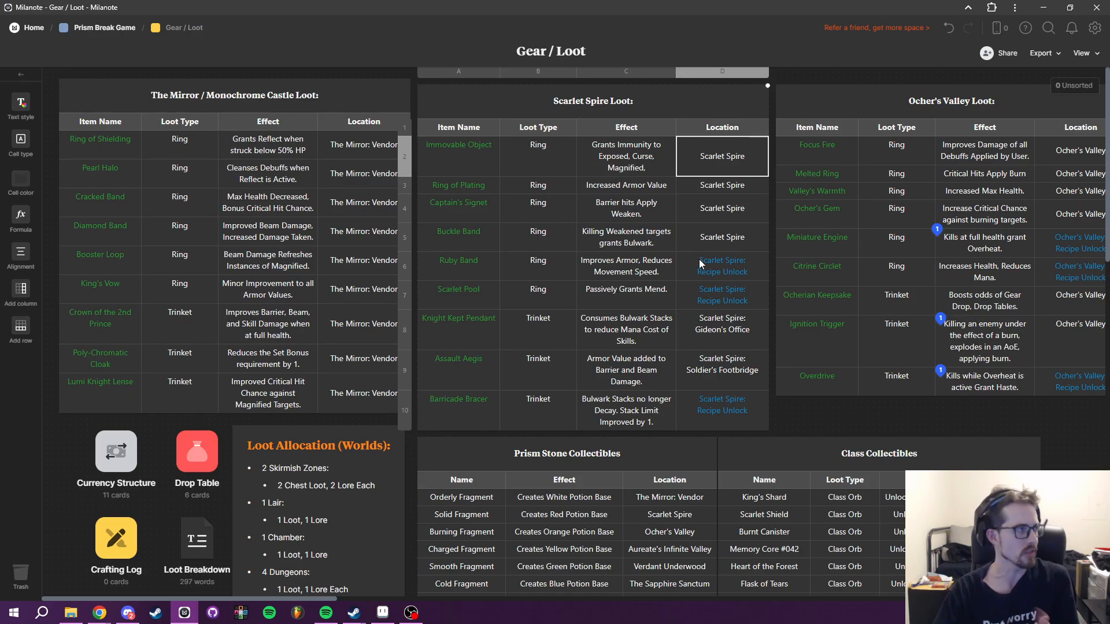
{"action": "left_click", "coordinate": [335, 187]}
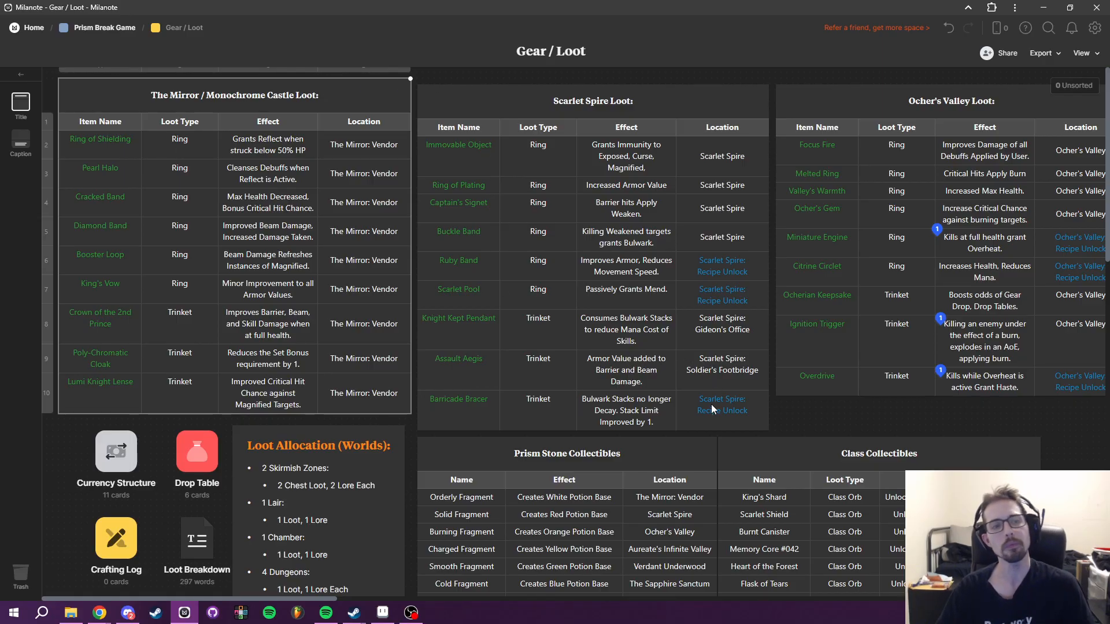
{"action": "left_click_drag", "start_coordinate": [846, 422], "coordinate": [867, 453]}
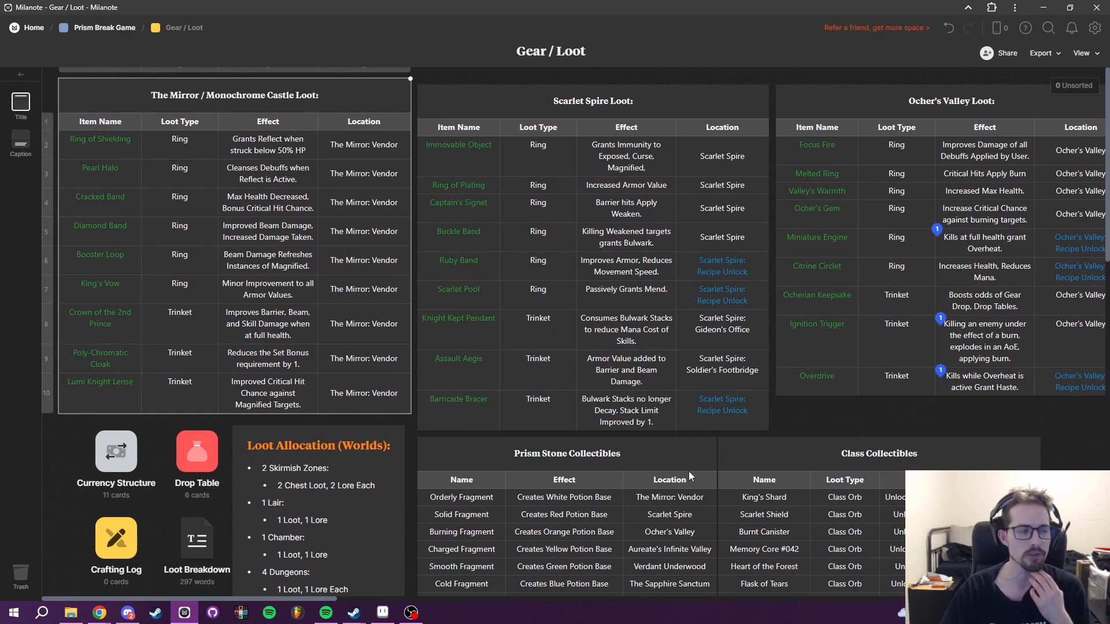
- Switch back to Aseprite and examine frame 6's locked gear grid and the item panel above it
{"action": "left_click", "coordinate": [410, 611]}
{"action": "left_click_drag", "start_coordinate": [641, 353], "coordinate": [729, 358]}
{"action": "left_click", "coordinate": [281, 546]}
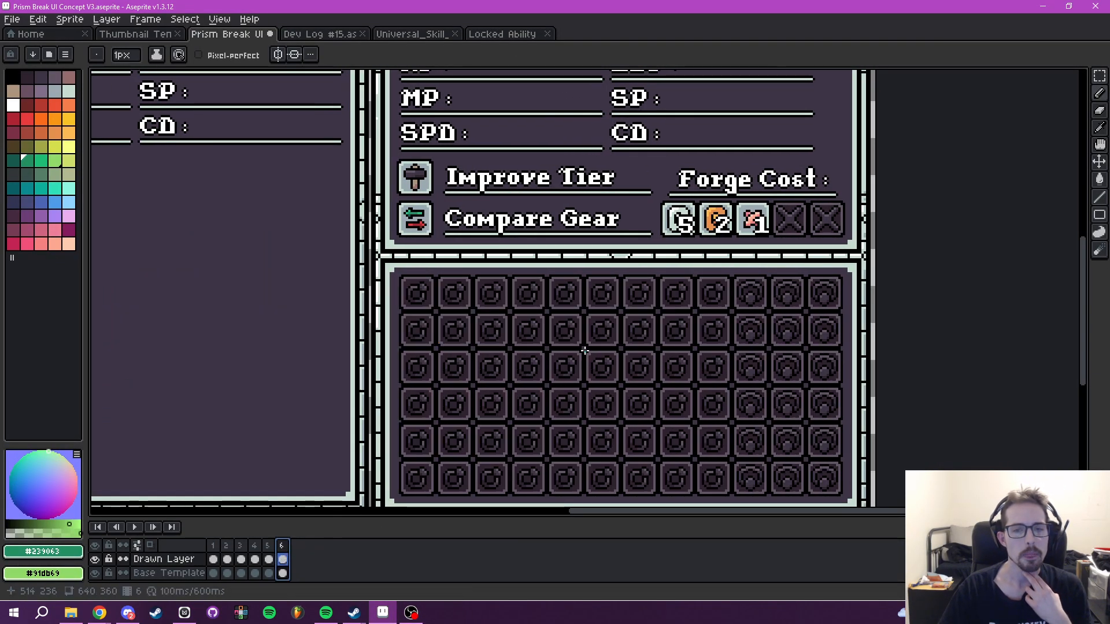
{"action": "left_click_drag", "start_coordinate": [581, 352], "coordinate": [522, 342]}
{"action": "scroll", "coordinate": [522, 343], "scroll_direction": "down", "scroll_amount": 2}
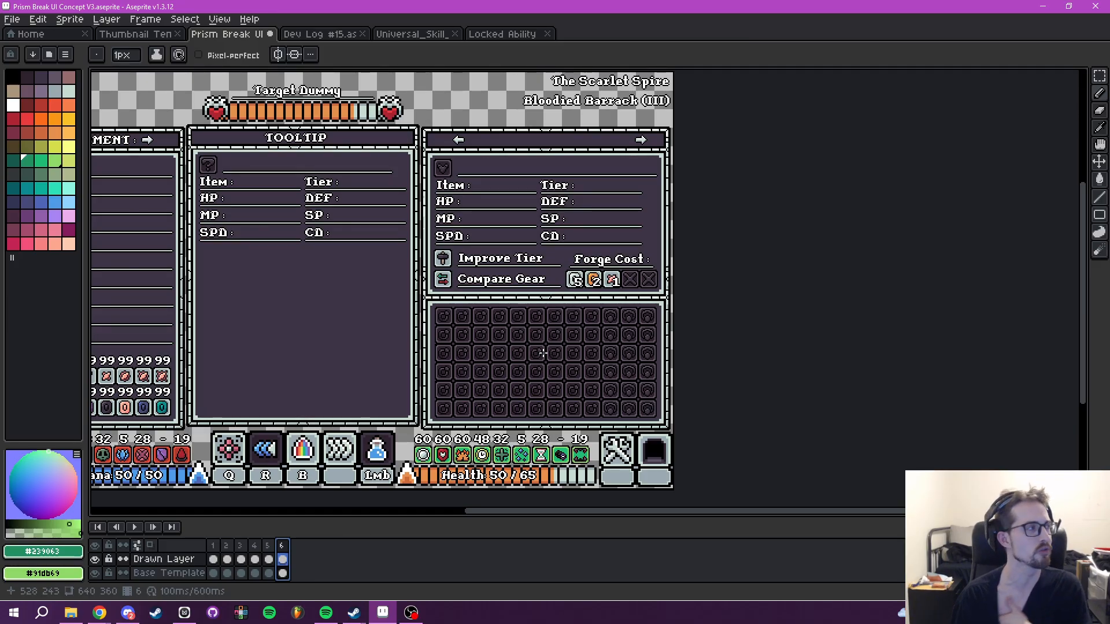
{"action": "scroll", "coordinate": [541, 347], "scroll_direction": "up", "scroll_amount": 2}
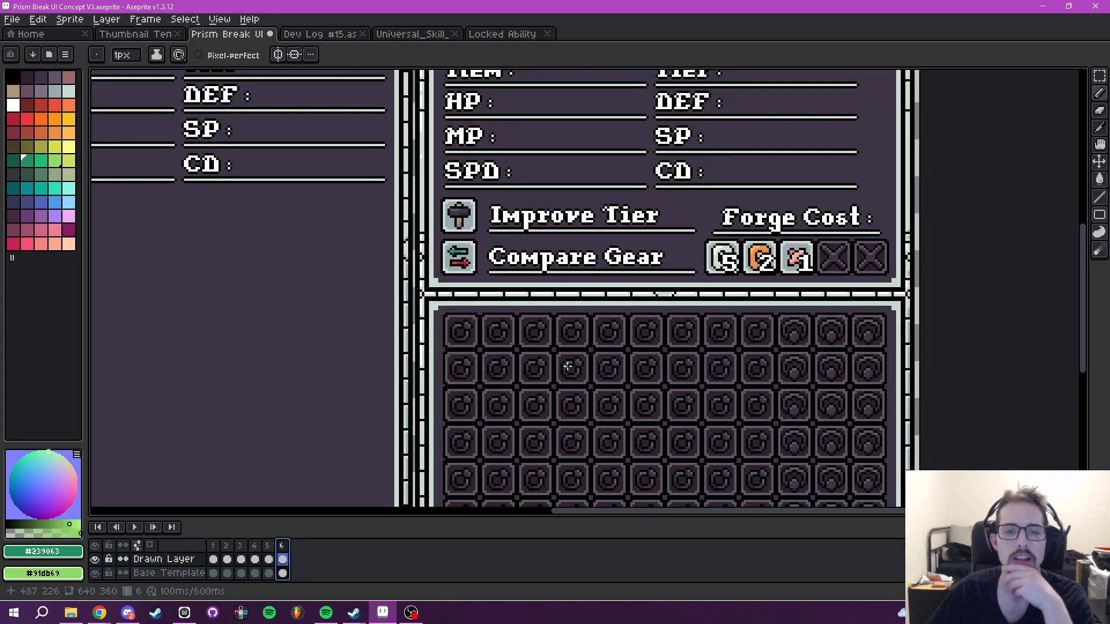
{"action": "scroll", "coordinate": [563, 303], "scroll_direction": "down", "scroll_amount": 3}
{"action": "left_click_drag", "start_coordinate": [566, 309], "coordinate": [564, 335]}
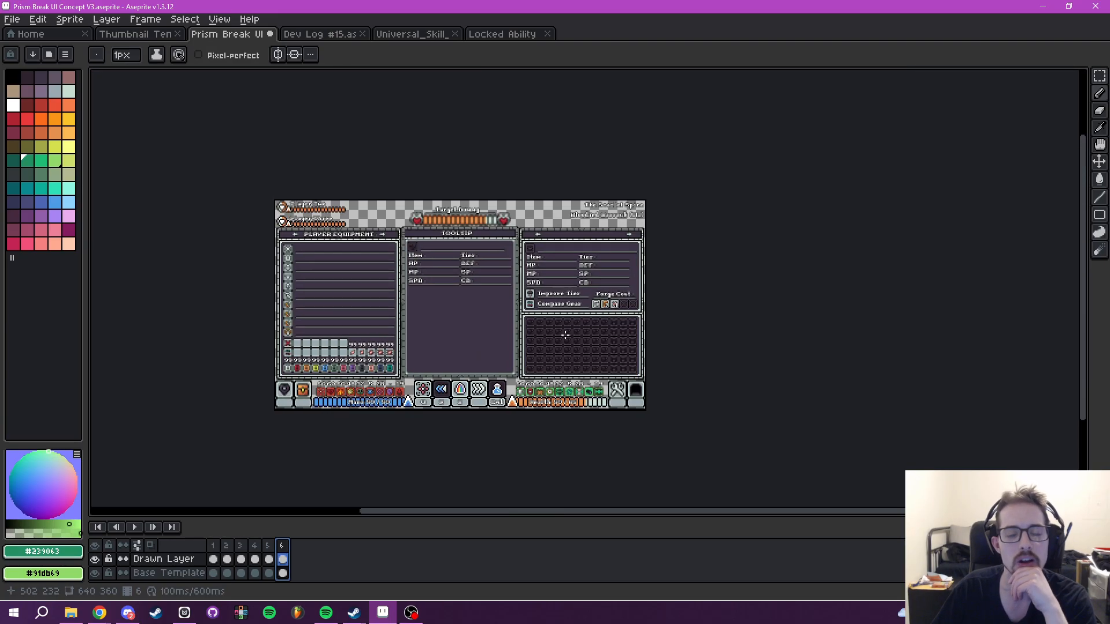
{"action": "scroll", "coordinate": [565, 336], "scroll_direction": "up", "scroll_amount": 3}
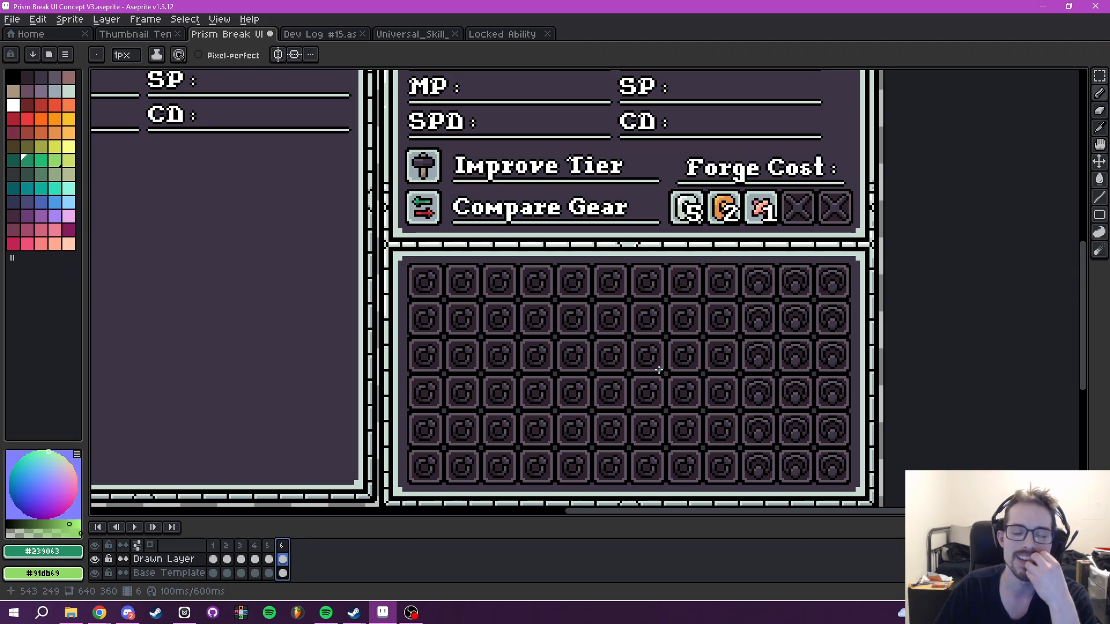
{"action": "scroll", "coordinate": [659, 370], "scroll_direction": "up", "scroll_amount": 4}
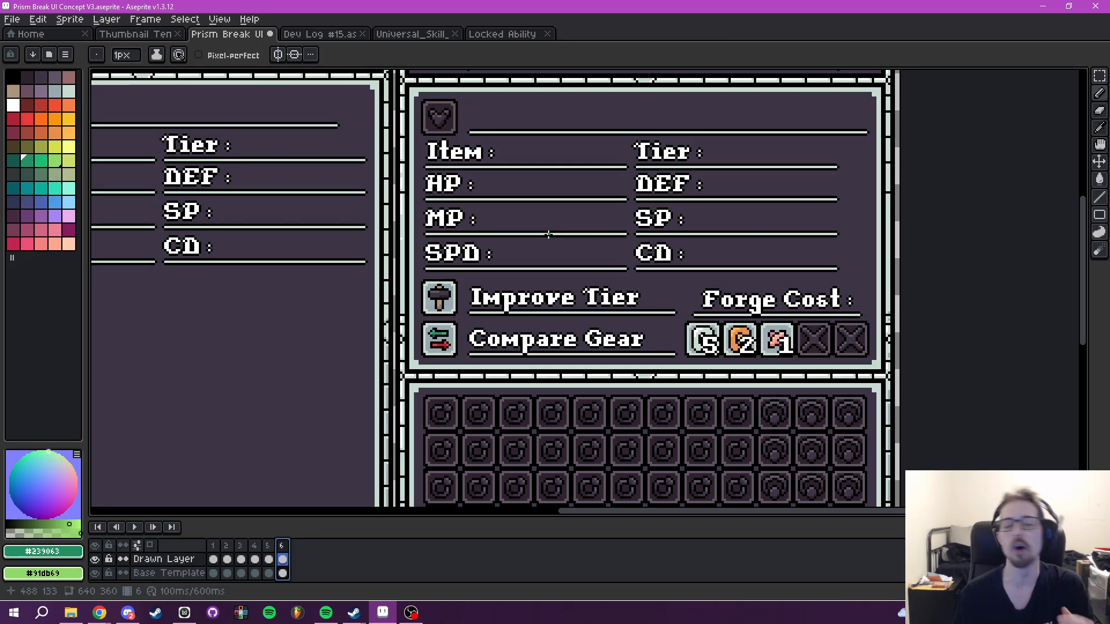
- Switch to Milanote and open the Amps (Skills) board inside Prism Break Game's Player Classes board
{"action": "left_click", "coordinate": [188, 617]}
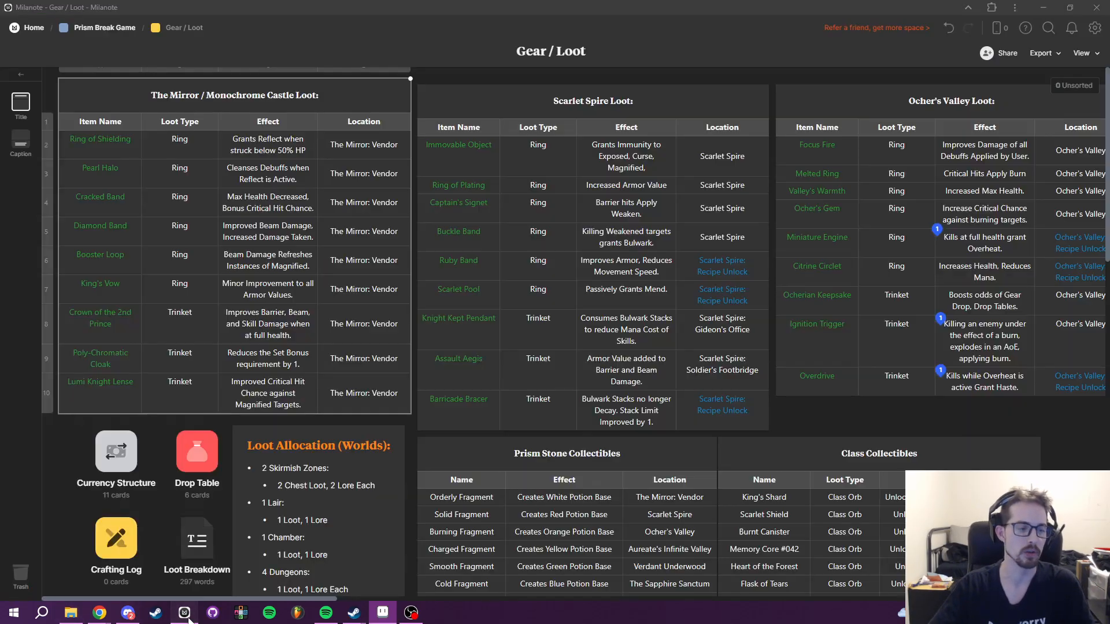
{"action": "left_click", "coordinate": [109, 30]}
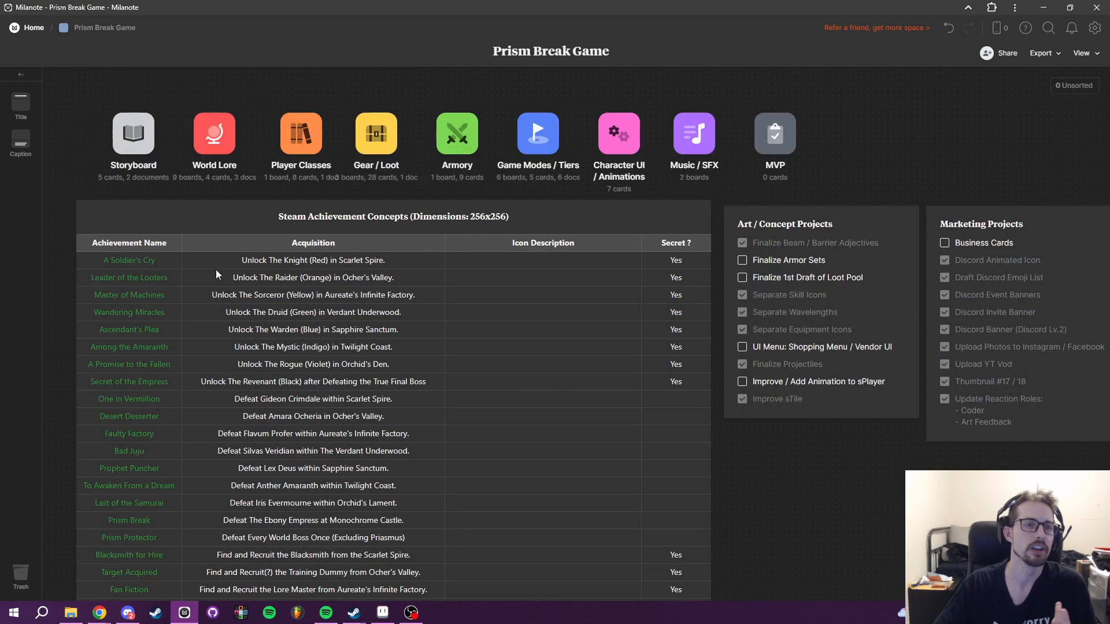
{"action": "left_click", "coordinate": [310, 135]}
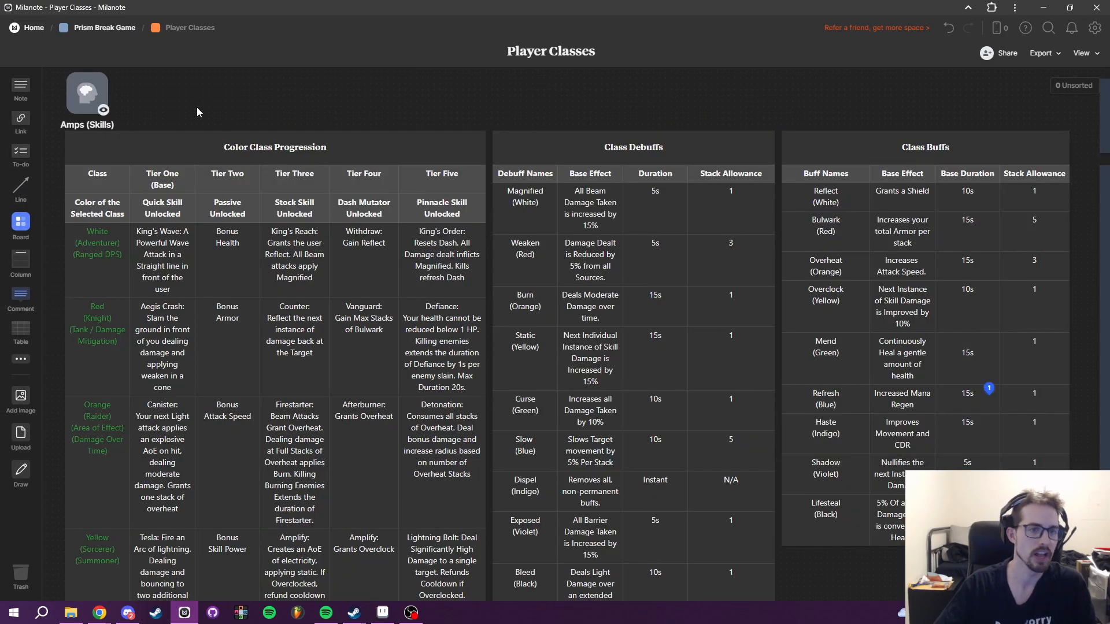
{"action": "left_click", "coordinate": [87, 93]}
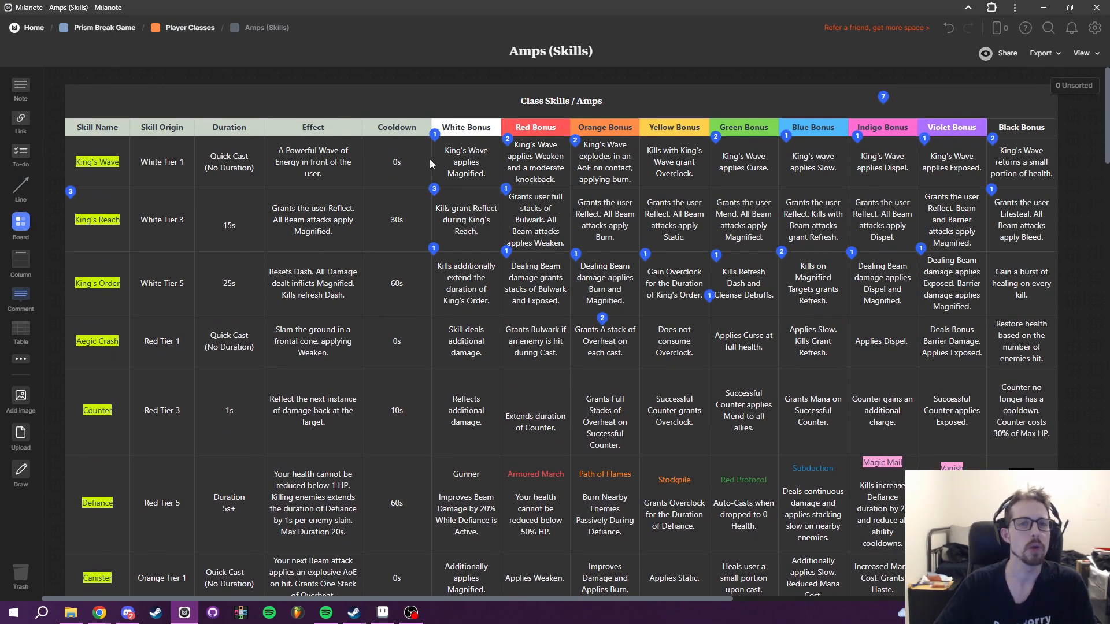
- Review the blue and green bonuses of King's Wave and skim the rest of the Class Skills / Amps table
{"action": "left_click", "coordinate": [824, 168]}
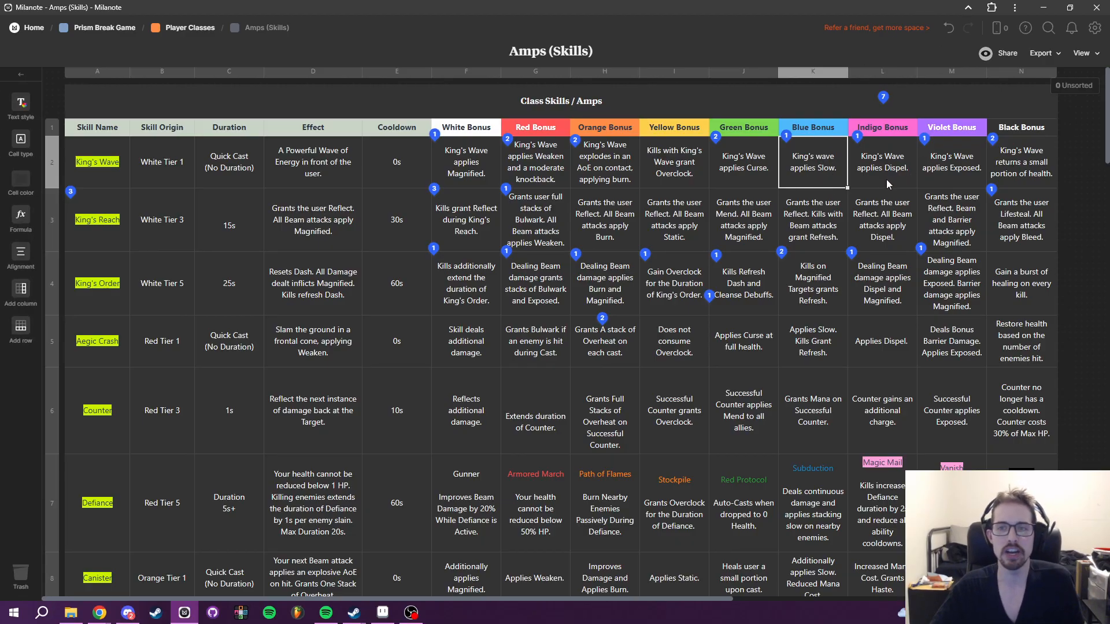
{"action": "double_click", "coordinate": [751, 177]}
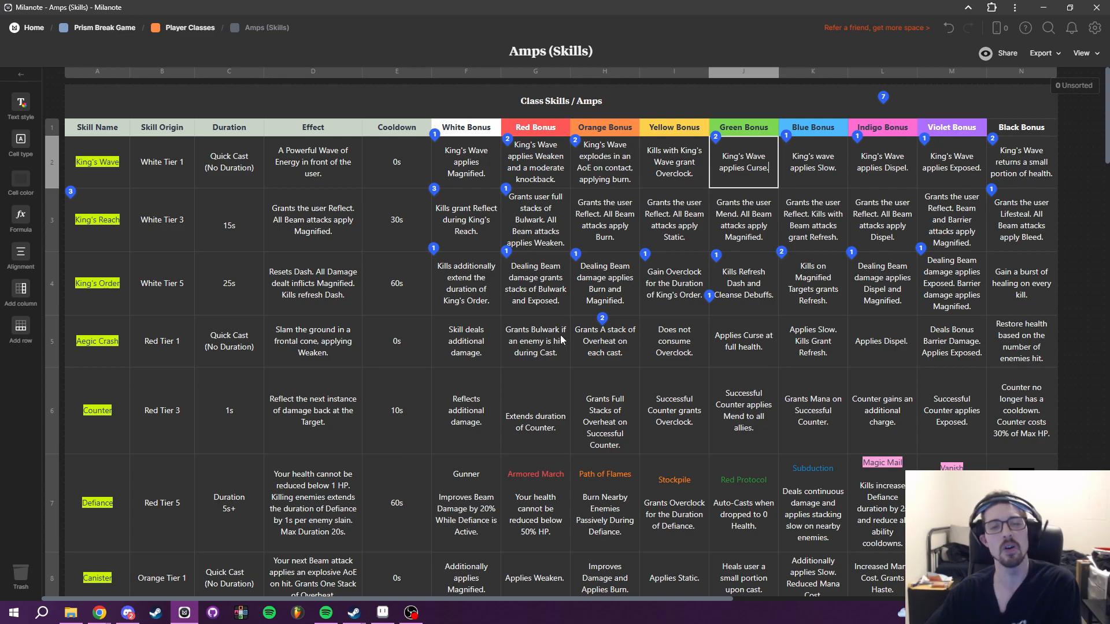
{"action": "scroll", "coordinate": [709, 221], "scroll_direction": "down", "scroll_amount": 10}
{"action": "scroll", "coordinate": [722, 246], "scroll_direction": "up", "scroll_amount": 10}
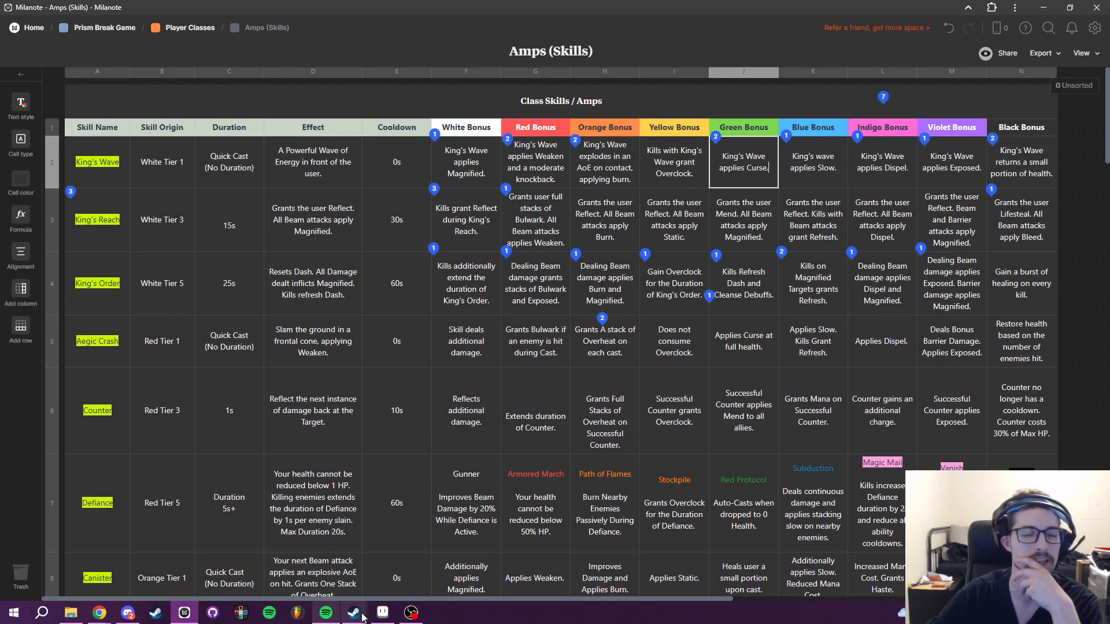
- Return to Aseprite and inspect the layout of frame 6's locked slots, both up close and within the whole menu
{"action": "left_click", "coordinate": [382, 612]}
{"action": "left_click_drag", "start_coordinate": [625, 395], "coordinate": [599, 225]}
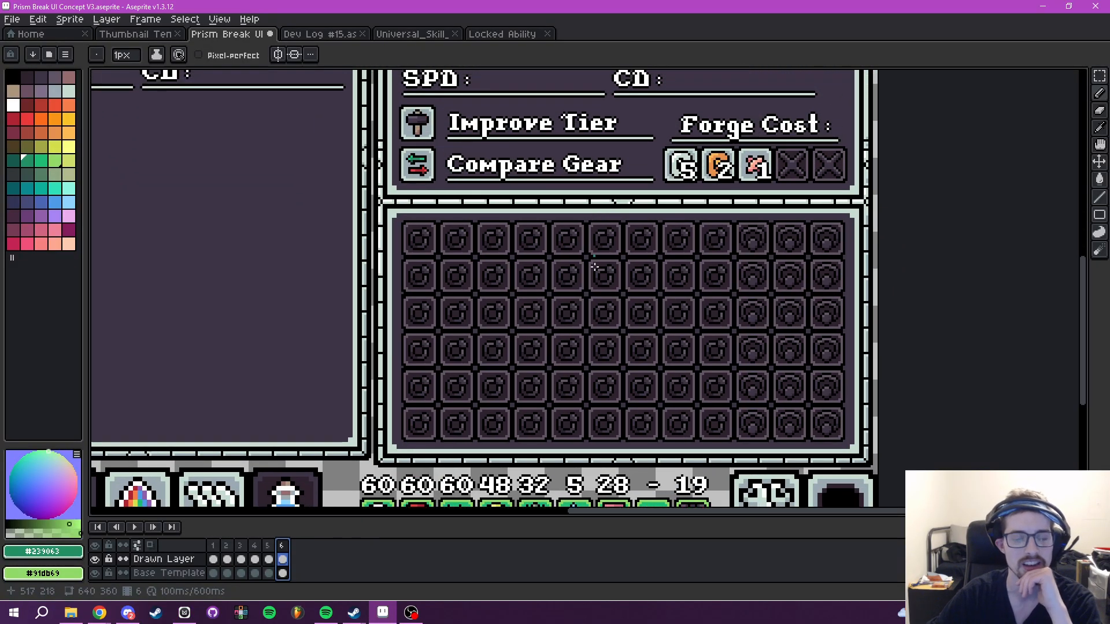
{"action": "scroll", "coordinate": [614, 322], "scroll_direction": "down", "scroll_amount": 2}
{"action": "left_click_drag", "start_coordinate": [646, 328], "coordinate": [584, 364]}
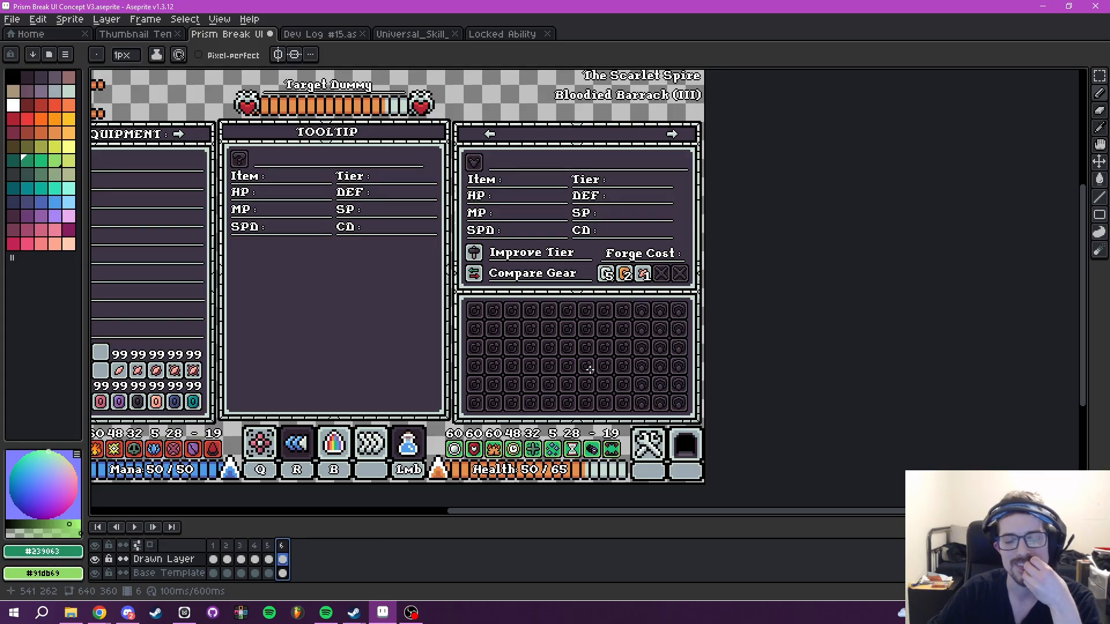
{"action": "scroll", "coordinate": [583, 372], "scroll_direction": "up", "scroll_amount": 3}
{"action": "scroll", "coordinate": [580, 373], "scroll_direction": "down", "scroll_amount": 3}
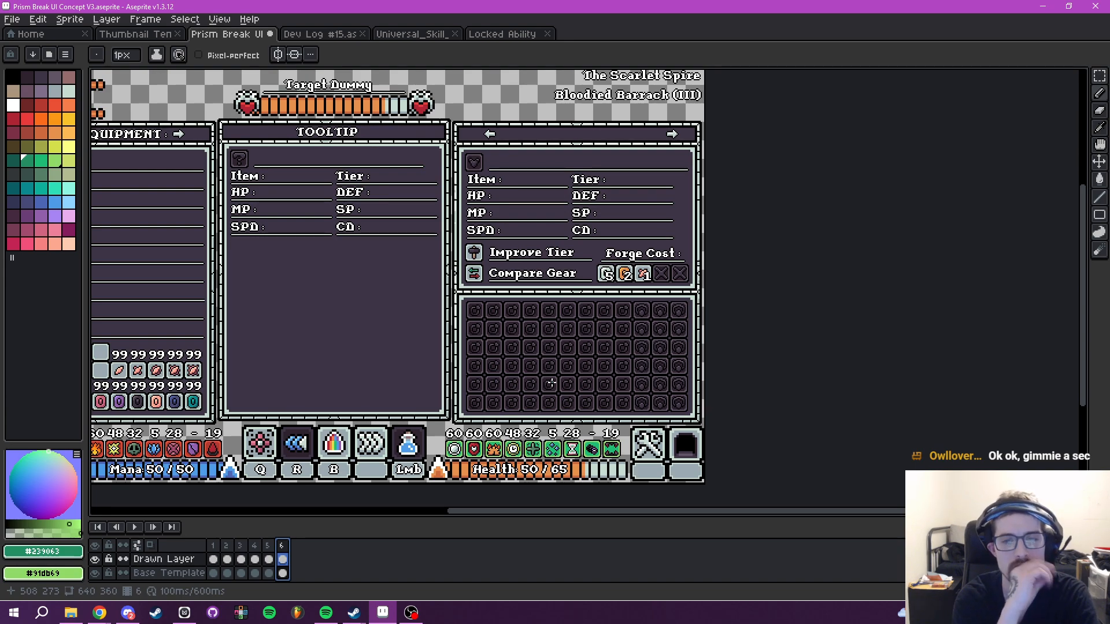
{"action": "scroll", "coordinate": [551, 384], "scroll_direction": "up", "scroll_amount": 3}
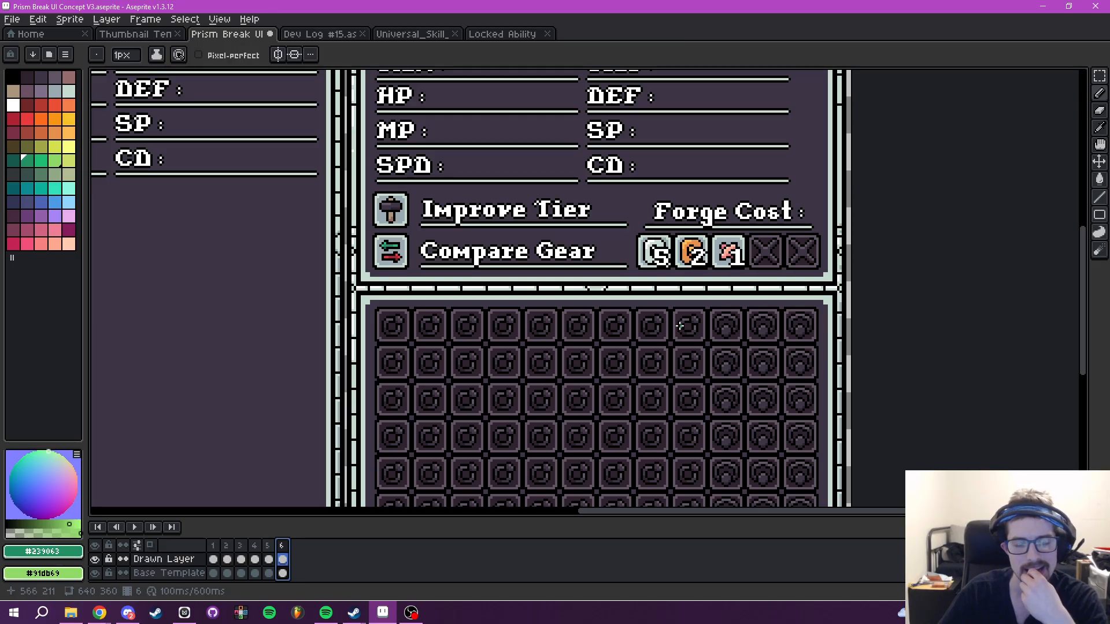
{"action": "left_click_drag", "start_coordinate": [664, 359], "coordinate": [641, 282]}
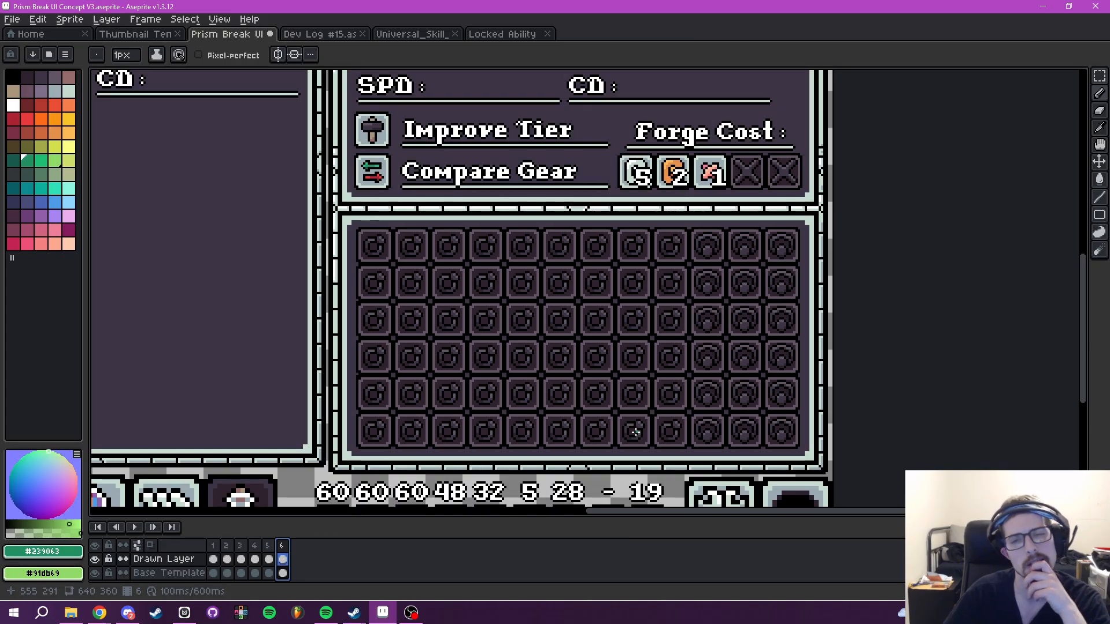
{"action": "left_click_drag", "start_coordinate": [626, 408], "coordinate": [654, 427]}
{"action": "scroll", "coordinate": [659, 398], "scroll_direction": "down", "scroll_amount": 2}
{"action": "left_click_drag", "start_coordinate": [608, 365], "coordinate": [552, 321]}
{"action": "scroll", "coordinate": [555, 312], "scroll_direction": "up", "scroll_amount": 2}
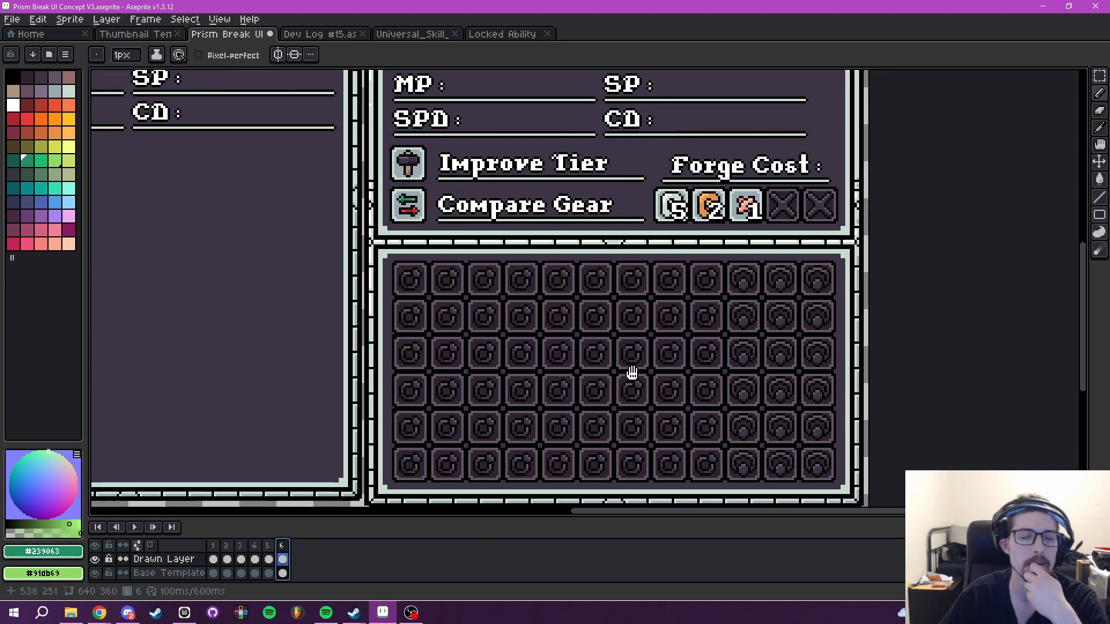
{"action": "left_click_drag", "start_coordinate": [657, 386], "coordinate": [604, 375]}
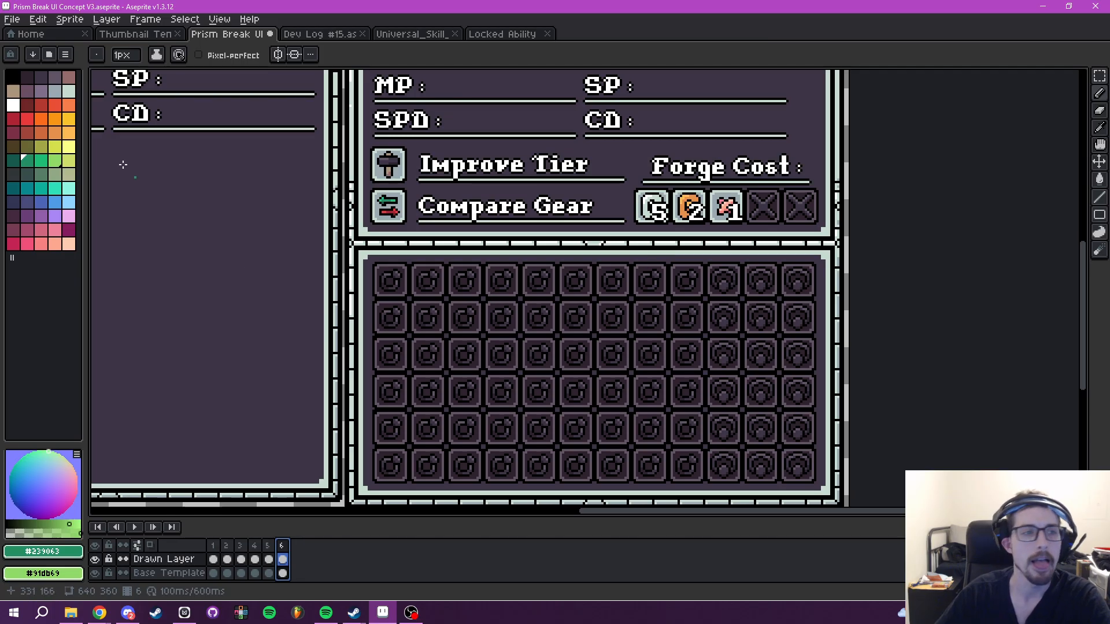
- In turquoise, write "1" and "2" on the second column's top two slots and circle the third Forge Cost icon
{"action": "left_click", "coordinate": [55, 188]}
{"action": "left_click_drag", "start_coordinate": [426, 278], "coordinate": [432, 325]}
{"action": "mouse_move", "coordinate": [726, 188]}
{"action": "left_mouse_down"}
{"action": "mouse_move", "coordinate": [713, 225]}
{"action": "mouse_move", "coordinate": [724, 189]}
{"action": "left_mouse_up"}
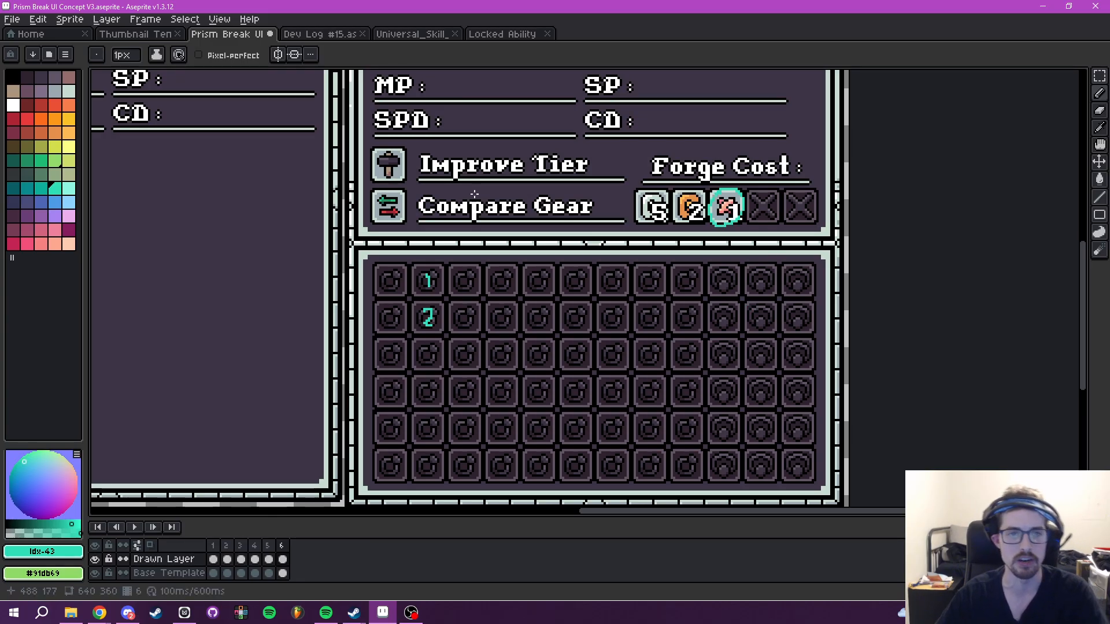
{"action": "mouse_move", "coordinate": [386, 138]}
{"action": "left_mouse_down"}
{"action": "mouse_move", "coordinate": [420, 136]}
{"action": "mouse_move", "coordinate": [367, 182]}
{"action": "mouse_move", "coordinate": [395, 148]}
{"action": "left_mouse_up"}
{"action": "key", "text": "ctrl+z"}
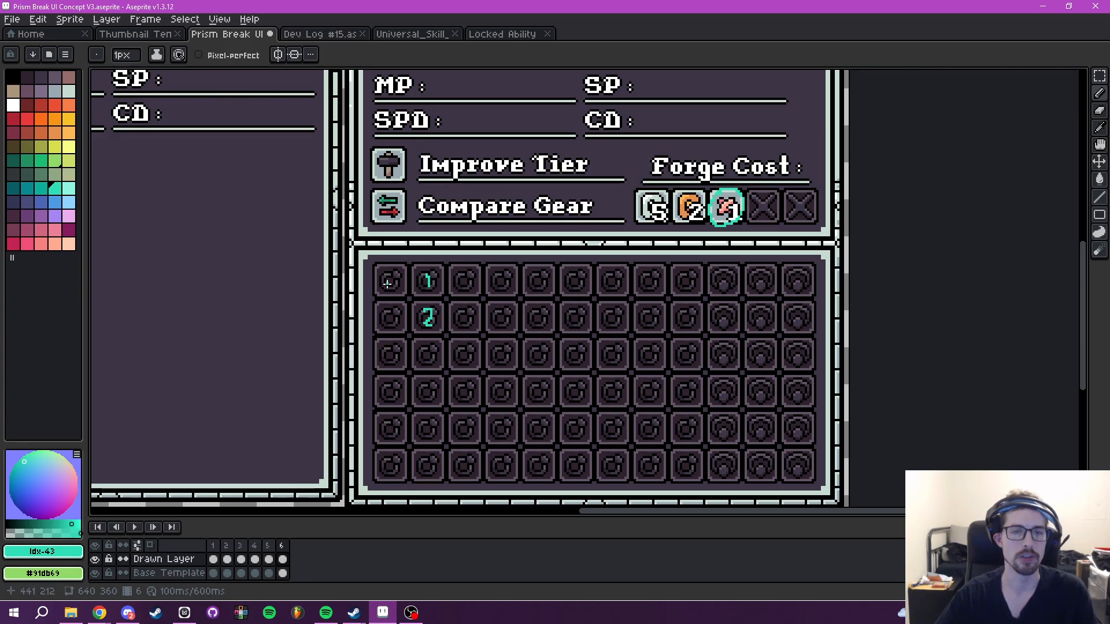
- Fill the background surrounding frame 6's gear grid with light yellow on the Base Template layer
{"action": "left_click", "coordinate": [68, 146]}
{"action": "key", "text": "g"}
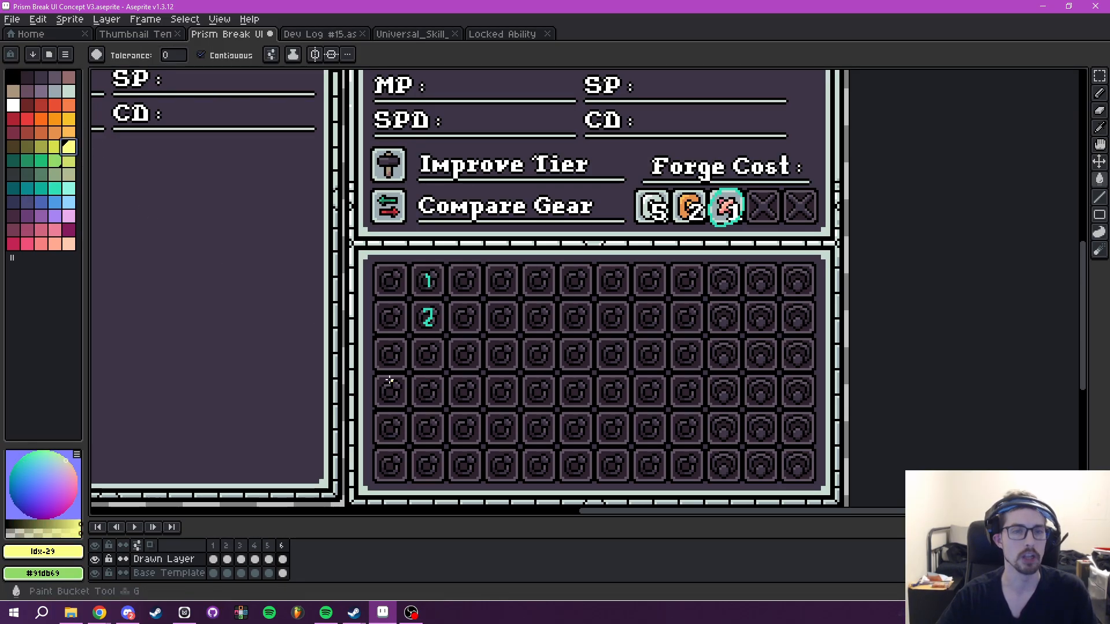
{"action": "left_click", "coordinate": [369, 325]}
{"action": "key", "text": "ctrl+z"}
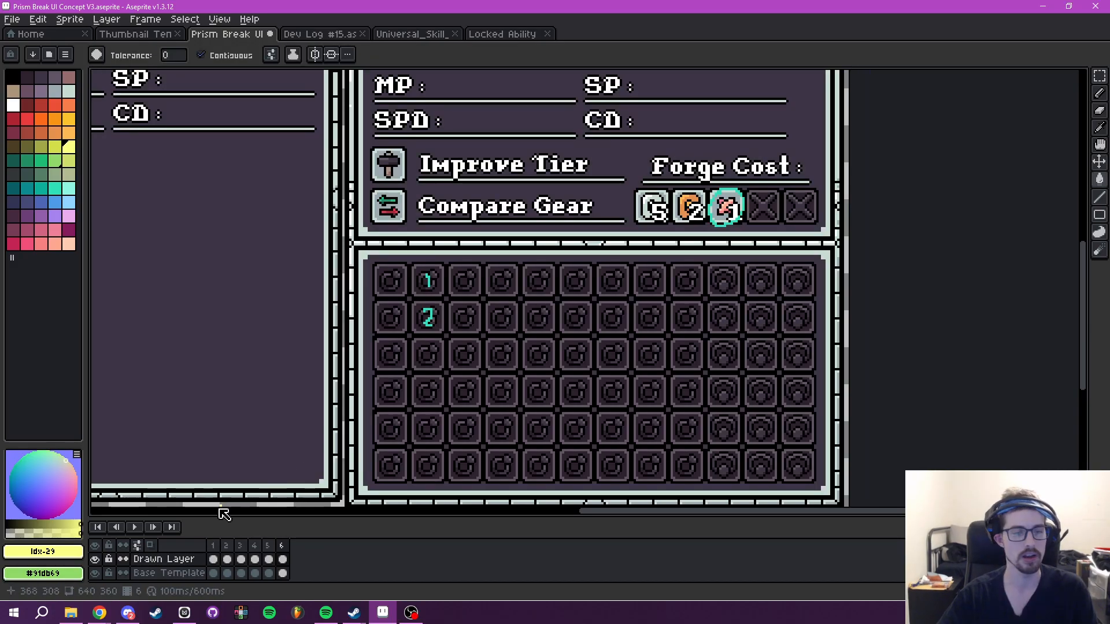
{"action": "left_click", "coordinate": [167, 573]}
{"action": "left_click", "coordinate": [368, 328]}
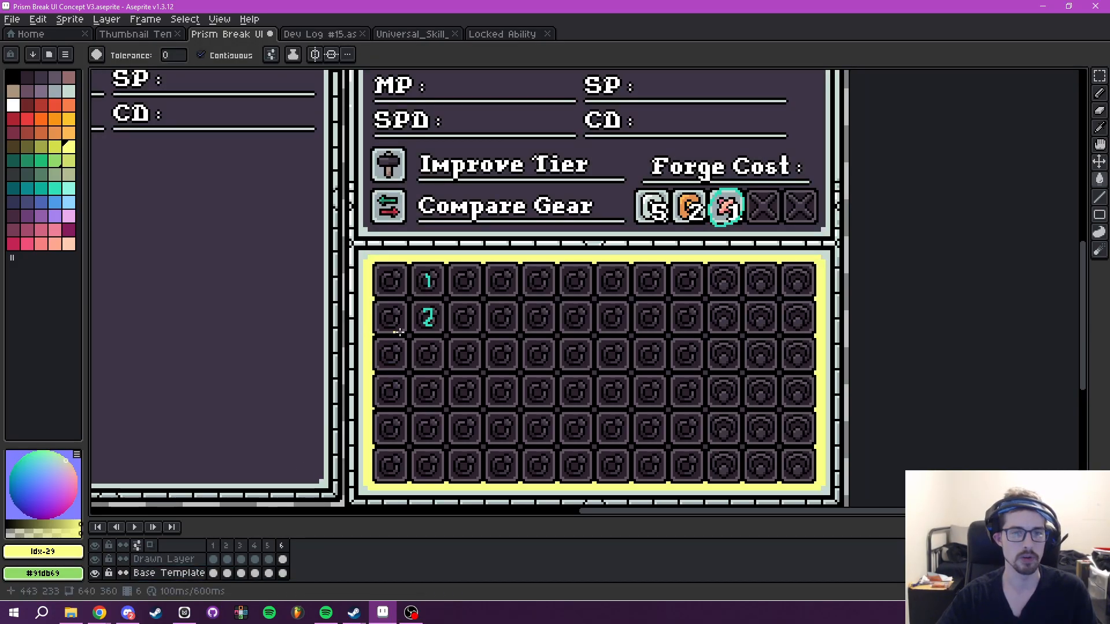
- In muted green, write "3", "4", "5" and "6" on the second column's remaining slots, below the turquoise numbers
{"action": "left_click", "coordinate": [40, 175]}
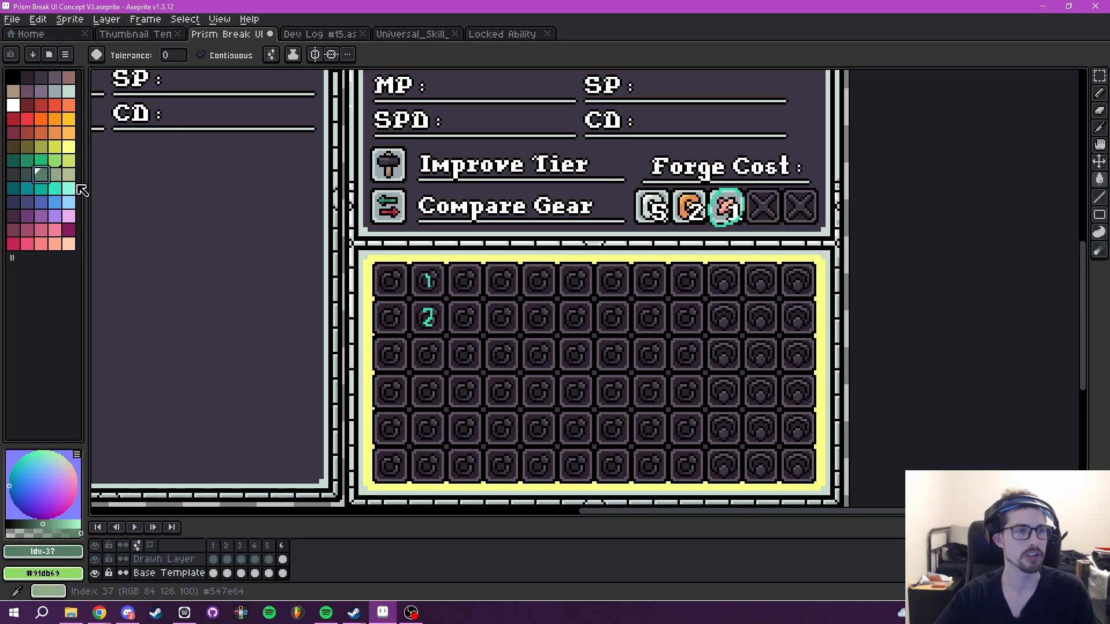
{"action": "left_click", "coordinate": [426, 350]}
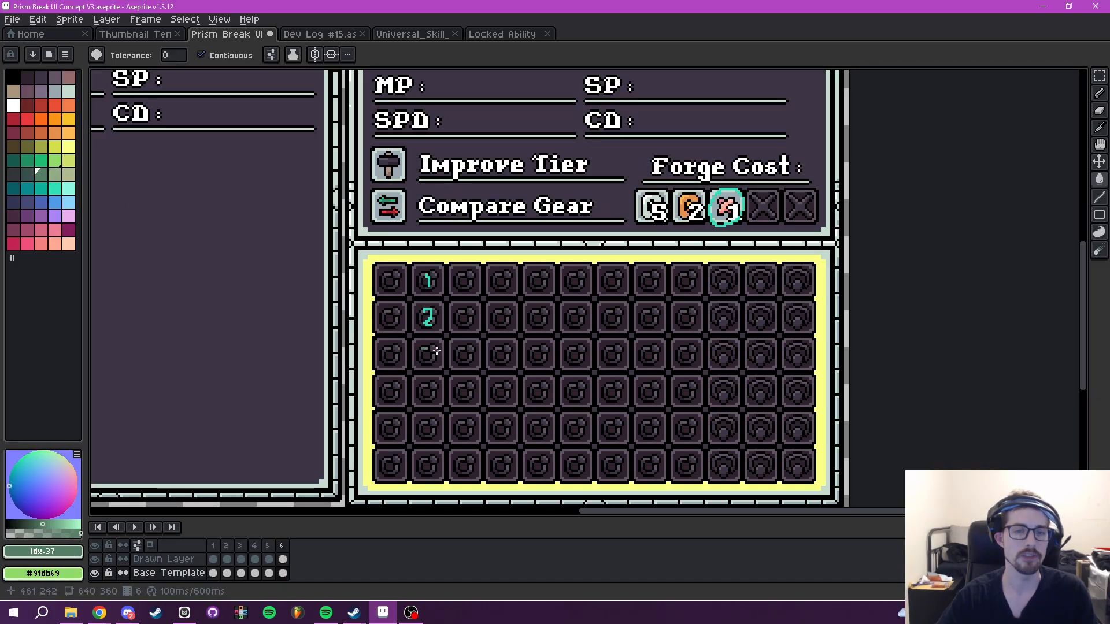
{"action": "key", "text": "b"}
{"action": "scroll", "coordinate": [428, 363], "scroll_direction": "up", "scroll_amount": 1}
{"action": "mouse_move", "coordinate": [421, 331]}
{"action": "left_mouse_down"}
{"action": "mouse_move", "coordinate": [436, 384]}
{"action": "mouse_move", "coordinate": [426, 360]}
{"action": "mouse_move", "coordinate": [417, 374]}
{"action": "mouse_move", "coordinate": [436, 375]}
{"action": "mouse_move", "coordinate": [435, 401]}
{"action": "mouse_move", "coordinate": [471, 273]}
{"action": "left_mouse_up"}
{"action": "scroll", "coordinate": [435, 383], "scroll_direction": "up", "scroll_amount": 1}
{"action": "left_click_drag", "start_coordinate": [460, 338], "coordinate": [483, 336]}
{"action": "left_click_drag", "start_coordinate": [459, 340], "coordinate": [465, 365]}
{"action": "mouse_move", "coordinate": [473, 420]}
{"action": "left_mouse_down"}
{"action": "mouse_move", "coordinate": [457, 459]}
{"action": "mouse_move", "coordinate": [476, 456]}
{"action": "left_mouse_up"}
{"action": "scroll", "coordinate": [480, 457], "scroll_direction": "down", "scroll_amount": 3}
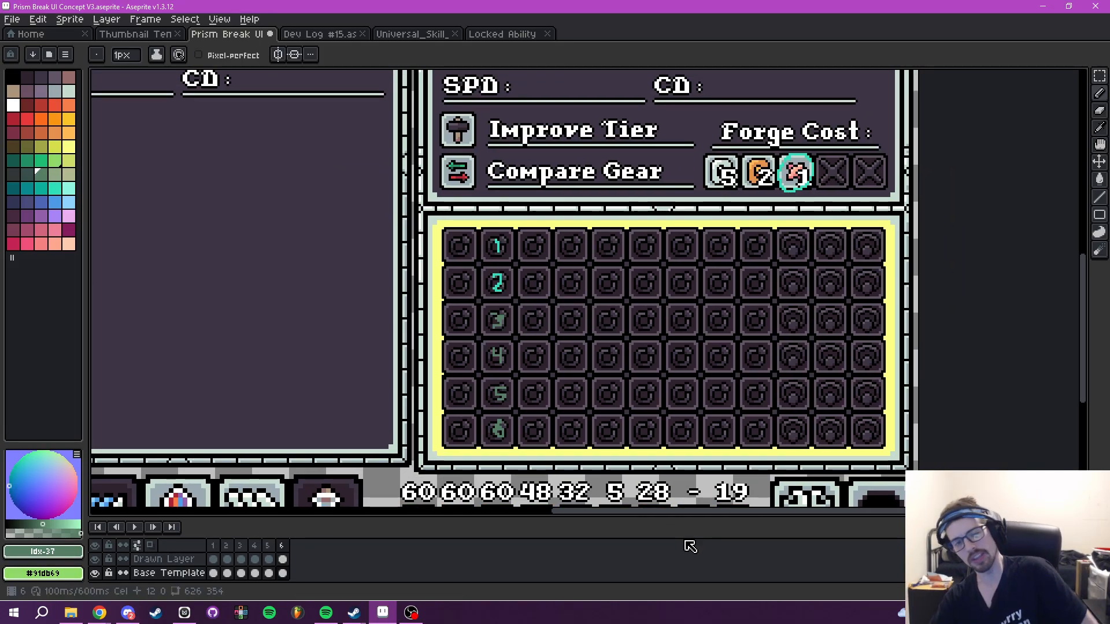
{"action": "left_click_drag", "start_coordinate": [748, 368], "coordinate": [691, 377]}
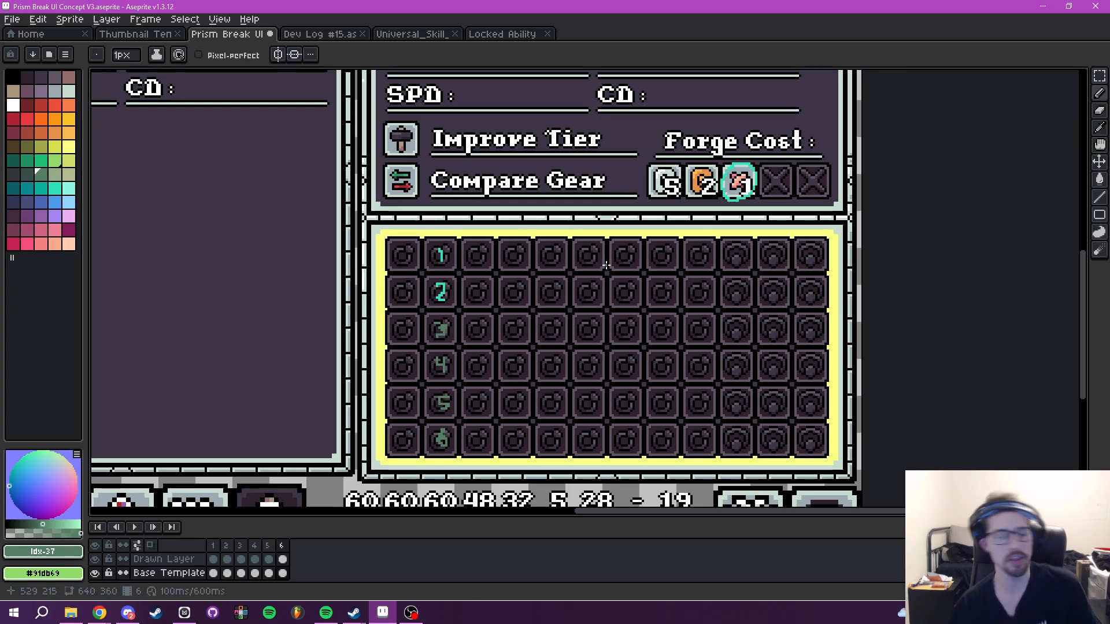
- Undo all the annotations: the slot numbers 1 to 6, the yellow grid background and the circle around the third Forge Cost icon
{"action": "key", "text": "ctrl+z"}
{"action": "key", "text": "ctrl+z"}
{"action": "key", "text": "ctrl+z"}
{"action": "key", "text": "ctrl+z"}
{"action": "key", "text": "ctrl+z"}
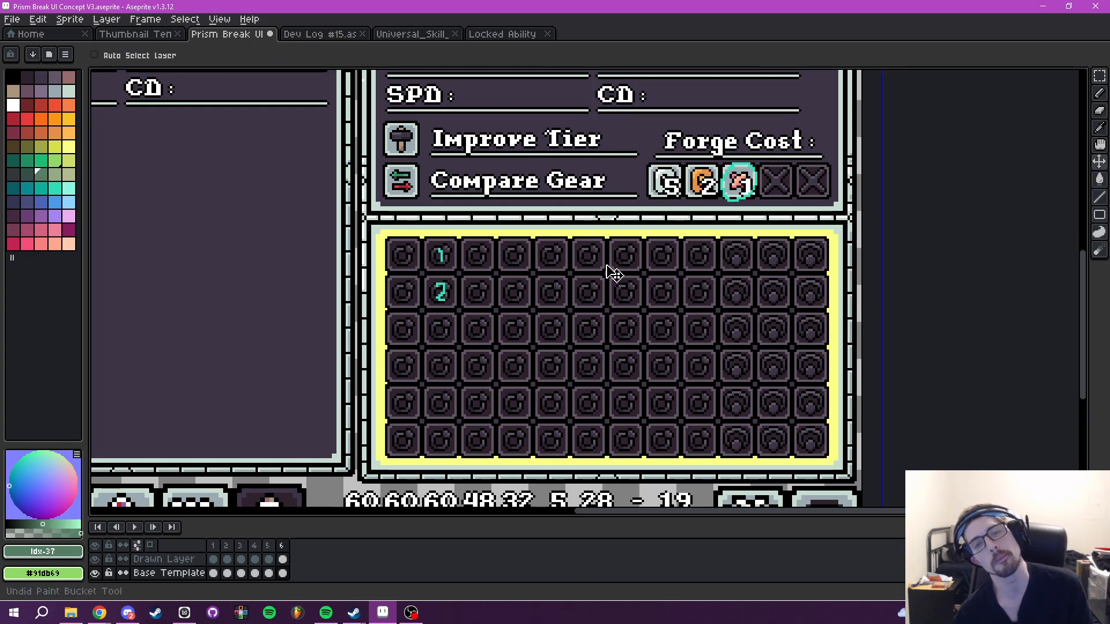
{"action": "key", "text": "ctrl+z"}
{"action": "key", "text": "ctrl+z"}
{"action": "key", "text": "ctrl+z"}
{"action": "key", "text": "b"}
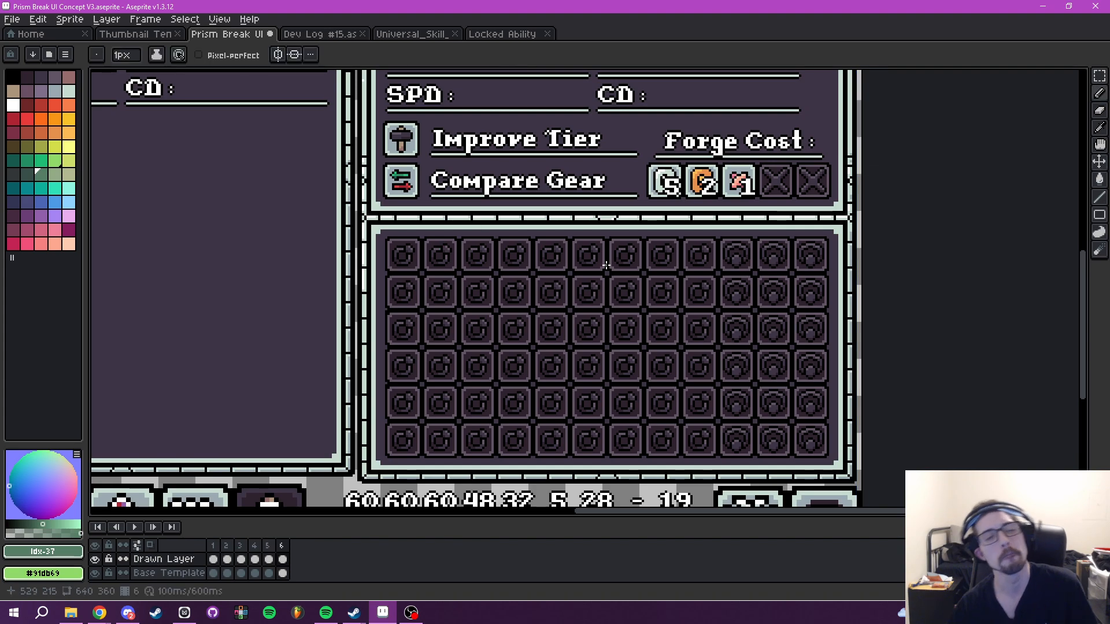
- Switch to Chrome, examine the shared still-life drawing up close and as a whole, and close its tab to return to Aseprite
{"action": "left_click_drag", "start_coordinate": [629, 289], "coordinate": [584, 312]}
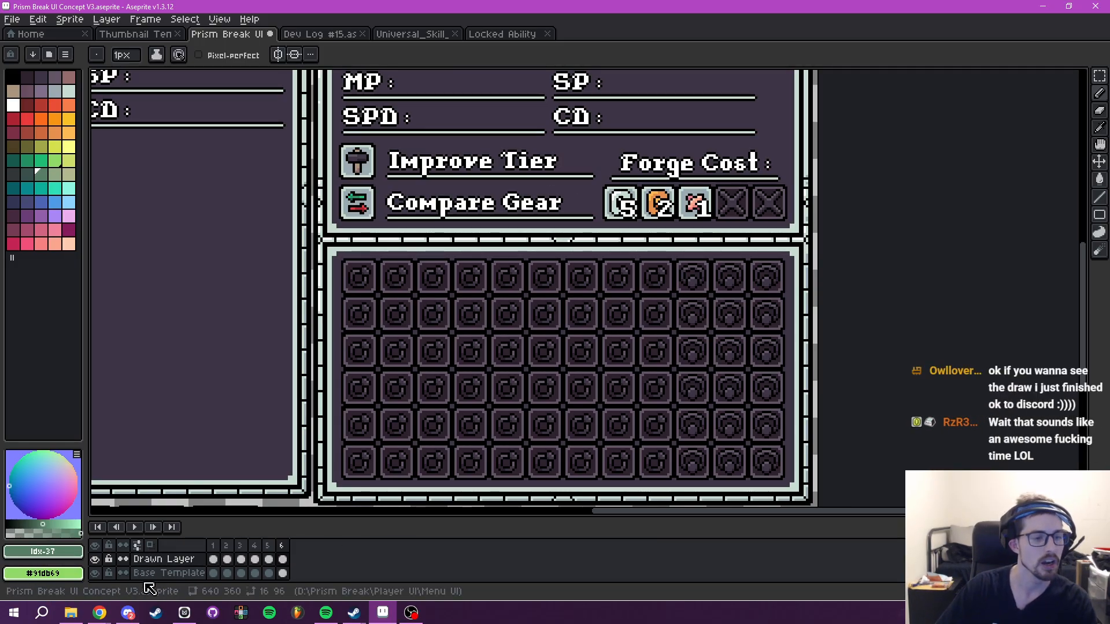
{"action": "left_click", "coordinate": [127, 617]}
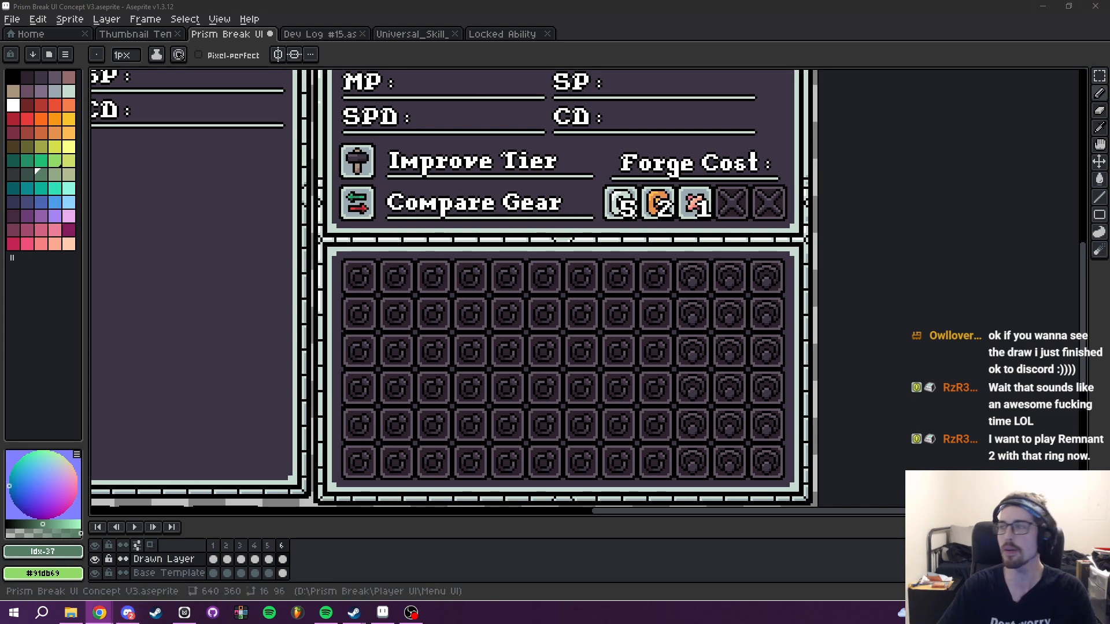
{"action": "key", "text": "alt+Tab"}
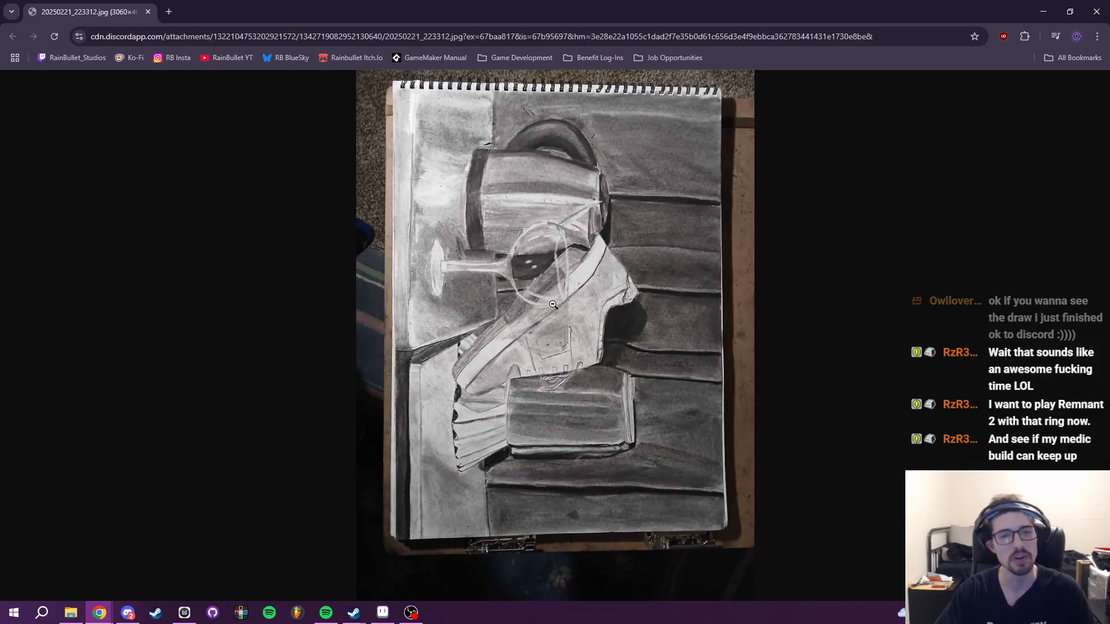
{"action": "left_click", "coordinate": [552, 365]}
{"action": "scroll", "coordinate": [606, 338], "scroll_direction": "down", "scroll_amount": 6}
{"action": "scroll", "coordinate": [560, 354], "scroll_direction": "down", "scroll_amount": 10}
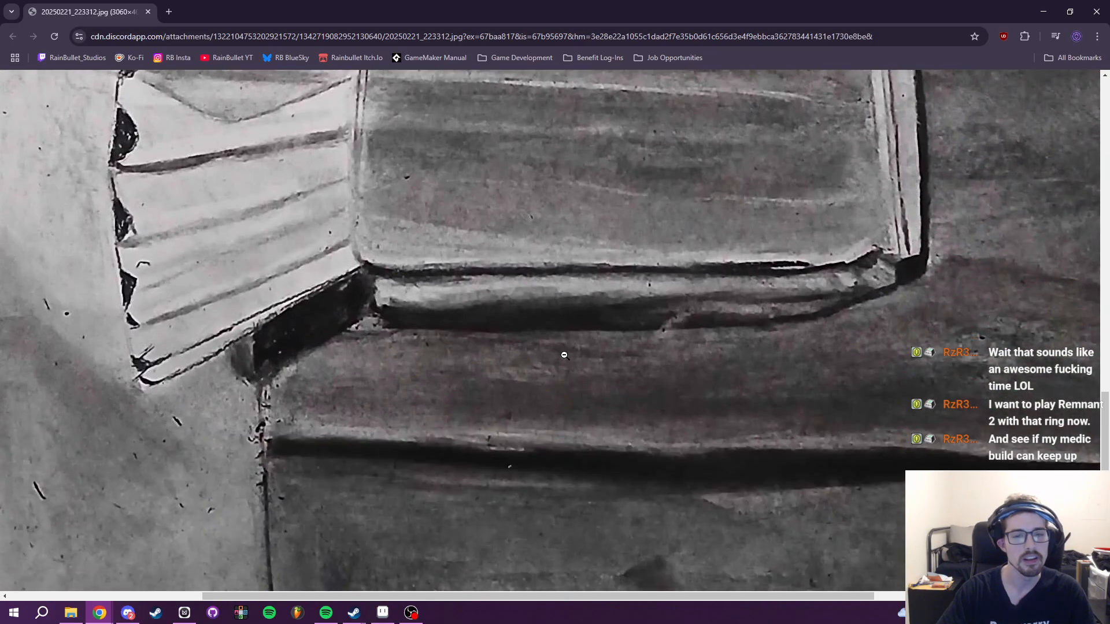
{"action": "scroll", "coordinate": [552, 359], "scroll_direction": "up", "scroll_amount": 3}
{"action": "scroll", "coordinate": [553, 359], "scroll_direction": "down", "scroll_amount": 3}
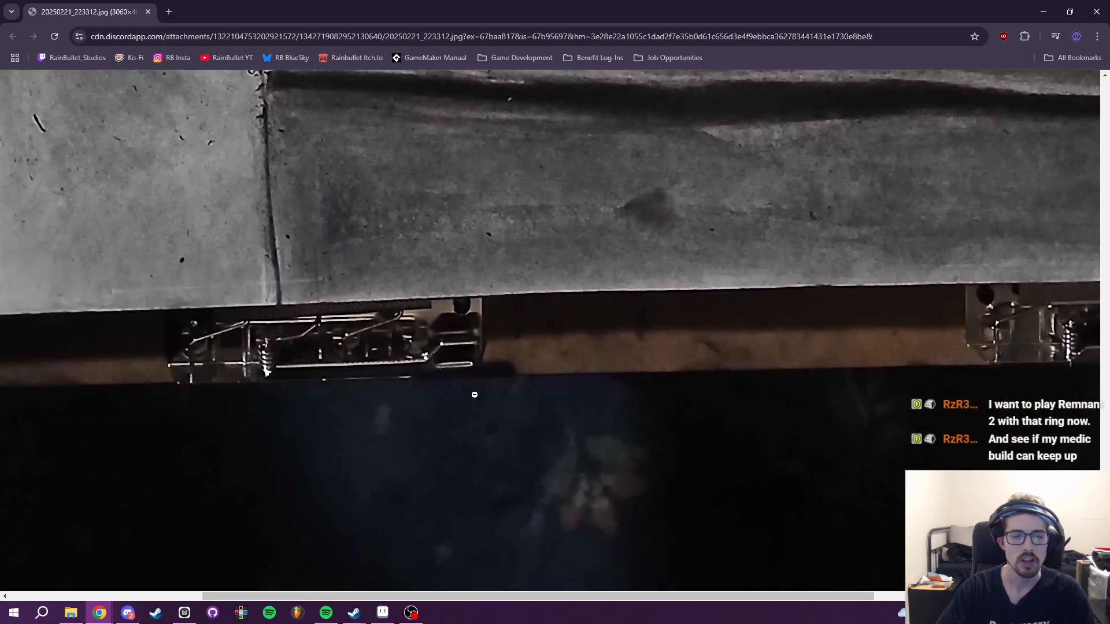
{"action": "left_click", "coordinate": [394, 326]}
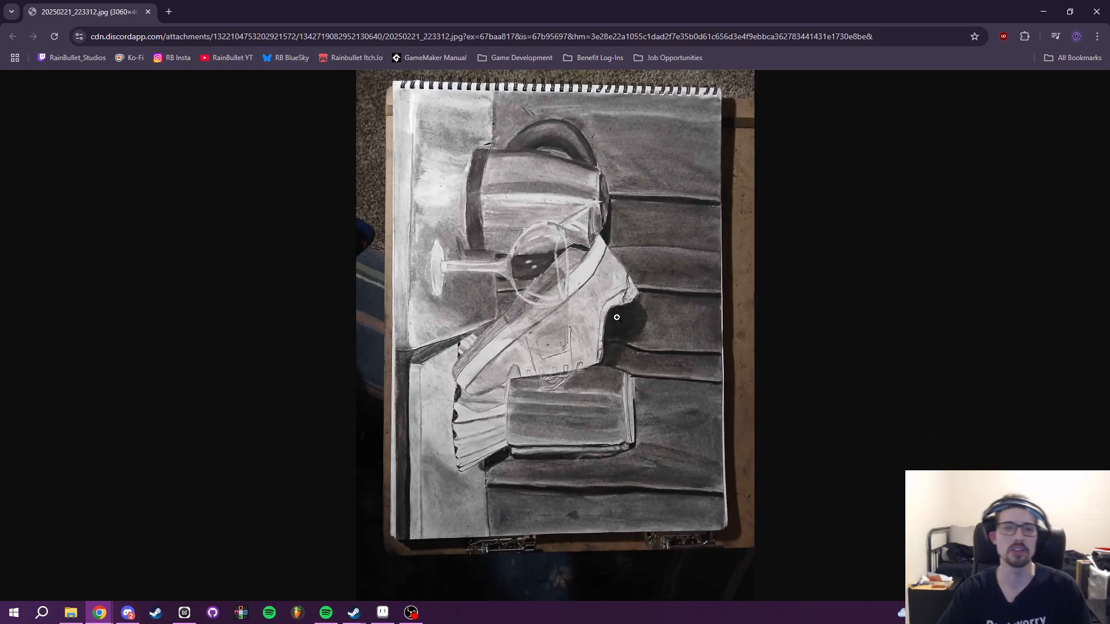
{"action": "left_click", "coordinate": [112, 612]}
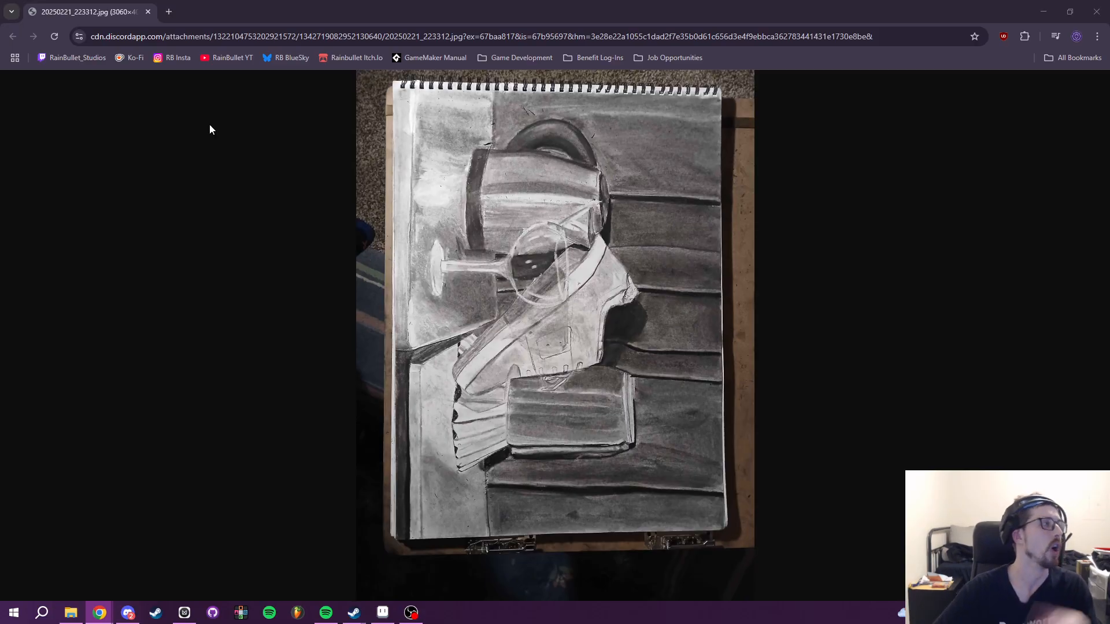
{"action": "left_click", "coordinate": [147, 12]}
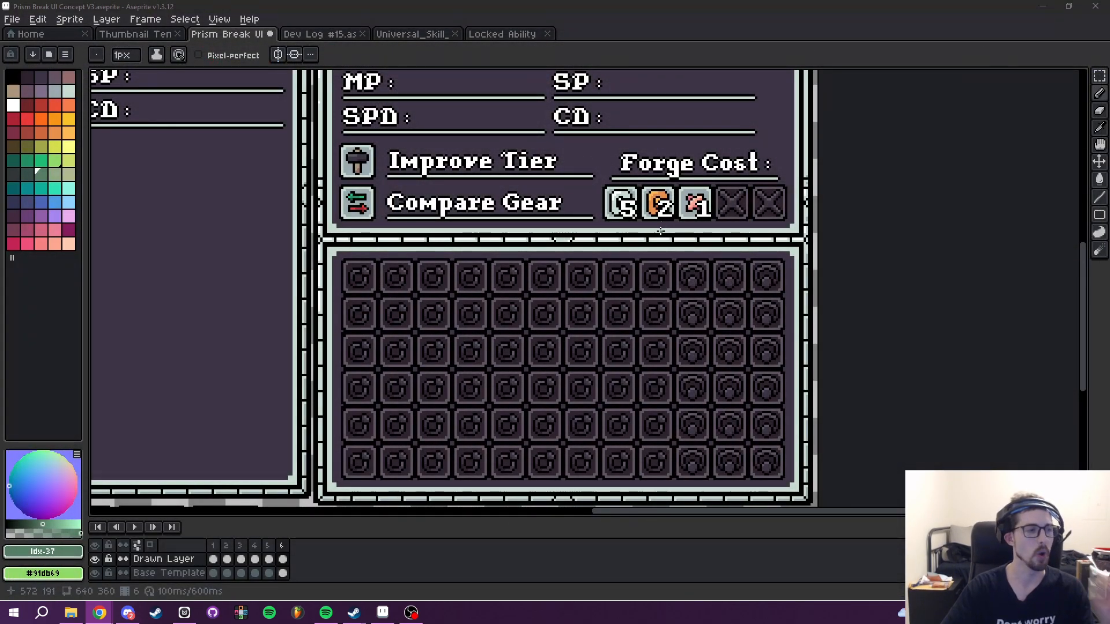
{"action": "left_click_drag", "start_coordinate": [831, 396], "coordinate": [867, 391]}
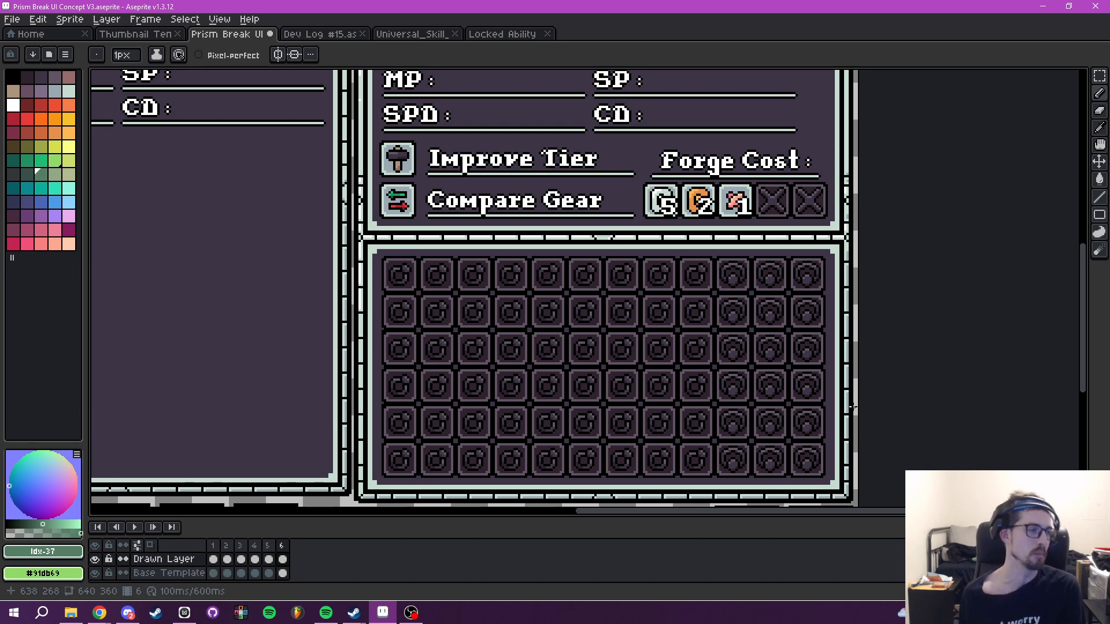
{"action": "left_click_drag", "start_coordinate": [609, 316], "coordinate": [654, 386]}
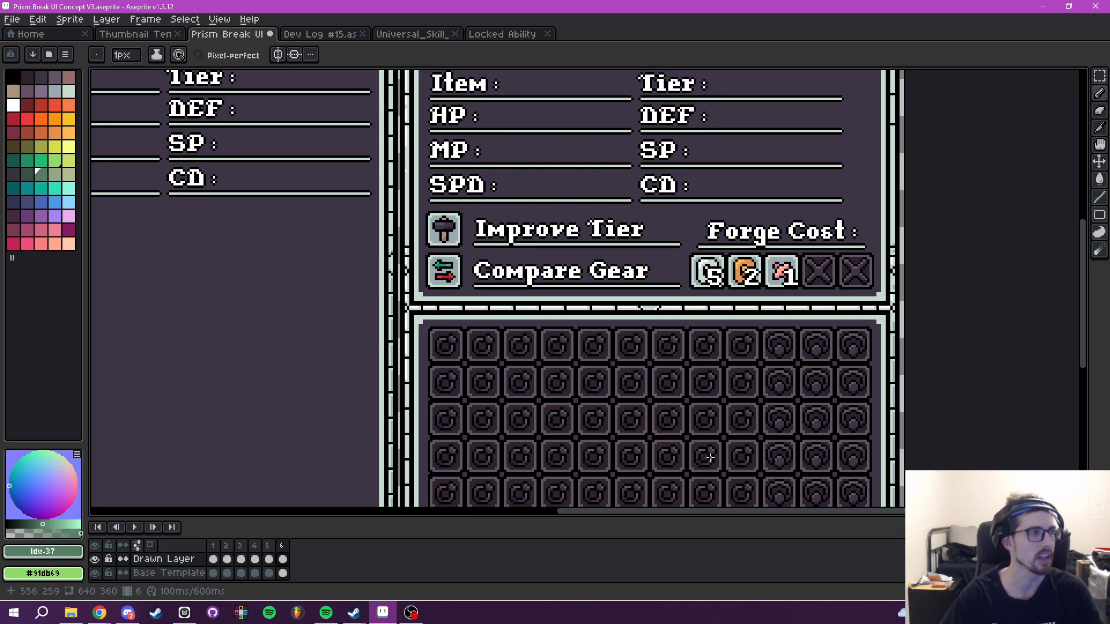
{"action": "left_click_drag", "start_coordinate": [727, 380], "coordinate": [687, 354]}
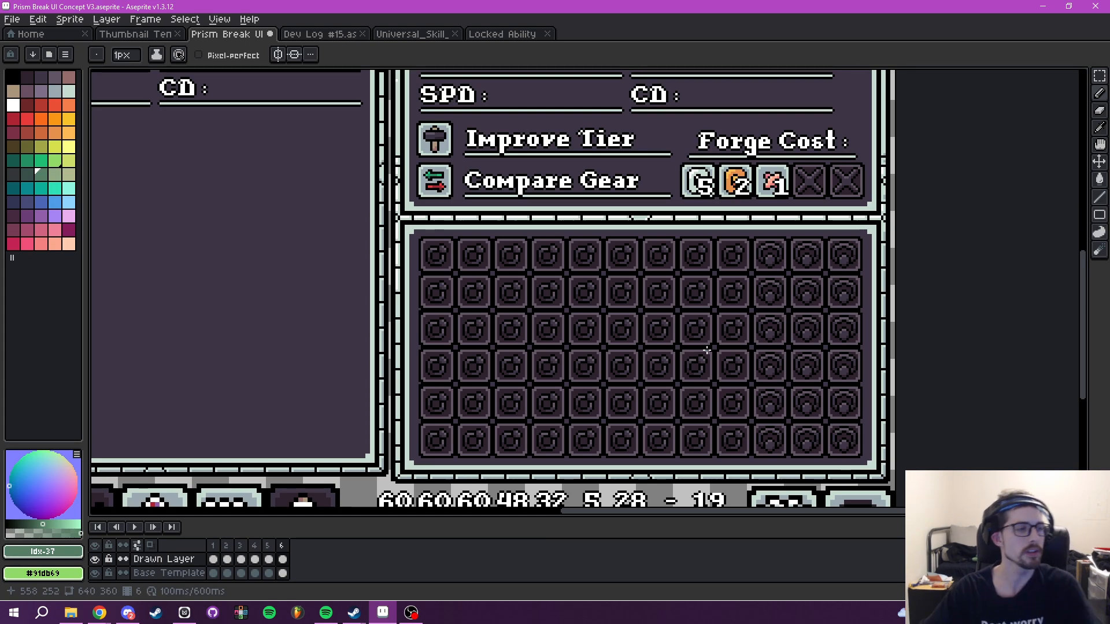
{"action": "mouse_move", "coordinate": [701, 298]}
{"action": "left_mouse_down"}
{"action": "mouse_move", "coordinate": [659, 326]}
{"action": "mouse_move", "coordinate": [688, 310]}
{"action": "mouse_move", "coordinate": [681, 287]}
{"action": "left_mouse_up"}
- Cut the last three locked slots of the gear grid's first row out of the Base Template layer
{"action": "scroll", "coordinate": [717, 278], "scroll_direction": "up", "scroll_amount": 3}
{"action": "key", "text": "m"}
{"action": "scroll", "coordinate": [677, 274], "scroll_direction": "up", "scroll_amount": 3}
{"action": "left_click_drag", "start_coordinate": [650, 163], "coordinate": [866, 382]}
{"action": "scroll", "coordinate": [846, 341], "scroll_direction": "down", "scroll_amount": 5}
{"action": "scroll", "coordinate": [790, 325], "scroll_direction": "up", "scroll_amount": 1}
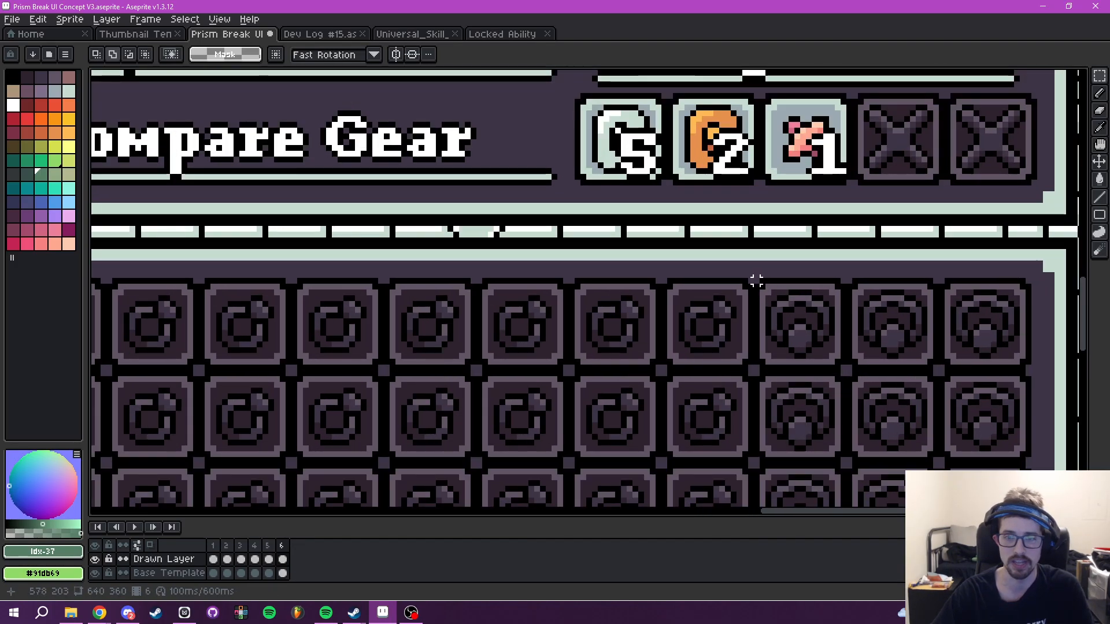
{"action": "left_click_drag", "start_coordinate": [754, 279], "coordinate": [975, 354]}
{"action": "left_click_drag", "start_coordinate": [901, 287], "coordinate": [678, 382]}
{"action": "key", "text": "Escape"}
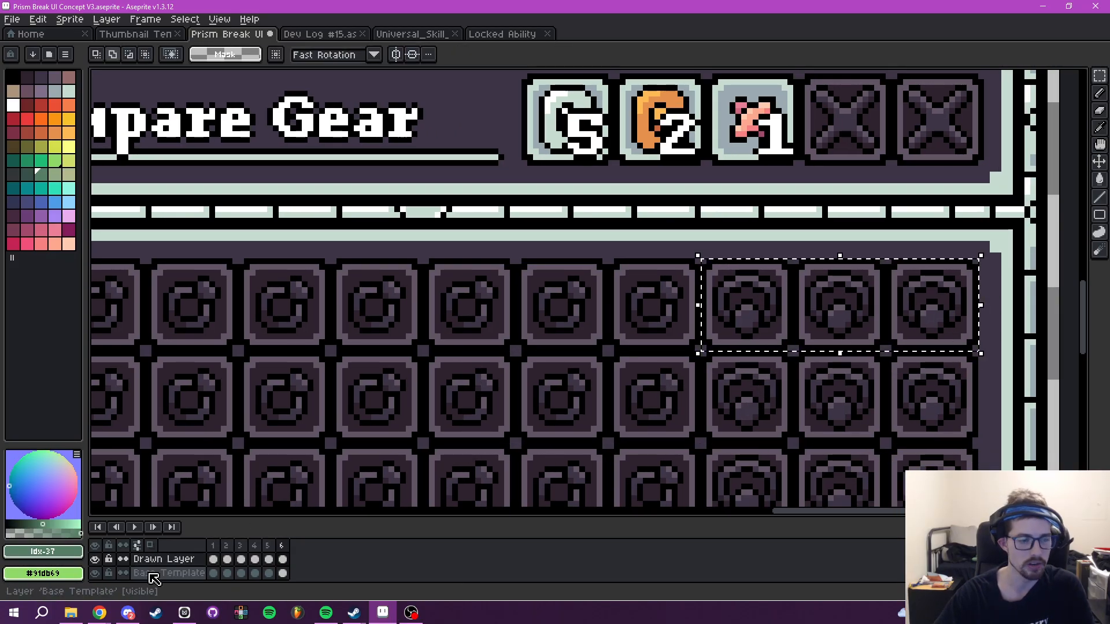
{"action": "left_click", "coordinate": [168, 573]}
{"action": "key", "text": "ctrl+x"}
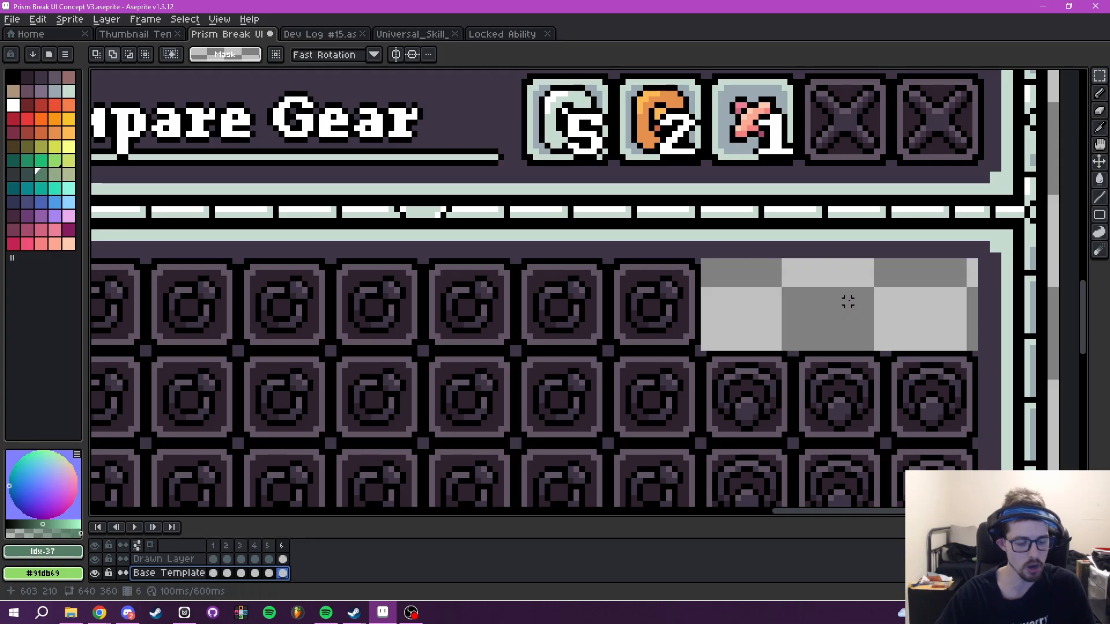
- Undo the last move of the three arch slots in the first row and the preceding layer changes
{"action": "key", "text": "ctrl+z"}
{"action": "mouse_move", "coordinate": [856, 305]}
{"action": "left_mouse_down"}
{"action": "mouse_move", "coordinate": [783, 347]}
{"action": "mouse_move", "coordinate": [844, 308]}
{"action": "left_mouse_up"}
{"action": "scroll", "coordinate": [844, 308], "scroll_direction": "down", "scroll_amount": 3}
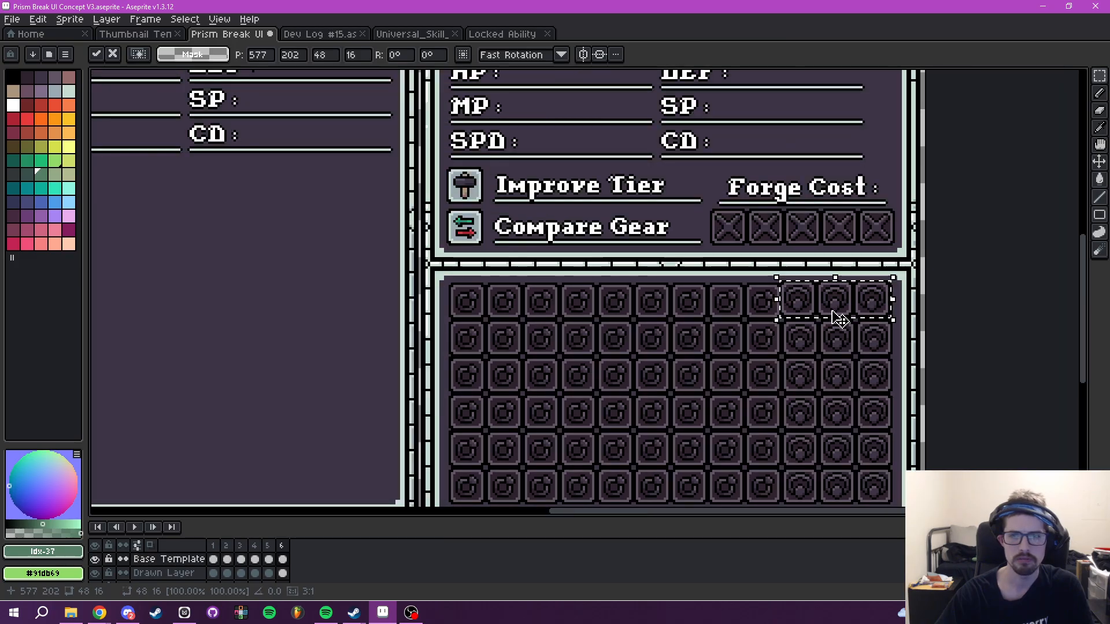
{"action": "left_click", "coordinate": [176, 562]}
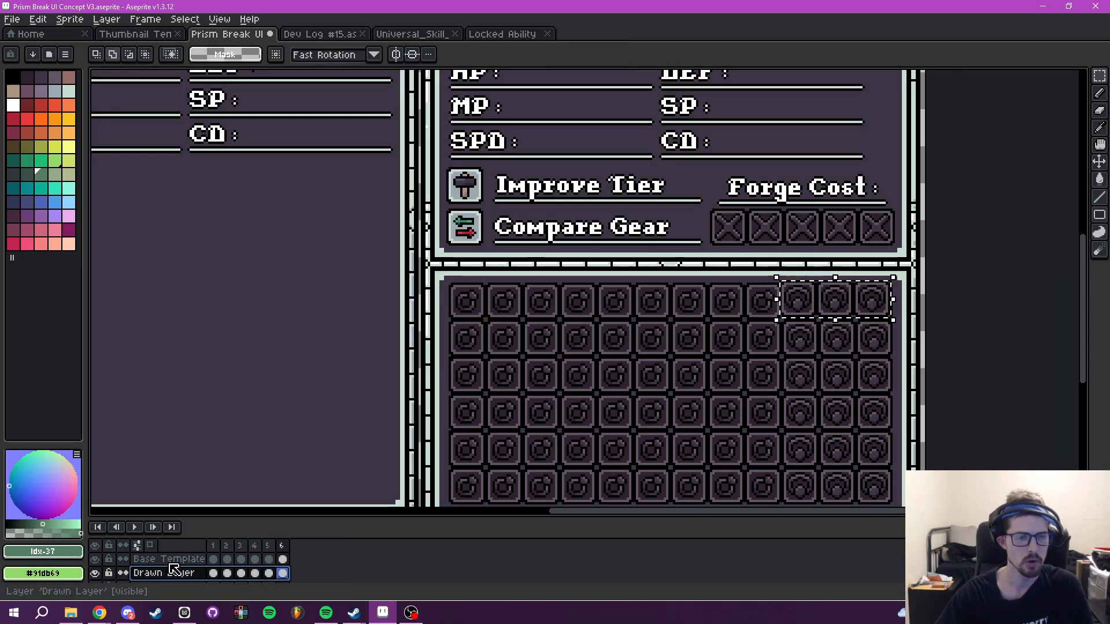
{"action": "left_click", "coordinate": [283, 568]}
{"action": "key", "text": "ctrl+z"}
{"action": "key", "text": "ctrl+z"}
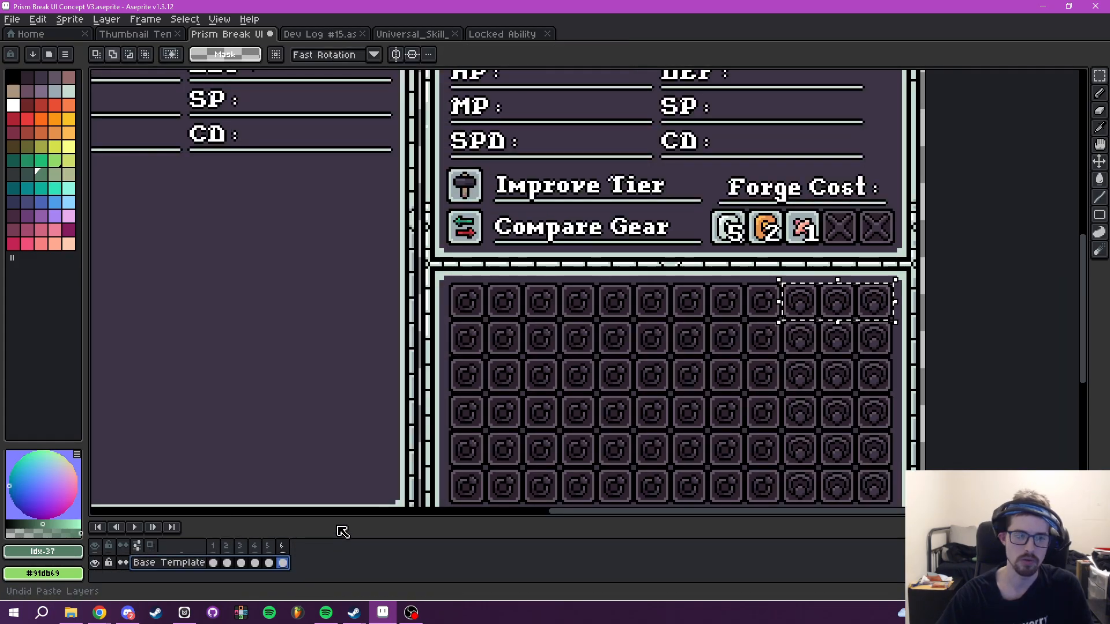
- Copy the three arch slots ending the first grid row over the second row's fourth to ninth slots
{"action": "scroll", "coordinate": [181, 559], "scroll_direction": "up", "scroll_amount": 1}
{"action": "left_click_drag", "start_coordinate": [834, 343], "coordinate": [799, 329]}
{"action": "scroll", "coordinate": [711, 314], "scroll_direction": "up", "scroll_amount": 2}
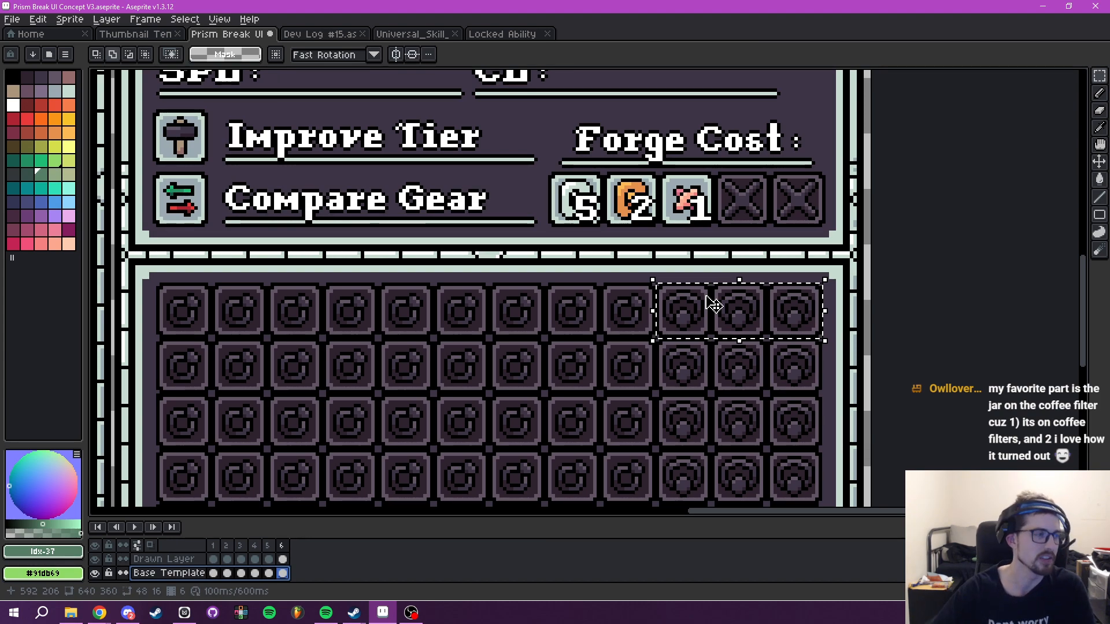
{"action": "scroll", "coordinate": [783, 258], "scroll_direction": "down", "scroll_amount": 2}
{"action": "left_click_drag", "start_coordinate": [753, 300], "coordinate": [686, 312]}
{"action": "scroll", "coordinate": [730, 325], "scroll_direction": "up", "scroll_amount": 2}
{"action": "left_click_drag", "start_coordinate": [708, 232], "coordinate": [872, 285]}
{"action": "left_click_drag", "start_coordinate": [774, 259], "coordinate": [439, 318]}
{"action": "key", "text": "Down"}
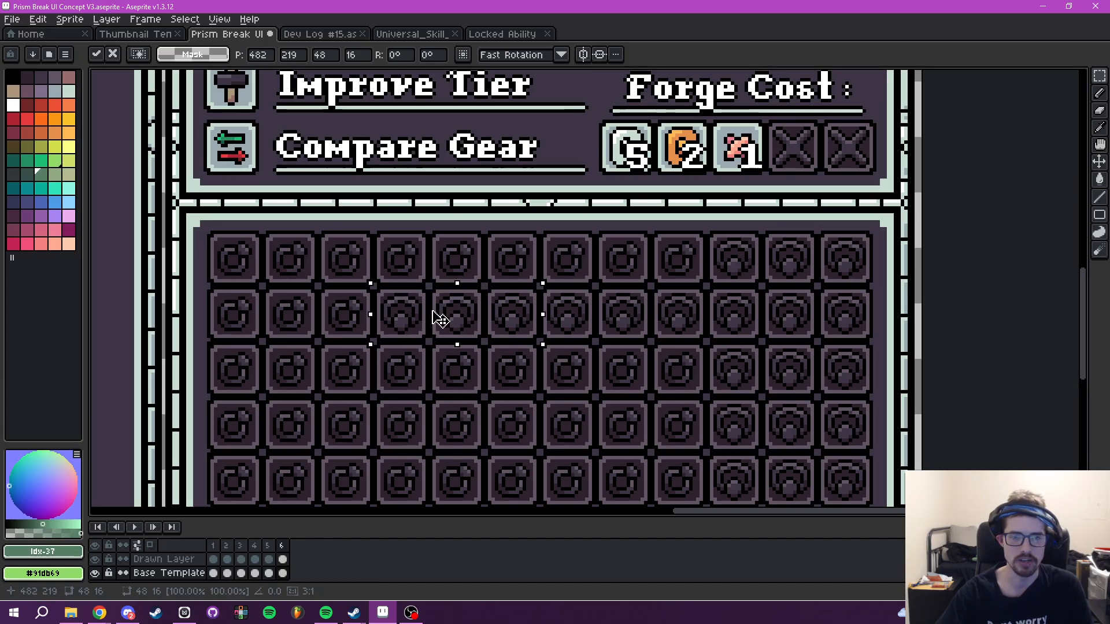
{"action": "key", "text": "ctrl+d"}
{"action": "left_click_drag", "start_coordinate": [807, 329], "coordinate": [784, 334]}
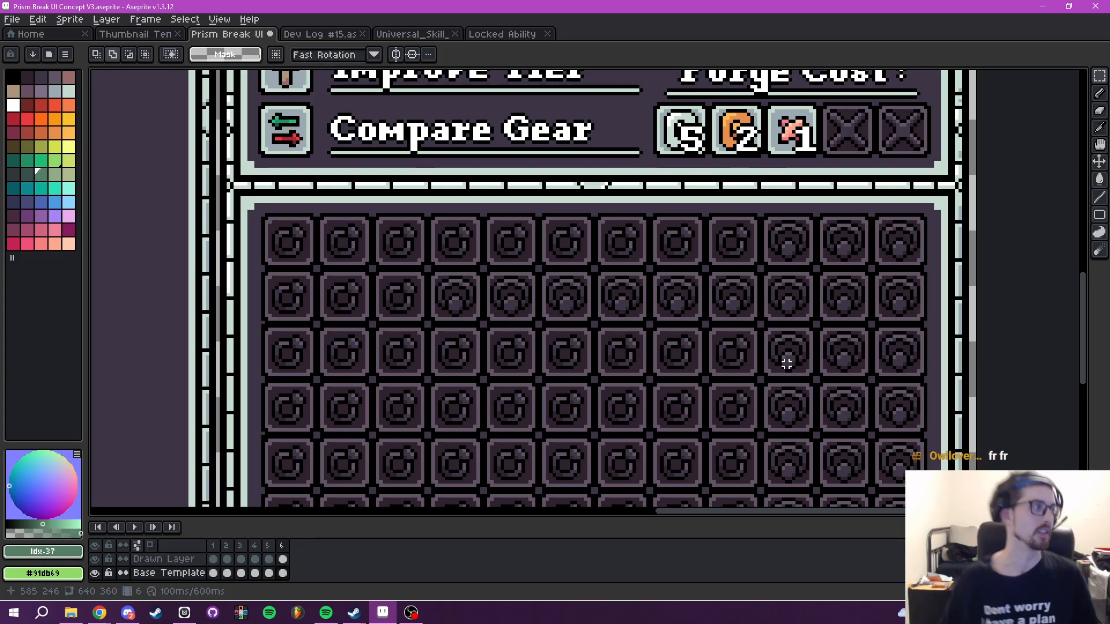
{"action": "scroll", "coordinate": [787, 363], "scroll_direction": "down", "scroll_amount": 1}
{"action": "left_click_drag", "start_coordinate": [652, 367], "coordinate": [614, 361]}
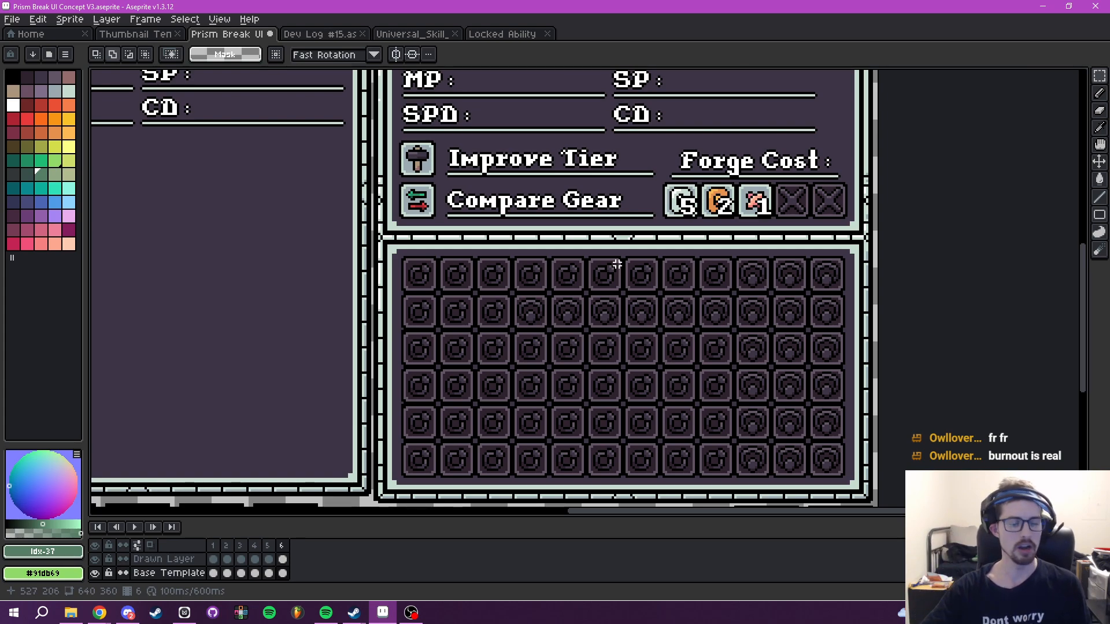
{"action": "left_click_drag", "start_coordinate": [654, 330], "coordinate": [726, 342]}
{"action": "left_click_drag", "start_coordinate": [801, 357], "coordinate": [738, 362]}
- Copy the first row's seventh to ninth ring slots over the three arch slots ending that row
{"action": "scroll", "coordinate": [746, 356], "scroll_direction": "up", "scroll_amount": 2}
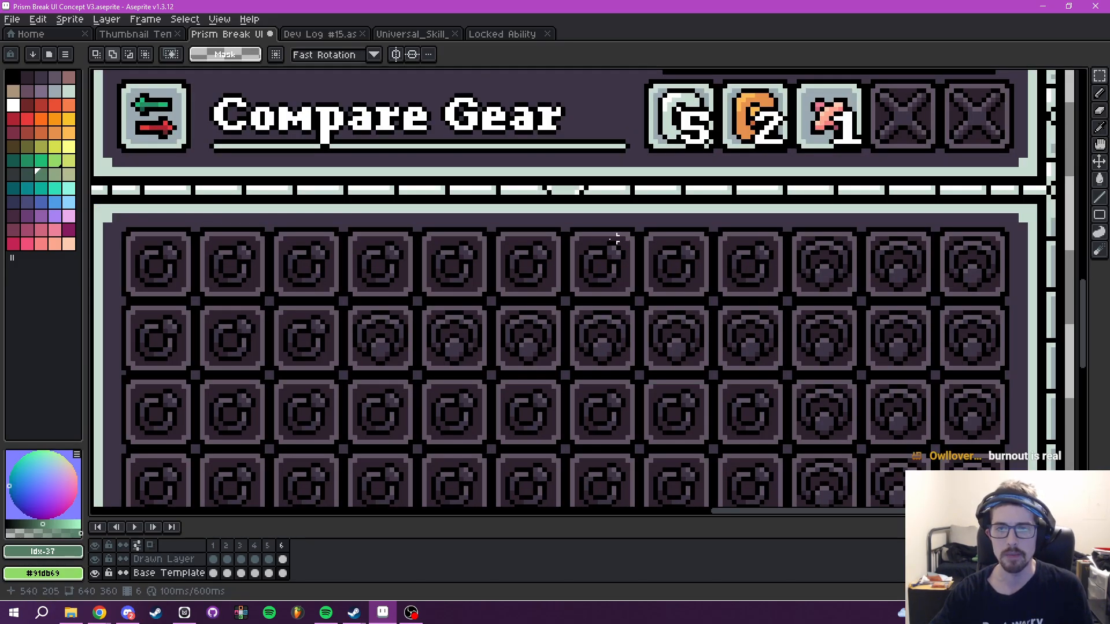
{"action": "left_click_drag", "start_coordinate": [567, 229], "coordinate": [972, 267]}
{"action": "key", "text": "ctrl+d"}
{"action": "left_click_drag", "start_coordinate": [909, 356], "coordinate": [978, 307]}
{"action": "scroll", "coordinate": [856, 363], "scroll_direction": "down", "scroll_amount": 1}
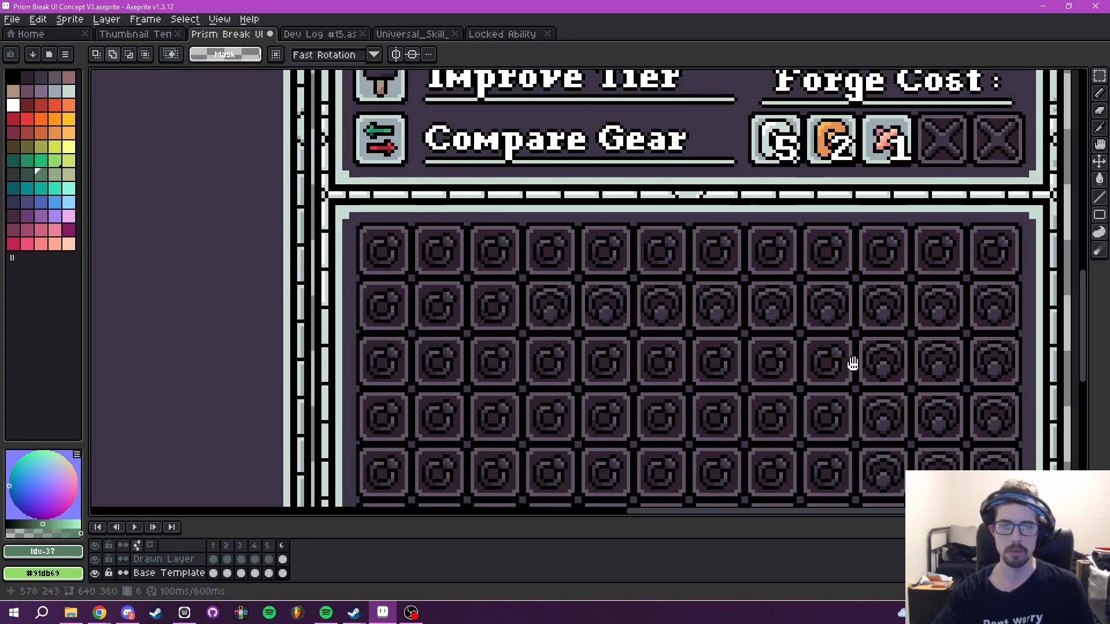
- Copy the last three ring slots of the first row over the second row's fourth to sixth slots
{"action": "left_click_drag", "start_coordinate": [855, 363], "coordinate": [793, 376]}
{"action": "scroll", "coordinate": [798, 286], "scroll_direction": "up", "scroll_amount": 1}
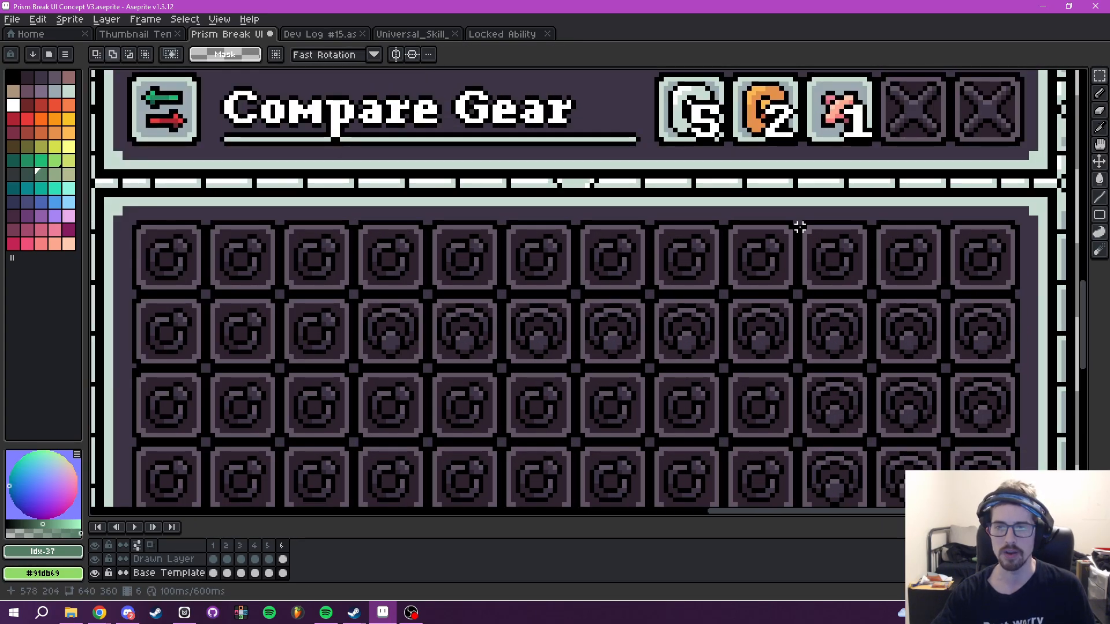
{"action": "left_click_drag", "start_coordinate": [799, 225], "coordinate": [1016, 293]}
{"action": "left_click_drag", "start_coordinate": [930, 255], "coordinate": [511, 324]}
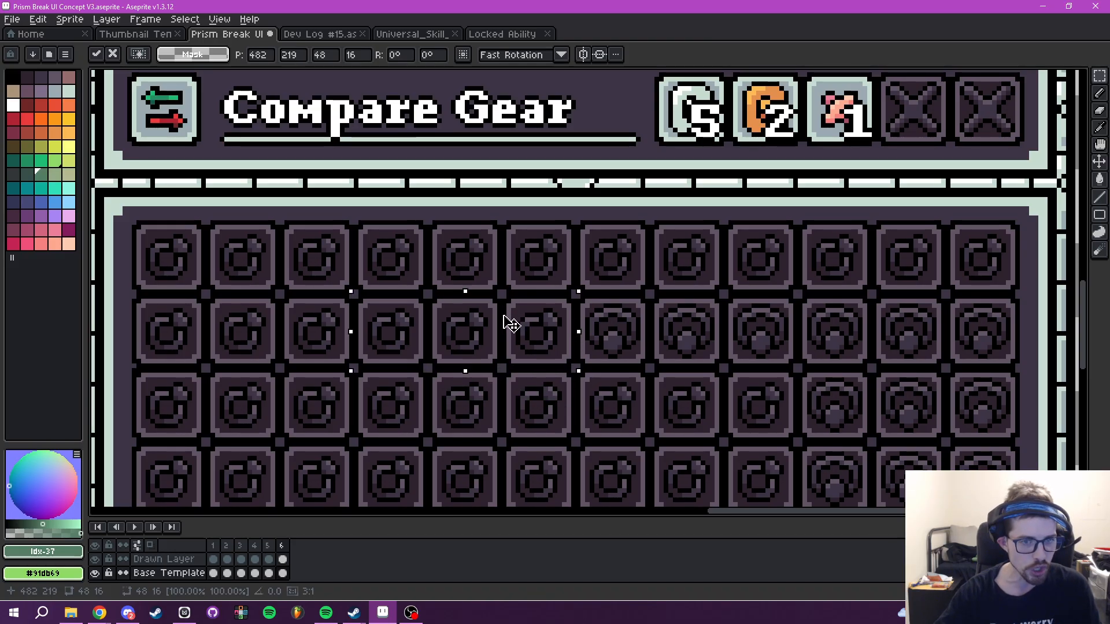
{"action": "left_click", "coordinate": [643, 383]}
{"action": "scroll", "coordinate": [647, 376], "scroll_direction": "down", "scroll_amount": 1}
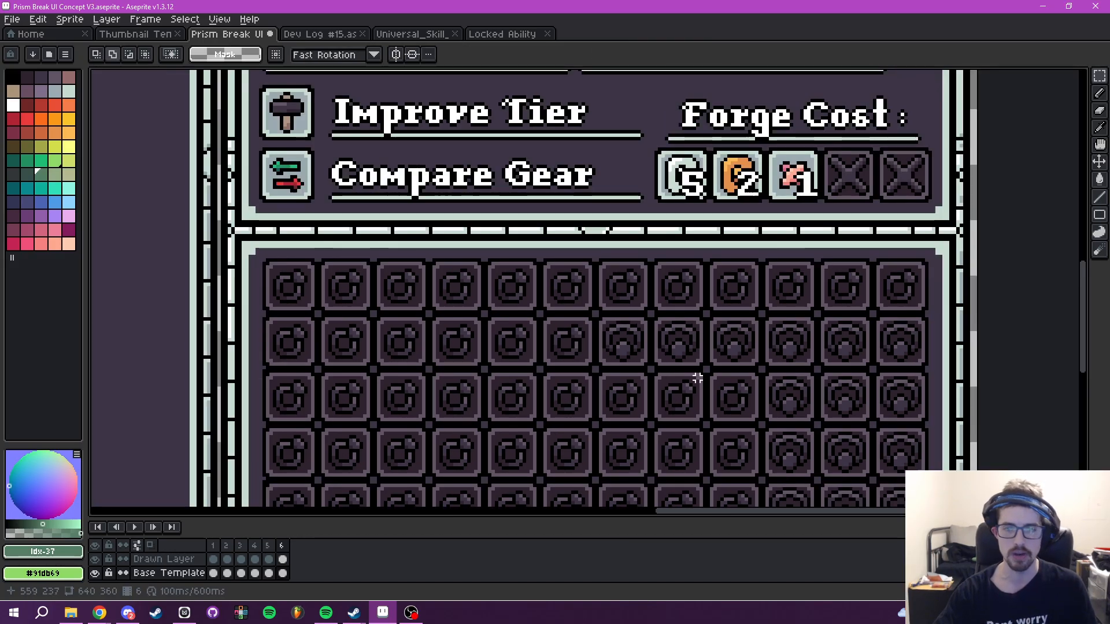
- Copy the second row's seventh to ninth arch slots over the last three slots of the first row
{"action": "left_click_drag", "start_coordinate": [695, 405], "coordinate": [748, 356]}
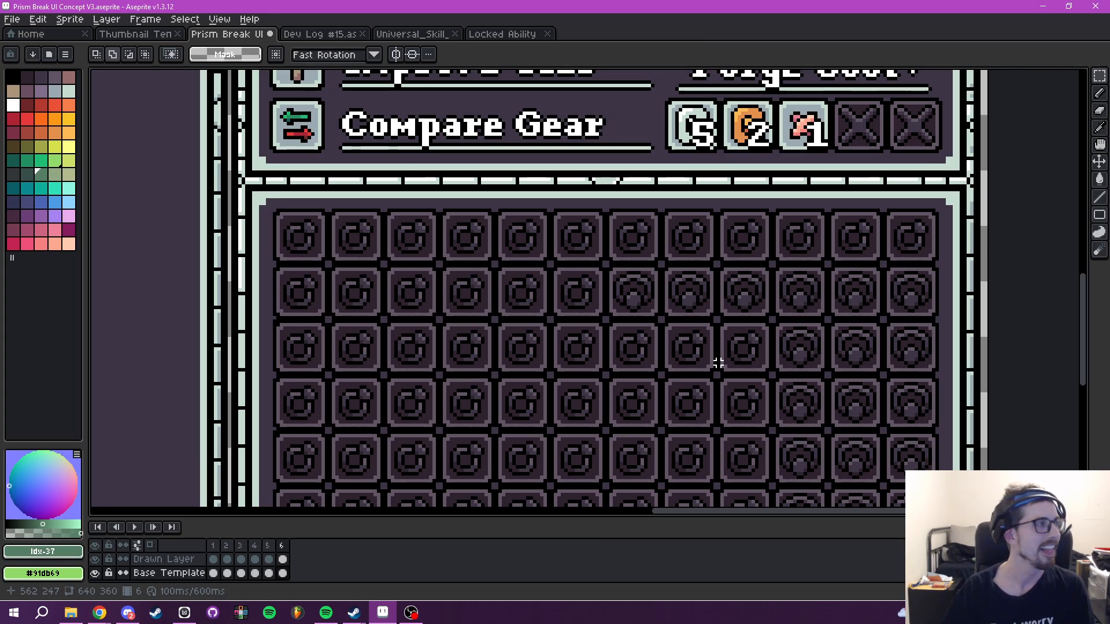
{"action": "left_click_drag", "start_coordinate": [770, 342], "coordinate": [665, 350]}
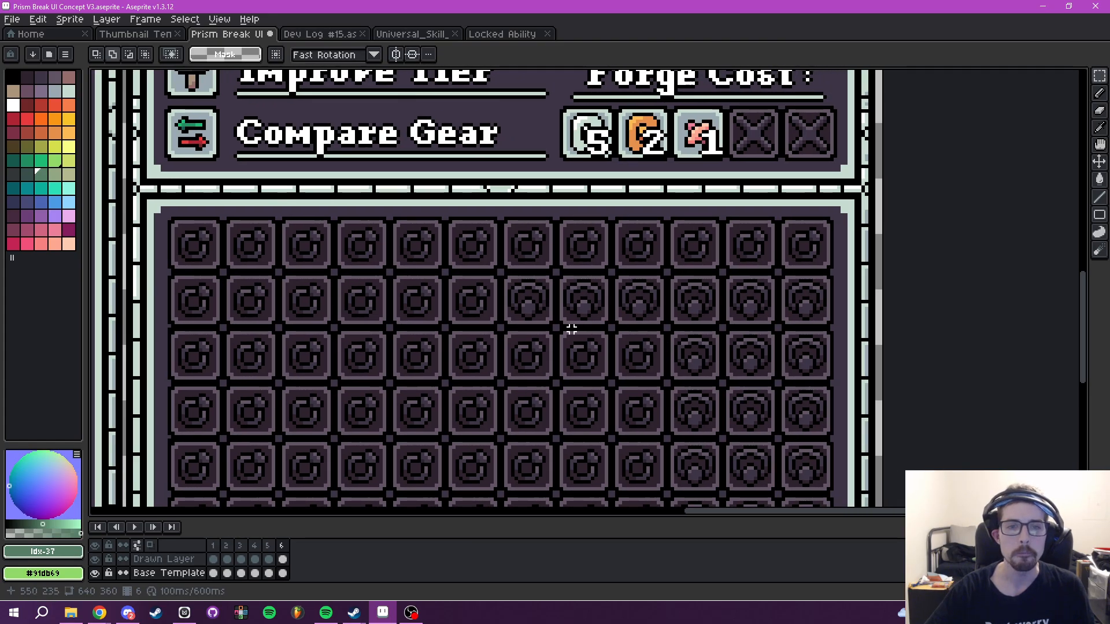
{"action": "scroll", "coordinate": [522, 319], "scroll_direction": "up", "scroll_amount": 1}
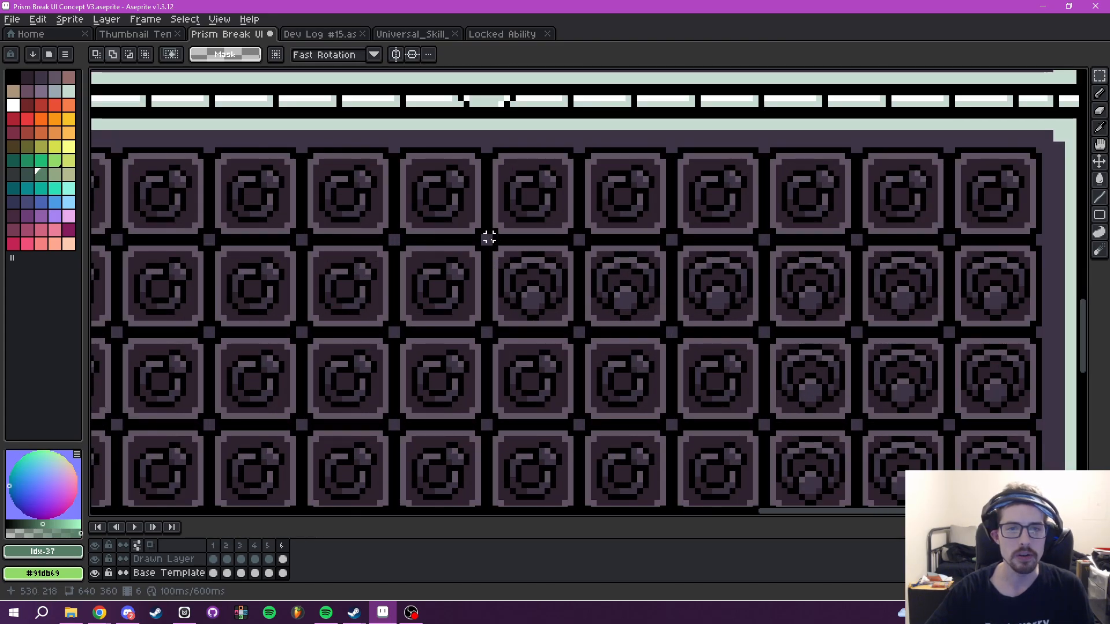
{"action": "left_click_drag", "start_coordinate": [488, 242], "coordinate": [977, 205]}
{"action": "key", "text": "ctrl+d"}
- Copy the first row's seventh to ninth ring slots down over the arch slots directly below them
{"action": "left_click_drag", "start_coordinate": [747, 305], "coordinate": [788, 379]}
{"action": "scroll", "coordinate": [585, 273], "scroll_direction": "up", "scroll_amount": 2}
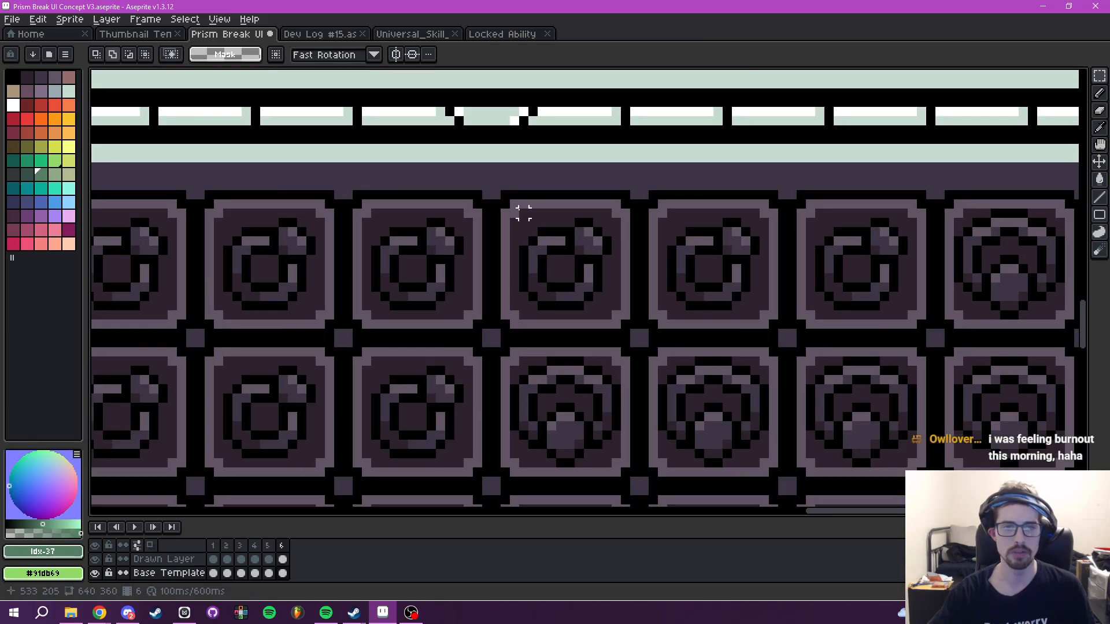
{"action": "left_click_drag", "start_coordinate": [489, 191], "coordinate": [946, 341]}
{"action": "key", "text": "u"}
{"action": "key", "text": "ctrl+d"}
{"action": "mouse_move", "coordinate": [493, 193]}
{"action": "left_mouse_down"}
{"action": "mouse_move", "coordinate": [545, 223]}
{"action": "mouse_move", "coordinate": [930, 324]}
{"action": "mouse_move", "coordinate": [939, 340]}
{"action": "left_mouse_up"}
{"action": "left_click_drag", "start_coordinate": [701, 255], "coordinate": [705, 401]}
{"action": "key", "text": "ctrl+d"}
{"action": "scroll", "coordinate": [782, 434], "scroll_direction": "down", "scroll_amount": 3}
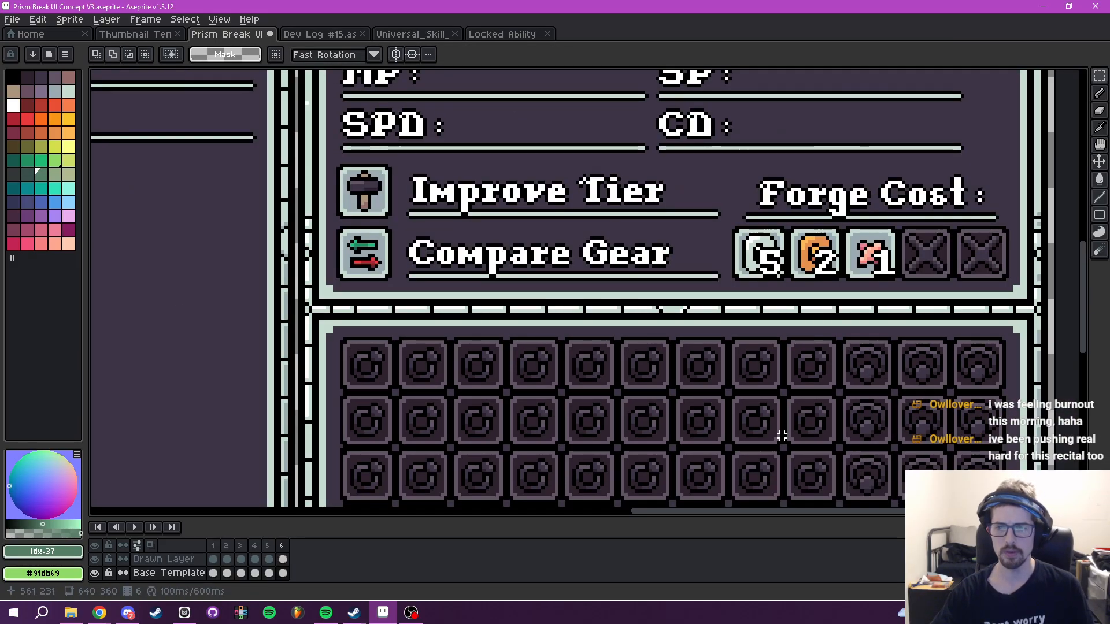
- Copy the tenth-column arch slots of the first two rows over the ninth-column ring slots
{"action": "left_click_drag", "start_coordinate": [780, 435], "coordinate": [730, 327]}
{"action": "left_click_drag", "start_coordinate": [735, 372], "coordinate": [786, 364]}
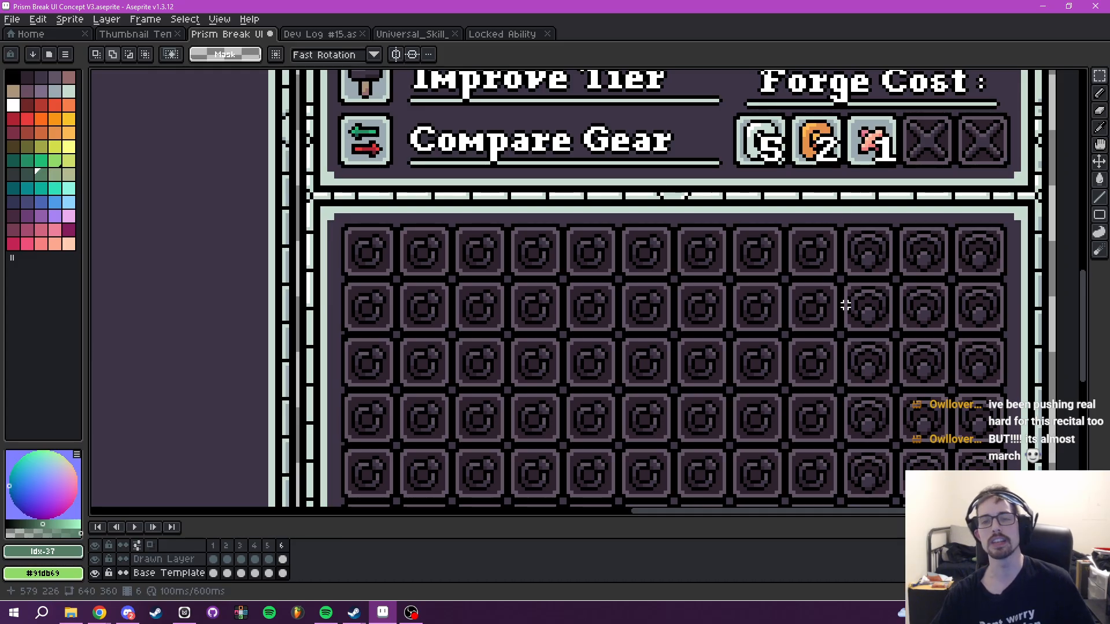
{"action": "left_click_drag", "start_coordinate": [845, 305], "coordinate": [644, 303]}
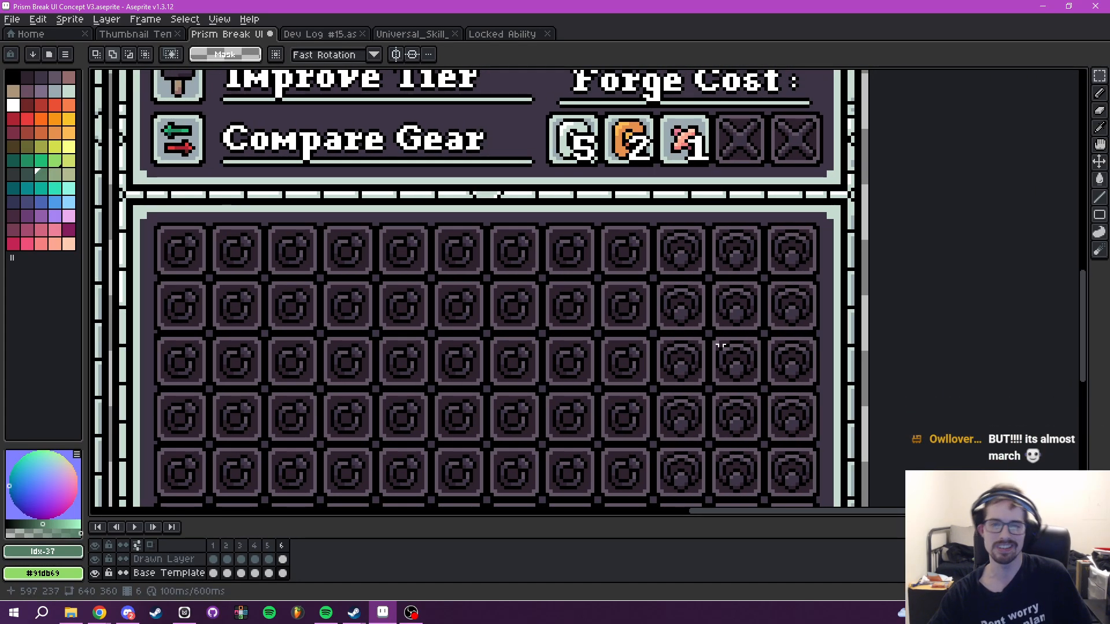
{"action": "scroll", "coordinate": [677, 277], "scroll_direction": "up", "scroll_amount": 2}
{"action": "left_click_drag", "start_coordinate": [644, 201], "coordinate": [734, 388]}
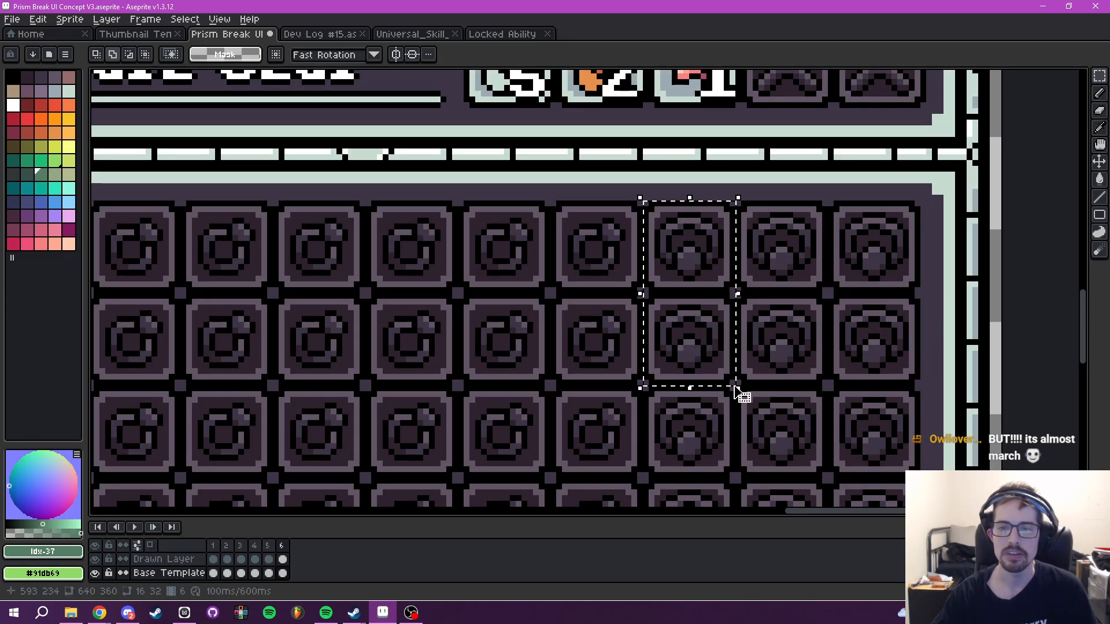
{"action": "left_click_drag", "start_coordinate": [692, 245], "coordinate": [586, 229]}
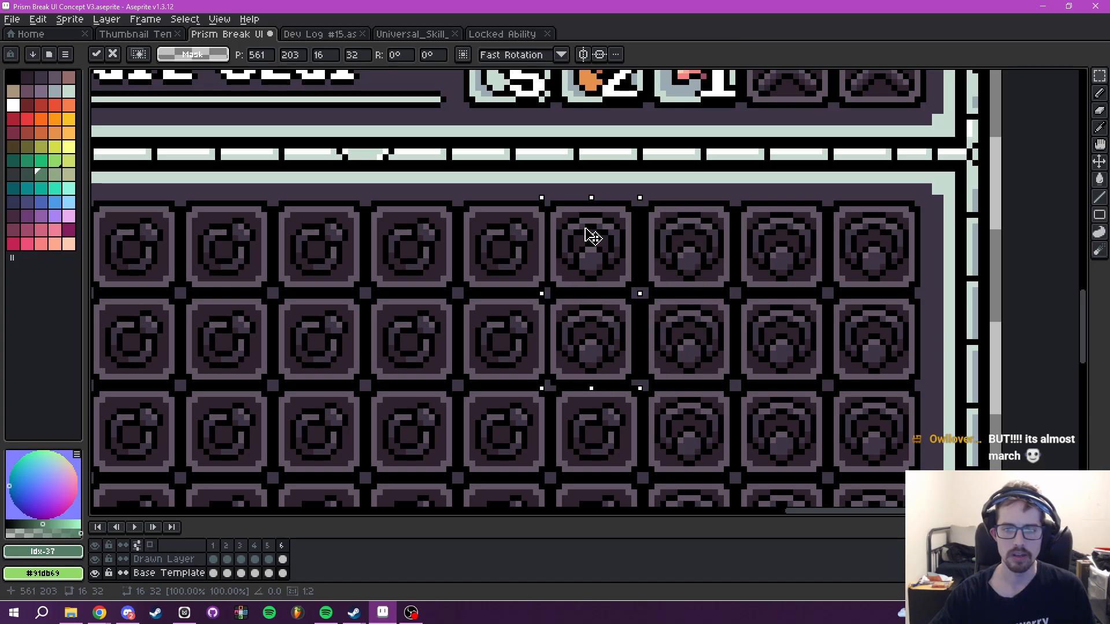
{"action": "key", "text": "Return"}
{"action": "scroll", "coordinate": [632, 309], "scroll_direction": "down", "scroll_amount": 2}
{"action": "left_click_drag", "start_coordinate": [660, 313], "coordinate": [744, 282]}
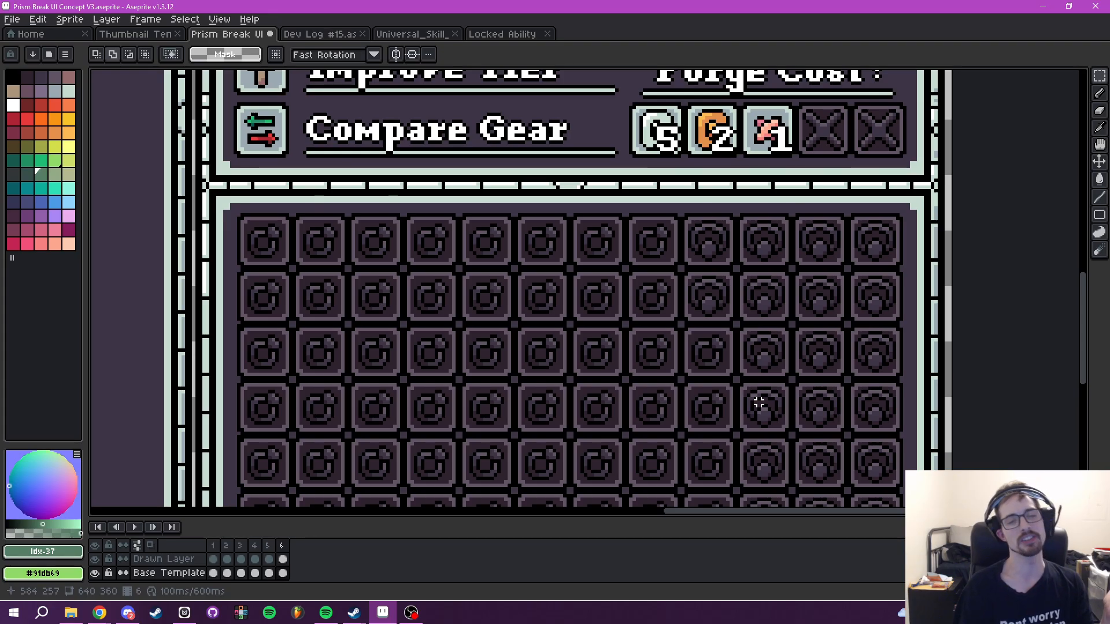
{"action": "scroll", "coordinate": [758, 402], "scroll_direction": "down", "scroll_amount": 3}
{"action": "scroll", "coordinate": [764, 400], "scroll_direction": "up", "scroll_amount": 2}
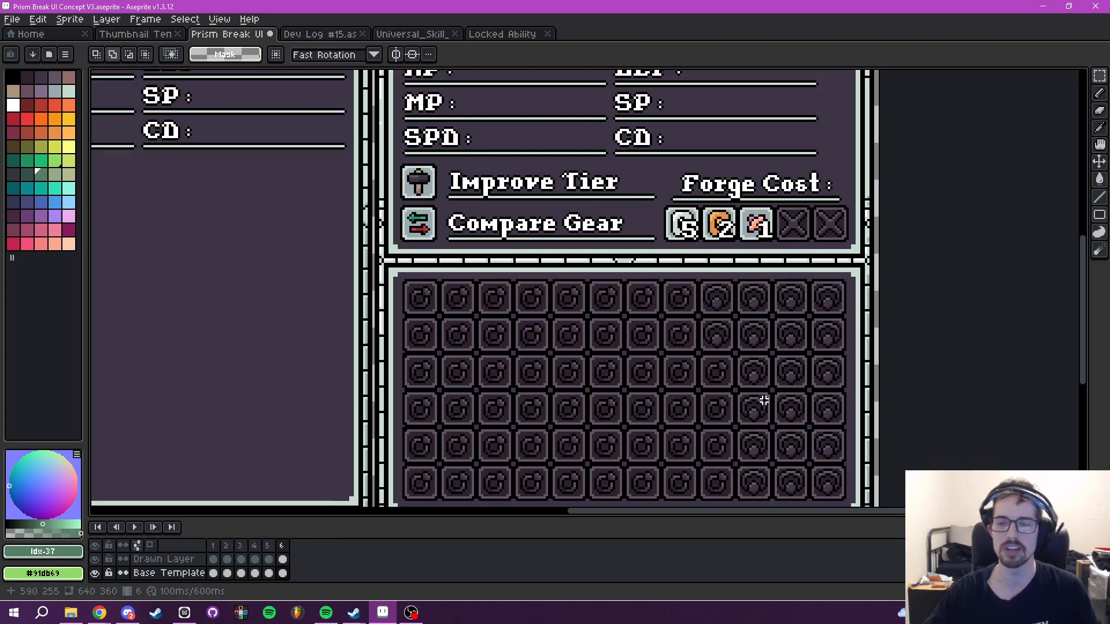
{"action": "left_click_drag", "start_coordinate": [777, 389], "coordinate": [816, 357]}
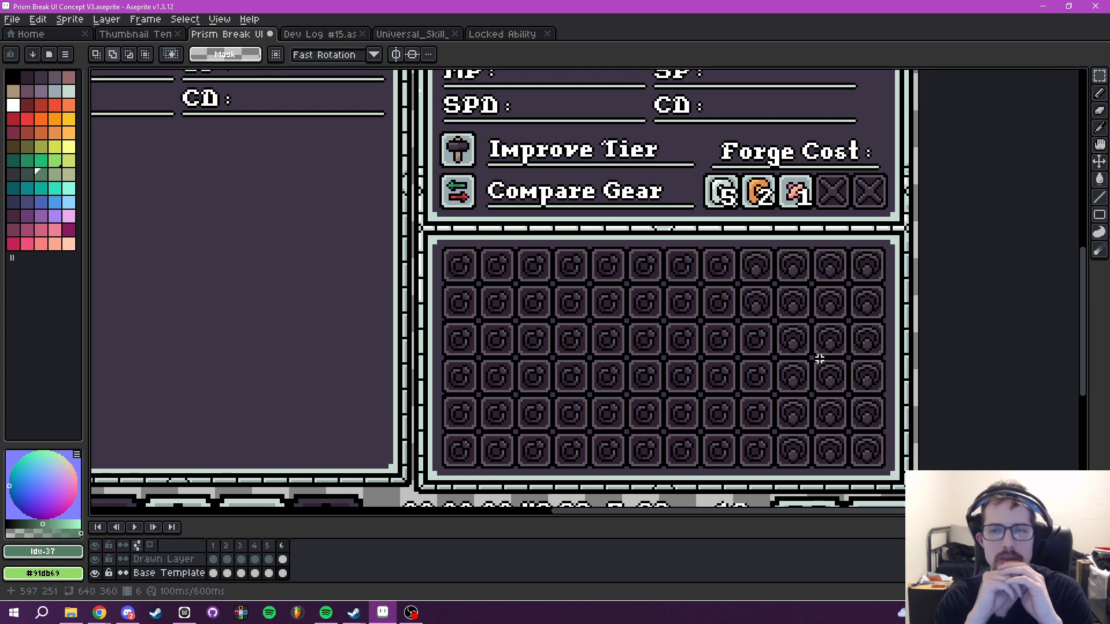
{"action": "left_click_drag", "start_coordinate": [748, 298], "coordinate": [676, 370]}
- Copy the two empty X slots of the Forge Cost row into the seventh and eighth columns of grid rows one and two
{"action": "scroll", "coordinate": [846, 240], "scroll_direction": "up", "scroll_amount": 1}
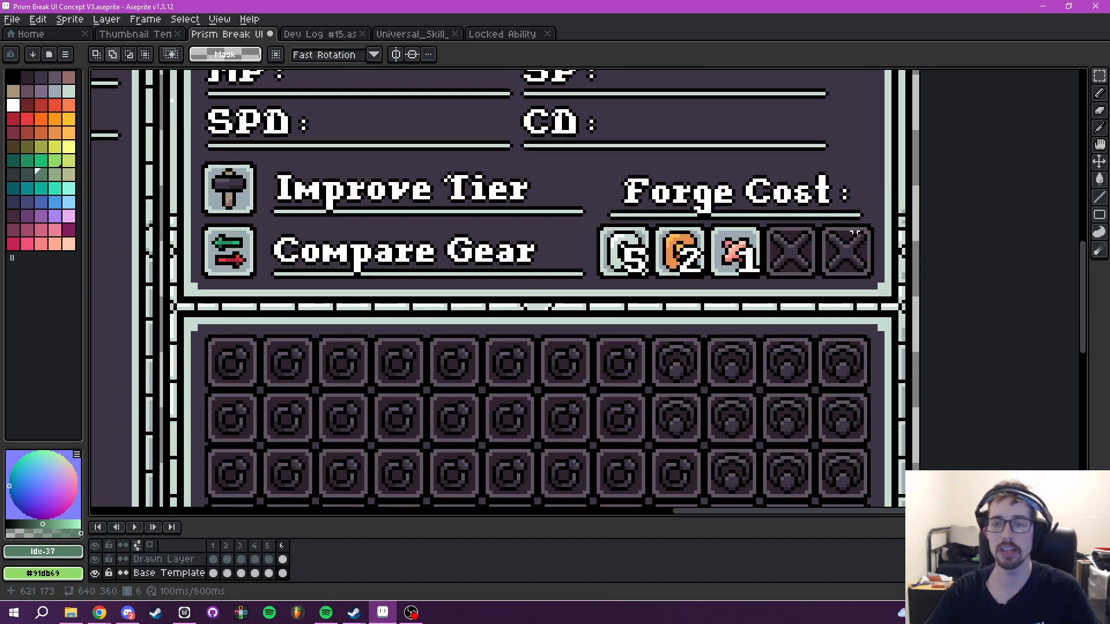
{"action": "scroll", "coordinate": [855, 233], "scroll_direction": "up", "scroll_amount": 1}
{"action": "left_click_drag", "start_coordinate": [735, 221], "coordinate": [667, 316]}
{"action": "scroll", "coordinate": [893, 302], "scroll_direction": "down", "scroll_amount": 5}
{"action": "key", "text": "ctrl+v"}
{"action": "scroll", "coordinate": [896, 269], "scroll_direction": "up", "scroll_amount": 4}
{"action": "key", "text": "ctrl+v"}
{"action": "left_click_drag", "start_coordinate": [826, 191], "coordinate": [636, 345]}
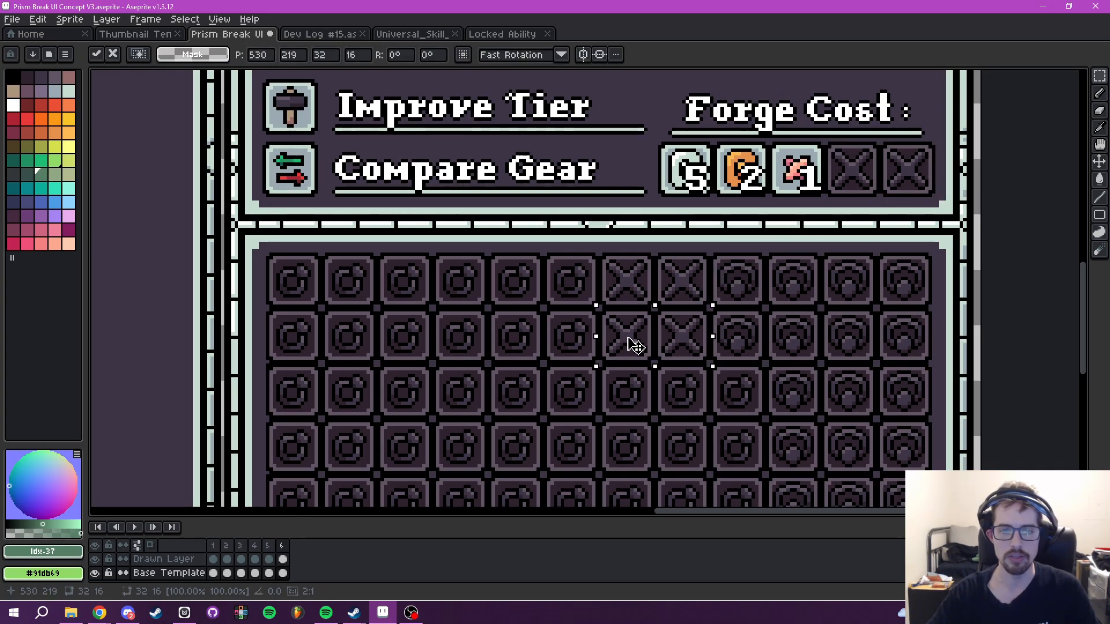
{"action": "key", "text": "Return"}
- Copy the eighth-column X slots of the first two rows over the arch slots in the ninth column
{"action": "left_click_drag", "start_coordinate": [702, 317], "coordinate": [721, 334]}
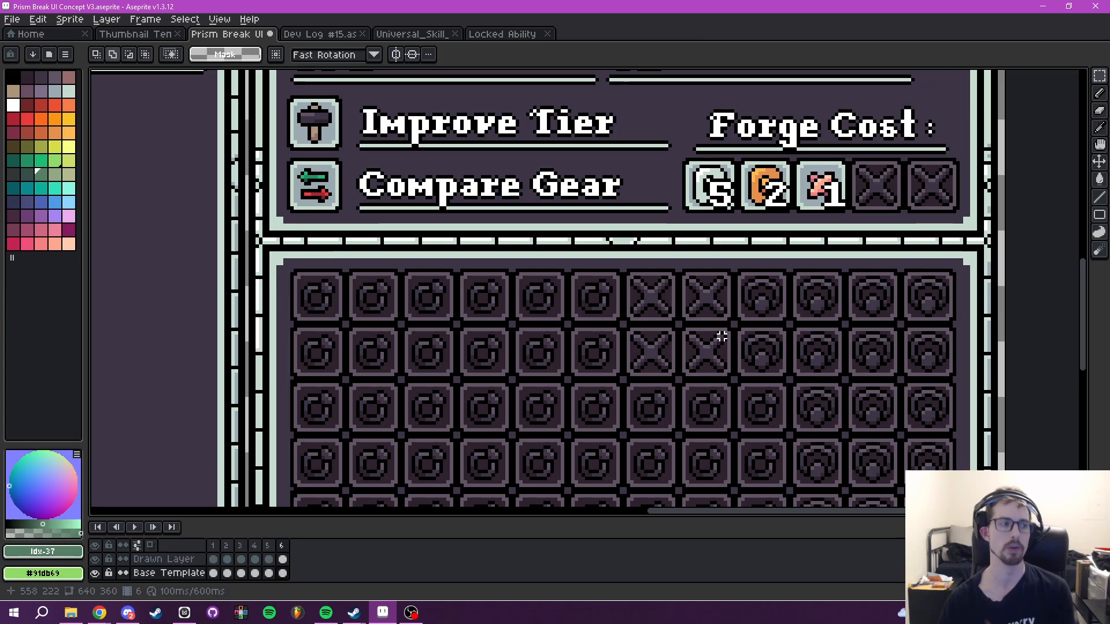
{"action": "left_click_drag", "start_coordinate": [676, 315], "coordinate": [704, 310]}
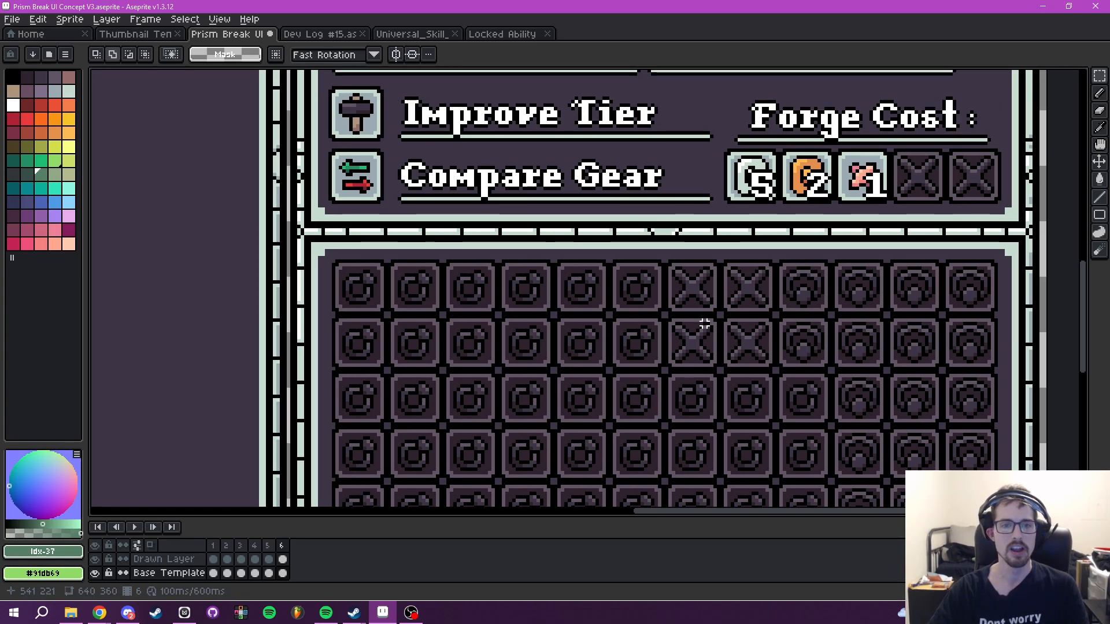
{"action": "left_click_drag", "start_coordinate": [671, 364], "coordinate": [646, 361]}
{"action": "left_click_drag", "start_coordinate": [742, 362], "coordinate": [670, 354]}
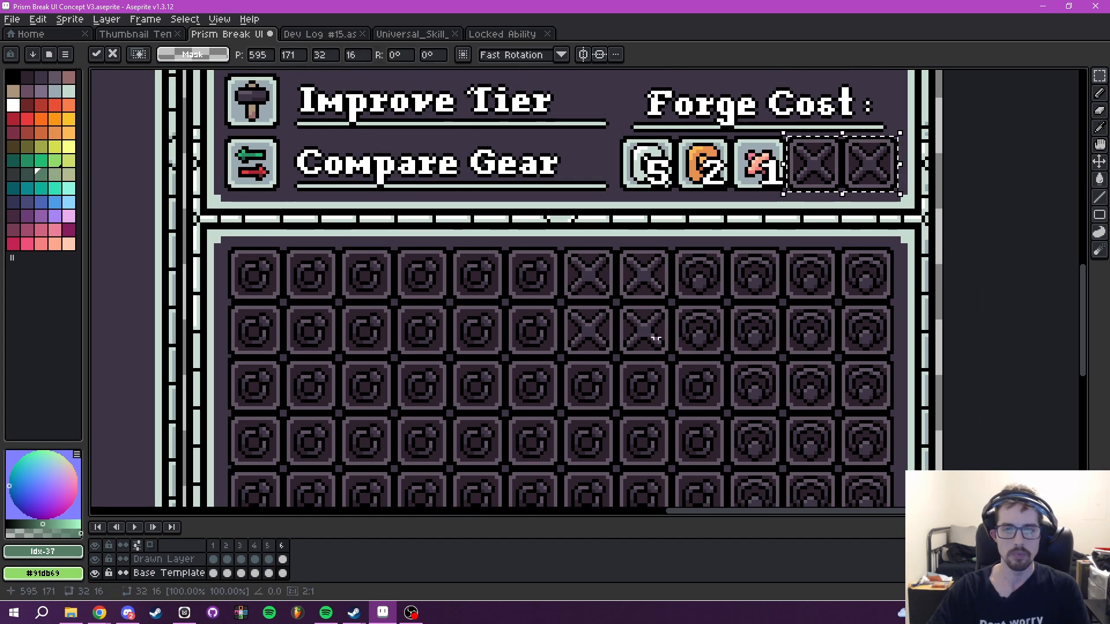
{"action": "scroll", "coordinate": [660, 258], "scroll_direction": "up", "scroll_amount": 2}
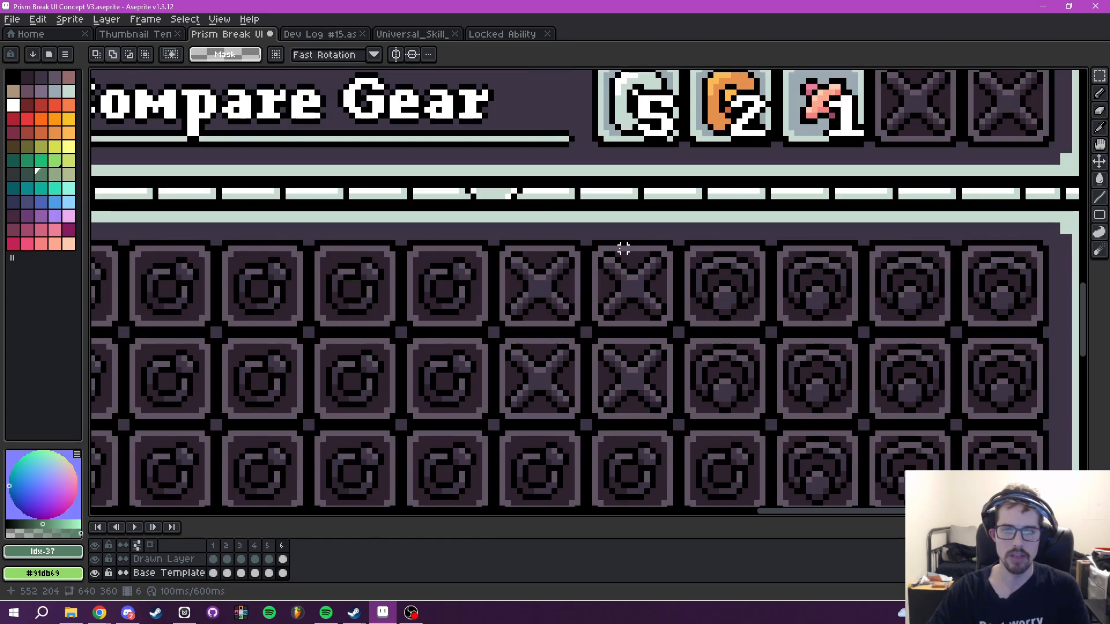
{"action": "left_click_drag", "start_coordinate": [587, 242], "coordinate": [669, 422]}
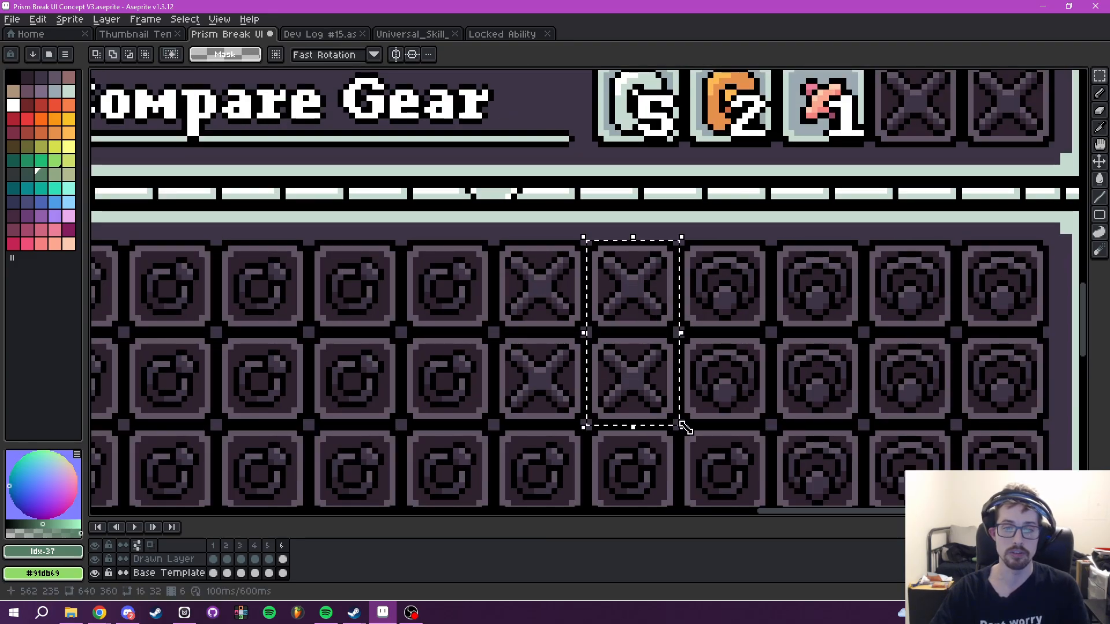
{"action": "left_click_drag", "start_coordinate": [654, 335], "coordinate": [738, 330]}
{"action": "key", "text": "ctrl+d"}
{"action": "scroll", "coordinate": [833, 404], "scroll_direction": "down", "scroll_amount": 3}
{"action": "scroll", "coordinate": [827, 387], "scroll_direction": "down", "scroll_amount": 2}
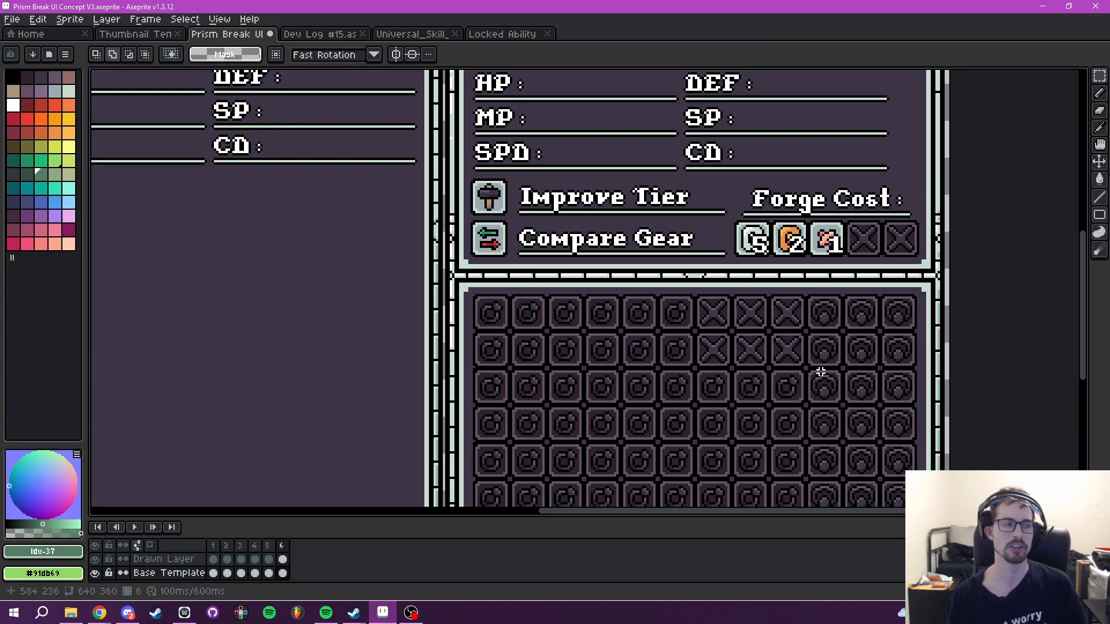
- Copy the block of X slots in columns seven to nine down over the remaining grid rows
{"action": "left_click_drag", "start_coordinate": [764, 420], "coordinate": [740, 402]}
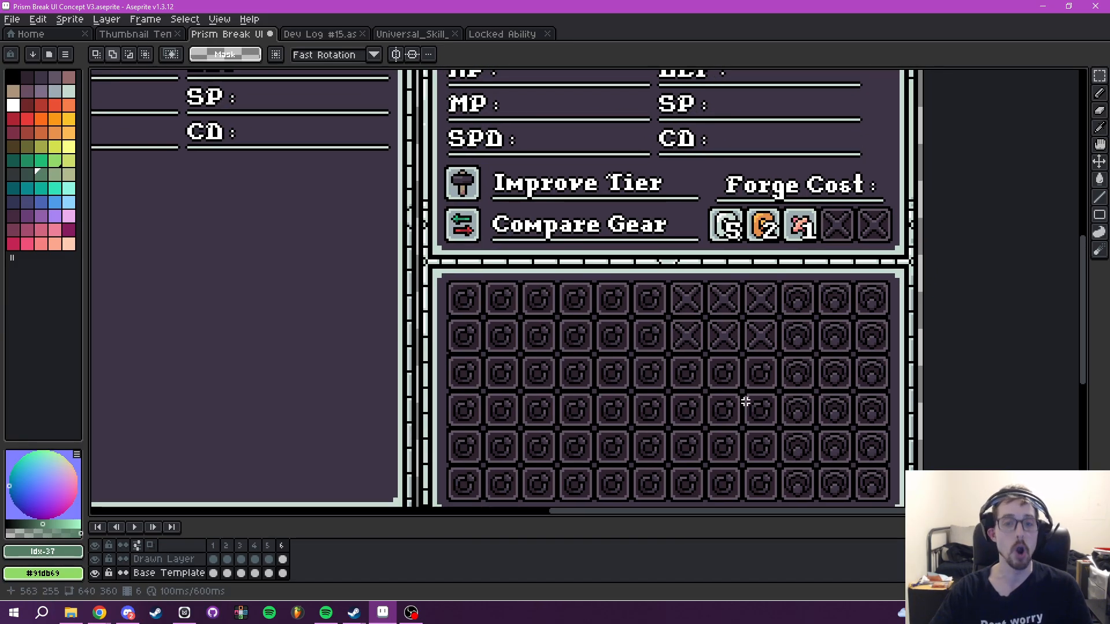
{"action": "scroll", "coordinate": [738, 396], "scroll_direction": "up", "scroll_amount": 4}
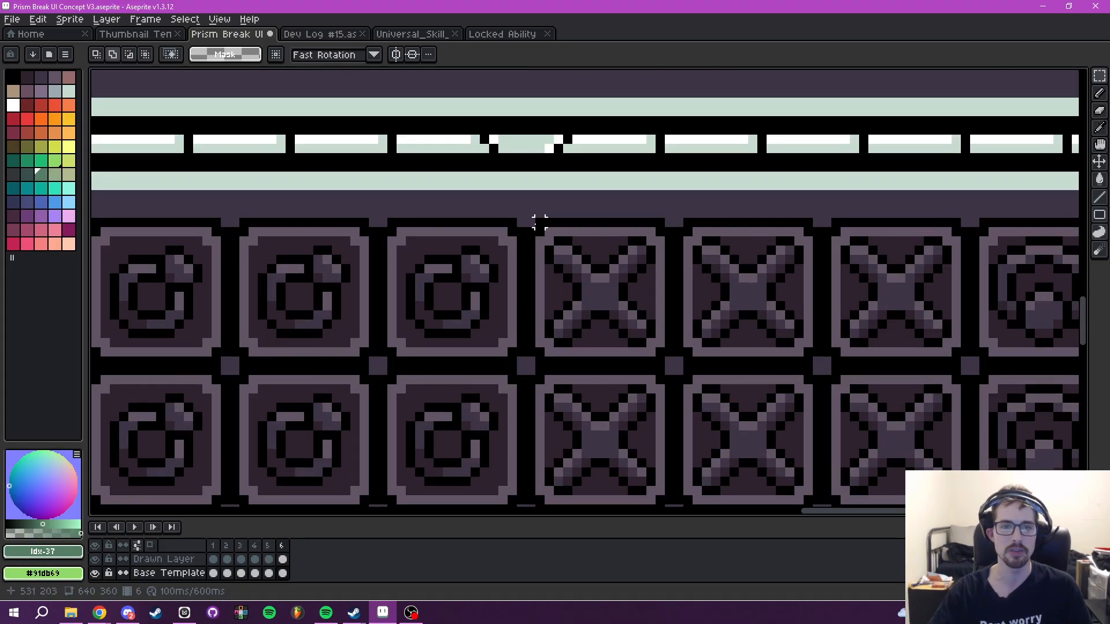
{"action": "left_click_drag", "start_coordinate": [539, 223], "coordinate": [910, 211]}
{"action": "scroll", "coordinate": [880, 315], "scroll_direction": "down", "scroll_amount": 3}
{"action": "left_click", "coordinate": [796, 292]}
{"action": "left_click_drag", "start_coordinate": [796, 292], "coordinate": [772, 441]}
{"action": "key", "text": "ctrl+d"}
{"action": "scroll", "coordinate": [847, 361], "scroll_direction": "down", "scroll_amount": 3}
{"action": "left_click_drag", "start_coordinate": [844, 362], "coordinate": [787, 357]}
{"action": "scroll", "coordinate": [716, 345], "scroll_direction": "up", "scroll_amount": 3}
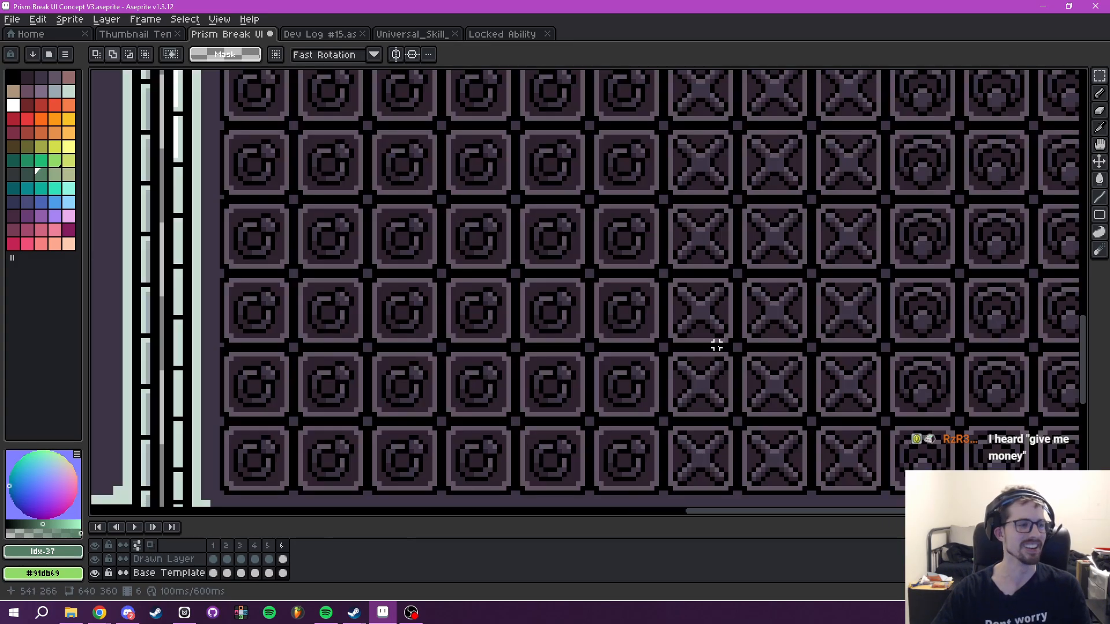
- Compare the inventory grid on frame 5, with and without Drawn Layer, against the grid on frame 6
{"action": "scroll", "coordinate": [716, 345], "scroll_direction": "down", "scroll_amount": 1}
{"action": "scroll", "coordinate": [710, 318], "scroll_direction": "down", "scroll_amount": 4}
{"action": "scroll", "coordinate": [746, 324], "scroll_direction": "up", "scroll_amount": 2}
{"action": "left_click_drag", "start_coordinate": [731, 330], "coordinate": [767, 353]}
{"action": "scroll", "coordinate": [739, 351], "scroll_direction": "down", "scroll_amount": 2}
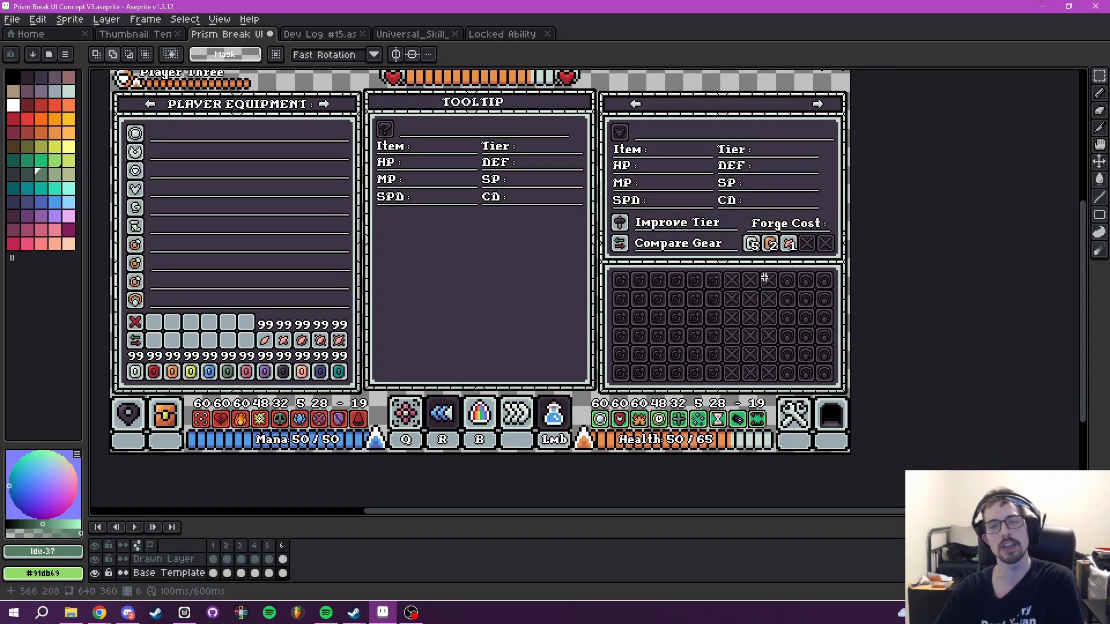
{"action": "scroll", "coordinate": [745, 300], "scroll_direction": "up", "scroll_amount": 2}
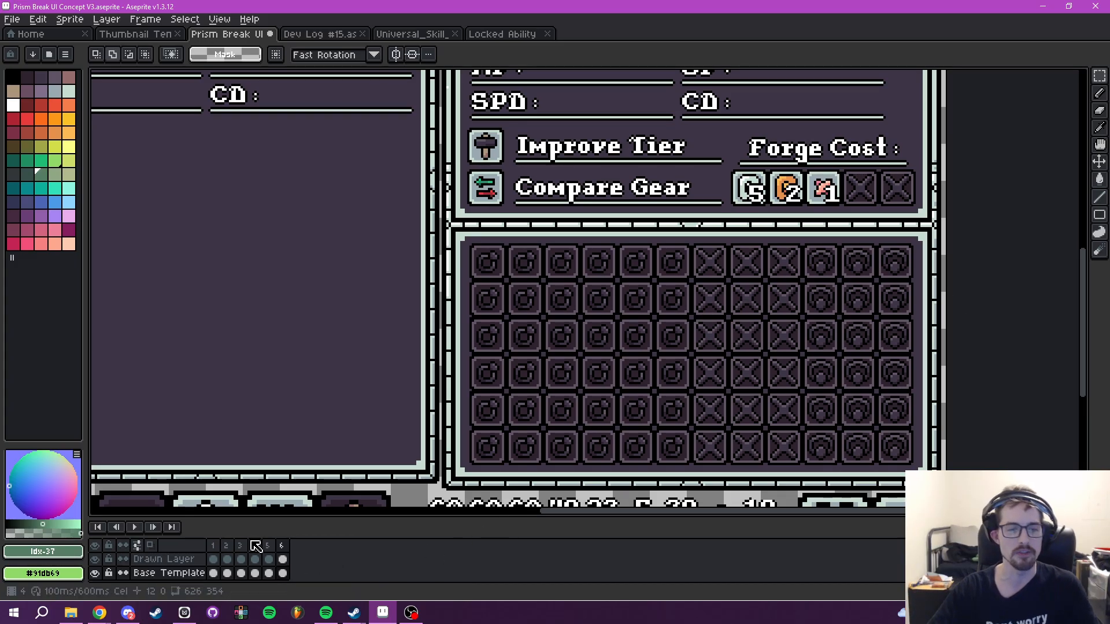
{"action": "left_click", "coordinate": [268, 545]}
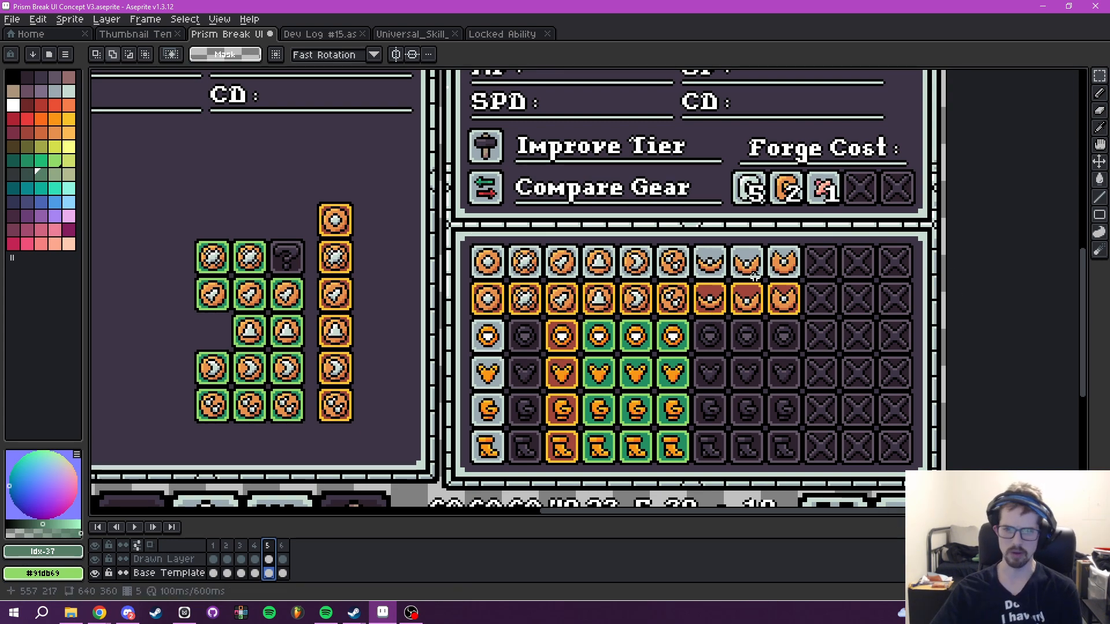
{"action": "scroll", "coordinate": [763, 425], "scroll_direction": "down", "scroll_amount": 2}
{"action": "scroll", "coordinate": [769, 373], "scroll_direction": "up", "scroll_amount": 2}
{"action": "left_click", "coordinate": [96, 559]}
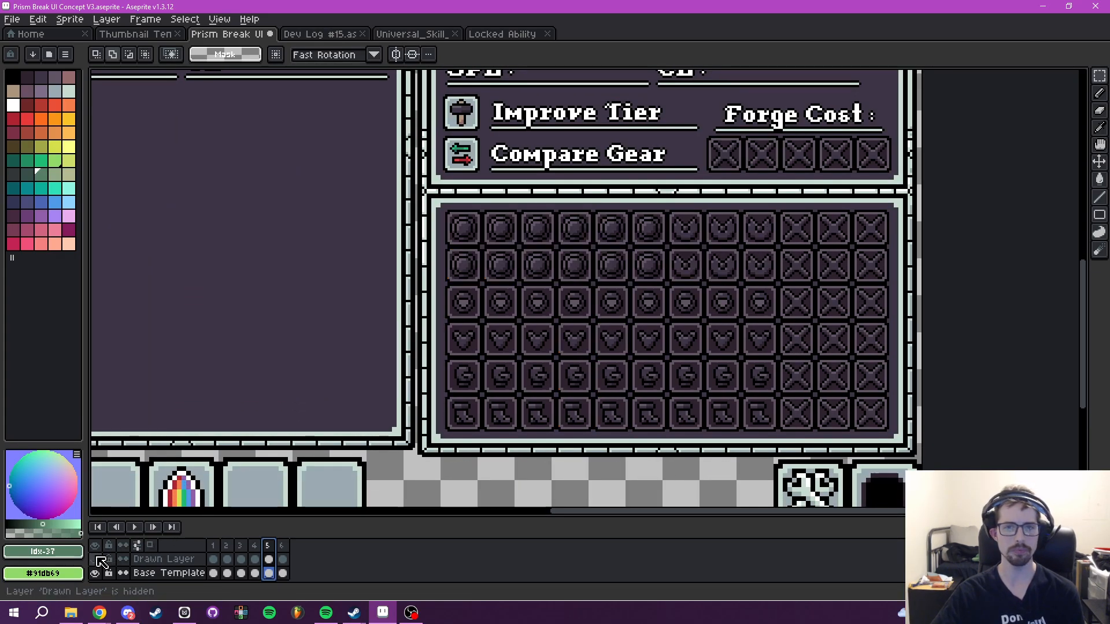
{"action": "left_click", "coordinate": [96, 559]}
{"action": "left_click", "coordinate": [281, 546]}
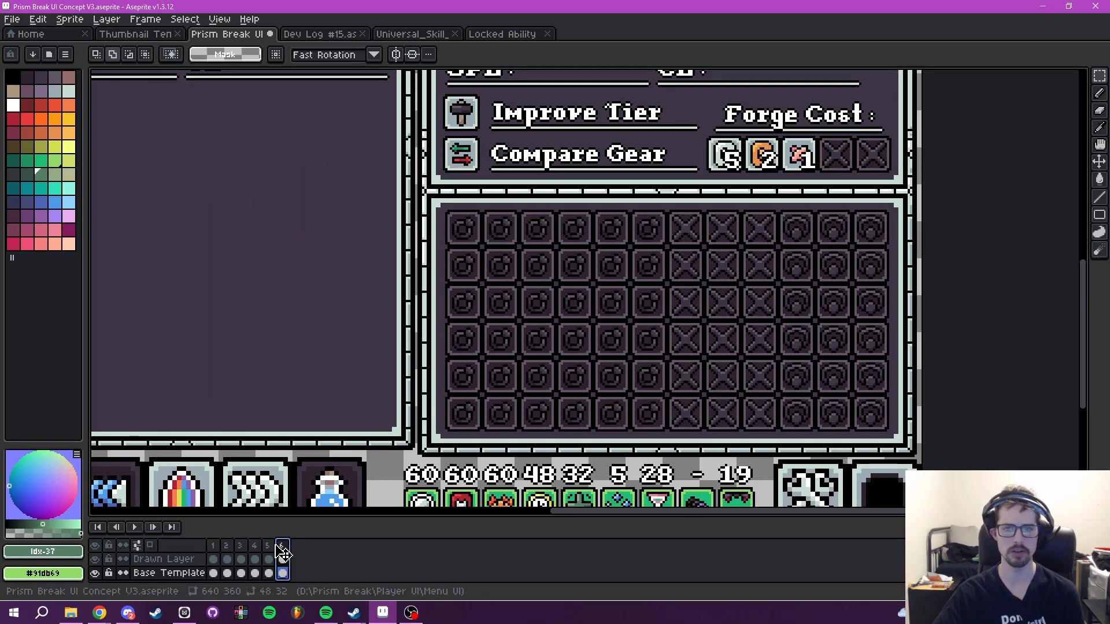
- Hide Drawn Layer and compare the bare placeholder slots of the inventory grid between frames 5 and 6
{"action": "scroll", "coordinate": [747, 203], "scroll_direction": "down", "scroll_amount": 2}
{"action": "left_click_drag", "start_coordinate": [766, 245], "coordinate": [757, 287]}
{"action": "scroll", "coordinate": [731, 316], "scroll_direction": "up", "scroll_amount": 2}
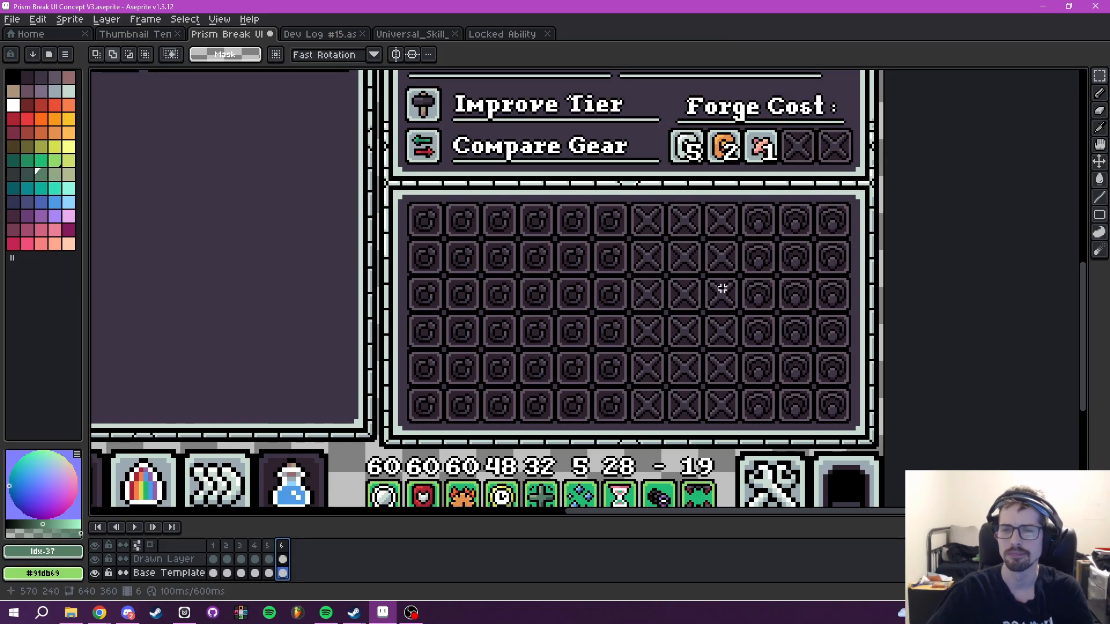
{"action": "left_click_drag", "start_coordinate": [719, 287], "coordinate": [746, 306]}
{"action": "left_click", "coordinate": [95, 560]}
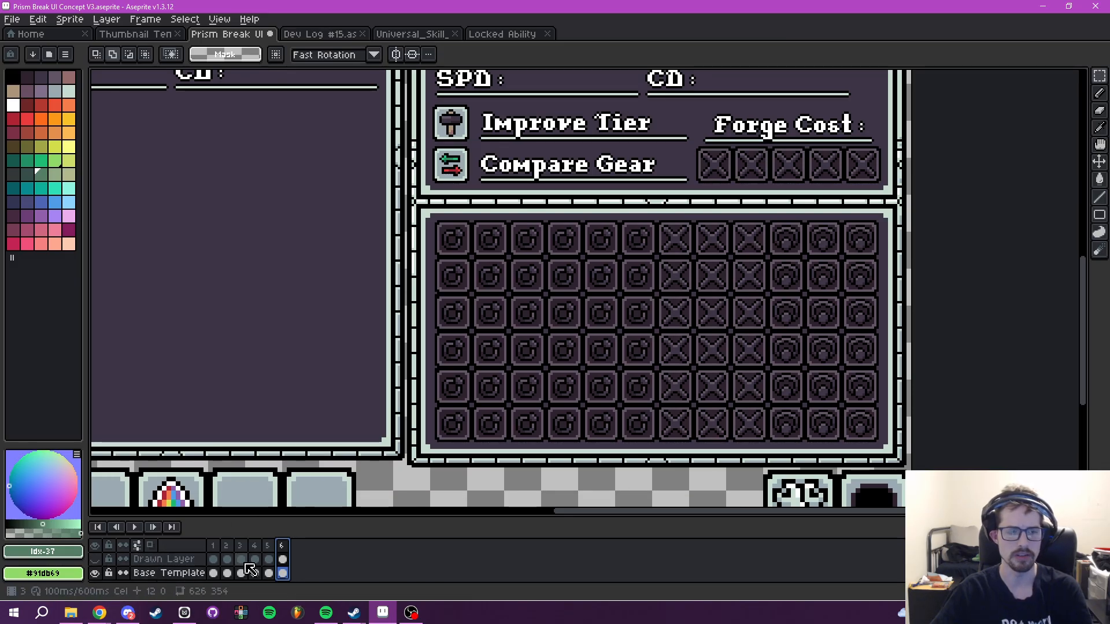
{"action": "left_click", "coordinate": [270, 560]}
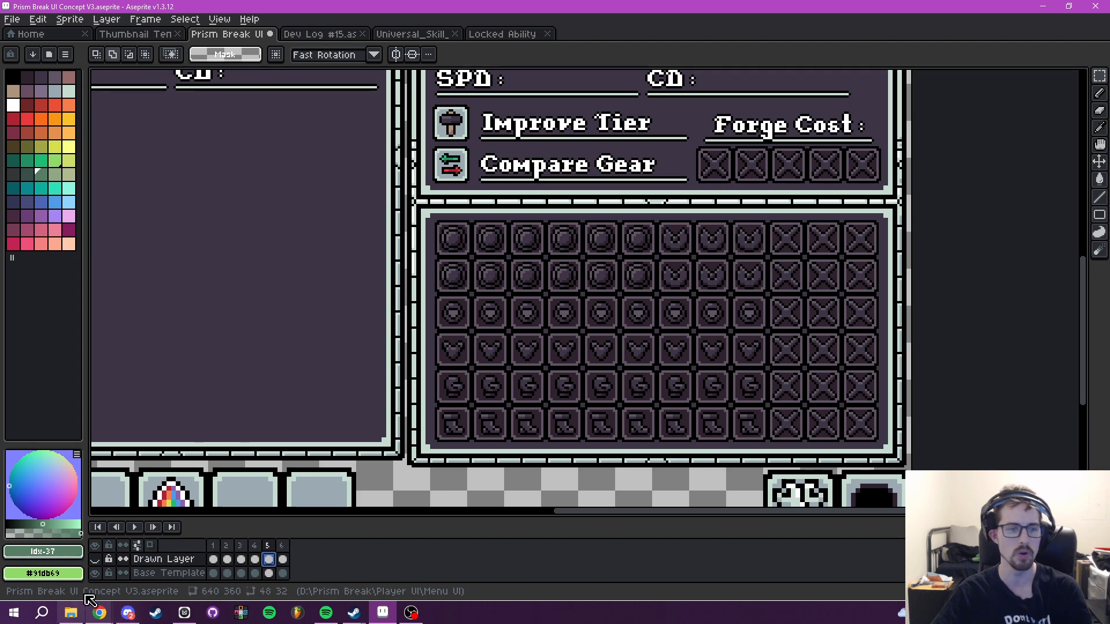
{"action": "left_click", "coordinate": [95, 560]}
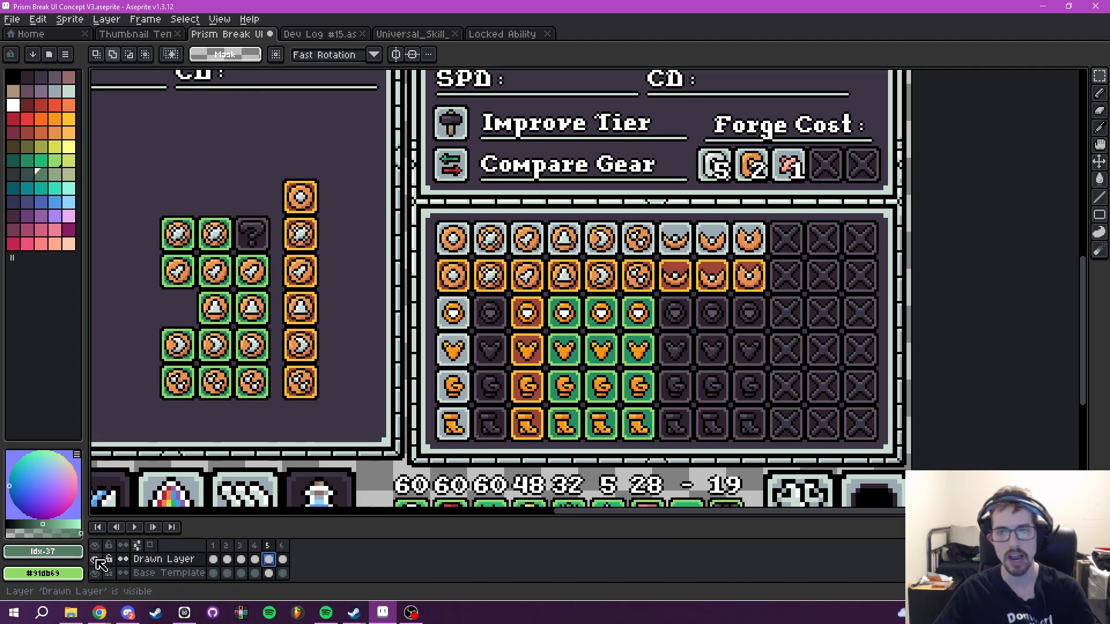
{"action": "left_click", "coordinate": [96, 559]}
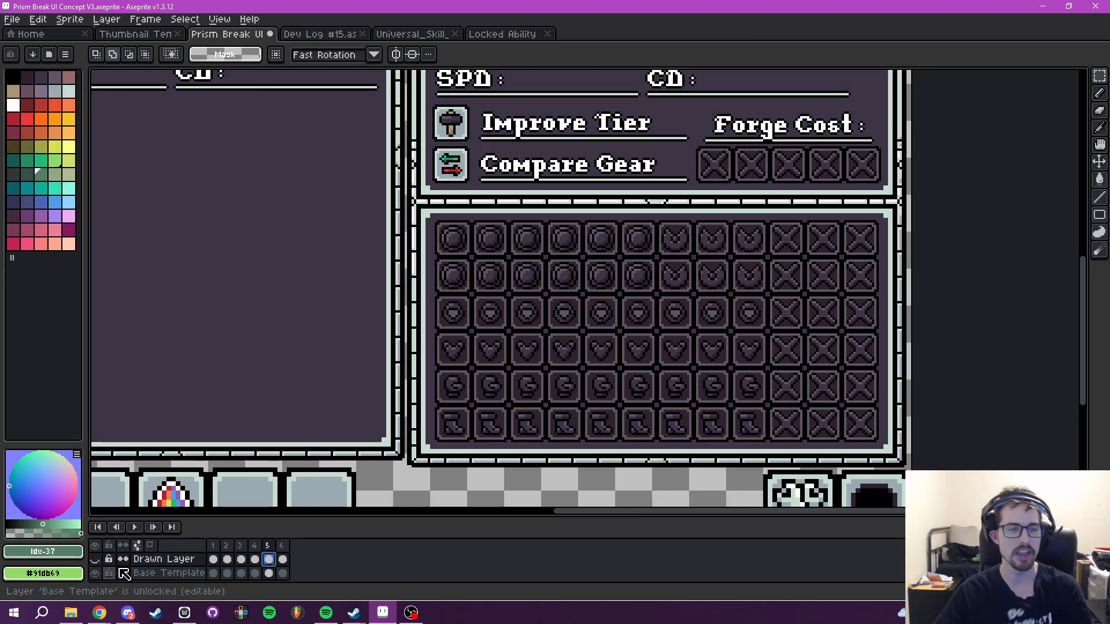
{"action": "left_click", "coordinate": [283, 560]}
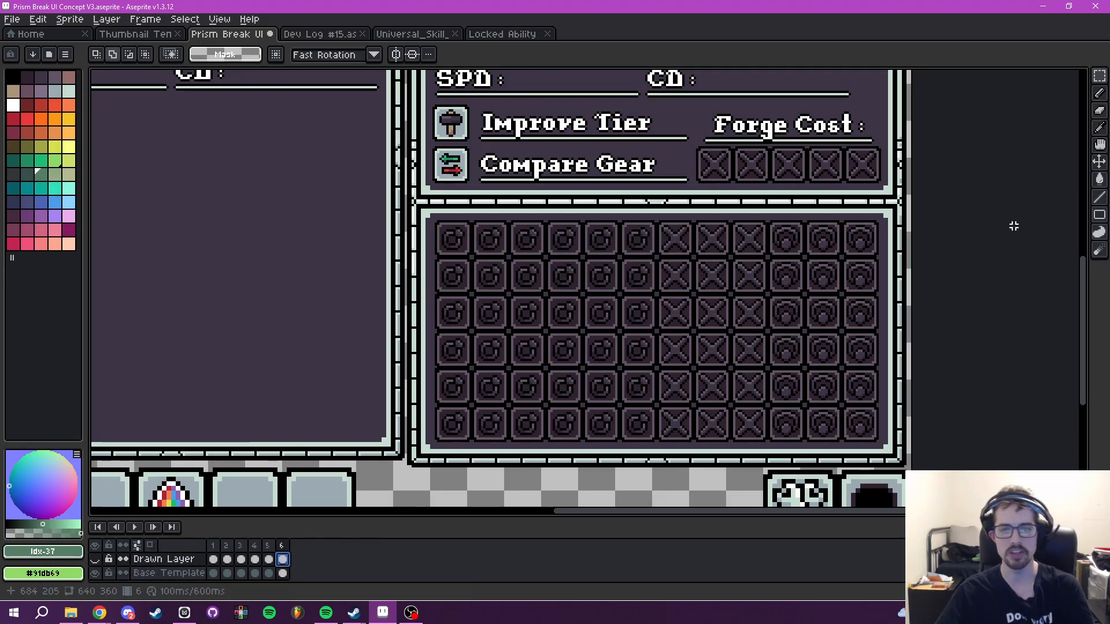
{"action": "scroll", "coordinate": [642, 258], "scroll_direction": "up", "scroll_amount": 3}
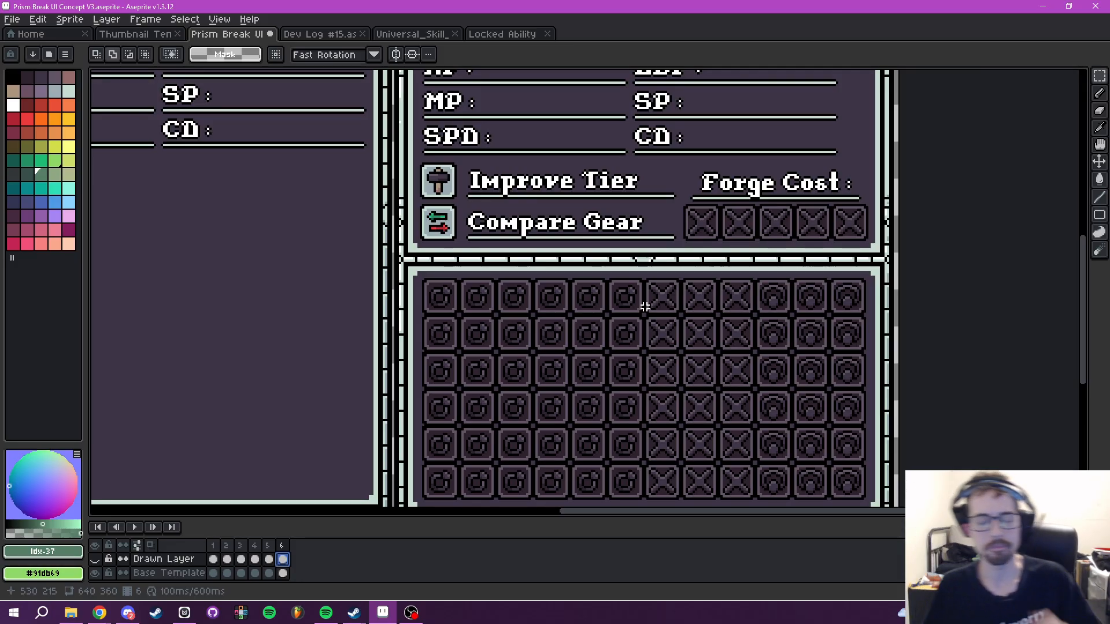
{"action": "mouse_move", "coordinate": [632, 334]}
{"action": "left_mouse_down"}
{"action": "mouse_move", "coordinate": [607, 322]}
{"action": "mouse_move", "coordinate": [619, 345]}
{"action": "left_mouse_up"}
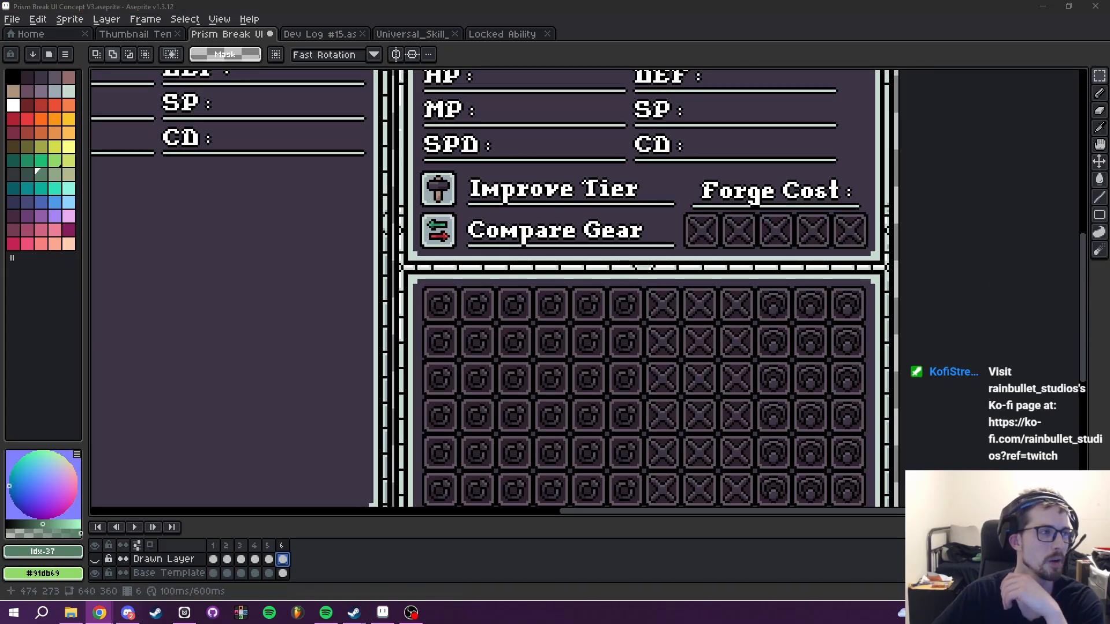
{"action": "left_click_drag", "start_coordinate": [653, 410], "coordinate": [664, 382]}
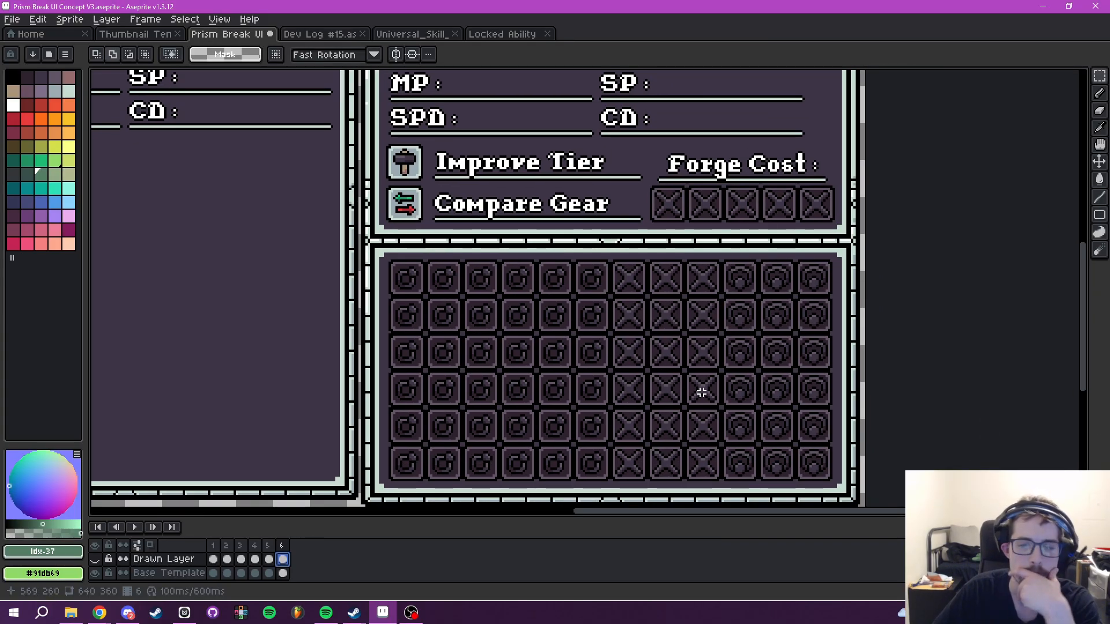
{"action": "mouse_move", "coordinate": [701, 389]}
{"action": "left_mouse_down"}
{"action": "mouse_move", "coordinate": [716, 391]}
{"action": "mouse_move", "coordinate": [705, 403]}
{"action": "mouse_move", "coordinate": [713, 419]}
{"action": "left_mouse_up"}
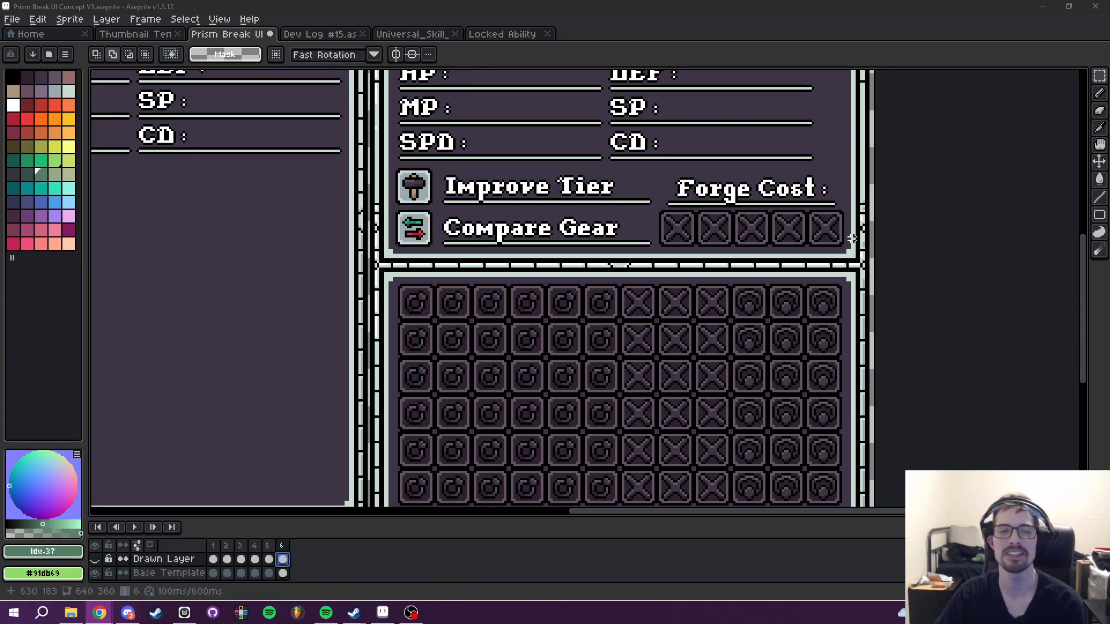
{"action": "left_click_drag", "start_coordinate": [619, 362], "coordinate": [619, 350]}
{"action": "left_click_drag", "start_coordinate": [549, 350], "coordinate": [637, 384]}
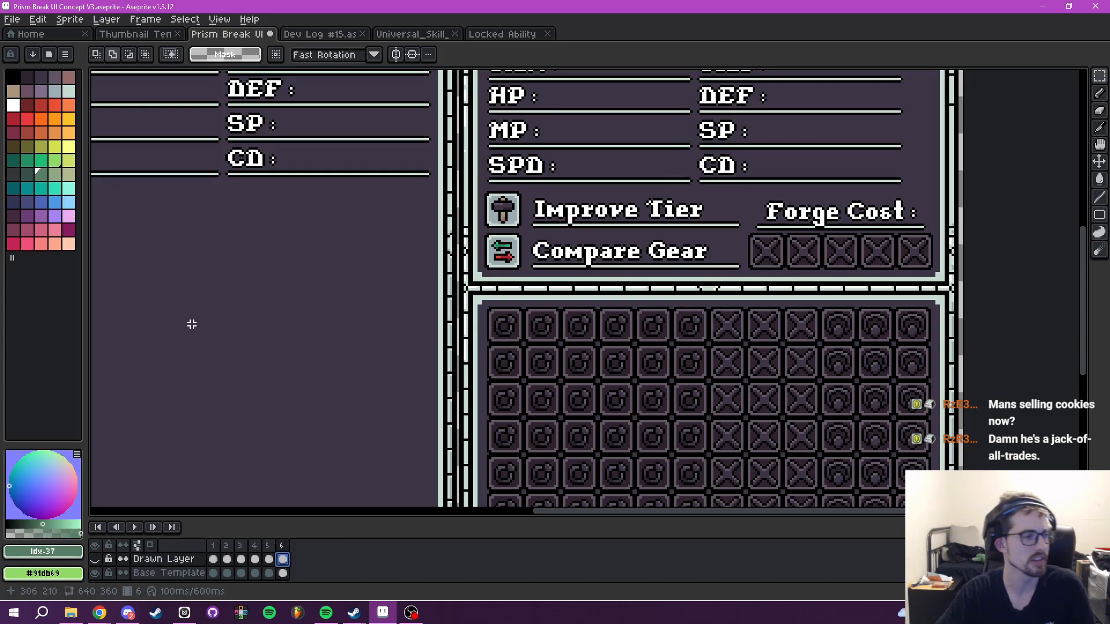
{"action": "left_click_drag", "start_coordinate": [674, 417], "coordinate": [613, 371]}
{"action": "left_click_drag", "start_coordinate": [485, 394], "coordinate": [480, 373]}
- Switch to Milanote and review the loot tables on the Gear / Loot board of the Prism Break Game project
{"action": "left_click", "coordinate": [184, 617]}
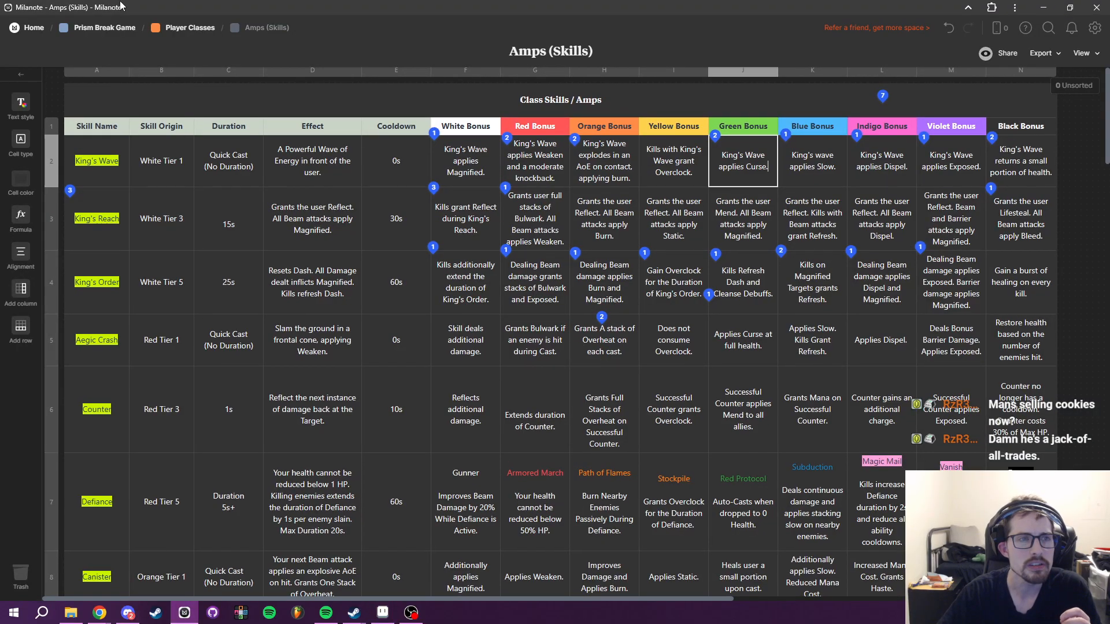
{"action": "left_click", "coordinate": [92, 27]}
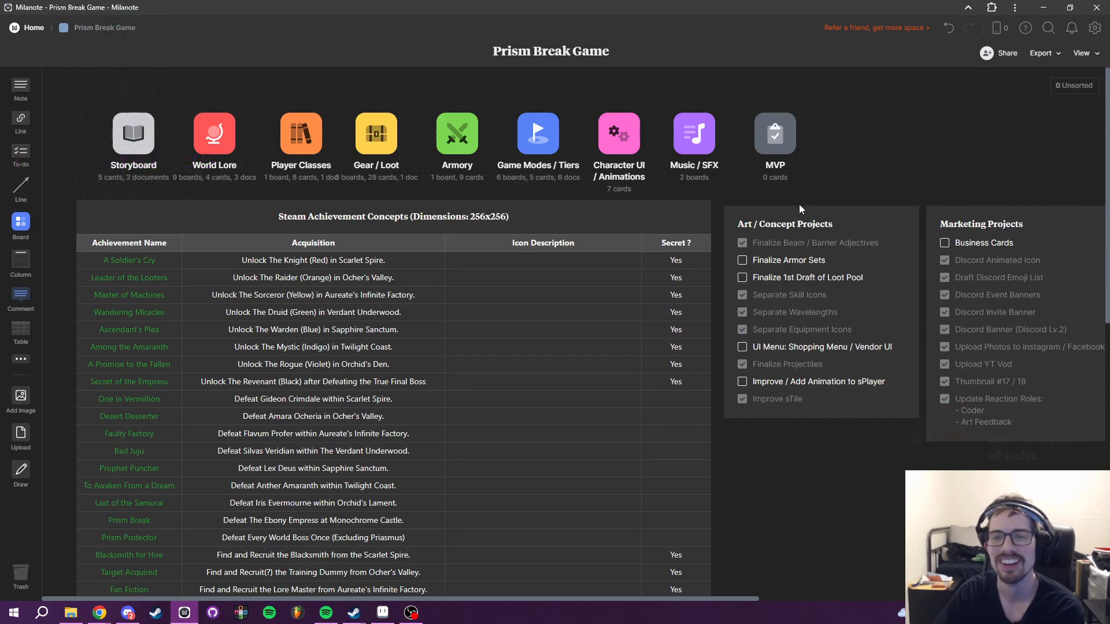
{"action": "left_click", "coordinate": [309, 140]}
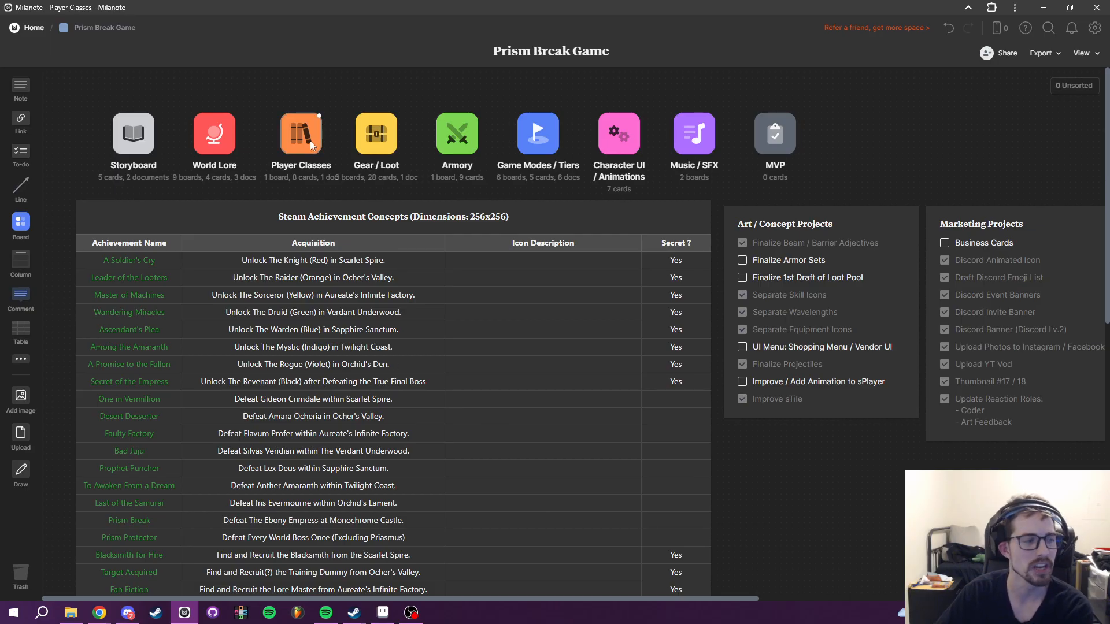
{"action": "left_click", "coordinate": [99, 32]}
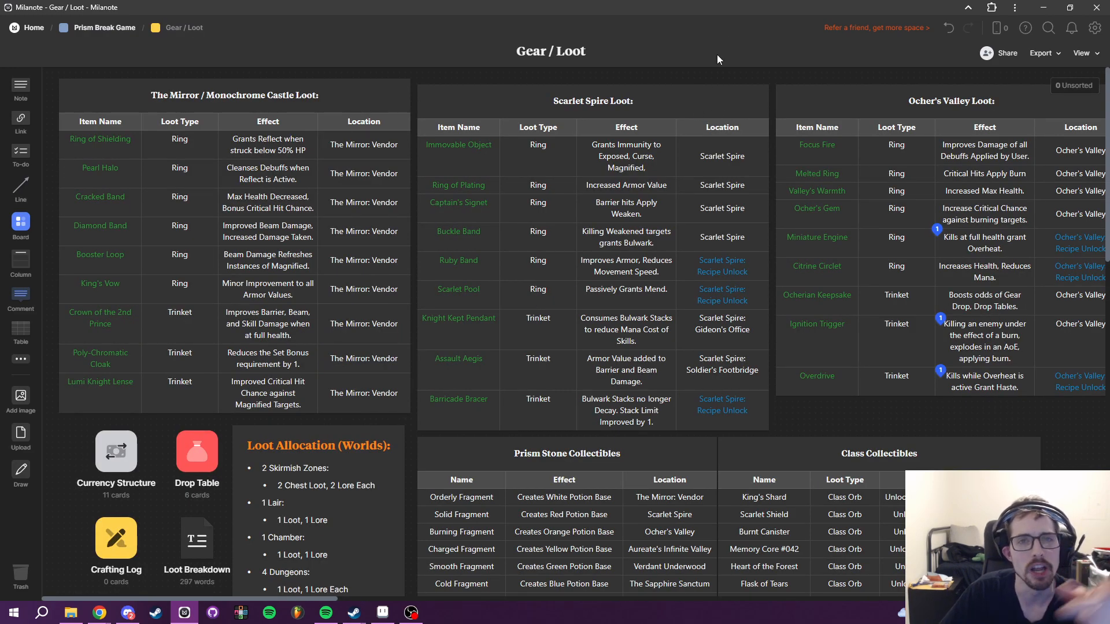
{"action": "left_click_drag", "start_coordinate": [740, 10], "coordinate": [1109, 35]}
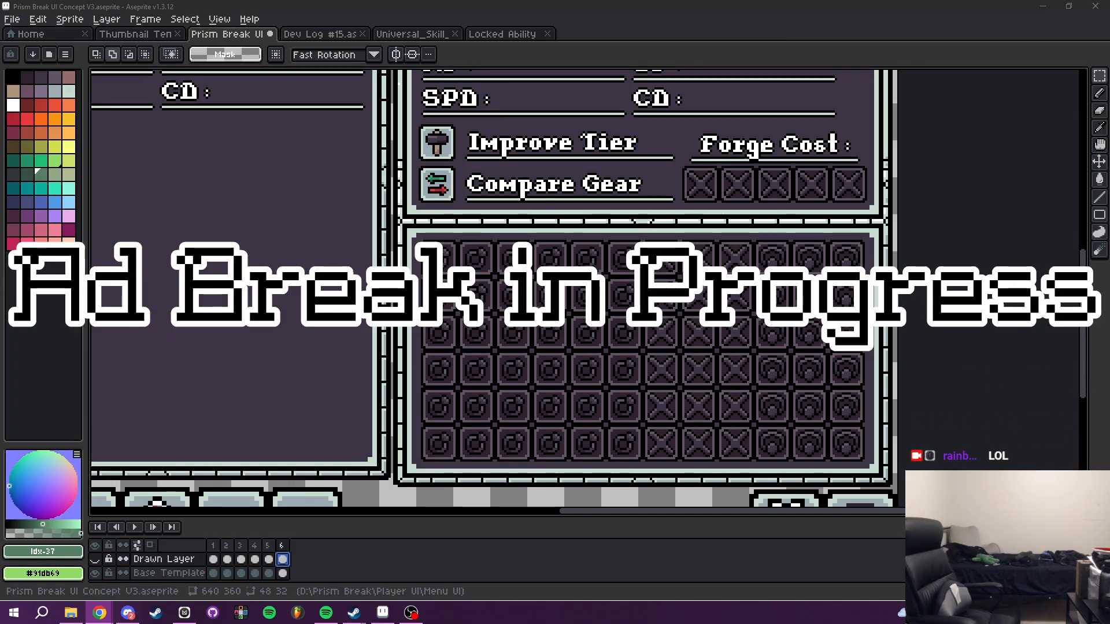
{"action": "key", "text": "XF86AudioLowerVolume"}
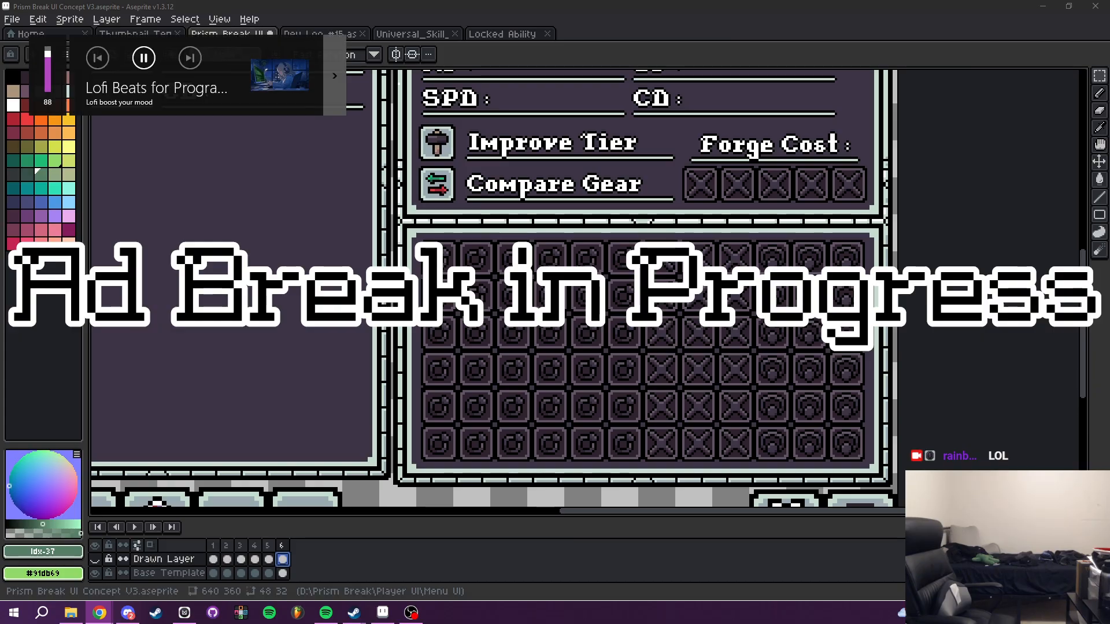
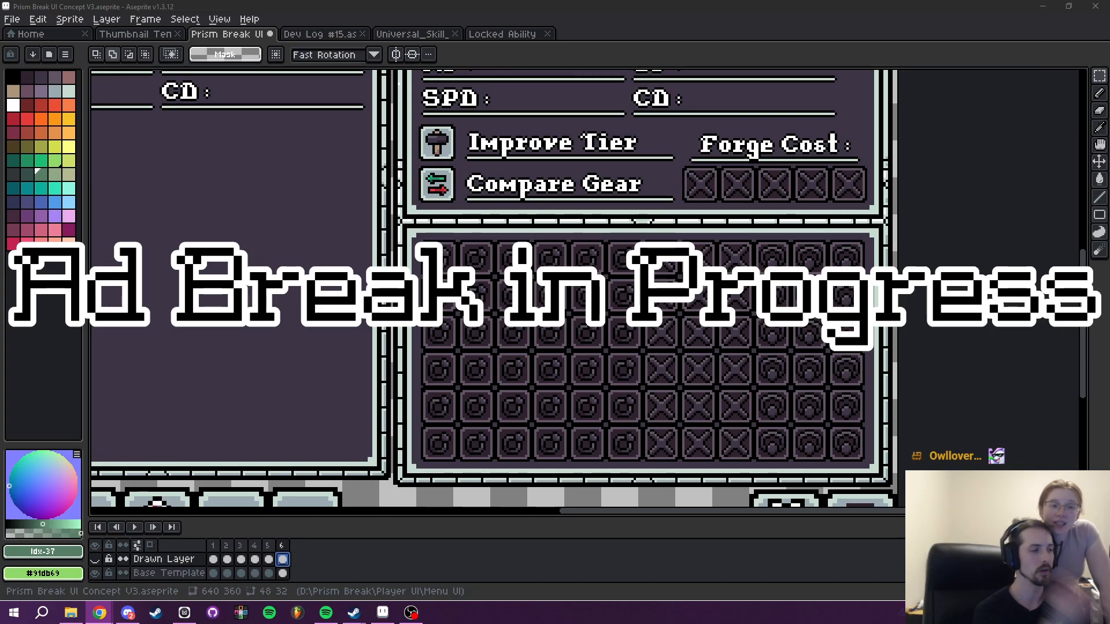
{"action": "key", "text": "XF86AudioRaiseVolume"}
{"action": "key", "text": "XF86AudioRaiseVolume"}
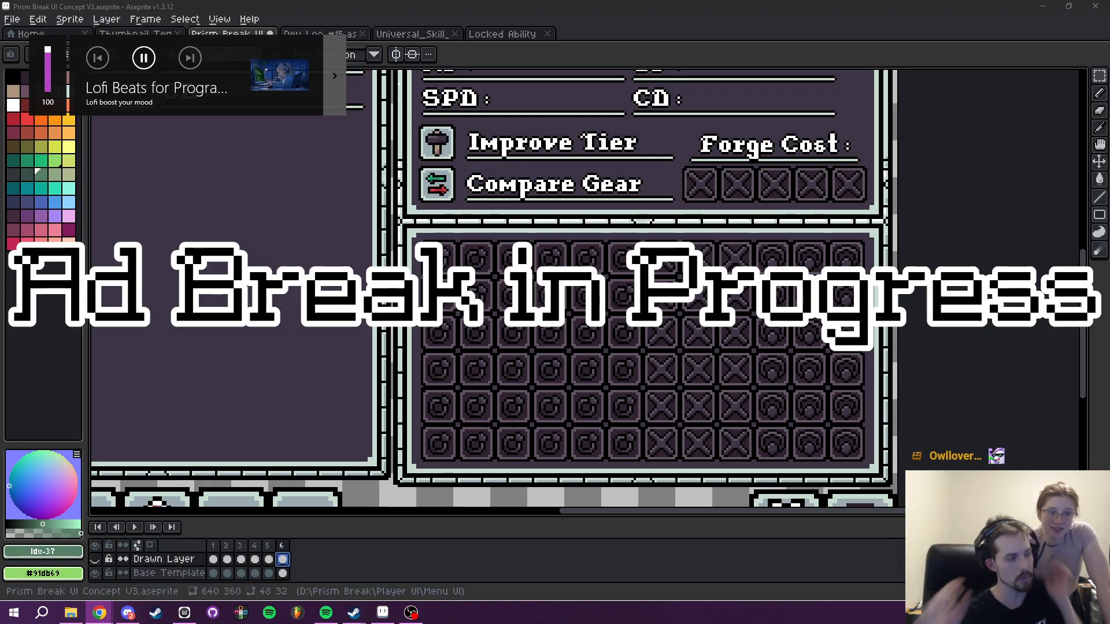
- Show Drawn Layer again and compare the full menu on frame 5 with frame 6
{"action": "left_click", "coordinate": [269, 559]}
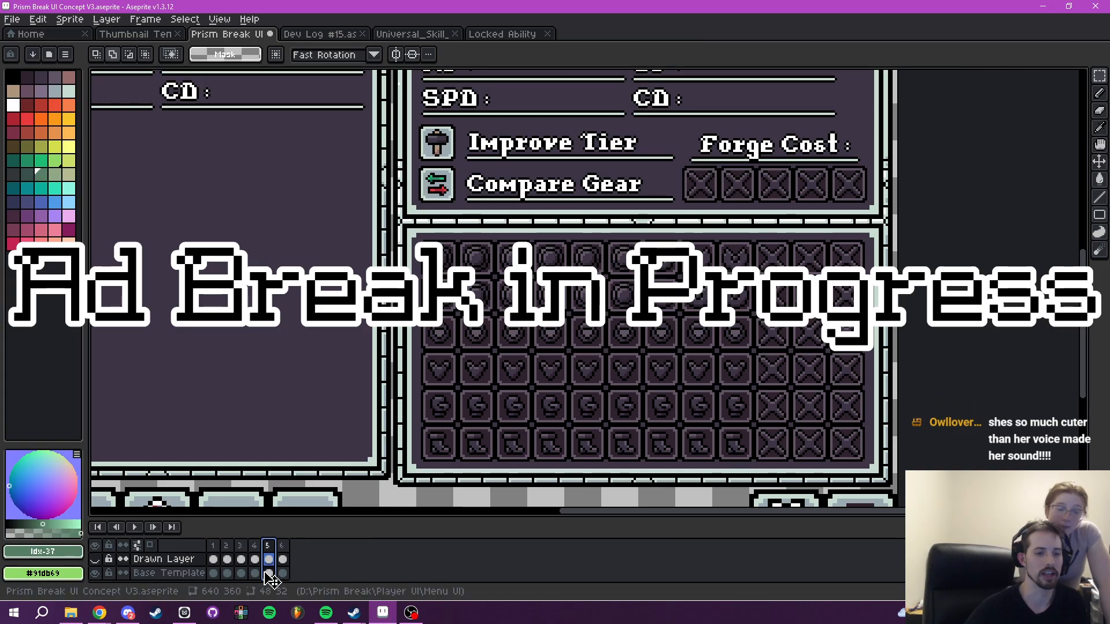
{"action": "left_click", "coordinate": [95, 559]}
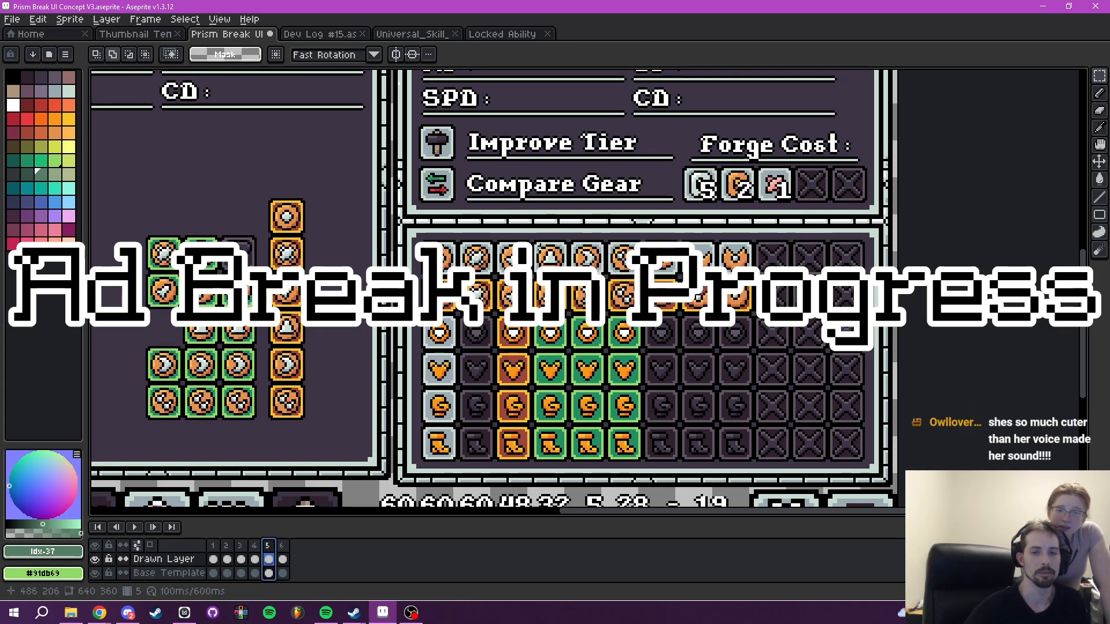
{"action": "scroll", "coordinate": [804, 168], "scroll_direction": "down", "scroll_amount": 4}
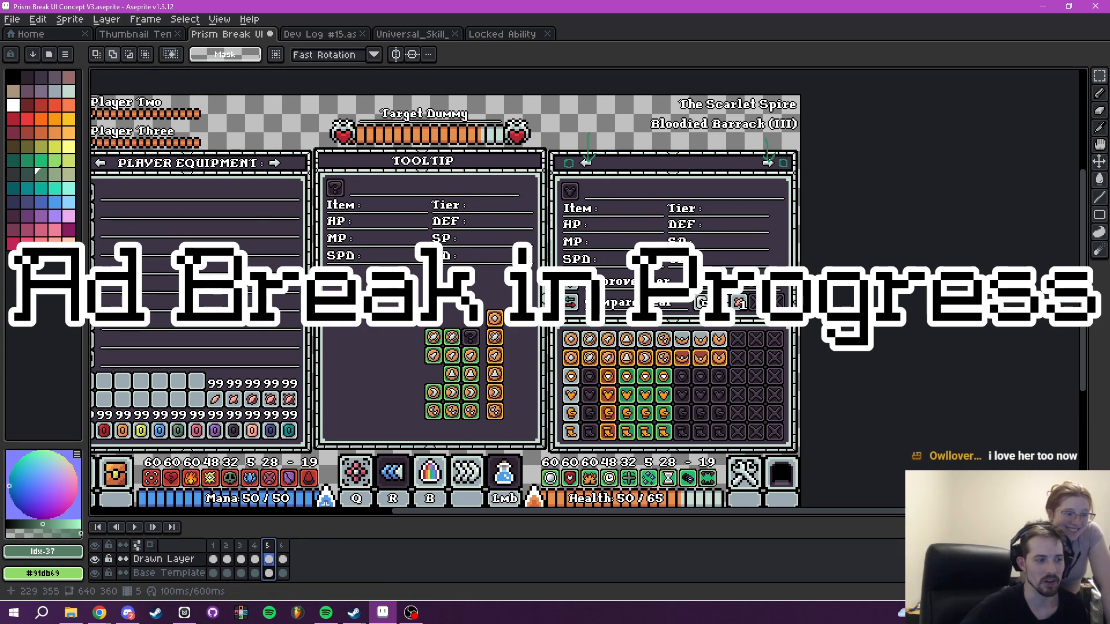
{"action": "left_click", "coordinate": [283, 547]}
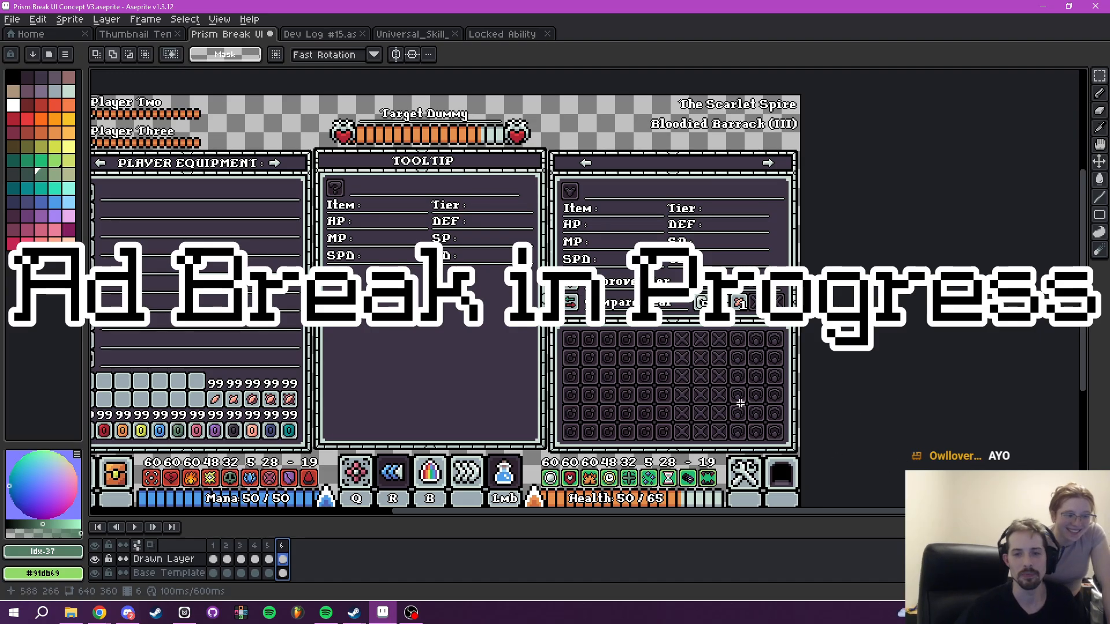
{"action": "scroll", "coordinate": [738, 399], "scroll_direction": "up", "scroll_amount": 2}
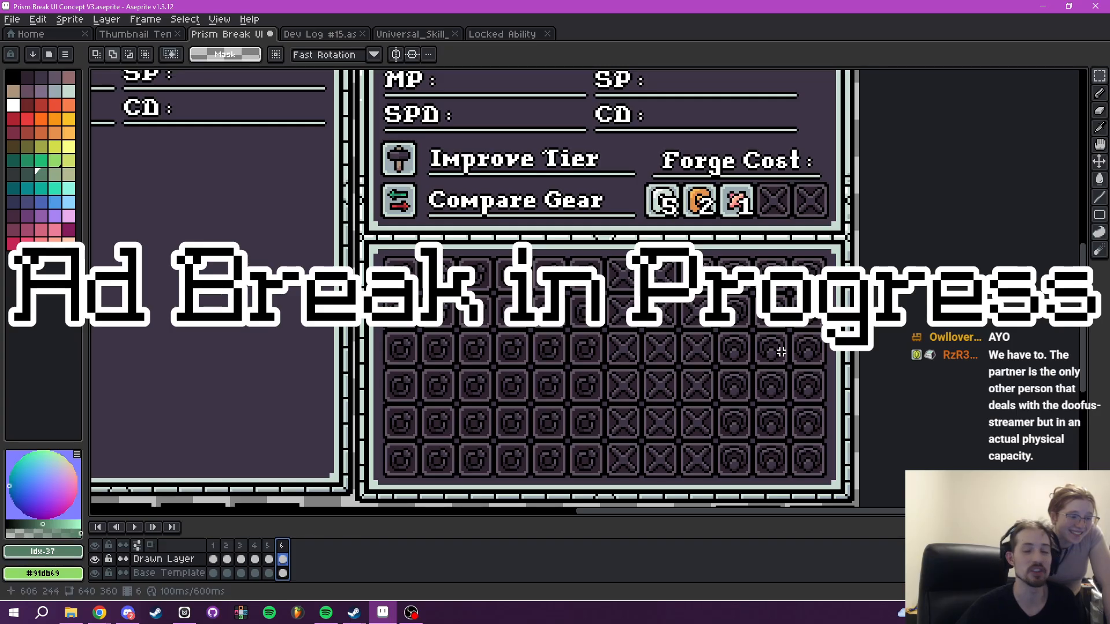
{"action": "scroll", "coordinate": [699, 376], "scroll_direction": "down", "scroll_amount": 1}
{"action": "scroll", "coordinate": [669, 372], "scroll_direction": "up", "scroll_amount": 1}
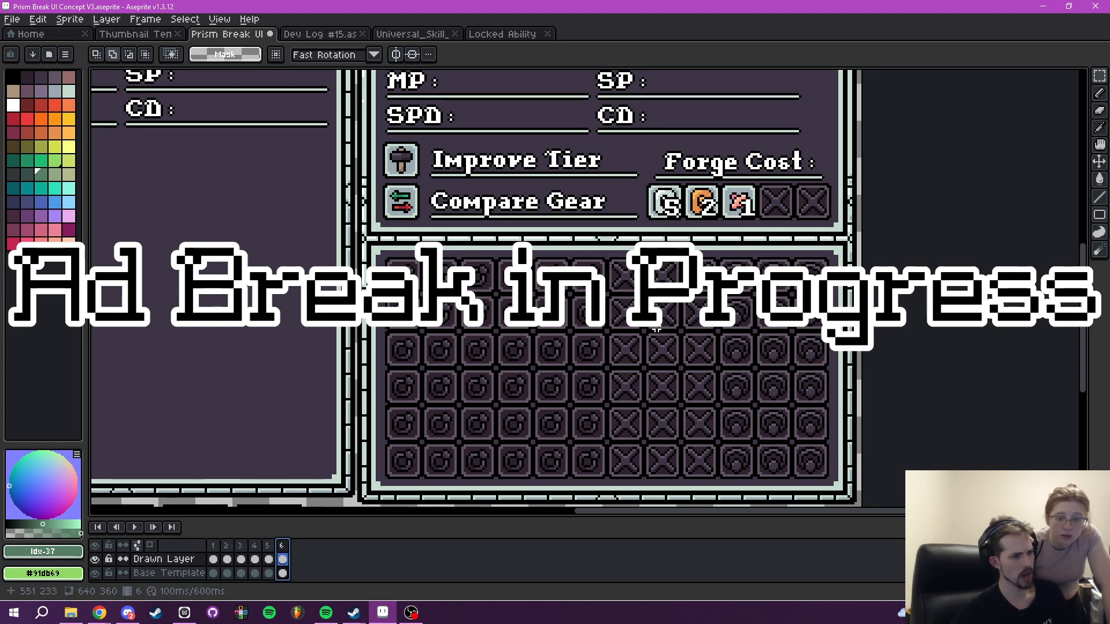
{"action": "scroll", "coordinate": [483, 325], "scroll_direction": "down", "scroll_amount": 2}
{"action": "scroll", "coordinate": [483, 325], "scroll_direction": "up", "scroll_amount": 2}
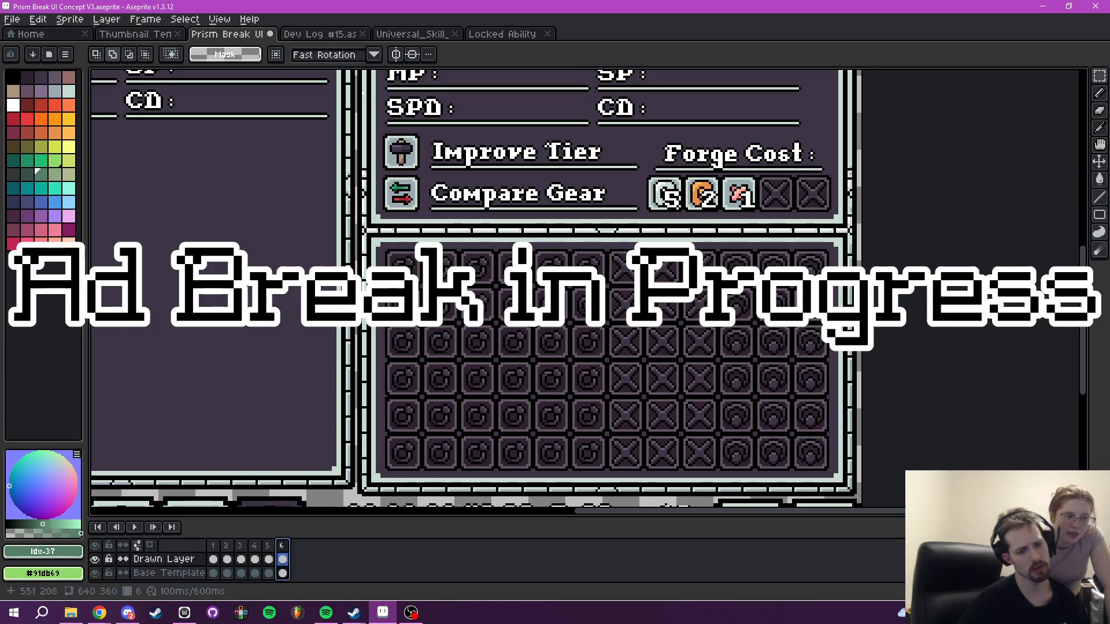
{"action": "left_click_drag", "start_coordinate": [425, 364], "coordinate": [507, 384]}
{"action": "scroll", "coordinate": [567, 357], "scroll_direction": "down", "scroll_amount": 2}
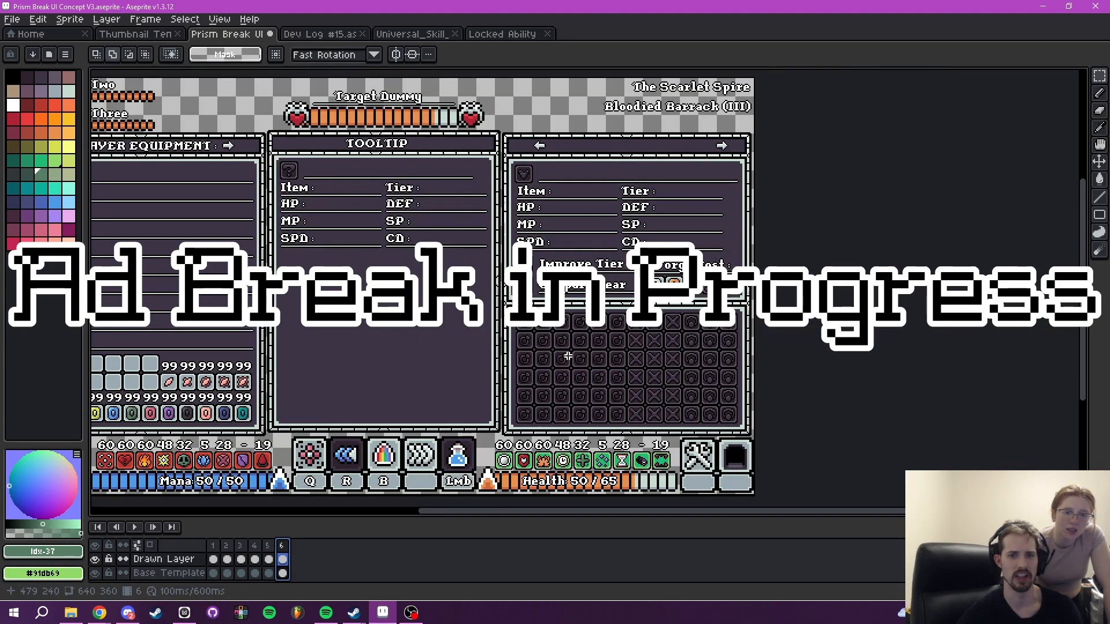
{"action": "left_click_drag", "start_coordinate": [567, 357], "coordinate": [627, 314]}
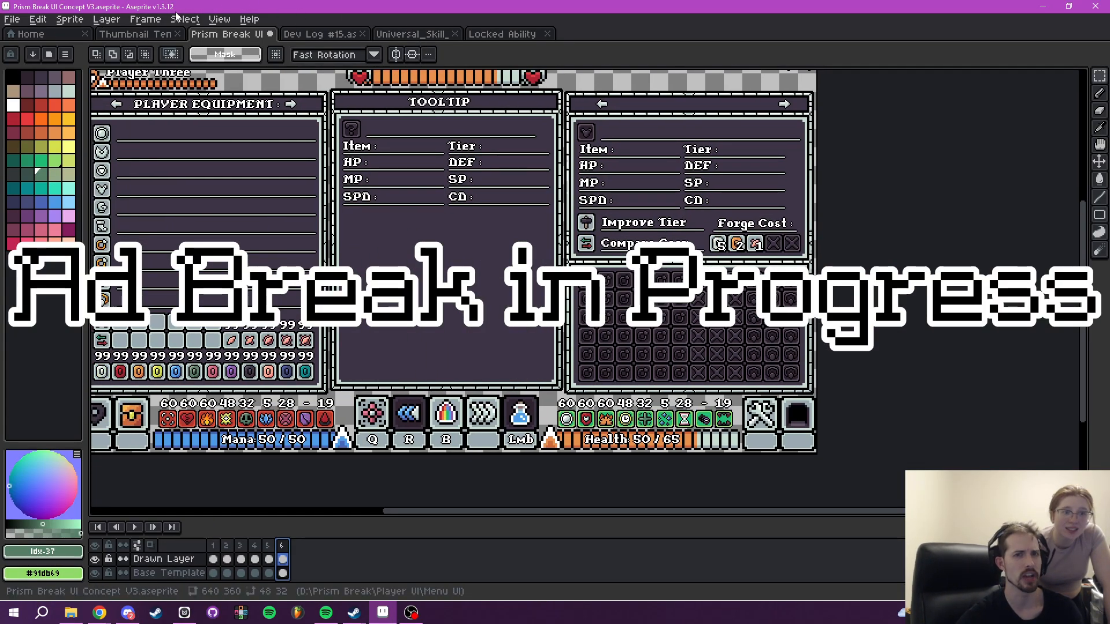
- Open the Universal_Accessories_Sheet sprite from the Trinket Icons folder under Menu Icons > Equipment Icons
{"action": "left_click", "coordinate": [11, 19]}
{"action": "left_click", "coordinate": [23, 46]}
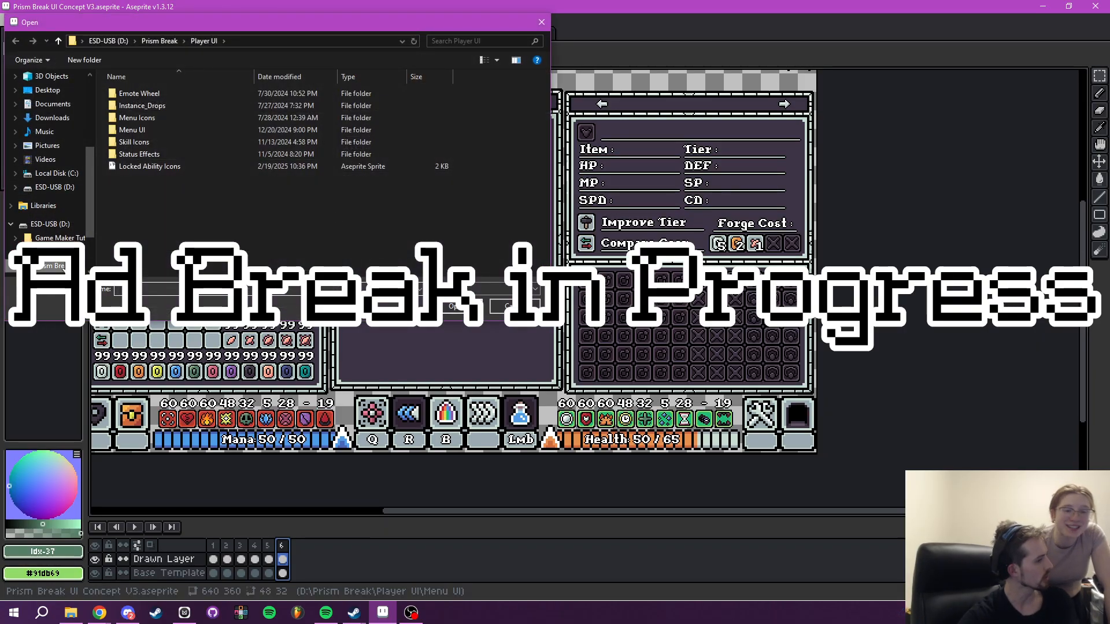
{"action": "double_click", "coordinate": [139, 119]}
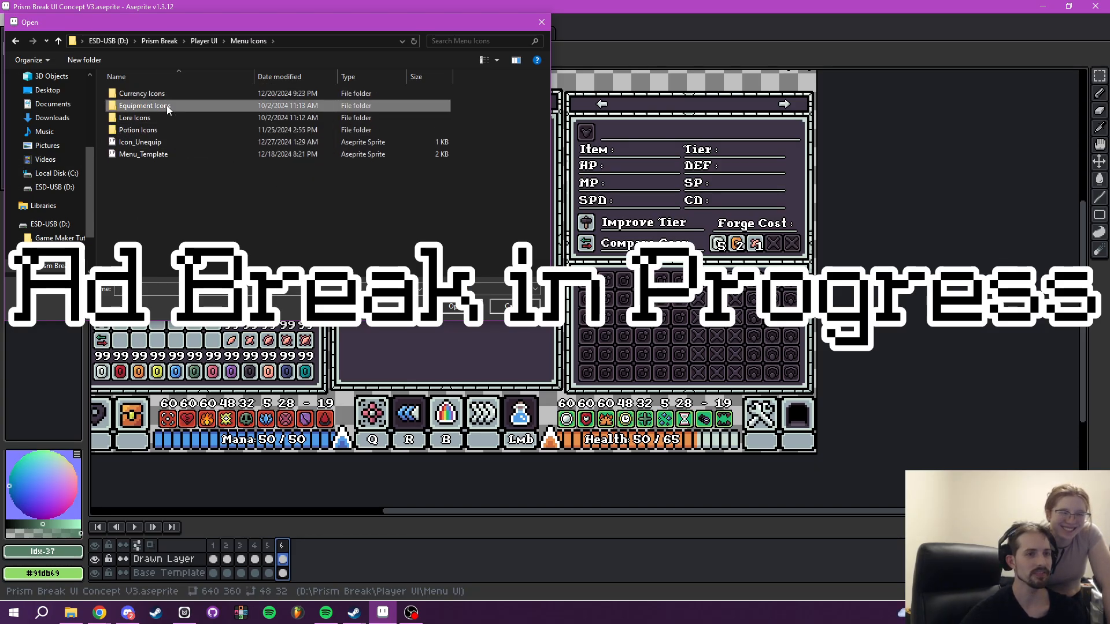
{"action": "double_click", "coordinate": [145, 106]}
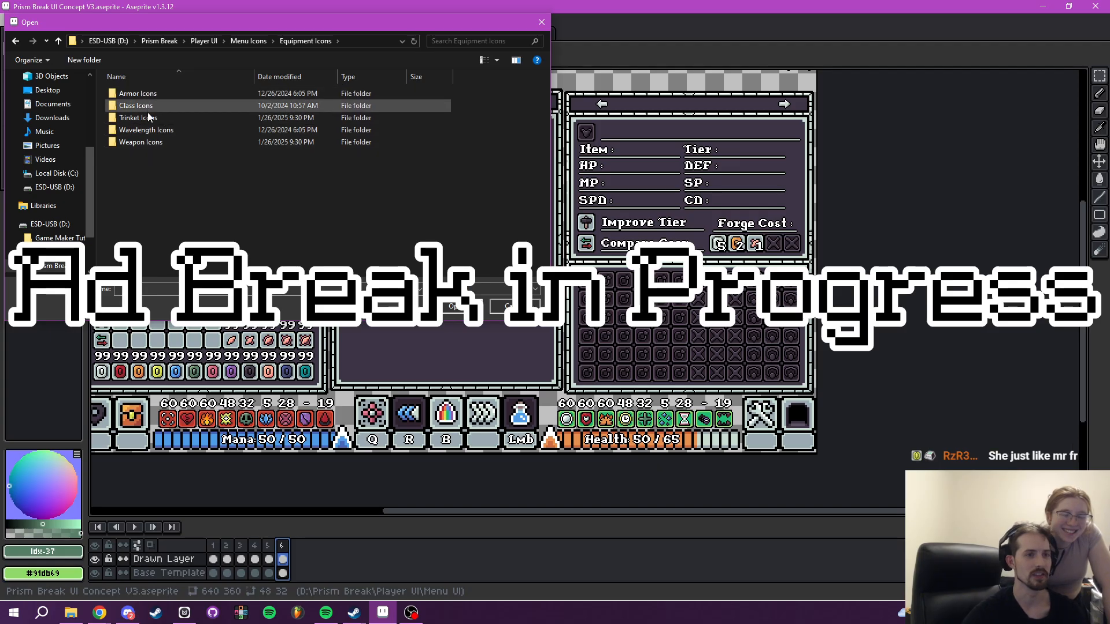
{"action": "scroll", "coordinate": [284, 225], "scroll_direction": "down", "scroll_amount": 6}
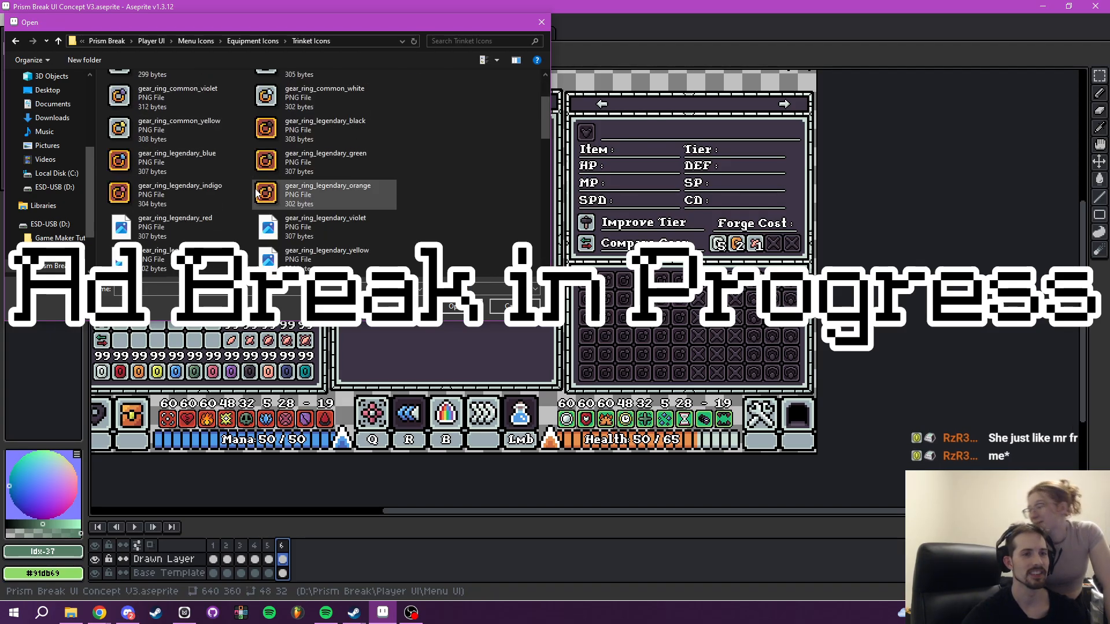
{"action": "scroll", "coordinate": [283, 226], "scroll_direction": "down", "scroll_amount": 6}
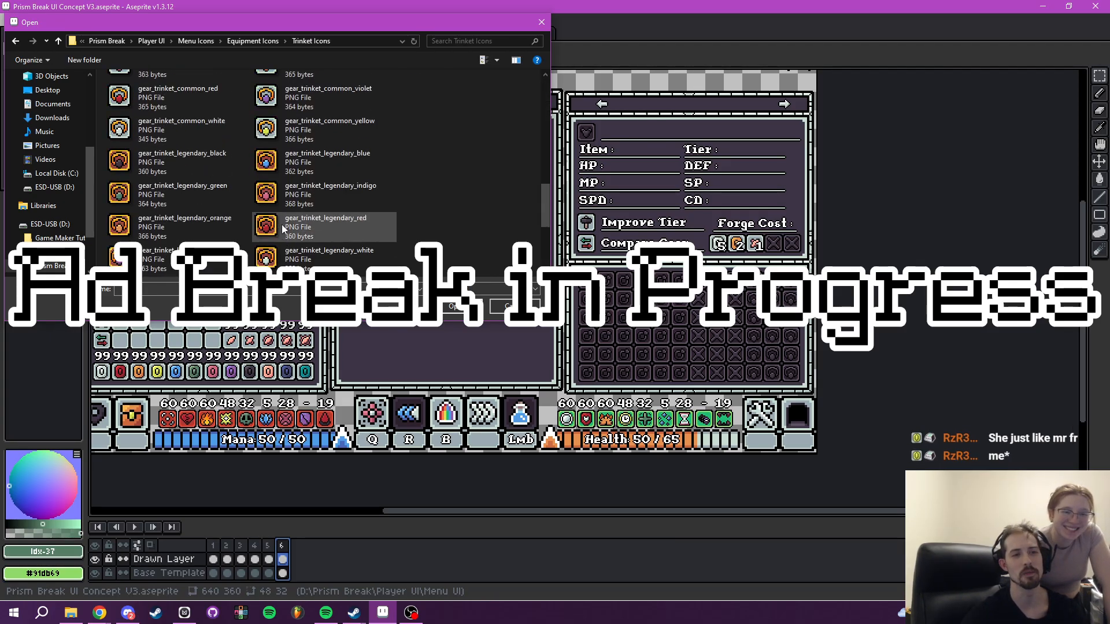
{"action": "left_click", "coordinate": [455, 307]}
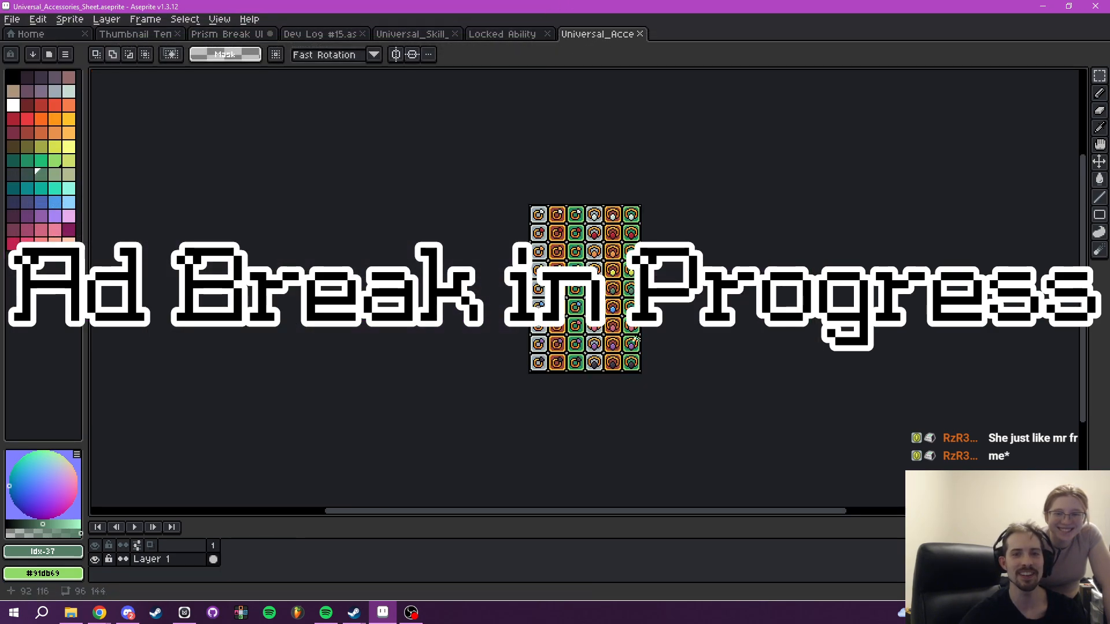
- Copy the 16 × 16 ring icon with the white gem on a grey tile from the accessories sheet
{"action": "scroll", "coordinate": [600, 325], "scroll_direction": "up", "scroll_amount": 5}
{"action": "scroll", "coordinate": [541, 311], "scroll_direction": "down", "scroll_amount": 2}
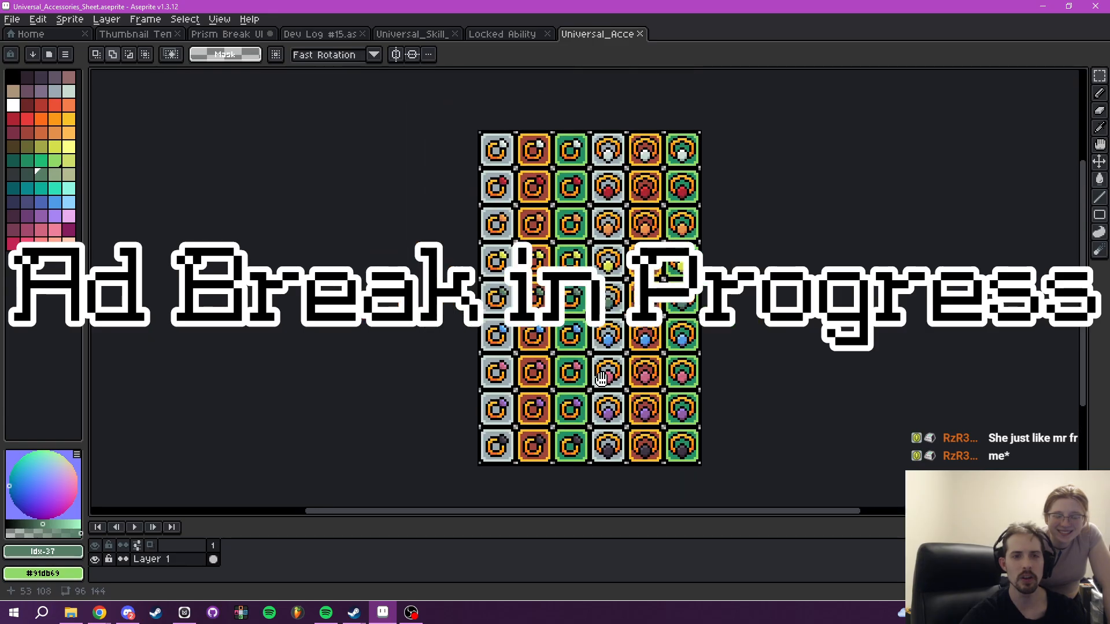
{"action": "scroll", "coordinate": [541, 218], "scroll_direction": "up", "scroll_amount": 3}
{"action": "scroll", "coordinate": [541, 219], "scroll_direction": "up", "scroll_amount": 2}
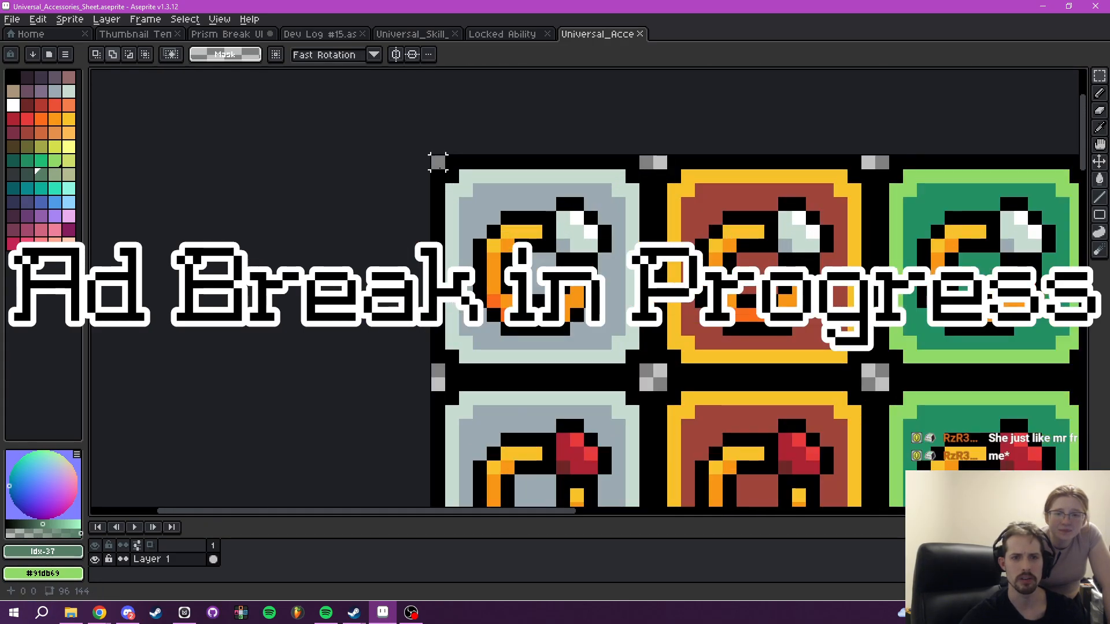
{"action": "left_click_drag", "start_coordinate": [438, 163], "coordinate": [652, 377]}
{"action": "scroll", "coordinate": [652, 377], "scroll_direction": "down", "scroll_amount": 1}
{"action": "left_click_drag", "start_coordinate": [693, 314], "coordinate": [591, 304]}
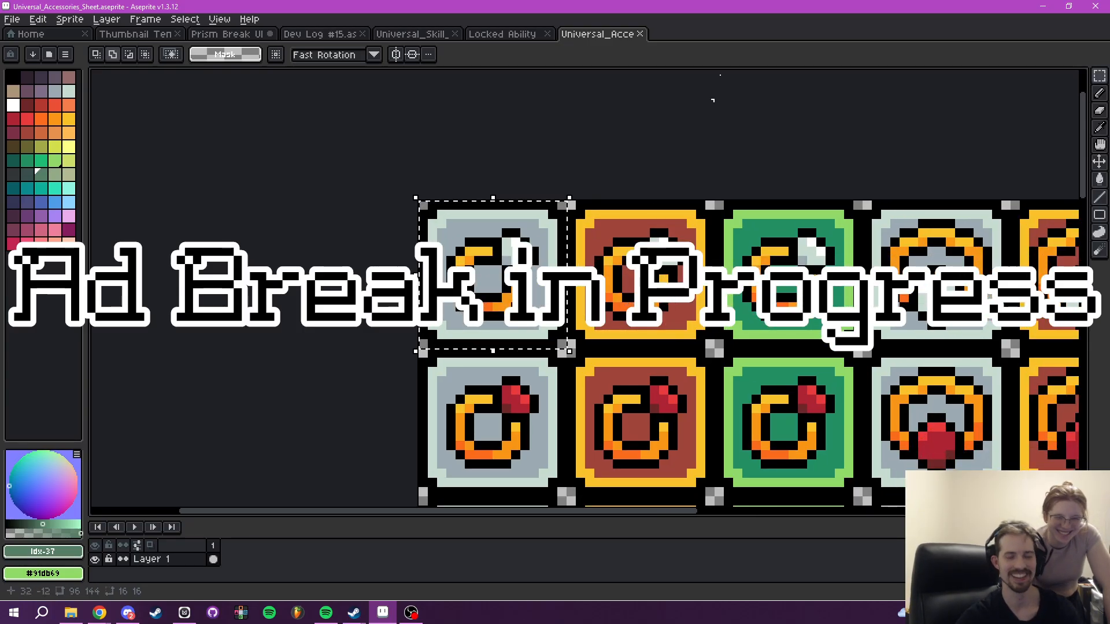
- Paste the white-gem ring into the first two slots of the inventory grid's top row on frame 6 of the Prism Break UI concept
{"action": "left_click", "coordinate": [413, 34]}
{"action": "left_click", "coordinate": [321, 34]}
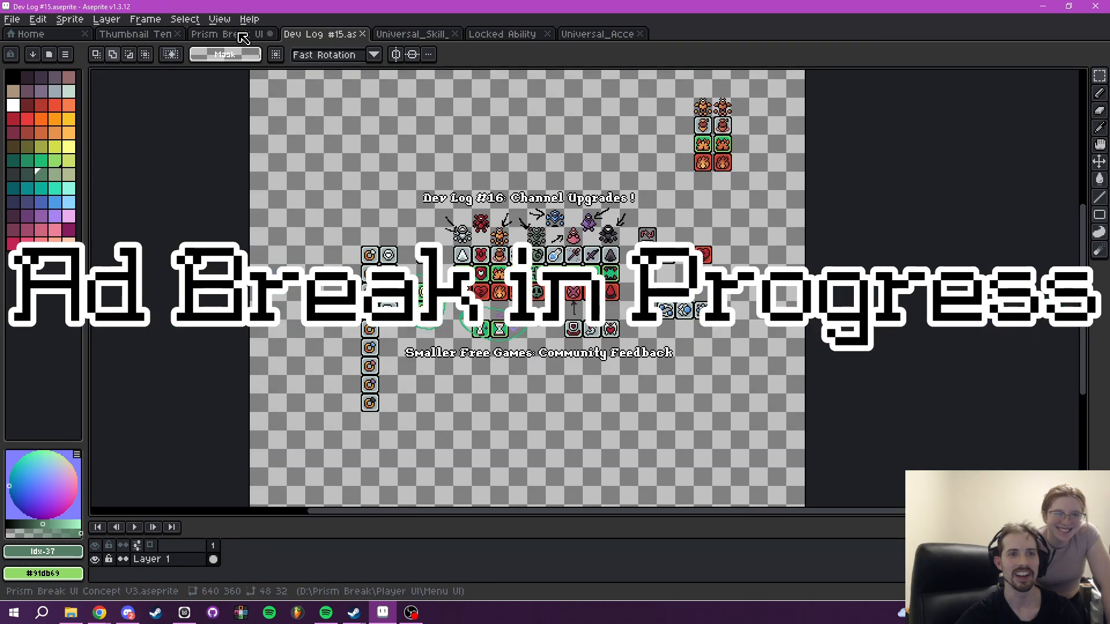
{"action": "left_click", "coordinate": [228, 34]}
{"action": "scroll", "coordinate": [629, 336], "scroll_direction": "up", "scroll_amount": 4}
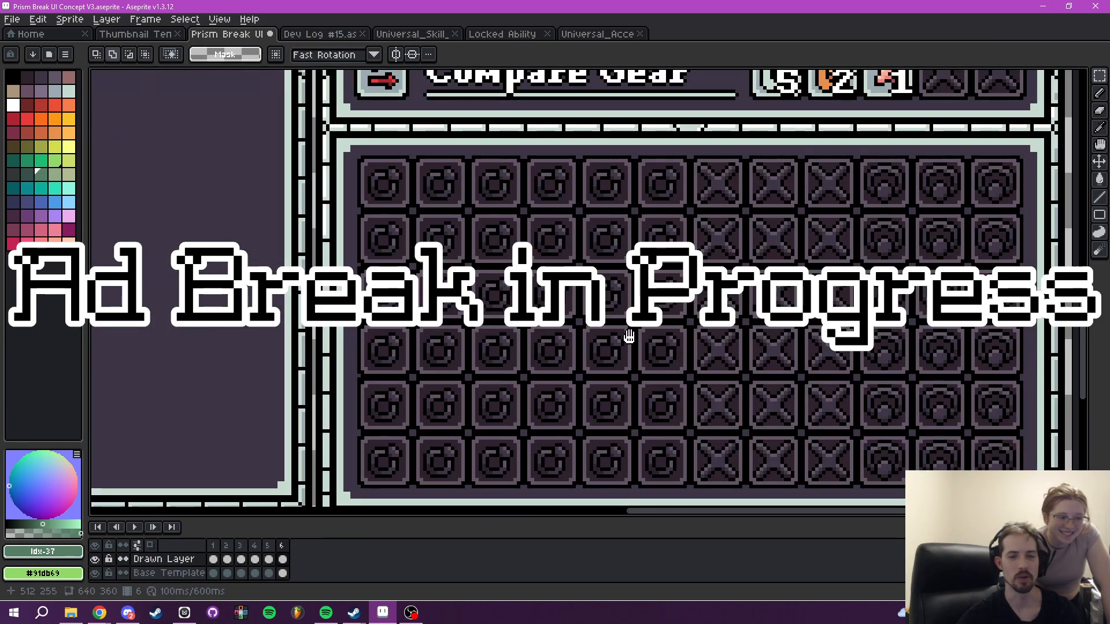
{"action": "left_click_drag", "start_coordinate": [629, 336], "coordinate": [709, 407]}
{"action": "key", "text": "ctrl+v"}
{"action": "left_click_drag", "start_coordinate": [569, 292], "coordinate": [461, 259]}
{"action": "key", "text": "ctrl+v"}
{"action": "left_click_drag", "start_coordinate": [572, 292], "coordinate": [534, 267]}
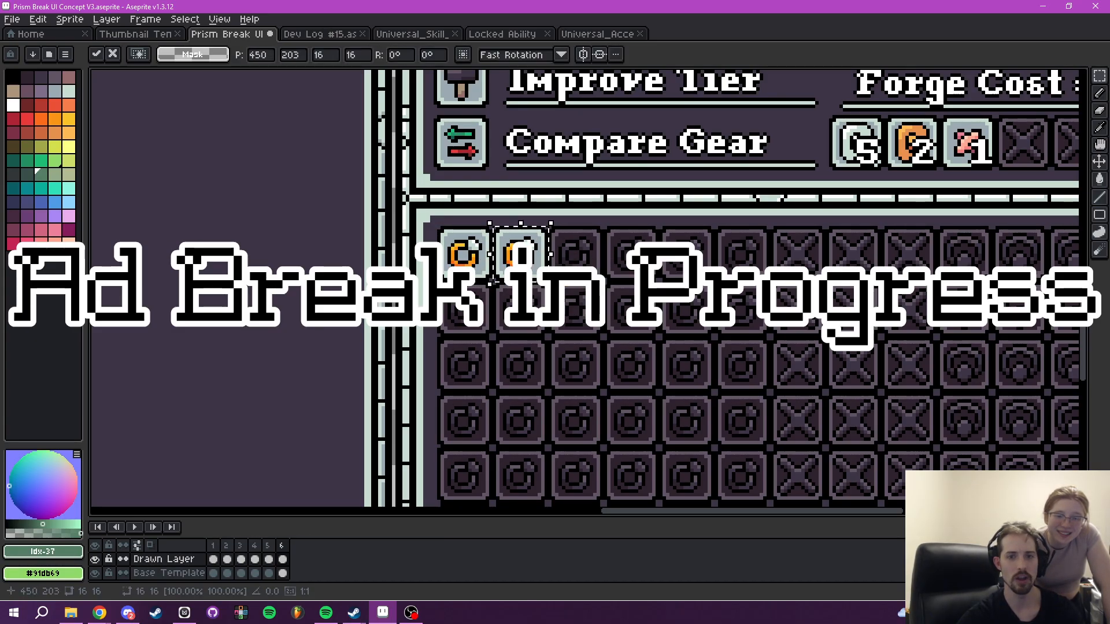
{"action": "key", "text": "Return"}
- Copy the two white-gem rings as a 32 × 16 block and paste it twice to fill the top row's remaining ring slots
{"action": "scroll", "coordinate": [454, 250], "scroll_direction": "up", "scroll_amount": 2}
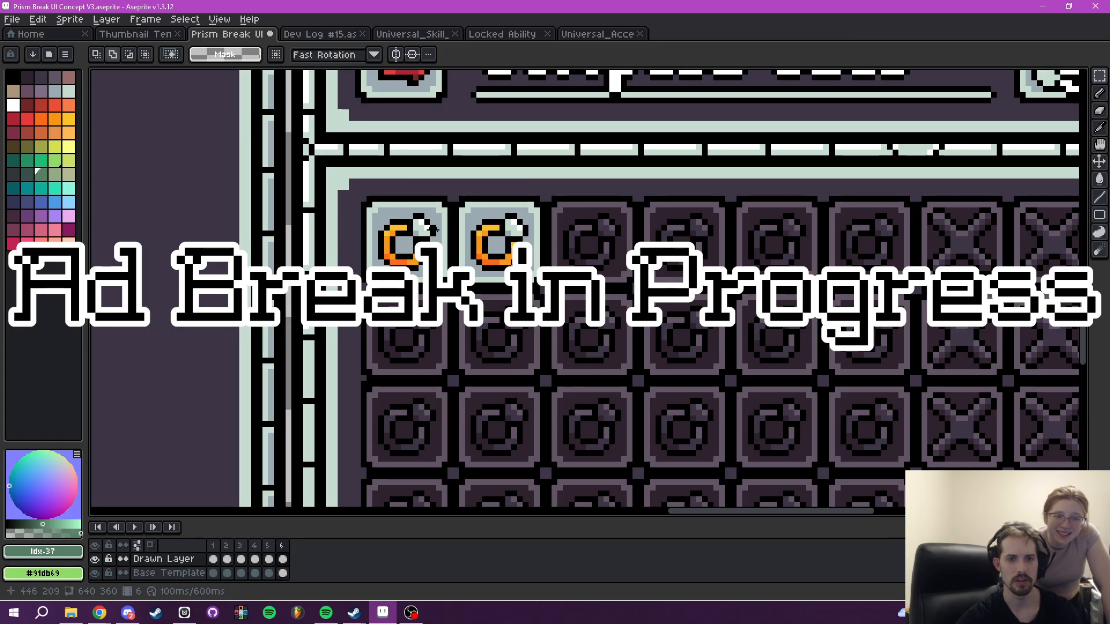
{"action": "scroll", "coordinate": [430, 231], "scroll_direction": "up", "scroll_amount": 1}
{"action": "left_click_drag", "start_coordinate": [354, 191], "coordinate": [569, 299]}
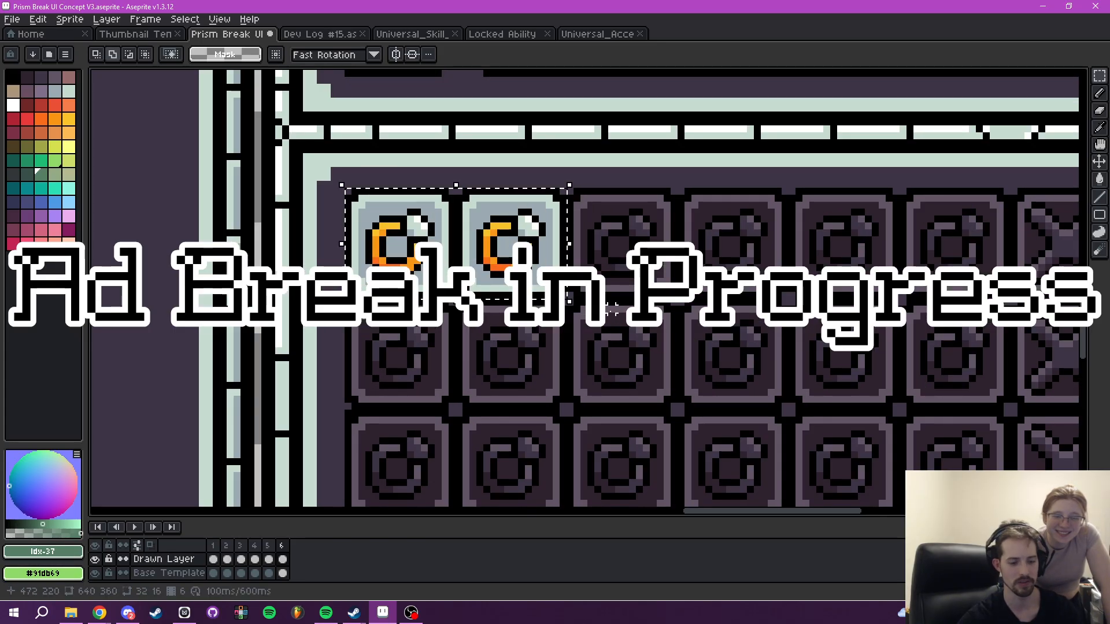
{"action": "key", "text": "ctrl+c"}
{"action": "key", "text": "ctrl+v"}
{"action": "left_click_drag", "start_coordinate": [544, 263], "coordinate": [765, 263]}
{"action": "left_click_drag", "start_coordinate": [857, 271], "coordinate": [725, 259]}
{"action": "key", "text": "ctrl+v"}
{"action": "left_click_drag", "start_coordinate": [393, 256], "coordinate": [833, 253]}
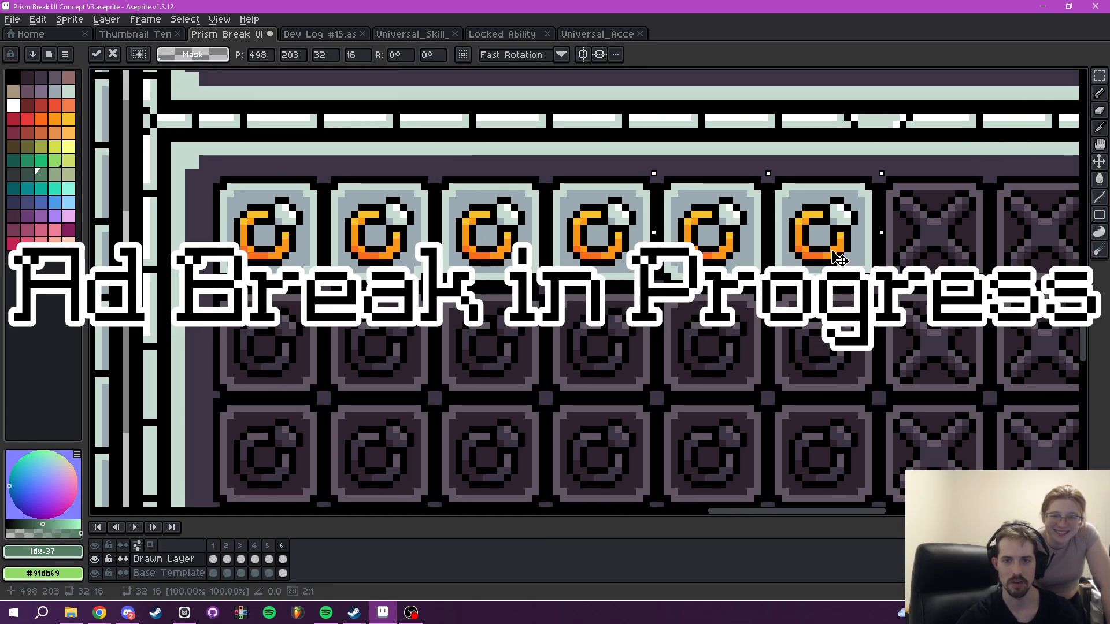
{"action": "left_click", "coordinate": [717, 330]}
{"action": "scroll", "coordinate": [717, 330], "scroll_direction": "down", "scroll_amount": 1}
{"action": "left_click_drag", "start_coordinate": [717, 331], "coordinate": [557, 370]}
{"action": "scroll", "coordinate": [574, 354], "scroll_direction": "down", "scroll_amount": 2}
{"action": "scroll", "coordinate": [662, 324], "scroll_direction": "up", "scroll_amount": 1}
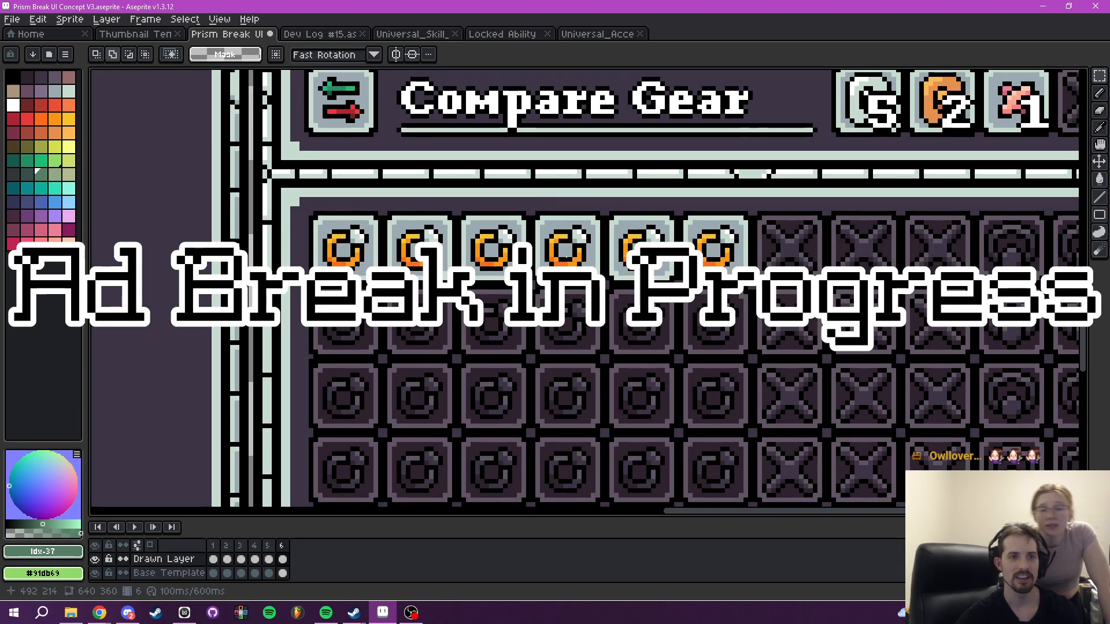
- Copy the 16 × 16 ring icon with the red gem on a grey tile from the accessories sheet
{"action": "left_click", "coordinate": [606, 34]}
{"action": "left_click_drag", "start_coordinate": [634, 253], "coordinate": [599, 216]}
{"action": "left_click_drag", "start_coordinate": [500, 314], "coordinate": [512, 203]}
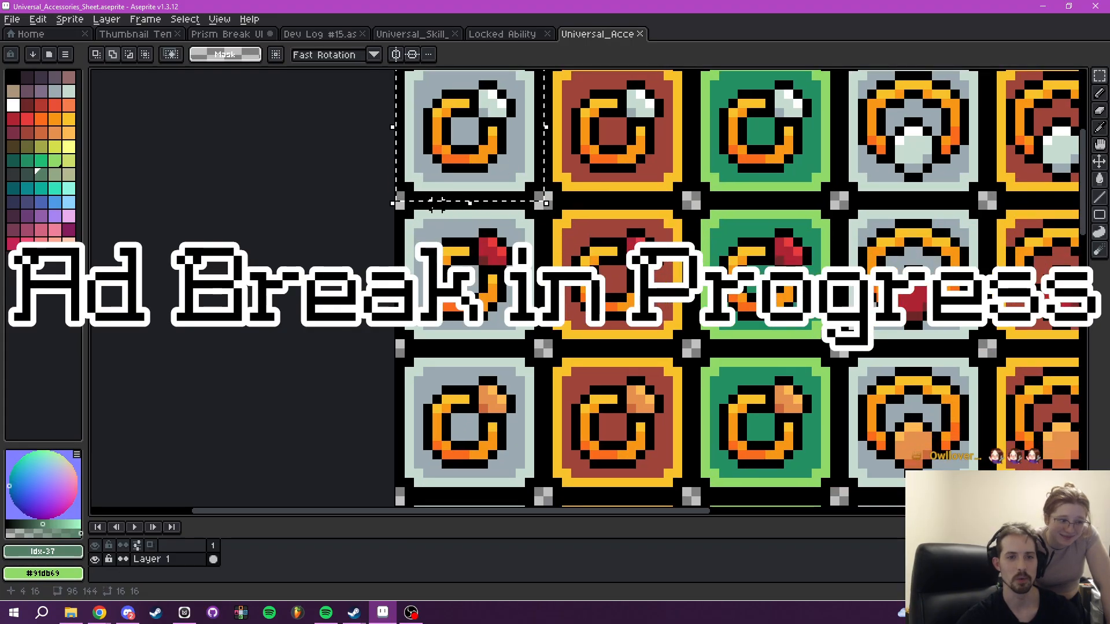
{"action": "scroll", "coordinate": [427, 214], "scroll_direction": "up", "scroll_amount": 2}
{"action": "left_click_drag", "start_coordinate": [378, 183], "coordinate": [656, 461]}
{"action": "scroll", "coordinate": [656, 461], "scroll_direction": "down", "scroll_amount": 2}
{"action": "left_click_drag", "start_coordinate": [648, 387], "coordinate": [657, 331]}
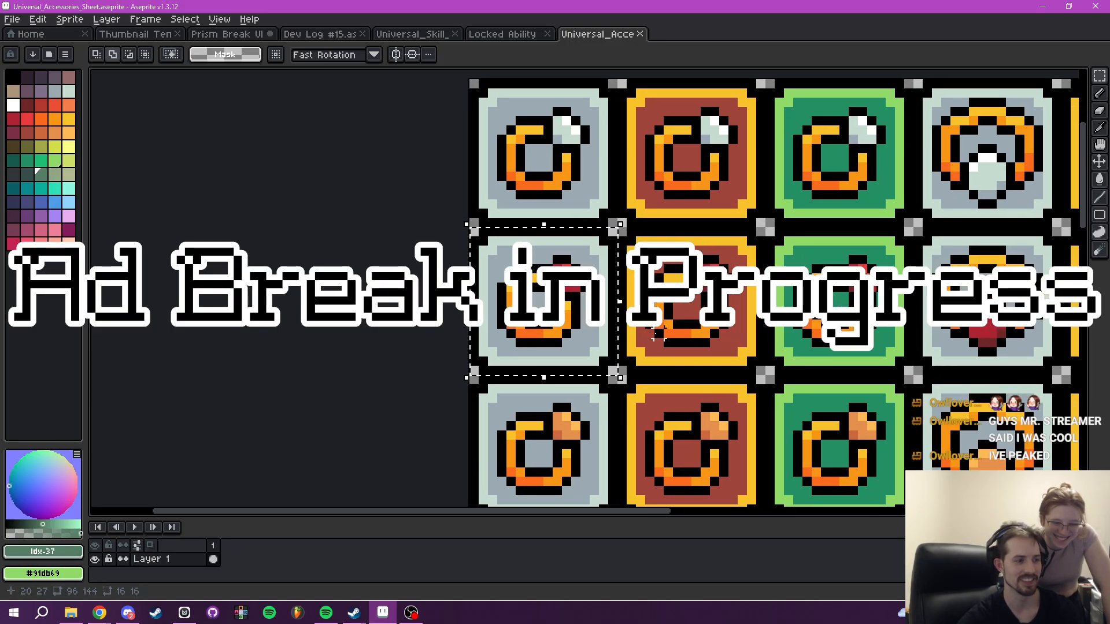
- Paste the red-gem ring into the first three slots of the inventory grid's third row in the Prism Break UI concept
{"action": "left_click", "coordinate": [476, 36]}
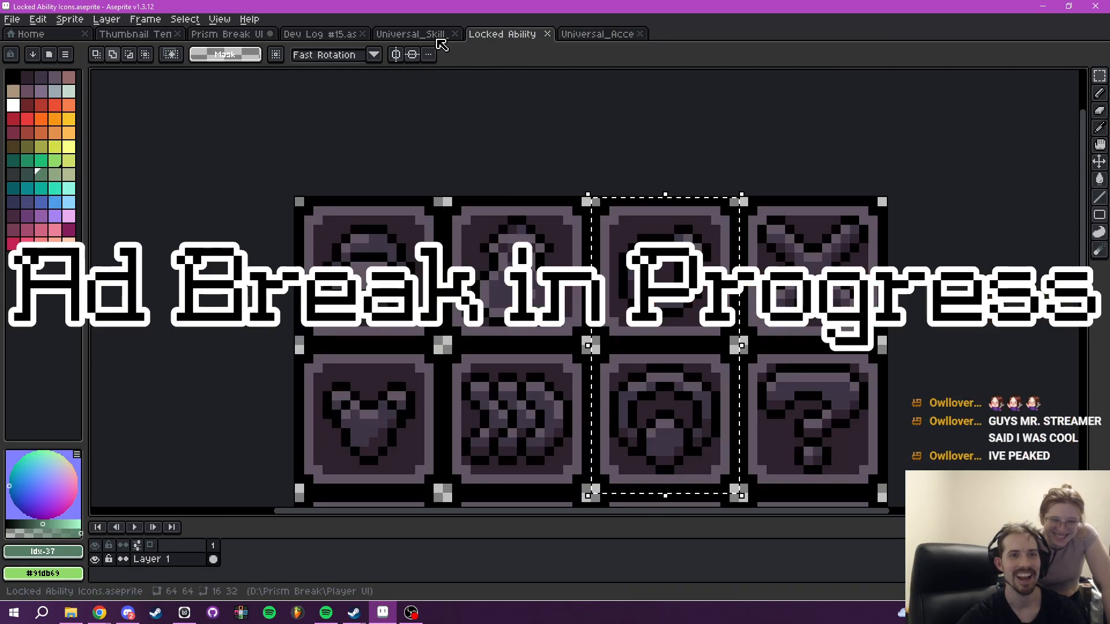
{"action": "left_click", "coordinate": [234, 36]}
{"action": "left_click_drag", "start_coordinate": [607, 318], "coordinate": [304, 352]}
{"action": "key", "text": "ctrl+v"}
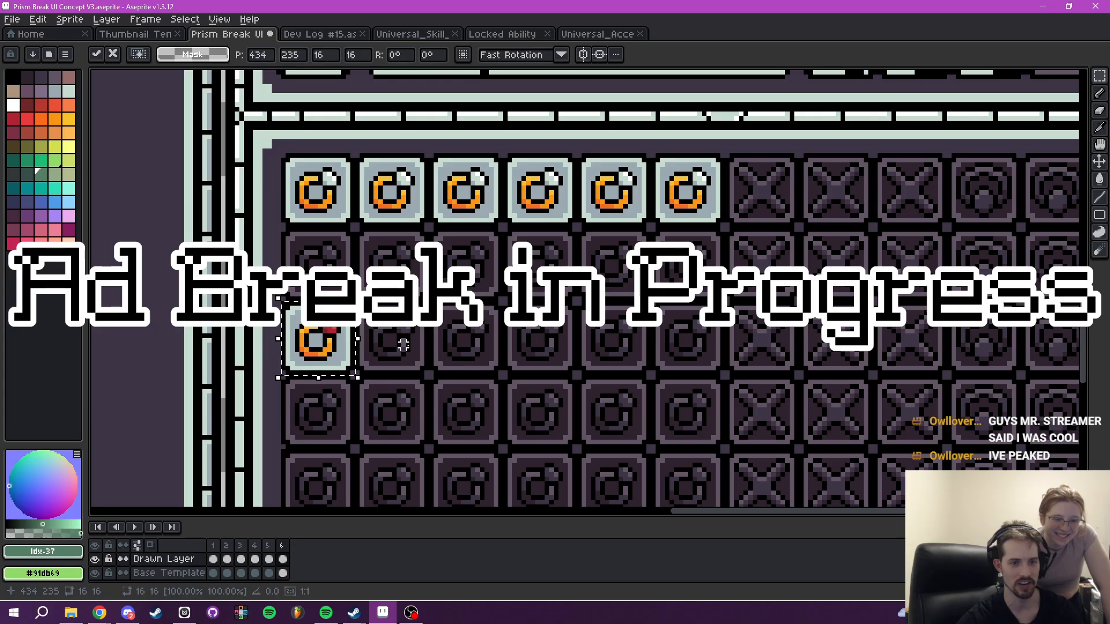
{"action": "left_click_drag", "start_coordinate": [436, 343], "coordinate": [491, 337]}
{"action": "key", "text": "ctrl+v"}
{"action": "left_click_drag", "start_coordinate": [580, 285], "coordinate": [454, 342]}
{"action": "left_click_drag", "start_coordinate": [517, 322], "coordinate": [572, 308]}
{"action": "key", "text": "ctrl+v"}
{"action": "key", "text": "ctrl+d"}
{"action": "left_click_drag", "start_coordinate": [652, 320], "coordinate": [663, 303]}
{"action": "key", "text": "ctrl+v"}
{"action": "left_click_drag", "start_coordinate": [594, 293], "coordinate": [602, 332]}
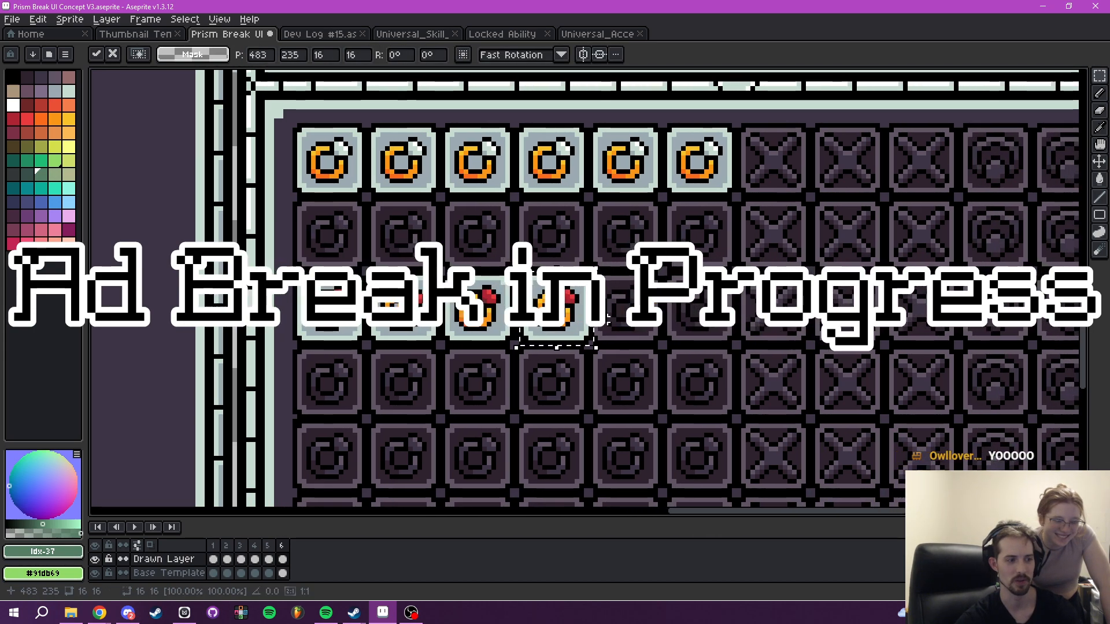
{"action": "key", "text": "ctrl+v"}
{"action": "left_click_drag", "start_coordinate": [612, 288], "coordinate": [732, 285]}
{"action": "scroll", "coordinate": [649, 305], "scroll_direction": "up", "scroll_amount": 3}
{"action": "key", "text": "ctrl+z"}
{"action": "key", "text": "ctrl+z"}
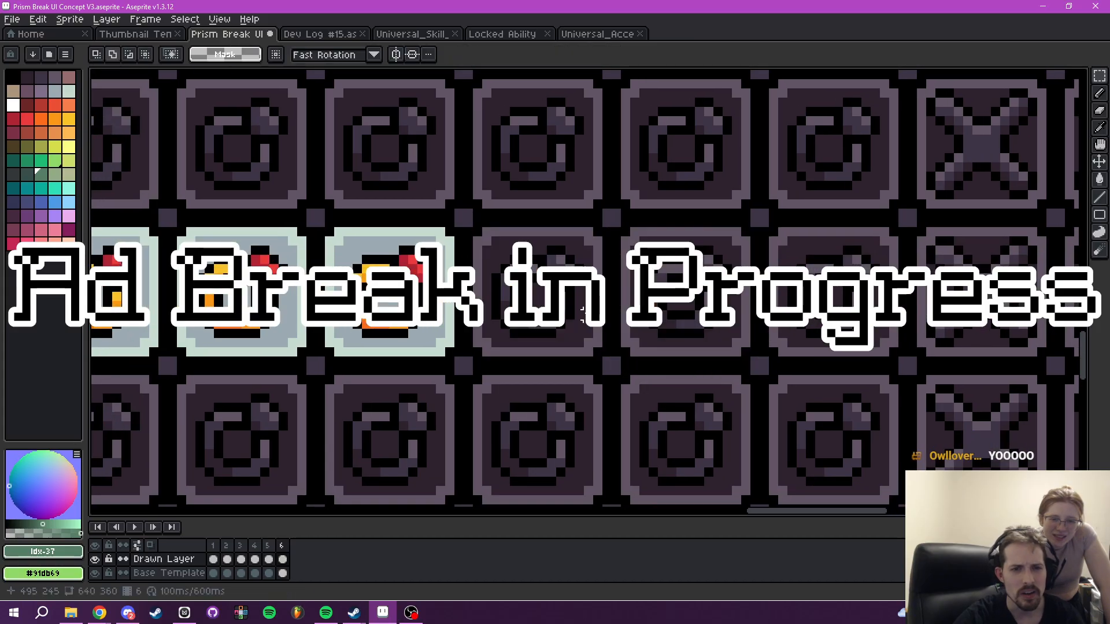
- Paste the red-gem ring into the fourth and fifth slots of the inventory grid's third row
{"action": "key", "text": "ctrl+v"}
{"action": "left_click_drag", "start_coordinate": [545, 298], "coordinate": [510, 298]}
{"action": "key", "text": "ctrl+v"}
{"action": "left_click_drag", "start_coordinate": [636, 303], "coordinate": [737, 304]}
{"action": "scroll", "coordinate": [775, 278], "scroll_direction": "down", "scroll_amount": 2}
{"action": "scroll", "coordinate": [837, 260], "scroll_direction": "down", "scroll_amount": 1}
{"action": "left_click_drag", "start_coordinate": [837, 260], "coordinate": [643, 304]}
{"action": "left_click", "coordinate": [532, 261]}
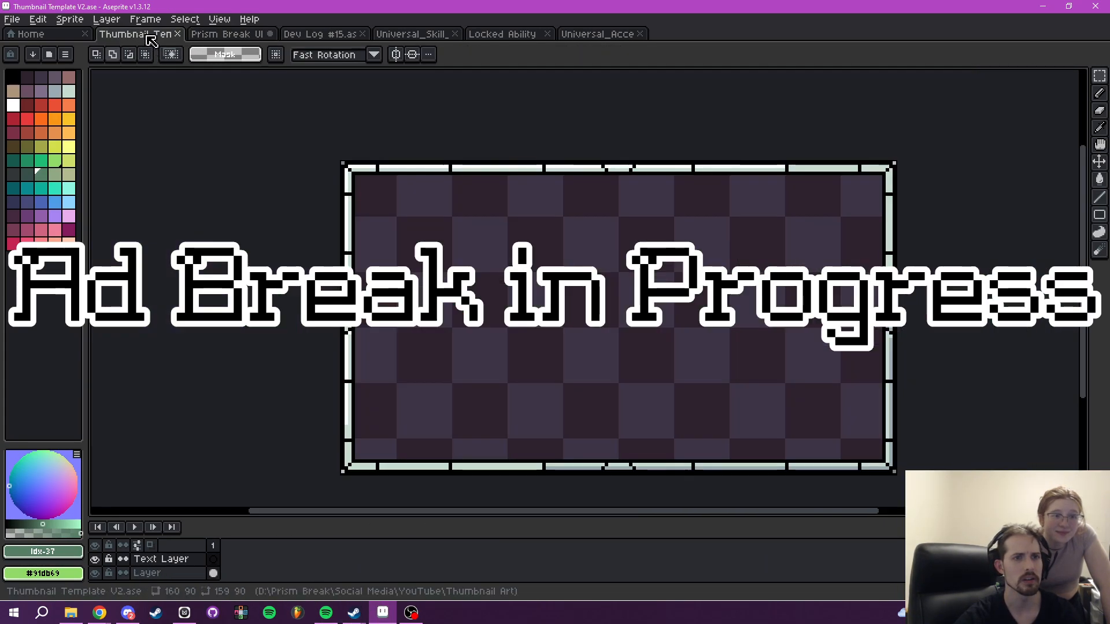
- Copy the 16 × 16 question-mark placeholder tile from the Locked Ability Icons sprite
{"action": "left_click", "coordinate": [135, 33]}
{"action": "left_click", "coordinate": [333, 34]}
{"action": "left_click", "coordinate": [417, 35]}
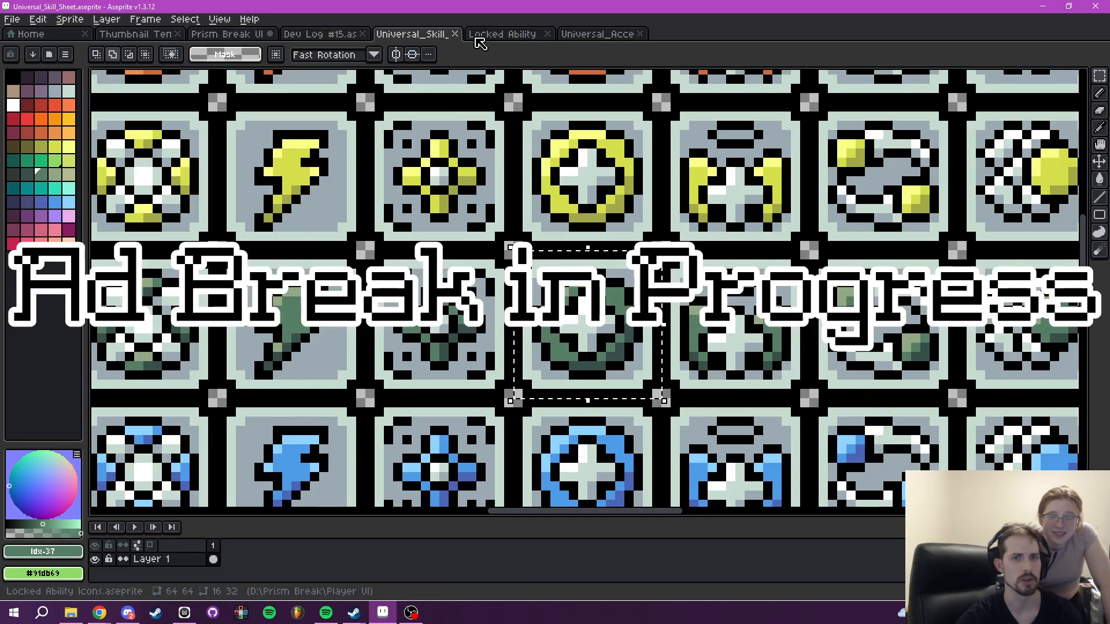
{"action": "left_click", "coordinate": [502, 35]}
{"action": "scroll", "coordinate": [692, 203], "scroll_direction": "up", "scroll_amount": 2}
{"action": "left_click_drag", "start_coordinate": [627, 137], "coordinate": [916, 424]}
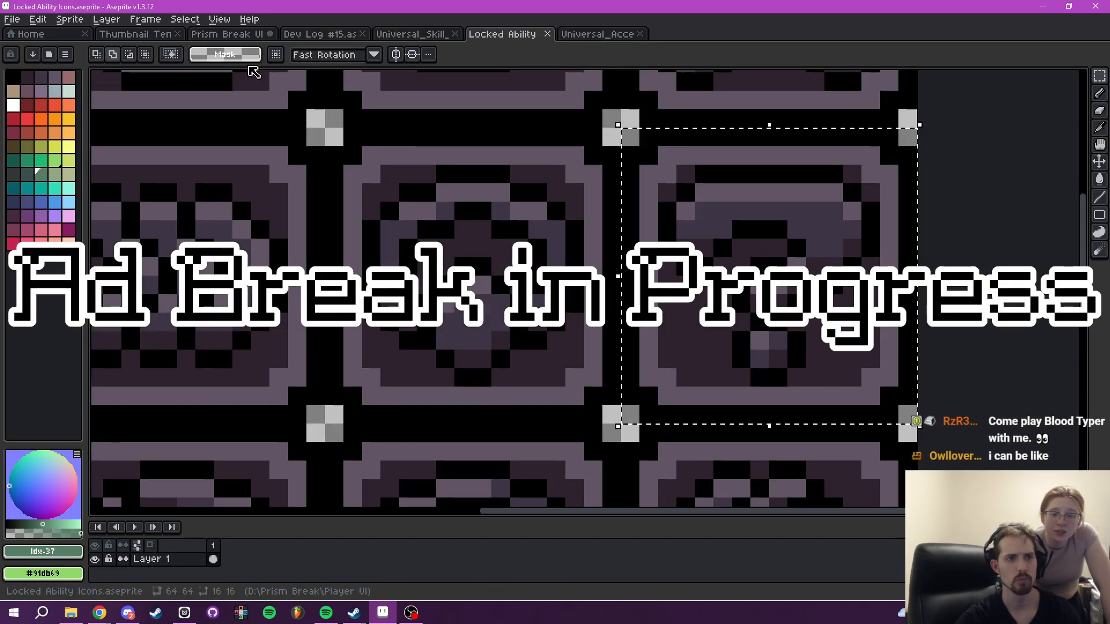
- Paste the question-mark tile into the second and third slots of the inventory grid's second row on the Base Template layer
{"action": "left_click", "coordinate": [217, 35]}
{"action": "left_click", "coordinate": [159, 34]}
{"action": "left_click", "coordinate": [230, 34]}
{"action": "left_click_drag", "start_coordinate": [331, 449], "coordinate": [401, 424]}
{"action": "left_click", "coordinate": [161, 573]}
{"action": "scroll", "coordinate": [401, 424], "scroll_direction": "up", "scroll_amount": 1}
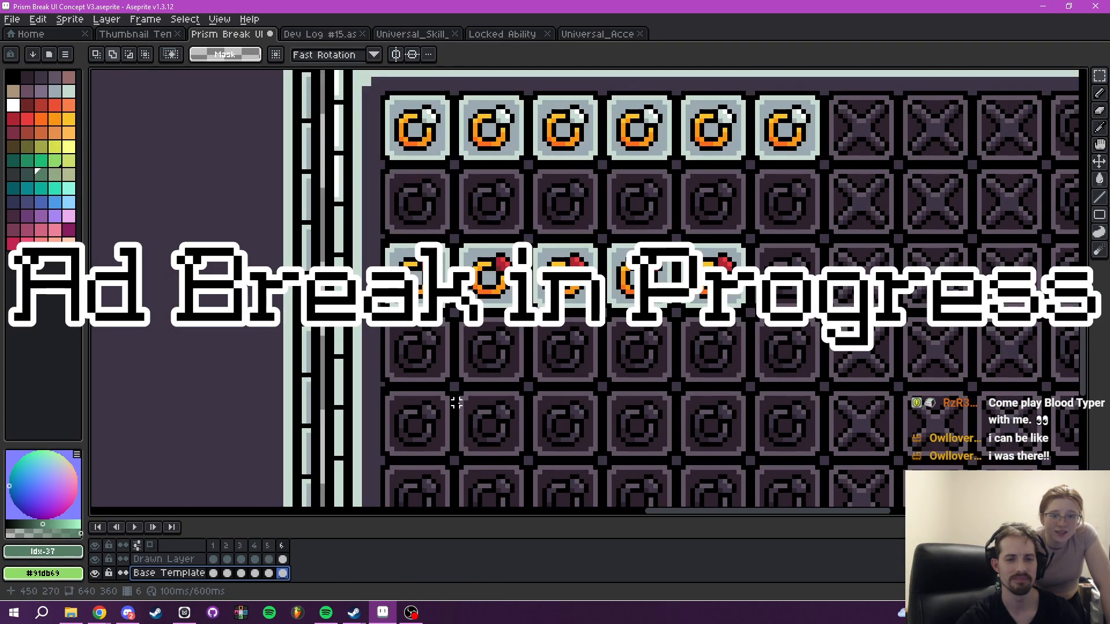
{"action": "key", "text": "ctrl+v"}
{"action": "left_click_drag", "start_coordinate": [581, 326], "coordinate": [502, 231]}
{"action": "left_click", "coordinate": [619, 233]}
{"action": "key", "text": "ctrl+v"}
{"action": "left_click_drag", "start_coordinate": [586, 281], "coordinate": [562, 256]}
{"action": "left_click", "coordinate": [610, 209]}
{"action": "scroll", "coordinate": [609, 208], "scroll_direction": "up", "scroll_amount": 1}
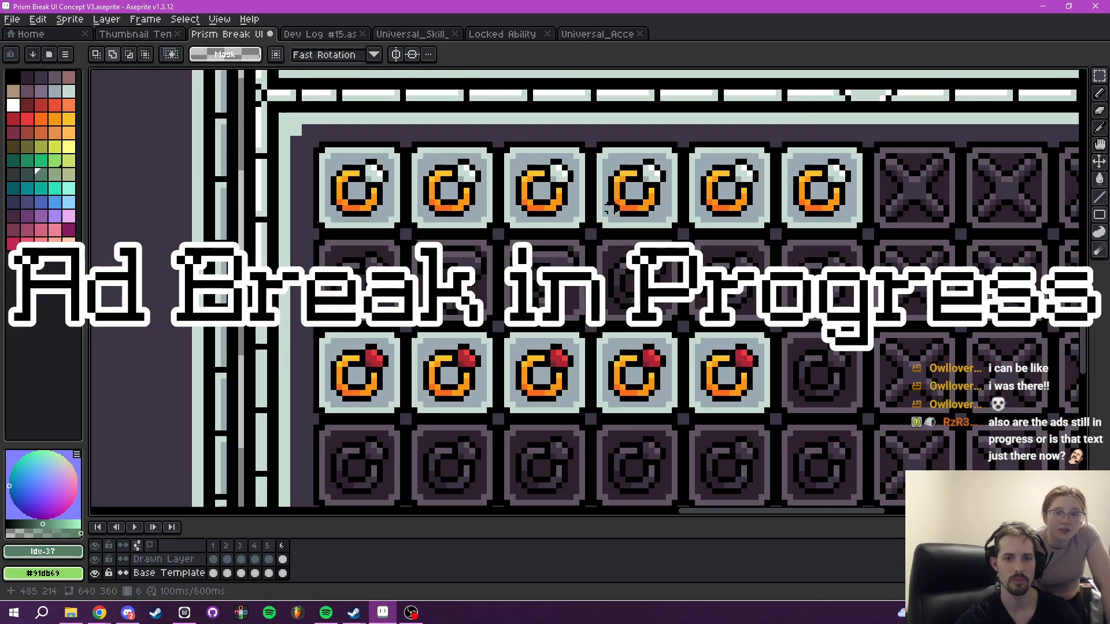
- On Drawn Layer, copy the white-gem ring from the top row's fourth slot into the slot directly below it
{"action": "left_click", "coordinate": [163, 559]}
{"action": "left_click_drag", "start_coordinate": [594, 144], "coordinate": [686, 236]}
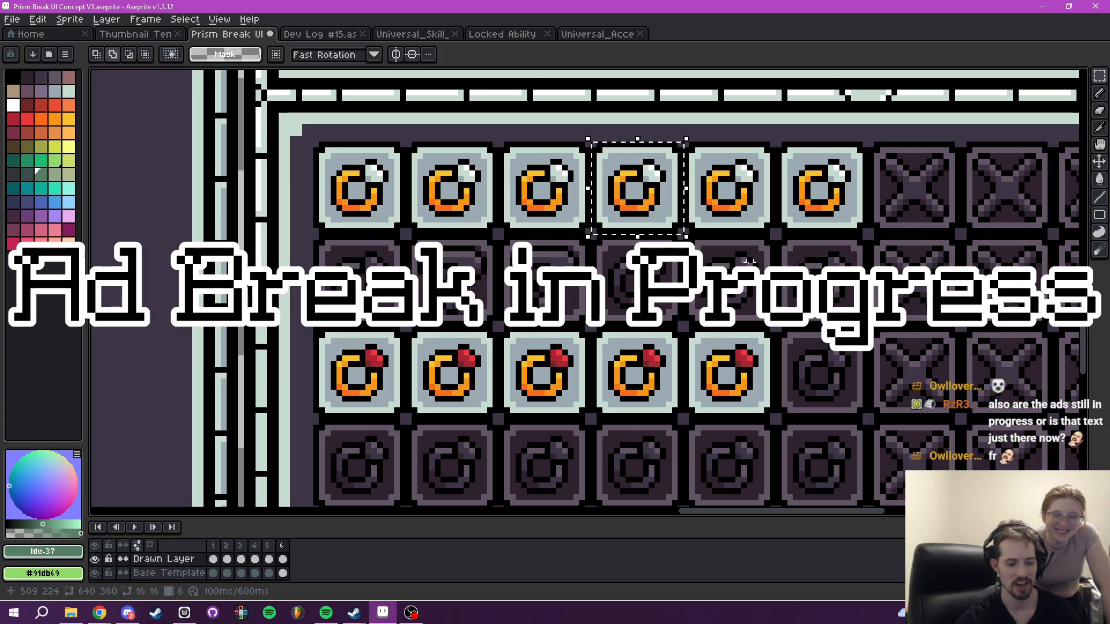
{"action": "key", "text": "ctrl+c"}
{"action": "key", "text": "ctrl+v"}
{"action": "left_click_drag", "start_coordinate": [658, 194], "coordinate": [659, 282]}
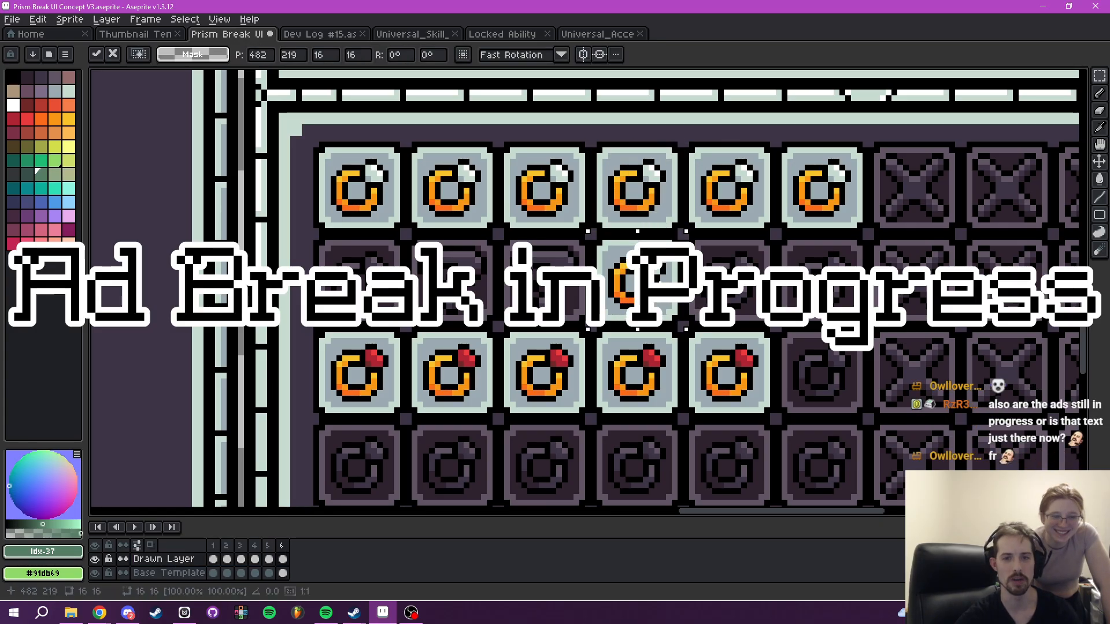
{"action": "key", "text": "ctrl+d"}
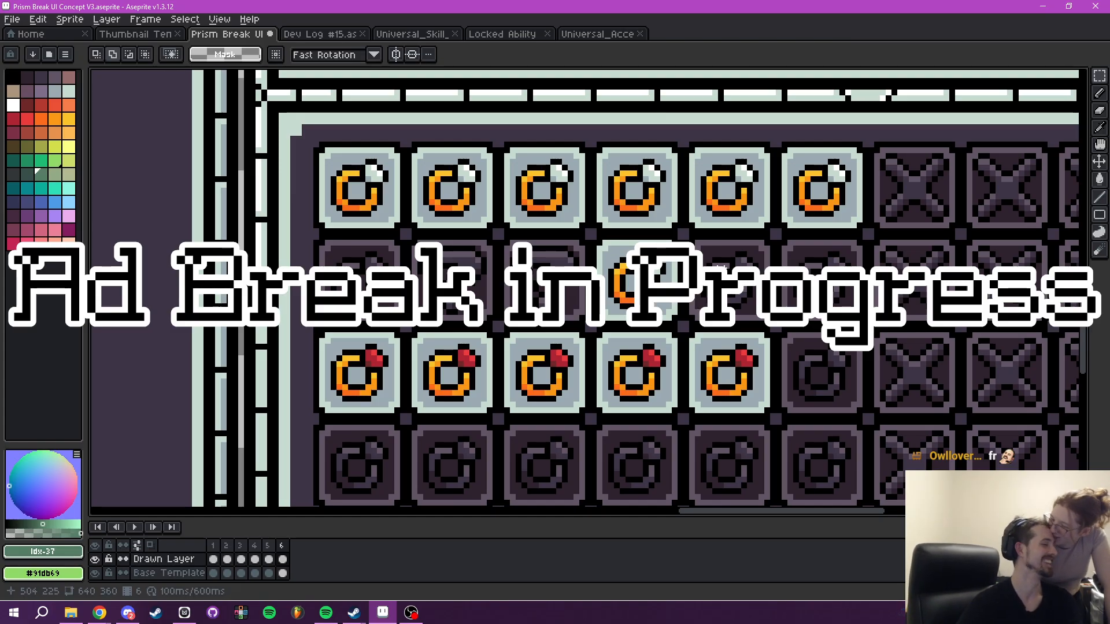
- Examine the inventory grid's ring and question-mark slots, both within the whole menu and up close
{"action": "mouse_move", "coordinate": [658, 329]}
{"action": "left_mouse_down"}
{"action": "mouse_move", "coordinate": [607, 298]}
{"action": "mouse_move", "coordinate": [576, 332]}
{"action": "mouse_move", "coordinate": [610, 289]}
{"action": "mouse_move", "coordinate": [624, 312]}
{"action": "mouse_move", "coordinate": [669, 328]}
{"action": "left_mouse_up"}
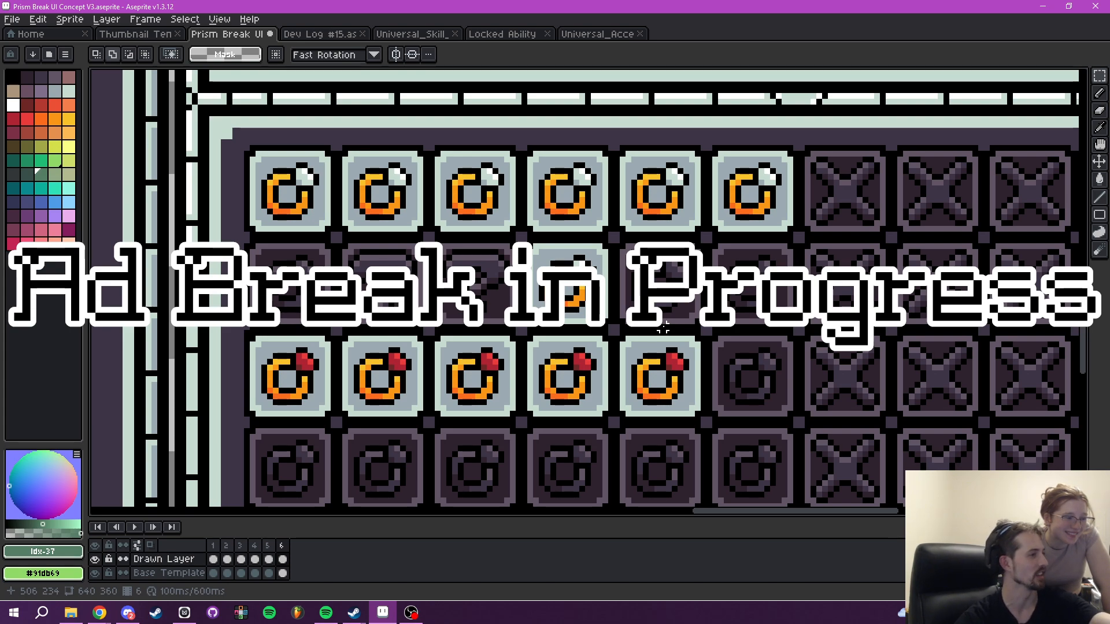
{"action": "scroll", "coordinate": [664, 328], "scroll_direction": "down", "scroll_amount": 6}
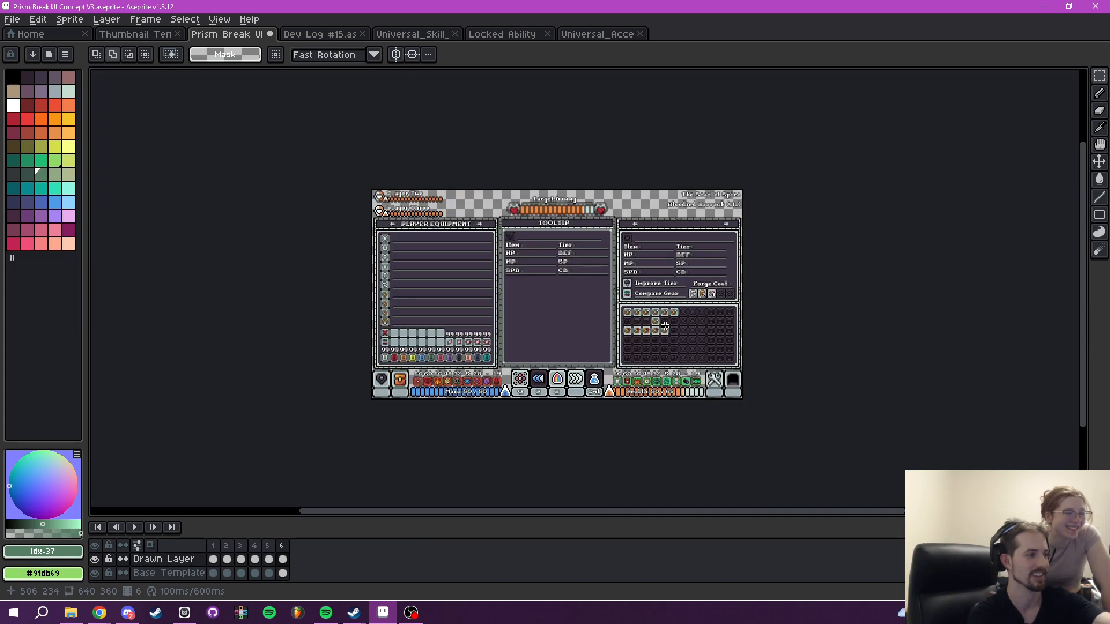
{"action": "scroll", "coordinate": [664, 328], "scroll_direction": "up", "scroll_amount": 6}
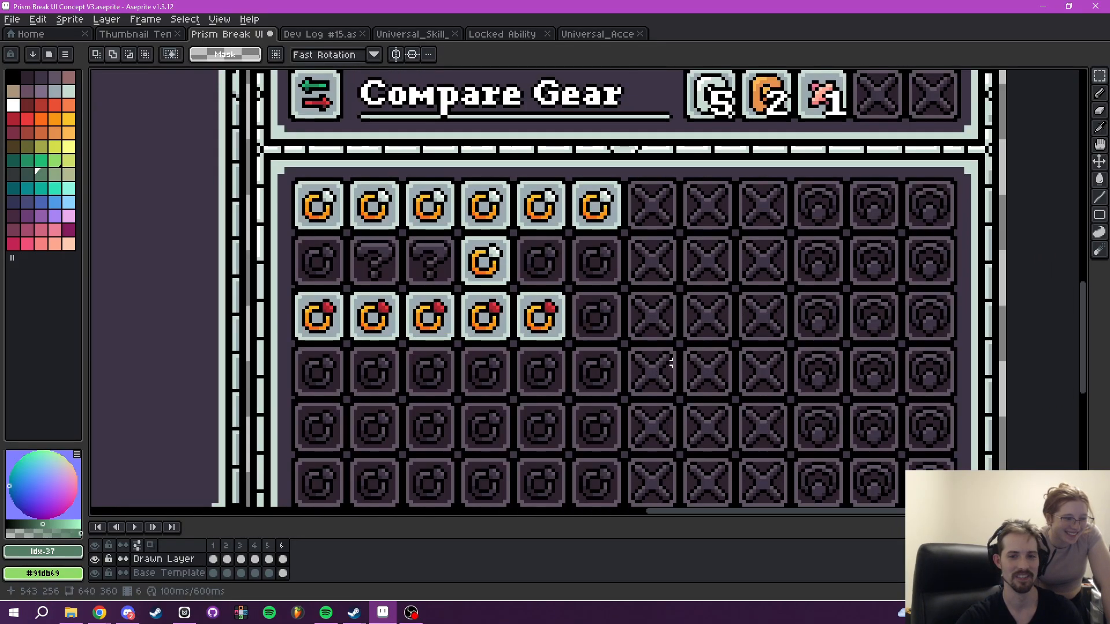
{"action": "left_click_drag", "start_coordinate": [697, 363], "coordinate": [764, 378]}
{"action": "left_click_drag", "start_coordinate": [651, 326], "coordinate": [661, 379]}
{"action": "scroll", "coordinate": [677, 349], "scroll_direction": "up", "scroll_amount": 1}
{"action": "left_click_drag", "start_coordinate": [670, 315], "coordinate": [717, 295]}
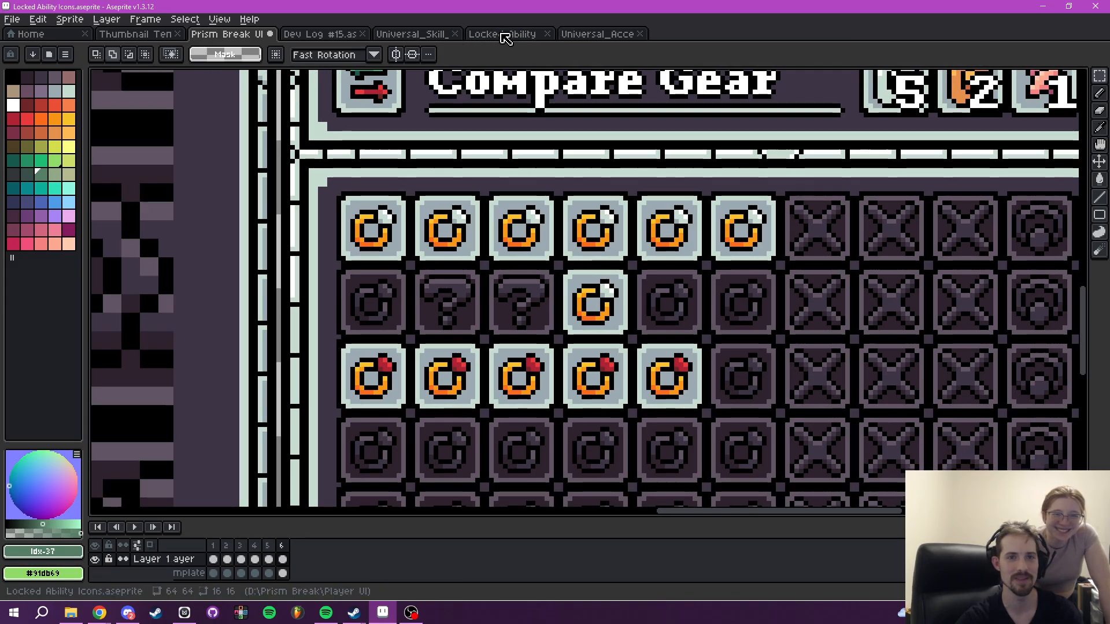
- Copy the 16 × 16 X placeholder tile from the Locked Ability Icons sprite
{"action": "left_click", "coordinate": [499, 33]}
{"action": "scroll", "coordinate": [508, 298], "scroll_direction": "down", "scroll_amount": 3}
{"action": "left_click_drag", "start_coordinate": [508, 297], "coordinate": [692, 342]}
{"action": "key", "text": "ctrl+d"}
{"action": "left_click_drag", "start_coordinate": [797, 196], "coordinate": [737, 248]}
{"action": "scroll", "coordinate": [712, 182], "scroll_direction": "up", "scroll_amount": 1}
{"action": "left_click_drag", "start_coordinate": [705, 203], "coordinate": [900, 399]}
- Paste the X tile into the fifth and sixth slots of the inventory grid's second row in the Prism Break UI sprite
{"action": "left_click", "coordinate": [349, 36]}
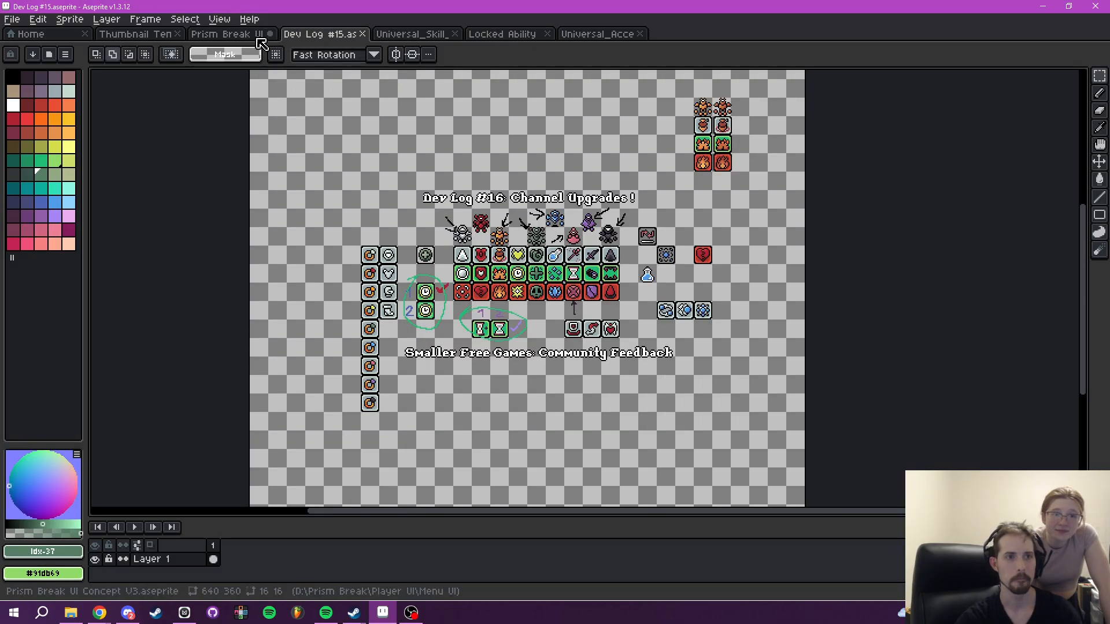
{"action": "left_click", "coordinate": [227, 33]}
{"action": "key", "text": "ctrl+v"}
{"action": "left_click_drag", "start_coordinate": [613, 293], "coordinate": [669, 277]}
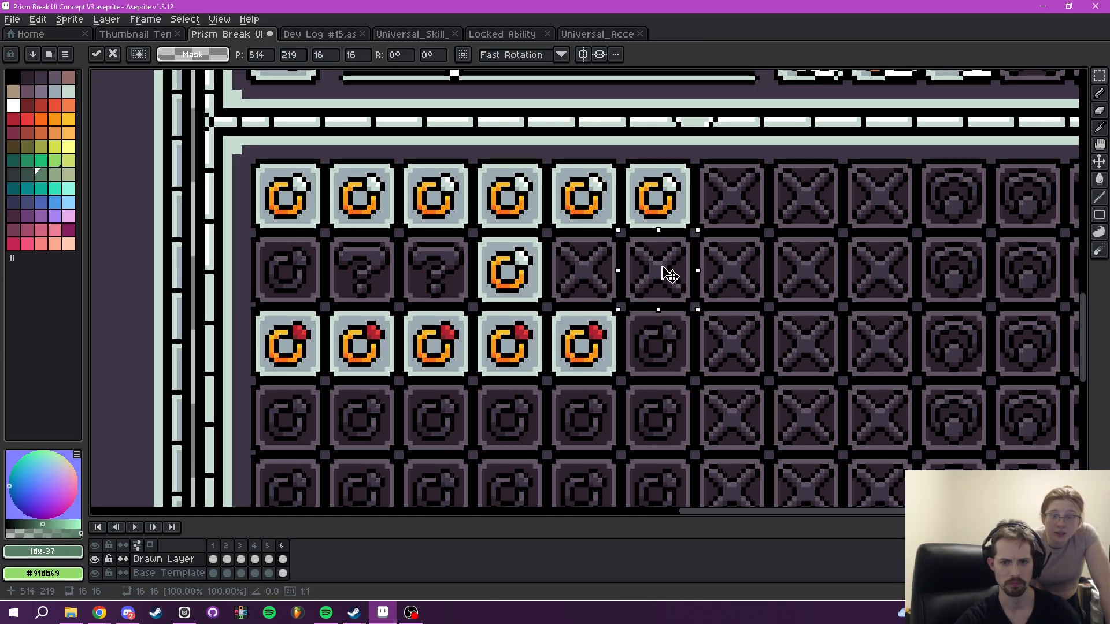
{"action": "key", "text": "Return"}
- Try to copy the third-slot question-mark tile into the second row's first slot on Drawn Layer
{"action": "scroll", "coordinate": [669, 275], "scroll_direction": "down", "scroll_amount": 3}
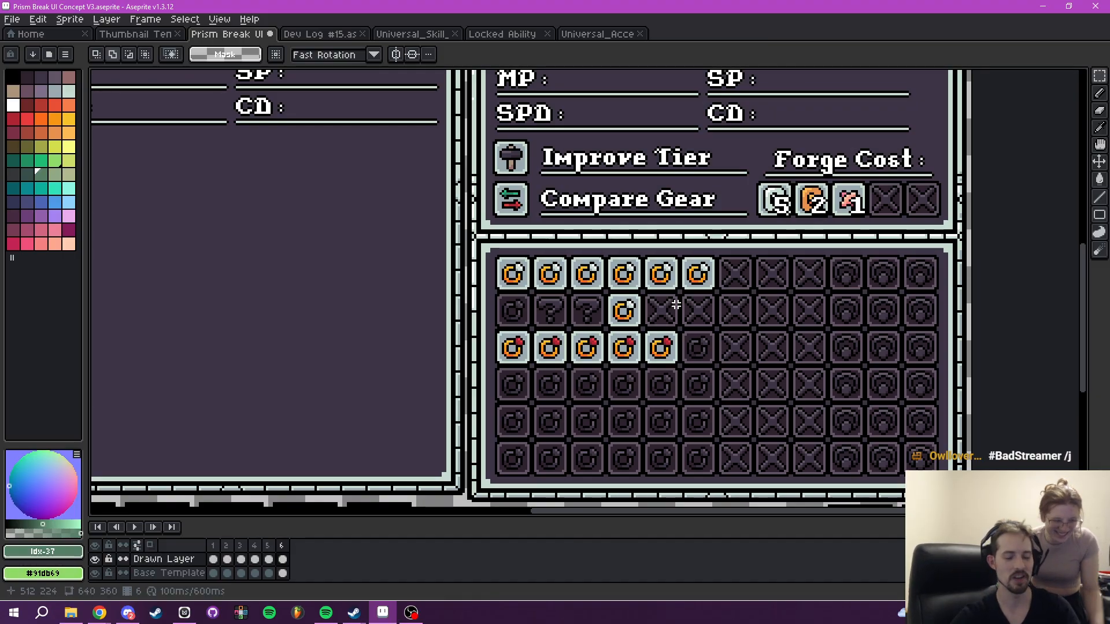
{"action": "scroll", "coordinate": [725, 392], "scroll_direction": "down", "scroll_amount": 1}
{"action": "scroll", "coordinate": [682, 359], "scroll_direction": "up", "scroll_amount": 3}
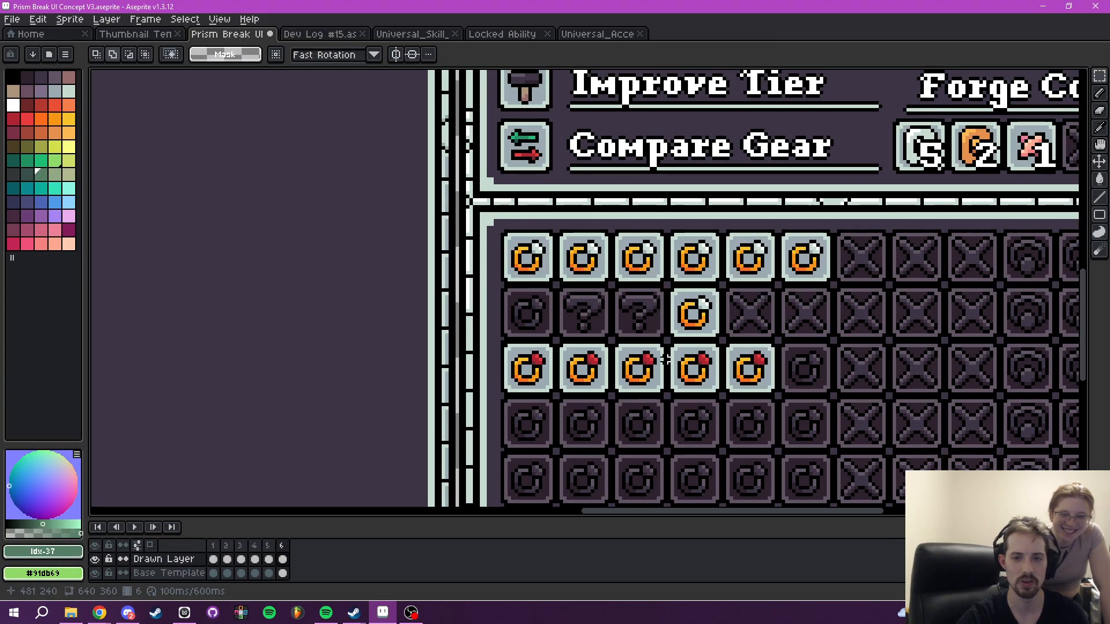
{"action": "left_click_drag", "start_coordinate": [678, 350], "coordinate": [566, 354]}
{"action": "left_click_drag", "start_coordinate": [655, 338], "coordinate": [676, 358]}
{"action": "scroll", "coordinate": [521, 324], "scroll_direction": "up", "scroll_amount": 2}
{"action": "left_click_drag", "start_coordinate": [525, 298], "coordinate": [636, 409]}
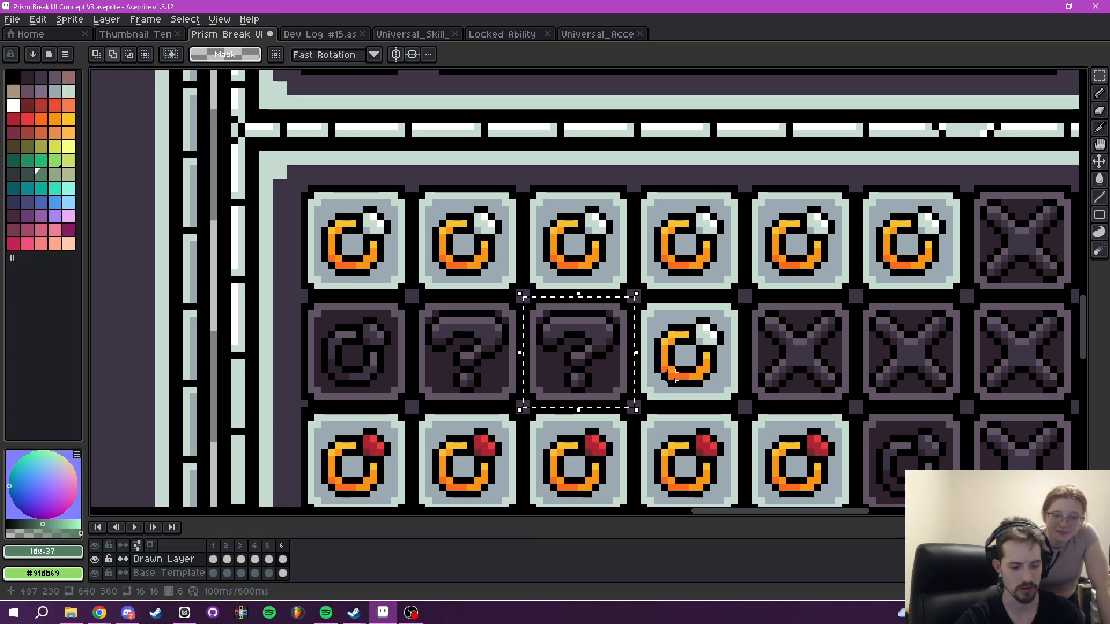
{"action": "left_click_drag", "start_coordinate": [570, 355], "coordinate": [364, 354]}
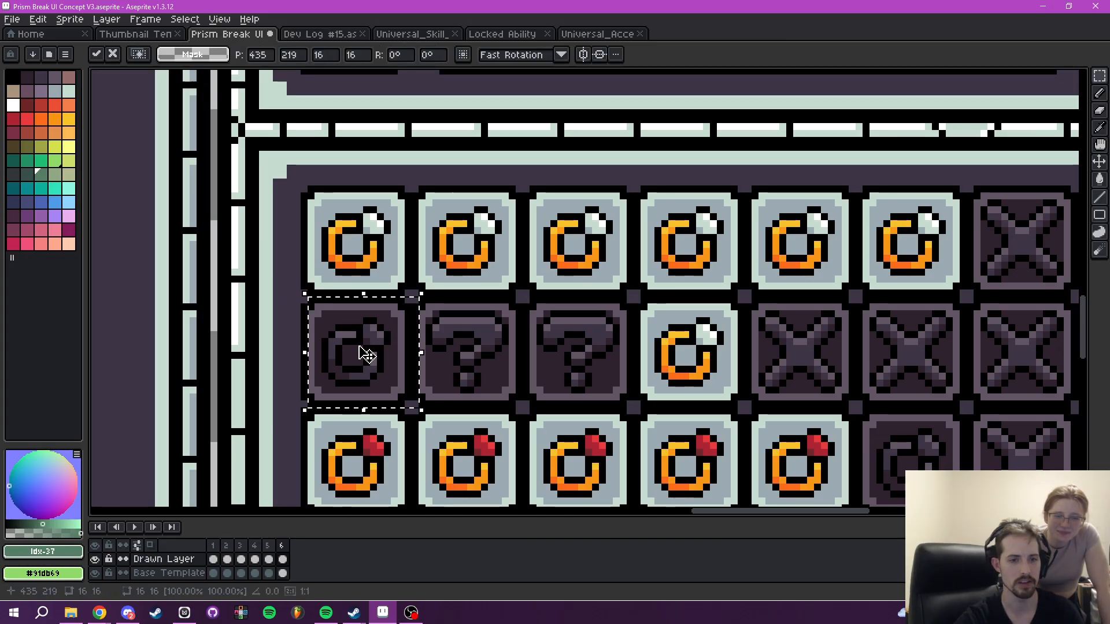
{"action": "key", "text": "ctrl+z"}
- On the Base Template layer, copy the question-mark tile from the second row's third slot into its first slot
{"action": "left_click", "coordinate": [170, 574]}
{"action": "key", "text": "ctrl+z"}
{"action": "left_click_drag", "start_coordinate": [586, 347], "coordinate": [365, 340]}
{"action": "key", "text": "ctrl+z"}
{"action": "key", "text": "ctrl+z"}
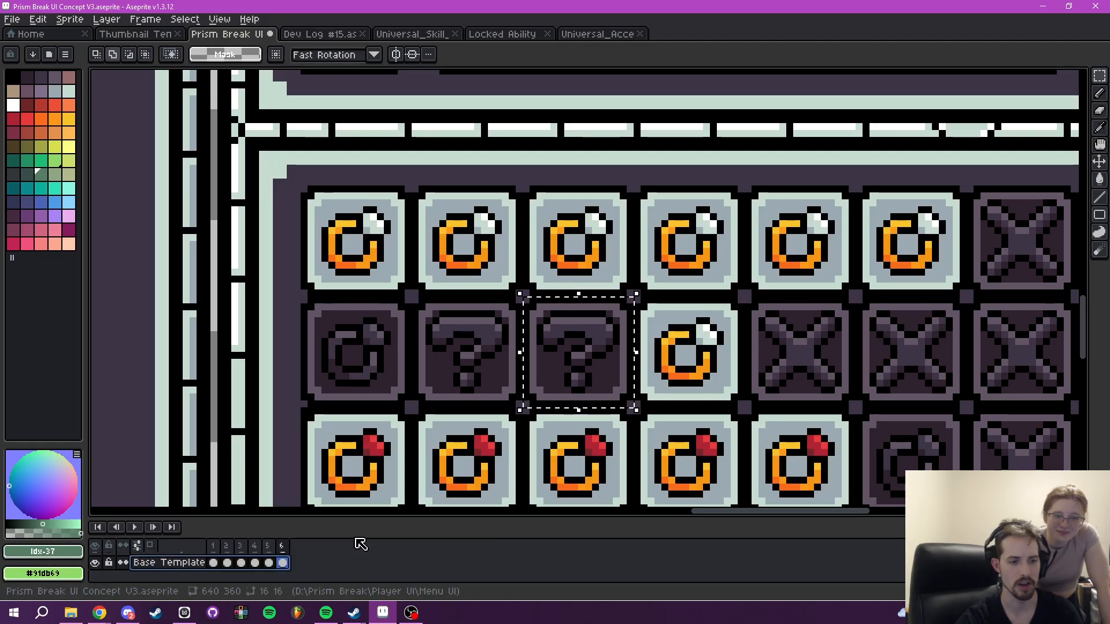
{"action": "scroll", "coordinate": [732, 381], "scroll_direction": "down", "scroll_amount": 1}
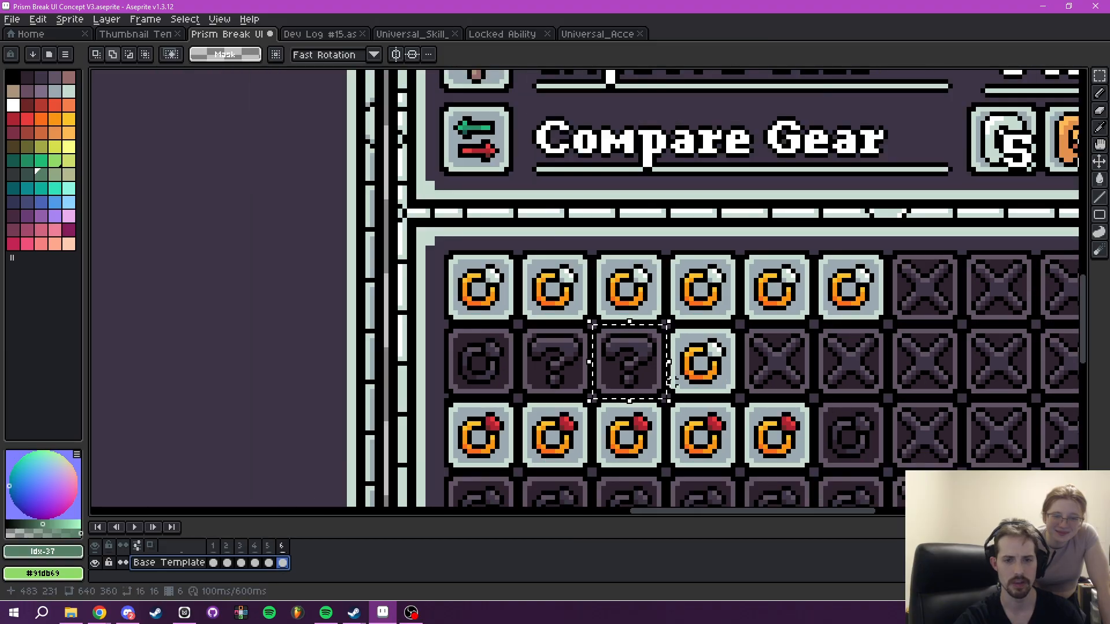
{"action": "left_click_drag", "start_coordinate": [670, 379], "coordinate": [672, 360]}
{"action": "scroll", "coordinate": [226, 549], "scroll_direction": "up", "scroll_amount": 1}
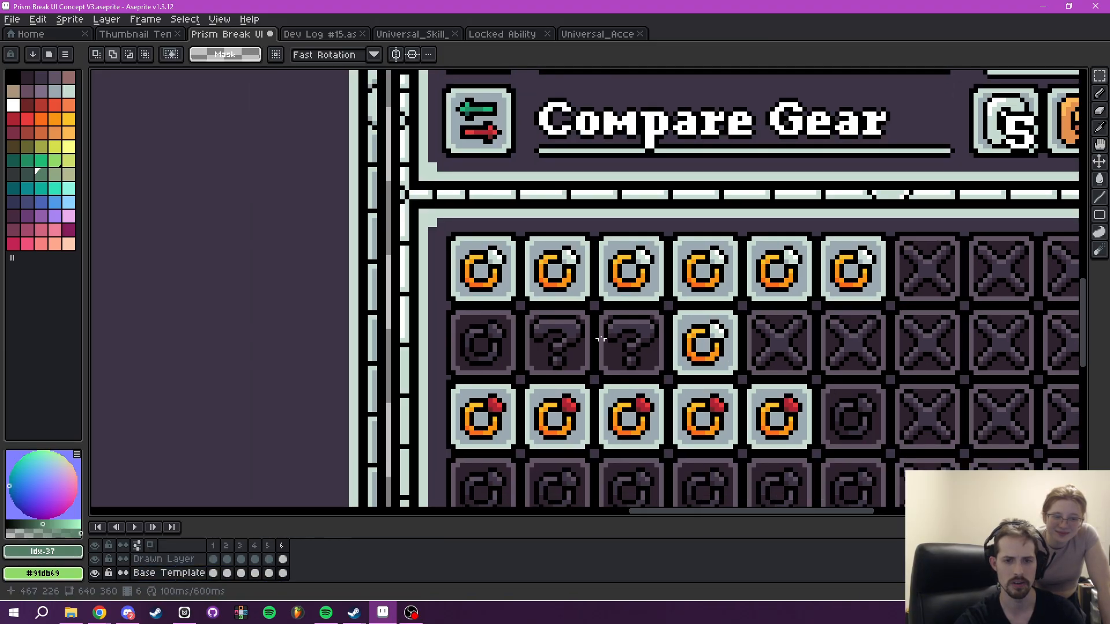
{"action": "scroll", "coordinate": [601, 338], "scroll_direction": "up", "scroll_amount": 1}
{"action": "left_click_drag", "start_coordinate": [591, 293], "coordinate": [701, 404]}
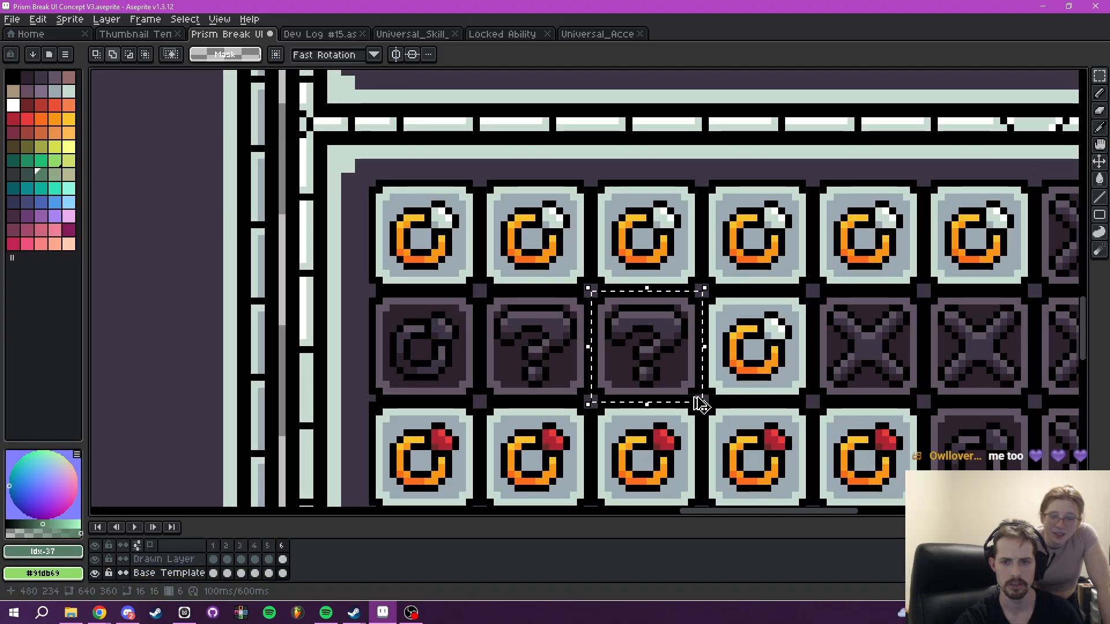
{"action": "left_click_drag", "start_coordinate": [640, 366], "coordinate": [420, 365]}
{"action": "left_click", "coordinate": [594, 356]}
{"action": "left_click_drag", "start_coordinate": [809, 329], "coordinate": [643, 322]}
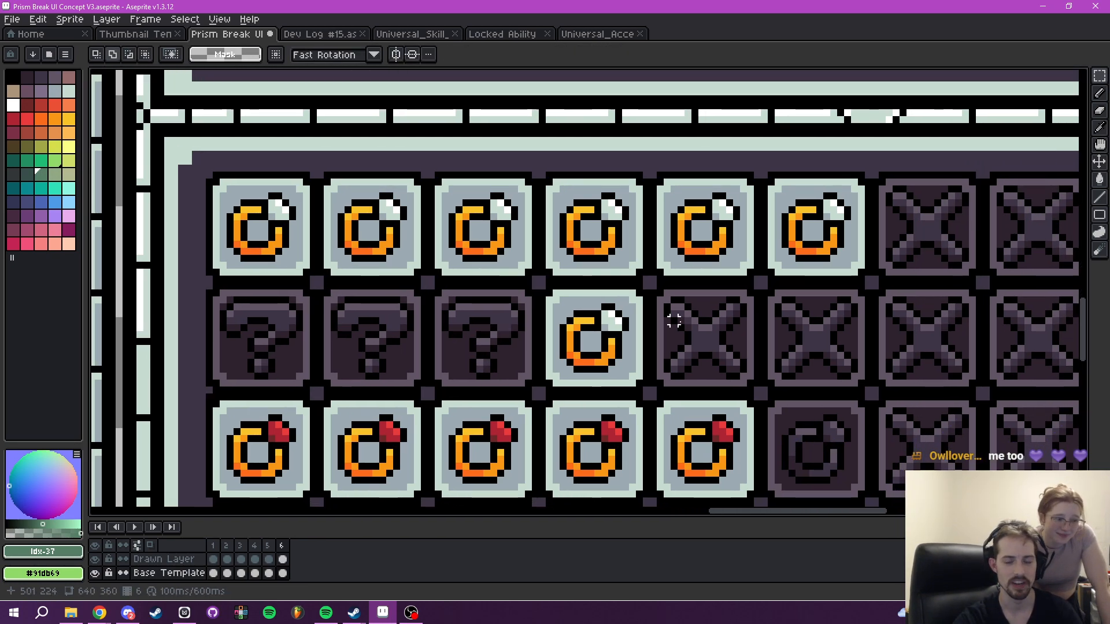
- Copy the grey-background white-gem necklace tile, 16 × 16, from the top row of the Universal_Accessories_Sheet sprite
{"action": "scroll", "coordinate": [707, 326], "scroll_direction": "down", "scroll_amount": 2}
{"action": "left_click_drag", "start_coordinate": [732, 330], "coordinate": [571, 314]}
{"action": "scroll", "coordinate": [636, 329], "scroll_direction": "down", "scroll_amount": 2}
{"action": "left_click_drag", "start_coordinate": [636, 330], "coordinate": [596, 330]}
{"action": "scroll", "coordinate": [629, 325], "scroll_direction": "up", "scroll_amount": 2}
{"action": "left_click", "coordinate": [506, 35]}
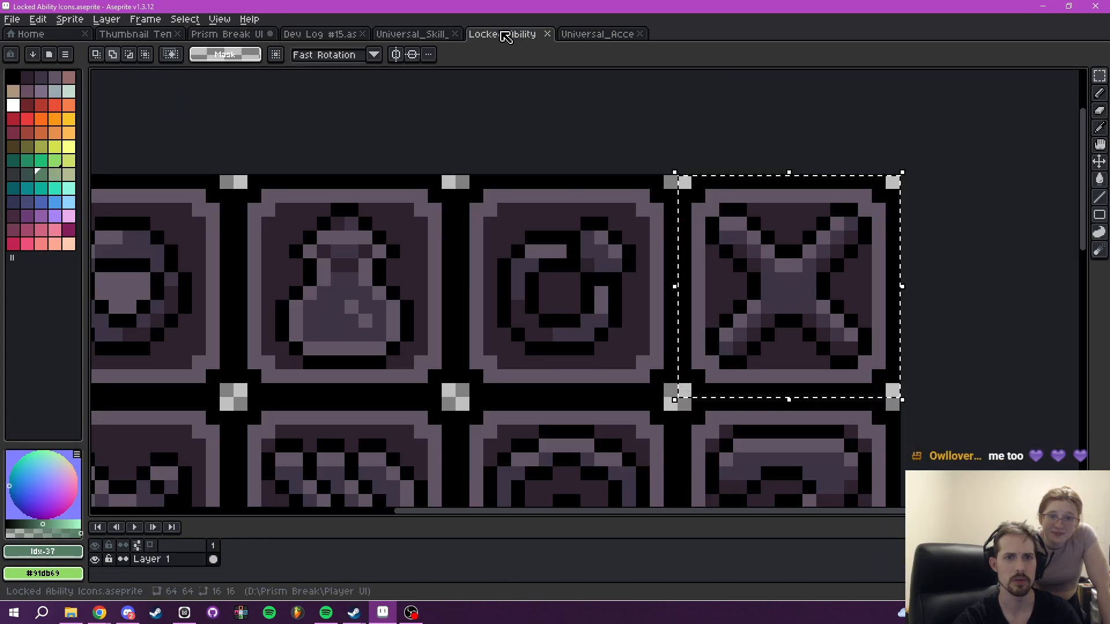
{"action": "left_click", "coordinate": [580, 35]}
{"action": "left_click_drag", "start_coordinate": [421, 125], "coordinate": [277, 122]}
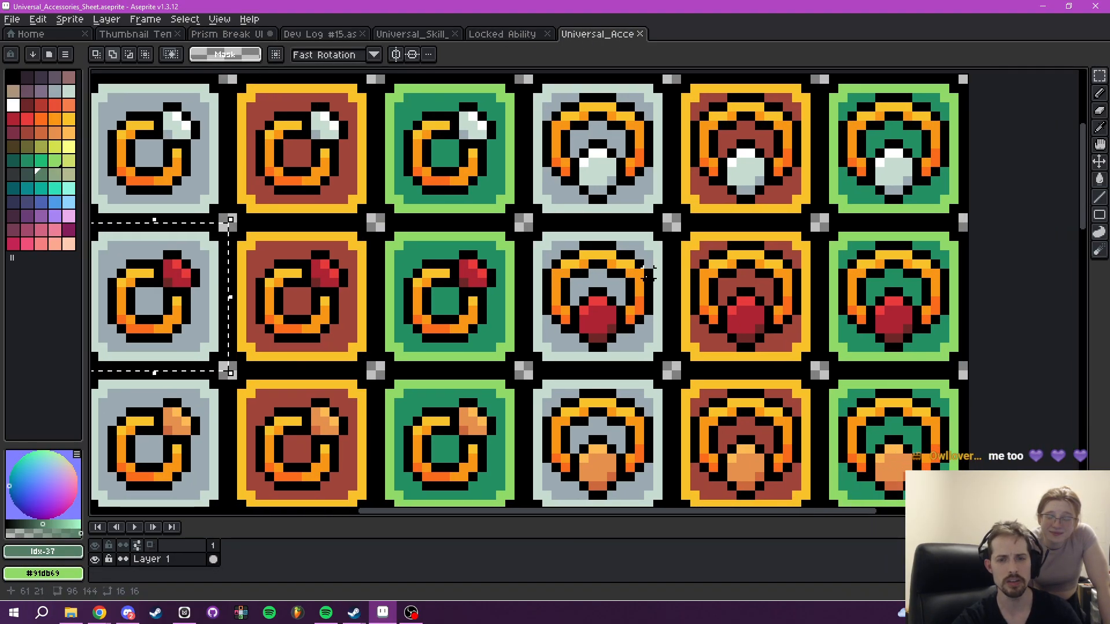
{"action": "scroll", "coordinate": [646, 272], "scroll_direction": "down", "scroll_amount": 1}
{"action": "left_click_drag", "start_coordinate": [584, 185], "coordinate": [661, 270]}
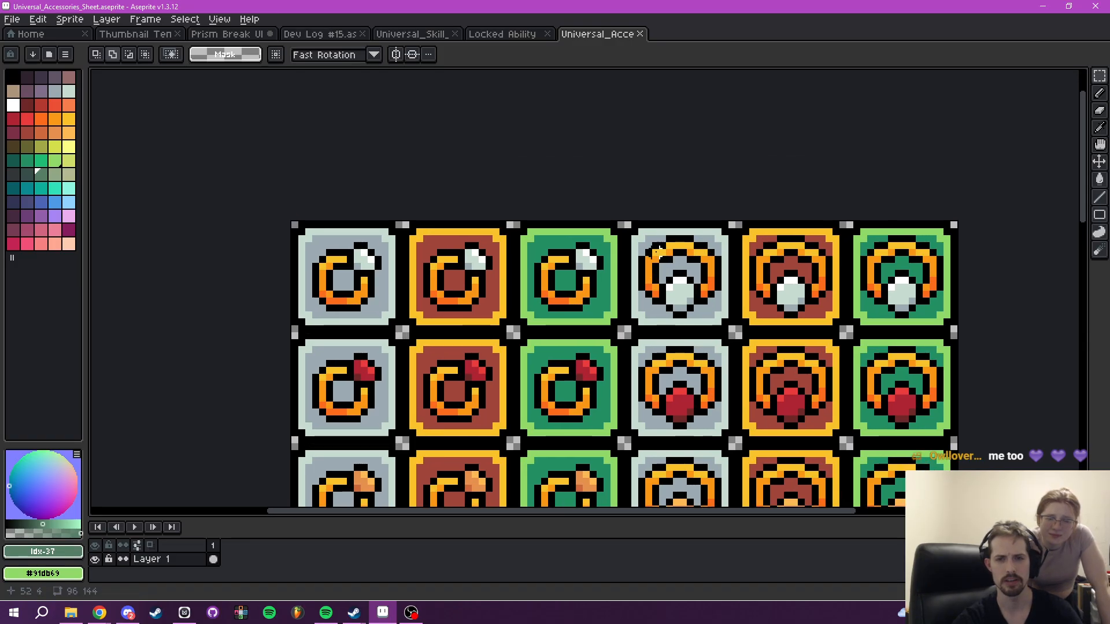
{"action": "scroll", "coordinate": [658, 248], "scroll_direction": "up", "scroll_amount": 1}
{"action": "left_click_drag", "start_coordinate": [625, 220], "coordinate": [763, 358]}
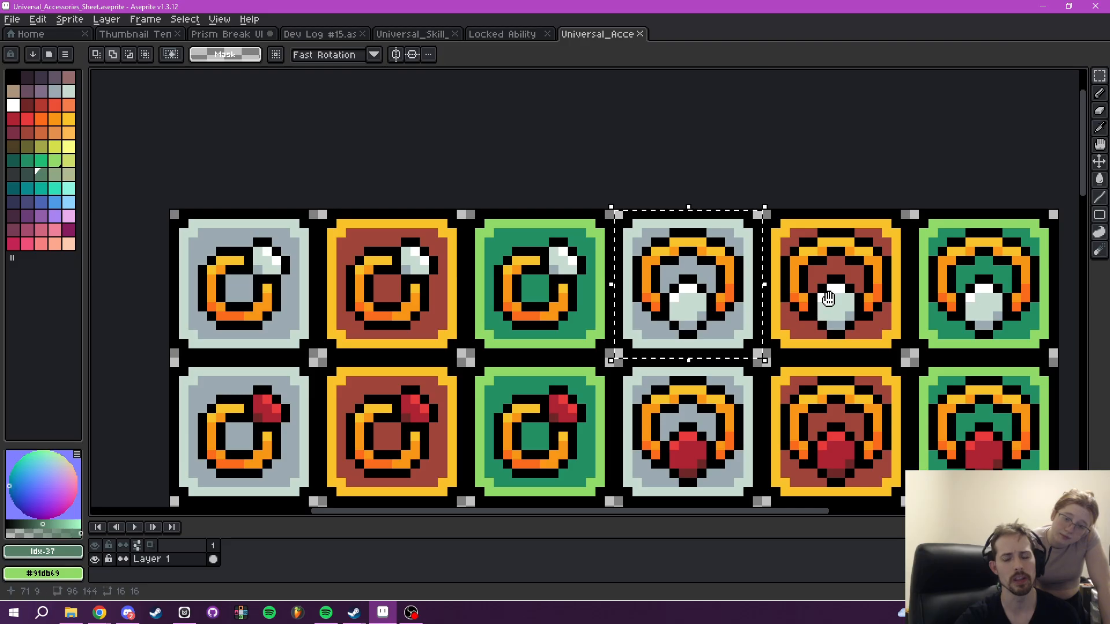
{"action": "left_click_drag", "start_coordinate": [836, 297], "coordinate": [731, 283]}
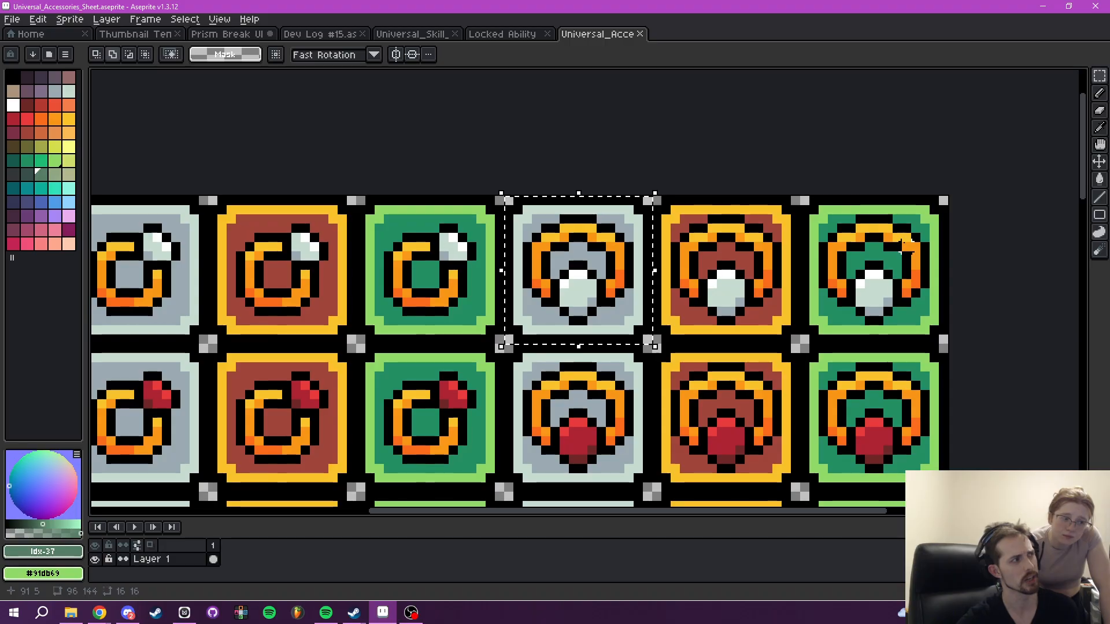
{"action": "left_click_drag", "start_coordinate": [606, 291], "coordinate": [663, 279]}
- Paste the white-gem necklace tile into the last three slots of the inventory grid's top row on the Base Template layer
{"action": "left_click", "coordinate": [300, 34]}
{"action": "left_click", "coordinate": [245, 34]}
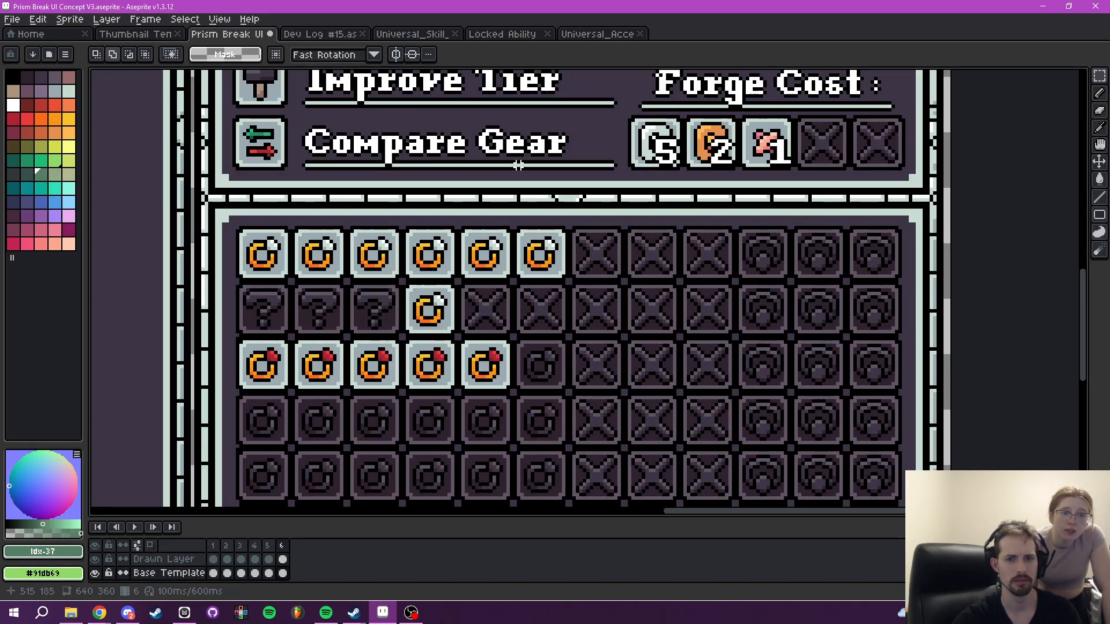
{"action": "scroll", "coordinate": [817, 329], "scroll_direction": "up", "scroll_amount": 2}
{"action": "key", "text": "ctrl+v"}
{"action": "left_click_drag", "start_coordinate": [608, 306], "coordinate": [815, 250]}
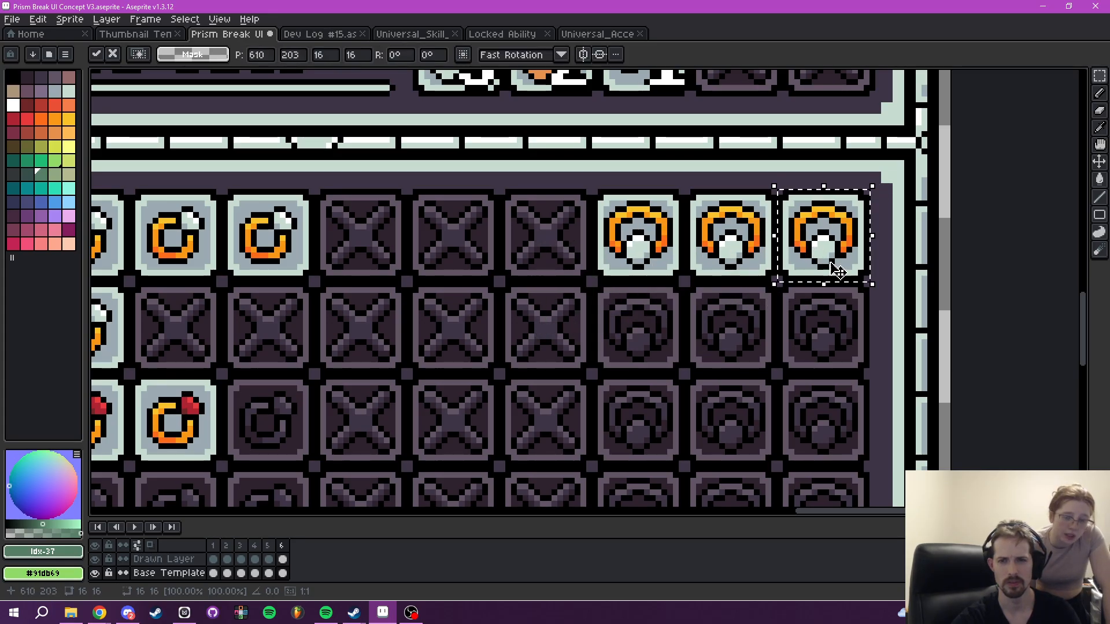
{"action": "key", "text": "ctrl+d"}
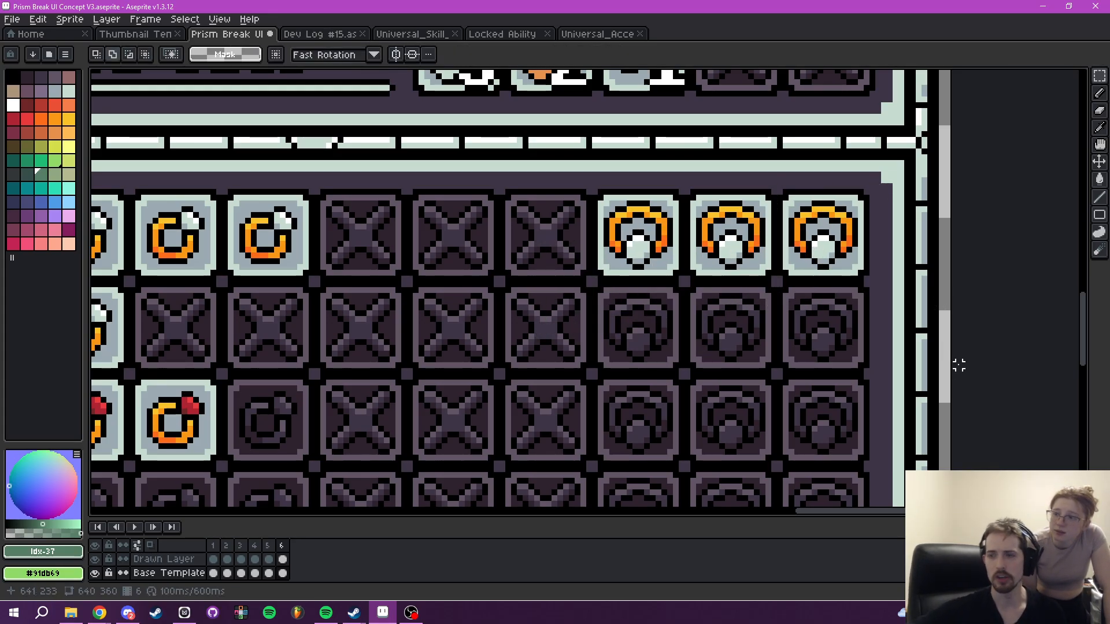
- Examine the inventory grid's ring, question-mark, X and necklace slots together with the item details panel above it
{"action": "left_click_drag", "start_coordinate": [336, 272], "coordinate": [861, 305]}
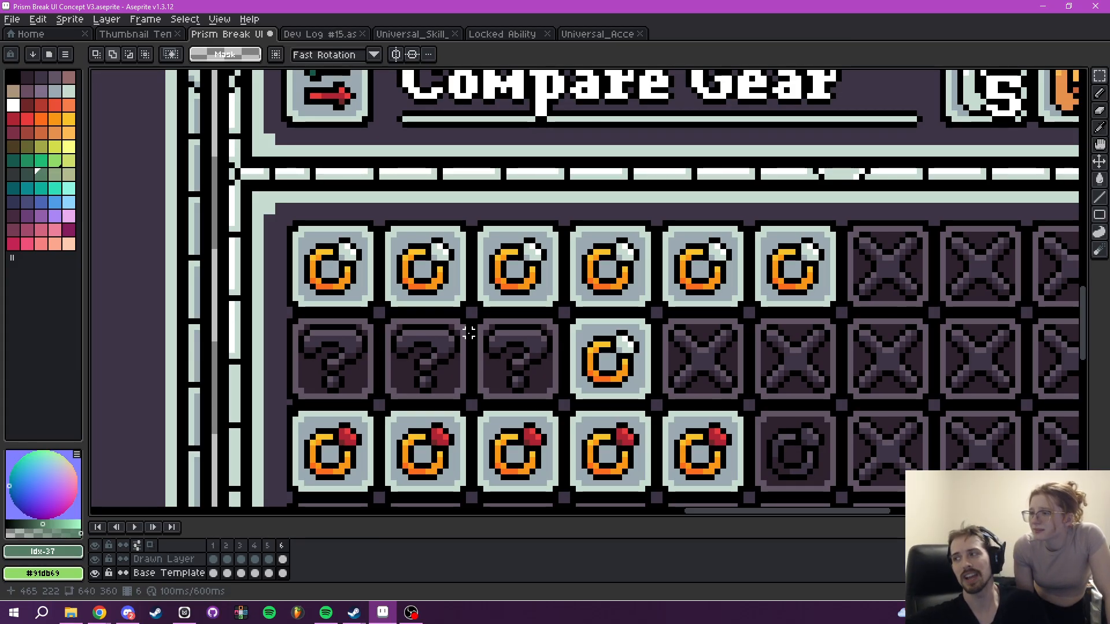
{"action": "left_click_drag", "start_coordinate": [713, 169], "coordinate": [625, 563]}
{"action": "left_click_drag", "start_coordinate": [632, 222], "coordinate": [607, 377]}
{"action": "left_click_drag", "start_coordinate": [933, 245], "coordinate": [806, 263]}
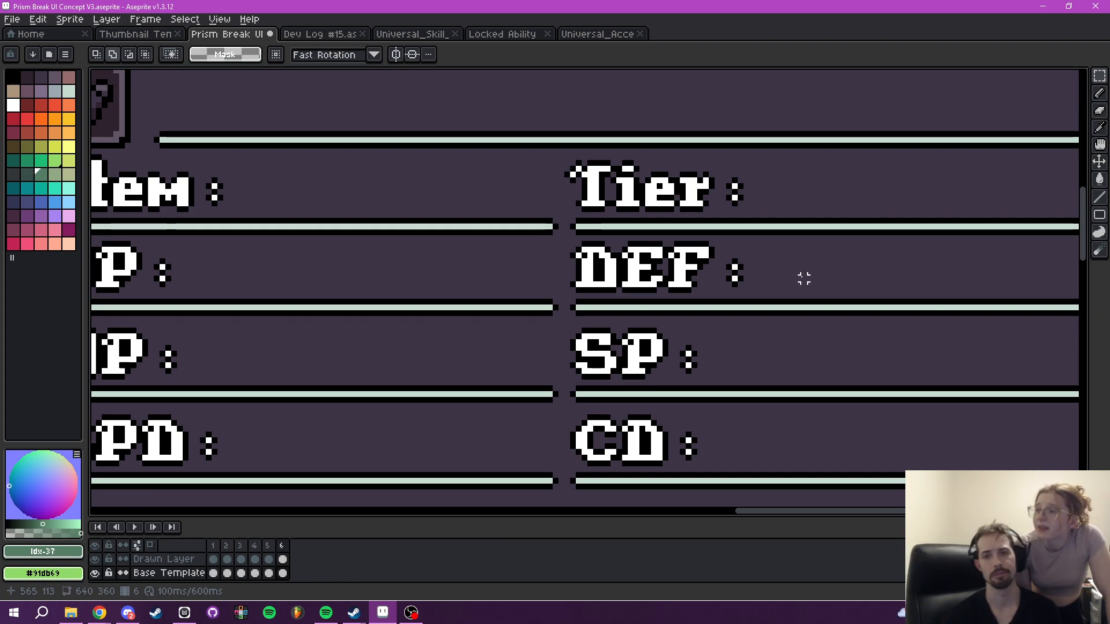
{"action": "scroll", "coordinate": [803, 279], "scroll_direction": "down", "scroll_amount": 3}
{"action": "left_click_drag", "start_coordinate": [744, 317], "coordinate": [741, 109]}
{"action": "left_click_drag", "start_coordinate": [740, 297], "coordinate": [764, 323]}
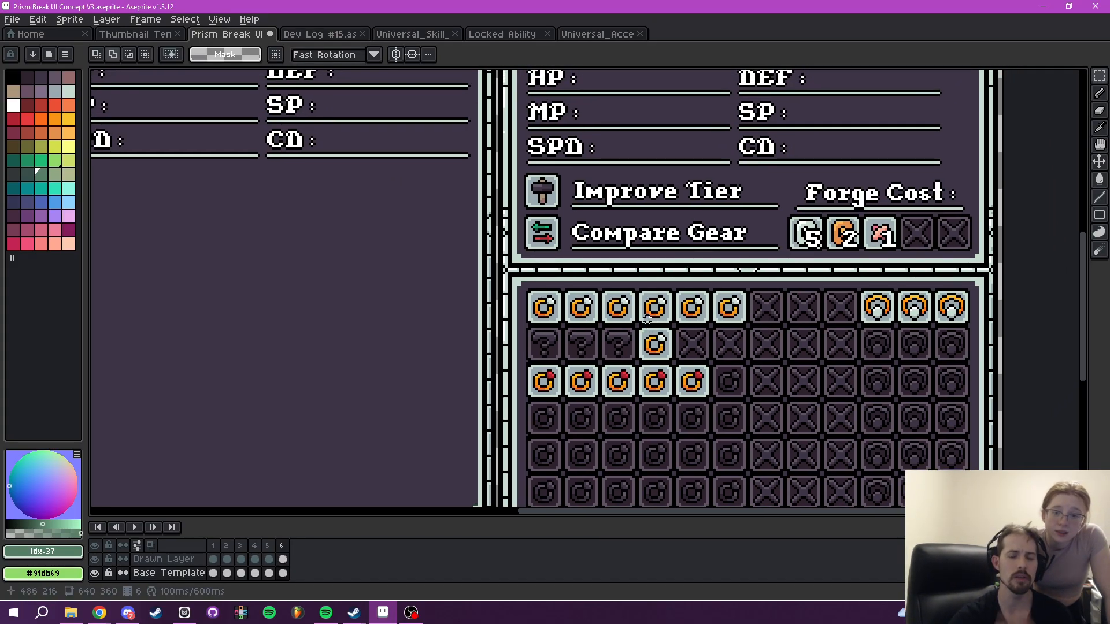
{"action": "left_click_drag", "start_coordinate": [672, 328], "coordinate": [651, 325]}
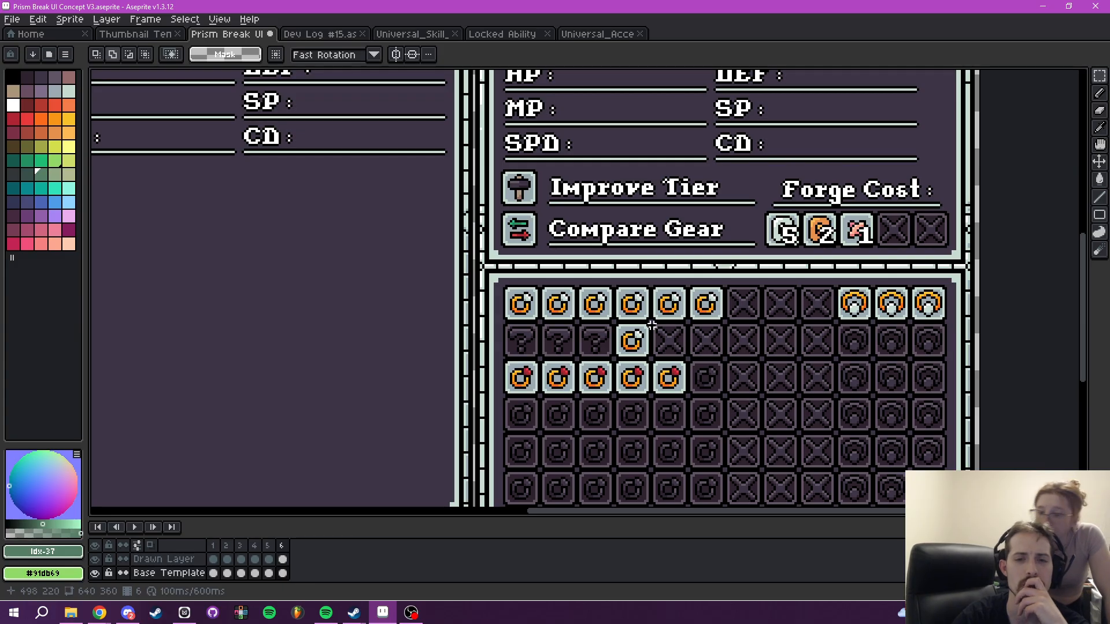
{"action": "scroll", "coordinate": [651, 326], "scroll_direction": "up", "scroll_amount": 1}
{"action": "left_click_drag", "start_coordinate": [708, 327], "coordinate": [677, 315]}
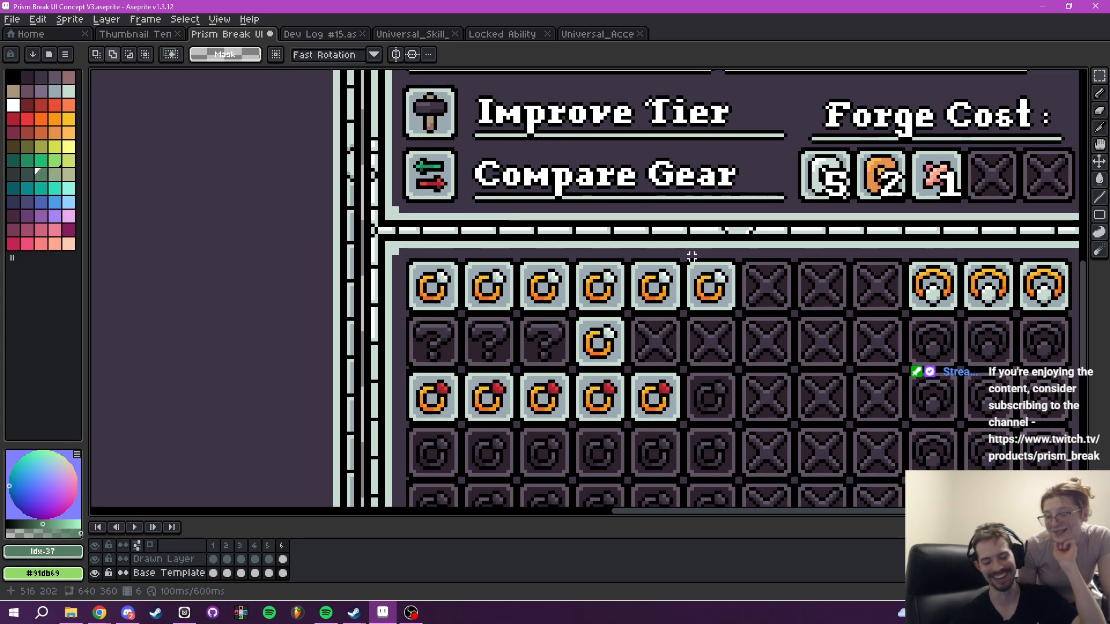
{"action": "mouse_move", "coordinate": [653, 294]}
{"action": "left_mouse_down"}
{"action": "mouse_move", "coordinate": [651, 271]}
{"action": "mouse_move", "coordinate": [670, 279]}
{"action": "left_mouse_up"}
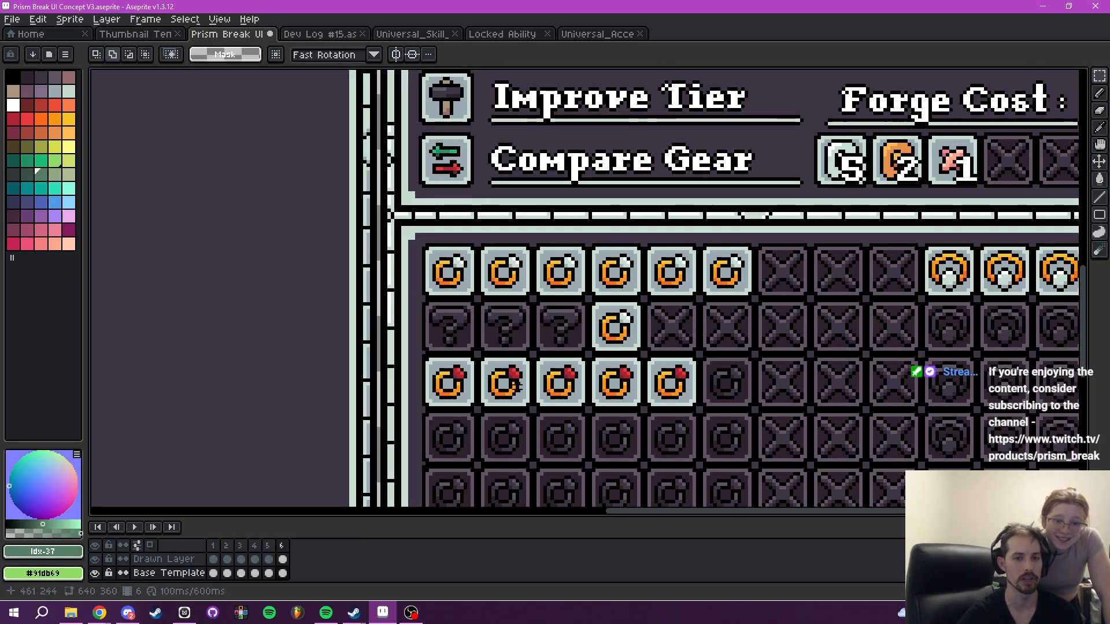
{"action": "left_click_drag", "start_coordinate": [647, 407], "coordinate": [554, 422]}
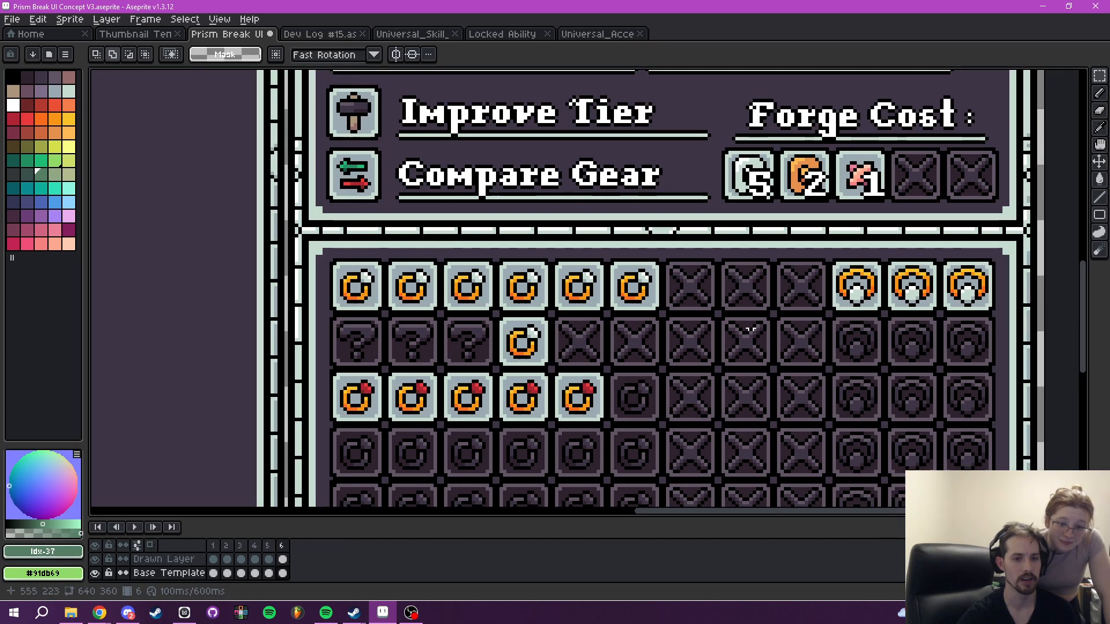
{"action": "left_click_drag", "start_coordinate": [743, 333], "coordinate": [484, 451]}
{"action": "left_click_drag", "start_coordinate": [577, 281], "coordinate": [737, 451]}
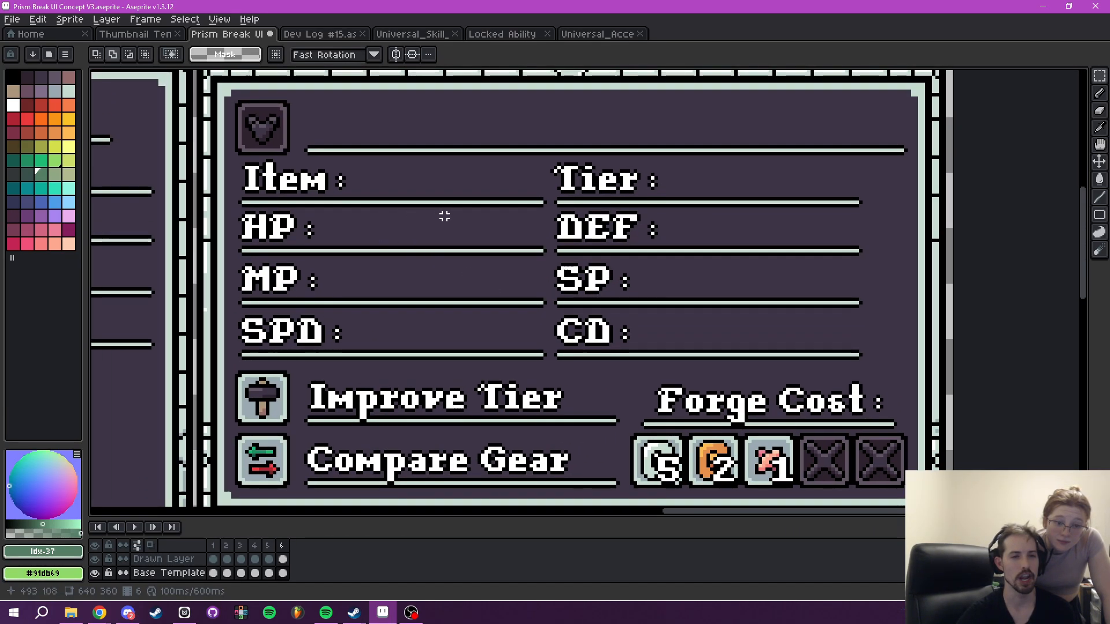
{"action": "left_click_drag", "start_coordinate": [463, 277], "coordinate": [645, 91]}
{"action": "left_click_drag", "start_coordinate": [508, 304], "coordinate": [512, 257]}
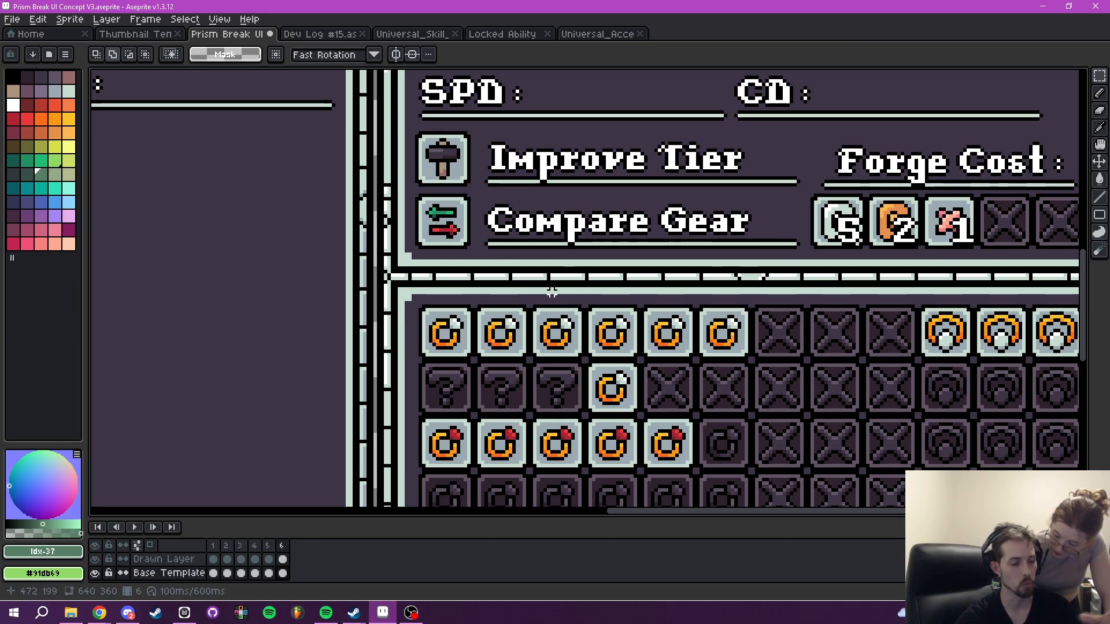
{"action": "scroll", "coordinate": [595, 255], "scroll_direction": "down", "scroll_amount": 3}
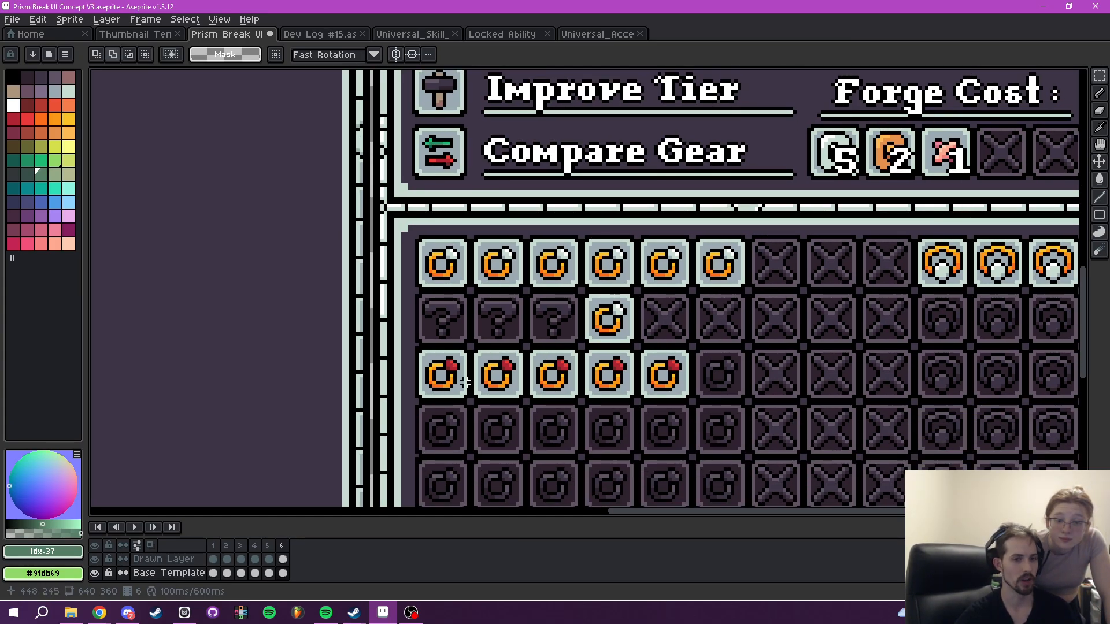
{"action": "left_click_drag", "start_coordinate": [487, 393], "coordinate": [415, 435]}
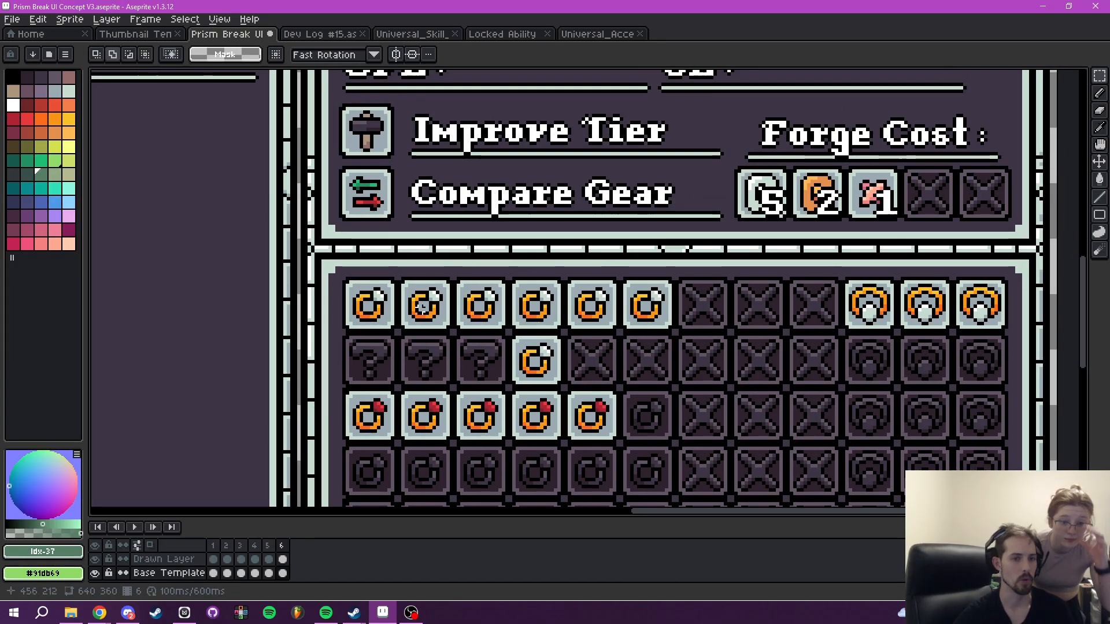
{"action": "left_click_drag", "start_coordinate": [417, 312], "coordinate": [433, 344]}
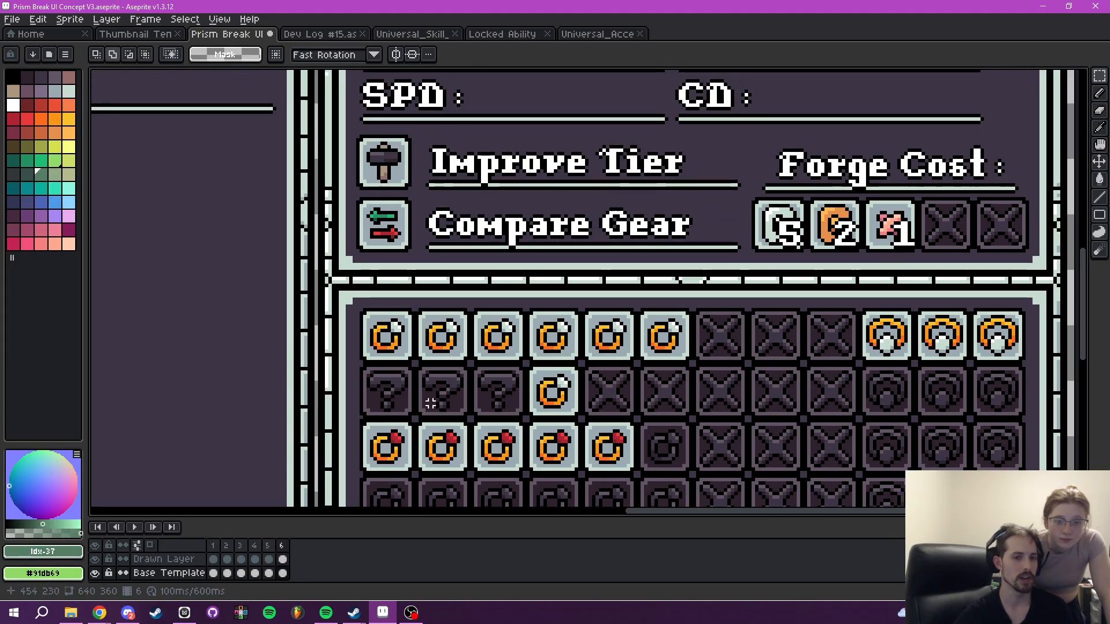
{"action": "left_click_drag", "start_coordinate": [453, 455], "coordinate": [457, 334]}
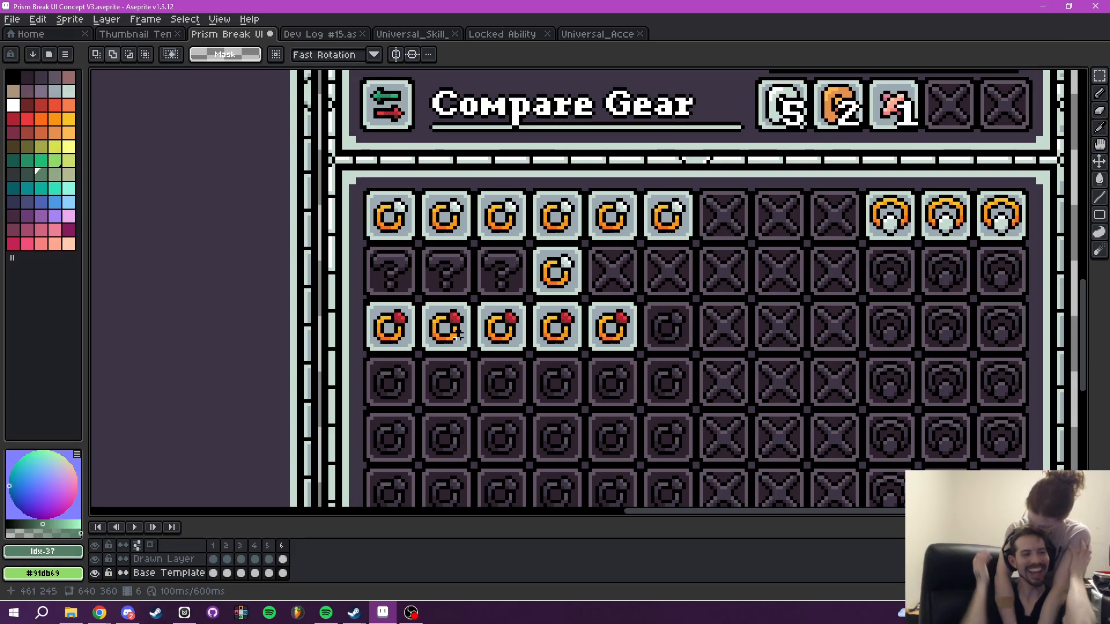
{"action": "key", "text": "XF86AudioLowerVolume"}
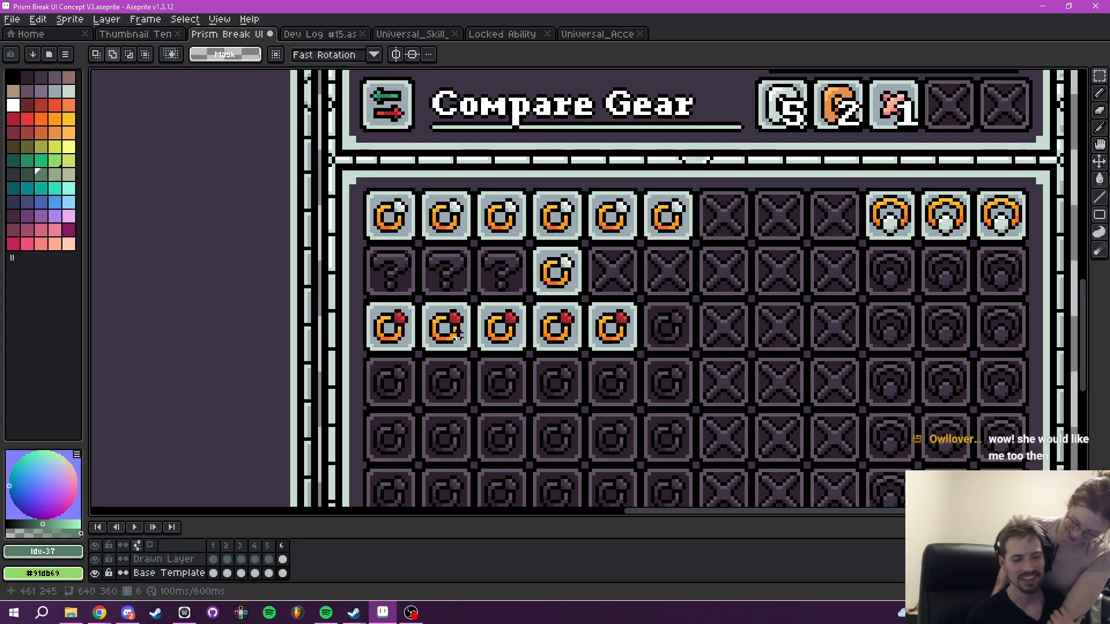
{"action": "left_click_drag", "start_coordinate": [929, 348], "coordinate": [651, 359]}
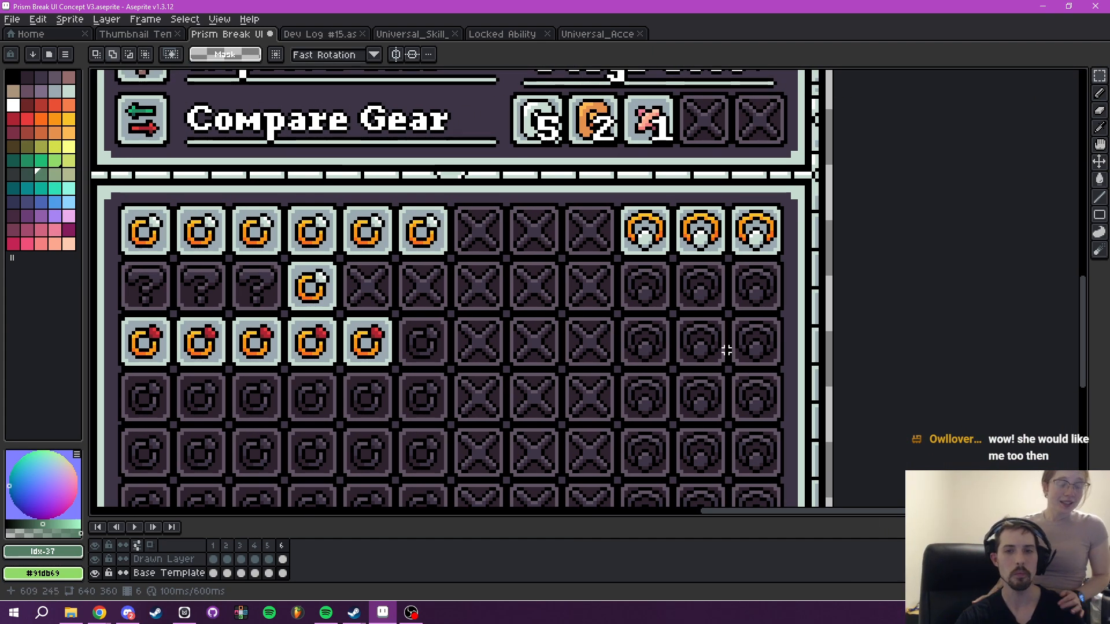
{"action": "left_click_drag", "start_coordinate": [730, 353], "coordinate": [634, 364]}
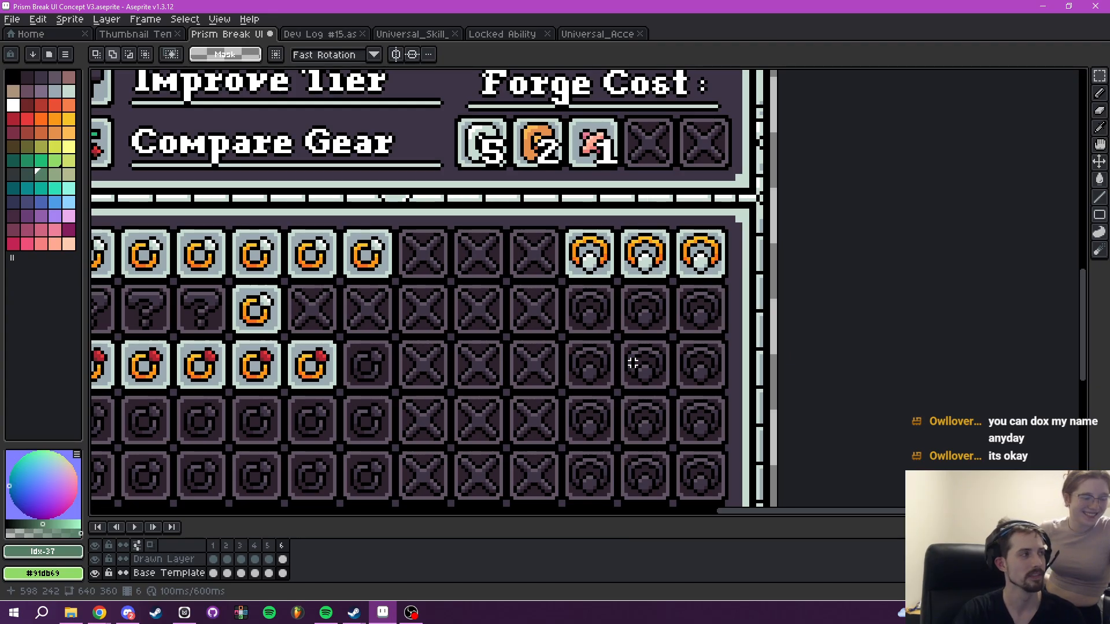
- Examine the full-size charcoal still-life drawing 20250221_223312.jpg in the browser and close its tab
{"action": "scroll", "coordinate": [633, 362], "scroll_direction": "down", "scroll_amount": 2}
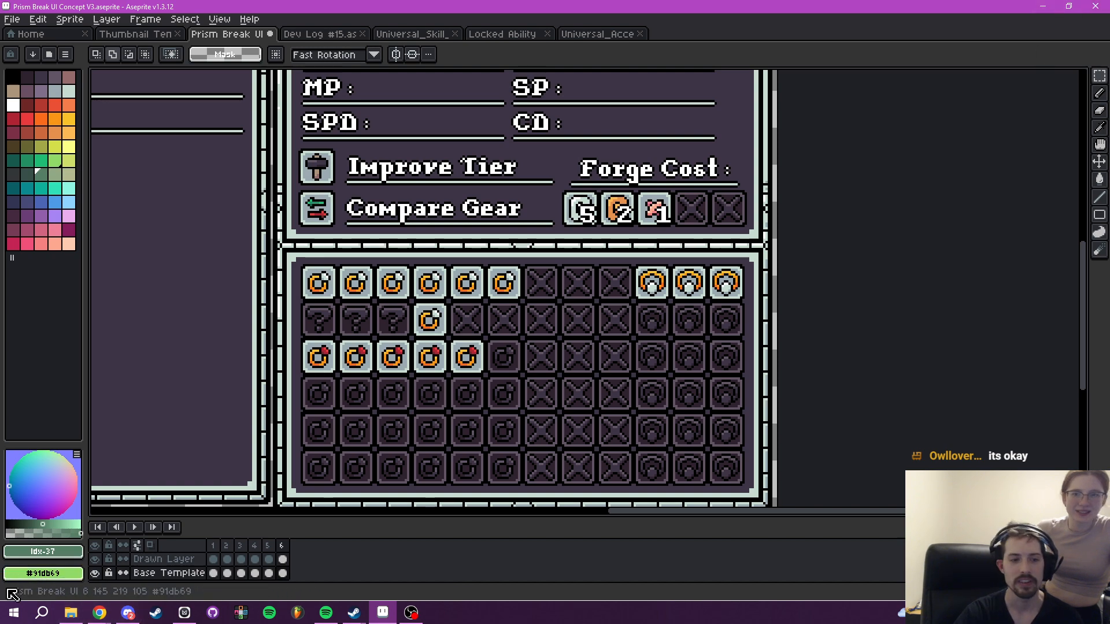
{"action": "left_click", "coordinate": [100, 612]}
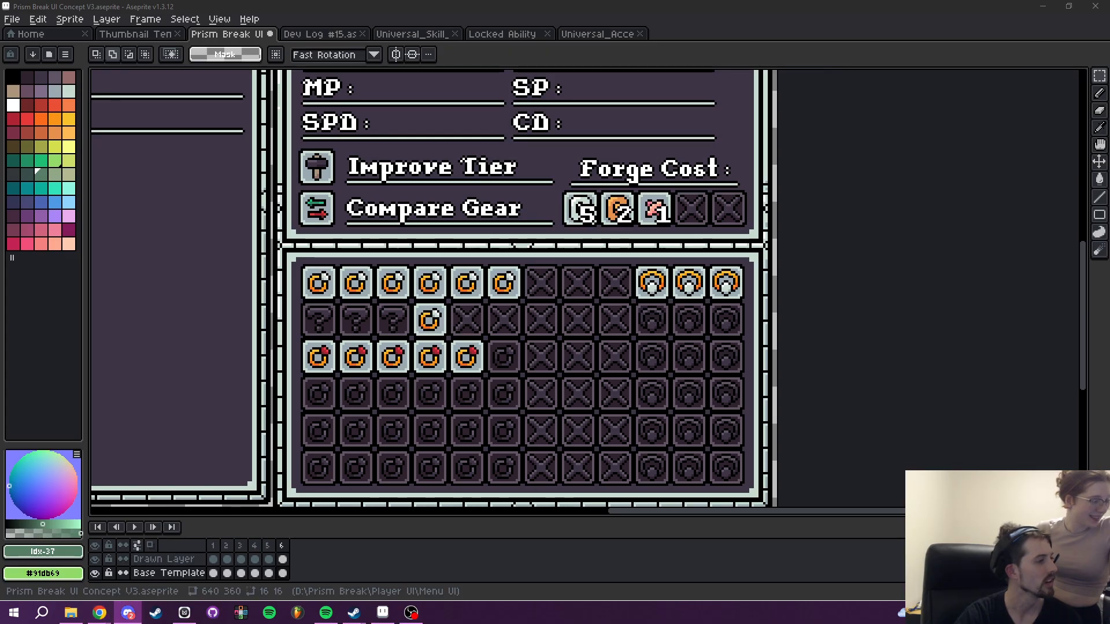
{"action": "mouse_move", "coordinate": [1109, 43]}
{"action": "left_mouse_down"}
{"action": "mouse_move", "coordinate": [793, 43]}
{"action": "mouse_move", "coordinate": [347, 3]}
{"action": "left_mouse_up"}
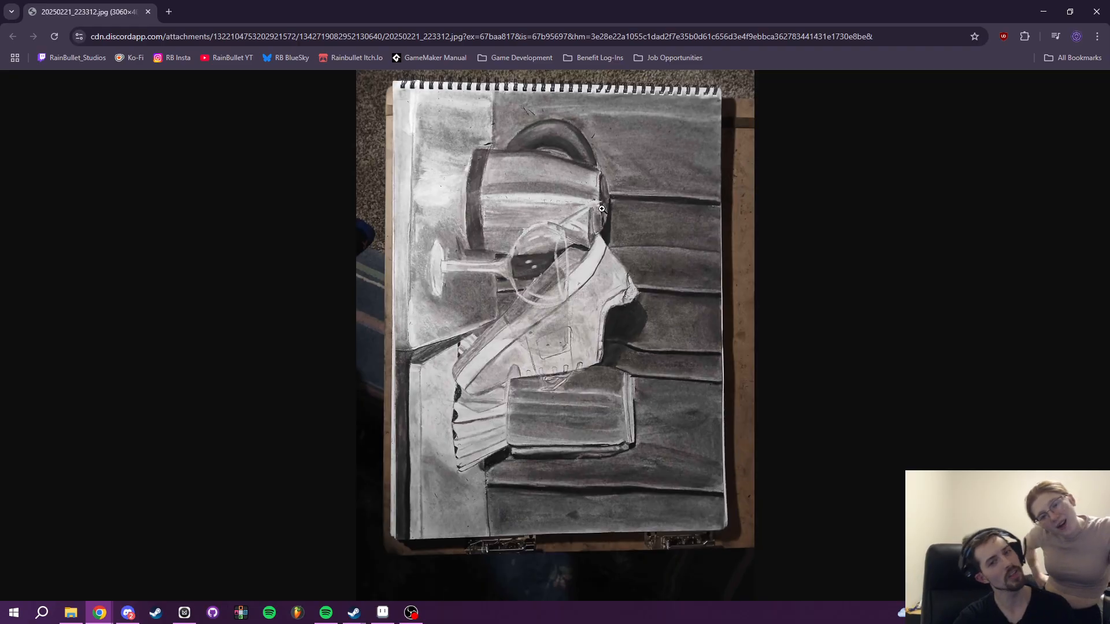
{"action": "left_click", "coordinate": [554, 301]}
{"action": "scroll", "coordinate": [603, 357], "scroll_direction": "down", "scroll_amount": 9}
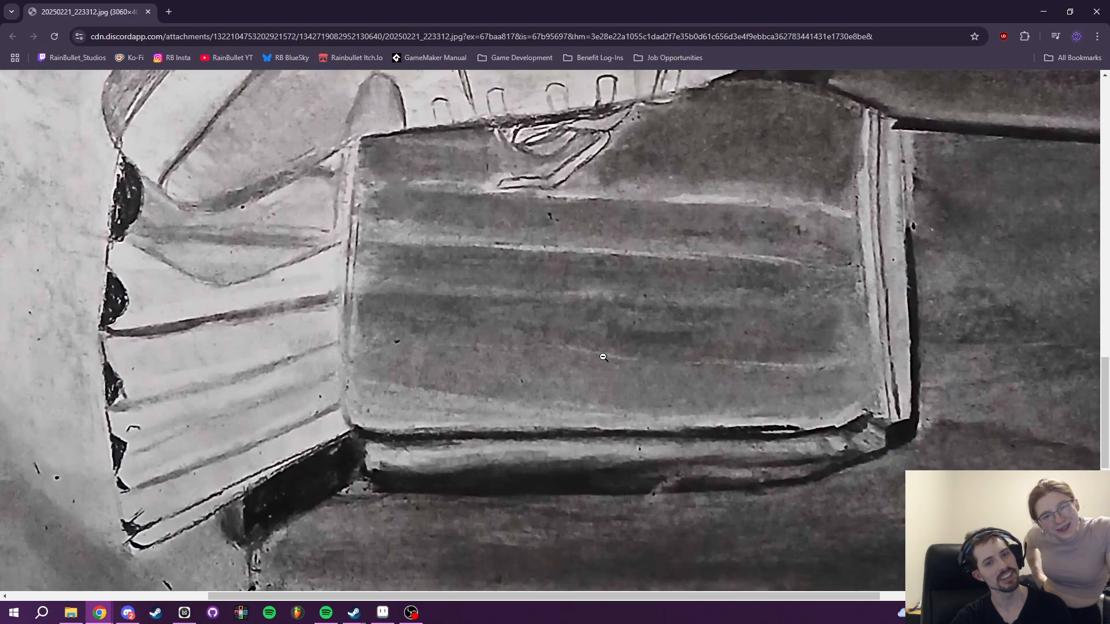
{"action": "scroll", "coordinate": [604, 357], "scroll_direction": "up", "scroll_amount": 3}
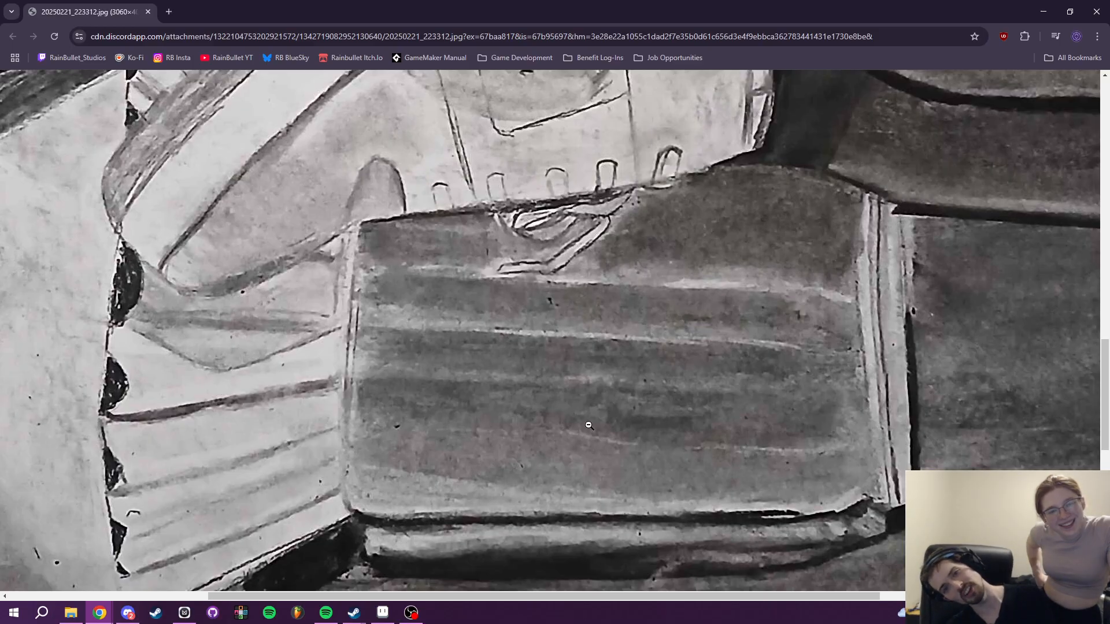
{"action": "scroll", "coordinate": [648, 216], "scroll_direction": "down", "scroll_amount": 2}
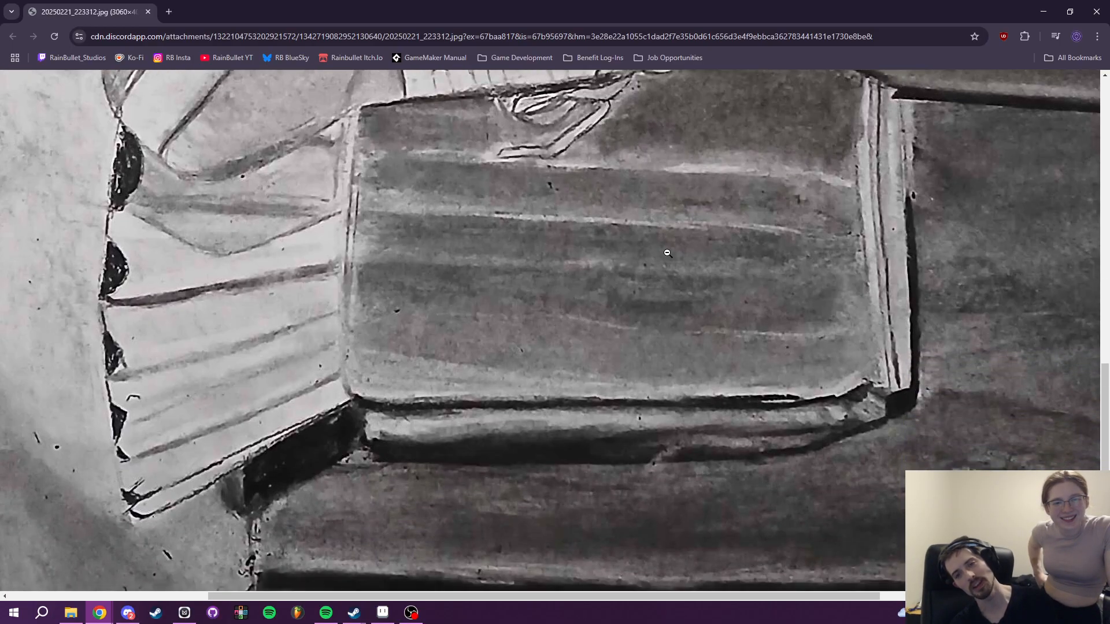
{"action": "scroll", "coordinate": [664, 250], "scroll_direction": "up", "scroll_amount": 15}
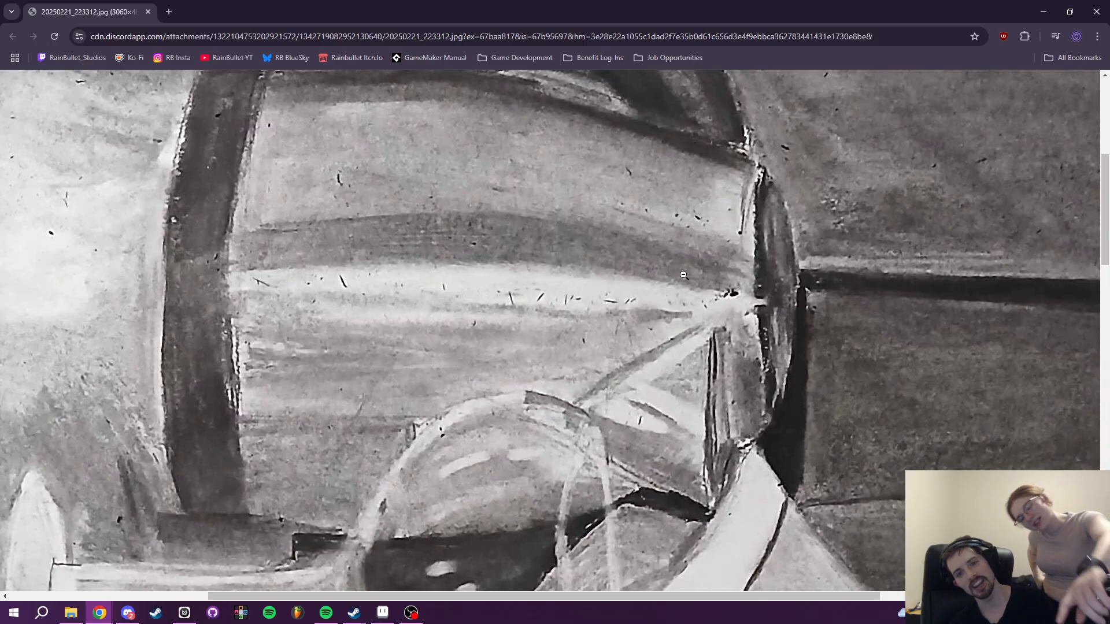
{"action": "scroll", "coordinate": [552, 297], "scroll_direction": "up", "scroll_amount": 8}
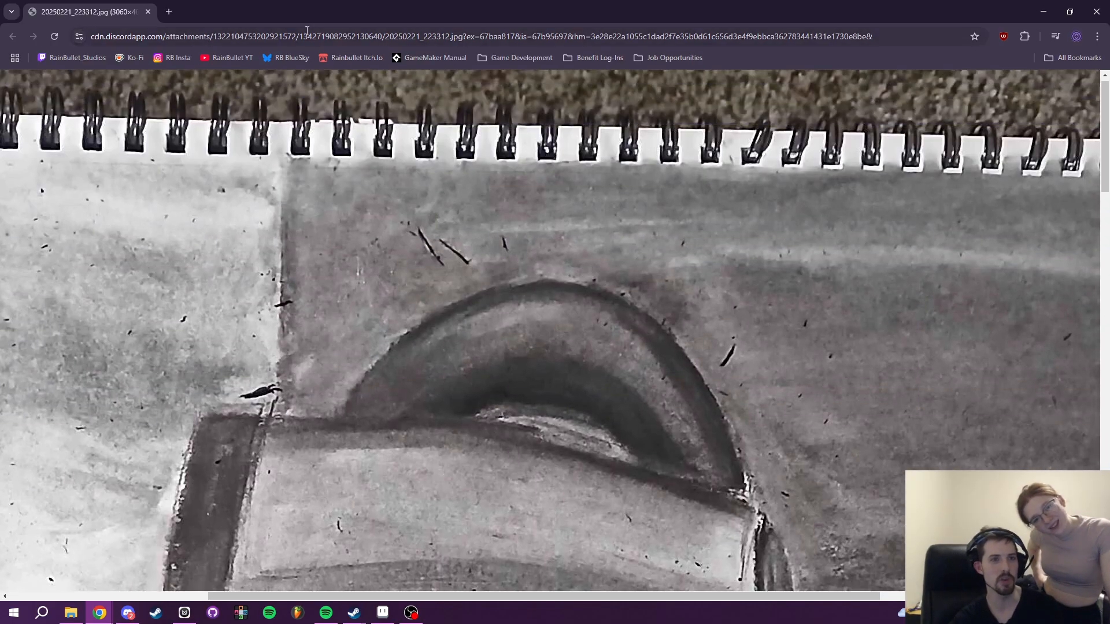
{"action": "left_click", "coordinate": [148, 13]}
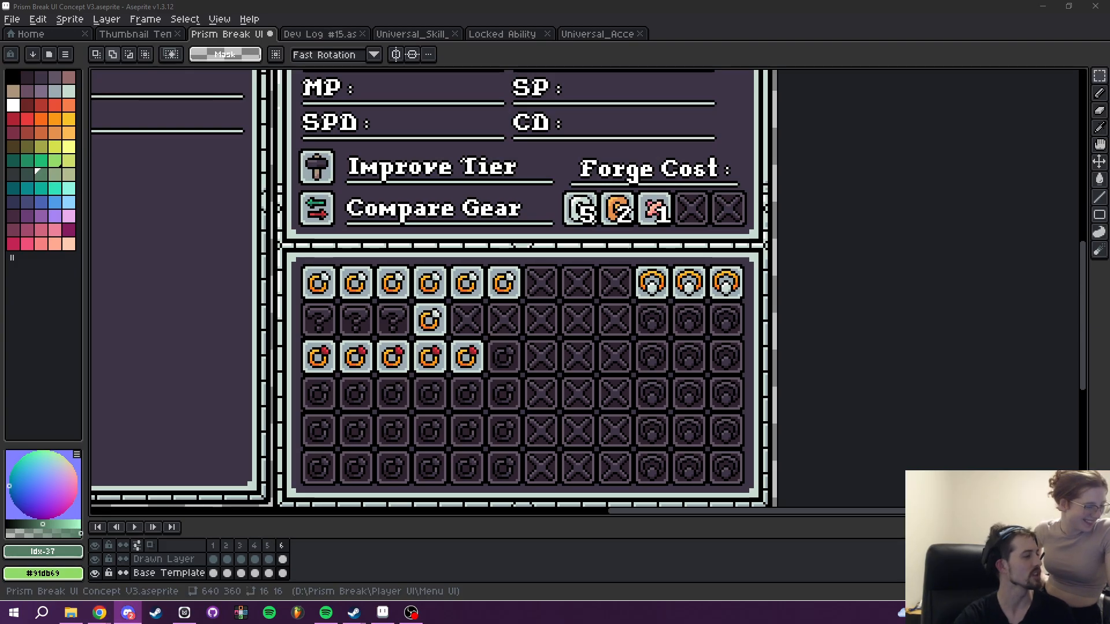
{"action": "left_click_drag", "start_coordinate": [701, 436], "coordinate": [732, 459]}
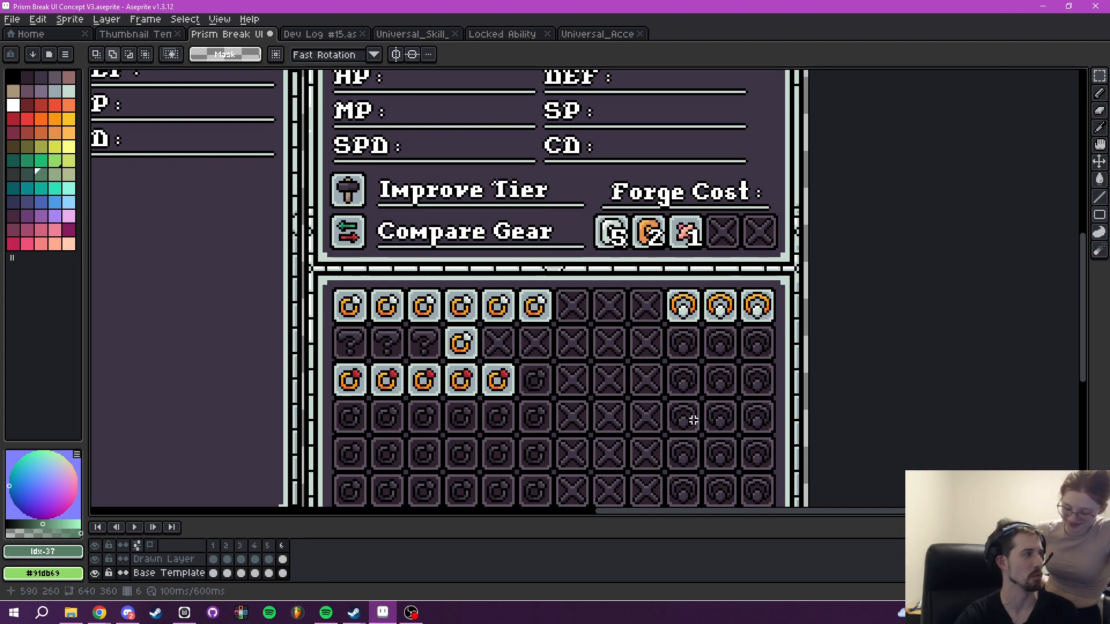
{"action": "scroll", "coordinate": [719, 382], "scroll_direction": "up", "scroll_amount": 2}
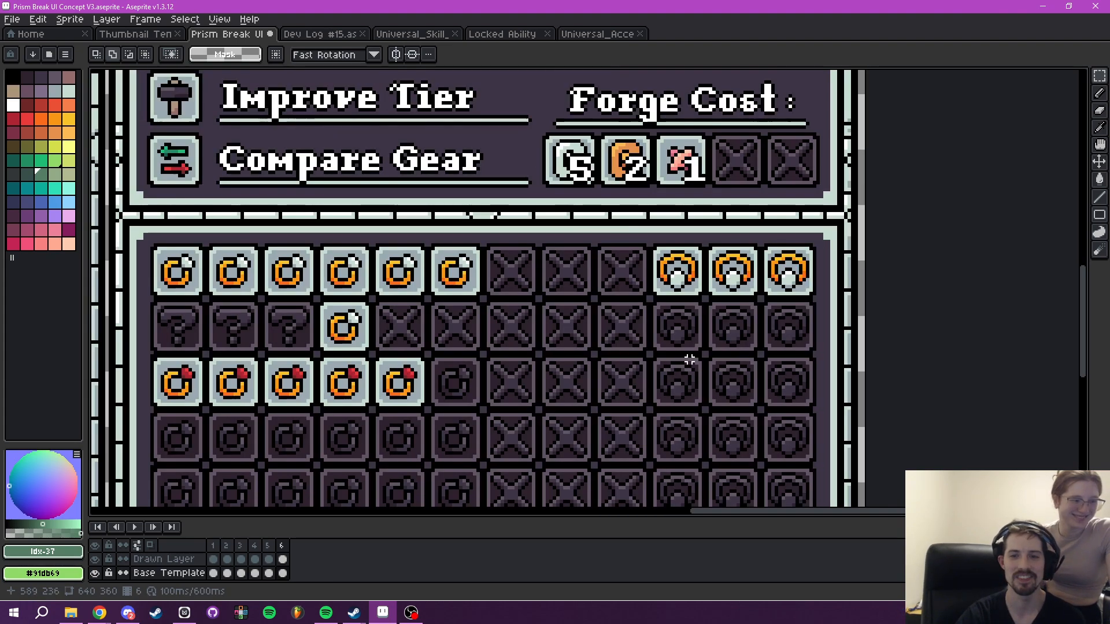
{"action": "left_click_drag", "start_coordinate": [669, 379], "coordinate": [697, 381]}
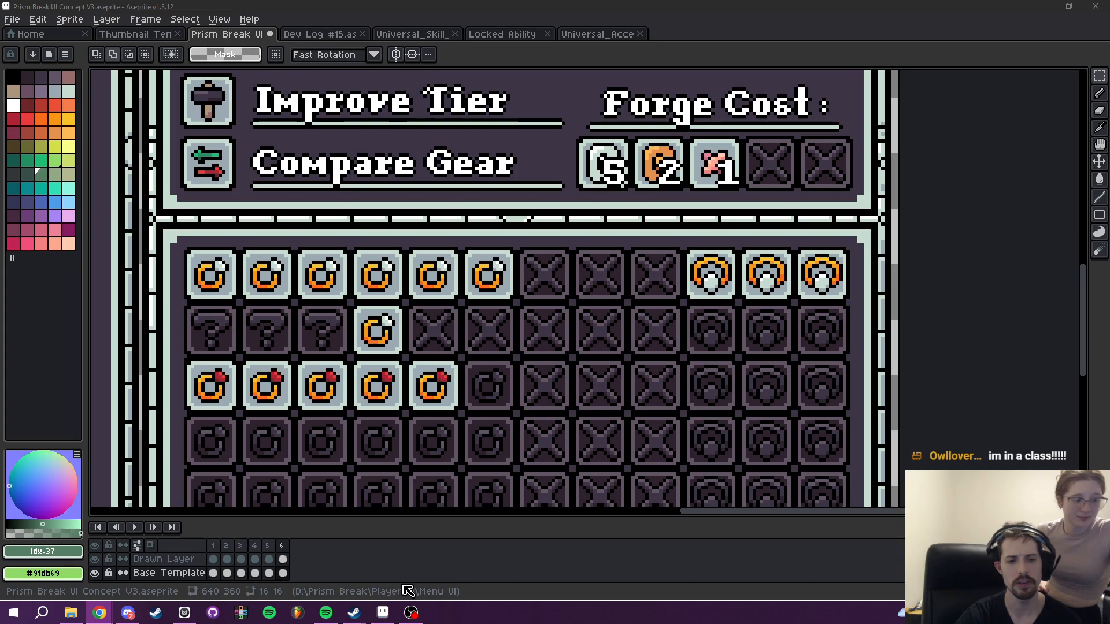
{"action": "left_click", "coordinate": [383, 612]}
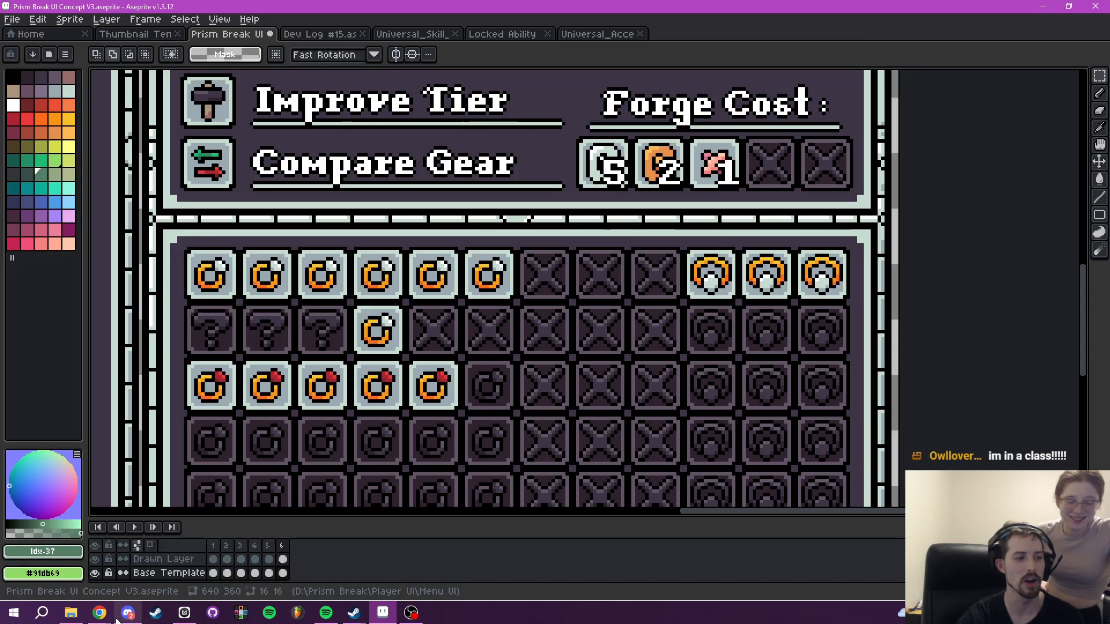
- Copy the orange-background white-gem ring tile, 16 × 16, from the Universal_Accessories_Sheet sprite and return to the Prism Break UI concept
{"action": "left_click_drag", "start_coordinate": [493, 287], "coordinate": [881, 356]}
{"action": "left_click", "coordinate": [597, 33]}
{"action": "scroll", "coordinate": [563, 236], "scroll_direction": "up", "scroll_amount": 1}
{"action": "left_click_drag", "start_coordinate": [444, 227], "coordinate": [662, 445]}
{"action": "left_click", "coordinate": [247, 31]}
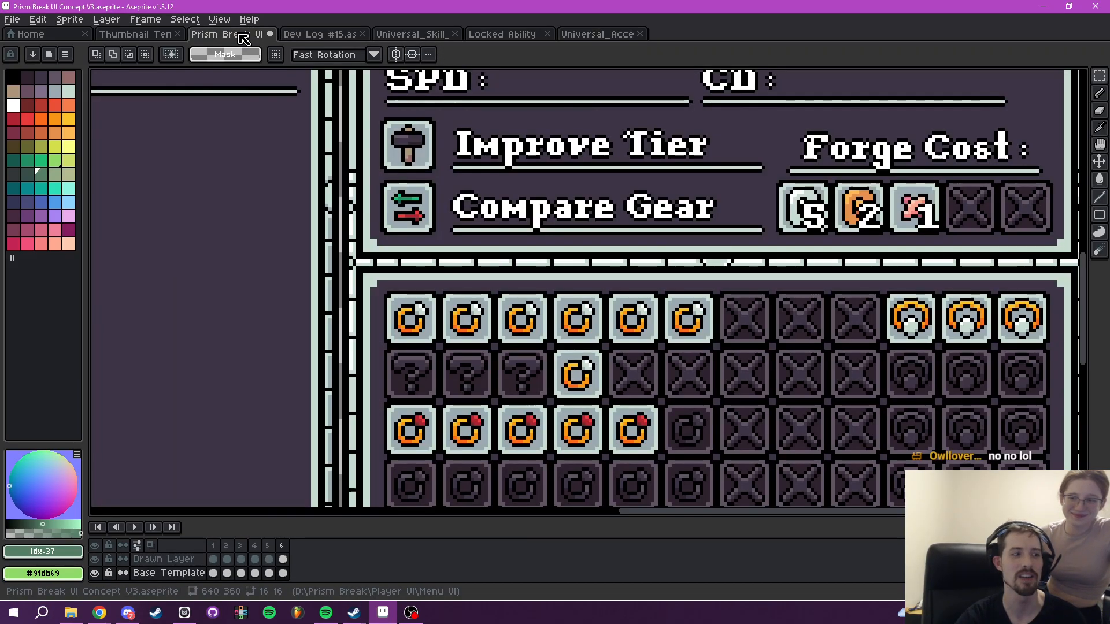
{"action": "left_click_drag", "start_coordinate": [665, 297], "coordinate": [568, 241]}
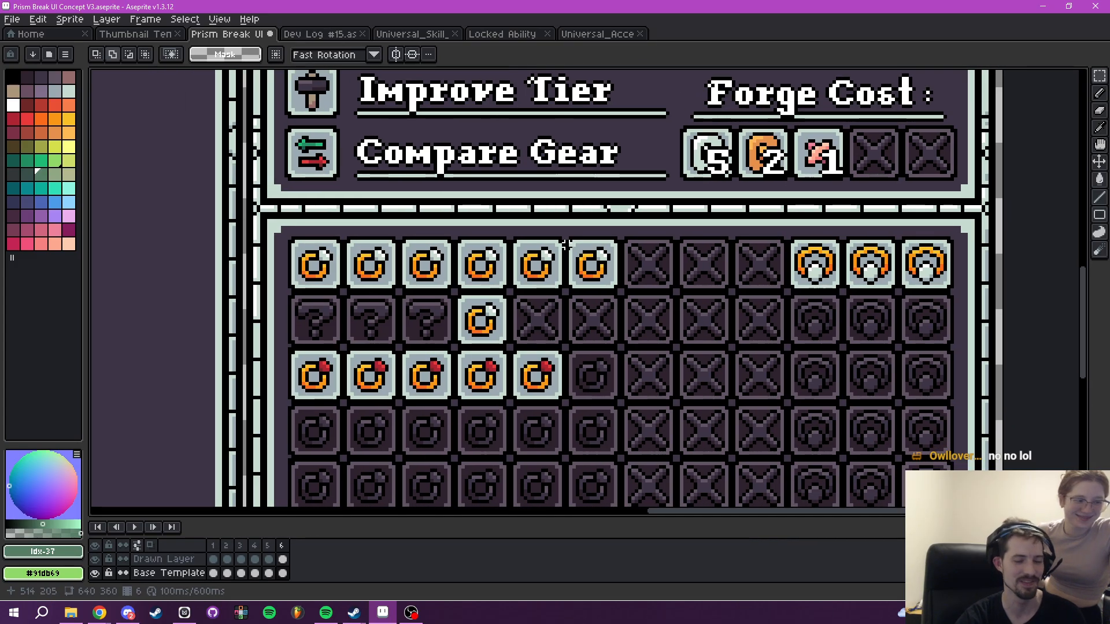
- On the Drawn Layer, paste the orange-background white-gem ring tile into the third to sixth slots of the inventory grid's top row
{"action": "left_click", "coordinate": [163, 559]}
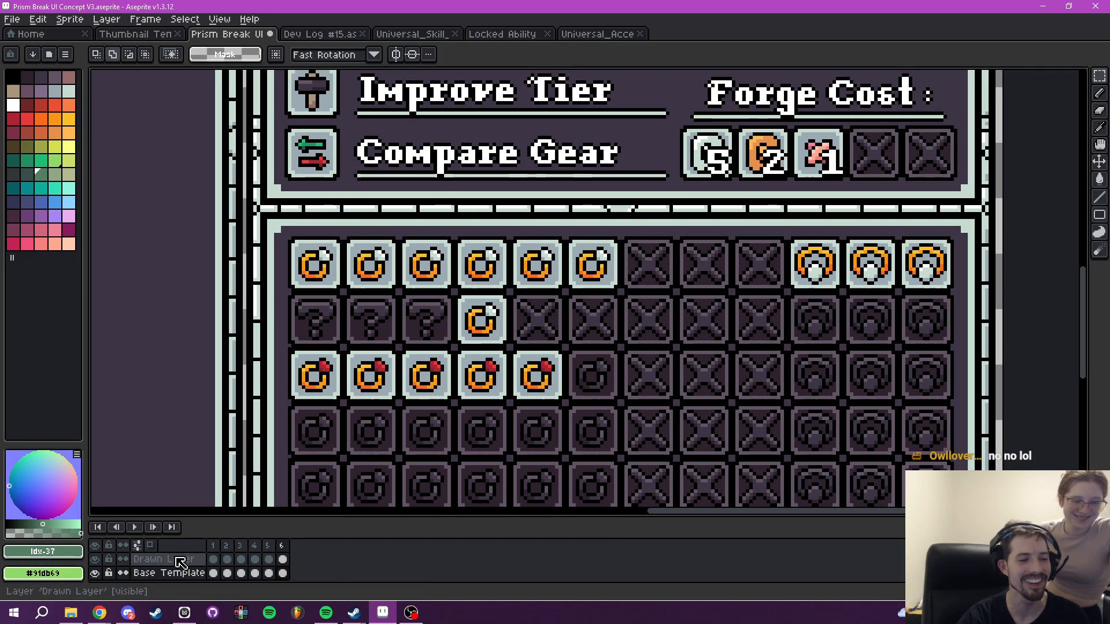
{"action": "key", "text": "ctrl+v"}
{"action": "mouse_move", "coordinate": [589, 294]}
{"action": "left_mouse_down"}
{"action": "mouse_move", "coordinate": [423, 264]}
{"action": "mouse_move", "coordinate": [433, 268]}
{"action": "left_mouse_up"}
{"action": "key", "text": "ctrl+v"}
{"action": "left_click_drag", "start_coordinate": [600, 297], "coordinate": [498, 276]}
{"action": "key", "text": "ctrl+v"}
{"action": "left_click_drag", "start_coordinate": [583, 289], "coordinate": [604, 253]}
{"action": "key", "text": "ctrl+v"}
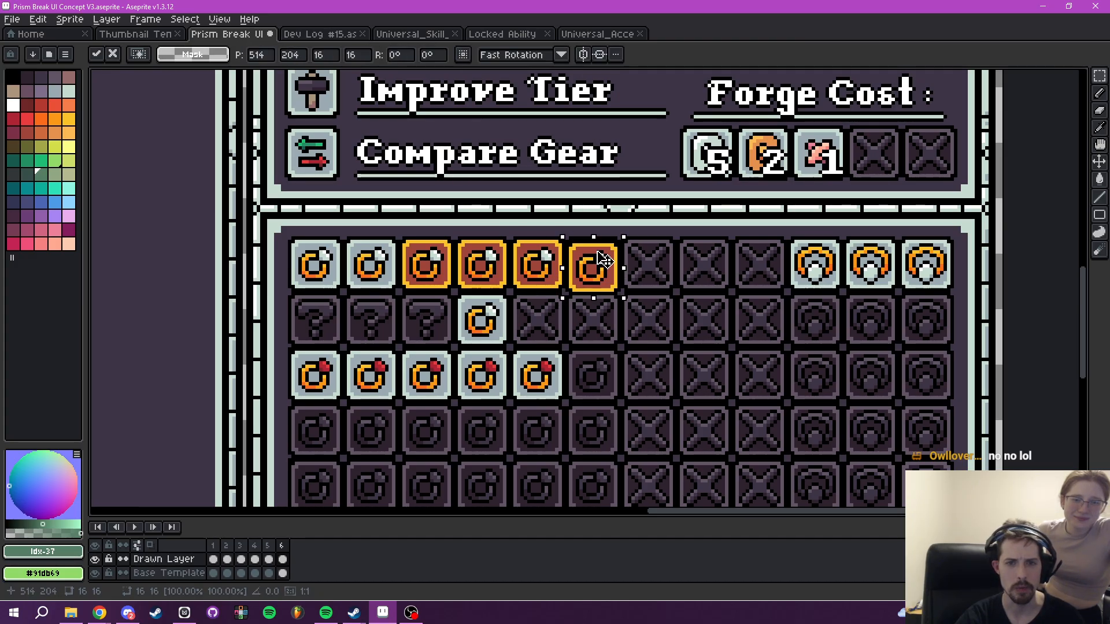
{"action": "left_click", "coordinate": [695, 318]}
- Examine the orange ring tiles and the necklace tiles in the inventory grid, both close up and within the whole menu layout
{"action": "scroll", "coordinate": [695, 318], "scroll_direction": "down", "scroll_amount": 2}
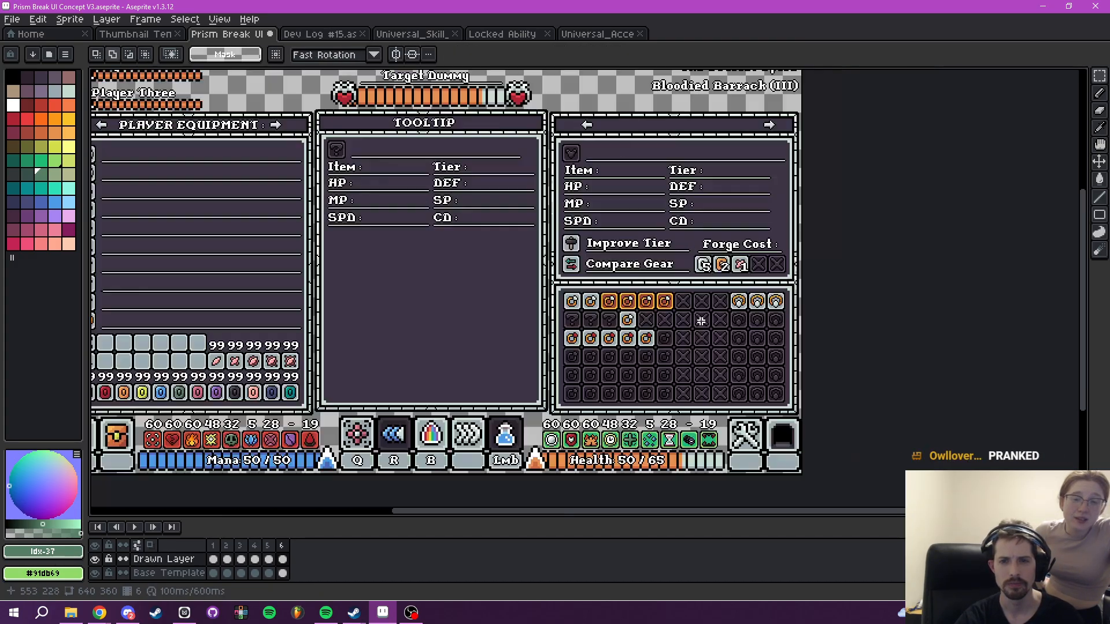
{"action": "scroll", "coordinate": [664, 322], "scroll_direction": "up", "scroll_amount": 2}
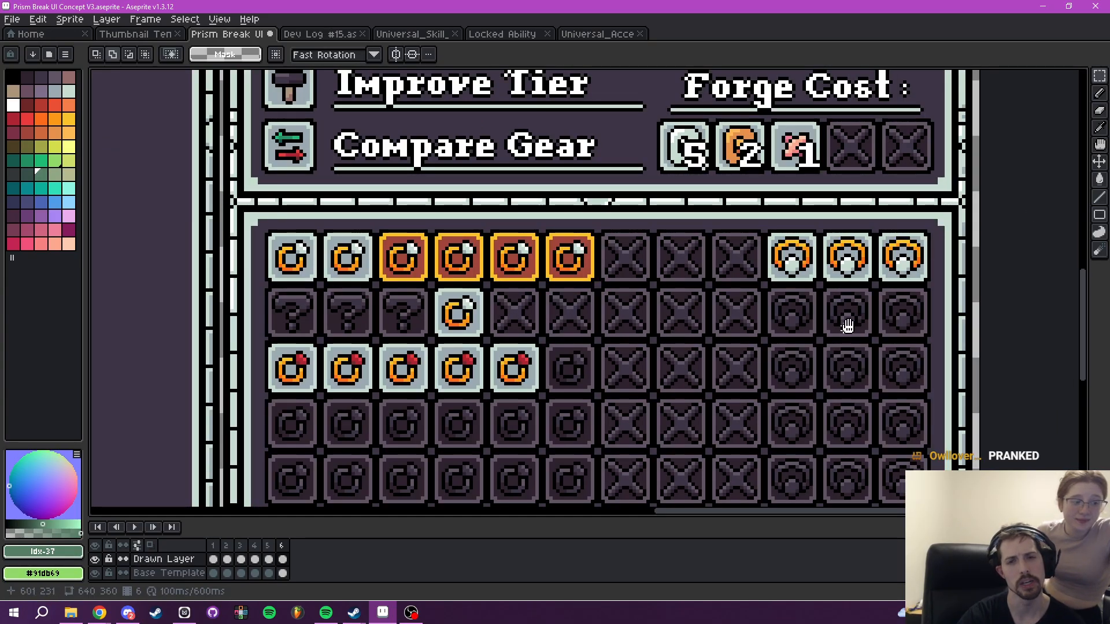
{"action": "left_click_drag", "start_coordinate": [841, 331], "coordinate": [870, 323]}
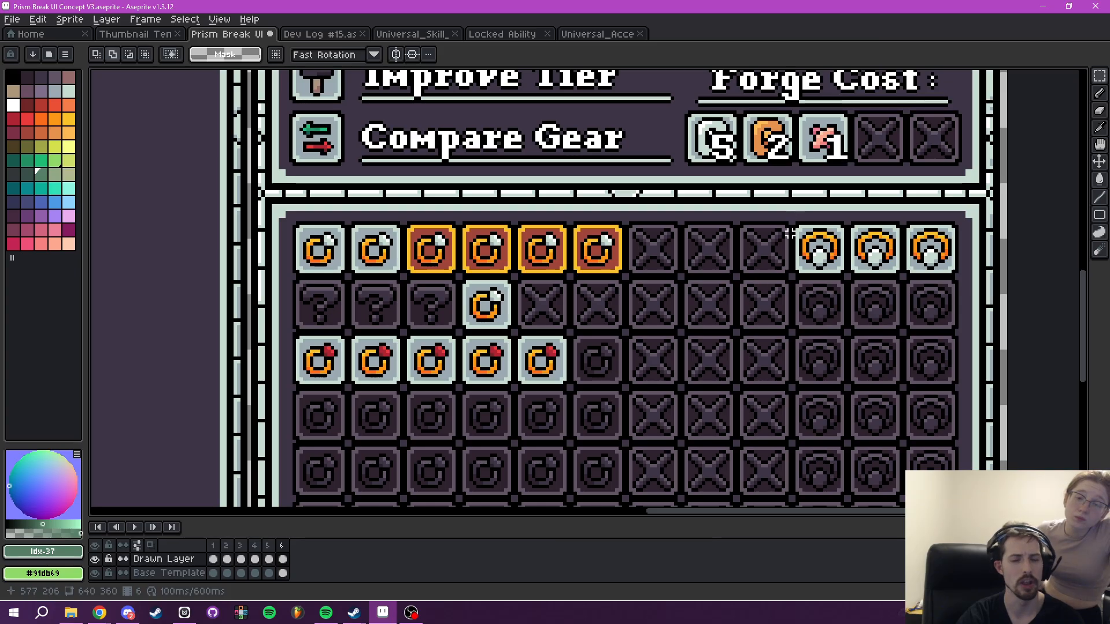
{"action": "scroll", "coordinate": [775, 271], "scroll_direction": "down", "scroll_amount": 2}
{"action": "scroll", "coordinate": [756, 322], "scroll_direction": "up", "scroll_amount": 3}
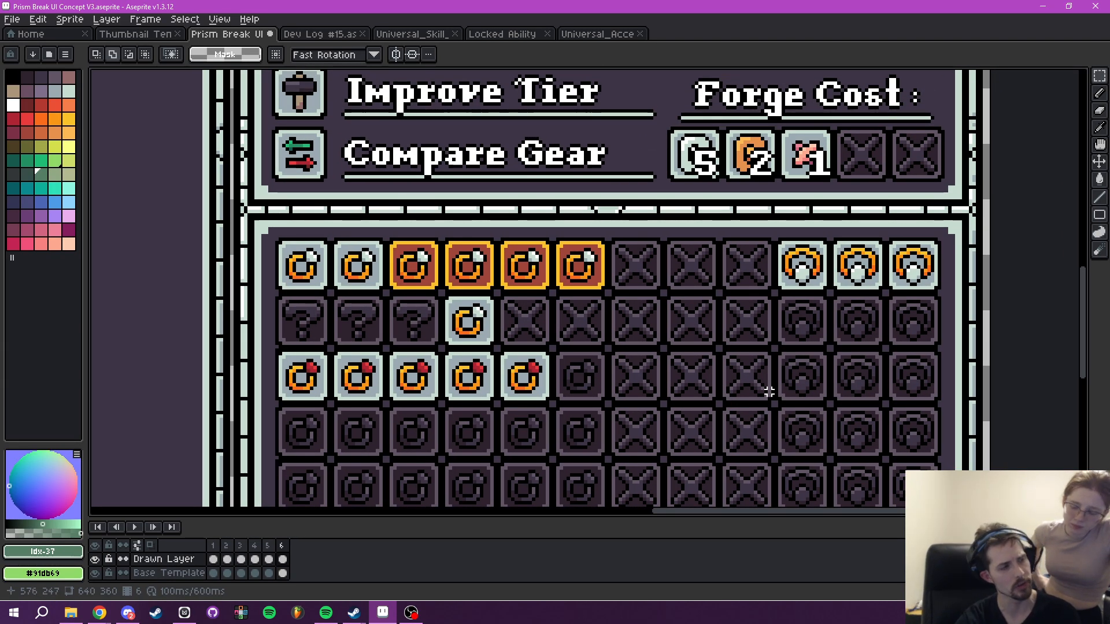
{"action": "left_click_drag", "start_coordinate": [793, 322], "coordinate": [726, 327]}
{"action": "scroll", "coordinate": [726, 359], "scroll_direction": "up", "scroll_amount": 1}
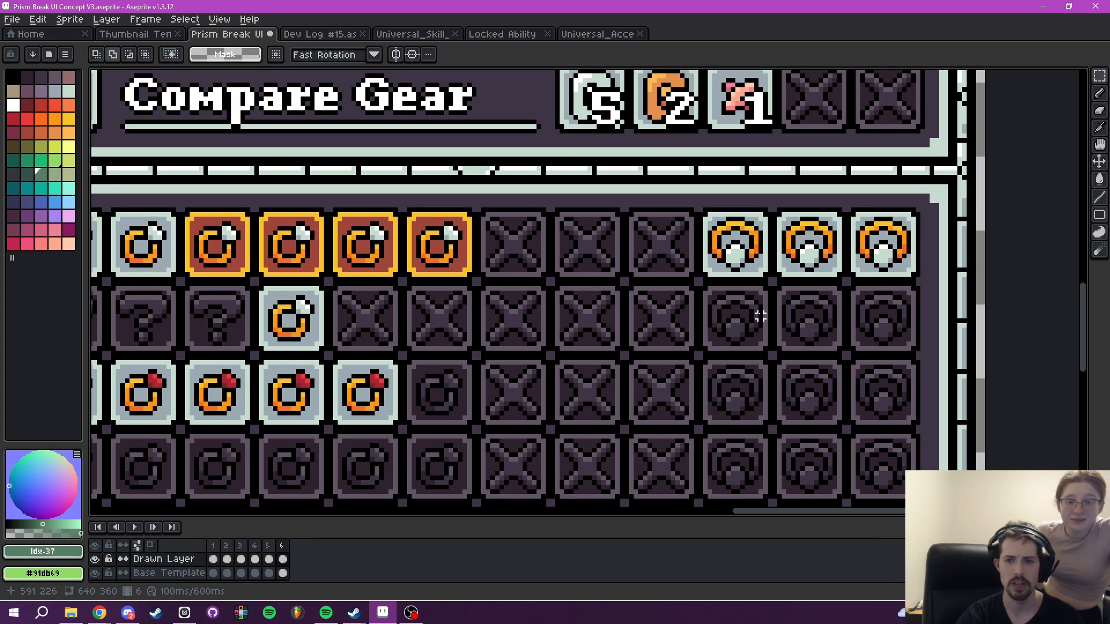
{"action": "scroll", "coordinate": [741, 294], "scroll_direction": "up", "scroll_amount": 1}
- Hide the Drawn Layer and delete the three white-gem necklace tiles from the grid's top row on the Base Template layer
{"action": "left_click", "coordinate": [152, 573]}
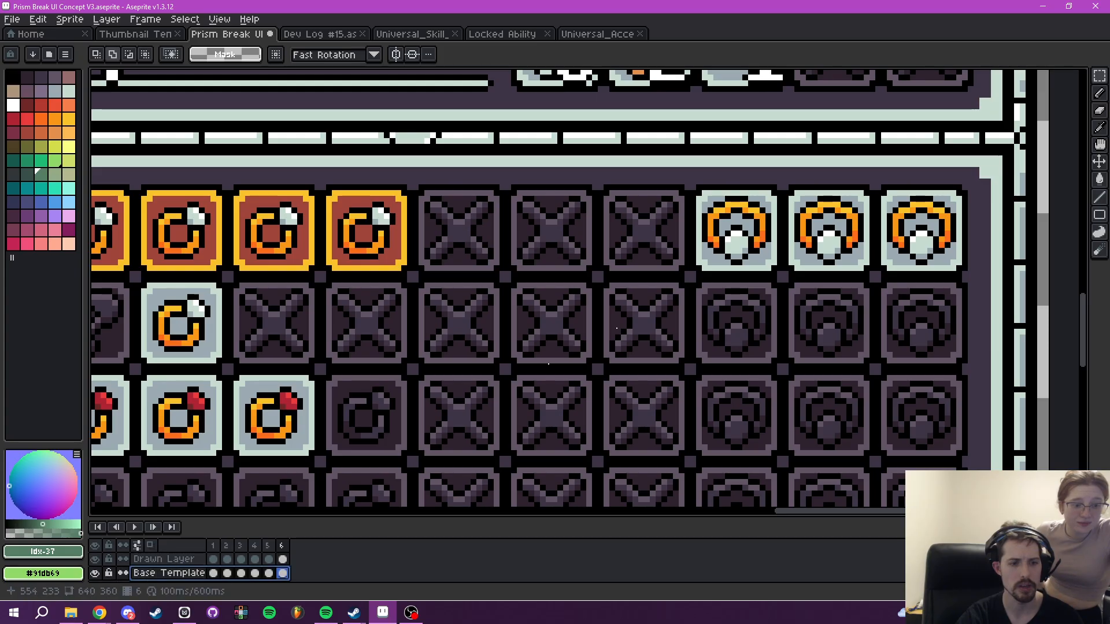
{"action": "left_click", "coordinate": [94, 559]}
{"action": "scroll", "coordinate": [719, 352], "scroll_direction": "up", "scroll_amount": 2}
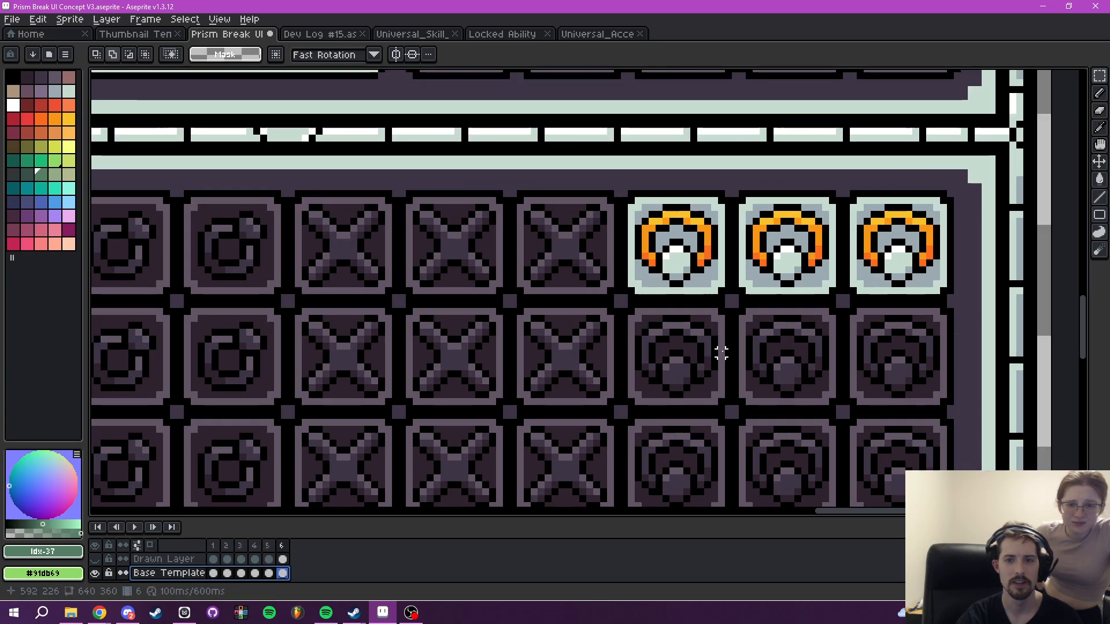
{"action": "scroll", "coordinate": [627, 307], "scroll_direction": "down", "scroll_amount": 2}
{"action": "left_click_drag", "start_coordinate": [623, 306], "coordinate": [640, 377]}
{"action": "scroll", "coordinate": [653, 382], "scroll_direction": "up", "scroll_amount": 1}
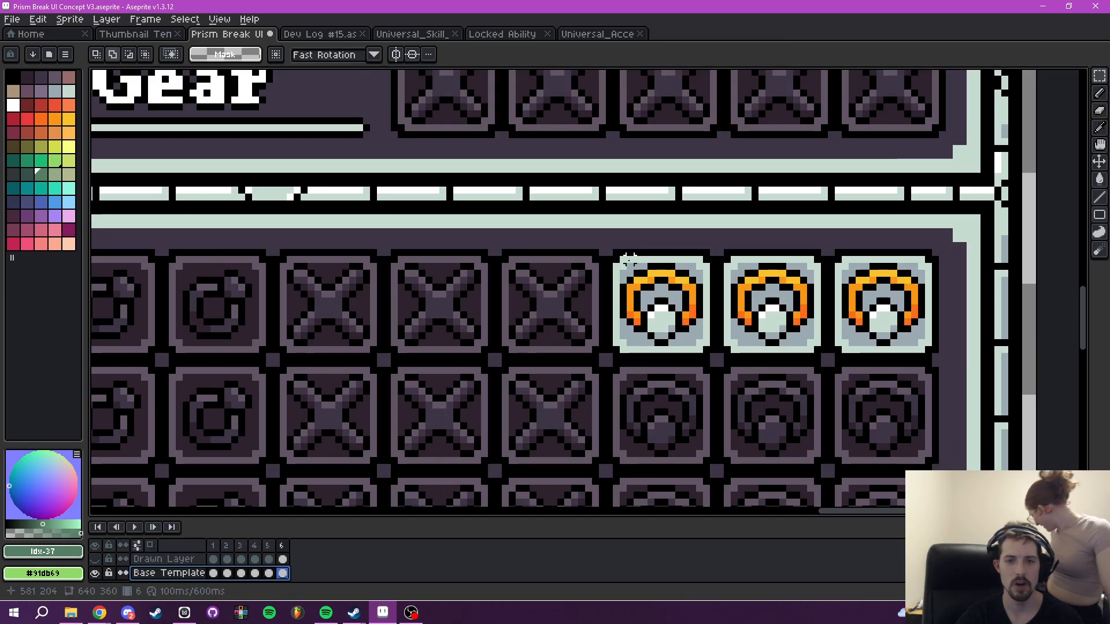
{"action": "left_click_drag", "start_coordinate": [609, 252], "coordinate": [936, 351]}
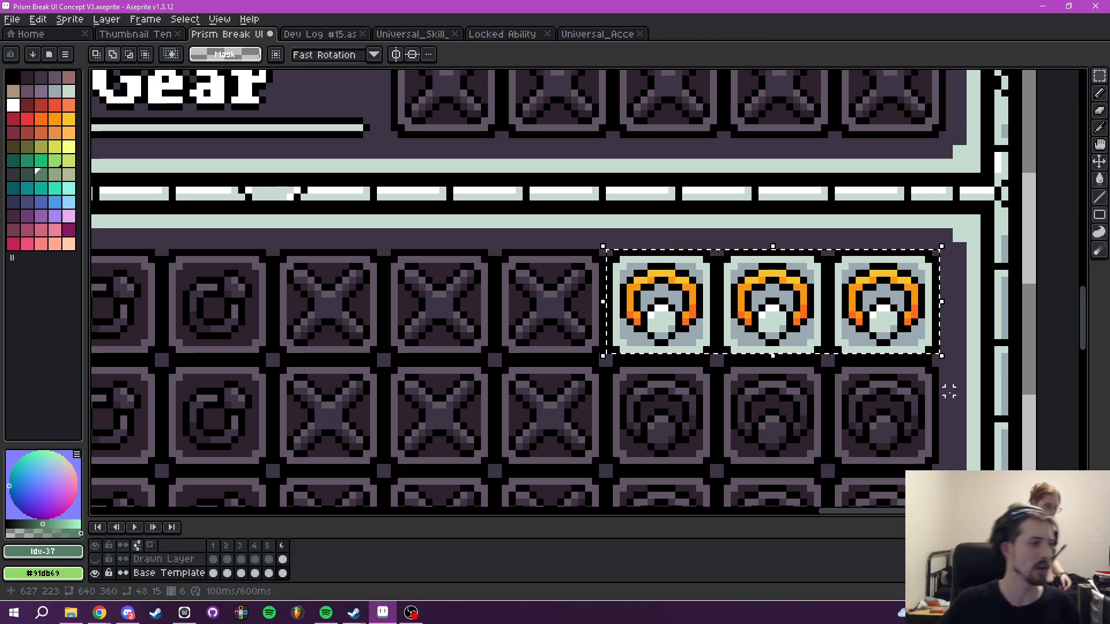
{"action": "mouse_move", "coordinate": [742, 382]}
{"action": "left_mouse_down"}
{"action": "mouse_move", "coordinate": [788, 364]}
{"action": "mouse_move", "coordinate": [753, 352]}
{"action": "left_mouse_up"}
{"action": "key", "text": "Delete"}
{"action": "left_click", "coordinate": [149, 561]}
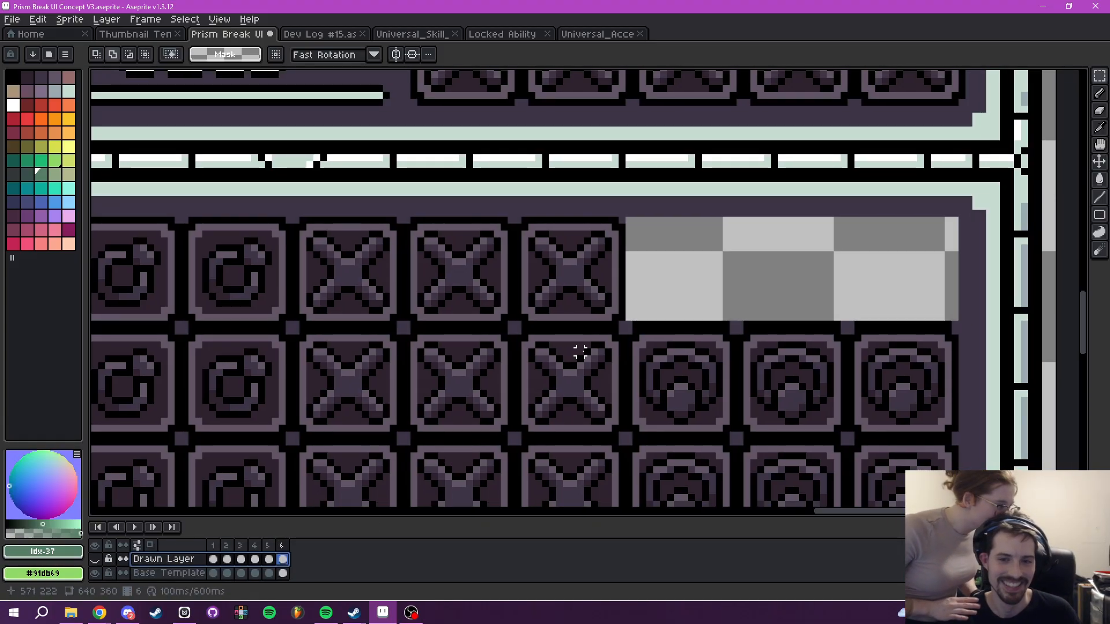
{"action": "scroll", "coordinate": [705, 347], "scroll_direction": "down", "scroll_amount": 1}
{"action": "left_click_drag", "start_coordinate": [708, 343], "coordinate": [839, 299]}
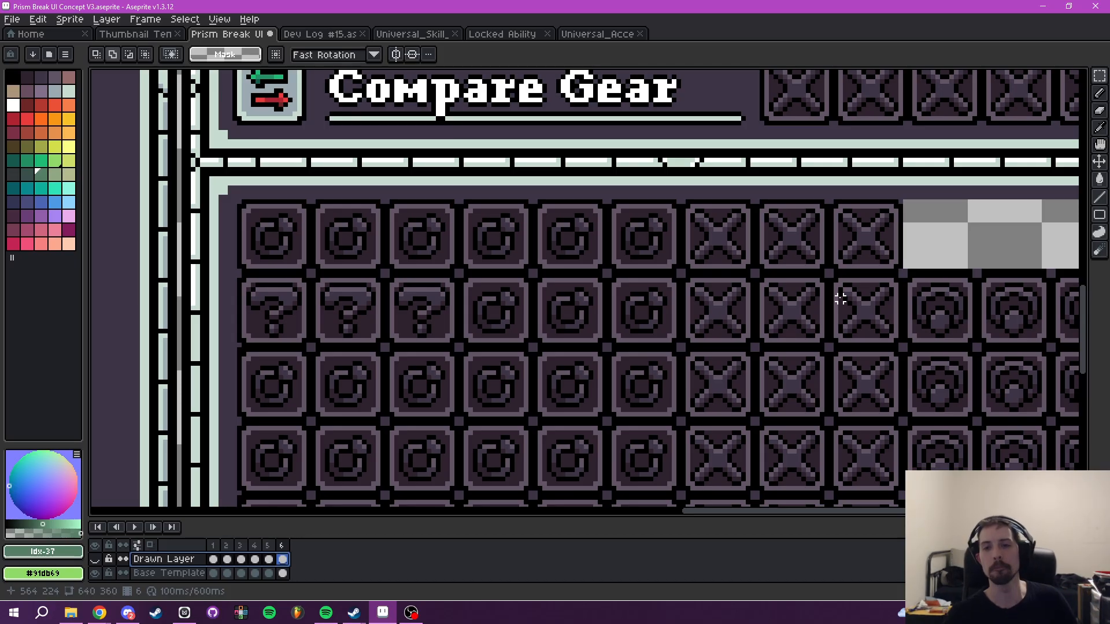
{"action": "scroll", "coordinate": [840, 298], "scroll_direction": "down", "scroll_amount": 2}
{"action": "scroll", "coordinate": [835, 306], "scroll_direction": "up", "scroll_amount": 5}
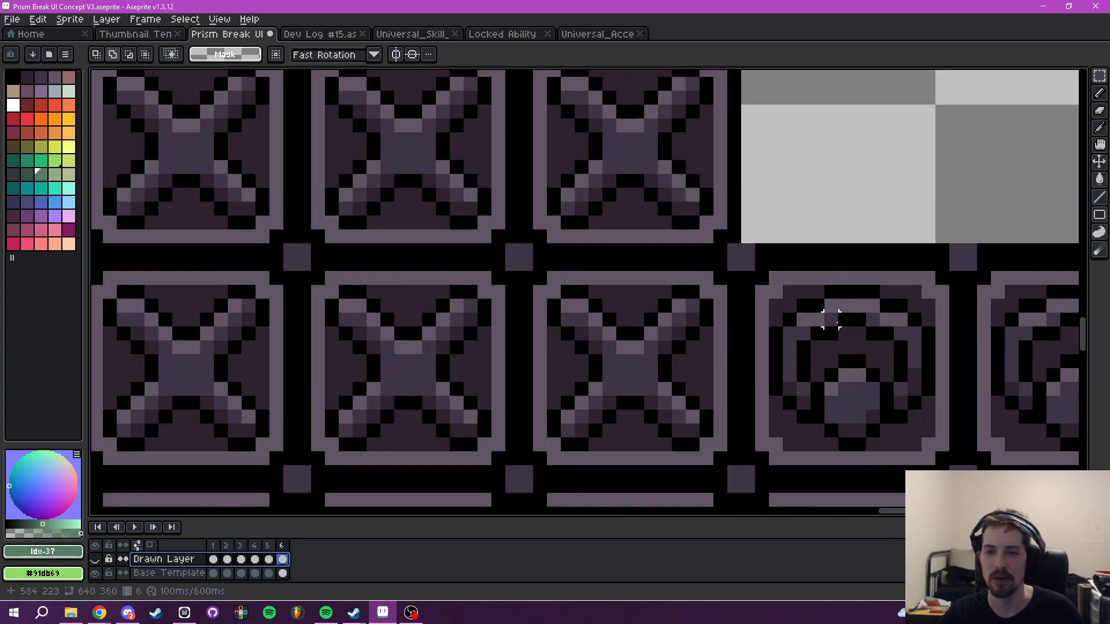
{"action": "scroll", "coordinate": [831, 318], "scroll_direction": "right", "scroll_amount": 2}
{"action": "left_click_drag", "start_coordinate": [669, 255], "coordinate": [870, 462]}
{"action": "scroll", "coordinate": [870, 442], "scroll_direction": "down", "scroll_amount": 2}
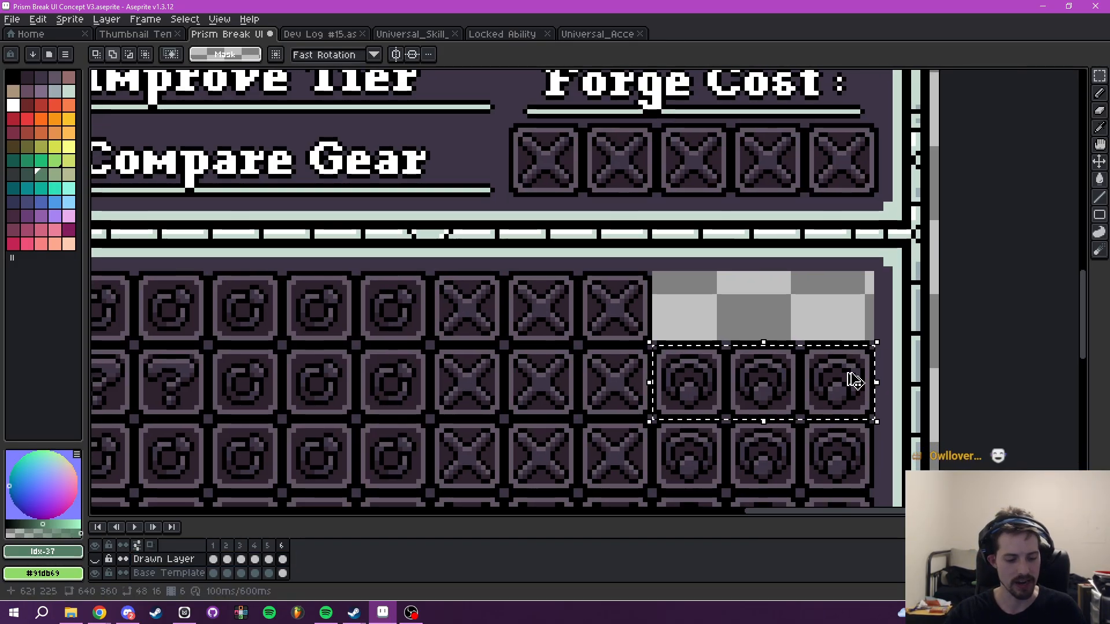
{"action": "left_click_drag", "start_coordinate": [183, 573], "coordinate": [173, 558]}
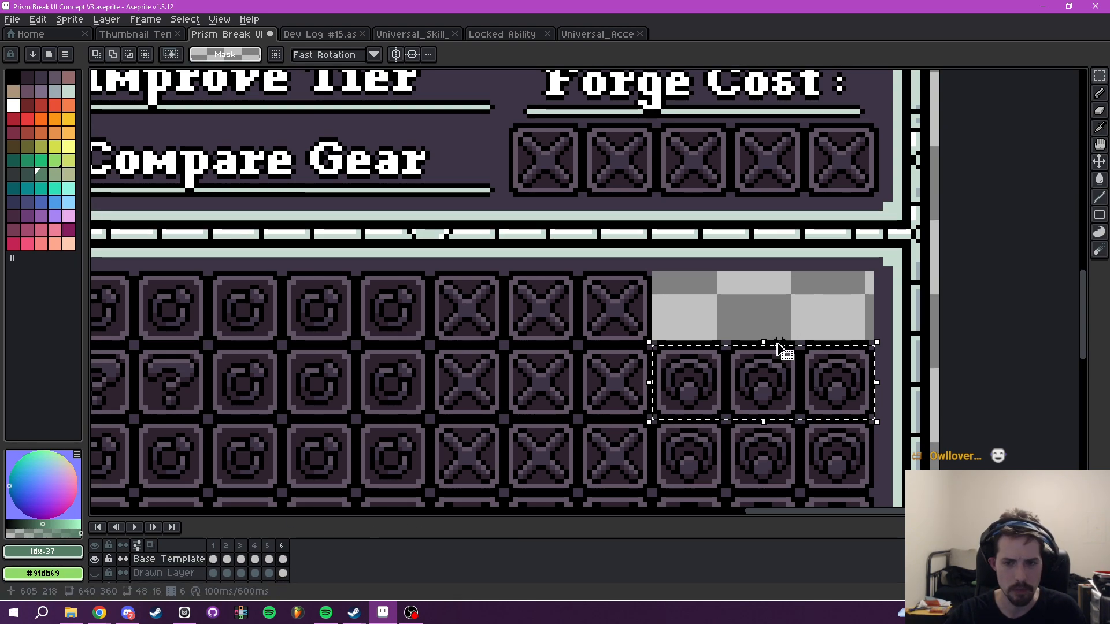
{"action": "key", "text": "ctrl+z"}
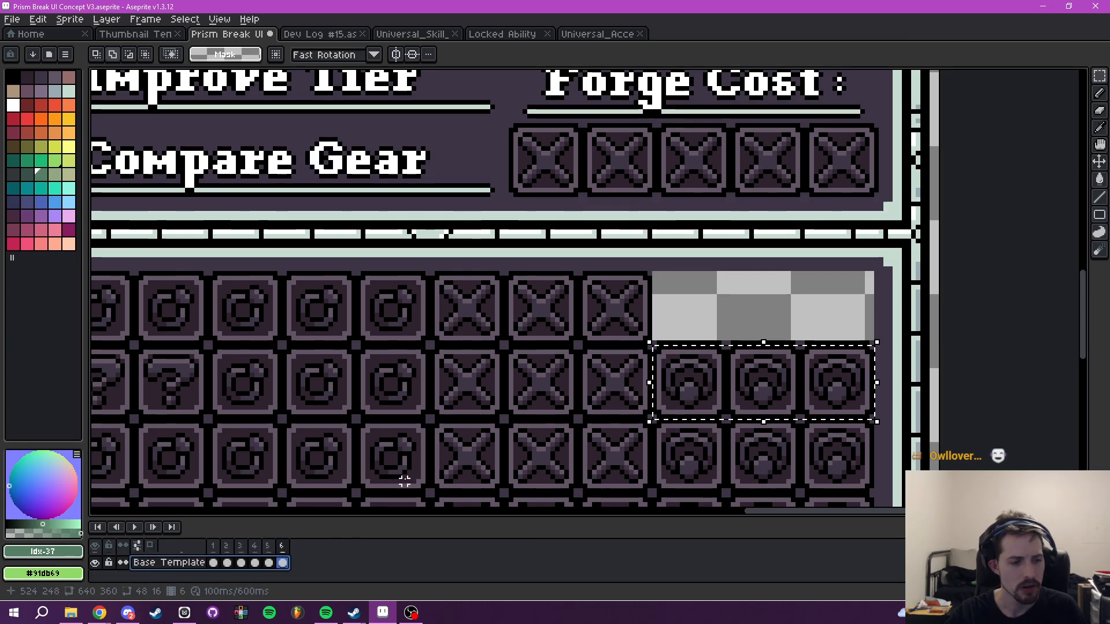
{"action": "scroll", "coordinate": [247, 550], "scroll_direction": "up", "scroll_amount": 1}
{"action": "left_click", "coordinate": [787, 298]}
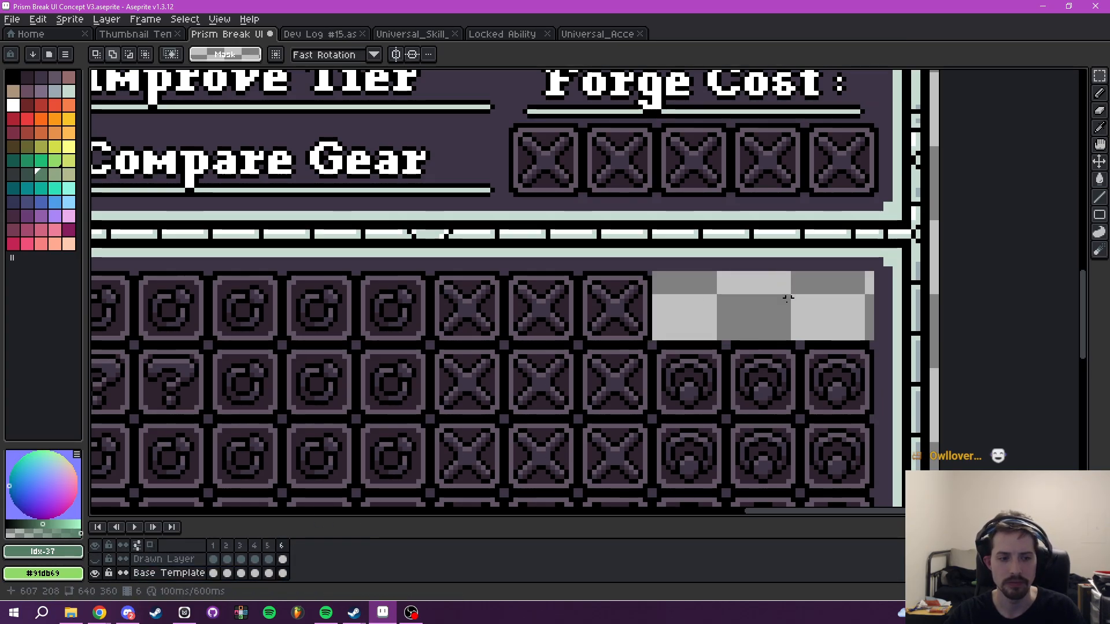
- Copy the second row's three locked necklace tiles, a 48 × 16 area, into the empty top-row slots directly above on the Base Template layer
{"action": "scroll", "coordinate": [667, 389], "scroll_direction": "up", "scroll_amount": 1}
{"action": "scroll", "coordinate": [668, 388], "scroll_direction": "up", "scroll_amount": 1}
{"action": "left_click_drag", "start_coordinate": [656, 334], "coordinate": [972, 429]}
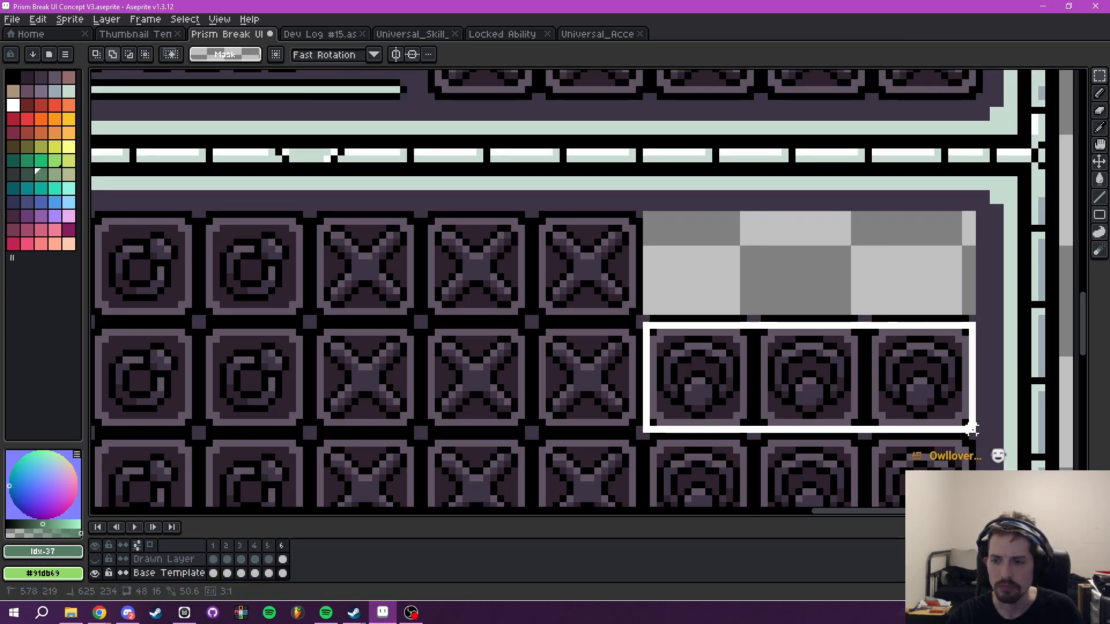
{"action": "left_click_drag", "start_coordinate": [790, 376], "coordinate": [791, 264]}
{"action": "key", "text": "ctrl+d"}
{"action": "scroll", "coordinate": [807, 328], "scroll_direction": "down", "scroll_amount": 2}
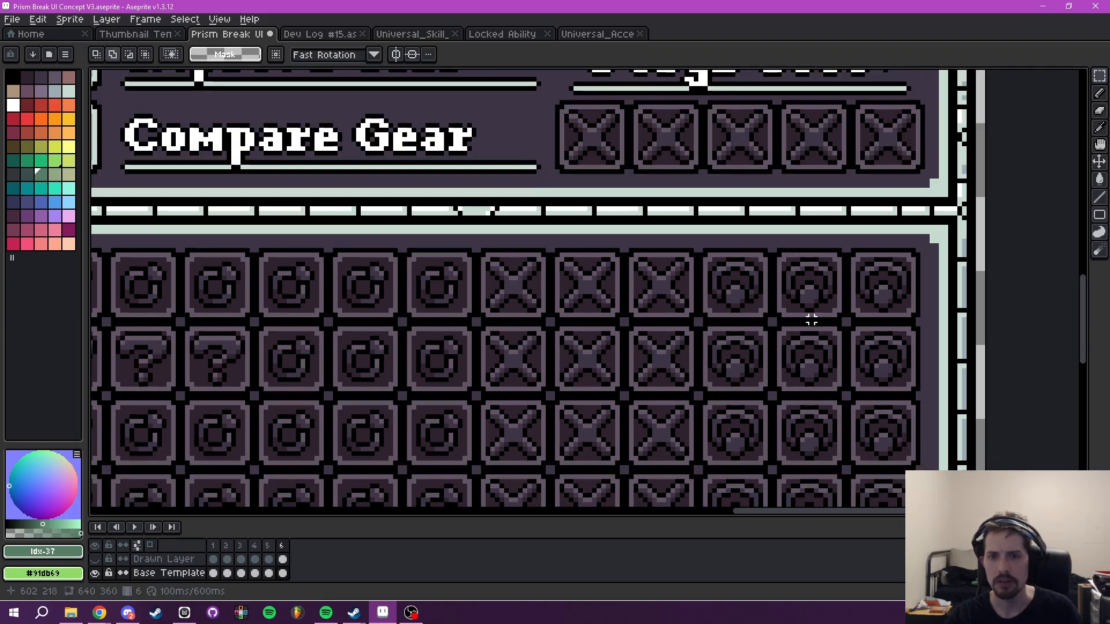
- Copy a 16 × 32 pair of locked necklace tiles into the ninth column of the grid's top two rows on the Base Template layer
{"action": "left_click_drag", "start_coordinate": [793, 329], "coordinate": [768, 317]}
{"action": "scroll", "coordinate": [769, 318], "scroll_direction": "up", "scroll_amount": 2}
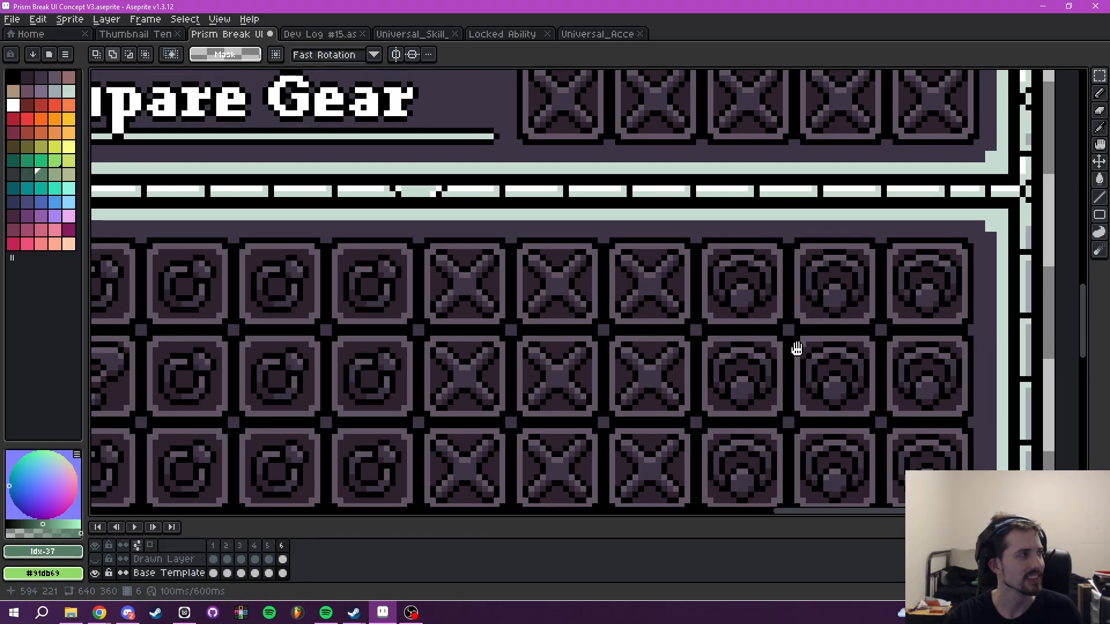
{"action": "scroll", "coordinate": [684, 239], "scroll_direction": "up", "scroll_amount": 1}
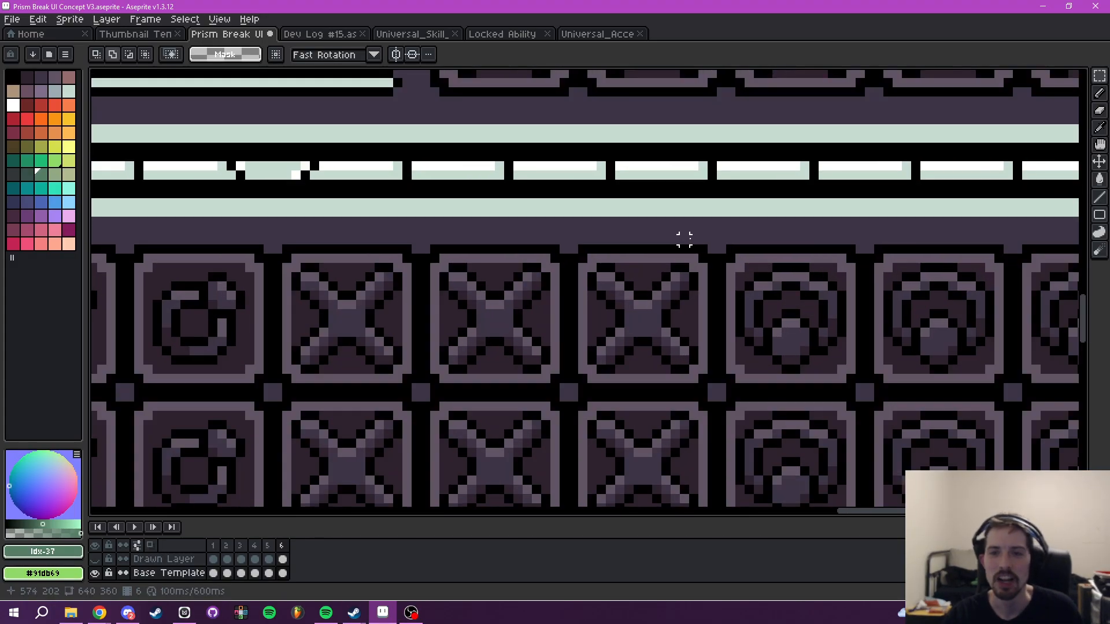
{"action": "left_click_drag", "start_coordinate": [721, 249], "coordinate": [866, 316]}
{"action": "scroll", "coordinate": [830, 322], "scroll_direction": "down", "scroll_amount": 3}
{"action": "left_click_drag", "start_coordinate": [746, 295], "coordinate": [715, 306]}
{"action": "left_click", "coordinate": [775, 302]}
- Paste the locked necklace pair into the ninth column of rows three to six, replacing the crossed tiles there
{"action": "left_click_drag", "start_coordinate": [790, 302], "coordinate": [692, 381]}
{"action": "key", "text": "ctrl+v"}
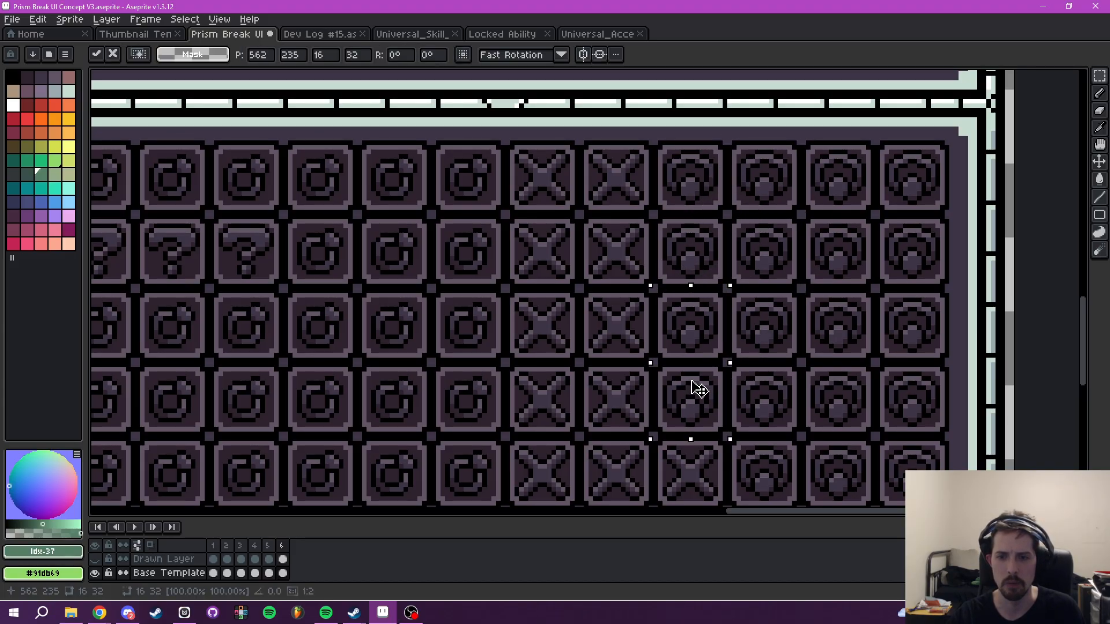
{"action": "left_click", "coordinate": [748, 394]}
{"action": "left_click_drag", "start_coordinate": [792, 373], "coordinate": [764, 252]}
{"action": "key", "text": "ctrl+v"}
{"action": "left_click_drag", "start_coordinate": [736, 133], "coordinate": [664, 412]}
{"action": "left_click", "coordinate": [723, 389]}
{"action": "scroll", "coordinate": [732, 381], "scroll_direction": "down", "scroll_amount": 3}
{"action": "left_click_drag", "start_coordinate": [735, 379], "coordinate": [735, 447]}
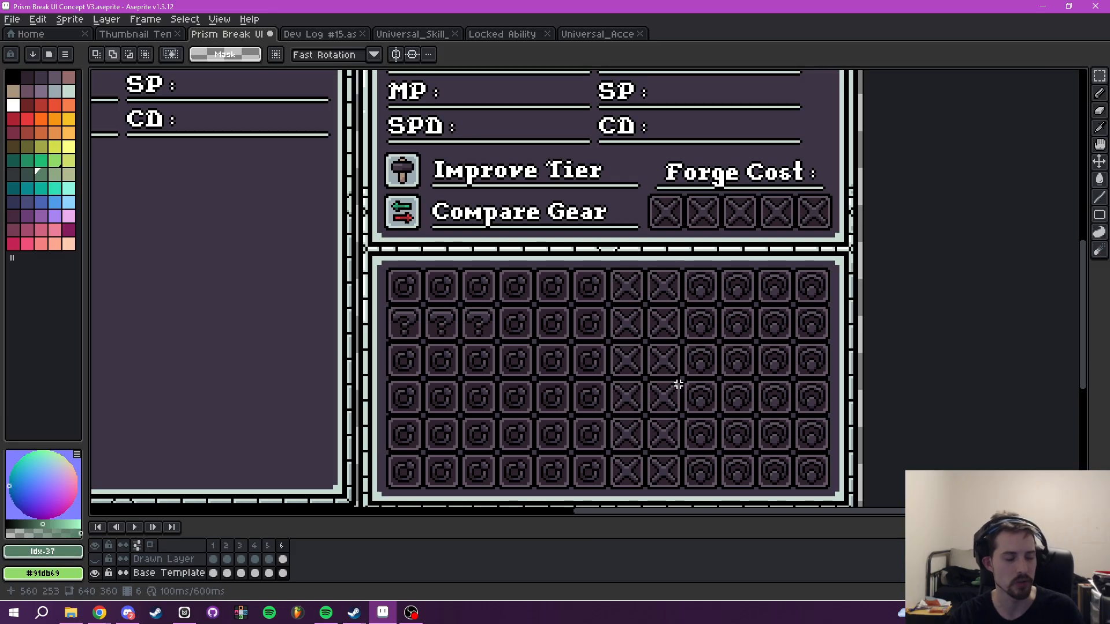
- Copy a 32 × 16 pair of crossed tiles over the four locked necklace tiles in the grid's second row
{"action": "scroll", "coordinate": [669, 287], "scroll_direction": "up", "scroll_amount": 3}
{"action": "left_click_drag", "start_coordinate": [594, 359], "coordinate": [602, 265]}
{"action": "scroll", "coordinate": [609, 257], "scroll_direction": "up", "scroll_amount": 2}
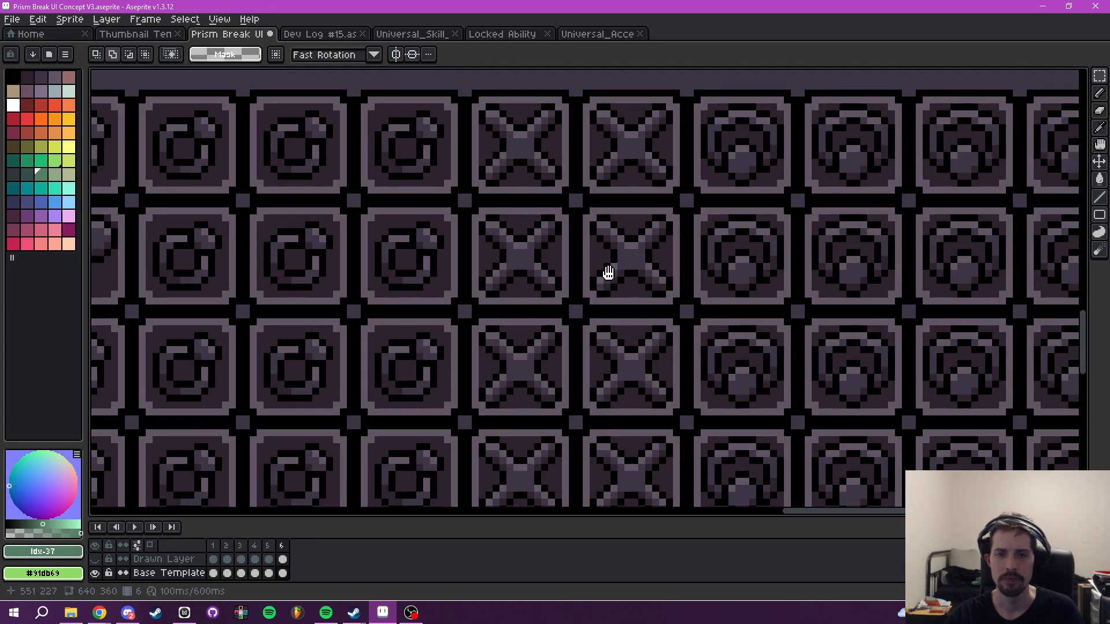
{"action": "left_click_drag", "start_coordinate": [426, 267], "coordinate": [720, 406]}
{"action": "scroll", "coordinate": [729, 371], "scroll_direction": "down", "scroll_amount": 1}
{"action": "scroll", "coordinate": [729, 370], "scroll_direction": "down", "scroll_amount": 1}
{"action": "left_click_drag", "start_coordinate": [670, 334], "coordinate": [768, 352]}
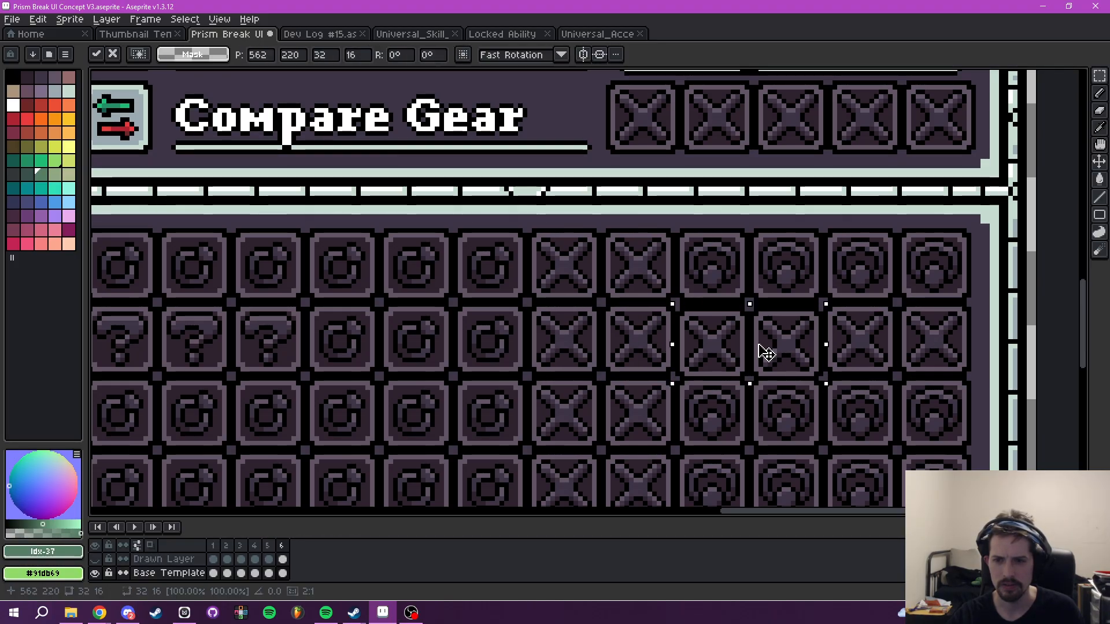
{"action": "left_click", "coordinate": [848, 374]}
- Paste the crossed-tile pair twice over the four locked necklace tiles in the grid's fourth row
{"action": "scroll", "coordinate": [848, 374], "scroll_direction": "down", "scroll_amount": 1}
{"action": "left_click_drag", "start_coordinate": [848, 374], "coordinate": [811, 282]}
{"action": "key", "text": "ctrl+v"}
{"action": "left_click_drag", "start_coordinate": [651, 256], "coordinate": [699, 260]}
{"action": "left_click", "coordinate": [741, 263]}
{"action": "key", "text": "ctrl+v"}
{"action": "left_click_drag", "start_coordinate": [583, 152], "coordinate": [813, 271]}
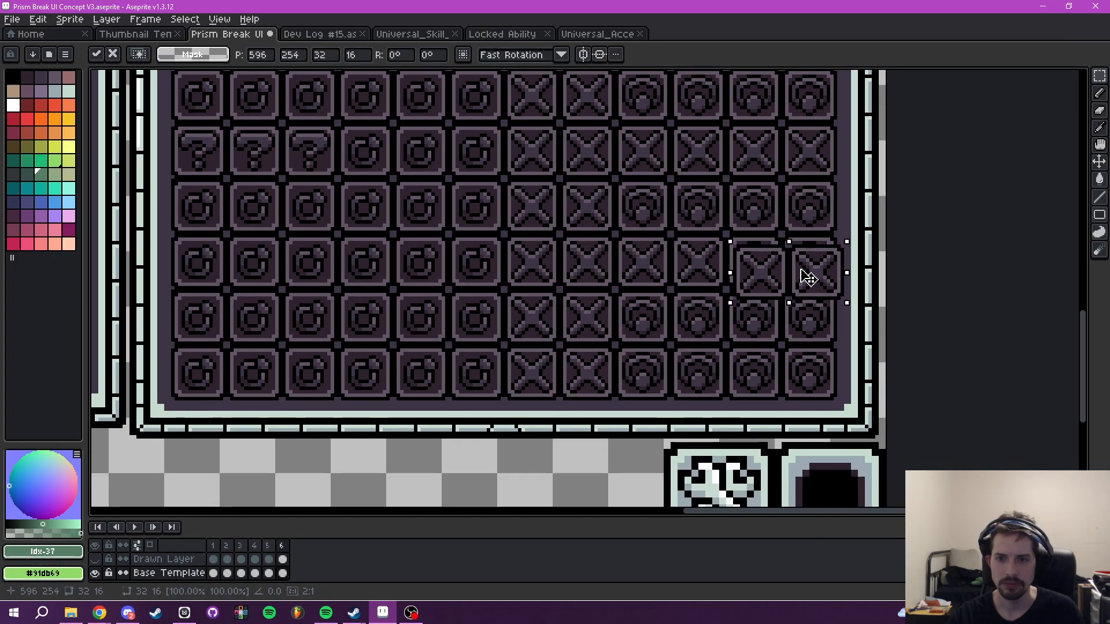
{"action": "left_click", "coordinate": [751, 300]}
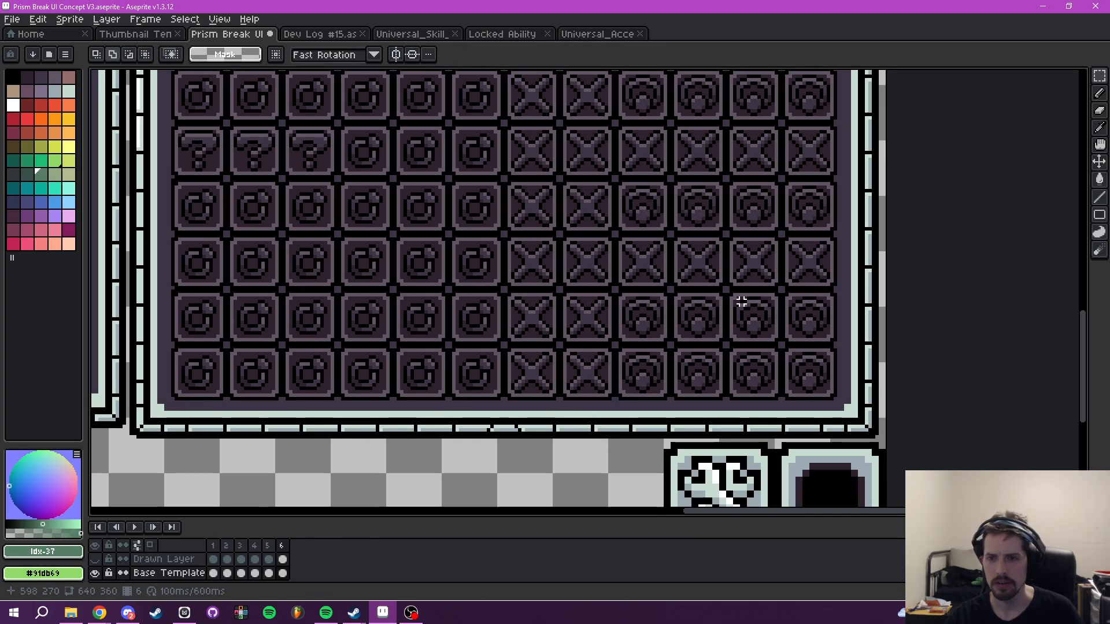
- Paste the crossed-tile pair over the four locked necklace tiles in the grid's sixth row
{"action": "scroll", "coordinate": [734, 298], "scroll_direction": "down", "scroll_amount": 5}
{"action": "scroll", "coordinate": [742, 324], "scroll_direction": "up", "scroll_amount": 3}
{"action": "left_click_drag", "start_coordinate": [720, 295], "coordinate": [715, 329]}
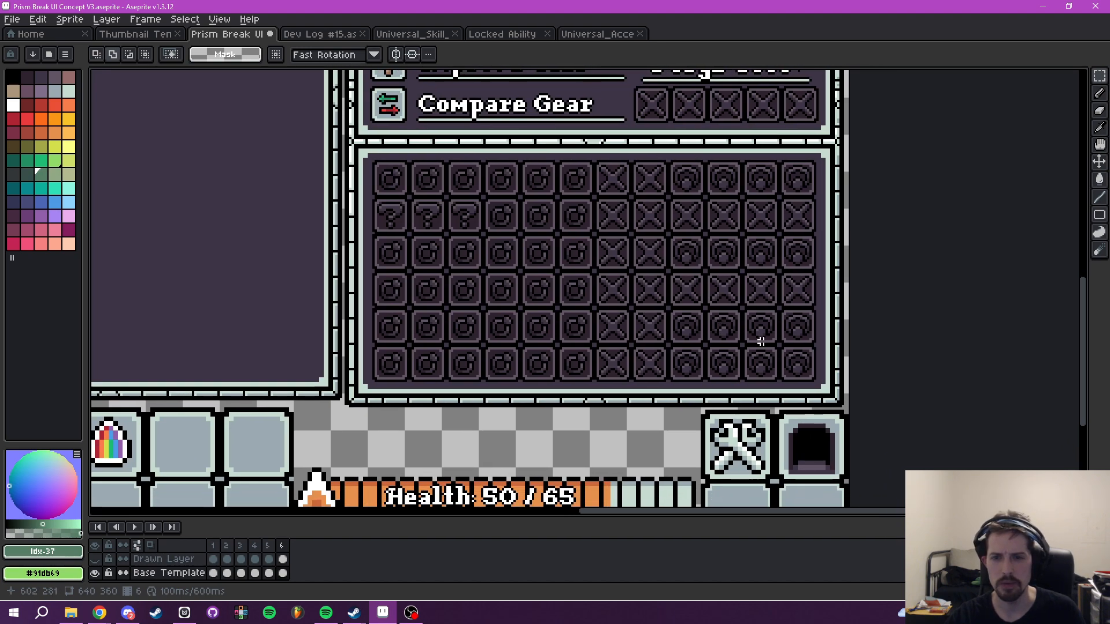
{"action": "key", "text": "ctrl+v"}
{"action": "left_click_drag", "start_coordinate": [641, 215], "coordinate": [896, 349]}
{"action": "scroll", "coordinate": [728, 373], "scroll_direction": "up", "scroll_amount": 4}
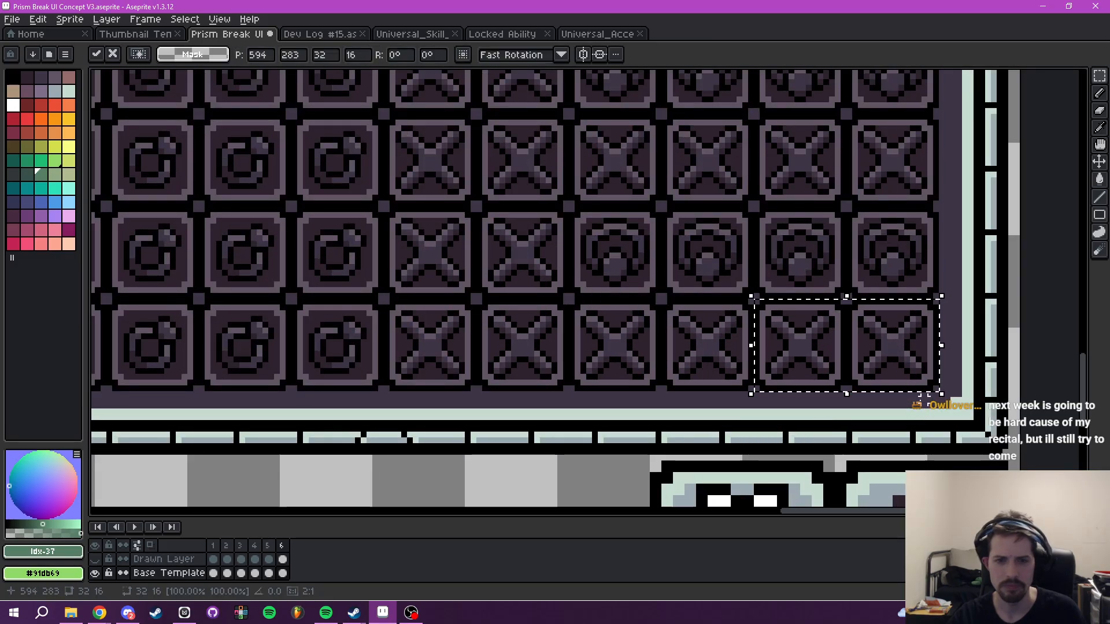
{"action": "left_click", "coordinate": [849, 390]}
{"action": "scroll", "coordinate": [744, 296], "scroll_direction": "down", "scroll_amount": 2}
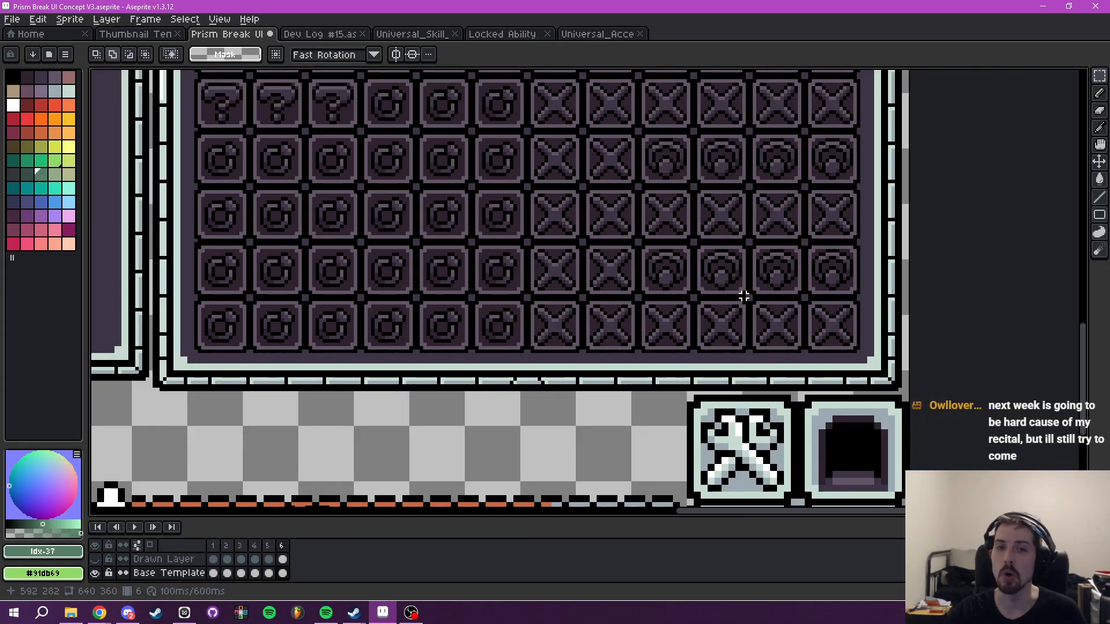
{"action": "scroll", "coordinate": [737, 296], "scroll_direction": "down", "scroll_amount": 2}
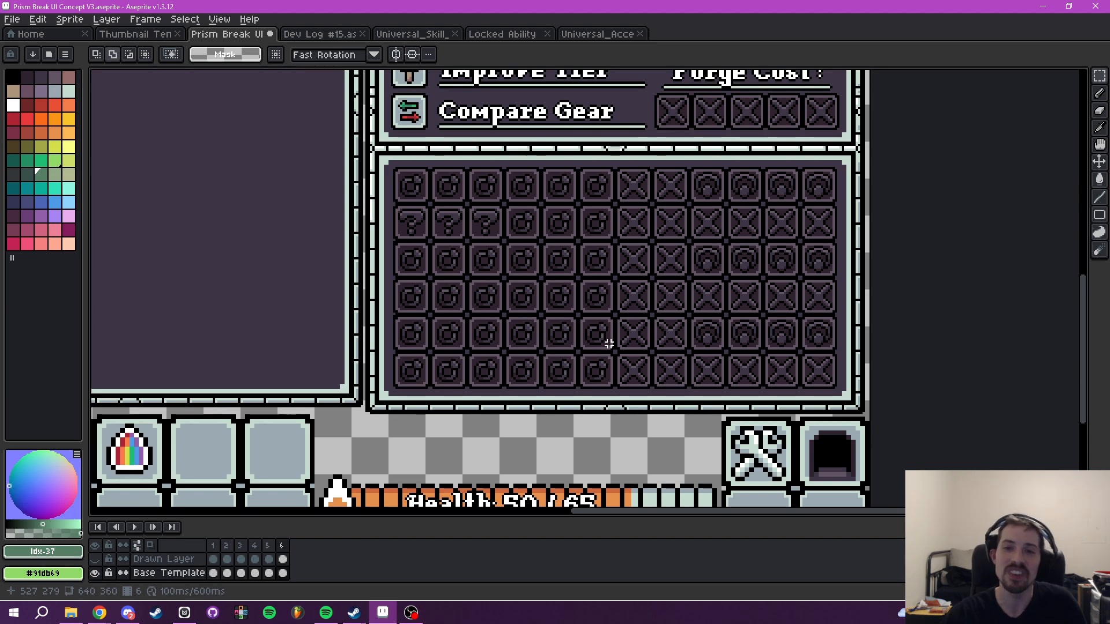
{"action": "left_click_drag", "start_coordinate": [641, 322], "coordinate": [668, 374]}
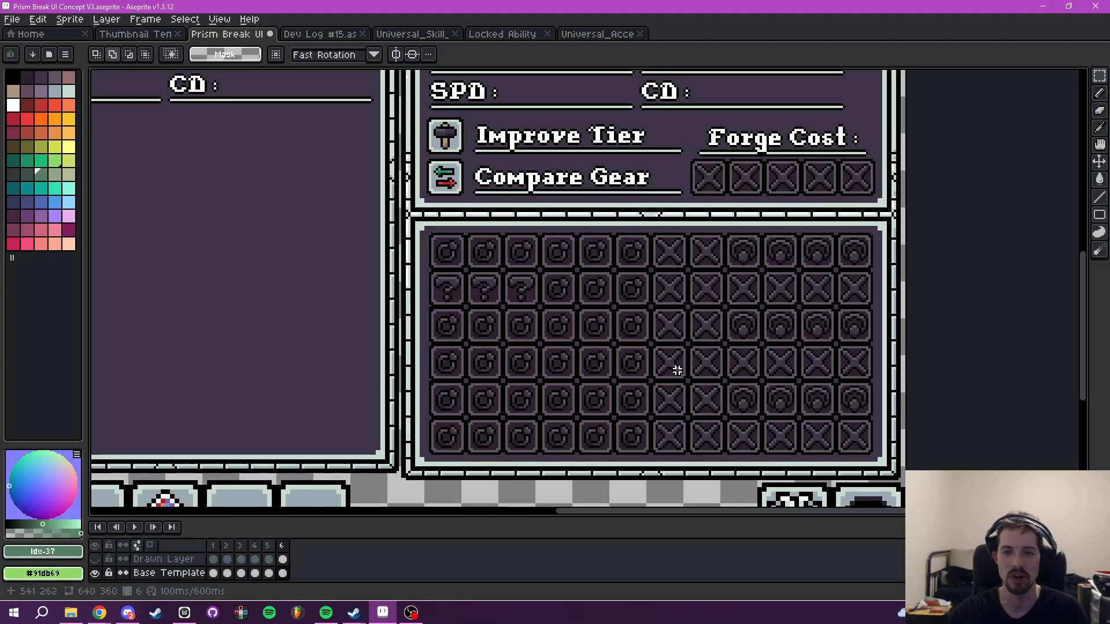
{"action": "scroll", "coordinate": [677, 370], "scroll_direction": "up", "scroll_amount": 2}
{"action": "left_click_drag", "start_coordinate": [706, 347], "coordinate": [624, 396]}
{"action": "scroll", "coordinate": [640, 292], "scroll_direction": "down", "scroll_amount": 2}
{"action": "scroll", "coordinate": [578, 354], "scroll_direction": "up", "scroll_amount": 1}
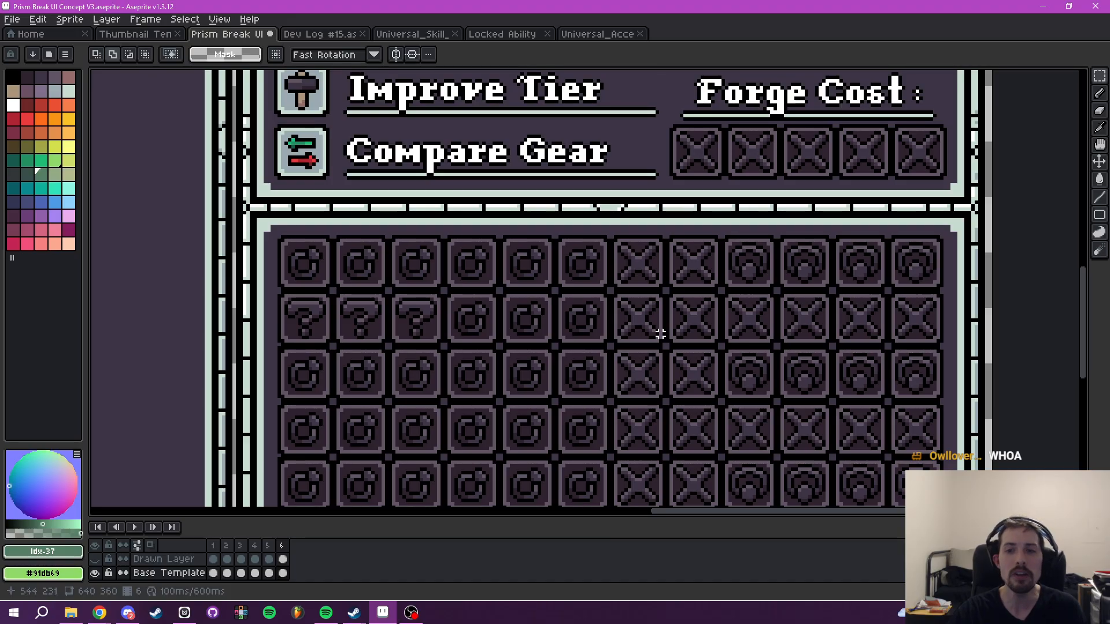
- Copy the second row's six crossed tiles, a 96 × 16 area, onto the same row starting from its second slot
{"action": "scroll", "coordinate": [632, 330], "scroll_direction": "up", "scroll_amount": 1}
{"action": "scroll", "coordinate": [606, 280], "scroll_direction": "up", "scroll_amount": 1}
{"action": "left_click_drag", "start_coordinate": [603, 279], "coordinate": [917, 384]}
{"action": "scroll", "coordinate": [934, 367], "scroll_direction": "down", "scroll_amount": 1}
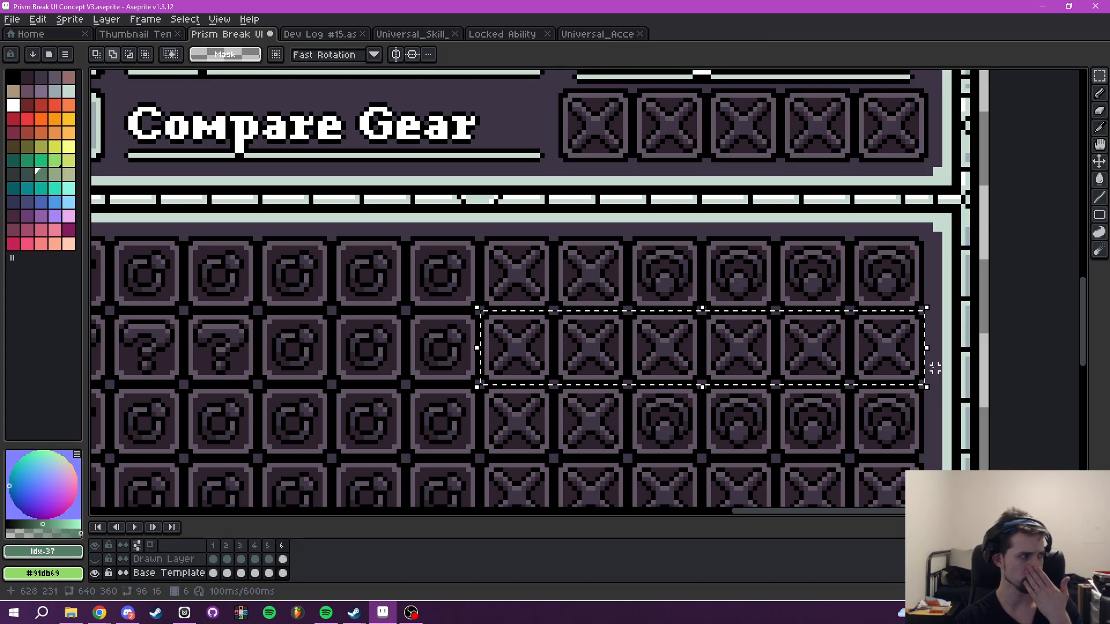
{"action": "scroll", "coordinate": [925, 358], "scroll_direction": "down", "scroll_amount": 2}
{"action": "scroll", "coordinate": [847, 352], "scroll_direction": "up", "scroll_amount": 2}
{"action": "scroll", "coordinate": [820, 335], "scroll_direction": "down", "scroll_amount": 1}
{"action": "left_click_drag", "start_coordinate": [820, 336], "coordinate": [463, 350]}
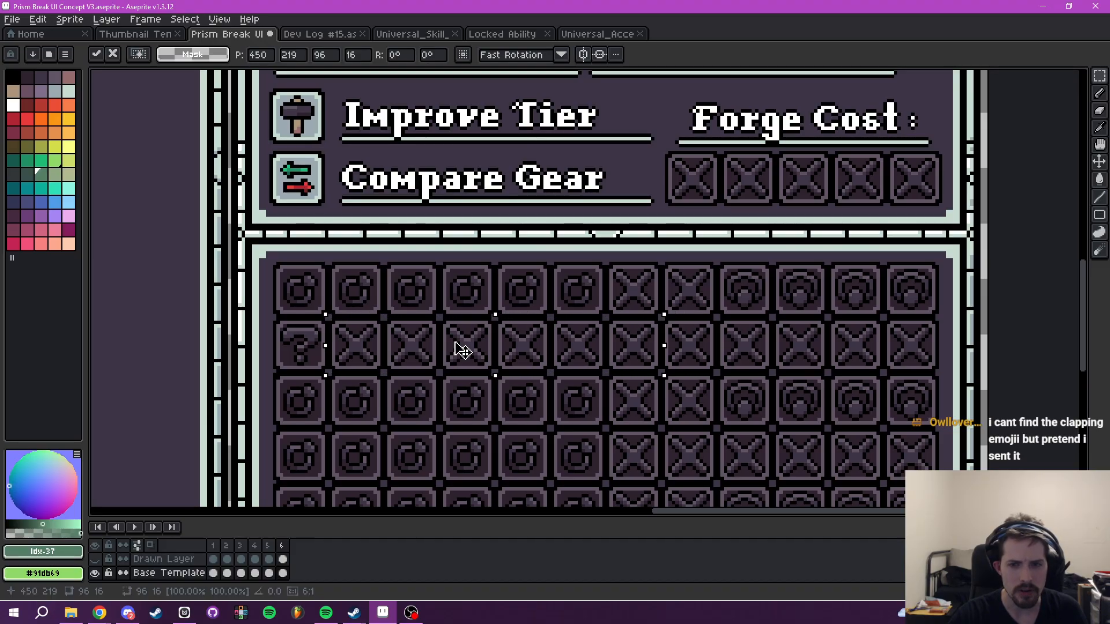
- Place a copy of the six-tile crossed strip in the grid's fourth row, starting from the second slot
{"action": "scroll", "coordinate": [572, 360], "scroll_direction": "down", "scroll_amount": 4}
{"action": "scroll", "coordinate": [571, 368], "scroll_direction": "up", "scroll_amount": 4}
{"action": "left_click_drag", "start_coordinate": [581, 363], "coordinate": [599, 339]}
{"action": "left_click_drag", "start_coordinate": [429, 297], "coordinate": [434, 411]}
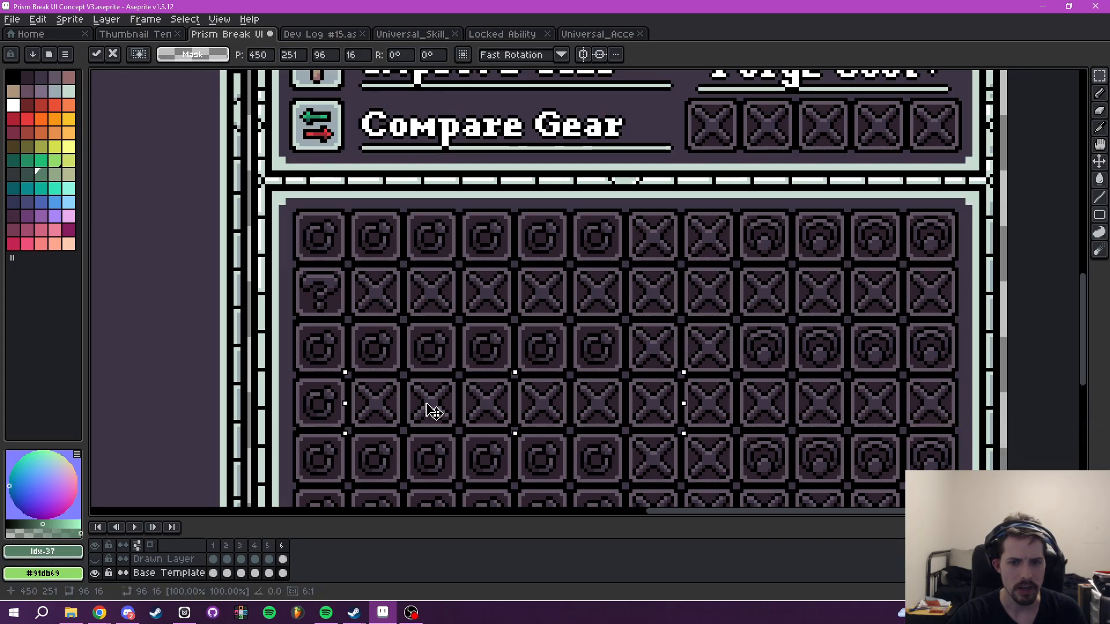
- Place the six-tile crossed strip in the grid's sixth row, starting from the second slot, and clear the selection
{"action": "scroll", "coordinate": [630, 400], "scroll_direction": "down", "scroll_amount": 3}
{"action": "scroll", "coordinate": [627, 382], "scroll_direction": "up", "scroll_amount": 3}
{"action": "left_click_drag", "start_coordinate": [631, 389], "coordinate": [668, 231]}
{"action": "key", "text": "ctrl+z"}
{"action": "left_click_drag", "start_coordinate": [749, 174], "coordinate": [484, 396]}
{"action": "scroll", "coordinate": [597, 352], "scroll_direction": "down", "scroll_amount": 4}
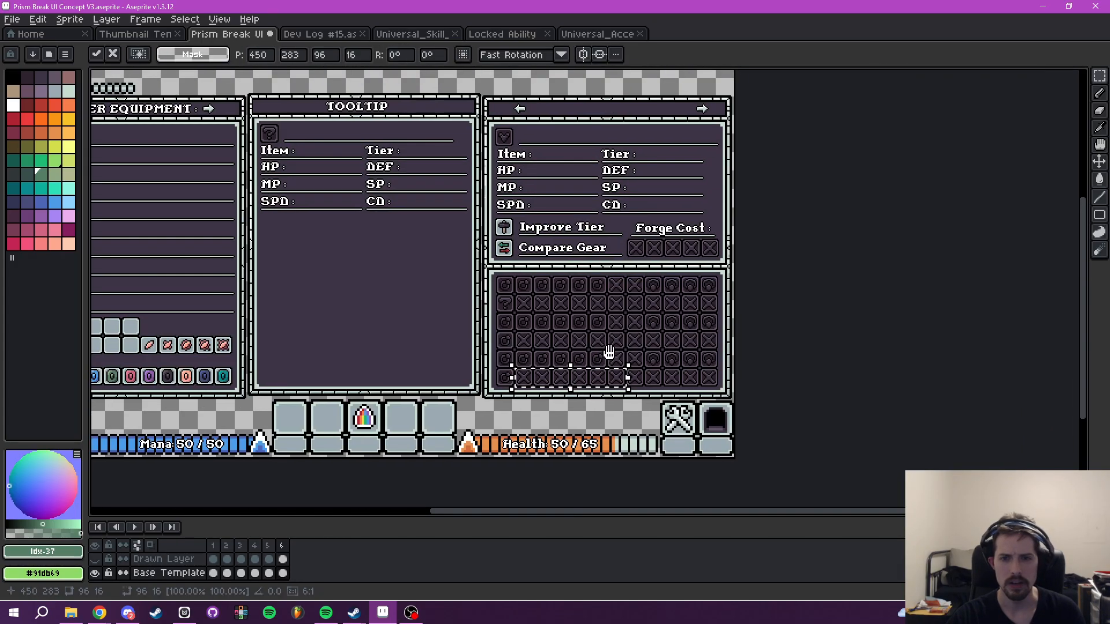
{"action": "scroll", "coordinate": [609, 352], "scroll_direction": "up", "scroll_amount": 3}
{"action": "key", "text": "ctrl+d"}
- Show the Drawn Layer and delete its grey-background ring tile from the fourth slot of the grid's second row
{"action": "scroll", "coordinate": [635, 338], "scroll_direction": "down", "scroll_amount": 1}
{"action": "left_click_drag", "start_coordinate": [634, 340], "coordinate": [645, 373]}
{"action": "left_click", "coordinate": [95, 559]}
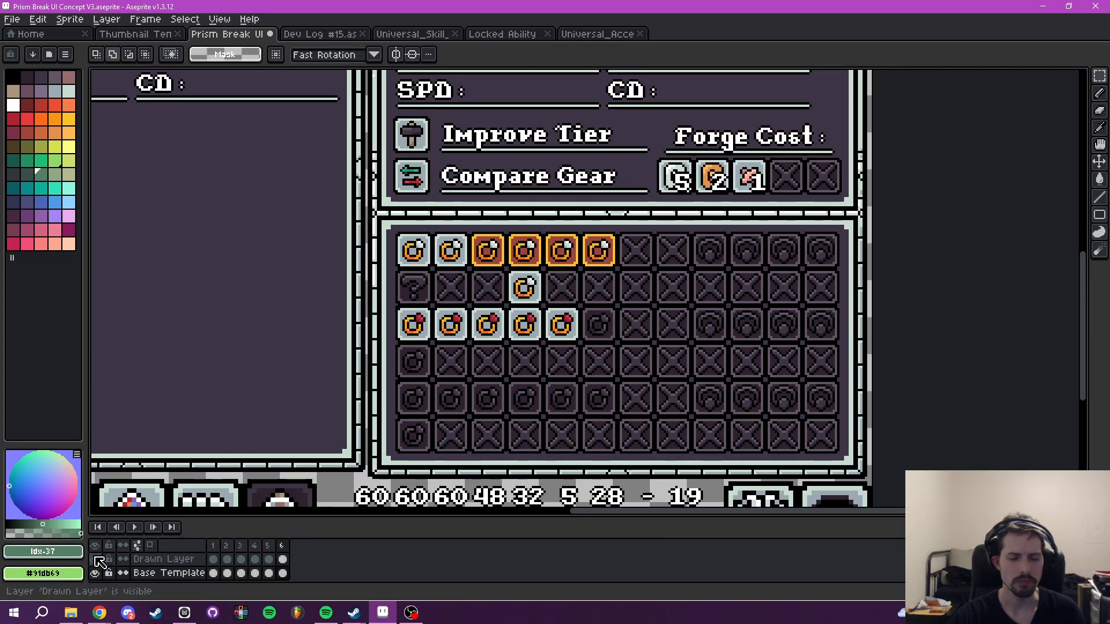
{"action": "scroll", "coordinate": [546, 272], "scroll_direction": "up", "scroll_amount": 1}
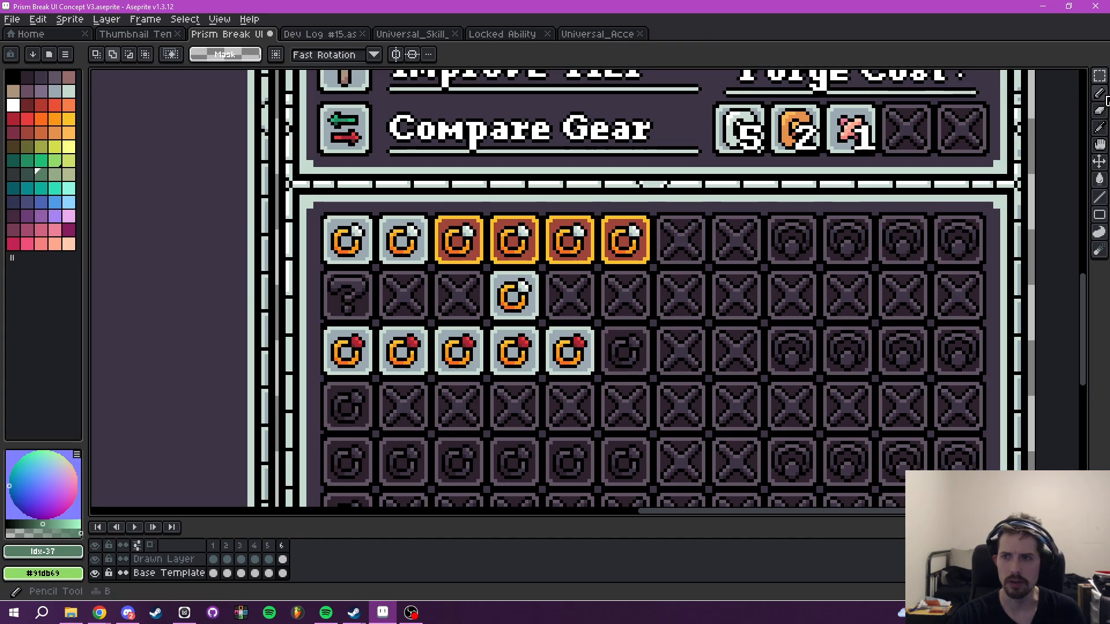
{"action": "left_click", "coordinate": [1099, 76]}
{"action": "scroll", "coordinate": [576, 253], "scroll_direction": "up", "scroll_amount": 2}
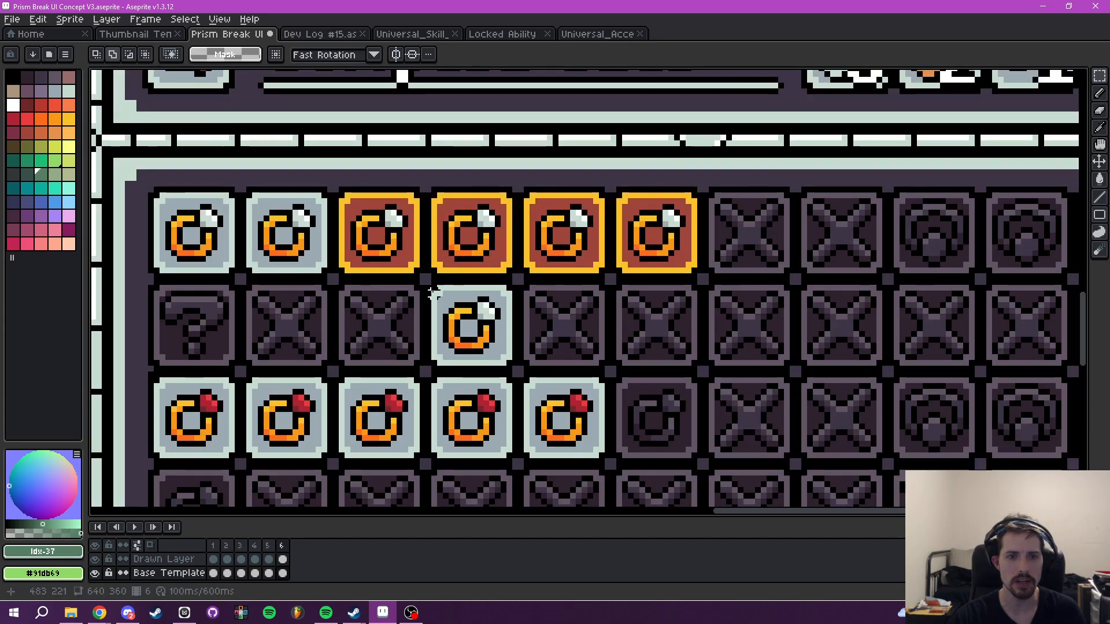
{"action": "left_click_drag", "start_coordinate": [439, 288], "coordinate": [587, 384]}
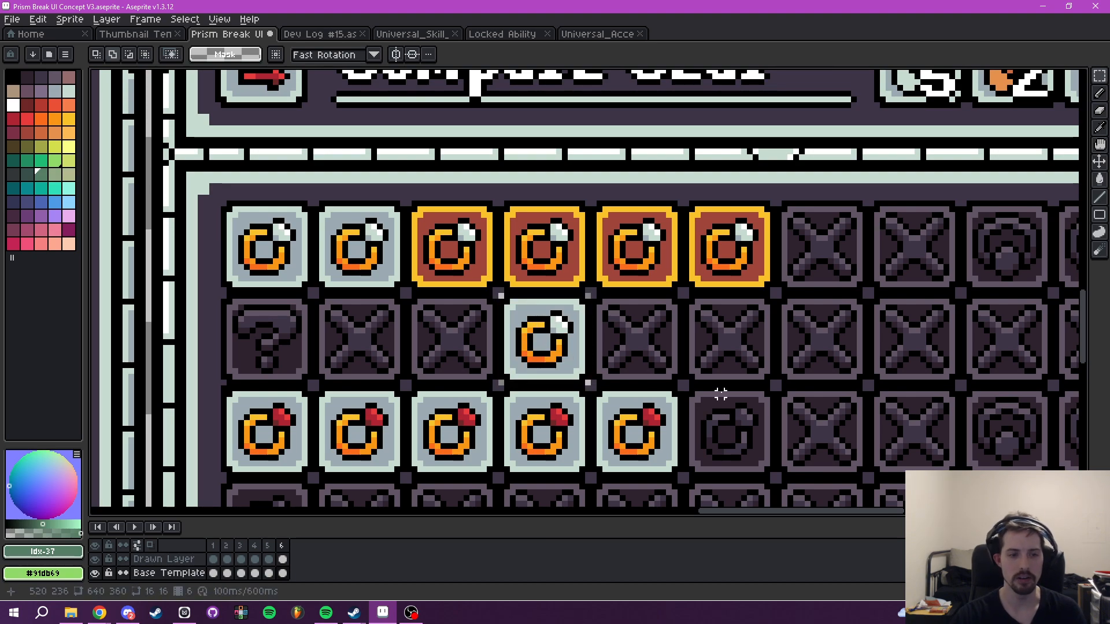
{"action": "left_click", "coordinate": [151, 558]}
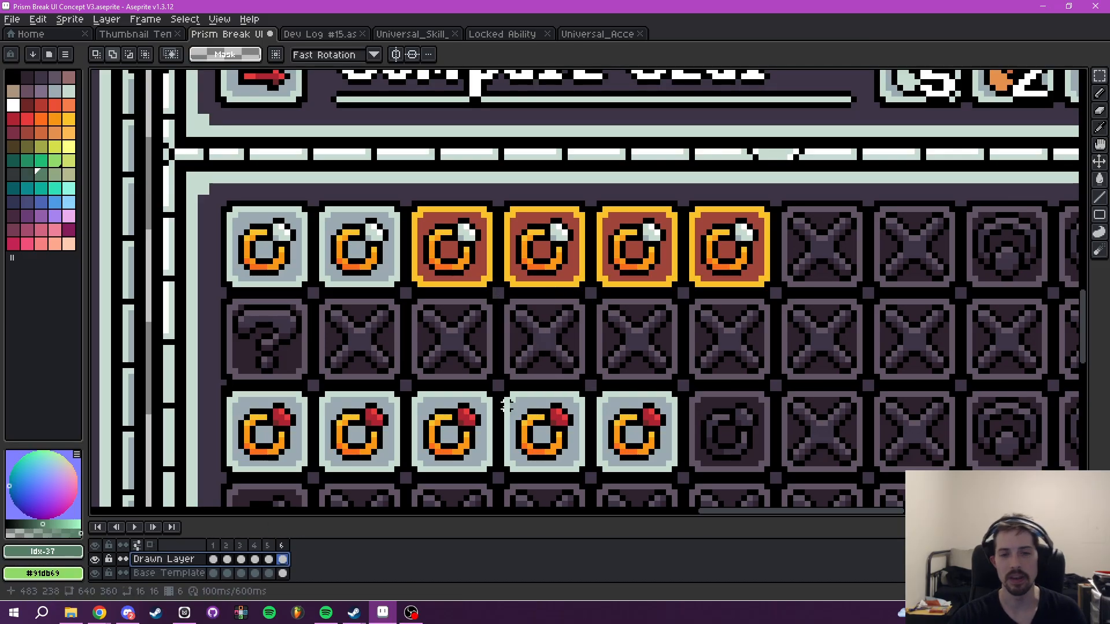
- Copy the orange-background ring tile from the top row's third slot over the second slot on the Drawn Layer
{"action": "left_click_drag", "start_coordinate": [439, 359], "coordinate": [511, 398]}
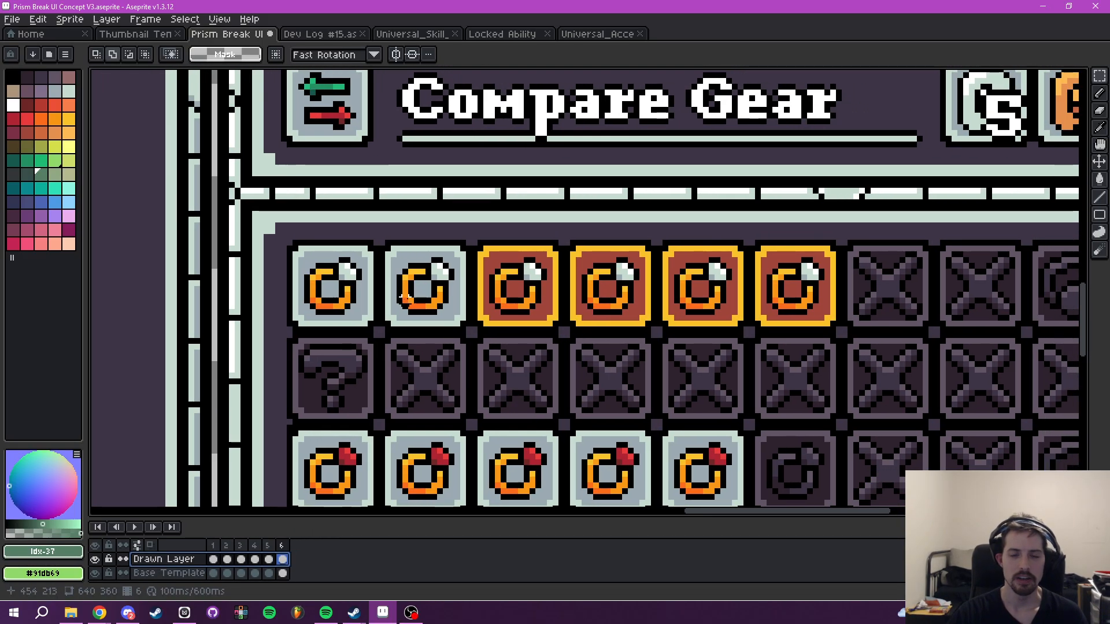
{"action": "scroll", "coordinate": [491, 265], "scroll_direction": "up", "scroll_amount": 1}
{"action": "left_click_drag", "start_coordinate": [459, 219], "coordinate": [602, 362]}
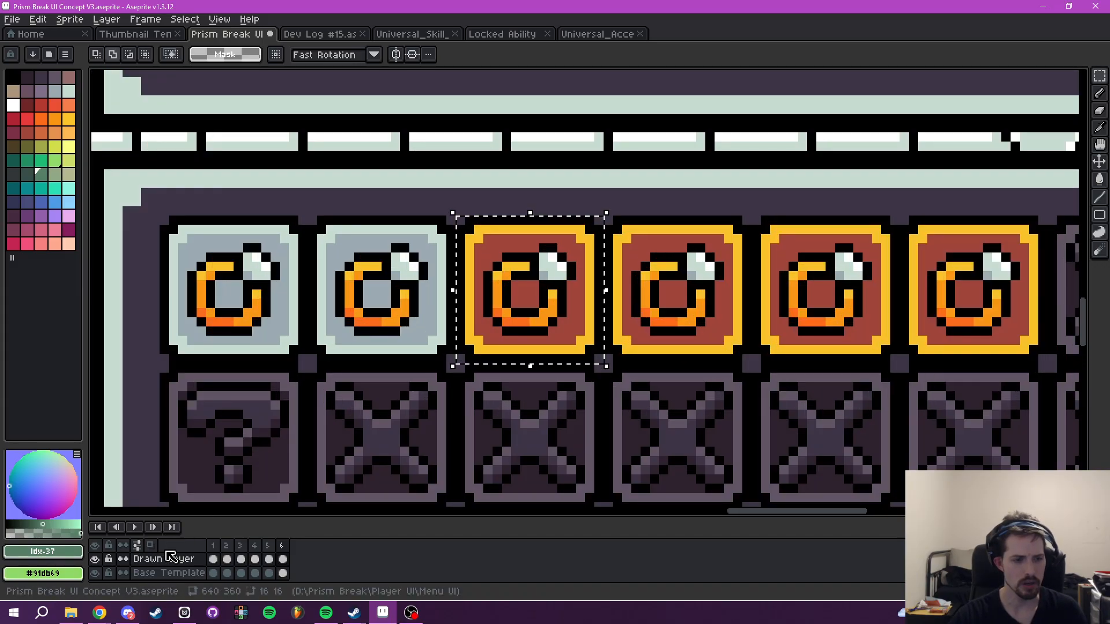
{"action": "left_click_drag", "start_coordinate": [538, 292], "coordinate": [404, 288]}
{"action": "scroll", "coordinate": [539, 292], "scroll_direction": "down", "scroll_amount": 2}
{"action": "left_click_drag", "start_coordinate": [681, 331], "coordinate": [605, 364]}
{"action": "scroll", "coordinate": [557, 347], "scroll_direction": "down", "scroll_amount": 1}
{"action": "key", "text": "ctrl+d"}
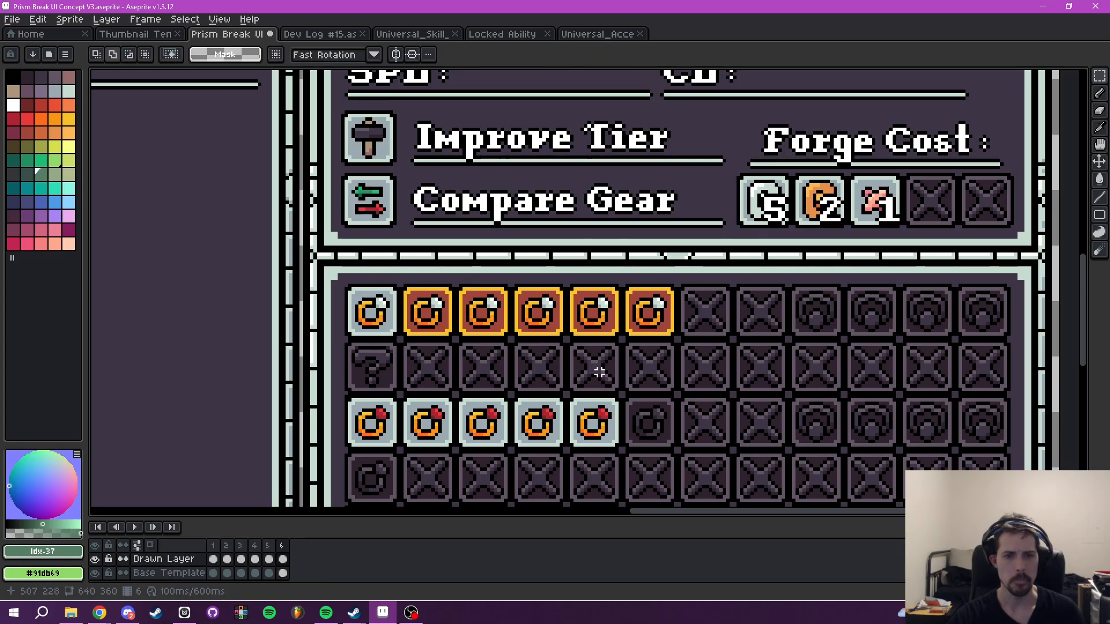
- Copy the grey-background white-gem necklace tile, a 16 × 16 area, from the Universal_Accessories_Sheet file
{"action": "scroll", "coordinate": [597, 368], "scroll_direction": "down", "scroll_amount": 1}
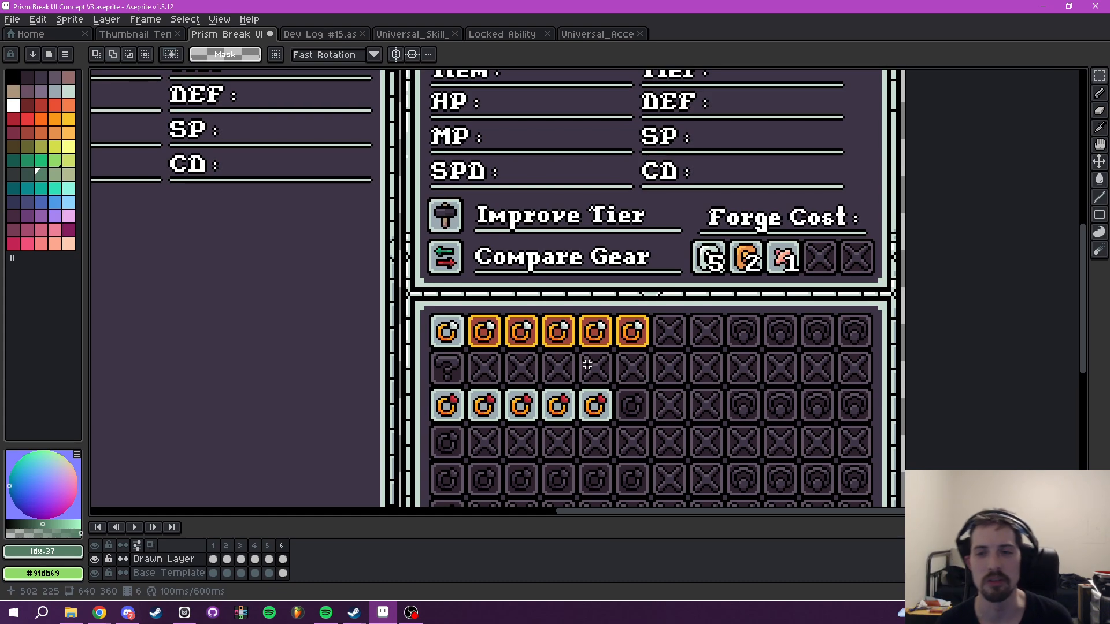
{"action": "left_click_drag", "start_coordinate": [617, 376], "coordinate": [613, 279]}
{"action": "scroll", "coordinate": [620, 319], "scroll_direction": "up", "scroll_amount": 2}
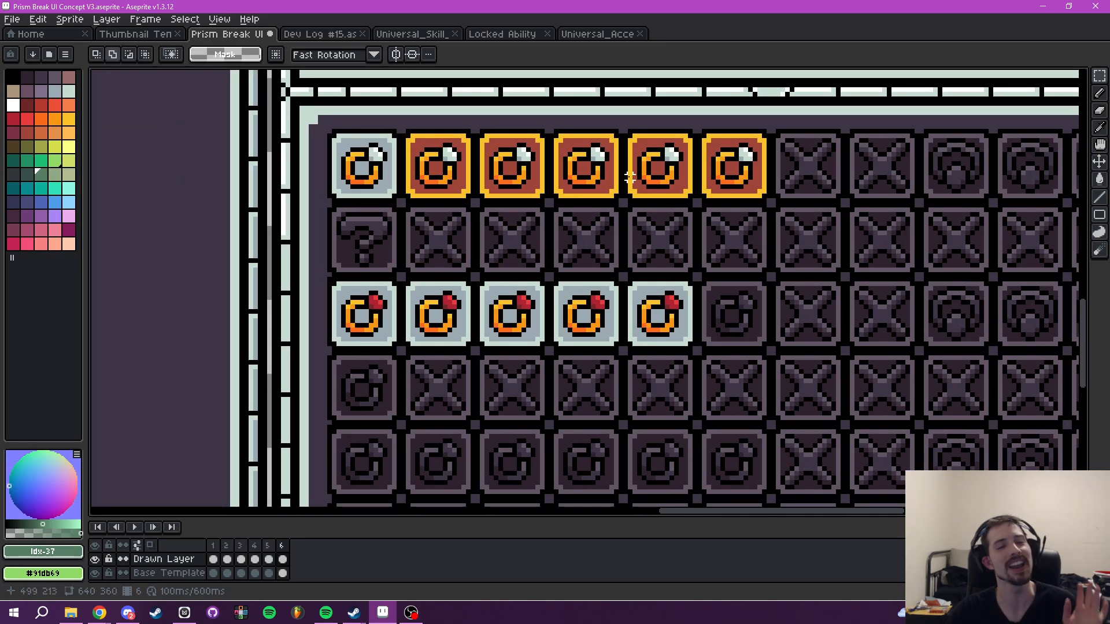
{"action": "left_click_drag", "start_coordinate": [624, 178], "coordinate": [628, 246]}
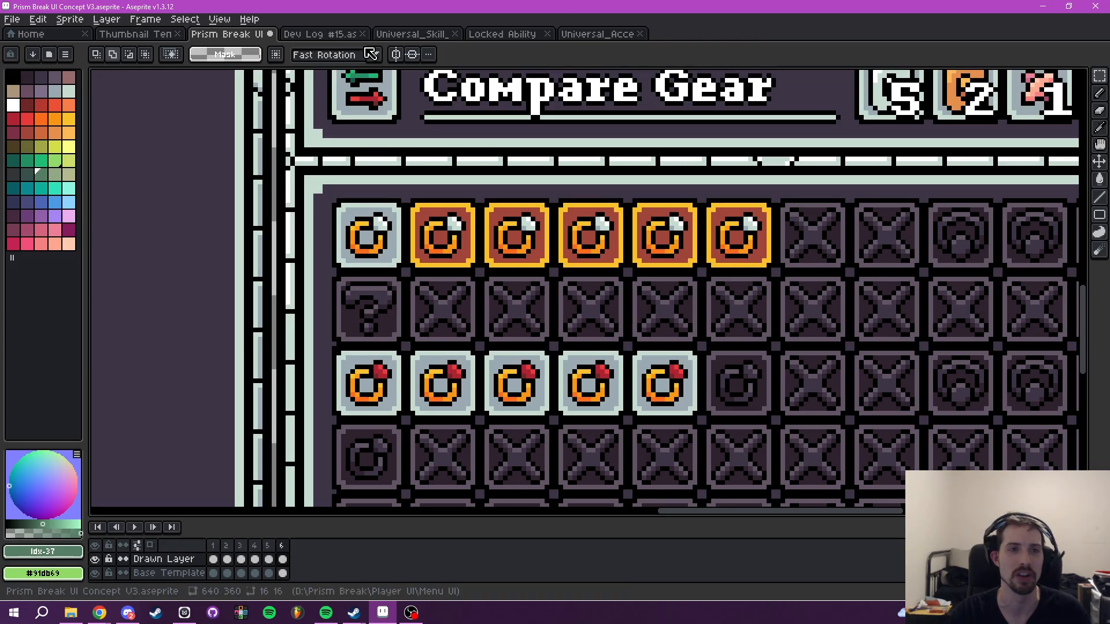
{"action": "scroll", "coordinate": [882, 317], "scroll_direction": "down", "scroll_amount": 1}
{"action": "left_click_drag", "start_coordinate": [882, 317], "coordinate": [675, 238]}
{"action": "left_click", "coordinate": [604, 33]}
{"action": "scroll", "coordinate": [794, 273], "scroll_direction": "down", "scroll_amount": 1}
{"action": "left_click_drag", "start_coordinate": [808, 279], "coordinate": [534, 301]}
{"action": "scroll", "coordinate": [572, 261], "scroll_direction": "up", "scroll_amount": 1}
{"action": "left_click_drag", "start_coordinate": [502, 178], "coordinate": [691, 396]}
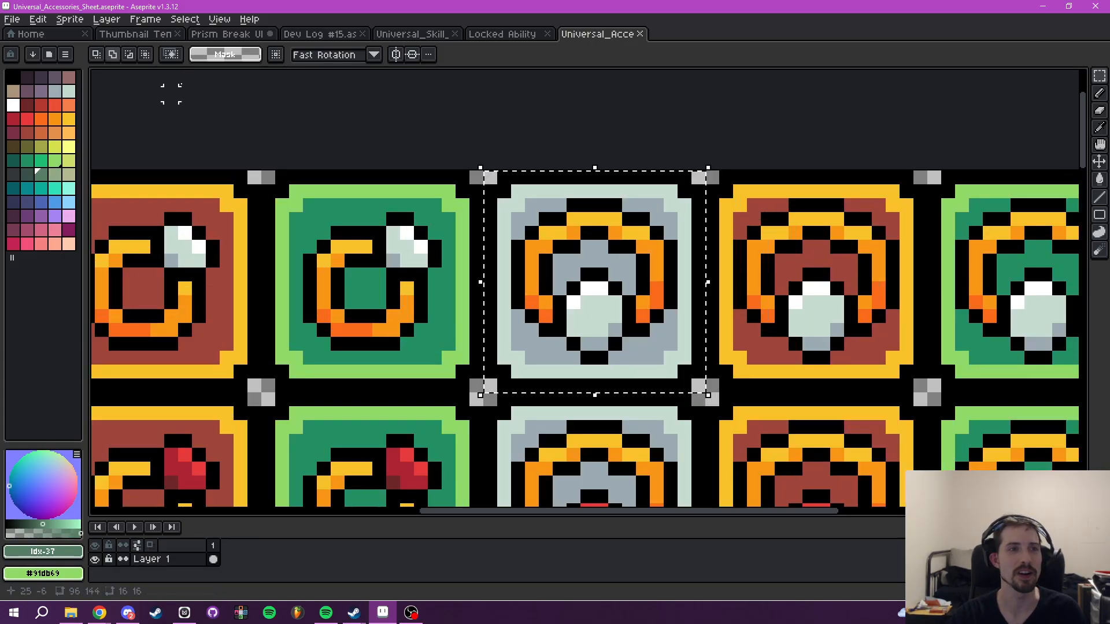
- Paste the grey-background necklace tile into the ninth slot of the grid's top row on the Prism Break UI Concept's Drawn Layer
{"action": "left_click", "coordinate": [216, 34]}
{"action": "left_click_drag", "start_coordinate": [564, 212], "coordinate": [356, 190]}
{"action": "scroll", "coordinate": [604, 330], "scroll_direction": "up", "scroll_amount": 1}
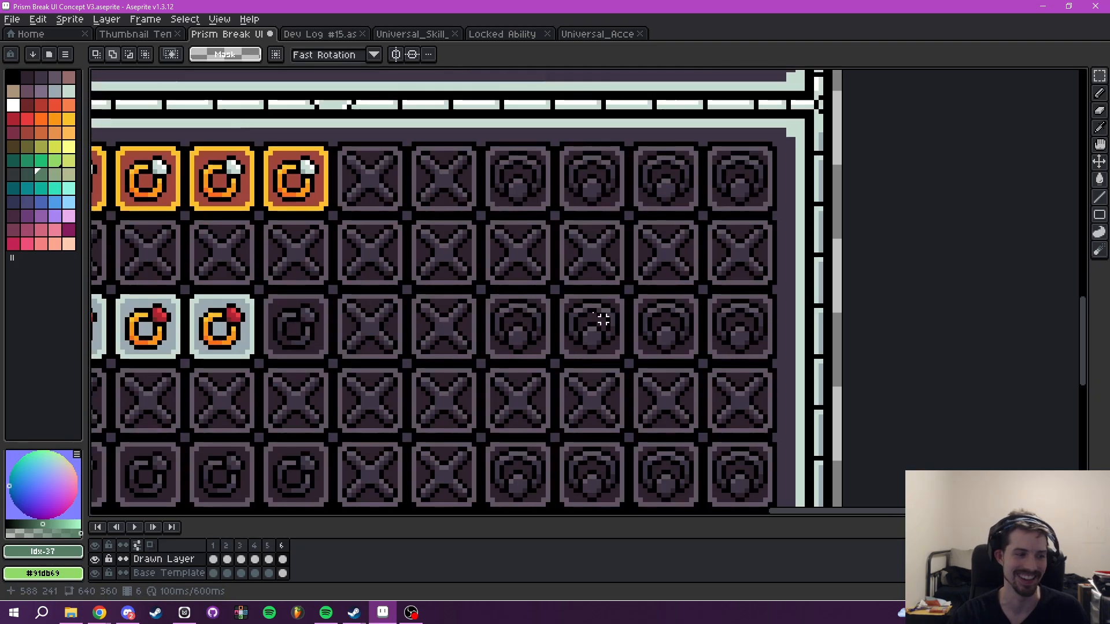
{"action": "left_click_drag", "start_coordinate": [602, 322], "coordinate": [639, 354]}
{"action": "key", "text": "ctrl+v"}
{"action": "left_click_drag", "start_coordinate": [603, 291], "coordinate": [577, 214]}
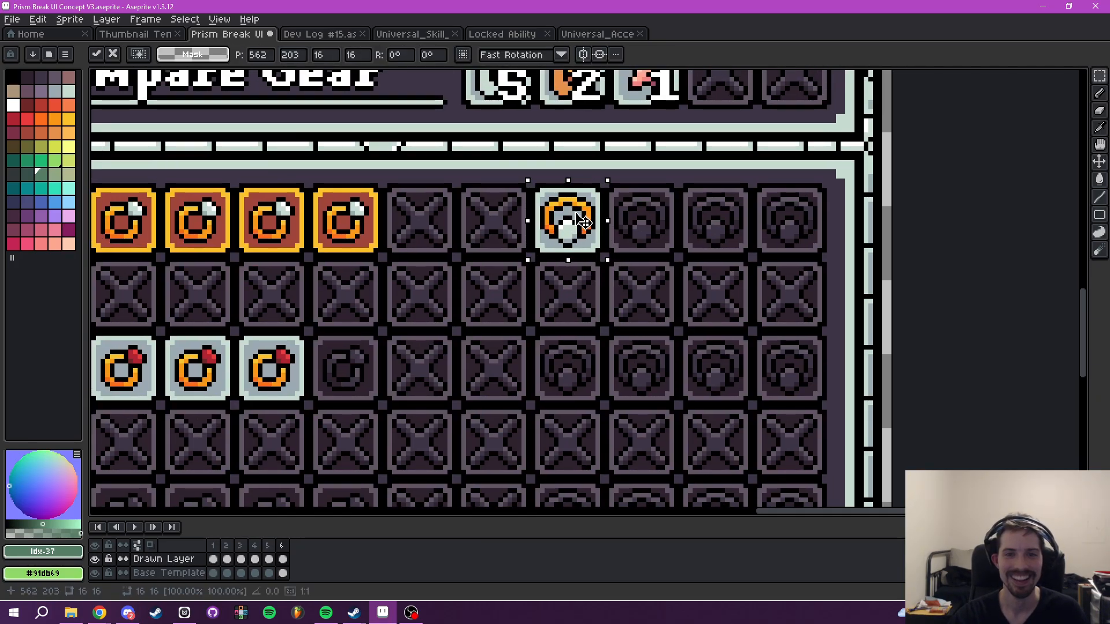
{"action": "left_click", "coordinate": [635, 270]}
{"action": "left_click_drag", "start_coordinate": [634, 271], "coordinate": [632, 304]}
- Copy the orange-background white-gem necklace tile from the accessories sheet into the tenth slot of the UI concept's top inventory row
{"action": "left_click", "coordinate": [600, 38]}
{"action": "left_click_drag", "start_coordinate": [670, 272], "coordinate": [548, 272]}
{"action": "key", "text": "ctrl+d"}
{"action": "left_click_drag", "start_coordinate": [589, 175], "coordinate": [807, 392]}
{"action": "left_click", "coordinate": [227, 34]}
{"action": "left_click_drag", "start_coordinate": [546, 215], "coordinate": [417, 164]}
{"action": "key", "text": "ctrl+v"}
{"action": "left_click_drag", "start_coordinate": [584, 286], "coordinate": [511, 198]}
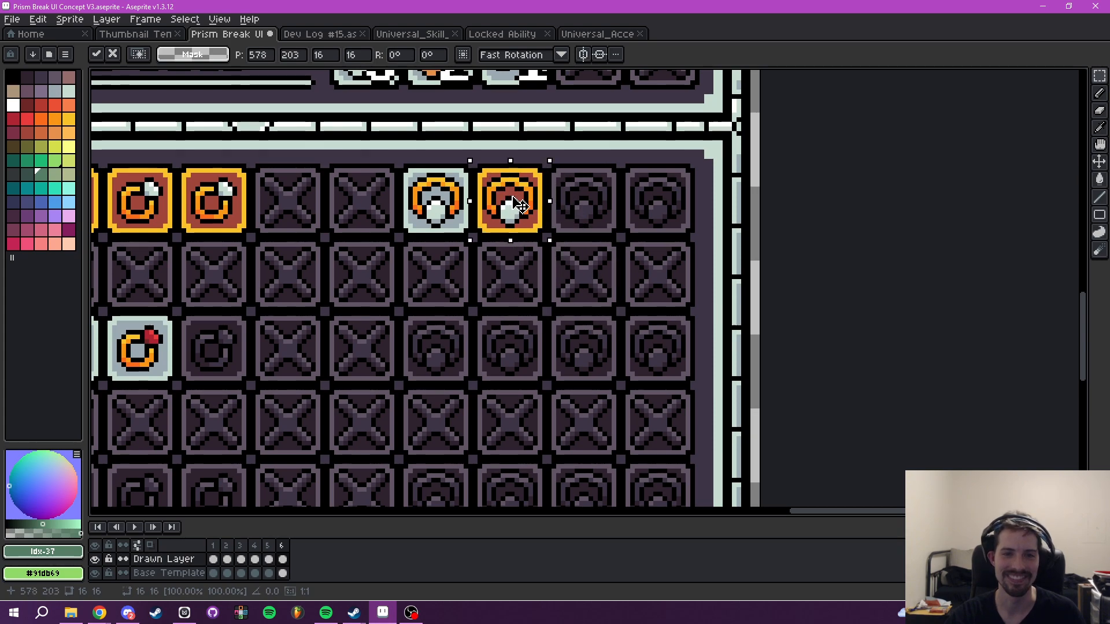
- Paste the orange-background necklace tile into the eleventh and twelfth slots of the grid's top row
{"action": "left_click_drag", "start_coordinate": [705, 199], "coordinate": [733, 252]}
{"action": "key", "text": "ctrl+v"}
{"action": "left_click_drag", "start_coordinate": [592, 311], "coordinate": [692, 270]}
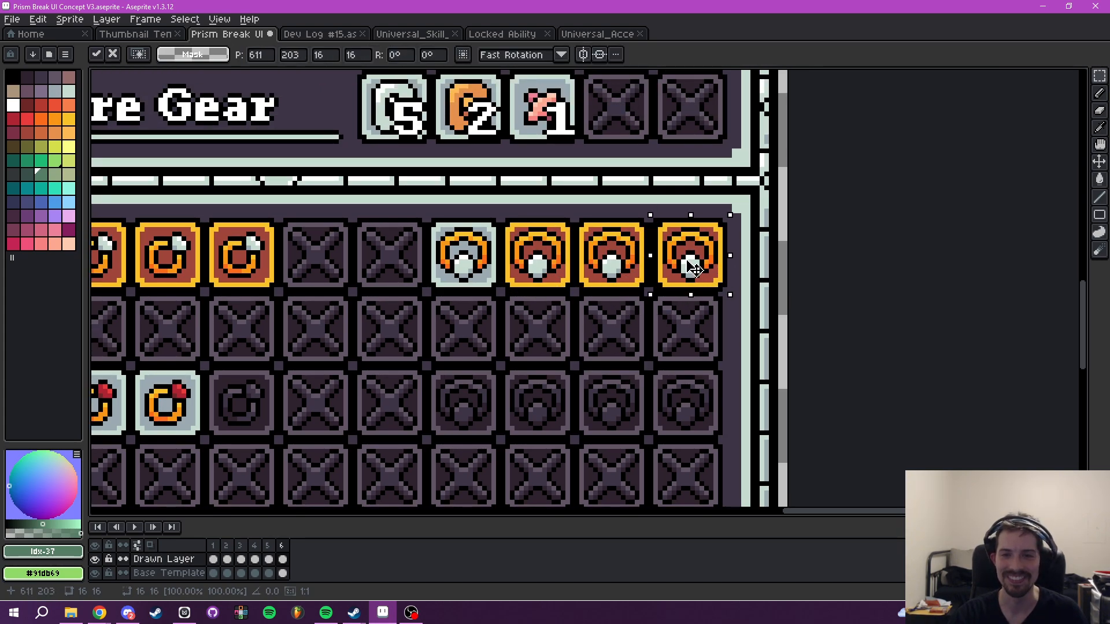
{"action": "left_click", "coordinate": [676, 313]}
- Delete the orange-background necklace tile from the top row's eleventh slot on the Drawn Layer
{"action": "scroll", "coordinate": [675, 314], "scroll_direction": "down", "scroll_amount": 5}
{"action": "left_click_drag", "start_coordinate": [665, 328], "coordinate": [735, 421]}
{"action": "scroll", "coordinate": [704, 325], "scroll_direction": "up", "scroll_amount": 5}
{"action": "scroll", "coordinate": [725, 329], "scroll_direction": "up", "scroll_amount": 1}
{"action": "scroll", "coordinate": [725, 329], "scroll_direction": "up", "scroll_amount": 1}
{"action": "left_click_drag", "start_coordinate": [617, 243], "coordinate": [733, 358]}
{"action": "key", "text": "Delete"}
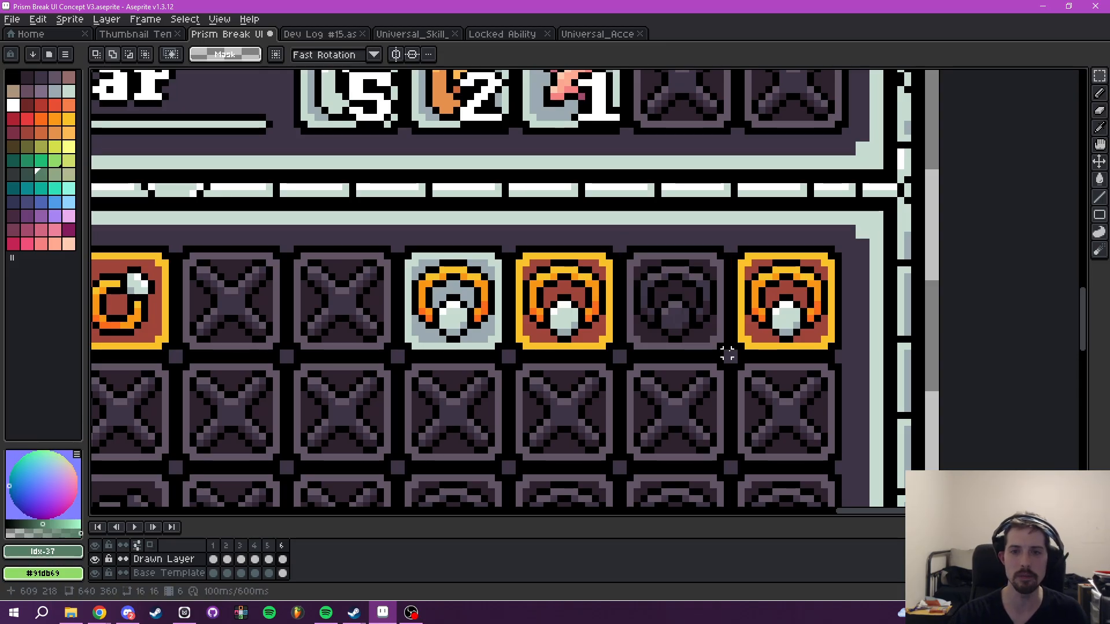
{"action": "scroll", "coordinate": [734, 359], "scroll_direction": "down", "scroll_amount": 3}
{"action": "left_click_drag", "start_coordinate": [733, 375], "coordinate": [753, 335]}
{"action": "scroll", "coordinate": [820, 327], "scroll_direction": "down", "scroll_amount": 1}
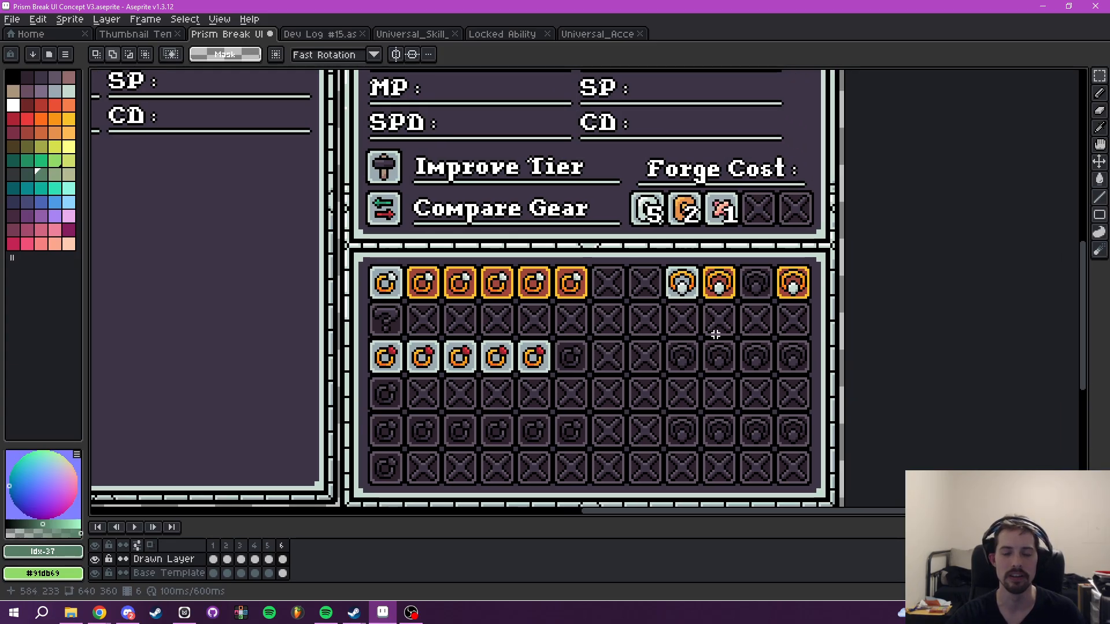
{"action": "scroll", "coordinate": [693, 321], "scroll_direction": "up", "scroll_amount": 2}
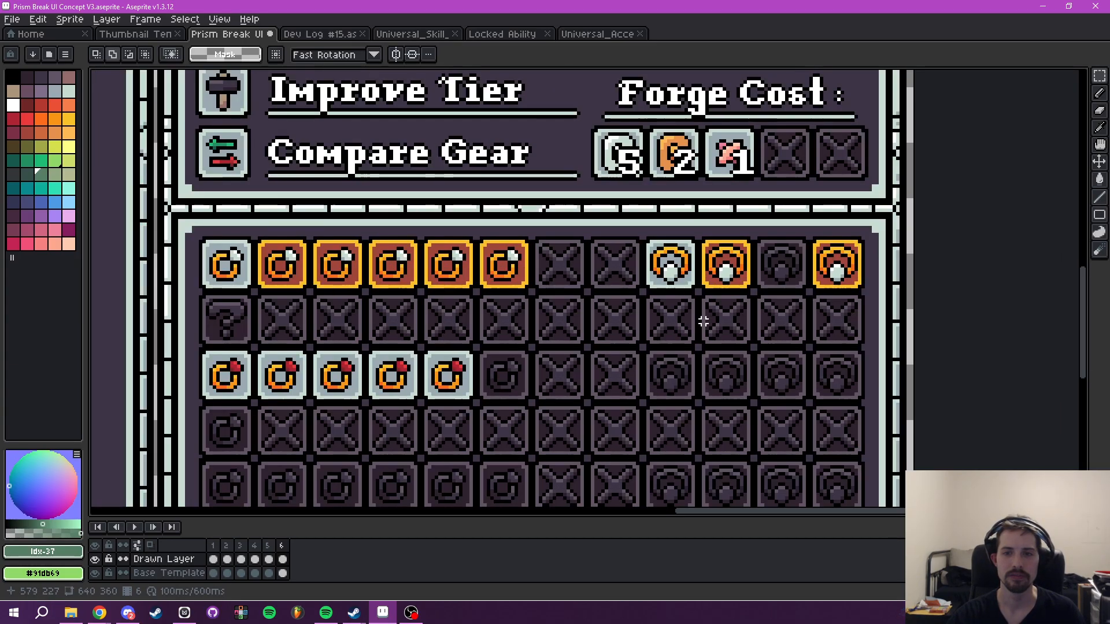
{"action": "left_click_drag", "start_coordinate": [704, 318], "coordinate": [782, 337]}
{"action": "scroll", "coordinate": [347, 320], "scroll_direction": "up", "scroll_amount": 3}
{"action": "left_click_drag", "start_coordinate": [203, 292], "coordinate": [359, 293]}
{"action": "scroll", "coordinate": [425, 367], "scroll_direction": "down", "scroll_amount": 2}
{"action": "key", "text": "ctrl+c"}
{"action": "key", "text": "ctrl+v"}
{"action": "key", "text": "Escape"}
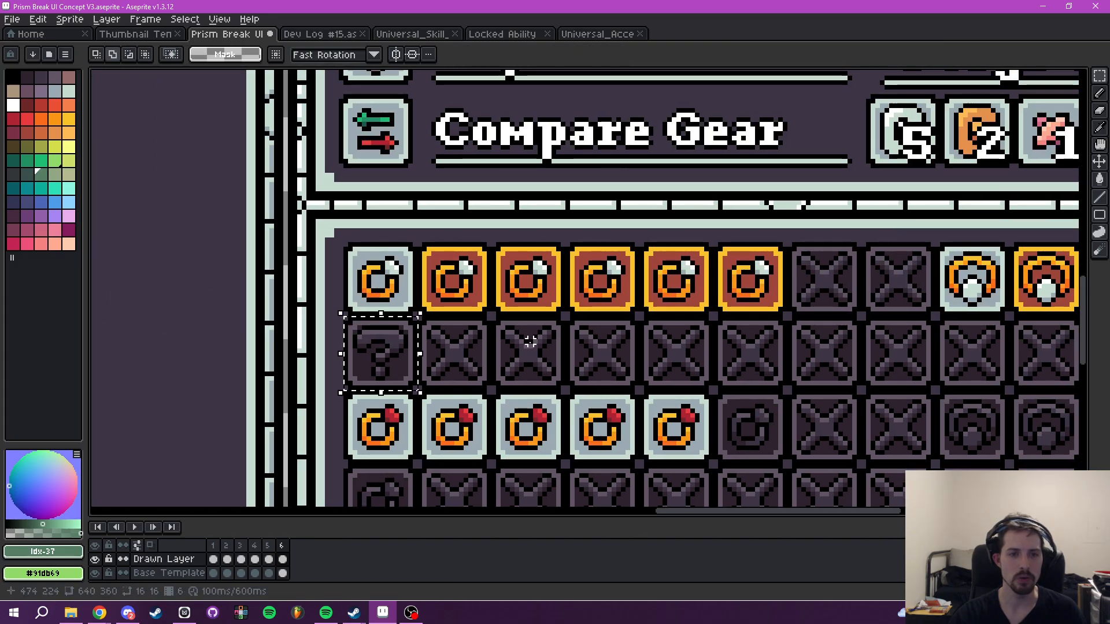
- On the Base Template layer, copy the question-mark tile from the second row's first slot into the top row's eleventh slot
{"action": "left_click", "coordinate": [174, 572]}
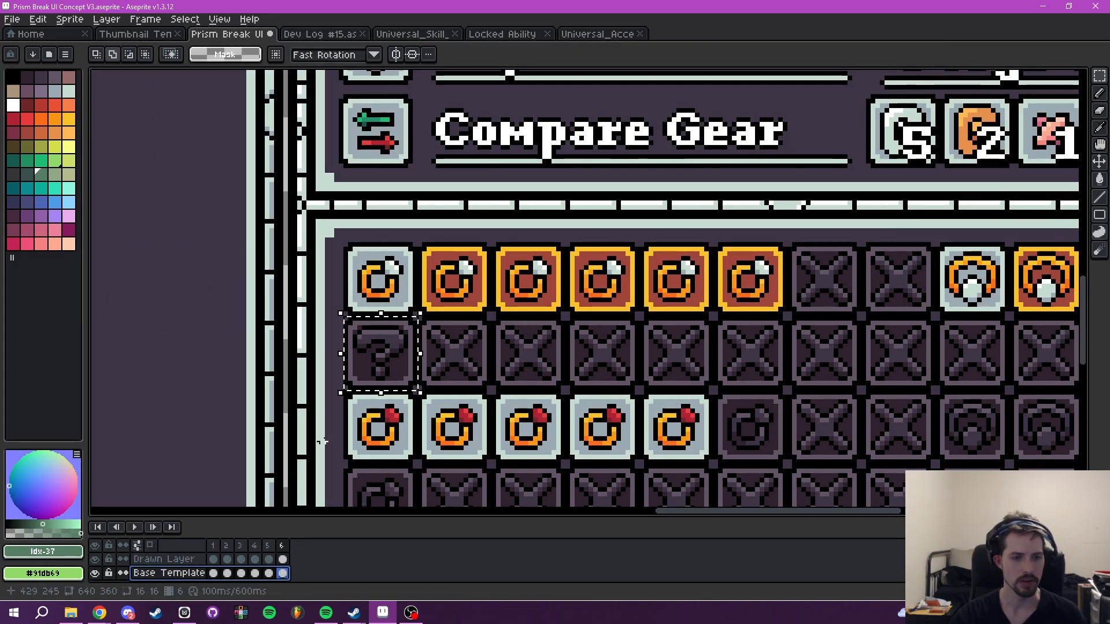
{"action": "left_click", "coordinate": [341, 416]}
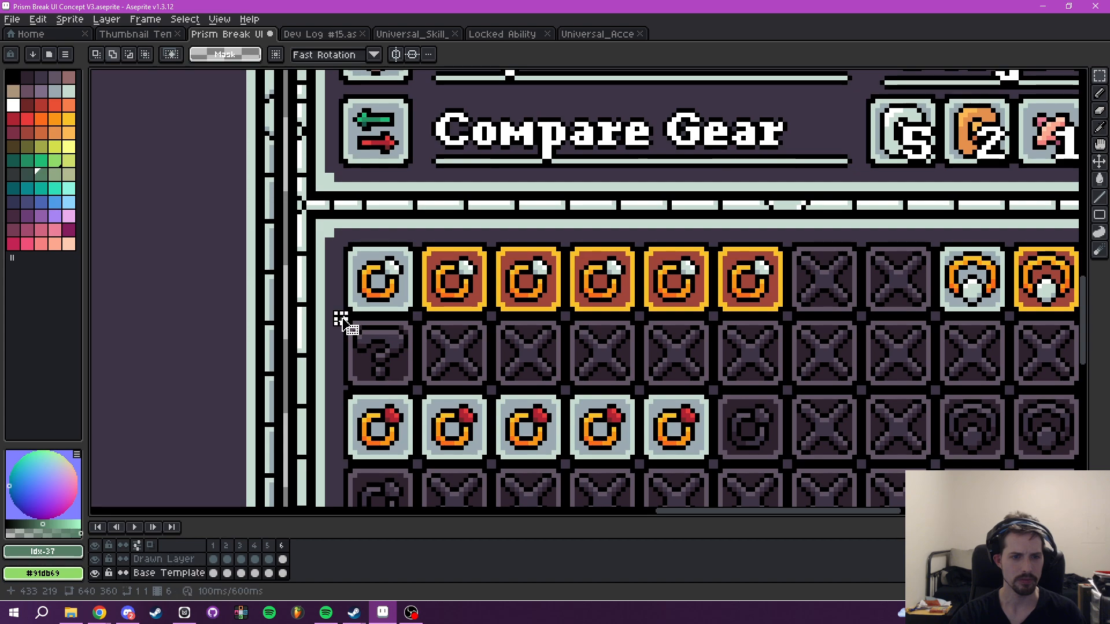
{"action": "scroll", "coordinate": [342, 318], "scroll_direction": "up", "scroll_amount": 2}
{"action": "left_click_drag", "start_coordinate": [346, 316], "coordinate": [443, 420]}
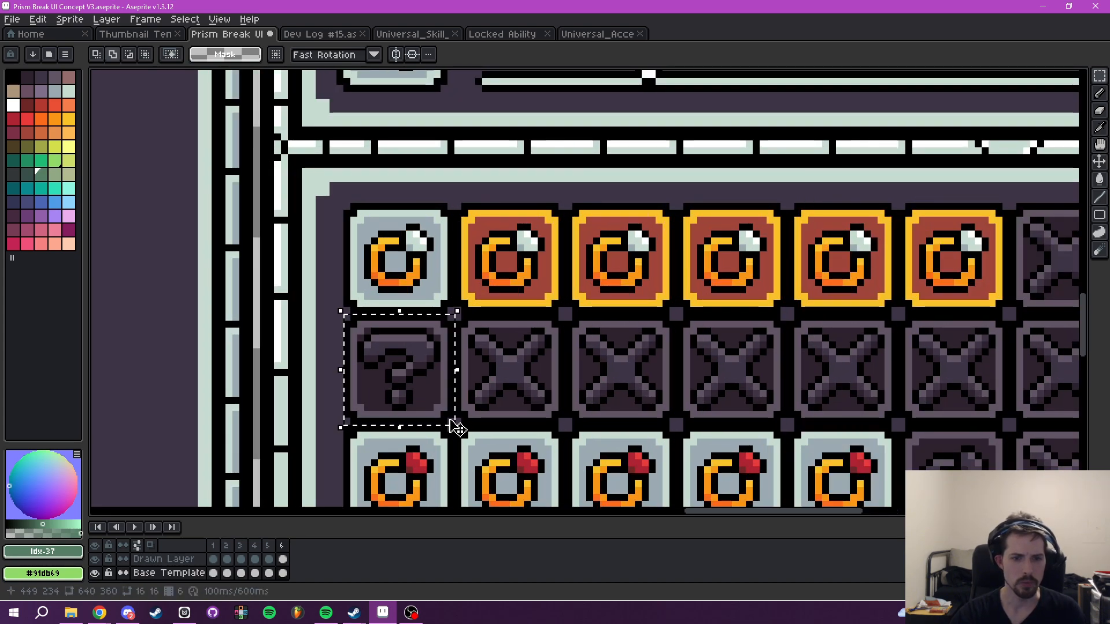
{"action": "scroll", "coordinate": [421, 370], "scroll_direction": "down", "scroll_amount": 2}
{"action": "left_click", "coordinate": [423, 368]}
{"action": "left_click_drag", "start_coordinate": [423, 370], "coordinate": [800, 298]}
{"action": "scroll", "coordinate": [846, 320], "scroll_direction": "down", "scroll_amount": 3}
{"action": "scroll", "coordinate": [853, 331], "scroll_direction": "up", "scroll_amount": 2}
{"action": "key", "text": "ctrl+d"}
{"action": "scroll", "coordinate": [858, 347], "scroll_direction": "down", "scroll_amount": 4}
{"action": "scroll", "coordinate": [859, 346], "scroll_direction": "up", "scroll_amount": 4}
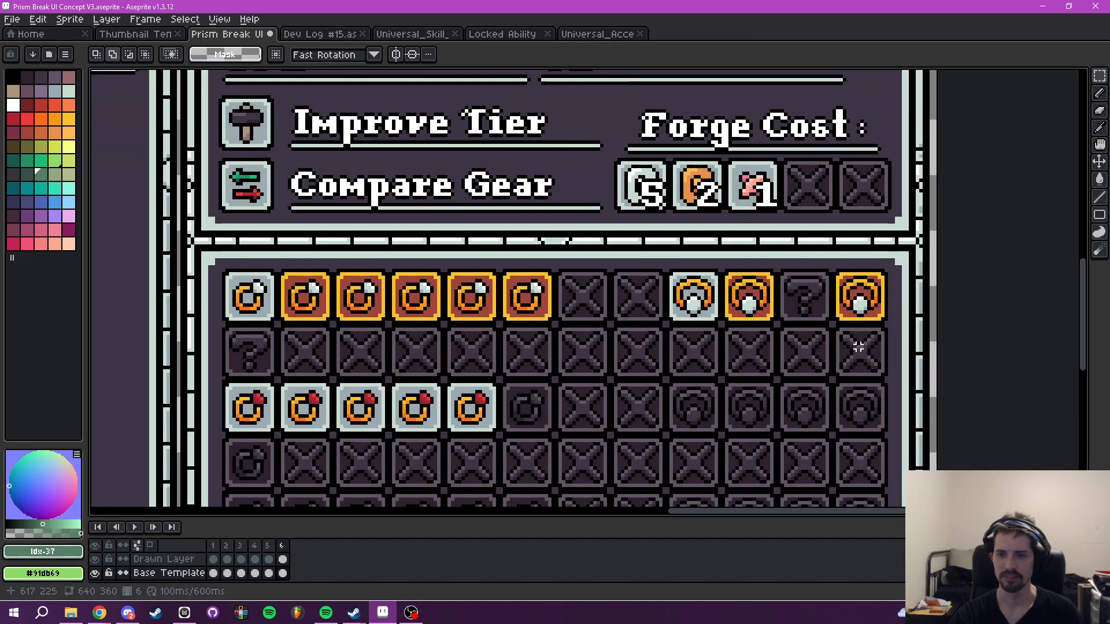
- Examine the top inventory row's ring and necklace tiles against the rows beneath them
{"action": "left_click_drag", "start_coordinate": [858, 410], "coordinate": [828, 382]}
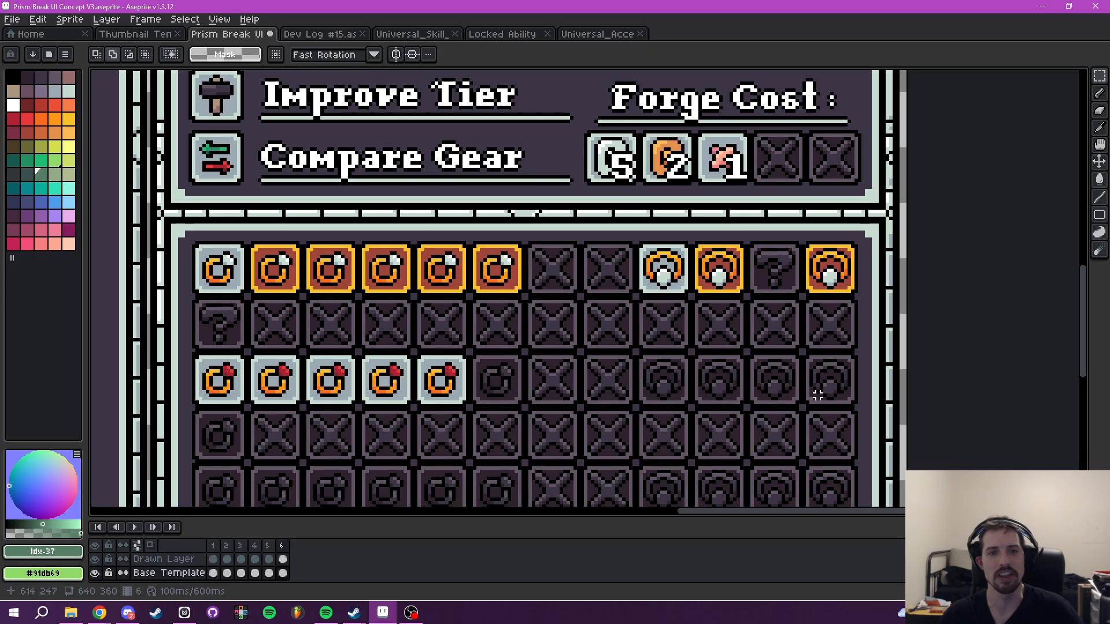
{"action": "scroll", "coordinate": [766, 315], "scroll_direction": "down", "scroll_amount": 2}
{"action": "scroll", "coordinate": [774, 317], "scroll_direction": "down", "scroll_amount": 2}
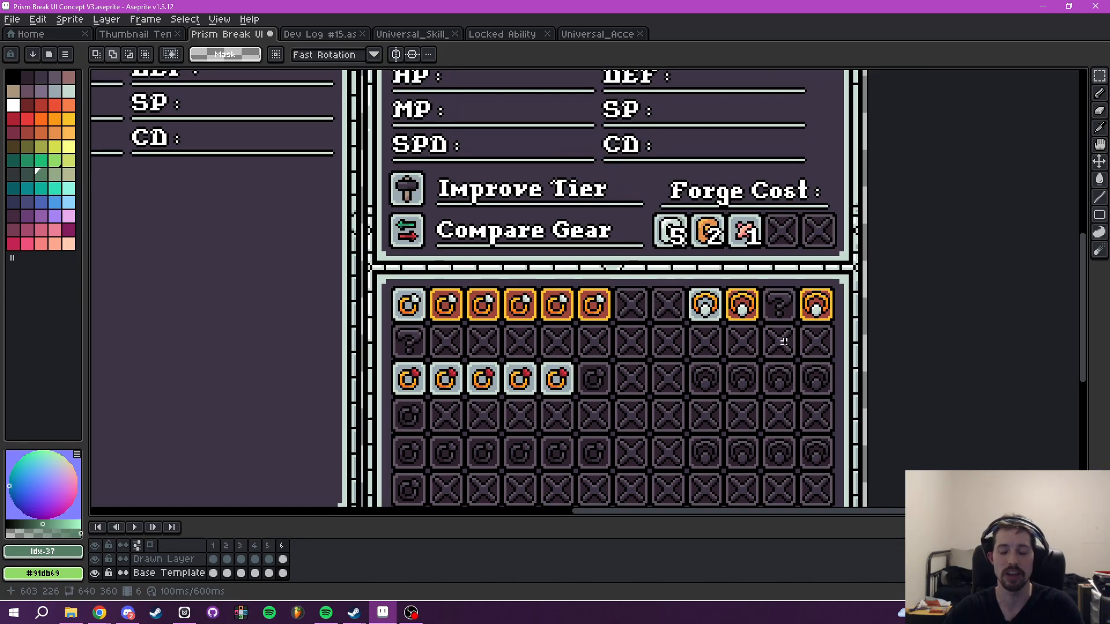
{"action": "scroll", "coordinate": [780, 358], "scroll_direction": "up", "scroll_amount": 2}
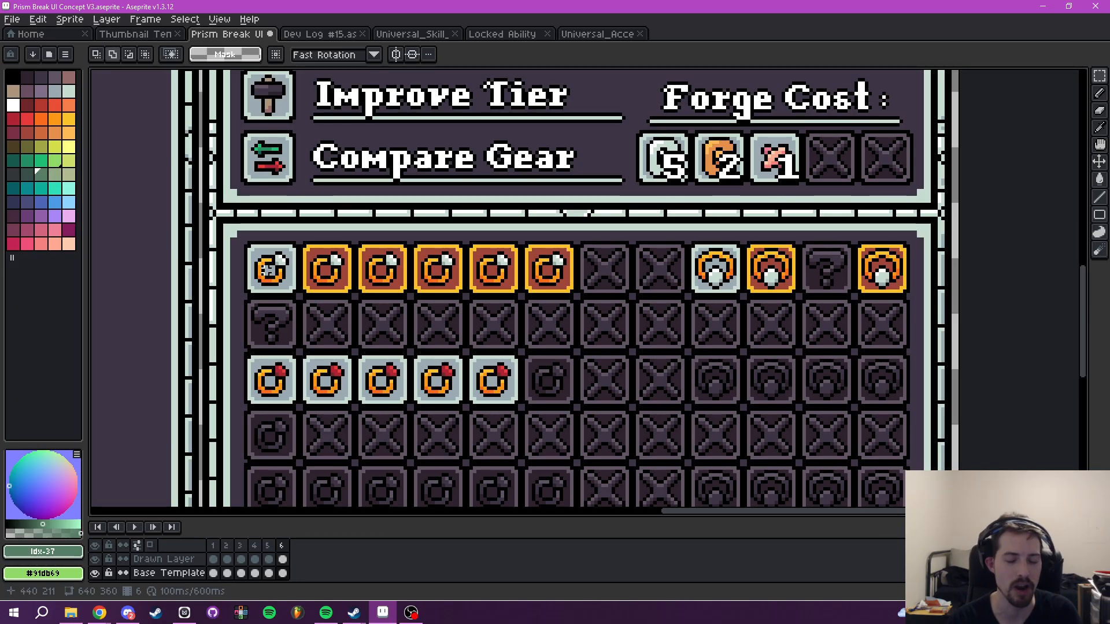
{"action": "scroll", "coordinate": [267, 268], "scroll_direction": "up", "scroll_amount": 2}
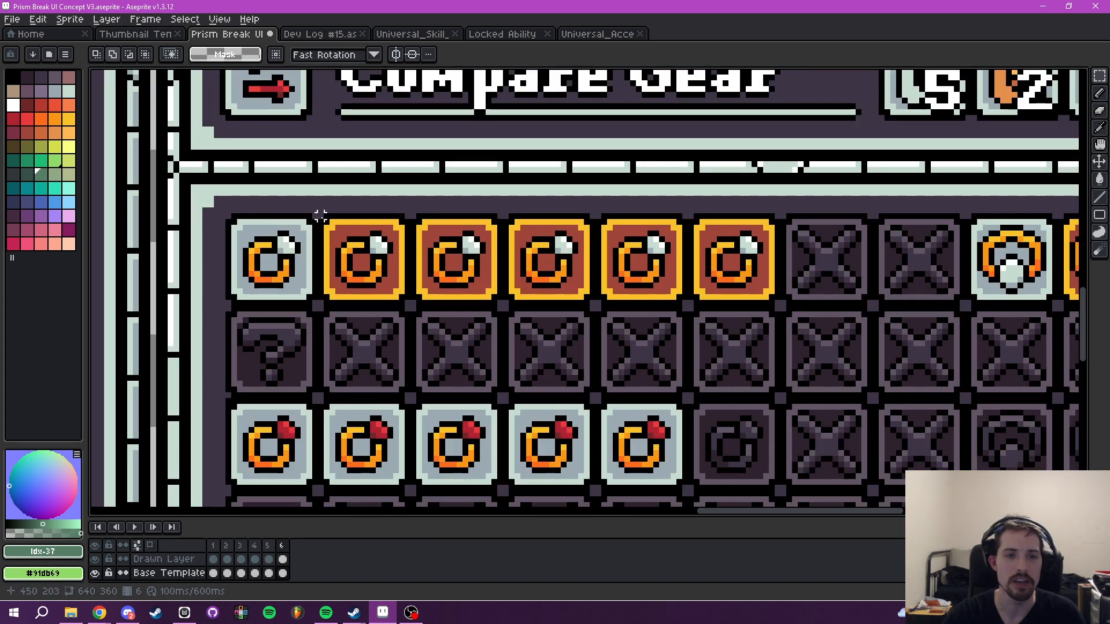
{"action": "left_click_drag", "start_coordinate": [789, 268], "coordinate": [846, 286]}
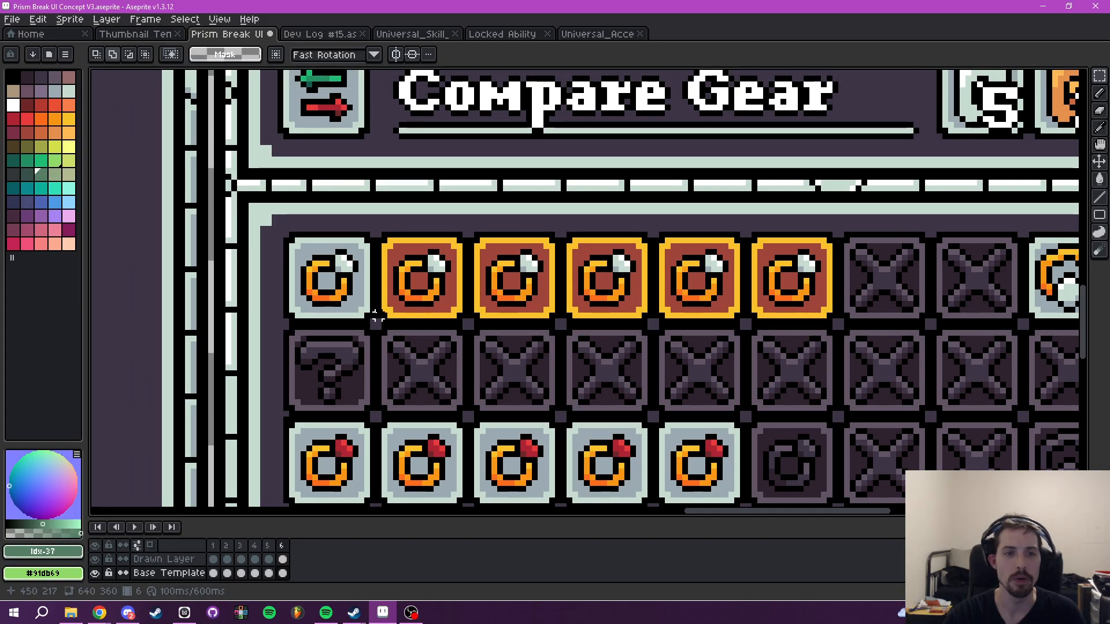
{"action": "left_click_drag", "start_coordinate": [651, 311], "coordinate": [207, 258]}
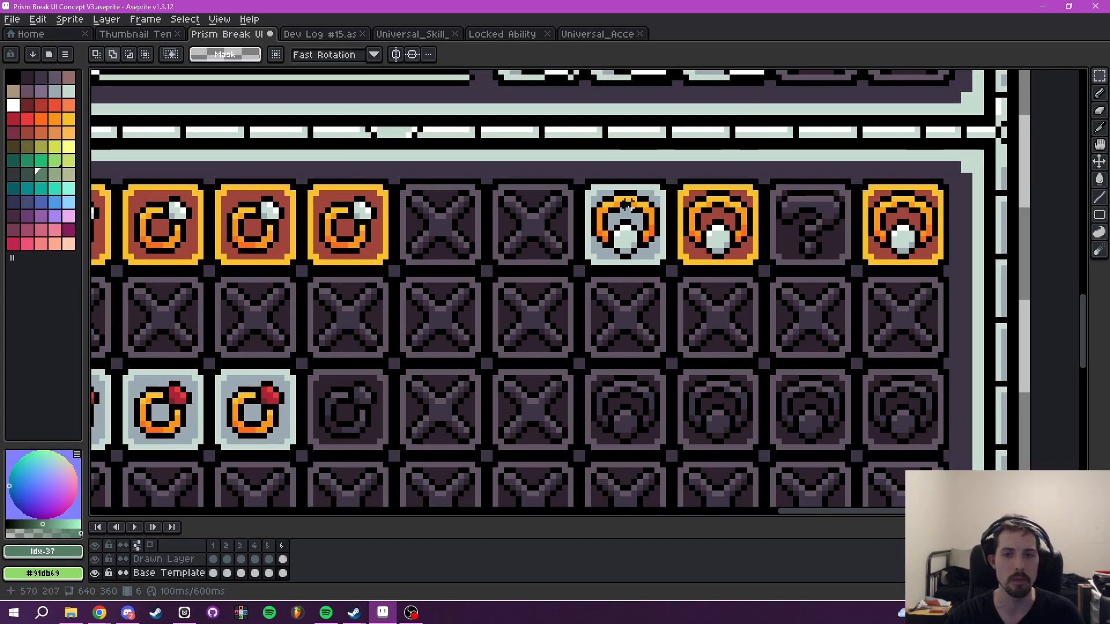
{"action": "scroll", "coordinate": [626, 203], "scroll_direction": "down", "scroll_amount": 2}
{"action": "left_click_drag", "start_coordinate": [596, 314], "coordinate": [691, 336]}
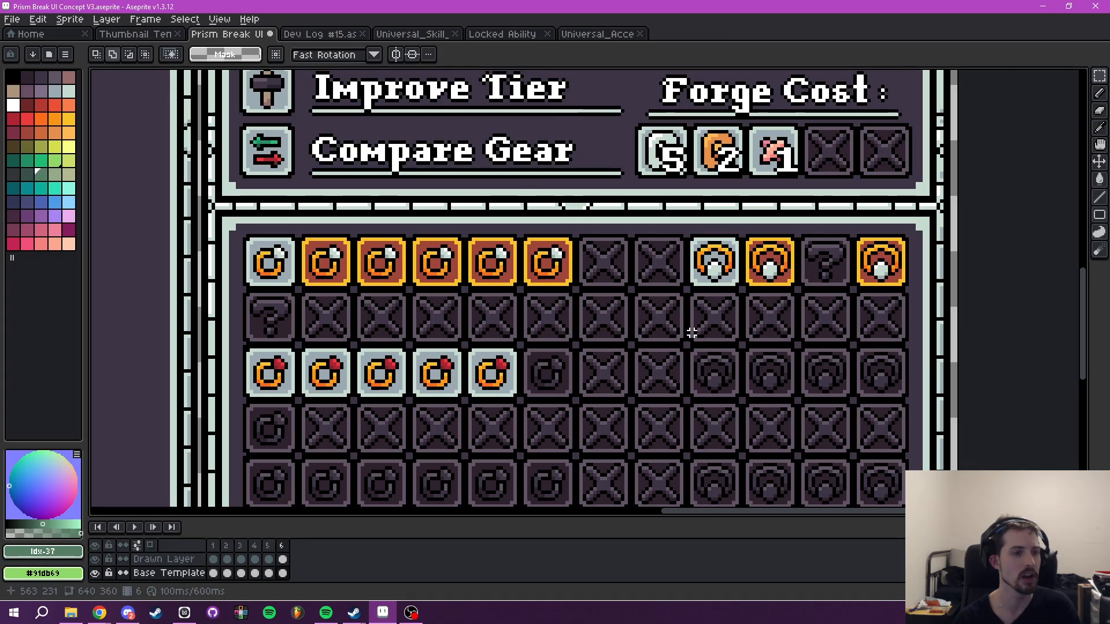
{"action": "scroll", "coordinate": [674, 312], "scroll_direction": "down", "scroll_amount": 4}
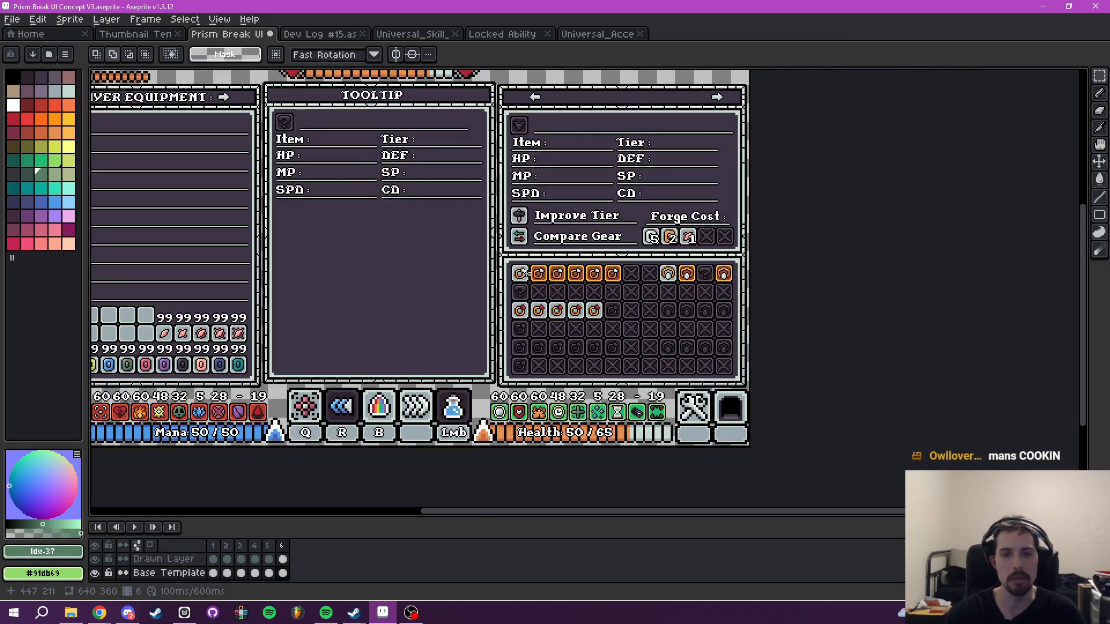
- Hide the Drawn Layer to examine the Base Template's equipment slots and inventory grid, and show the layer again
{"action": "left_click_drag", "start_coordinate": [530, 272], "coordinate": [859, 323]}
{"action": "mouse_move", "coordinate": [420, 300]}
{"action": "left_mouse_down"}
{"action": "mouse_move", "coordinate": [450, 303]}
{"action": "mouse_move", "coordinate": [445, 324]}
{"action": "mouse_move", "coordinate": [478, 315]}
{"action": "left_mouse_up"}
{"action": "scroll", "coordinate": [445, 311], "scroll_direction": "up", "scroll_amount": 4}
{"action": "left_click", "coordinate": [95, 559]}
{"action": "left_click_drag", "start_coordinate": [402, 339], "coordinate": [424, 444]}
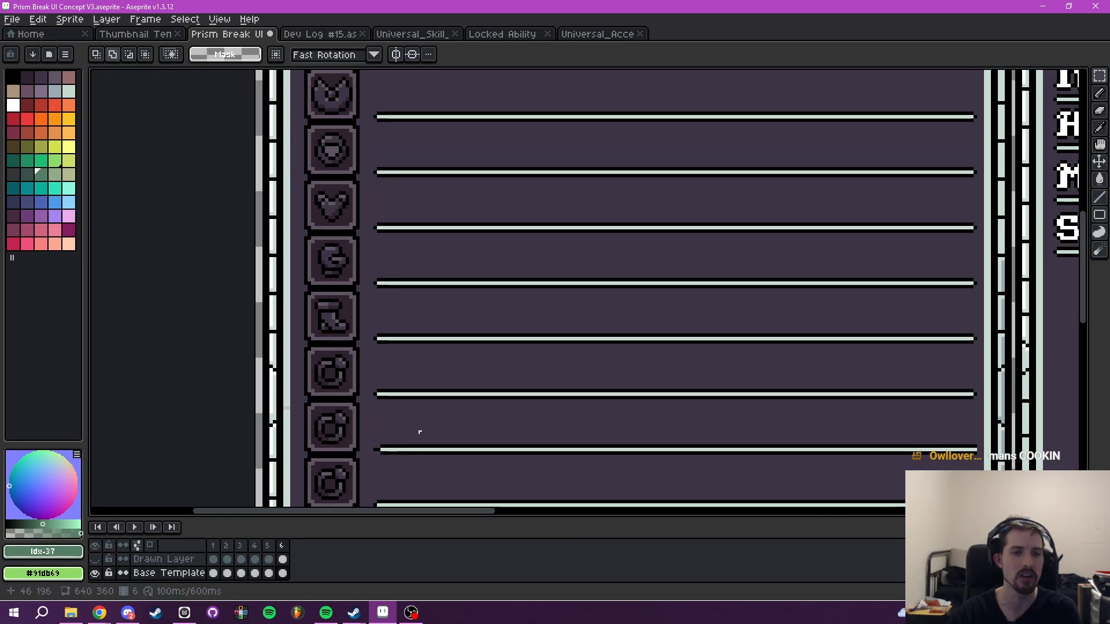
{"action": "scroll", "coordinate": [423, 444], "scroll_direction": "down", "scroll_amount": 2}
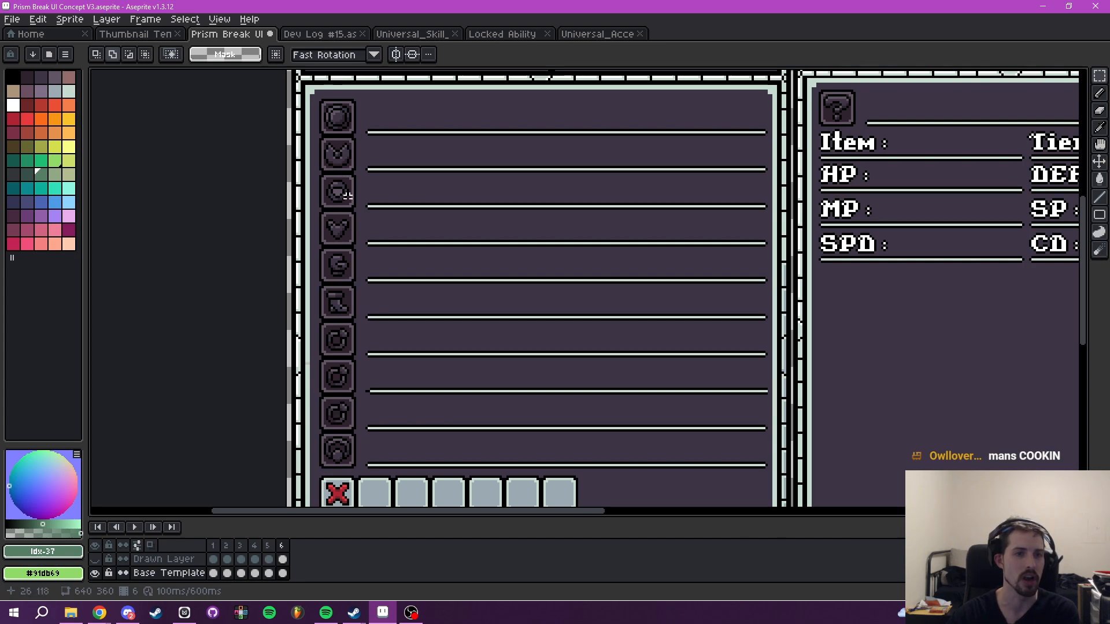
{"action": "left_click_drag", "start_coordinate": [586, 421], "coordinate": [182, 231]}
{"action": "left_click_drag", "start_coordinate": [808, 292], "coordinate": [369, 325]}
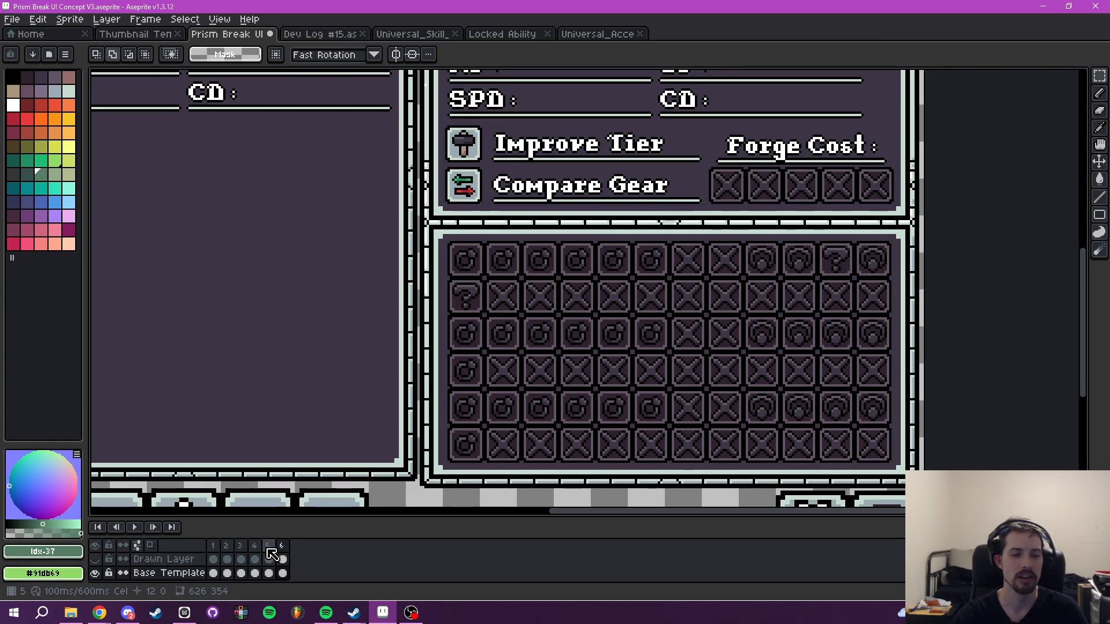
{"action": "key", "text": "Right"}
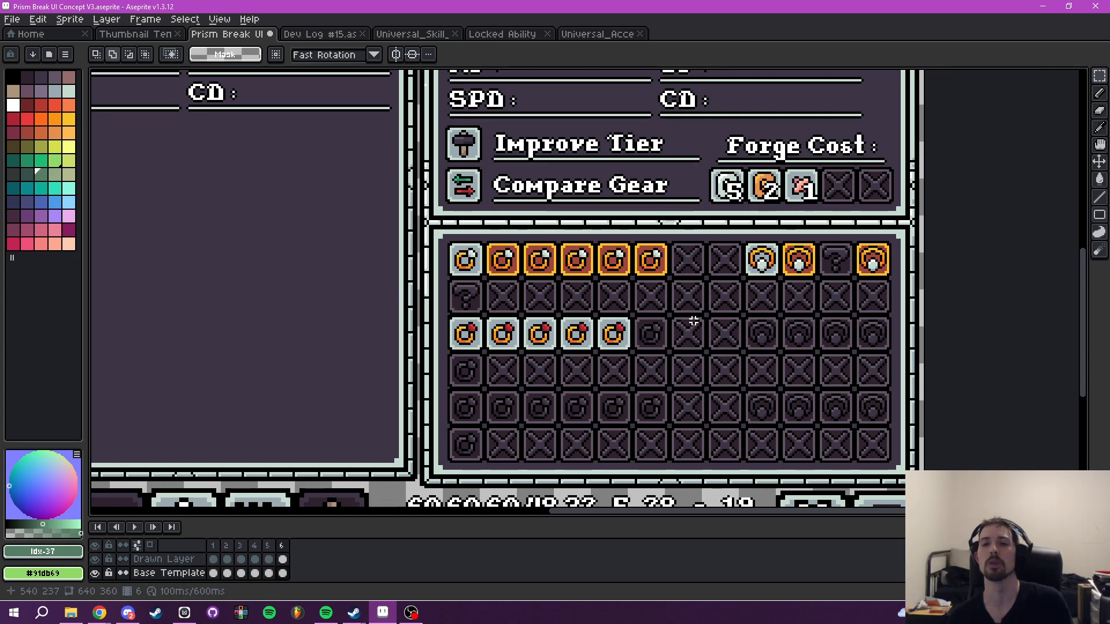
- Compare the inventory grid layout in frame 5 with the ring and necklace grid in frame 6
{"action": "scroll", "coordinate": [716, 315], "scroll_direction": "down", "scroll_amount": 2}
{"action": "scroll", "coordinate": [724, 324], "scroll_direction": "up", "scroll_amount": 3}
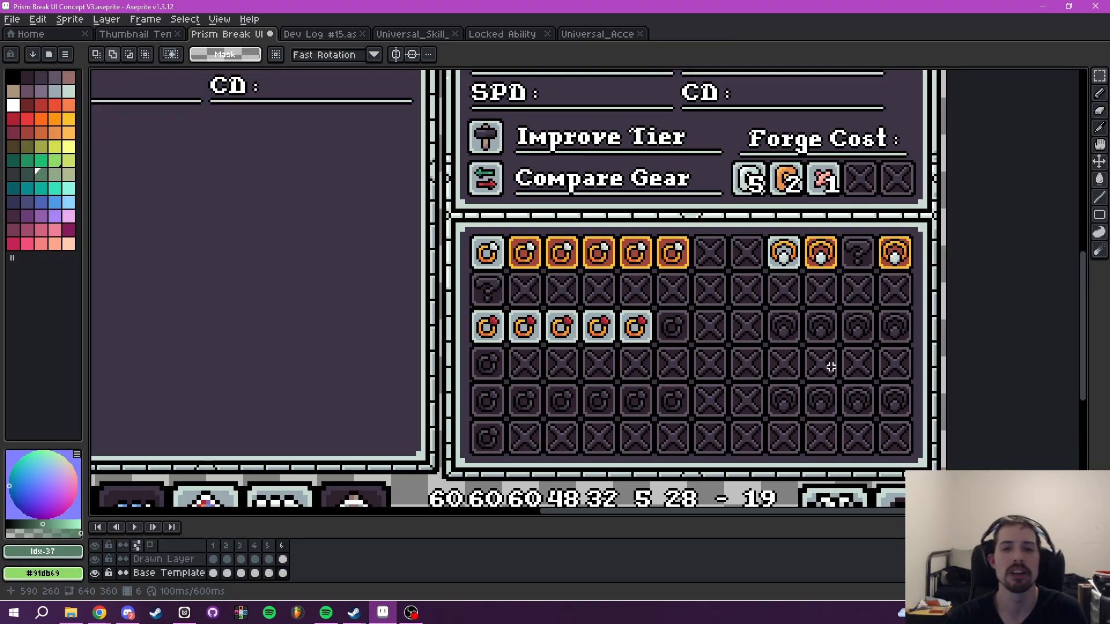
{"action": "scroll", "coordinate": [830, 367], "scroll_direction": "down", "scroll_amount": 2}
{"action": "scroll", "coordinate": [719, 375], "scroll_direction": "up", "scroll_amount": 4}
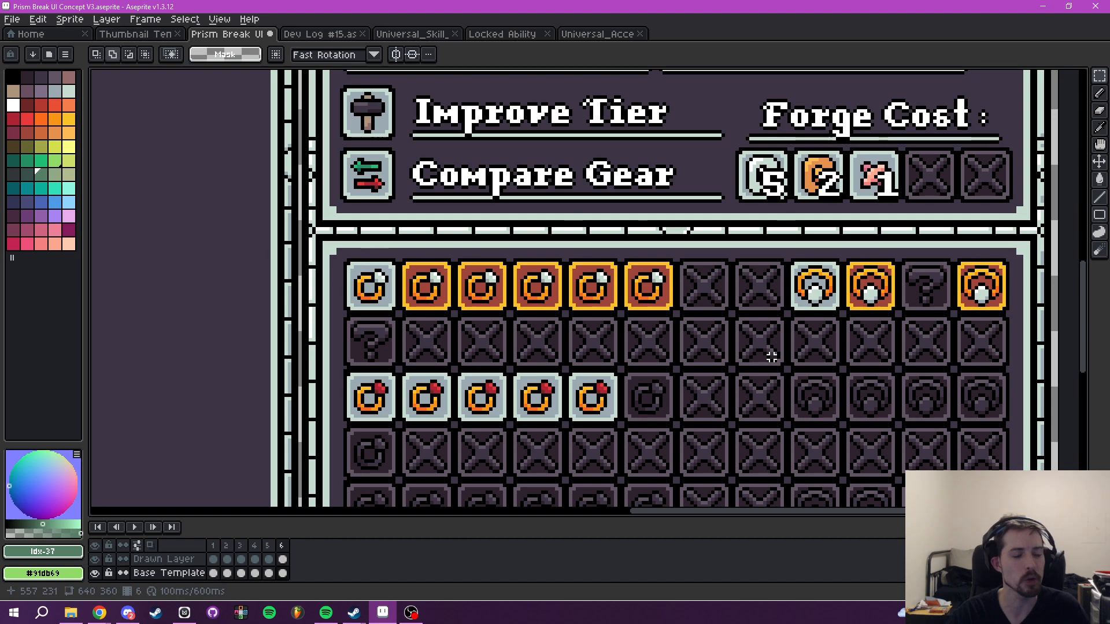
{"action": "left_click", "coordinate": [267, 546]}
{"action": "scroll", "coordinate": [767, 369], "scroll_direction": "down", "scroll_amount": 2}
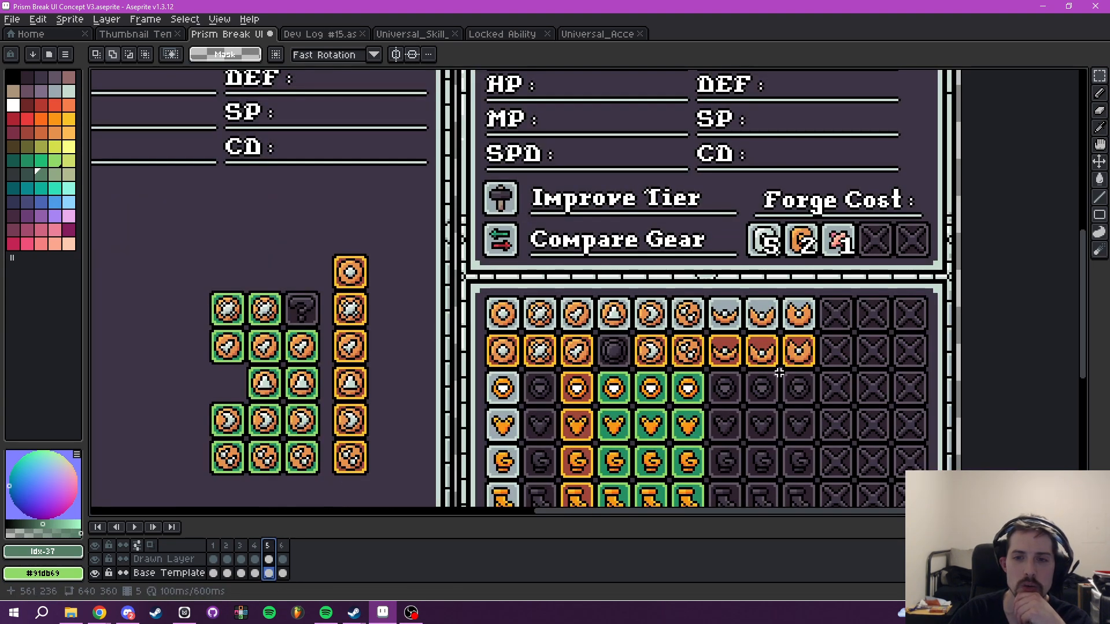
{"action": "left_click_drag", "start_coordinate": [541, 377], "coordinate": [524, 356]}
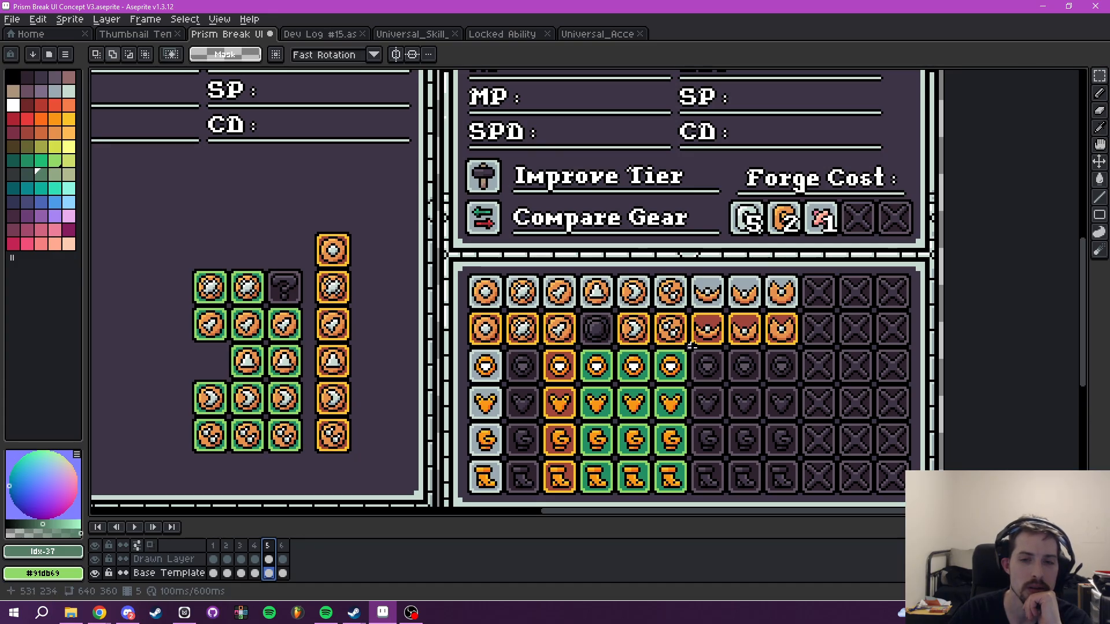
{"action": "left_click_drag", "start_coordinate": [713, 385], "coordinate": [704, 359]}
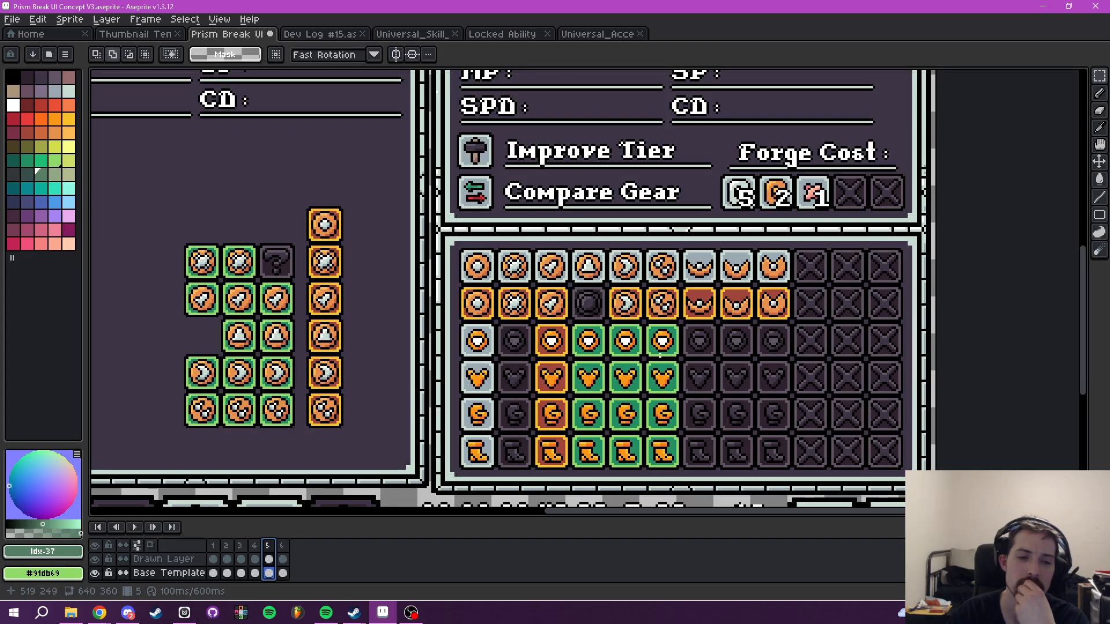
{"action": "left_click", "coordinate": [284, 549]}
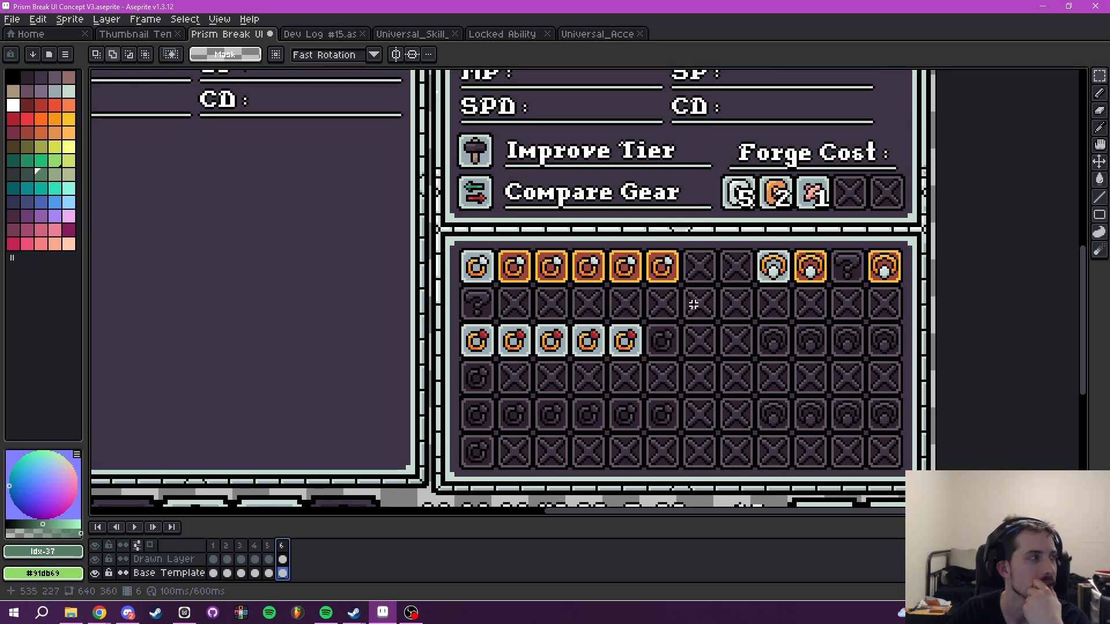
{"action": "scroll", "coordinate": [699, 315], "scroll_direction": "up", "scroll_amount": 2}
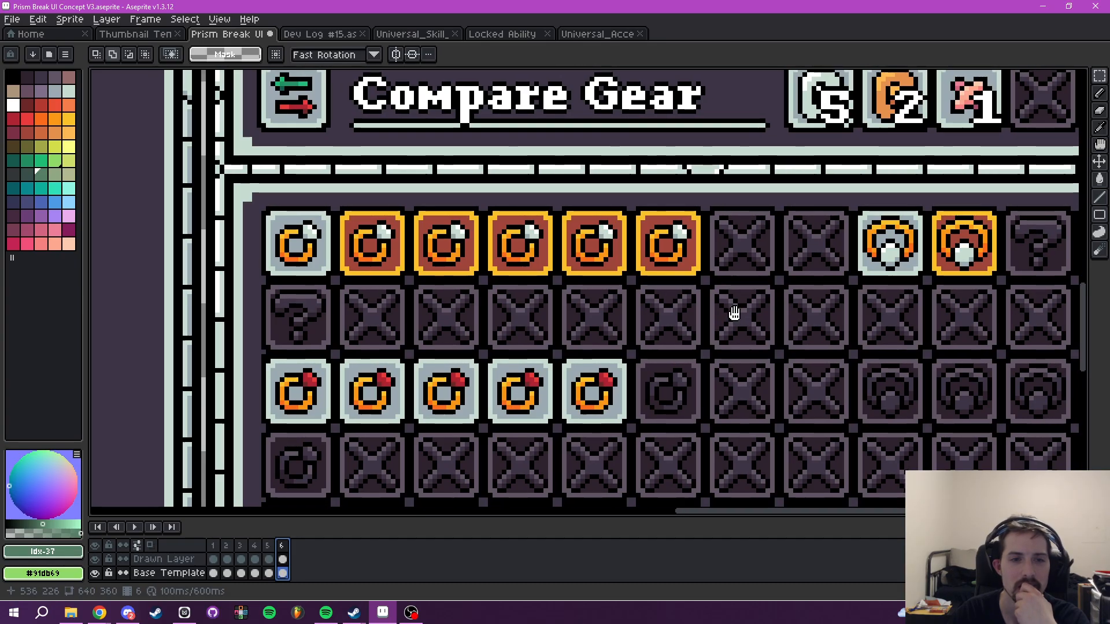
{"action": "left_click_drag", "start_coordinate": [734, 313], "coordinate": [721, 324]}
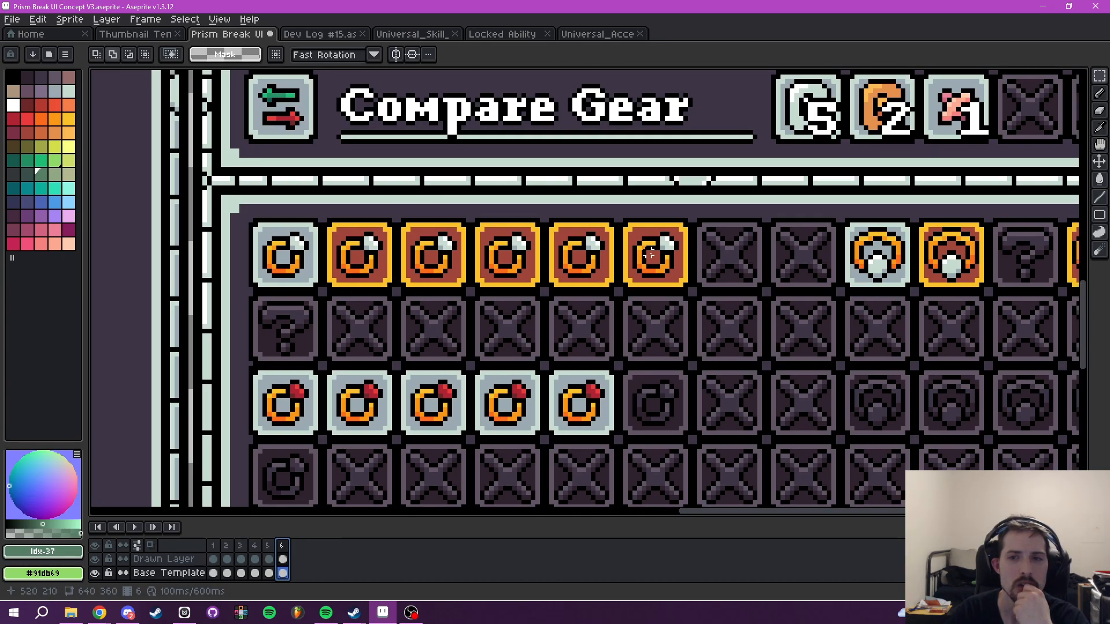
{"action": "left_click_drag", "start_coordinate": [842, 346], "coordinate": [602, 312]}
{"action": "scroll", "coordinate": [644, 302], "scroll_direction": "down", "scroll_amount": 3}
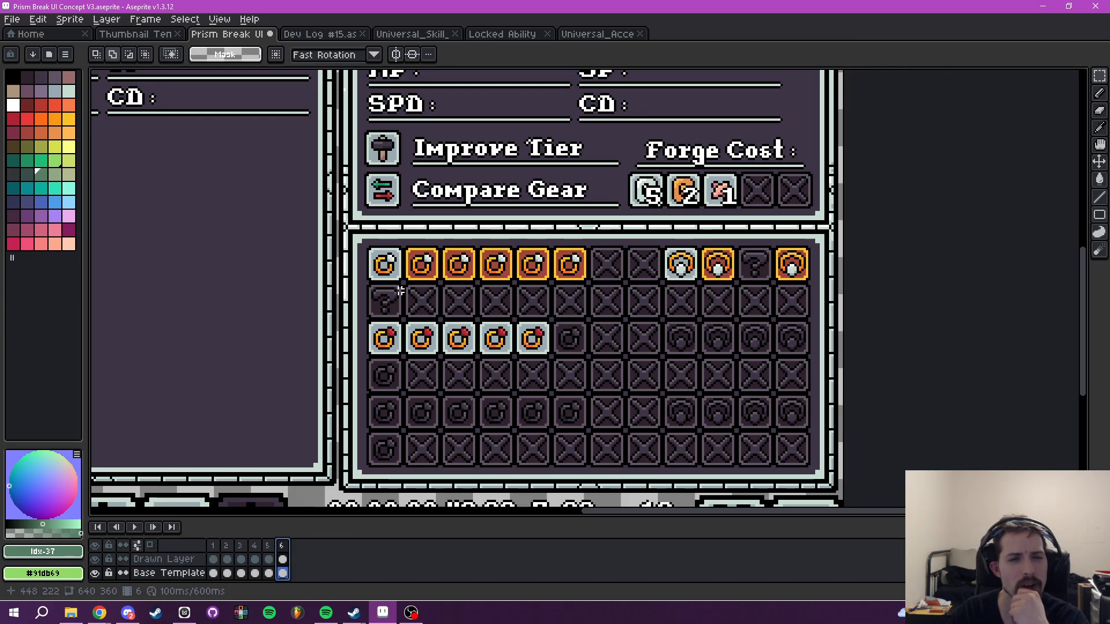
- Copy the question-mark tile from the second row's first slot into the top row's seventh slot on the Base Template
{"action": "scroll", "coordinate": [415, 291], "scroll_direction": "up", "scroll_amount": 3}
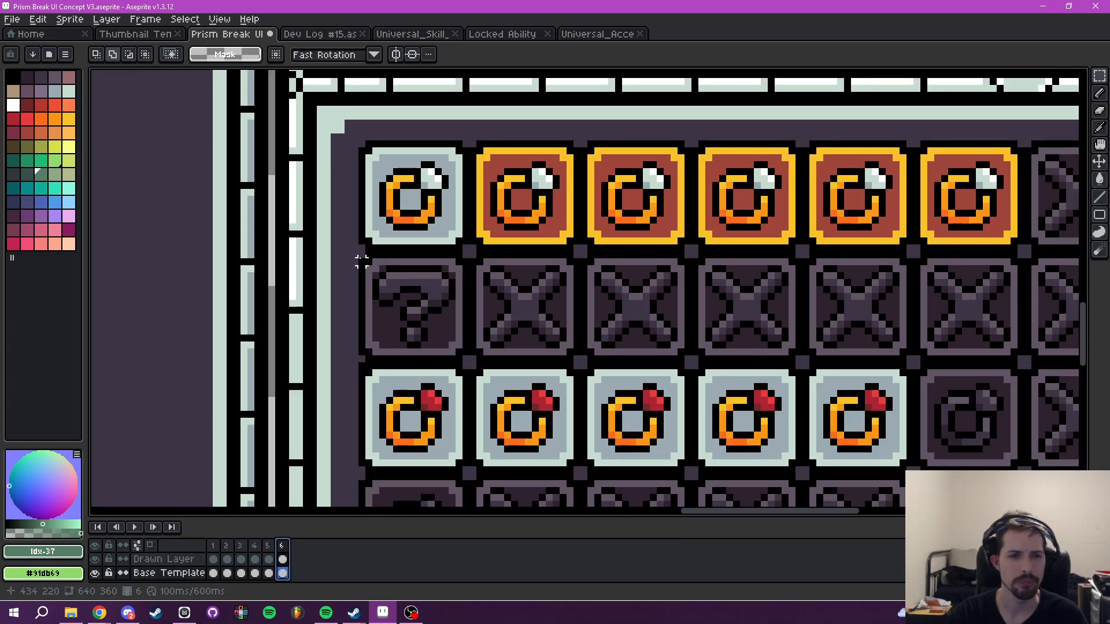
{"action": "left_click_drag", "start_coordinate": [362, 255], "coordinate": [466, 362]}
{"action": "left_click_drag", "start_coordinate": [445, 302], "coordinate": [497, 195]}
{"action": "key", "text": "ctrl+d"}
- Cover the question mark in the second row's first slot with a copied 16 by 16 crossed tile
{"action": "left_click_drag", "start_coordinate": [513, 243], "coordinate": [917, 290]}
{"action": "scroll", "coordinate": [348, 349], "scroll_direction": "up", "scroll_amount": 1}
{"action": "left_click_drag", "start_coordinate": [259, 284], "coordinate": [403, 429]}
{"action": "left_click_drag", "start_coordinate": [359, 372], "coordinate": [403, 365]}
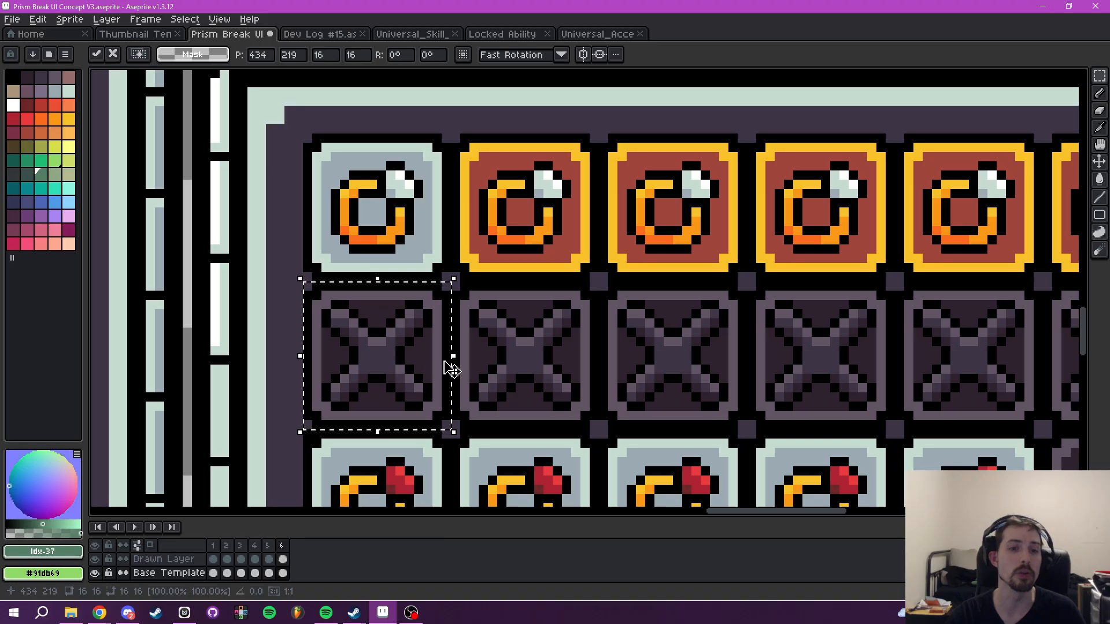
{"action": "scroll", "coordinate": [462, 346], "scroll_direction": "down", "scroll_amount": 2}
{"action": "left_click_drag", "start_coordinate": [671, 320], "coordinate": [466, 310]}
{"action": "key", "text": "ctrl+d"}
- Copy the 16 by 16 red-gem ring tile with the orange background from the Universal_Accessories_Sheet document
{"action": "scroll", "coordinate": [810, 374], "scroll_direction": "down", "scroll_amount": 2}
{"action": "left_click_drag", "start_coordinate": [810, 374], "coordinate": [671, 294]}
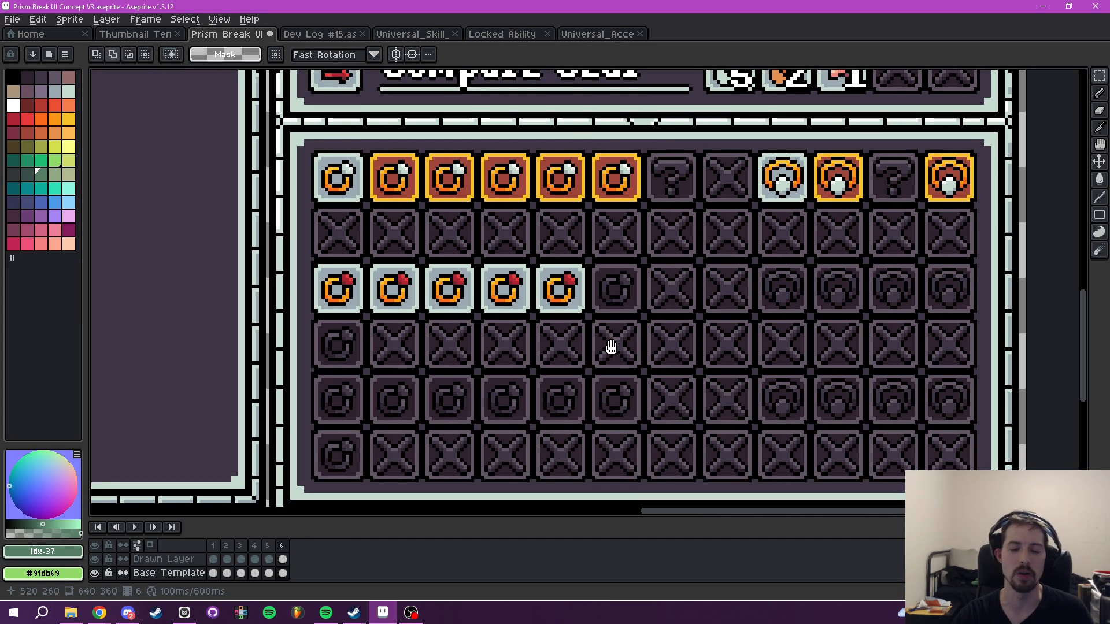
{"action": "left_click_drag", "start_coordinate": [609, 349], "coordinate": [618, 323]}
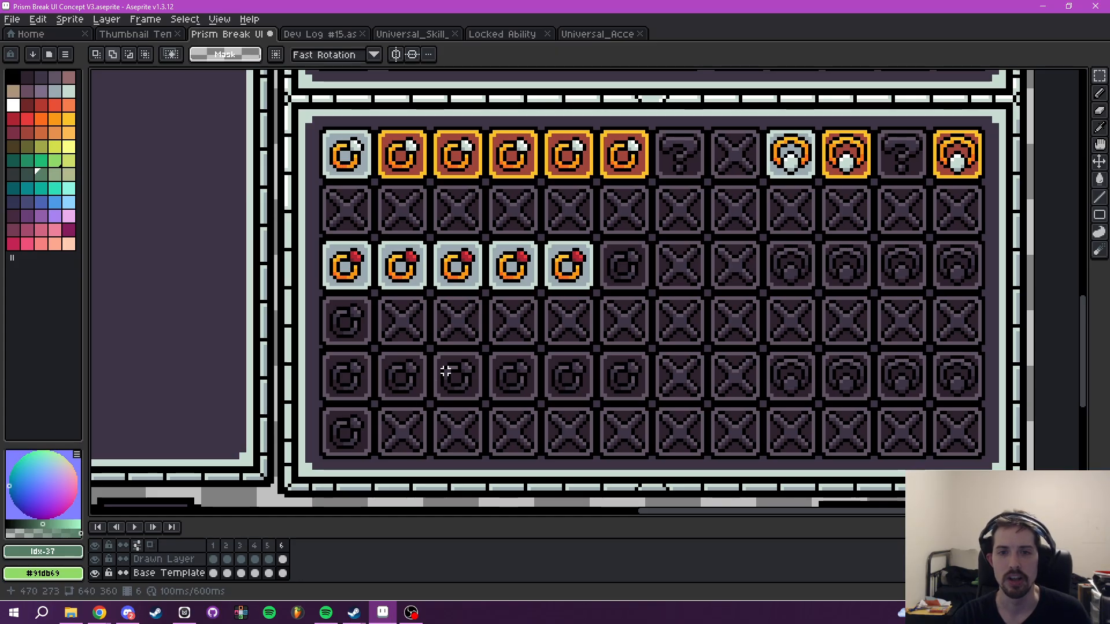
{"action": "left_click_drag", "start_coordinate": [445, 371], "coordinate": [470, 431]}
{"action": "left_click_drag", "start_coordinate": [696, 248], "coordinate": [770, 230]}
{"action": "scroll", "coordinate": [498, 307], "scroll_direction": "up", "scroll_amount": 2}
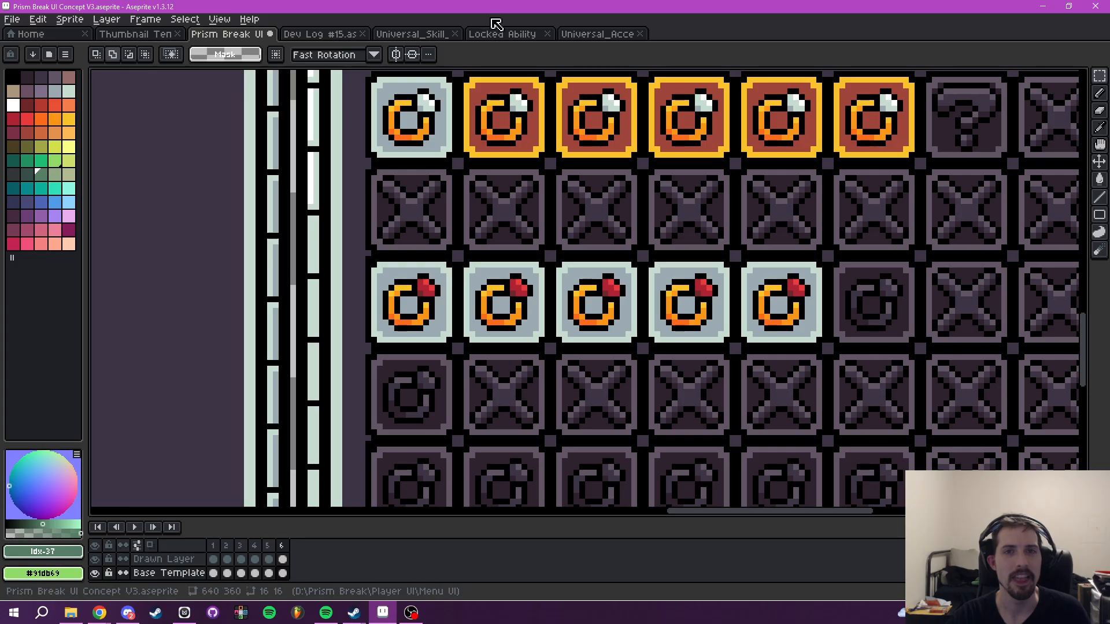
{"action": "left_click", "coordinate": [597, 34]}
{"action": "scroll", "coordinate": [649, 265], "scroll_direction": "down", "scroll_amount": 3}
{"action": "left_click_drag", "start_coordinate": [430, 297], "coordinate": [695, 188]}
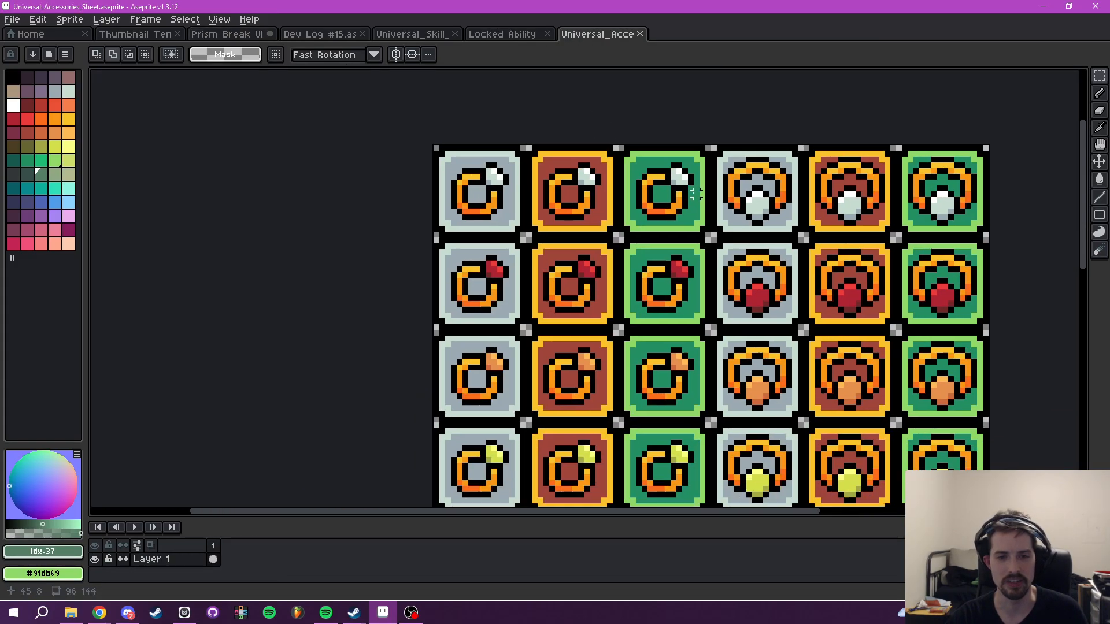
{"action": "scroll", "coordinate": [651, 257], "scroll_direction": "up", "scroll_amount": 1}
{"action": "left_click_drag", "start_coordinate": [454, 228], "coordinate": [549, 320]}
{"action": "left_click_drag", "start_coordinate": [585, 367], "coordinate": [601, 376]}
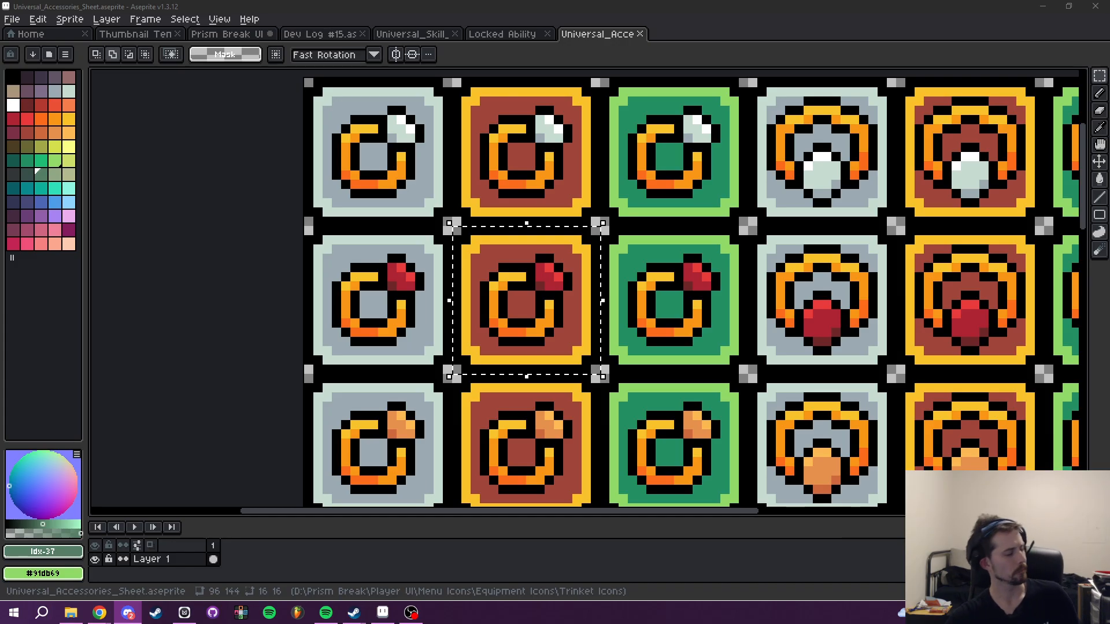
- Return to the inventory grid in the Prism Break UI Concept document
{"action": "key", "text": "alt+Tab"}
{"action": "key", "text": "alt+Tab"}
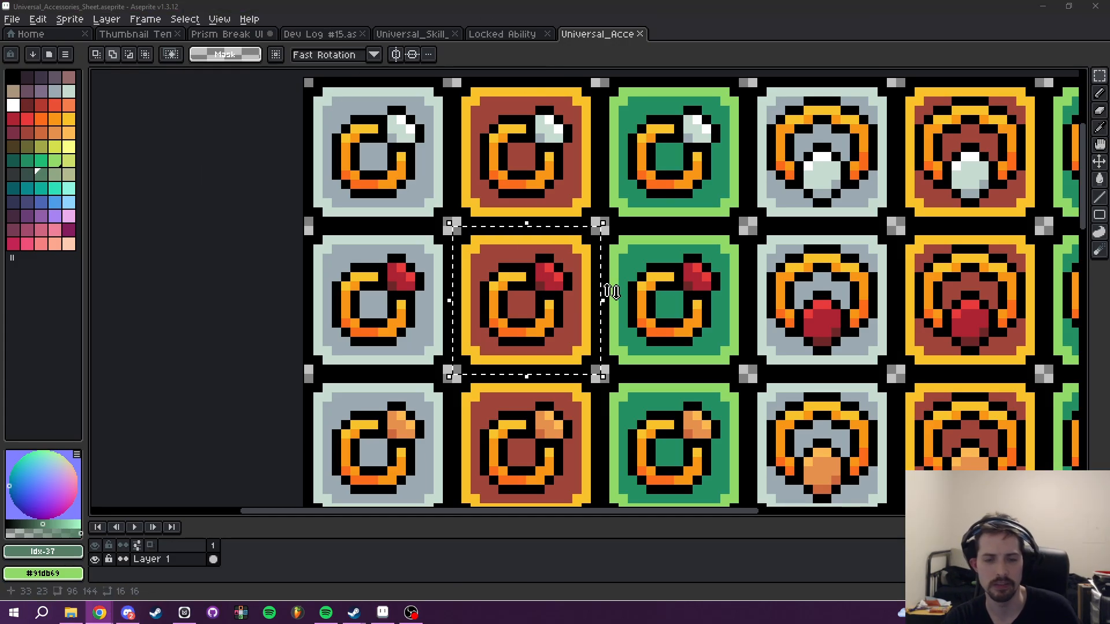
{"action": "left_click", "coordinate": [517, 35]}
{"action": "left_click", "coordinate": [407, 35]}
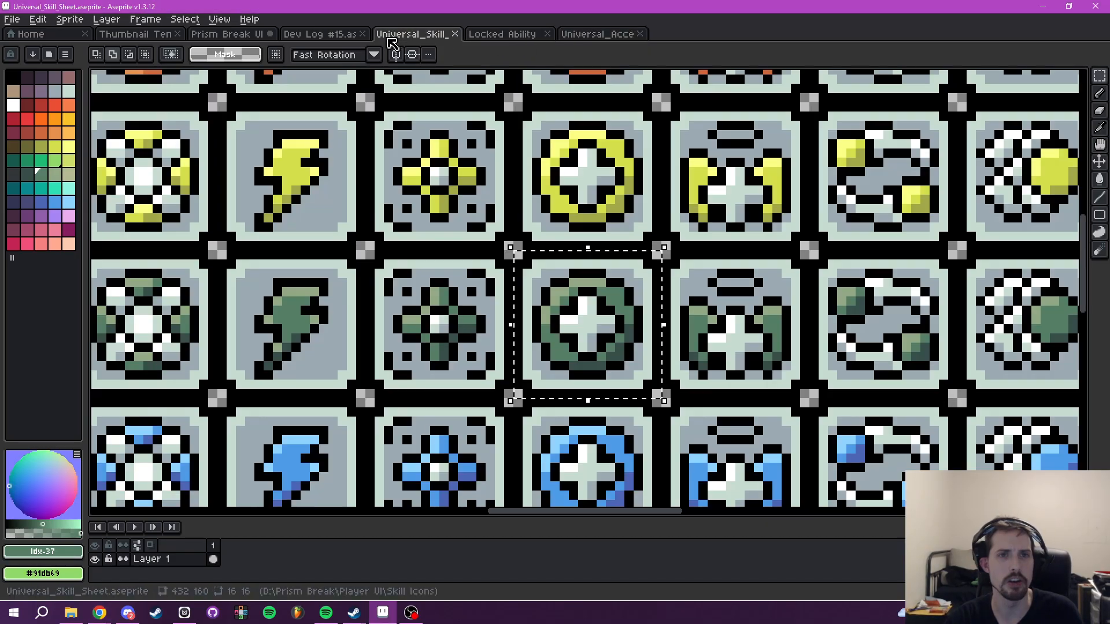
{"action": "left_click", "coordinate": [341, 37]}
{"action": "left_click", "coordinate": [230, 34]}
{"action": "scroll", "coordinate": [468, 225], "scroll_direction": "up", "scroll_amount": 2}
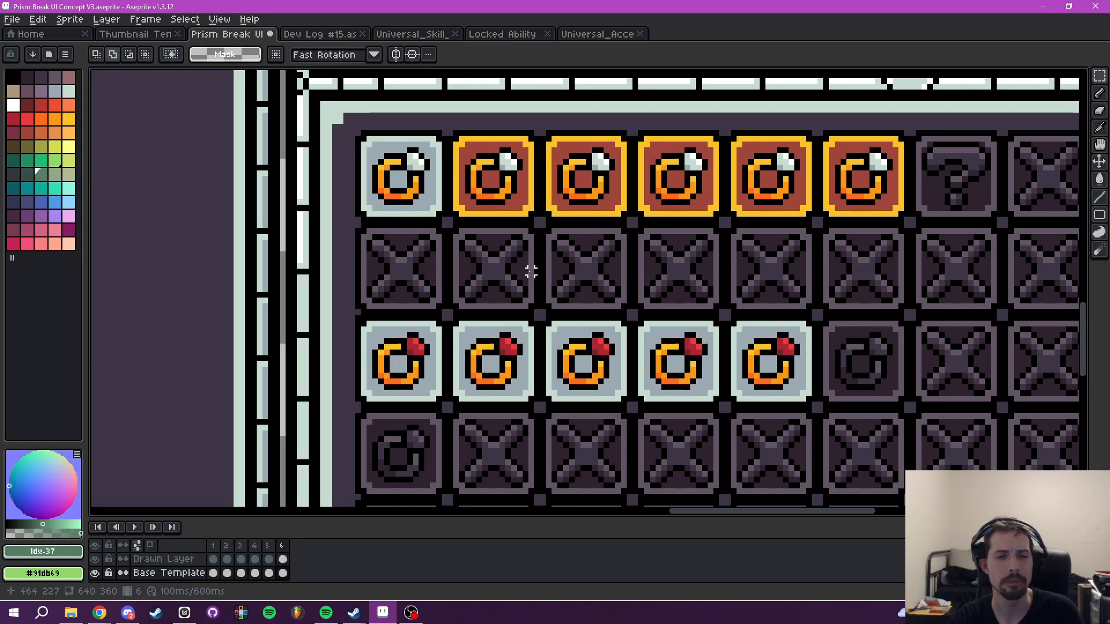
{"action": "key", "text": "ctrl+v"}
{"action": "mouse_move", "coordinate": [586, 280]}
{"action": "left_mouse_down"}
{"action": "mouse_move", "coordinate": [547, 328]}
{"action": "mouse_move", "coordinate": [592, 262]}
{"action": "left_mouse_up"}
{"action": "key", "text": "Escape"}
- Paste the orange red-gem ring tile on the Drawn Layer over the third row's second, third, fourth and fifth slots
{"action": "left_click", "coordinate": [164, 559]}
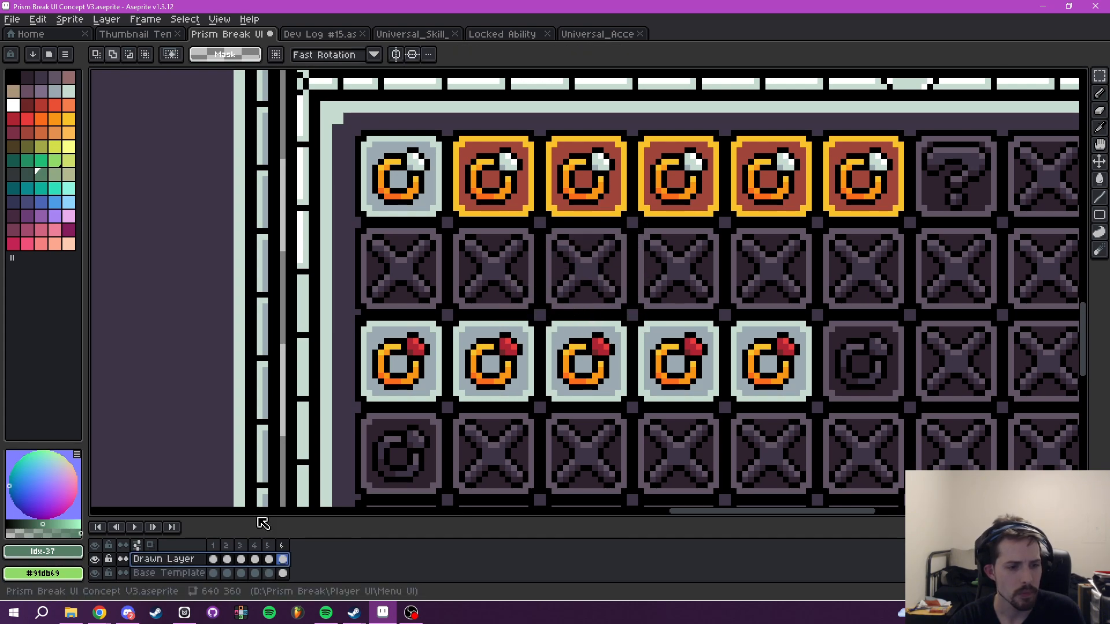
{"action": "key", "text": "ctrl+v"}
{"action": "left_click_drag", "start_coordinate": [602, 305], "coordinate": [511, 381]}
{"action": "key", "text": "ctrl+v"}
{"action": "left_click_drag", "start_coordinate": [578, 290], "coordinate": [584, 368]}
{"action": "key", "text": "ctrl+v"}
{"action": "left_click_drag", "start_coordinate": [615, 298], "coordinate": [695, 370]}
{"action": "key", "text": "ctrl+v"}
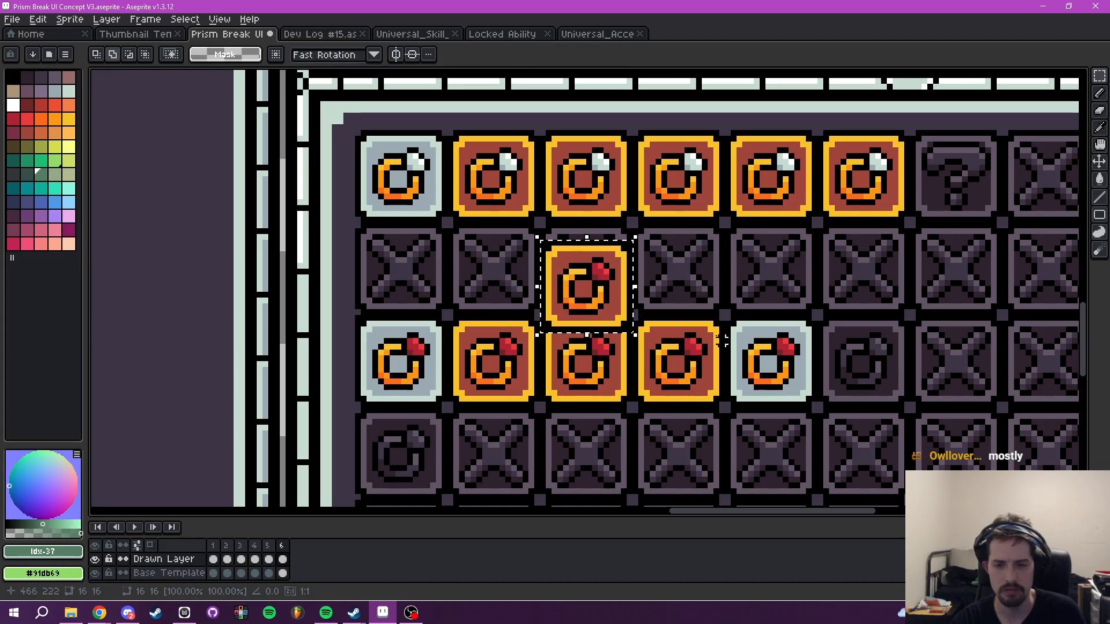
{"action": "left_click_drag", "start_coordinate": [591, 297], "coordinate": [782, 372]}
- Align the pasted red-gem ring tile in the third row's fifth slot with the grid
{"action": "left_click_drag", "start_coordinate": [912, 336], "coordinate": [654, 345]}
{"action": "scroll", "coordinate": [677, 350], "scroll_direction": "down", "scroll_amount": 2}
{"action": "key", "text": "ctrl+v"}
{"action": "left_click_drag", "start_coordinate": [590, 298], "coordinate": [744, 364]}
{"action": "scroll", "coordinate": [585, 352], "scroll_direction": "up", "scroll_amount": 3}
{"action": "key", "text": "ctrl+z"}
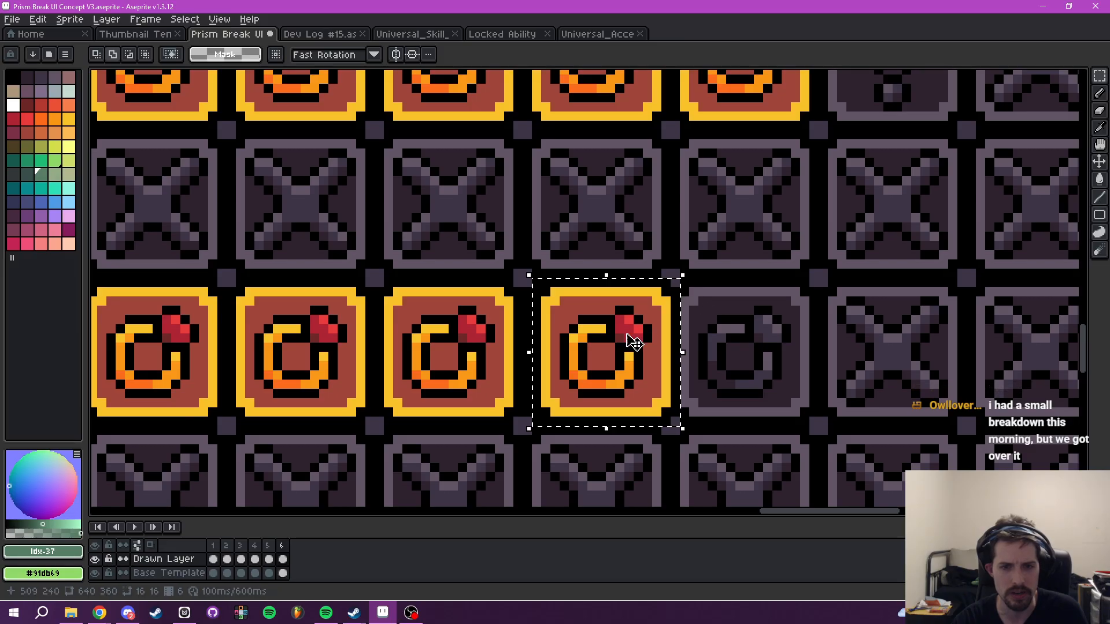
{"action": "left_click_drag", "start_coordinate": [619, 363], "coordinate": [610, 363]}
{"action": "key", "text": "ctrl+d"}
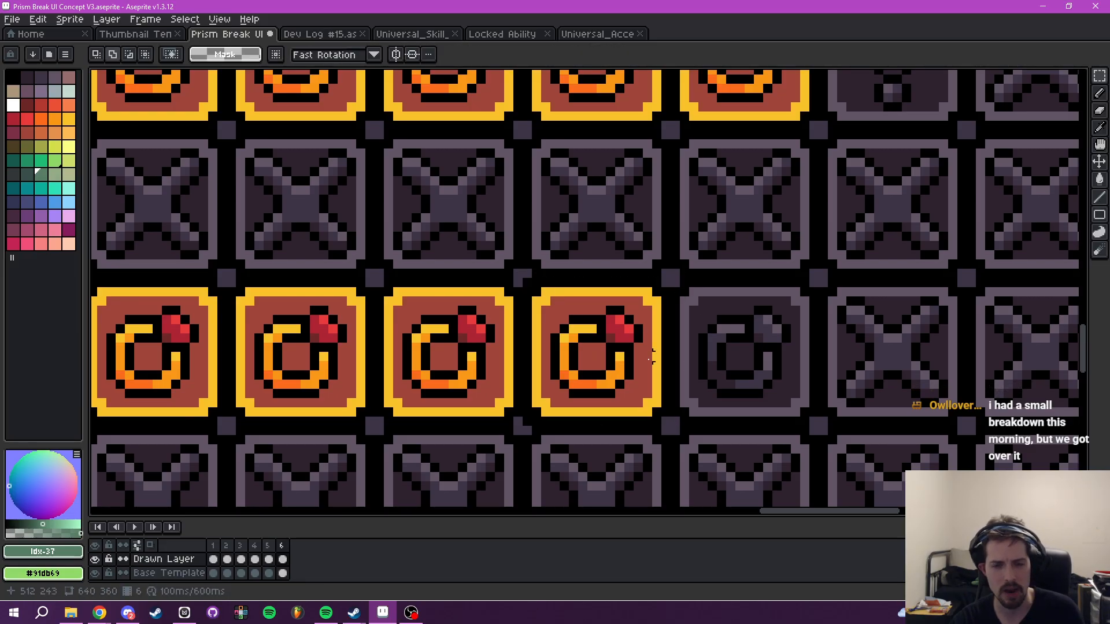
- Paste another orange red-gem ring tile over the third row's sixth slot on the Drawn Layer
{"action": "key", "text": "ctrl+v"}
{"action": "left_click_drag", "start_coordinate": [596, 294], "coordinate": [816, 379]}
{"action": "key", "text": "ctrl+d"}
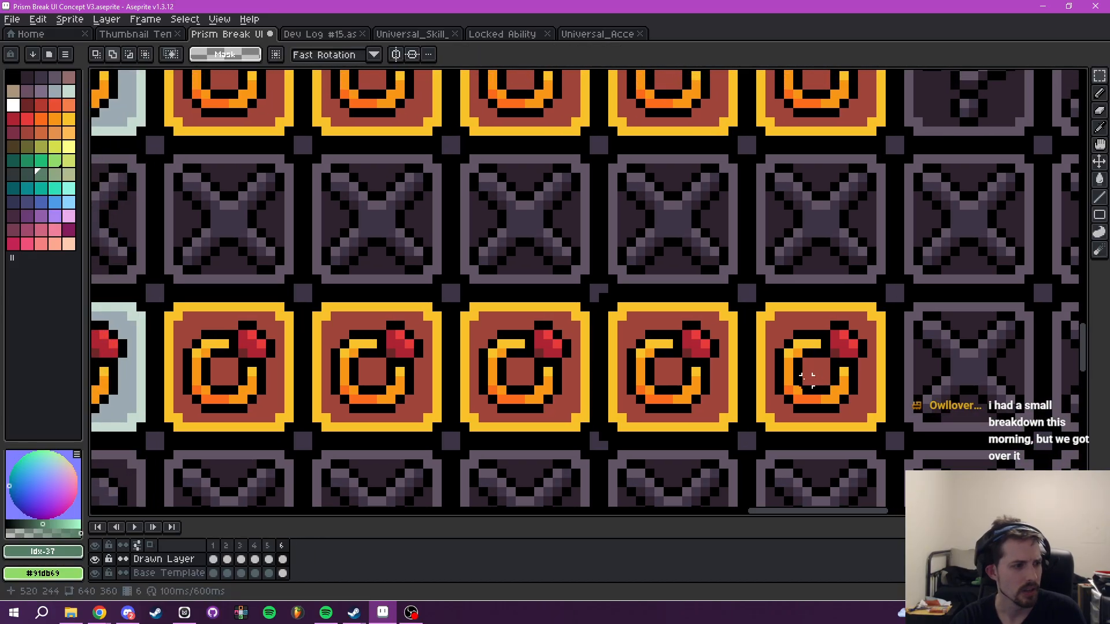
- Repair the grid junction above the third row between the fourth and fifth slots with the sampled colour #3e3546
{"action": "scroll", "coordinate": [739, 367], "scroll_direction": "up", "scroll_amount": 1}
{"action": "left_click_drag", "start_coordinate": [644, 303], "coordinate": [768, 372]}
{"action": "key", "text": "i"}
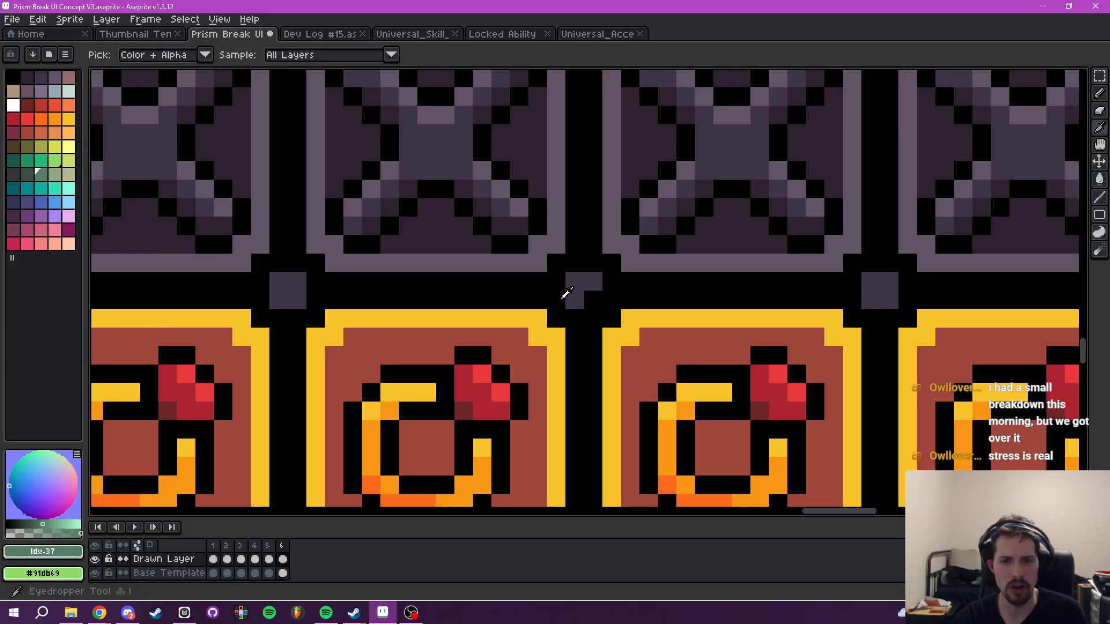
{"action": "left_click", "coordinate": [572, 292]}
{"action": "key", "text": "b"}
{"action": "scroll", "coordinate": [636, 371], "scroll_direction": "down", "scroll_amount": 3}
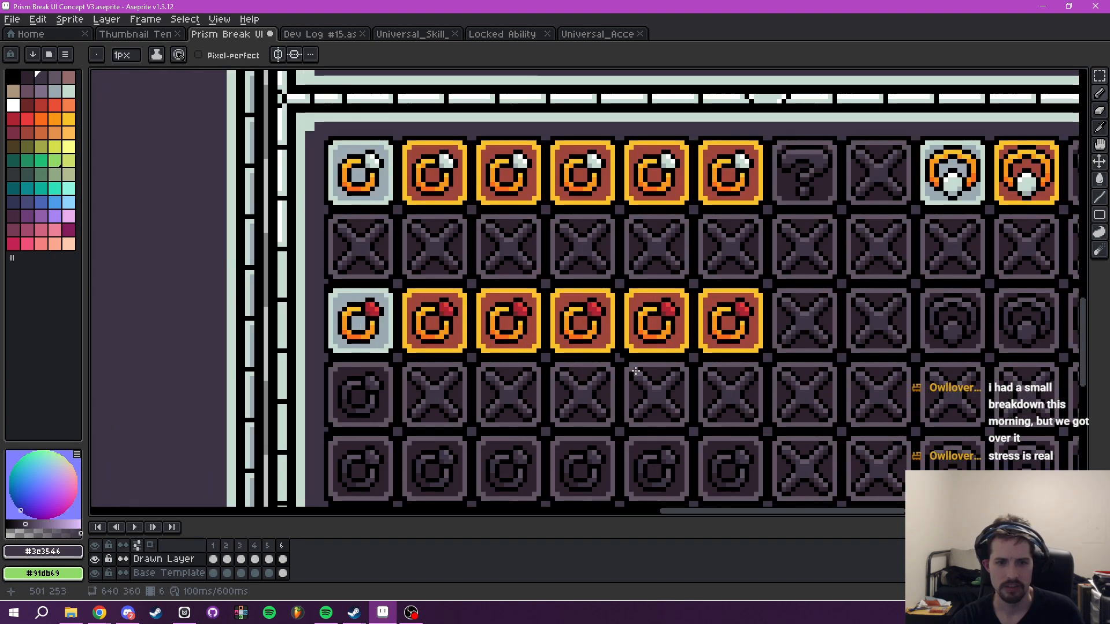
- Hide the Drawn Layer, examine the ring and crossed tiles on the Base Template's inventory grid, and show the layer again
{"action": "left_click_drag", "start_coordinate": [636, 371], "coordinate": [595, 339]}
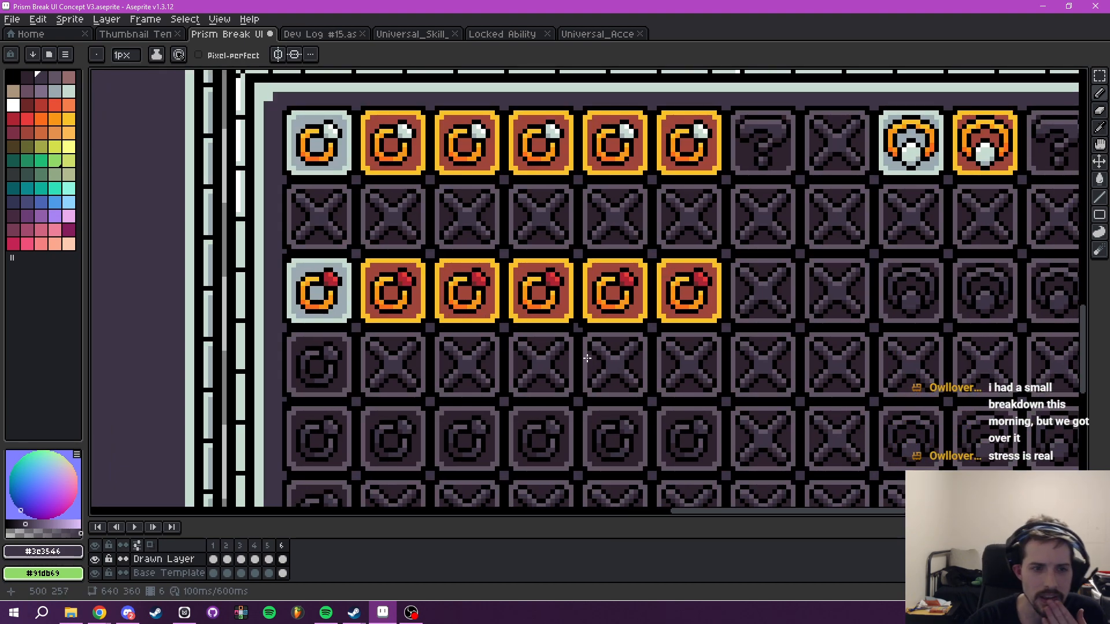
{"action": "left_click_drag", "start_coordinate": [338, 314], "coordinate": [412, 368]}
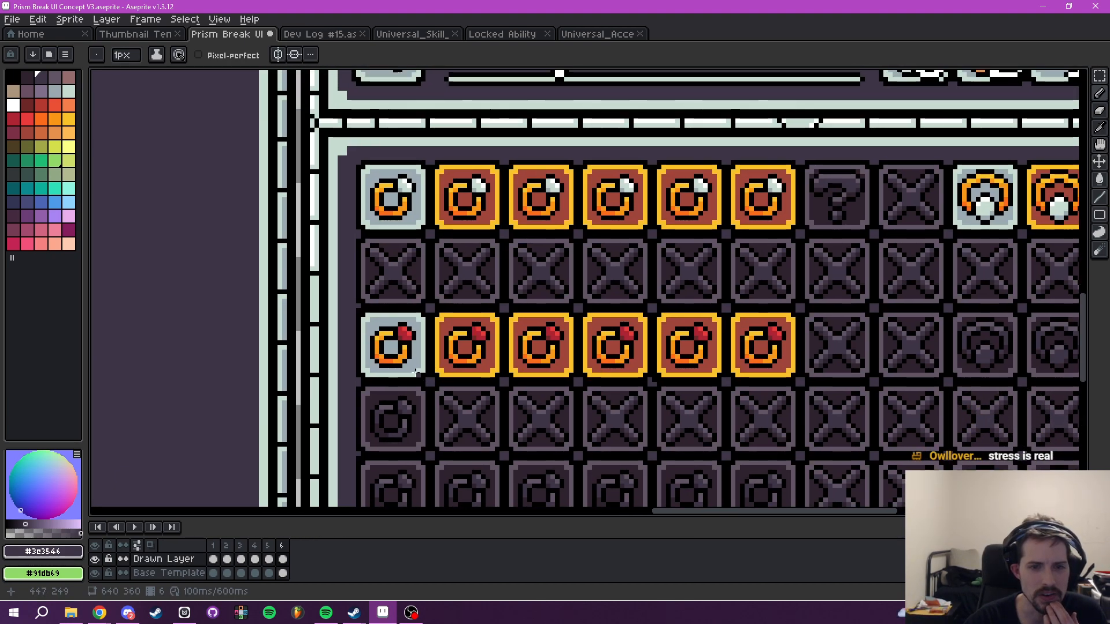
{"action": "scroll", "coordinate": [416, 367], "scroll_direction": "up", "scroll_amount": 2}
{"action": "left_click_drag", "start_coordinate": [364, 338], "coordinate": [394, 385]}
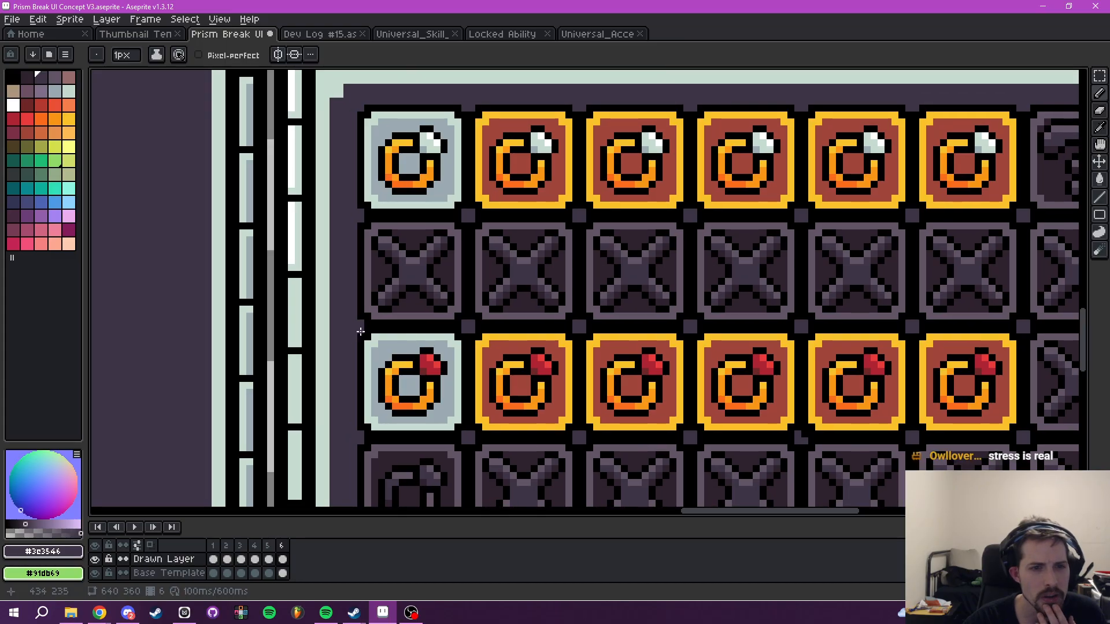
{"action": "scroll", "coordinate": [357, 312], "scroll_direction": "up", "scroll_amount": 2}
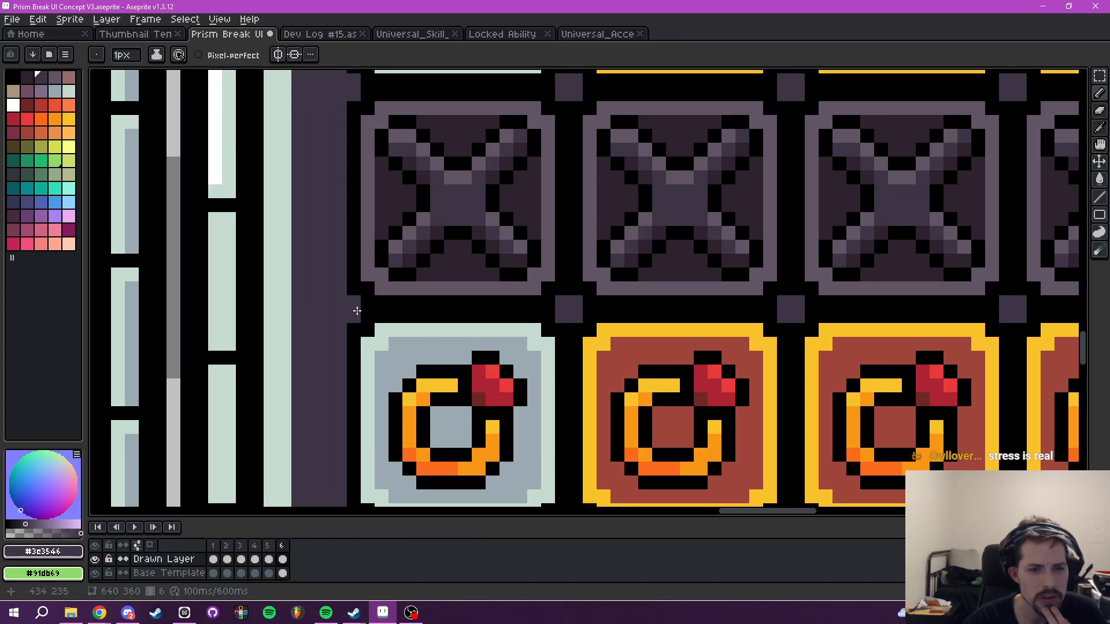
{"action": "scroll", "coordinate": [539, 336], "scroll_direction": "down", "scroll_amount": 3}
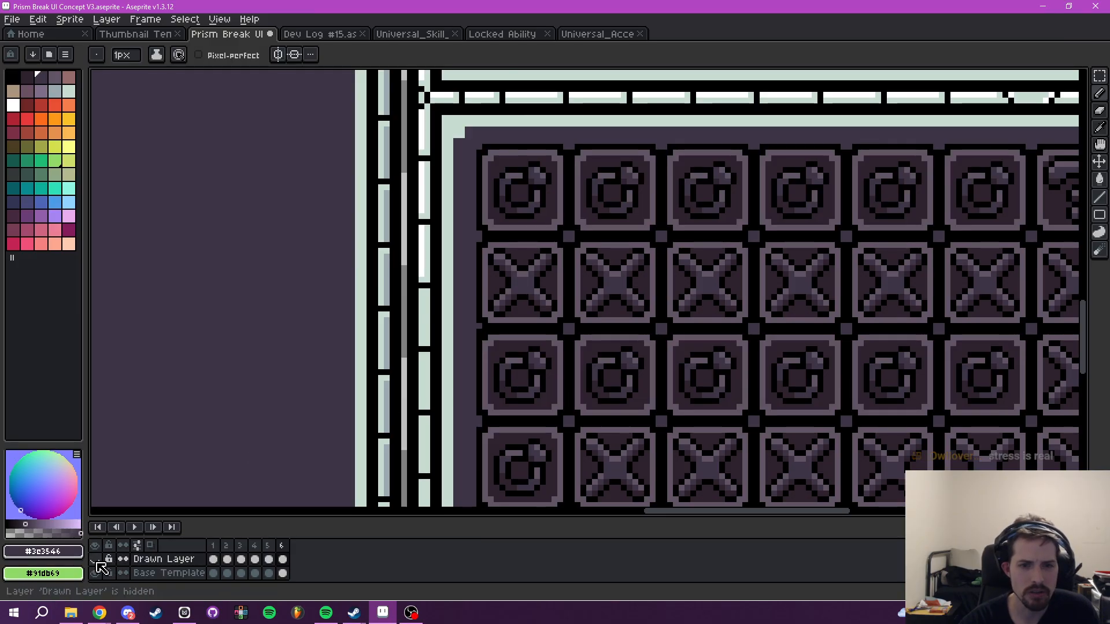
{"action": "left_click_drag", "start_coordinate": [593, 432], "coordinate": [516, 376]}
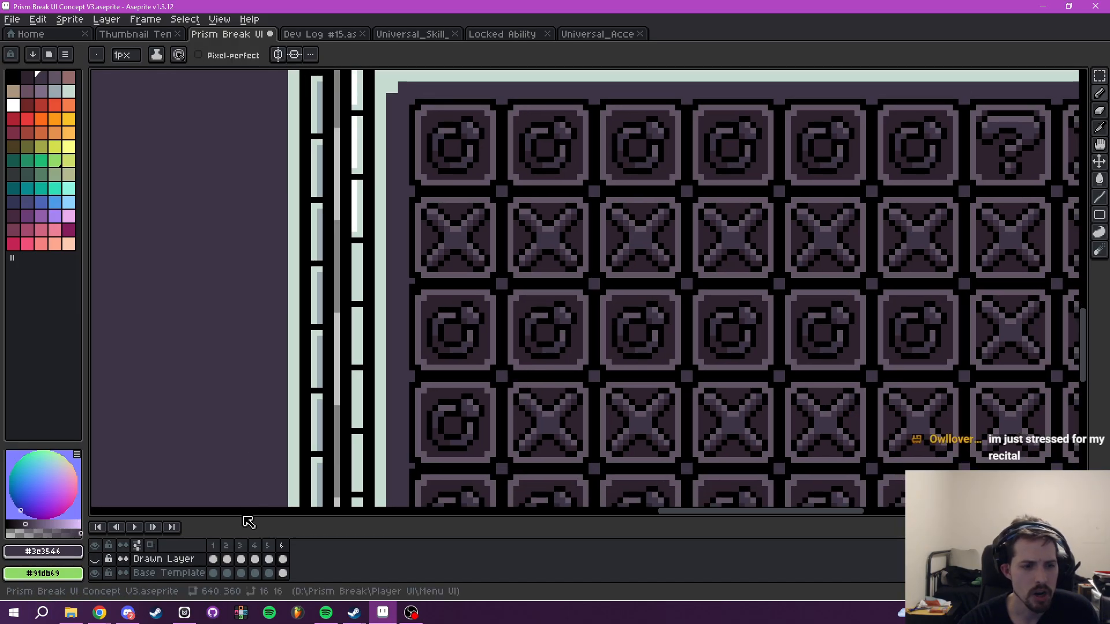
{"action": "left_click", "coordinate": [169, 572]}
{"action": "scroll", "coordinate": [423, 305], "scroll_direction": "up", "scroll_amount": 2}
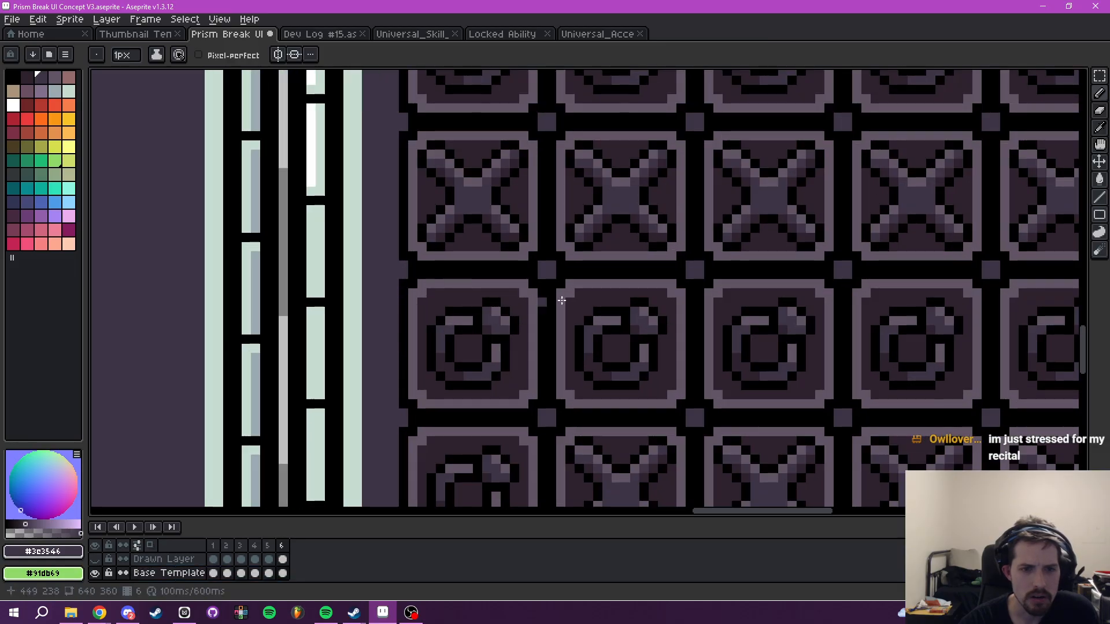
{"action": "scroll", "coordinate": [510, 295], "scroll_direction": "down", "scroll_amount": 2}
{"action": "left_click_drag", "start_coordinate": [734, 314], "coordinate": [617, 167]}
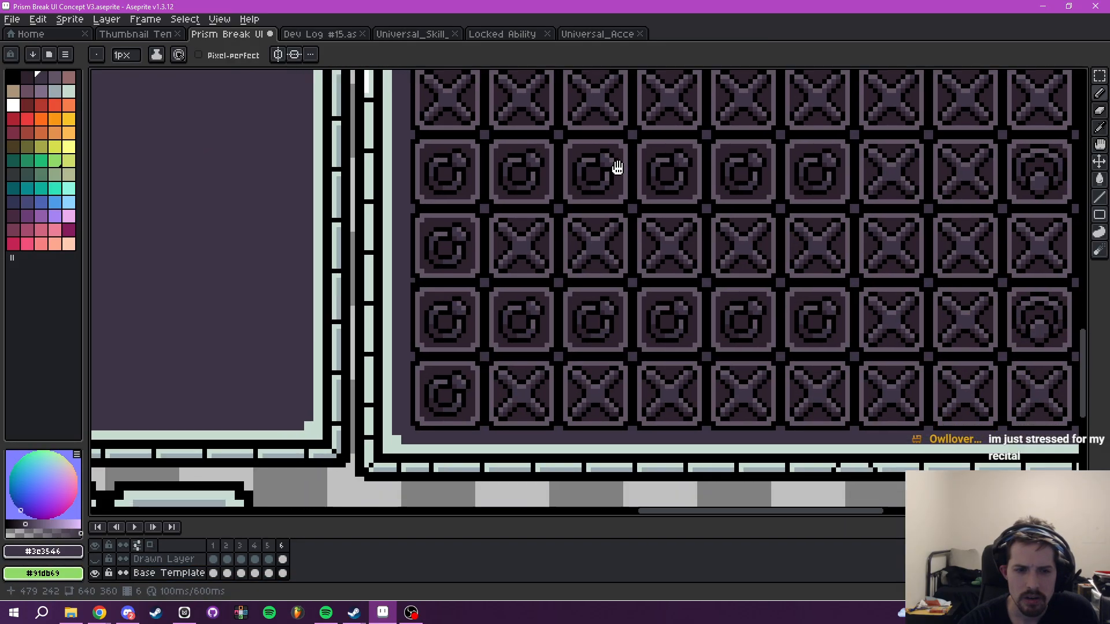
{"action": "scroll", "coordinate": [400, 293], "scroll_direction": "up", "scroll_amount": 2}
{"action": "scroll", "coordinate": [479, 271], "scroll_direction": "down", "scroll_amount": 2}
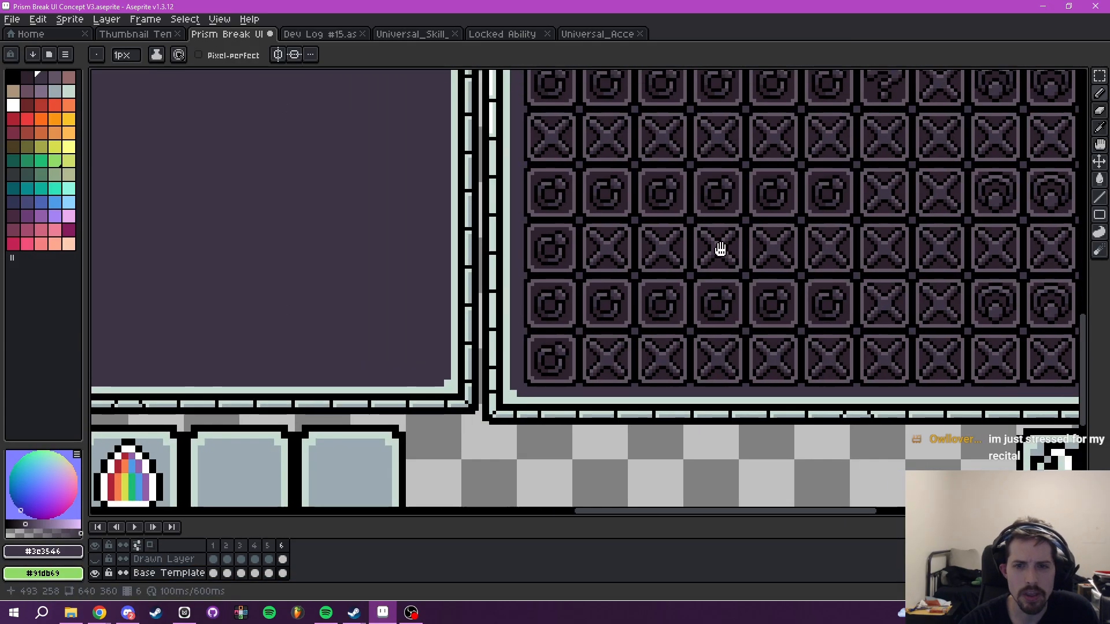
{"action": "left_click_drag", "start_coordinate": [736, 241], "coordinate": [610, 371]}
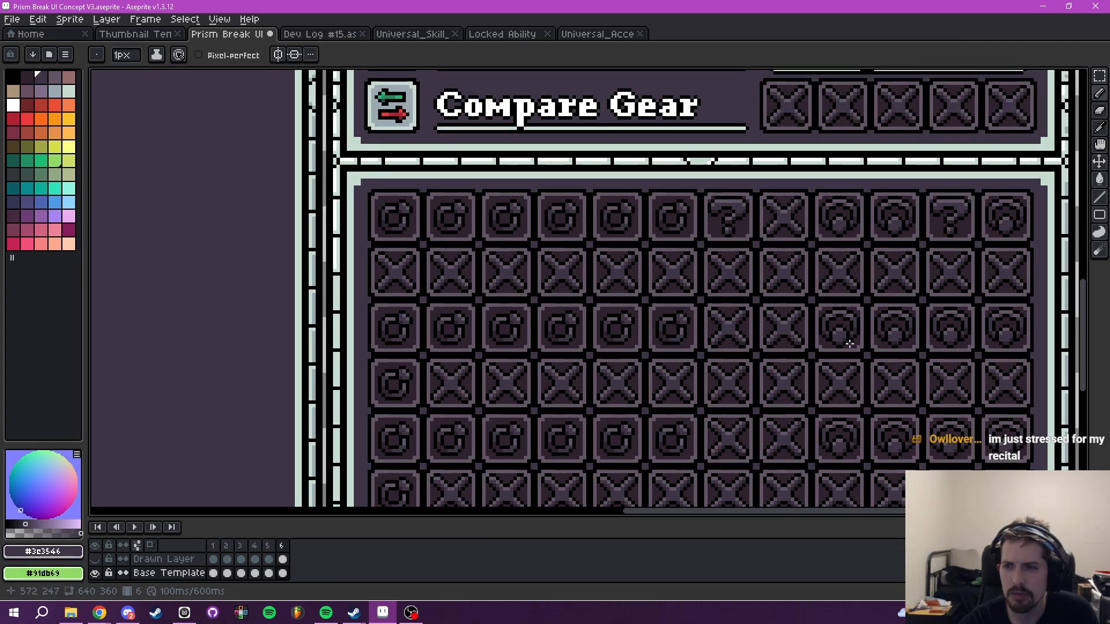
{"action": "mouse_move", "coordinate": [939, 404]}
{"action": "left_mouse_down"}
{"action": "mouse_move", "coordinate": [899, 366]}
{"action": "mouse_move", "coordinate": [943, 397]}
{"action": "left_mouse_up"}
{"action": "left_click", "coordinate": [109, 573]}
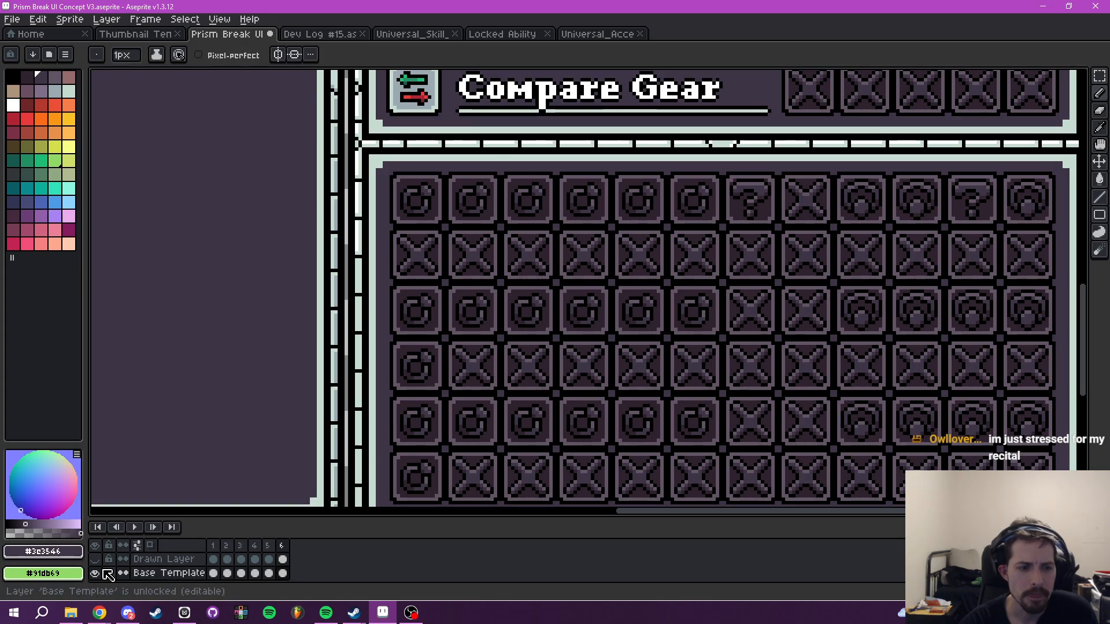
{"action": "left_click", "coordinate": [95, 559]}
- Switch to the Rectangular Marquee tool for selecting tiles on the Base Template
{"action": "scroll", "coordinate": [359, 304], "scroll_direction": "up", "scroll_amount": 3}
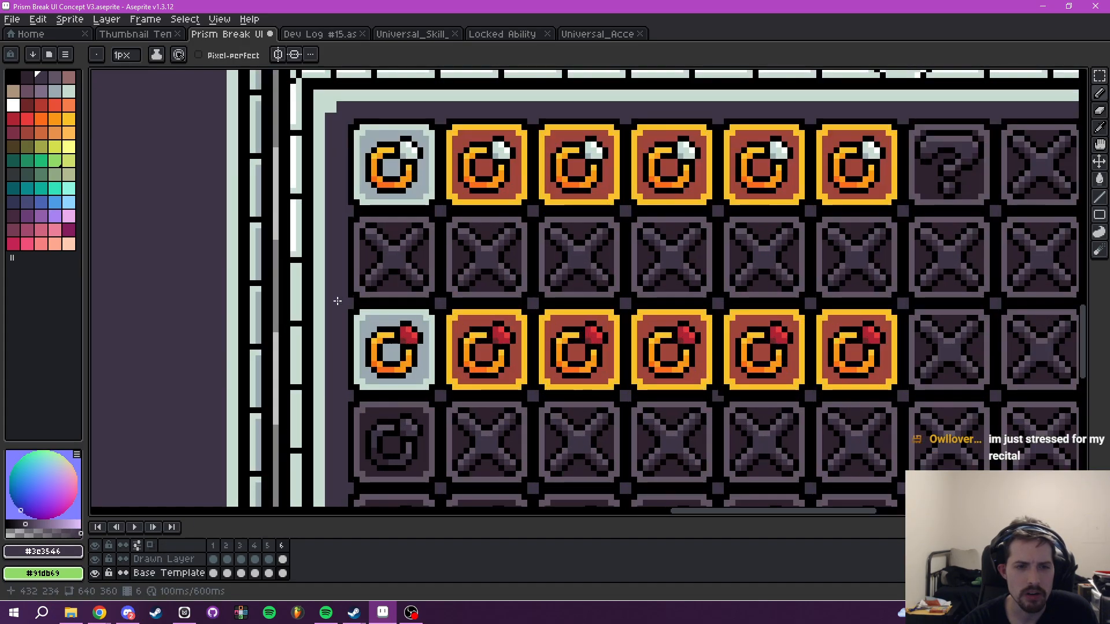
{"action": "scroll", "coordinate": [382, 320], "scroll_direction": "down", "scroll_amount": 1}
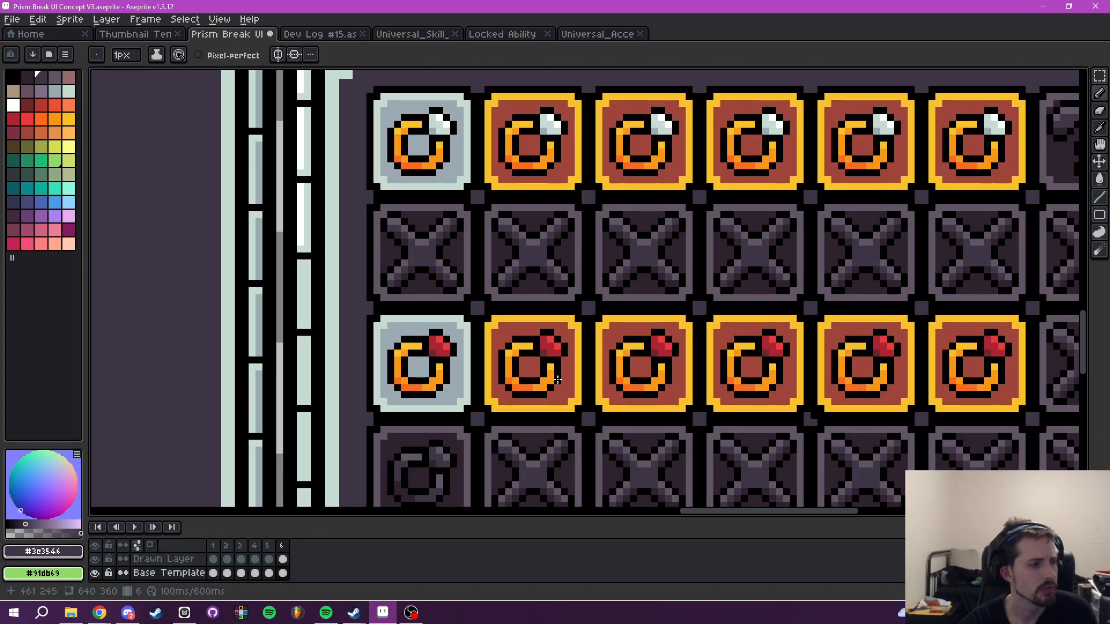
{"action": "left_click_drag", "start_coordinate": [552, 376], "coordinate": [542, 327]}
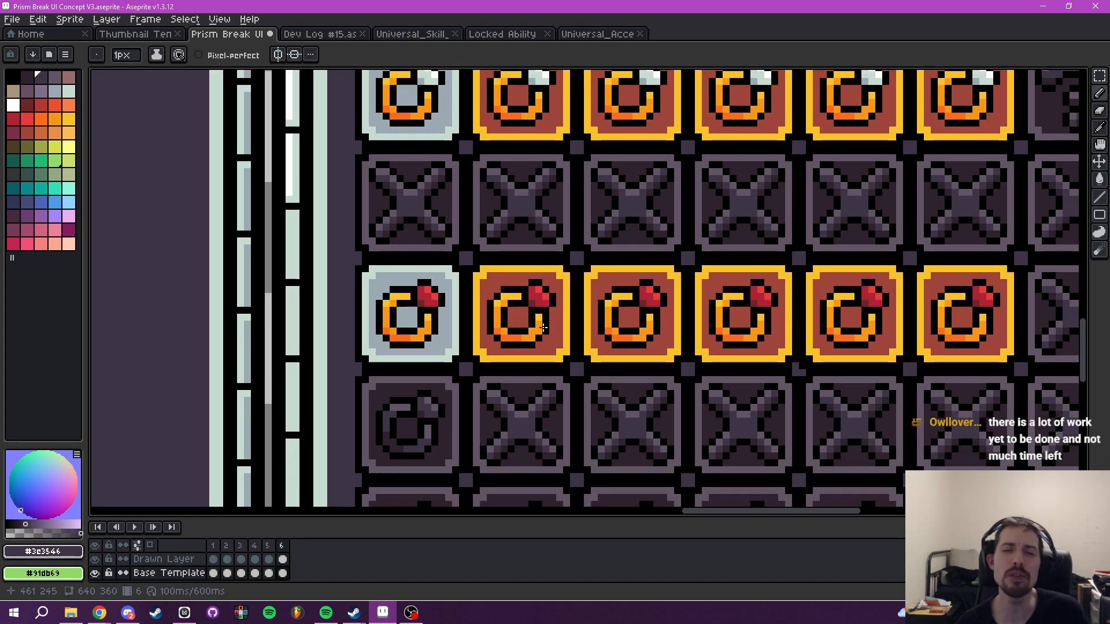
{"action": "scroll", "coordinate": [636, 279], "scroll_direction": "down", "scroll_amount": 1}
{"action": "left_click_drag", "start_coordinate": [677, 312], "coordinate": [566, 285]}
{"action": "scroll", "coordinate": [476, 329], "scroll_direction": "down", "scroll_amount": 1}
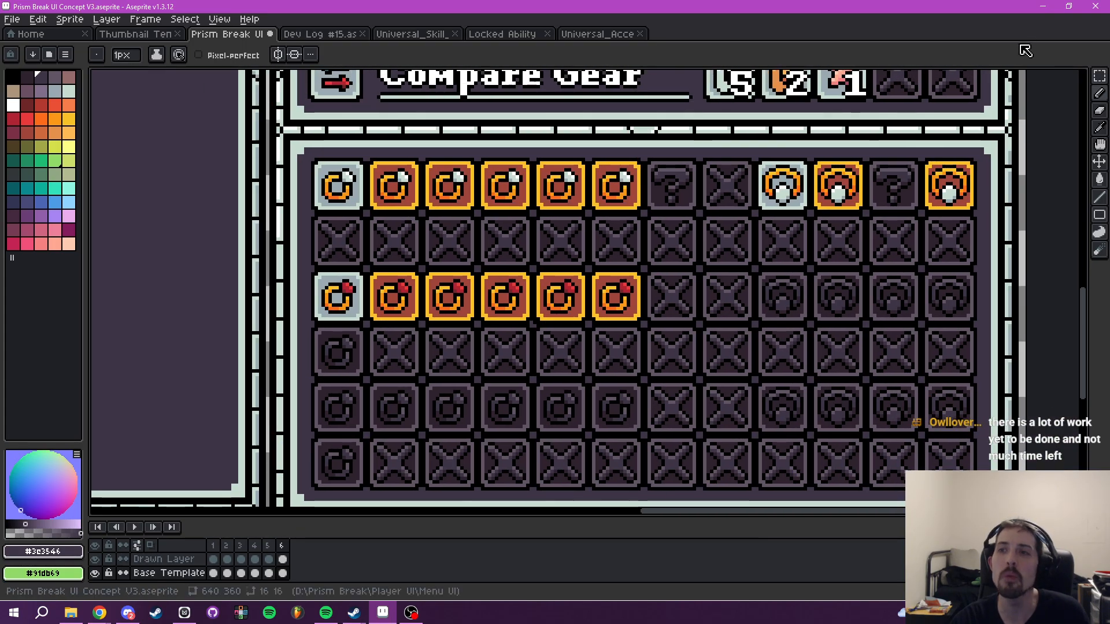
{"action": "left_click", "coordinate": [1101, 77]}
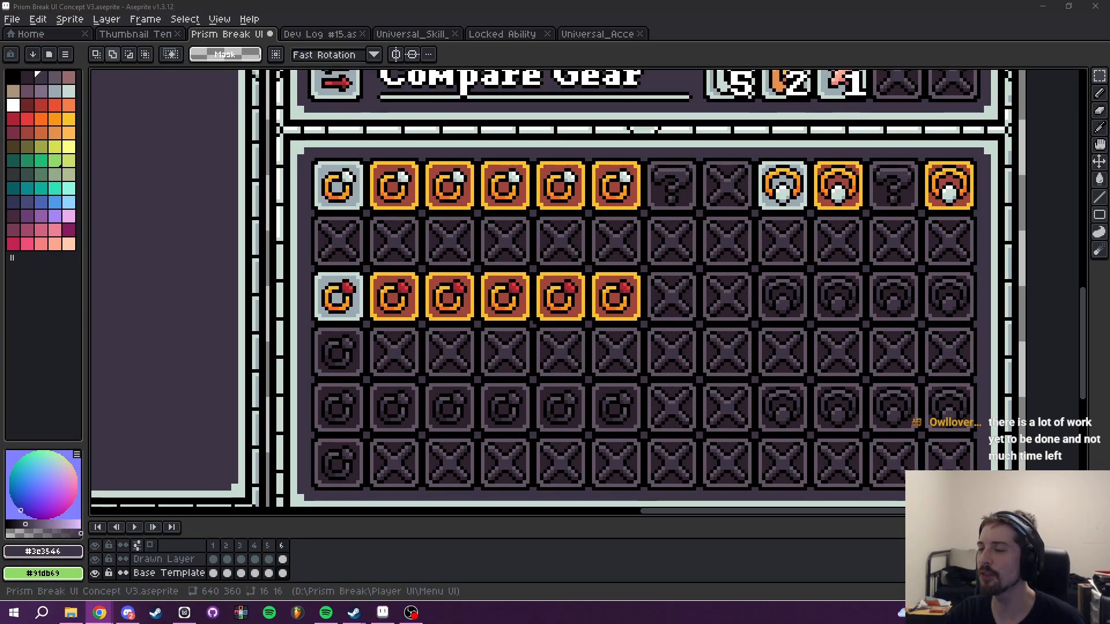
- View the Rainbullet Studios itch.io page in the browser, close it, and return to the inventory grid in Aseprite
{"action": "left_click_drag", "start_coordinate": [1109, 120], "coordinate": [360, 8]}
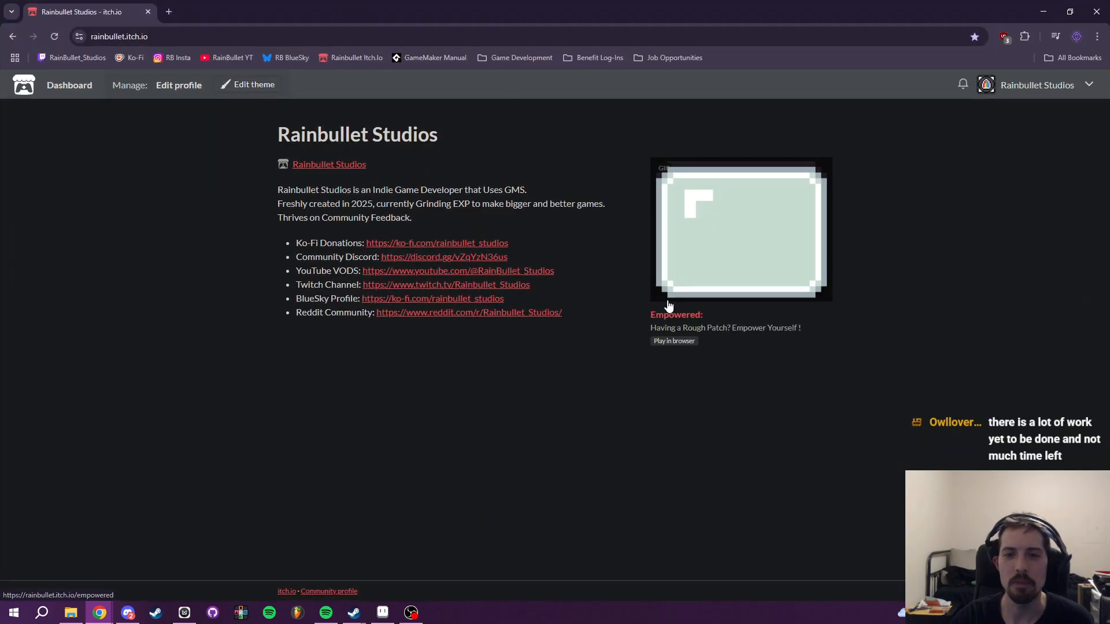
{"action": "left_click", "coordinate": [147, 11]}
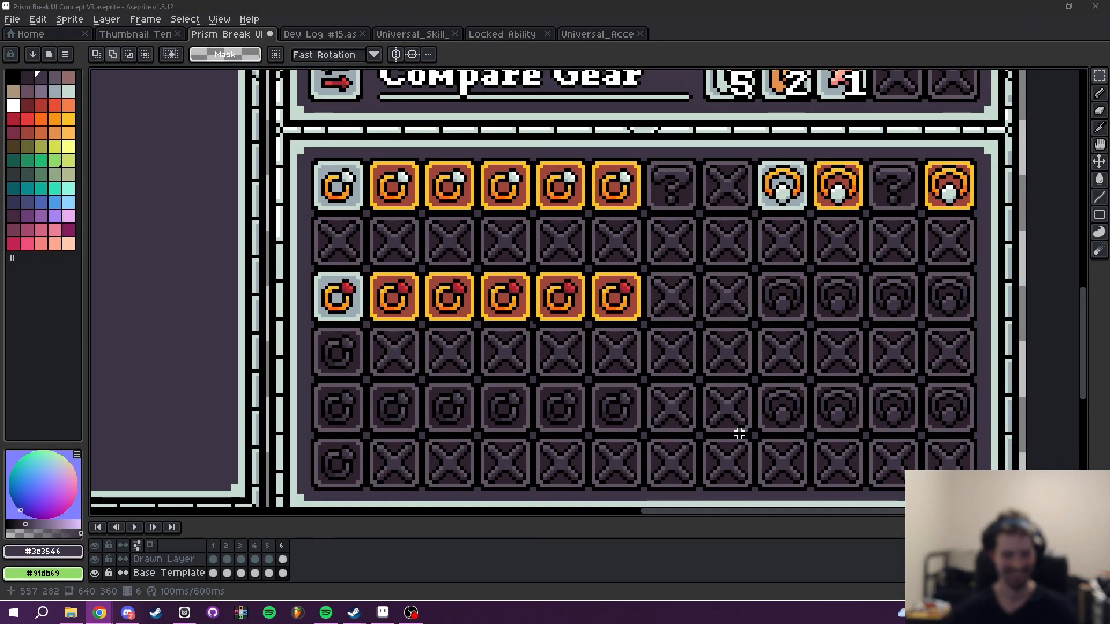
{"action": "left_click_drag", "start_coordinate": [680, 267], "coordinate": [687, 274]}
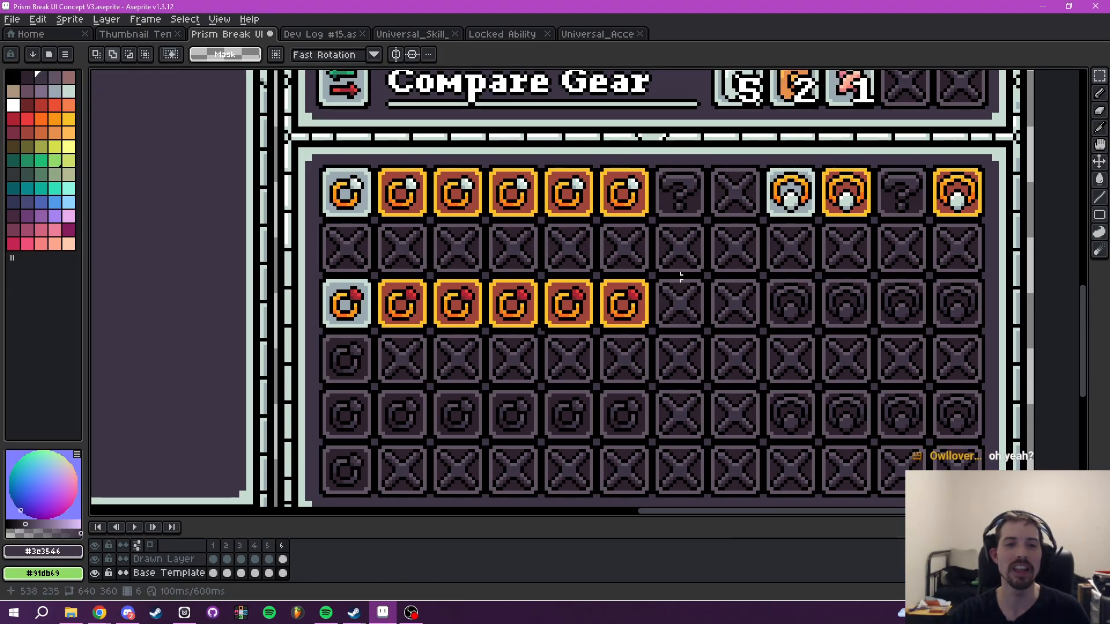
{"action": "scroll", "coordinate": [473, 371], "scroll_direction": "up", "scroll_amount": 4}
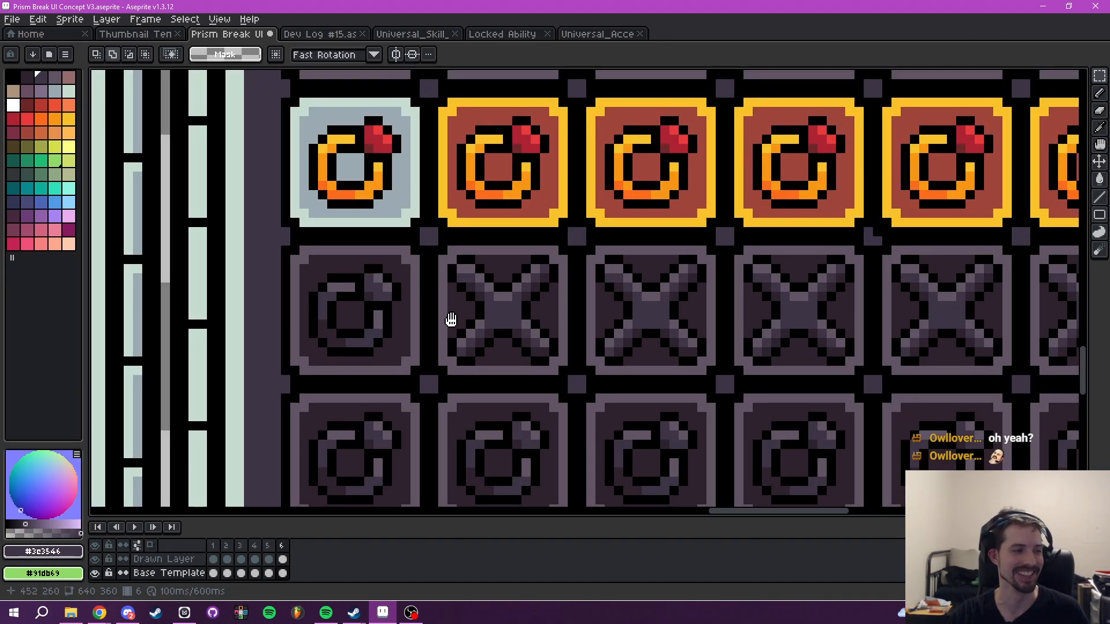
- Copy the question-mark tile from the top row's seventh slot onto the crossed tile in the third row's seventh slot
{"action": "left_click_drag", "start_coordinate": [451, 320], "coordinate": [482, 355]}
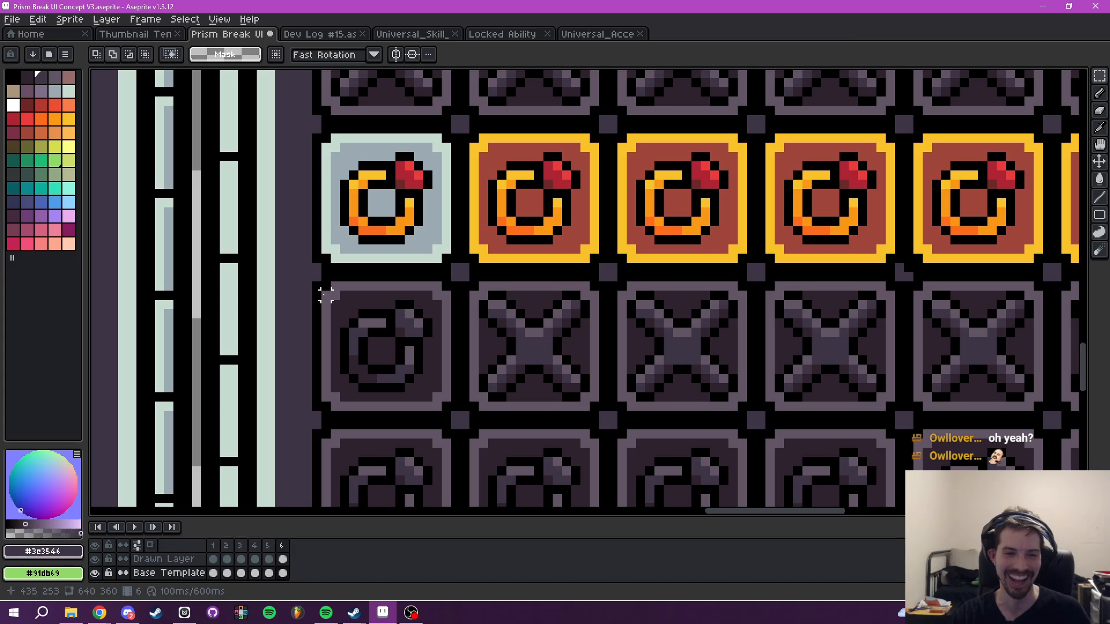
{"action": "scroll", "coordinate": [372, 297], "scroll_direction": "down", "scroll_amount": 2}
{"action": "left_click_drag", "start_coordinate": [538, 306], "coordinate": [440, 390]}
{"action": "scroll", "coordinate": [695, 193], "scroll_direction": "up", "scroll_amount": 1}
{"action": "left_click_drag", "start_coordinate": [695, 193], "coordinate": [638, 280]}
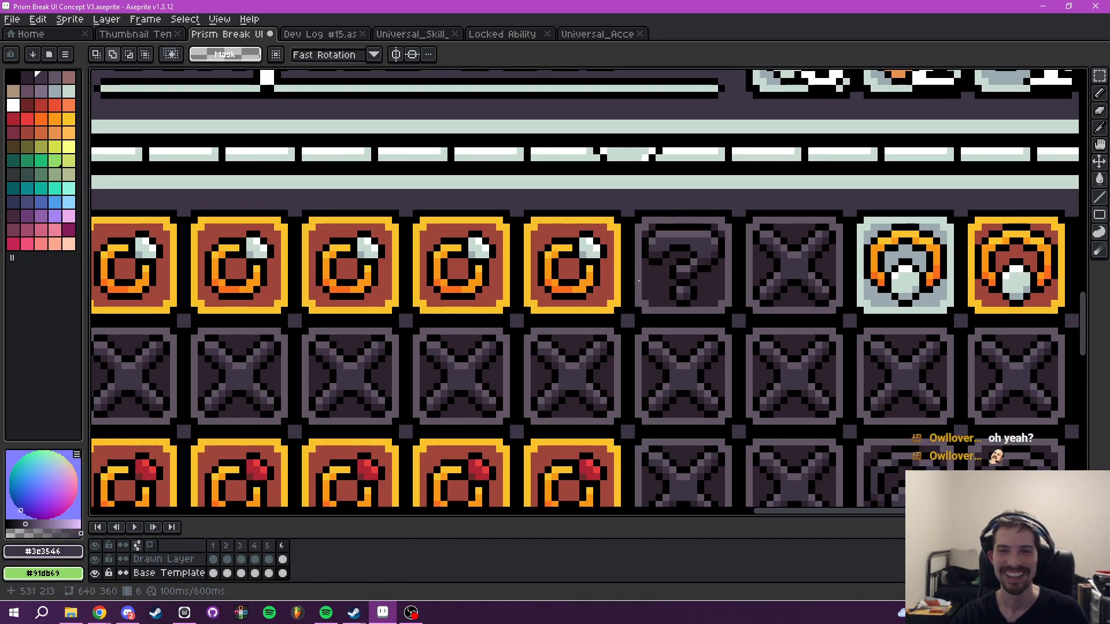
{"action": "scroll", "coordinate": [641, 254], "scroll_direction": "up", "scroll_amount": 3}
{"action": "left_click_drag", "start_coordinate": [614, 179], "coordinate": [827, 397]}
{"action": "scroll", "coordinate": [827, 324], "scroll_direction": "down", "scroll_amount": 2}
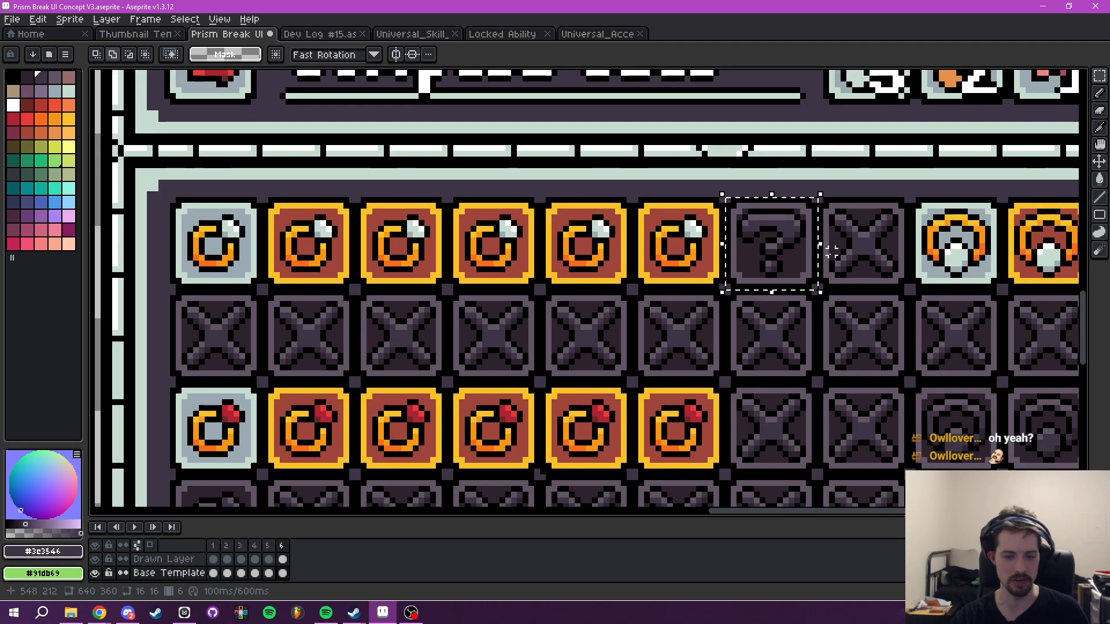
{"action": "left_click_drag", "start_coordinate": [781, 249], "coordinate": [777, 426]}
{"action": "left_click_drag", "start_coordinate": [786, 426], "coordinate": [838, 310]}
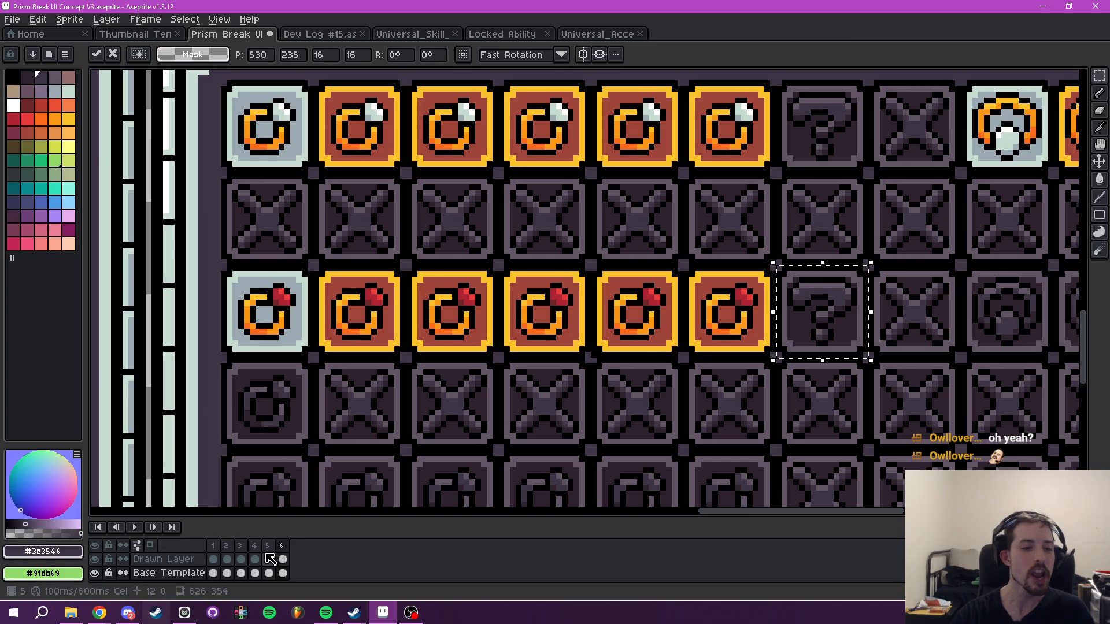
- Hide the Drawn Layer and copy the question-mark tile over the ring tiles in the third row's first six slots
{"action": "left_click", "coordinate": [94, 559]}
{"action": "mouse_move", "coordinate": [628, 366]}
{"action": "left_mouse_down"}
{"action": "mouse_move", "coordinate": [612, 421]}
{"action": "mouse_move", "coordinate": [584, 408]}
{"action": "mouse_move", "coordinate": [571, 377]}
{"action": "left_mouse_up"}
{"action": "left_click_drag", "start_coordinate": [758, 357], "coordinate": [665, 355]}
{"action": "key", "text": "ctrl+v"}
{"action": "left_click_drag", "start_coordinate": [771, 186], "coordinate": [588, 363]}
{"action": "key", "text": "ctrl+v"}
{"action": "left_click_drag", "start_coordinate": [804, 164], "coordinate": [528, 347]}
{"action": "key", "text": "ctrl+v"}
{"action": "left_click_drag", "start_coordinate": [773, 184], "coordinate": [408, 369]}
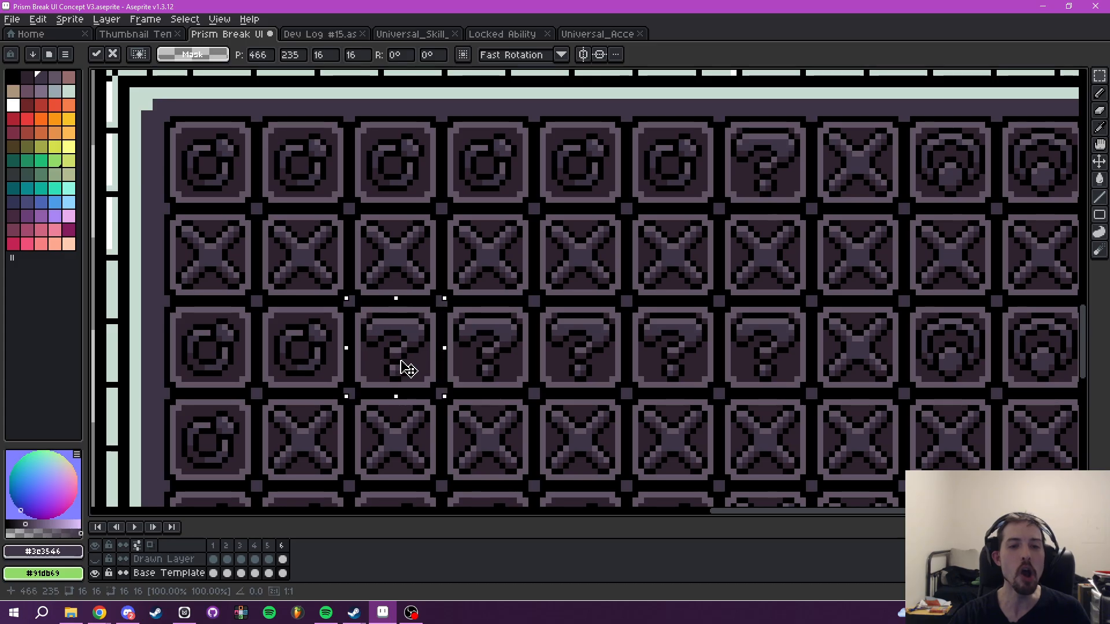
{"action": "key", "text": "ctrl+v"}
{"action": "left_click_drag", "start_coordinate": [768, 173], "coordinate": [312, 358]}
{"action": "key", "text": "ctrl+v"}
{"action": "left_click_drag", "start_coordinate": [731, 169], "coordinate": [214, 247]}
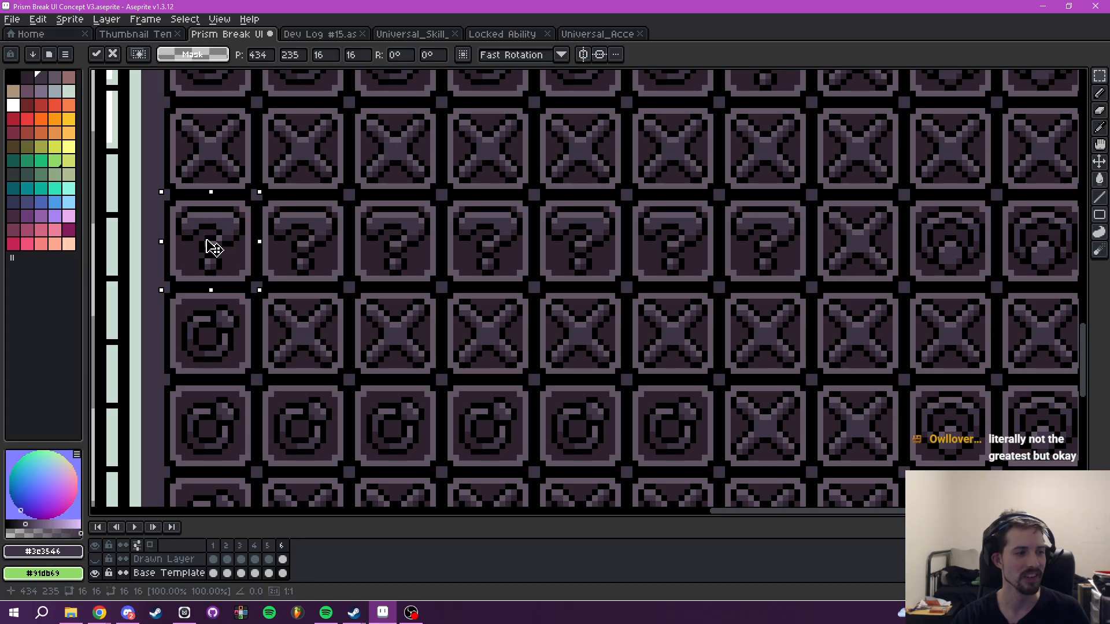
- Restore the ring in the third row's first slot and copy question-mark tiles into the fifth row's second to seventh slots
{"action": "left_click_drag", "start_coordinate": [214, 247], "coordinate": [411, 330]}
{"action": "key", "text": "ctrl+v"}
{"action": "left_click_drag", "start_coordinate": [754, 285], "coordinate": [289, 318]}
{"action": "key", "text": "ctrl+v"}
{"action": "left_click_drag", "start_coordinate": [776, 303], "coordinate": [758, 395]}
{"action": "key", "text": "ctrl+z"}
{"action": "scroll", "coordinate": [610, 373], "scroll_direction": "down", "scroll_amount": 2}
{"action": "left_click_drag", "start_coordinate": [519, 372], "coordinate": [564, 428]}
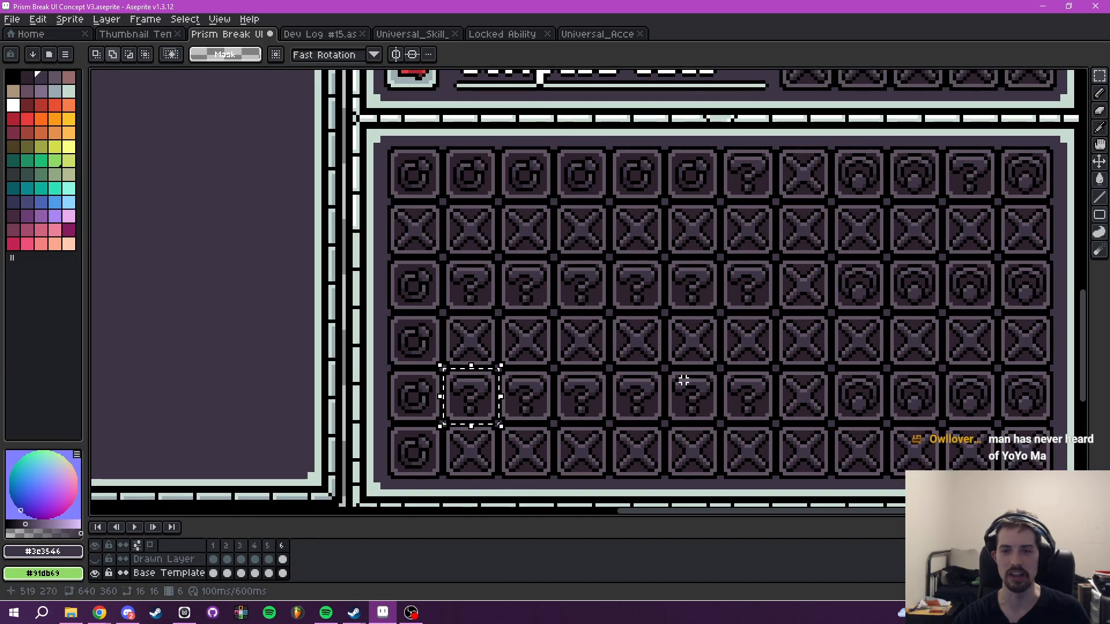
- Copy a crossed tile over the ring tile in the fourth row's first slot
{"action": "left_click_drag", "start_coordinate": [684, 380], "coordinate": [628, 382]}
{"action": "left_click_drag", "start_coordinate": [701, 330], "coordinate": [694, 371]}
{"action": "scroll", "coordinate": [698, 345], "scroll_direction": "up", "scroll_amount": 1}
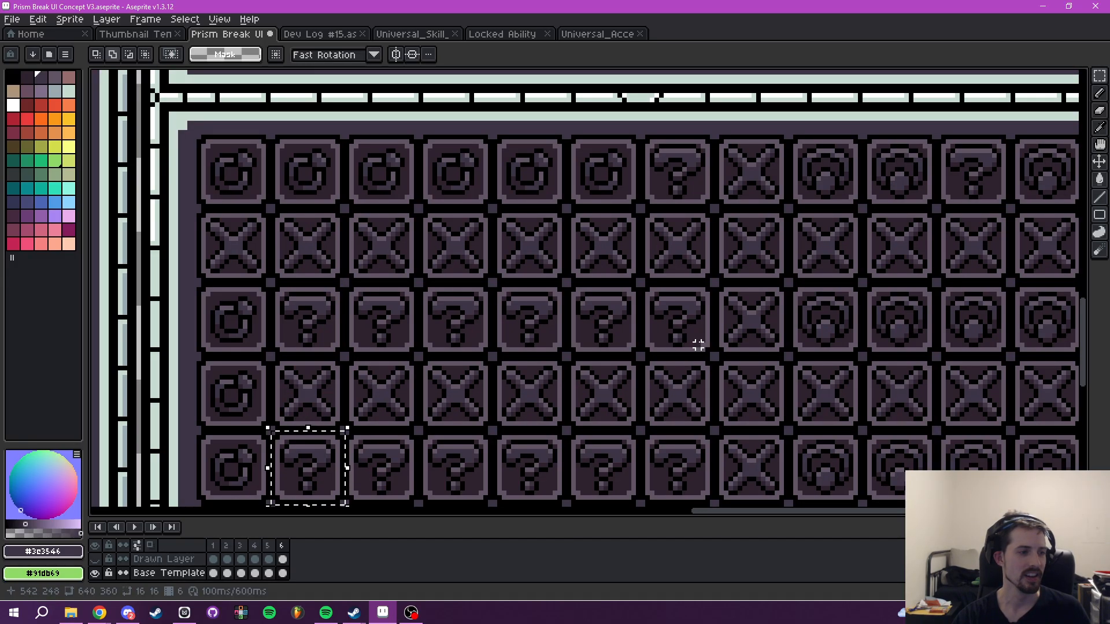
{"action": "scroll", "coordinate": [736, 312], "scroll_direction": "down", "scroll_amount": 1}
{"action": "left_click_drag", "start_coordinate": [735, 313], "coordinate": [684, 312]}
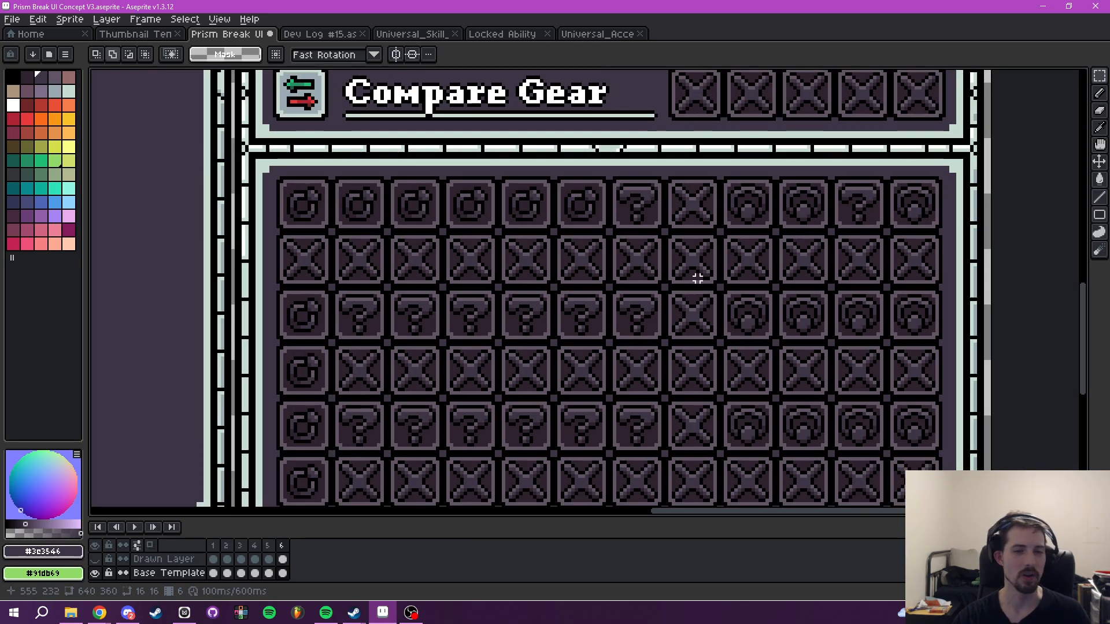
{"action": "scroll", "coordinate": [702, 320], "scroll_direction": "up", "scroll_amount": 2}
{"action": "left_click_drag", "start_coordinate": [676, 255], "coordinate": [714, 327]}
{"action": "left_click_drag", "start_coordinate": [708, 263], "coordinate": [672, 338]}
{"action": "scroll", "coordinate": [660, 250], "scroll_direction": "up", "scroll_amount": 1}
{"action": "left_click_drag", "start_coordinate": [646, 225], "coordinate": [187, 323]}
{"action": "scroll", "coordinate": [754, 335], "scroll_direction": "down", "scroll_amount": 1}
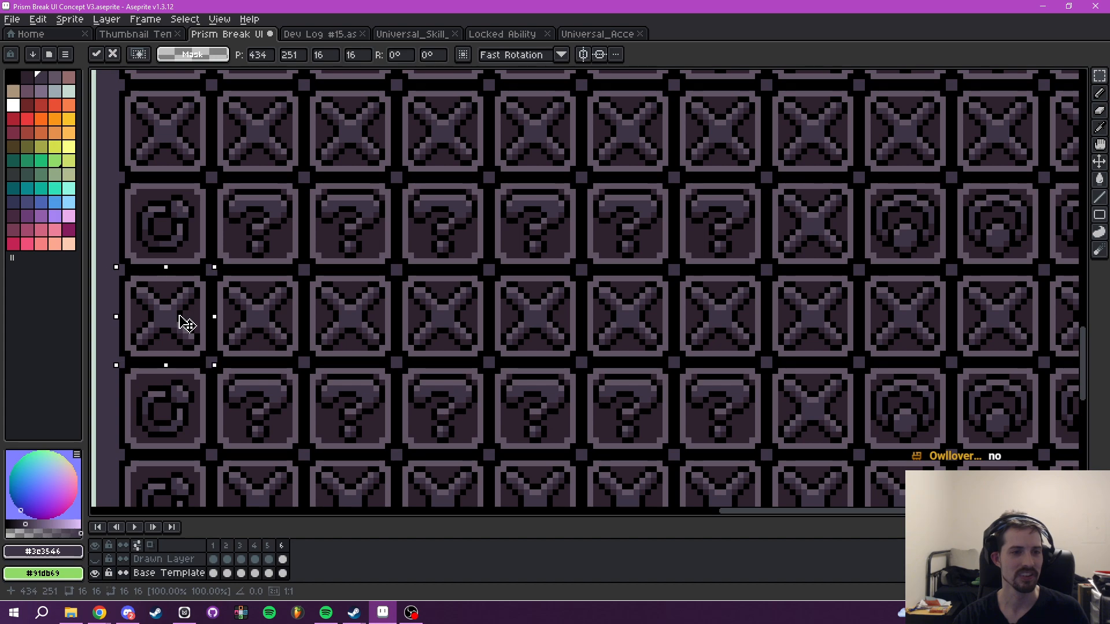
- Copy the crossed tile over the ring tile in the sixth row's first slot and clear the selection
{"action": "left_click_drag", "start_coordinate": [307, 185], "coordinate": [418, 103]}
{"action": "key", "text": "ctrl+z"}
{"action": "left_click_drag", "start_coordinate": [902, 305], "coordinate": [278, 419]}
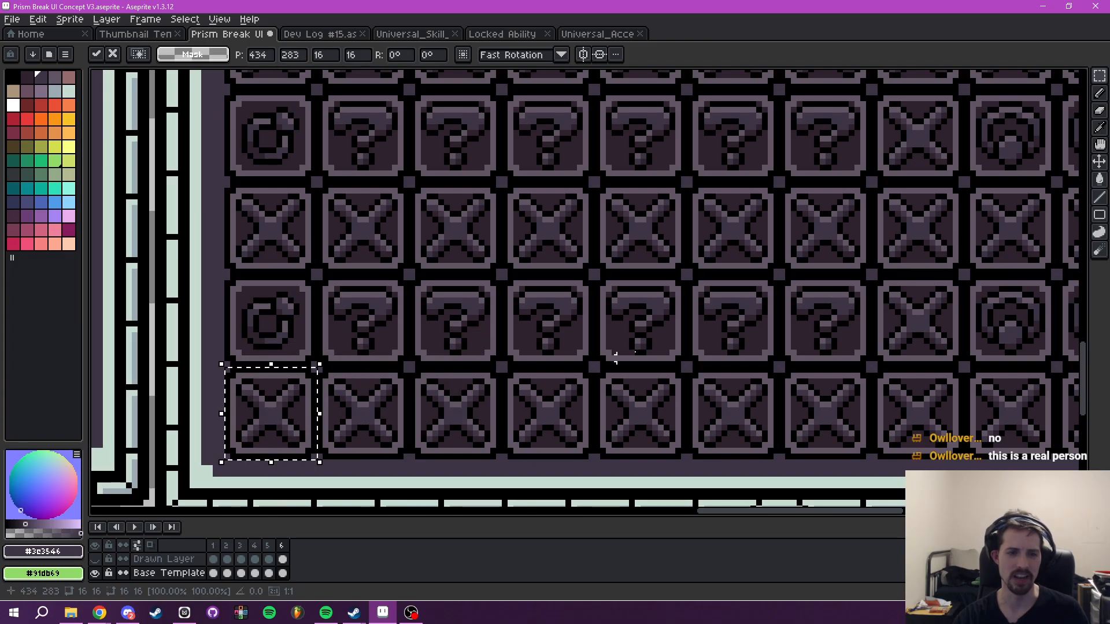
{"action": "scroll", "coordinate": [601, 364], "scroll_direction": "down", "scroll_amount": 2}
{"action": "left_click_drag", "start_coordinate": [649, 344], "coordinate": [614, 379]}
{"action": "left_click_drag", "start_coordinate": [473, 369], "coordinate": [592, 360]}
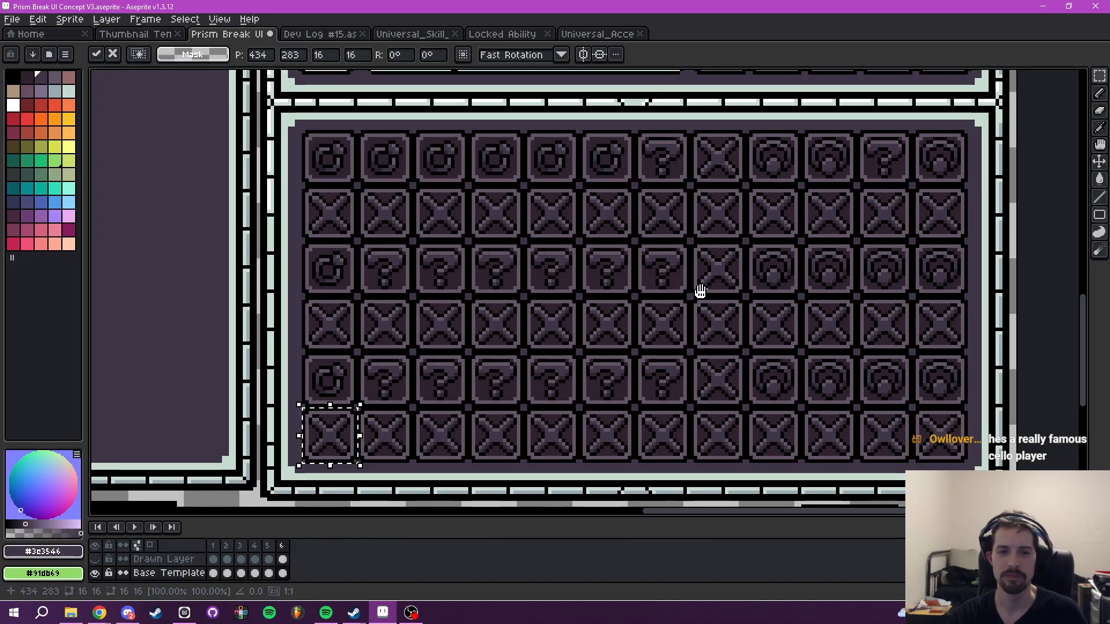
{"action": "left_click_drag", "start_coordinate": [705, 287], "coordinate": [673, 362]}
{"action": "left_click_drag", "start_coordinate": [705, 403], "coordinate": [703, 363]}
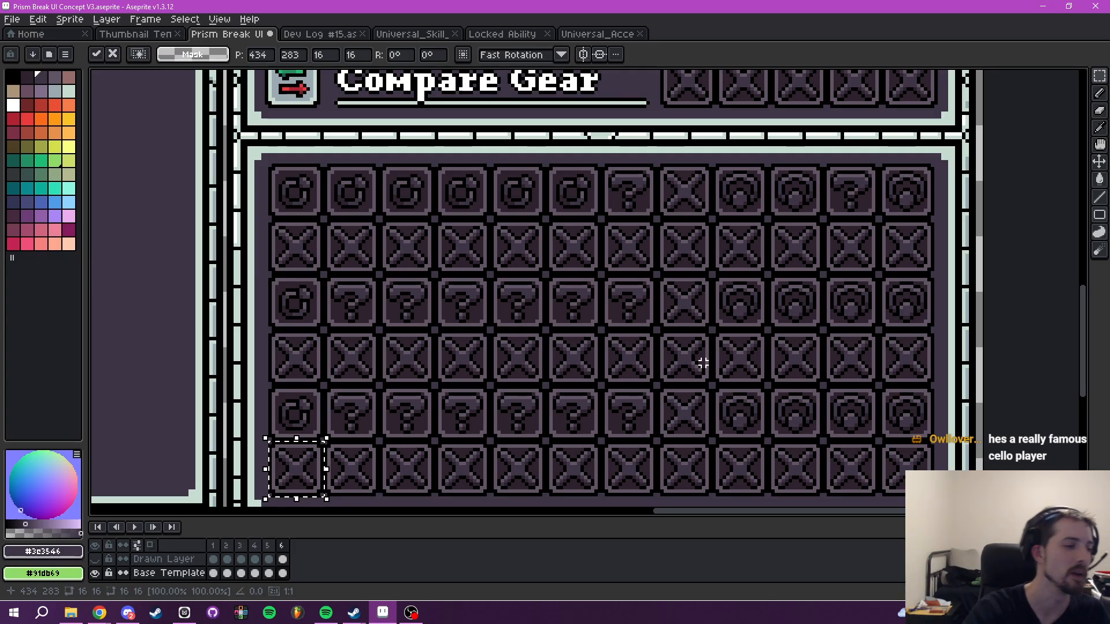
{"action": "key", "text": "ctrl+d"}
- Copy the question-mark tile over the ring tiles in the top row's second to sixth slots
{"action": "scroll", "coordinate": [391, 250], "scroll_direction": "up", "scroll_amount": 2}
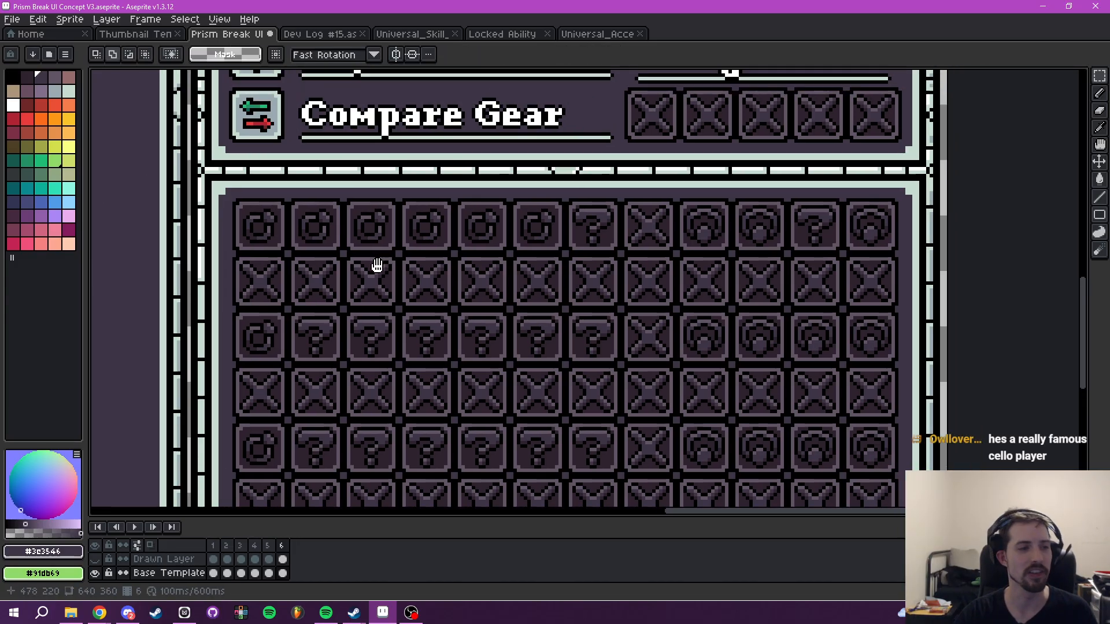
{"action": "scroll", "coordinate": [521, 255], "scroll_direction": "up", "scroll_amount": 1}
{"action": "left_click_drag", "start_coordinate": [514, 227], "coordinate": [624, 338]}
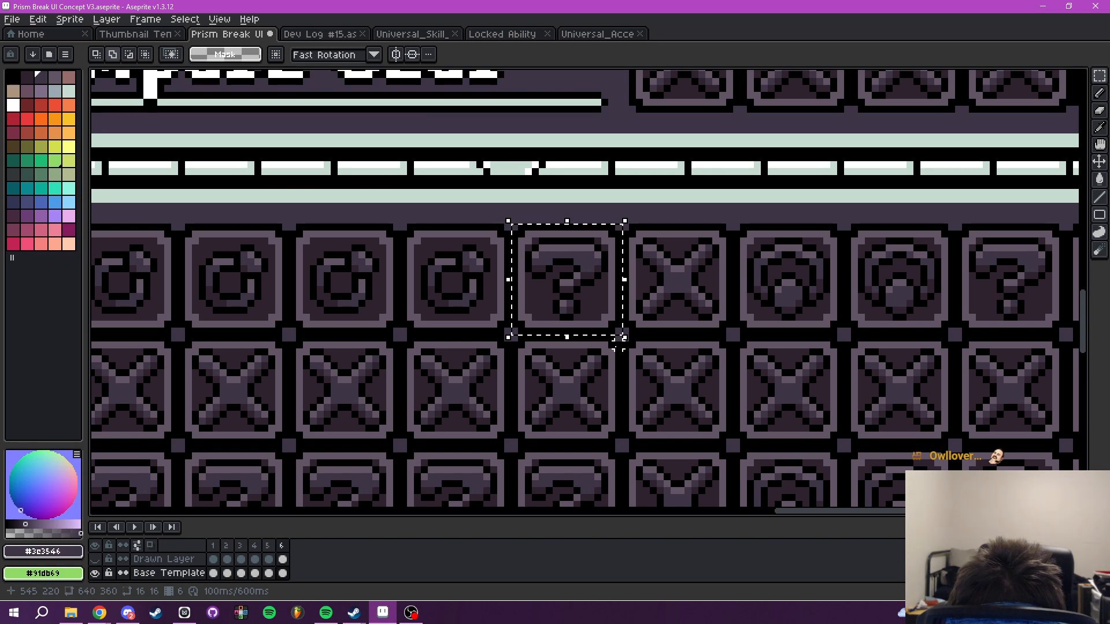
{"action": "left_click_drag", "start_coordinate": [601, 333], "coordinate": [581, 251]}
{"action": "left_click_drag", "start_coordinate": [690, 232], "coordinate": [788, 219]}
{"action": "double_click", "coordinate": [891, 255]}
{"action": "left_click_drag", "start_coordinate": [892, 255], "coordinate": [578, 243]}
{"action": "double_click", "coordinate": [903, 231]}
{"action": "left_click_drag", "start_coordinate": [902, 237], "coordinate": [473, 252]}
{"action": "double_click", "coordinate": [930, 243]}
{"action": "left_click_drag", "start_coordinate": [894, 253], "coordinate": [350, 254]}
{"action": "scroll", "coordinate": [572, 283], "scroll_direction": "down", "scroll_amount": 5}
- Copy the question-mark tile over the arched amulet tiles in the top row's tenth and twelfth slots
{"action": "left_click_drag", "start_coordinate": [587, 329], "coordinate": [526, 331]}
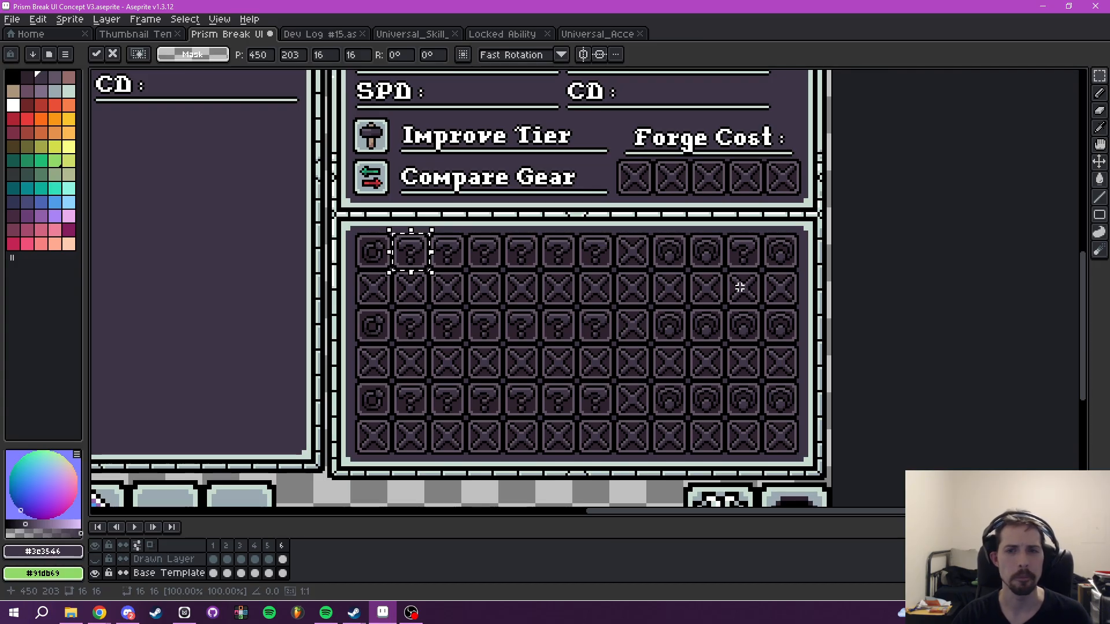
{"action": "left_click_drag", "start_coordinate": [703, 286], "coordinate": [695, 286]}
{"action": "key", "text": "ctrl+v"}
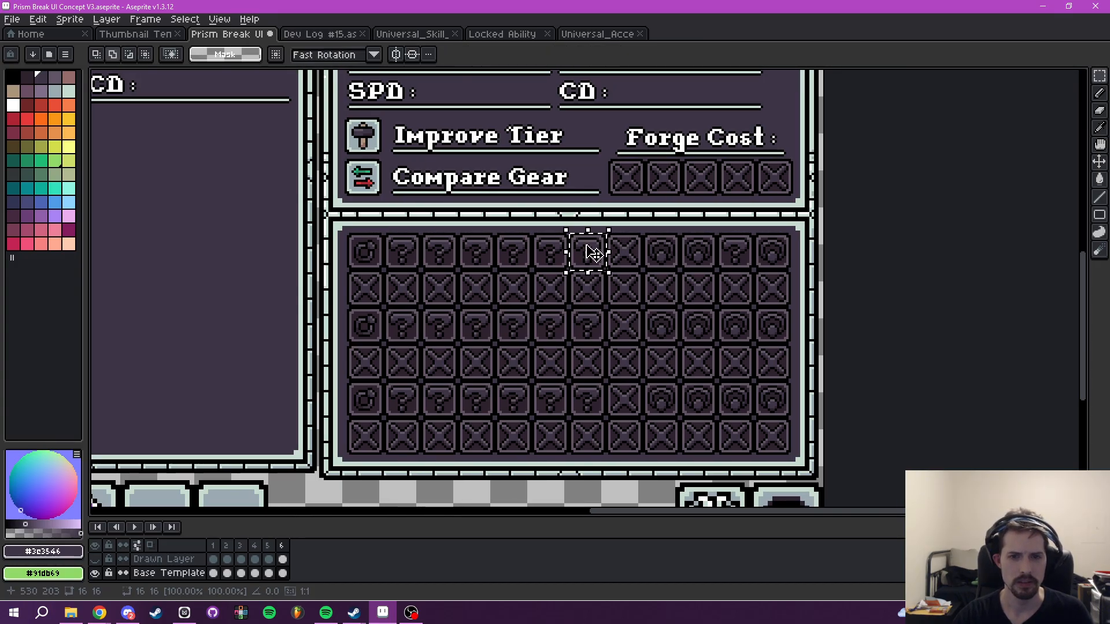
{"action": "left_click_drag", "start_coordinate": [592, 253], "coordinate": [704, 258]}
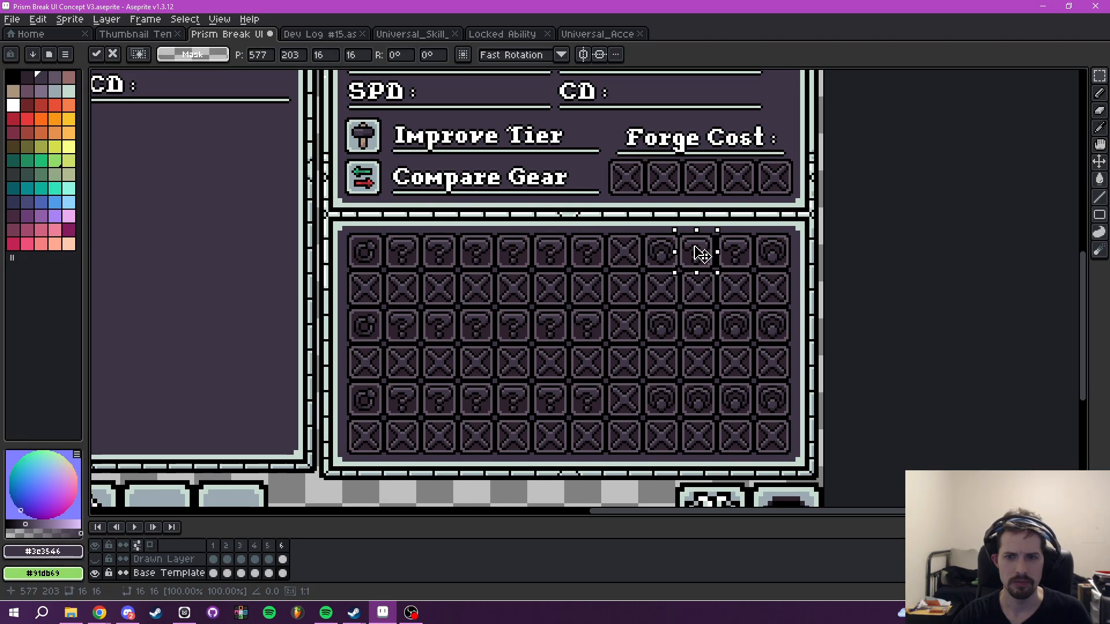
{"action": "scroll", "coordinate": [743, 265], "scroll_direction": "up", "scroll_amount": 3}
{"action": "left_click_drag", "start_coordinate": [710, 274], "coordinate": [716, 282]}
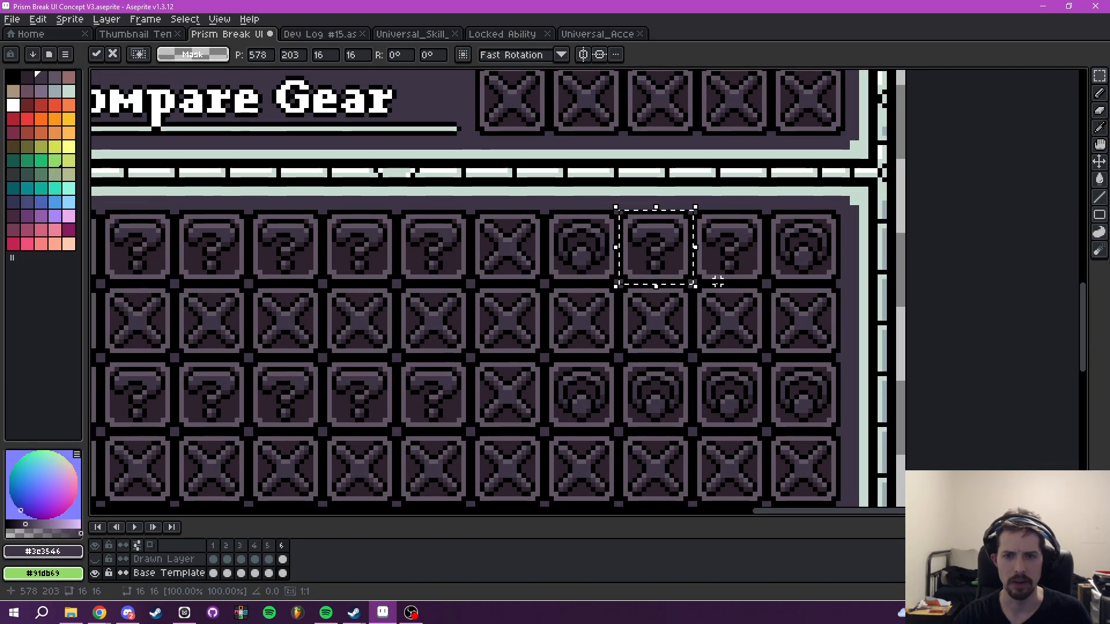
{"action": "key", "text": "ctrl+v"}
{"action": "left_click_drag", "start_coordinate": [451, 257], "coordinate": [817, 270]}
- Copy the question-mark tile over the amulet tiles in the third row's tenth, eleventh and twelfth slots
{"action": "key", "text": "ctrl+v"}
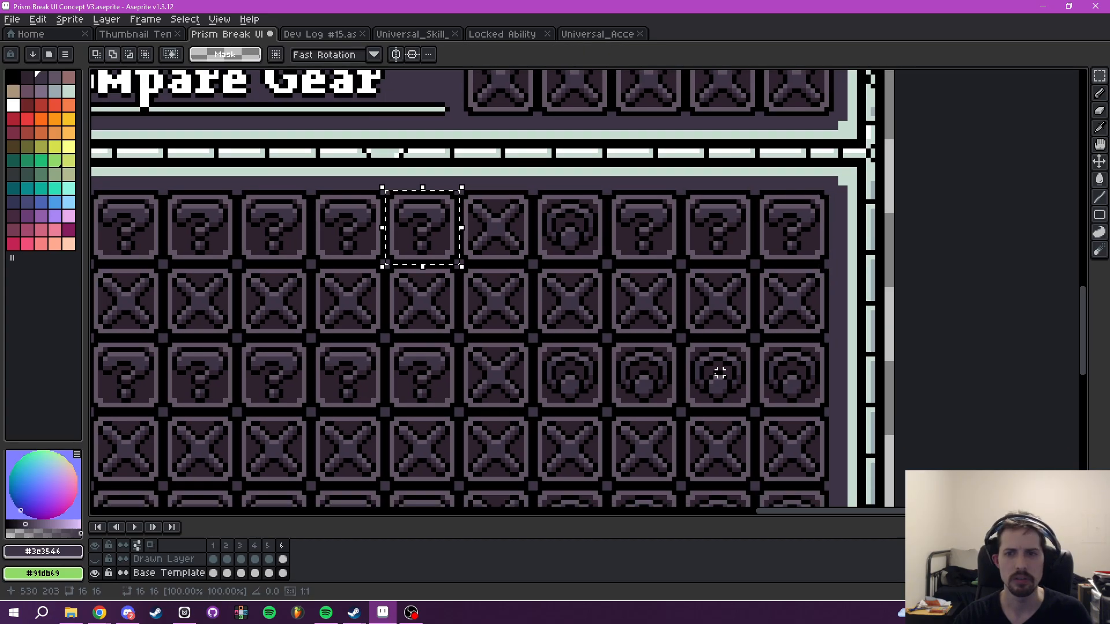
{"action": "left_click_drag", "start_coordinate": [428, 240], "coordinate": [645, 376]}
{"action": "key", "text": "ctrl+v"}
{"action": "left_click_drag", "start_coordinate": [456, 249], "coordinate": [748, 397]}
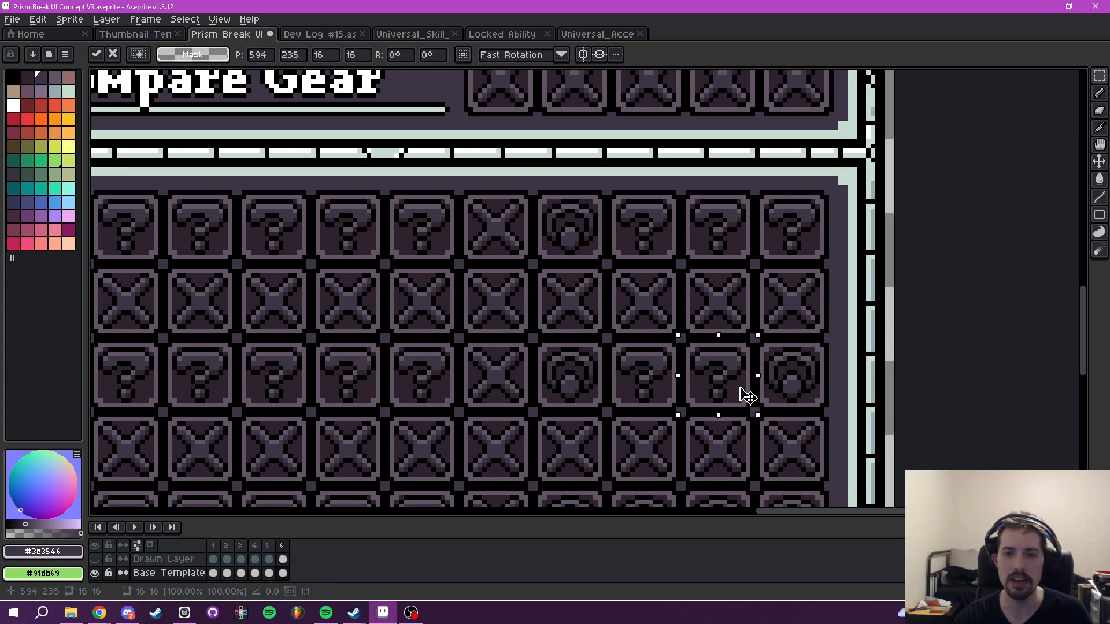
{"action": "key", "text": "ctrl+v"}
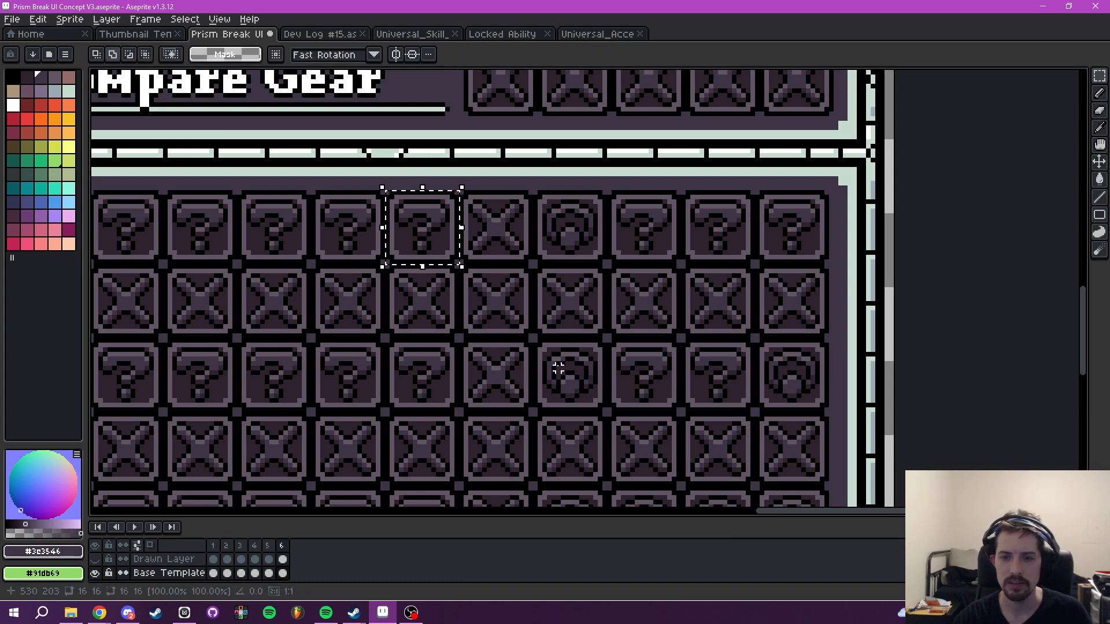
{"action": "left_click_drag", "start_coordinate": [454, 253], "coordinate": [716, 305]}
{"action": "scroll", "coordinate": [838, 393], "scroll_direction": "down", "scroll_amount": 1}
- Copy the question-mark tile over the amulet tiles in the fifth row's last three slots and clear the selection
{"action": "key", "text": "ctrl+v"}
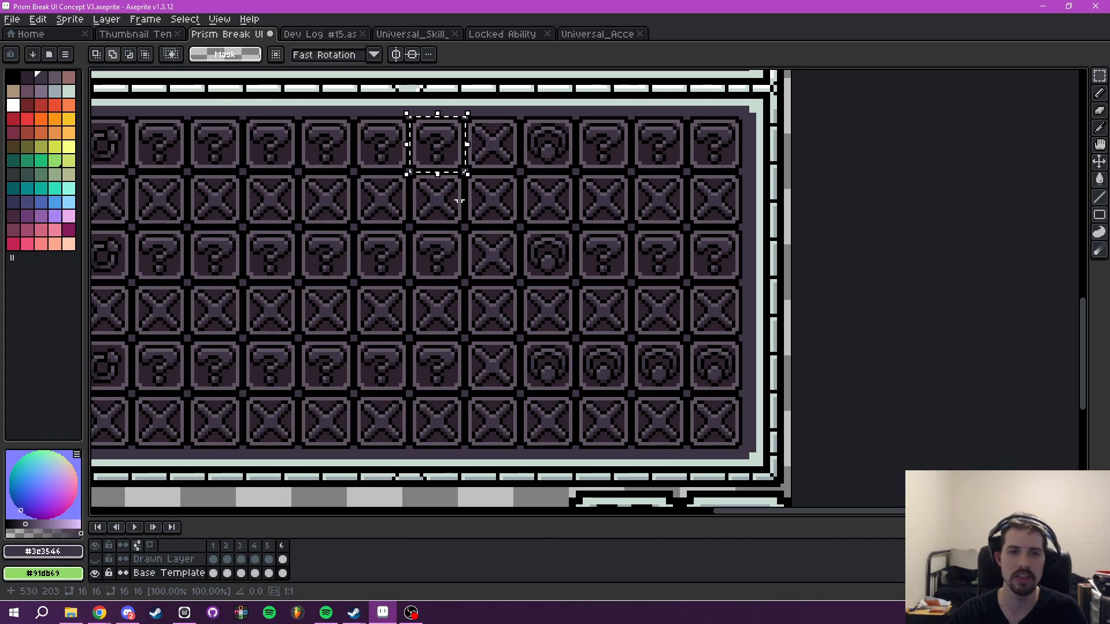
{"action": "left_click_drag", "start_coordinate": [448, 156], "coordinate": [611, 376]}
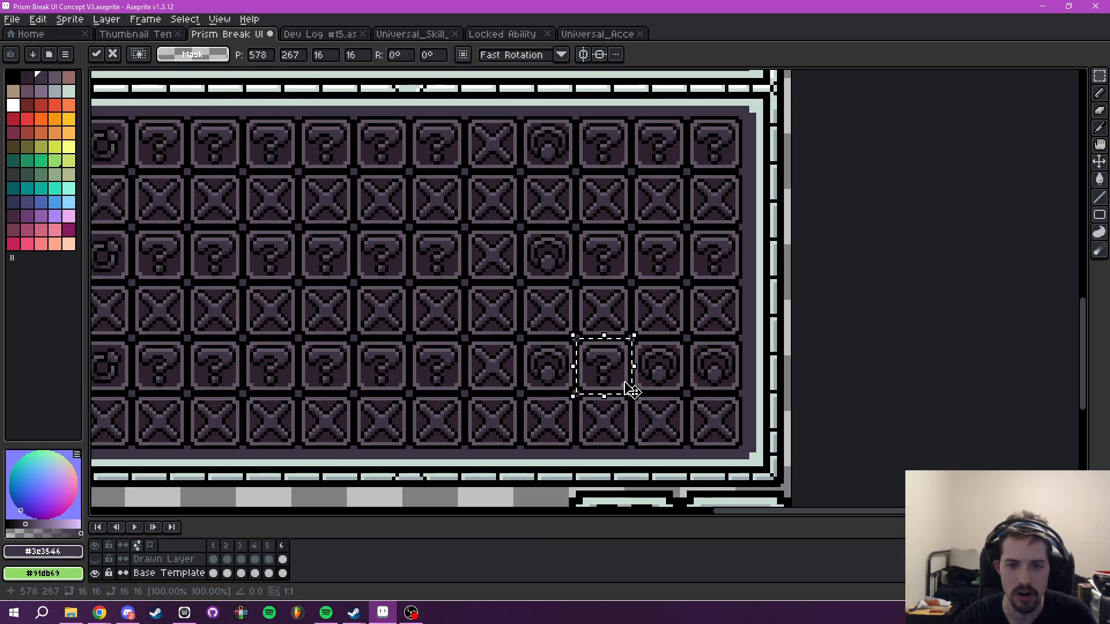
{"action": "scroll", "coordinate": [627, 383], "scroll_direction": "up", "scroll_amount": 2}
{"action": "key", "text": "ctrl+v"}
{"action": "left_click_drag", "start_coordinate": [274, 296], "coordinate": [709, 365]}
{"action": "key", "text": "ctrl+z"}
{"action": "left_click_drag", "start_coordinate": [293, 289], "coordinate": [839, 361]}
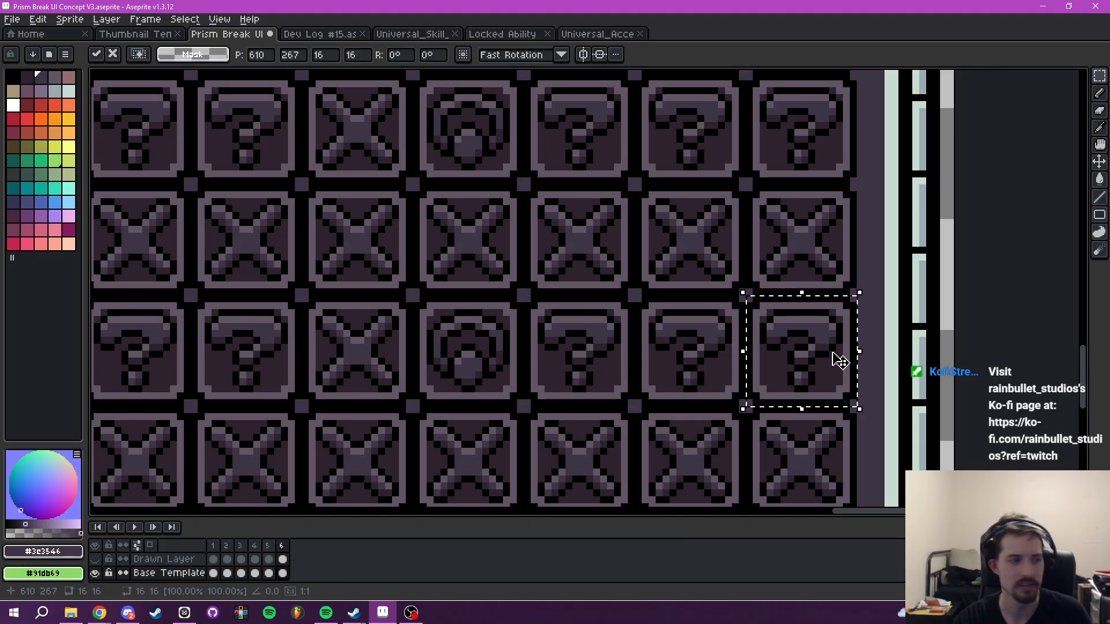
{"action": "left_click", "coordinate": [721, 320]}
- Examine the inventory grid on the Base Template alone, then with the Drawn Layer's coloured icons shown over it
{"action": "scroll", "coordinate": [723, 324], "scroll_direction": "down", "scroll_amount": 4}
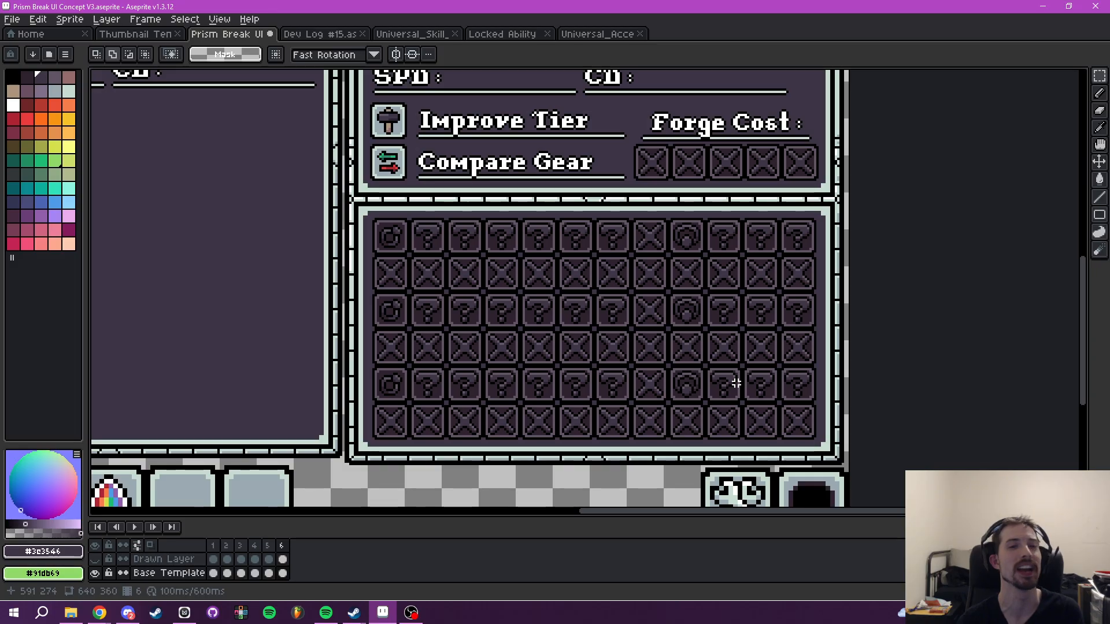
{"action": "scroll", "coordinate": [544, 316], "scroll_direction": "up", "scroll_amount": 2}
{"action": "scroll", "coordinate": [554, 300], "scroll_direction": "down", "scroll_amount": 5}
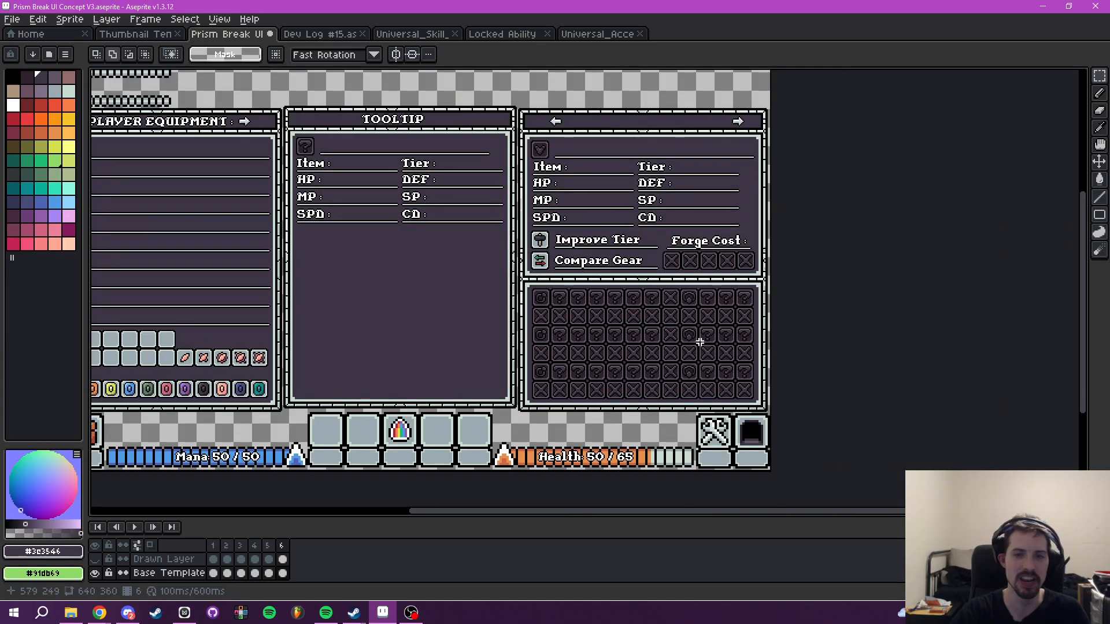
{"action": "left_click_drag", "start_coordinate": [699, 342], "coordinate": [659, 406]}
{"action": "scroll", "coordinate": [599, 334], "scroll_direction": "up", "scroll_amount": 2}
{"action": "left_click_drag", "start_coordinate": [607, 347], "coordinate": [544, 257]}
{"action": "left_click", "coordinate": [94, 559]}
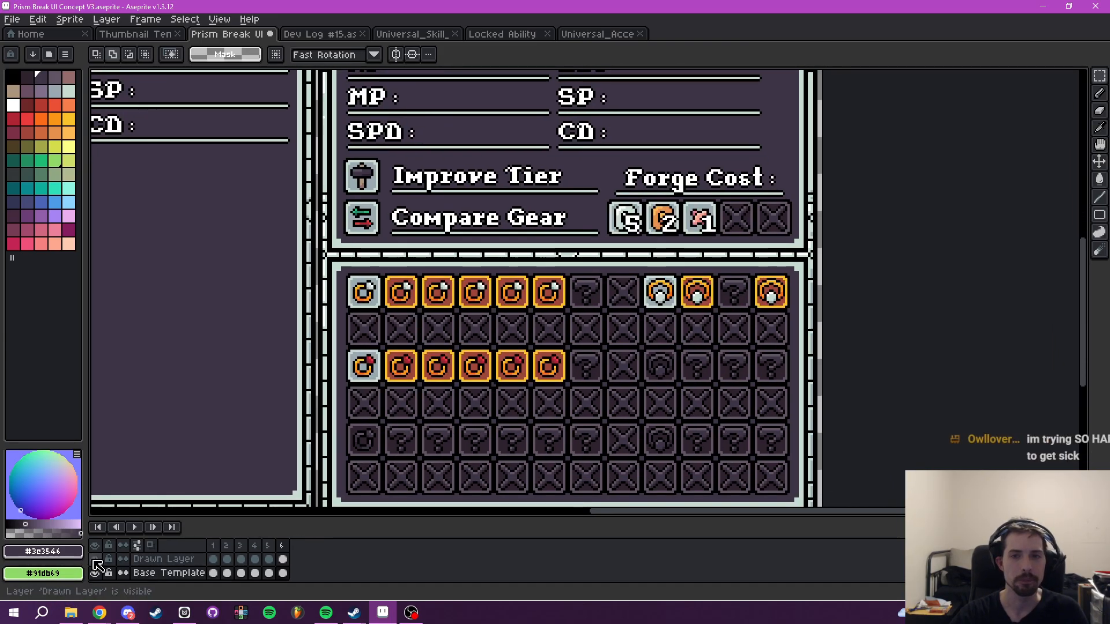
{"action": "left_click_drag", "start_coordinate": [578, 419], "coordinate": [597, 379]}
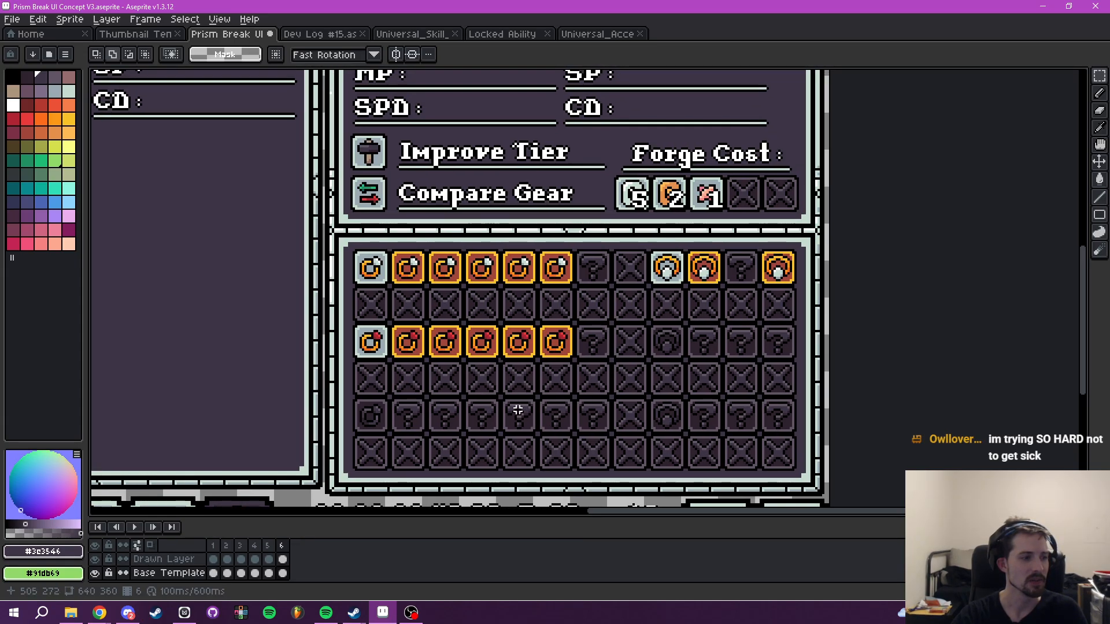
{"action": "scroll", "coordinate": [538, 419], "scroll_direction": "up", "scroll_amount": 3}
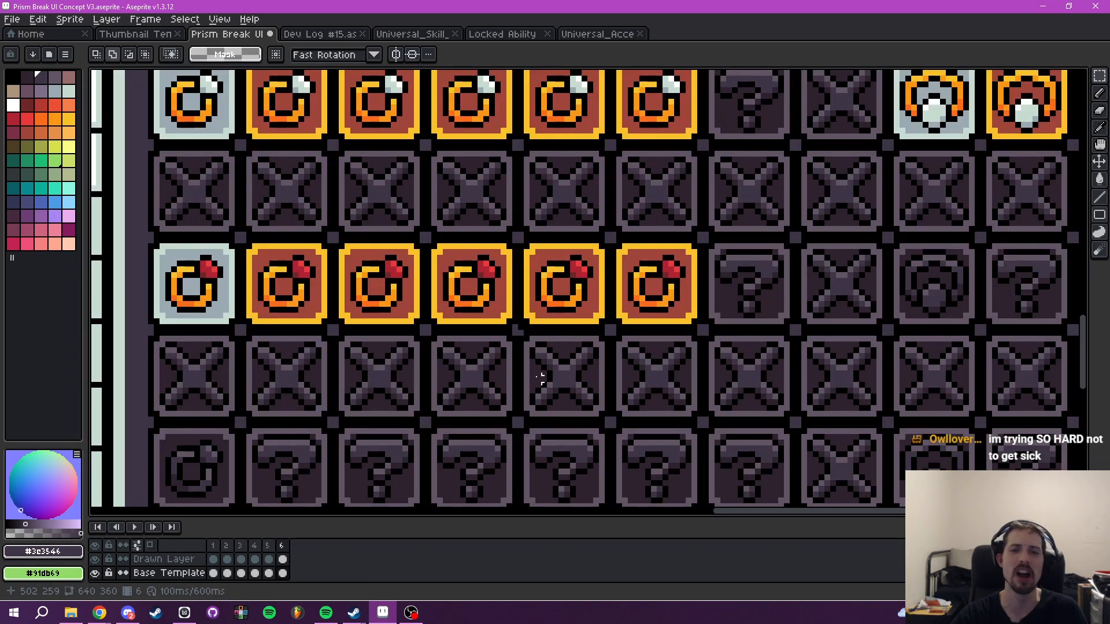
{"action": "left_click_drag", "start_coordinate": [474, 391], "coordinate": [525, 422]}
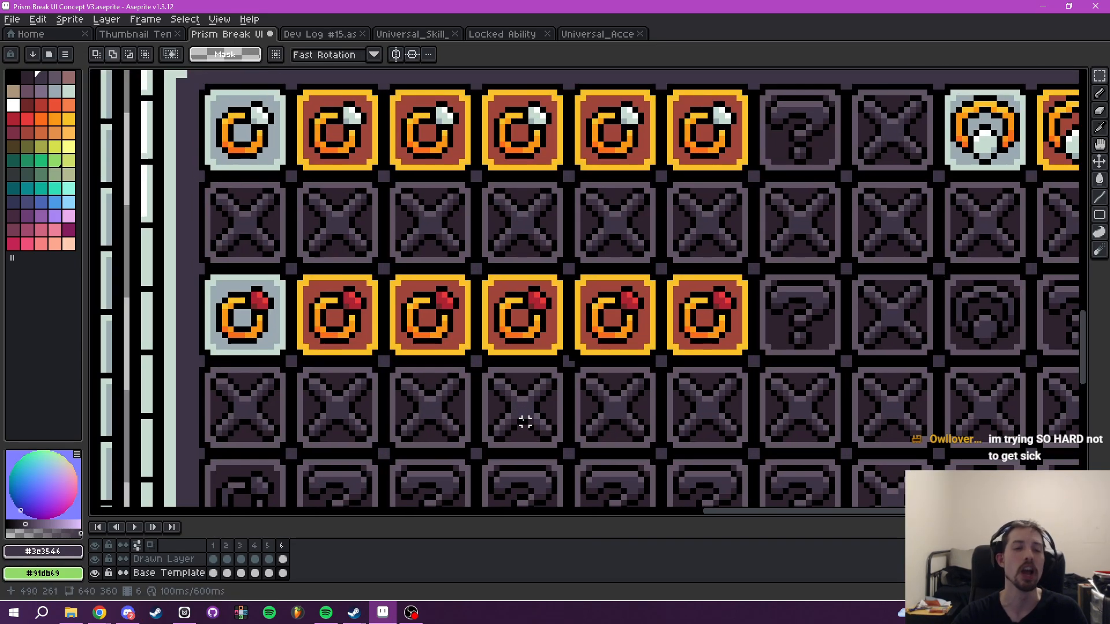
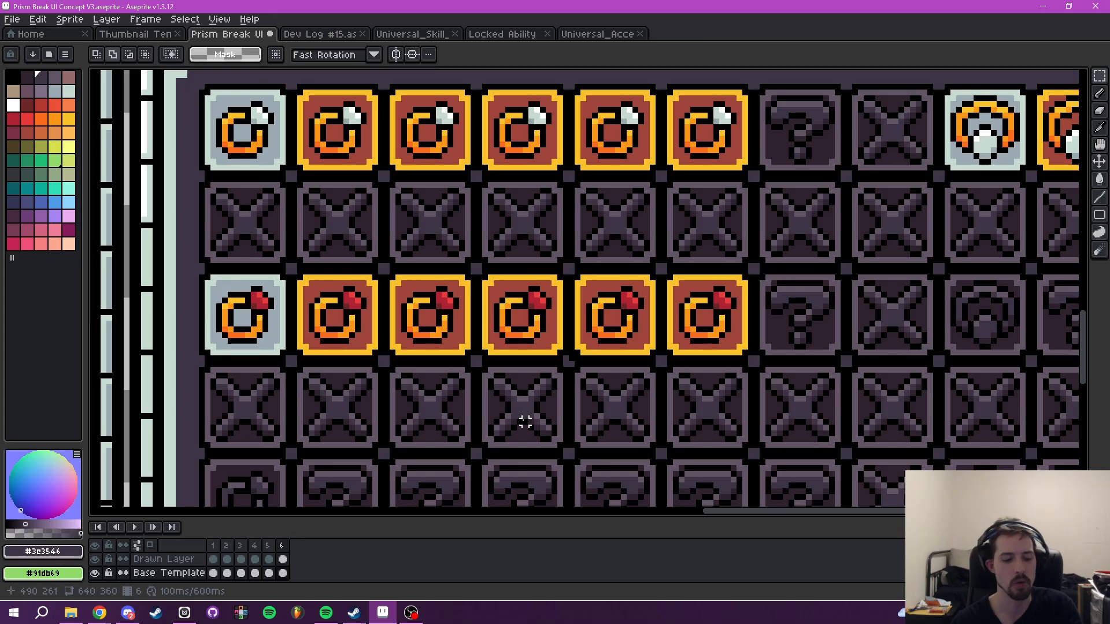
- Erase the red-gem ring icons from the third row's third and sixth slots on the Drawn Layer
{"action": "scroll", "coordinate": [623, 363], "scroll_direction": "down", "scroll_amount": 4}
{"action": "scroll", "coordinate": [565, 358], "scroll_direction": "up", "scroll_amount": 3}
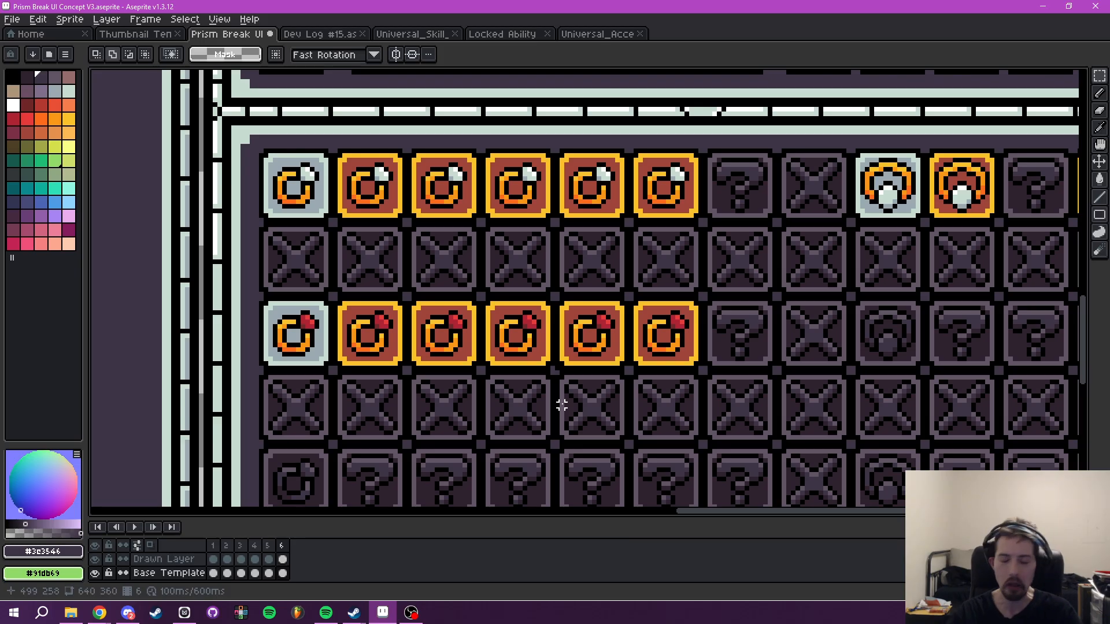
{"action": "key", "text": "b"}
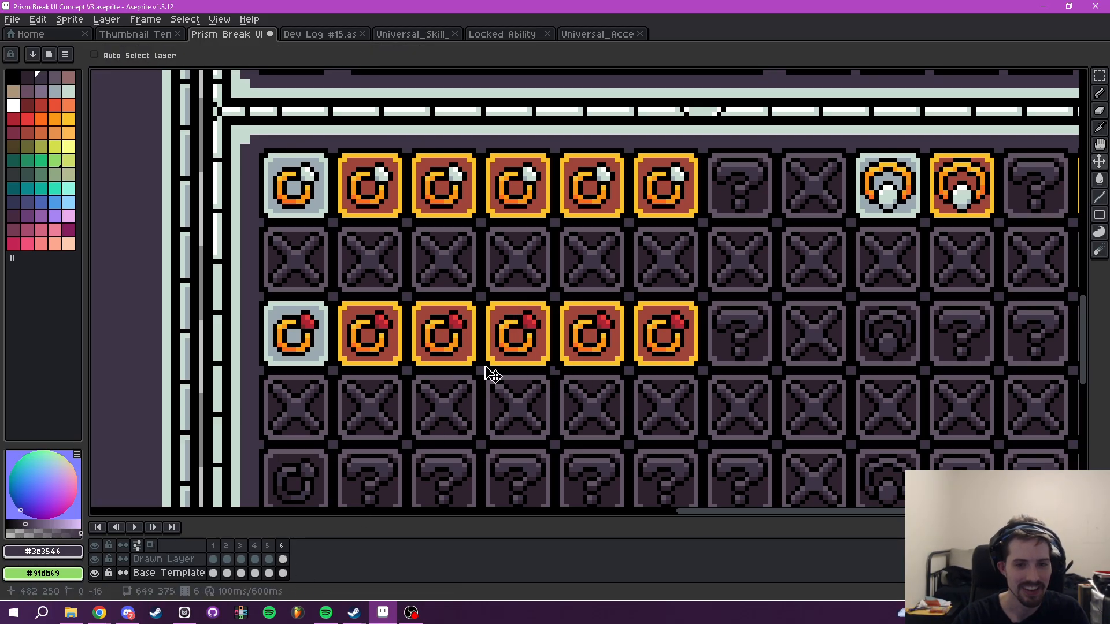
{"action": "left_click", "coordinate": [95, 559]}
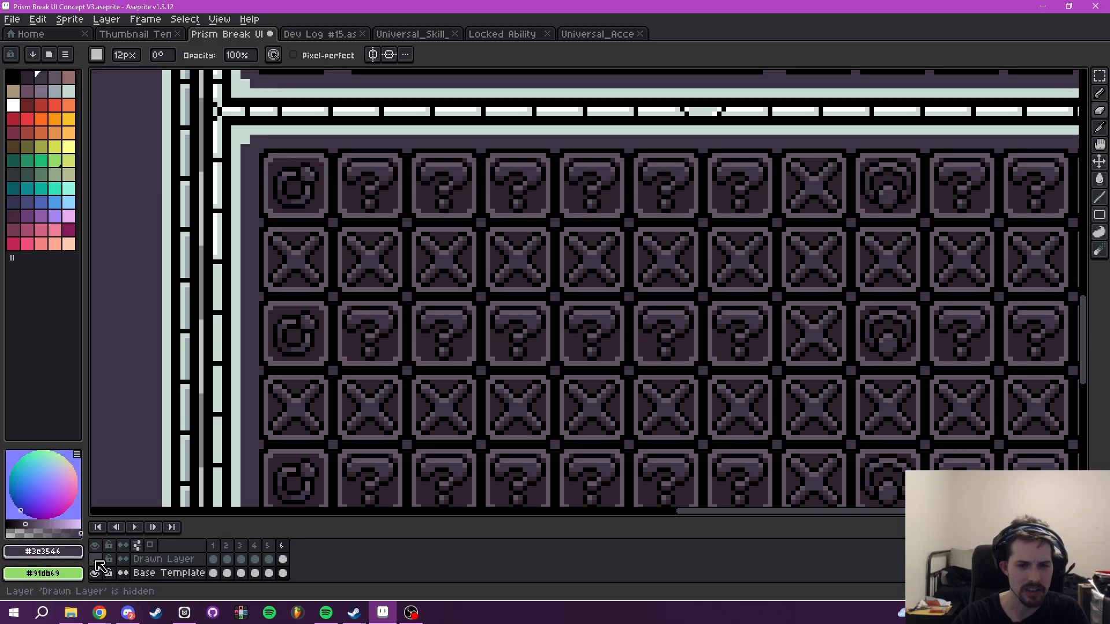
{"action": "left_click", "coordinate": [95, 560]}
{"action": "left_click", "coordinate": [153, 559]}
{"action": "mouse_move", "coordinate": [445, 375]}
{"action": "left_mouse_down"}
{"action": "mouse_move", "coordinate": [444, 321]}
{"action": "mouse_move", "coordinate": [448, 345]}
{"action": "left_mouse_up"}
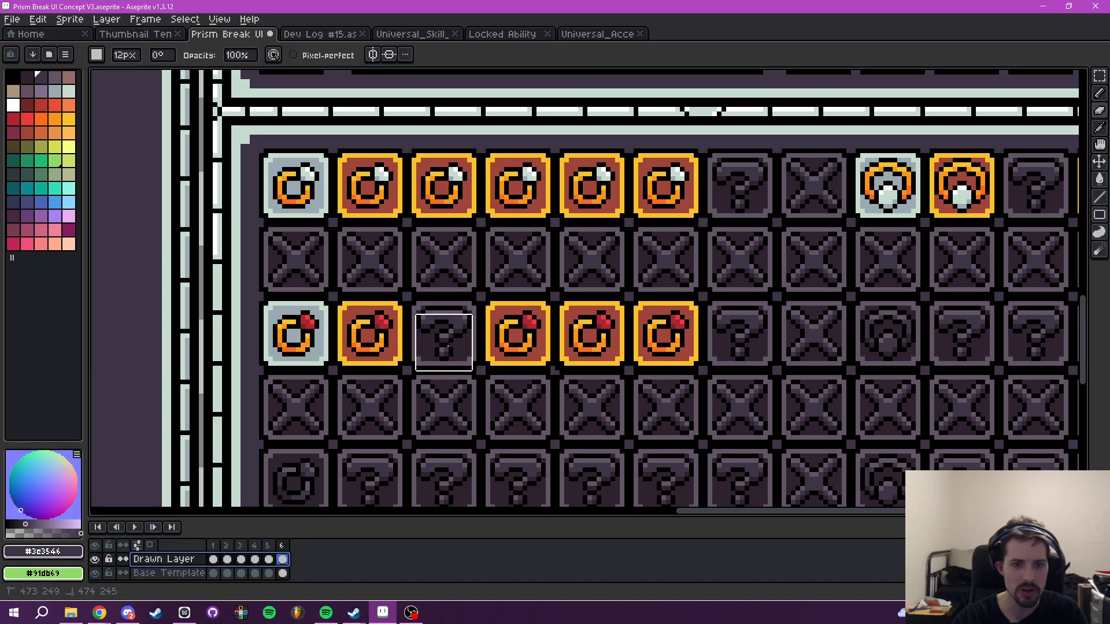
{"action": "left_click_drag", "start_coordinate": [664, 335], "coordinate": [663, 340]}
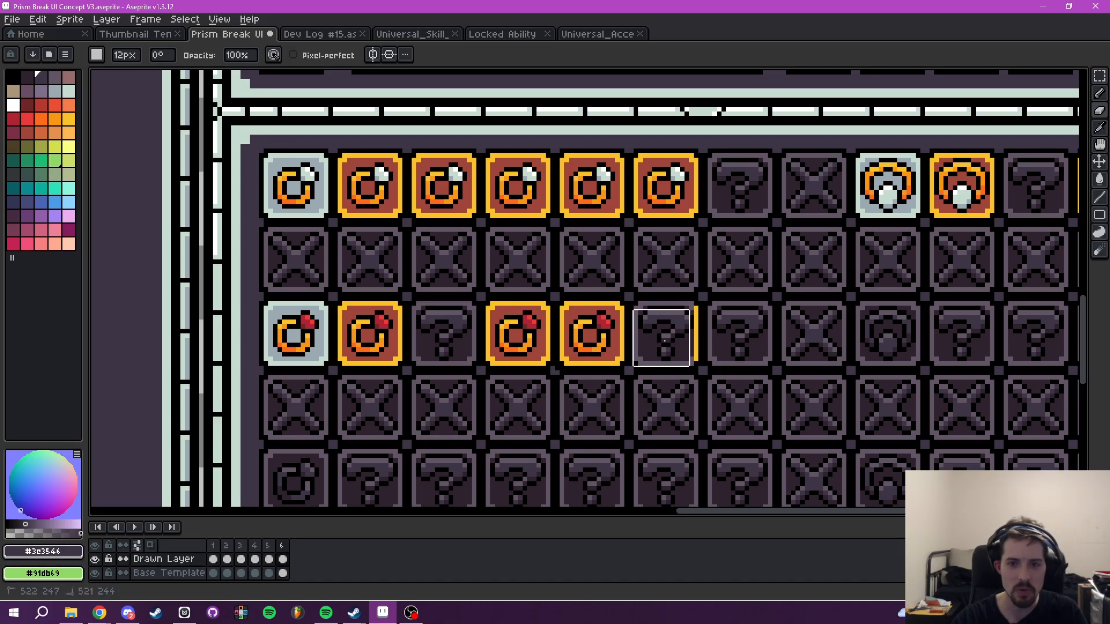
- Erase the white-gem ring icons from the top row's fifth and sixth slots on the Drawn Layer
{"action": "scroll", "coordinate": [685, 370], "scroll_direction": "up", "scroll_amount": 3}
{"action": "mouse_move", "coordinate": [590, 274]}
{"action": "left_mouse_down"}
{"action": "mouse_move", "coordinate": [631, 269]}
{"action": "mouse_move", "coordinate": [671, 285]}
{"action": "left_mouse_up"}
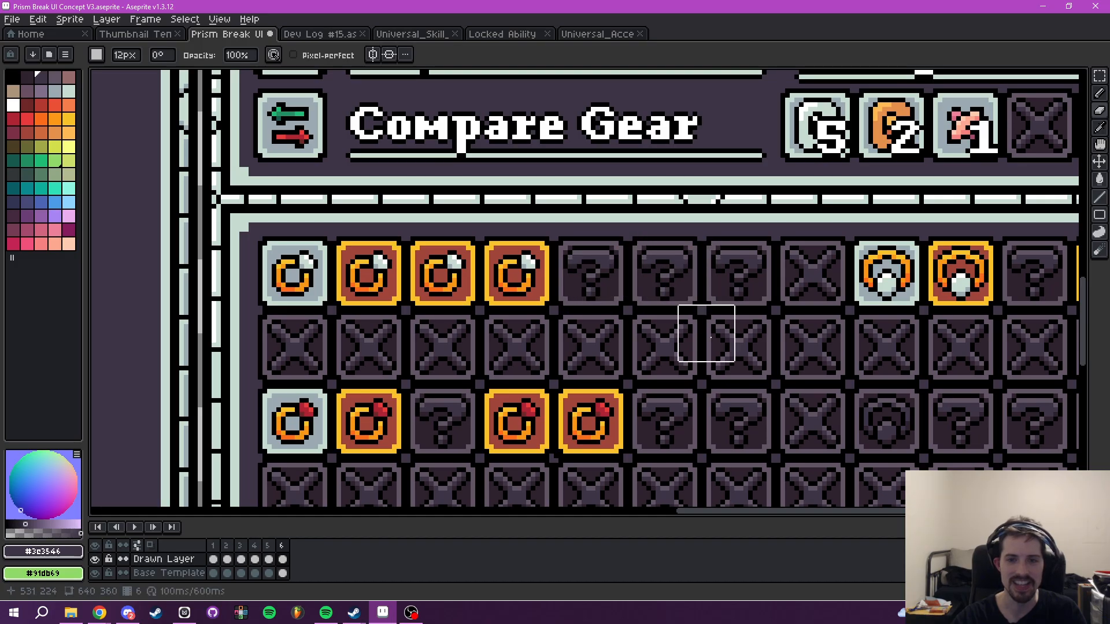
{"action": "left_click_drag", "start_coordinate": [709, 334], "coordinate": [686, 254]}
{"action": "scroll", "coordinate": [712, 278], "scroll_direction": "down", "scroll_amount": 3}
{"action": "left_click_drag", "start_coordinate": [773, 315], "coordinate": [714, 332]}
{"action": "mouse_move", "coordinate": [552, 401]}
{"action": "left_mouse_down"}
{"action": "mouse_move", "coordinate": [632, 337]}
{"action": "mouse_move", "coordinate": [617, 363]}
{"action": "mouse_move", "coordinate": [610, 339]}
{"action": "left_mouse_up"}
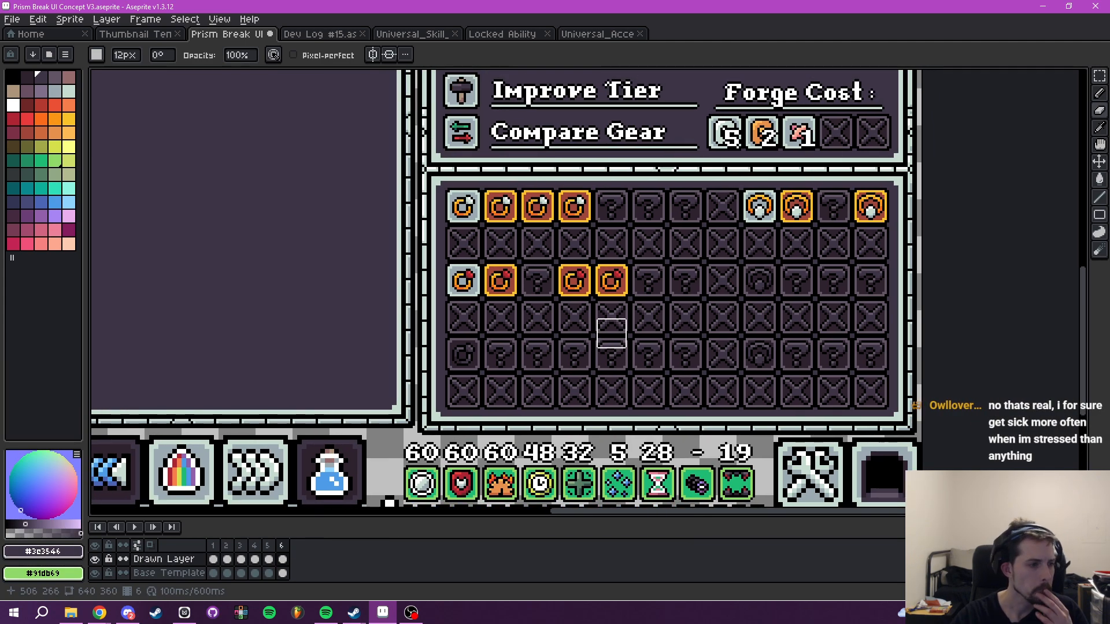
- Select and copy the gold-bordered orange-gem ring tile in the Universal Accessories sheet
{"action": "left_click", "coordinate": [621, 32]}
{"action": "scroll", "coordinate": [609, 265], "scroll_direction": "down", "scroll_amount": 1}
{"action": "mouse_move", "coordinate": [622, 283]}
{"action": "left_mouse_down"}
{"action": "mouse_move", "coordinate": [577, 297]}
{"action": "mouse_move", "coordinate": [548, 287]}
{"action": "left_mouse_up"}
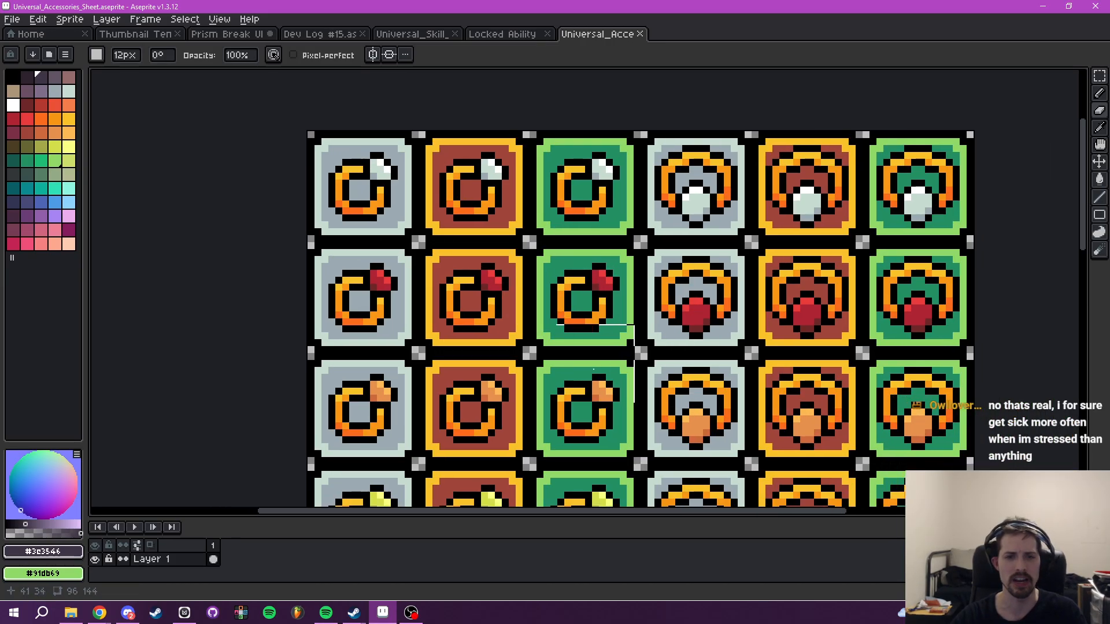
{"action": "left_click_drag", "start_coordinate": [605, 360], "coordinate": [674, 238]}
{"action": "left_click", "coordinate": [1099, 76]}
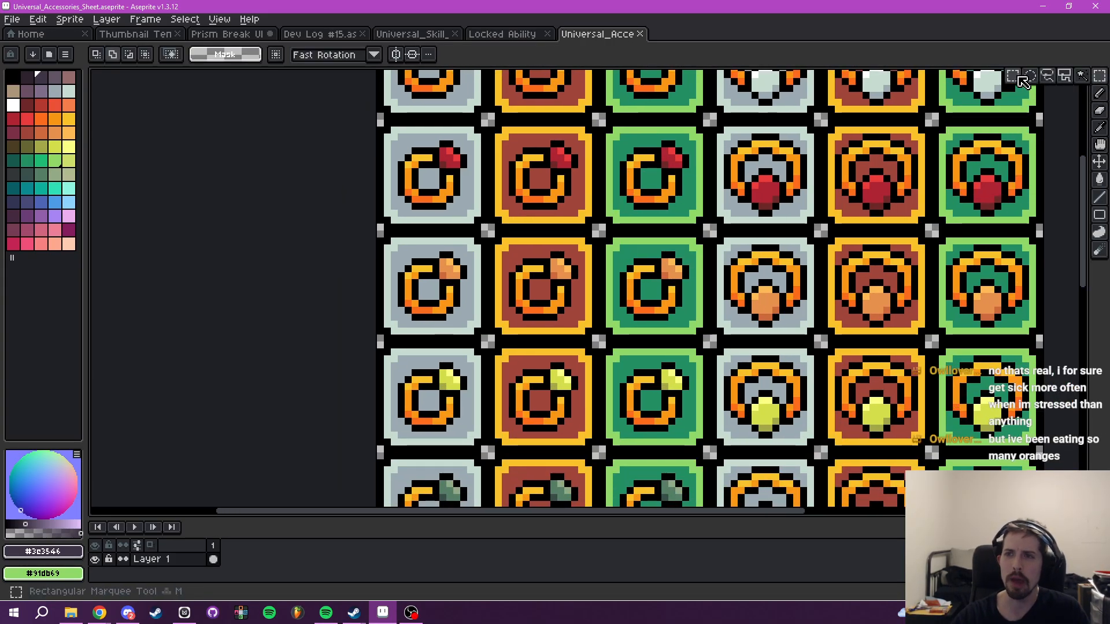
{"action": "scroll", "coordinate": [531, 330], "scroll_direction": "up", "scroll_amount": 3}
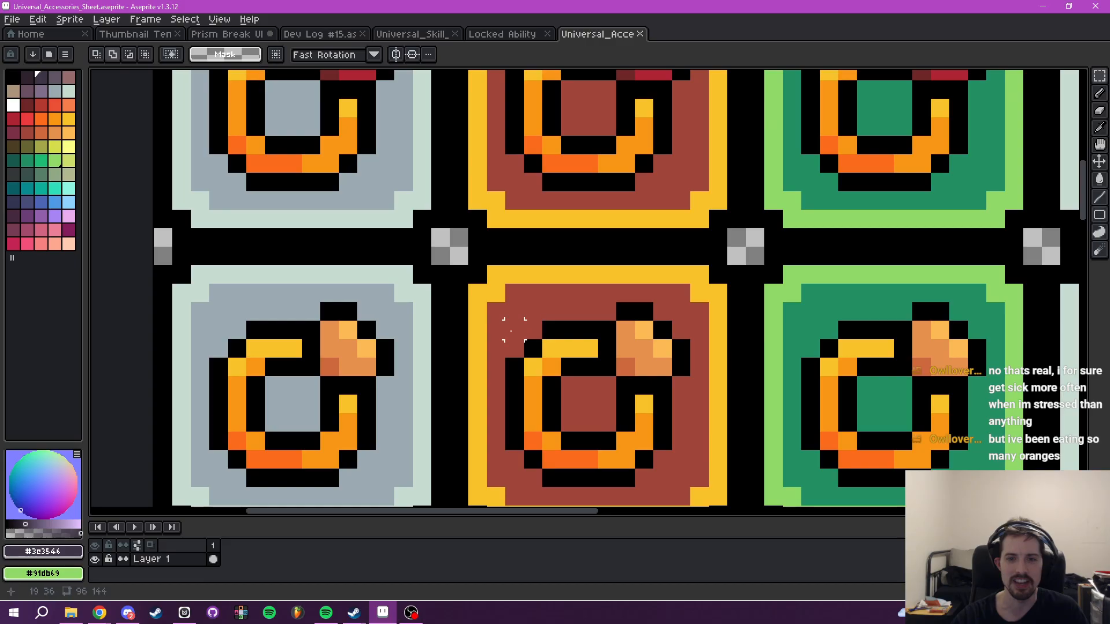
{"action": "left_click_drag", "start_coordinate": [453, 248], "coordinate": [742, 367]}
{"action": "scroll", "coordinate": [743, 352], "scroll_direction": "down", "scroll_amount": 1}
{"action": "mouse_move", "coordinate": [746, 319]}
{"action": "left_mouse_down"}
{"action": "mouse_move", "coordinate": [712, 327]}
{"action": "mouse_move", "coordinate": [735, 308]}
{"action": "left_mouse_up"}
{"action": "left_click_drag", "start_coordinate": [571, 265], "coordinate": [557, 354]}
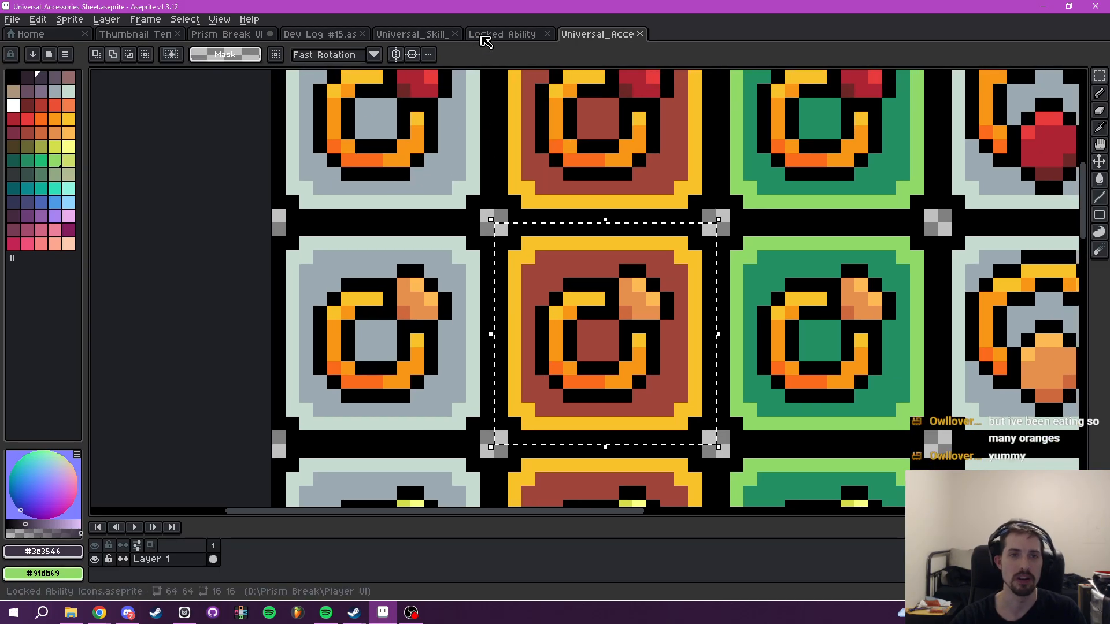
- Paste the gold-bordered orange-gem ring into the fifth row's second and third slots of the Prism Break UI grid
{"action": "left_click", "coordinate": [479, 37]}
{"action": "left_click", "coordinate": [246, 37]}
{"action": "left_click_drag", "start_coordinate": [607, 312], "coordinate": [639, 256]}
{"action": "scroll", "coordinate": [624, 297], "scroll_direction": "up", "scroll_amount": 3}
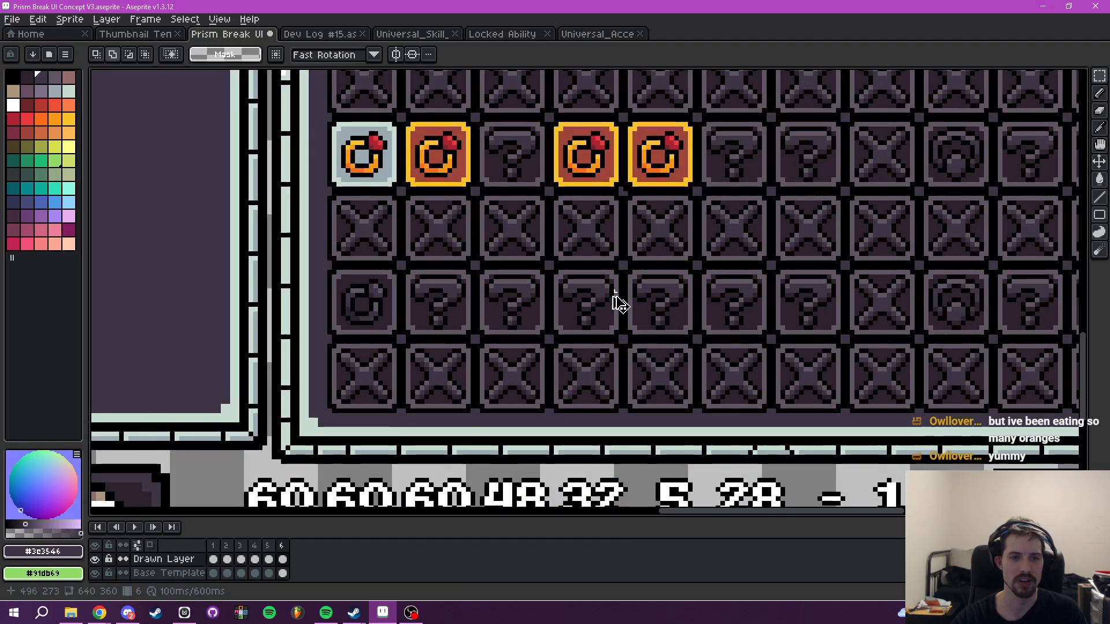
{"action": "key", "text": "ctrl+v"}
{"action": "left_click_drag", "start_coordinate": [616, 296], "coordinate": [588, 361]}
{"action": "key", "text": "ctrl+v"}
- Paste another gold-bordered orange-gem ring into the fifth row's seventh slot, align it with the tile and clear the selection
{"action": "key", "text": "ctrl+v"}
{"action": "left_click_drag", "start_coordinate": [612, 289], "coordinate": [896, 359]}
{"action": "scroll", "coordinate": [897, 359], "scroll_direction": "down", "scroll_amount": 3}
{"action": "scroll", "coordinate": [831, 358], "scroll_direction": "up", "scroll_amount": 5}
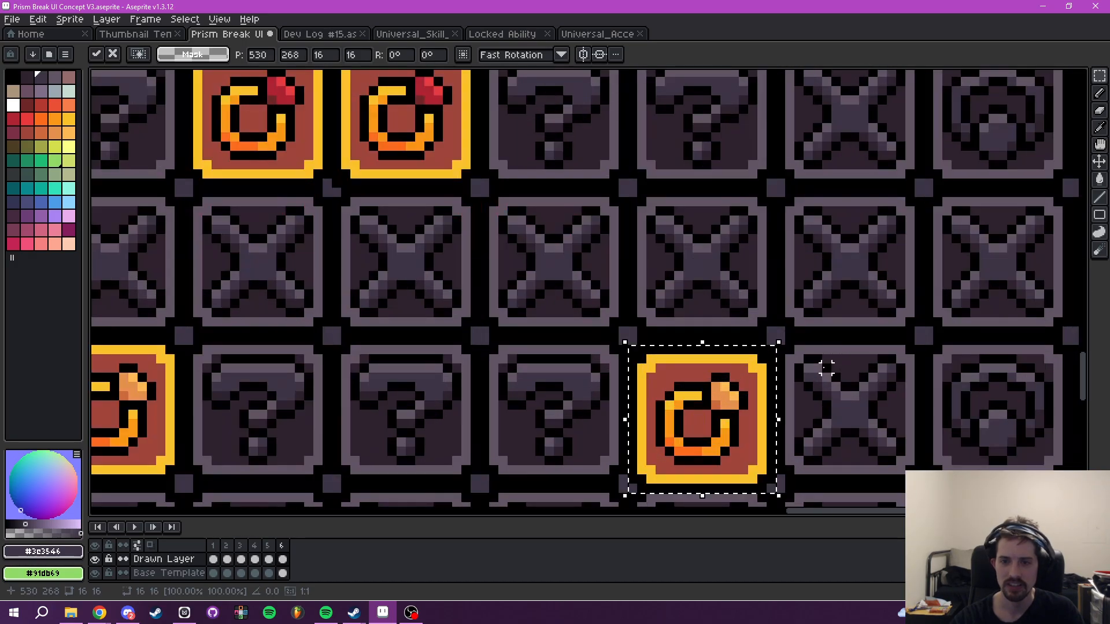
{"action": "left_click_drag", "start_coordinate": [698, 408], "coordinate": [698, 399]}
{"action": "scroll", "coordinate": [725, 386], "scroll_direction": "down", "scroll_amount": 2}
{"action": "left_click_drag", "start_coordinate": [659, 344], "coordinate": [569, 342]}
{"action": "left_click", "coordinate": [689, 352]}
{"action": "scroll", "coordinate": [690, 352], "scroll_direction": "down", "scroll_amount": 3}
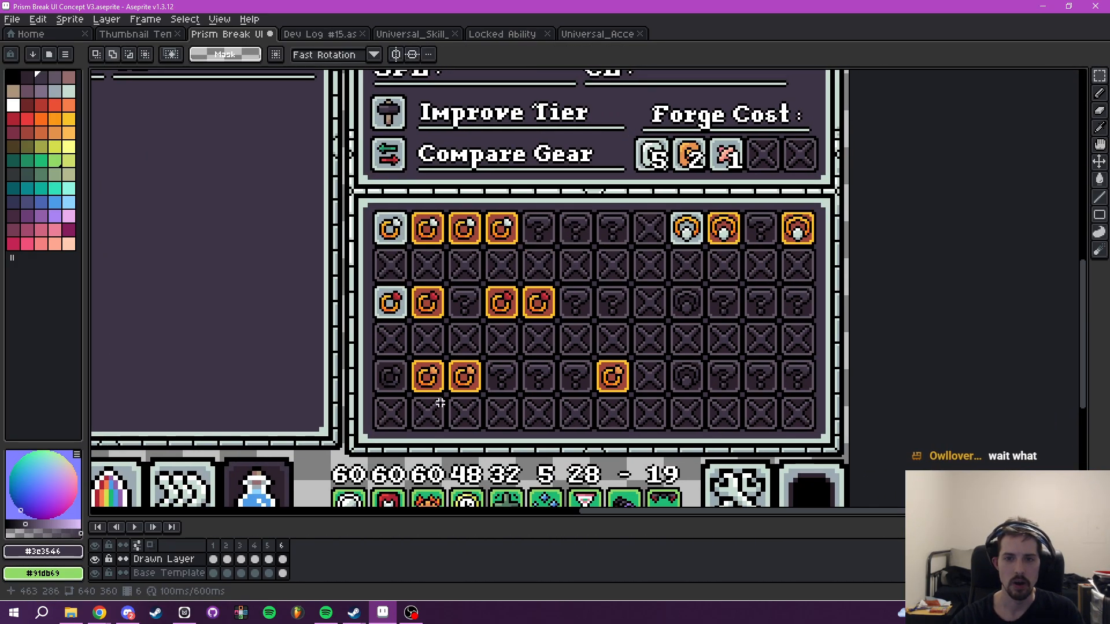
{"action": "scroll", "coordinate": [635, 336], "scroll_direction": "down", "scroll_amount": 3}
{"action": "left_click_drag", "start_coordinate": [638, 339], "coordinate": [649, 350]}
{"action": "scroll", "coordinate": [597, 349], "scroll_direction": "up", "scroll_amount": 3}
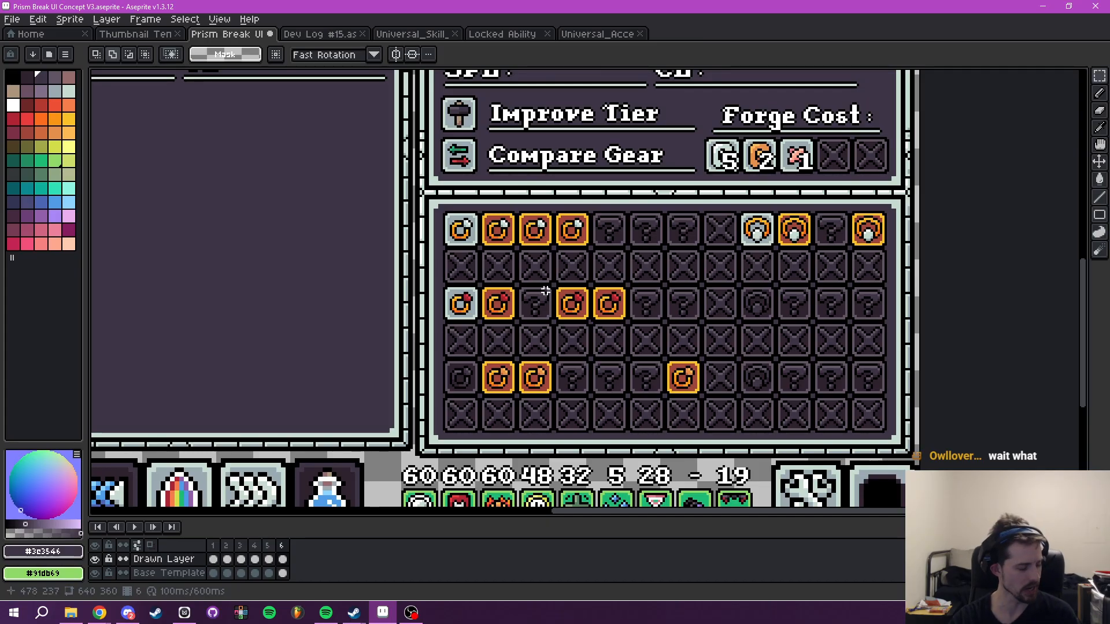
{"action": "left_click_drag", "start_coordinate": [701, 333], "coordinate": [712, 290]}
{"action": "left_click_drag", "start_coordinate": [588, 335], "coordinate": [640, 330]}
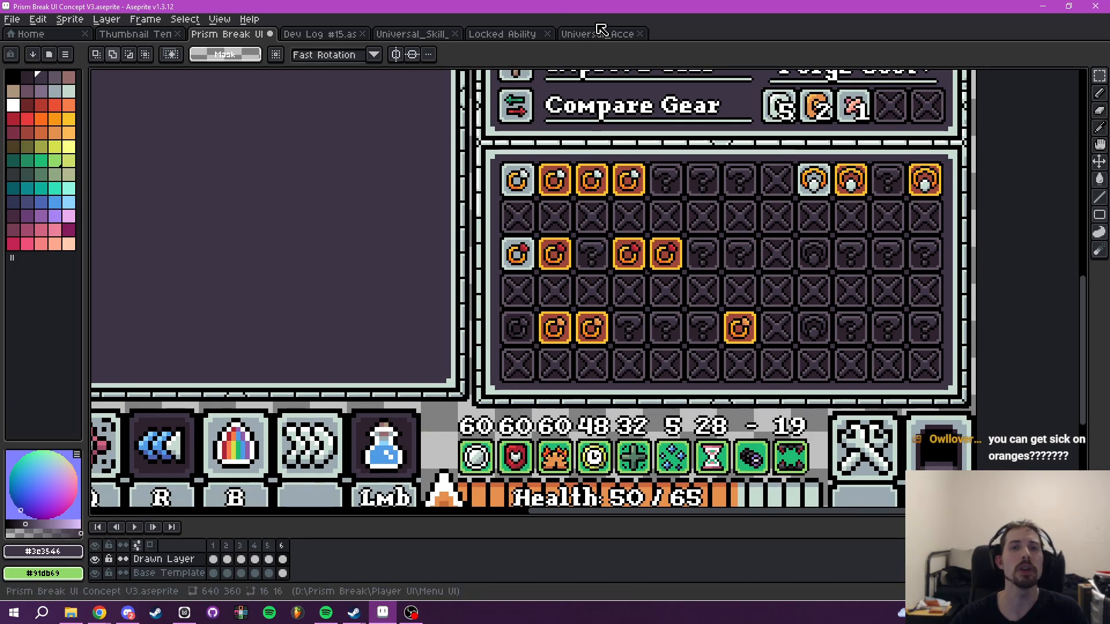
- Select and copy the silver-bordered orange-gem ring tile in the Universal Accessories sheet
{"action": "left_click", "coordinate": [601, 34]}
{"action": "left_click_drag", "start_coordinate": [635, 285], "coordinate": [624, 299]}
{"action": "key", "text": "ctrl+d"}
{"action": "scroll", "coordinate": [352, 242], "scroll_direction": "up", "scroll_amount": 2}
{"action": "left_click_drag", "start_coordinate": [184, 243], "coordinate": [616, 397]}
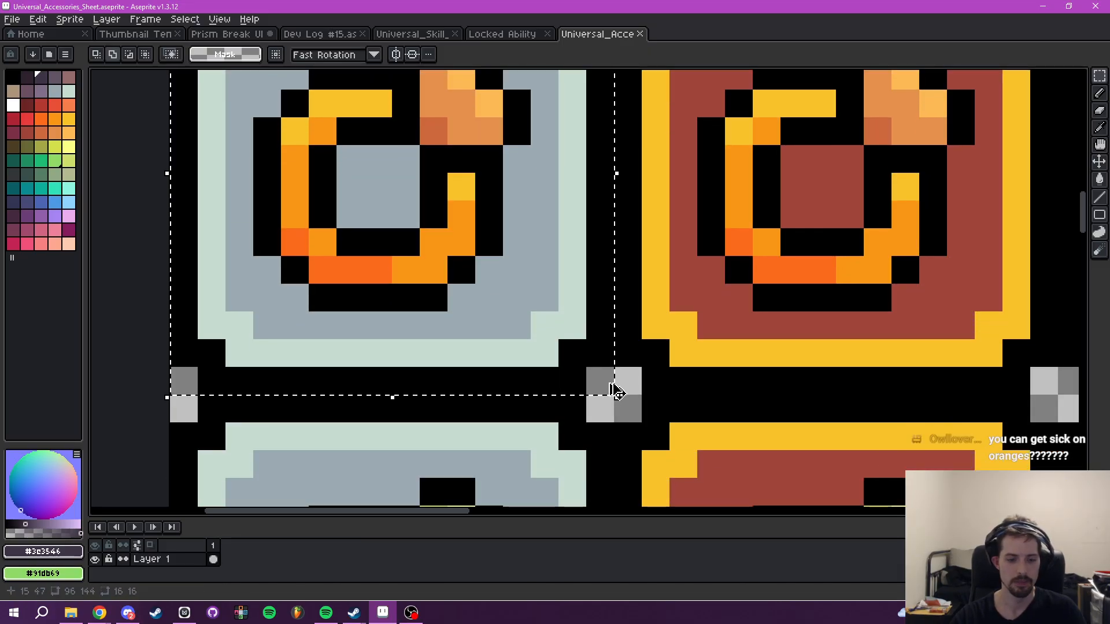
- Paste the silver-bordered orange-gem ring over the dark ring in the fifth row's first slot of the Prism Break UI grid
{"action": "left_click", "coordinate": [308, 35]}
{"action": "left_click", "coordinate": [259, 34]}
{"action": "left_click_drag", "start_coordinate": [607, 279], "coordinate": [465, 360]}
{"action": "key", "text": "ctrl+v"}
{"action": "scroll", "coordinate": [463, 342], "scroll_direction": "up", "scroll_amount": 3}
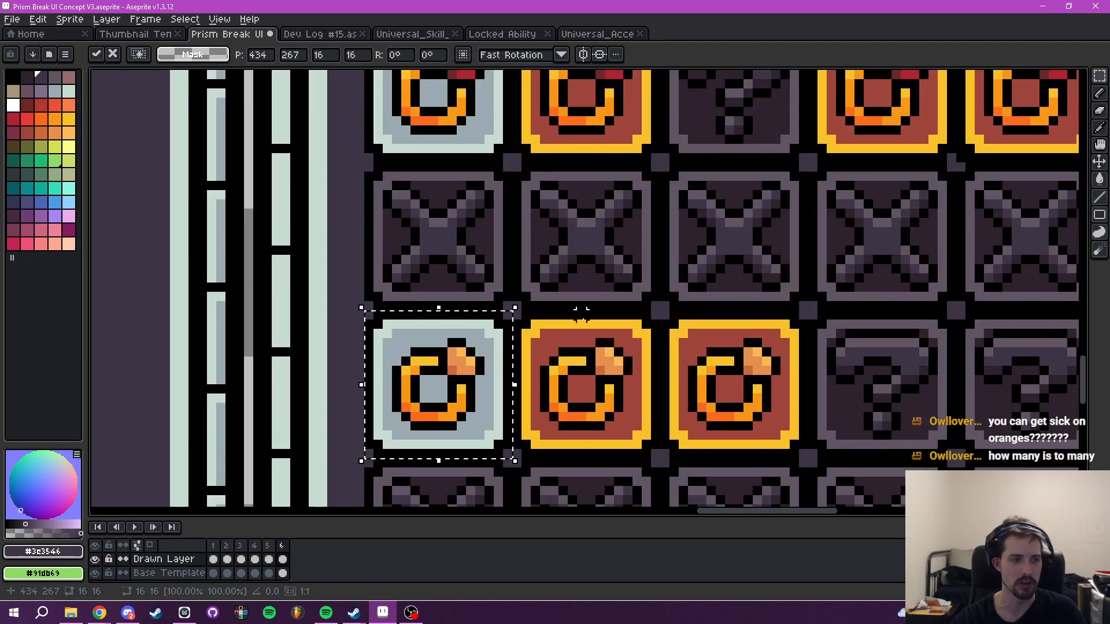
{"action": "scroll", "coordinate": [581, 313], "scroll_direction": "down", "scroll_amount": 2}
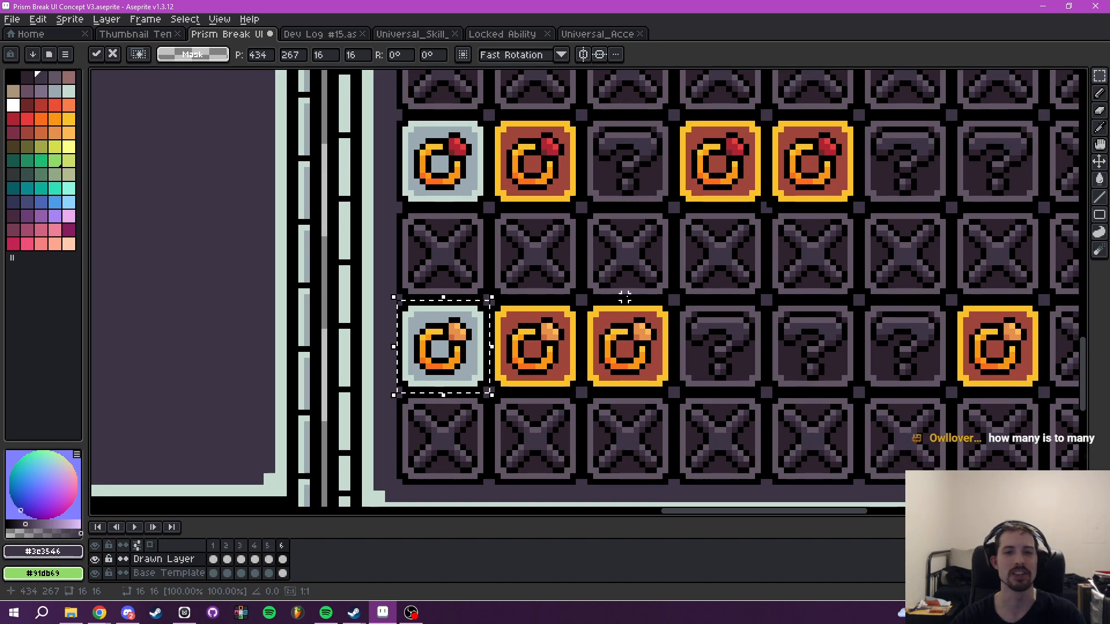
{"action": "key", "text": "ctrl+d"}
{"action": "left_click_drag", "start_coordinate": [674, 297], "coordinate": [601, 308]}
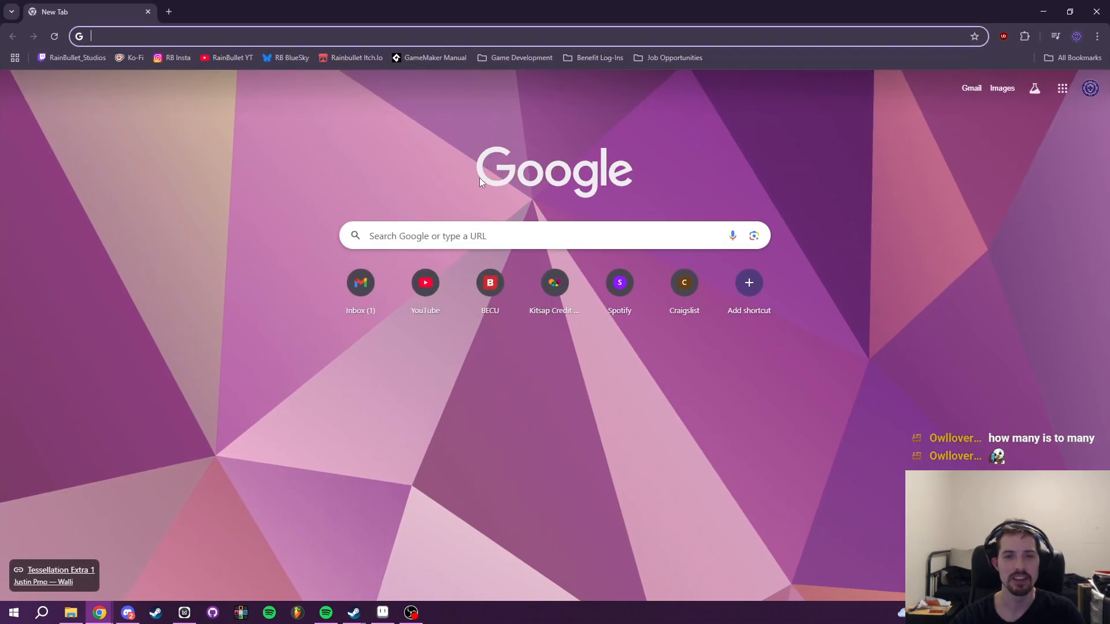
- Search Google in Chrome for "how many oranges is too many"
{"action": "left_click", "coordinate": [509, 239]}
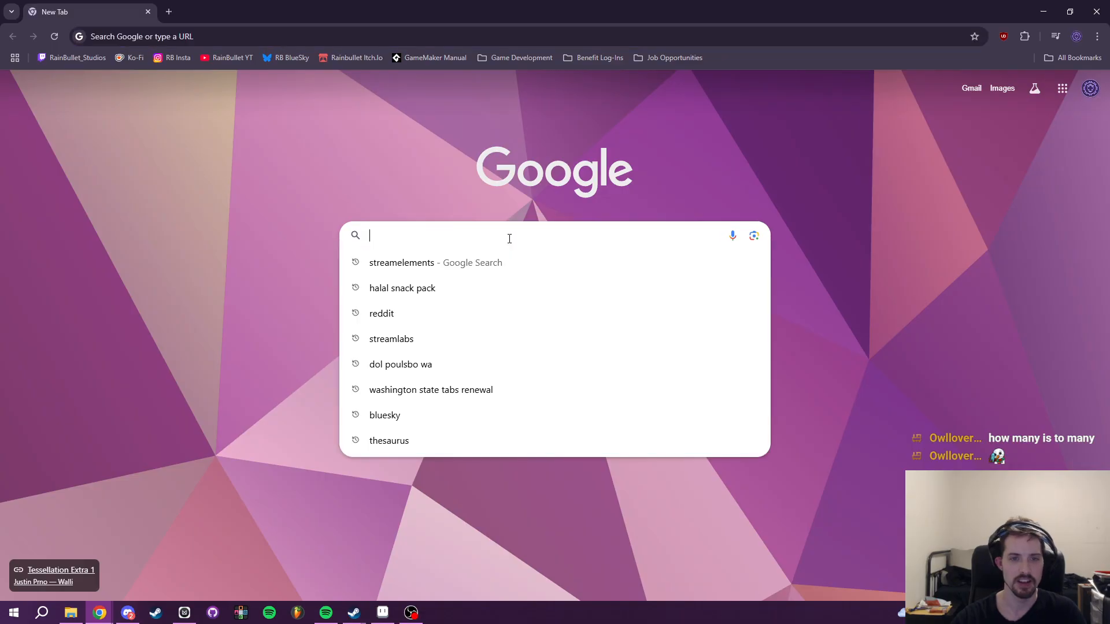
{"action": "type", "text": "how many oran"}
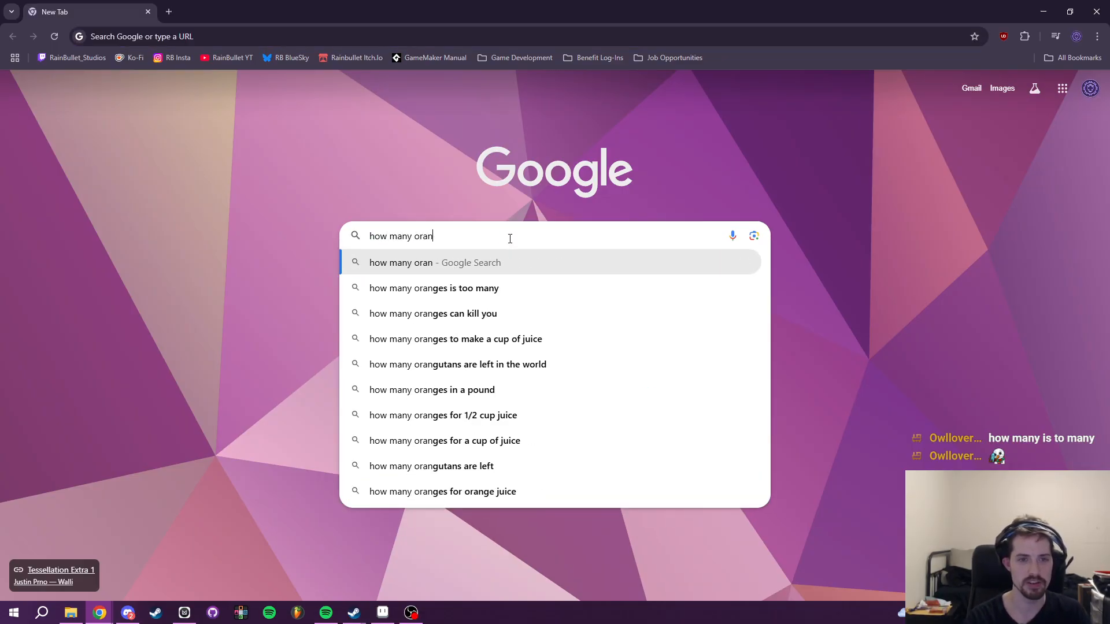
{"action": "type", "text": "ges is too many"}
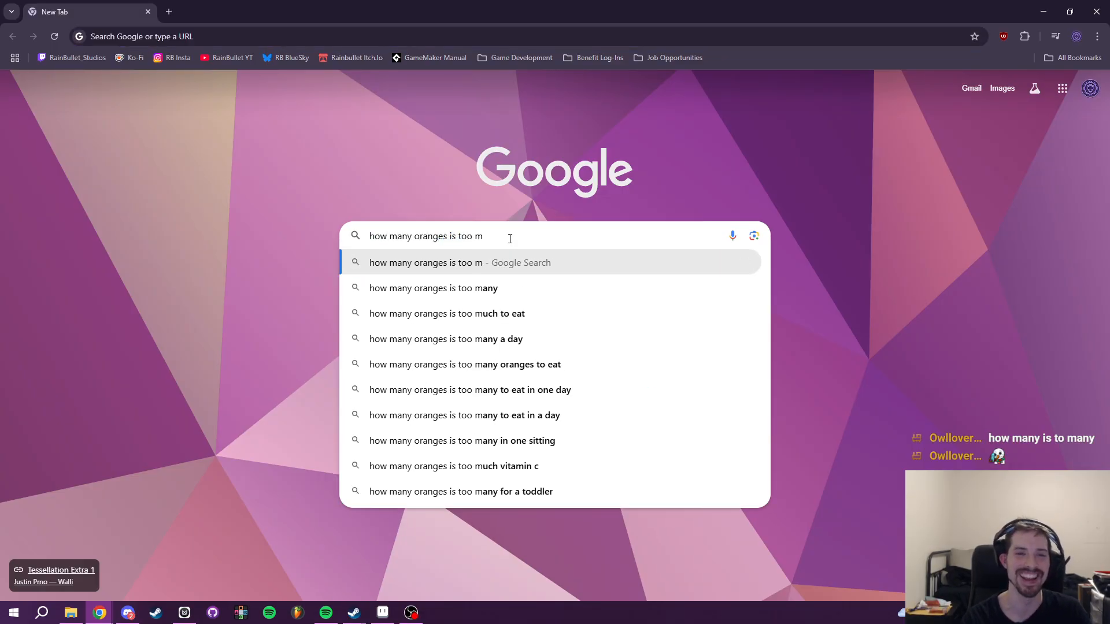
{"action": "key", "text": "Return"}
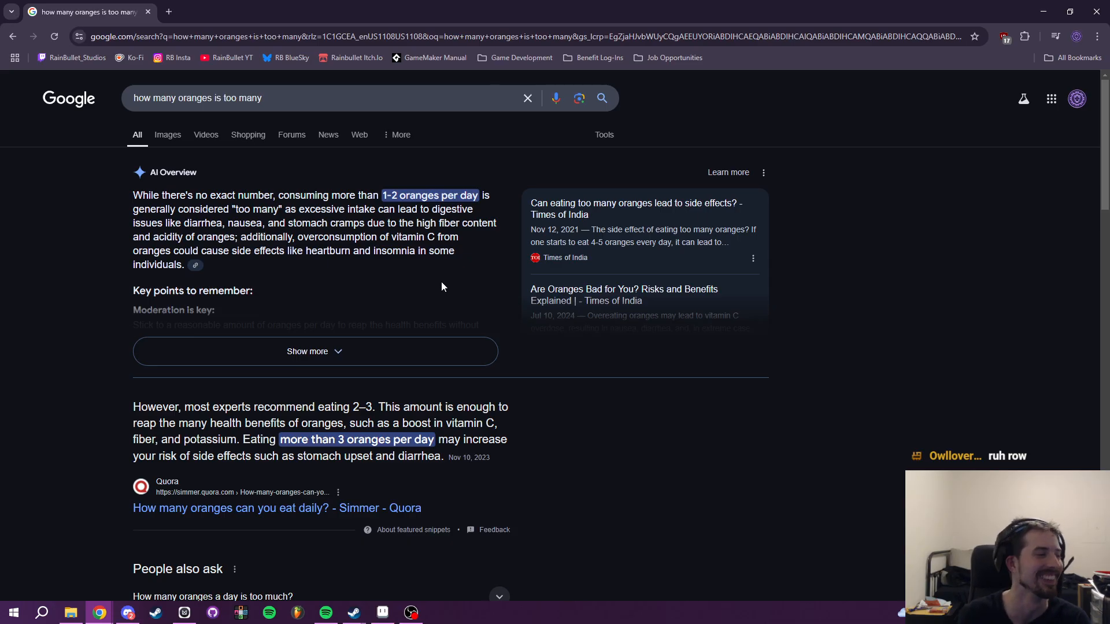
- Expand the AI overview, read it and the featured answer on daily orange intake, and close the search page
{"action": "left_click", "coordinate": [321, 362]}
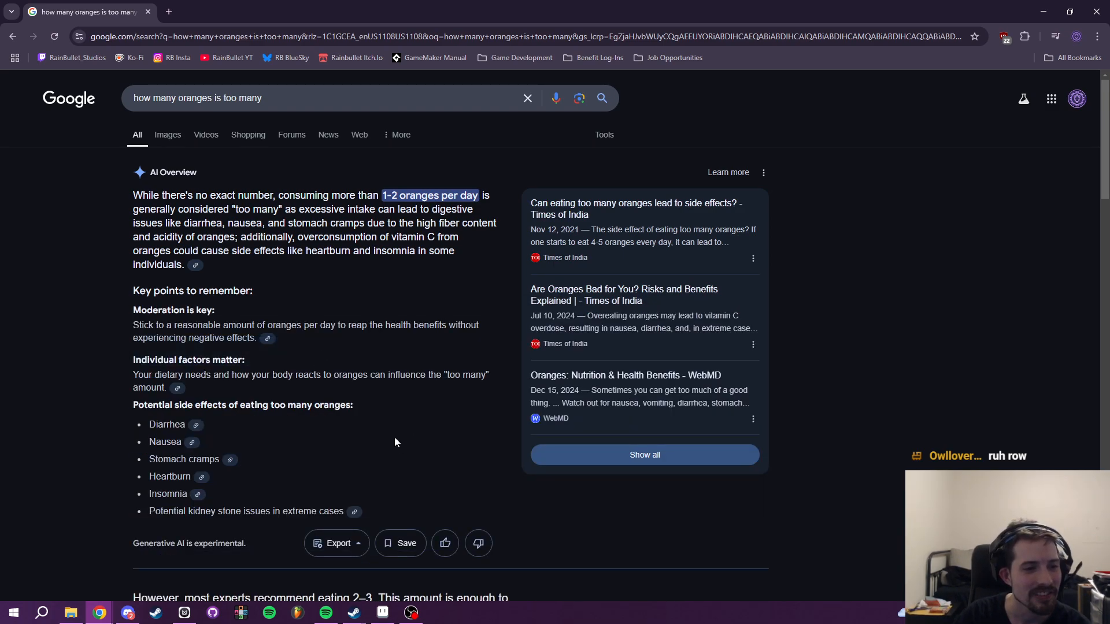
{"action": "scroll", "coordinate": [402, 439], "scroll_direction": "down", "scroll_amount": 1}
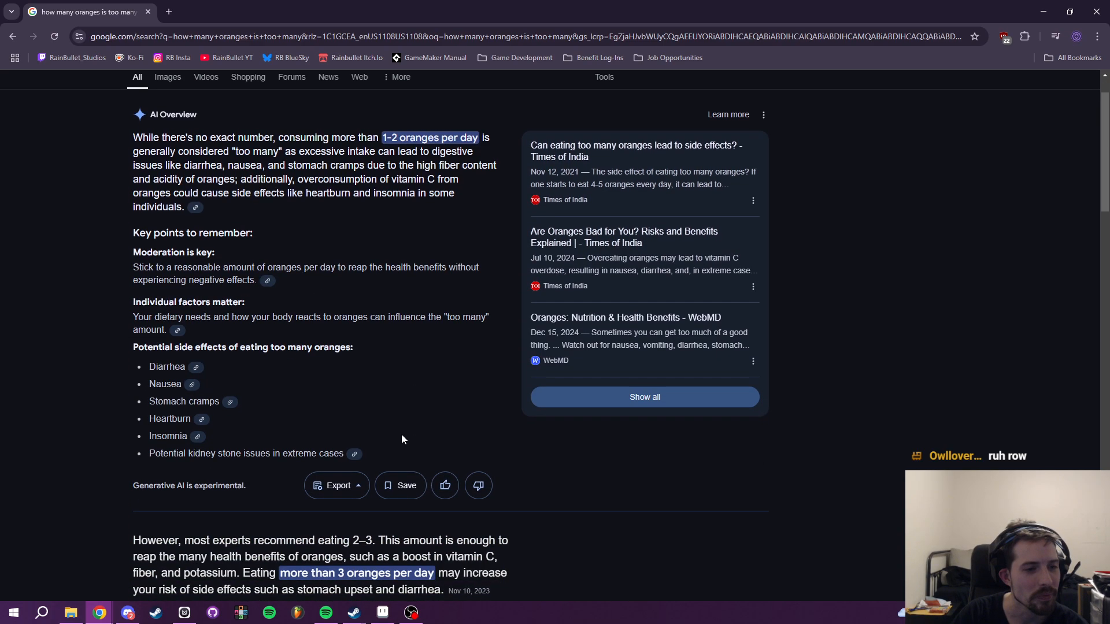
{"action": "scroll", "coordinate": [396, 435], "scroll_direction": "down", "scroll_amount": 1}
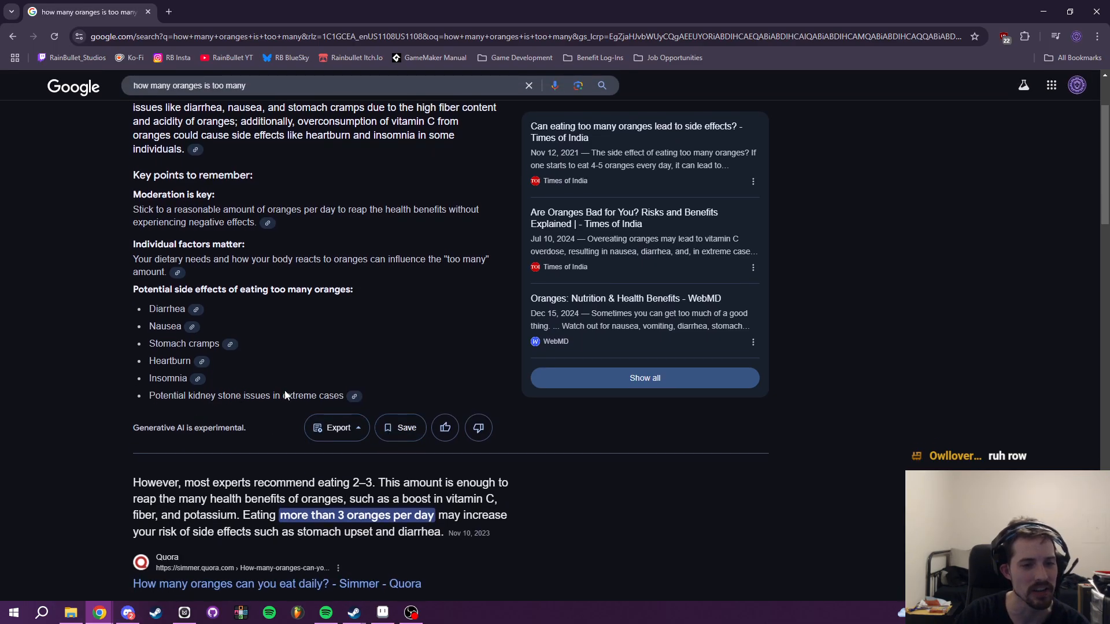
{"action": "scroll", "coordinate": [495, 468], "scroll_direction": "down", "scroll_amount": 2}
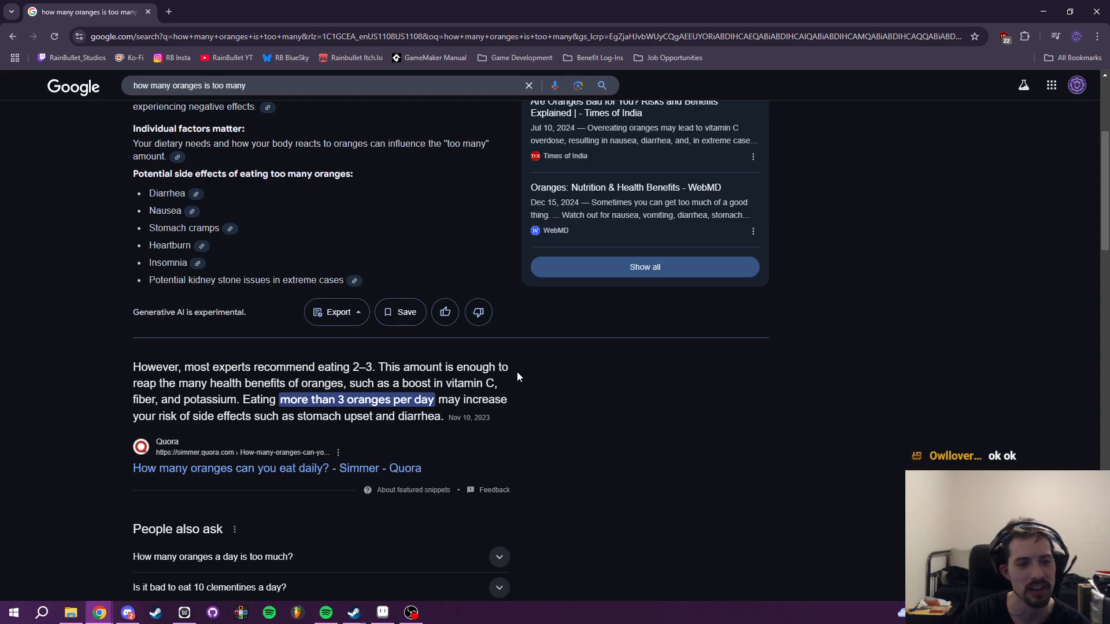
{"action": "scroll", "coordinate": [517, 382], "scroll_direction": "up", "scroll_amount": 4}
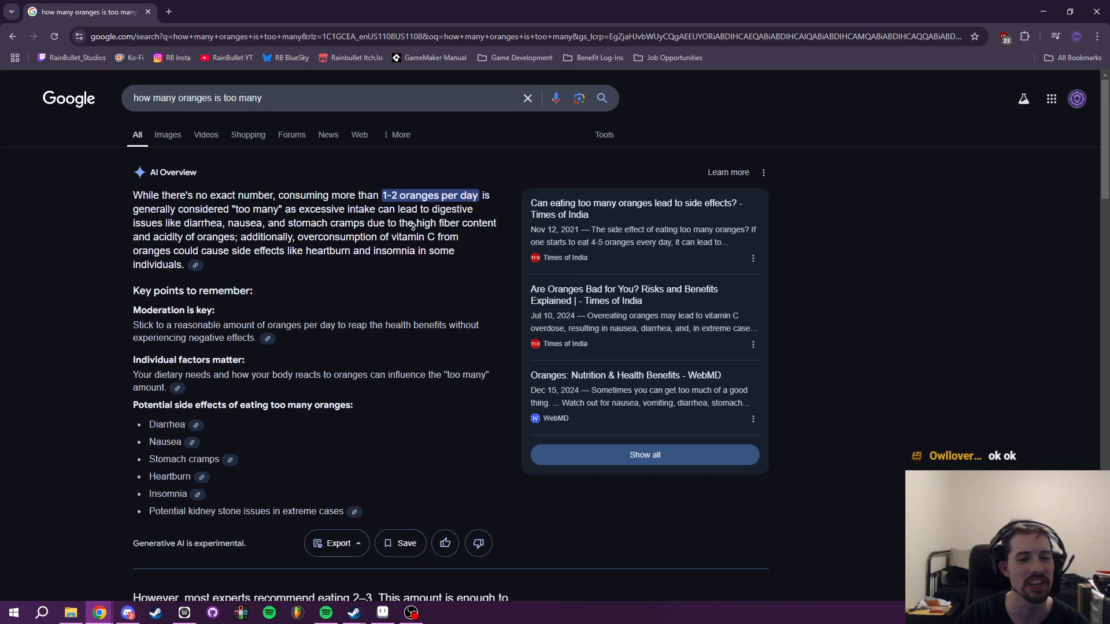
{"action": "scroll", "coordinate": [416, 325], "scroll_direction": "down", "scroll_amount": 3}
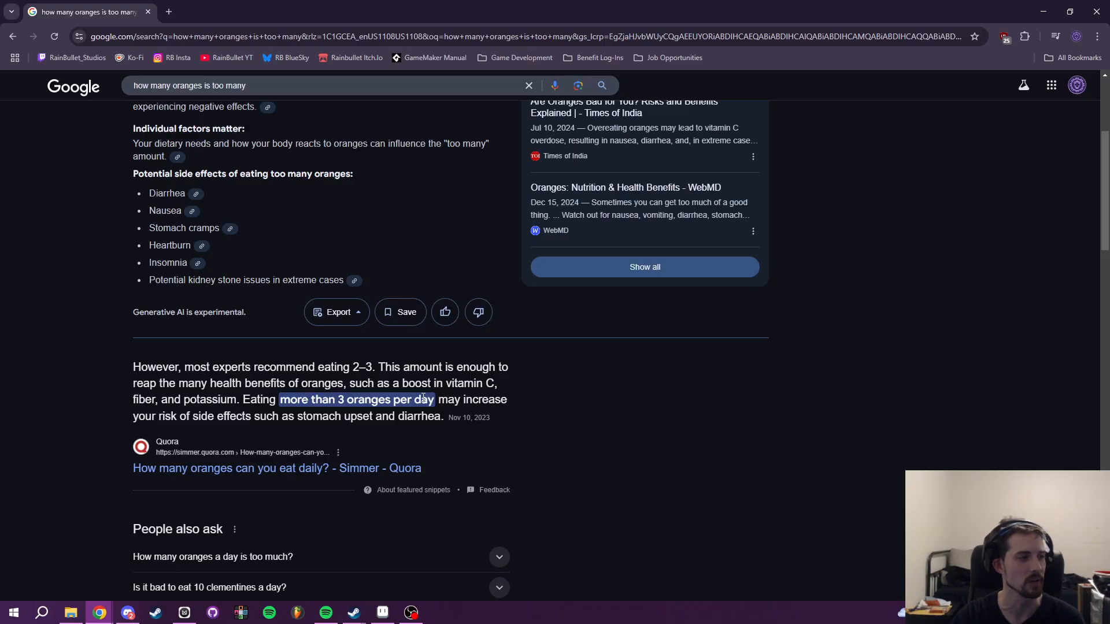
{"action": "scroll", "coordinate": [424, 398], "scroll_direction": "up", "scroll_amount": 4}
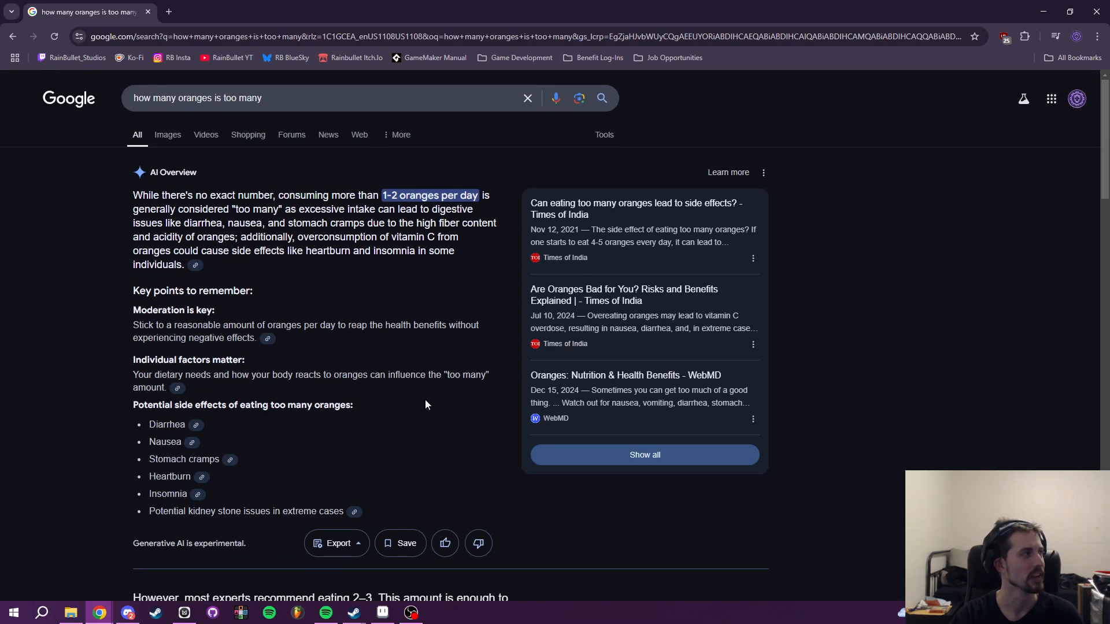
{"action": "left_click", "coordinate": [149, 12]}
{"action": "left_click_drag", "start_coordinate": [671, 380], "coordinate": [495, 396]}
{"action": "scroll", "coordinate": [779, 323], "scroll_direction": "down", "scroll_amount": 2}
{"action": "left_click_drag", "start_coordinate": [778, 322], "coordinate": [590, 285]}
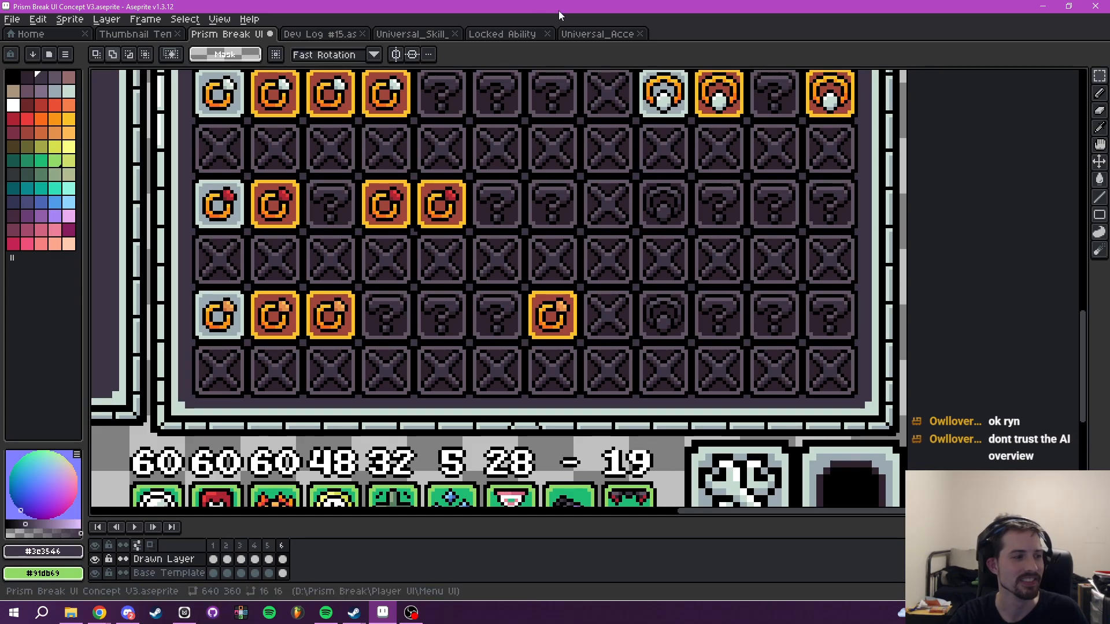
- Select and copy the 16 by 16 grey-framed red-gem necklace icon in Universal_Accessories_Sheet
{"action": "left_click", "coordinate": [598, 33]}
{"action": "left_click_drag", "start_coordinate": [850, 308], "coordinate": [617, 334]}
{"action": "key", "text": "ctrl+d"}
{"action": "scroll", "coordinate": [696, 366], "scroll_direction": "down", "scroll_amount": 4}
{"action": "left_click_drag", "start_coordinate": [771, 357], "coordinate": [319, 217]}
{"action": "left_click_drag", "start_coordinate": [488, 241], "coordinate": [602, 490]}
{"action": "scroll", "coordinate": [555, 381], "scroll_direction": "up", "scroll_amount": 3}
{"action": "left_click_drag", "start_coordinate": [409, 100], "coordinate": [705, 396]}
{"action": "scroll", "coordinate": [705, 396], "scroll_direction": "down", "scroll_amount": 3}
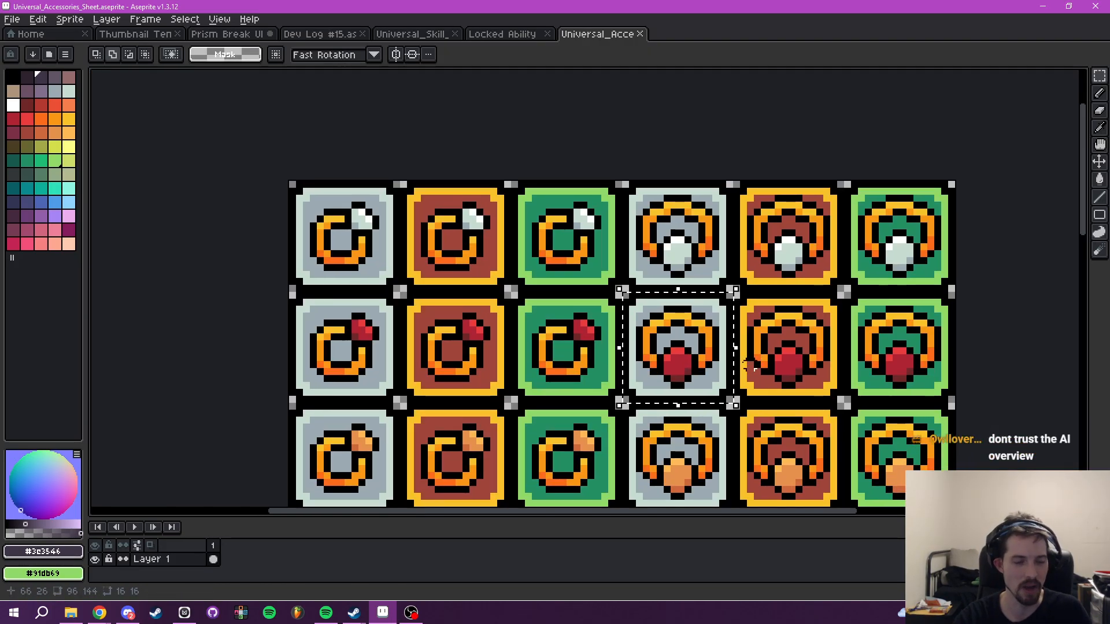
- Paste the grey-framed red-gem necklace over the darkened necklace slot in the grid's third row of Prism Break UI Concept V3
{"action": "left_click", "coordinate": [494, 34]}
{"action": "left_click", "coordinate": [231, 34]}
{"action": "left_click_drag", "start_coordinate": [678, 315], "coordinate": [764, 374]}
{"action": "key", "text": "ctrl+v"}
{"action": "left_click_drag", "start_coordinate": [592, 291], "coordinate": [653, 278]}
{"action": "left_click", "coordinate": [772, 317]}
{"action": "scroll", "coordinate": [703, 312], "scroll_direction": "down", "scroll_amount": 5}
{"action": "scroll", "coordinate": [703, 312], "scroll_direction": "up", "scroll_amount": 5}
{"action": "scroll", "coordinate": [705, 315], "scroll_direction": "down", "scroll_amount": 4}
{"action": "scroll", "coordinate": [704, 315], "scroll_direction": "up", "scroll_amount": 4}
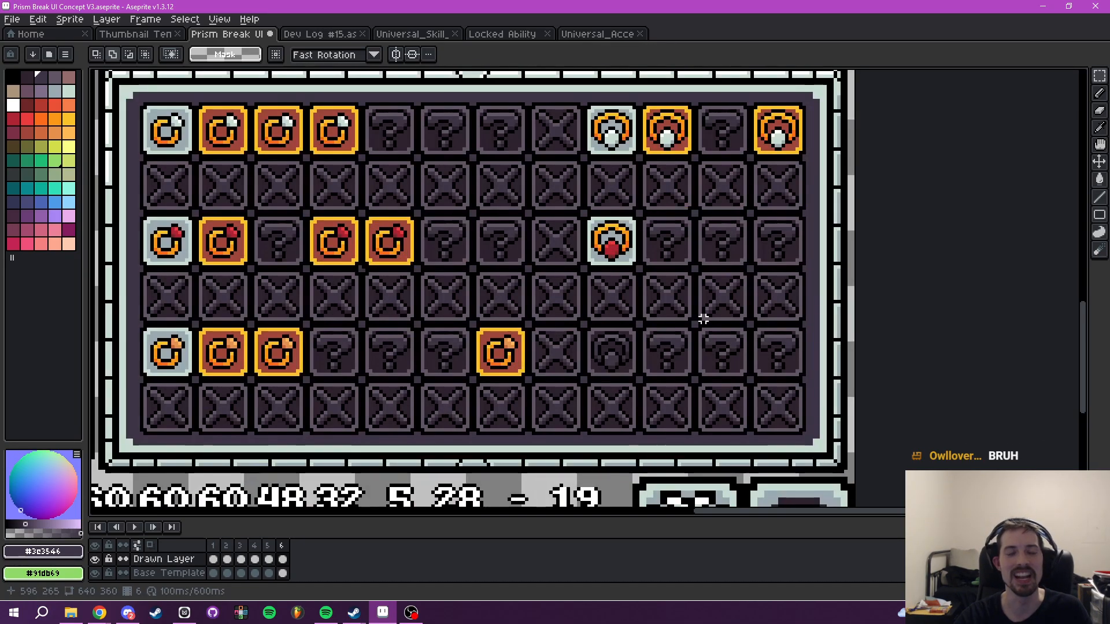
- Select and copy the orange-framed red-gem necklace icon in the accessories sheet
{"action": "scroll", "coordinate": [708, 318], "scroll_direction": "down", "scroll_amount": 1}
{"action": "left_click", "coordinate": [597, 34]}
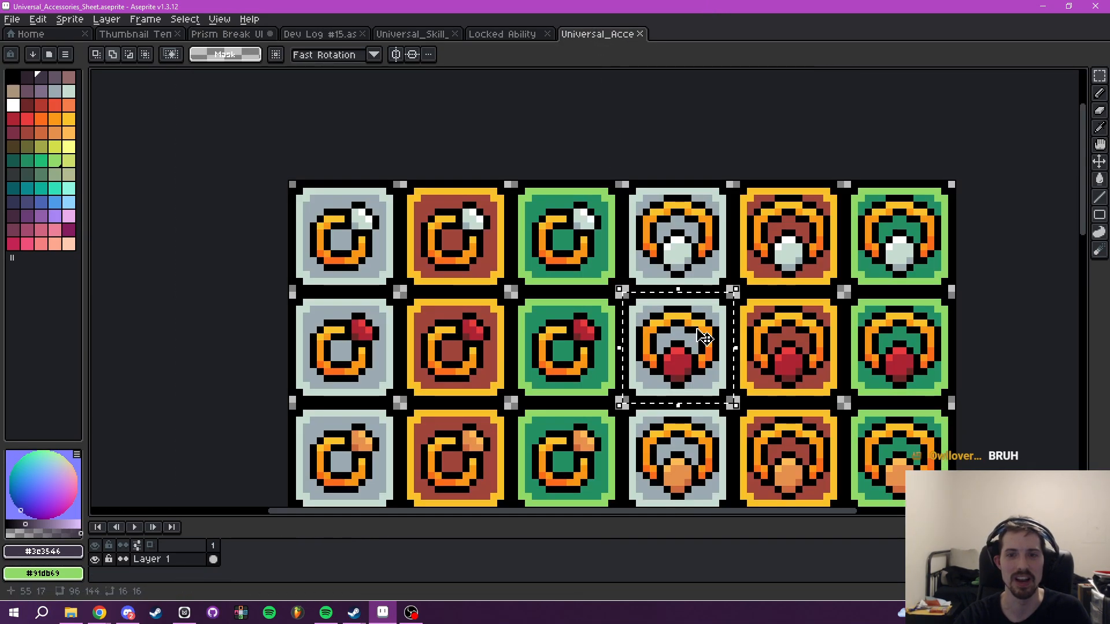
{"action": "scroll", "coordinate": [742, 354], "scroll_direction": "up", "scroll_amount": 3}
{"action": "left_click_drag", "start_coordinate": [596, 178], "coordinate": [892, 466]}
- Paste the orange-framed red-gem necklace into the last two slots of the third row in the Prism Break UI grid
{"action": "left_click", "coordinate": [234, 35]}
{"action": "left_click_drag", "start_coordinate": [760, 314], "coordinate": [710, 355]}
{"action": "key", "text": "ctrl+v"}
{"action": "left_click_drag", "start_coordinate": [593, 281], "coordinate": [771, 349]}
{"action": "key", "text": "ctrl+d"}
{"action": "scroll", "coordinate": [778, 370], "scroll_direction": "down", "scroll_amount": 5}
{"action": "scroll", "coordinate": [784, 382], "scroll_direction": "up", "scroll_amount": 4}
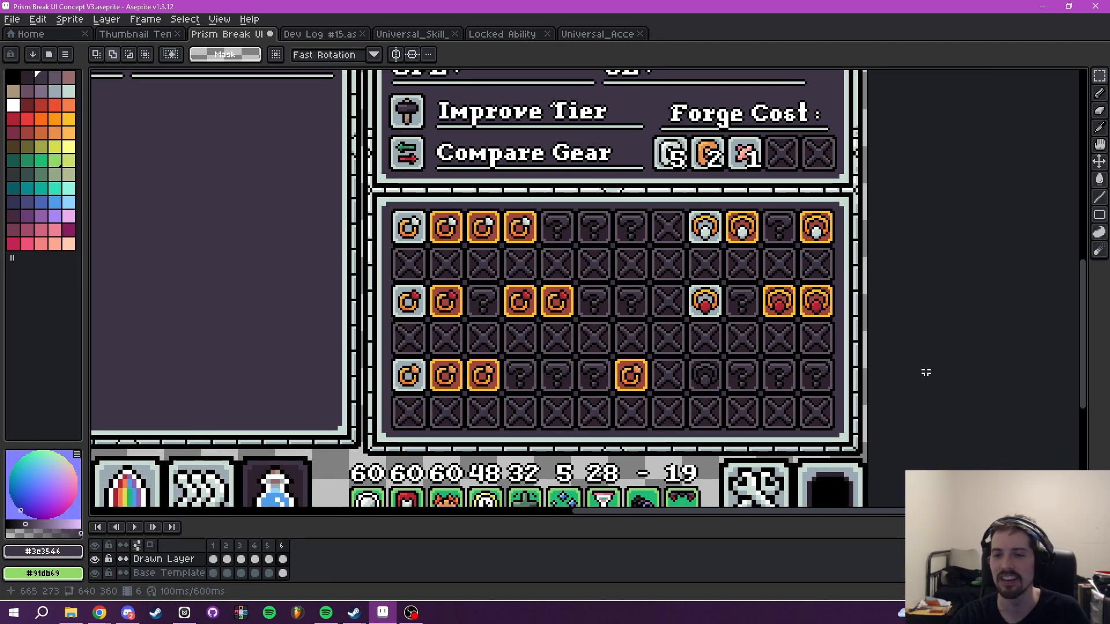
{"action": "scroll", "coordinate": [895, 353], "scroll_direction": "down", "scroll_amount": 1}
{"action": "scroll", "coordinate": [832, 365], "scroll_direction": "up", "scroll_amount": 1}
- Select and copy the grey-framed orange-gem necklace icon in the accessories sheet
{"action": "left_click_drag", "start_coordinate": [789, 360], "coordinate": [800, 359]}
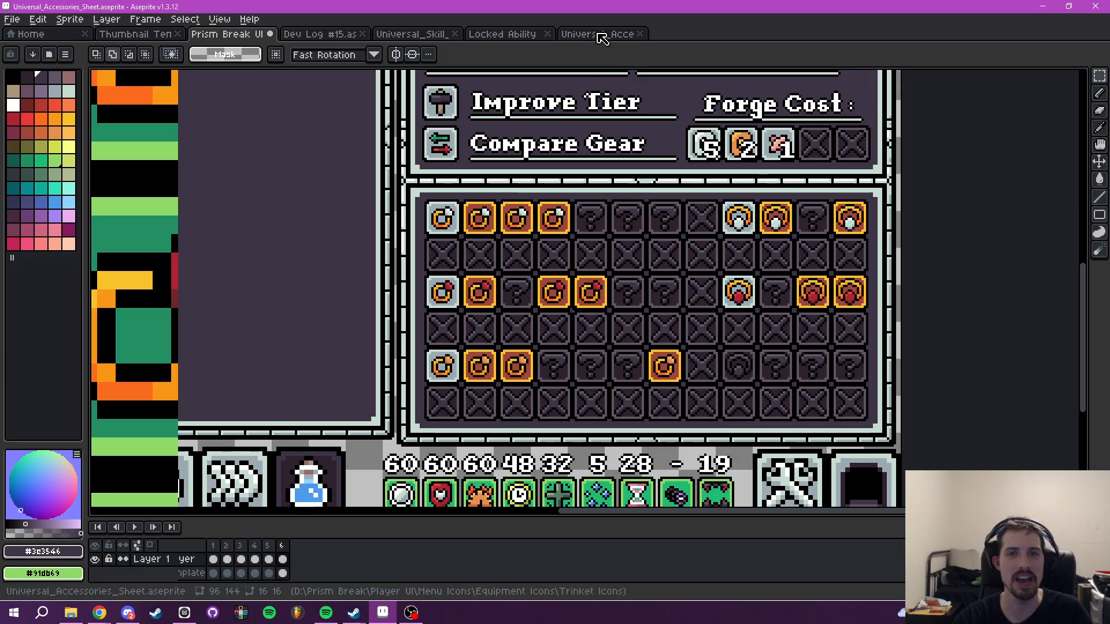
{"action": "left_click", "coordinate": [601, 37]}
{"action": "scroll", "coordinate": [698, 303], "scroll_direction": "down", "scroll_amount": 2}
{"action": "key", "text": "ctrl+d"}
{"action": "scroll", "coordinate": [613, 382], "scroll_direction": "up", "scroll_amount": 2}
{"action": "left_click_drag", "start_coordinate": [503, 395], "coordinate": [550, 223]}
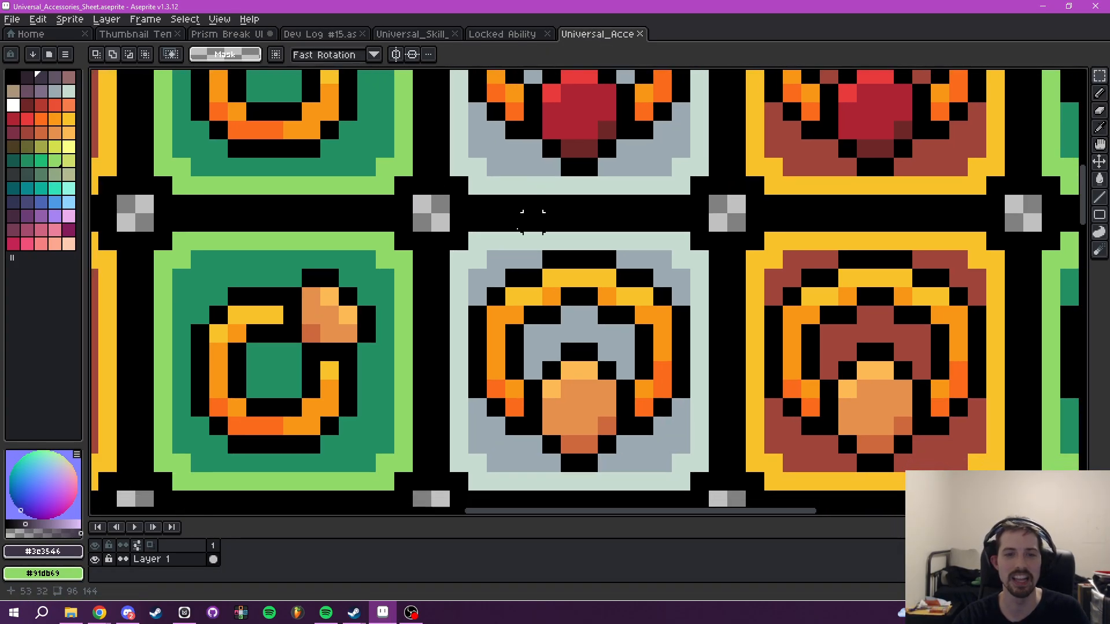
{"action": "left_click_drag", "start_coordinate": [431, 214], "coordinate": [730, 448]}
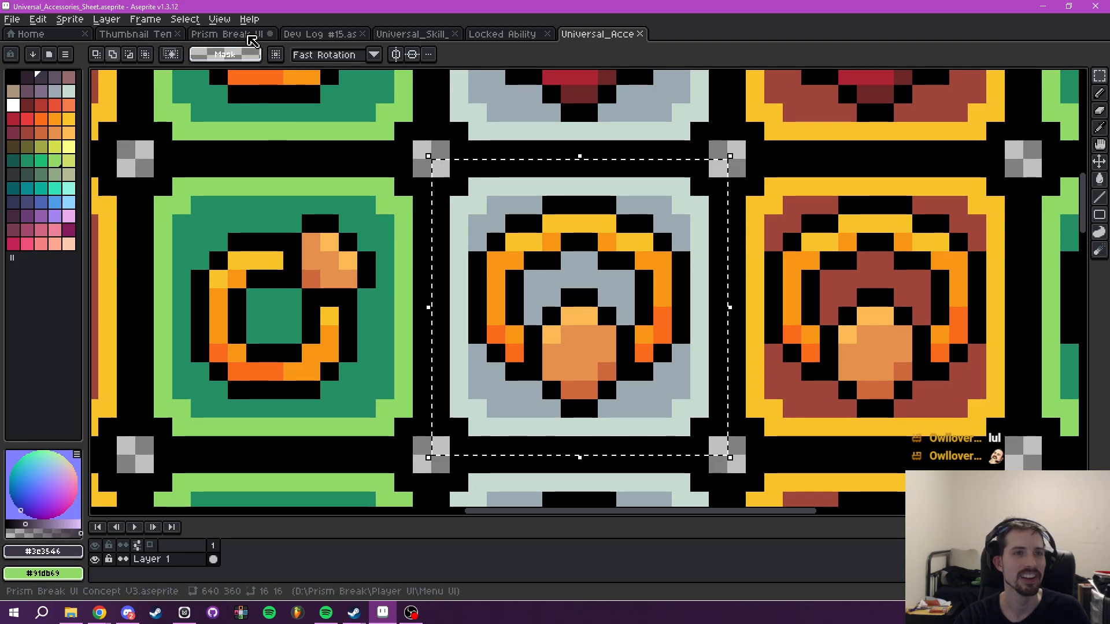
- Paste the grey-framed orange-gem necklace over the darkened necklace slot in the fifth row of the Prism Break UI grid
{"action": "left_click", "coordinate": [237, 36]}
{"action": "left_click_drag", "start_coordinate": [732, 249], "coordinate": [658, 400]}
{"action": "key", "text": "ctrl+v"}
{"action": "scroll", "coordinate": [590, 344], "scroll_direction": "up", "scroll_amount": 3}
{"action": "key", "text": "Return"}
{"action": "scroll", "coordinate": [682, 404], "scroll_direction": "down", "scroll_amount": 2}
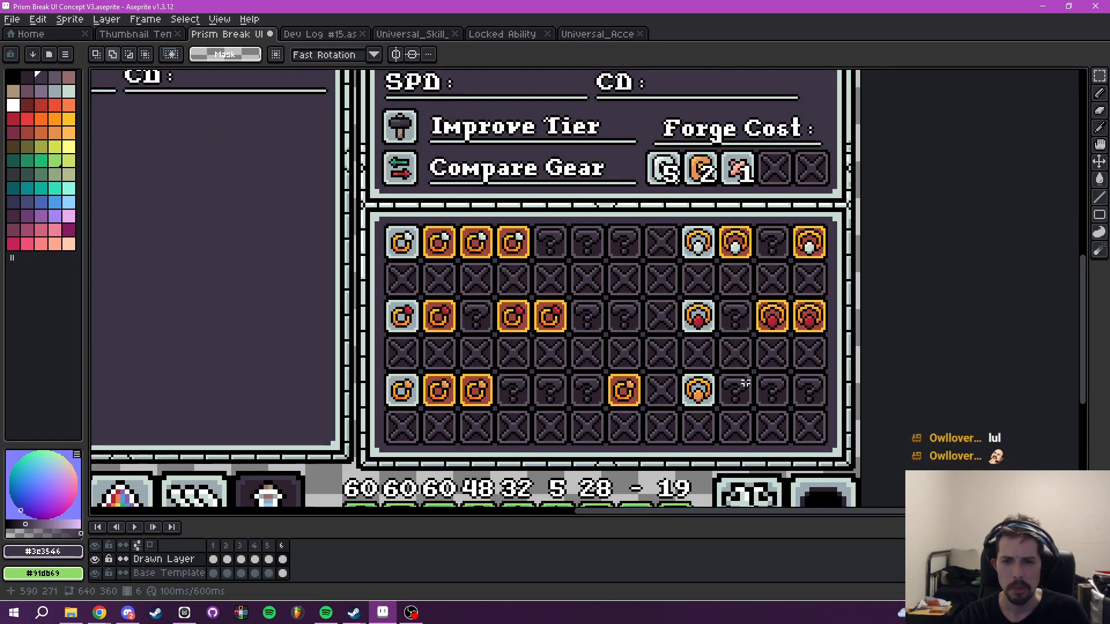
- Select and copy the orange-framed orange-gem necklace icon in the accessories sheet
{"action": "left_click", "coordinate": [591, 35]}
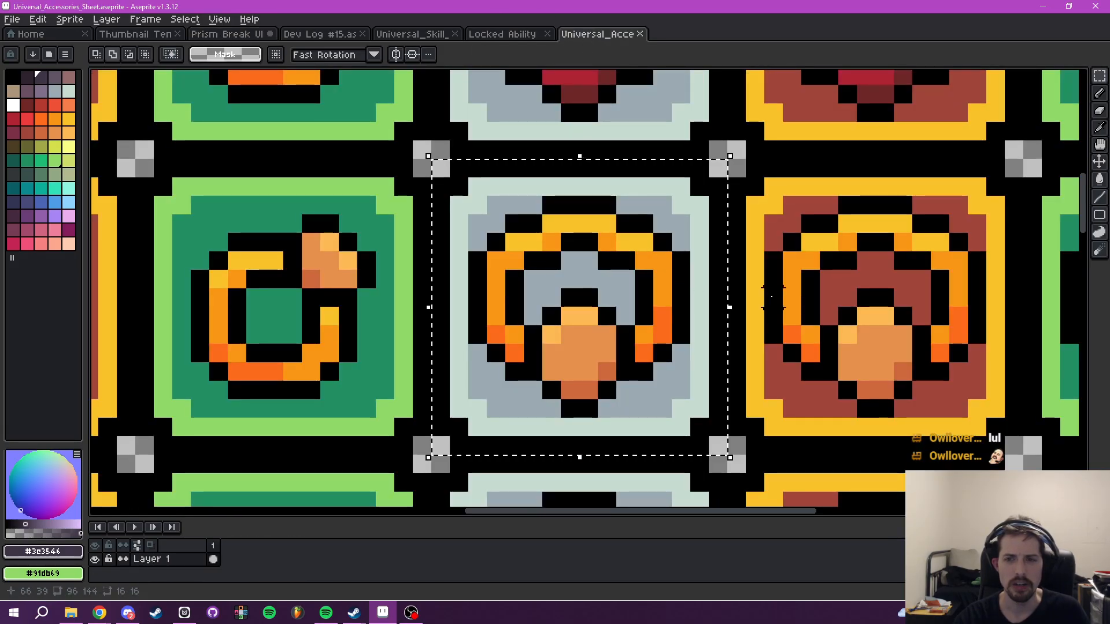
{"action": "scroll", "coordinate": [569, 280], "scroll_direction": "down", "scroll_amount": 2}
{"action": "scroll", "coordinate": [570, 280], "scroll_direction": "up", "scroll_amount": 2}
{"action": "left_click_drag", "start_coordinate": [451, 185], "coordinate": [675, 410]}
- Paste the orange-framed orange-gem necklace into the two fifth-row slots following the grey-framed necklace in the Prism Break UI grid
{"action": "left_click", "coordinate": [502, 34]}
{"action": "left_click", "coordinate": [411, 34]}
{"action": "left_click", "coordinate": [319, 34]}
{"action": "left_click", "coordinate": [222, 34]}
{"action": "left_click_drag", "start_coordinate": [533, 334], "coordinate": [729, 358]}
{"action": "key", "text": "ctrl+v"}
{"action": "scroll", "coordinate": [605, 291], "scroll_direction": "up", "scroll_amount": 1}
{"action": "left_click_drag", "start_coordinate": [796, 341], "coordinate": [768, 330]}
{"action": "key", "text": "ctrl+v"}
{"action": "left_click_drag", "start_coordinate": [579, 291], "coordinate": [742, 343]}
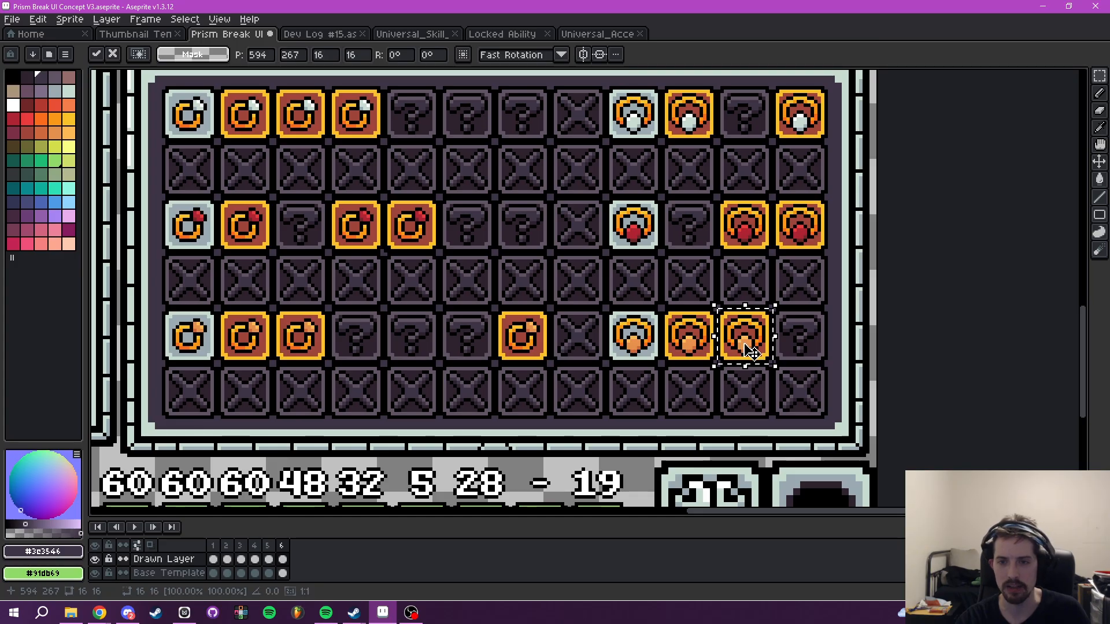
{"action": "key", "text": "Return"}
{"action": "scroll", "coordinate": [745, 350], "scroll_direction": "down", "scroll_amount": 4}
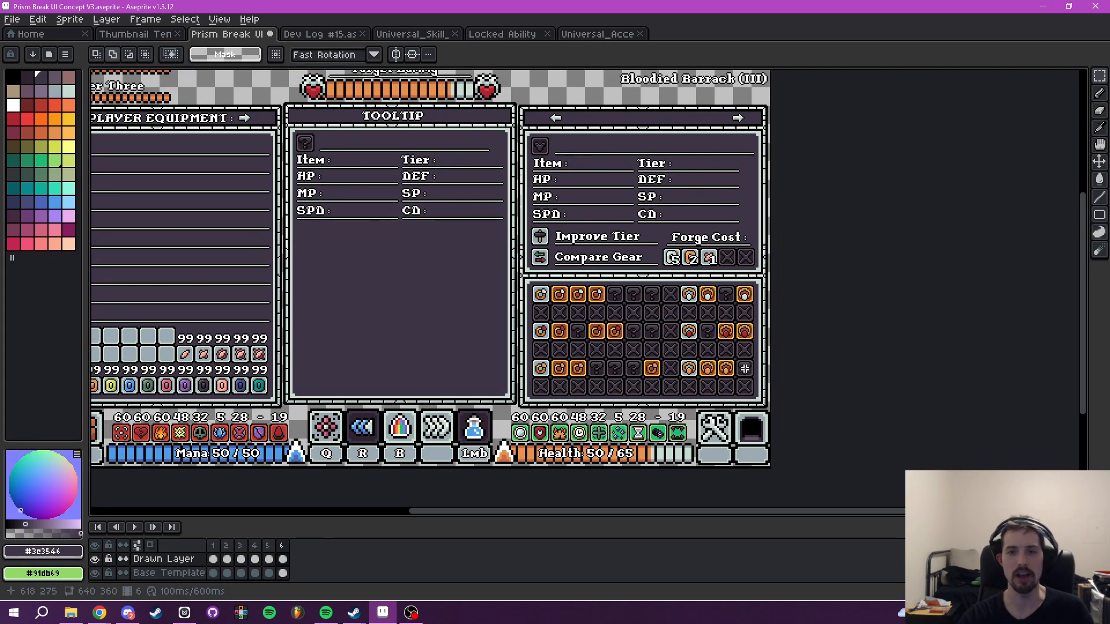
{"action": "scroll", "coordinate": [745, 368], "scroll_direction": "up", "scroll_amount": 2}
{"action": "scroll", "coordinate": [669, 273], "scroll_direction": "down", "scroll_amount": 2}
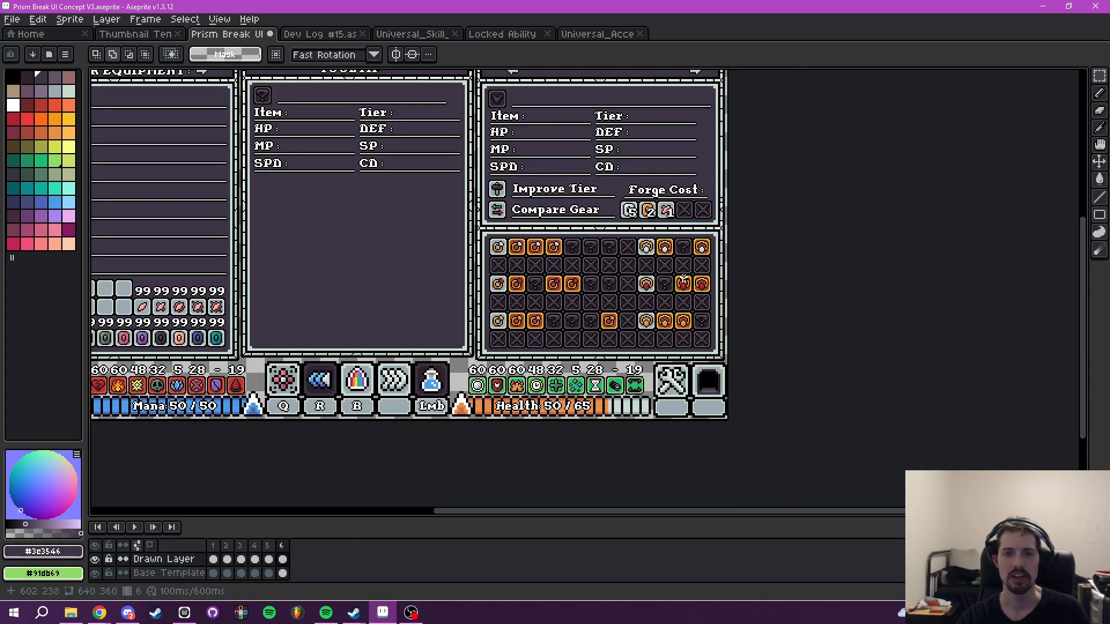
{"action": "scroll", "coordinate": [565, 282], "scroll_direction": "up", "scroll_amount": 2}
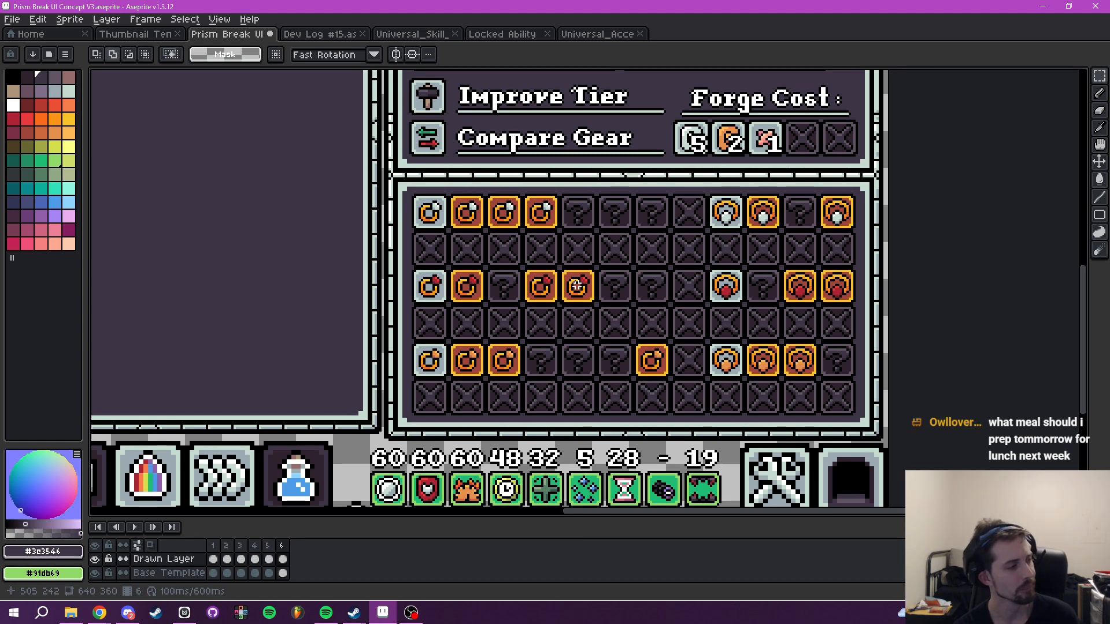
{"action": "scroll", "coordinate": [584, 280], "scroll_direction": "down", "scroll_amount": 4}
{"action": "scroll", "coordinate": [601, 312], "scroll_direction": "up", "scroll_amount": 4}
{"action": "scroll", "coordinate": [606, 326], "scroll_direction": "down", "scroll_amount": 2}
- On frame 5, repaint the body and black outline of the header's left-pointing arrow over the green annotation with the Pencil
{"action": "left_click_drag", "start_coordinate": [615, 333], "coordinate": [703, 332]}
{"action": "left_click", "coordinate": [270, 545]}
{"action": "left_click_drag", "start_coordinate": [676, 130], "coordinate": [658, 263]}
{"action": "scroll", "coordinate": [574, 279], "scroll_direction": "up", "scroll_amount": 4}
{"action": "left_click_drag", "start_coordinate": [577, 255], "coordinate": [674, 242]}
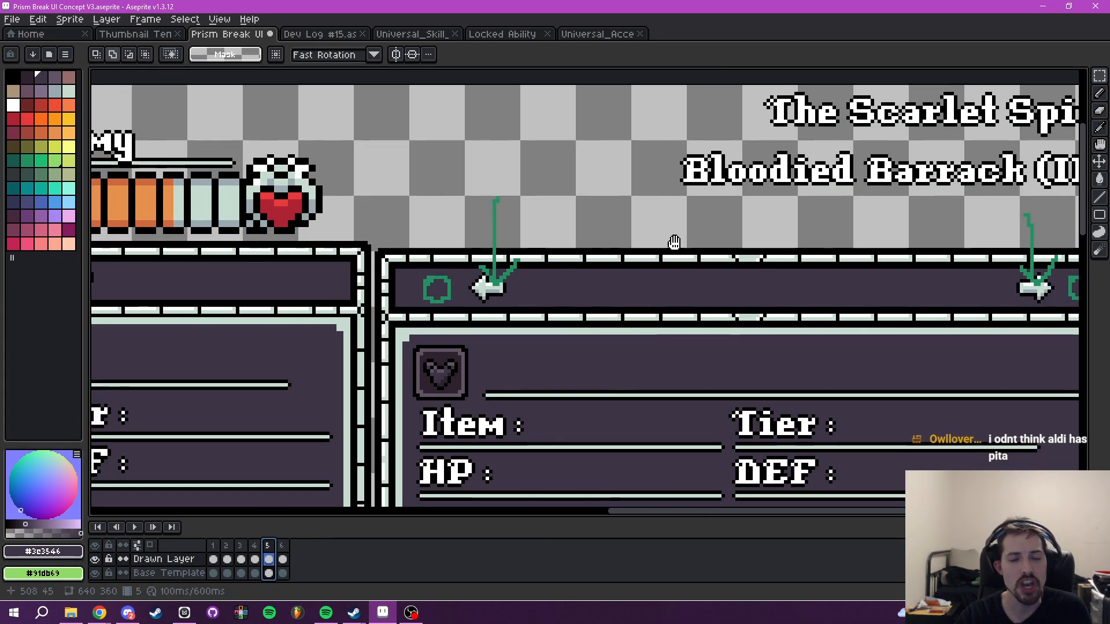
{"action": "scroll", "coordinate": [653, 255], "scroll_direction": "up", "scroll_amount": 1}
{"action": "scroll", "coordinate": [498, 303], "scroll_direction": "up", "scroll_amount": 1}
{"action": "left_click_drag", "start_coordinate": [520, 289], "coordinate": [620, 303]}
{"action": "scroll", "coordinate": [548, 299], "scroll_direction": "up", "scroll_amount": 1}
{"action": "left_click", "coordinate": [485, 318]}
{"action": "key", "text": "b"}
{"action": "left_click", "coordinate": [486, 305]}
{"action": "left_click", "coordinate": [500, 305]}
{"action": "right_click", "coordinate": [531, 302], "text": "alt"}
{"action": "right_click", "coordinate": [511, 288]}
{"action": "left_click_drag", "start_coordinate": [511, 288], "coordinate": [471, 288]}
- Paint over the green strokes and circle around the left-pointing arrow with the header's dark purple background colour
{"action": "left_click_drag", "start_coordinate": [641, 307], "coordinate": [621, 343]}
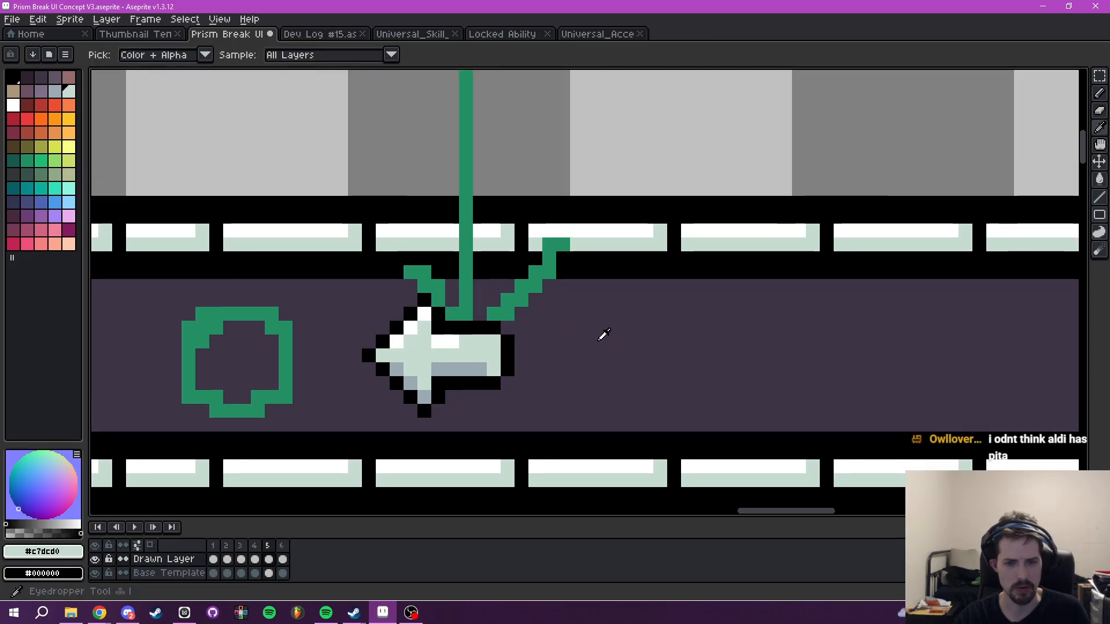
{"action": "left_click", "coordinate": [604, 334], "text": "alt"}
{"action": "left_click_drag", "start_coordinate": [511, 298], "coordinate": [536, 285]}
{"action": "left_click", "coordinate": [459, 312]}
{"action": "left_click_drag", "start_coordinate": [417, 288], "coordinate": [466, 300]}
{"action": "mouse_move", "coordinate": [285, 355]}
{"action": "left_mouse_down"}
{"action": "mouse_move", "coordinate": [295, 382]}
{"action": "mouse_move", "coordinate": [194, 341]}
{"action": "left_mouse_up"}
{"action": "mouse_move", "coordinate": [252, 318]}
{"action": "left_mouse_down"}
{"action": "mouse_move", "coordinate": [200, 341]}
{"action": "mouse_move", "coordinate": [189, 371]}
{"action": "mouse_move", "coordinate": [221, 405]}
{"action": "mouse_move", "coordinate": [253, 412]}
{"action": "mouse_move", "coordinate": [261, 384]}
{"action": "left_mouse_up"}
{"action": "left_click", "coordinate": [189, 361]}
{"action": "left_click", "coordinate": [188, 355]}
{"action": "left_click_drag", "start_coordinate": [269, 343], "coordinate": [348, 365]}
- Restore the pale #c7dcd0 and black border pixels crossed by the green line above the left-pointing arrow
{"action": "scroll", "coordinate": [641, 312], "scroll_direction": "down", "scroll_amount": 2}
{"action": "left_click_drag", "start_coordinate": [641, 312], "coordinate": [621, 341]}
{"action": "scroll", "coordinate": [610, 343], "scroll_direction": "up", "scroll_amount": 3}
{"action": "left_click", "coordinate": [560, 304], "text": "alt"}
{"action": "left_click_drag", "start_coordinate": [523, 308], "coordinate": [524, 288]}
{"action": "left_click_drag", "start_coordinate": [468, 306], "coordinate": [450, 306]}
{"action": "left_click_drag", "start_coordinate": [616, 303], "coordinate": [636, 292]}
{"action": "left_click_drag", "start_coordinate": [655, 289], "coordinate": [640, 321]}
{"action": "left_click", "coordinate": [651, 302], "text": "alt"}
{"action": "left_click", "coordinate": [637, 306]}
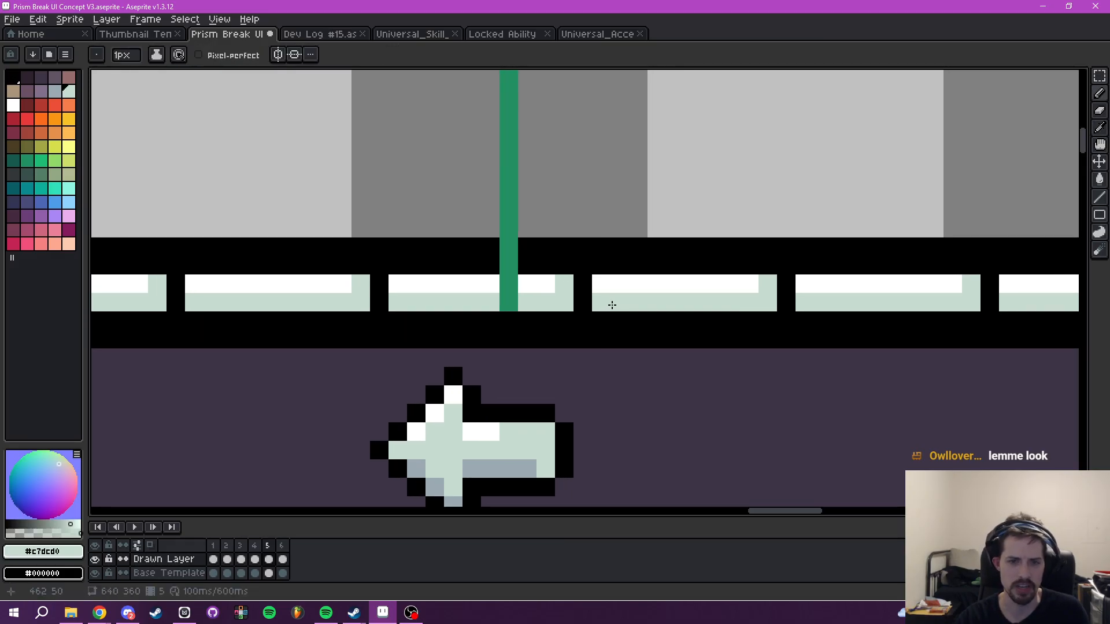
{"action": "left_click_drag", "start_coordinate": [539, 309], "coordinate": [577, 339]}
{"action": "left_click", "coordinate": [570, 280], "text": "alt"}
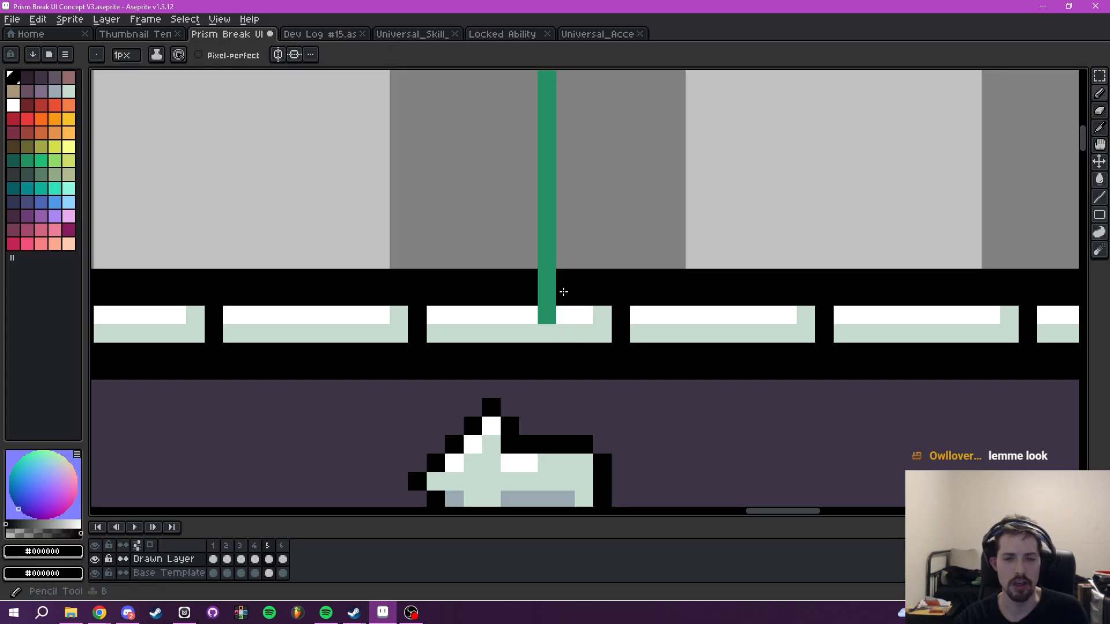
{"action": "left_click_drag", "start_coordinate": [649, 272], "coordinate": [660, 328]}
- Erase the green line on the transparent area above the header border over the left-pointing arrow
{"action": "left_click", "coordinate": [608, 301], "text": "alt"}
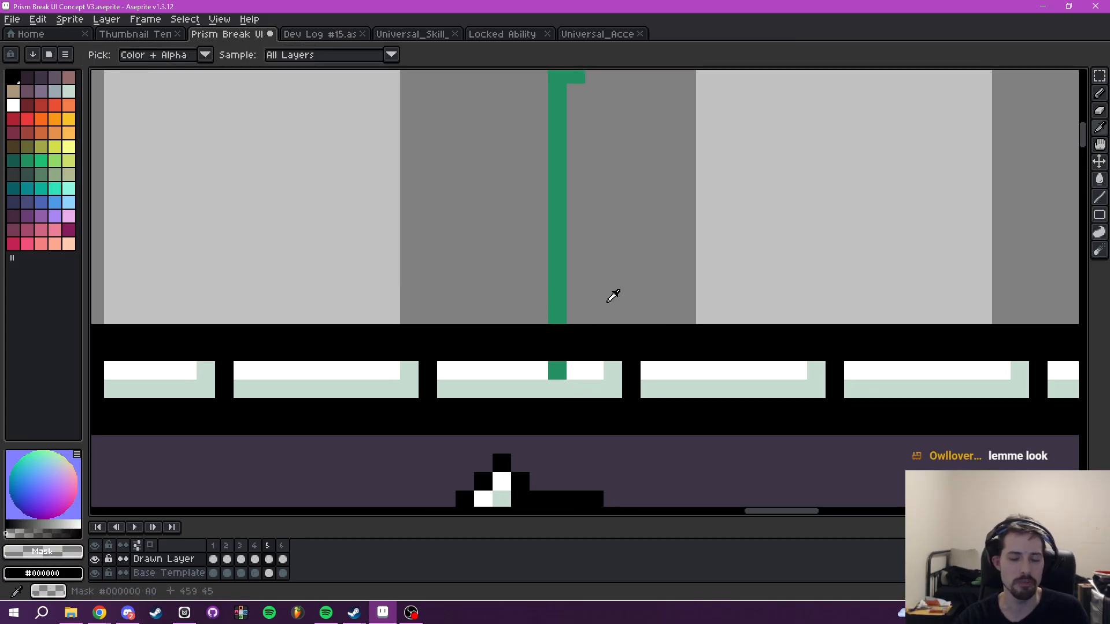
{"action": "key", "text": "e"}
{"action": "left_click", "coordinate": [580, 213]}
{"action": "left_click_drag", "start_coordinate": [626, 208], "coordinate": [641, 341]}
{"action": "left_click", "coordinate": [582, 228]}
{"action": "scroll", "coordinate": [671, 275], "scroll_direction": "down", "scroll_amount": 3}
{"action": "left_click_drag", "start_coordinate": [684, 273], "coordinate": [672, 253]}
{"action": "scroll", "coordinate": [671, 263], "scroll_direction": "down", "scroll_amount": 11}
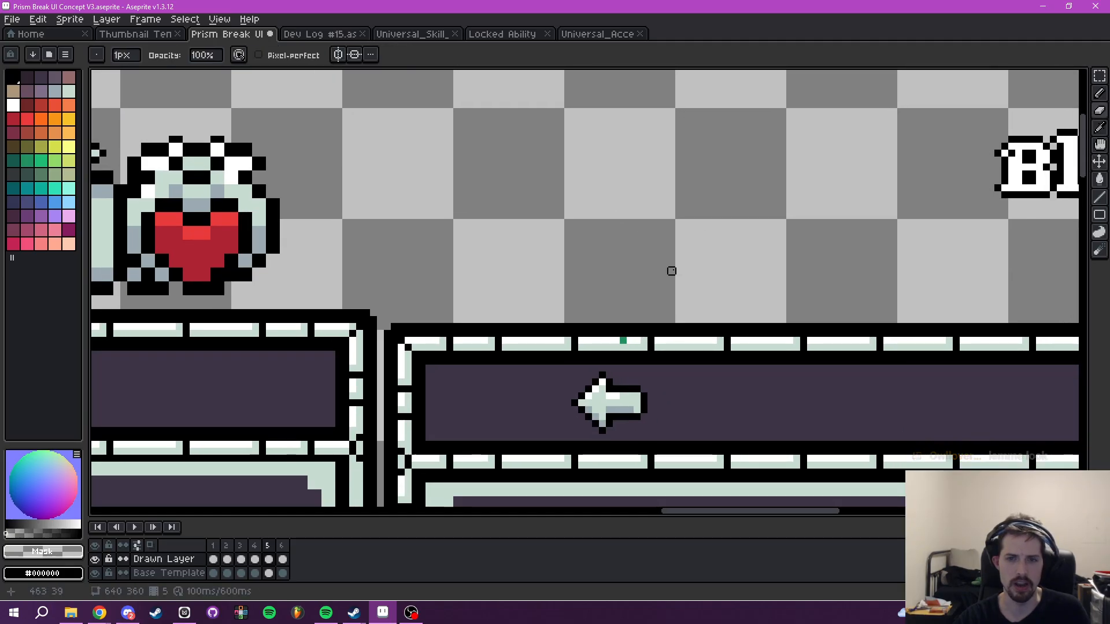
- Paint the leftover green pixel in the border highlight above the left-pointing arrow white
{"action": "left_click_drag", "start_coordinate": [671, 315], "coordinate": [618, 189]}
{"action": "scroll", "coordinate": [599, 275], "scroll_direction": "up", "scroll_amount": 3}
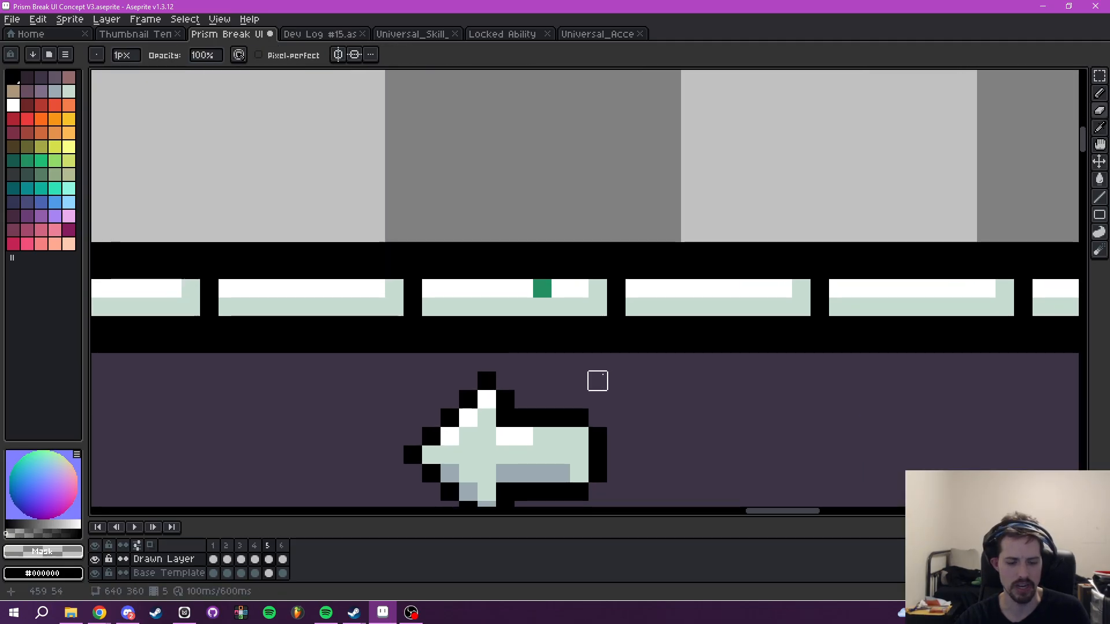
{"action": "key", "text": "b"}
{"action": "left_click", "coordinate": [580, 285], "text": "alt"}
{"action": "left_click", "coordinate": [544, 289]}
- Paint the border's lower black outline above the right-pointing arrow back over the green strokes
{"action": "scroll", "coordinate": [682, 297], "scroll_direction": "down", "scroll_amount": 3}
{"action": "left_click_drag", "start_coordinate": [1065, 339], "coordinate": [778, 288]}
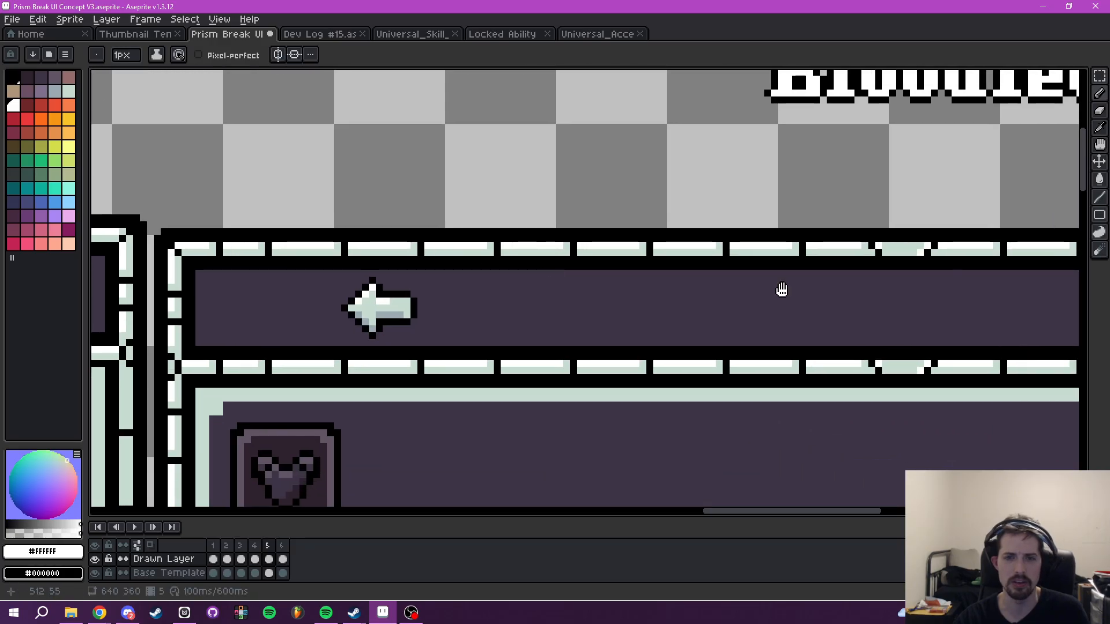
{"action": "left_click_drag", "start_coordinate": [1048, 292], "coordinate": [604, 302]}
{"action": "left_click_drag", "start_coordinate": [973, 286], "coordinate": [497, 321]}
{"action": "scroll", "coordinate": [497, 321], "scroll_direction": "up", "scroll_amount": 3}
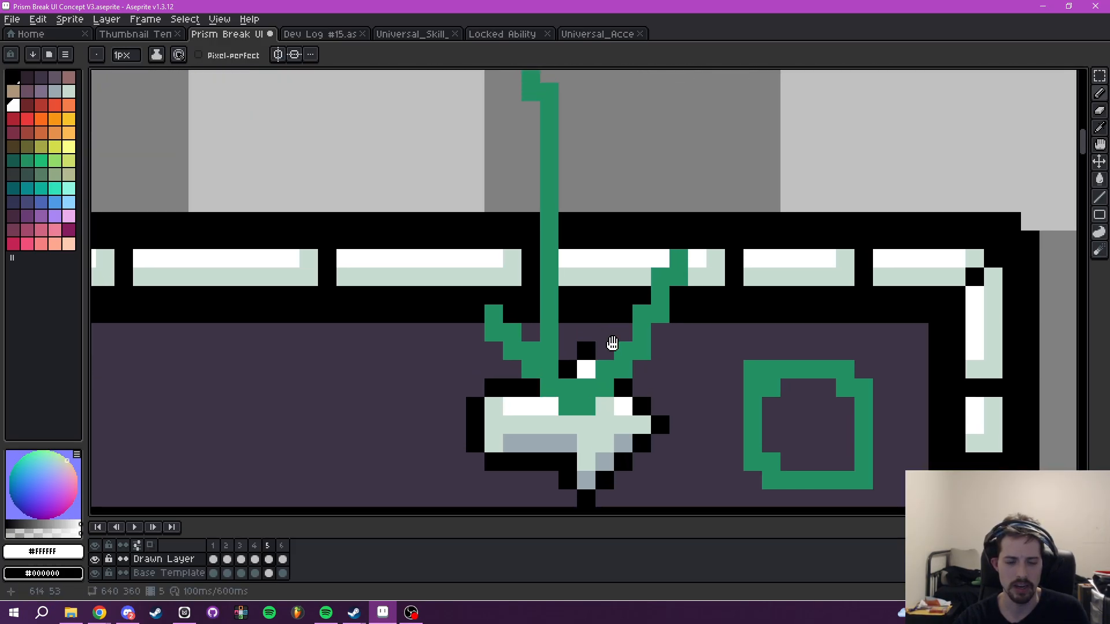
{"action": "left_click", "coordinate": [553, 307], "text": "alt"}
{"action": "left_click_drag", "start_coordinate": [553, 284], "coordinate": [552, 264]}
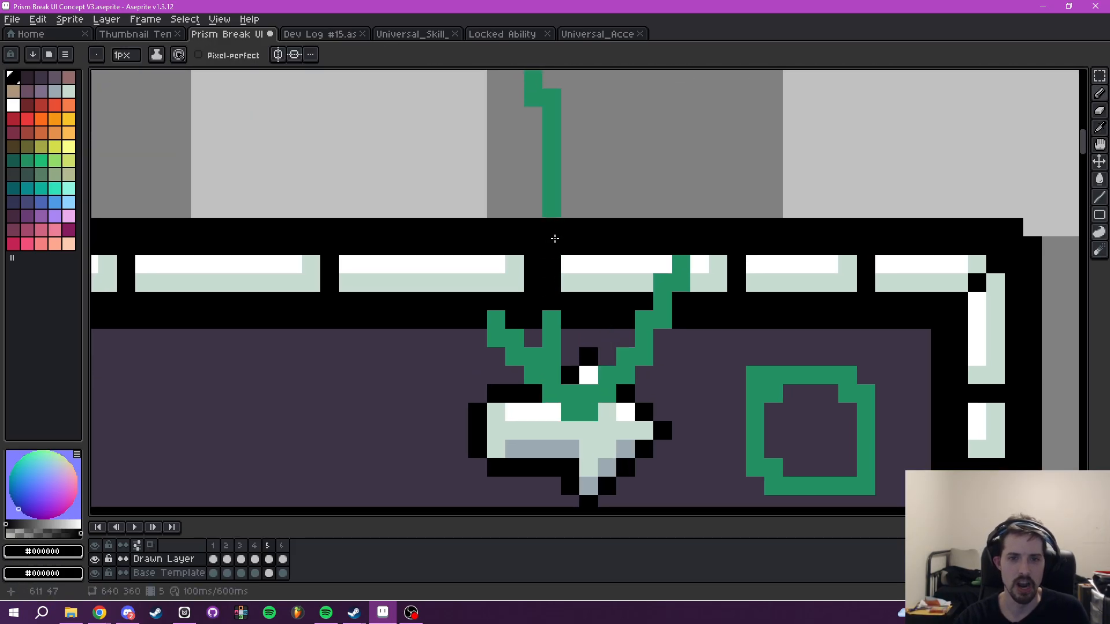
{"action": "key", "text": "ctrl+z"}
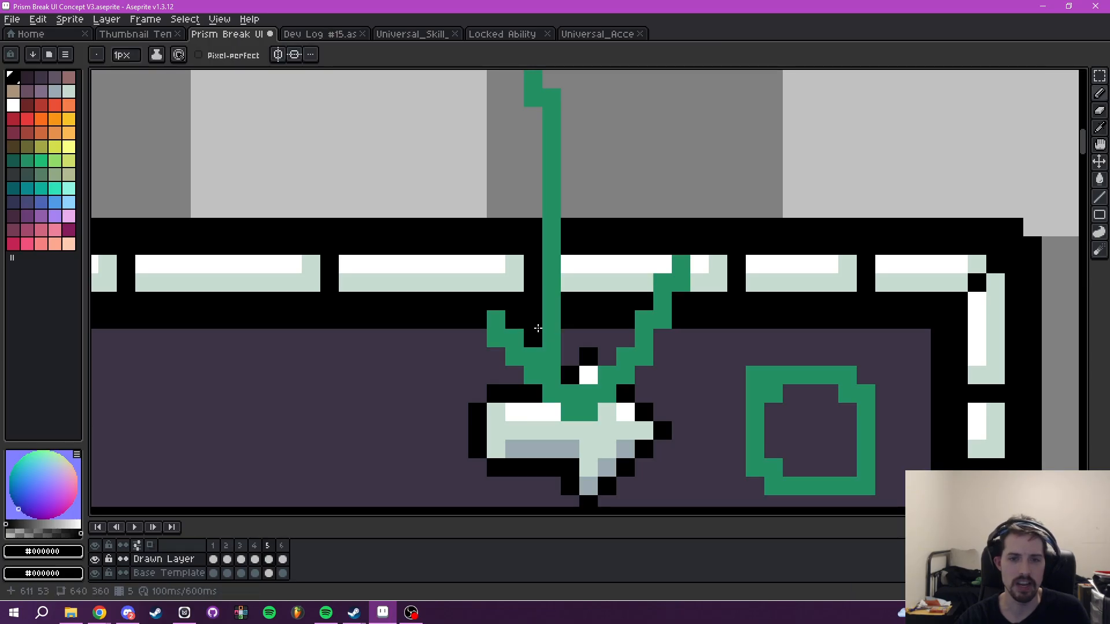
{"action": "left_click_drag", "start_coordinate": [495, 321], "coordinate": [583, 313]}
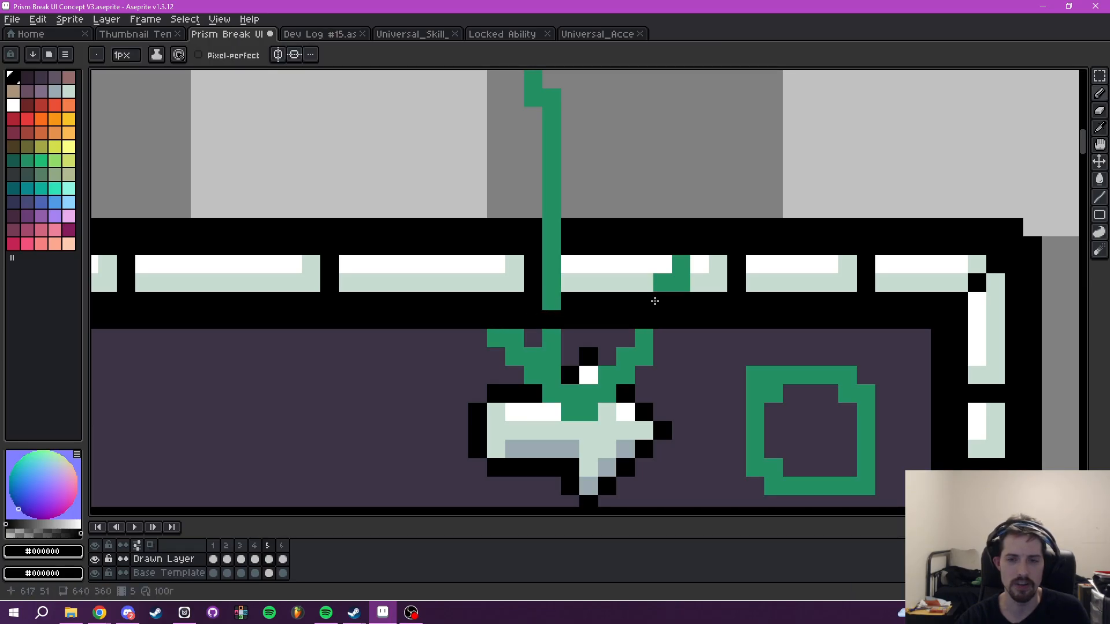
- Repaint the pale border segment above the right-pointing arrow with #c7dcd0 and #ffffff over the green pixels
{"action": "left_click", "coordinate": [711, 282], "text": "alt"}
{"action": "right_click", "coordinate": [700, 268], "text": "alt"}
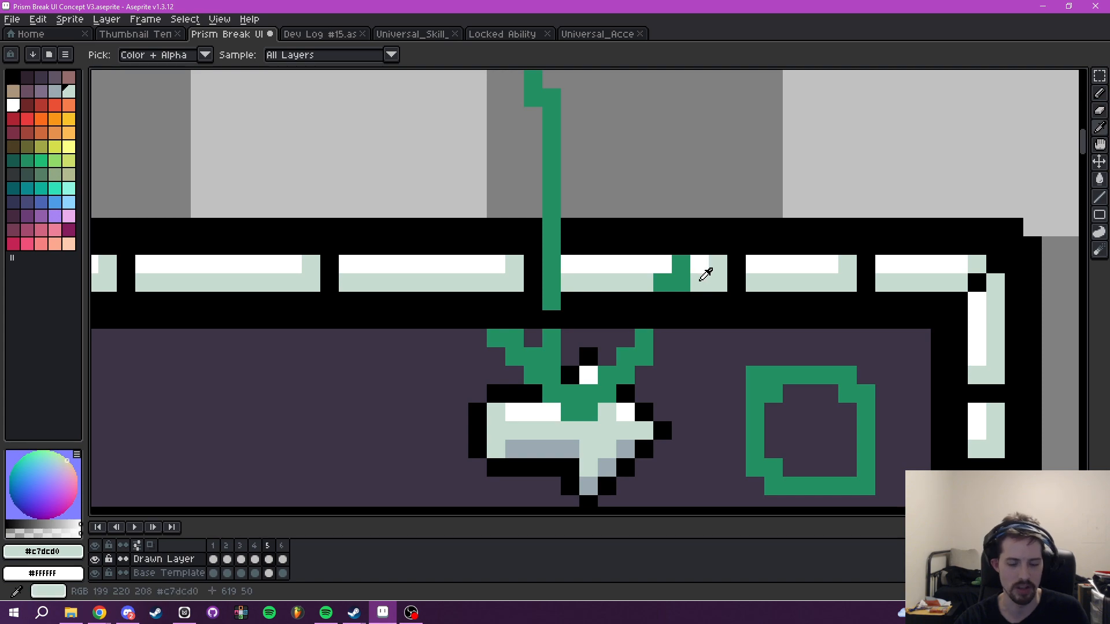
{"action": "left_click_drag", "start_coordinate": [669, 283], "coordinate": [681, 282]}
{"action": "right_click", "coordinate": [680, 269]}
{"action": "left_click_drag", "start_coordinate": [594, 283], "coordinate": [682, 302]}
{"action": "right_click", "coordinate": [637, 278]}
- Cover the green pixels left in the border's black outline above the right-pointing arrow with black
{"action": "left_click", "coordinate": [649, 258], "text": "alt"}
{"action": "left_click_drag", "start_coordinate": [631, 262], "coordinate": [631, 243]}
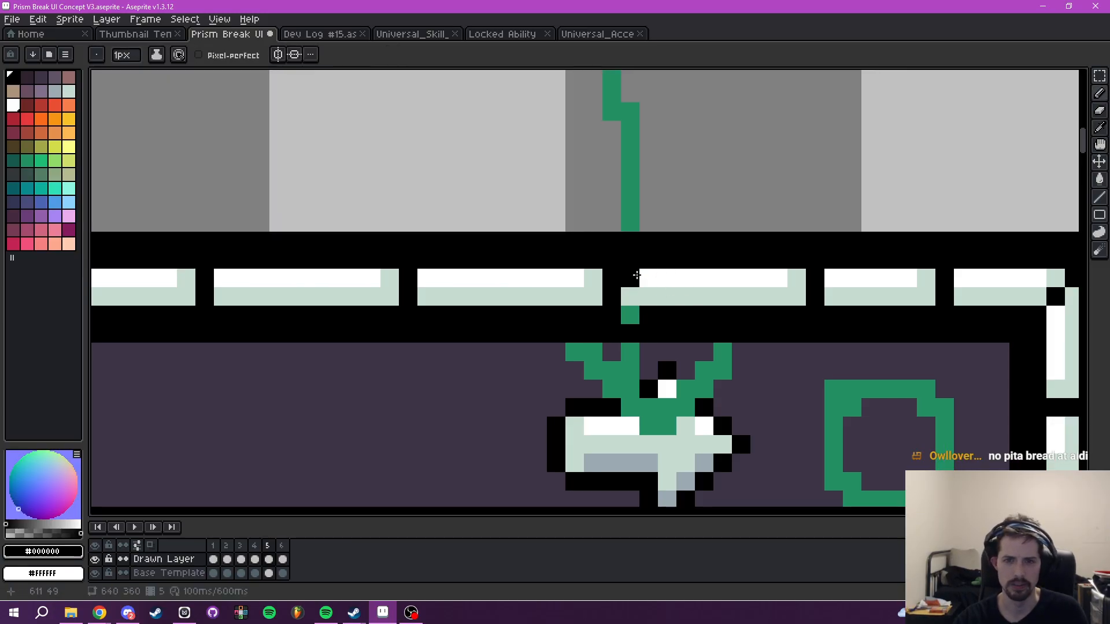
{"action": "left_click_drag", "start_coordinate": [631, 335], "coordinate": [614, 292]}
{"action": "left_click", "coordinate": [589, 313]}
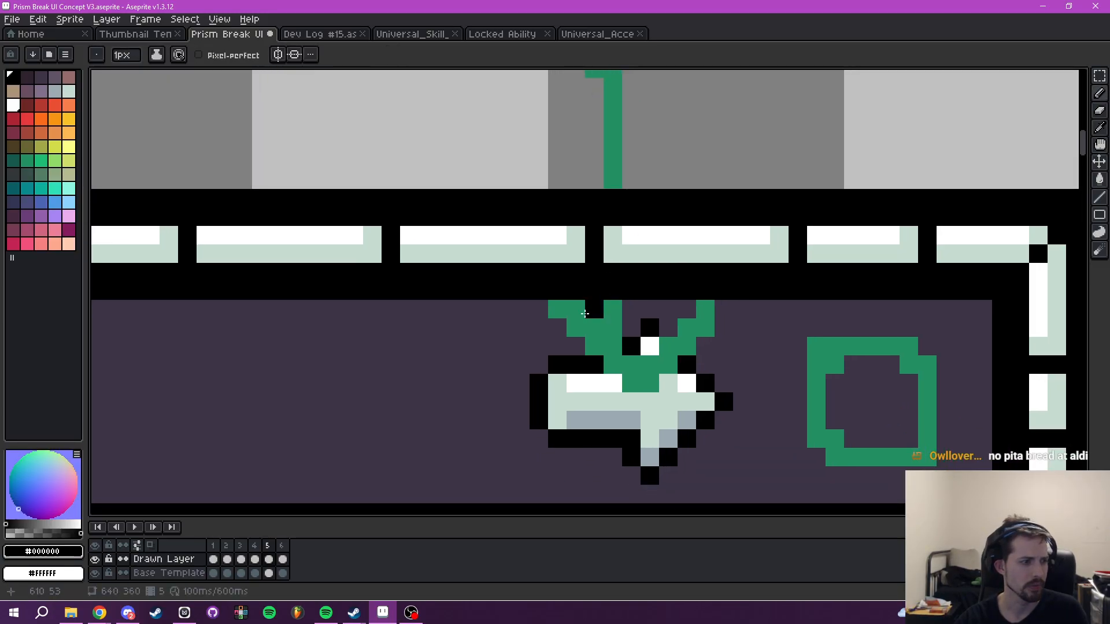
{"action": "scroll", "coordinate": [528, 322], "scroll_direction": "up", "scroll_amount": 2}
{"action": "scroll", "coordinate": [543, 324], "scroll_direction": "down", "scroll_amount": 2}
{"action": "left_click_drag", "start_coordinate": [607, 330], "coordinate": [590, 313]}
- Paint over the green strokes and circle around the right-pointing arrow with the background colour #3e3546
{"action": "left_click", "coordinate": [548, 334], "text": "alt"}
{"action": "left_click", "coordinate": [586, 330]}
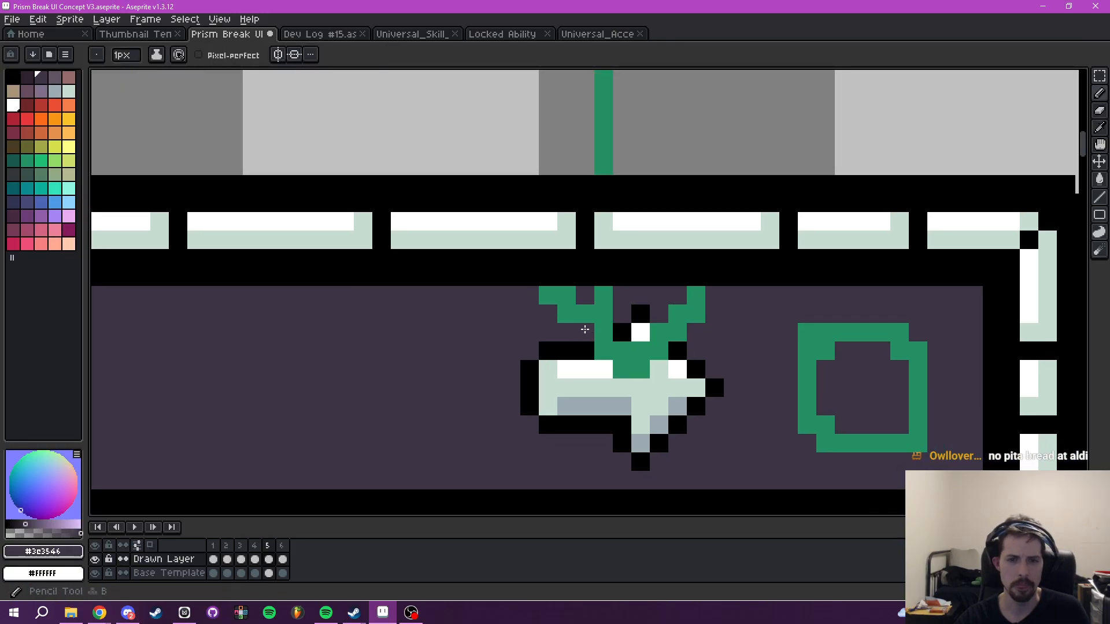
{"action": "left_click_drag", "start_coordinate": [566, 304], "coordinate": [547, 304]}
{"action": "left_click", "coordinate": [636, 307]}
{"action": "left_click_drag", "start_coordinate": [676, 317], "coordinate": [690, 328]}
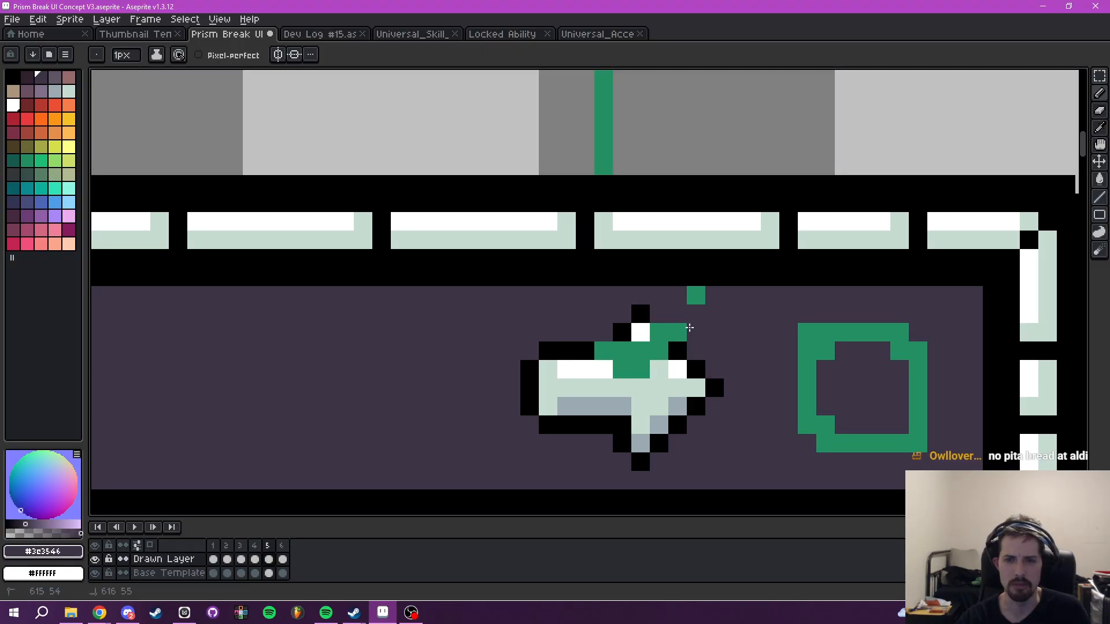
{"action": "left_click_drag", "start_coordinate": [800, 376], "coordinate": [621, 300]}
{"action": "mouse_move", "coordinate": [627, 330]}
{"action": "left_mouse_down"}
{"action": "mouse_move", "coordinate": [616, 260]}
{"action": "mouse_move", "coordinate": [699, 262]}
{"action": "mouse_move", "coordinate": [738, 345]}
{"action": "mouse_move", "coordinate": [657, 365]}
{"action": "mouse_move", "coordinate": [755, 374]}
{"action": "left_mouse_up"}
- Restore the right-pointing arrow's body colours and black outline where the green annotation covers them
{"action": "scroll", "coordinate": [755, 376], "scroll_direction": "up", "scroll_amount": 1}
{"action": "left_click", "coordinate": [531, 269], "text": "alt"}
{"action": "left_click", "coordinate": [454, 213]}
{"action": "left_click_drag", "start_coordinate": [544, 226], "coordinate": [751, 307]}
{"action": "left_click", "coordinate": [639, 391], "text": "alt"}
{"action": "mouse_move", "coordinate": [613, 358]}
{"action": "left_mouse_down"}
{"action": "mouse_move", "coordinate": [600, 362]}
{"action": "mouse_move", "coordinate": [644, 335]}
{"action": "mouse_move", "coordinate": [547, 324]}
{"action": "left_mouse_up"}
{"action": "scroll", "coordinate": [622, 328], "scroll_direction": "down", "scroll_amount": 3}
{"action": "mouse_move", "coordinate": [624, 327]}
{"action": "left_mouse_down"}
{"action": "mouse_move", "coordinate": [606, 329]}
{"action": "mouse_move", "coordinate": [750, 304]}
{"action": "left_mouse_up"}
{"action": "left_click", "coordinate": [564, 321], "text": "alt"}
{"action": "scroll", "coordinate": [669, 347], "scroll_direction": "down", "scroll_amount": 2}
{"action": "scroll", "coordinate": [635, 335], "scroll_direction": "down", "scroll_amount": 1}
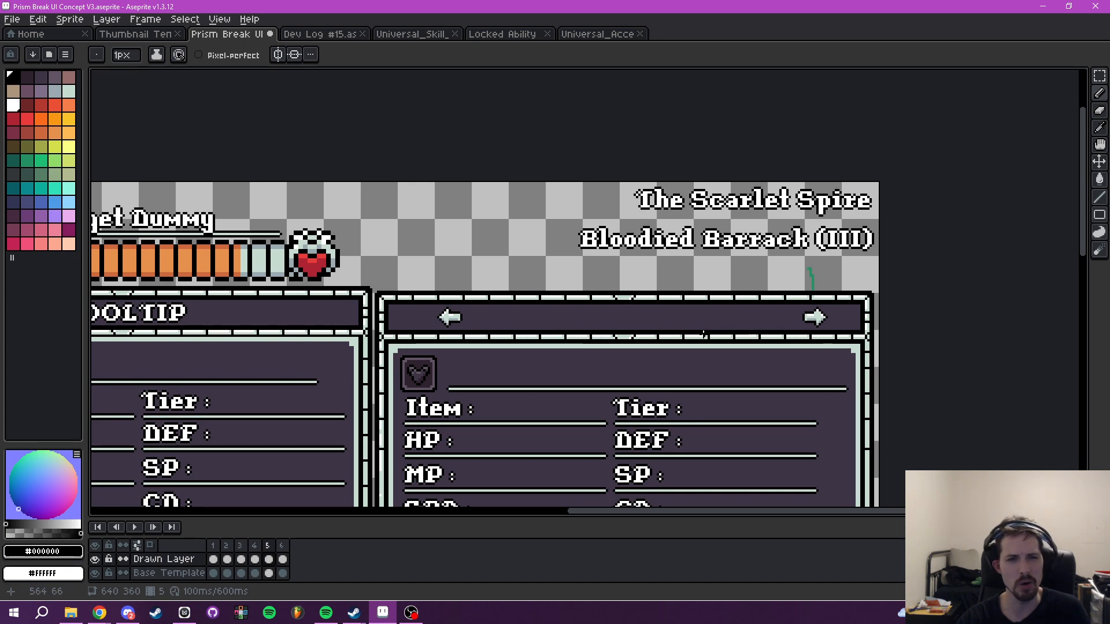
{"action": "scroll", "coordinate": [707, 330], "scroll_direction": "up", "scroll_amount": 3}
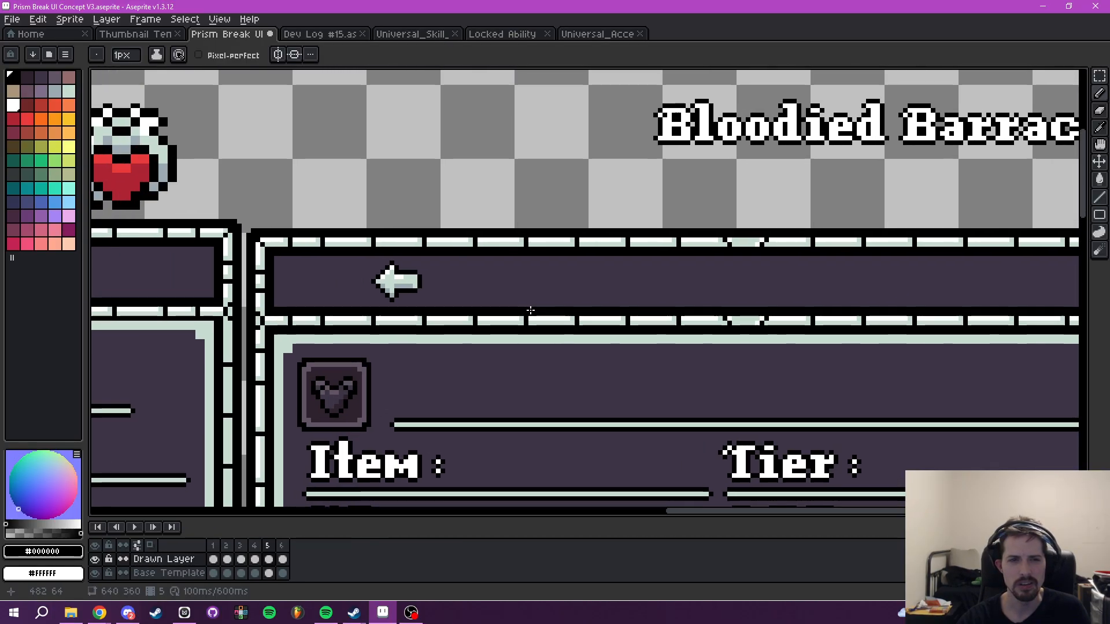
- Measure the gap between the header's left border and the left-pointing arrow by enlarging the square brush over it
{"action": "scroll", "coordinate": [560, 310], "scroll_direction": "up", "scroll_amount": 2}
{"action": "scroll", "coordinate": [428, 280], "scroll_direction": "down", "scroll_amount": 10}
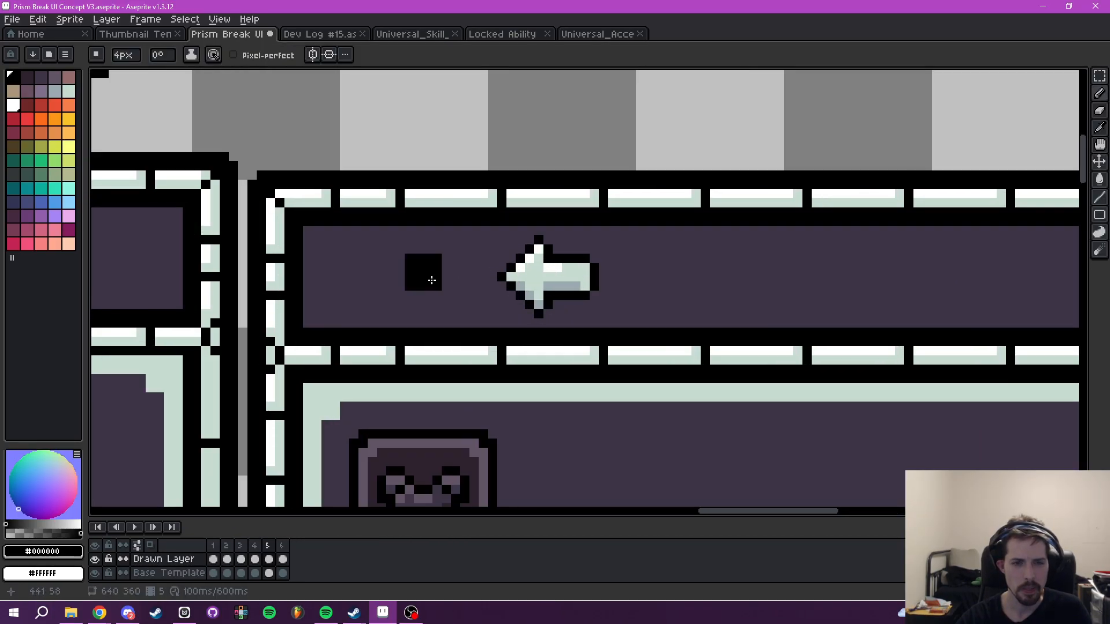
{"action": "scroll", "coordinate": [429, 283], "scroll_direction": "down", "scroll_amount": 3}
{"action": "scroll", "coordinate": [429, 283], "scroll_direction": "down", "scroll_amount": 3}
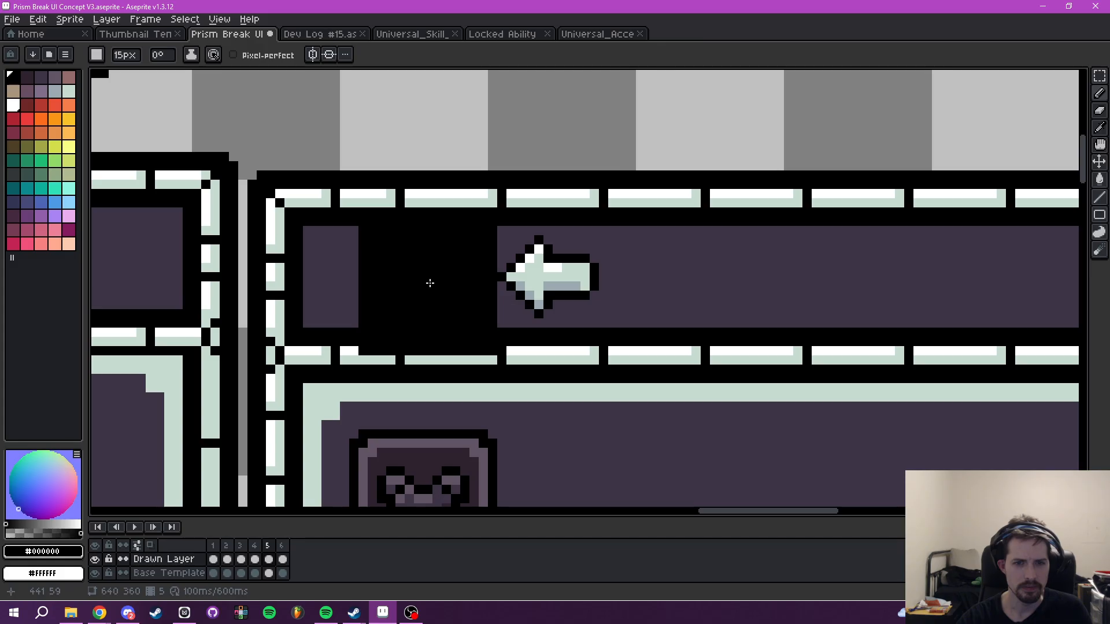
{"action": "scroll", "coordinate": [415, 282], "scroll_direction": "down", "scroll_amount": 1}
{"action": "left_click", "coordinate": [418, 282]}
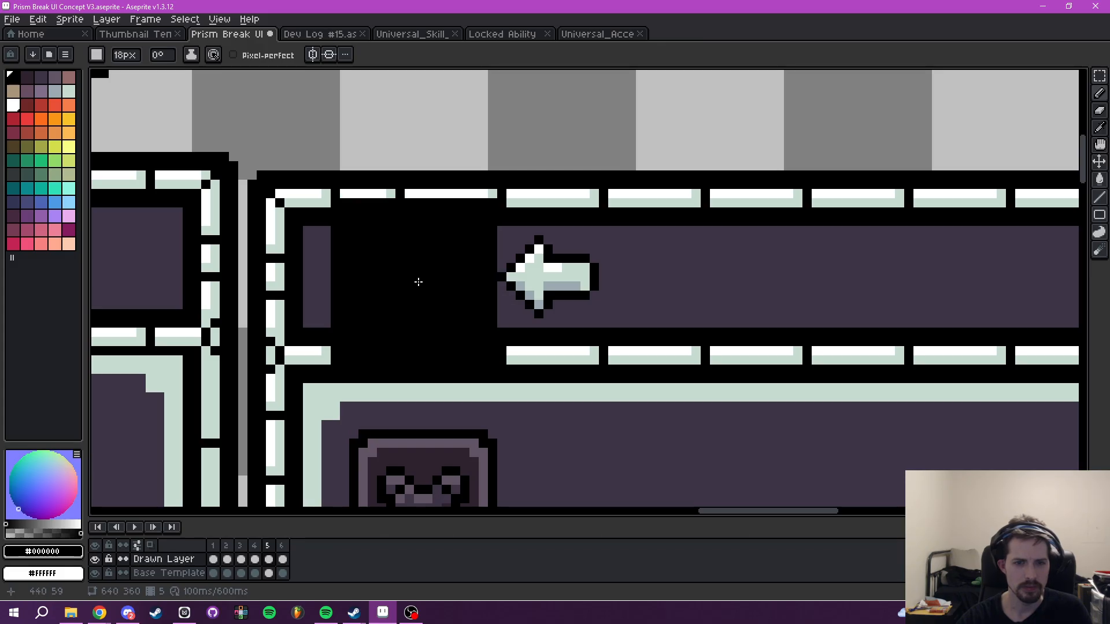
{"action": "scroll", "coordinate": [395, 281], "scroll_direction": "down", "scroll_amount": 2}
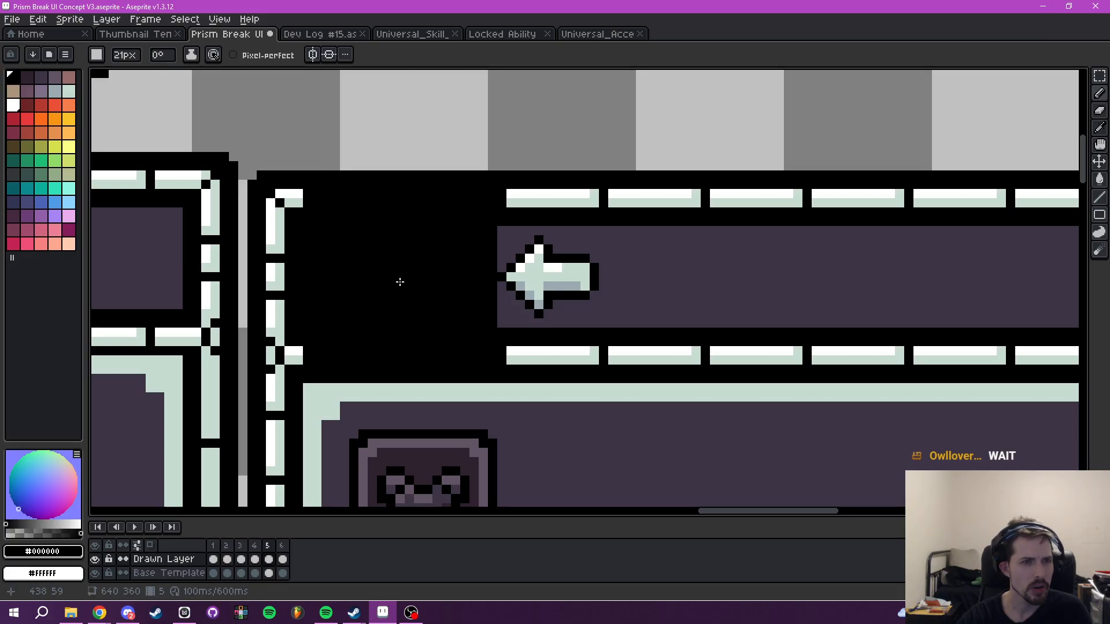
{"action": "key", "text": "ctrl+z"}
{"action": "key", "text": "ctrl+z"}
{"action": "key", "text": "ctrl+z"}
{"action": "key", "text": "ctrl+z"}
{"action": "key", "text": "ctrl+z"}
{"action": "scroll", "coordinate": [399, 282], "scroll_direction": "up", "scroll_amount": 20}
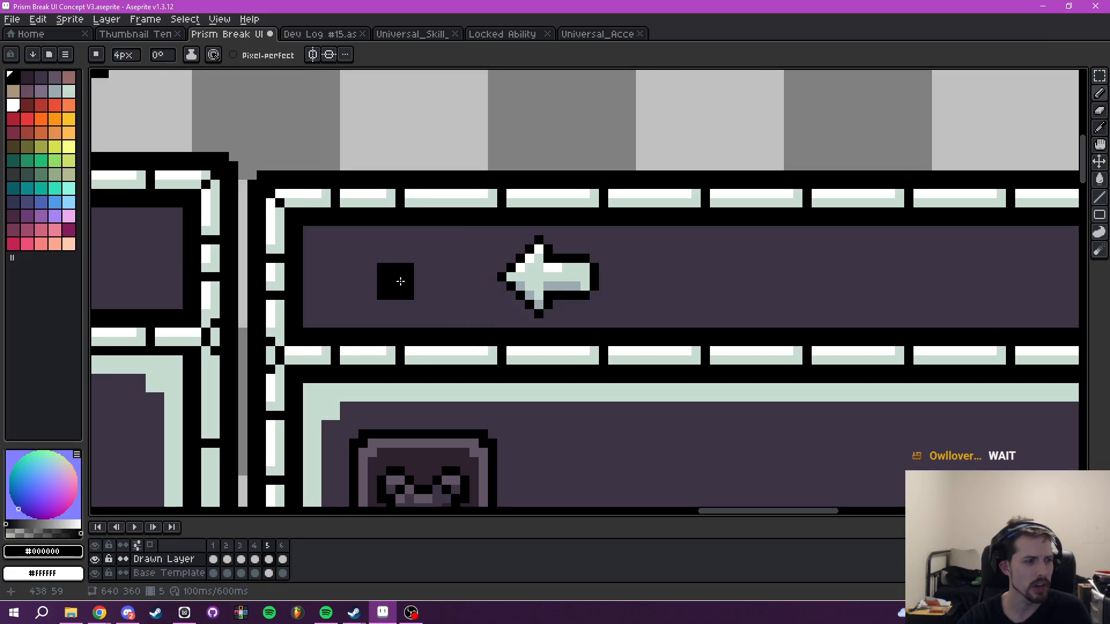
- Compare the gap between the right-pointing arrow and the header's right border using the square brush, and reduce the brush again
{"action": "left_click_drag", "start_coordinate": [884, 276], "coordinate": [342, 245]}
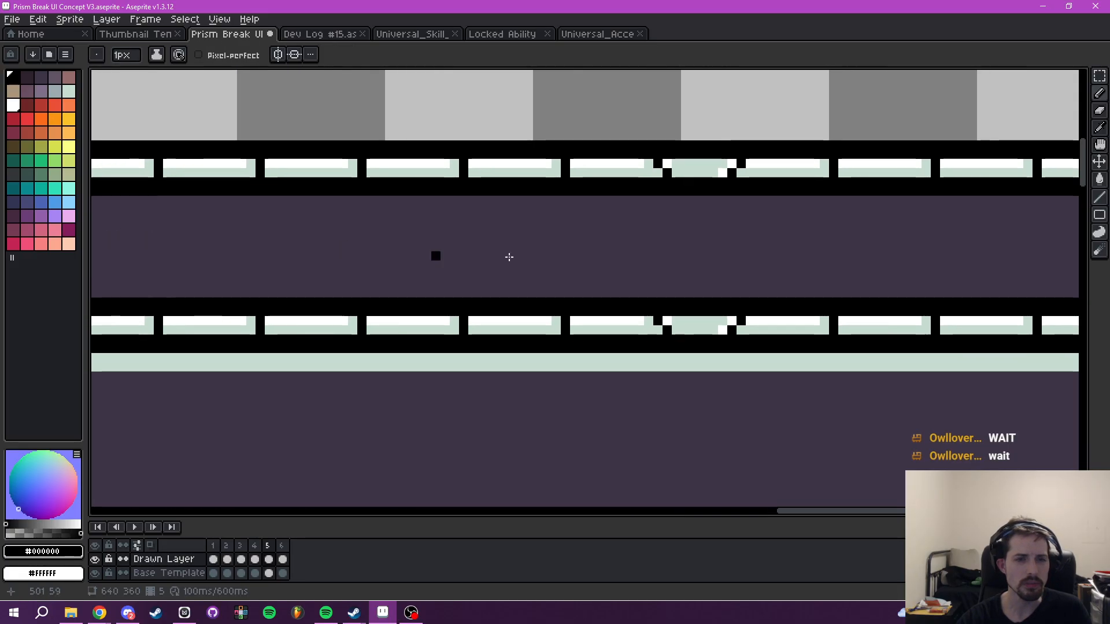
{"action": "left_click_drag", "start_coordinate": [792, 260], "coordinate": [366, 285]}
{"action": "left_click_drag", "start_coordinate": [815, 288], "coordinate": [338, 281]}
{"action": "left_click_drag", "start_coordinate": [781, 272], "coordinate": [551, 303]}
{"action": "scroll", "coordinate": [448, 315], "scroll_direction": "down", "scroll_amount": 16}
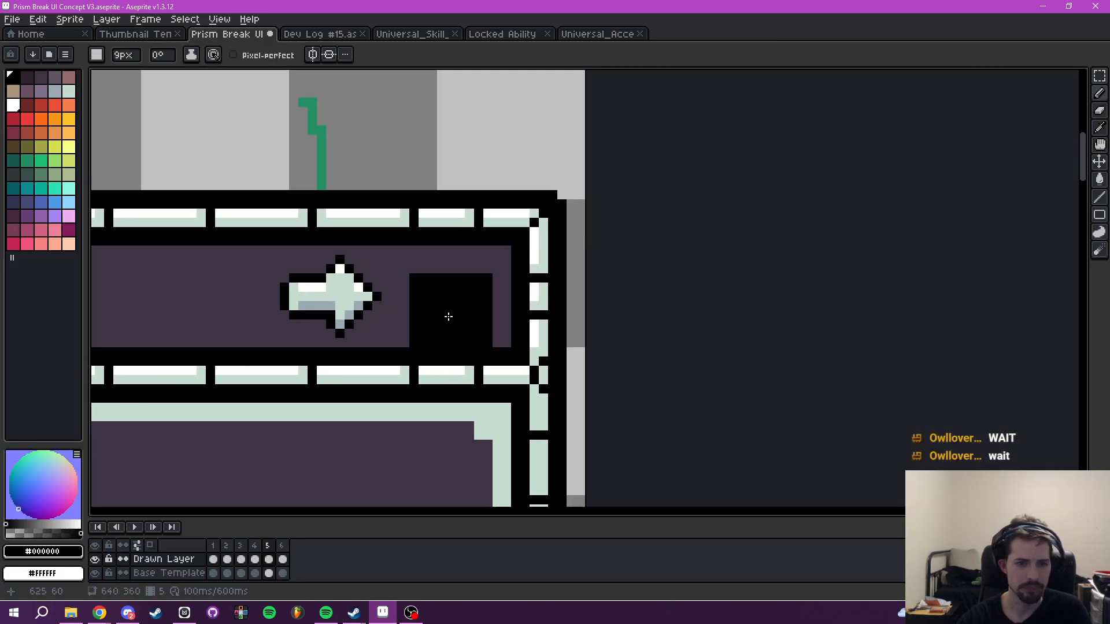
{"action": "scroll", "coordinate": [456, 313], "scroll_direction": "up", "scroll_amount": 1}
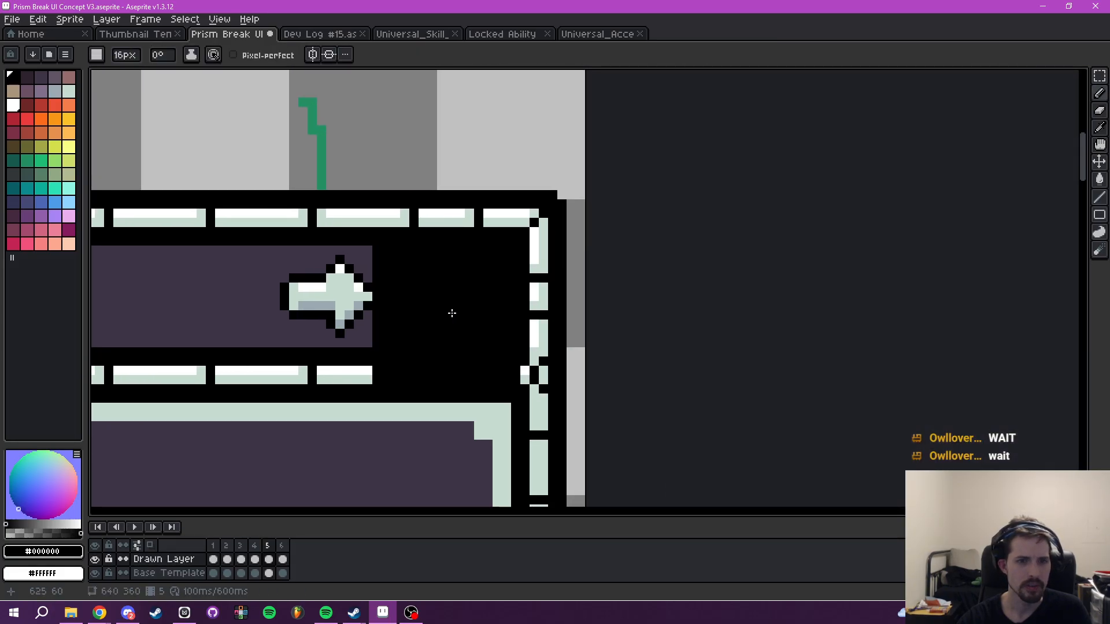
{"action": "scroll", "coordinate": [452, 313], "scroll_direction": "up", "scroll_amount": 4}
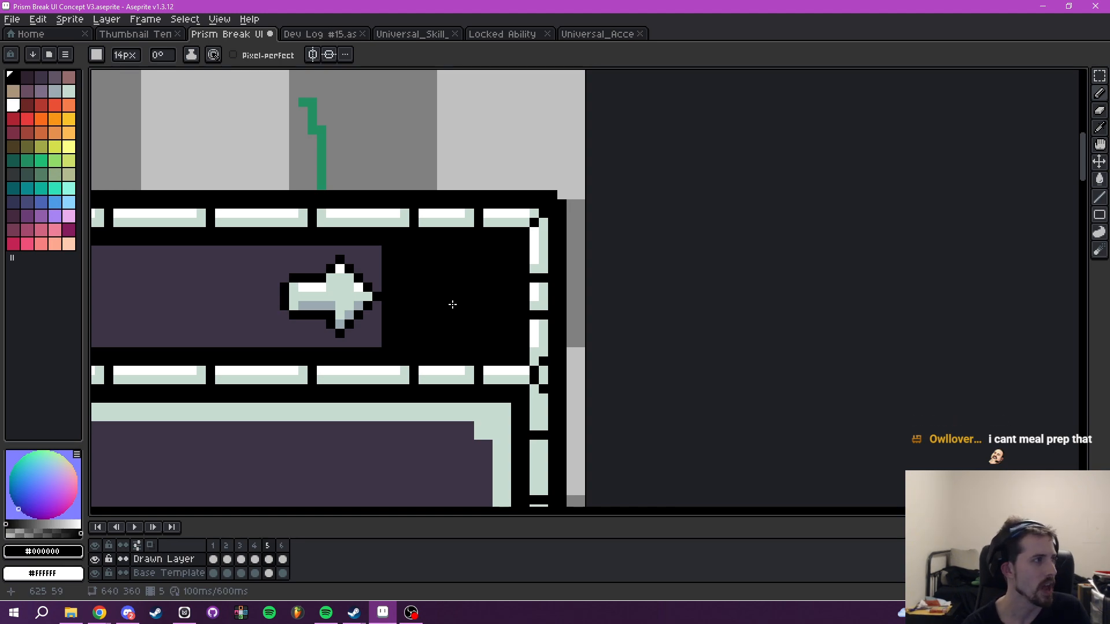
{"action": "key", "text": "minus"}
{"action": "key", "text": "minus"}
{"action": "key", "text": "minus"}
{"action": "key", "text": "minus"}
{"action": "key", "text": "minus"}
{"action": "key", "text": "minus"}
{"action": "key", "text": "minus"}
{"action": "key", "text": "minus"}
{"action": "key", "text": "minus"}
{"action": "key", "text": "minus"}
{"action": "key", "text": "minus"}
{"action": "key", "text": "minus"}
{"action": "key", "text": "minus"}
{"action": "mouse_move", "coordinate": [441, 277]}
{"action": "left_mouse_down"}
{"action": "mouse_move", "coordinate": [686, 283]}
{"action": "mouse_move", "coordinate": [760, 312]}
{"action": "left_mouse_up"}
- Select an 11 by 9 px area around the right-pointing header arrow and hide Drawn Layer
{"action": "left_click", "coordinate": [1099, 75]}
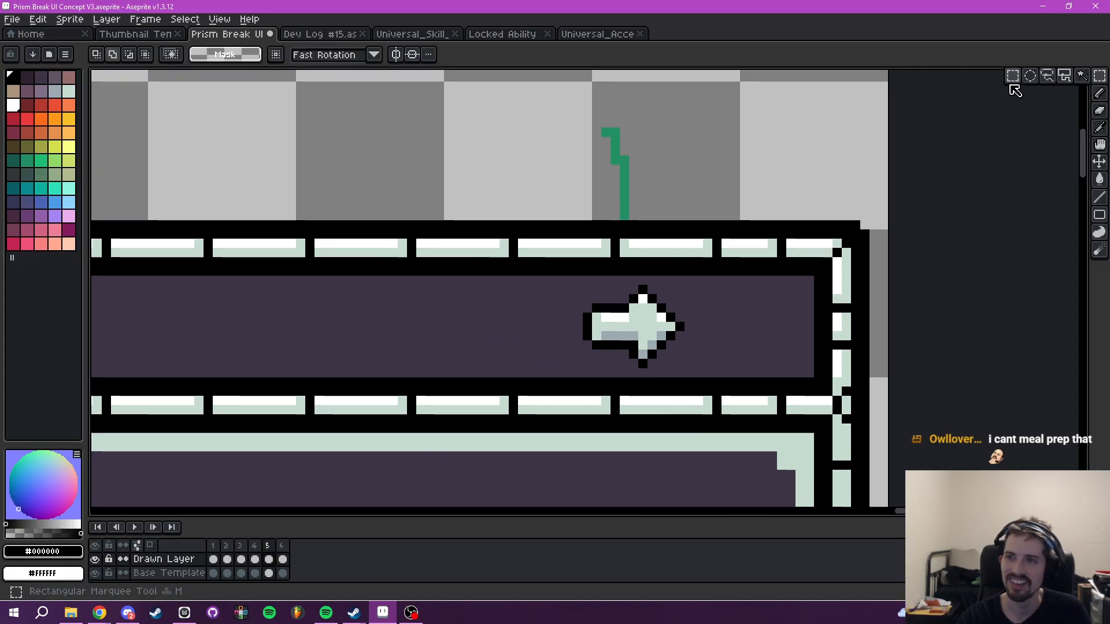
{"action": "scroll", "coordinate": [622, 316], "scroll_direction": "up", "scroll_amount": 1}
{"action": "left_click_drag", "start_coordinate": [509, 260], "coordinate": [714, 426]}
{"action": "left_click", "coordinate": [648, 364]}
{"action": "mouse_move", "coordinate": [649, 364]}
{"action": "left_mouse_down"}
{"action": "mouse_move", "coordinate": [637, 364]}
{"action": "mouse_move", "coordinate": [650, 367]}
{"action": "left_mouse_up"}
{"action": "scroll", "coordinate": [737, 347], "scroll_direction": "down", "scroll_amount": 1}
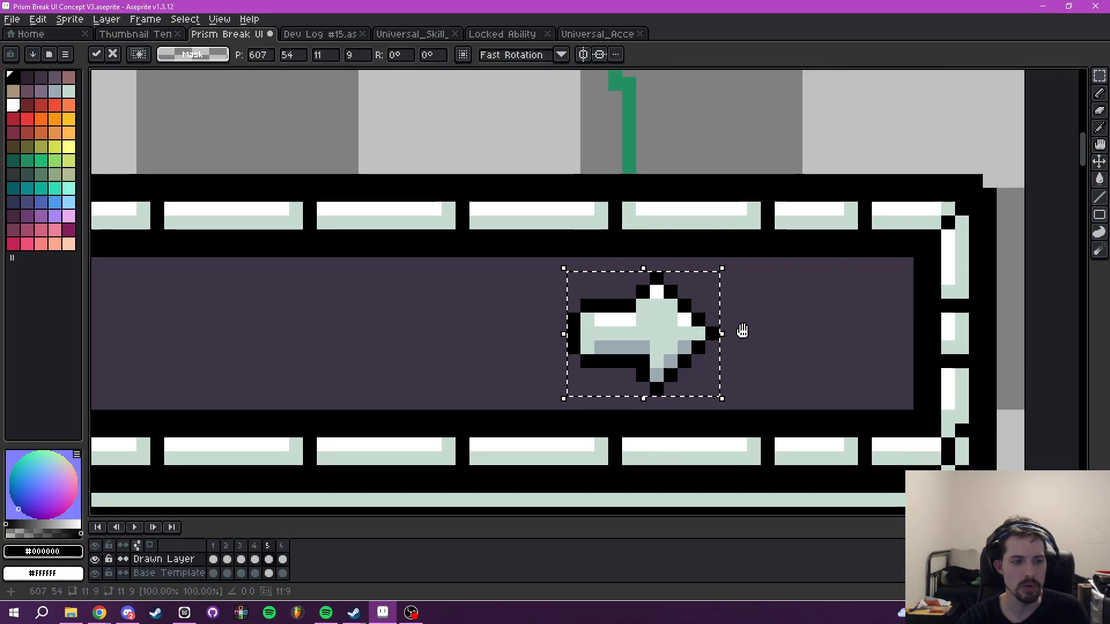
{"action": "left_click", "coordinate": [95, 559]}
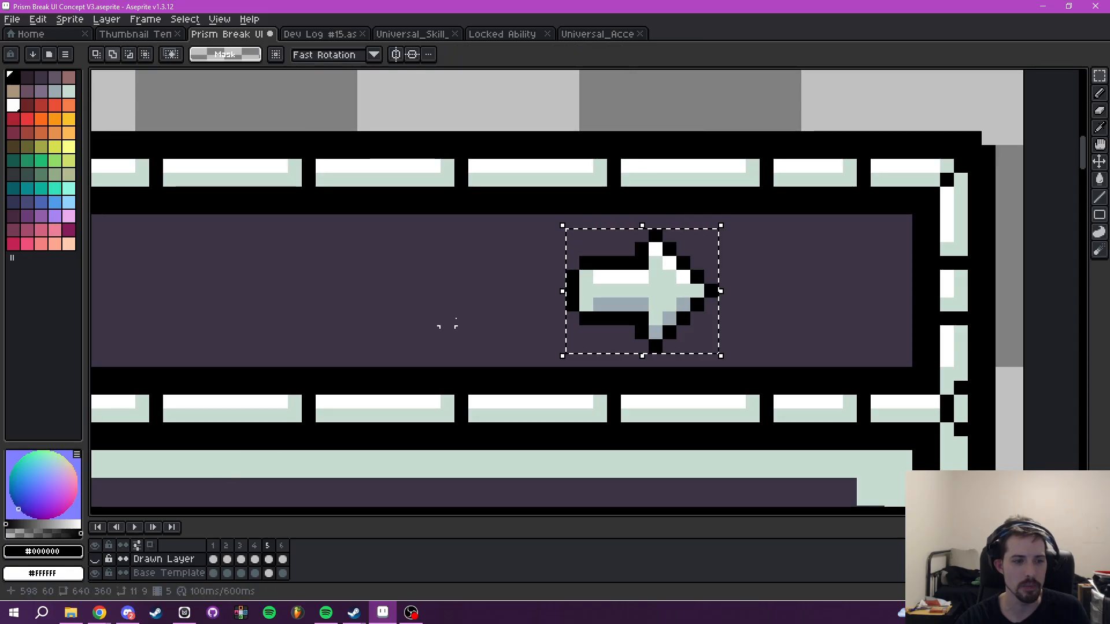
{"action": "scroll", "coordinate": [530, 305], "scroll_direction": "up", "scroll_amount": 1}
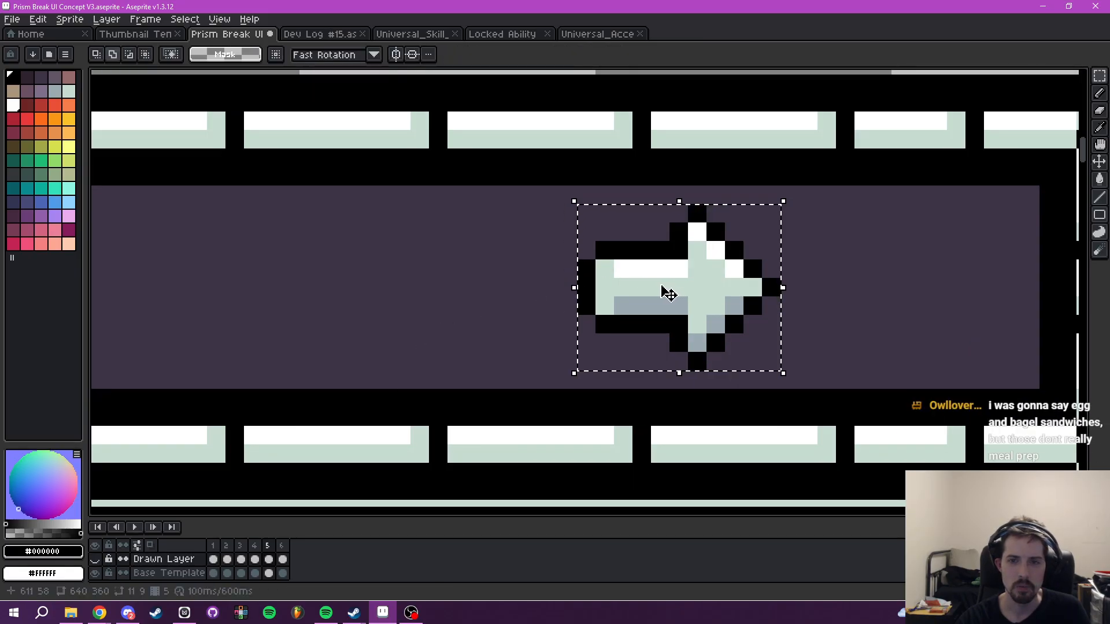
{"action": "scroll", "coordinate": [730, 278], "scroll_direction": "down", "scroll_amount": 1}
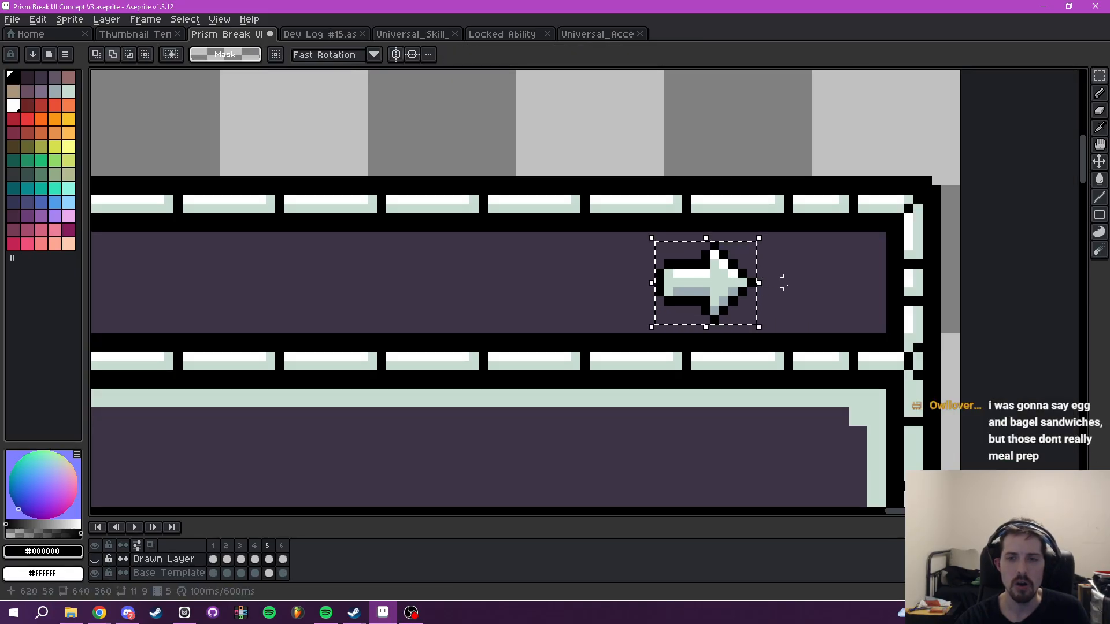
- Move the right-pointing arrow on the Base Template layer left to X 600, keeping Y at 54, and deselect it
{"action": "left_click", "coordinate": [130, 572]}
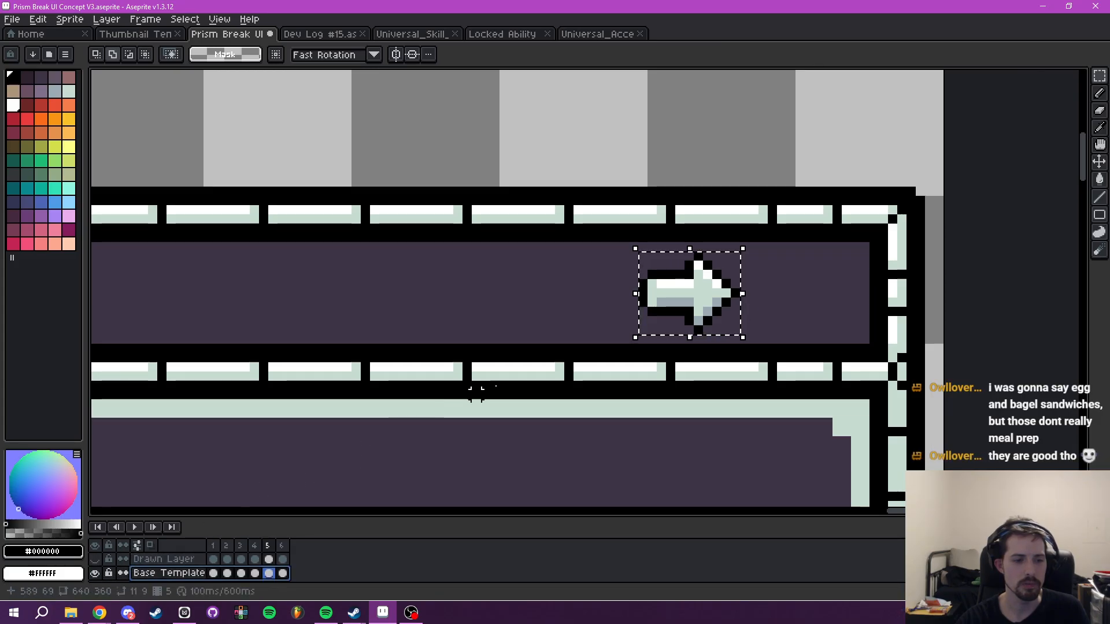
{"action": "left_click_drag", "start_coordinate": [687, 303], "coordinate": [625, 299]}
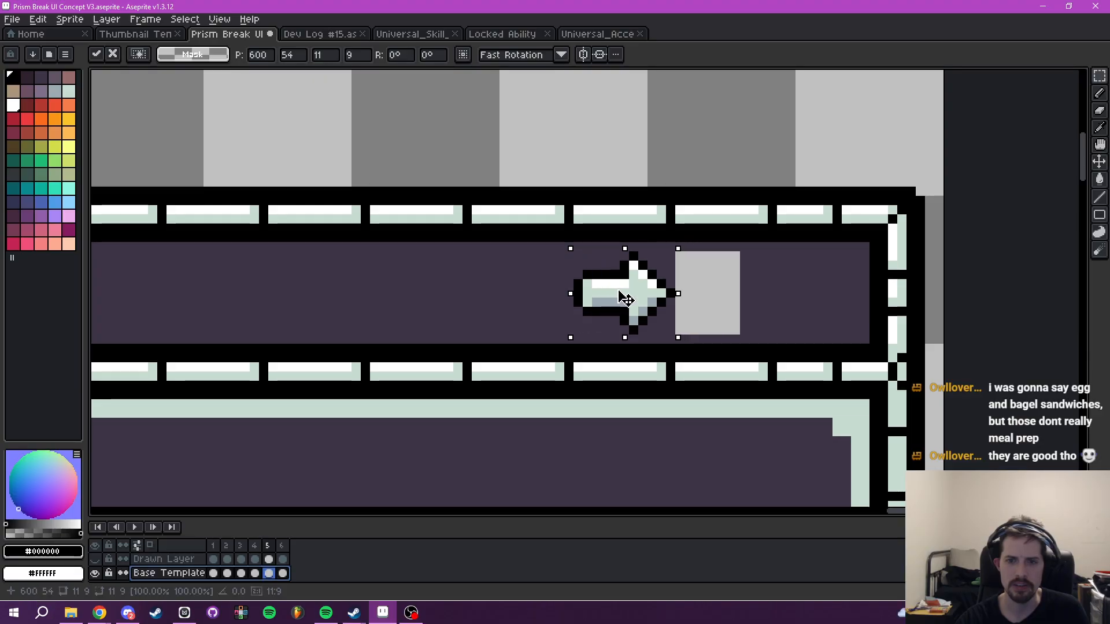
{"action": "key", "text": "ctrl+d"}
- Fill the transparent gap beside the right-pointing arrow with the header background colour #3e3546
{"action": "scroll", "coordinate": [714, 327], "scroll_direction": "down", "scroll_amount": 7}
{"action": "scroll", "coordinate": [632, 346], "scroll_direction": "up", "scroll_amount": 5}
{"action": "left_click_drag", "start_coordinate": [758, 321], "coordinate": [637, 341]}
{"action": "key", "text": "i"}
{"action": "left_click", "coordinate": [743, 311]}
{"action": "key", "text": "g"}
{"action": "left_click", "coordinate": [717, 300]}
{"action": "scroll", "coordinate": [722, 309], "scroll_direction": "down", "scroll_amount": 4}
{"action": "scroll", "coordinate": [759, 317], "scroll_direction": "up", "scroll_amount": 3}
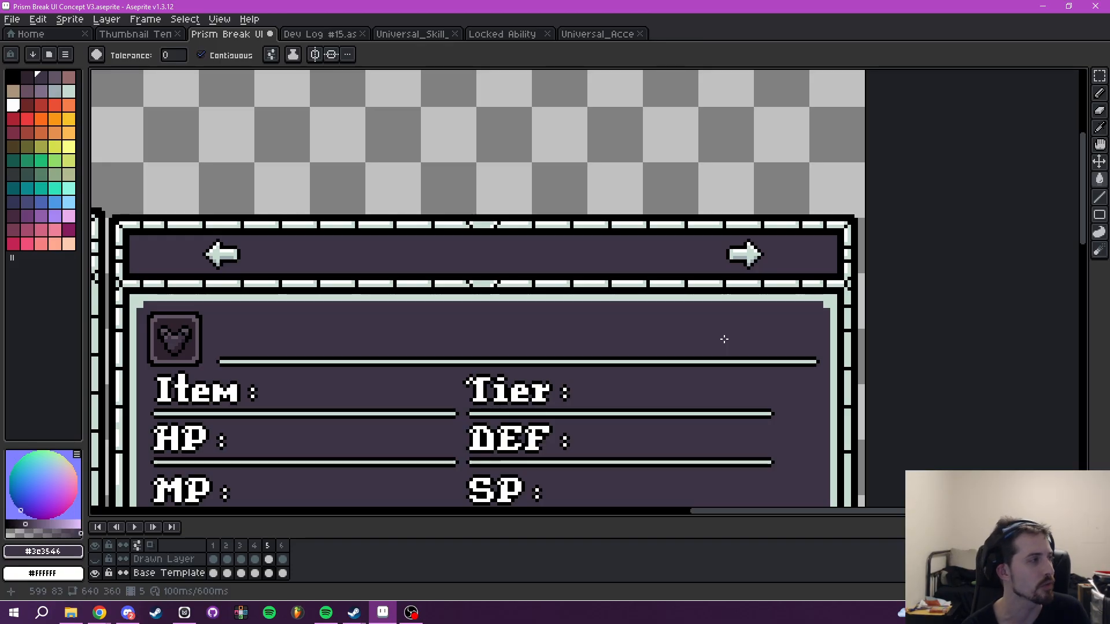
- Insert the text "LIGHTSMITH VENDOR :" in white at font size 16 in the empty area above the vendor header
{"action": "scroll", "coordinate": [722, 339], "scroll_direction": "down", "scroll_amount": 4}
{"action": "left_click_drag", "start_coordinate": [635, 309], "coordinate": [617, 377]}
{"action": "scroll", "coordinate": [622, 339], "scroll_direction": "up", "scroll_amount": 5}
{"action": "key", "text": "t"}
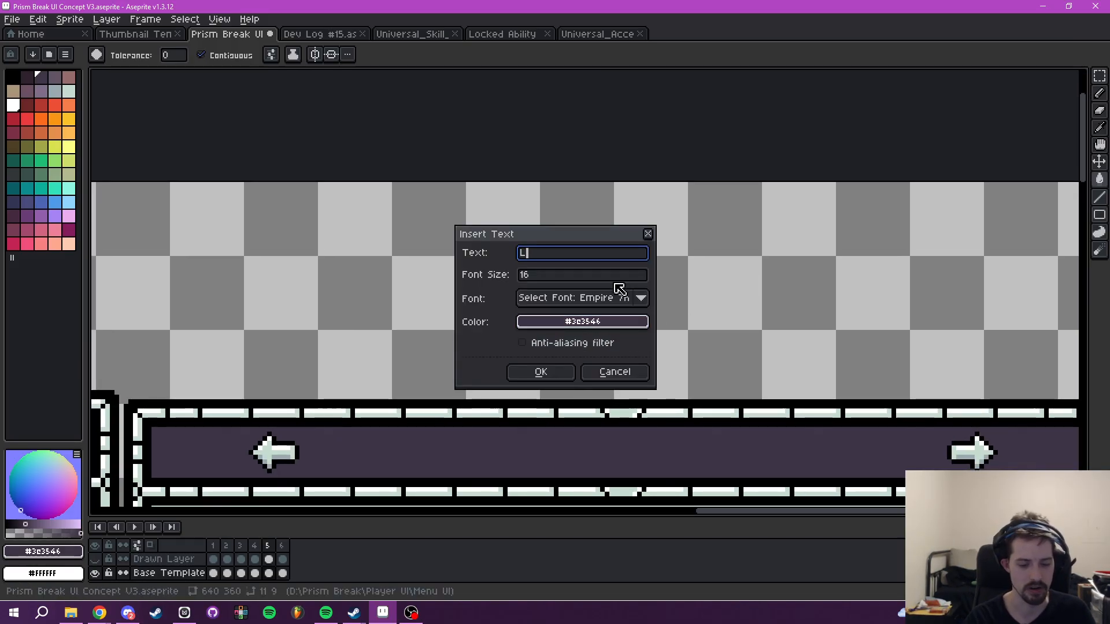
{"action": "type", "text": "LIGHTSMITH VENDOR :"}
{"action": "left_click", "coordinate": [598, 321]}
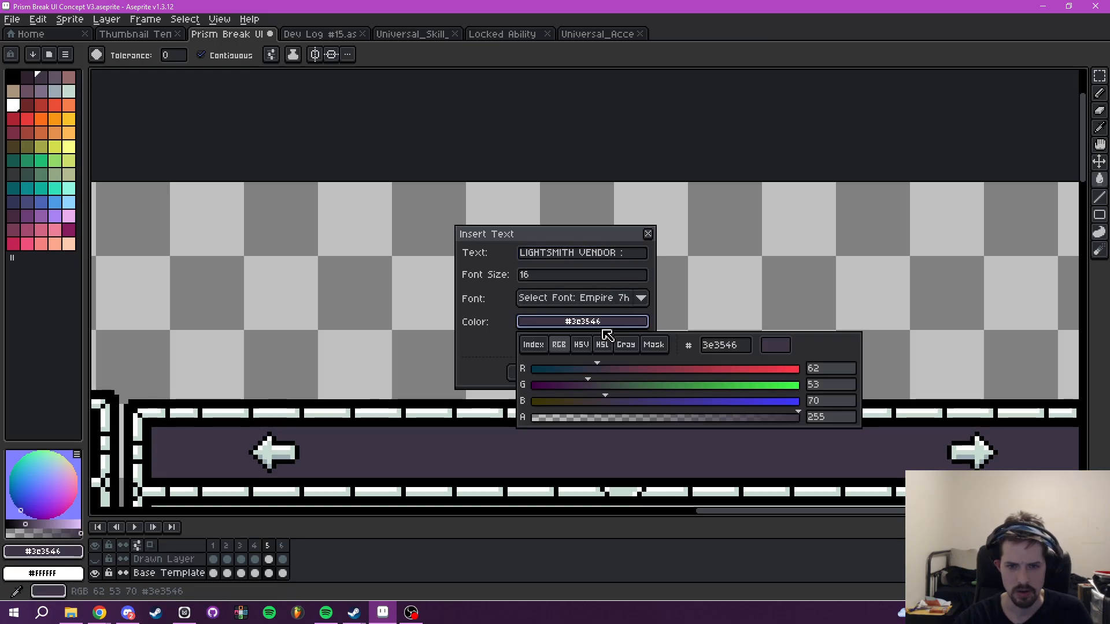
{"action": "left_click", "coordinate": [532, 345]}
{"action": "left_click", "coordinate": [620, 369]}
{"action": "left_click", "coordinate": [548, 374]}
{"action": "left_click_drag", "start_coordinate": [636, 345], "coordinate": [698, 280]}
{"action": "left_click", "coordinate": [315, 221]}
- Select the "LIGHTSMITH VENDOR :" text and add a black outside outline to it
{"action": "left_click_drag", "start_coordinate": [302, 216], "coordinate": [977, 322]}
{"action": "key", "text": "shift+o"}
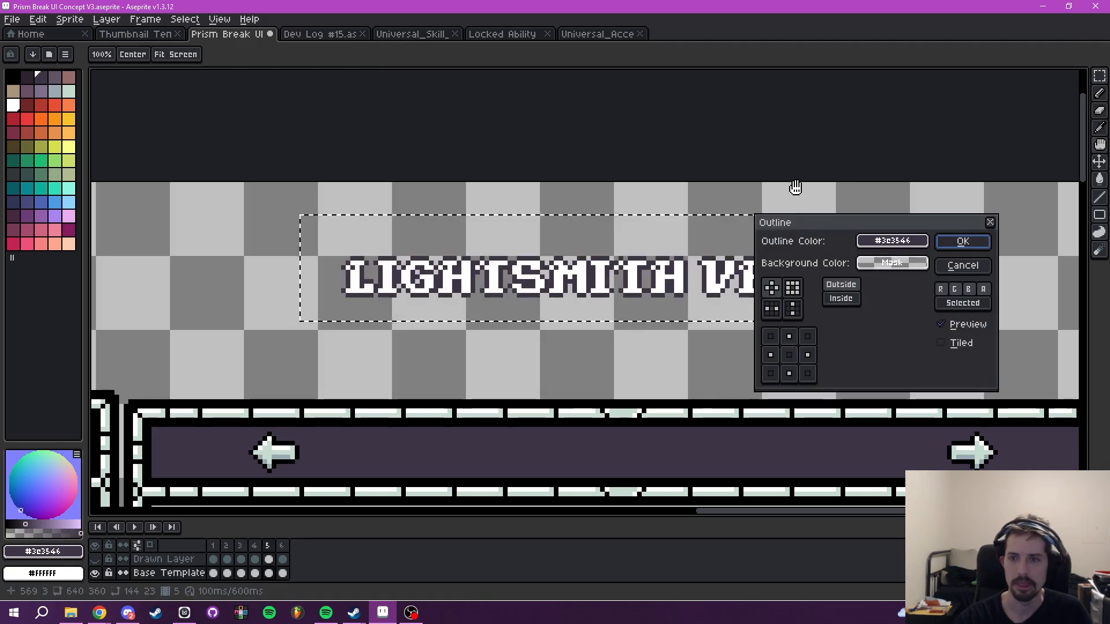
{"action": "left_click", "coordinate": [892, 241]}
{"action": "left_click", "coordinate": [781, 263]}
{"action": "left_click", "coordinate": [962, 241]}
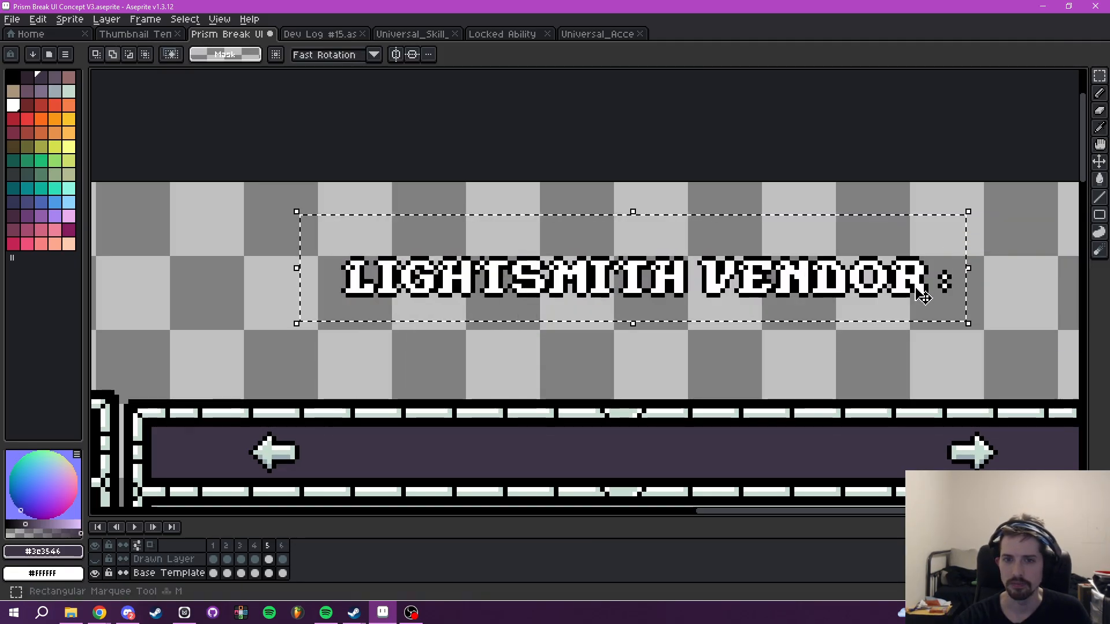
- Move the outlined "LIGHTSMITH VENDOR :" title into the header between the two arrows and check the finished frame
{"action": "scroll", "coordinate": [838, 302], "scroll_direction": "down", "scroll_amount": 1}
{"action": "left_click_drag", "start_coordinate": [821, 301], "coordinate": [799, 389]}
{"action": "left_click", "coordinate": [855, 428]}
{"action": "left_click_drag", "start_coordinate": [866, 455], "coordinate": [772, 332]}
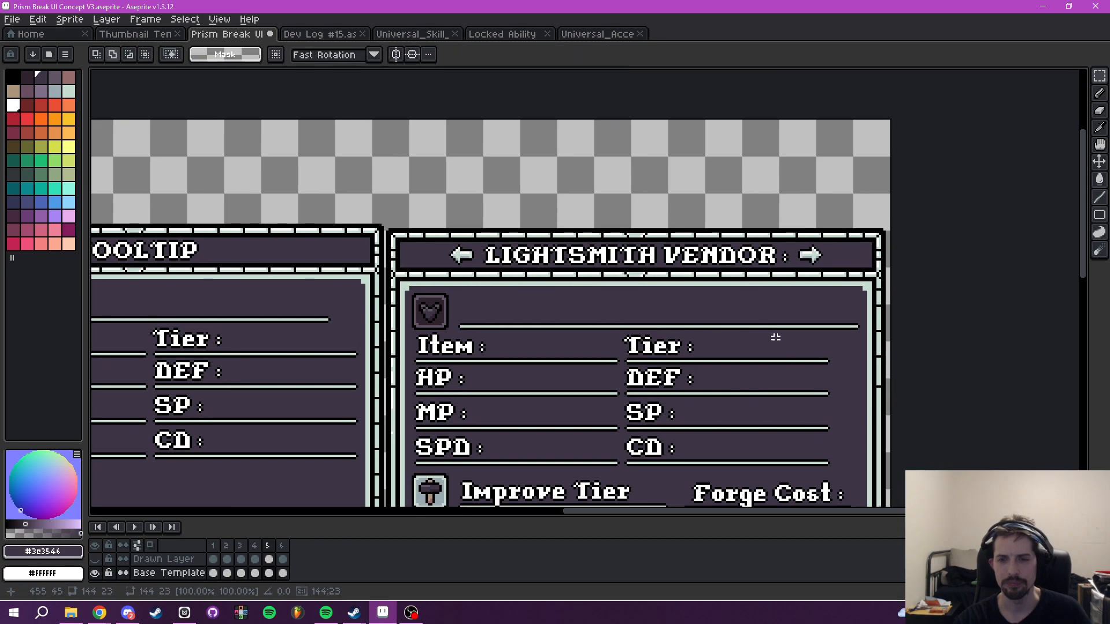
{"action": "scroll", "coordinate": [781, 356], "scroll_direction": "down", "scroll_amount": 1}
{"action": "left_click_drag", "start_coordinate": [789, 440], "coordinate": [727, 307]}
{"action": "left_click_drag", "start_coordinate": [685, 382], "coordinate": [688, 355]}
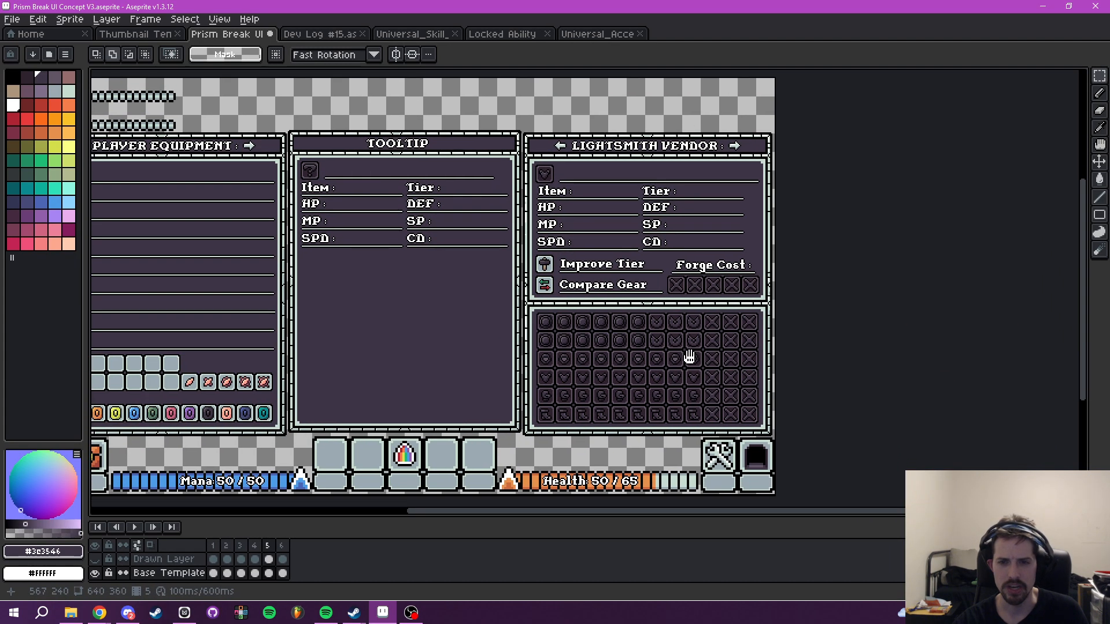
{"action": "scroll", "coordinate": [691, 358], "scroll_direction": "up", "scroll_amount": 2}
{"action": "scroll", "coordinate": [692, 360], "scroll_direction": "down", "scroll_amount": 2}
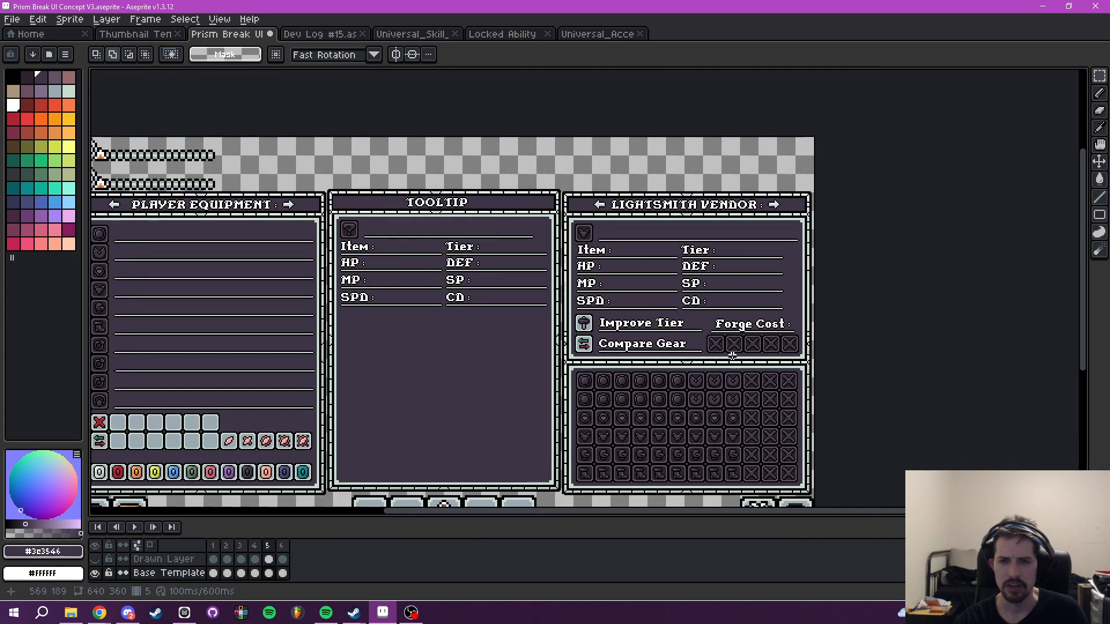
{"action": "left_click_drag", "start_coordinate": [702, 362], "coordinate": [684, 341]}
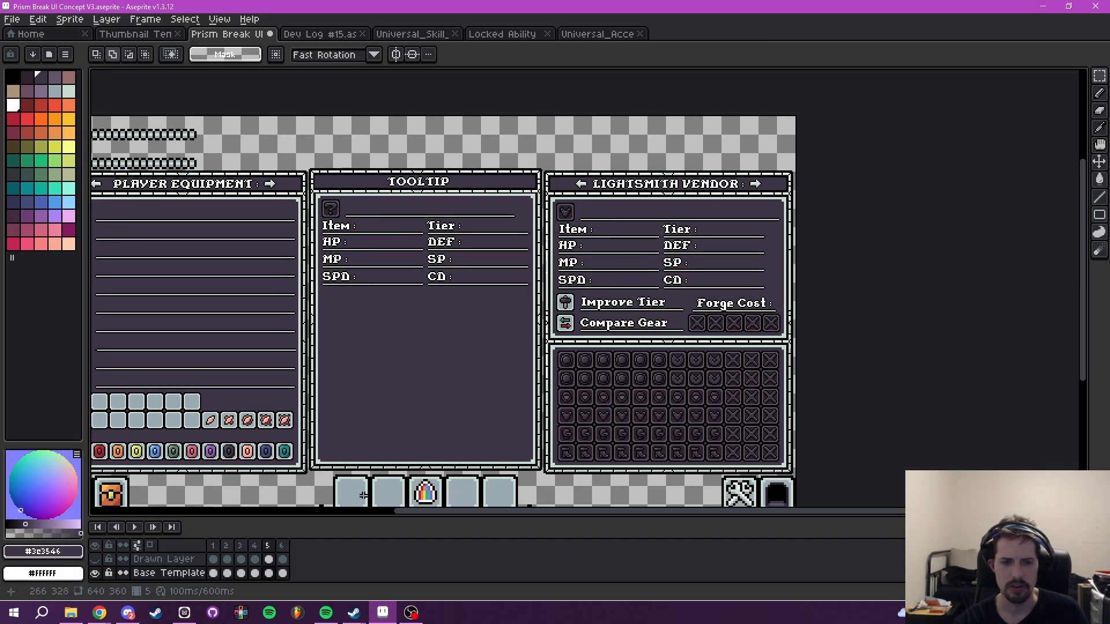
- On frame 6, copy the 16 by 16 px arch-shaped icon from the inventory grid's top row into the slot above "Item :"
{"action": "left_click", "coordinate": [283, 546]}
{"action": "scroll", "coordinate": [624, 356], "scroll_direction": "up", "scroll_amount": 4}
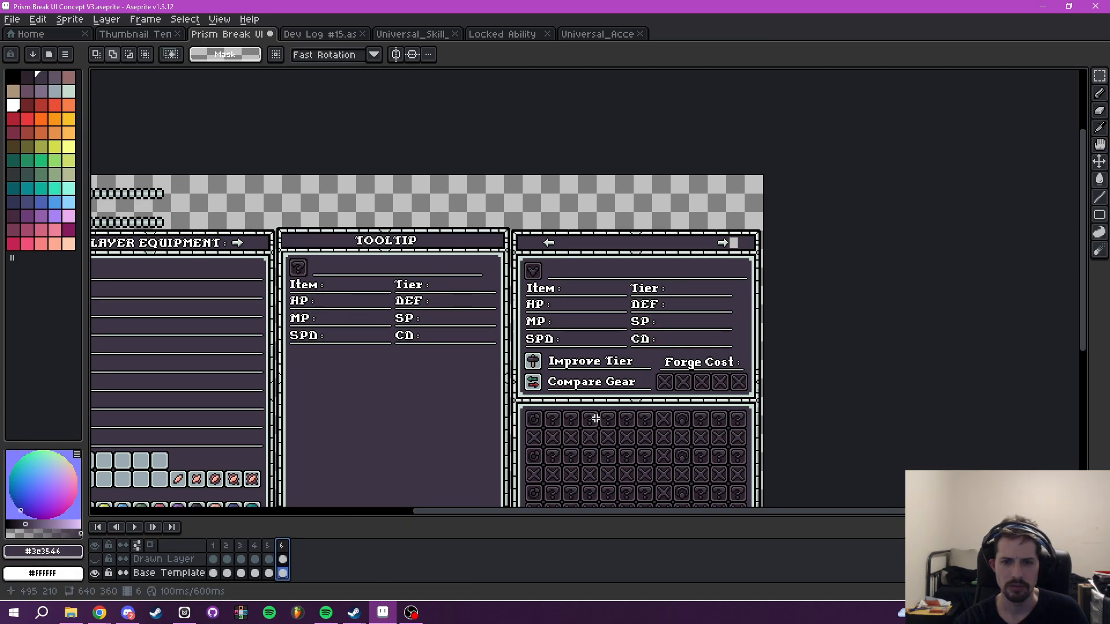
{"action": "scroll", "coordinate": [598, 409], "scroll_direction": "down", "scroll_amount": 2}
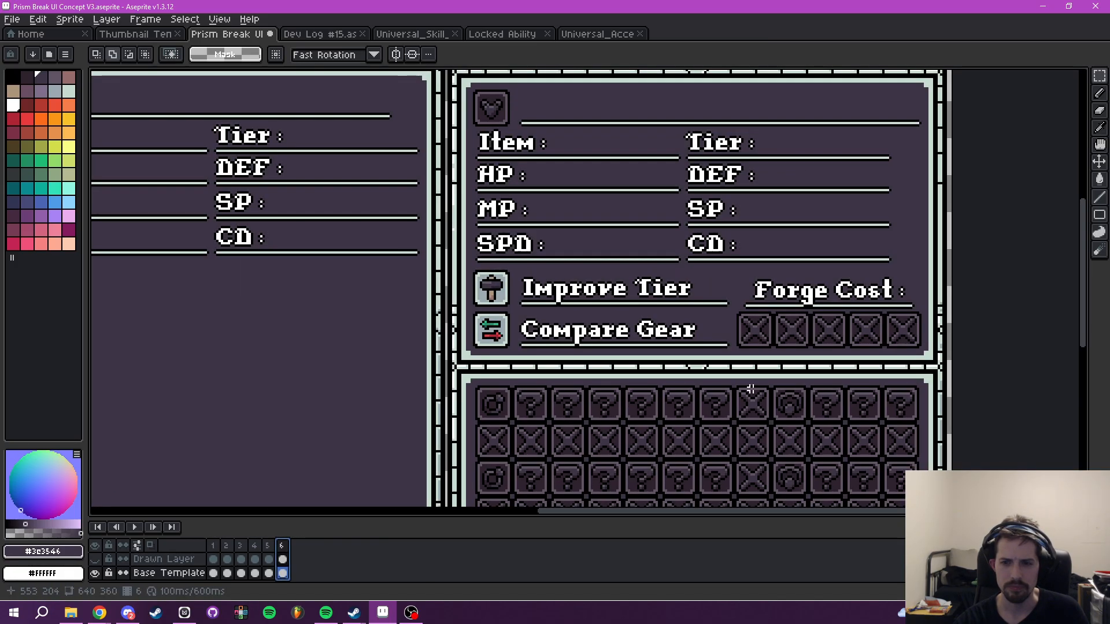
{"action": "scroll", "coordinate": [748, 389], "scroll_direction": "up", "scroll_amount": 2}
{"action": "left_click_drag", "start_coordinate": [748, 379], "coordinate": [860, 488]}
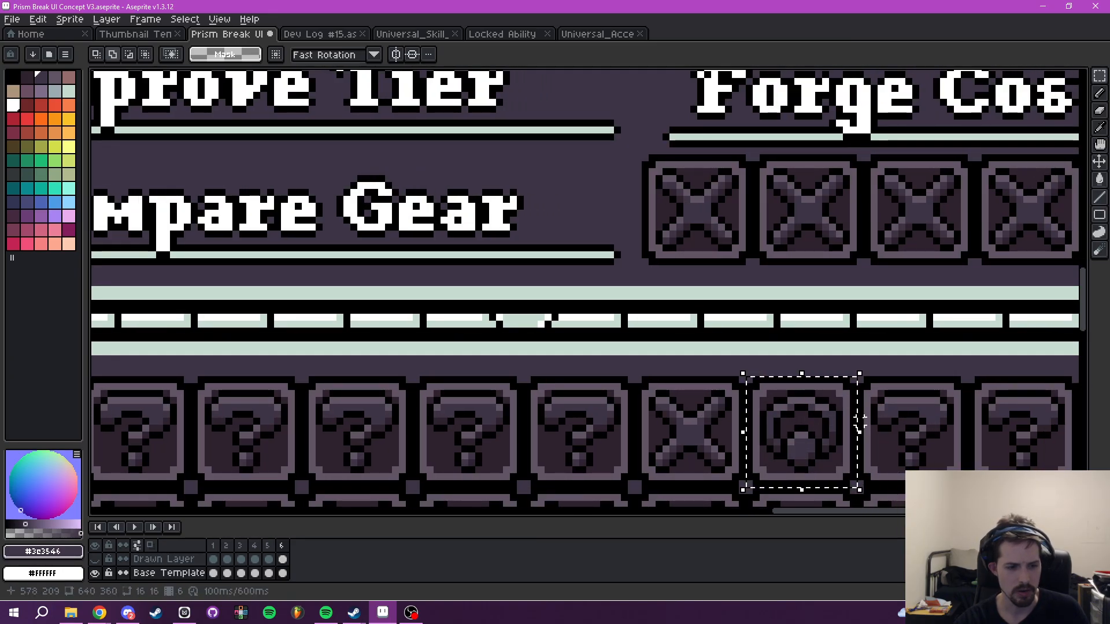
{"action": "key", "text": "ctrl+c"}
{"action": "key", "text": "ctrl+v"}
{"action": "left_click_drag", "start_coordinate": [820, 446], "coordinate": [527, 473]}
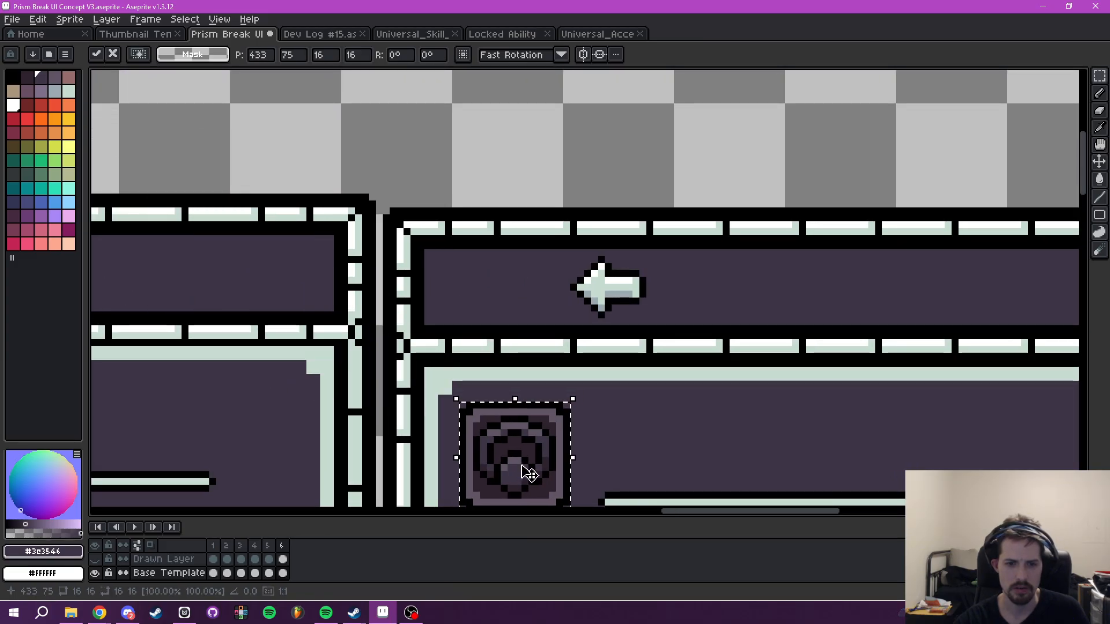
{"action": "scroll", "coordinate": [614, 440], "scroll_direction": "down", "scroll_amount": 1}
{"action": "left_click_drag", "start_coordinate": [664, 431], "coordinate": [593, 400]}
{"action": "left_click", "coordinate": [672, 405]}
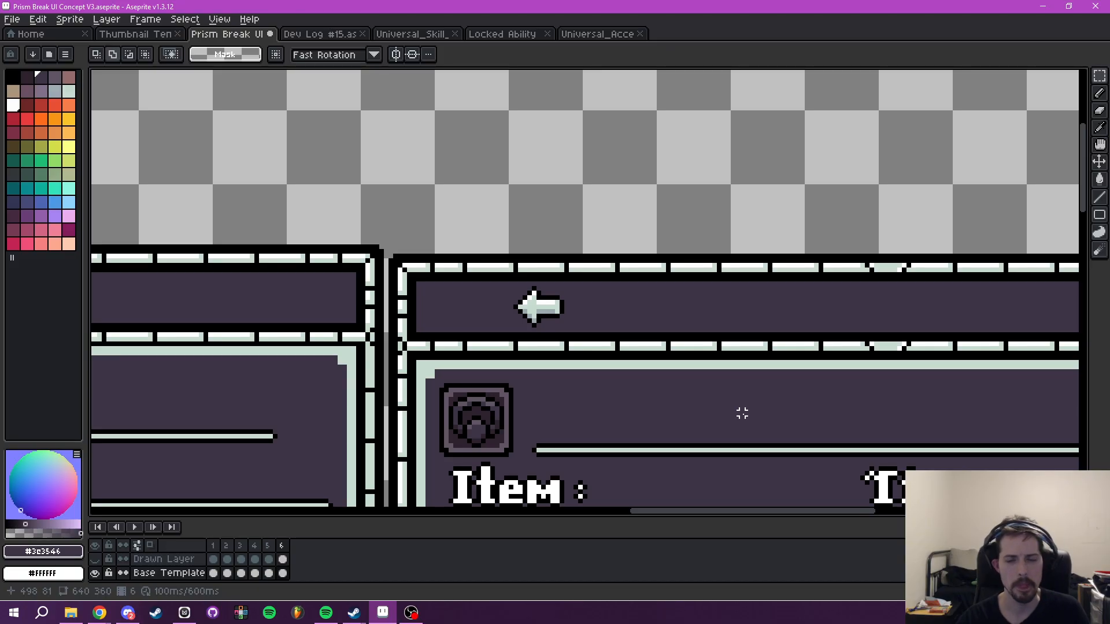
- Fill the transparent gap beside frame 6's right-pointing header arrow with the background colour #3e3546
{"action": "scroll", "coordinate": [742, 413], "scroll_direction": "down", "scroll_amount": 3}
{"action": "scroll", "coordinate": [812, 343], "scroll_direction": "up", "scroll_amount": 3}
{"action": "left_click_drag", "start_coordinate": [812, 343], "coordinate": [552, 252]}
{"action": "key", "text": "i"}
{"action": "key", "text": "g"}
{"action": "left_click", "coordinate": [748, 267]}
{"action": "scroll", "coordinate": [698, 323], "scroll_direction": "down", "scroll_amount": 5}
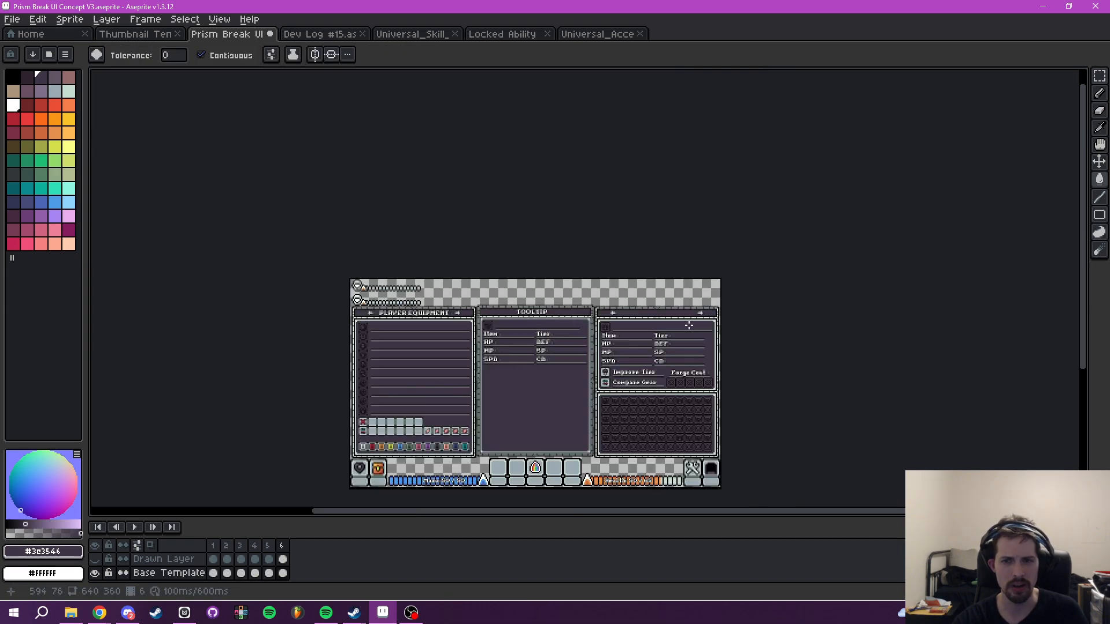
- Compare the vendor panel's header, item slot and inventory grid between frames 5 and 6
{"action": "left_click_drag", "start_coordinate": [698, 323], "coordinate": [728, 254]}
{"action": "left_click", "coordinate": [269, 558]}
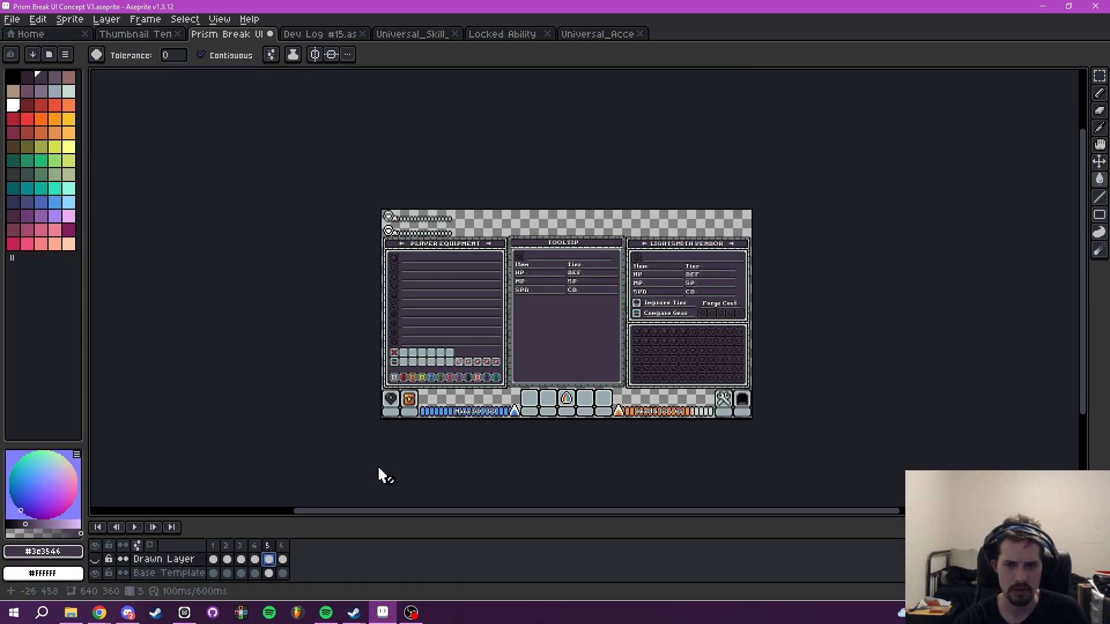
{"action": "scroll", "coordinate": [539, 370], "scroll_direction": "up", "scroll_amount": 1}
{"action": "scroll", "coordinate": [656, 277], "scroll_direction": "up", "scroll_amount": 2}
{"action": "left_click_drag", "start_coordinate": [657, 277], "coordinate": [492, 467]}
{"action": "scroll", "coordinate": [575, 322], "scroll_direction": "down", "scroll_amount": 2}
{"action": "left_click_drag", "start_coordinate": [821, 267], "coordinate": [636, 306]}
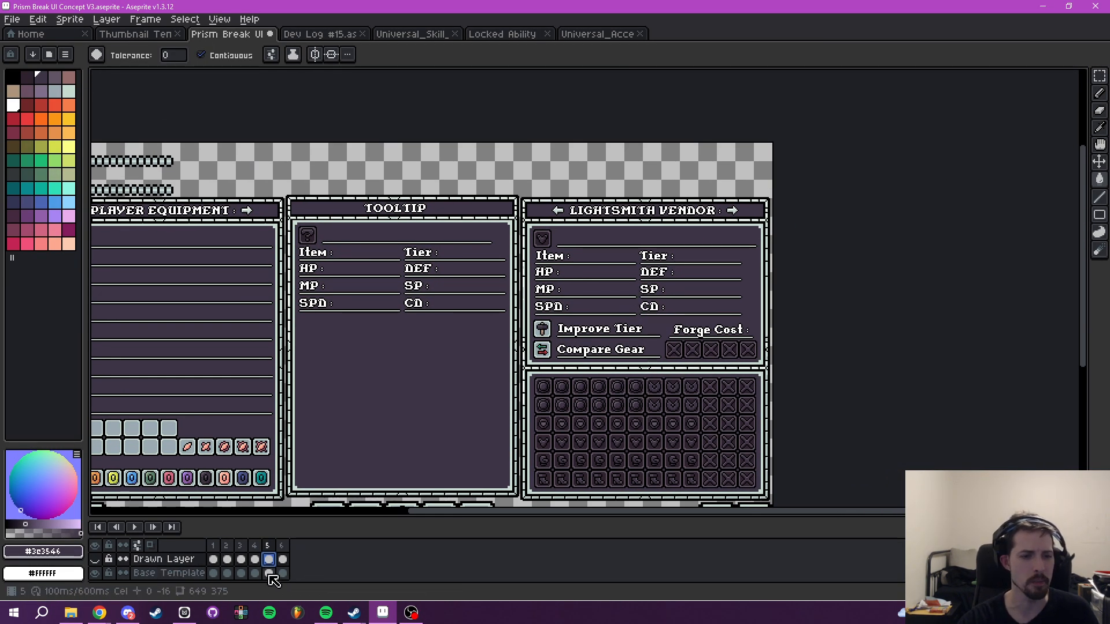
{"action": "left_click", "coordinate": [282, 559]}
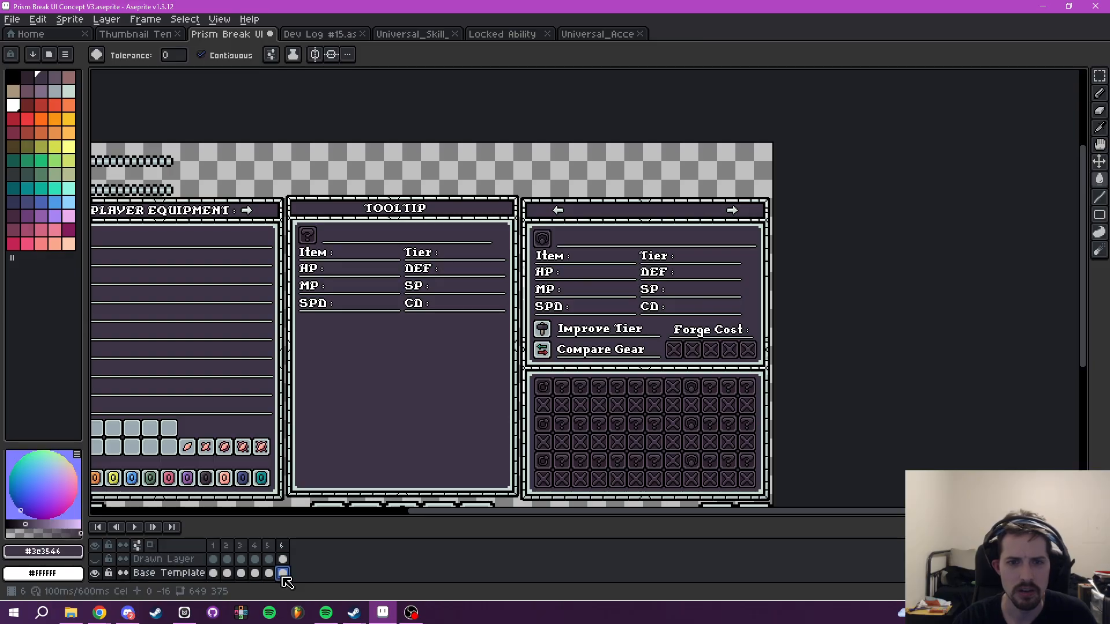
{"action": "scroll", "coordinate": [574, 255], "scroll_direction": "up", "scroll_amount": 3}
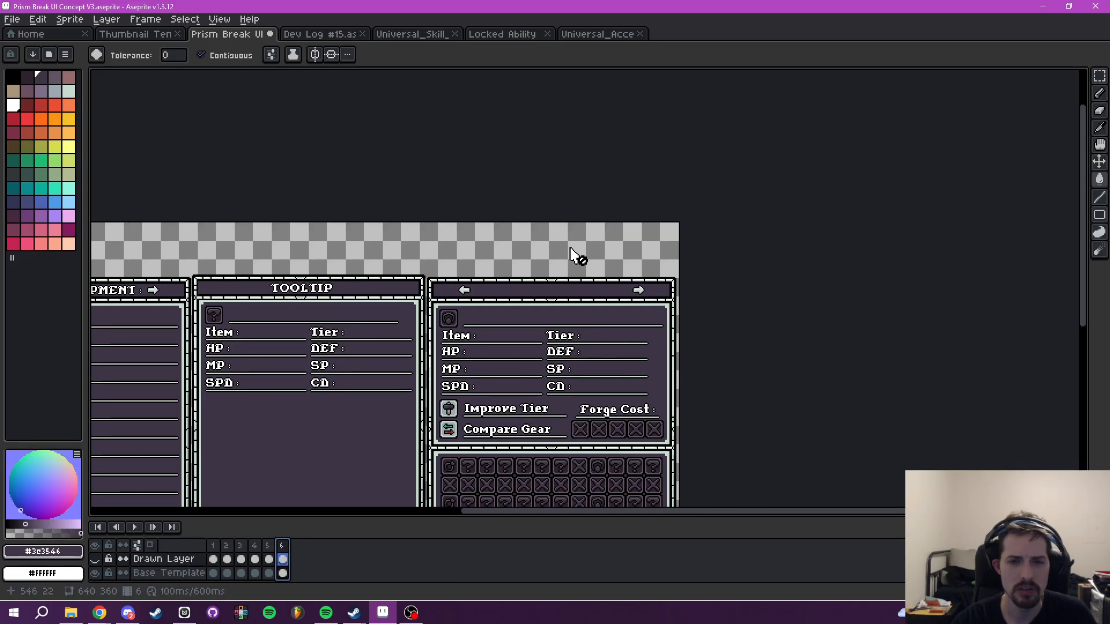
{"action": "key", "text": "ctrl+t"}
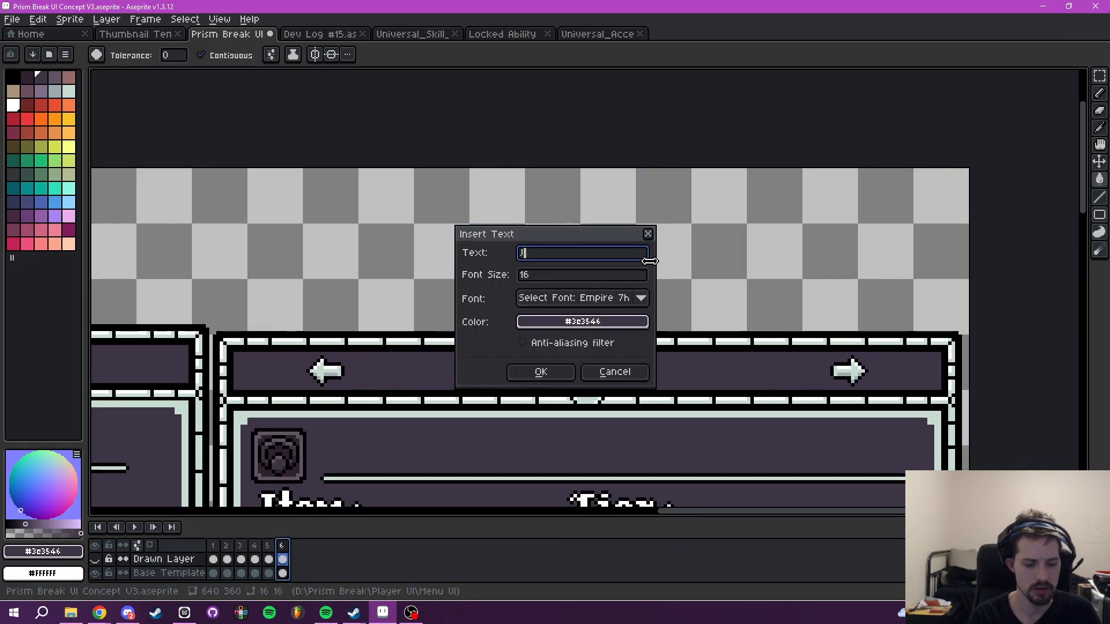
{"action": "type", "text": "VENDOR :"}
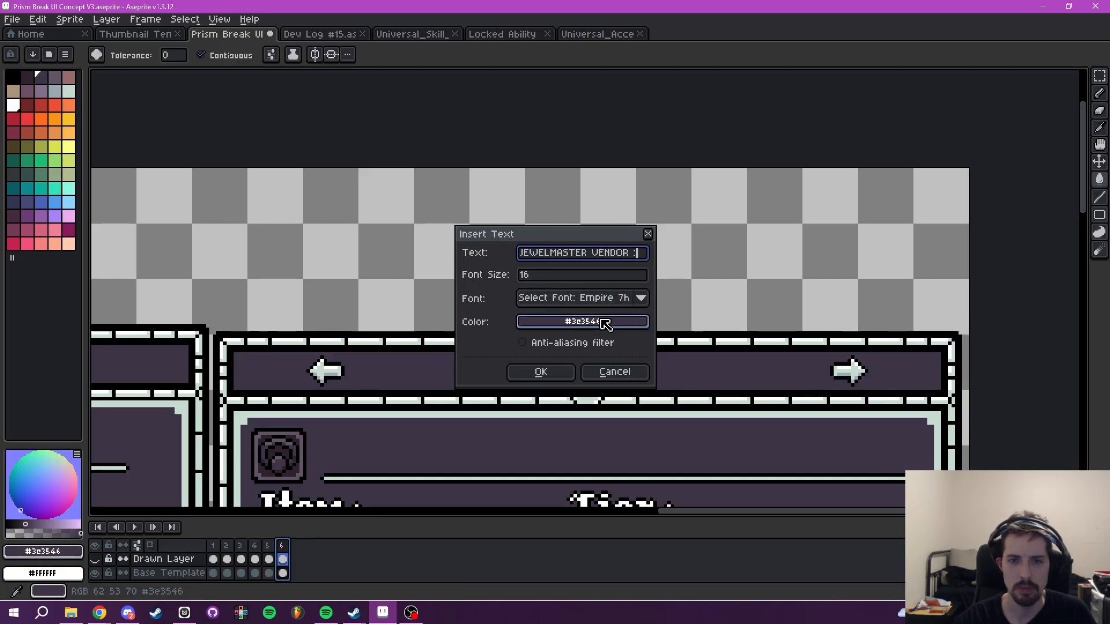
{"action": "left_click", "coordinate": [603, 322]}
{"action": "left_click", "coordinate": [534, 345]}
{"action": "left_click", "coordinate": [621, 371]}
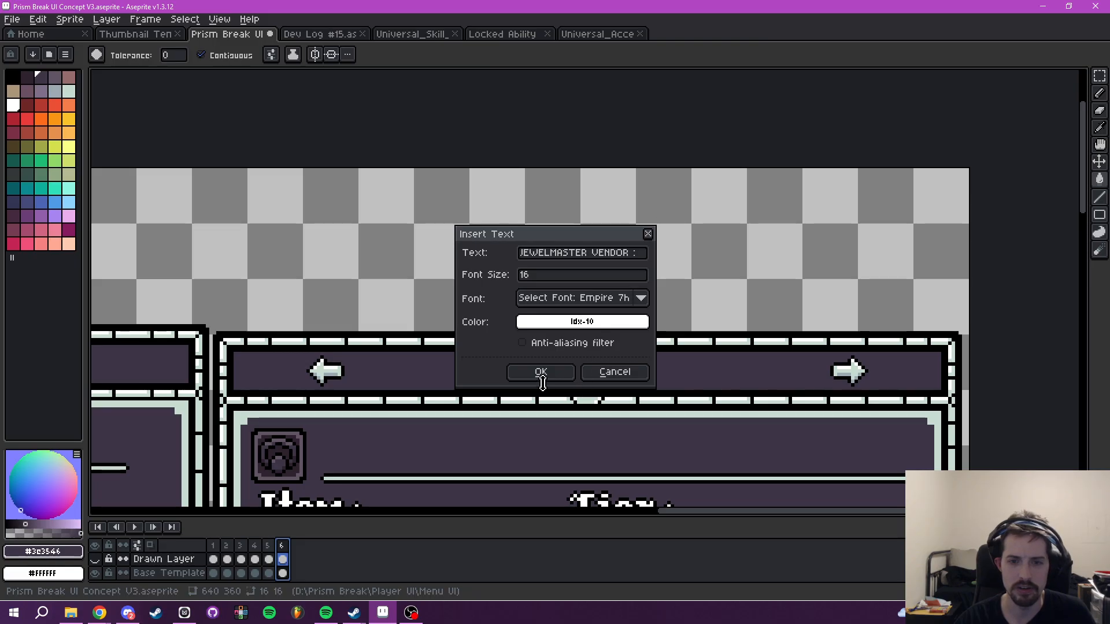
{"action": "left_click", "coordinate": [539, 371]}
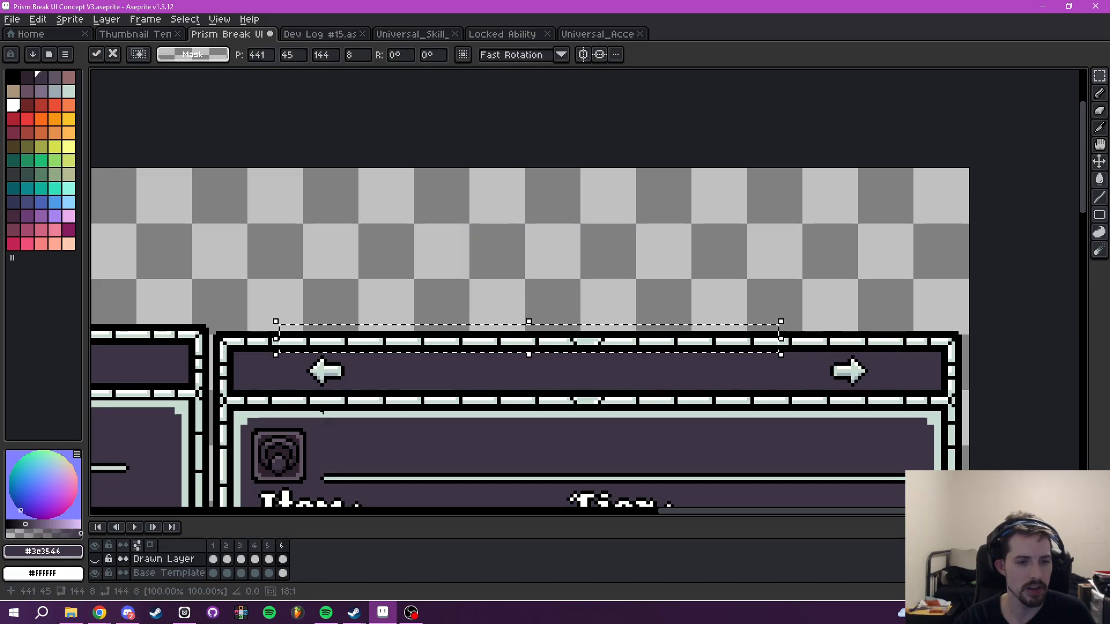
{"action": "key", "text": "ctrl+z"}
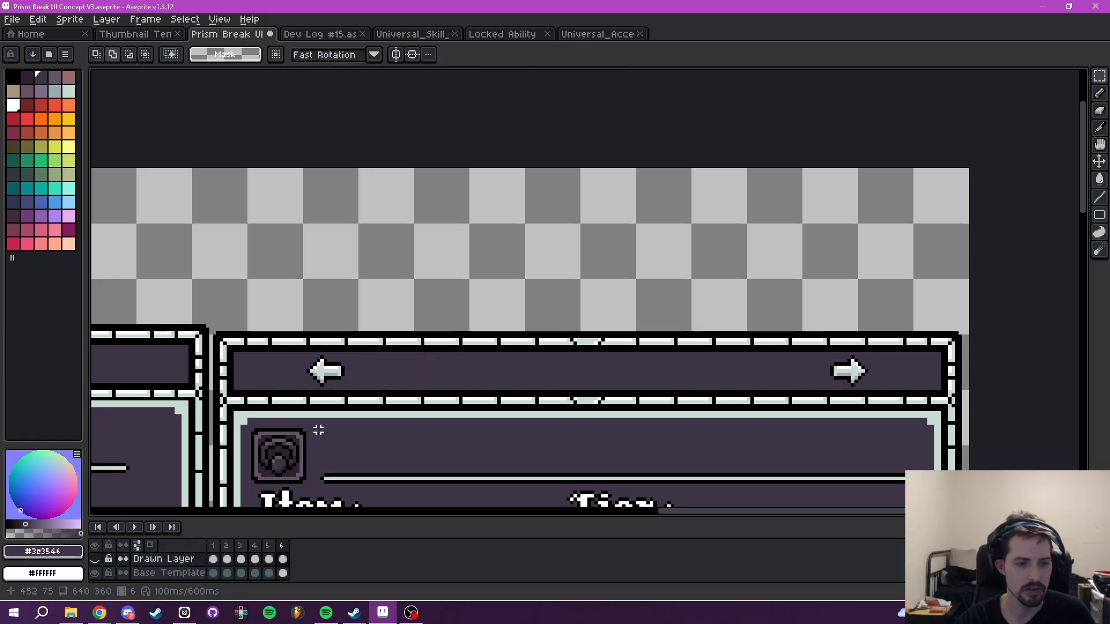
- On frame 6's Base Template layer, try a white size 16 title "JEWELMASTER VENDOR :" above the vendor header and undo it
{"action": "left_click", "coordinate": [164, 573]}
{"action": "key", "text": "t"}
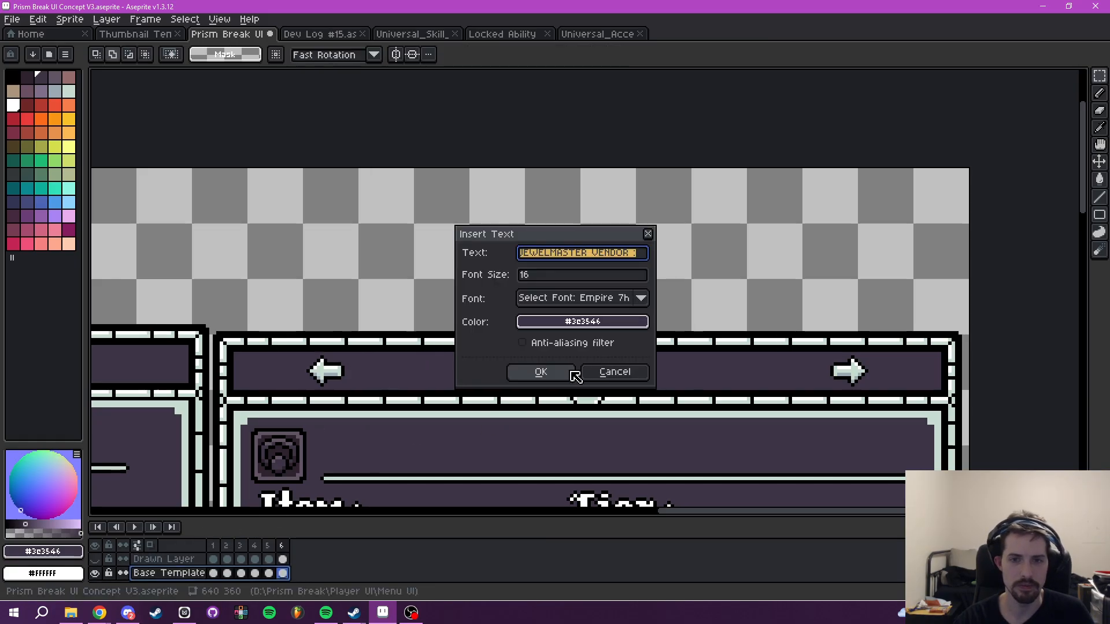
{"action": "left_click", "coordinate": [598, 322]}
{"action": "left_click", "coordinate": [620, 370]}
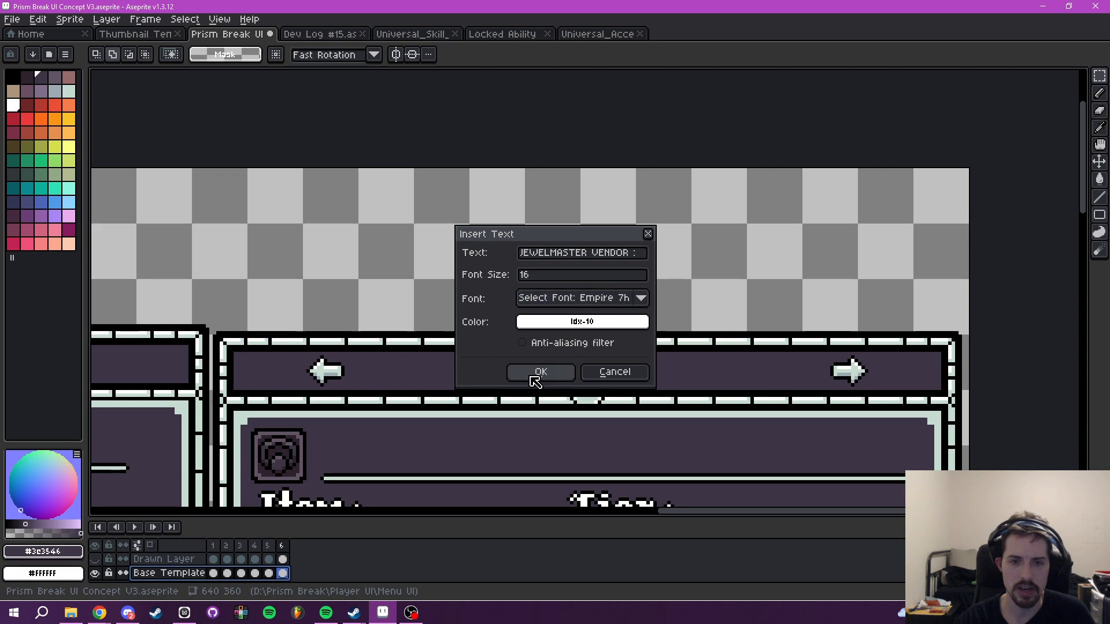
{"action": "left_click", "coordinate": [538, 373]}
{"action": "left_click_drag", "start_coordinate": [580, 338], "coordinate": [649, 267]}
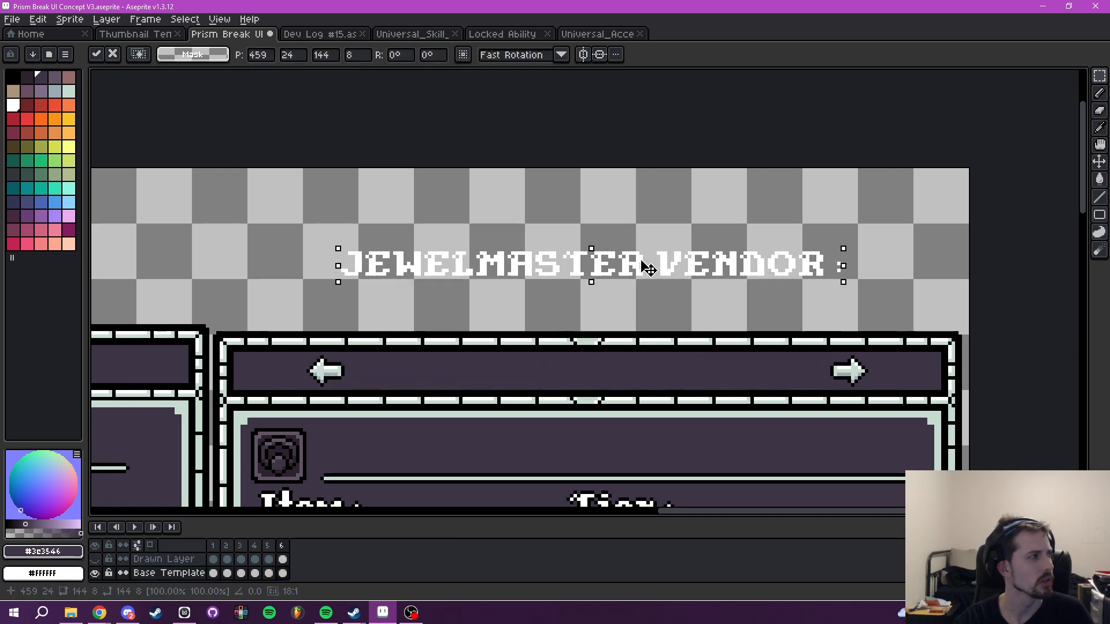
{"action": "left_click", "coordinate": [744, 334]}
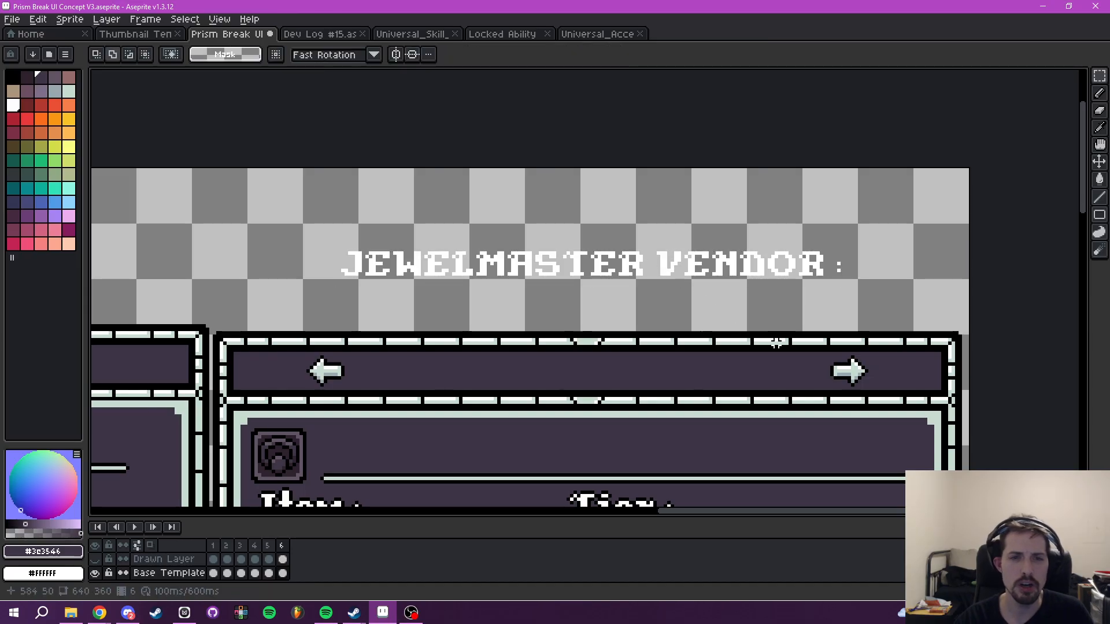
{"action": "key", "text": "ctrl+z"}
- Insert the white size 16 text "ARTIFICER VENDOR :" and place it in the transparent area above frame 6's vendor header
{"action": "key", "text": "alt+Tab"}
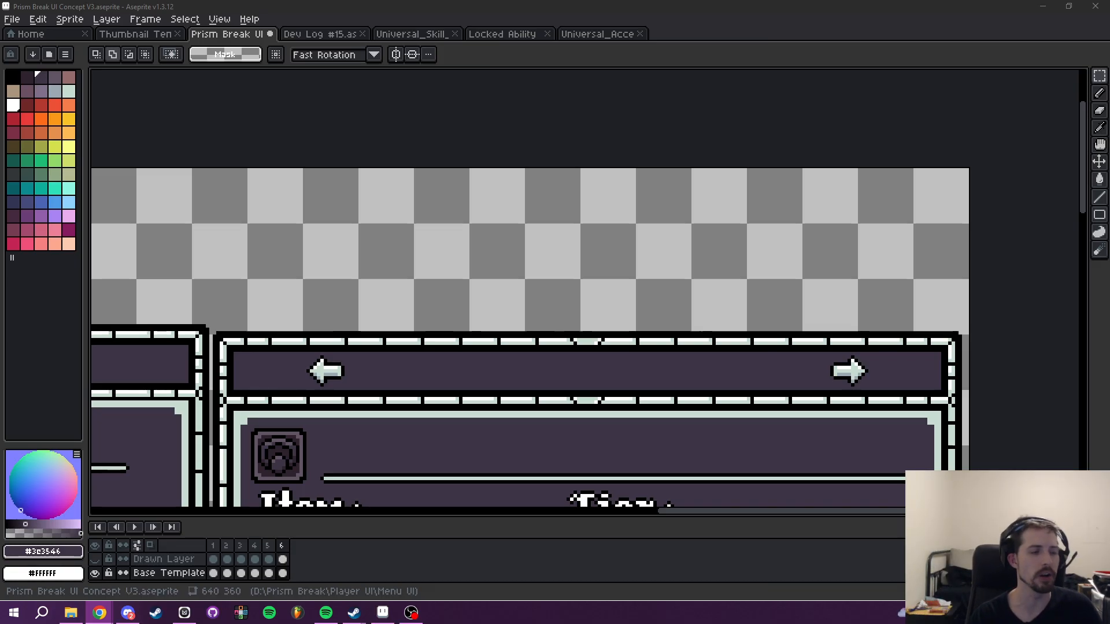
{"action": "left_click_drag", "start_coordinate": [858, 457], "coordinate": [872, 120]}
{"action": "scroll", "coordinate": [747, 213], "scroll_direction": "down", "scroll_amount": 2}
{"action": "left_click_drag", "start_coordinate": [731, 229], "coordinate": [675, 410]}
{"action": "key", "text": "ctrl+t"}
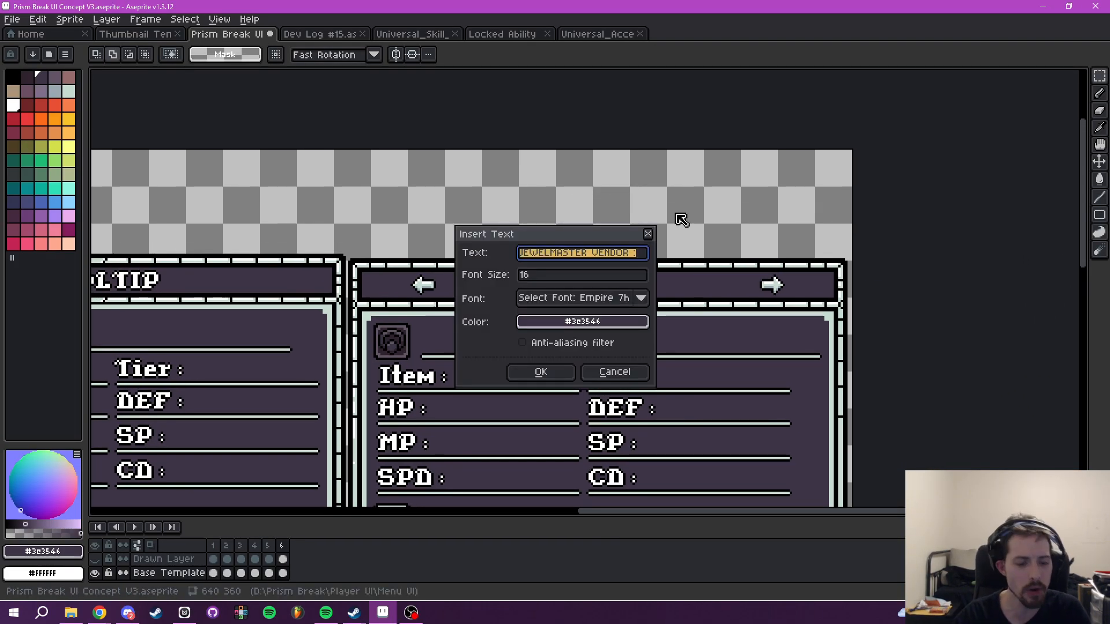
{"action": "type", "text": "A"}
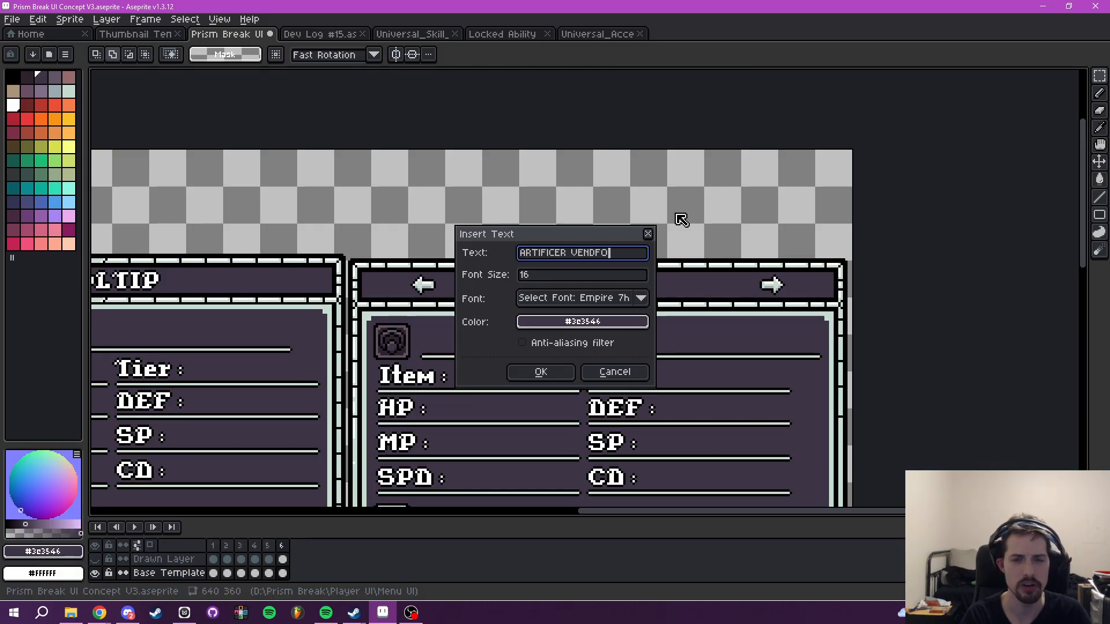
{"action": "left_click", "coordinate": [620, 328]}
{"action": "left_click", "coordinate": [533, 347]}
{"action": "left_click", "coordinate": [626, 364]}
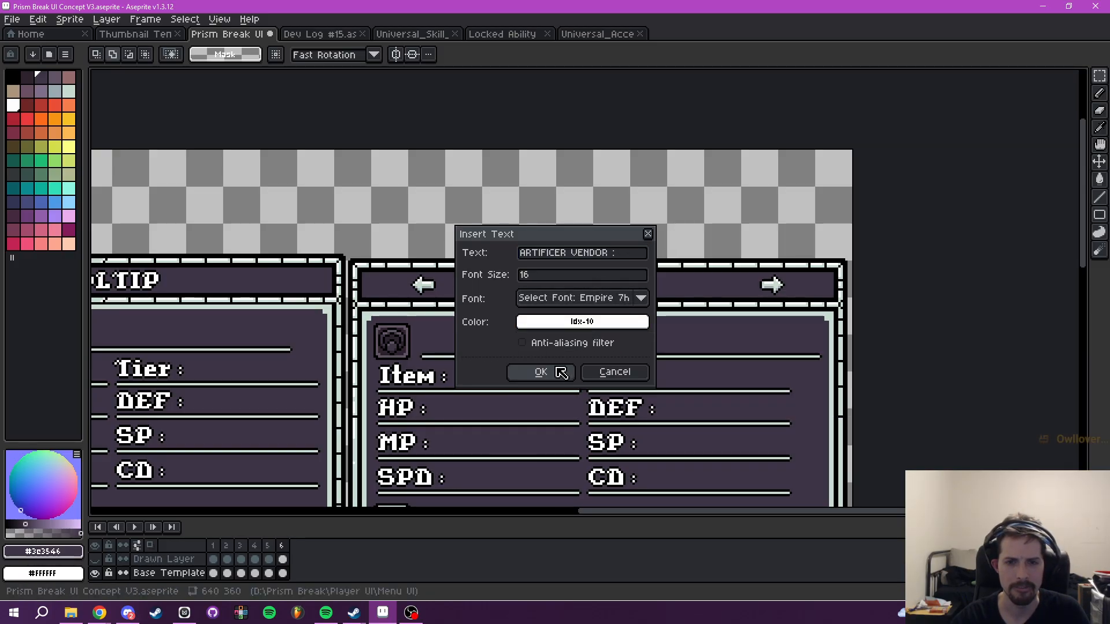
{"action": "left_click", "coordinate": [561, 372]}
{"action": "left_click_drag", "start_coordinate": [544, 330], "coordinate": [658, 223]}
{"action": "key", "text": "Return"}
- Select the "ARTIFICER VENDOR :" title and give it a black outside outline
{"action": "left_click_drag", "start_coordinate": [407, 179], "coordinate": [740, 230]}
{"action": "key", "text": "shift+o"}
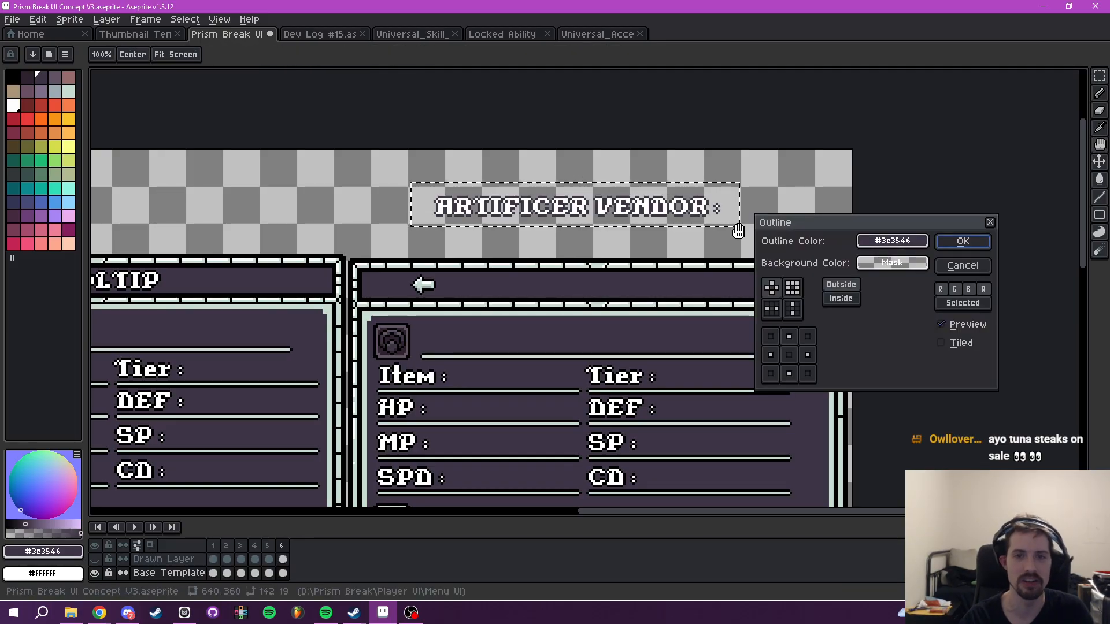
{"action": "left_click", "coordinate": [892, 241]}
{"action": "left_click", "coordinate": [792, 264]}
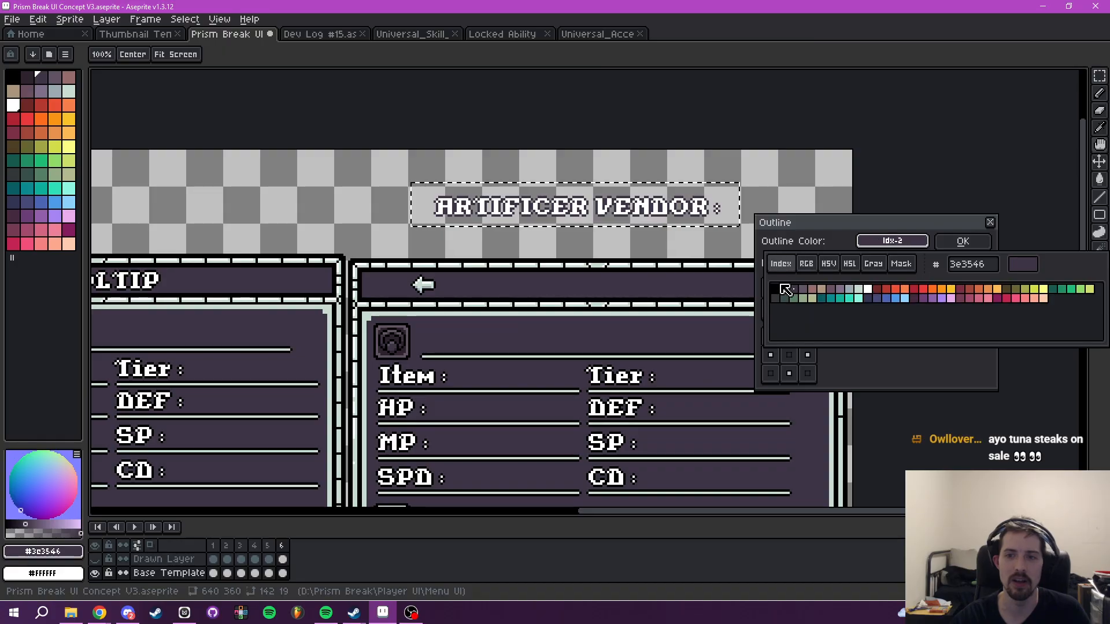
{"action": "left_click", "coordinate": [775, 289]}
{"action": "left_click", "coordinate": [943, 248]}
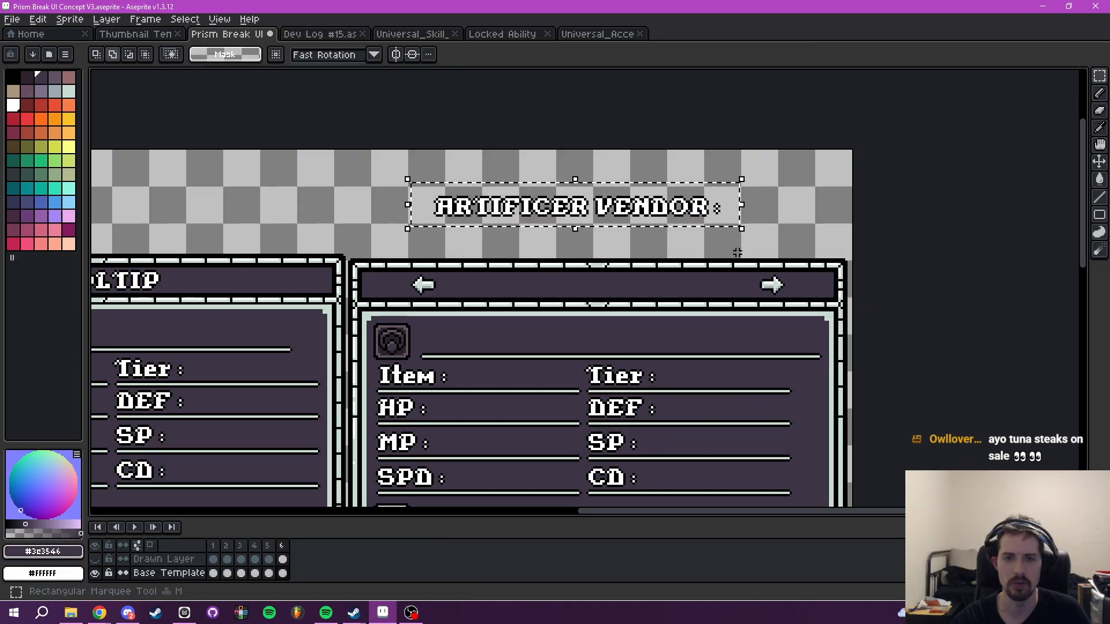
- Move the outlined "ARTIFICER VENDOR :" title into the header between the two arrows, with the selection at position 456, 48
{"action": "left_click_drag", "start_coordinate": [640, 211], "coordinate": [655, 296]}
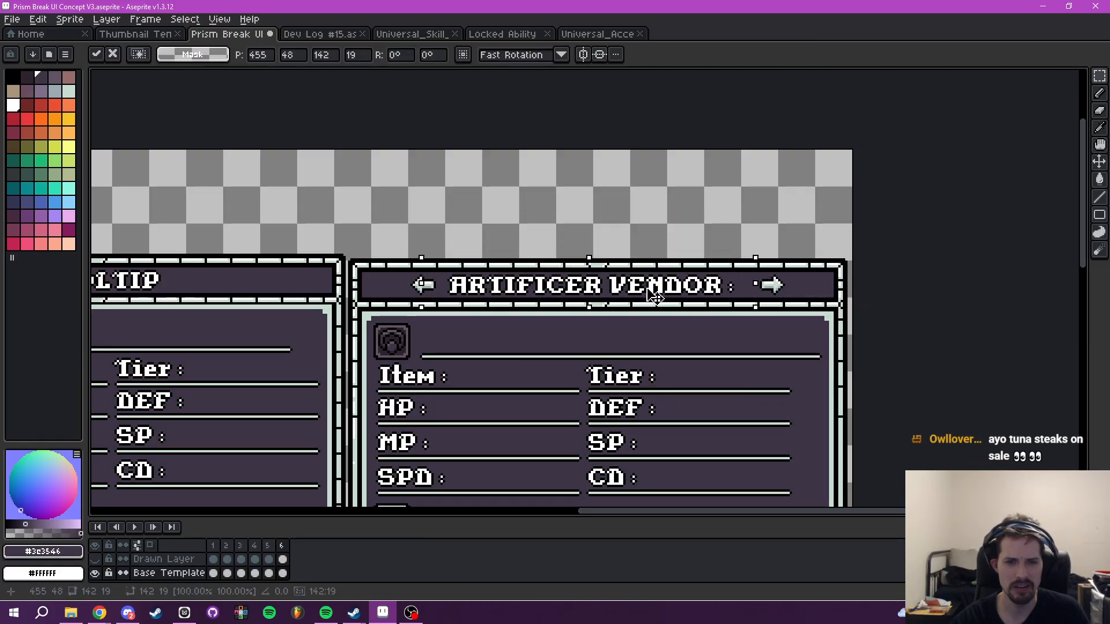
{"action": "key", "text": "Up"}
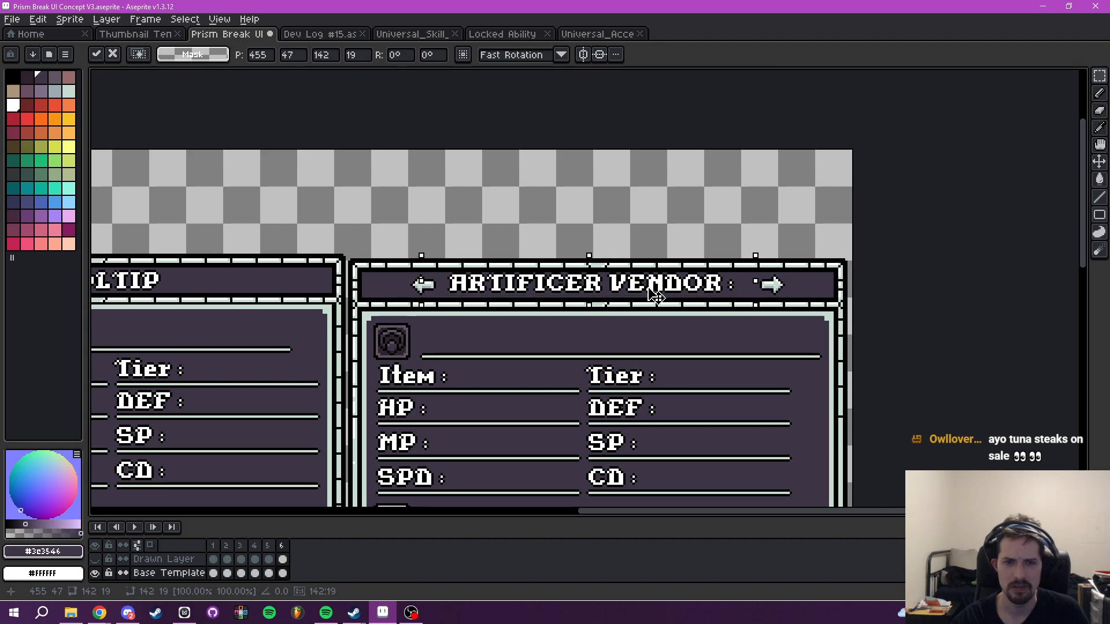
{"action": "key", "text": "Right"}
{"action": "key", "text": "Down"}
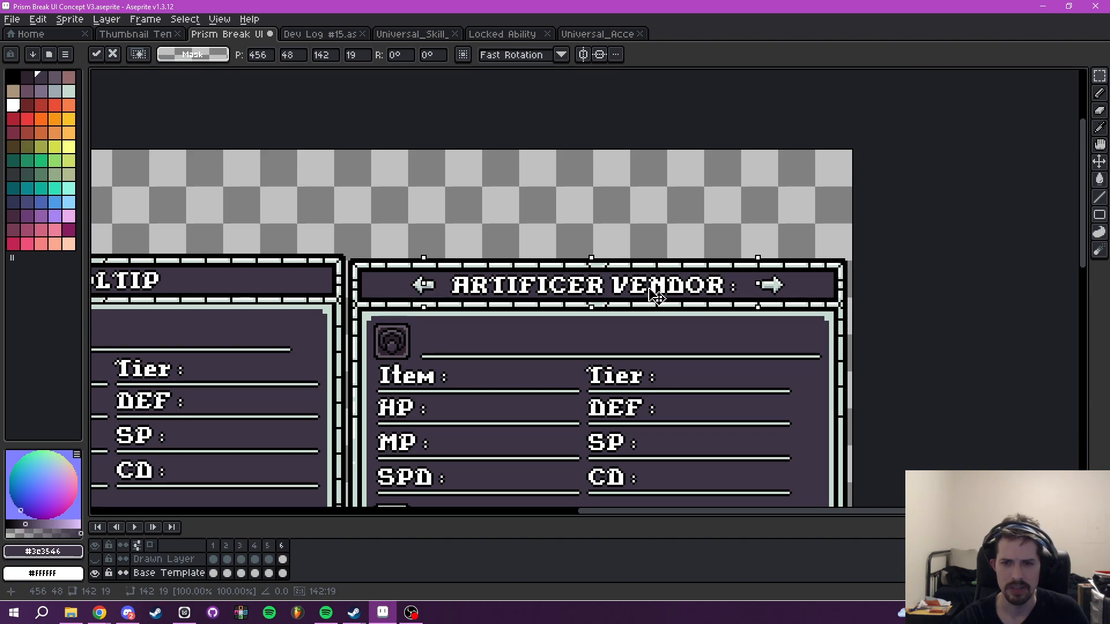
{"action": "scroll", "coordinate": [680, 218], "scroll_direction": "down", "scroll_amount": 3}
{"action": "scroll", "coordinate": [762, 272], "scroll_direction": "up", "scroll_amount": 1}
{"action": "left_click", "coordinate": [716, 256]}
- Compare the vendor panels on frames 5 and 6, first without and then with the Drawn Layer shown
{"action": "left_click_drag", "start_coordinate": [715, 256], "coordinate": [722, 295]}
{"action": "left_click", "coordinate": [267, 546]}
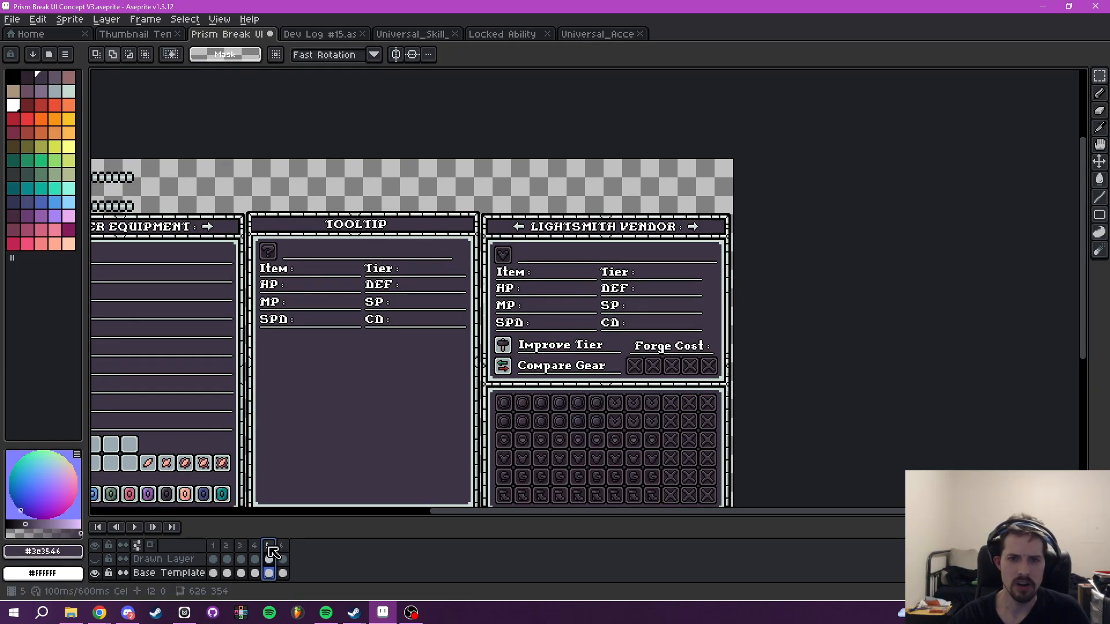
{"action": "left_click", "coordinate": [283, 546]}
{"action": "left_click_drag", "start_coordinate": [639, 482], "coordinate": [634, 436]}
{"action": "left_click", "coordinate": [95, 560]}
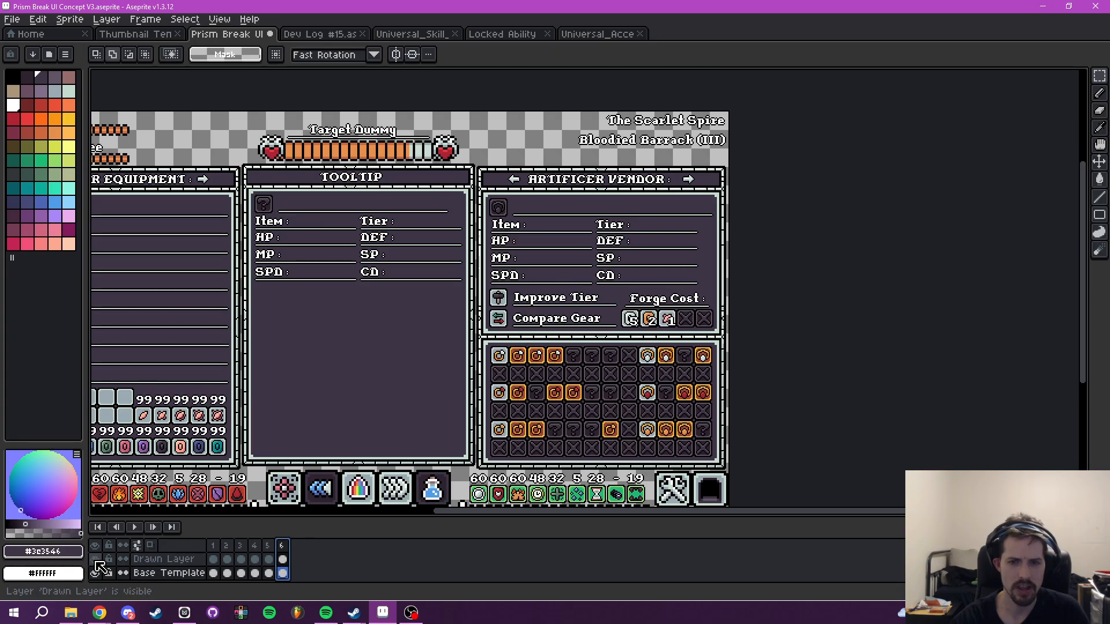
{"action": "left_click", "coordinate": [269, 552]}
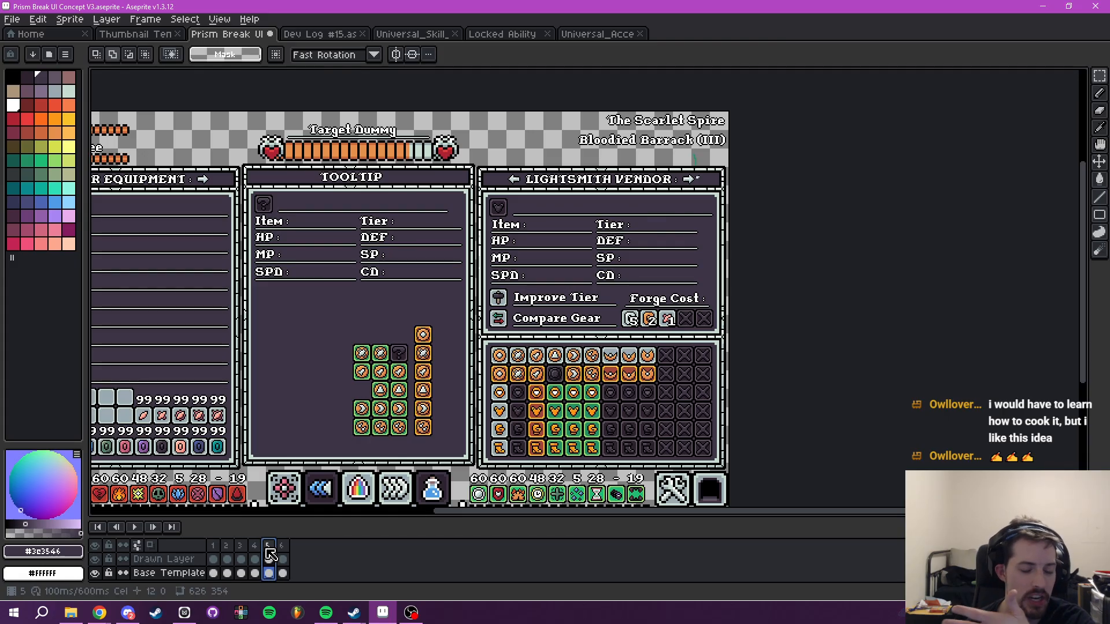
{"action": "left_click", "coordinate": [281, 545]}
{"action": "left_click", "coordinate": [269, 545]}
{"action": "left_click_drag", "start_coordinate": [377, 439], "coordinate": [484, 420]}
- Paint over the leftover item icons in frame 5's TOOLTIP panel on the Drawn Layer, using a 64 px square brush in #3e3546
{"action": "left_click", "coordinate": [139, 574]}
{"action": "scroll", "coordinate": [481, 434], "scroll_direction": "up", "scroll_amount": 5}
{"action": "key", "text": "b"}
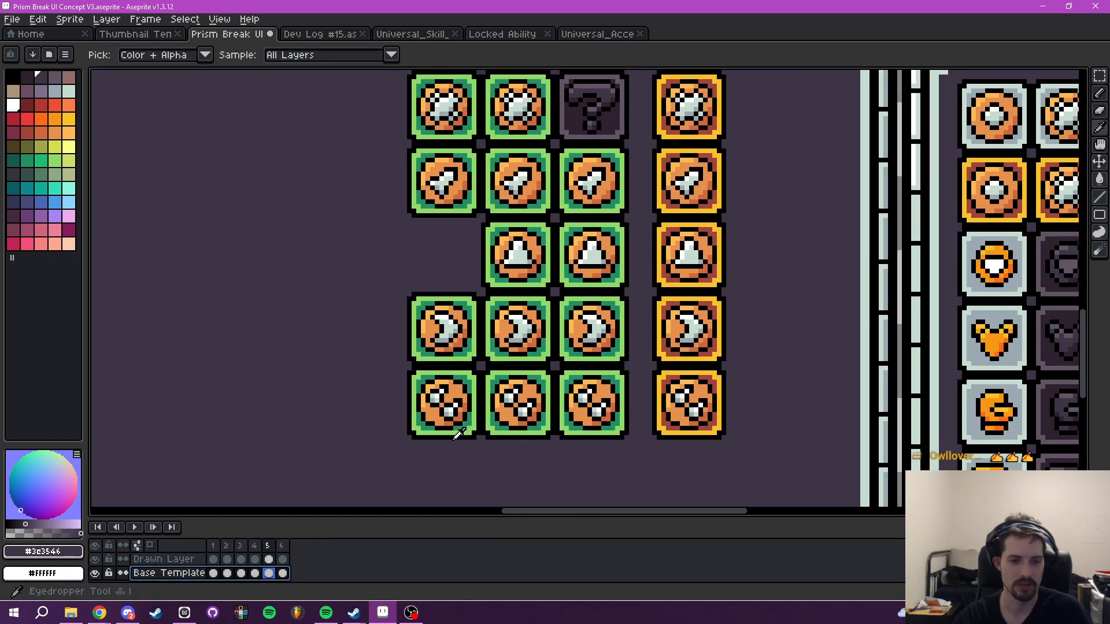
{"action": "key", "text": "alt"}
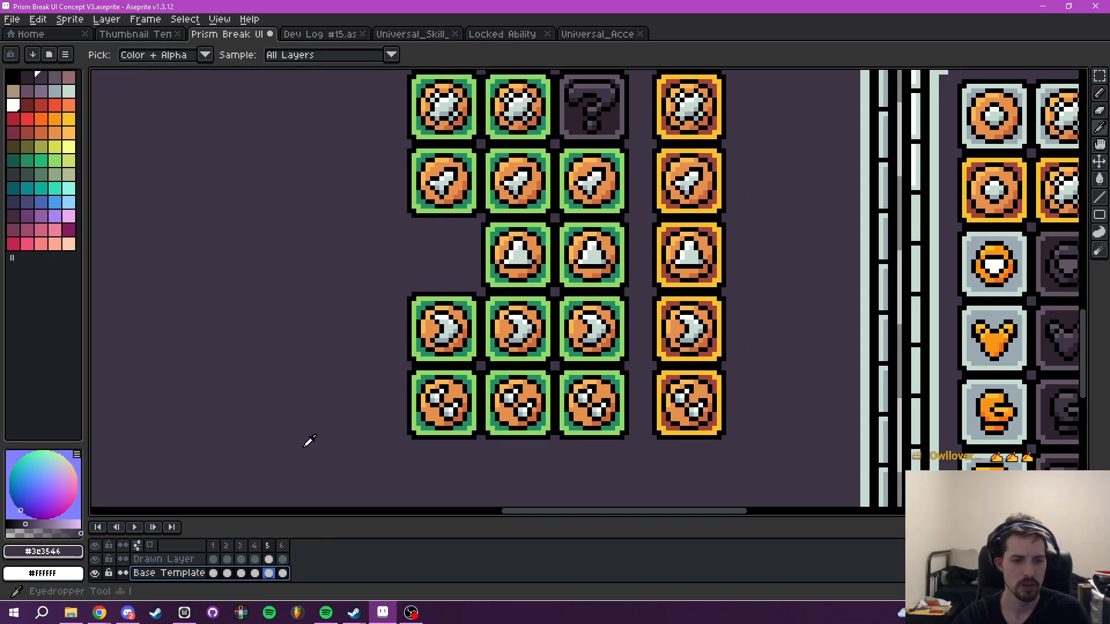
{"action": "scroll", "coordinate": [458, 432], "scroll_direction": "down", "scroll_amount": 9}
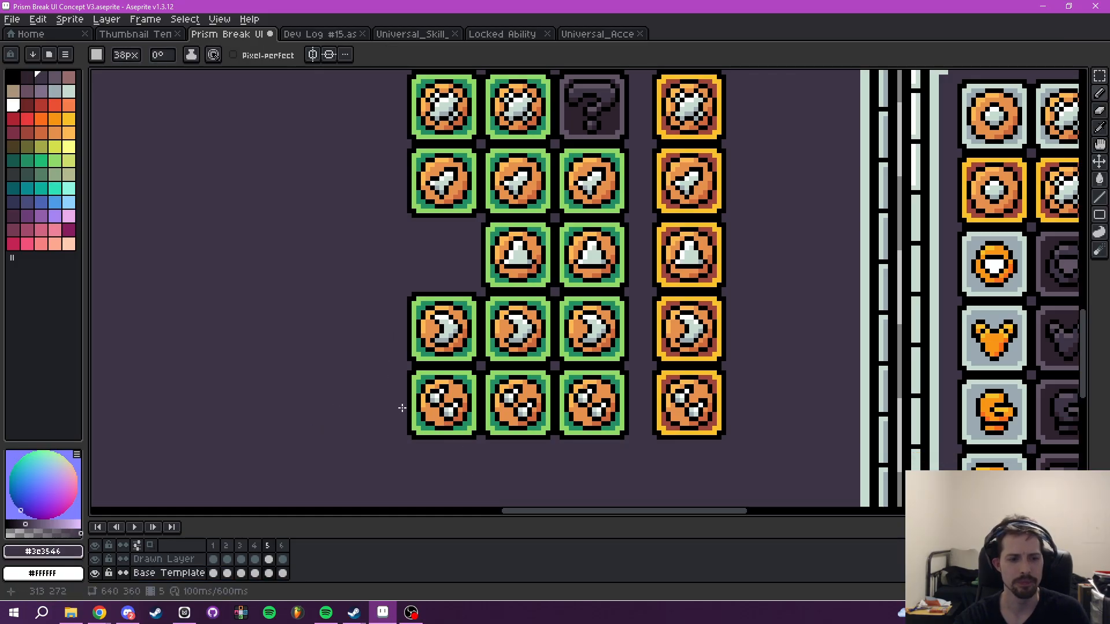
{"action": "key", "text": "alt"}
{"action": "key", "text": "alt"}
{"action": "scroll", "coordinate": [438, 429], "scroll_direction": "down", "scroll_amount": 17}
{"action": "key", "text": "alt"}
{"action": "scroll", "coordinate": [418, 414], "scroll_direction": "down", "scroll_amount": 4}
{"action": "key", "text": "alt"}
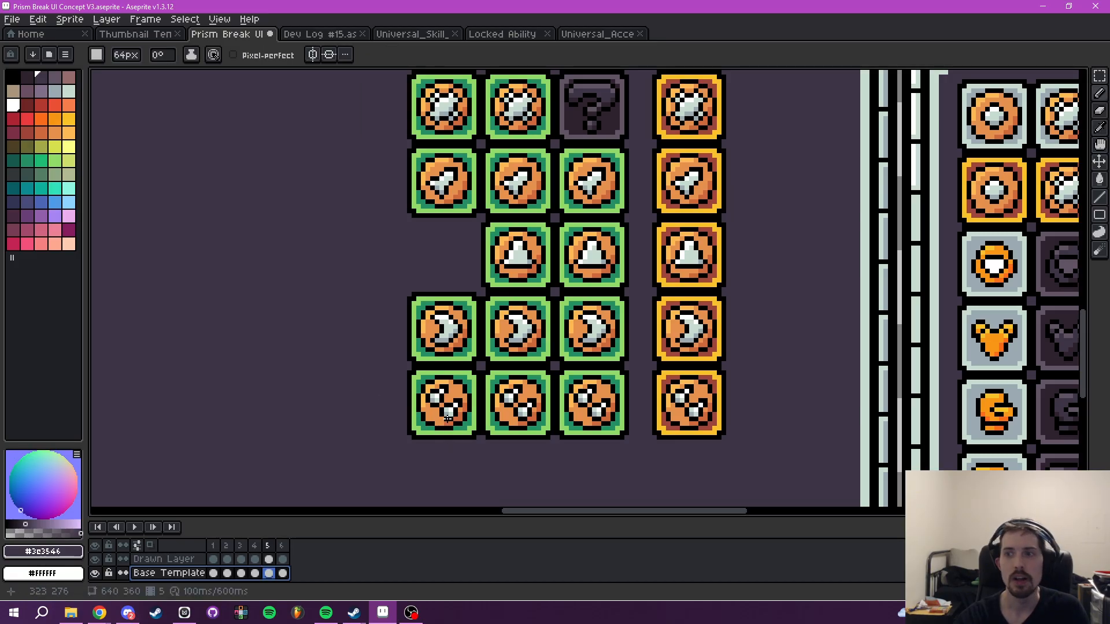
{"action": "scroll", "coordinate": [537, 376], "scroll_direction": "down", "scroll_amount": 6}
{"action": "scroll", "coordinate": [517, 300], "scroll_direction": "up", "scroll_amount": 3}
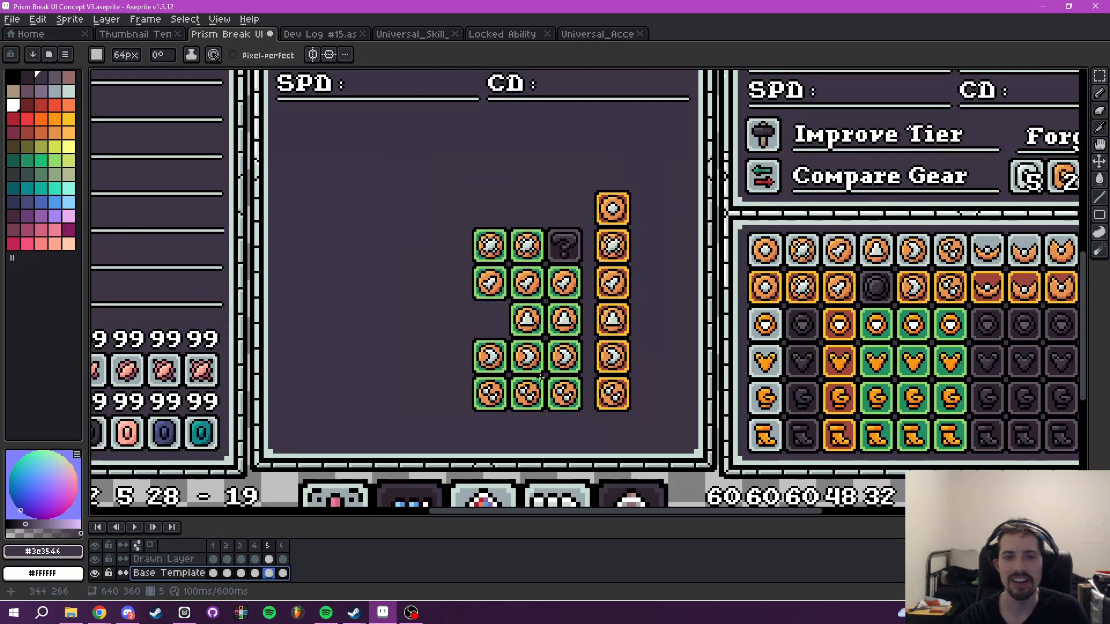
{"action": "left_click", "coordinate": [164, 559]}
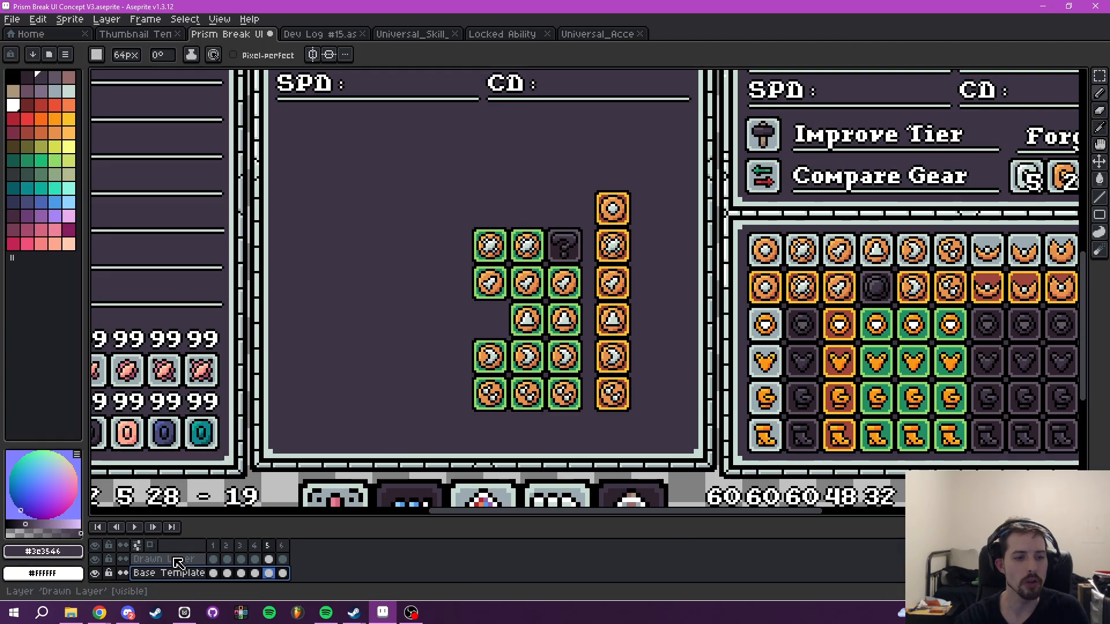
{"action": "left_click", "coordinate": [95, 573]}
{"action": "mouse_move", "coordinate": [520, 355]}
{"action": "left_mouse_down"}
{"action": "mouse_move", "coordinate": [552, 256]}
{"action": "mouse_move", "coordinate": [565, 345]}
{"action": "left_mouse_up"}
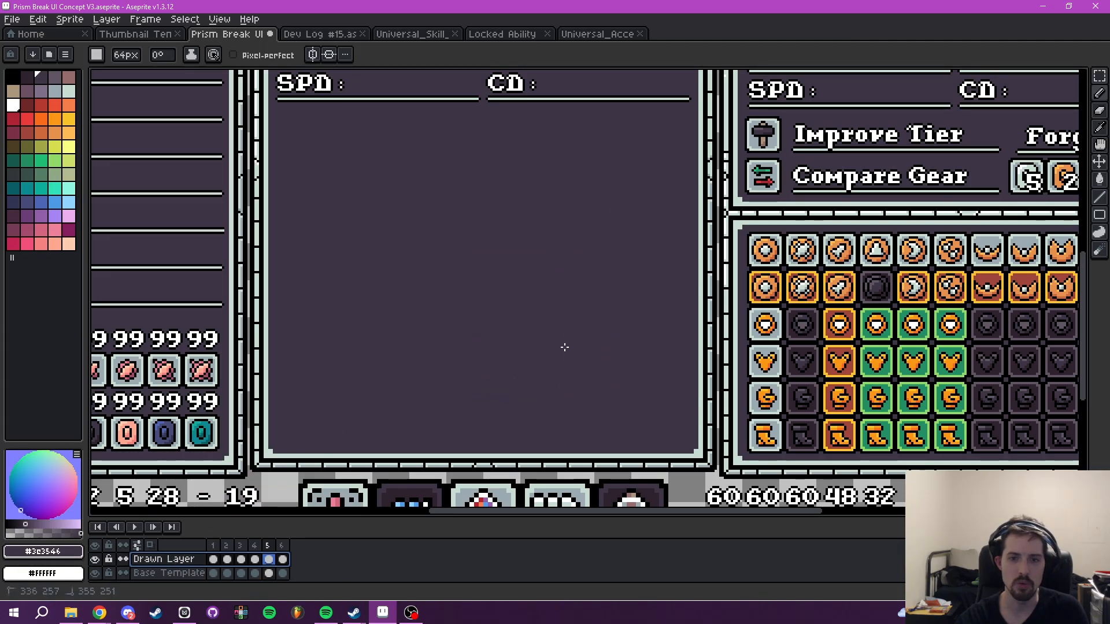
- Reduce the brush size to 1 px
{"action": "scroll", "coordinate": [567, 295], "scroll_direction": "down", "scroll_amount": 3}
{"action": "scroll", "coordinate": [568, 296], "scroll_direction": "up", "scroll_amount": 5}
{"action": "scroll", "coordinate": [565, 293], "scroll_direction": "down", "scroll_amount": 20}
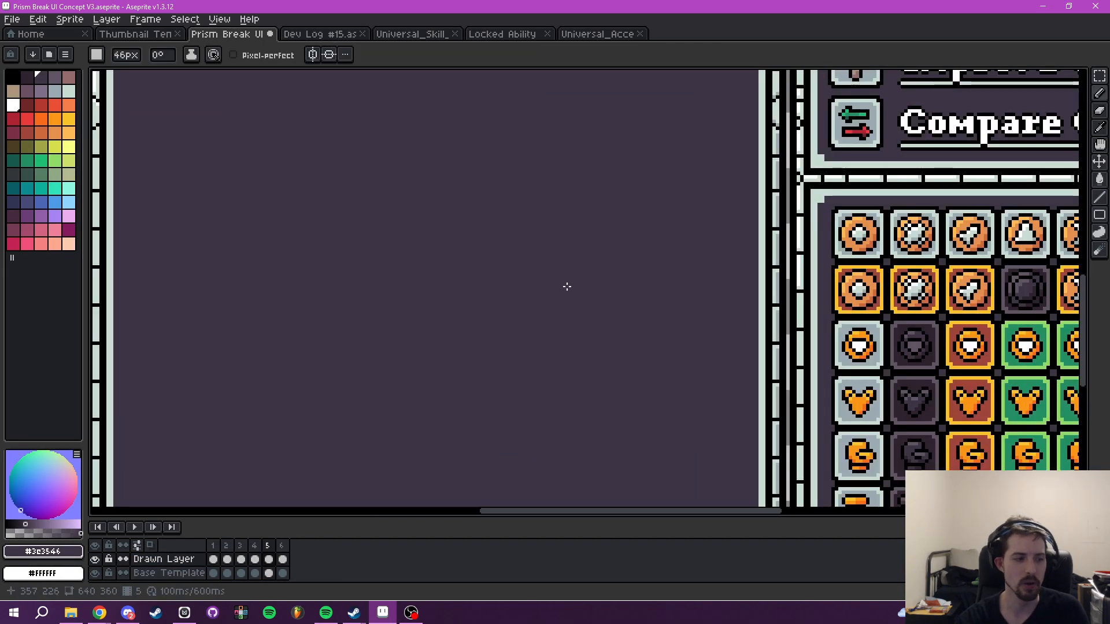
{"action": "left_click_drag", "start_coordinate": [620, 273], "coordinate": [592, 301]}
{"action": "scroll", "coordinate": [636, 318], "scroll_direction": "down", "scroll_amount": 5}
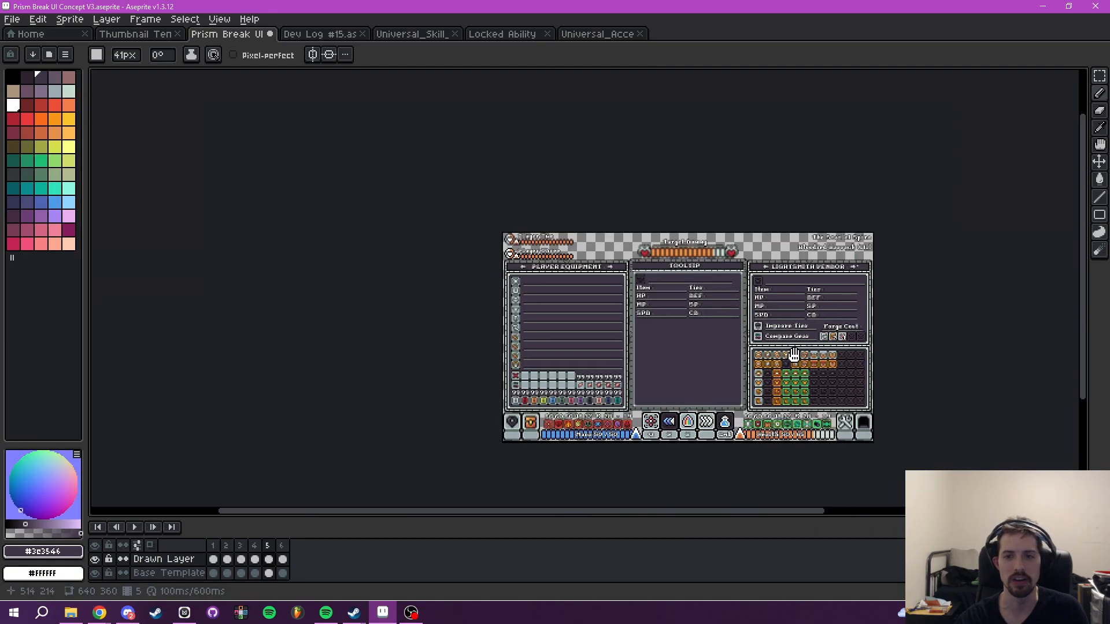
{"action": "scroll", "coordinate": [708, 334], "scroll_direction": "up", "scroll_amount": 6}
{"action": "scroll", "coordinate": [708, 334], "scroll_direction": "down", "scroll_amount": 20}
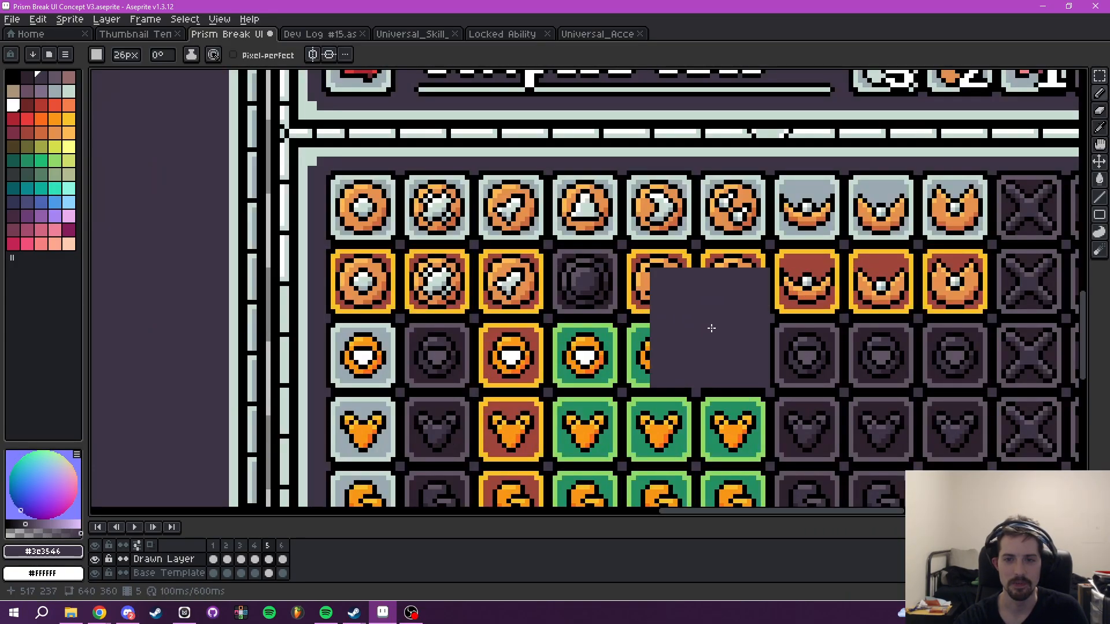
{"action": "scroll", "coordinate": [710, 326], "scroll_direction": "down", "scroll_amount": 1}
{"action": "mouse_move", "coordinate": [778, 318]}
{"action": "left_mouse_down"}
{"action": "mouse_move", "coordinate": [573, 397]}
{"action": "mouse_move", "coordinate": [594, 184]}
{"action": "left_mouse_up"}
{"action": "scroll", "coordinate": [573, 397], "scroll_direction": "down", "scroll_amount": 1}
- Toggle the Drawn Layer's visibility on frame 5 to compare the filled-in screen with the blank template, leaving the layer hidden
{"action": "left_click", "coordinate": [95, 559]}
{"action": "left_click", "coordinate": [95, 559]}
{"action": "left_click", "coordinate": [95, 559]}
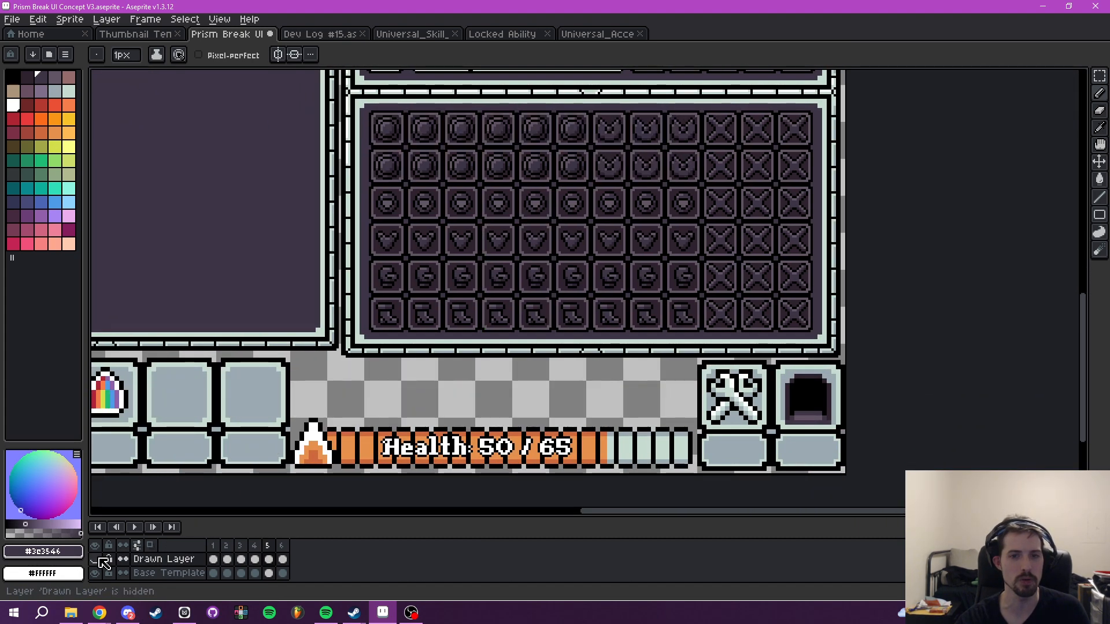
{"action": "left_click", "coordinate": [95, 559]}
{"action": "scroll", "coordinate": [422, 283], "scroll_direction": "down", "scroll_amount": 3}
{"action": "mouse_move", "coordinate": [430, 294]}
{"action": "left_mouse_down"}
{"action": "mouse_move", "coordinate": [517, 404]}
{"action": "mouse_move", "coordinate": [562, 379]}
{"action": "left_mouse_up"}
{"action": "scroll", "coordinate": [518, 404], "scroll_direction": "up", "scroll_amount": 1}
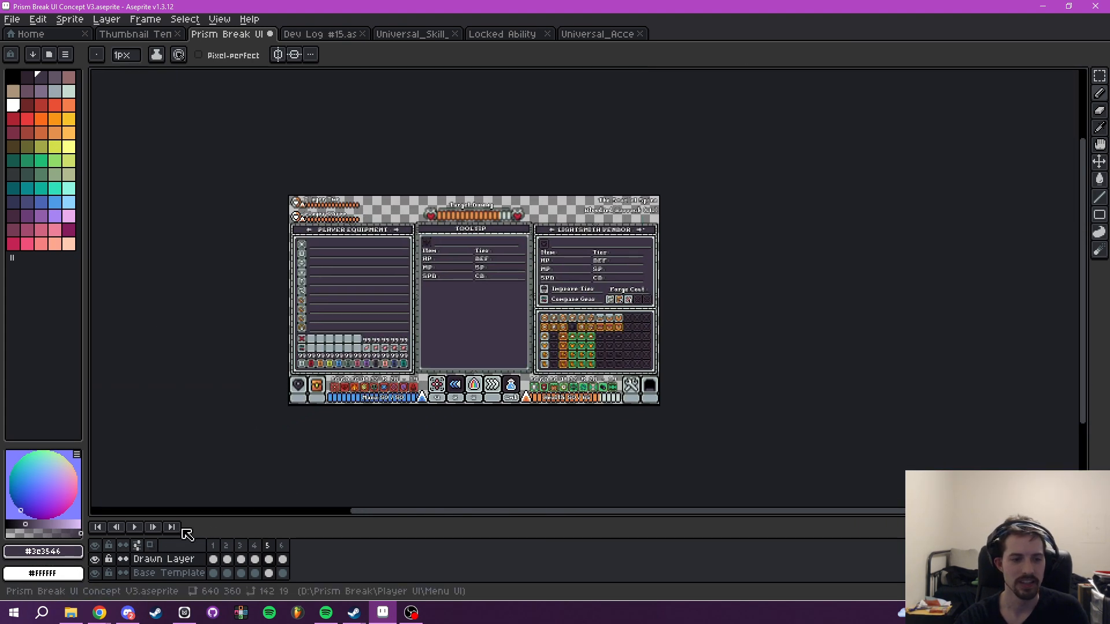
{"action": "left_click", "coordinate": [96, 560]}
{"action": "mouse_move", "coordinate": [436, 300]}
{"action": "left_mouse_down"}
{"action": "mouse_move", "coordinate": [456, 327]}
{"action": "mouse_move", "coordinate": [505, 349]}
{"action": "mouse_move", "coordinate": [490, 349]}
{"action": "mouse_move", "coordinate": [463, 287]}
{"action": "left_mouse_up"}
{"action": "scroll", "coordinate": [455, 325], "scroll_direction": "up", "scroll_amount": 3}
{"action": "scroll", "coordinate": [457, 324], "scroll_direction": "down", "scroll_amount": 2}
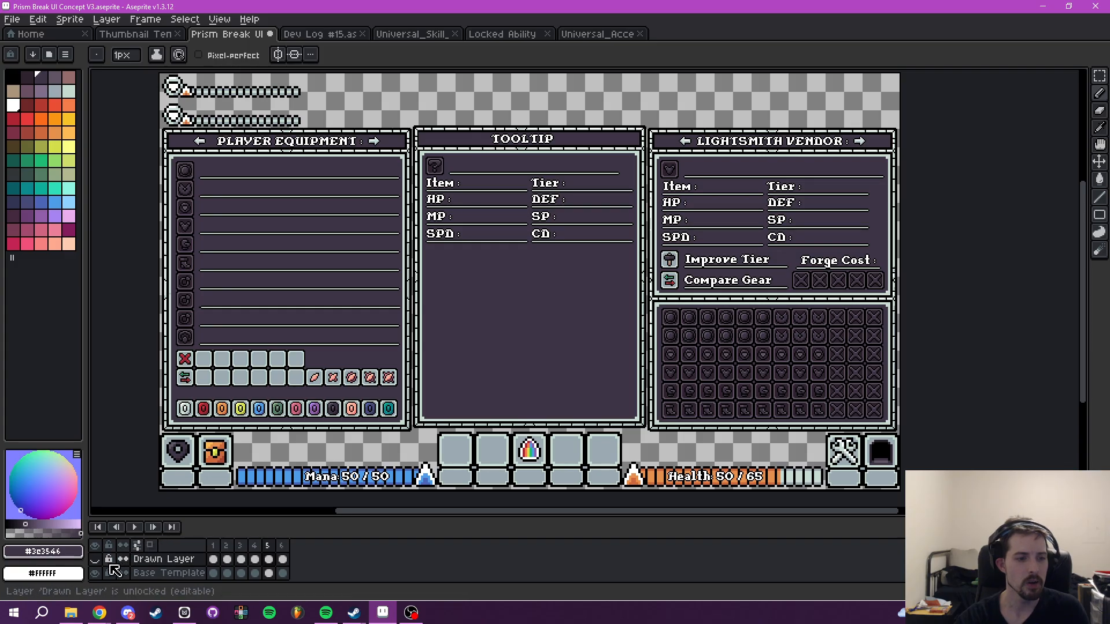
- Show the Drawn Layer again and go to frame 6
{"action": "left_click", "coordinate": [95, 560]}
{"action": "left_click", "coordinate": [284, 545]}
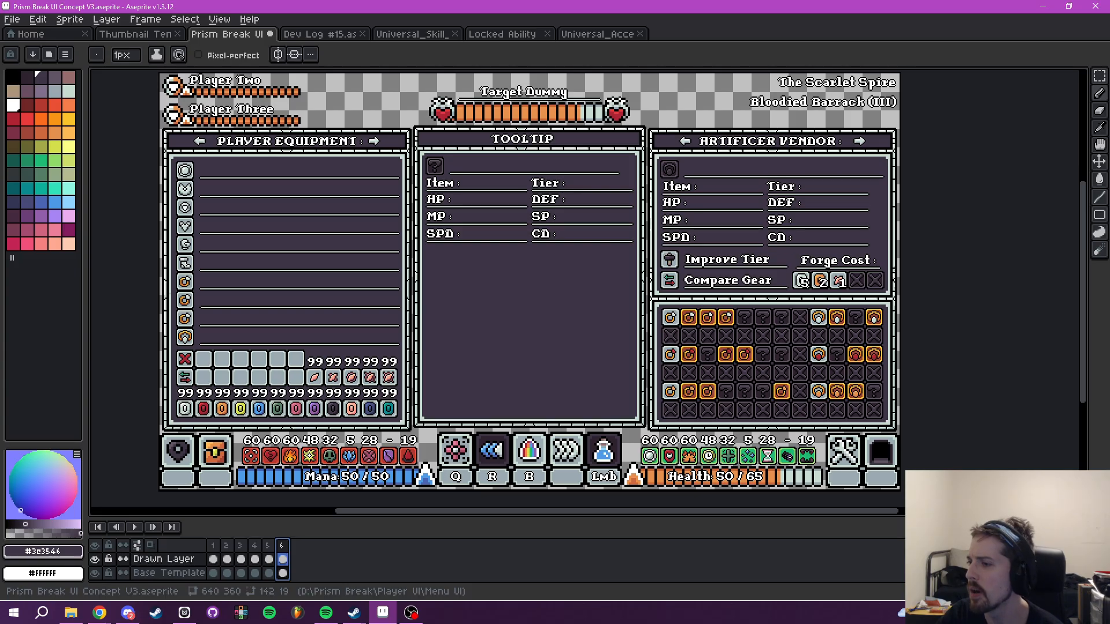
- Switch to Milanote and look up the World Lore board from the Prism Break Game board
{"action": "left_click_drag", "start_coordinate": [1109, 116], "coordinate": [451, 5]}
{"action": "left_click", "coordinate": [108, 28]}
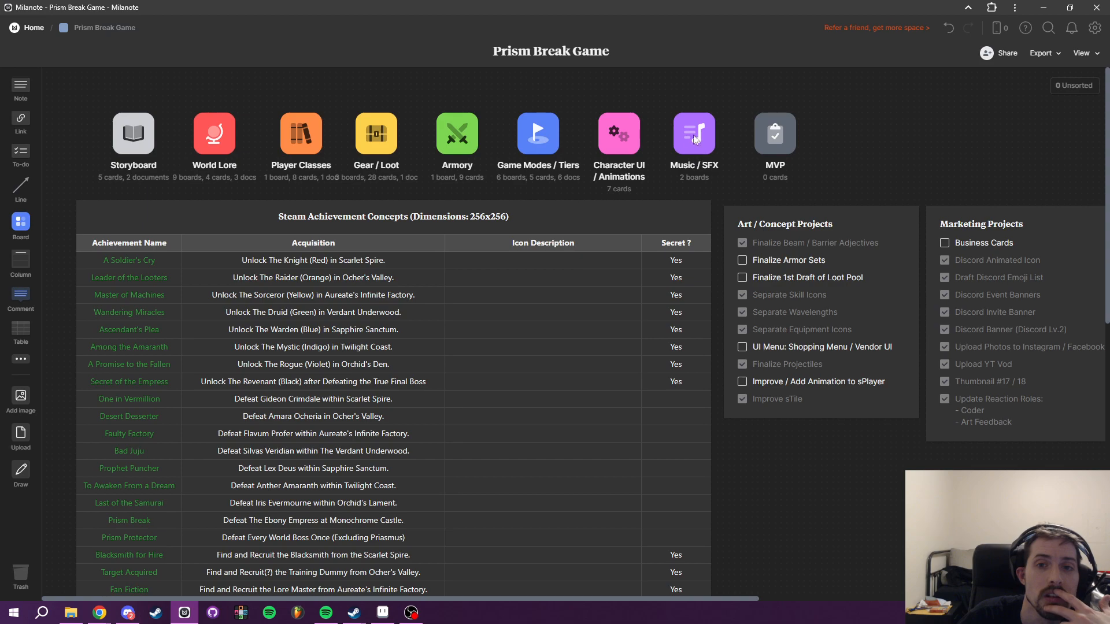
{"action": "left_click", "coordinate": [217, 140]}
{"action": "left_click", "coordinate": [566, 209]}
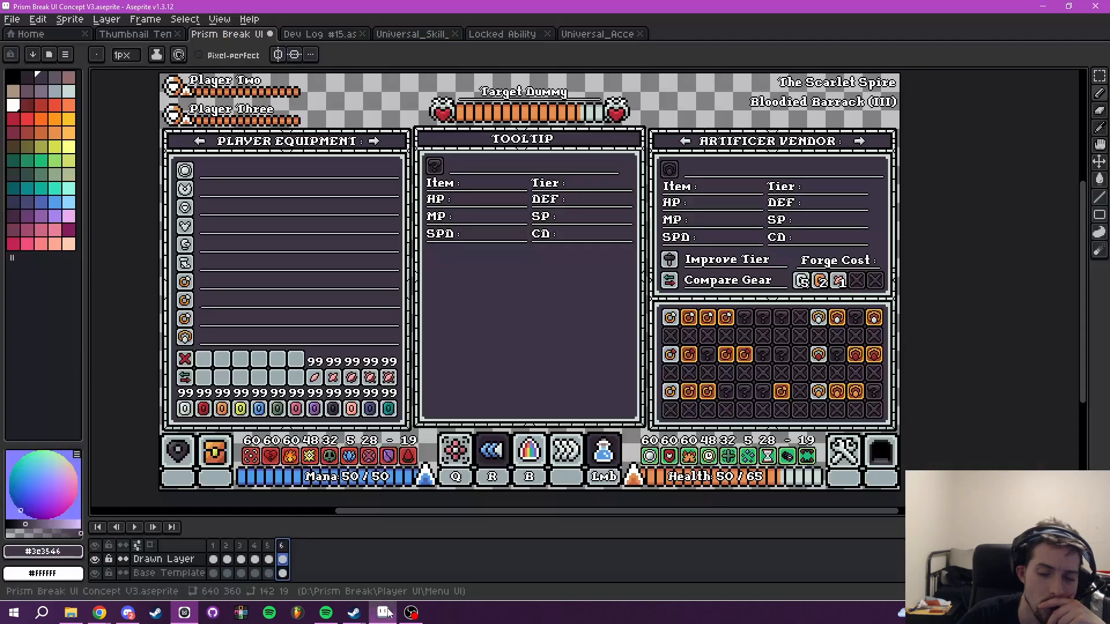
- Switch back to Aseprite, add frame 7 as a copy of frame 6, and make its Base Template cel active
{"action": "left_click", "coordinate": [382, 612]}
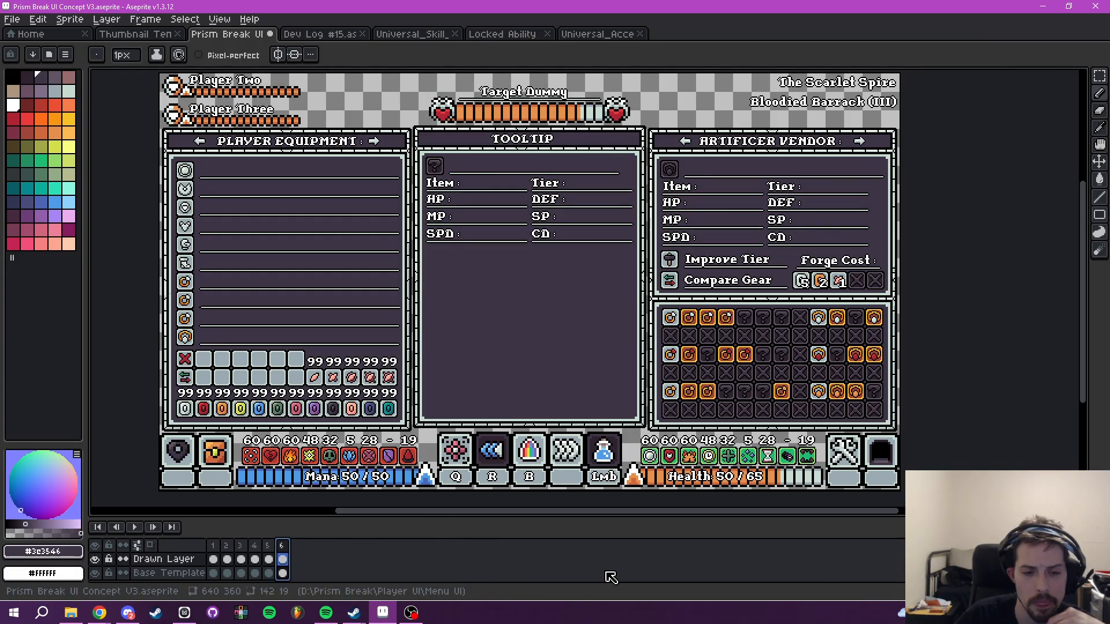
{"action": "key", "text": "alt+n"}
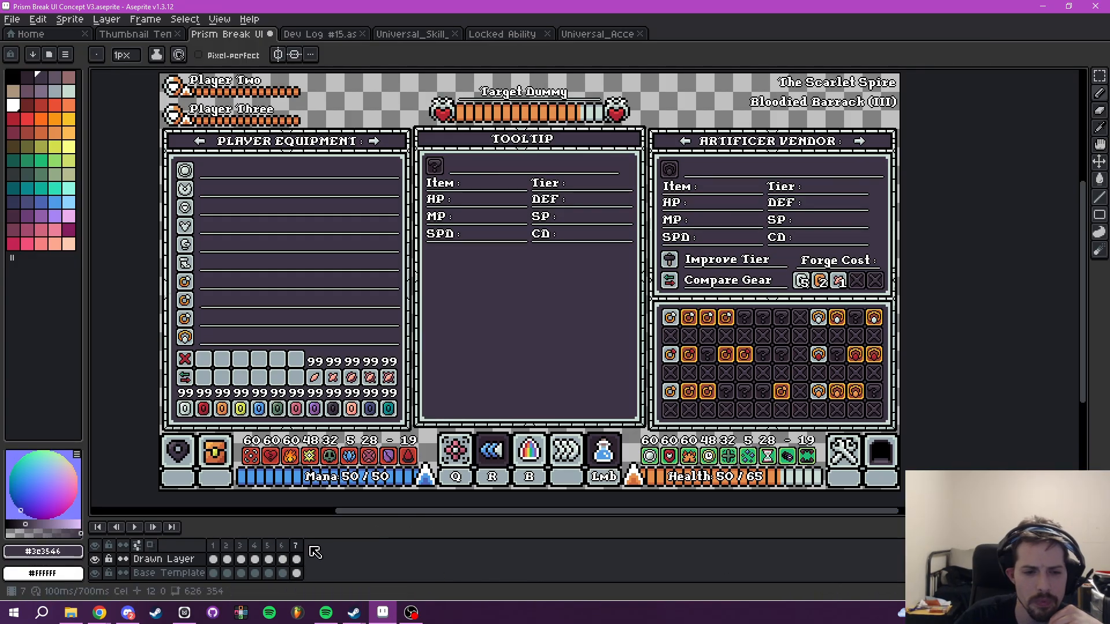
{"action": "left_click_drag", "start_coordinate": [786, 300], "coordinate": [653, 294]}
{"action": "scroll", "coordinate": [624, 327], "scroll_direction": "up", "scroll_amount": 2}
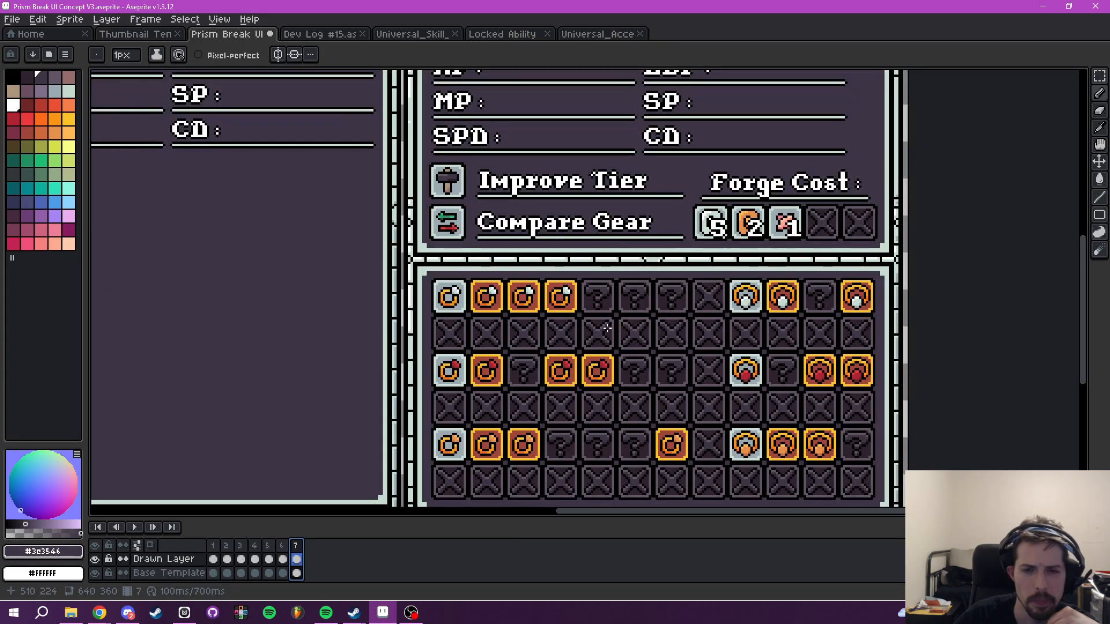
{"action": "left_click_drag", "start_coordinate": [433, 381], "coordinate": [476, 350]}
{"action": "left_click", "coordinate": [168, 573]}
{"action": "left_click_drag", "start_coordinate": [608, 358], "coordinate": [576, 367]}
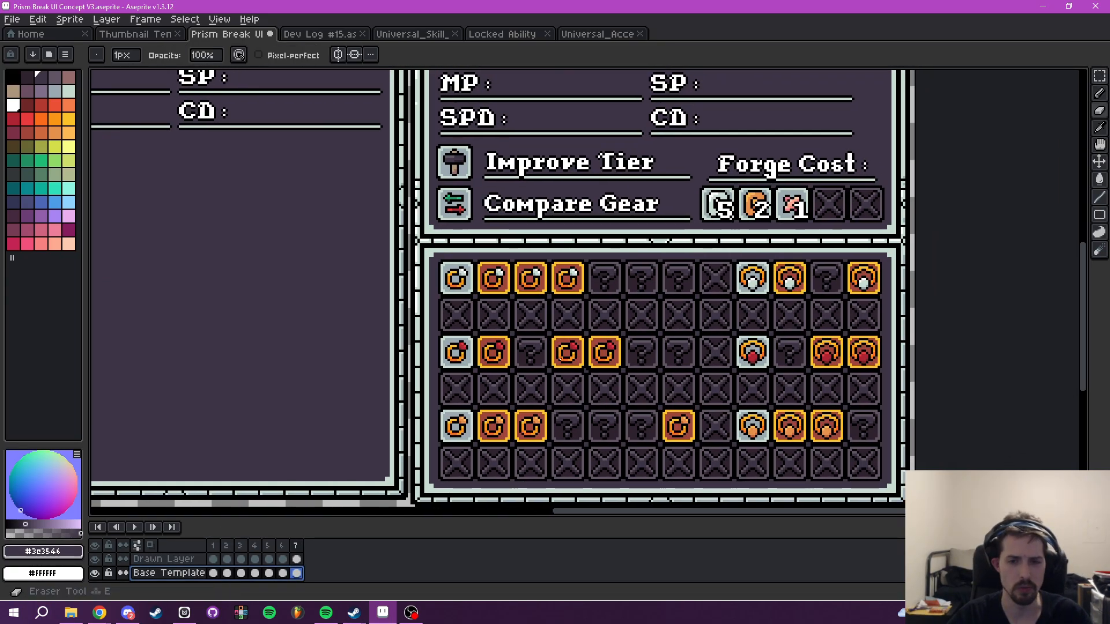
{"action": "scroll", "coordinate": [582, 376], "scroll_direction": "up", "scroll_amount": 2}
{"action": "scroll", "coordinate": [636, 365], "scroll_direction": "down", "scroll_amount": 6}
{"action": "scroll", "coordinate": [667, 356], "scroll_direction": "up", "scroll_amount": 3}
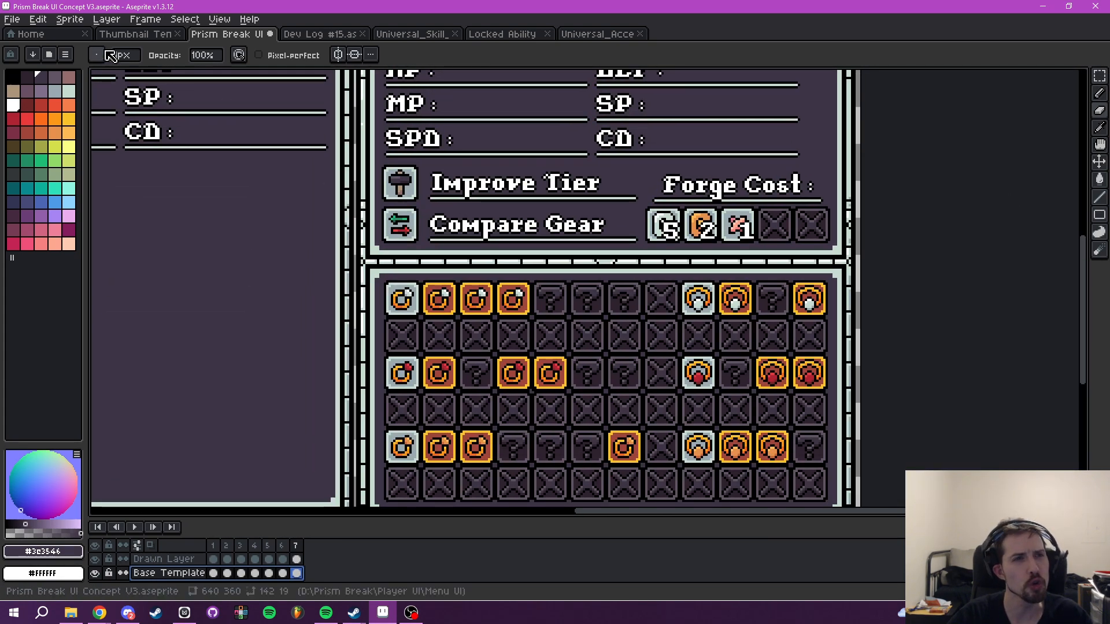
- In the Locked Ability Icons sprite, copy the last 16x16 tile of the third row into the empty cell below it
{"action": "left_click", "coordinate": [133, 35]}
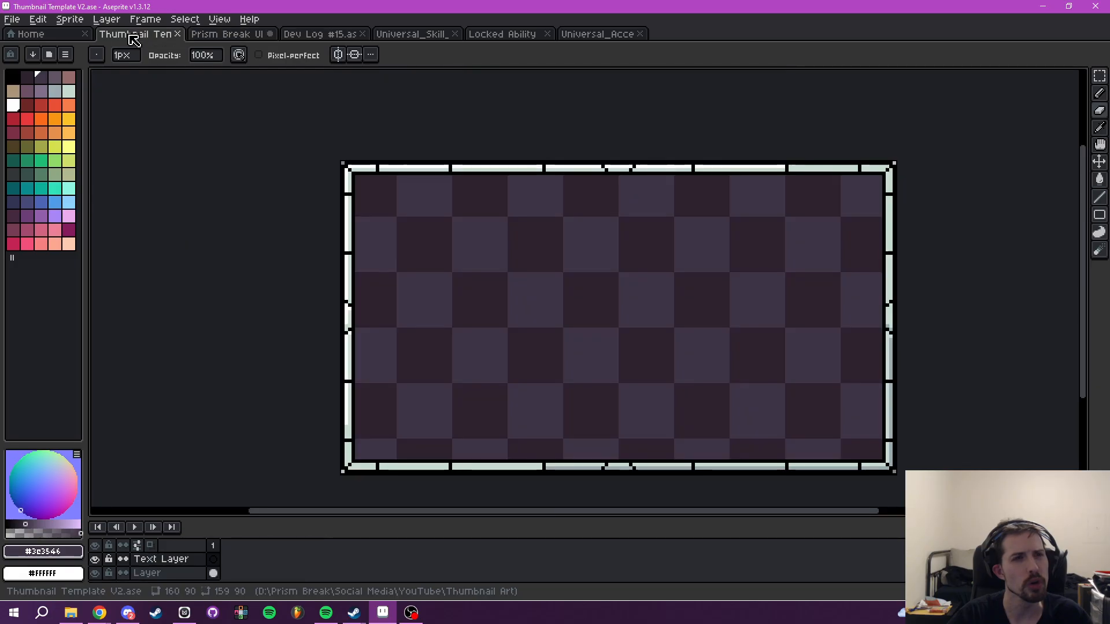
{"action": "left_click", "coordinate": [474, 36]}
{"action": "scroll", "coordinate": [654, 271], "scroll_direction": "down", "scroll_amount": 2}
{"action": "scroll", "coordinate": [762, 439], "scroll_direction": "down", "scroll_amount": 3}
{"action": "left_click_drag", "start_coordinate": [736, 404], "coordinate": [677, 358]}
{"action": "scroll", "coordinate": [695, 388], "scroll_direction": "up", "scroll_amount": 1}
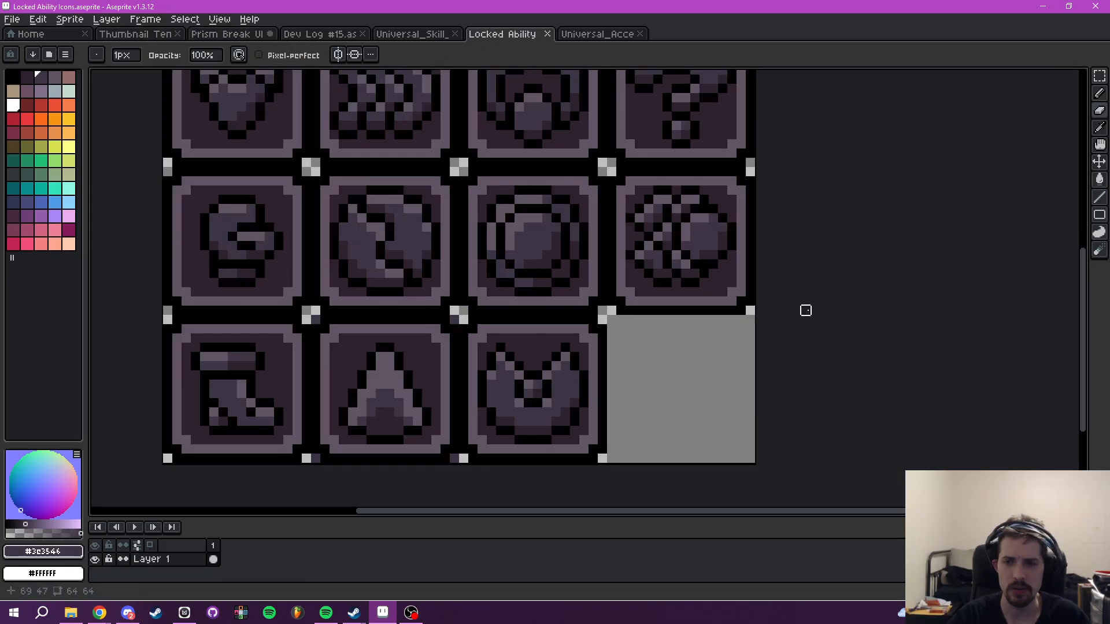
{"action": "left_click", "coordinate": [1099, 76]}
{"action": "scroll", "coordinate": [672, 192], "scroll_direction": "up", "scroll_amount": 1}
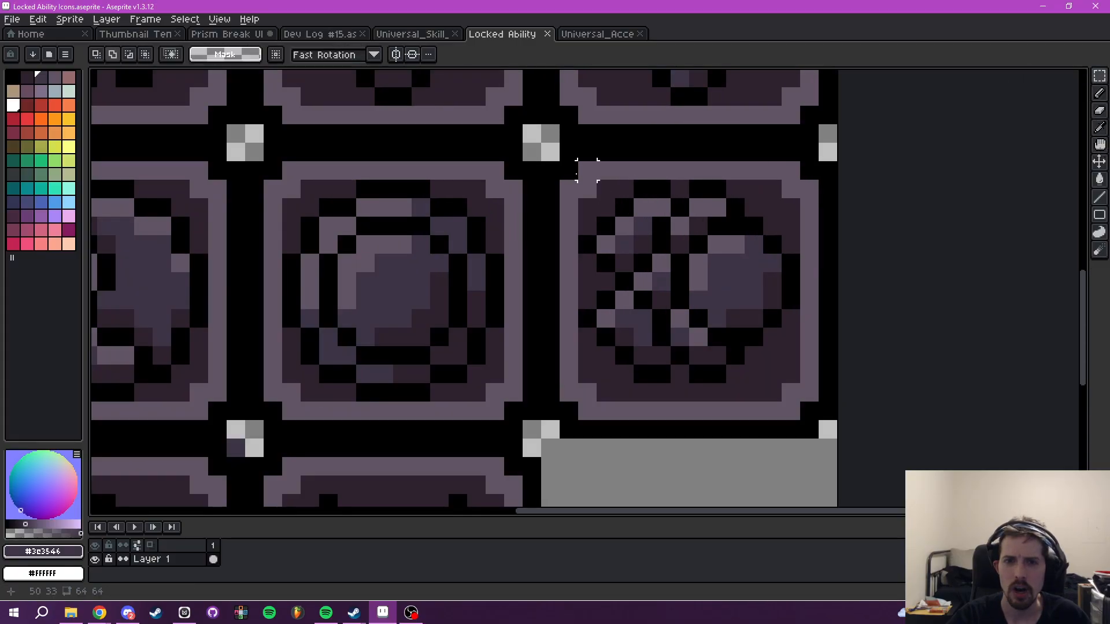
{"action": "left_click_drag", "start_coordinate": [540, 143], "coordinate": [832, 434]}
{"action": "key", "text": "ctrl+c"}
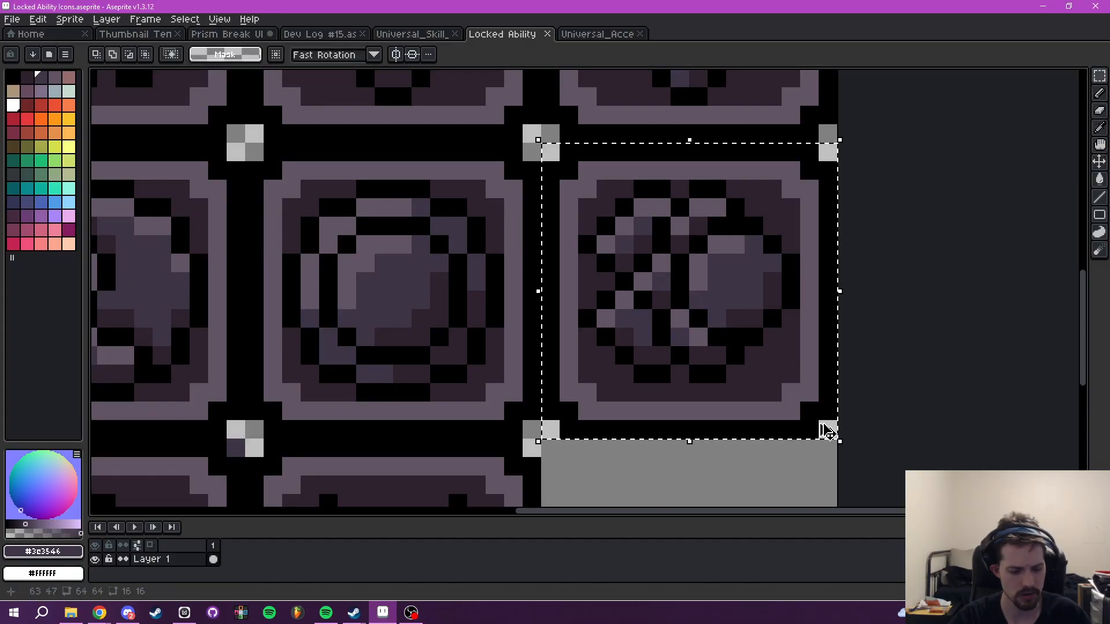
{"action": "key", "text": "ctrl+v"}
{"action": "left_click_drag", "start_coordinate": [725, 350], "coordinate": [717, 429]}
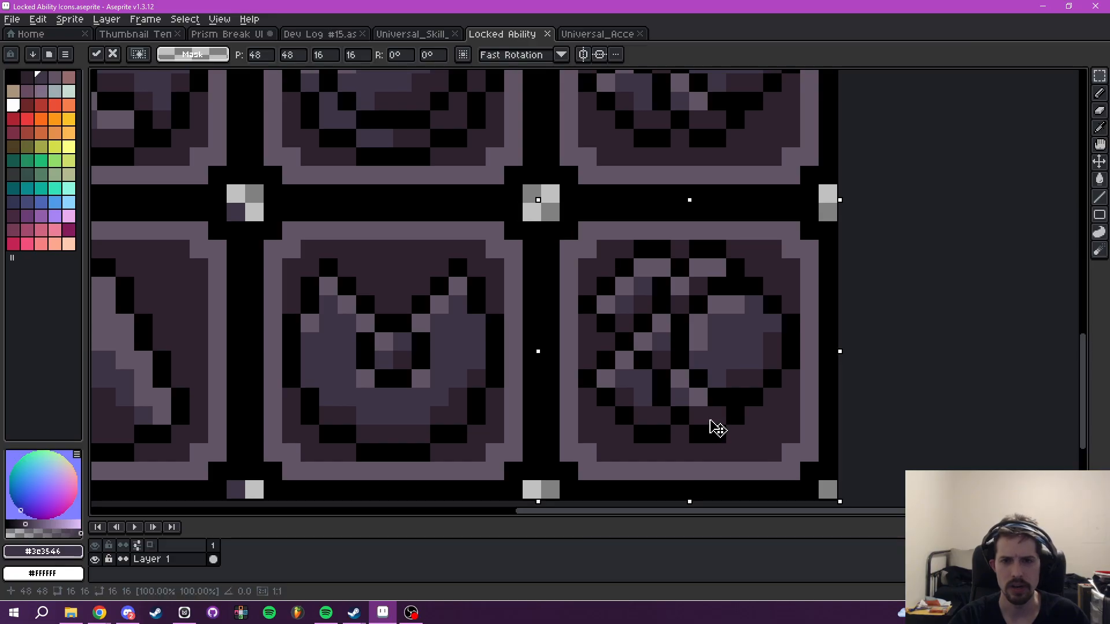
{"action": "key", "text": "ctrl+d"}
- Blank out the symbol in the copied bottom-row tile by painting its interior #2e222f with an 8 px square brush
{"action": "scroll", "coordinate": [751, 360], "scroll_direction": "down", "scroll_amount": 4}
{"action": "scroll", "coordinate": [739, 429], "scroll_direction": "up", "scroll_amount": 3}
{"action": "left_click_drag", "start_coordinate": [750, 360], "coordinate": [725, 318]}
{"action": "left_click", "coordinate": [728, 376], "text": "alt"}
{"action": "mouse_move", "coordinate": [664, 338]}
{"action": "left_mouse_down"}
{"action": "mouse_move", "coordinate": [664, 352]}
{"action": "mouse_move", "coordinate": [649, 324]}
{"action": "mouse_move", "coordinate": [661, 304]}
{"action": "mouse_move", "coordinate": [674, 335]}
{"action": "left_mouse_up"}
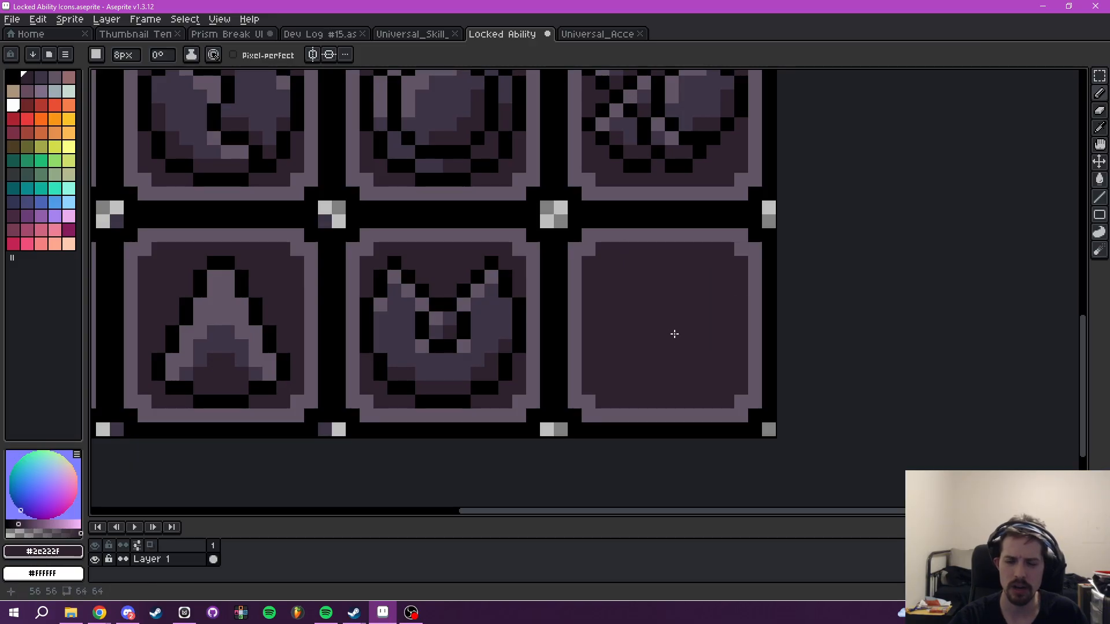
{"action": "scroll", "coordinate": [674, 334], "scroll_direction": "down", "scroll_amount": 3}
{"action": "left_click_drag", "start_coordinate": [837, 223], "coordinate": [850, 285]}
{"action": "scroll", "coordinate": [684, 400], "scroll_direction": "down", "scroll_amount": 1}
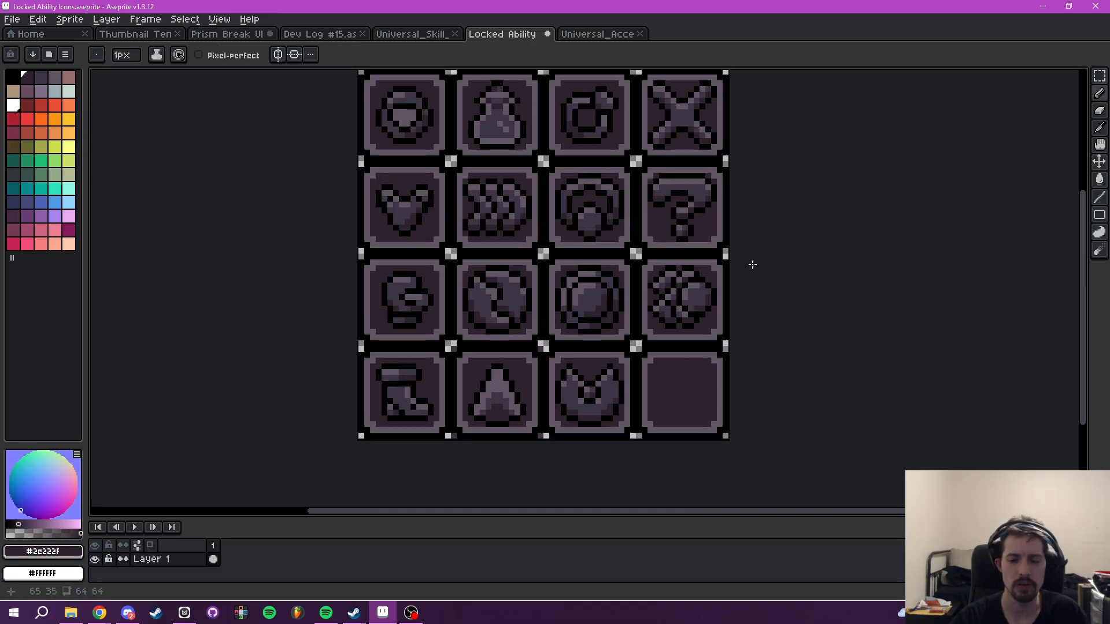
- Open the Lore_Entry_White V1 sprite from Prism Break > Player UI > Menu Icons > Lore Icons
{"action": "left_click", "coordinate": [12, 19]}
{"action": "left_click", "coordinate": [28, 48]}
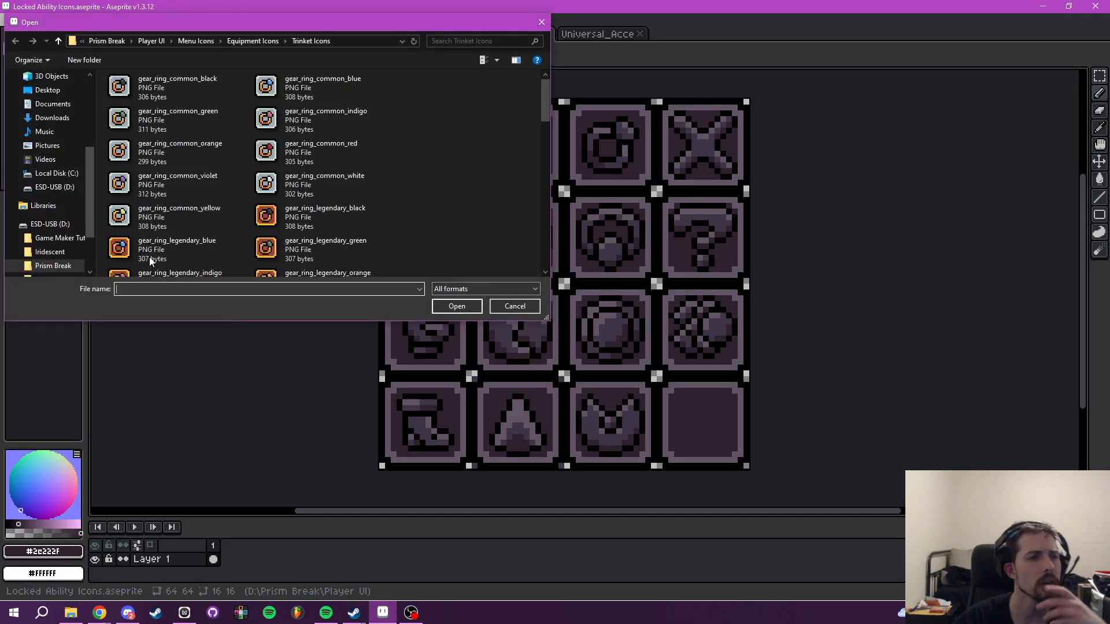
{"action": "left_click", "coordinate": [52, 265]}
{"action": "double_click", "coordinate": [132, 167]}
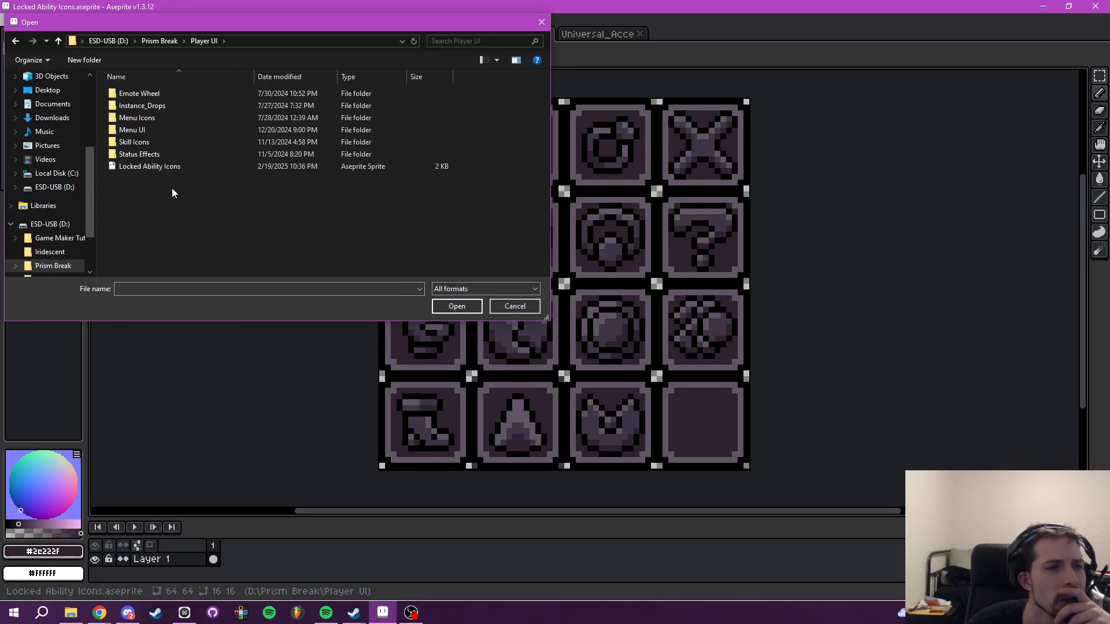
{"action": "double_click", "coordinate": [153, 118]}
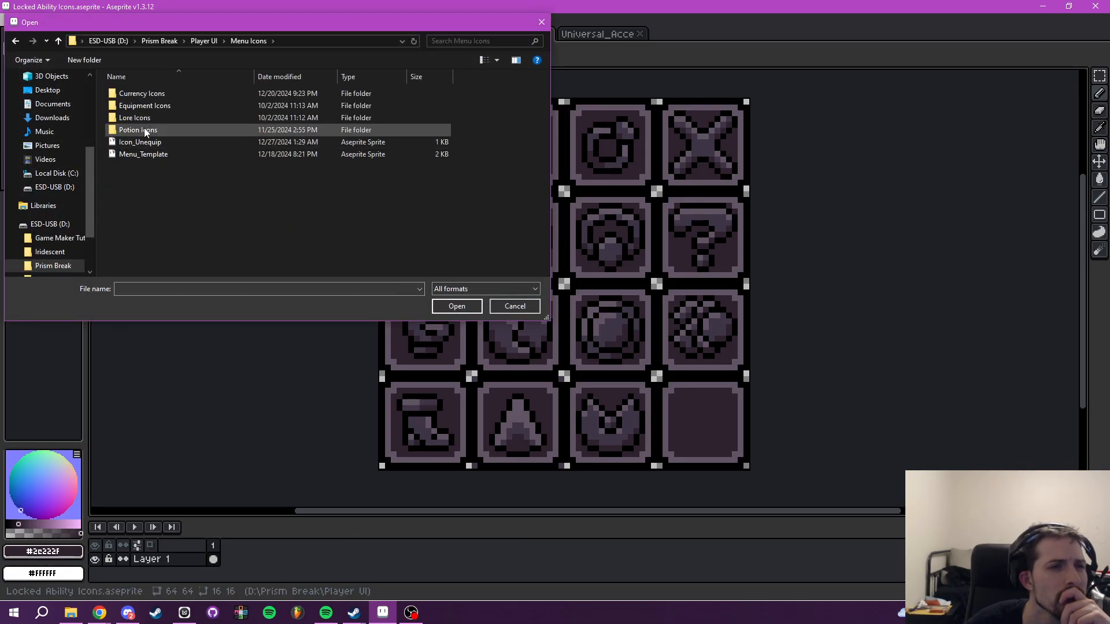
{"action": "double_click", "coordinate": [139, 118]}
{"action": "left_click", "coordinate": [163, 178]}
{"action": "left_click", "coordinate": [454, 307]}
{"action": "scroll", "coordinate": [620, 332], "scroll_direction": "up", "scroll_amount": 4}
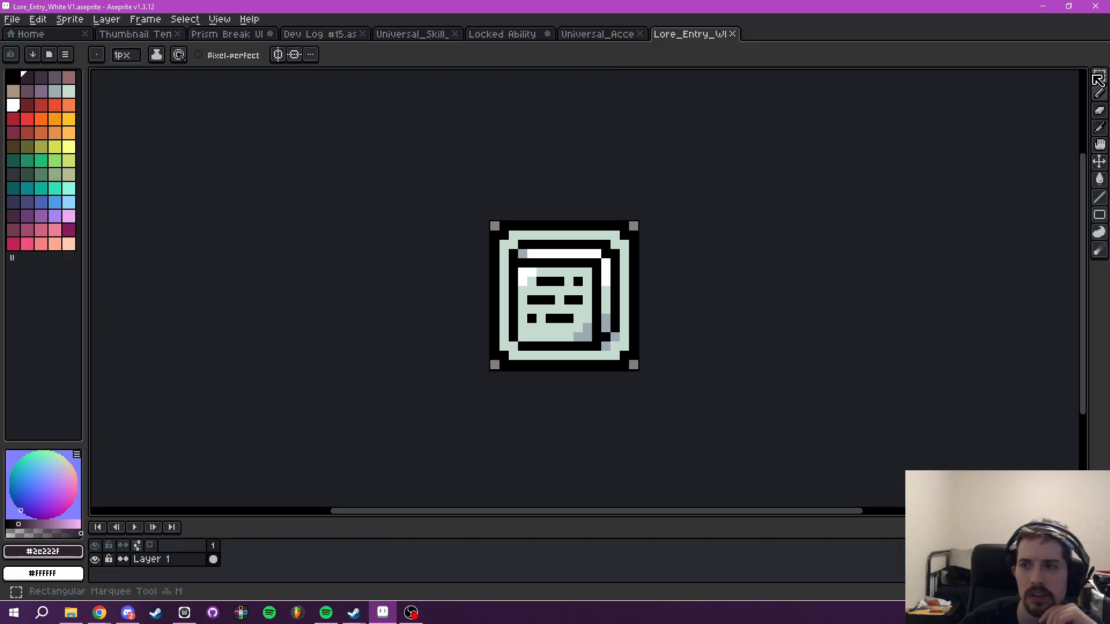
- Copy the 12x12 book drawing from the lore icon into the blank last tile of Locked Ability Icons
{"action": "left_click", "coordinate": [1099, 76]}
{"action": "scroll", "coordinate": [614, 223], "scroll_direction": "up", "scroll_amount": 1}
{"action": "left_click_drag", "start_coordinate": [501, 244], "coordinate": [671, 415]}
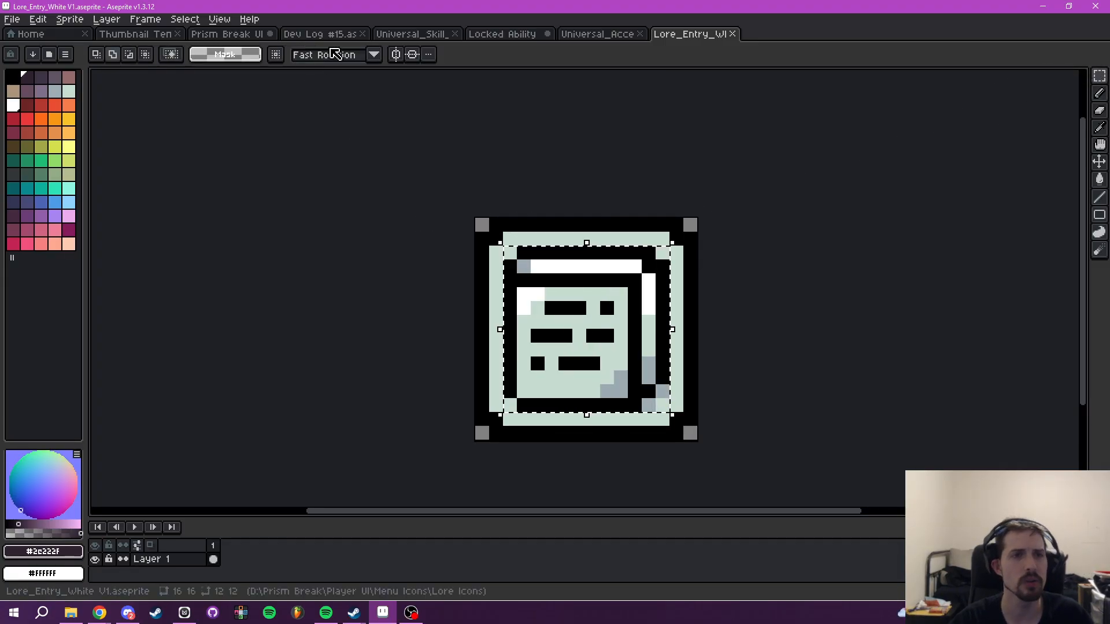
{"action": "left_click", "coordinate": [511, 34]}
{"action": "key", "text": "ctrl+v"}
{"action": "left_click_drag", "start_coordinate": [428, 146], "coordinate": [703, 392]}
{"action": "key", "text": "ctrl+d"}
{"action": "scroll", "coordinate": [710, 378], "scroll_direction": "up", "scroll_amount": 3}
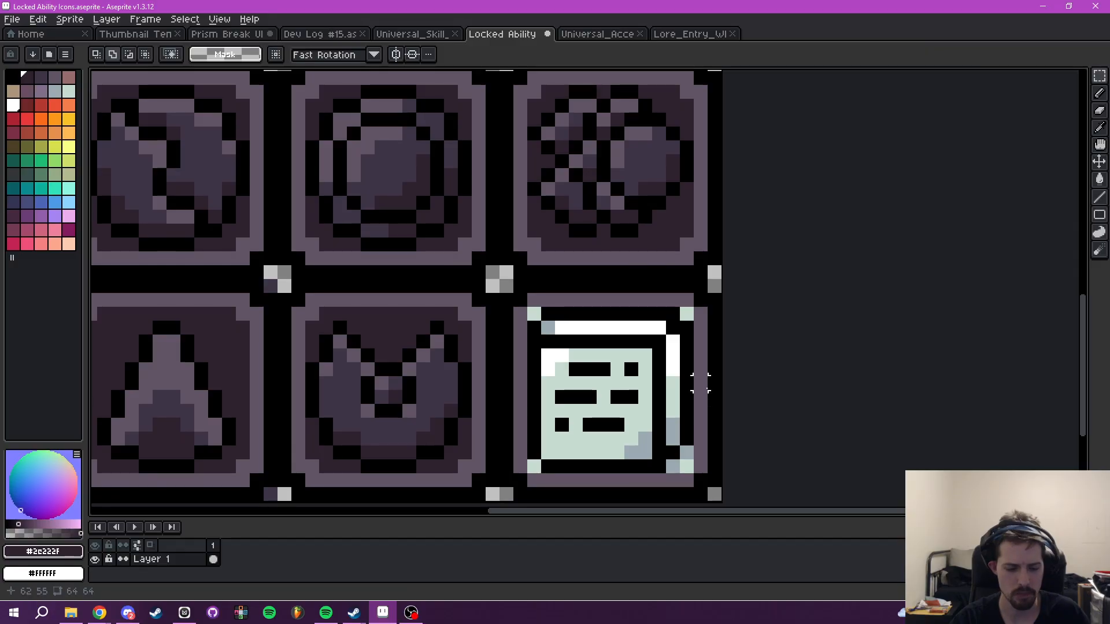
- Fill the pale corner pixels around the pasted book with #2e222f
{"action": "key", "text": "i"}
{"action": "scroll", "coordinate": [521, 344], "scroll_direction": "up", "scroll_amount": 1}
{"action": "key", "text": "g"}
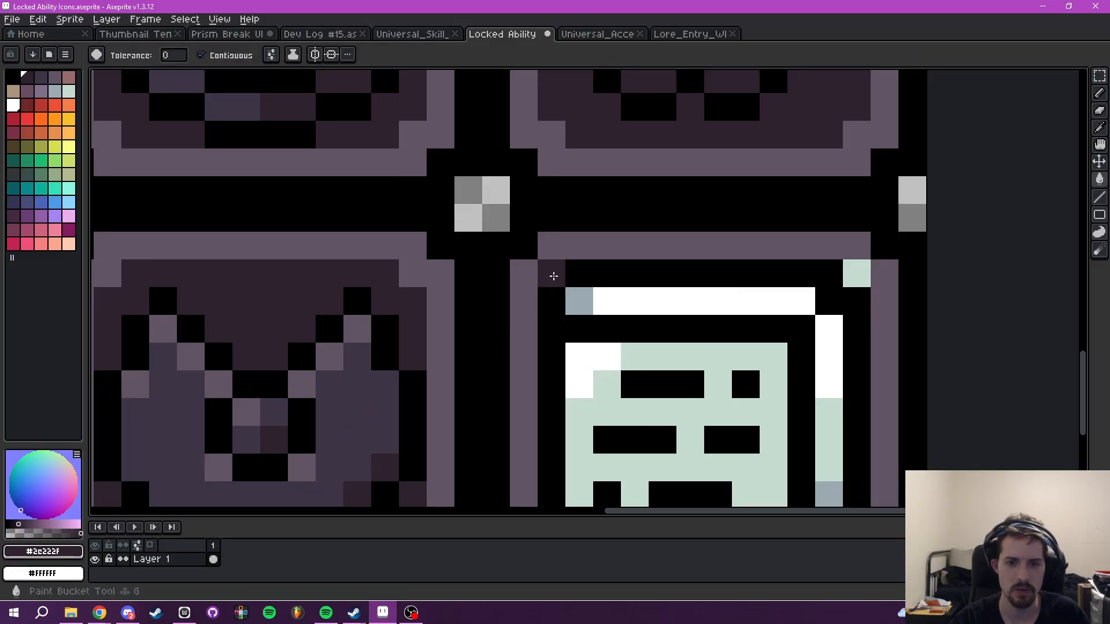
{"action": "scroll", "coordinate": [847, 361], "scroll_direction": "down", "scroll_amount": 3}
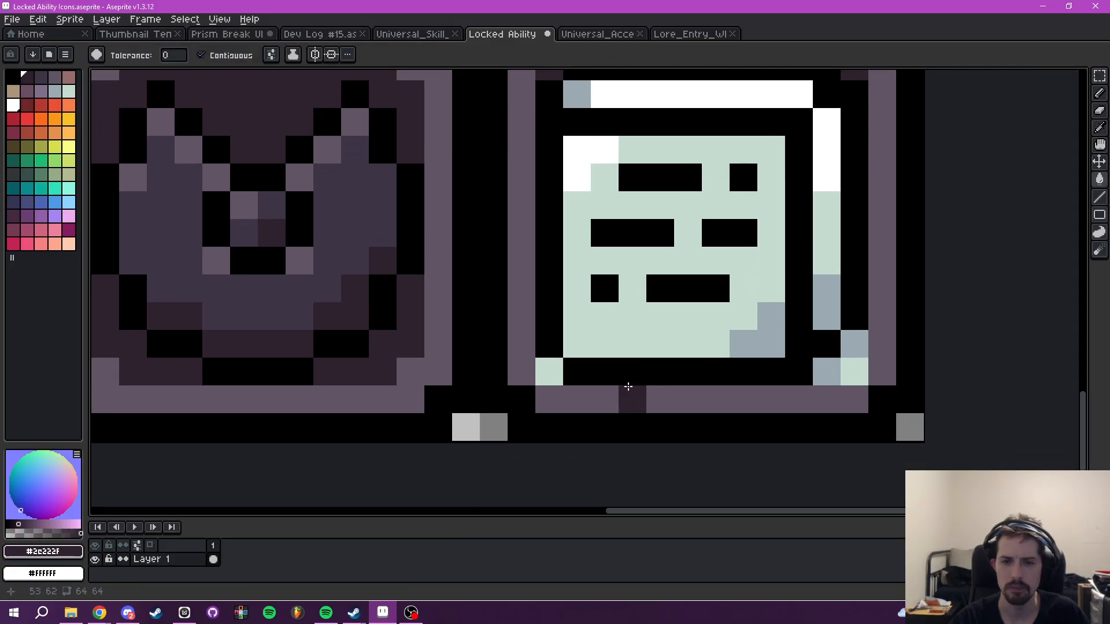
{"action": "scroll", "coordinate": [888, 307], "scroll_direction": "down", "scroll_amount": 5}
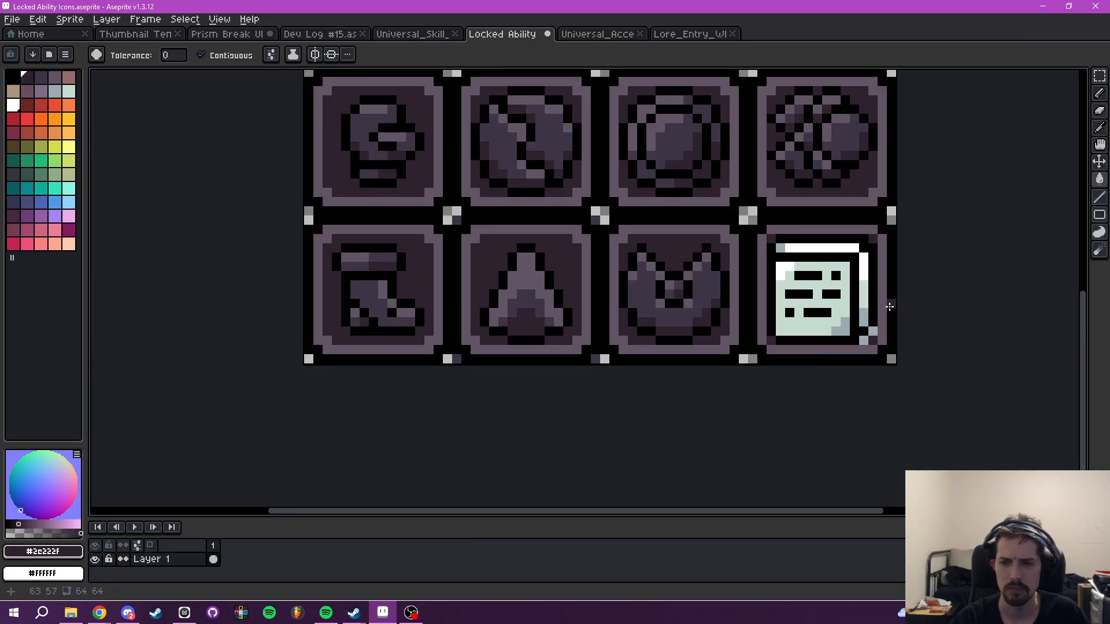
{"action": "scroll", "coordinate": [694, 388], "scroll_direction": "up", "scroll_amount": 4}
{"action": "key", "text": "i"}
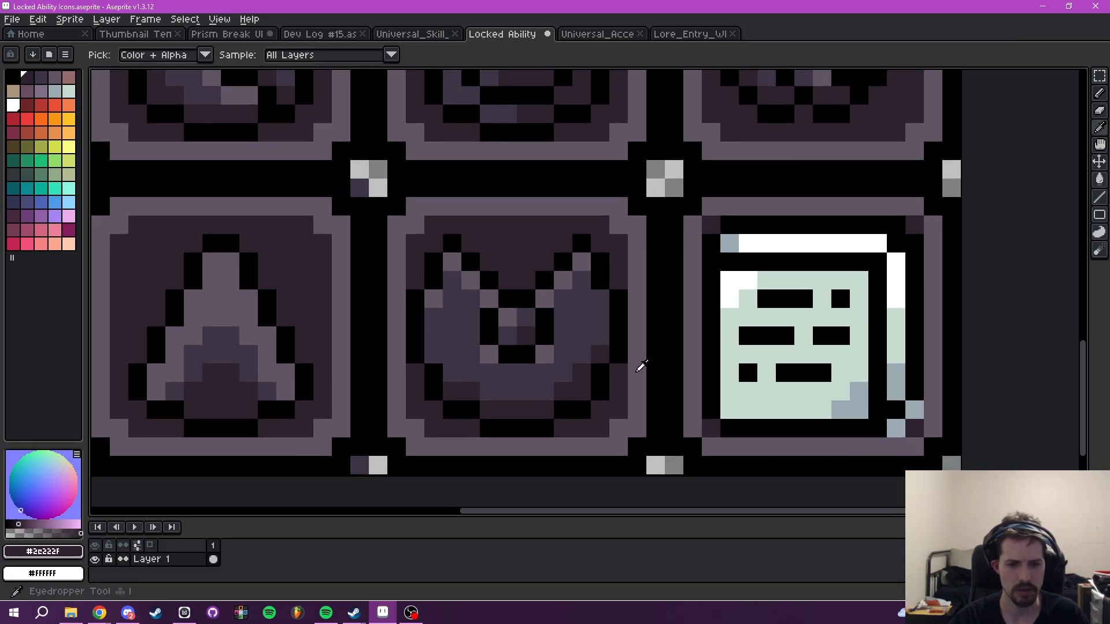
{"action": "key", "text": "b"}
{"action": "left_click", "coordinate": [896, 428]}
{"action": "left_click", "coordinate": [915, 409]}
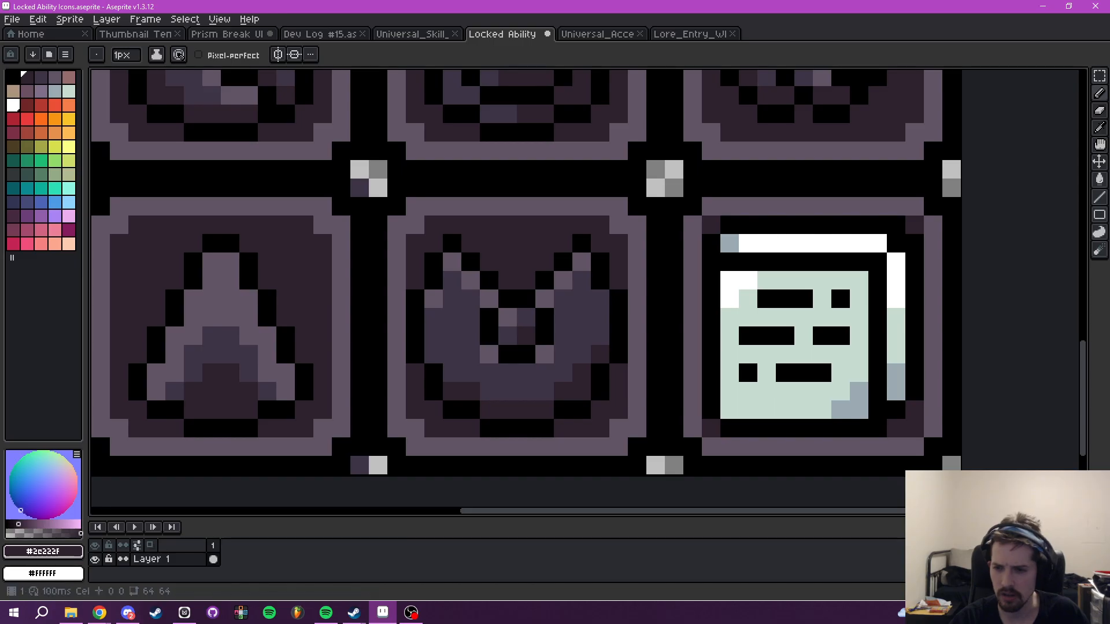
{"action": "left_click_drag", "start_coordinate": [911, 430], "coordinate": [828, 387]}
{"action": "key", "text": "ctrl+z"}
{"action": "key", "text": "ctrl+z"}
- Recolour the corner pixels around the book to #3e3546 and the two grey pixels beside its lower-right corner to #2e222f
{"action": "left_click_drag", "start_coordinate": [480, 338], "coordinate": [522, 351]}
{"action": "key", "text": "i"}
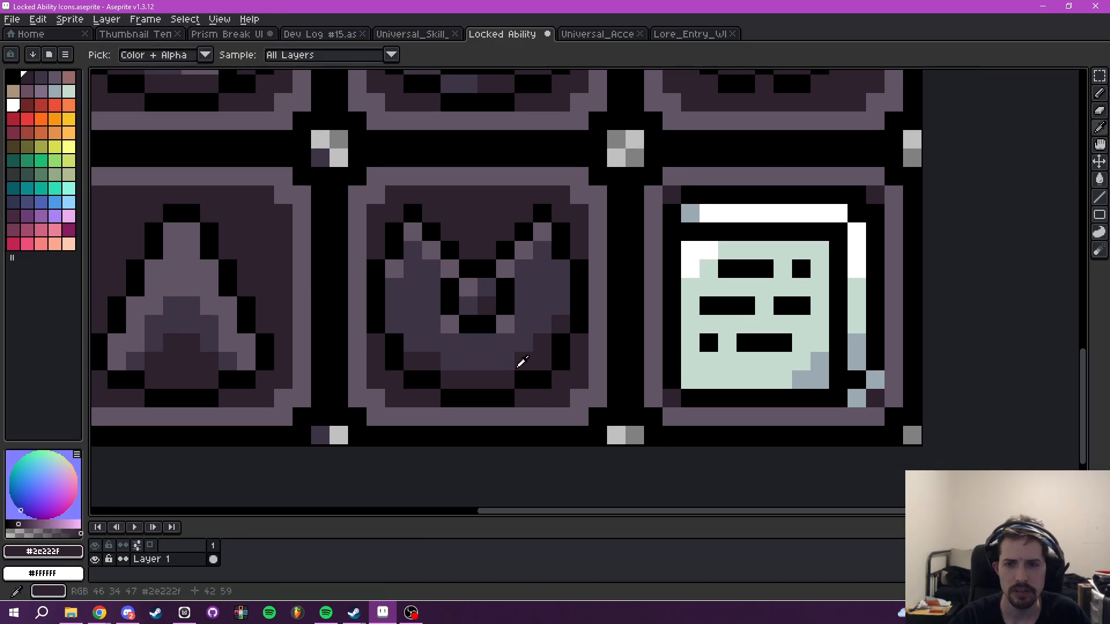
{"action": "left_click", "coordinate": [533, 326]}
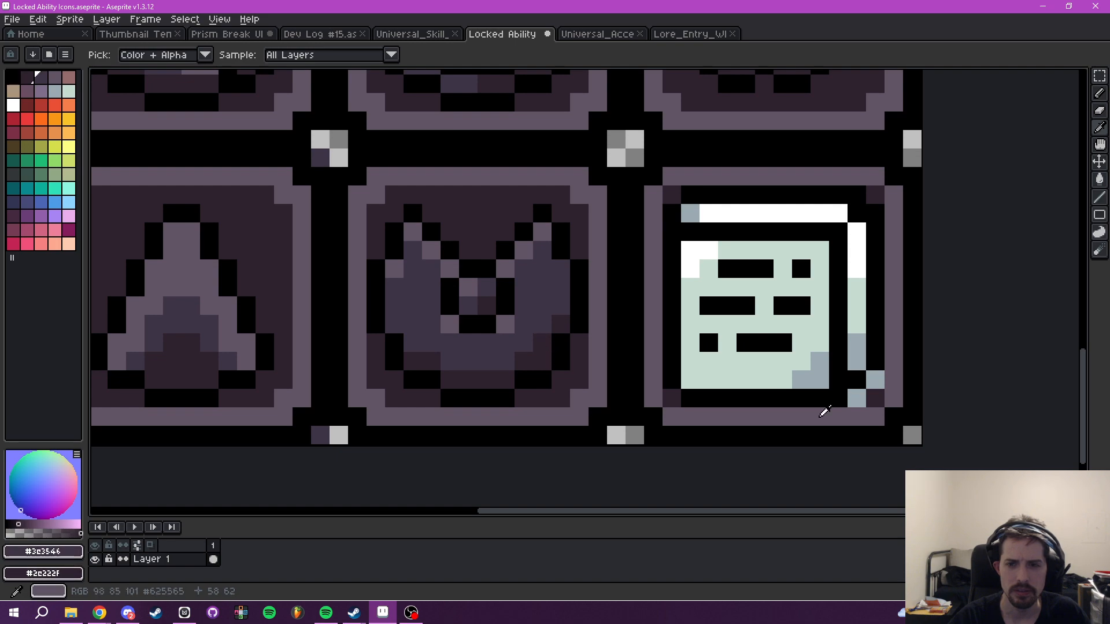
{"action": "key", "text": "g"}
{"action": "left_click", "coordinate": [873, 383]}
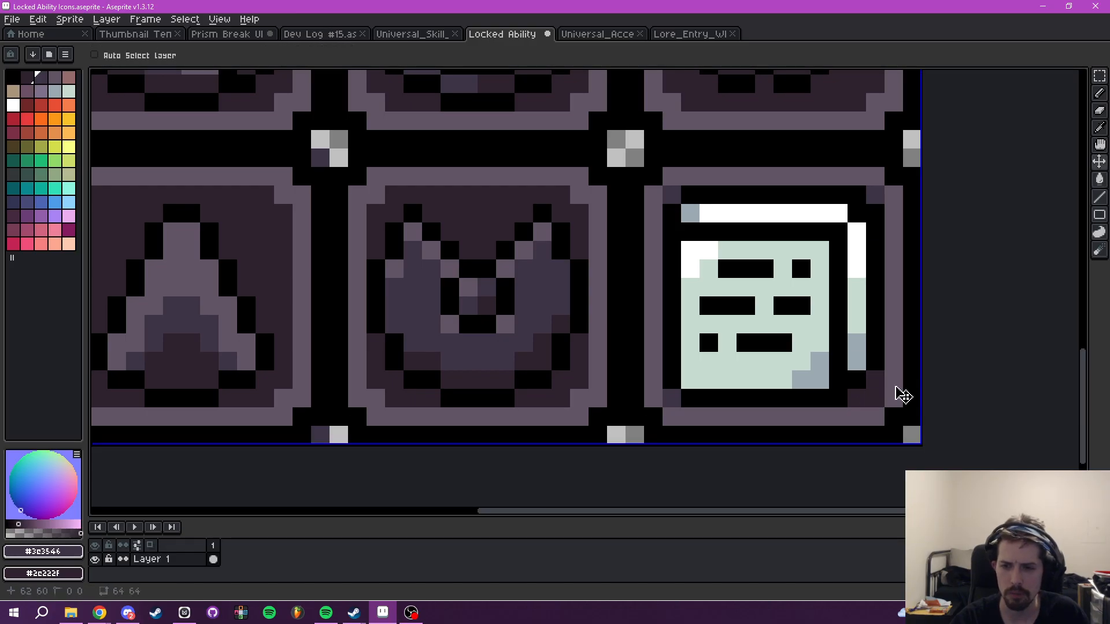
{"action": "key", "text": "ctrl+z"}
{"action": "key", "text": "b"}
{"action": "right_click", "coordinate": [858, 399]}
{"action": "right_click", "coordinate": [874, 381]}
- Repaint the book's remaining grey shading pixels on the front page, side edge and upper-left corner in #2e222f
{"action": "scroll", "coordinate": [903, 383], "scroll_direction": "down", "scroll_amount": 3}
{"action": "left_click_drag", "start_coordinate": [890, 350], "coordinate": [820, 399]}
{"action": "scroll", "coordinate": [820, 399], "scroll_direction": "up", "scroll_amount": 3}
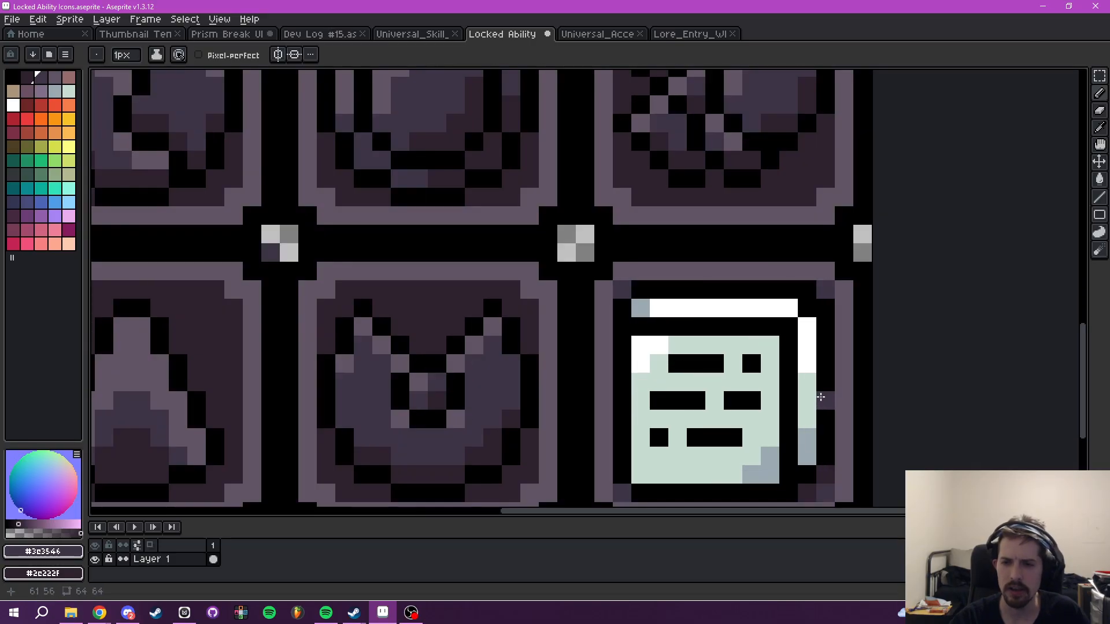
{"action": "left_click_drag", "start_coordinate": [789, 437], "coordinate": [816, 356]}
{"action": "mouse_move", "coordinate": [778, 393]}
{"action": "left_mouse_down"}
{"action": "mouse_move", "coordinate": [796, 374]}
{"action": "mouse_move", "coordinate": [834, 353]}
{"action": "left_mouse_up"}
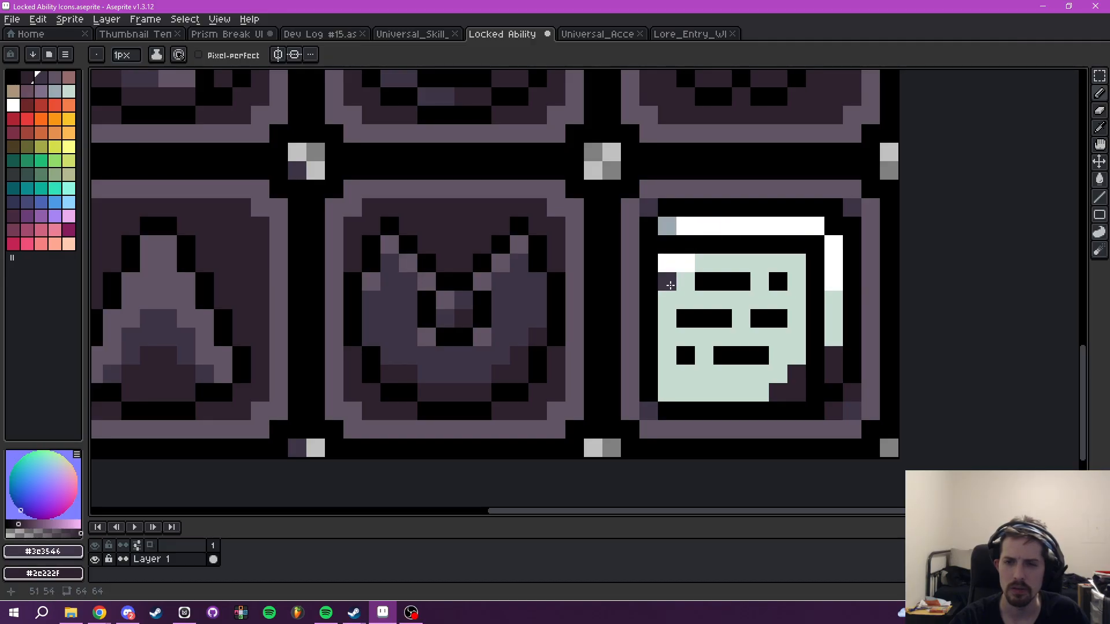
{"action": "right_click", "coordinate": [667, 226]}
- Sample the tile border's #625565 and fill the book's white highlights on the top edge, page corner and side edge with it
{"action": "key", "text": "i"}
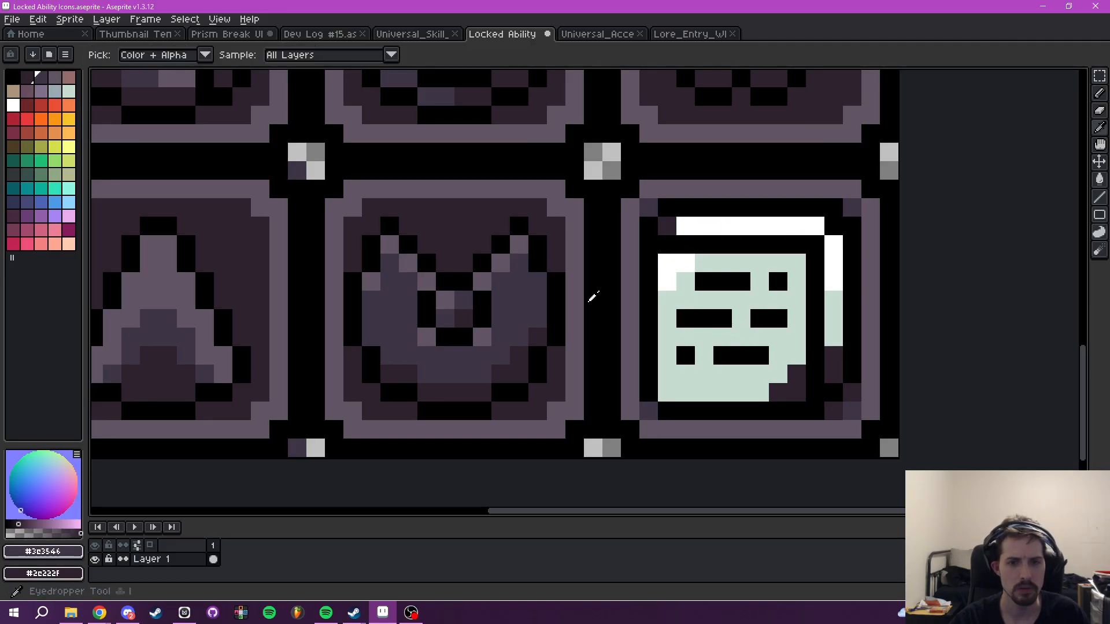
{"action": "left_click", "coordinate": [578, 297]}
{"action": "key", "text": "g"}
{"action": "left_click", "coordinate": [741, 226]}
{"action": "left_click", "coordinate": [676, 263]}
{"action": "left_click", "coordinate": [829, 272]}
{"action": "left_click", "coordinate": [829, 273]}
- Fill the pale front page of the book with #3e3546
{"action": "scroll", "coordinate": [807, 339], "scroll_direction": "down", "scroll_amount": 3}
{"action": "left_click_drag", "start_coordinate": [803, 339], "coordinate": [778, 373]}
{"action": "scroll", "coordinate": [762, 366], "scroll_direction": "up", "scroll_amount": 3}
{"action": "left_click", "coordinate": [625, 347], "text": "alt"}
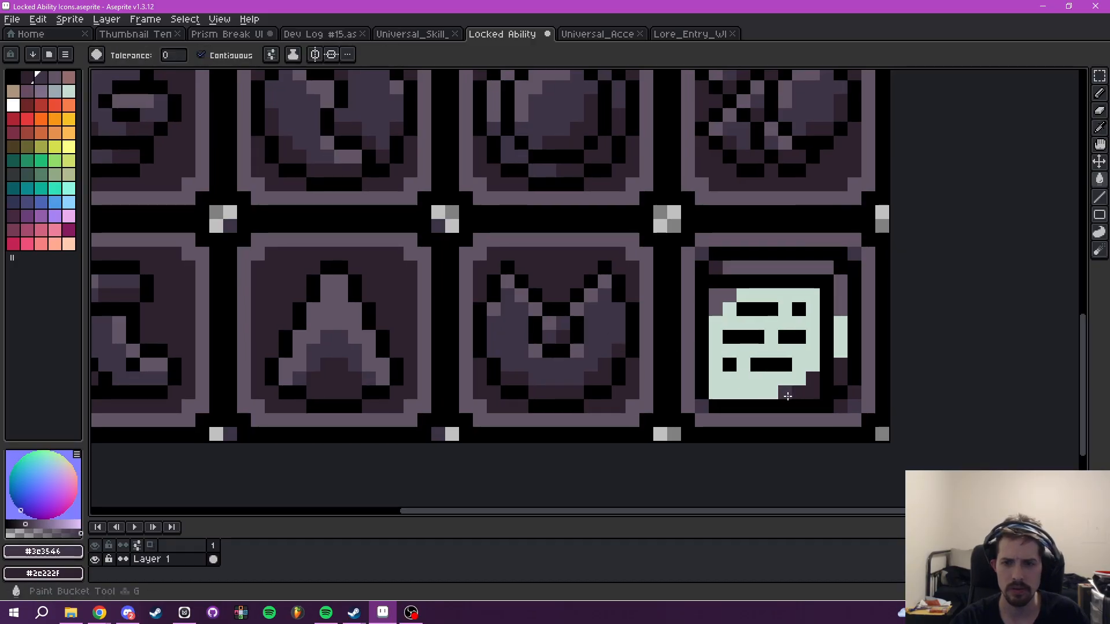
{"action": "left_click", "coordinate": [768, 382]}
{"action": "scroll", "coordinate": [853, 331], "scroll_direction": "down", "scroll_amount": 2}
{"action": "scroll", "coordinate": [867, 333], "scroll_direction": "down", "scroll_amount": 1}
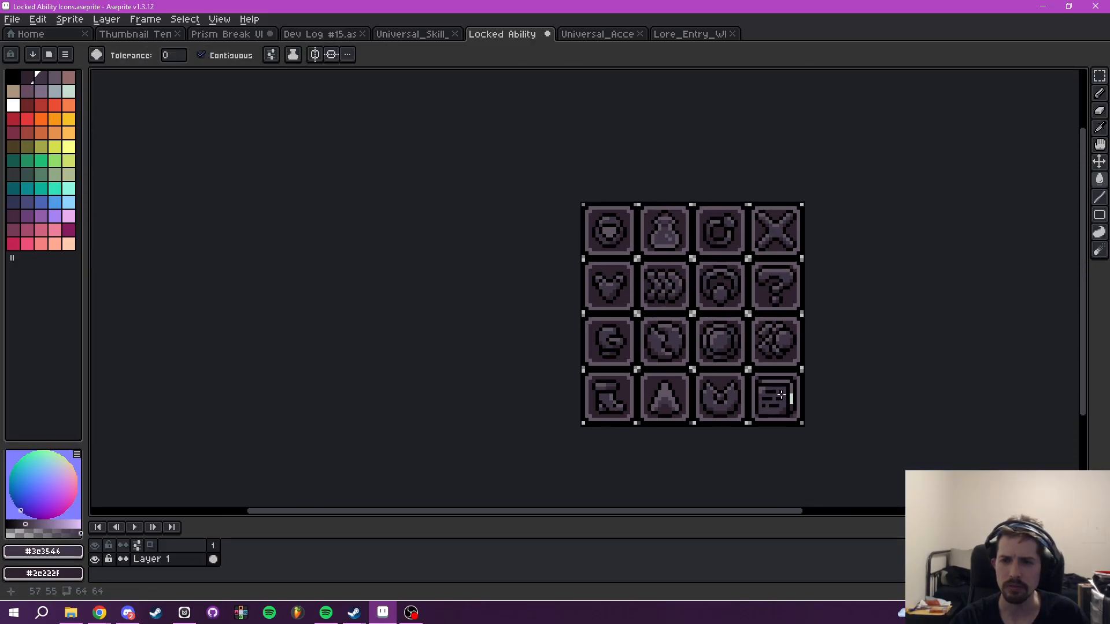
{"action": "scroll", "coordinate": [776, 379], "scroll_direction": "up", "scroll_amount": 3}
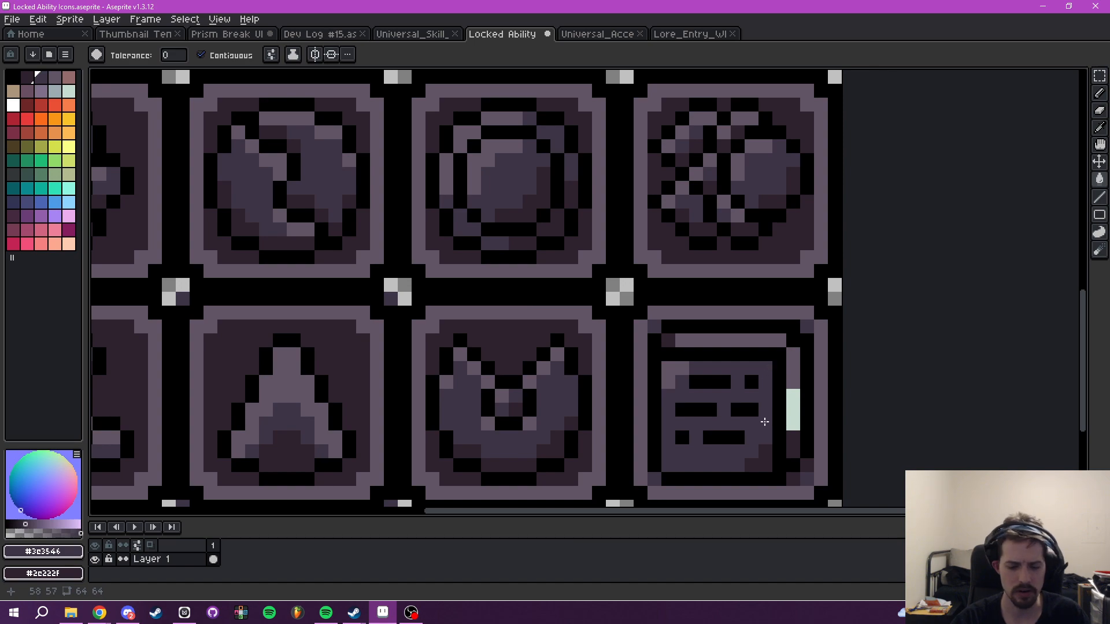
- Fill the remaining pale pixels on the book's side edge with #3e3546
{"action": "left_click", "coordinate": [798, 400]}
{"action": "left_click", "coordinate": [797, 405]}
{"action": "scroll", "coordinate": [841, 403], "scroll_direction": "down", "scroll_amount": 4}
{"action": "left_click_drag", "start_coordinate": [896, 393], "coordinate": [830, 410]}
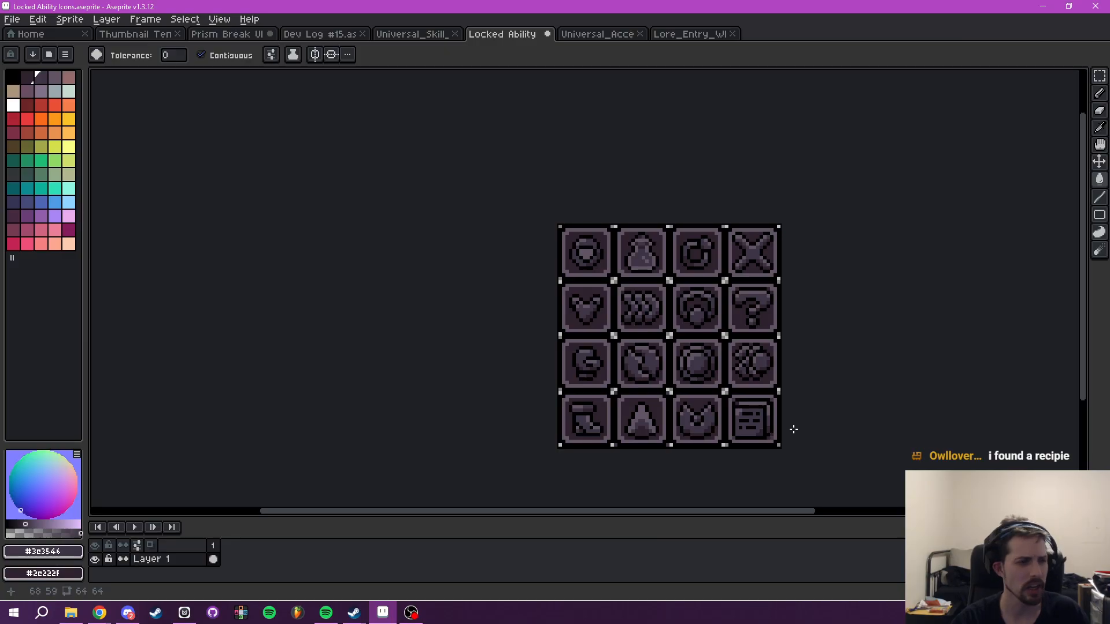
{"action": "scroll", "coordinate": [745, 433], "scroll_direction": "up", "scroll_amount": 7}
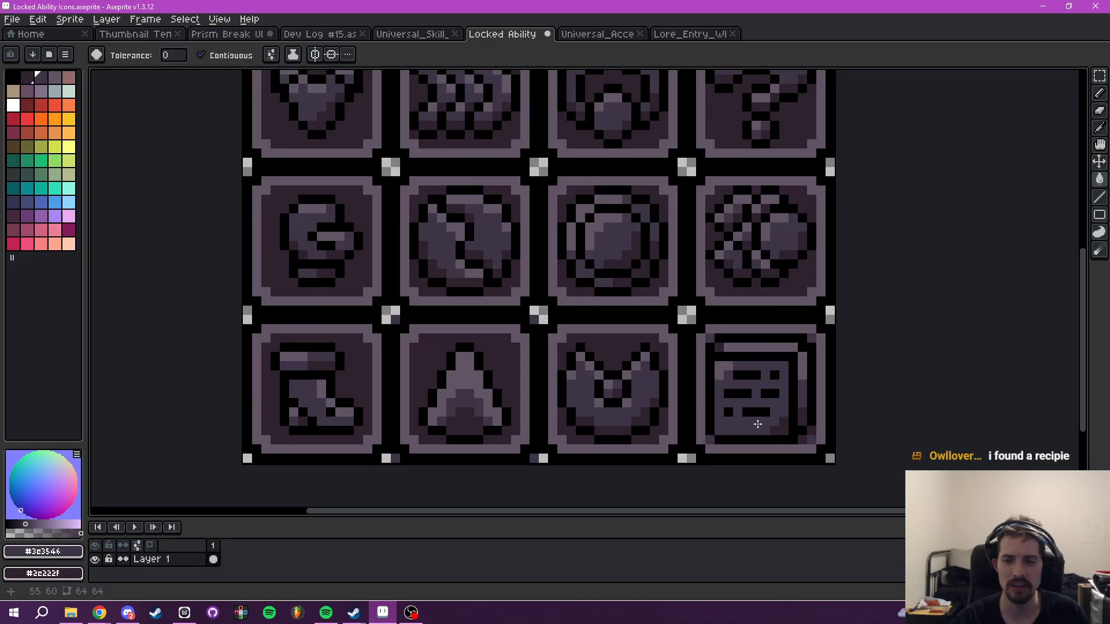
{"action": "scroll", "coordinate": [766, 426], "scroll_direction": "down", "scroll_amount": 3}
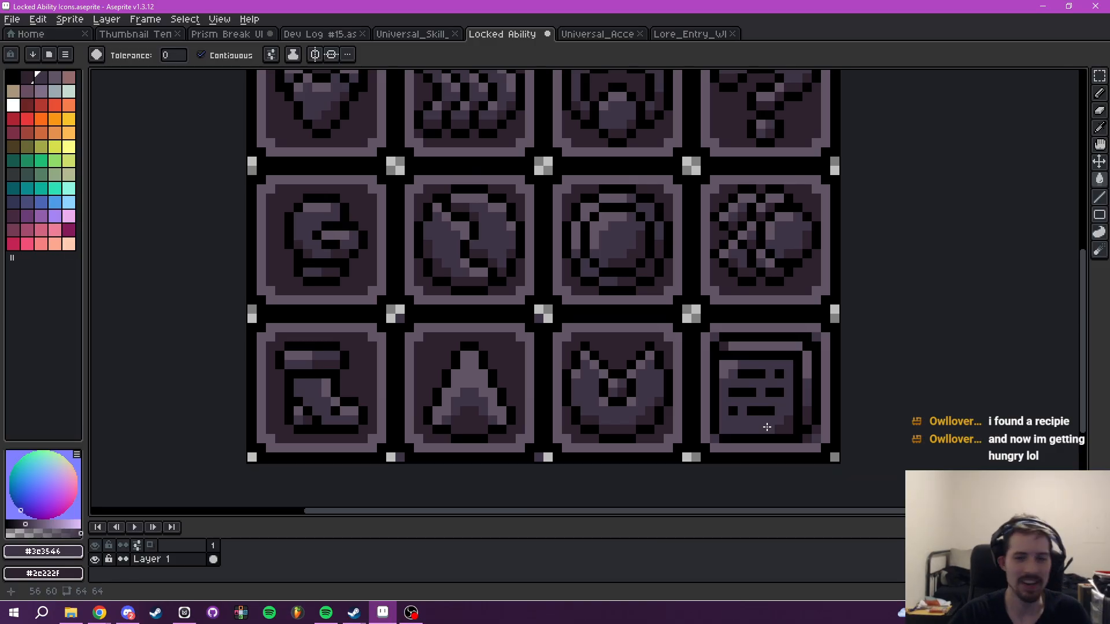
{"action": "scroll", "coordinate": [768, 403], "scroll_direction": "down", "scroll_amount": 2}
{"action": "scroll", "coordinate": [774, 405], "scroll_direction": "up", "scroll_amount": 4}
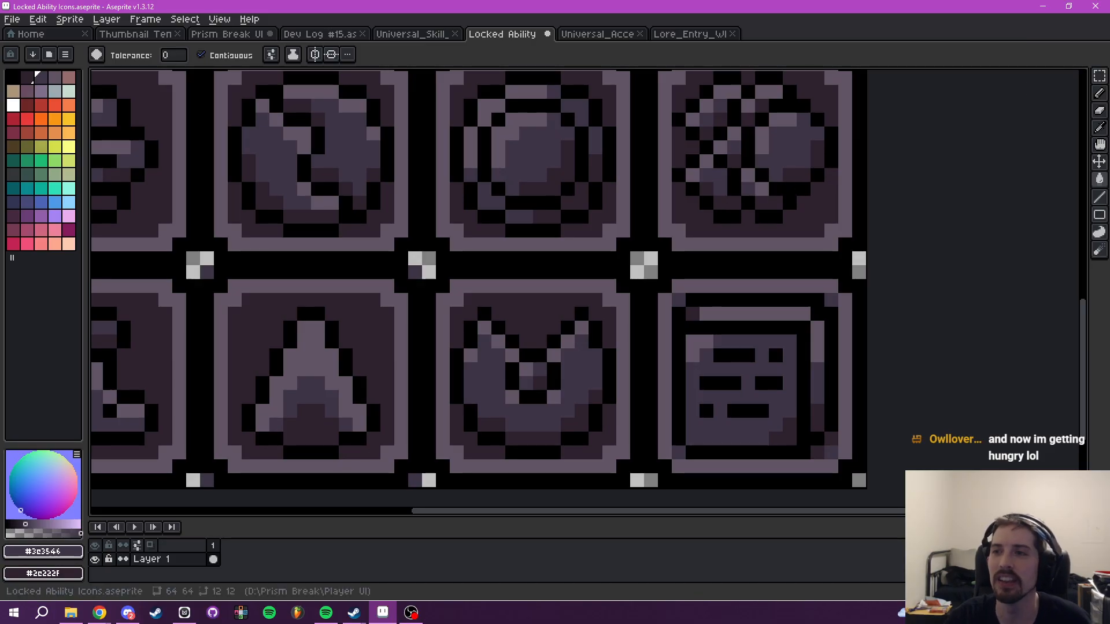
- Select the left half of the book and shift it one pixel to the right
{"action": "left_click", "coordinate": [1098, 76]}
{"action": "left_click_drag", "start_coordinate": [670, 294], "coordinate": [747, 455]}
{"action": "key", "text": "Right"}
{"action": "key", "text": "ctrl+d"}
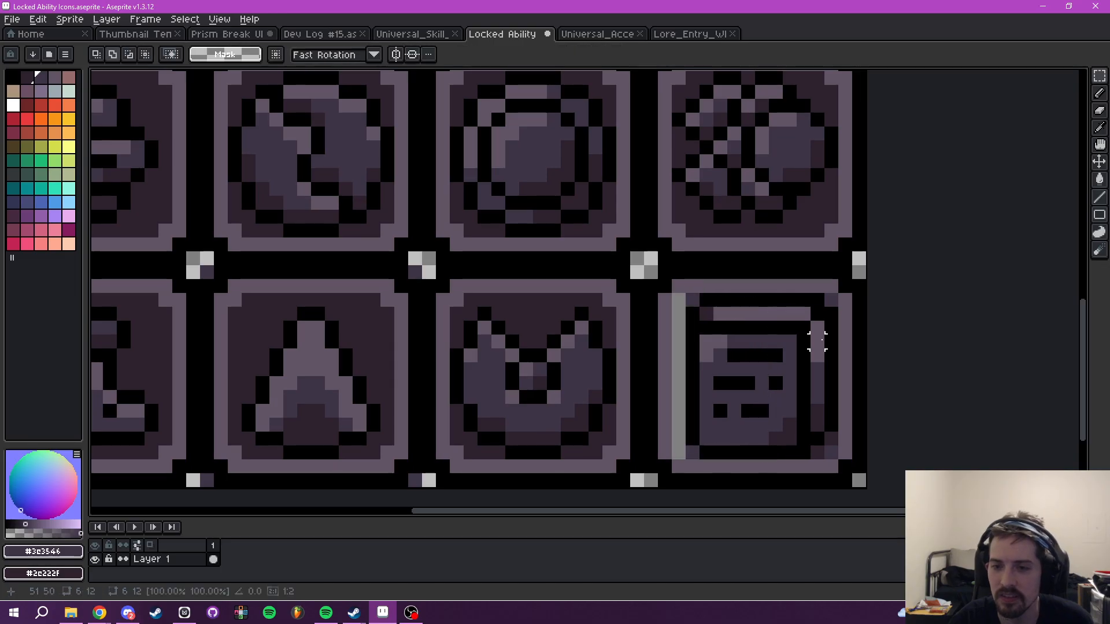
- Shift the right part of the book one pixel left and fill the gaps on both sides with #3e3546
{"action": "left_click_drag", "start_coordinate": [789, 299], "coordinate": [813, 410]}
{"action": "left_click", "coordinate": [834, 407]}
{"action": "key", "text": "Left"}
{"action": "key", "text": "ctrl+d"}
{"action": "key", "text": "i"}
{"action": "key", "text": "g"}
{"action": "left_click", "coordinate": [810, 312]}
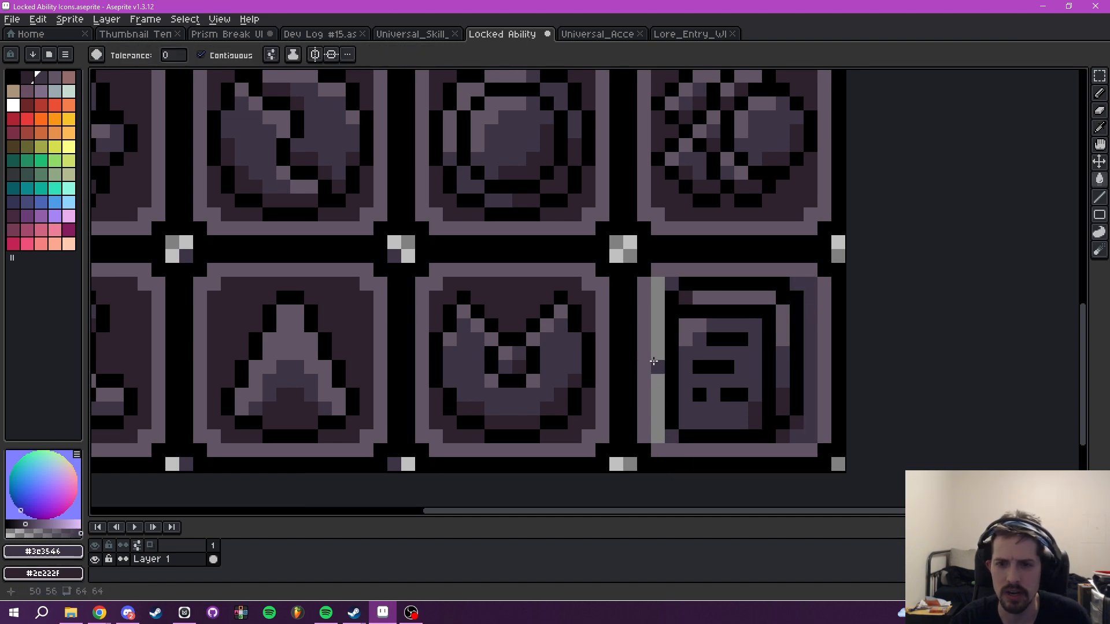
{"action": "left_click", "coordinate": [656, 365]}
- Sample #625565 from the book's side edge and extend that highlight further down the edge
{"action": "scroll", "coordinate": [748, 356], "scroll_direction": "down", "scroll_amount": 1}
{"action": "scroll", "coordinate": [749, 356], "scroll_direction": "down", "scroll_amount": 3}
{"action": "scroll", "coordinate": [787, 378], "scroll_direction": "up", "scroll_amount": 3}
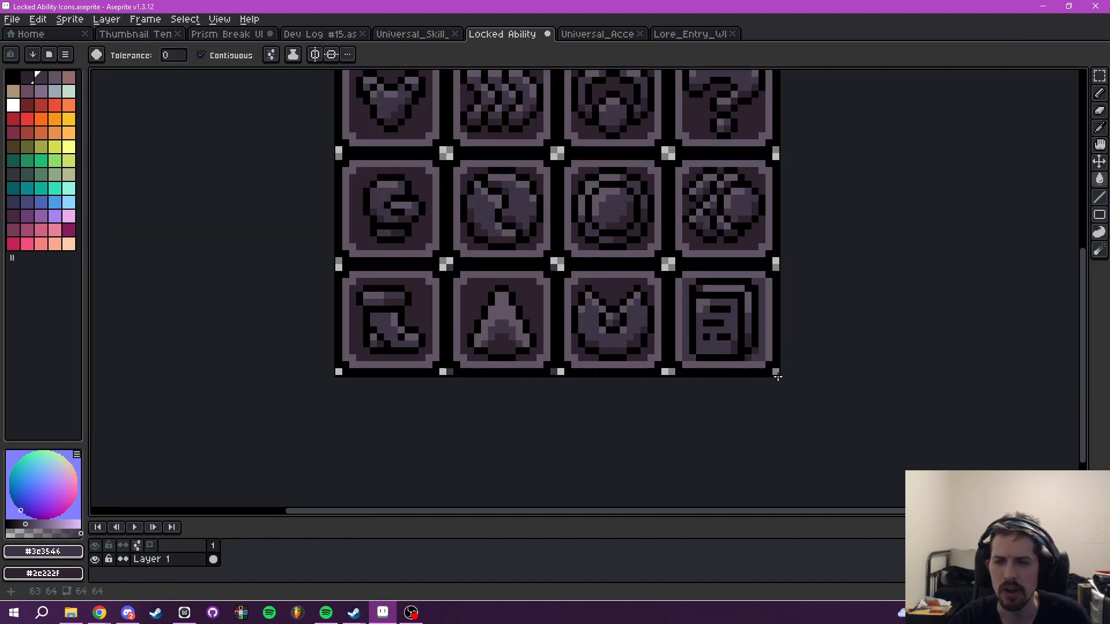
{"action": "scroll", "coordinate": [758, 370], "scroll_direction": "up", "scroll_amount": 1}
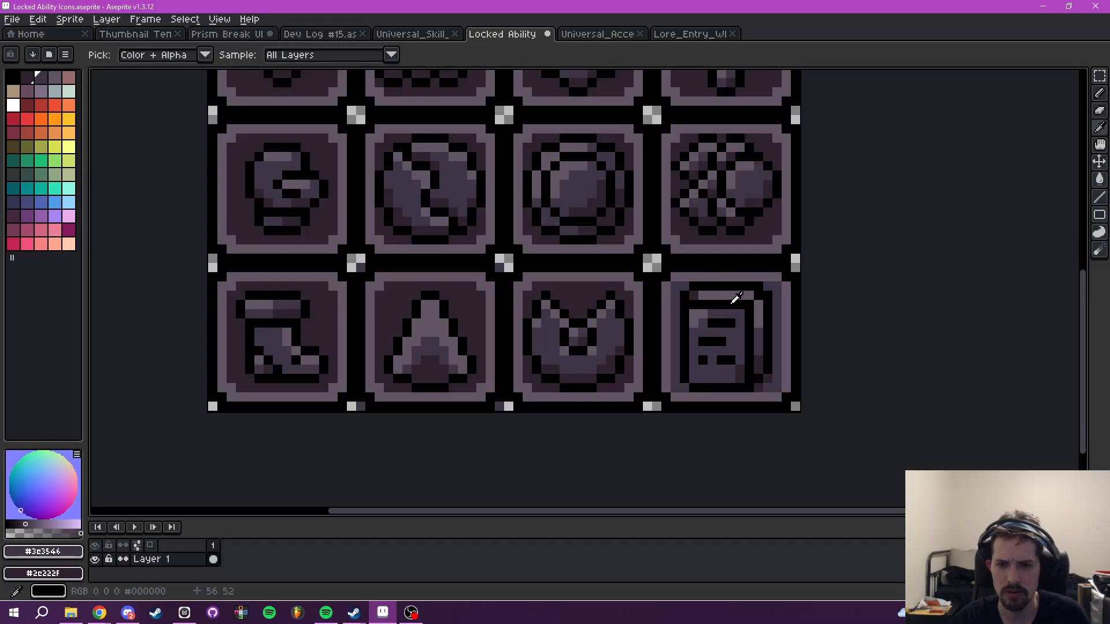
{"action": "left_click", "coordinate": [757, 334], "text": "alt"}
{"action": "scroll", "coordinate": [828, 365], "scroll_direction": "down", "scroll_amount": 3}
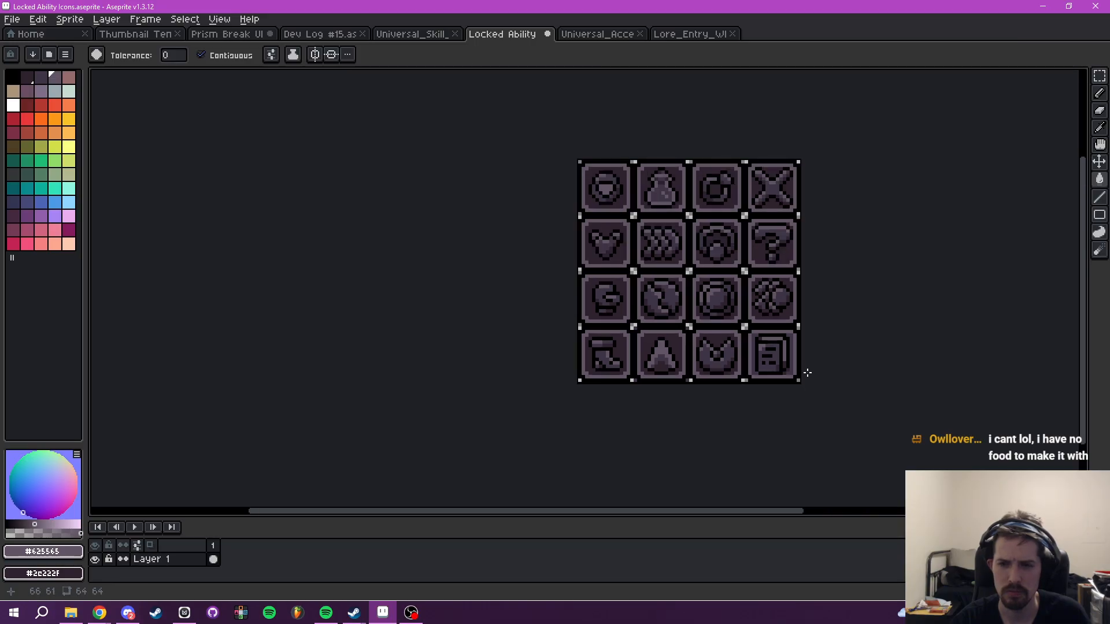
{"action": "scroll", "coordinate": [795, 368], "scroll_direction": "up", "scroll_amount": 3}
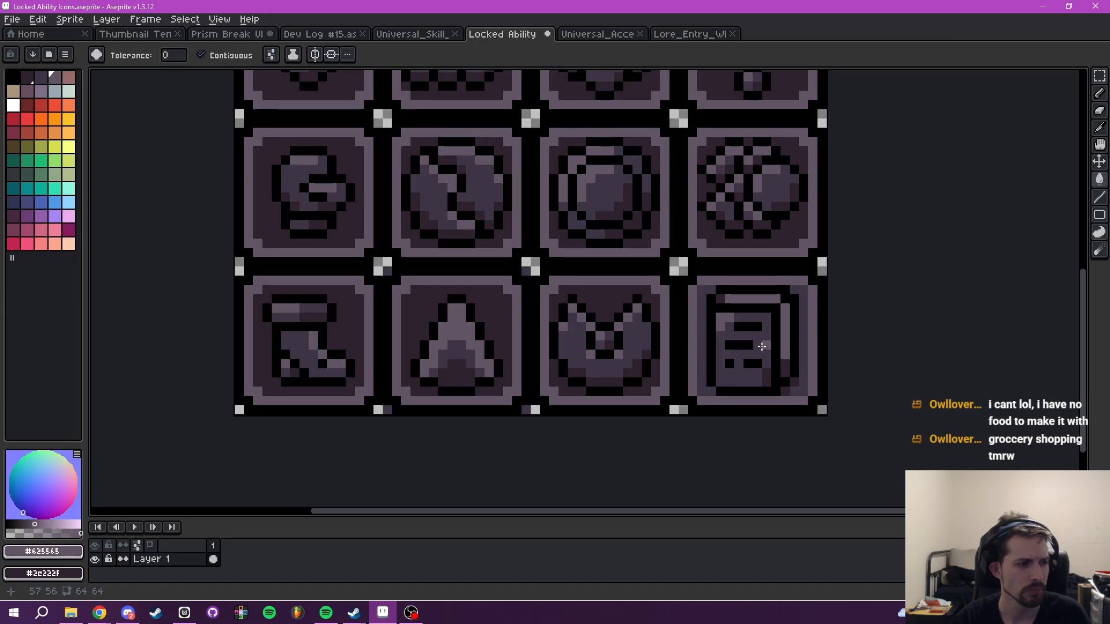
{"action": "left_click_drag", "start_coordinate": [755, 351], "coordinate": [736, 350]}
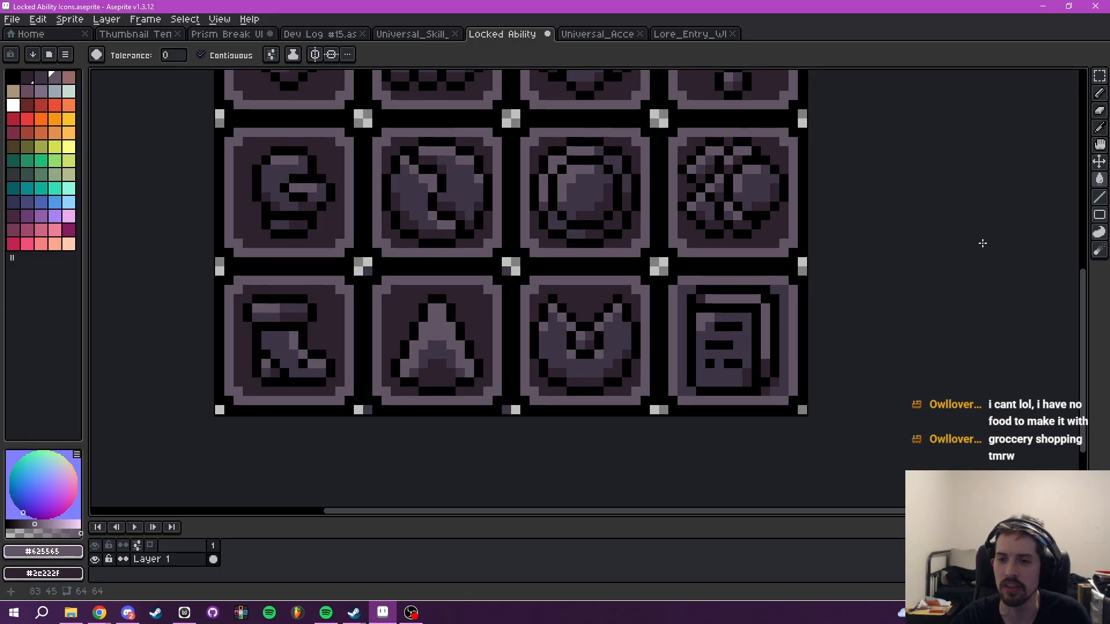
- Move the text lines on the front page one pixel down and fill the gap above them with #3e3546
{"action": "left_click", "coordinate": [1099, 76]}
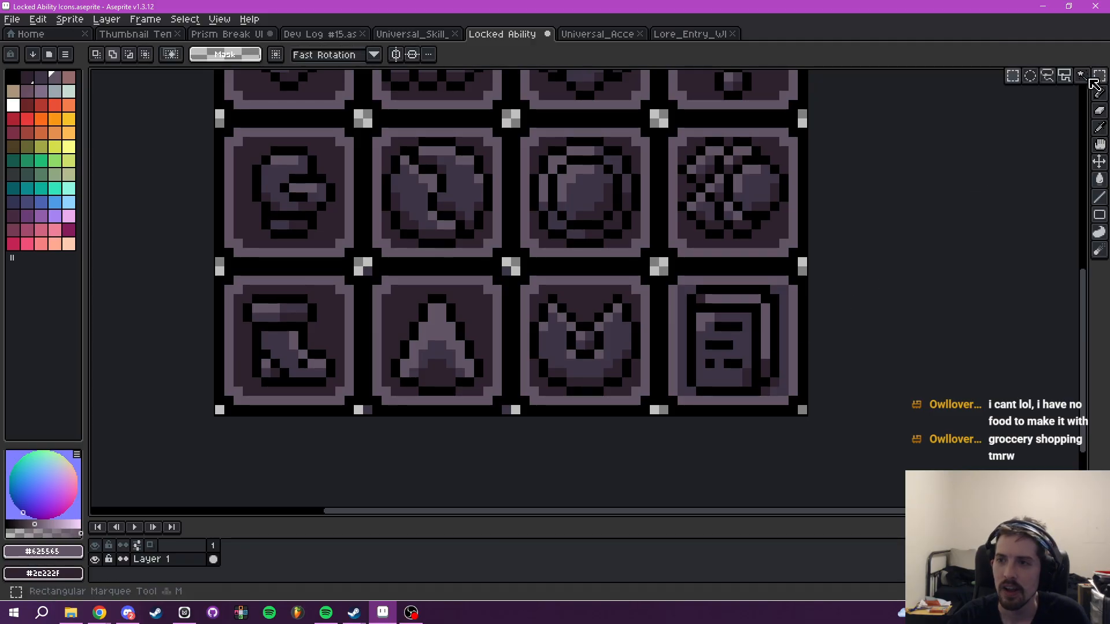
{"action": "scroll", "coordinate": [785, 310], "scroll_direction": "up", "scroll_amount": 1}
{"action": "left_click_drag", "start_coordinate": [632, 343], "coordinate": [689, 420]}
{"action": "left_click_drag", "start_coordinate": [685, 417], "coordinate": [682, 427]}
{"action": "key", "text": "ctrl+d"}
{"action": "left_click_drag", "start_coordinate": [742, 401], "coordinate": [728, 398]}
{"action": "key", "text": "i"}
{"action": "left_click", "coordinate": [609, 356]}
{"action": "key", "text": "g"}
{"action": "left_click", "coordinate": [629, 341]}
{"action": "scroll", "coordinate": [672, 369], "scroll_direction": "down", "scroll_amount": 4}
{"action": "scroll", "coordinate": [683, 368], "scroll_direction": "up", "scroll_amount": 1}
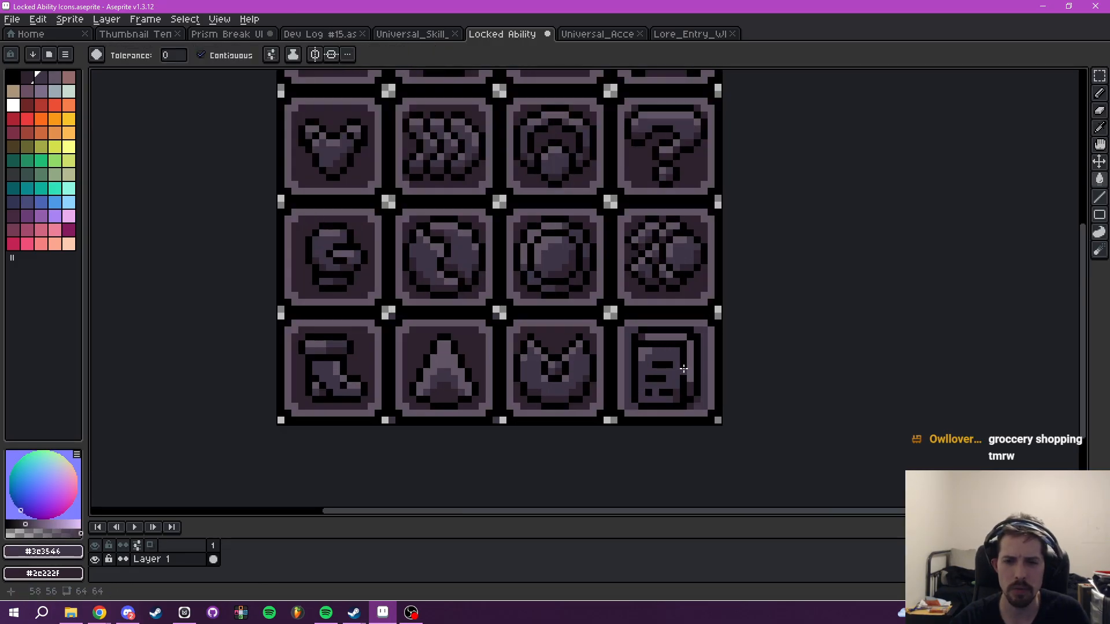
- Sample #625565 and draw a highlight along the top and upper-left edge of the book's front page
{"action": "scroll", "coordinate": [684, 369], "scroll_direction": "up", "scroll_amount": 1}
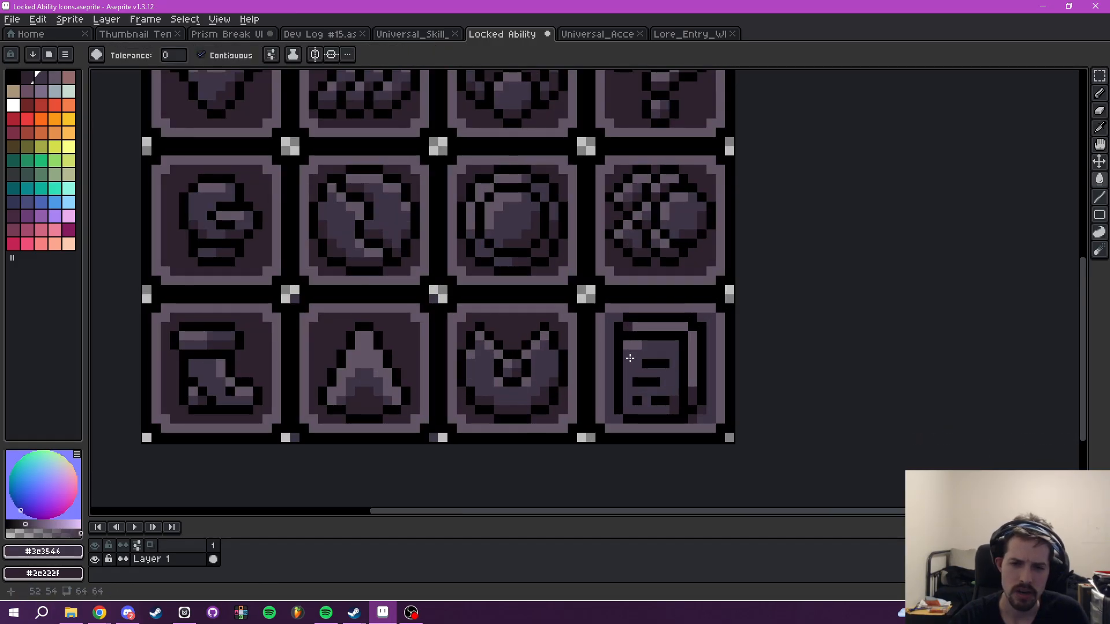
{"action": "scroll", "coordinate": [684, 355], "scroll_direction": "down", "scroll_amount": 7}
{"action": "scroll", "coordinate": [702, 358], "scroll_direction": "up", "scroll_amount": 5}
{"action": "left_click_drag", "start_coordinate": [676, 361], "coordinate": [683, 392]}
{"action": "scroll", "coordinate": [674, 378], "scroll_direction": "up", "scroll_amount": 1}
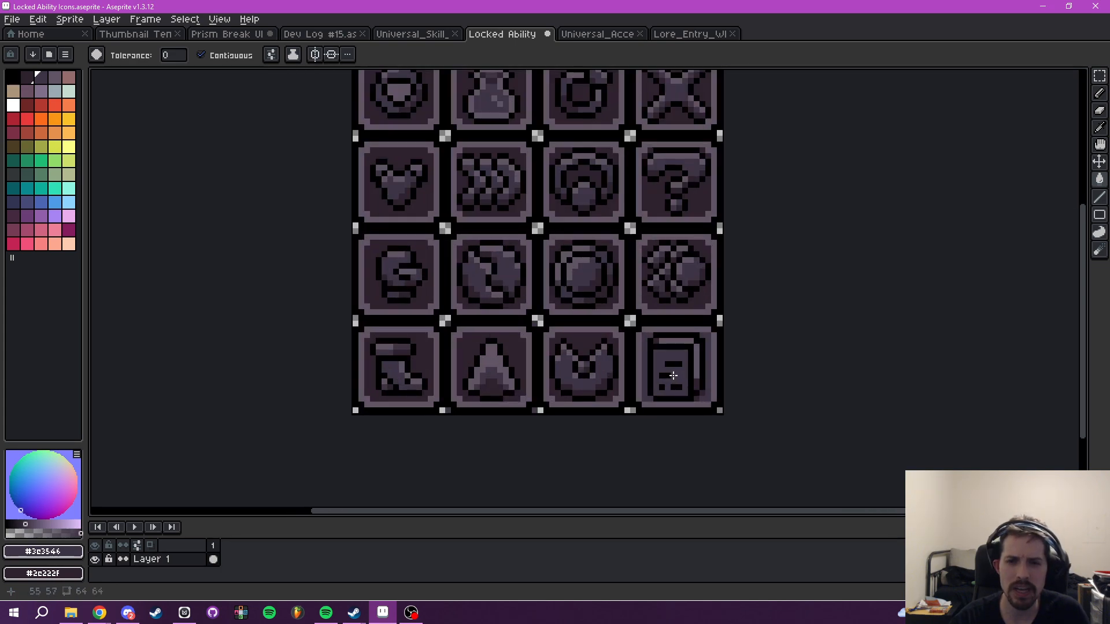
{"action": "scroll", "coordinate": [684, 365], "scroll_direction": "up", "scroll_amount": 1}
{"action": "scroll", "coordinate": [676, 370], "scroll_direction": "up", "scroll_amount": 1}
{"action": "key", "text": "i"}
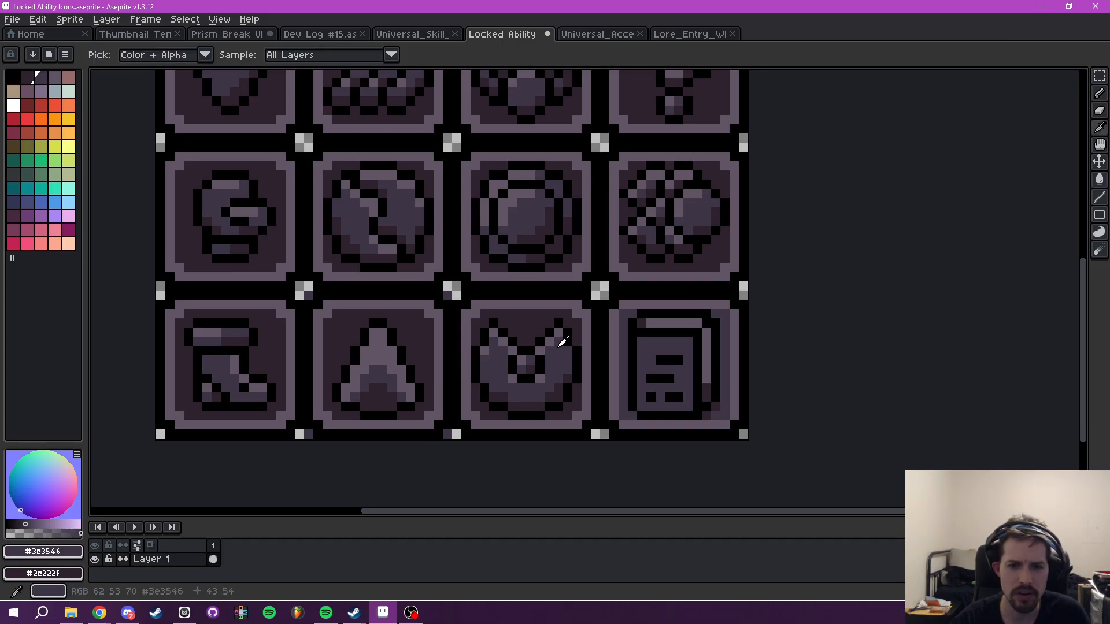
{"action": "left_click", "coordinate": [671, 370]}
{"action": "key", "text": "b"}
{"action": "mouse_move", "coordinate": [644, 340]}
{"action": "left_mouse_down"}
{"action": "mouse_move", "coordinate": [683, 341]}
{"action": "mouse_move", "coordinate": [672, 389]}
{"action": "mouse_move", "coordinate": [643, 360]}
{"action": "left_mouse_up"}
{"action": "scroll", "coordinate": [643, 359], "scroll_direction": "down", "scroll_amount": 2}
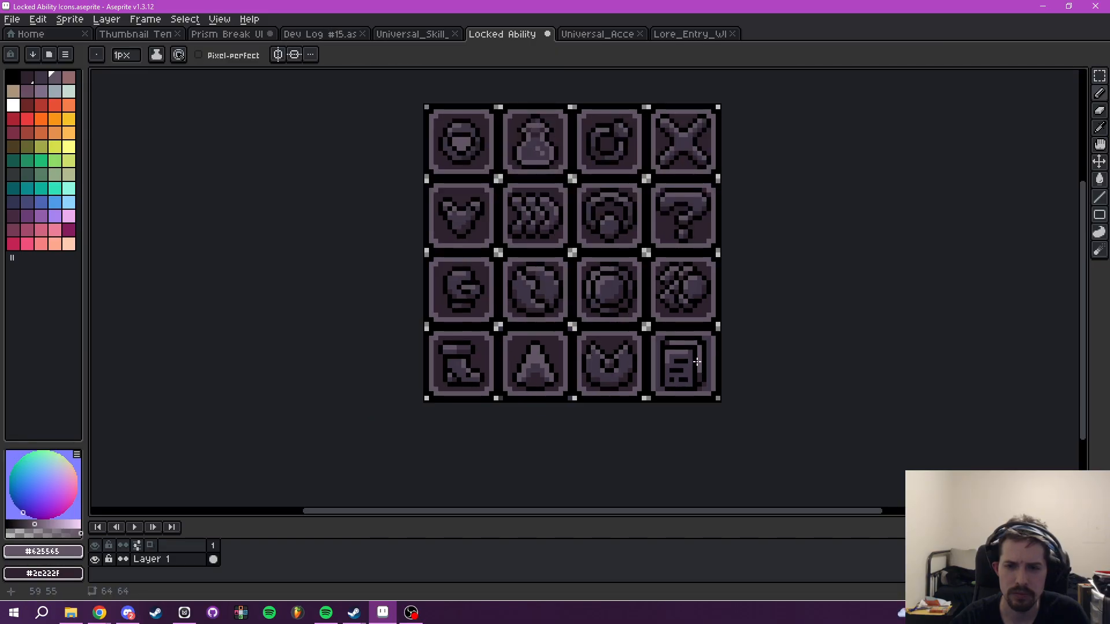
{"action": "scroll", "coordinate": [697, 376], "scroll_direction": "up", "scroll_amount": 2}
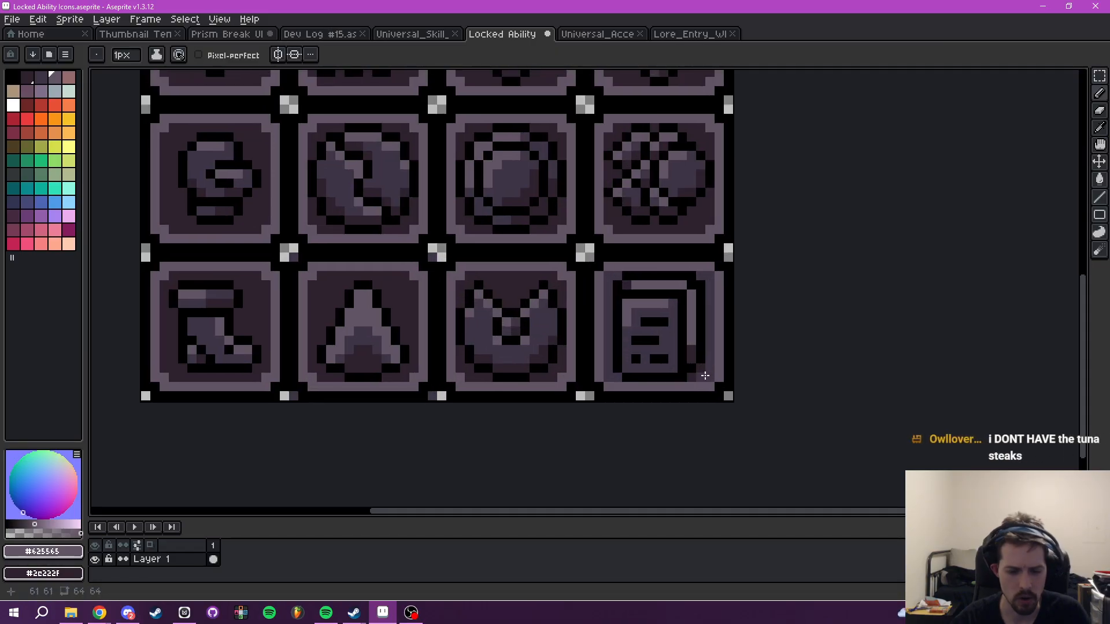
- Sample #2e222f and paint shadow pixels in the lower-right corner of the book's front page
{"action": "left_click", "coordinate": [684, 361], "text": "alt"}
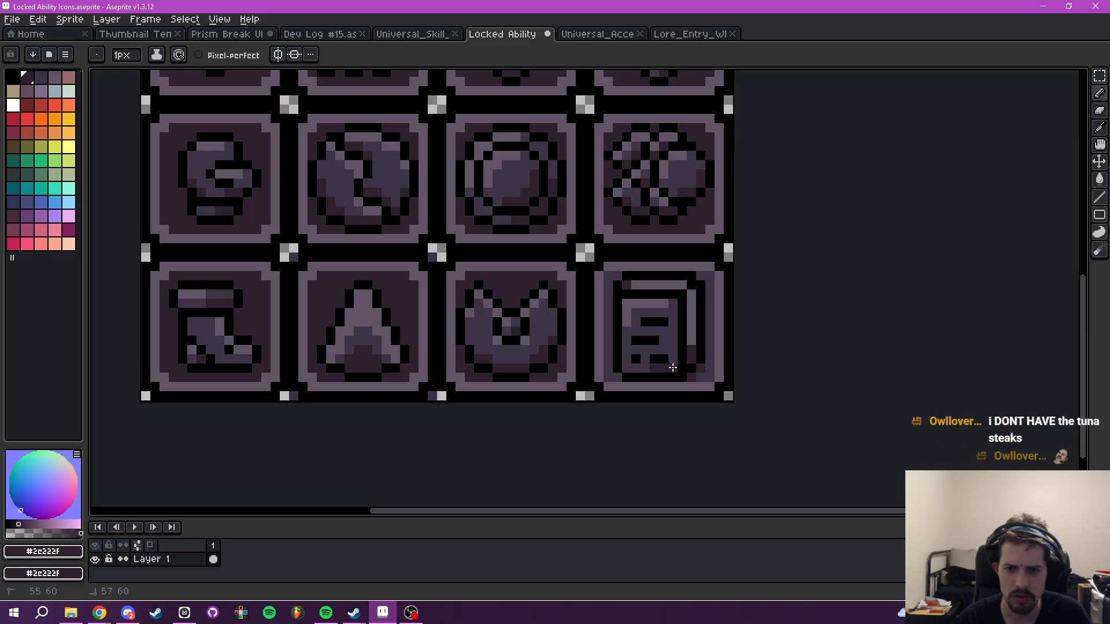
{"action": "scroll", "coordinate": [732, 346], "scroll_direction": "down", "scroll_amount": 2}
{"action": "scroll", "coordinate": [733, 347], "scroll_direction": "down", "scroll_amount": 2}
{"action": "scroll", "coordinate": [733, 349], "scroll_direction": "up", "scroll_amount": 3}
{"action": "left_click_drag", "start_coordinate": [722, 372], "coordinate": [728, 380]}
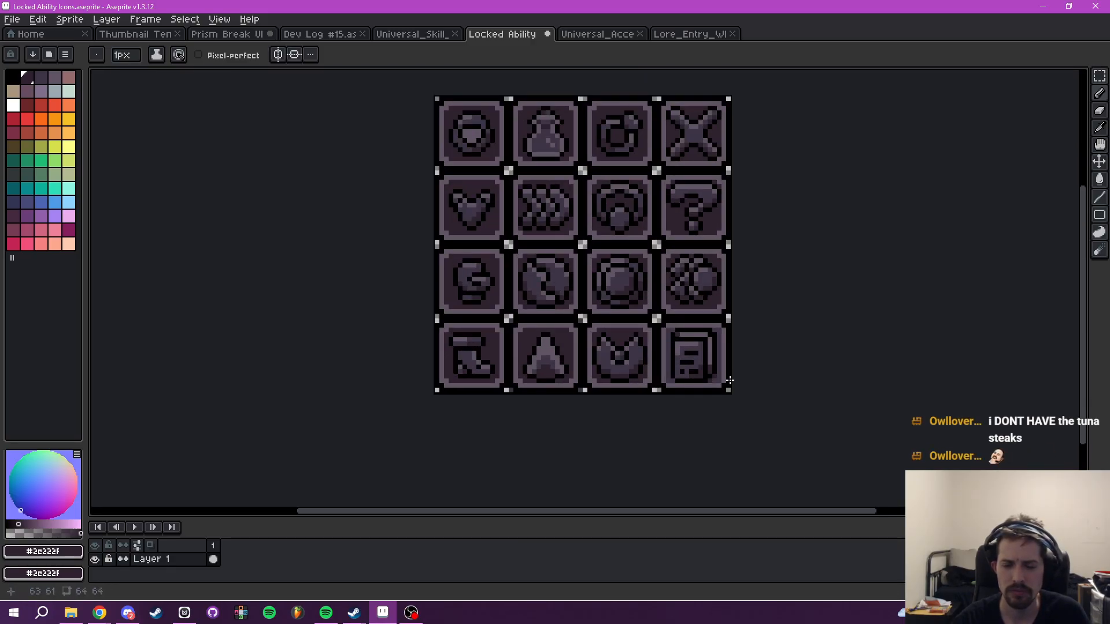
- Extend the #2e222f shadow one pixel up the book's side edge
{"action": "scroll", "coordinate": [722, 380], "scroll_direction": "up", "scroll_amount": 3}
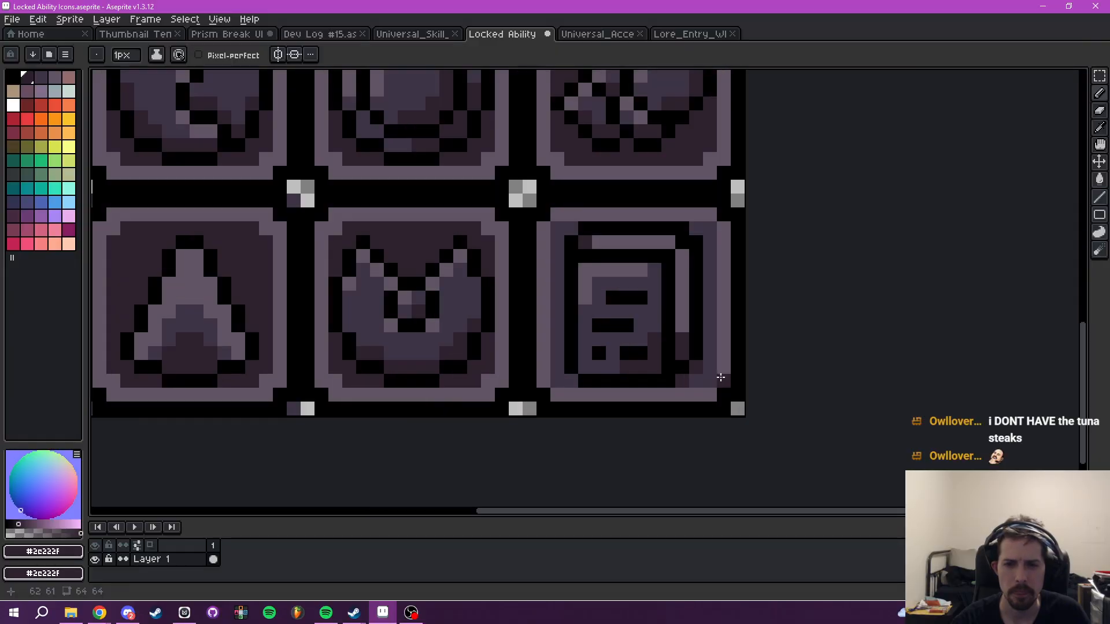
{"action": "key", "text": "i"}
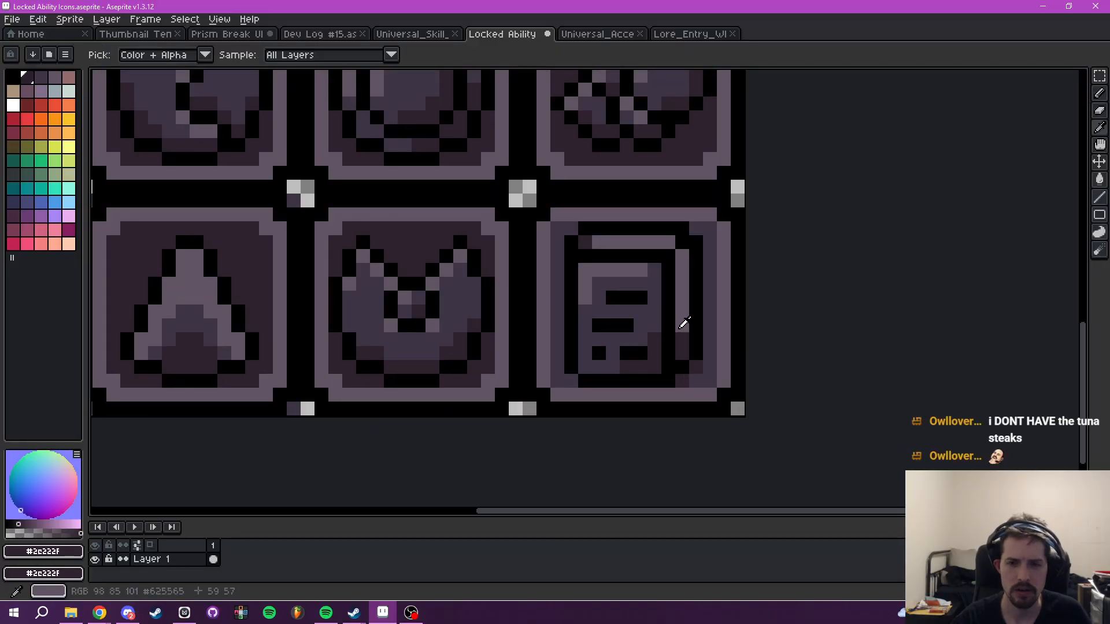
{"action": "key", "text": "b"}
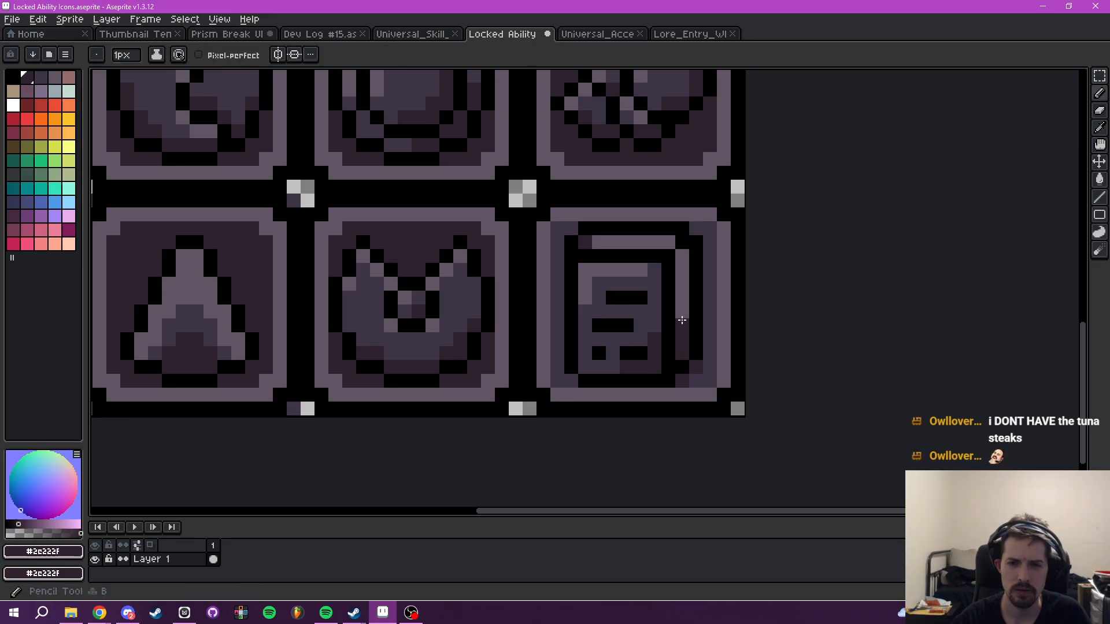
{"action": "scroll", "coordinate": [722, 312], "scroll_direction": "down", "scroll_amount": 5}
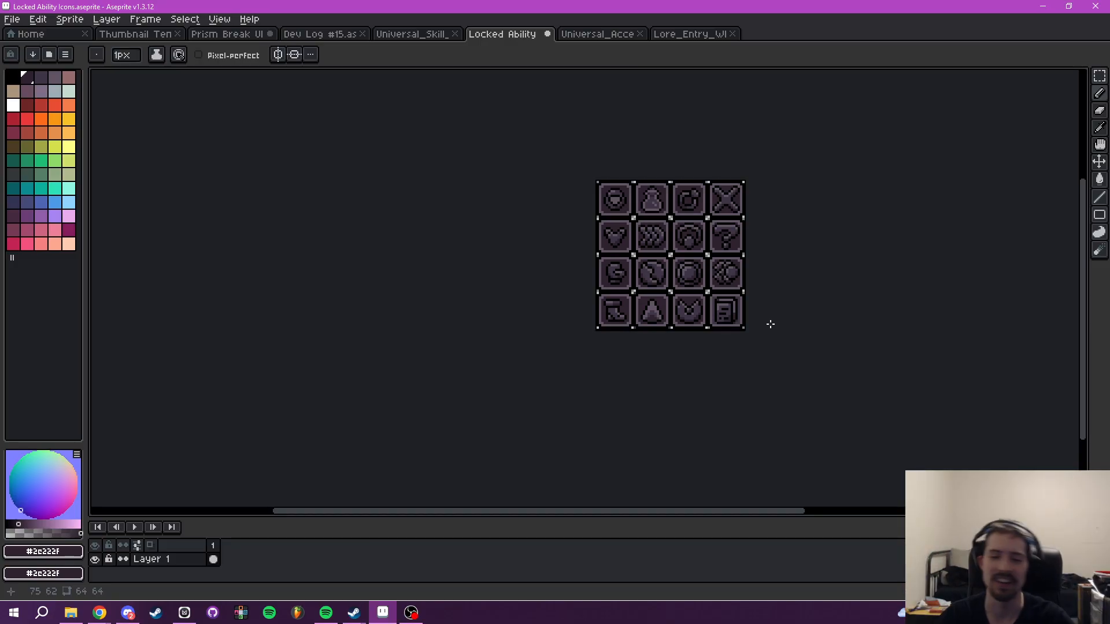
{"action": "scroll", "coordinate": [755, 328], "scroll_direction": "up", "scroll_amount": 6}
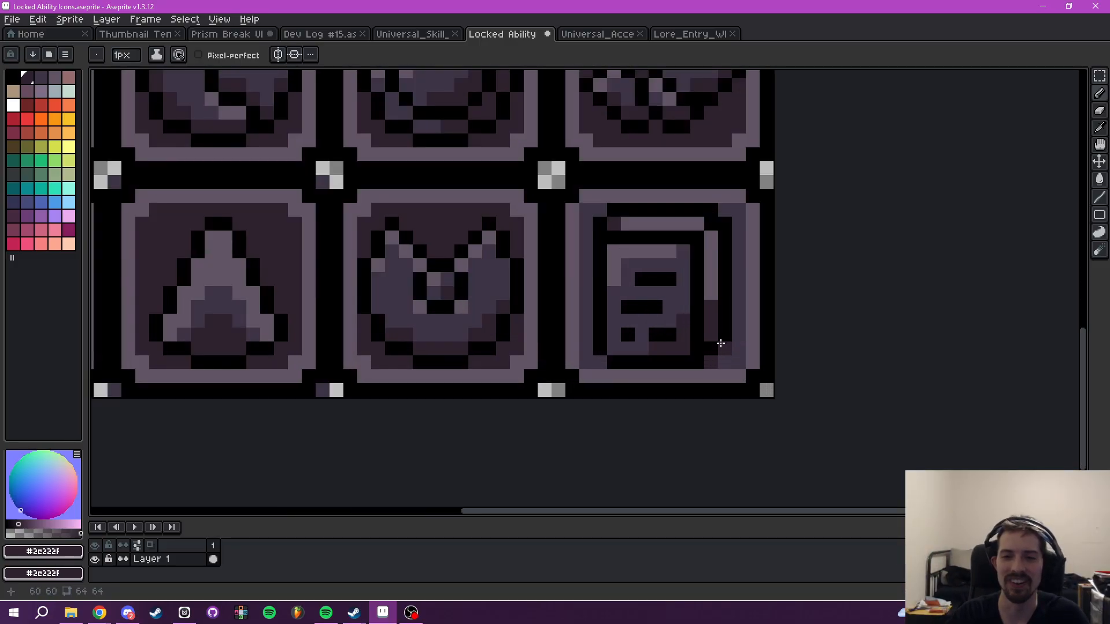
{"action": "left_click", "coordinate": [686, 309], "text": "alt"}
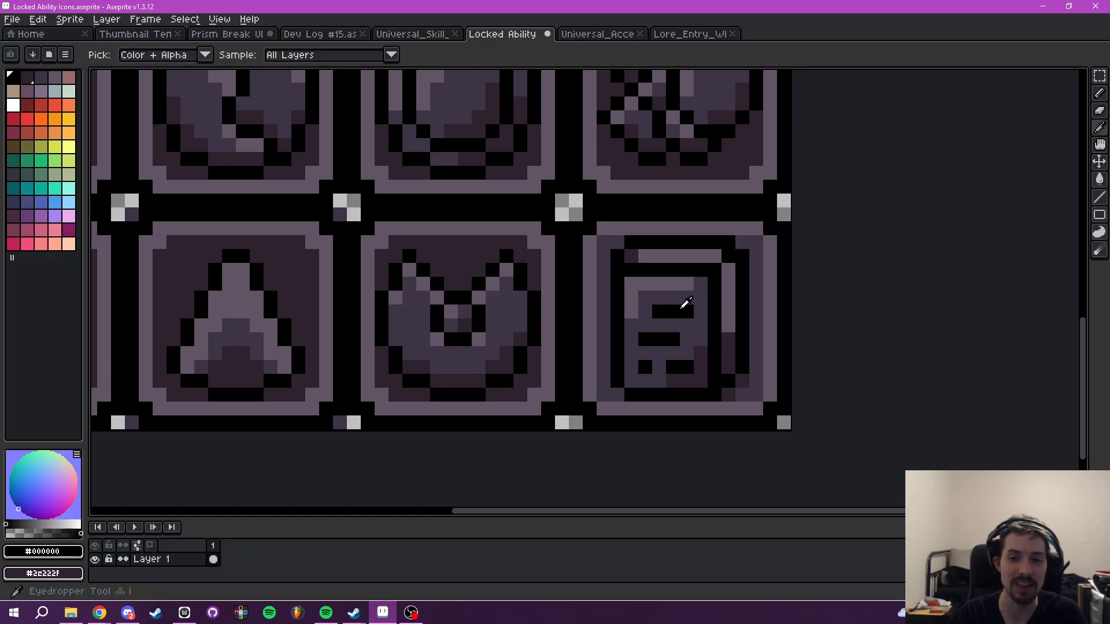
{"action": "scroll", "coordinate": [648, 311], "scroll_direction": "down", "scroll_amount": 2}
{"action": "scroll", "coordinate": [649, 309], "scroll_direction": "up", "scroll_amount": 3}
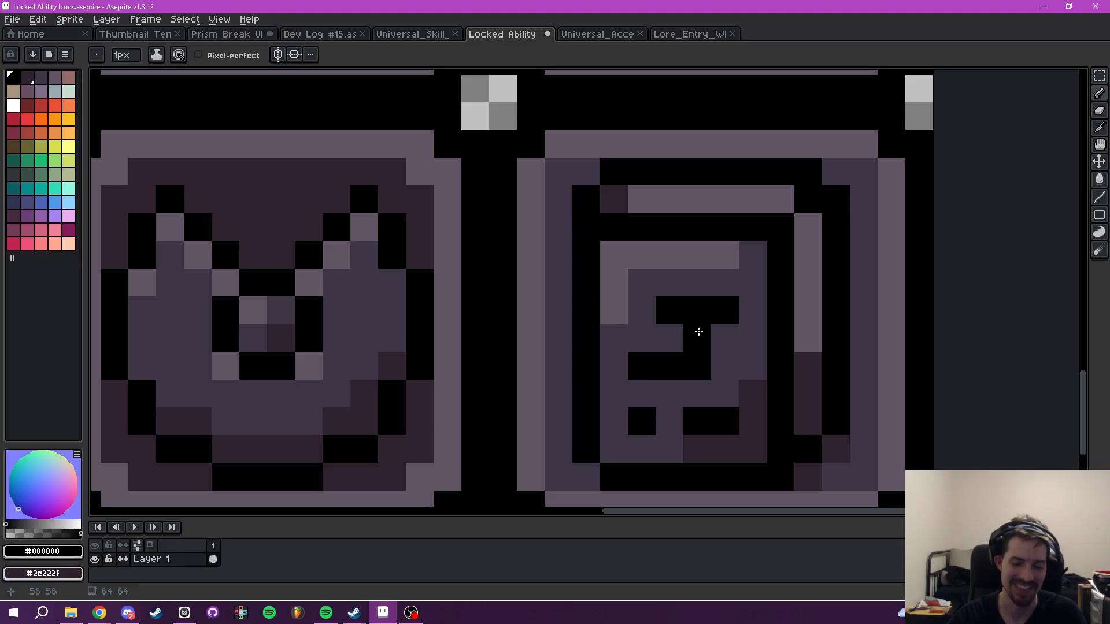
{"action": "key", "text": "alt"}
{"action": "scroll", "coordinate": [723, 352], "scroll_direction": "down", "scroll_amount": 3}
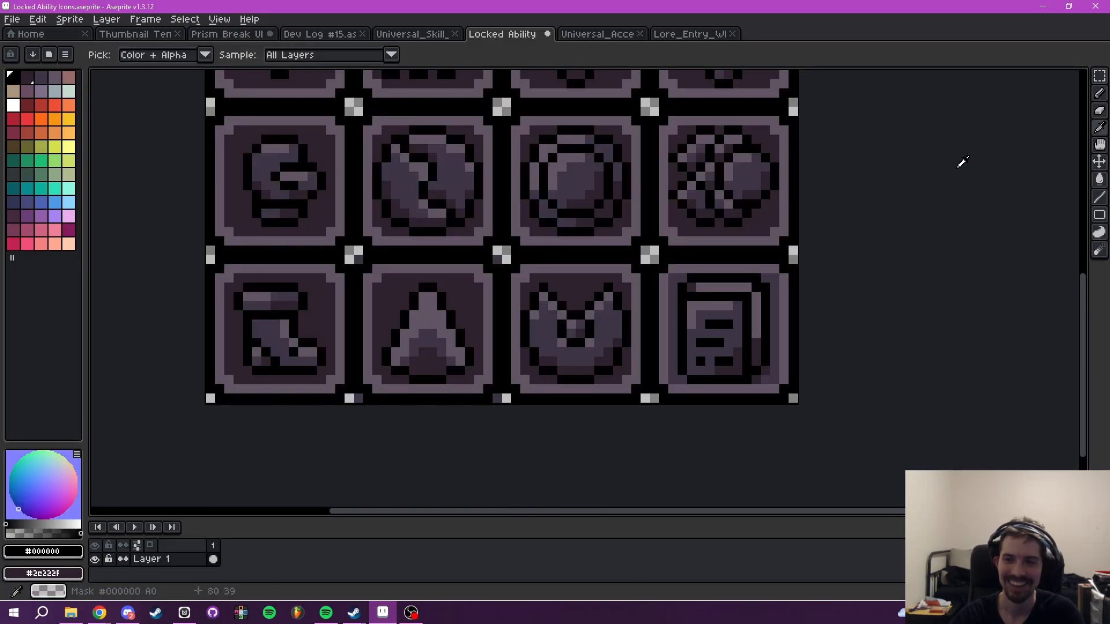
- Move the front page's text lines one pixel up and repaint the page's top highlight in #625565
{"action": "left_click", "coordinate": [1098, 76]}
{"action": "scroll", "coordinate": [659, 298], "scroll_direction": "up", "scroll_amount": 3}
{"action": "mouse_move", "coordinate": [731, 319]}
{"action": "left_mouse_down"}
{"action": "mouse_move", "coordinate": [780, 410]}
{"action": "mouse_move", "coordinate": [811, 436]}
{"action": "mouse_move", "coordinate": [787, 392]}
{"action": "mouse_move", "coordinate": [804, 409]}
{"action": "mouse_move", "coordinate": [788, 421]}
{"action": "left_mouse_up"}
{"action": "key", "text": "ctrl+d"}
{"action": "key", "text": "b"}
{"action": "left_click", "coordinate": [720, 349], "text": "alt"}
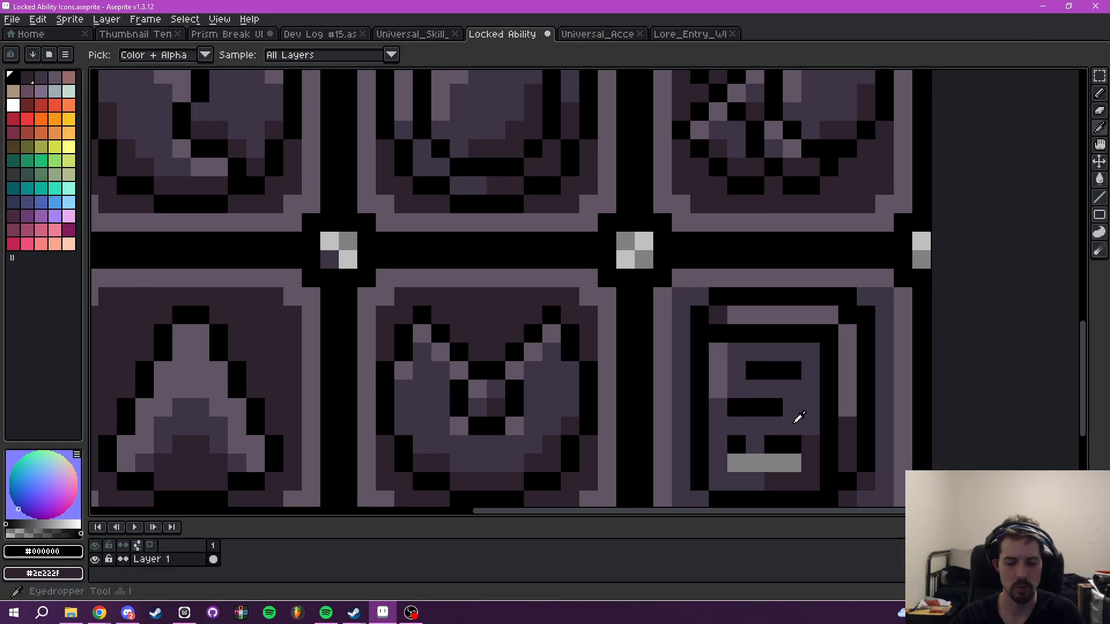
{"action": "left_click_drag", "start_coordinate": [734, 351], "coordinate": [788, 350]}
{"action": "scroll", "coordinate": [788, 350], "scroll_direction": "down", "scroll_amount": 7}
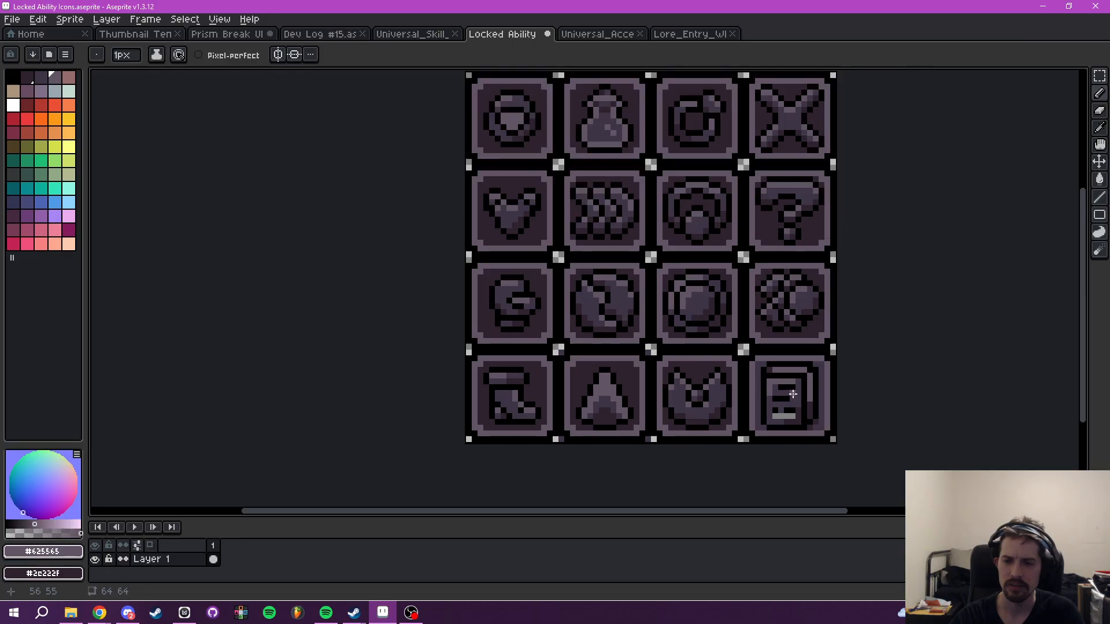
- Sample the page's #3e3546 and fill the grey gap below the text lines with it
{"action": "scroll", "coordinate": [838, 401], "scroll_direction": "up", "scroll_amount": 6}
{"action": "left_click", "coordinate": [711, 381], "text": "alt"}
{"action": "key", "text": "g"}
{"action": "left_click", "coordinate": [707, 392]}
{"action": "scroll", "coordinate": [784, 351], "scroll_direction": "down", "scroll_amount": 6}
{"action": "left_click_drag", "start_coordinate": [783, 352], "coordinate": [776, 387]}
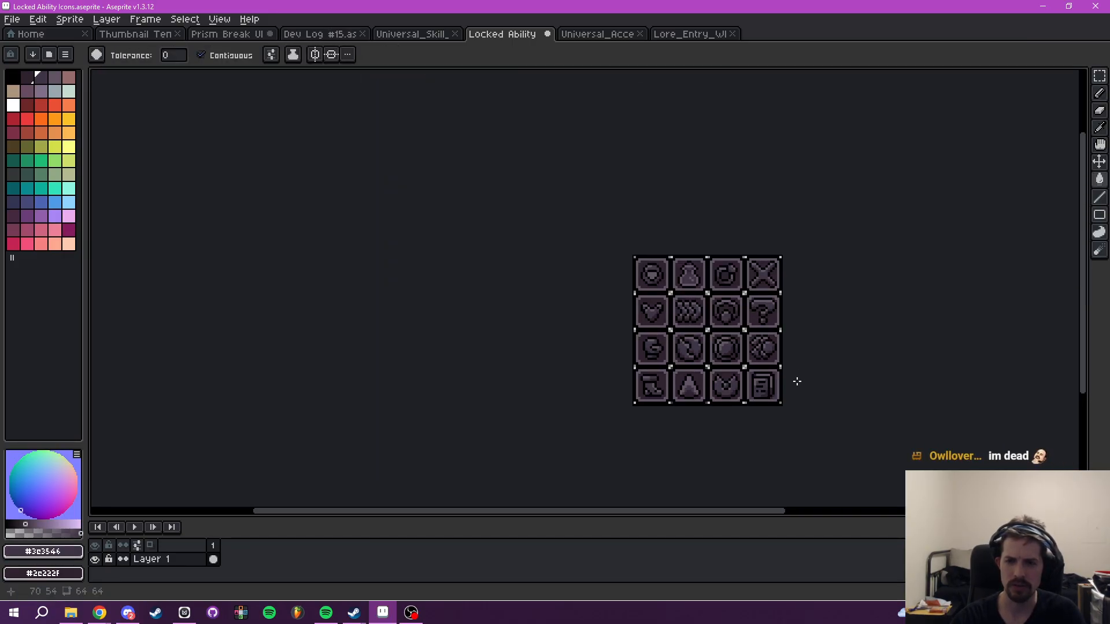
{"action": "scroll", "coordinate": [797, 380], "scroll_direction": "up", "scroll_amount": 5}
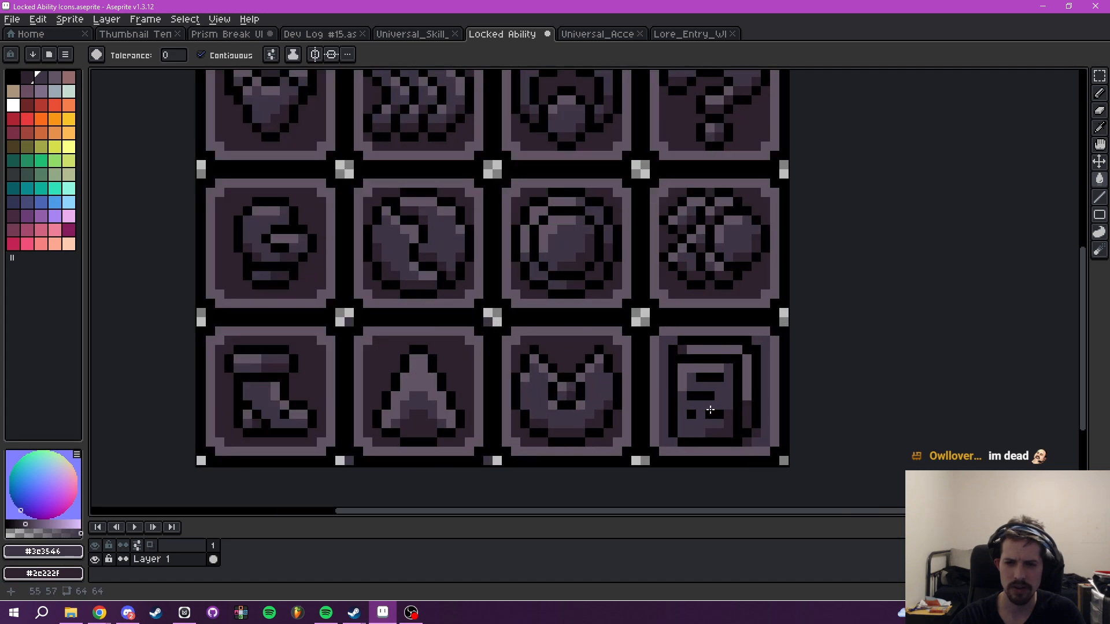
- Sample #625565 from the page highlight as the drawing colour for the Pencil tool
{"action": "left_click", "coordinate": [681, 398], "text": "alt"}
{"action": "key", "text": "b"}
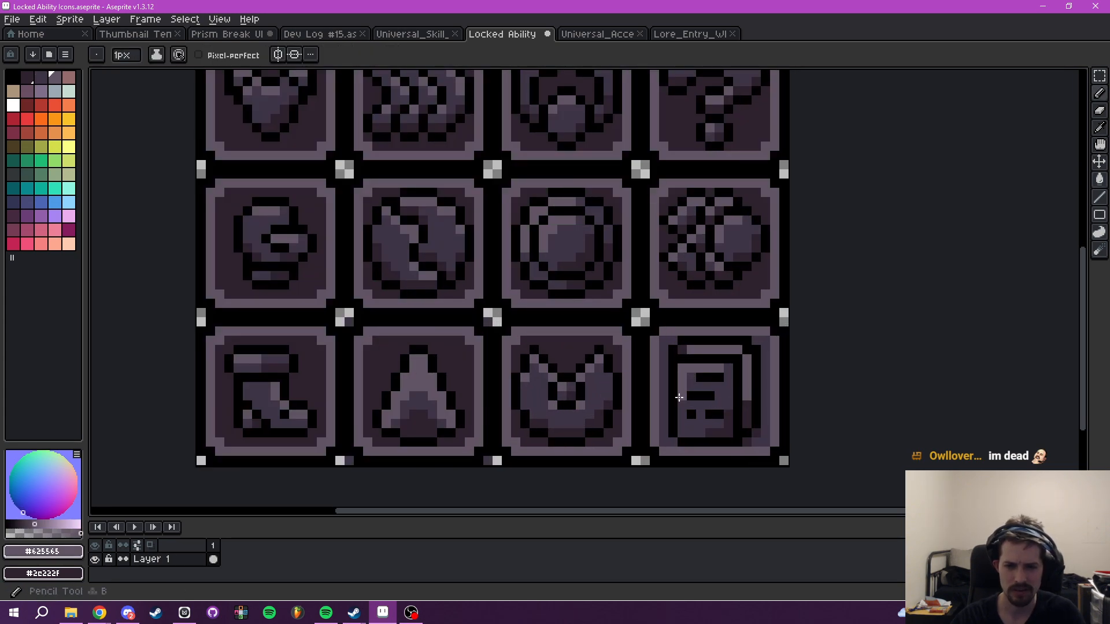
{"action": "scroll", "coordinate": [783, 388], "scroll_direction": "down", "scroll_amount": 4}
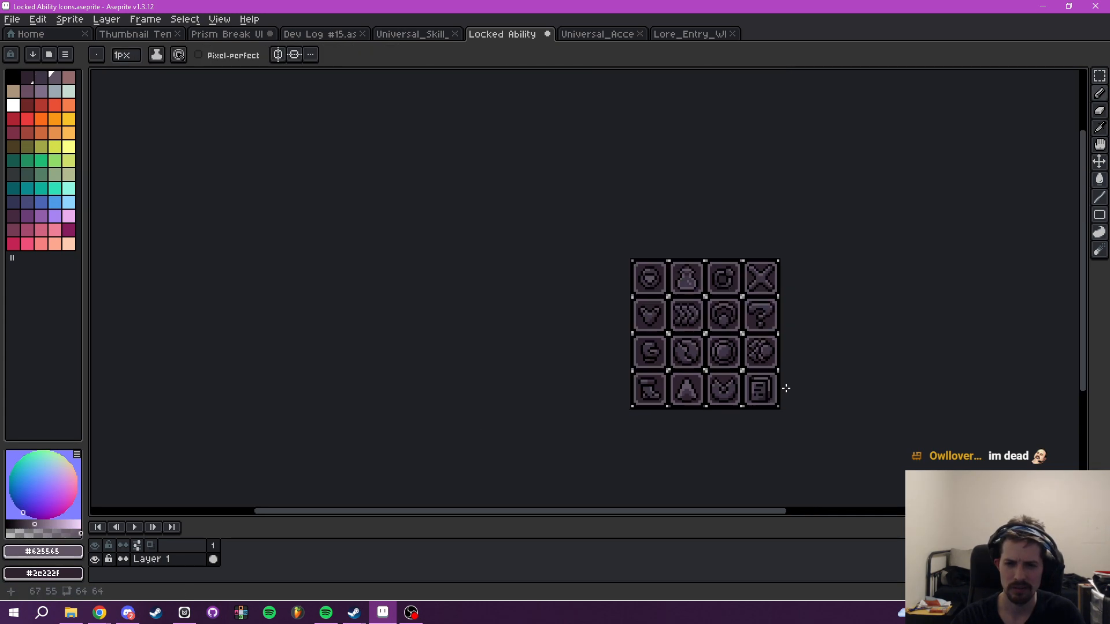
{"action": "scroll", "coordinate": [795, 394], "scroll_direction": "up", "scroll_amount": 1}
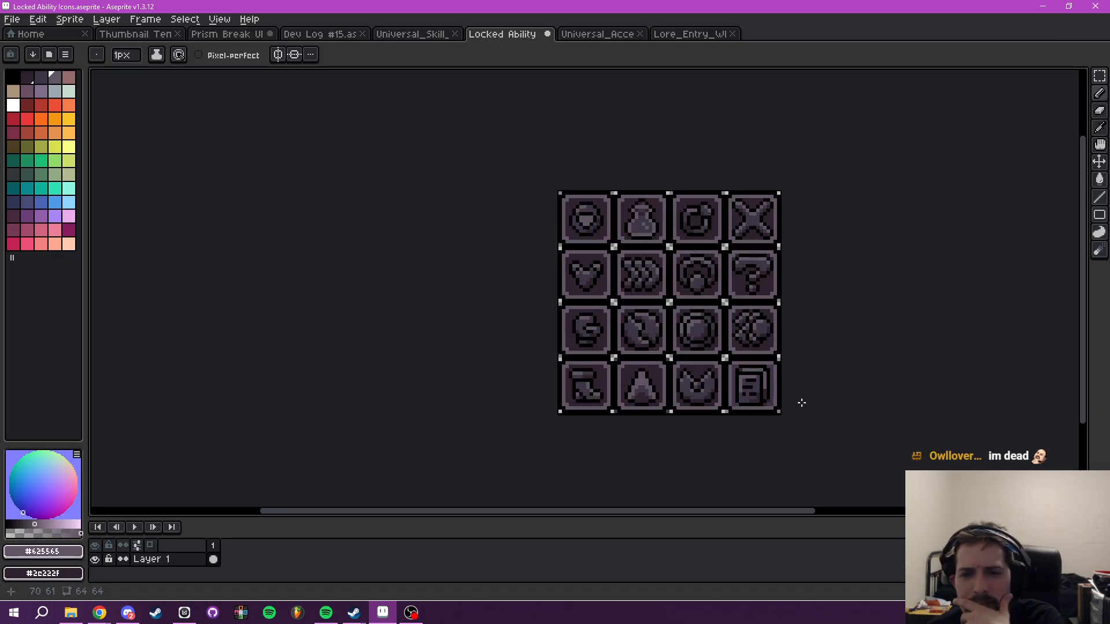
- Sample the icon background's #2e222f and fill the #3e3546 areas on both sides of the lore book with it
{"action": "scroll", "coordinate": [782, 401], "scroll_direction": "up", "scroll_amount": 3}
{"action": "left_click_drag", "start_coordinate": [782, 354], "coordinate": [773, 418]}
{"action": "left_click", "coordinate": [711, 326], "text": "alt"}
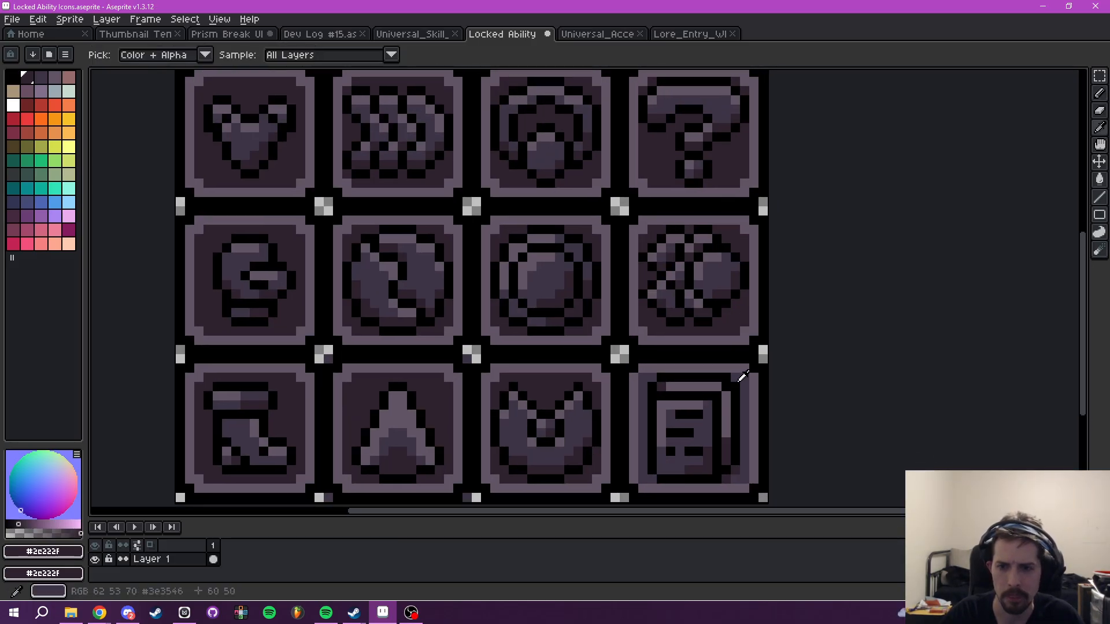
{"action": "left_click", "coordinate": [741, 416]}
{"action": "left_click", "coordinate": [644, 431]}
{"action": "scroll", "coordinate": [758, 431], "scroll_direction": "down", "scroll_amount": 3}
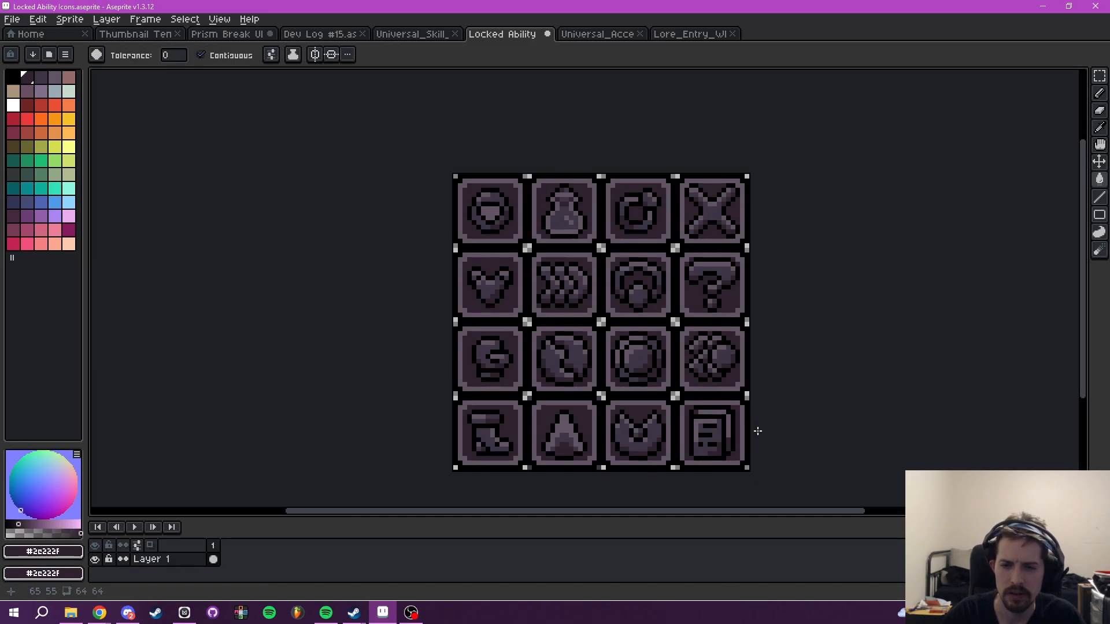
- Sample the page's #3e3546 and shorten the shadow in the book page's lower corner by one pixel with the Pencil
{"action": "scroll", "coordinate": [757, 431], "scroll_direction": "down", "scroll_amount": 3}
{"action": "left_click_drag", "start_coordinate": [795, 423], "coordinate": [824, 394]}
{"action": "scroll", "coordinate": [820, 401], "scroll_direction": "up", "scroll_amount": 3}
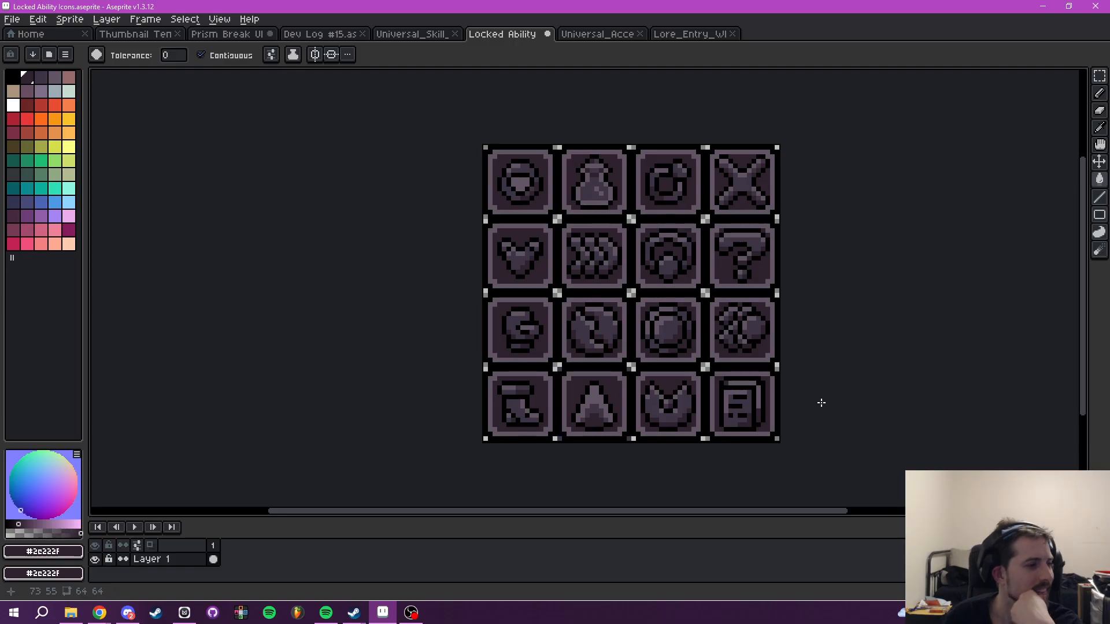
{"action": "scroll", "coordinate": [822, 403], "scroll_direction": "up", "scroll_amount": 3}
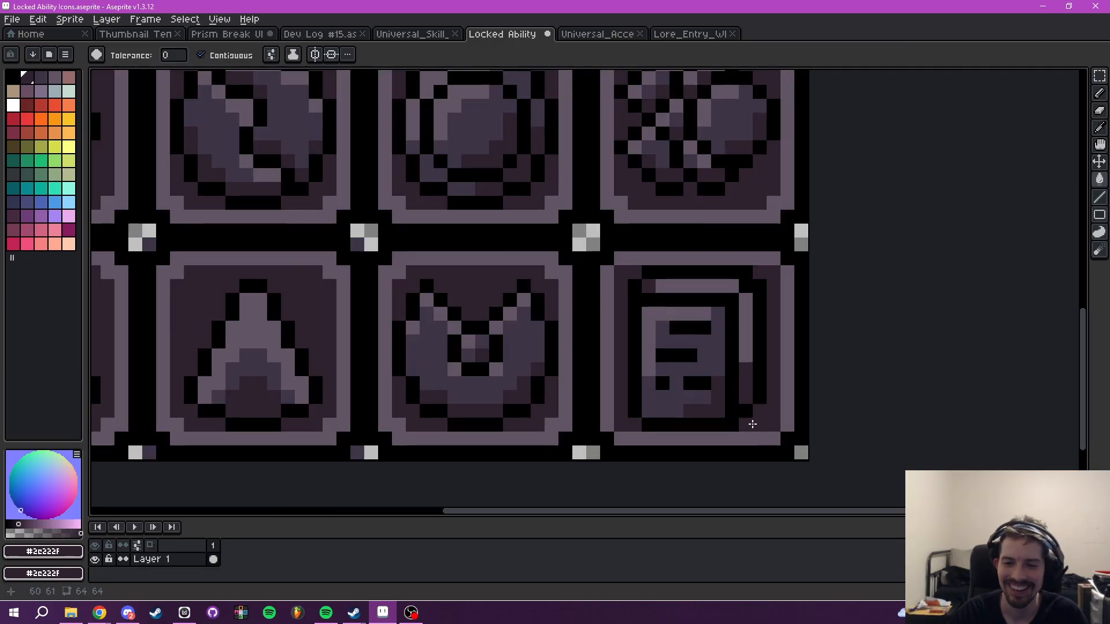
{"action": "key", "text": "b"}
{"action": "left_click", "coordinate": [683, 398], "text": "alt"}
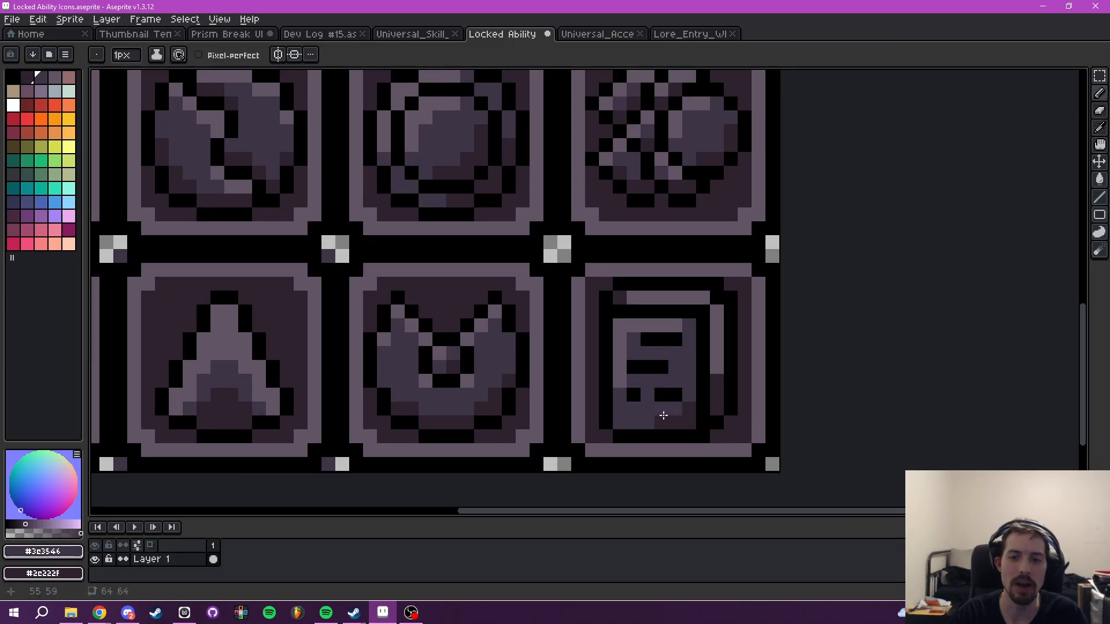
{"action": "left_click_drag", "start_coordinate": [700, 399], "coordinate": [716, 376]}
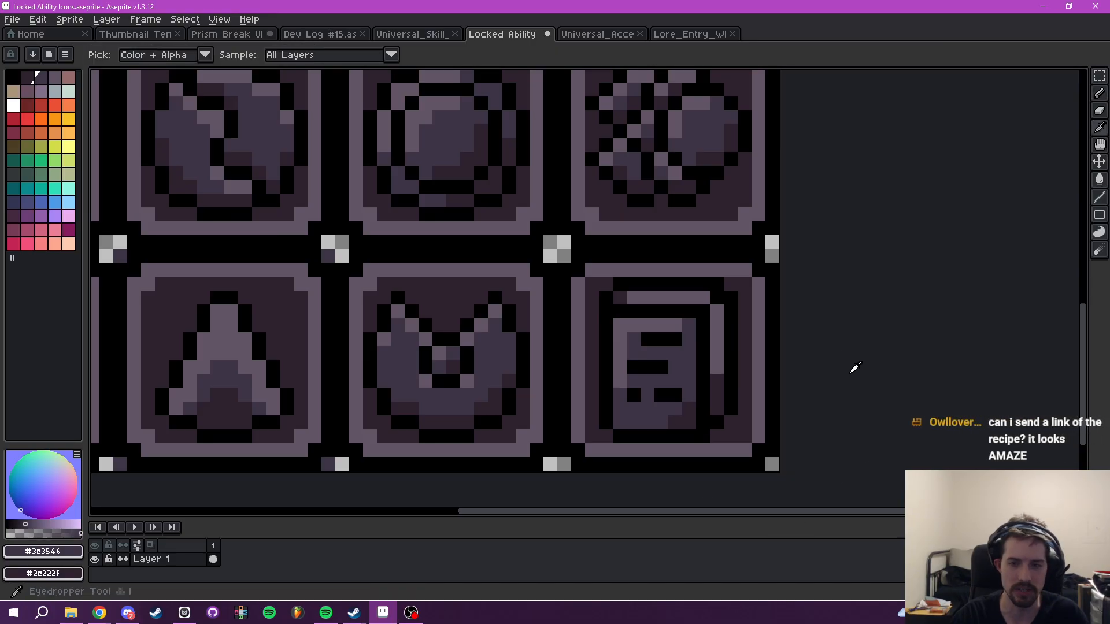
- Shorten the page's top and side highlights by one pixel each, painting their ends in #3e3546
{"action": "left_click", "coordinate": [732, 363], "text": "alt"}
{"action": "scroll", "coordinate": [809, 367], "scroll_direction": "down", "scroll_amount": 5}
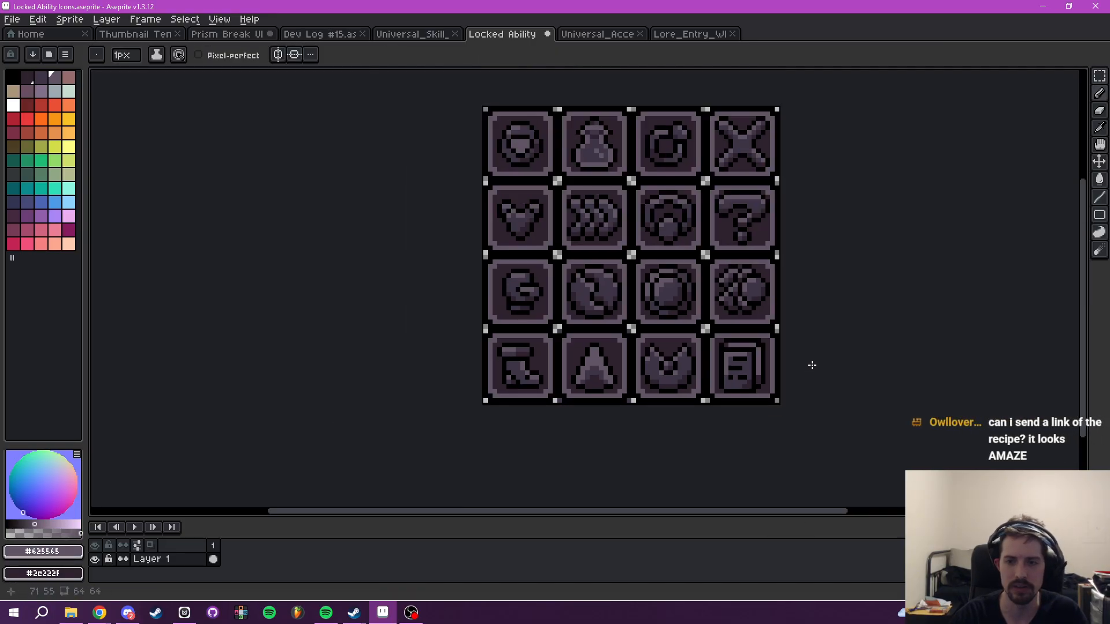
{"action": "scroll", "coordinate": [774, 358], "scroll_direction": "up", "scroll_amount": 9}
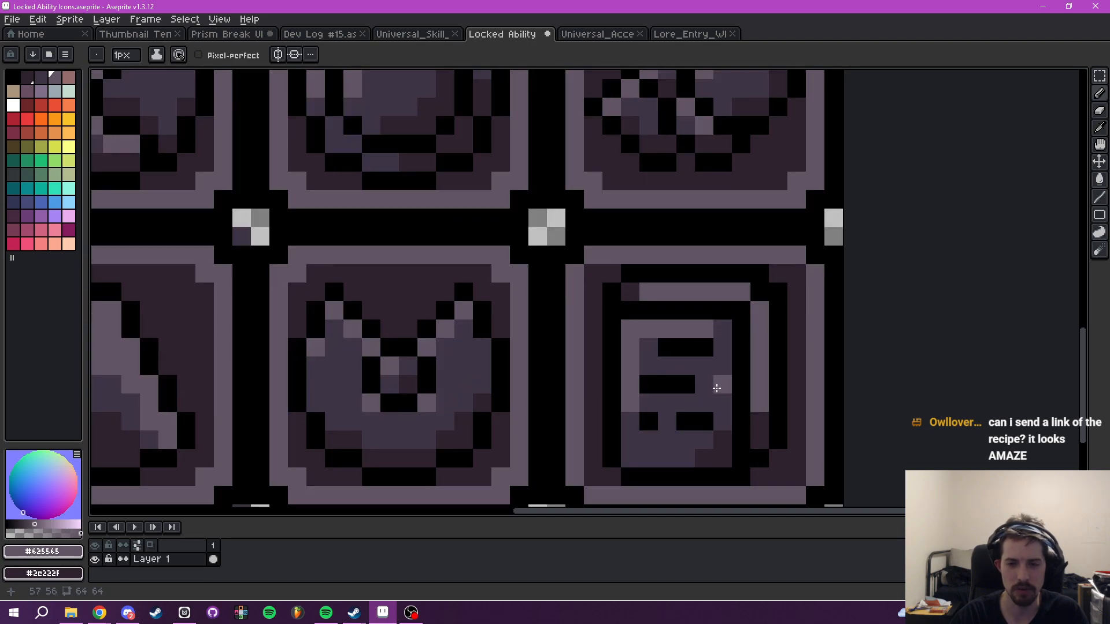
{"action": "left_click", "coordinate": [716, 352], "text": "alt"}
{"action": "left_click", "coordinate": [704, 329]}
{"action": "left_click", "coordinate": [640, 409]}
{"action": "mouse_move", "coordinate": [749, 375]}
{"action": "left_mouse_down"}
{"action": "mouse_move", "coordinate": [738, 441]}
{"action": "mouse_move", "coordinate": [696, 363]}
{"action": "left_mouse_up"}
- Extend the page's first text line one pixel toward the spine in black and break it with a #3e3546 pixel
{"action": "left_click", "coordinate": [639, 353], "text": "alt"}
{"action": "left_click", "coordinate": [618, 354]}
{"action": "left_click", "coordinate": [654, 346], "text": "alt"}
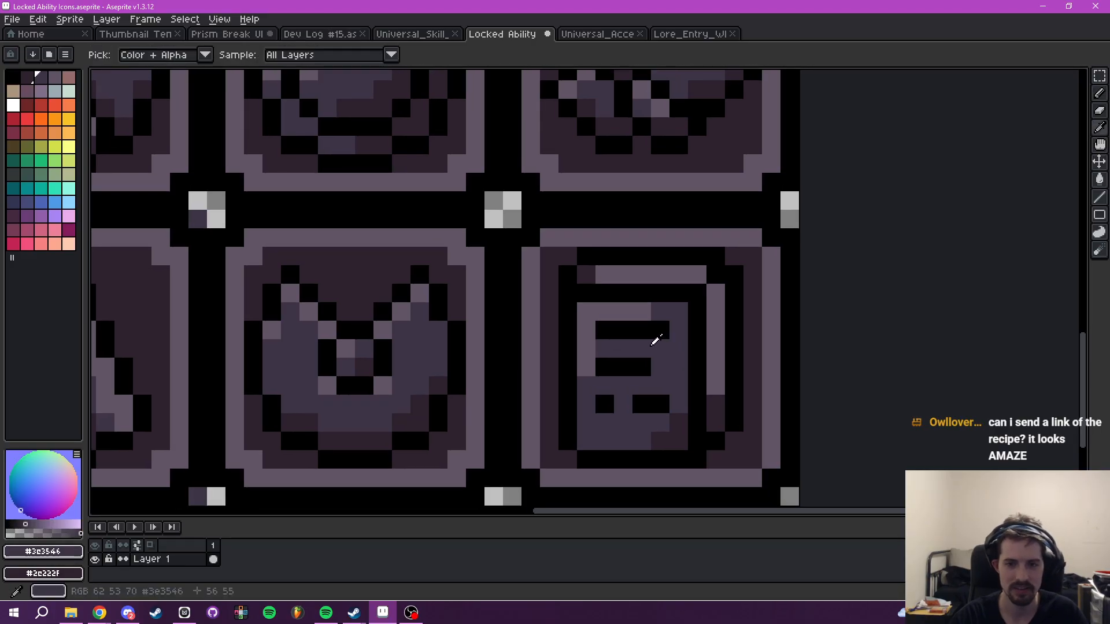
{"action": "left_click", "coordinate": [619, 333]}
{"action": "scroll", "coordinate": [697, 348], "scroll_direction": "down", "scroll_amount": 4}
{"action": "scroll", "coordinate": [733, 349], "scroll_direction": "up", "scroll_amount": 2}
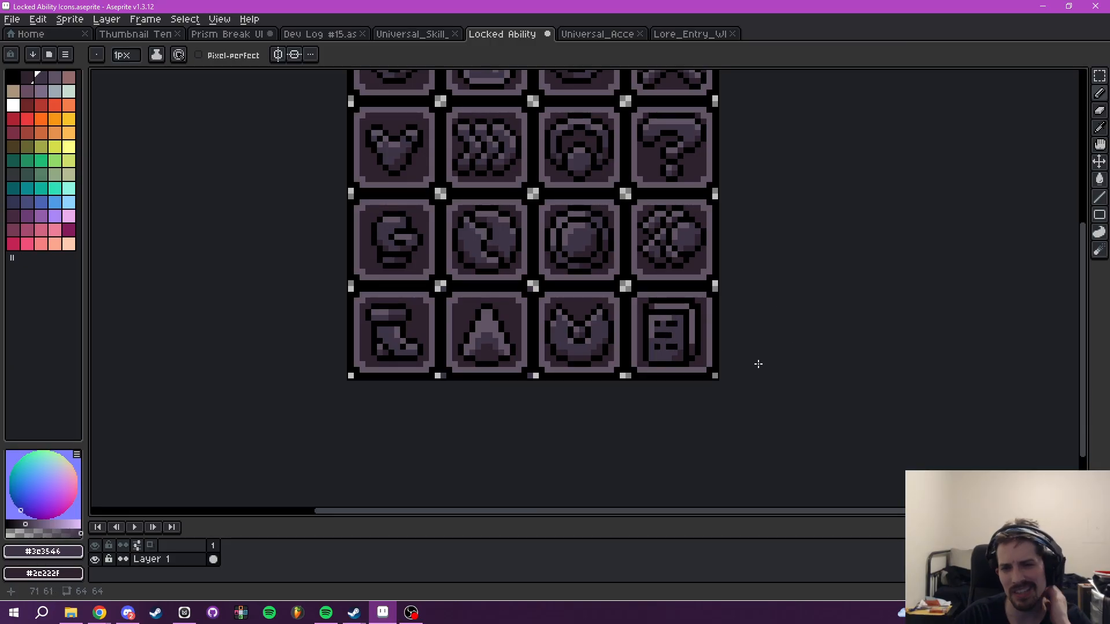
{"action": "left_click_drag", "start_coordinate": [711, 321], "coordinate": [665, 379]}
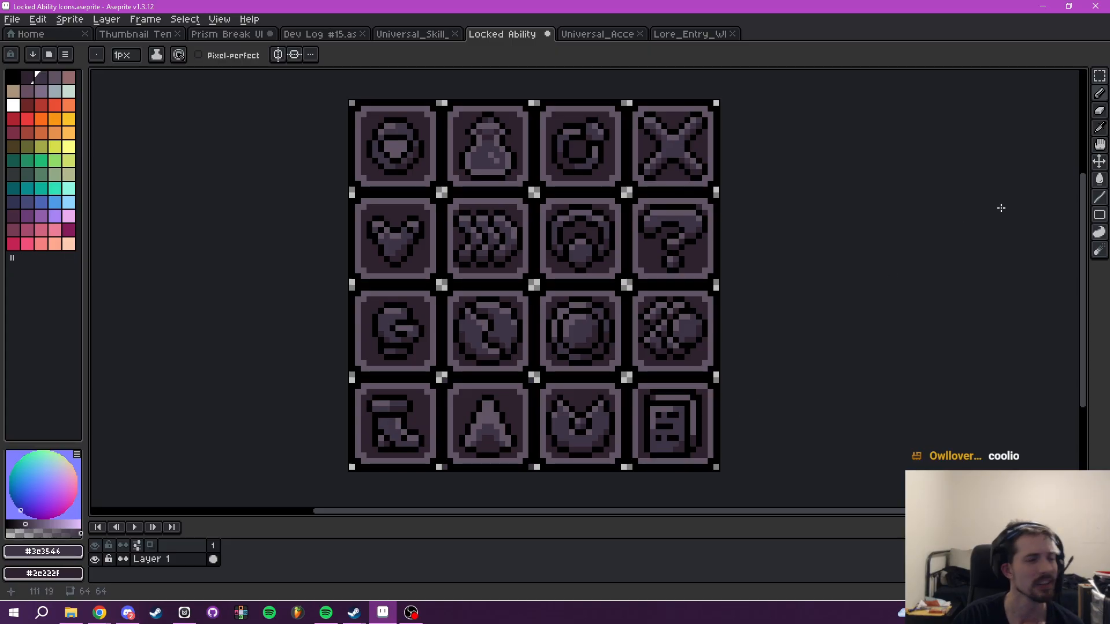
- Switch to Chrome and open the Pixel Joint spell-book picture from the "pixel book 16x16" image results
{"action": "key", "text": "alt+Tab"}
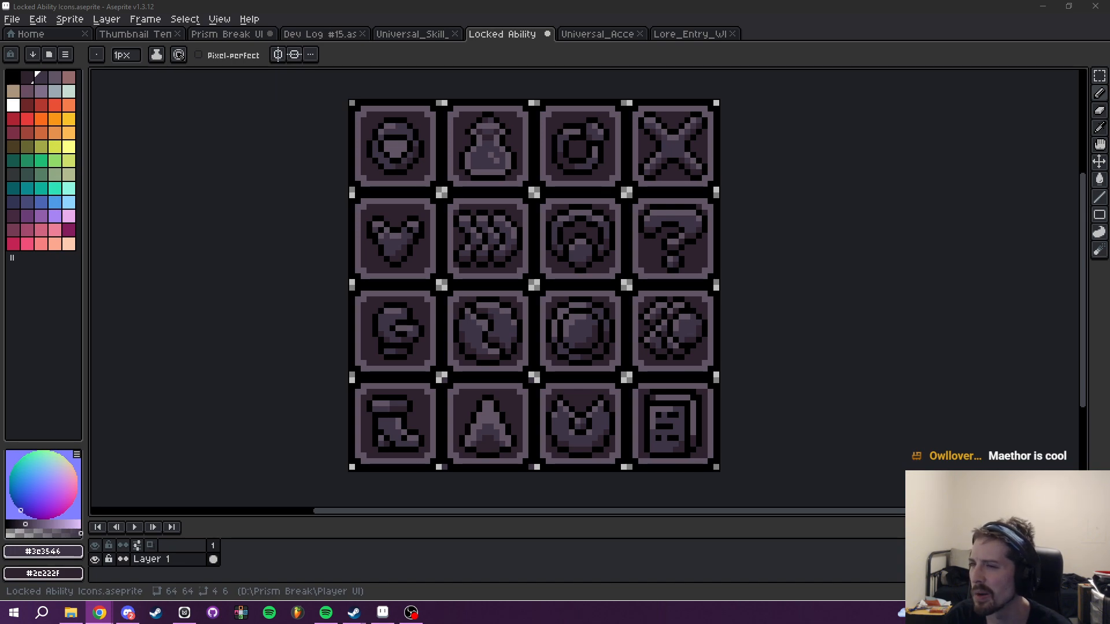
{"action": "left_click_drag", "start_coordinate": [1109, 174], "coordinate": [627, 2]}
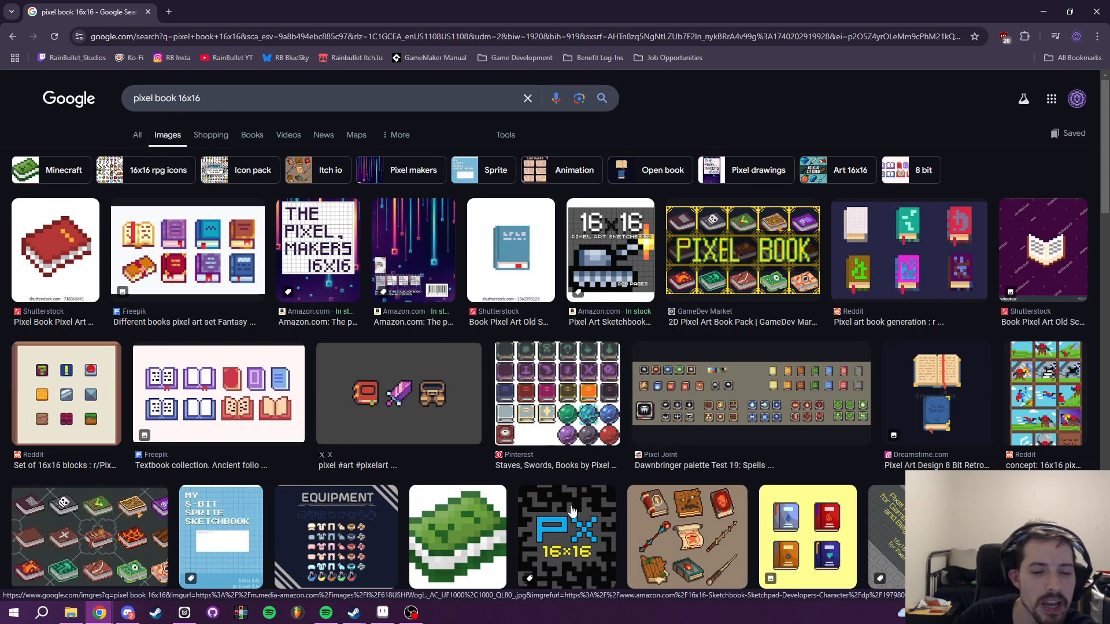
{"action": "scroll", "coordinate": [589, 500], "scroll_direction": "down", "scroll_amount": 3}
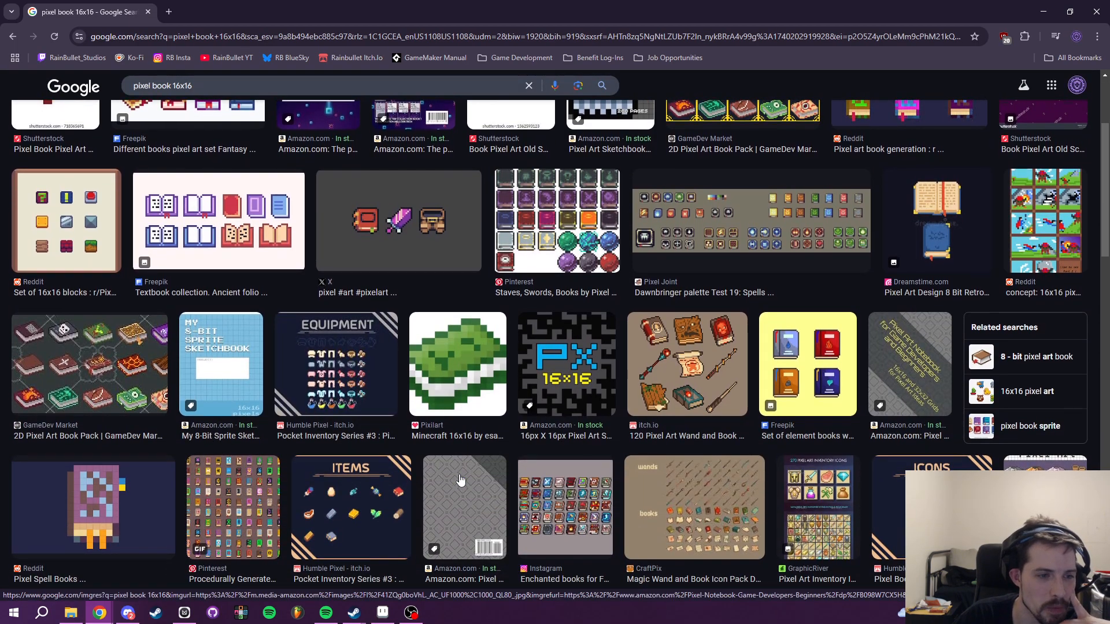
{"action": "scroll", "coordinate": [460, 480], "scroll_direction": "up", "scroll_amount": 3}
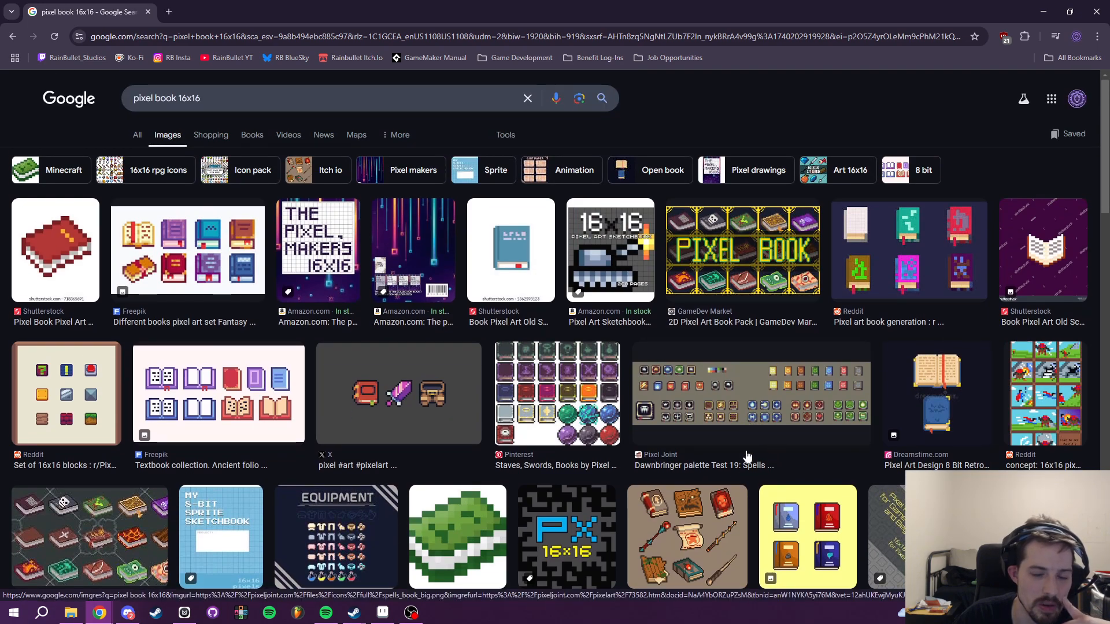
{"action": "left_click", "coordinate": [789, 404]}
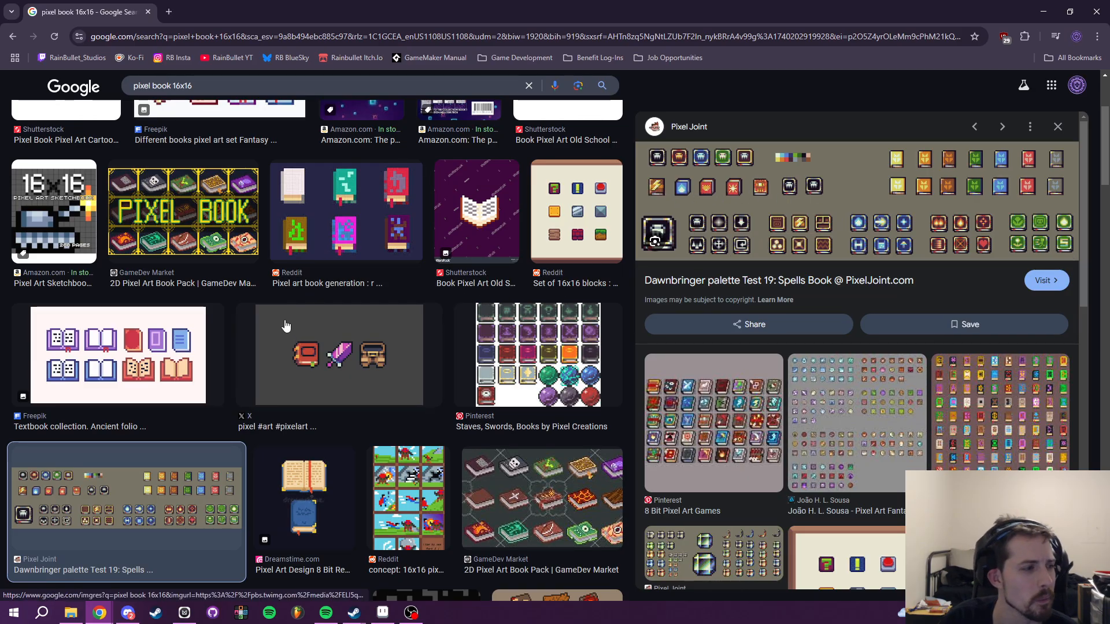
- Browse the other pixel book results for a reference, open the Freepik textbook collection, and return to Aseprite
{"action": "scroll", "coordinate": [285, 327], "scroll_direction": "up", "scroll_amount": 3}
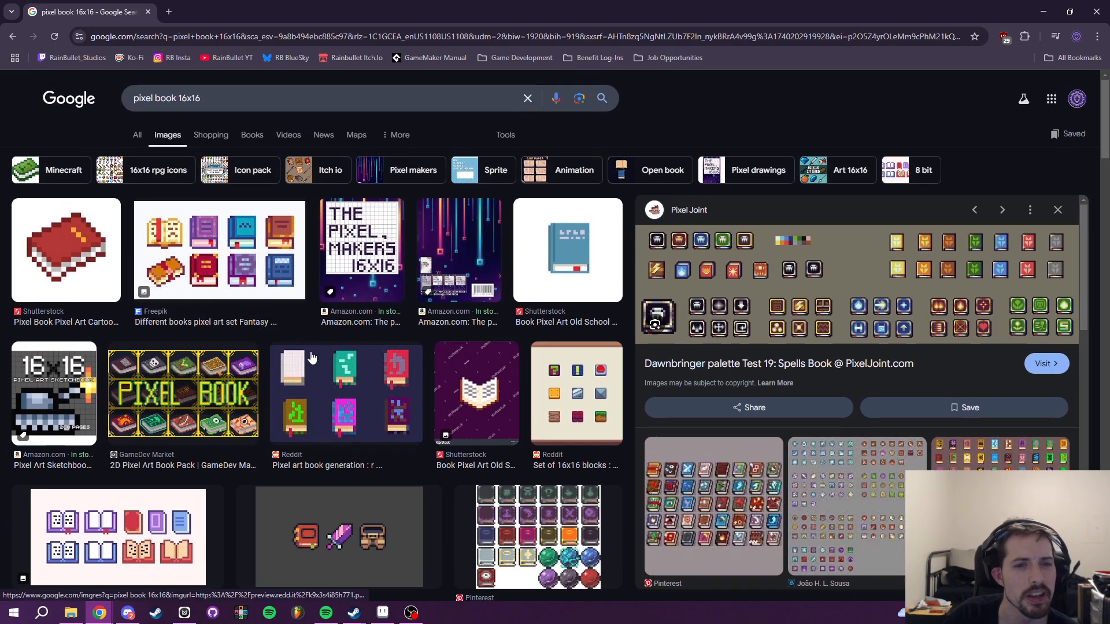
{"action": "scroll", "coordinate": [313, 361], "scroll_direction": "down", "scroll_amount": 3}
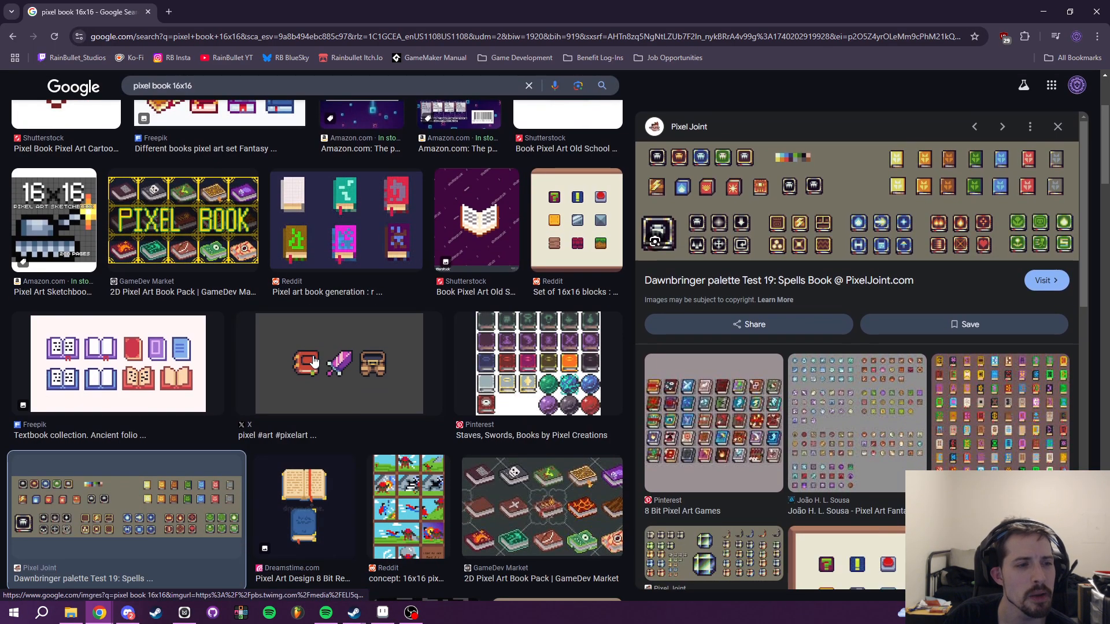
{"action": "scroll", "coordinate": [312, 361], "scroll_direction": "down", "scroll_amount": 3}
{"action": "scroll", "coordinate": [314, 361], "scroll_direction": "up", "scroll_amount": 1}
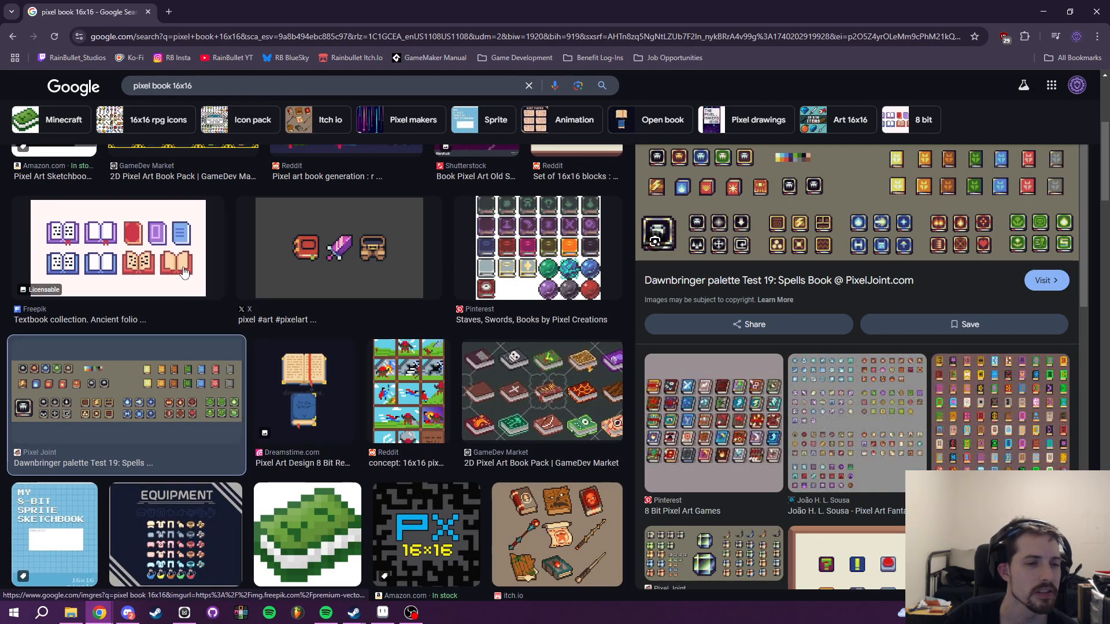
{"action": "left_click", "coordinate": [190, 279]}
{"action": "left_click_drag", "start_coordinate": [155, 13], "coordinate": [1109, 110]}
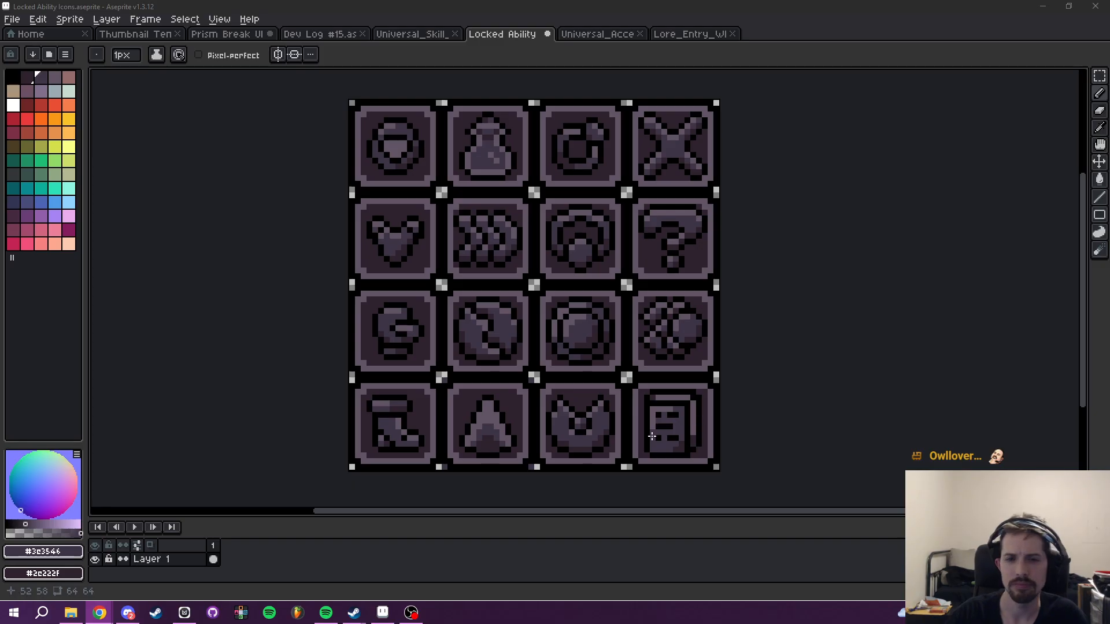
- Create a new 16 × 16 px sprite for redrawing the icon
{"action": "scroll", "coordinate": [652, 436], "scroll_direction": "up", "scroll_amount": 2}
{"action": "scroll", "coordinate": [679, 335], "scroll_direction": "down", "scroll_amount": 2}
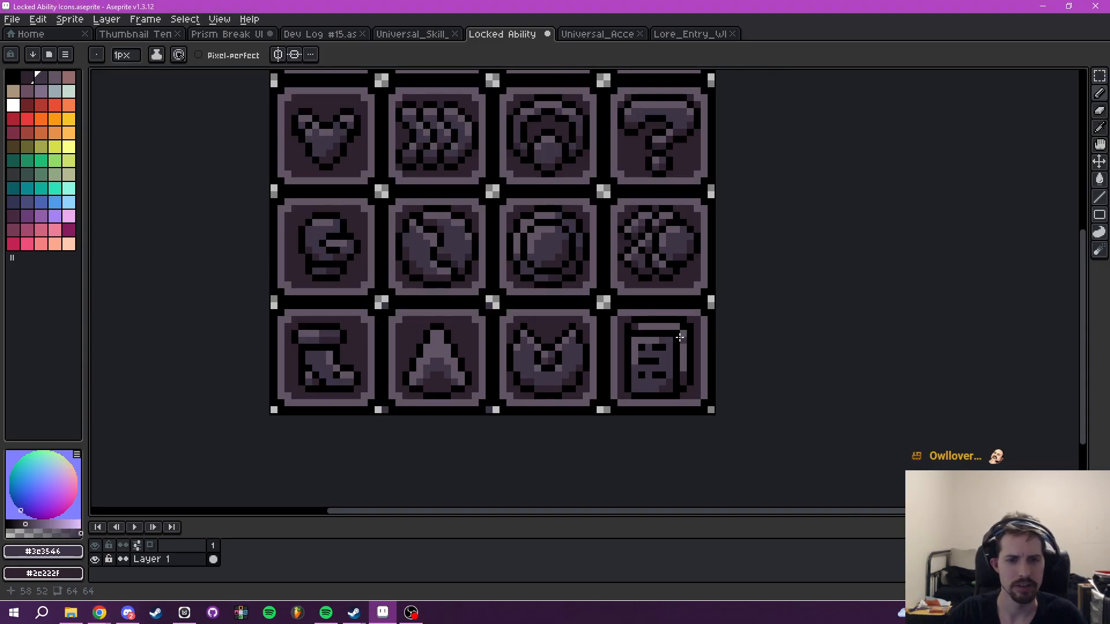
{"action": "key", "text": "ctrl+n"}
{"action": "type", "text": "16"}
{"action": "key", "text": "Tab"}
{"action": "type", "text": "16"}
{"action": "key", "text": "Return"}
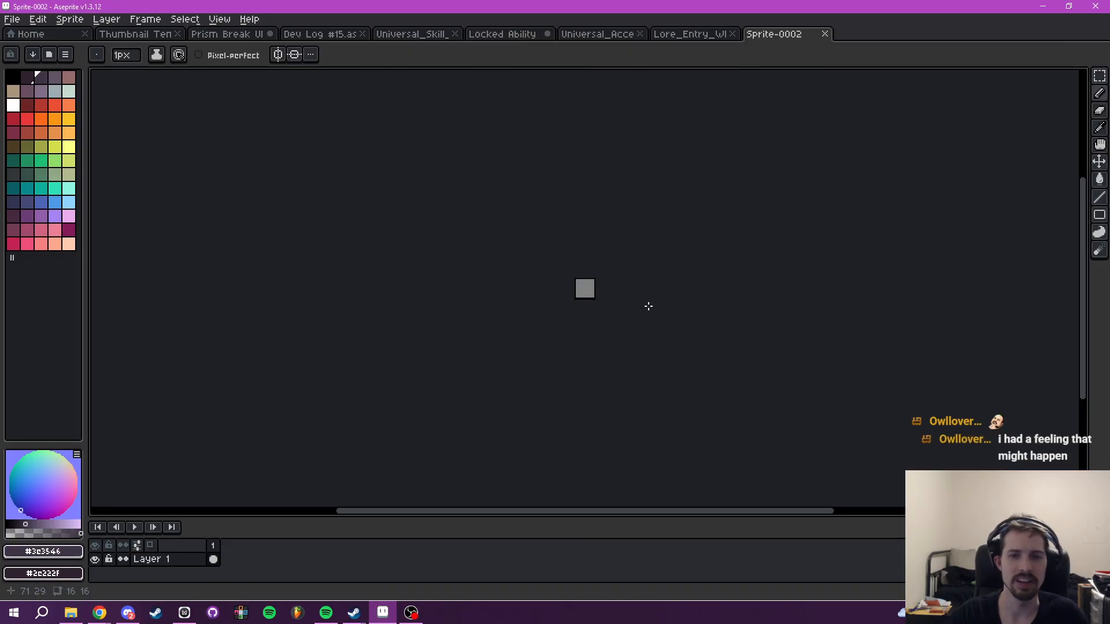
{"action": "scroll", "coordinate": [607, 283], "scroll_direction": "up", "scroll_amount": 6}
{"action": "left_click_drag", "start_coordinate": [681, 295], "coordinate": [610, 308]}
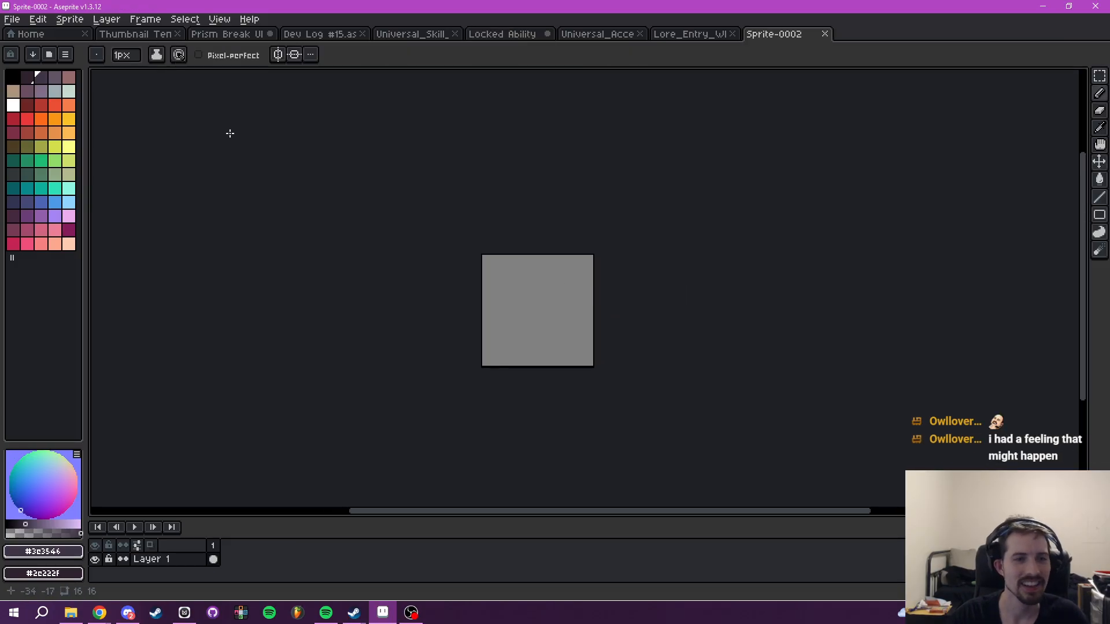
- Draw a one-pixel black frame around the canvas using horizontal and vertical symmetry, leaving the corner pixels empty and thickening the inner corners
{"action": "left_click", "coordinate": [13, 78]}
{"action": "scroll", "coordinate": [562, 330], "scroll_direction": "up", "scroll_amount": 2}
{"action": "mouse_move", "coordinate": [409, 202]}
{"action": "left_mouse_down"}
{"action": "mouse_move", "coordinate": [419, 202]}
{"action": "mouse_move", "coordinate": [420, 186]}
{"action": "mouse_move", "coordinate": [545, 188]}
{"action": "left_mouse_up"}
{"action": "left_click", "coordinate": [295, 55]}
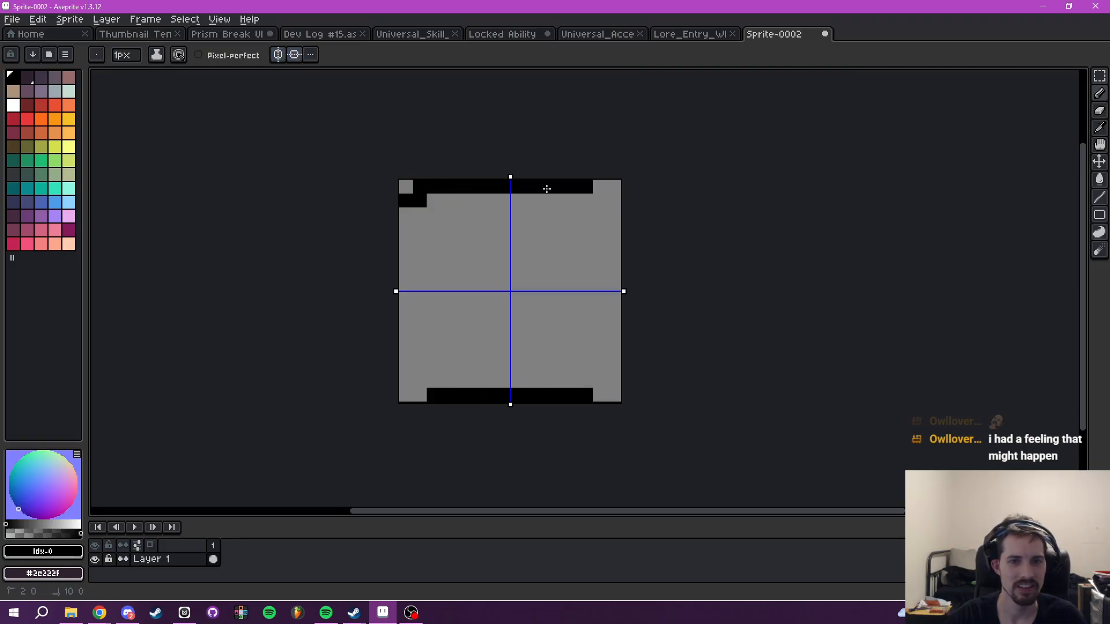
{"action": "left_click_drag", "start_coordinate": [406, 215], "coordinate": [401, 283]}
{"action": "mouse_move", "coordinate": [406, 382]}
{"action": "left_mouse_down"}
{"action": "mouse_move", "coordinate": [420, 382]}
{"action": "mouse_move", "coordinate": [418, 395]}
{"action": "left_mouse_up"}
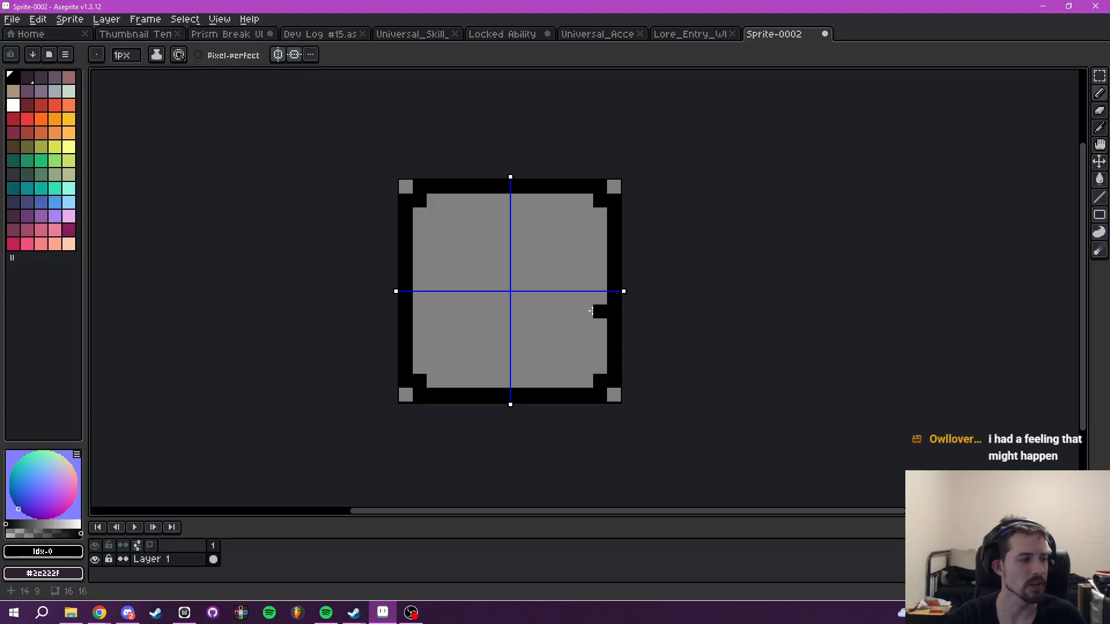
{"action": "scroll", "coordinate": [578, 306], "scroll_direction": "down", "scroll_amount": 1}
{"action": "scroll", "coordinate": [578, 365], "scroll_direction": "up", "scroll_amount": 1}
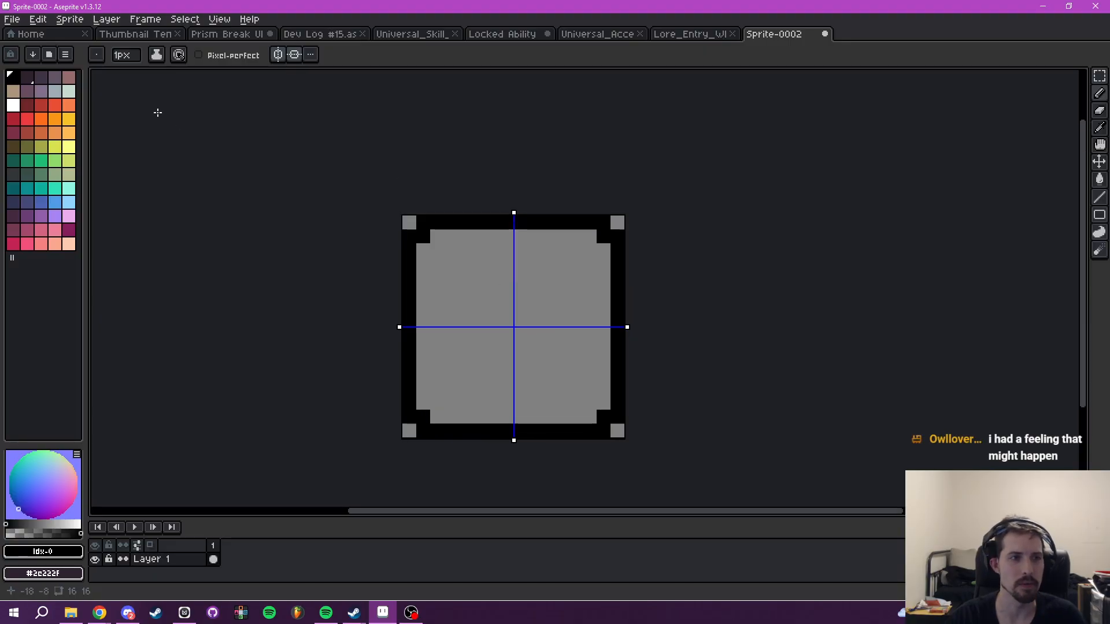
- Draw a one-pixel pale green inner border (Idx-9) inside the black frame and fill the centre with grey-blue Idx-8
{"action": "left_click", "coordinate": [65, 97]}
{"action": "mouse_move", "coordinate": [423, 249]}
{"action": "left_mouse_down"}
{"action": "mouse_move", "coordinate": [511, 237]}
{"action": "mouse_move", "coordinate": [422, 270]}
{"action": "mouse_move", "coordinate": [423, 314]}
{"action": "left_mouse_up"}
{"action": "key", "text": "g"}
{"action": "left_click", "coordinate": [485, 295]}
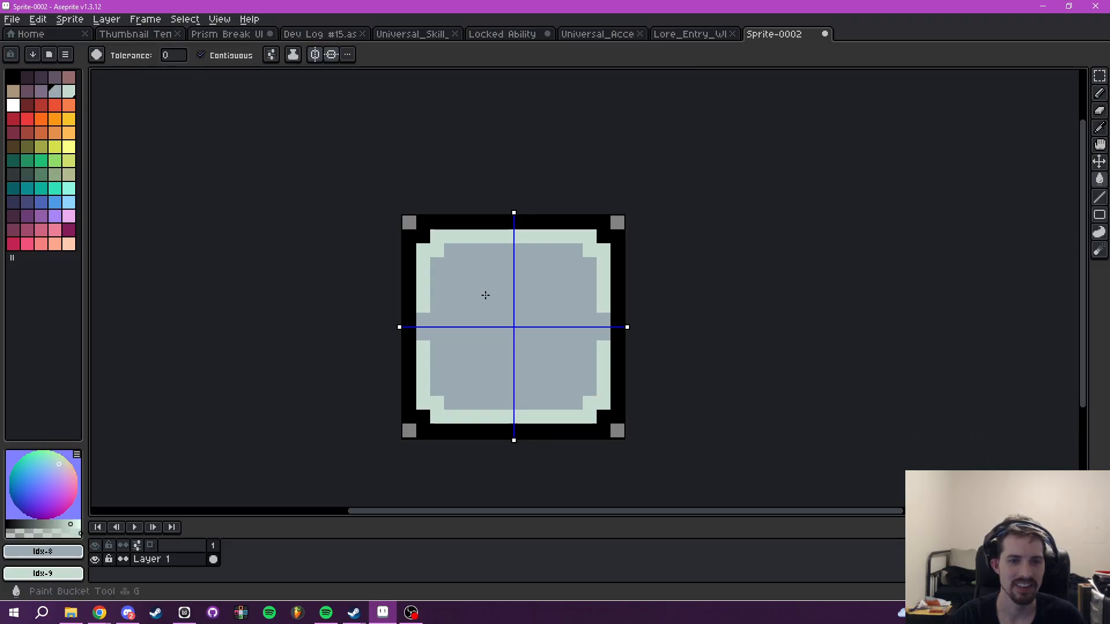
{"action": "key", "text": "b"}
{"action": "left_click", "coordinate": [423, 320]}
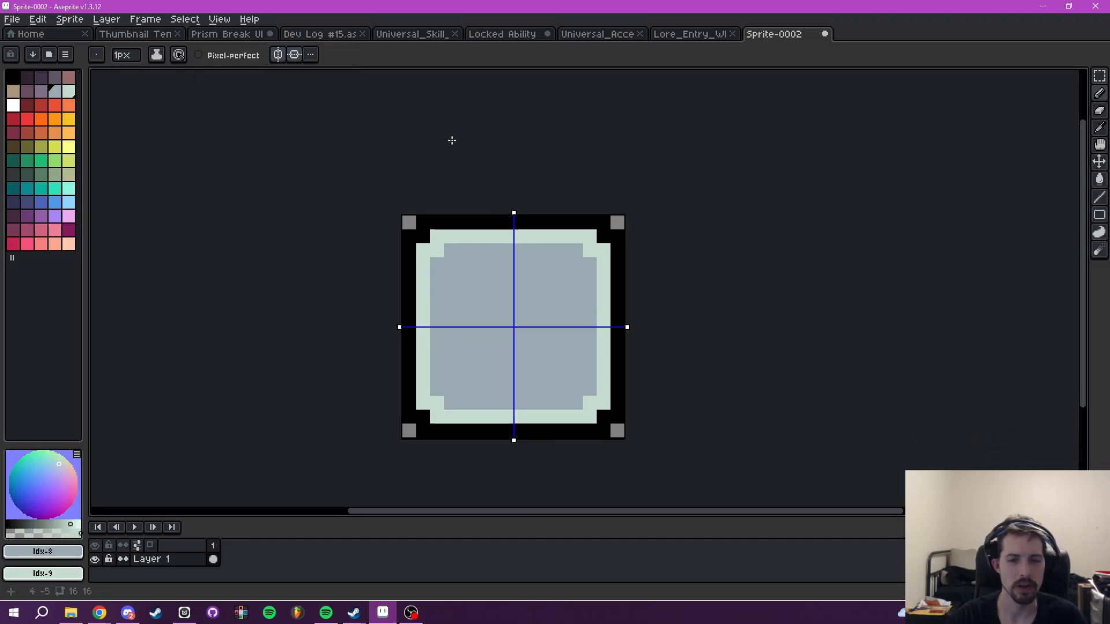
- Turn off both symmetry axes and draw the open book's V-shaped top edge in black (Idx-0), with a squared corner at each end
{"action": "left_click", "coordinate": [278, 54]}
{"action": "left_click", "coordinate": [294, 55]}
{"action": "mouse_move", "coordinate": [427, 253]}
{"action": "left_mouse_down"}
{"action": "mouse_move", "coordinate": [457, 208]}
{"action": "mouse_move", "coordinate": [441, 246]}
{"action": "mouse_move", "coordinate": [401, 206]}
{"action": "mouse_move", "coordinate": [431, 218]}
{"action": "left_mouse_up"}
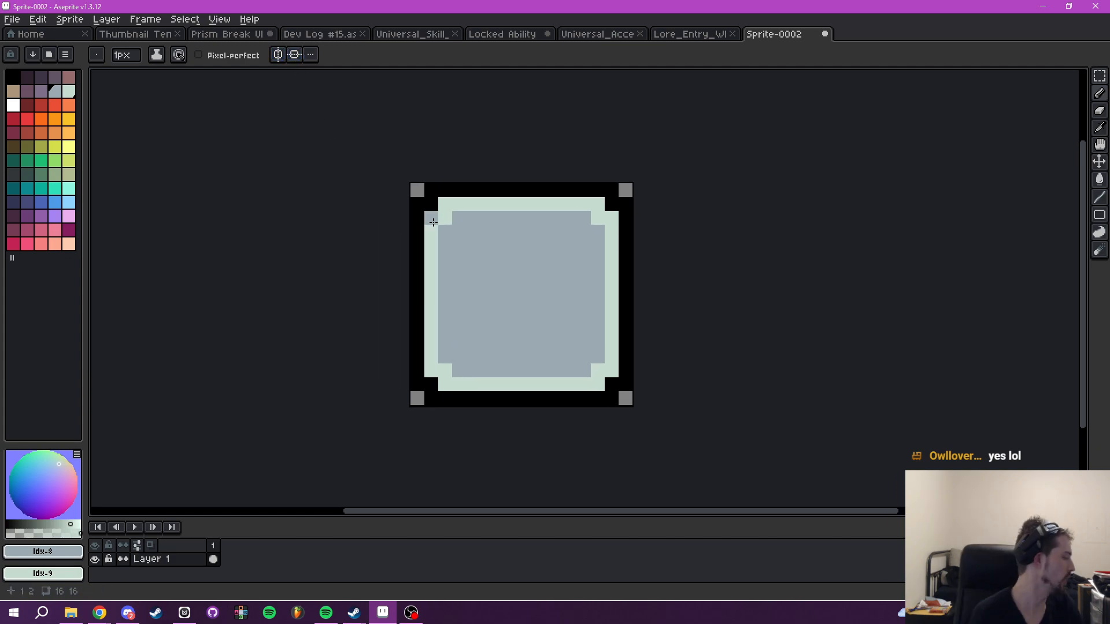
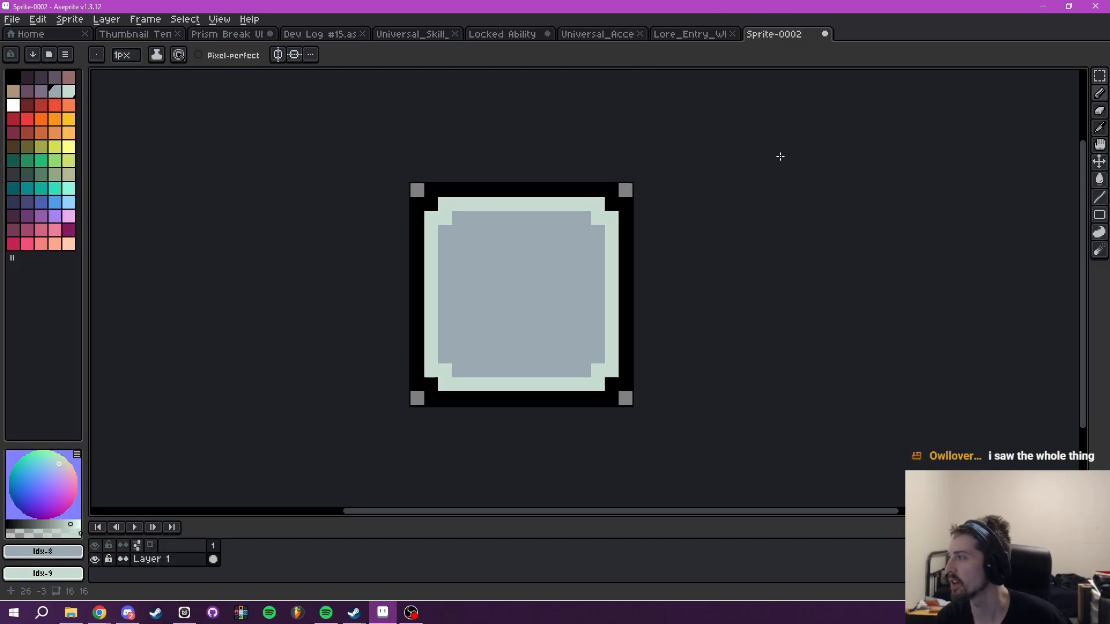
{"action": "left_click", "coordinate": [13, 76]}
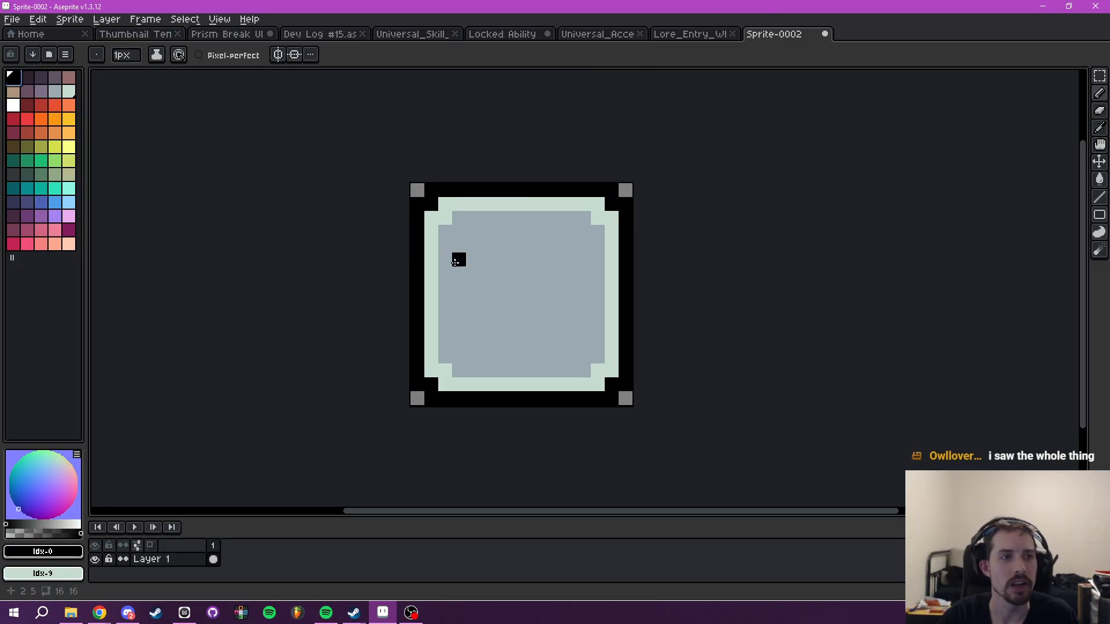
{"action": "scroll", "coordinate": [565, 282], "scroll_direction": "up", "scroll_amount": 3}
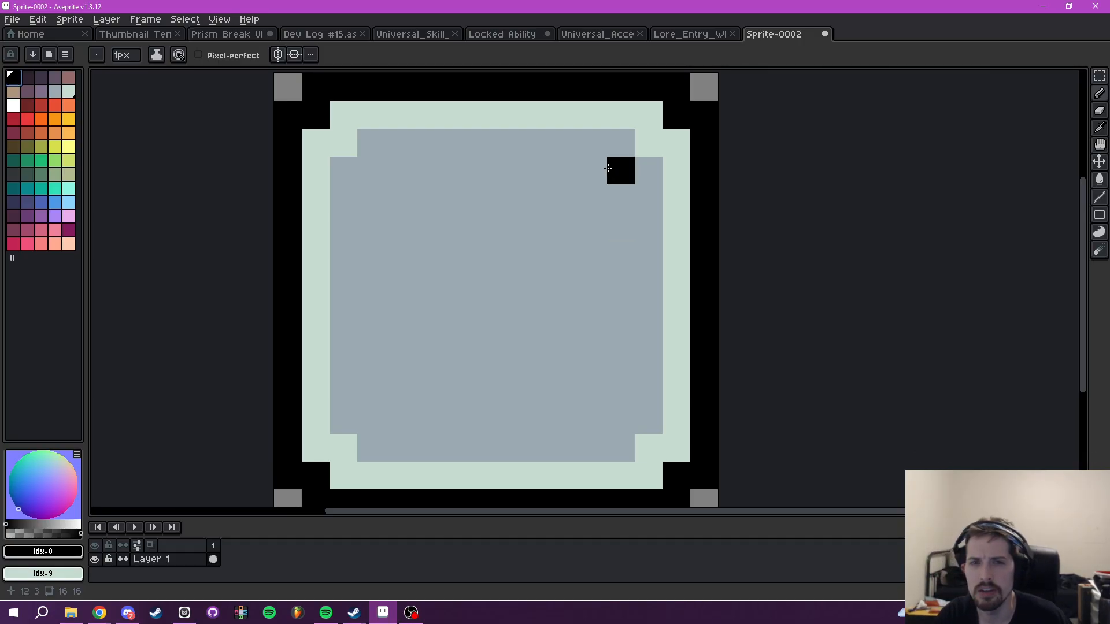
{"action": "left_click_drag", "start_coordinate": [603, 169], "coordinate": [602, 191]}
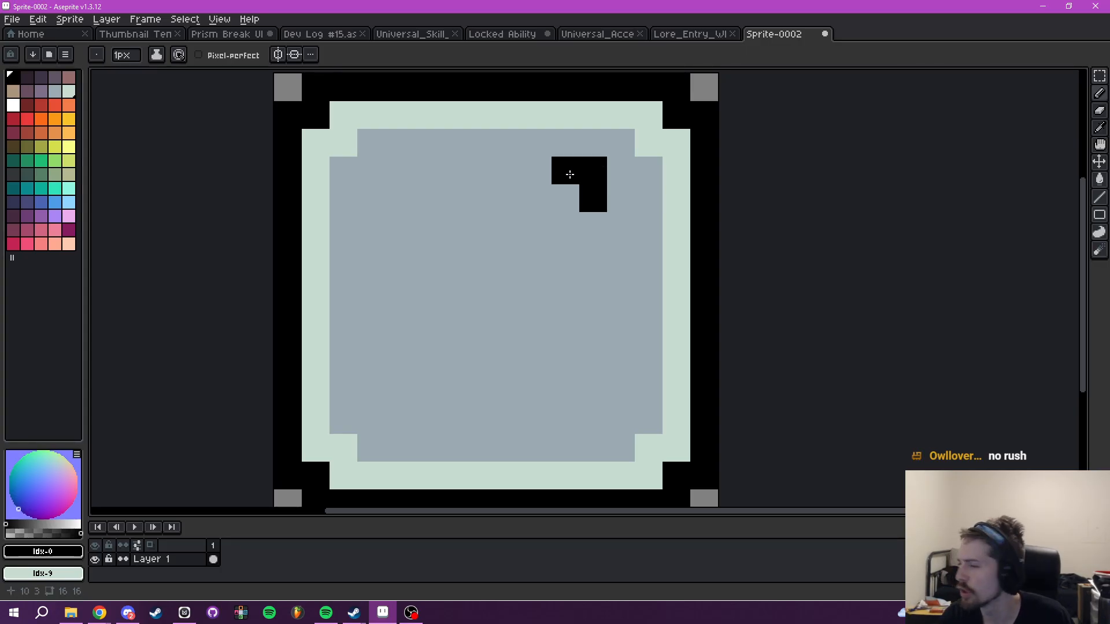
{"action": "left_click", "coordinate": [570, 174]}
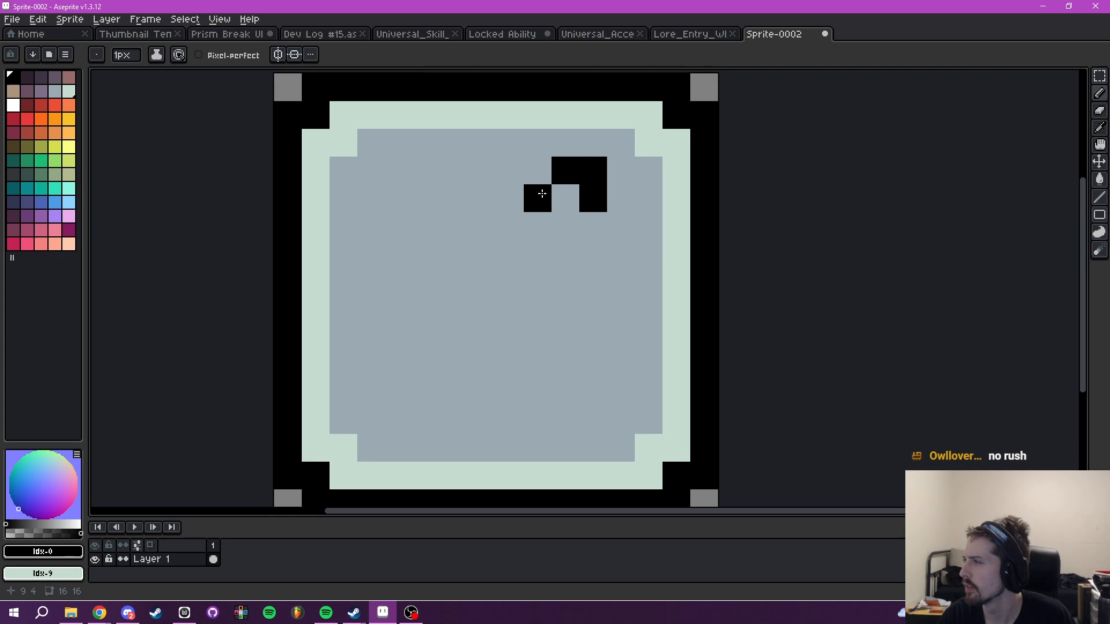
{"action": "left_click", "coordinate": [541, 195]}
{"action": "left_click", "coordinate": [508, 223]}
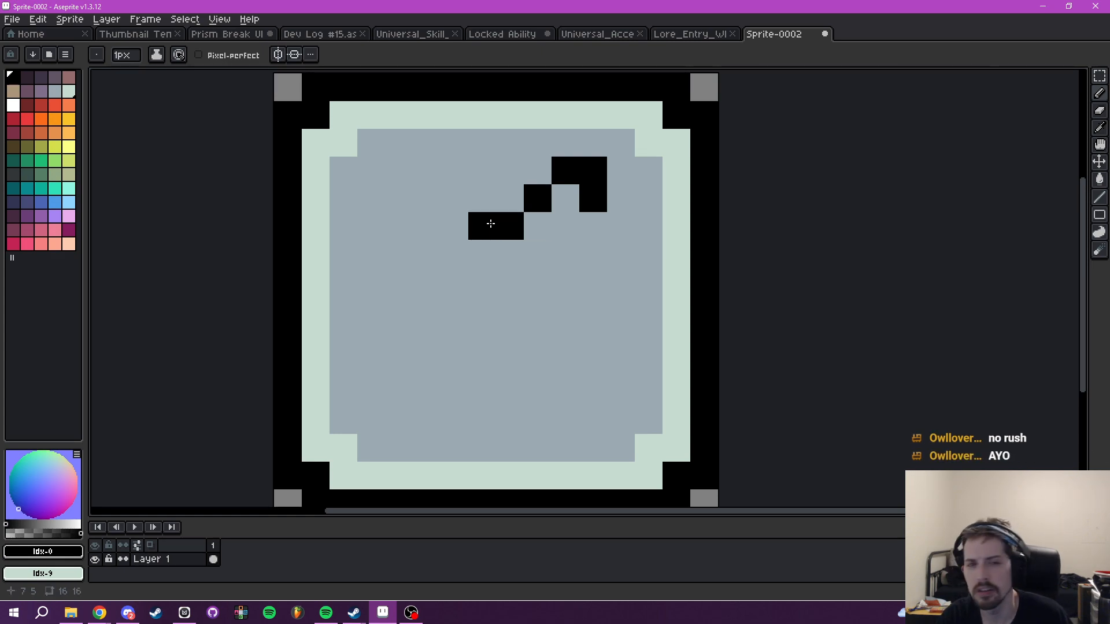
{"action": "left_click", "coordinate": [482, 253]}
{"action": "left_click", "coordinate": [453, 225]}
{"action": "left_click", "coordinate": [427, 194]}
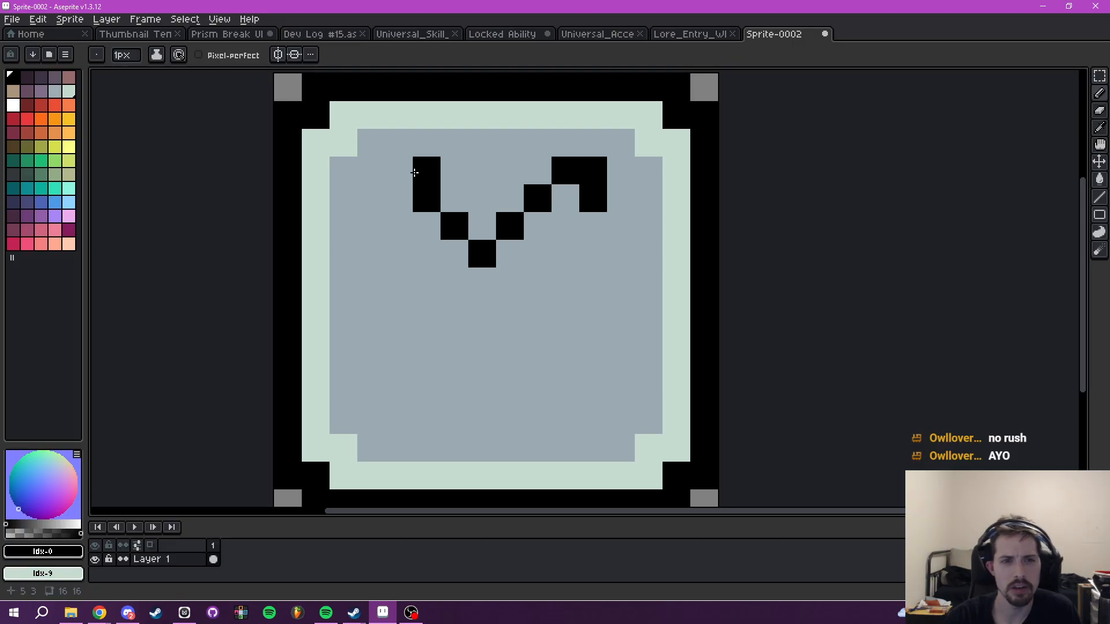
{"action": "mouse_move", "coordinate": [398, 169]}
{"action": "left_mouse_down"}
{"action": "mouse_move", "coordinate": [376, 171]}
{"action": "mouse_move", "coordinate": [371, 198]}
{"action": "left_mouse_up"}
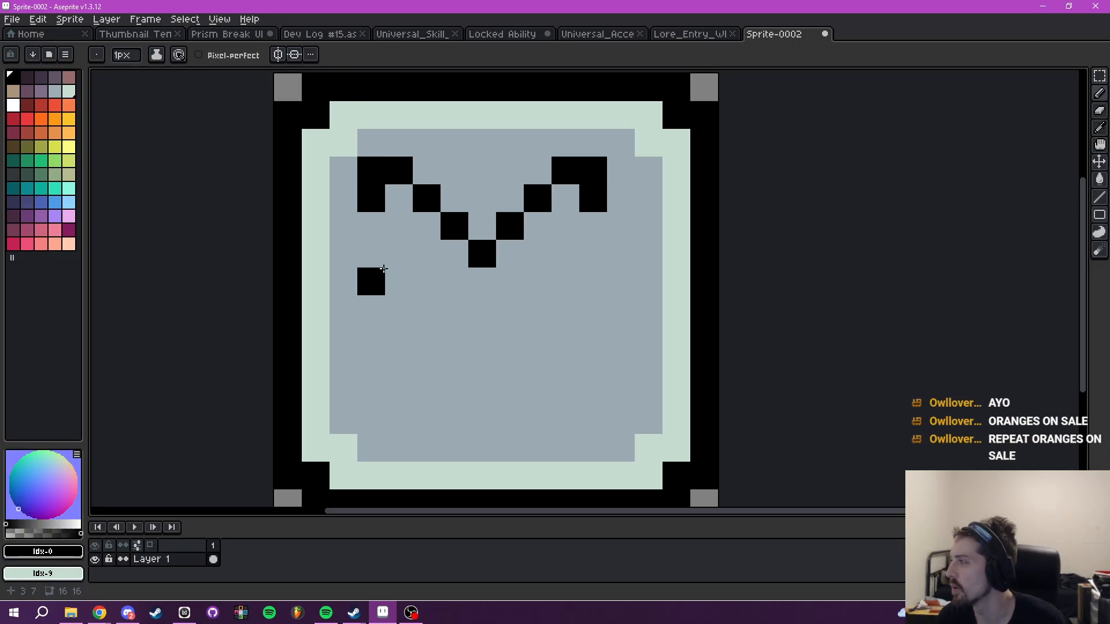
- Draw the left page's outer side and stepped bottom edge in black, trimming the extra corner pixel with the grey-blue #9babb2 background
{"action": "mouse_move", "coordinate": [366, 223]}
{"action": "left_mouse_down"}
{"action": "mouse_move", "coordinate": [366, 333]}
{"action": "mouse_move", "coordinate": [382, 356]}
{"action": "mouse_move", "coordinate": [399, 354]}
{"action": "mouse_move", "coordinate": [409, 333]}
{"action": "mouse_move", "coordinate": [438, 330]}
{"action": "mouse_move", "coordinate": [445, 364]}
{"action": "left_mouse_up"}
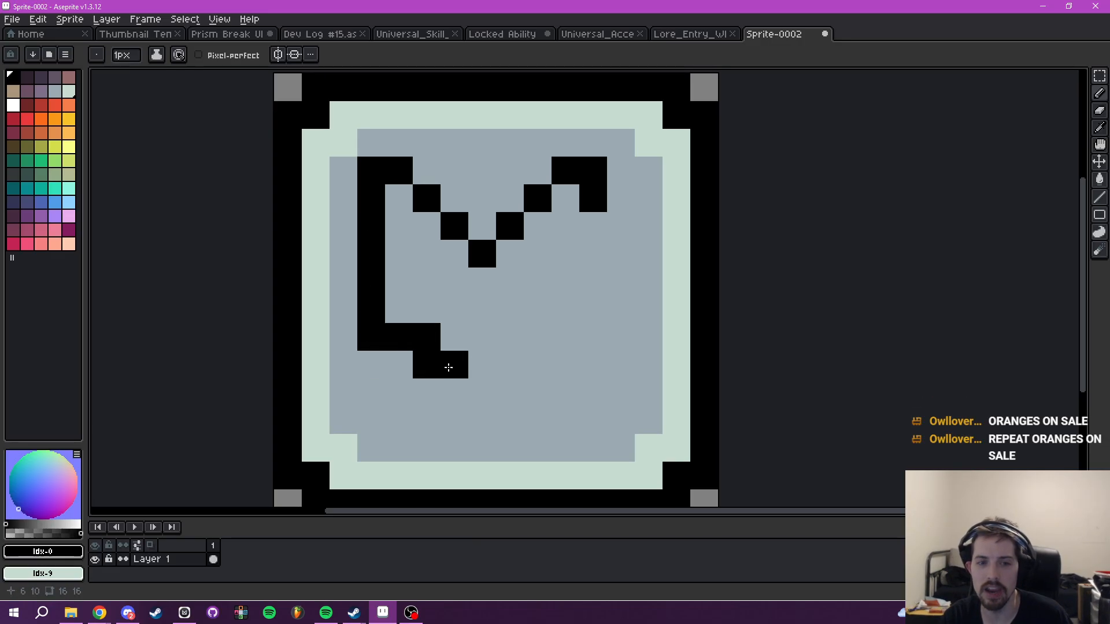
{"action": "left_click", "coordinate": [460, 321]}
{"action": "right_click", "coordinate": [475, 300], "text": "alt"}
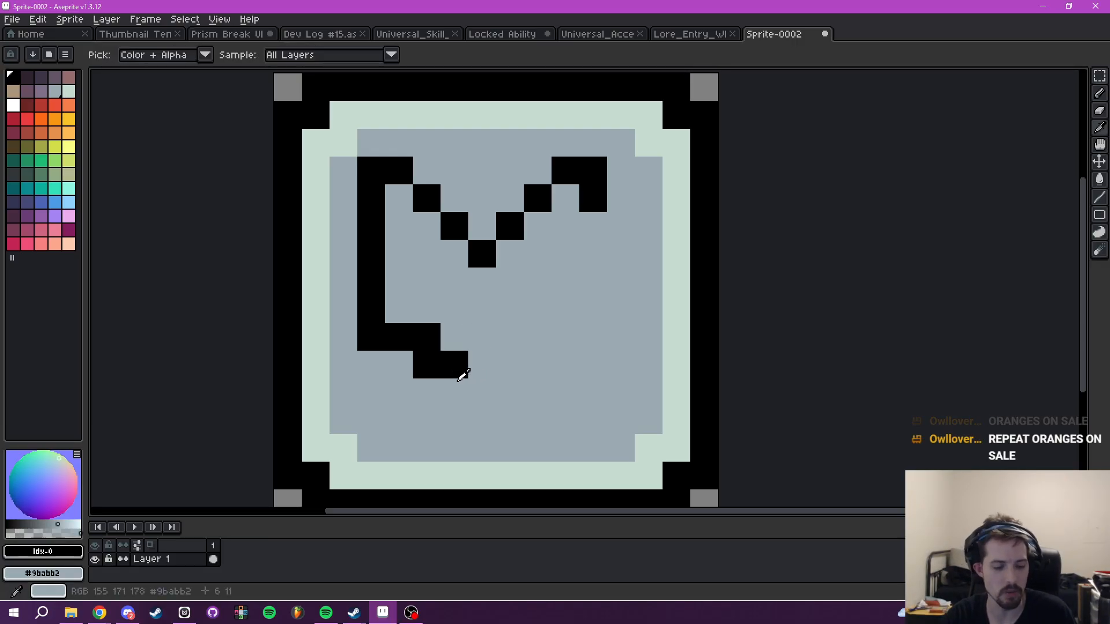
{"action": "right_click", "coordinate": [426, 334]}
- Redraw the V's right arm one pixel further right so the centre dip is two pixels wide, erasing the old arm with #9babb2
{"action": "left_click_drag", "start_coordinate": [595, 221], "coordinate": [575, 335]}
{"action": "key", "text": "ctrl+z"}
{"action": "key", "text": "ctrl+z"}
{"action": "left_click_drag", "start_coordinate": [512, 253], "coordinate": [573, 219]}
{"action": "left_click_drag", "start_coordinate": [612, 180], "coordinate": [618, 223]}
{"action": "right_click", "coordinate": [593, 201]}
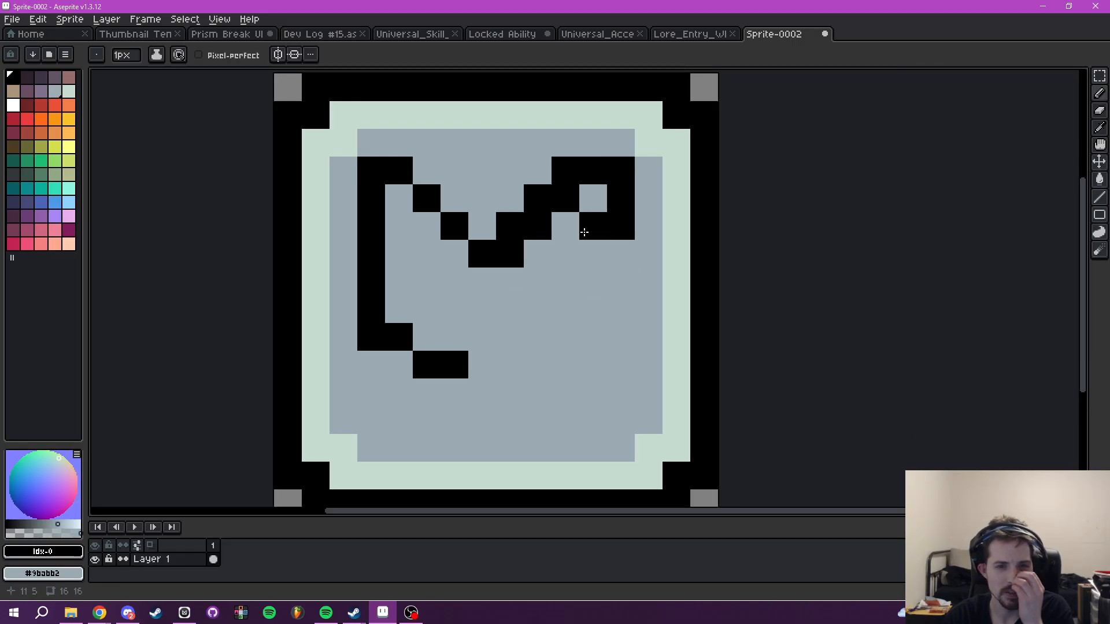
{"action": "right_click", "coordinate": [529, 196]}
{"action": "right_click", "coordinate": [564, 169]}
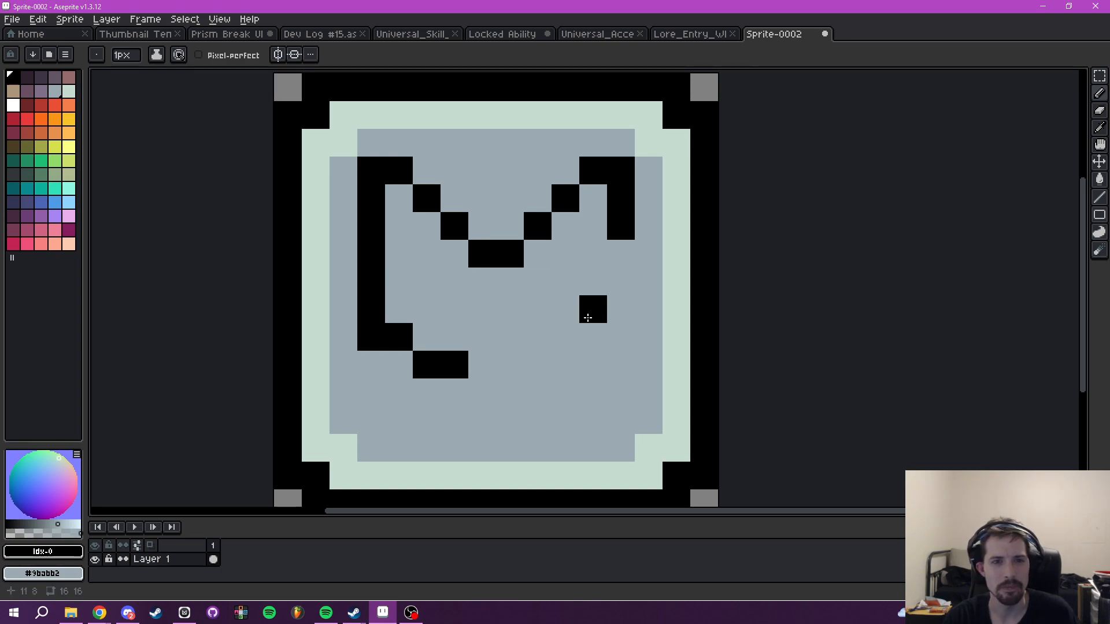
- Draw the right page's side and stepped bottom edge to mirror the left page, and join the pages with a two-pixel-wide black spine
{"action": "mouse_move", "coordinate": [607, 256]}
{"action": "left_mouse_down"}
{"action": "mouse_move", "coordinate": [603, 305]}
{"action": "mouse_move", "coordinate": [622, 284]}
{"action": "mouse_move", "coordinate": [618, 325]}
{"action": "left_mouse_up"}
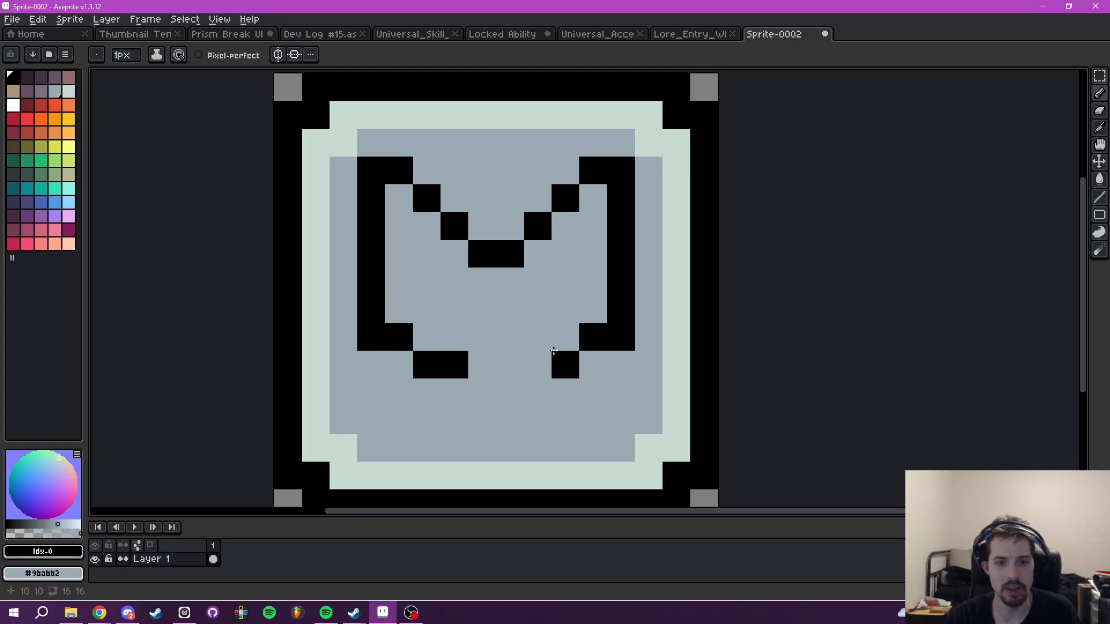
{"action": "left_click_drag", "start_coordinate": [542, 366], "coordinate": [554, 368]}
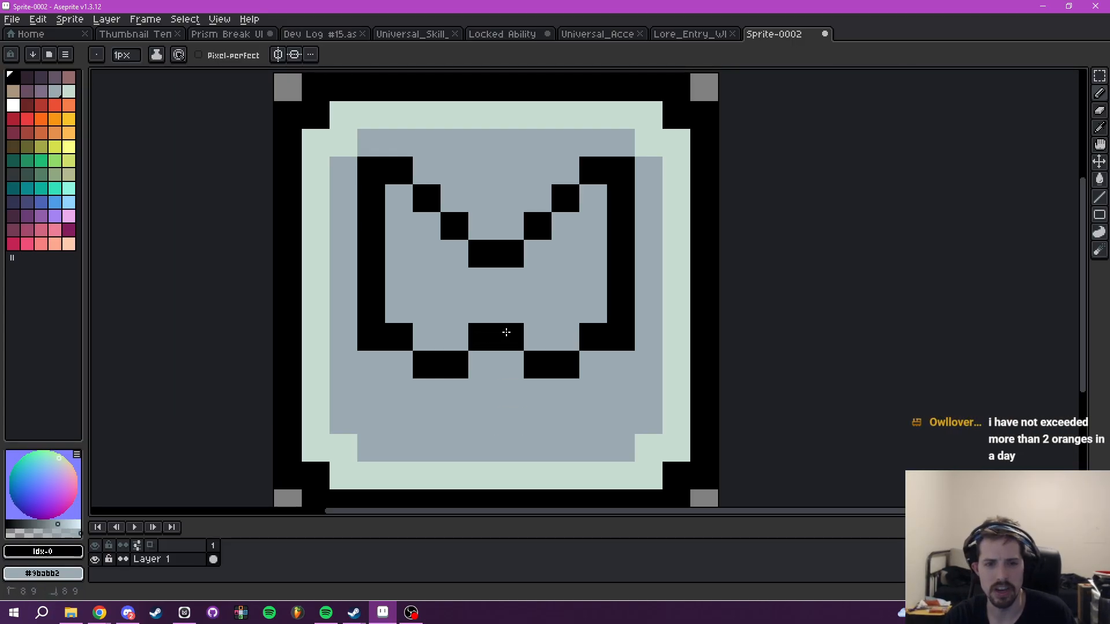
{"action": "scroll", "coordinate": [599, 314], "scroll_direction": "down", "scroll_amount": 3}
{"action": "scroll", "coordinate": [600, 314], "scroll_direction": "up", "scroll_amount": 1}
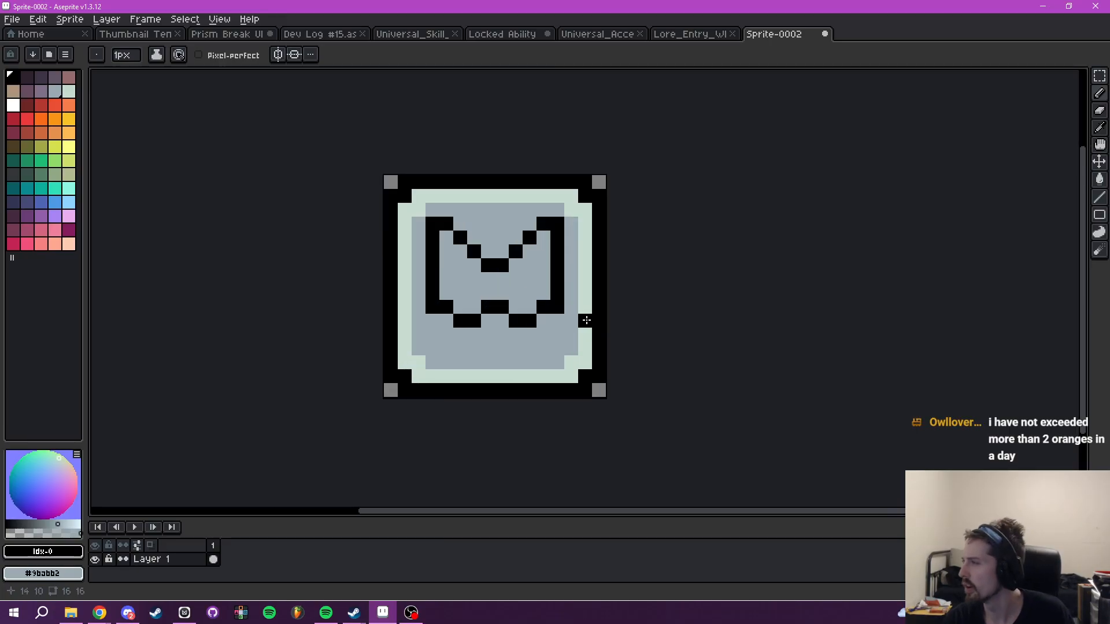
{"action": "left_click_drag", "start_coordinate": [490, 282], "coordinate": [500, 278]}
{"action": "scroll", "coordinate": [589, 262], "scroll_direction": "down", "scroll_amount": 4}
{"action": "scroll", "coordinate": [589, 266], "scroll_direction": "up", "scroll_amount": 6}
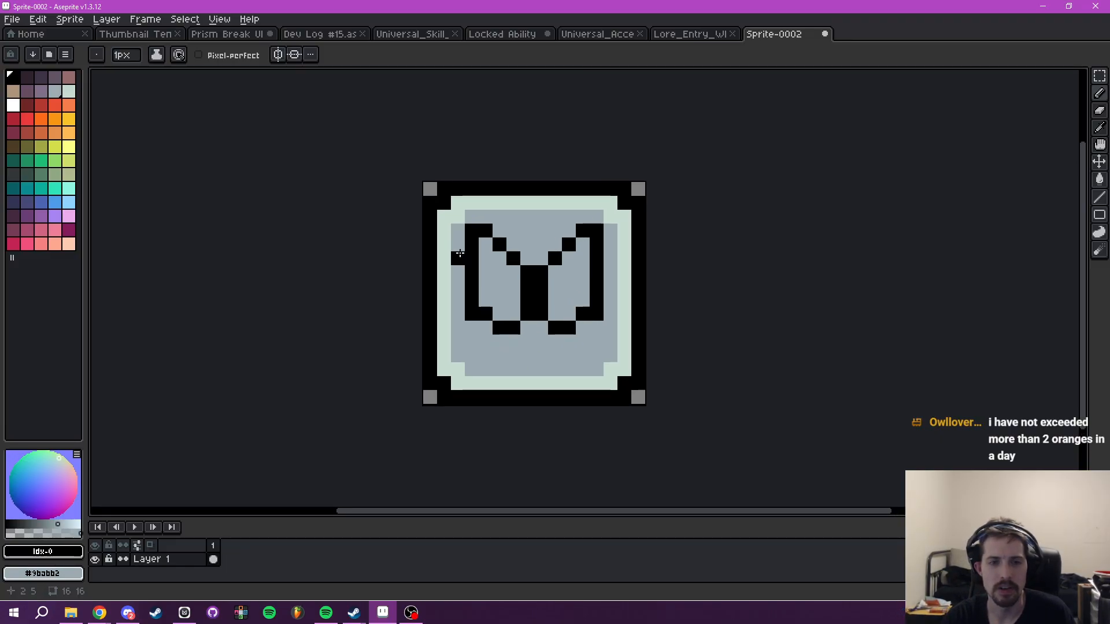
- Place a black cover pixel beside the left page, and move each page half one pixel inward to make room for a cover
{"action": "left_click", "coordinate": [460, 253]}
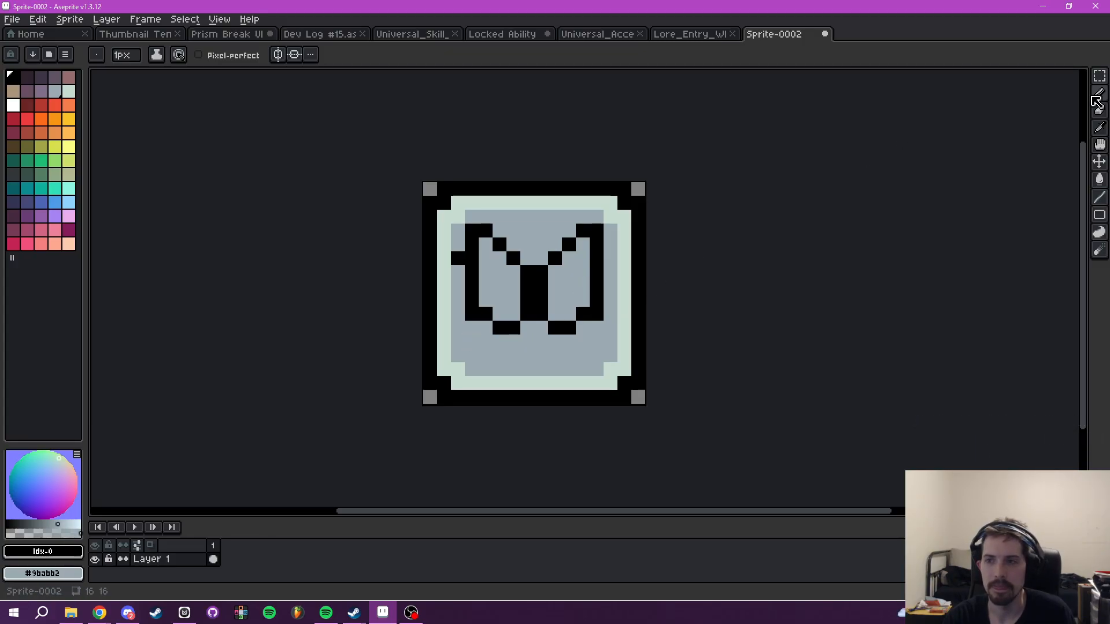
{"action": "left_click", "coordinate": [1099, 76]}
{"action": "left_click_drag", "start_coordinate": [546, 218], "coordinate": [580, 301]}
{"action": "left_click", "coordinate": [488, 252]}
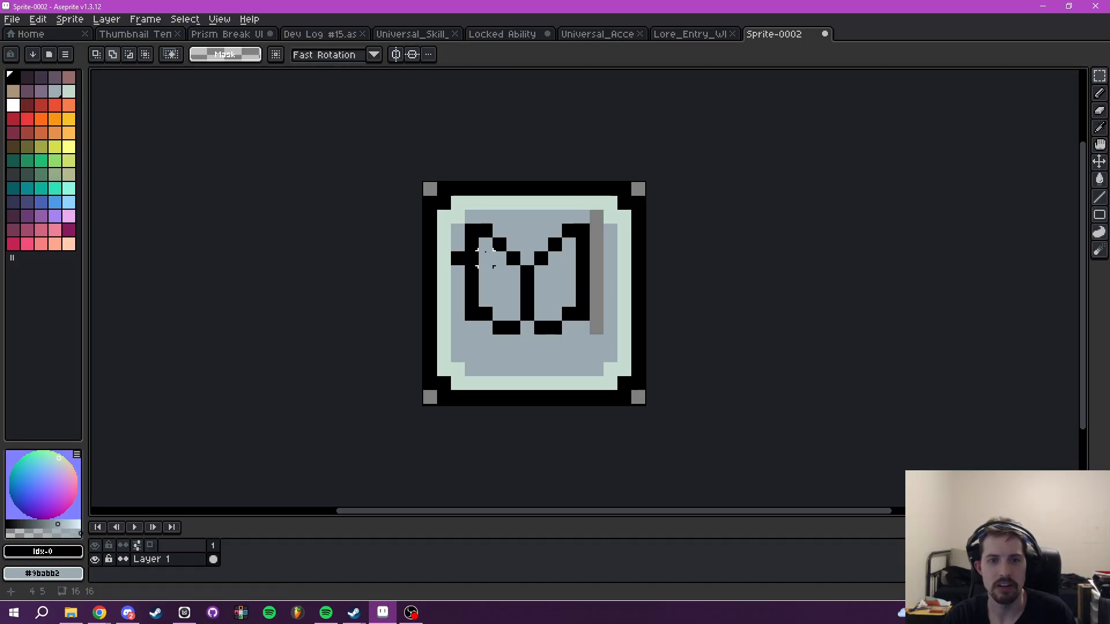
{"action": "left_click_drag", "start_coordinate": [468, 227], "coordinate": [520, 361]}
{"action": "mouse_move", "coordinate": [527, 315]}
{"action": "left_mouse_down"}
{"action": "mouse_move", "coordinate": [528, 330]}
{"action": "mouse_move", "coordinate": [542, 316]}
{"action": "left_mouse_up"}
{"action": "left_click", "coordinate": [559, 323]}
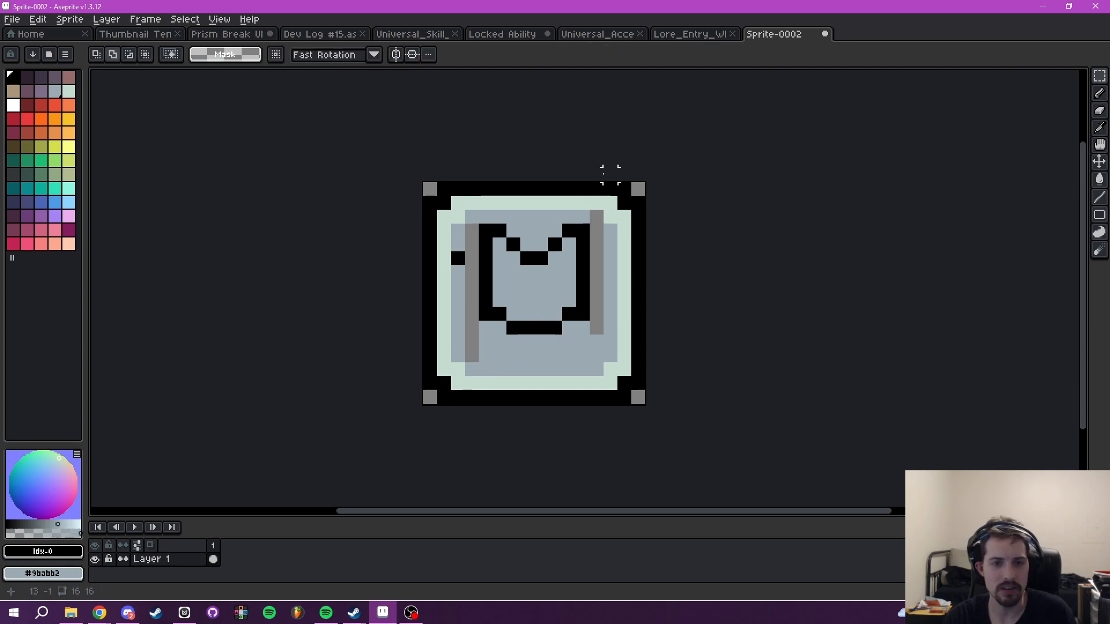
- Fill the transparent strips left beside both moved pages with the grey-blue #9babb2
{"action": "left_click", "coordinate": [555, 342], "text": "alt"}
{"action": "key", "text": "g"}
{"action": "left_click", "coordinate": [472, 289]}
{"action": "left_click", "coordinate": [596, 301]}
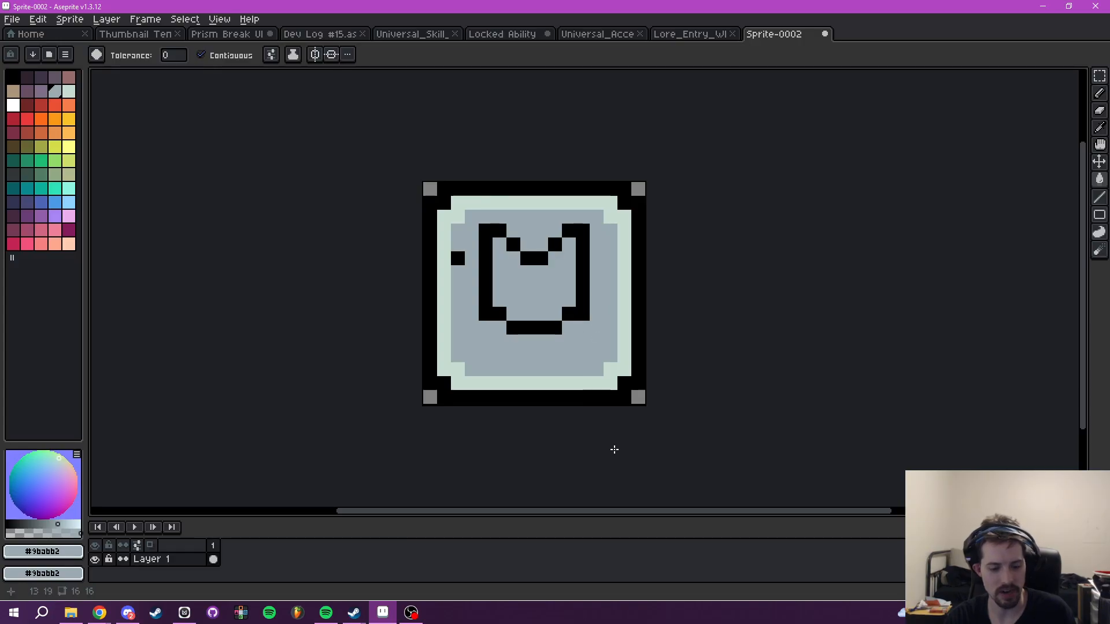
- Draw the book cover's black outline around both sides and underneath the pages, one pixel outside them
{"action": "left_click", "coordinate": [458, 255], "text": "alt"}
{"action": "key", "text": "b"}
{"action": "mouse_move", "coordinate": [471, 257]}
{"action": "left_mouse_down"}
{"action": "mouse_move", "coordinate": [457, 271]}
{"action": "mouse_move", "coordinate": [469, 342]}
{"action": "mouse_move", "coordinate": [573, 358]}
{"action": "mouse_move", "coordinate": [610, 307]}
{"action": "mouse_move", "coordinate": [610, 259]}
{"action": "mouse_move", "coordinate": [597, 255]}
{"action": "left_mouse_up"}
{"action": "scroll", "coordinate": [630, 298], "scroll_direction": "down", "scroll_amount": 3}
{"action": "scroll", "coordinate": [650, 293], "scroll_direction": "down", "scroll_amount": 1}
{"action": "scroll", "coordinate": [633, 312], "scroll_direction": "up", "scroll_amount": 7}
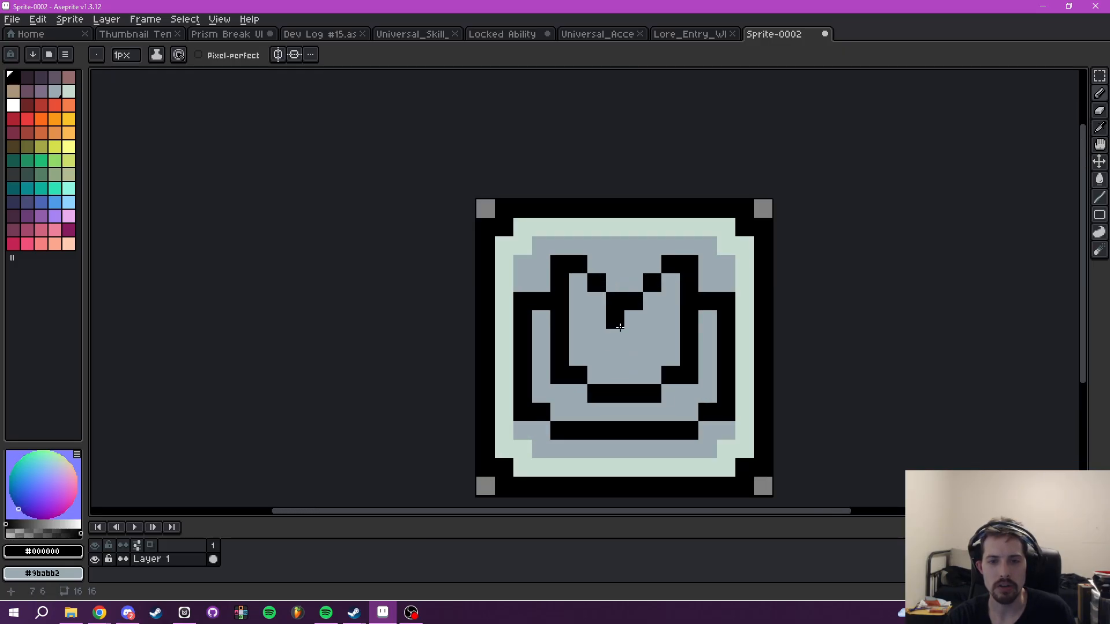
- Draw a zigzag line of black pixels down the book's centre as the spine between the two pages
{"action": "left_click", "coordinate": [620, 327]}
{"action": "left_click", "coordinate": [631, 338]}
{"action": "left_click", "coordinate": [615, 352]}
{"action": "left_click", "coordinate": [632, 373]}
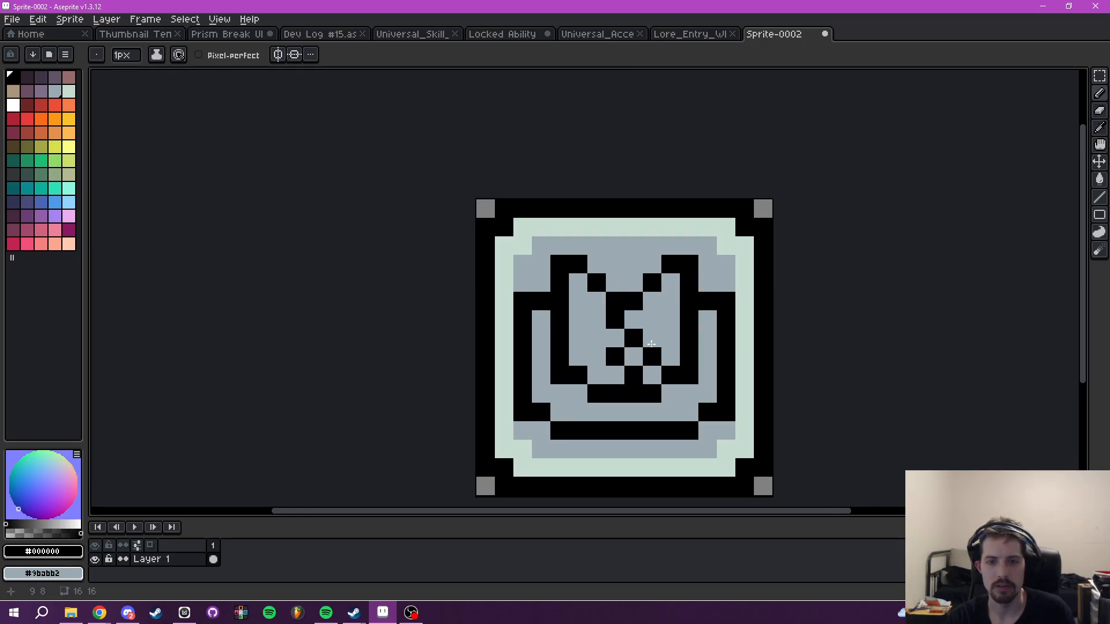
{"action": "scroll", "coordinate": [726, 304], "scroll_direction": "down", "scroll_amount": 4}
{"action": "scroll", "coordinate": [737, 304], "scroll_direction": "down", "scroll_amount": 1}
- Thicken the cover's bottom edge with a second black row and extend both cover sides one pixel down
{"action": "left_click_drag", "start_coordinate": [751, 324], "coordinate": [730, 359]}
{"action": "scroll", "coordinate": [644, 347], "scroll_direction": "up", "scroll_amount": 5}
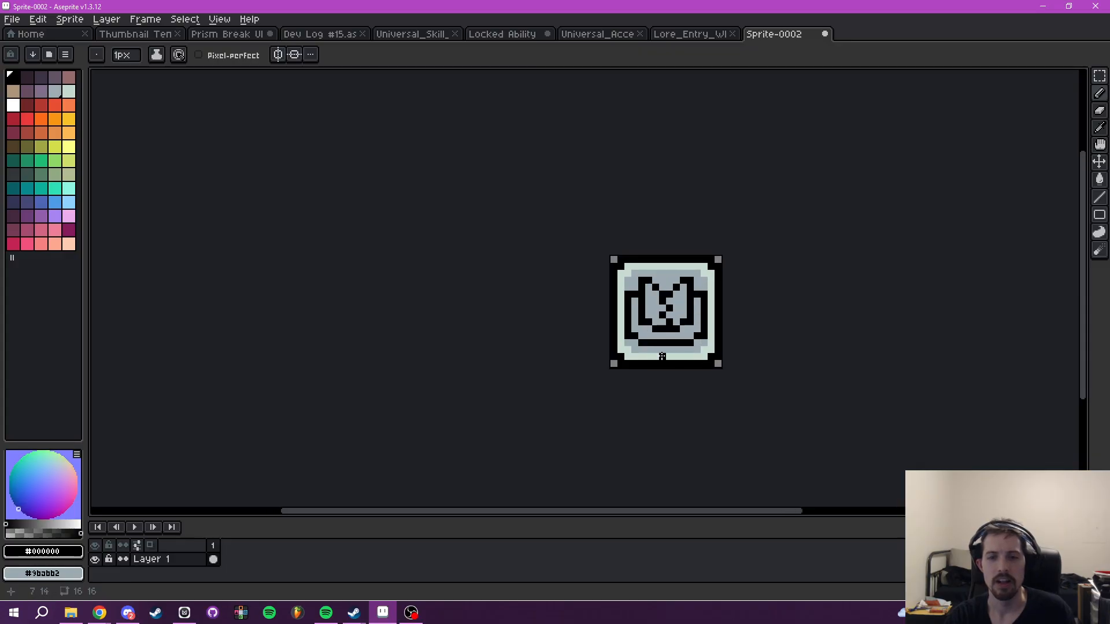
{"action": "scroll", "coordinate": [637, 346], "scroll_direction": "up", "scroll_amount": 3}
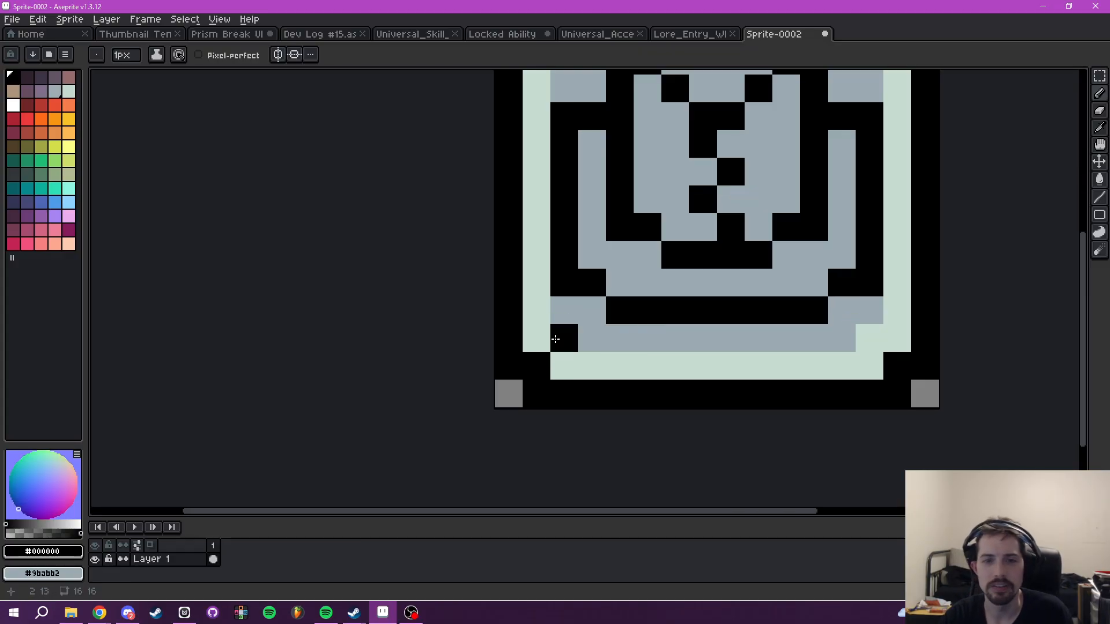
{"action": "left_click", "coordinate": [589, 338]}
{"action": "mouse_move", "coordinate": [613, 341]}
{"action": "left_mouse_down"}
{"action": "mouse_move", "coordinate": [841, 348]}
{"action": "mouse_move", "coordinate": [876, 309]}
{"action": "mouse_move", "coordinate": [861, 297]}
{"action": "mouse_move", "coordinate": [780, 387]}
{"action": "left_mouse_up"}
{"action": "scroll", "coordinate": [878, 306], "scroll_direction": "down", "scroll_amount": 4}
{"action": "scroll", "coordinate": [890, 294], "scroll_direction": "down", "scroll_amount": 1}
{"action": "scroll", "coordinate": [826, 348], "scroll_direction": "up", "scroll_amount": 1}
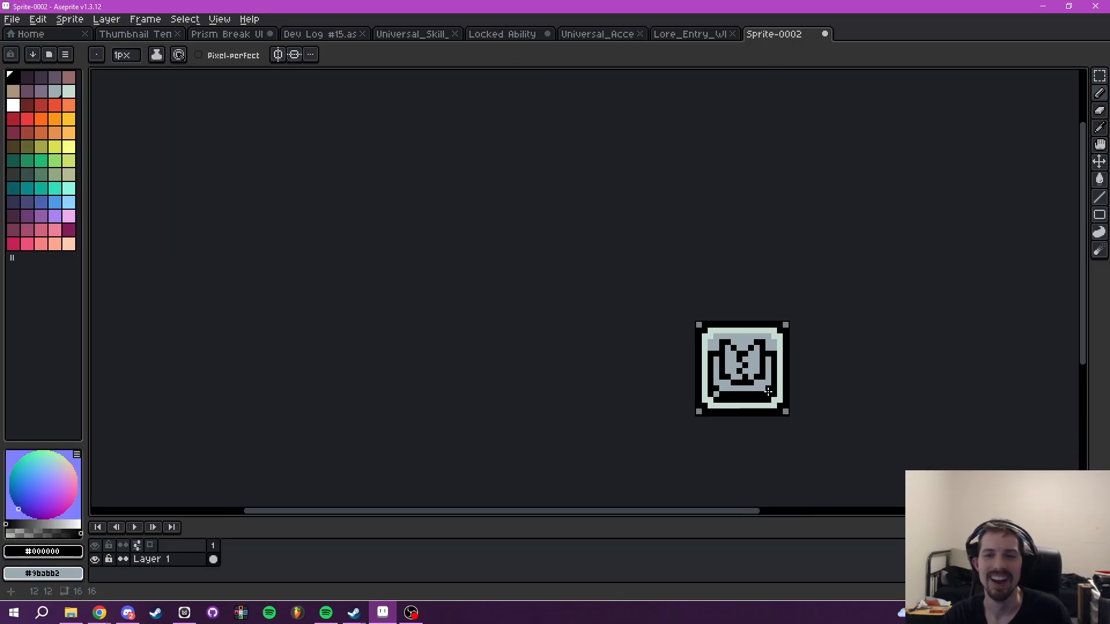
{"action": "scroll", "coordinate": [777, 387], "scroll_direction": "up", "scroll_amount": 4}
{"action": "scroll", "coordinate": [765, 365], "scroll_direction": "down", "scroll_amount": 3}
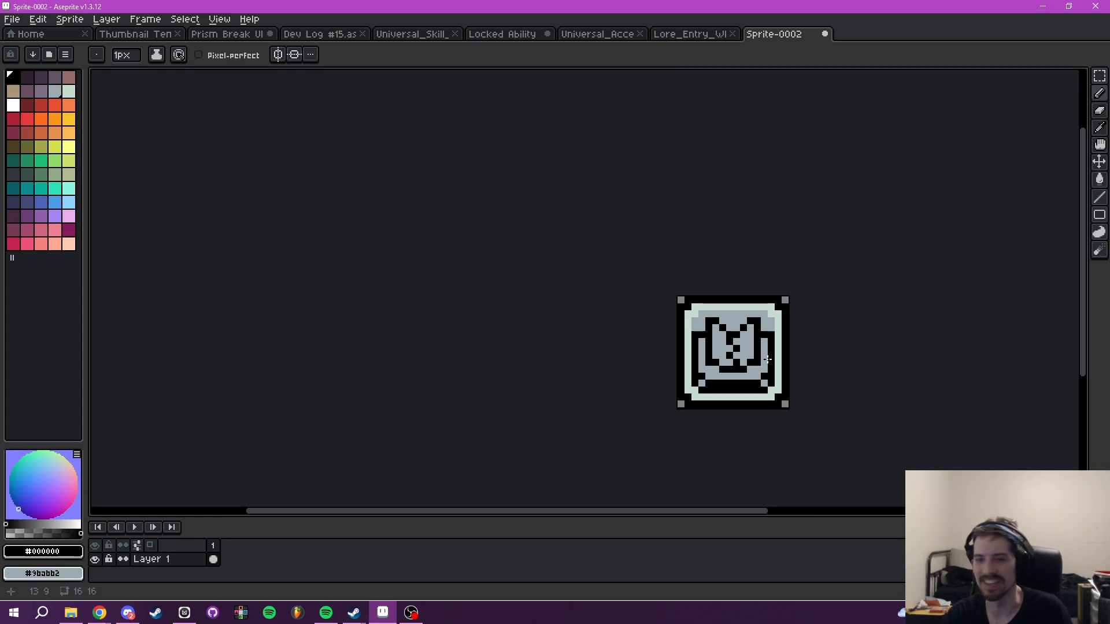
{"action": "scroll", "coordinate": [767, 359], "scroll_direction": "up", "scroll_amount": 3}
{"action": "scroll", "coordinate": [747, 348], "scroll_direction": "up", "scroll_amount": 1}
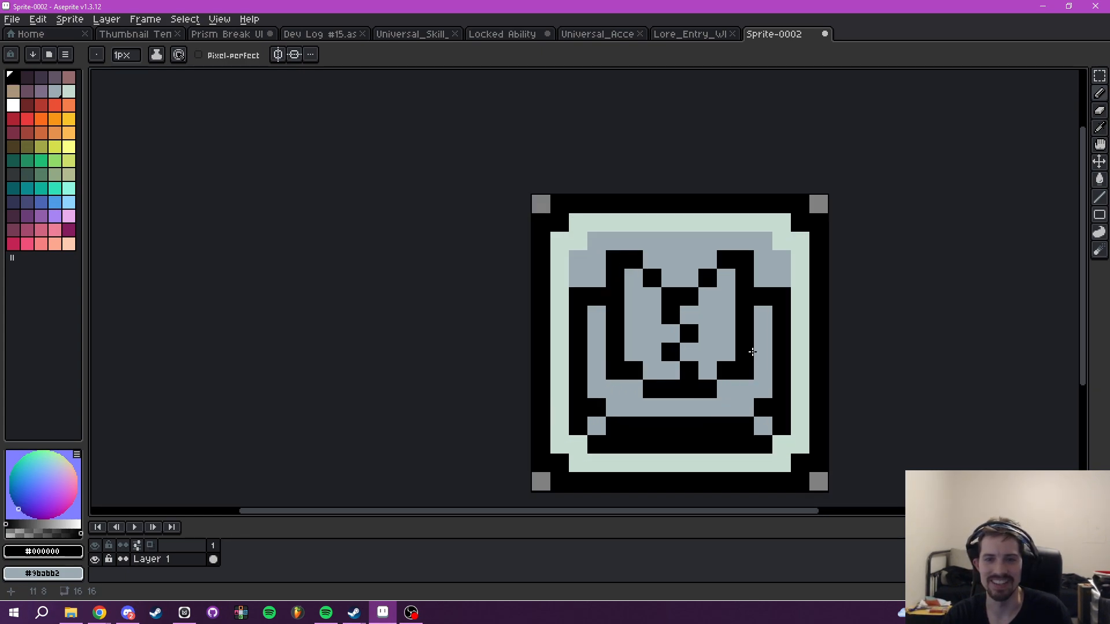
- Redraw the left page's top corner one pixel up and outward, shifting its upper side outward and erasing the old line with #9babb2
{"action": "right_click", "coordinate": [701, 346]}
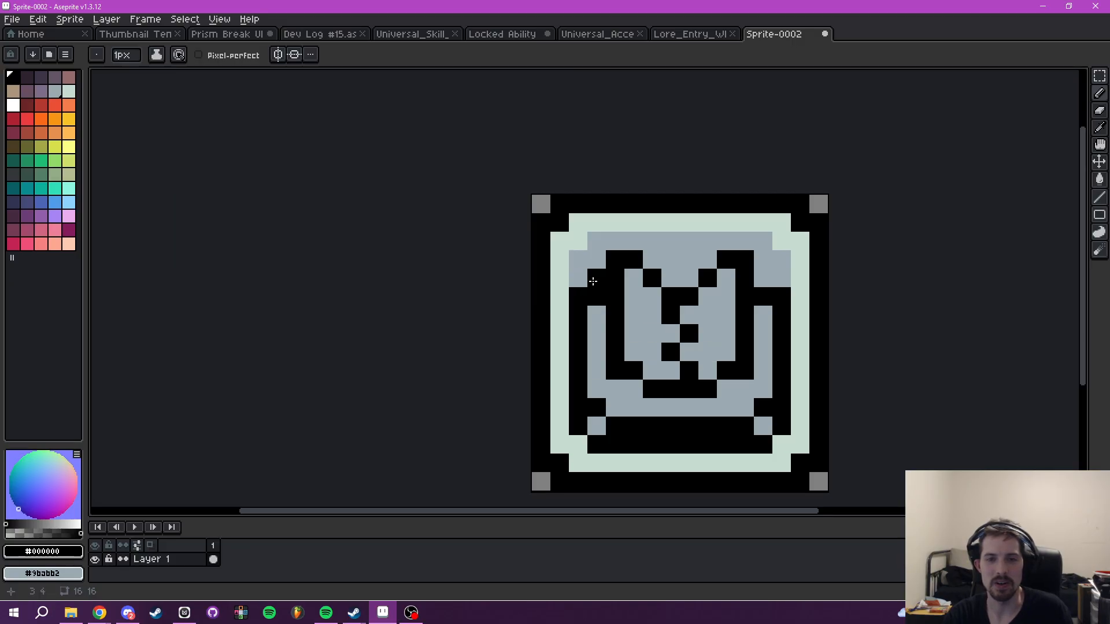
{"action": "left_click", "coordinate": [595, 259]}
{"action": "left_click", "coordinate": [613, 241]}
{"action": "left_click", "coordinate": [596, 242]}
{"action": "right_click", "coordinate": [614, 259]}
{"action": "right_click", "coordinate": [615, 278]}
{"action": "right_click", "coordinate": [615, 296]}
{"action": "right_click", "coordinate": [615, 315]}
{"action": "right_click", "coordinate": [615, 334]}
{"action": "left_click", "coordinate": [596, 315]}
{"action": "left_click", "coordinate": [596, 333]}
{"action": "scroll", "coordinate": [751, 343], "scroll_direction": "down", "scroll_amount": 3}
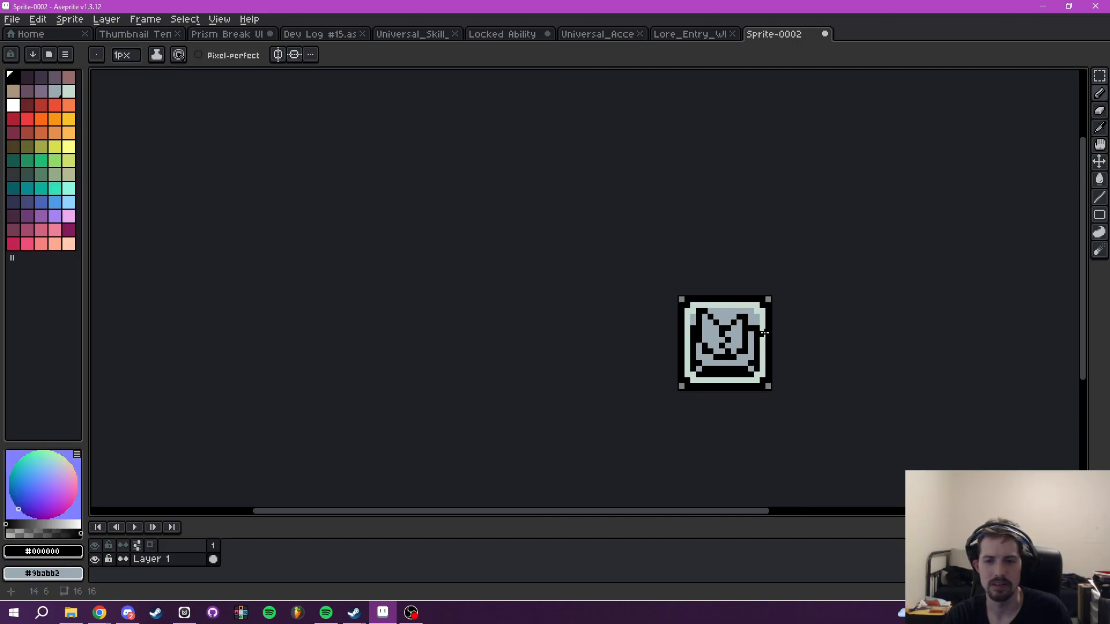
- Redraw the right page's top corner and upper side one pixel outward to match the left page, erasing the old line with #9babb2
{"action": "scroll", "coordinate": [751, 343], "scroll_direction": "up", "scroll_amount": 2}
{"action": "scroll", "coordinate": [752, 344], "scroll_direction": "up", "scroll_amount": 2}
{"action": "left_click", "coordinate": [755, 235]}
{"action": "left_click_drag", "start_coordinate": [756, 235], "coordinate": [755, 271]}
{"action": "right_click", "coordinate": [737, 268]}
{"action": "right_click", "coordinate": [738, 250]}
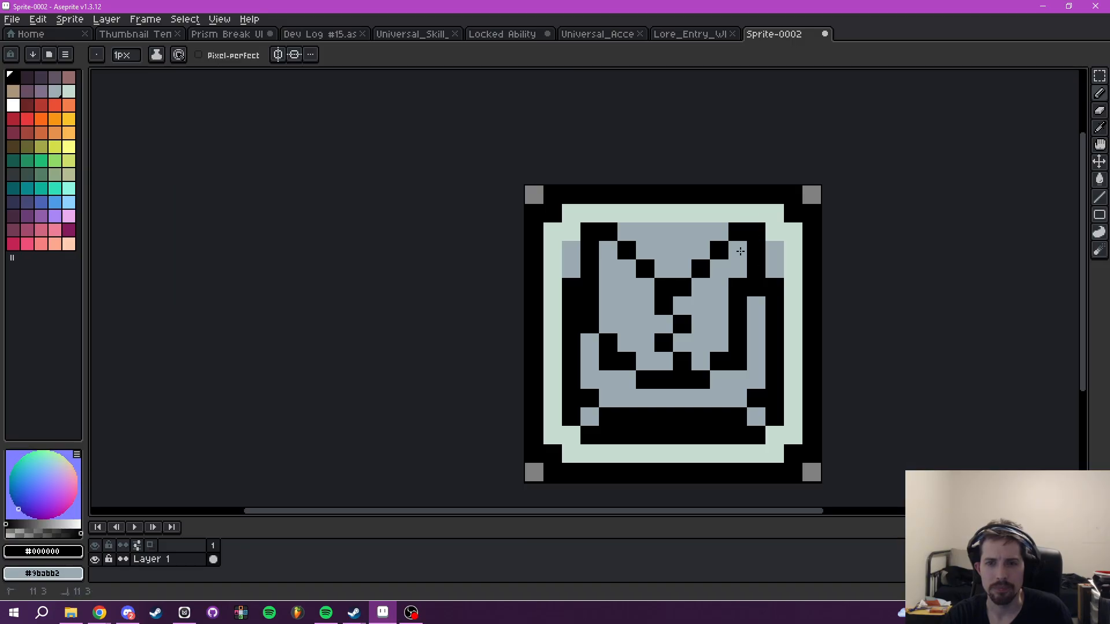
{"action": "right_click", "coordinate": [738, 289]}
{"action": "right_click", "coordinate": [738, 306]}
{"action": "right_click", "coordinate": [738, 326]}
{"action": "left_click_drag", "start_coordinate": [751, 327], "coordinate": [766, 311]}
{"action": "scroll", "coordinate": [766, 310], "scroll_direction": "down", "scroll_amount": 5}
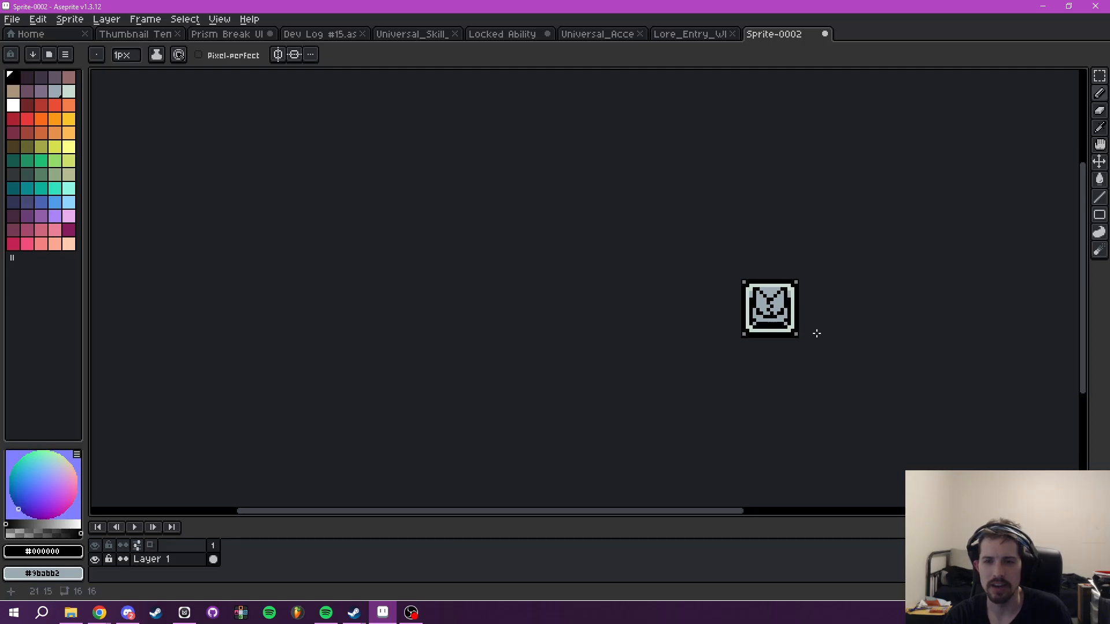
{"action": "scroll", "coordinate": [792, 342], "scroll_direction": "up", "scroll_amount": 5}
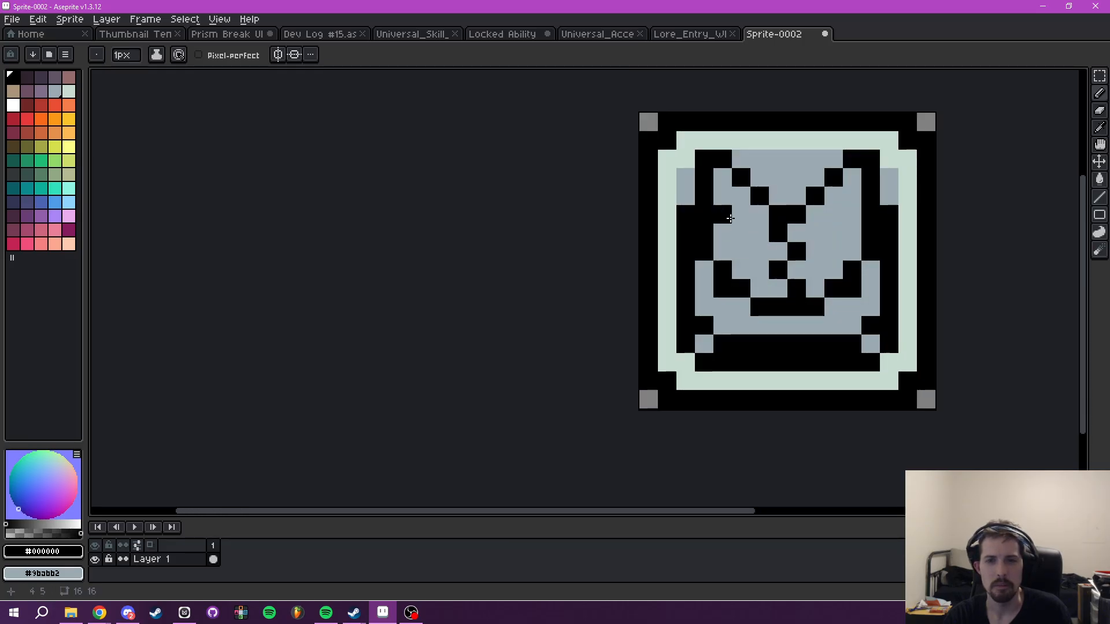
{"action": "right_click", "coordinate": [776, 286]}
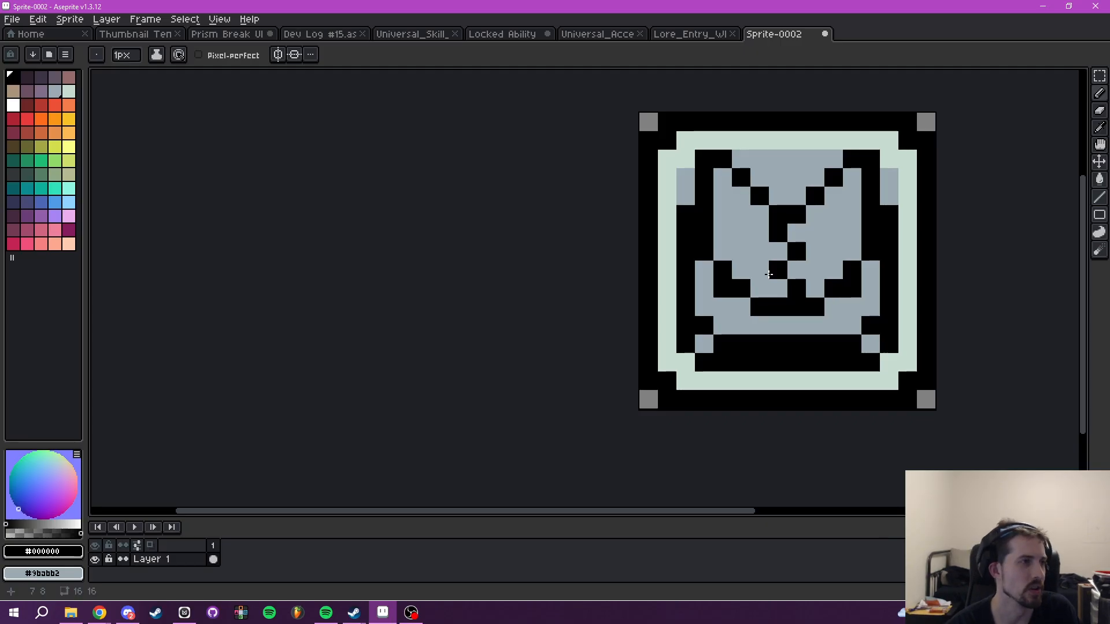
{"action": "scroll", "coordinate": [769, 274], "scroll_direction": "down", "scroll_amount": 4}
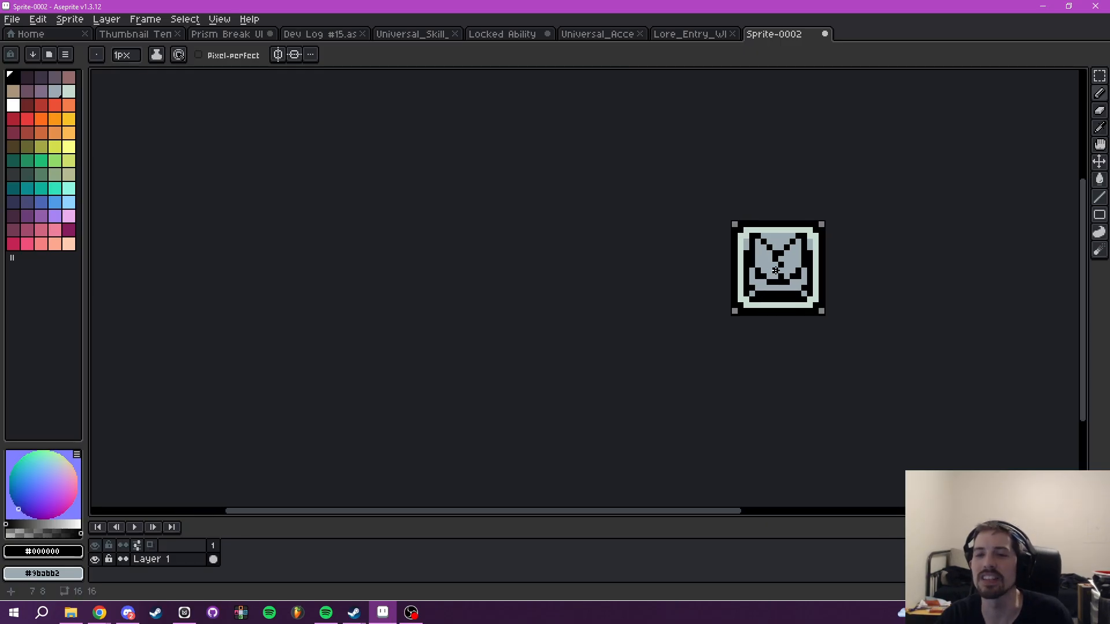
- Try adding short black pixel marks to the left and right pages of the open book
{"action": "scroll", "coordinate": [799, 268], "scroll_direction": "down", "scroll_amount": 1}
{"action": "left_click_drag", "start_coordinate": [799, 270], "coordinate": [774, 371]}
{"action": "scroll", "coordinate": [774, 375], "scroll_direction": "up", "scroll_amount": 6}
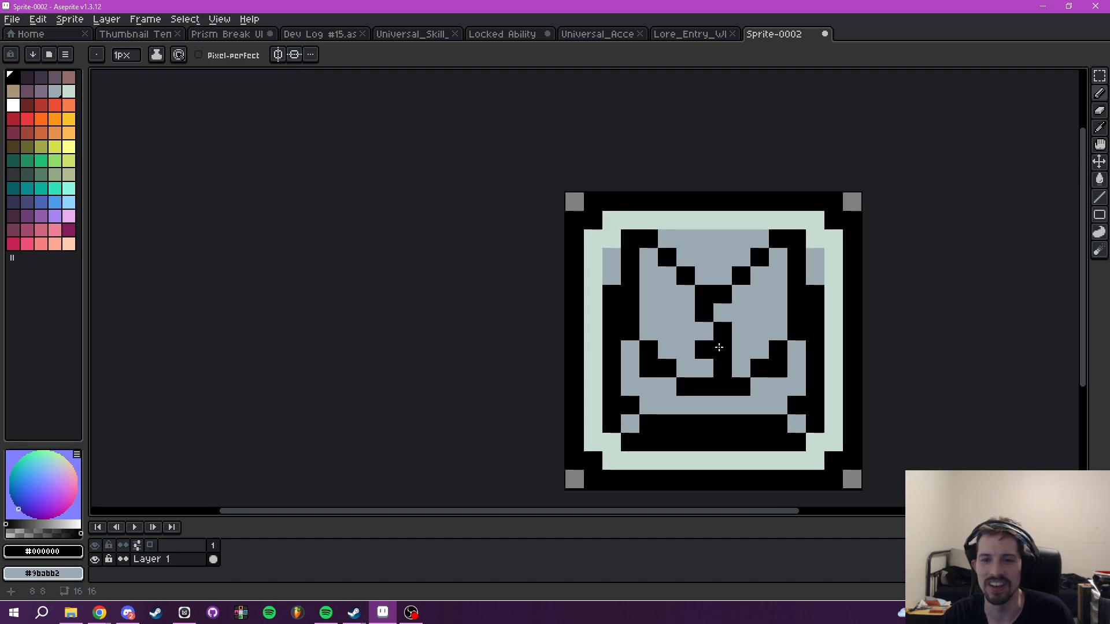
{"action": "left_click_drag", "start_coordinate": [662, 291], "coordinate": [667, 312]}
{"action": "left_click", "coordinate": [685, 331]}
{"action": "left_click", "coordinate": [759, 331]}
{"action": "left_click", "coordinate": [763, 306]}
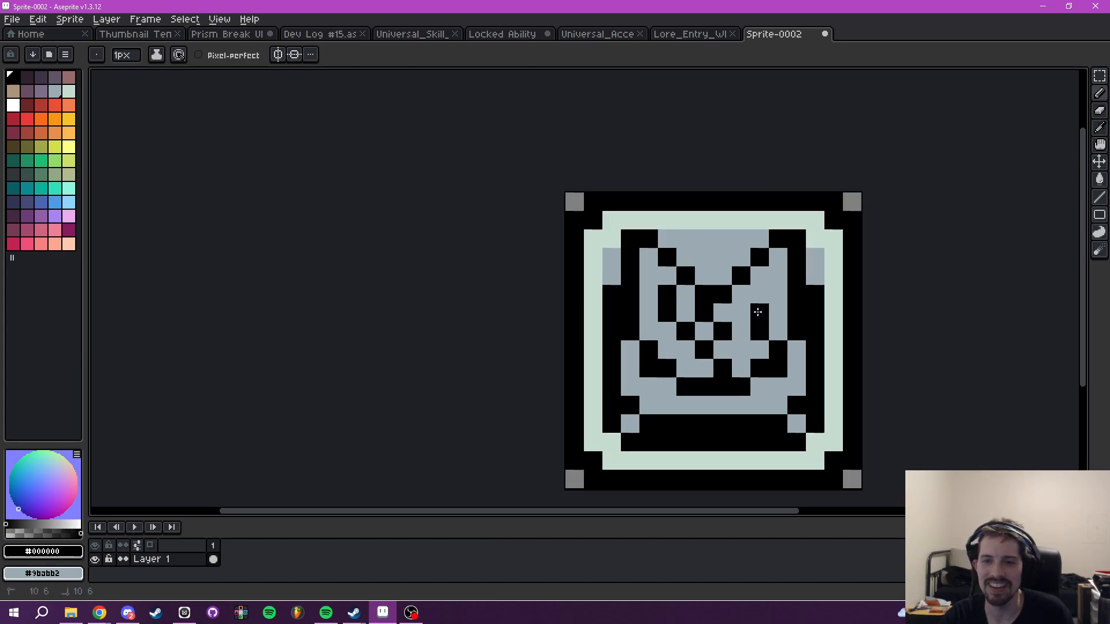
{"action": "scroll", "coordinate": [809, 269], "scroll_direction": "down", "scroll_amount": 7}
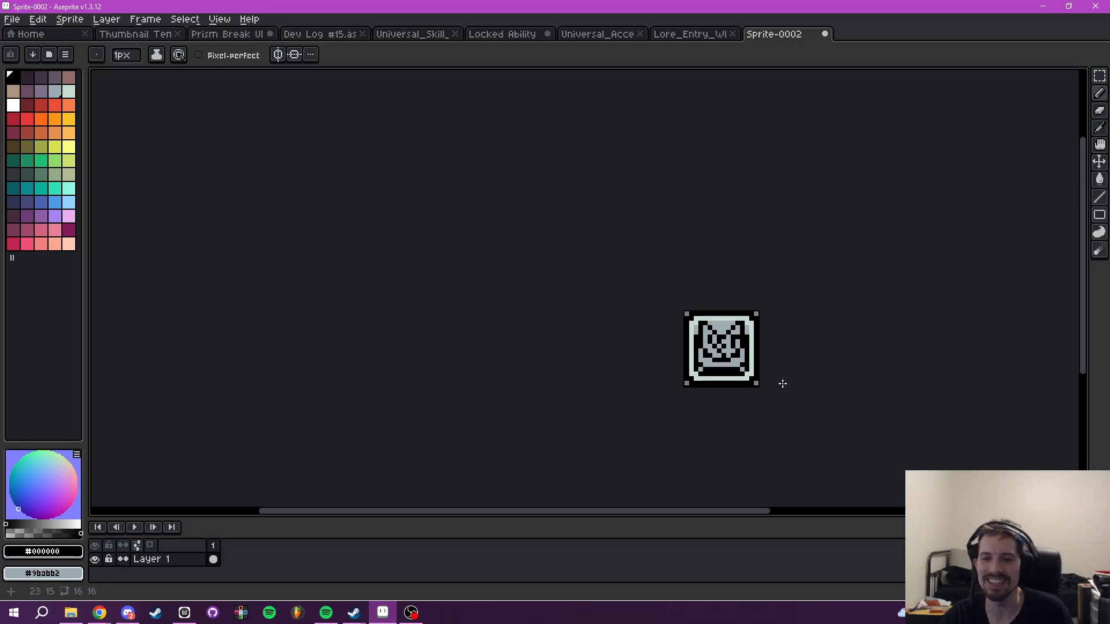
- Undo the entire open-book drawing back to the empty framed #9babb2 panel
{"action": "scroll", "coordinate": [782, 382], "scroll_direction": "up", "scroll_amount": 6}
{"action": "key", "text": "ctrl+z"}
{"action": "key", "text": "ctrl+z"}
{"action": "key", "text": "ctrl+z"}
{"action": "key", "text": "ctrl+z"}
{"action": "key", "text": "ctrl+z"}
{"action": "key", "text": "ctrl+z"}
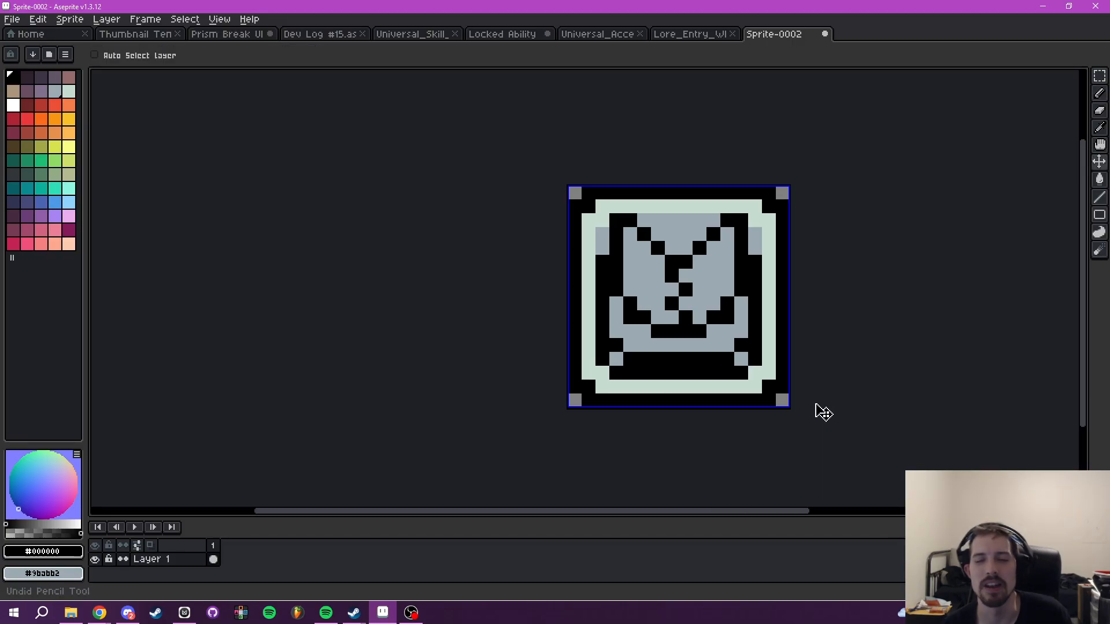
{"action": "key", "text": "ctrl+z"}
{"action": "key", "text": "ctrl+z"}
{"action": "key", "text": "ctrl+z"}
{"action": "key", "text": "ctrl+z"}
{"action": "key", "text": "ctrl+z"}
{"action": "key", "text": "ctrl+z"}
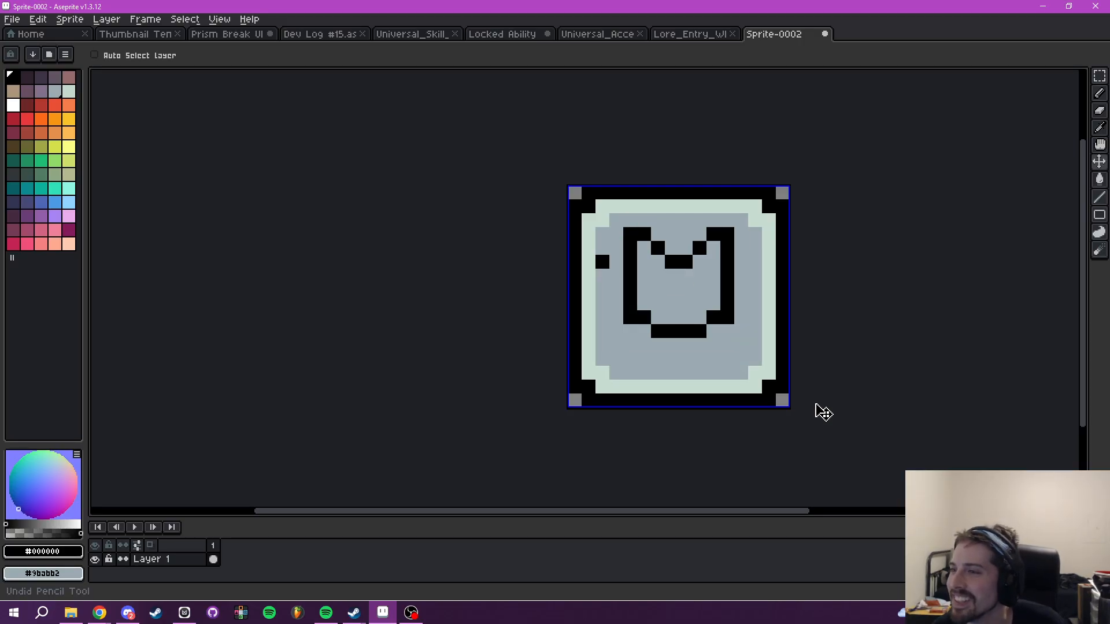
{"action": "key", "text": "ctrl+z"}
{"action": "key", "text": "ctrl+z"}
{"action": "key", "text": "ctrl+z"}
{"action": "key", "text": "ctrl+z"}
{"action": "key", "text": "ctrl+z"}
{"action": "key", "text": "ctrl+z"}
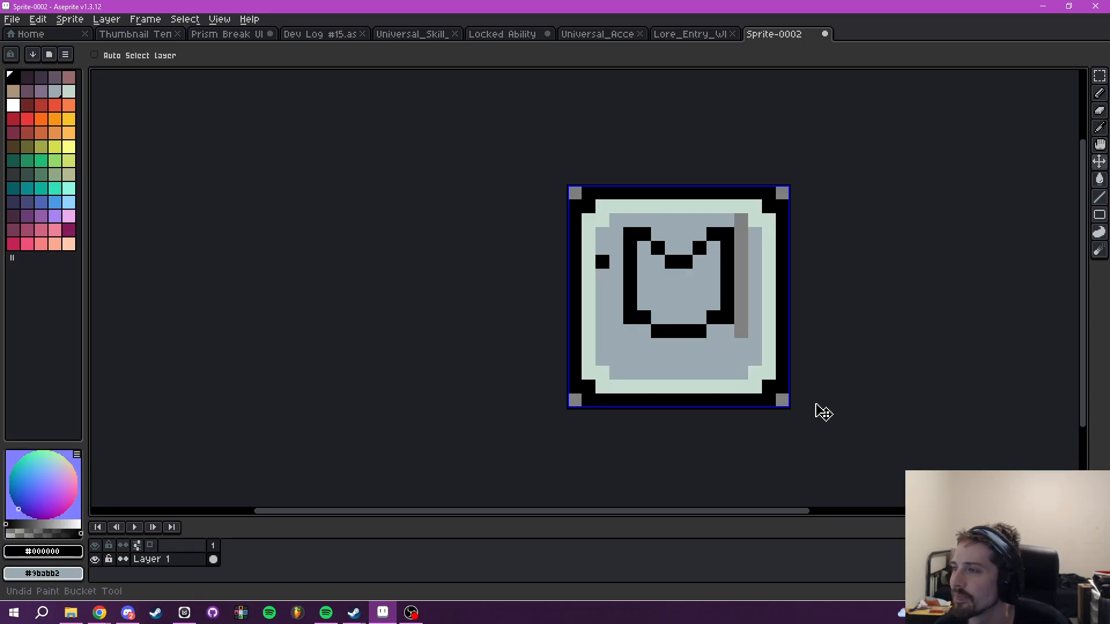
{"action": "key", "text": "ctrl+z"}
{"action": "key", "text": "ctrl+z"}
{"action": "key", "text": "ctrl+z"}
{"action": "key", "text": "ctrl+z"}
{"action": "key", "text": "ctrl+z"}
{"action": "key", "text": "ctrl+z"}
{"action": "key", "text": "ctrl+z"}
{"action": "key", "text": "ctrl+z"}
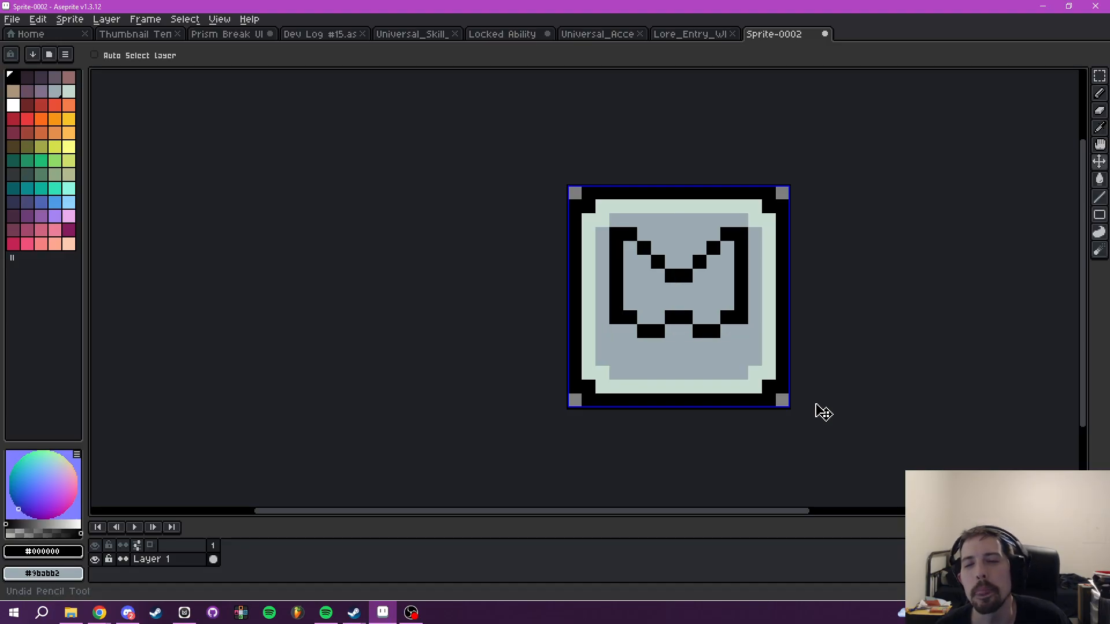
{"action": "key", "text": "ctrl+z"}
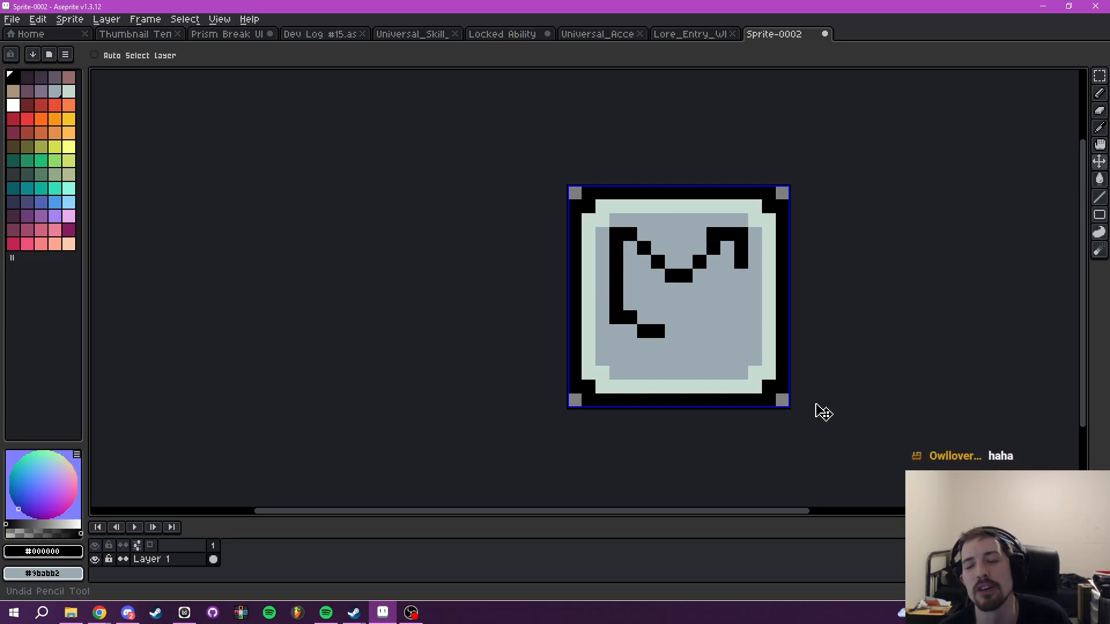
{"action": "key", "text": "ctrl+z"}
{"action": "key", "text": "ctrl+z"}
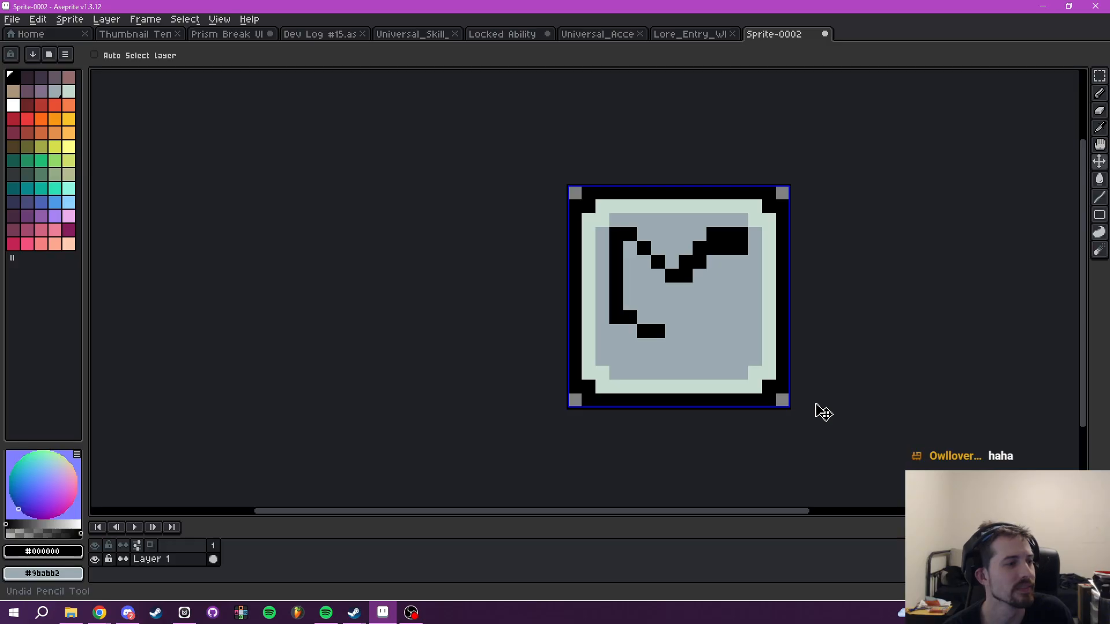
{"action": "key", "text": "ctrl+z"}
{"action": "key", "text": "ctrl+z"}
{"action": "key", "text": "ctrl+z"}
{"action": "key", "text": "ctrl+z"}
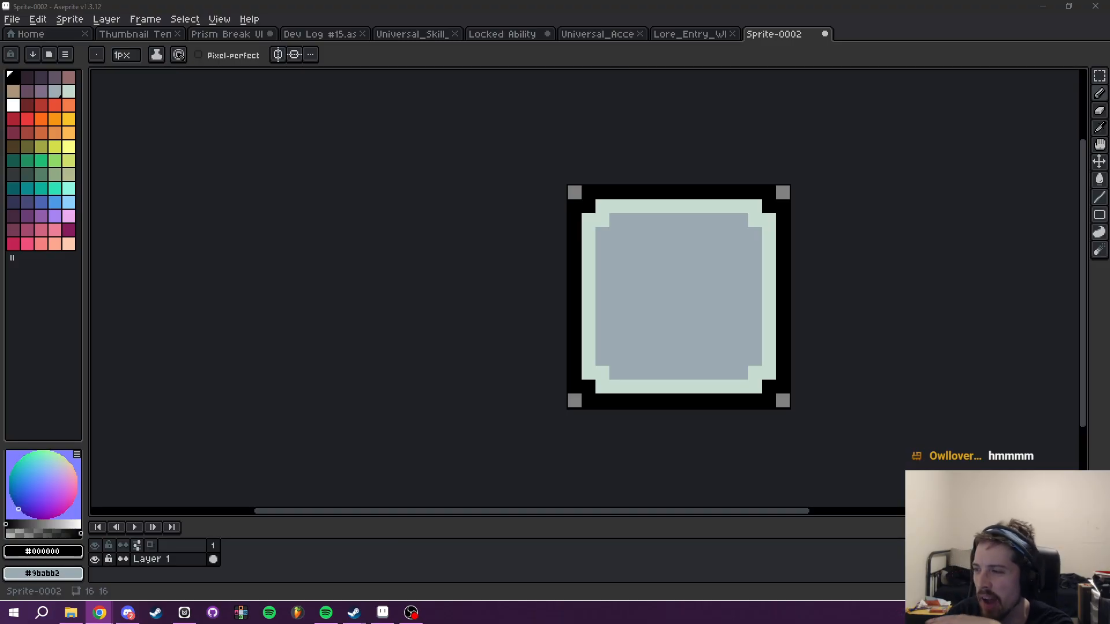
- Switch to Chrome and browse the "pixel book 16x16" image results for book icon references
{"action": "left_click_drag", "start_coordinate": [1109, 52], "coordinate": [387, 0]}
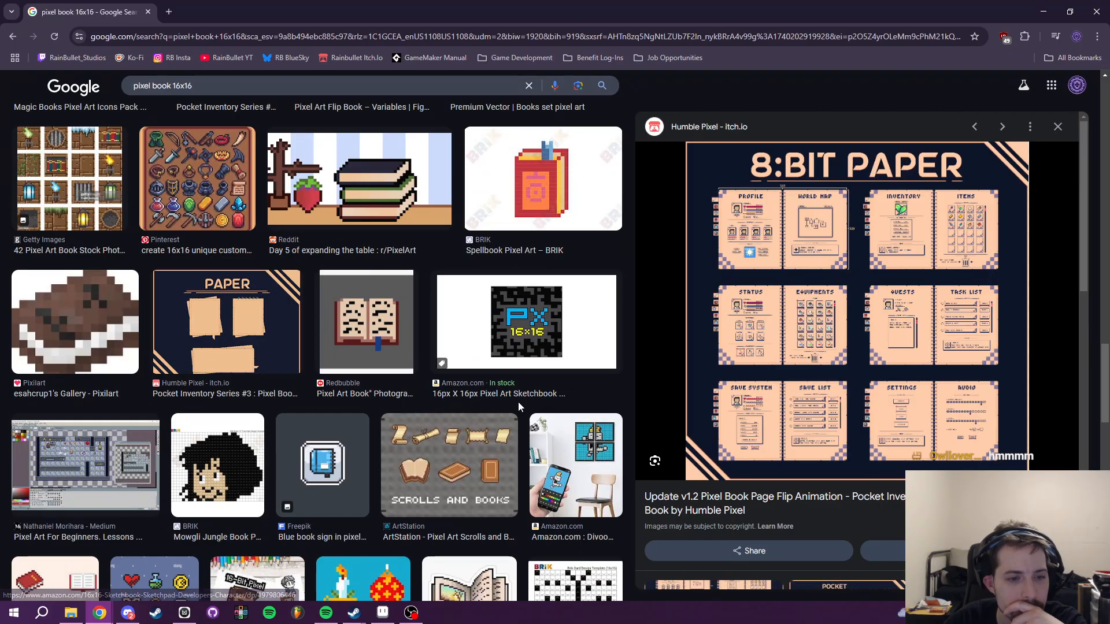
{"action": "scroll", "coordinate": [518, 407], "scroll_direction": "down", "scroll_amount": 4}
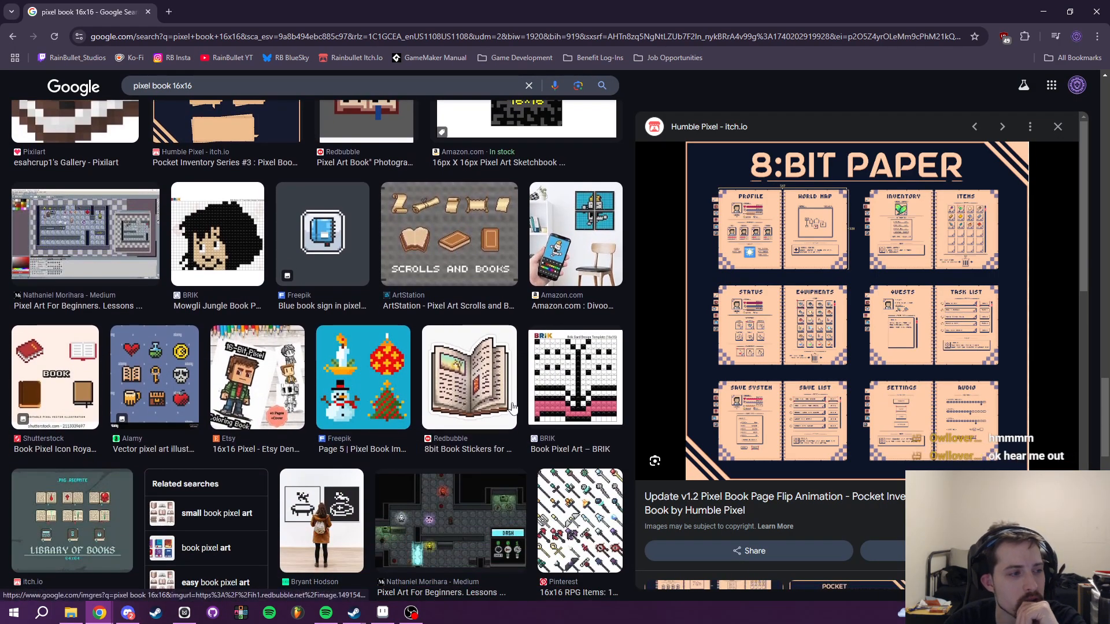
{"action": "scroll", "coordinate": [512, 406], "scroll_direction": "up", "scroll_amount": 8}
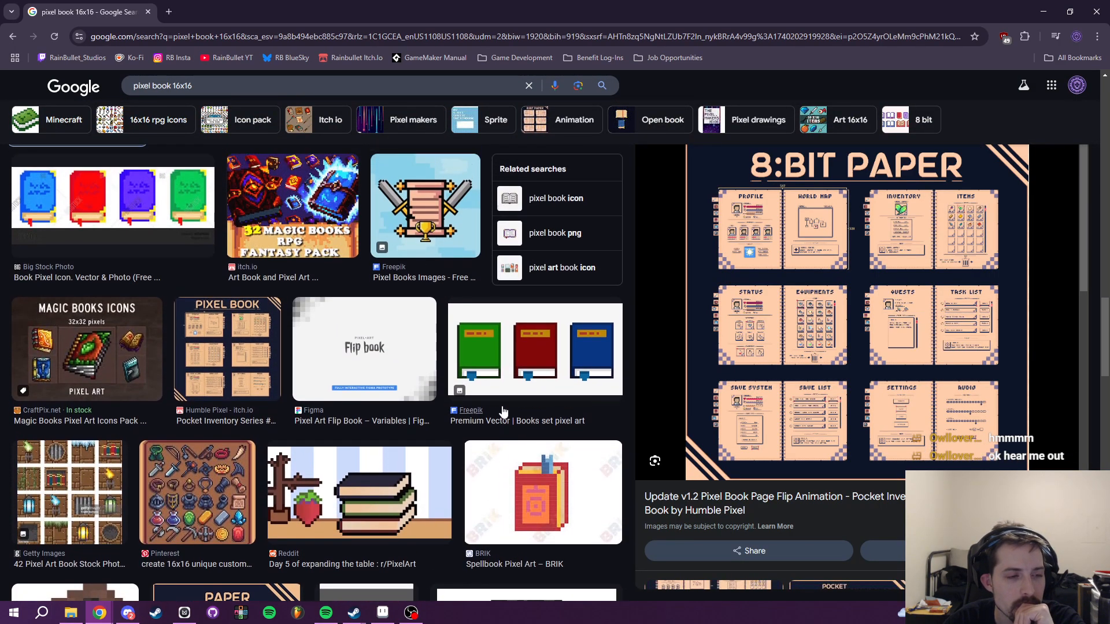
{"action": "scroll", "coordinate": [502, 411], "scroll_direction": "up", "scroll_amount": 9}
{"action": "scroll", "coordinate": [500, 411], "scroll_direction": "up", "scroll_amount": 2}
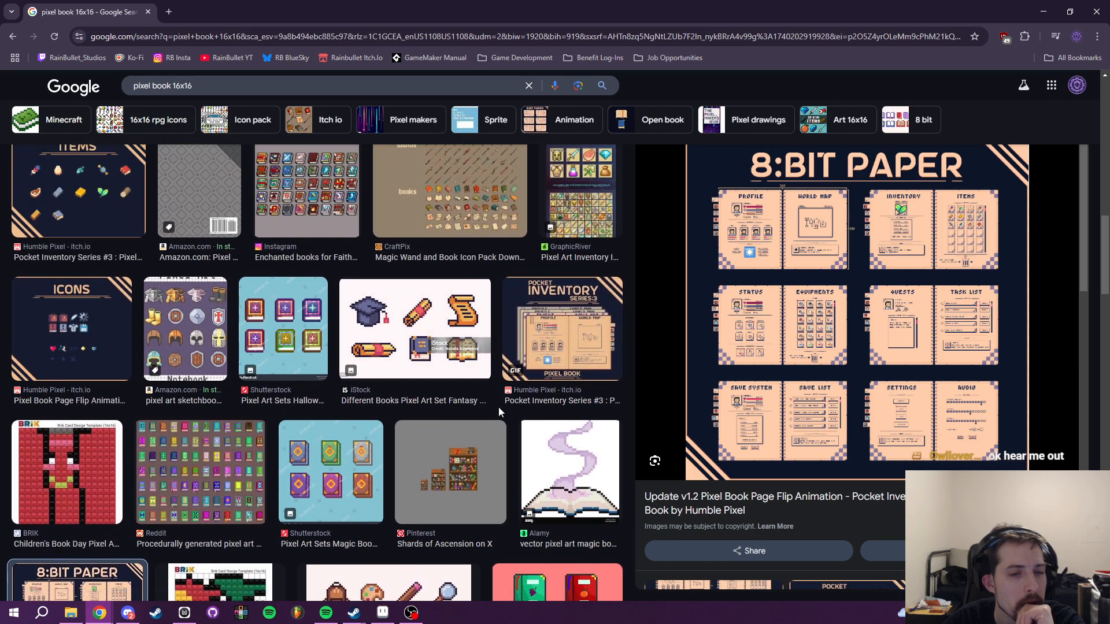
{"action": "scroll", "coordinate": [498, 407], "scroll_direction": "up", "scroll_amount": 1}
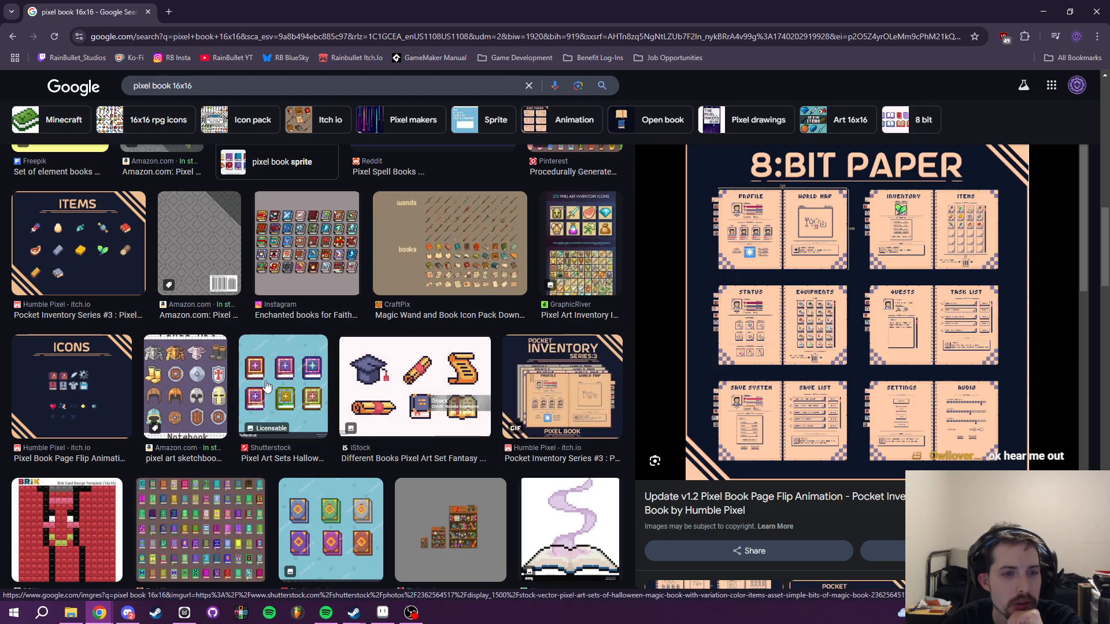
{"action": "scroll", "coordinate": [275, 413], "scroll_direction": "up", "scroll_amount": 1}
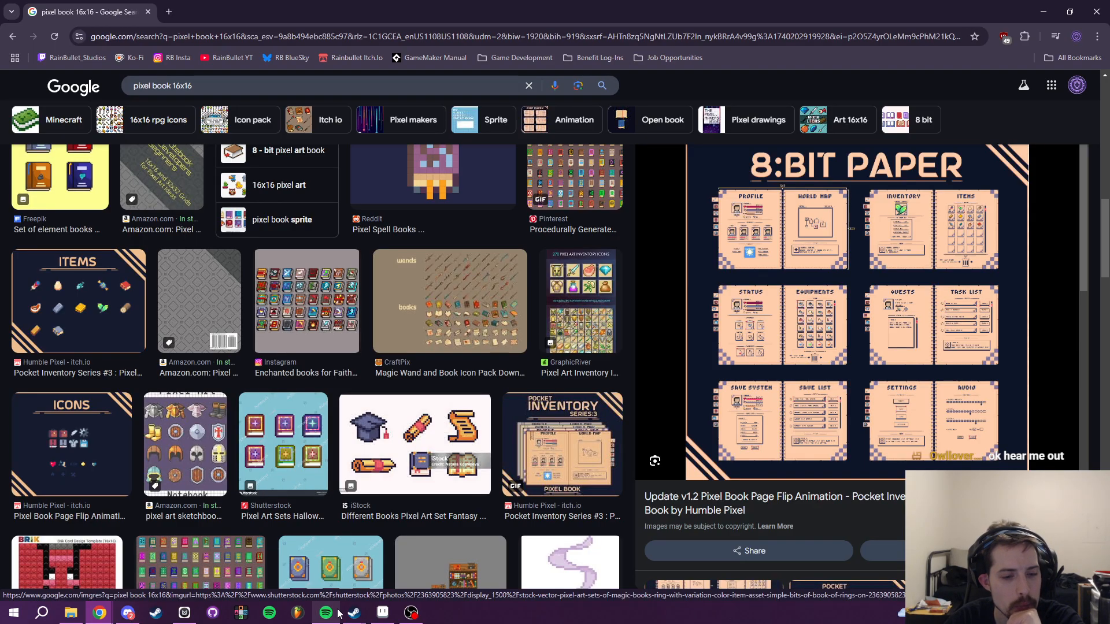
- Return to Aseprite and draw a black page-block outline about 4 pixels high along the inner panel's lower edge
{"action": "left_click", "coordinate": [382, 613]}
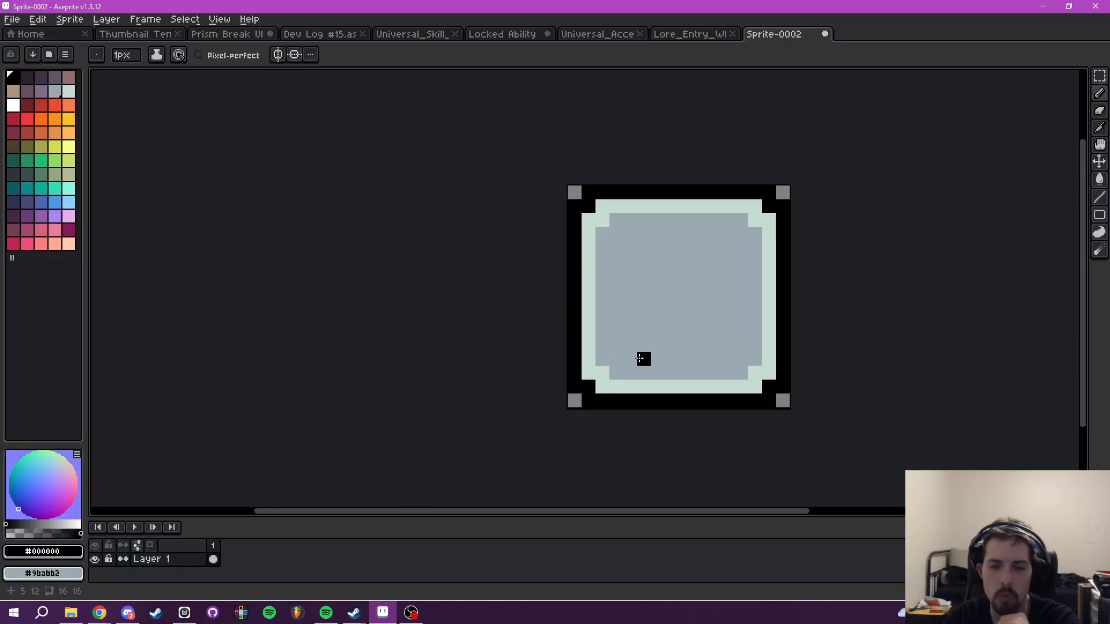
{"action": "left_click_drag", "start_coordinate": [629, 370], "coordinate": [718, 368]}
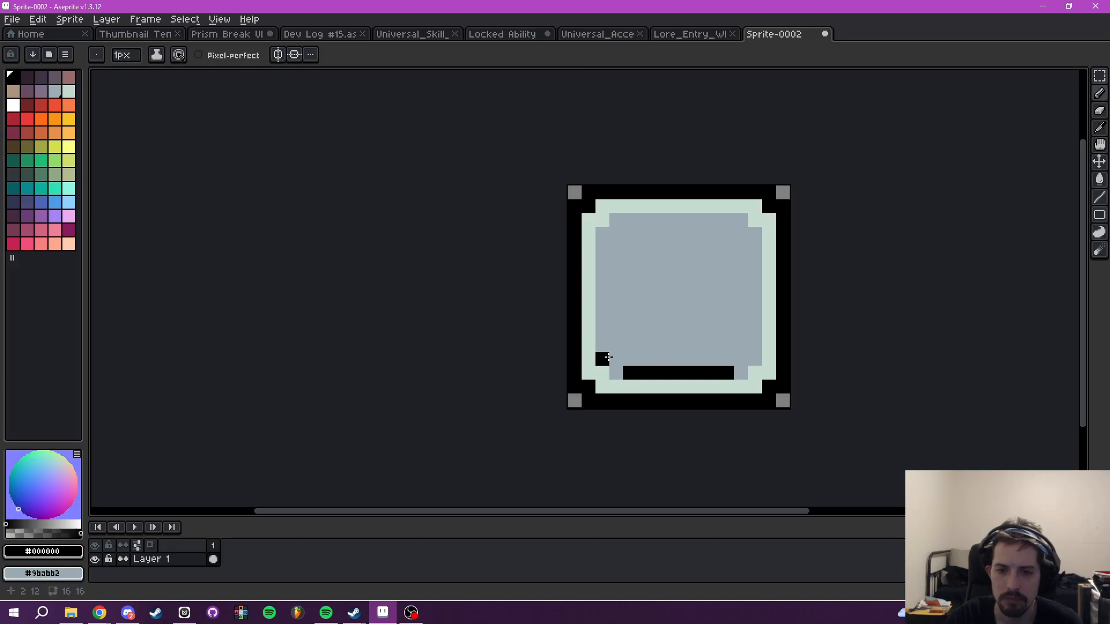
{"action": "left_click_drag", "start_coordinate": [603, 359], "coordinate": [616, 331]}
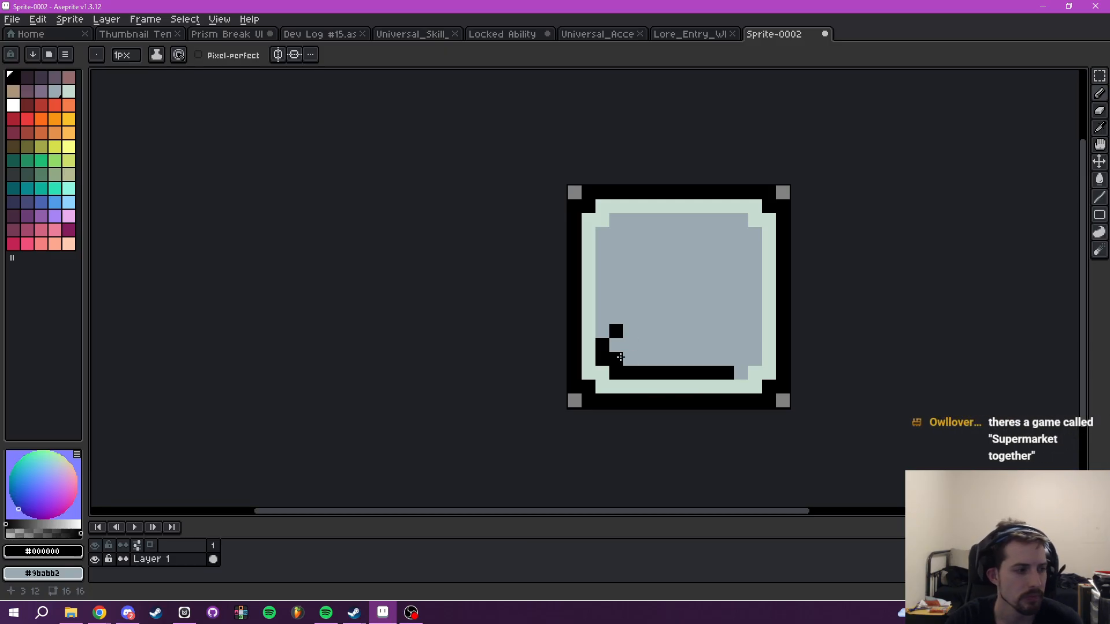
{"action": "left_click", "coordinate": [740, 372]}
{"action": "mouse_move", "coordinate": [630, 331]}
{"action": "left_mouse_down"}
{"action": "mouse_move", "coordinate": [737, 330]}
{"action": "mouse_move", "coordinate": [741, 359]}
{"action": "left_mouse_up"}
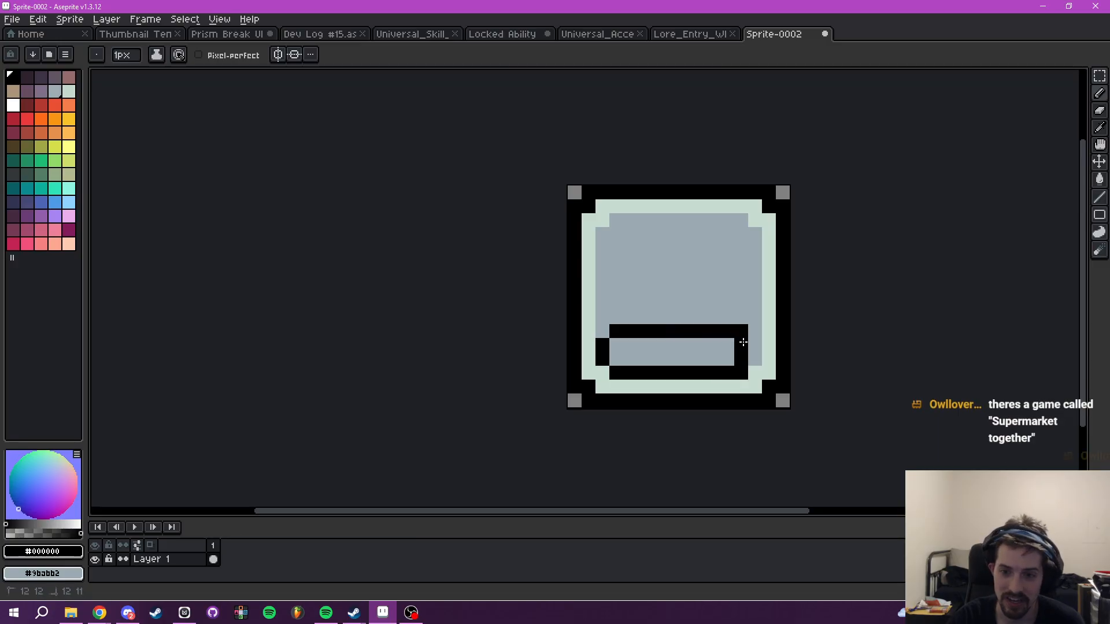
- Draw the closed book's cover outline in black above the page block, reaching up to the frame's inner top edge
{"action": "mouse_move", "coordinate": [601, 317]}
{"action": "left_mouse_down"}
{"action": "mouse_move", "coordinate": [619, 230]}
{"action": "mouse_move", "coordinate": [605, 237]}
{"action": "mouse_move", "coordinate": [621, 221]}
{"action": "mouse_move", "coordinate": [737, 224]}
{"action": "mouse_move", "coordinate": [750, 231]}
{"action": "mouse_move", "coordinate": [739, 314]}
{"action": "left_mouse_up"}
{"action": "key", "text": "ctrl+z"}
{"action": "scroll", "coordinate": [738, 314], "scroll_direction": "down", "scroll_amount": 4}
{"action": "scroll", "coordinate": [746, 312], "scroll_direction": "up", "scroll_amount": 2}
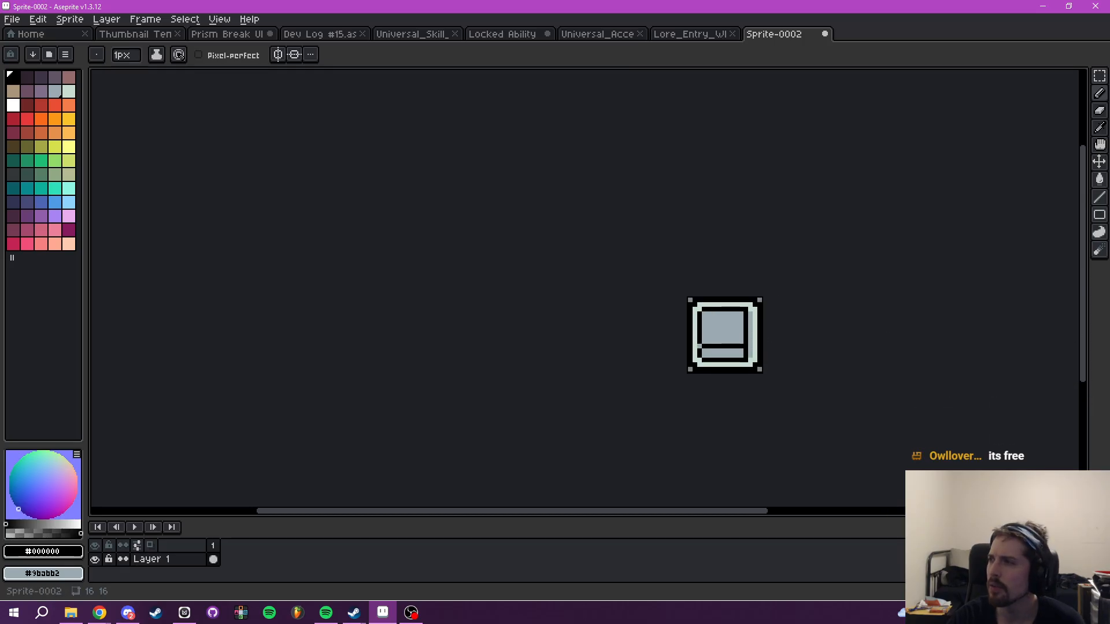
- Switch to Chrome and compare the closed-book thumbnails in the pixel book image results
{"action": "left_click", "coordinate": [99, 612]}
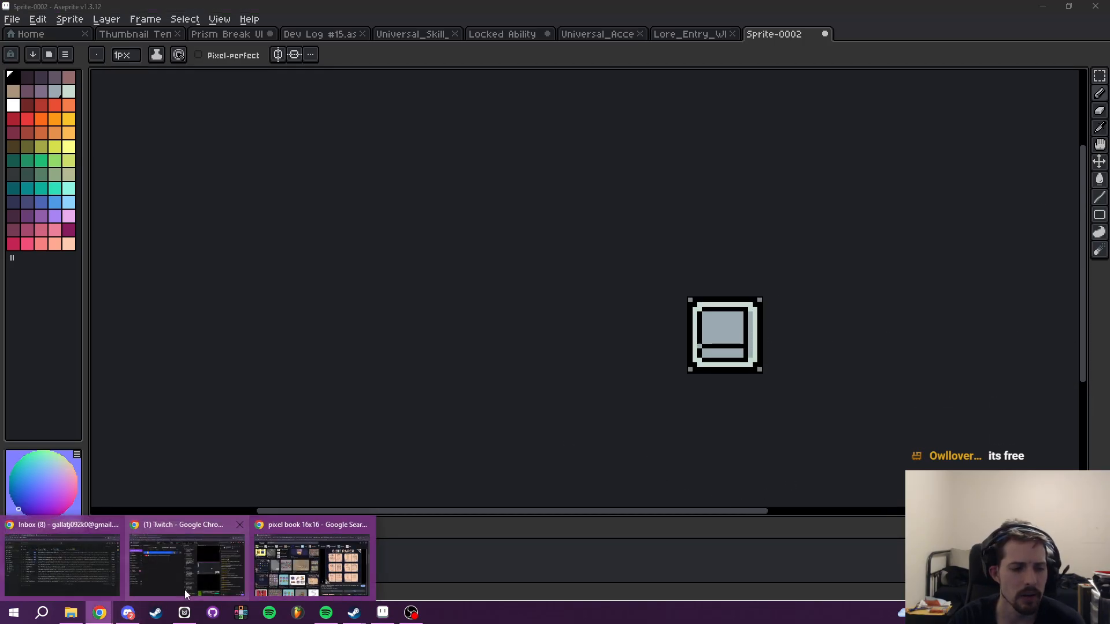
{"action": "left_click", "coordinate": [275, 563]}
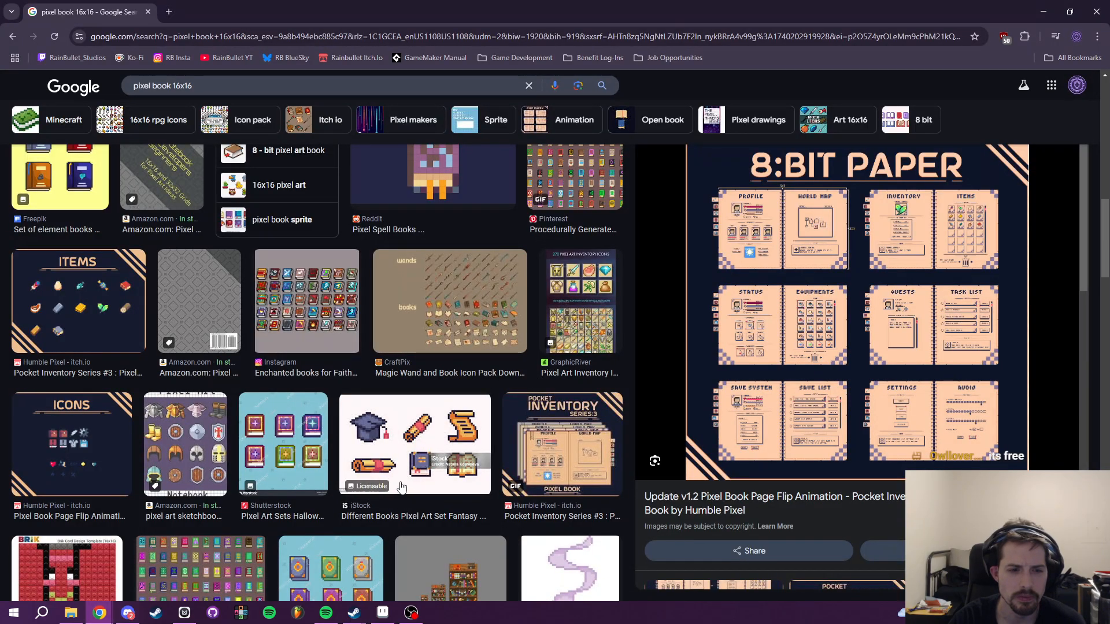
{"action": "scroll", "coordinate": [296, 468], "scroll_direction": "up", "scroll_amount": 2}
{"action": "scroll", "coordinate": [296, 466], "scroll_direction": "down", "scroll_amount": 3}
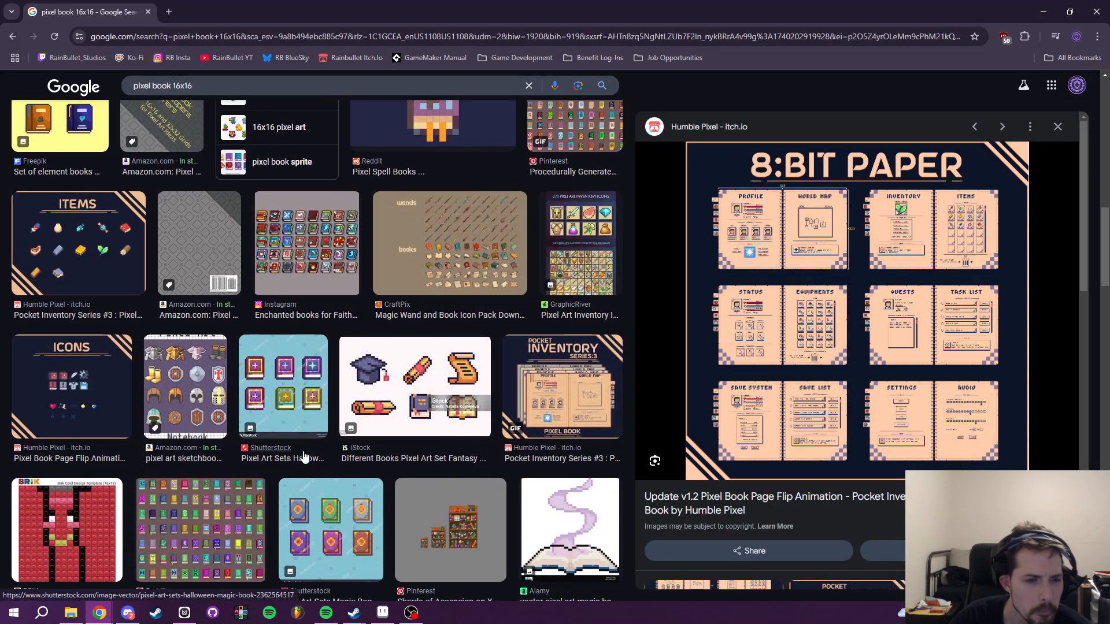
- Back in Aseprite, fill the gap in the book's left side with black and clear its right-hand corner pixels to #9babb2
{"action": "left_click", "coordinate": [382, 613]}
{"action": "scroll", "coordinate": [704, 386], "scroll_direction": "up", "scroll_amount": 4}
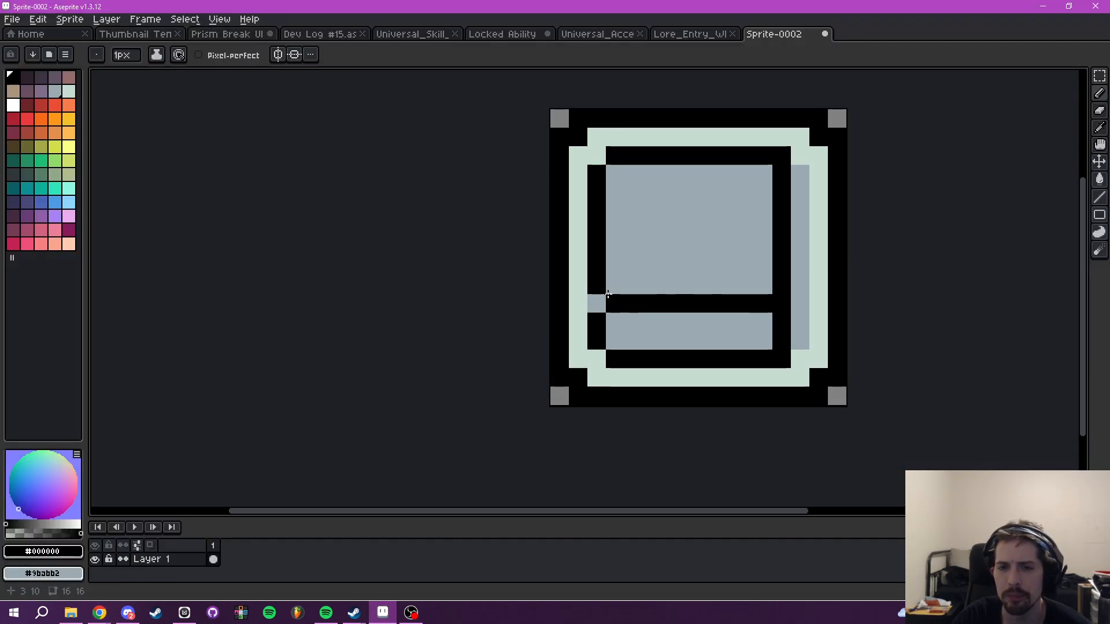
{"action": "scroll", "coordinate": [737, 273], "scroll_direction": "down", "scroll_amount": 4}
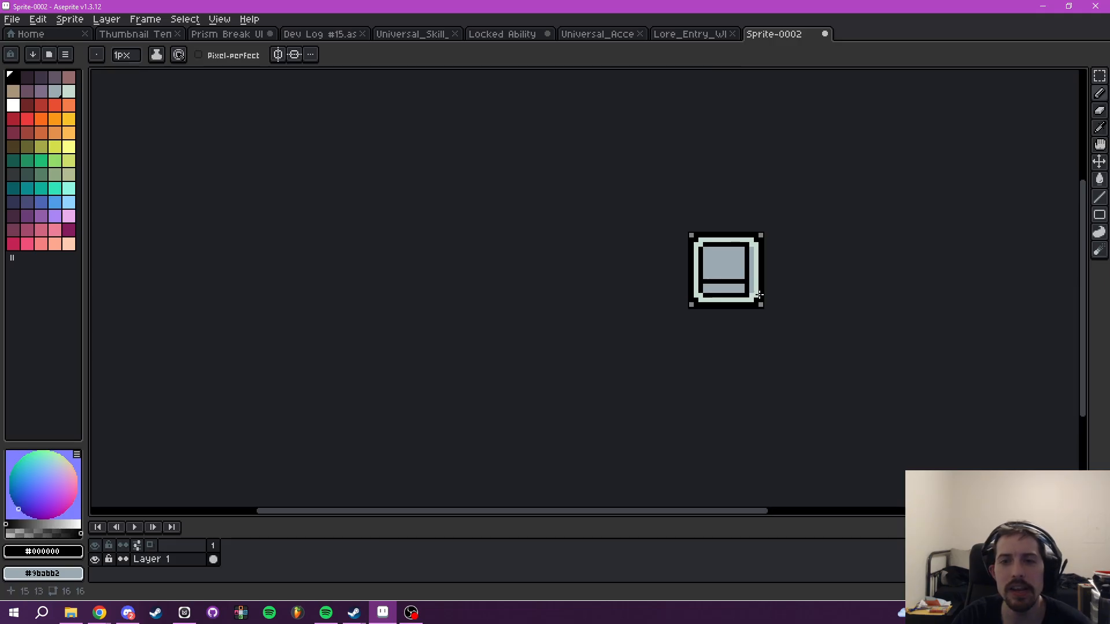
{"action": "scroll", "coordinate": [758, 287], "scroll_direction": "up", "scroll_amount": 3}
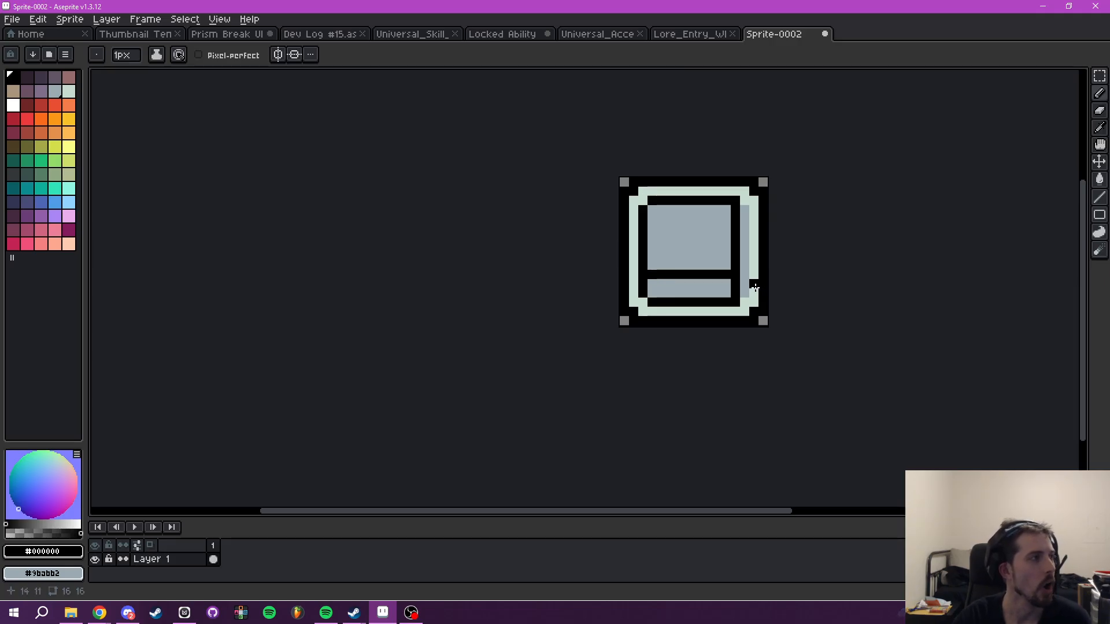
{"action": "scroll", "coordinate": [730, 275], "scroll_direction": "up", "scroll_amount": 2}
{"action": "scroll", "coordinate": [755, 224], "scroll_direction": "down", "scroll_amount": 3}
{"action": "scroll", "coordinate": [757, 226], "scroll_direction": "up", "scroll_amount": 3}
{"action": "scroll", "coordinate": [710, 265], "scroll_direction": "down", "scroll_amount": 3}
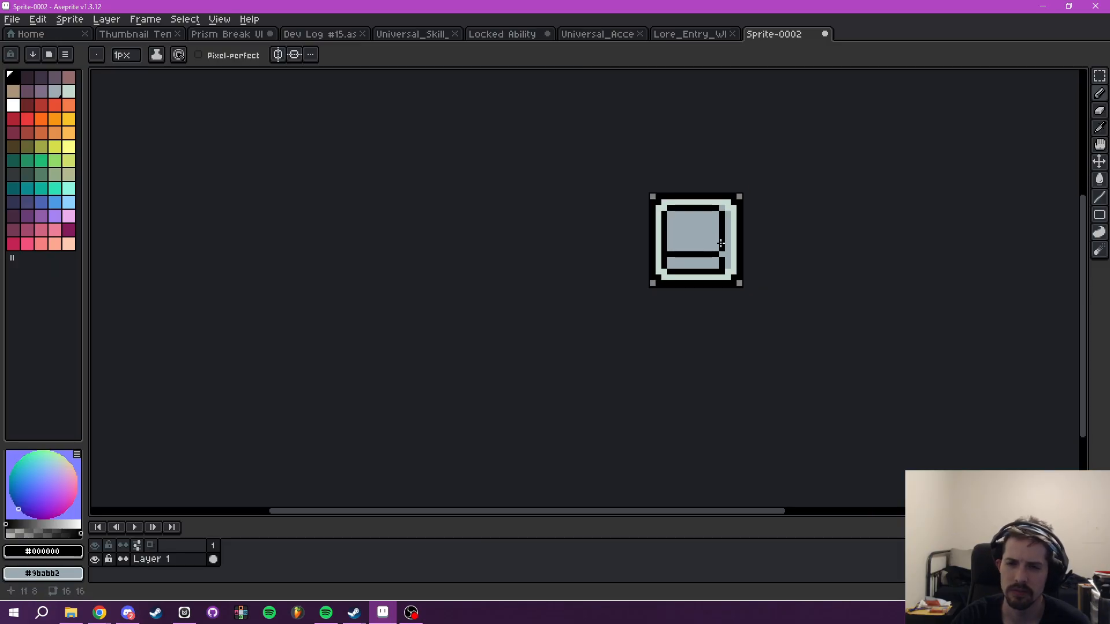
{"action": "scroll", "coordinate": [725, 264], "scroll_direction": "up", "scroll_amount": 2}
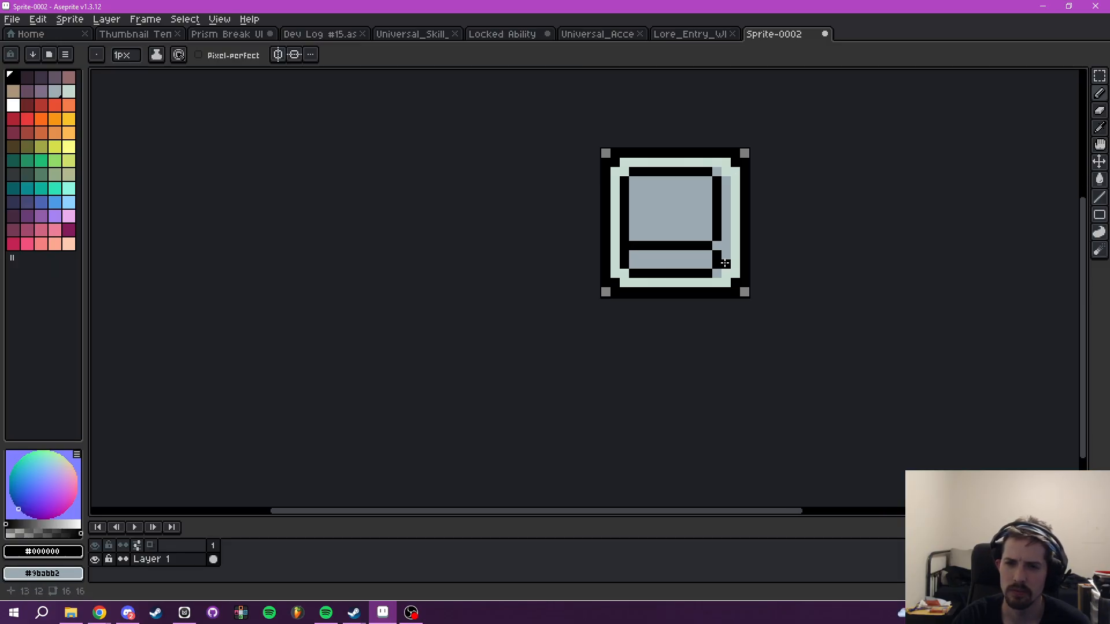
{"action": "scroll", "coordinate": [720, 249], "scroll_direction": "down", "scroll_amount": 2}
- Thicken the book's left side into a spine two pixels wide with a second black column
{"action": "scroll", "coordinate": [715, 258], "scroll_direction": "up", "scroll_amount": 5}
{"action": "left_click", "coordinate": [606, 237]}
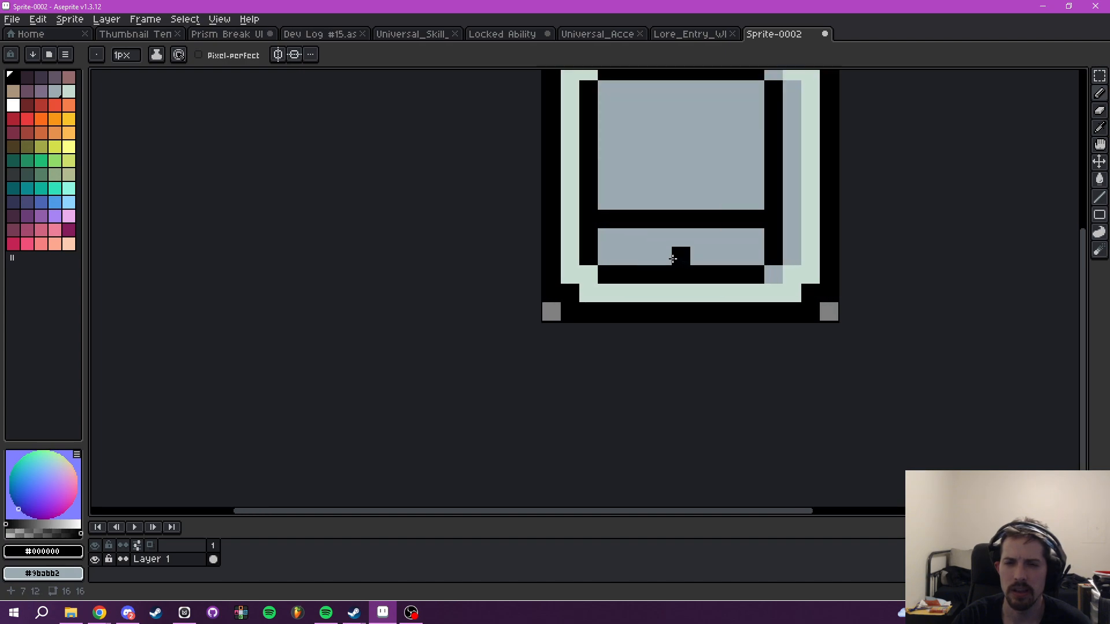
{"action": "scroll", "coordinate": [751, 232], "scroll_direction": "down", "scroll_amount": 6}
{"action": "scroll", "coordinate": [694, 289], "scroll_direction": "up", "scroll_amount": 3}
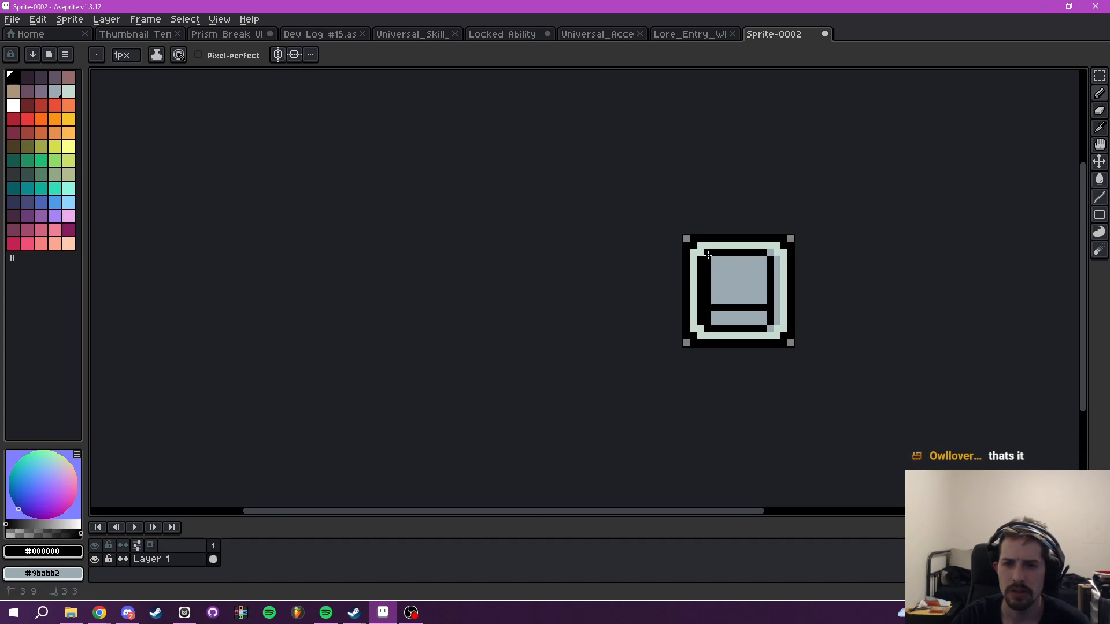
{"action": "scroll", "coordinate": [728, 263], "scroll_direction": "down", "scroll_amount": 6}
{"action": "scroll", "coordinate": [765, 272], "scroll_direction": "up", "scroll_amount": 5}
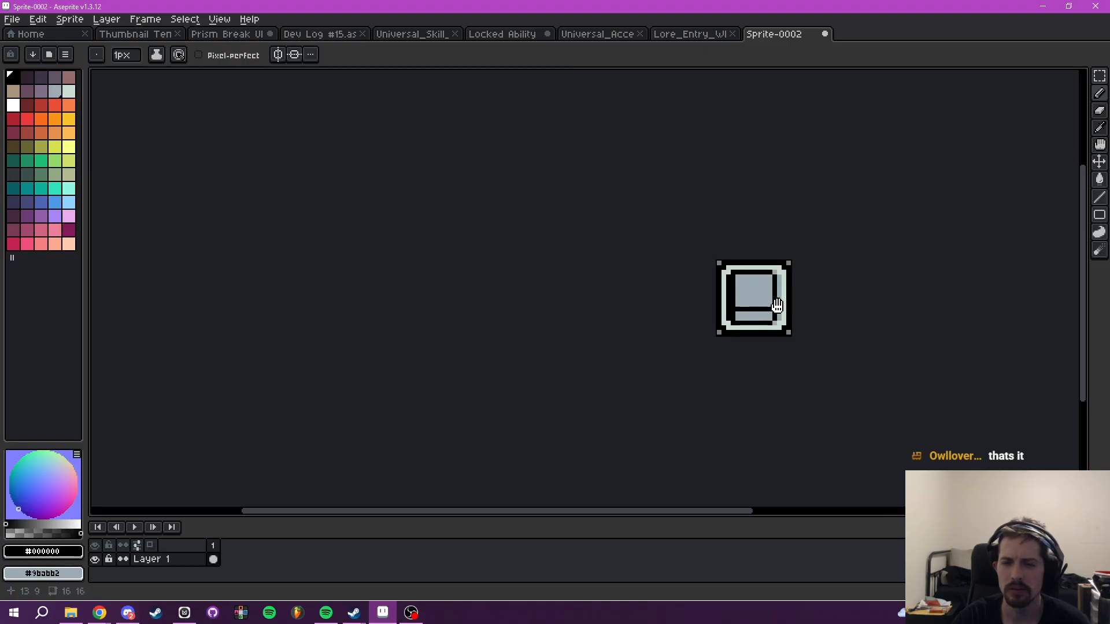
{"action": "scroll", "coordinate": [775, 301], "scroll_direction": "up", "scroll_amount": 1}
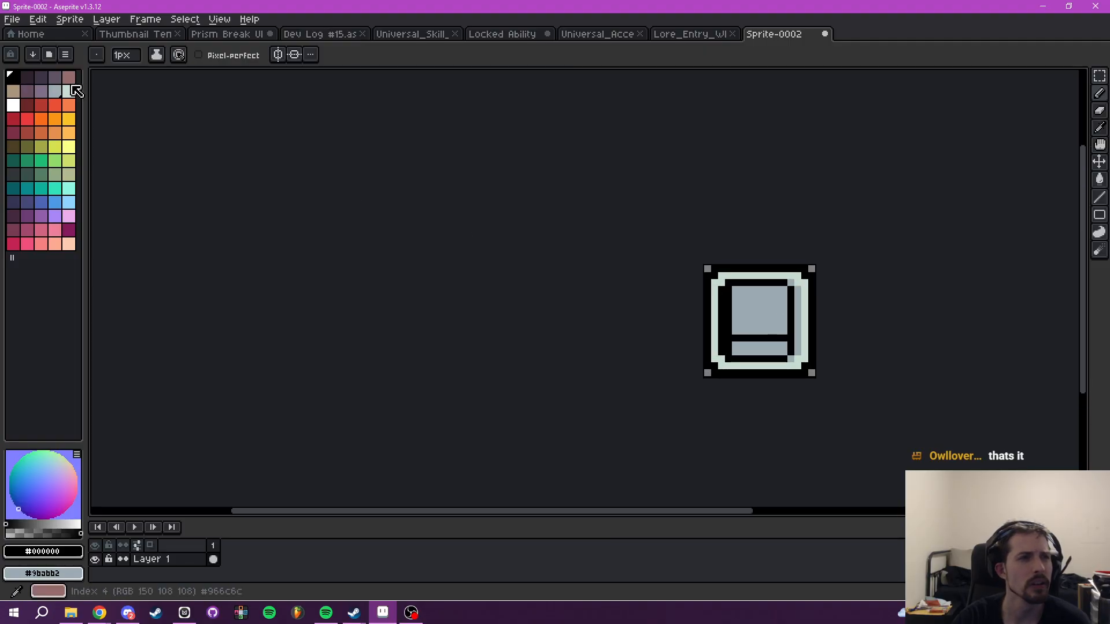
- Fill the closed book's cover area with the dark purple #3e3546
{"action": "left_click", "coordinate": [41, 77]}
{"action": "scroll", "coordinate": [702, 324], "scroll_direction": "up", "scroll_amount": 3}
{"action": "key", "text": "g"}
{"action": "left_click", "coordinate": [792, 272]}
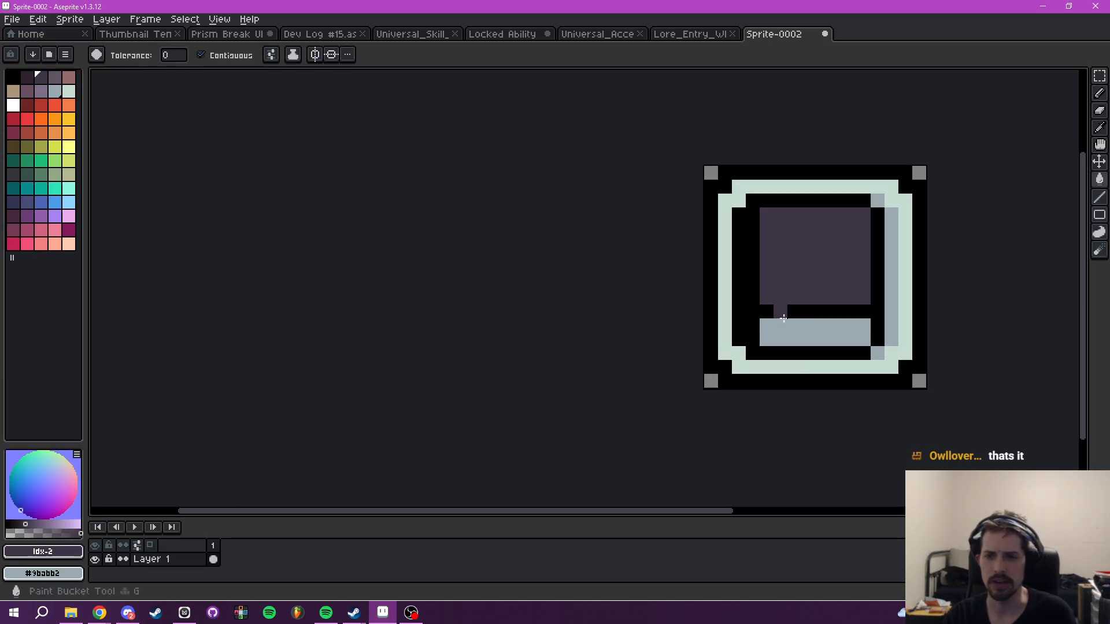
- Recolour the inner spine column beside the cover and the page block with the darker #2e222f
{"action": "left_click", "coordinate": [27, 77]}
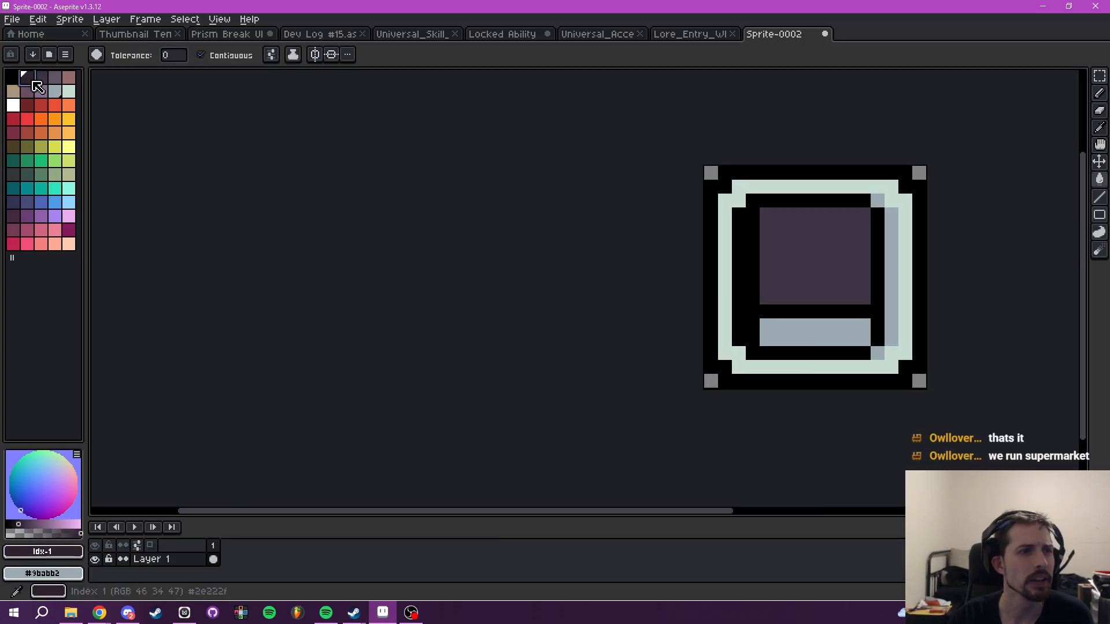
{"action": "key", "text": "b"}
{"action": "left_click_drag", "start_coordinate": [756, 299], "coordinate": [755, 234]}
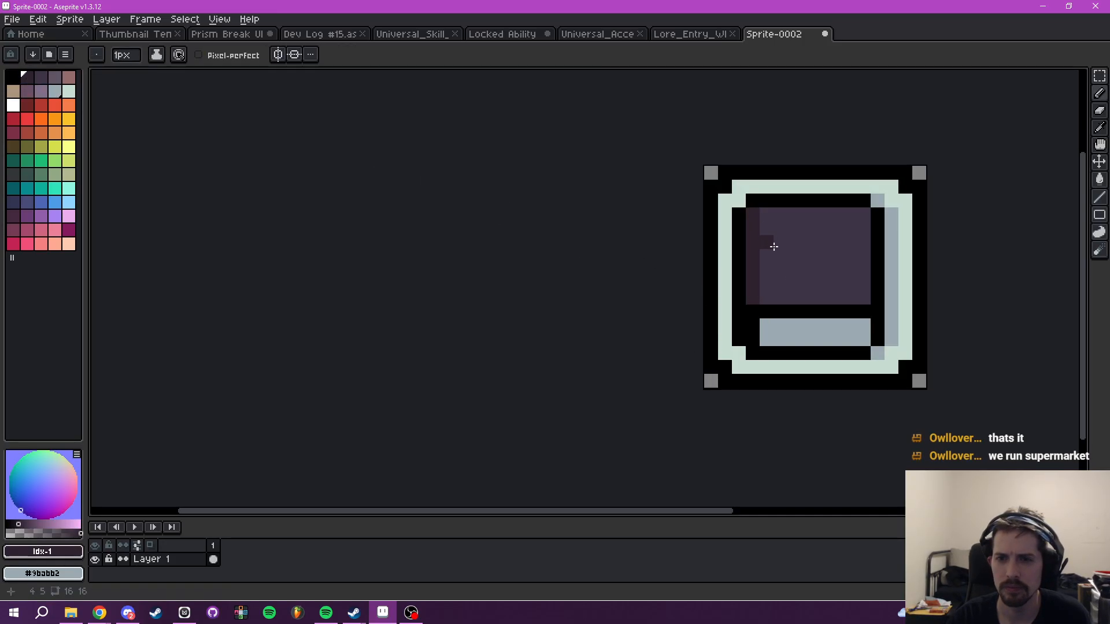
{"action": "scroll", "coordinate": [768, 240], "scroll_direction": "down", "scroll_amount": 5}
{"action": "scroll", "coordinate": [832, 269], "scroll_direction": "up", "scroll_amount": 4}
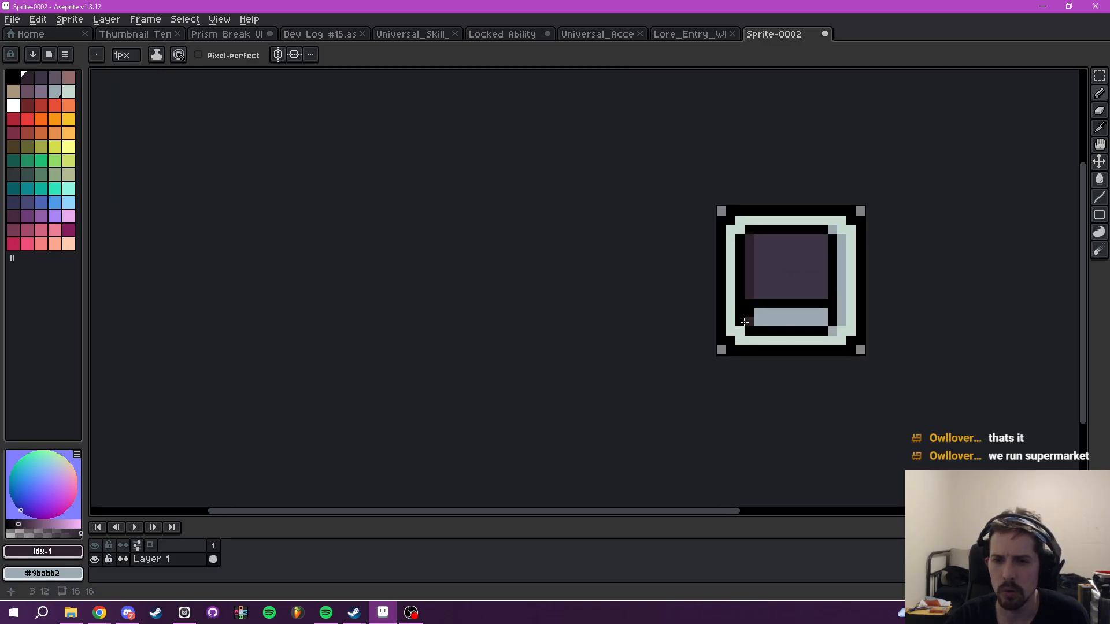
{"action": "scroll", "coordinate": [848, 305], "scroll_direction": "down", "scroll_amount": 6}
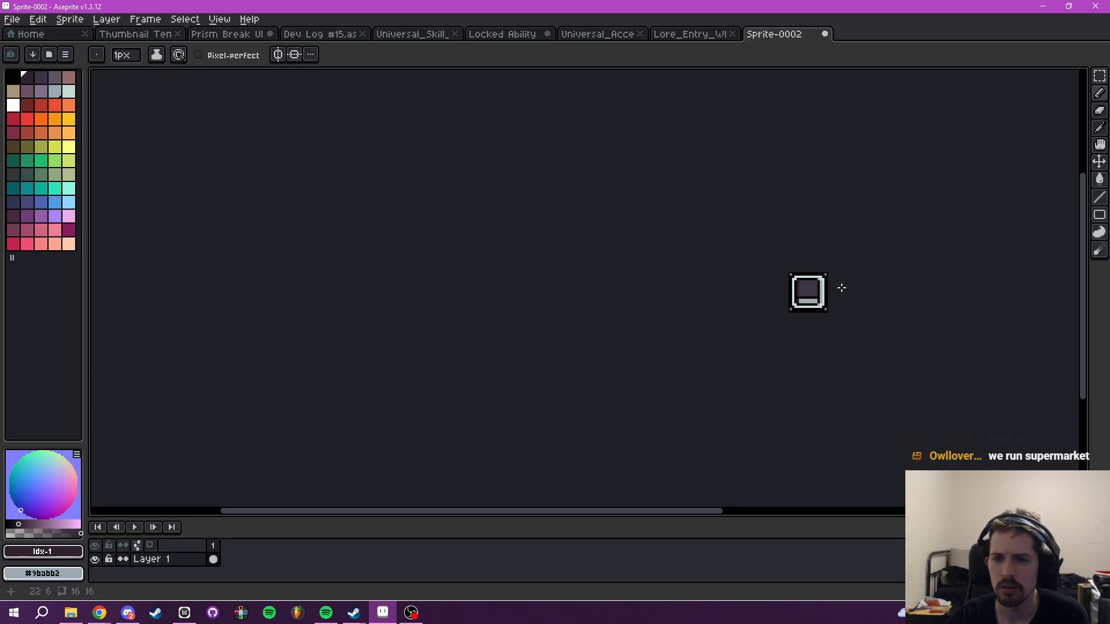
{"action": "scroll", "coordinate": [819, 319], "scroll_direction": "up", "scroll_amount": 4}
{"action": "left_click_drag", "start_coordinate": [819, 321], "coordinate": [837, 333]}
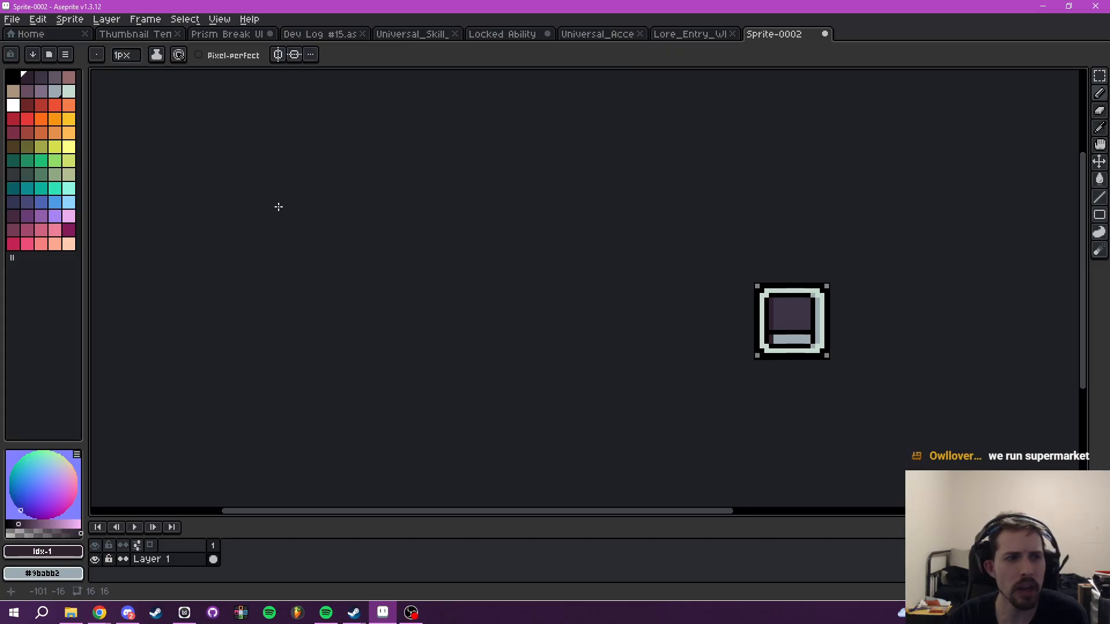
- Fill the page block below the cover with the lighter purple #625565
{"action": "left_click", "coordinate": [54, 78]}
{"action": "key", "text": "g"}
{"action": "left_click", "coordinate": [793, 343]}
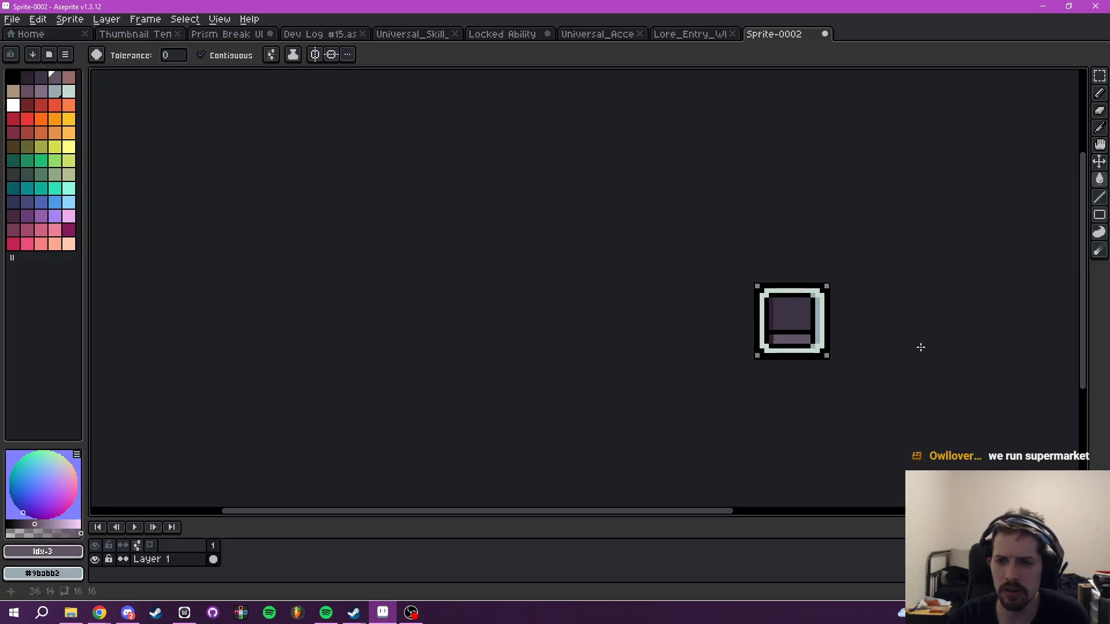
{"action": "scroll", "coordinate": [916, 341], "scroll_direction": "down", "scroll_amount": 3}
{"action": "scroll", "coordinate": [820, 382], "scroll_direction": "up", "scroll_amount": 5}
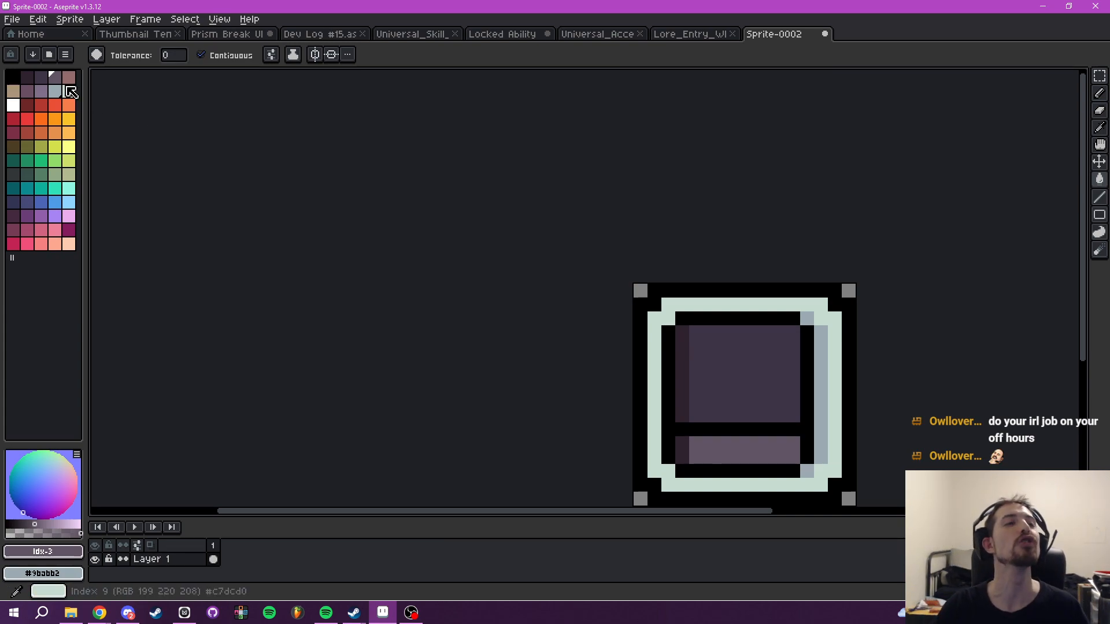
- Refill the page block with #3e3546 and draw a #625565 highlight along its upper row, stopping one pixel short of the right end
{"action": "left_click", "coordinate": [44, 79]}
{"action": "left_click_drag", "start_coordinate": [754, 433], "coordinate": [702, 382]}
{"action": "scroll", "coordinate": [671, 393], "scroll_direction": "up", "scroll_amount": 3}
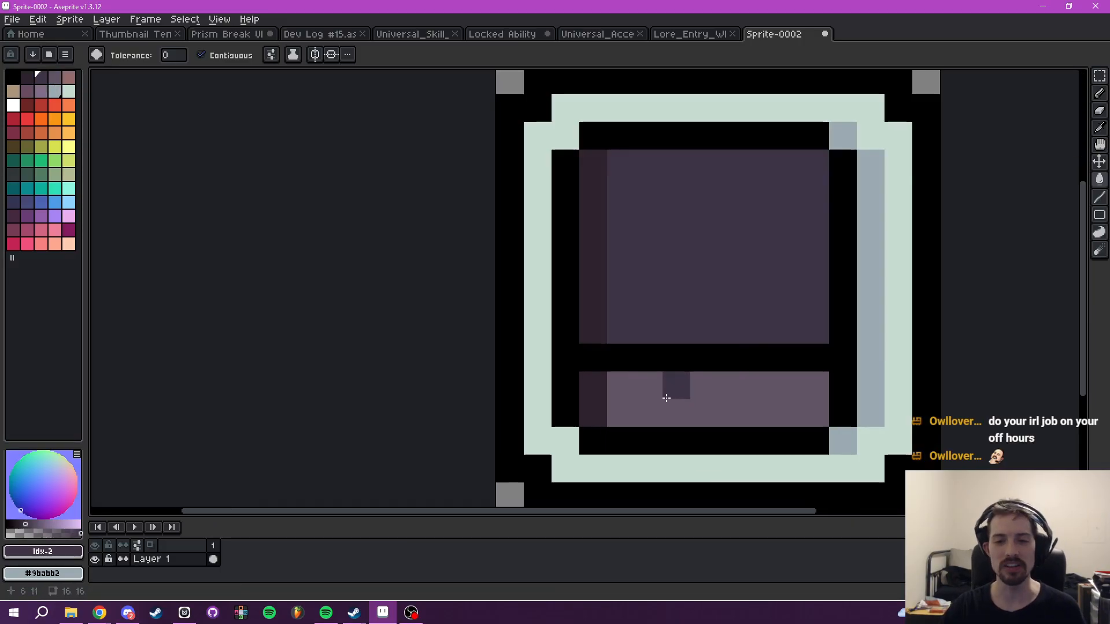
{"action": "left_click", "coordinate": [644, 386]}
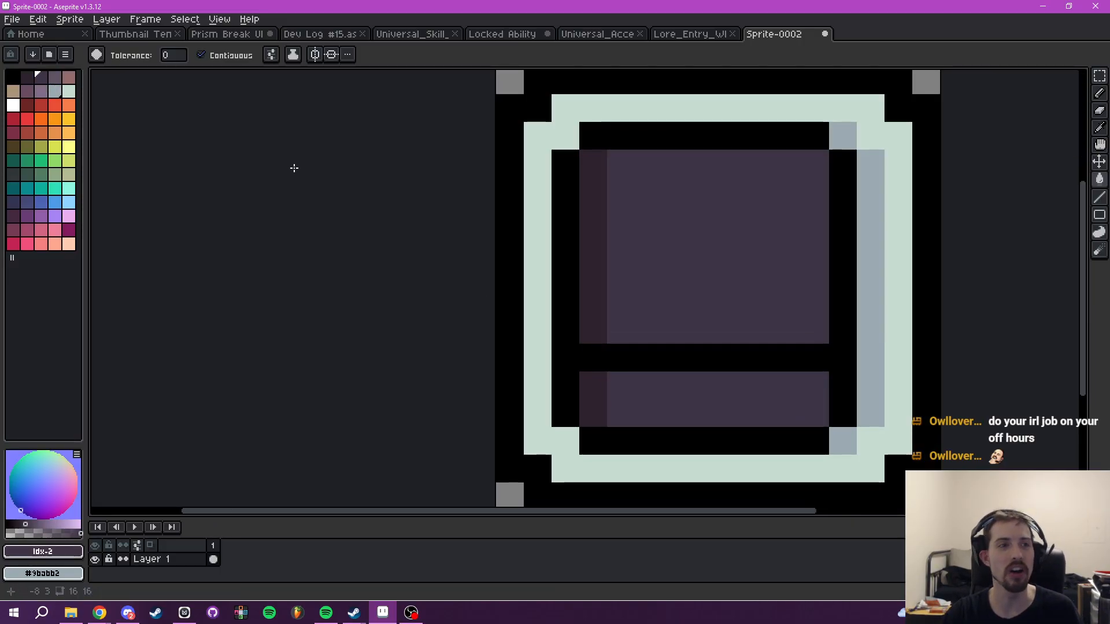
{"action": "left_click", "coordinate": [56, 79]}
{"action": "key", "text": "b"}
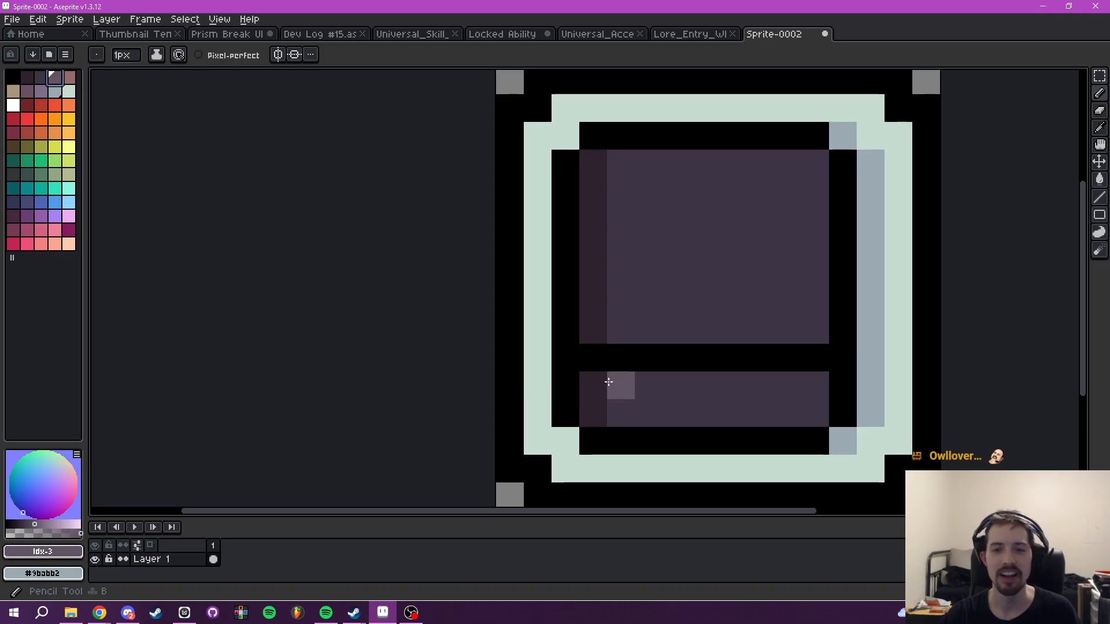
{"action": "left_click_drag", "start_coordinate": [615, 381], "coordinate": [787, 385]}
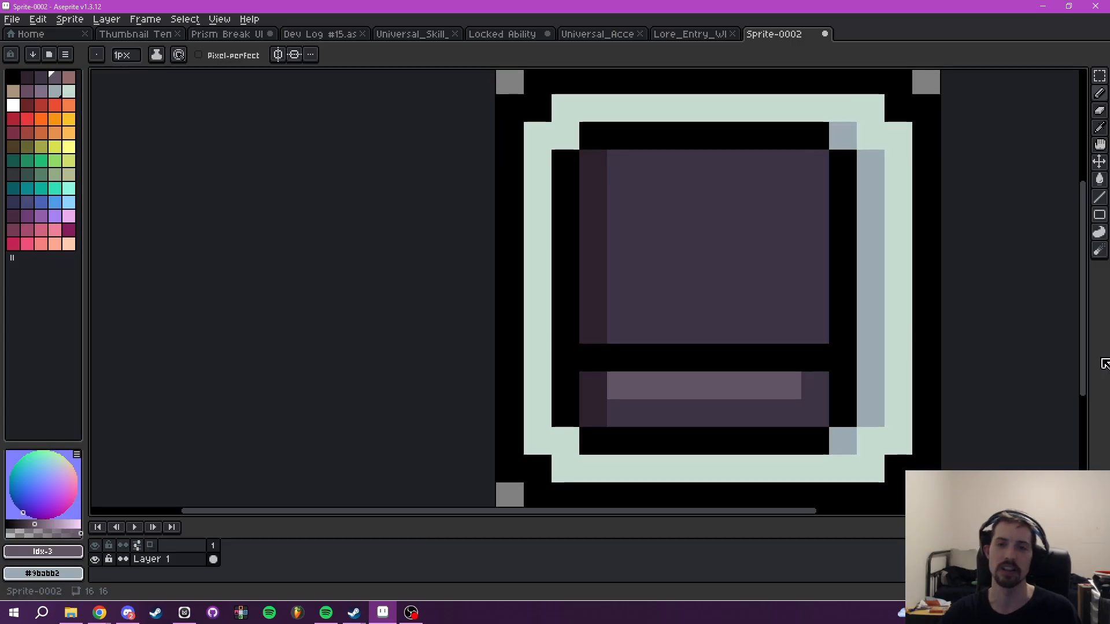
{"action": "scroll", "coordinate": [684, 240], "scroll_direction": "up", "scroll_amount": 3}
{"action": "scroll", "coordinate": [671, 235], "scroll_direction": "down", "scroll_amount": 6}
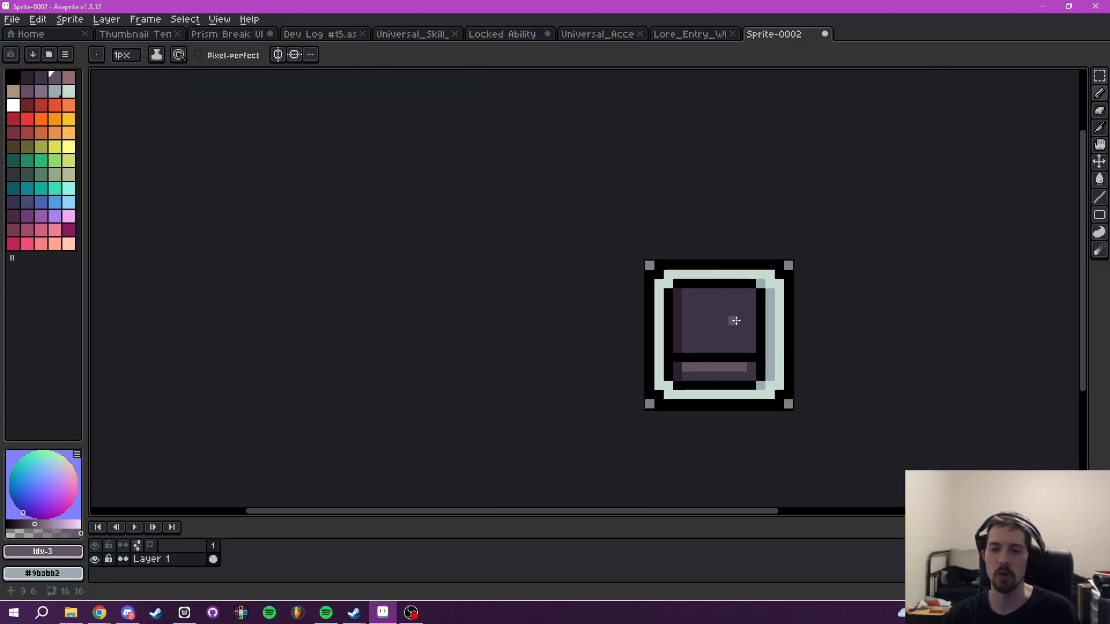
- Draw an L-shaped #625565 highlight along the cover's upper edge and down its left edge
{"action": "scroll", "coordinate": [716, 364], "scroll_direction": "up", "scroll_amount": 5}
{"action": "mouse_move", "coordinate": [614, 297]}
{"action": "left_mouse_down"}
{"action": "mouse_move", "coordinate": [765, 302]}
{"action": "mouse_move", "coordinate": [614, 312]}
{"action": "mouse_move", "coordinate": [608, 371]}
{"action": "mouse_move", "coordinate": [657, 379]}
{"action": "left_mouse_up"}
{"action": "scroll", "coordinate": [781, 379], "scroll_direction": "down", "scroll_amount": 6}
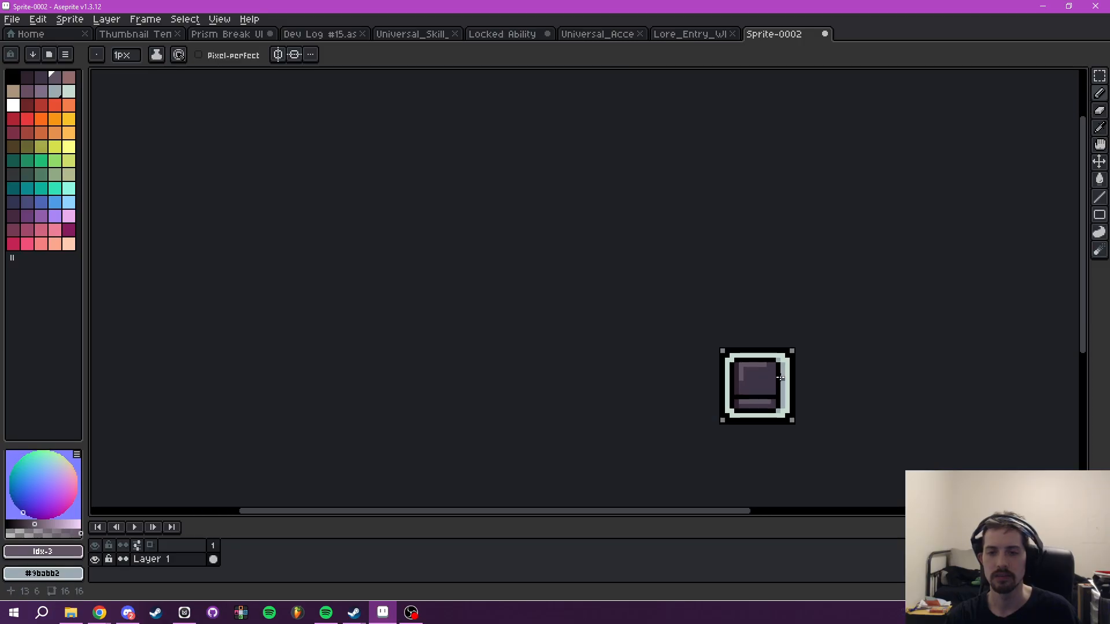
{"action": "scroll", "coordinate": [775, 367], "scroll_direction": "up", "scroll_amount": 3}
{"action": "left_click", "coordinate": [750, 355]}
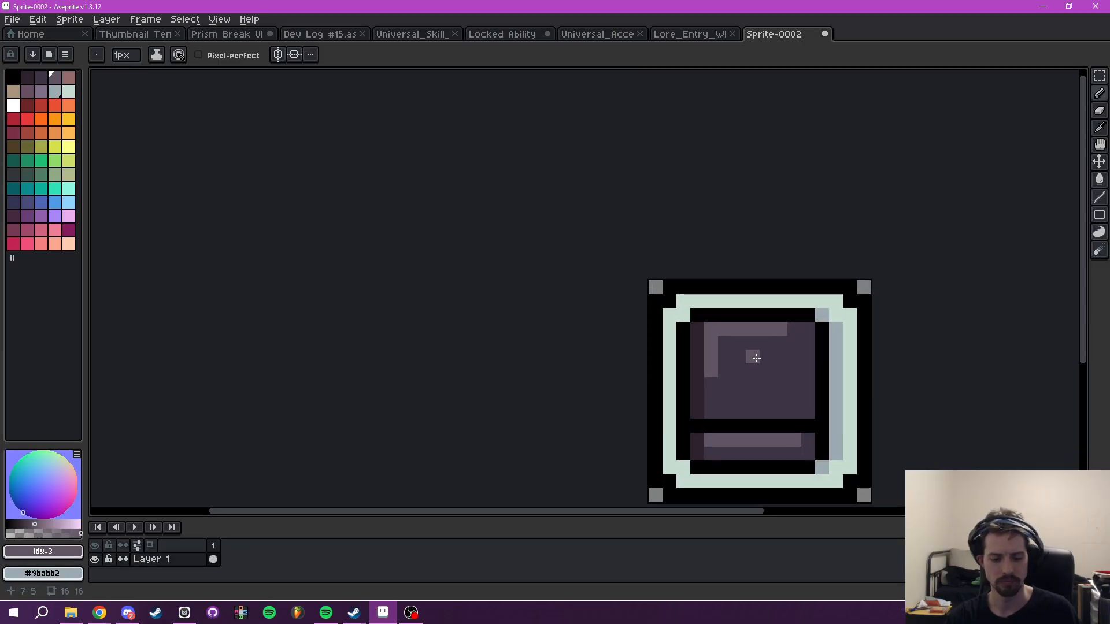
- Shorten the highlight on the cover's left edge by two pixels, painting over them with #3e3546
{"action": "scroll", "coordinate": [744, 360], "scroll_direction": "up", "scroll_amount": 1}
{"action": "scroll", "coordinate": [744, 360], "scroll_direction": "up", "scroll_amount": 1}
{"action": "left_click", "coordinate": [729, 363], "text": "alt"}
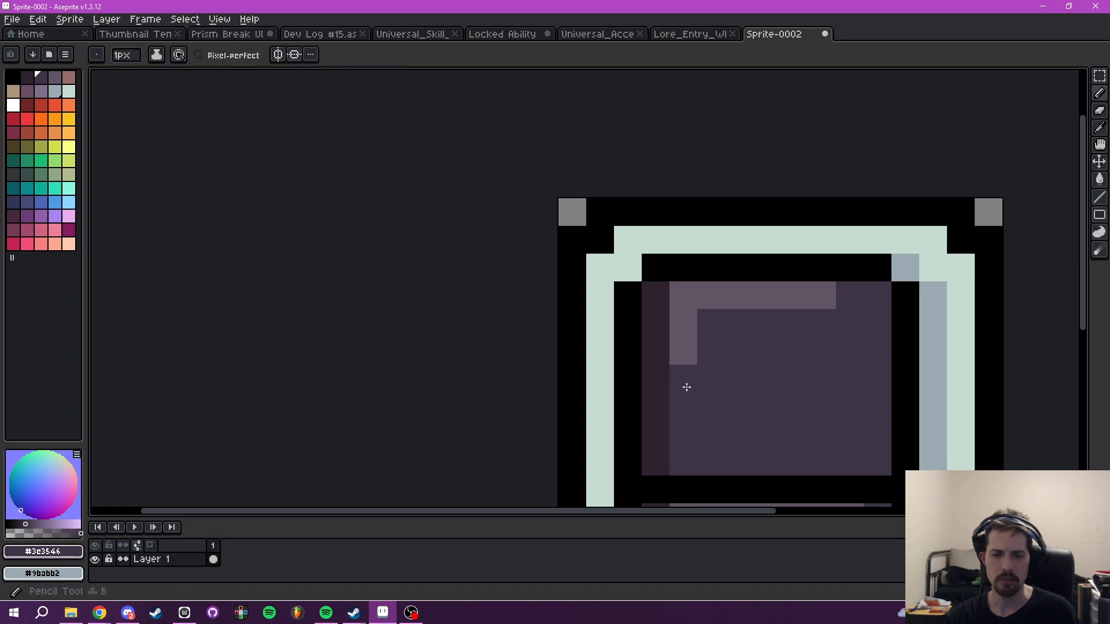
{"action": "left_click_drag", "start_coordinate": [686, 386], "coordinate": [684, 348]}
{"action": "scroll", "coordinate": [789, 347], "scroll_direction": "down", "scroll_amount": 4}
{"action": "scroll", "coordinate": [815, 329], "scroll_direction": "up", "scroll_amount": 2}
{"action": "scroll", "coordinate": [814, 328], "scroll_direction": "up", "scroll_amount": 4}
- Shade the cover's lower-right corner with #2e222f, four pixels along the bottom edge and four up the right edge
{"action": "left_click", "coordinate": [27, 77]}
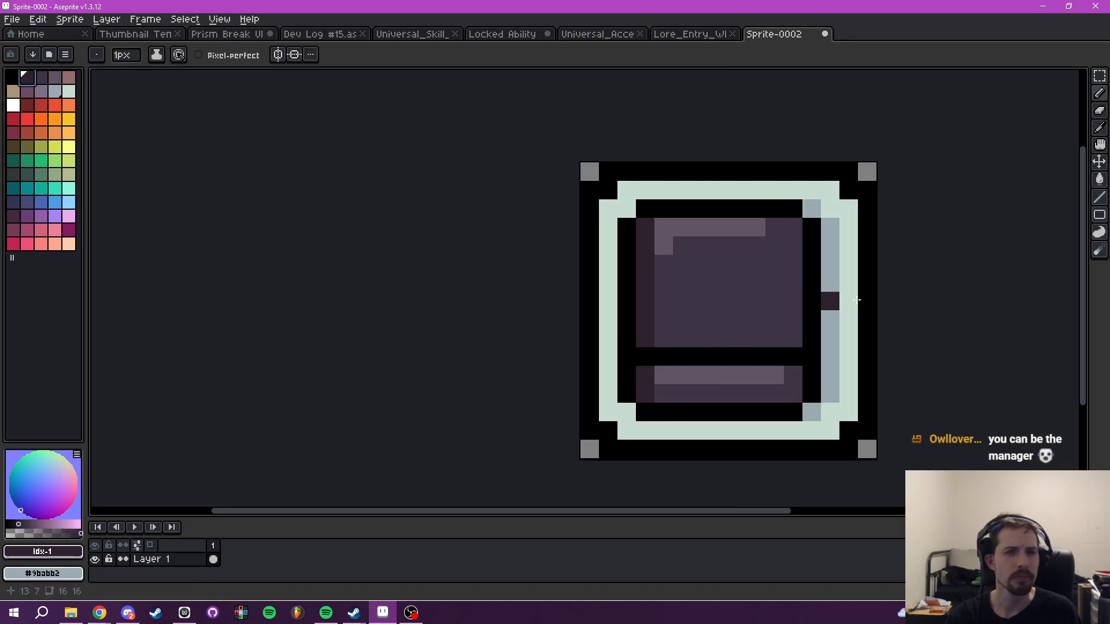
{"action": "left_click_drag", "start_coordinate": [737, 338], "coordinate": [774, 340]}
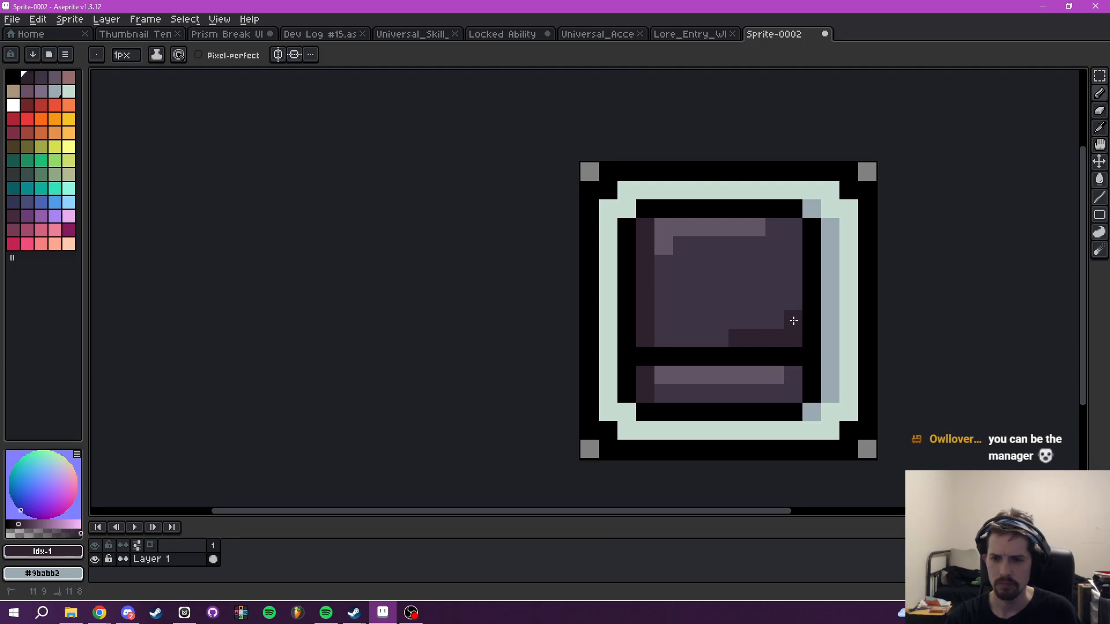
{"action": "scroll", "coordinate": [796, 283], "scroll_direction": "down", "scroll_amount": 4}
{"action": "scroll", "coordinate": [848, 359], "scroll_direction": "up", "scroll_amount": 4}
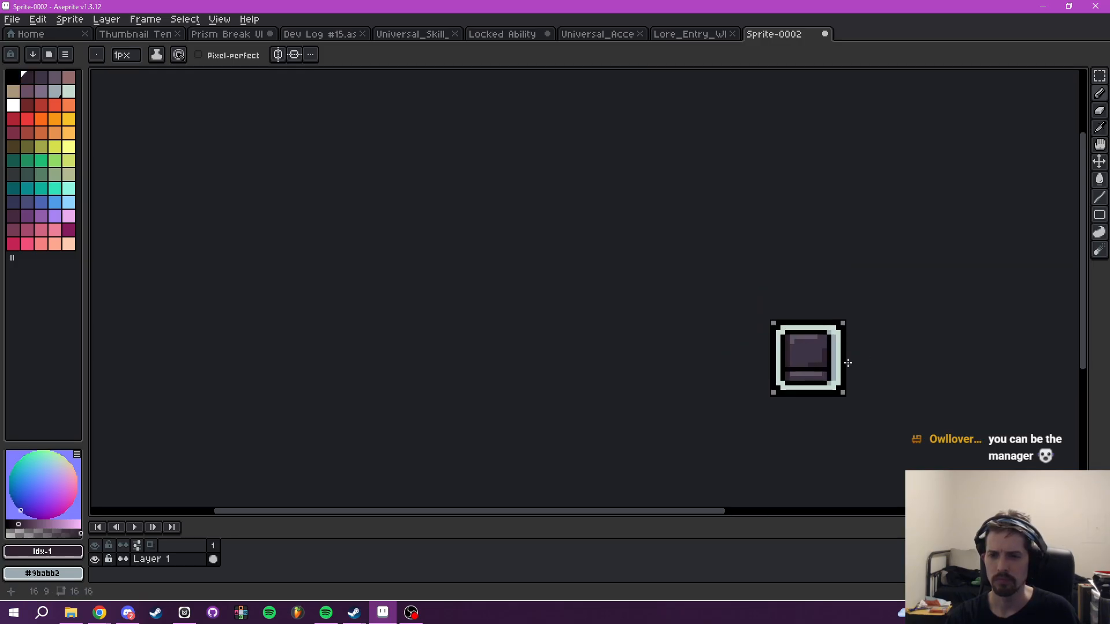
{"action": "left_click", "coordinate": [765, 348]}
{"action": "left_click_drag", "start_coordinate": [766, 348], "coordinate": [797, 334]}
- Paint the cover's dark spine column over with #3e3546 and shift the #625565 corner highlight one pixel left onto it
{"action": "scroll", "coordinate": [801, 335], "scroll_direction": "up", "scroll_amount": 1}
{"action": "left_click", "coordinate": [716, 331], "text": "alt"}
{"action": "mouse_move", "coordinate": [624, 372]}
{"action": "left_mouse_down"}
{"action": "mouse_move", "coordinate": [627, 215]}
{"action": "mouse_move", "coordinate": [638, 243]}
{"action": "mouse_move", "coordinate": [687, 284]}
{"action": "mouse_move", "coordinate": [622, 217]}
{"action": "mouse_move", "coordinate": [624, 256]}
{"action": "left_mouse_up"}
{"action": "left_click", "coordinate": [647, 244]}
{"action": "key", "text": "alt"}
{"action": "left_click", "coordinate": [656, 216], "text": "alt"}
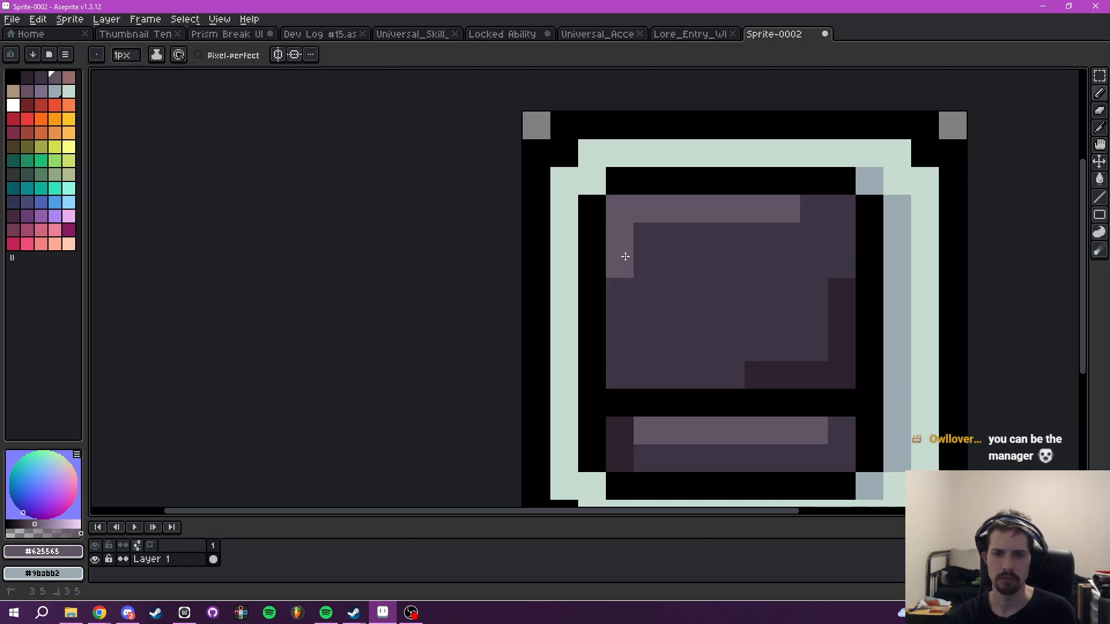
{"action": "scroll", "coordinate": [780, 280], "scroll_direction": "down", "scroll_amount": 8}
{"action": "left_click_drag", "start_coordinate": [828, 293], "coordinate": [839, 395]}
{"action": "scroll", "coordinate": [839, 395], "scroll_direction": "up", "scroll_amount": 4}
{"action": "scroll", "coordinate": [816, 389], "scroll_direction": "up", "scroll_amount": 2}
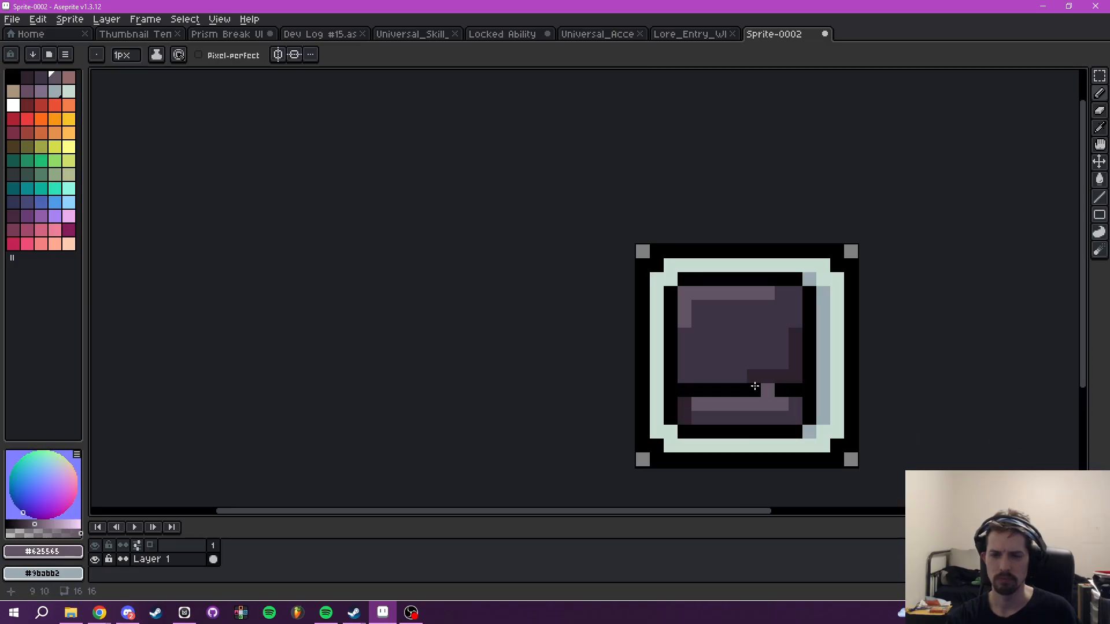
- Fill both tones of the page block with white
{"action": "left_click", "coordinate": [13, 105]}
{"action": "key", "text": "g"}
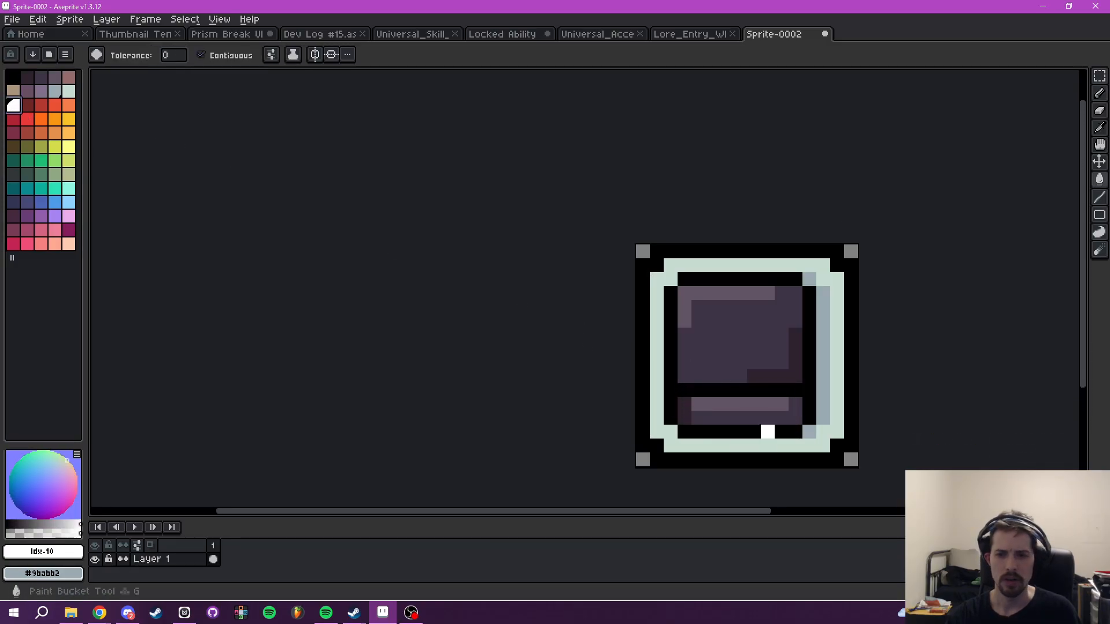
{"action": "left_click", "coordinate": [739, 417]}
{"action": "left_click", "coordinate": [738, 404]}
- Try filling the page block with #c7dcd0 and drawing a white highlight along its upper row
{"action": "left_click", "coordinate": [69, 90]}
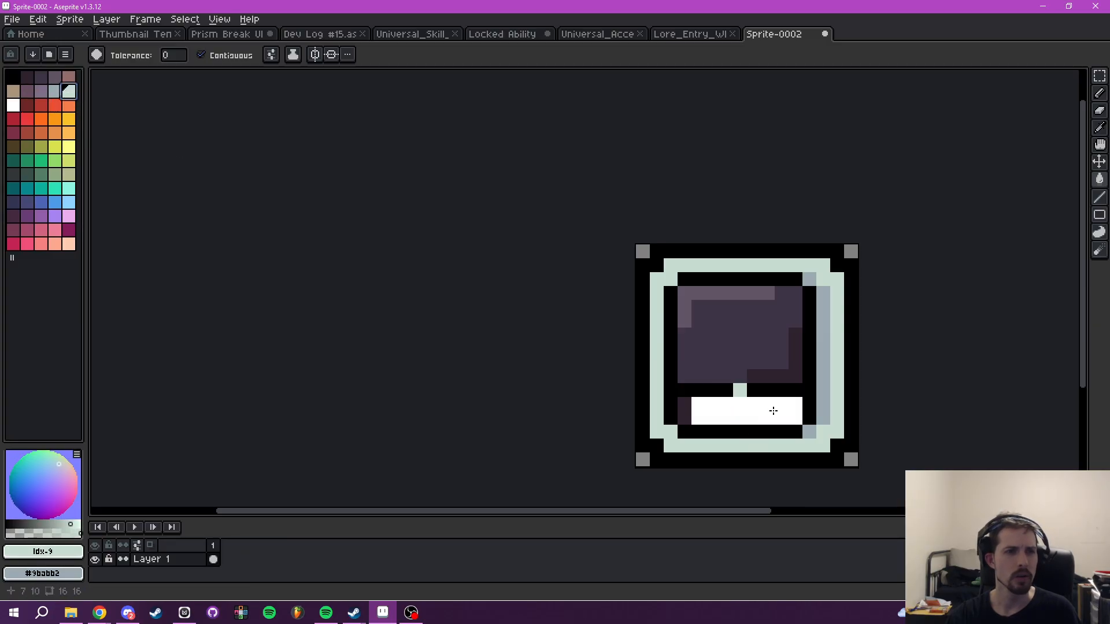
{"action": "left_click", "coordinate": [746, 412]}
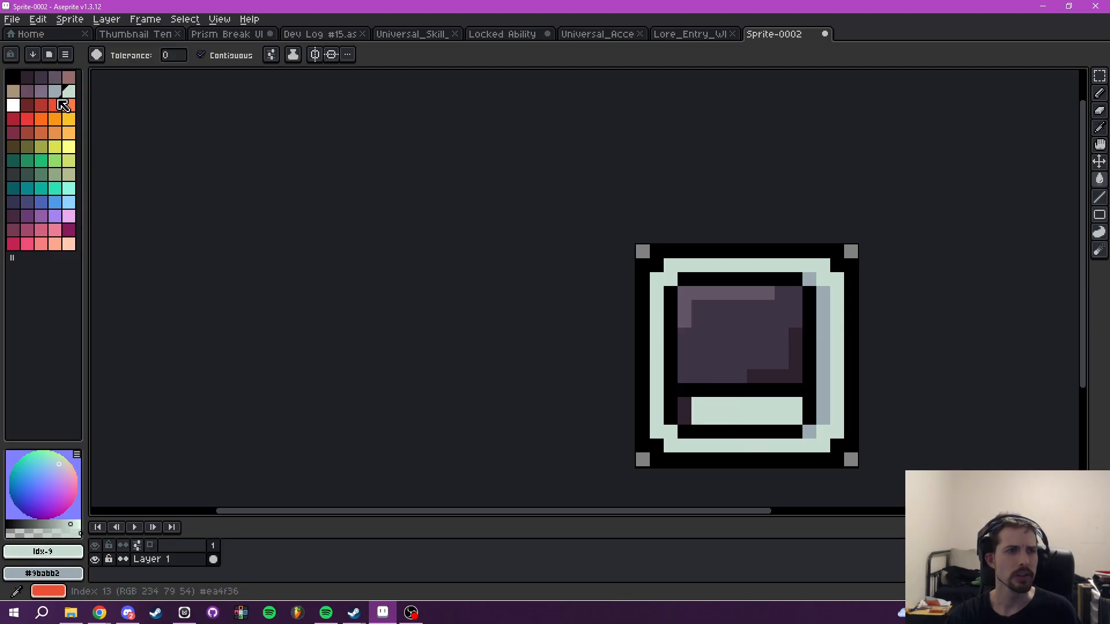
{"action": "left_click", "coordinate": [15, 106]}
{"action": "right_click", "coordinate": [57, 93]}
{"action": "key", "text": "b"}
{"action": "mouse_move", "coordinate": [702, 405]}
{"action": "left_mouse_down"}
{"action": "mouse_move", "coordinate": [766, 406]}
{"action": "mouse_move", "coordinate": [813, 425]}
{"action": "left_mouse_up"}
- Undo the white highlight and the #c7dcd0 fill on the page block
{"action": "key", "text": "ctrl+z"}
{"action": "key", "text": "ctrl+z"}
{"action": "key", "text": "ctrl+z"}
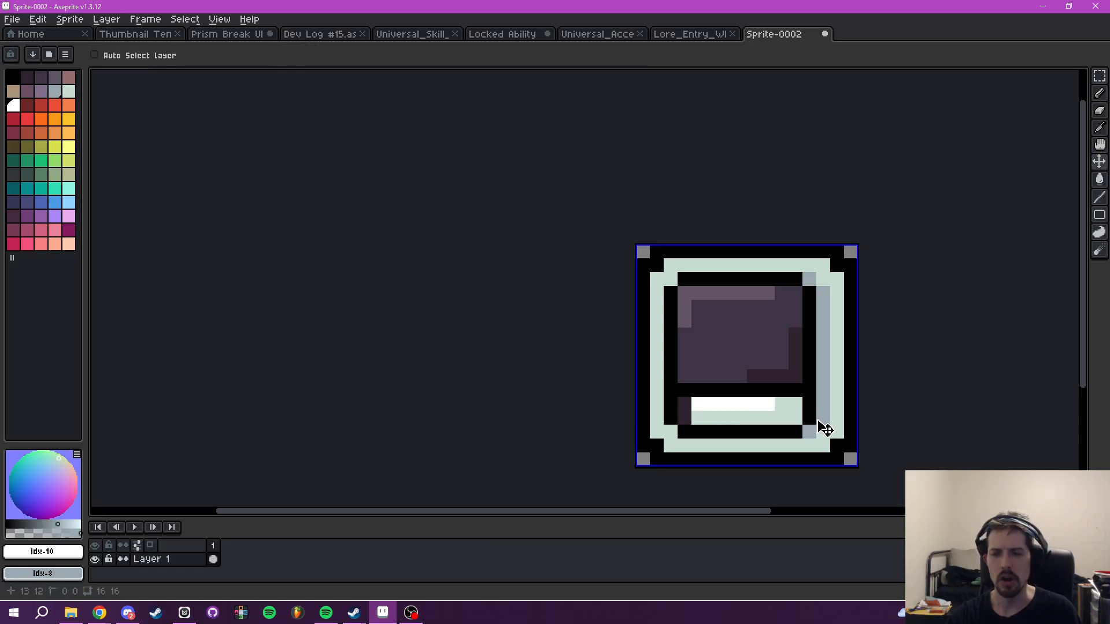
{"action": "scroll", "coordinate": [791, 386], "scroll_direction": "down", "scroll_amount": 6}
{"action": "scroll", "coordinate": [801, 393], "scroll_direction": "up", "scroll_amount": 4}
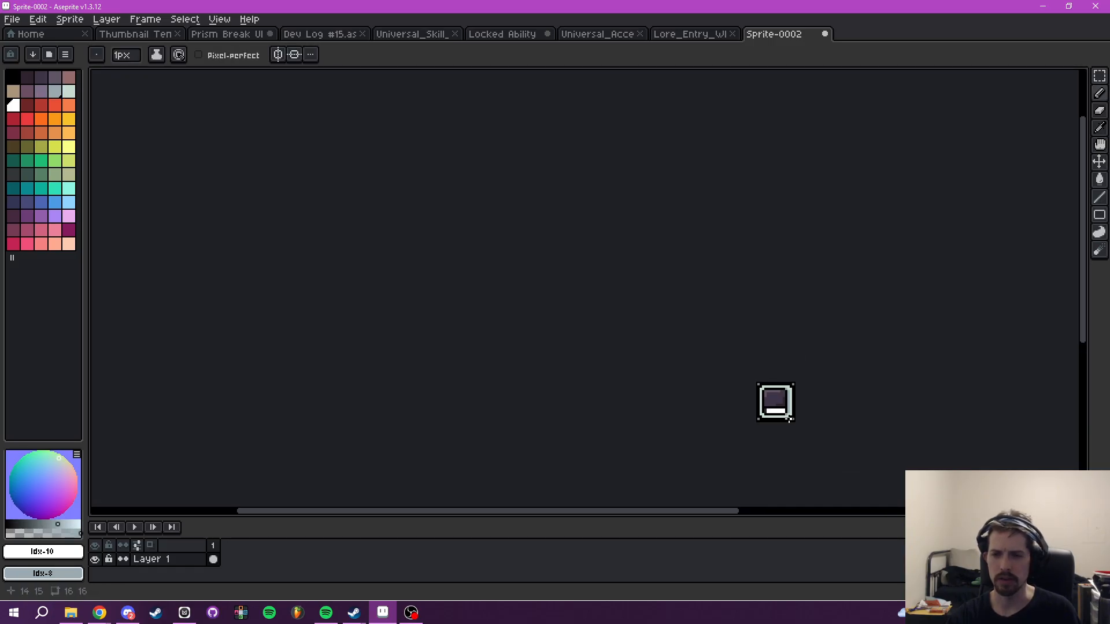
{"action": "scroll", "coordinate": [782, 424], "scroll_direction": "up", "scroll_amount": 2}
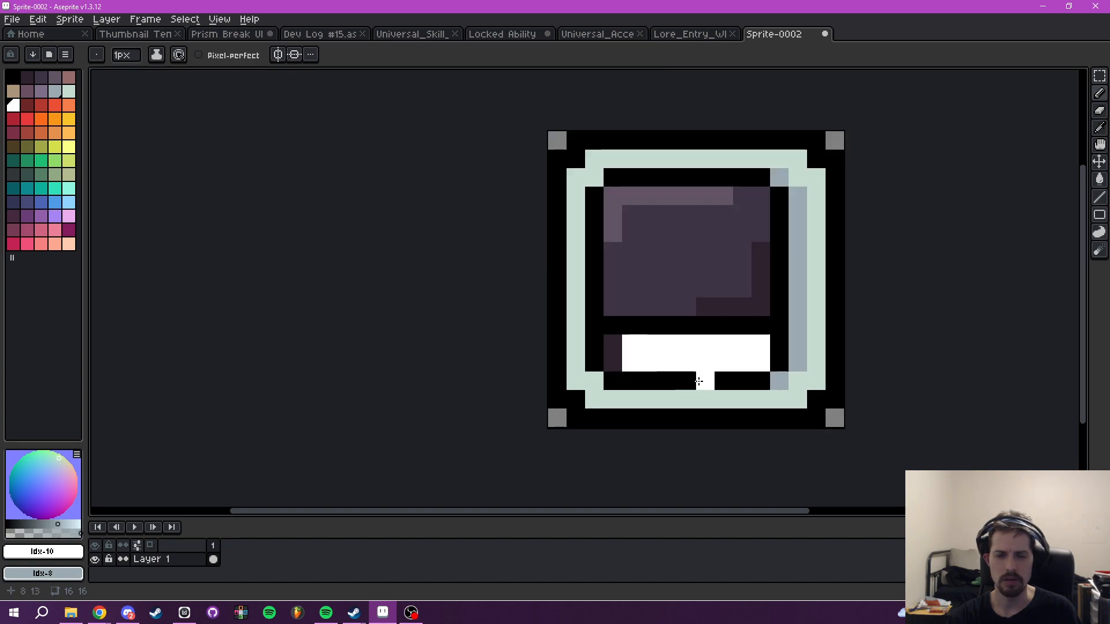
- Move the cover's bottom rows one pixel down into the page block and patch the book's side outlines in black
{"action": "left_click", "coordinate": [1099, 76]}
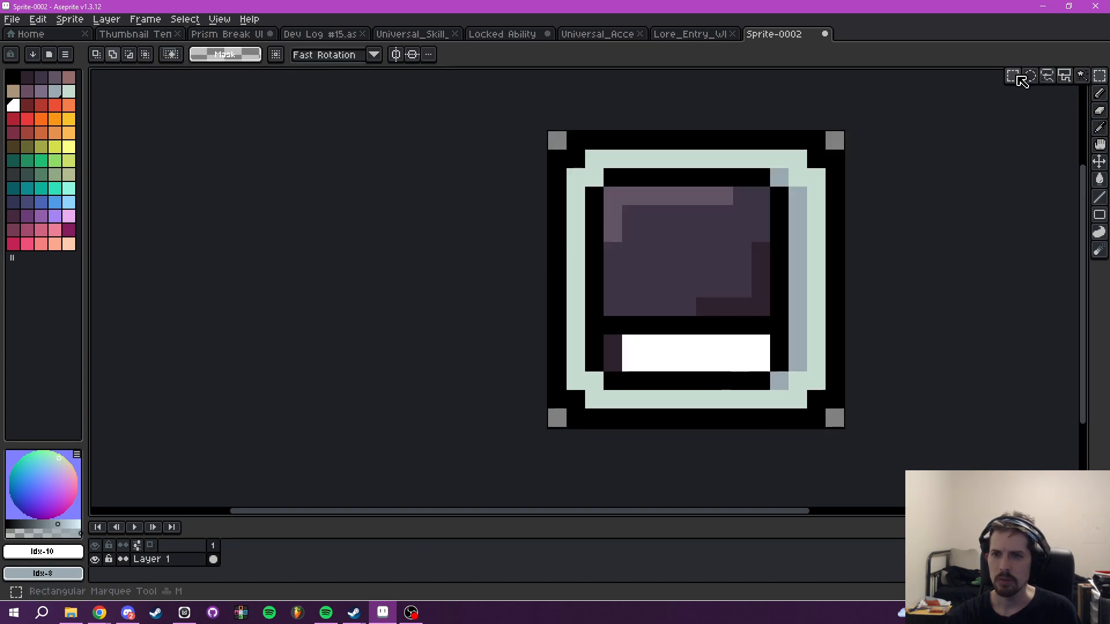
{"action": "left_click_drag", "start_coordinate": [591, 300], "coordinate": [805, 348]}
{"action": "left_click", "coordinate": [833, 327]}
{"action": "scroll", "coordinate": [805, 348], "scroll_direction": "up", "scroll_amount": 1}
{"action": "key", "text": "i"}
{"action": "left_click", "coordinate": [743, 332]}
{"action": "key", "text": "b"}
{"action": "mouse_move", "coordinate": [499, 267]}
{"action": "left_mouse_down"}
{"action": "mouse_move", "coordinate": [496, 297]}
{"action": "mouse_move", "coordinate": [470, 297]}
{"action": "left_mouse_up"}
{"action": "scroll", "coordinate": [736, 274], "scroll_direction": "down", "scroll_amount": 5}
{"action": "scroll", "coordinate": [736, 274], "scroll_direction": "down", "scroll_amount": 2}
{"action": "left_click_drag", "start_coordinate": [739, 276], "coordinate": [721, 364]}
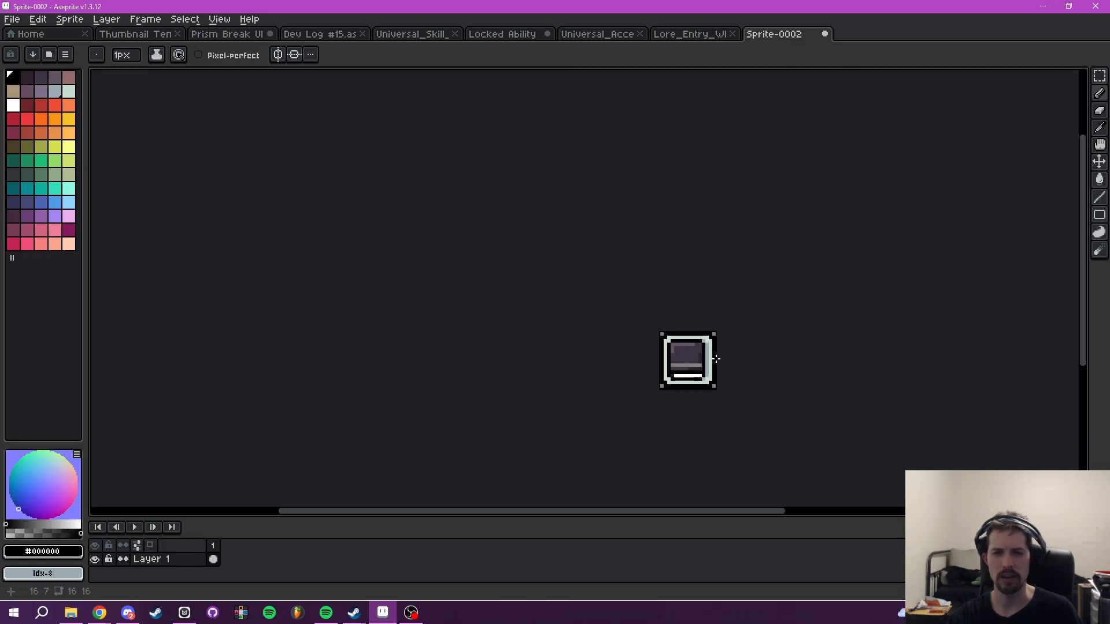
{"action": "scroll", "coordinate": [715, 359], "scroll_direction": "up", "scroll_amount": 7}
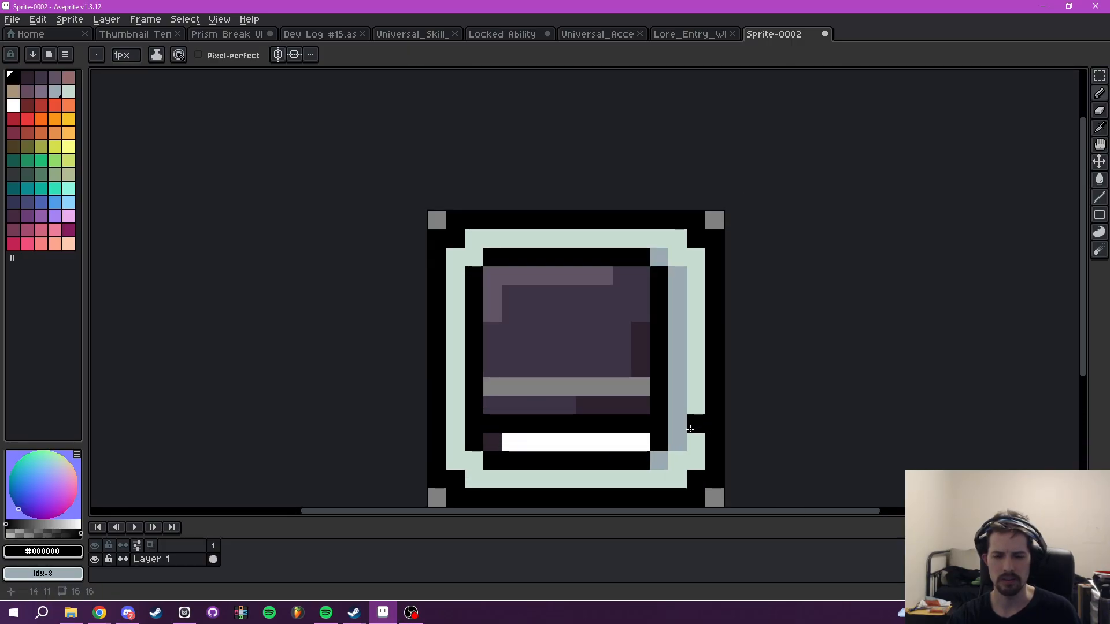
- Fill the gap row across the cover and the remaining white page strip with the cover colour #3e3546
{"action": "left_click_drag", "start_coordinate": [636, 418], "coordinate": [691, 404]}
{"action": "left_click", "coordinate": [628, 338], "text": "alt"}
{"action": "key", "text": "g"}
{"action": "left_click", "coordinate": [639, 373]}
{"action": "scroll", "coordinate": [751, 381], "scroll_direction": "down", "scroll_amount": 3}
{"action": "scroll", "coordinate": [751, 381], "scroll_direction": "up", "scroll_amount": 4}
{"action": "left_click", "coordinate": [639, 380]}
{"action": "scroll", "coordinate": [782, 372], "scroll_direction": "down", "scroll_amount": 6}
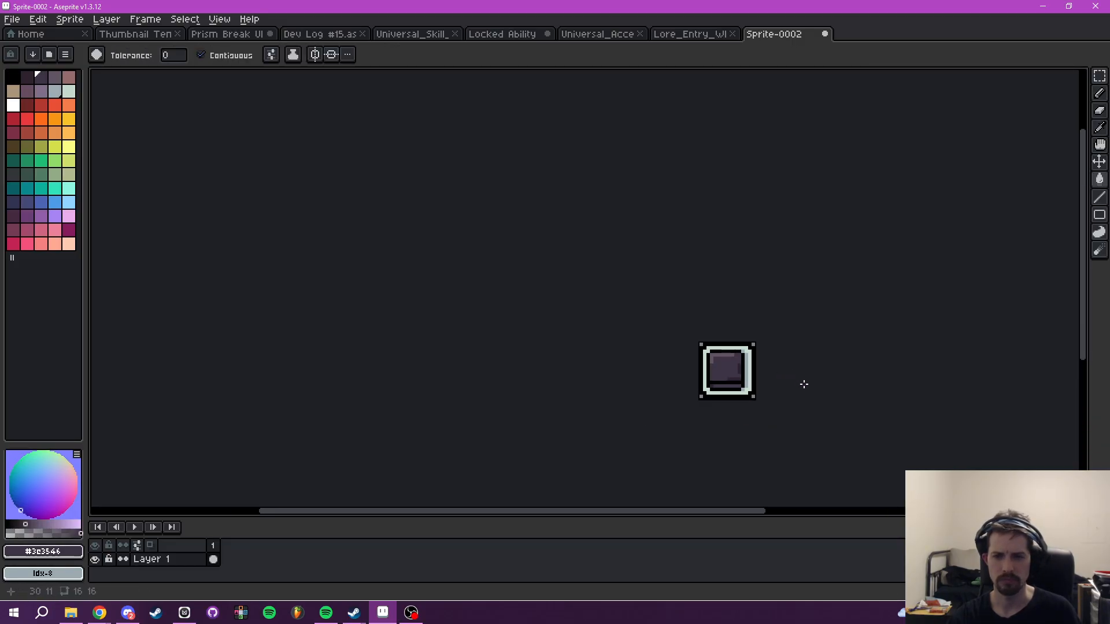
{"action": "scroll", "coordinate": [769, 397], "scroll_direction": "up", "scroll_amount": 4}
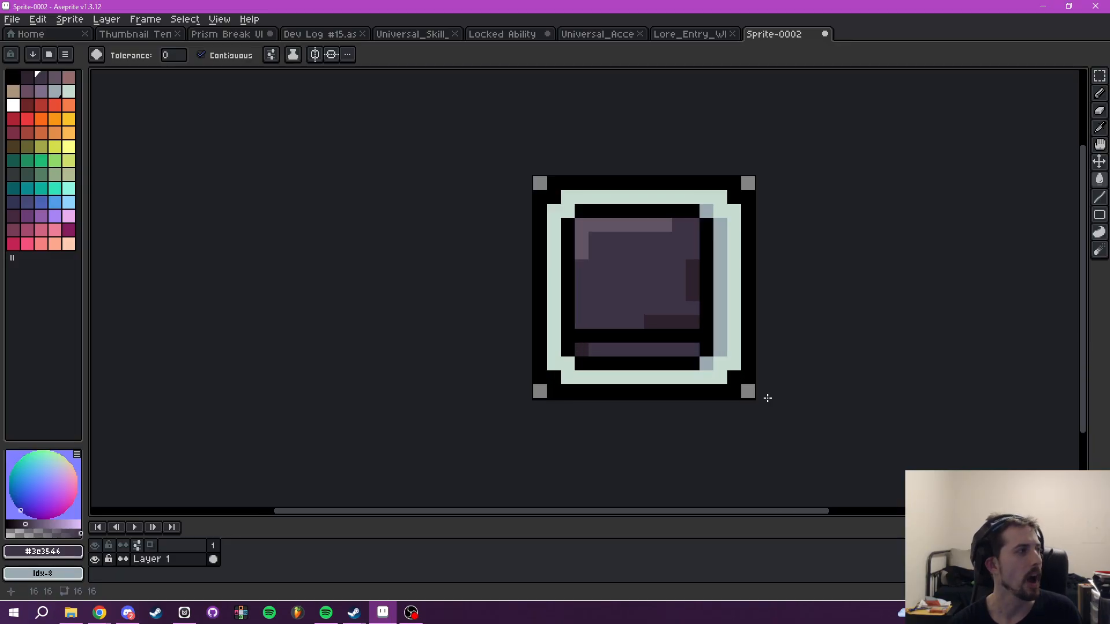
{"action": "key", "text": "v"}
{"action": "key", "text": "g"}
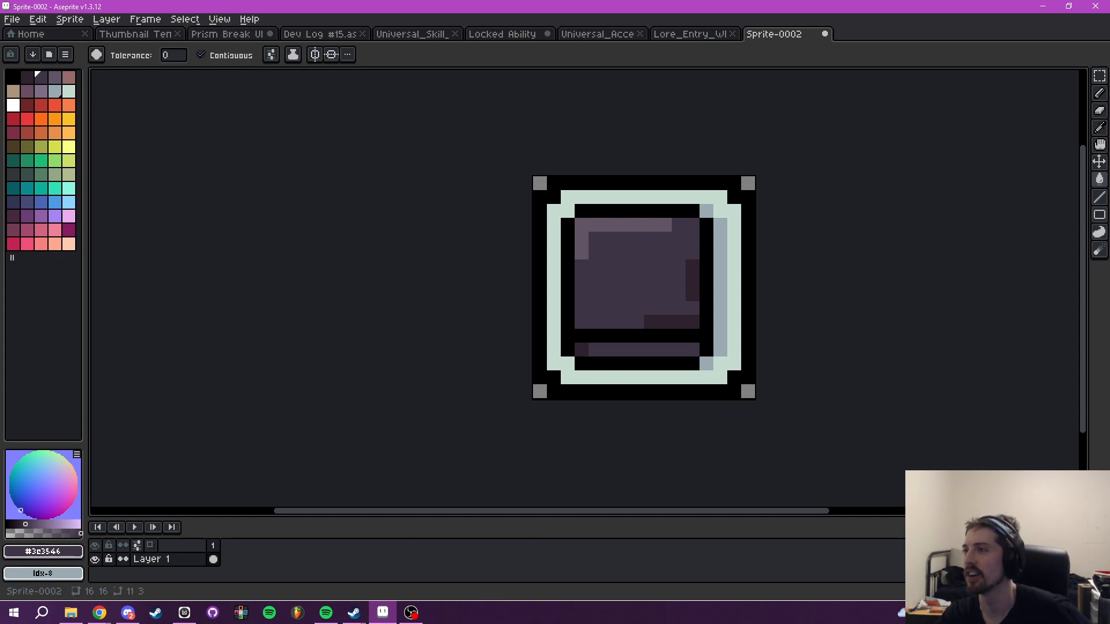
- Switch to the browser and examine the enchanted-books and RPG-items reference sheets among the "pixel book 16x16" image results
{"action": "key", "text": "alt+Tab"}
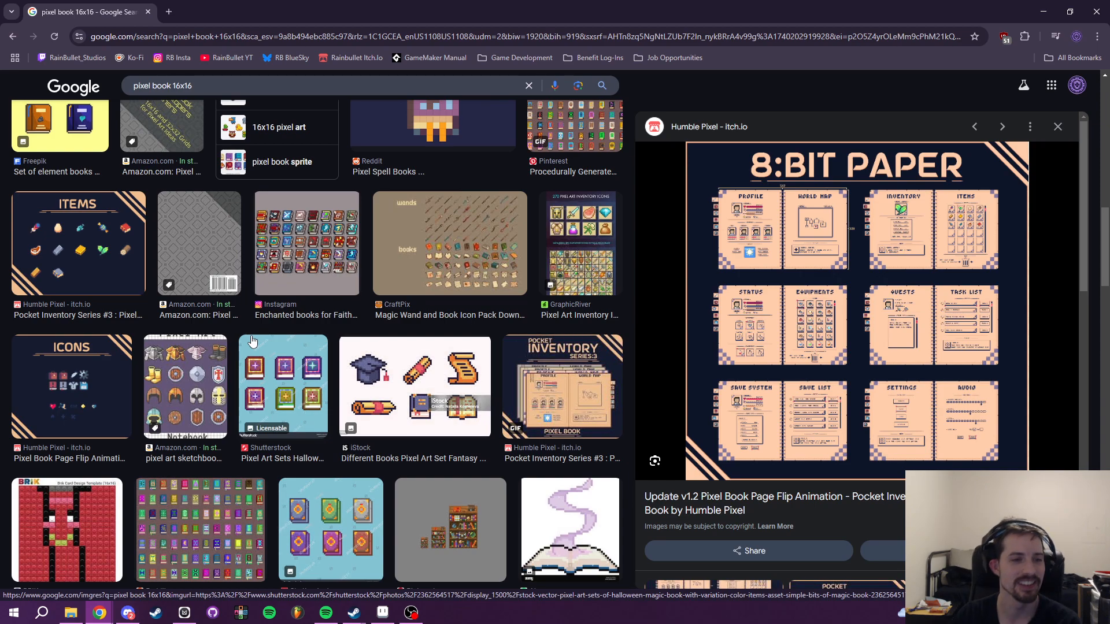
{"action": "scroll", "coordinate": [327, 343], "scroll_direction": "up", "scroll_amount": 1}
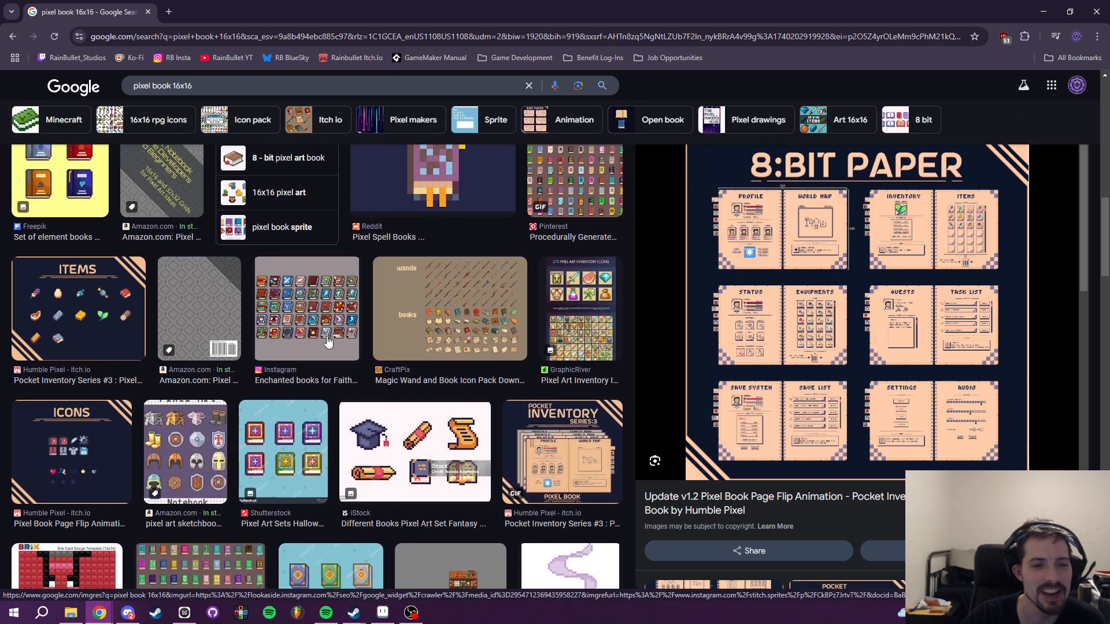
{"action": "scroll", "coordinate": [327, 342], "scroll_direction": "up", "scroll_amount": 3}
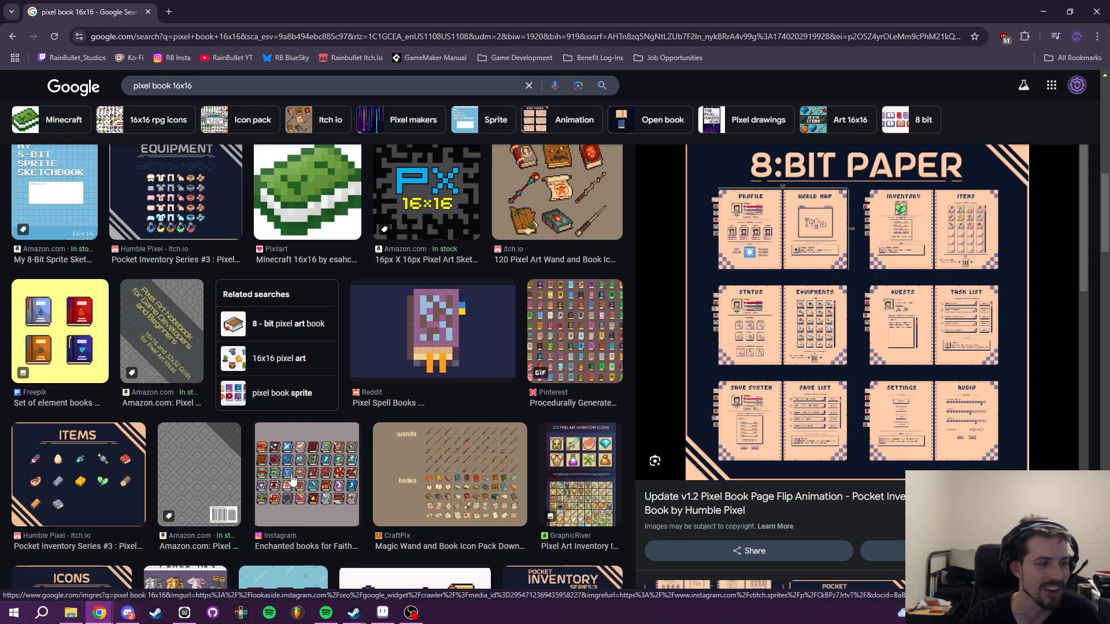
{"action": "left_click", "coordinate": [291, 480]}
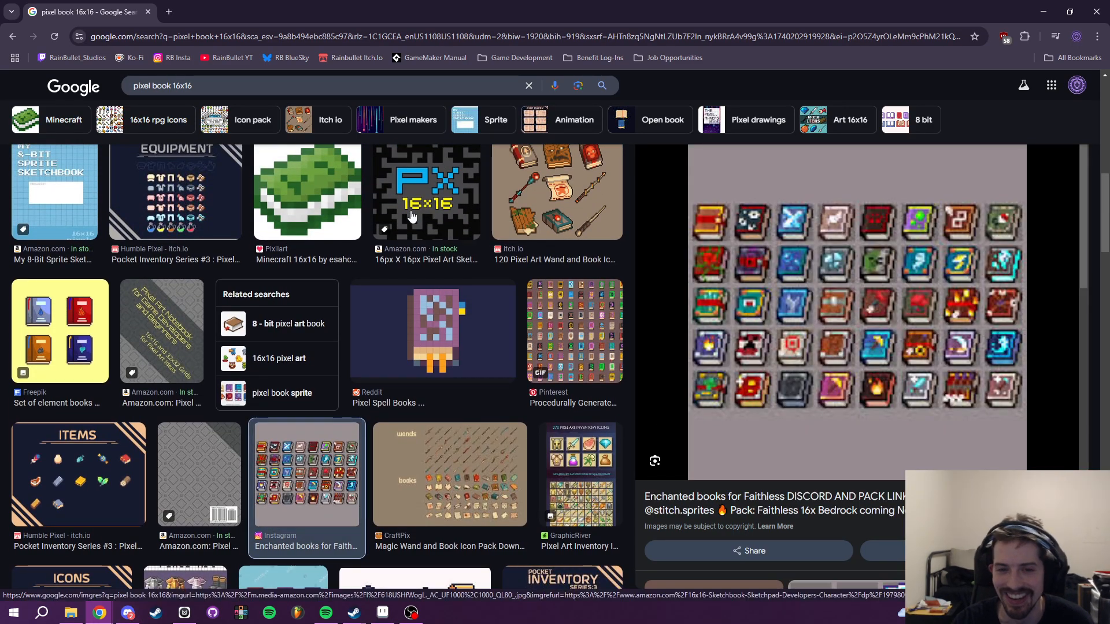
{"action": "scroll", "coordinate": [570, 449], "scroll_direction": "up", "scroll_amount": 3}
{"action": "scroll", "coordinate": [570, 450], "scroll_direction": "up", "scroll_amount": 3}
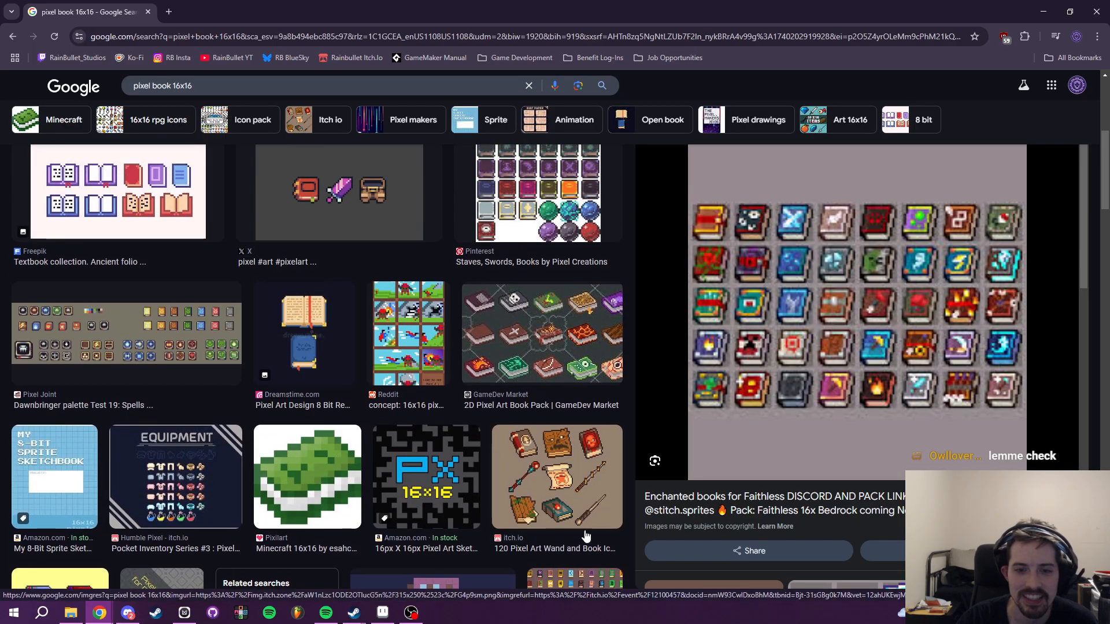
{"action": "scroll", "coordinate": [519, 431], "scroll_direction": "up", "scroll_amount": 3}
{"action": "left_click", "coordinate": [519, 431]}
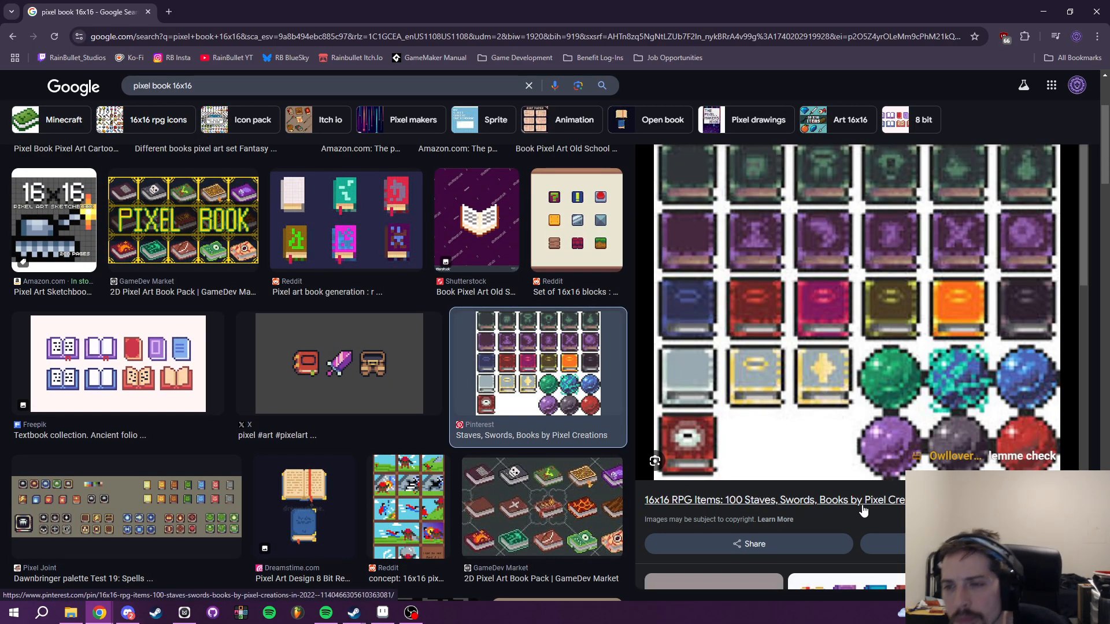
- Return to Aseprite and try three short staggered text lines on the book cover in the lighter purple, palette index 3
{"action": "left_click", "coordinate": [382, 612]}
{"action": "left_click_drag", "start_coordinate": [644, 301], "coordinate": [630, 363]}
{"action": "scroll", "coordinate": [634, 343], "scroll_direction": "down", "scroll_amount": 3}
{"action": "scroll", "coordinate": [634, 342], "scroll_direction": "up", "scroll_amount": 3}
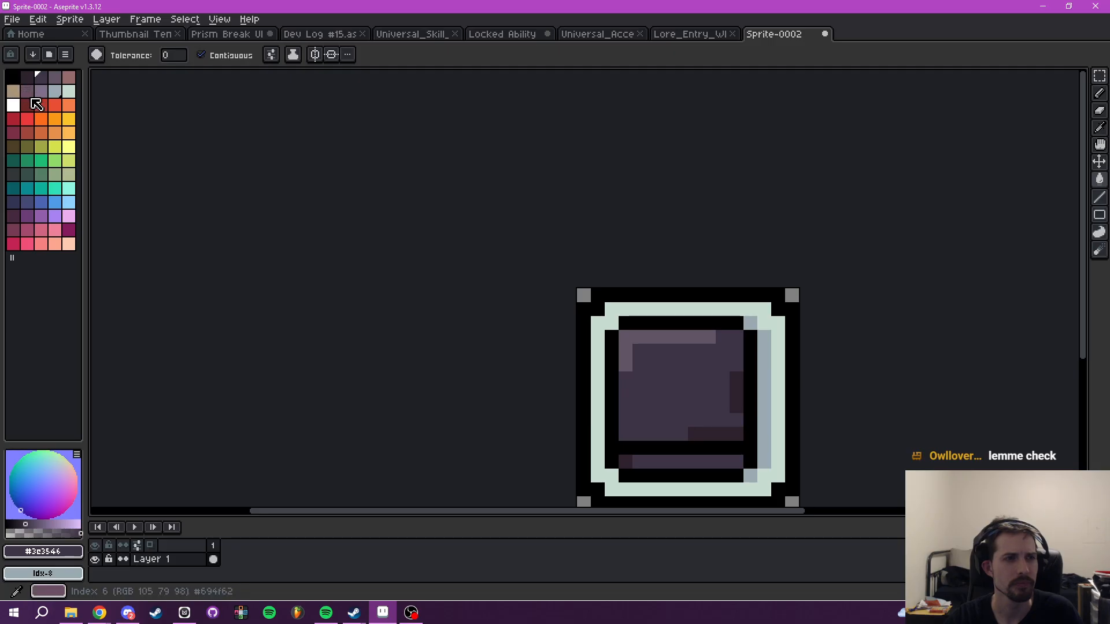
{"action": "left_click", "coordinate": [55, 77]}
{"action": "key", "text": "b"}
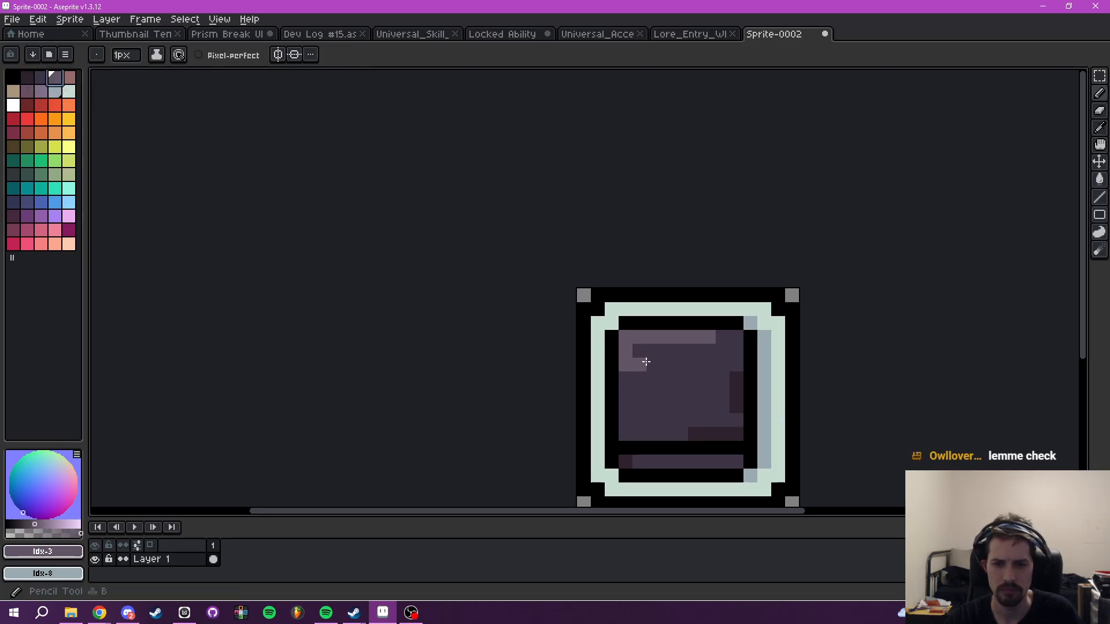
{"action": "left_click_drag", "start_coordinate": [639, 393], "coordinate": [667, 393]}
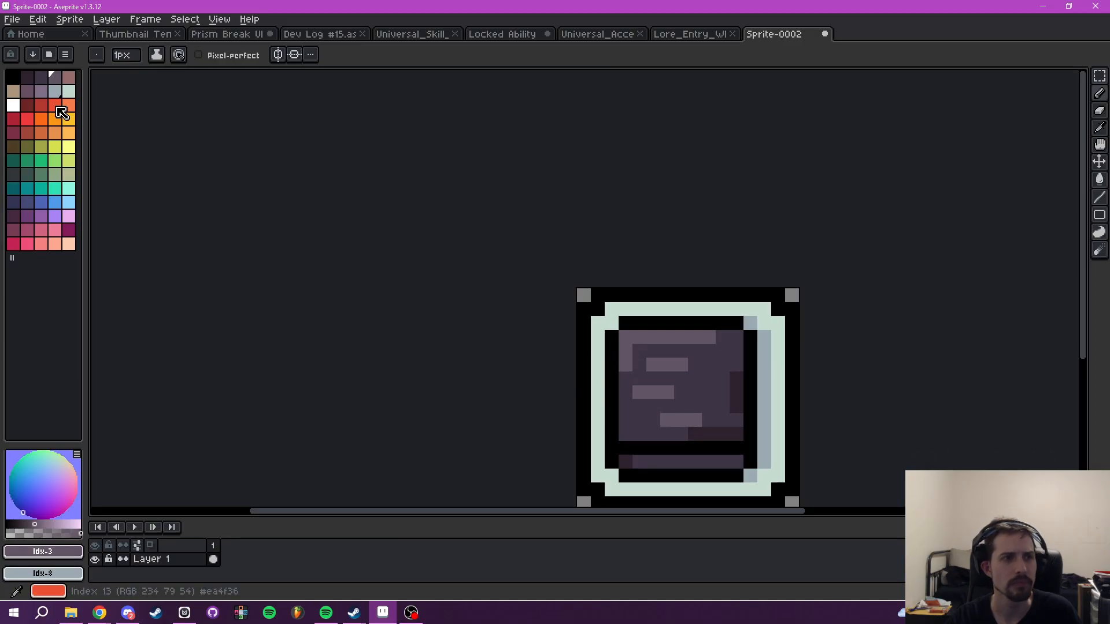
- Draw the three short text lines on the book cover in the dark shade #2e222f
{"action": "left_click", "coordinate": [27, 78]}
{"action": "left_click_drag", "start_coordinate": [655, 365], "coordinate": [668, 365]}
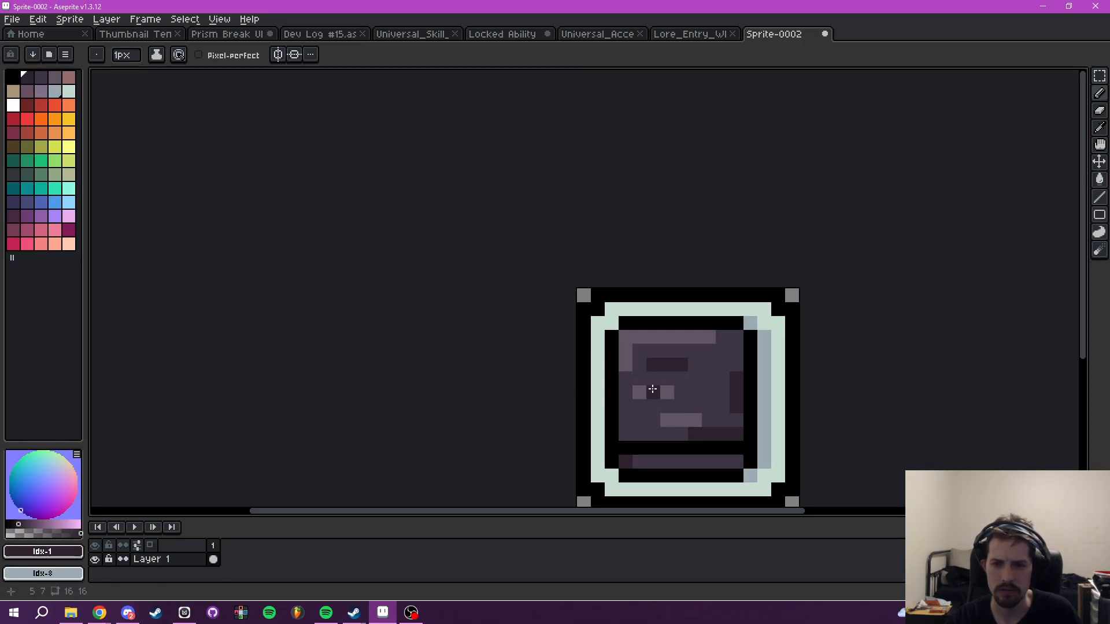
{"action": "scroll", "coordinate": [839, 379], "scroll_direction": "down", "scroll_amount": 5}
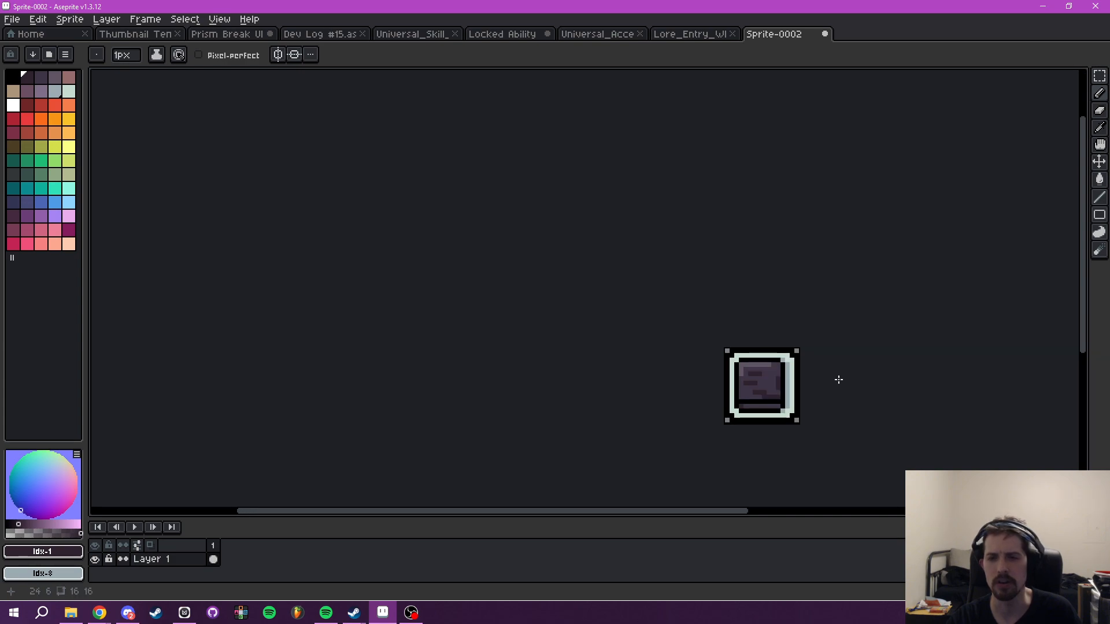
{"action": "scroll", "coordinate": [809, 399], "scroll_direction": "up", "scroll_amount": 5}
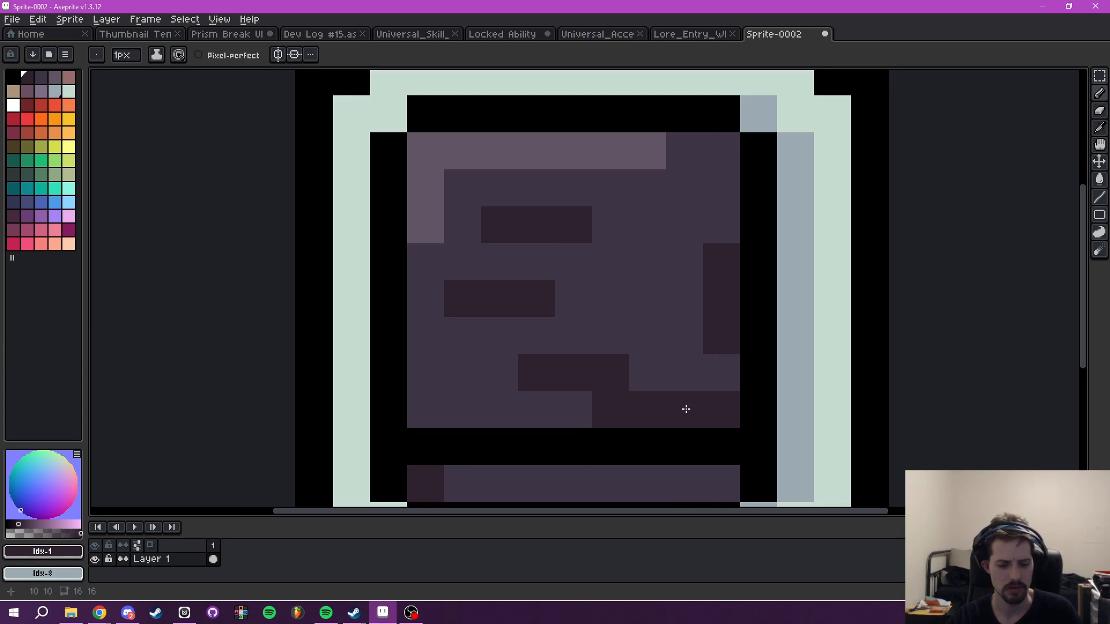
- Trim the cover's dark shading to a small lower-right corner and add a single #2e222f pixel after each of the first two text lines
{"action": "left_click", "coordinate": [674, 370], "text": "alt"}
{"action": "mouse_move", "coordinate": [612, 412]}
{"action": "left_mouse_down"}
{"action": "mouse_move", "coordinate": [646, 415]}
{"action": "mouse_move", "coordinate": [701, 344]}
{"action": "mouse_move", "coordinate": [732, 280]}
{"action": "mouse_move", "coordinate": [729, 257]}
{"action": "mouse_move", "coordinate": [701, 401]}
{"action": "left_mouse_up"}
{"action": "left_click", "coordinate": [699, 417], "text": "alt"}
{"action": "left_click", "coordinate": [752, 336]}
{"action": "scroll", "coordinate": [752, 335], "scroll_direction": "down", "scroll_amount": 6}
{"action": "scroll", "coordinate": [752, 336], "scroll_direction": "down", "scroll_amount": 2}
{"action": "scroll", "coordinate": [693, 370], "scroll_direction": "up", "scroll_amount": 7}
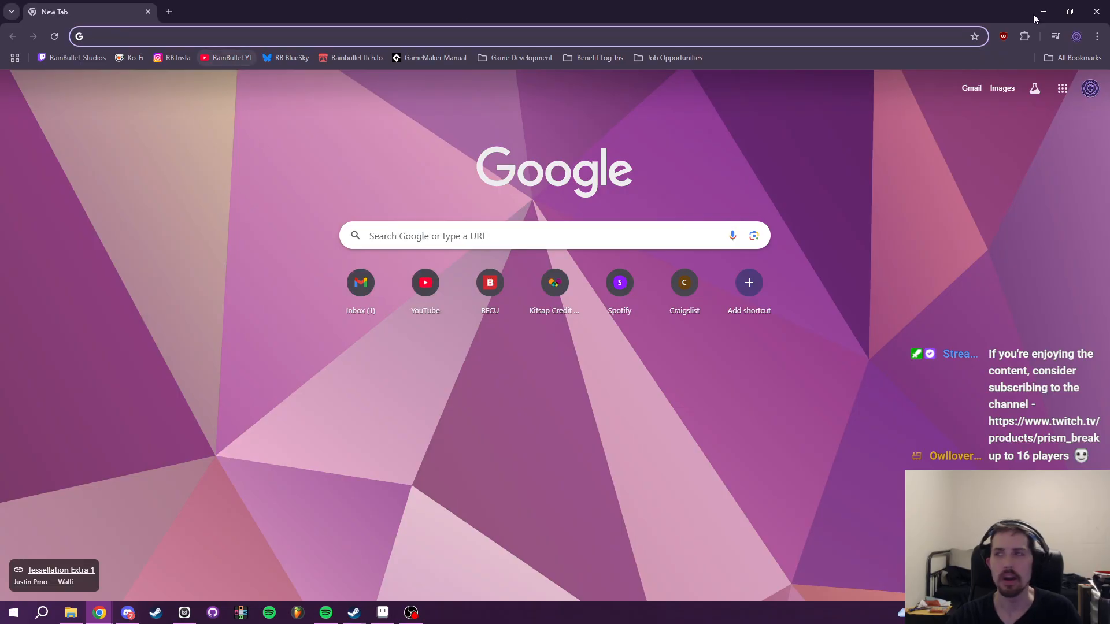
- Switch to the browser, search YouTube for "supermarket together", open "We Opened ANOTHER Grocery Store" and skip ahead in it
{"action": "left_click_drag", "start_coordinate": [338, 3], "coordinate": [284, 8]}
{"action": "left_click", "coordinate": [417, 87]}
{"action": "type", "text": "supermarket together"}
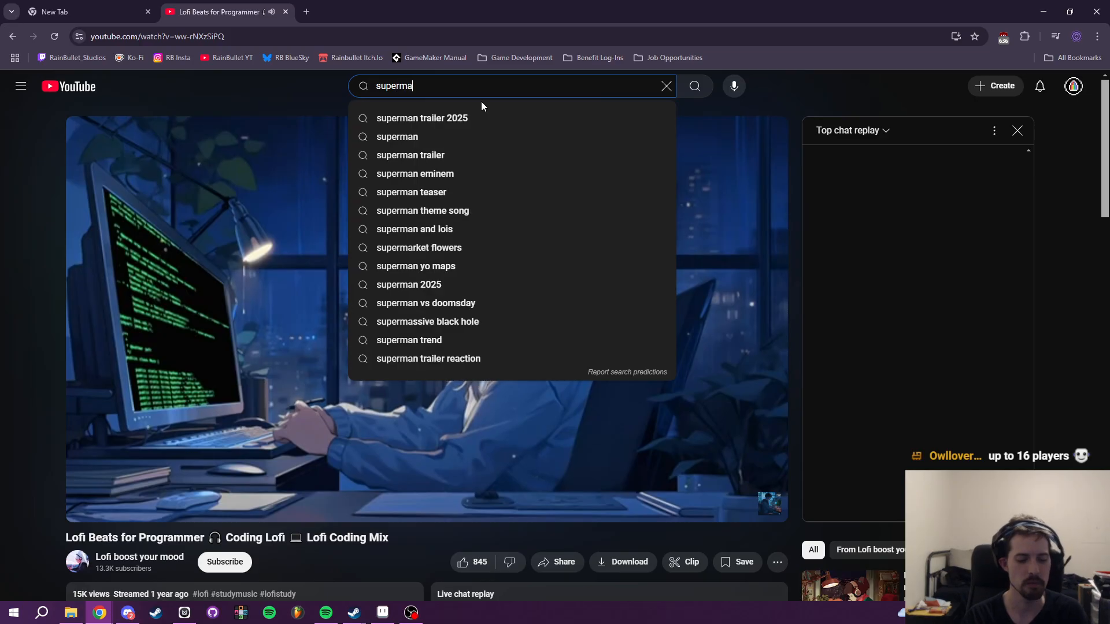
{"action": "key", "text": "Return"}
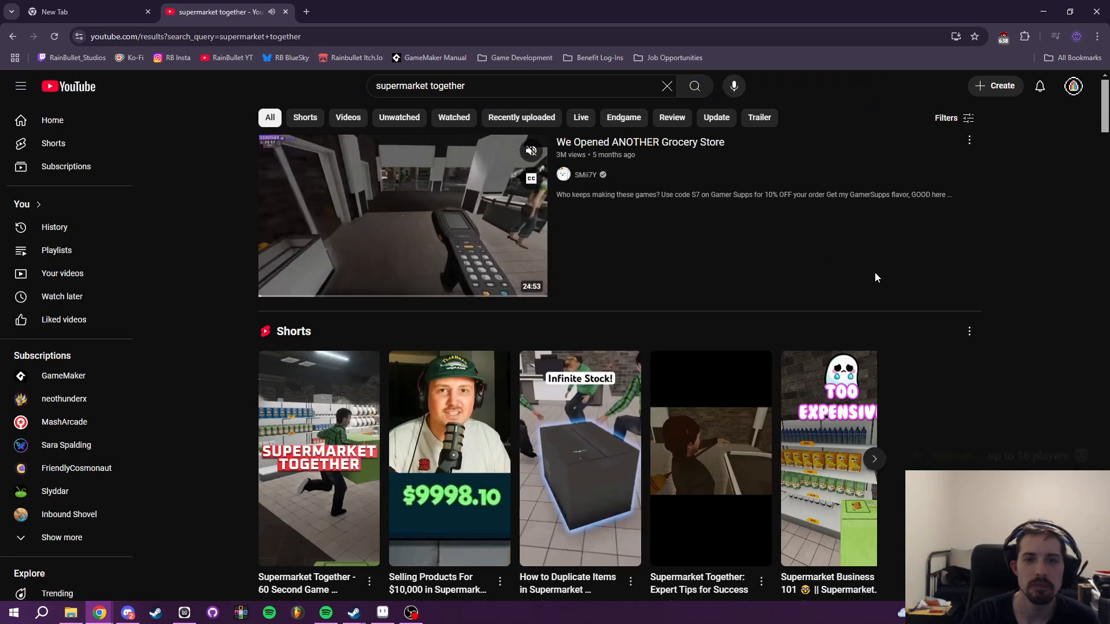
{"action": "left_click", "coordinate": [474, 257]}
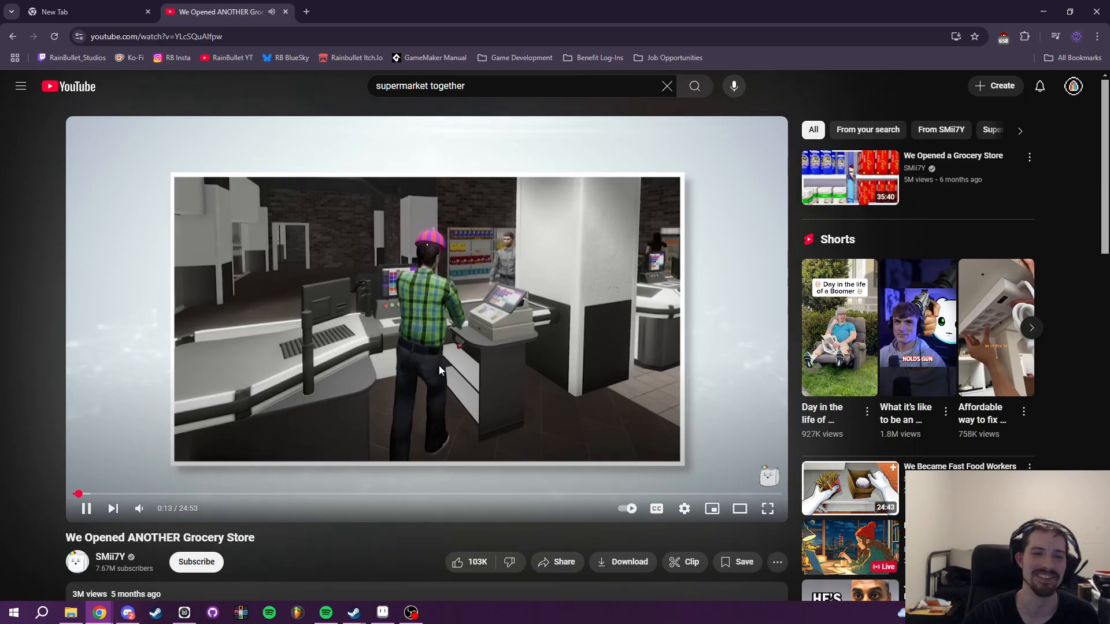
{"action": "left_click", "coordinate": [166, 493]}
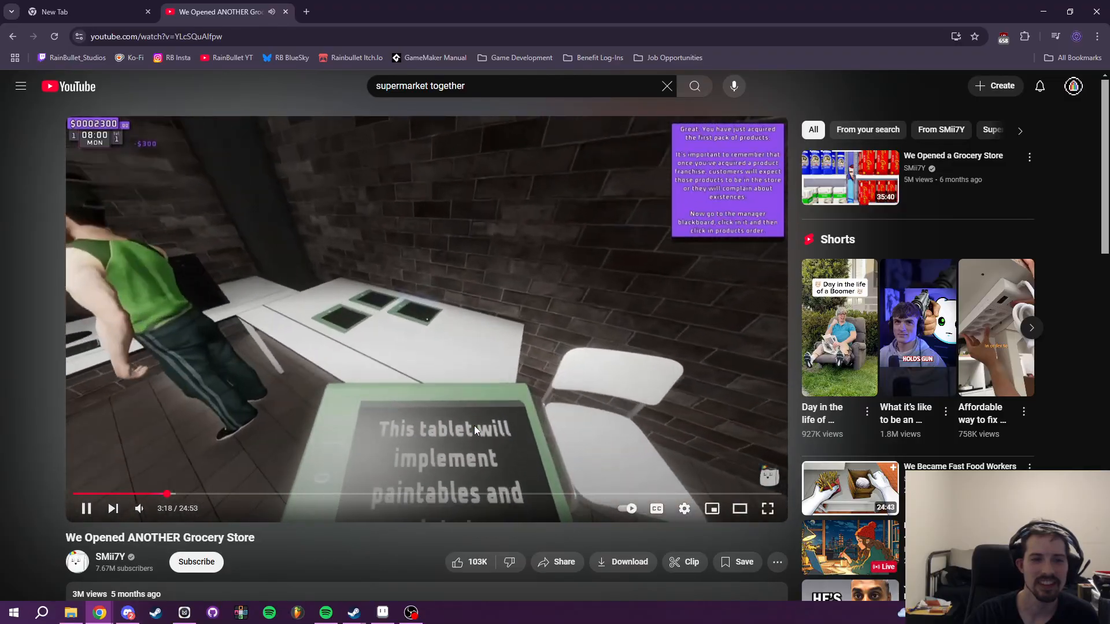
{"action": "scroll", "coordinate": [265, 376], "scroll_direction": "down", "scroll_amount": 3}
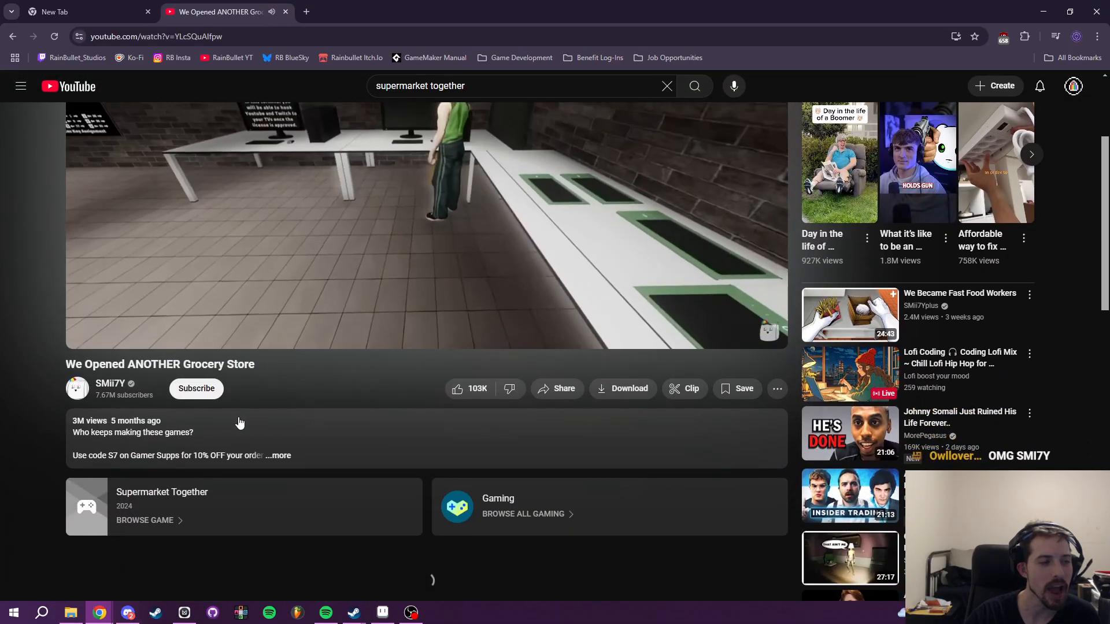
{"action": "scroll", "coordinate": [331, 324], "scroll_direction": "up", "scroll_amount": 2}
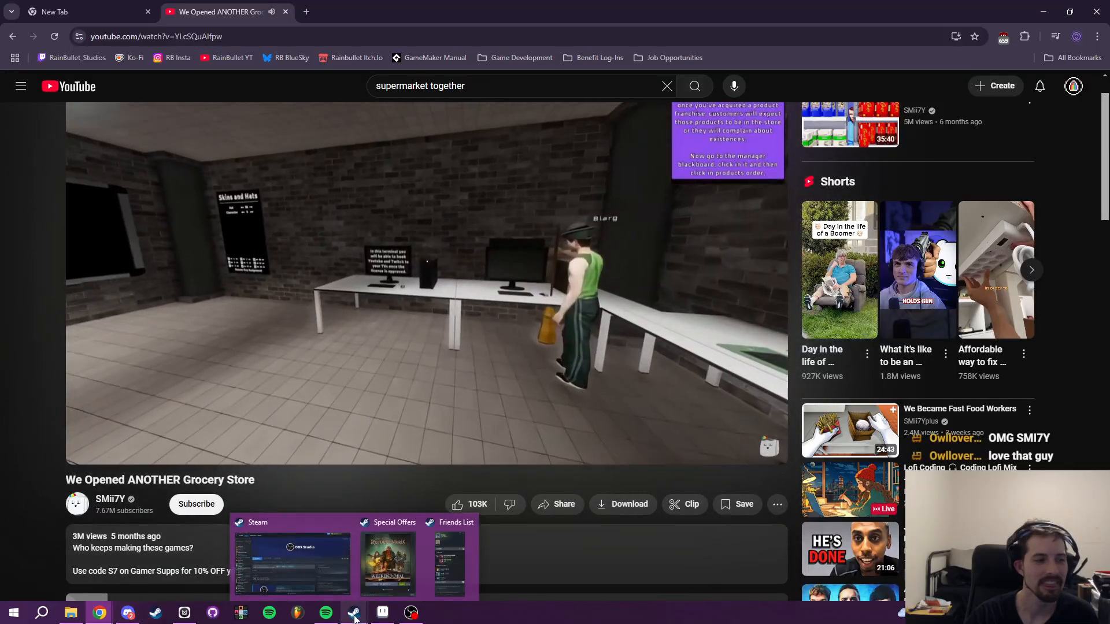
- Bring up the main Steam window and move it off this screen
{"action": "mouse_move", "coordinate": [354, 612]}
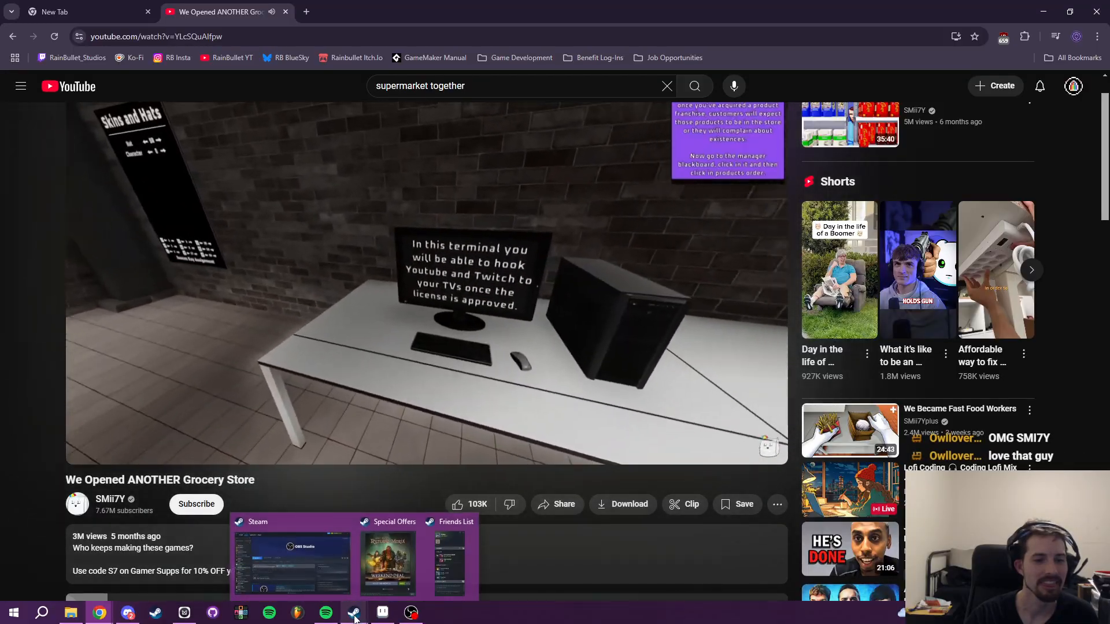
{"action": "left_click", "coordinate": [332, 576]}
{"action": "left_click_drag", "start_coordinate": [323, 2], "coordinate": [1109, 47]}
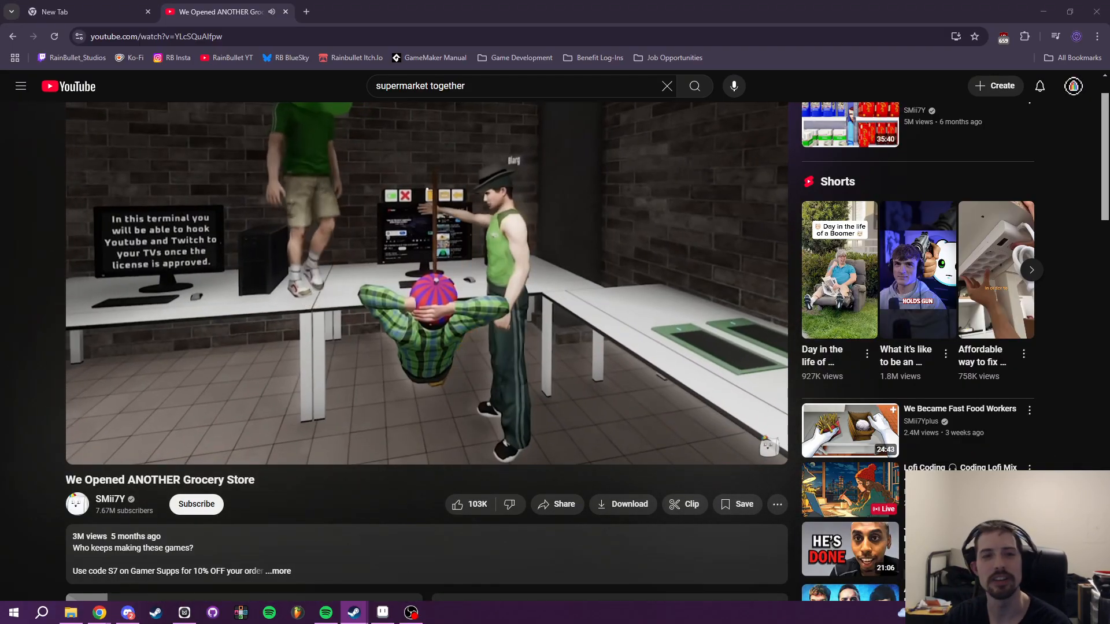
{"action": "mouse_move", "coordinate": [320, 364]}
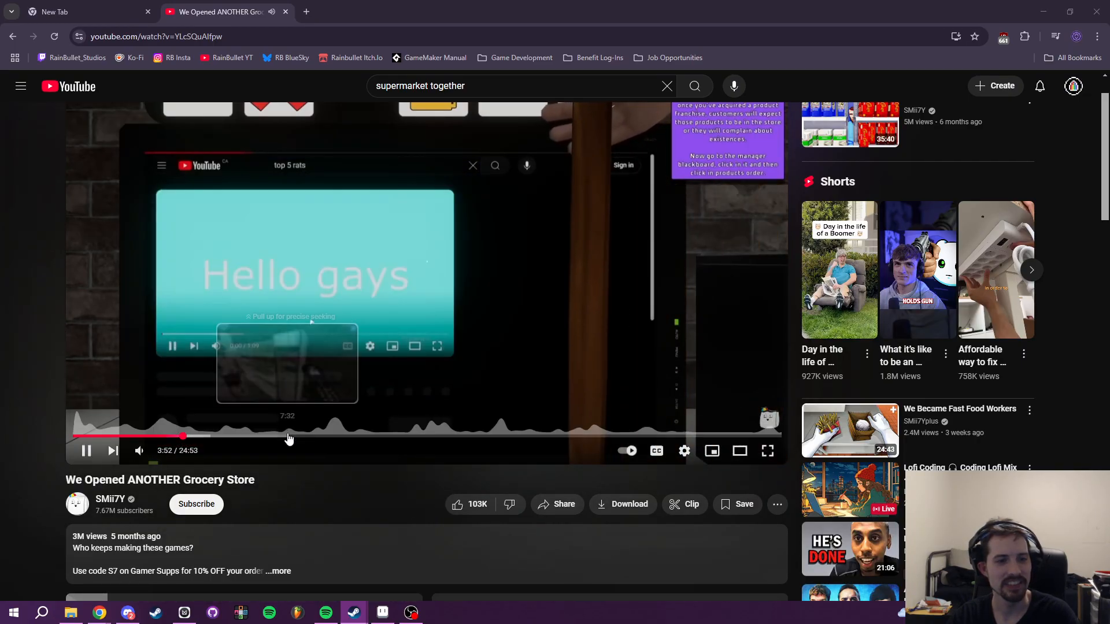
- Skip further into the grocery store video, pause it and switch to the empty new tab
{"action": "left_click", "coordinate": [222, 436]}
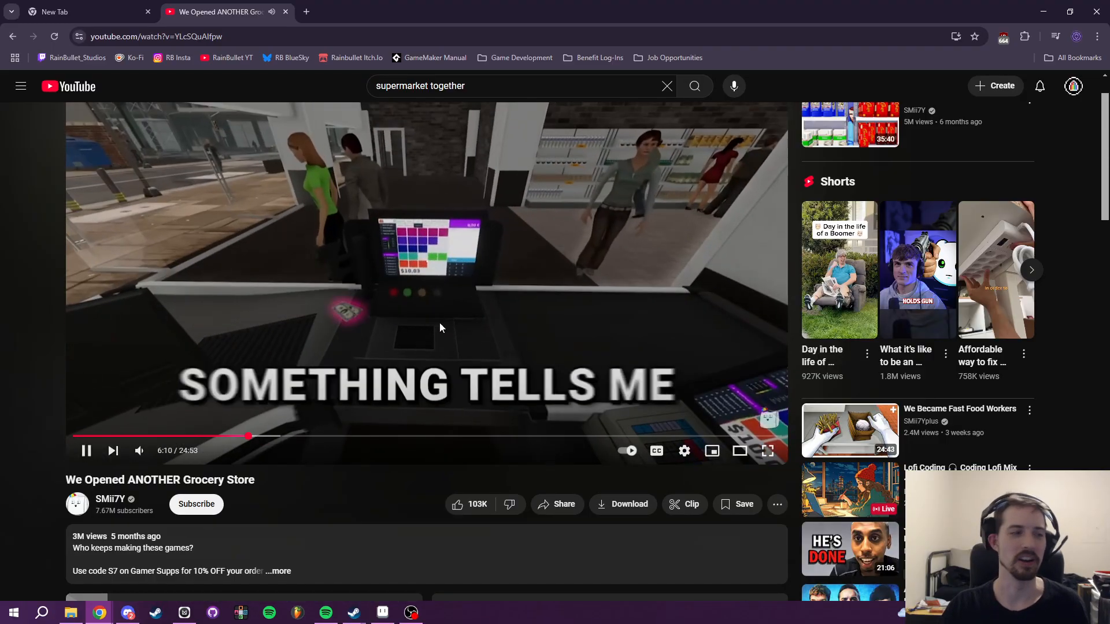
{"action": "left_click", "coordinate": [88, 454]}
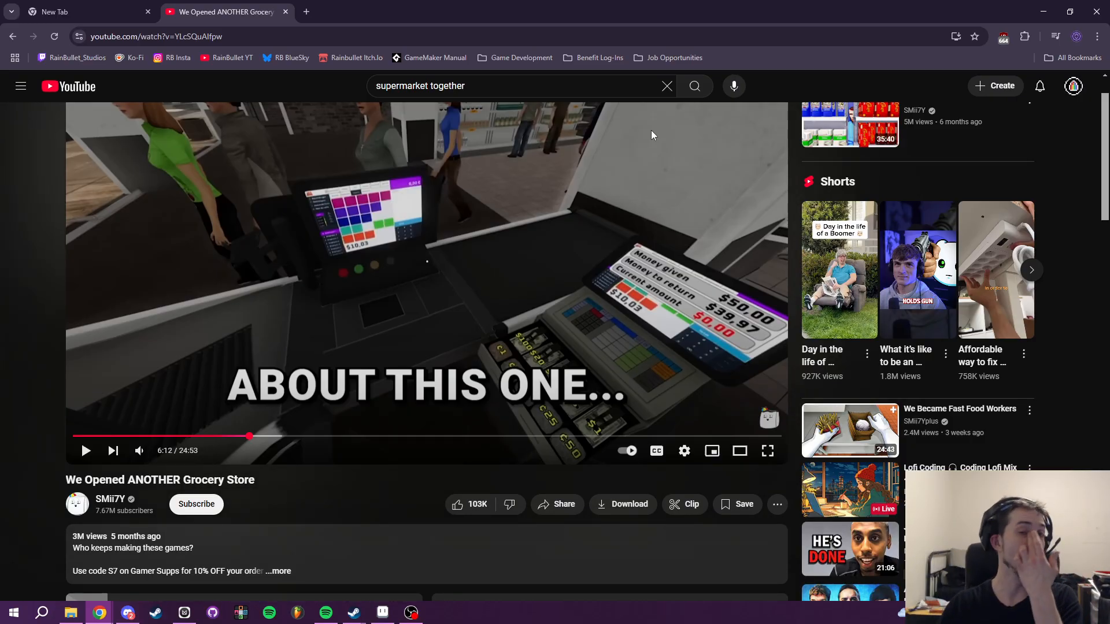
{"action": "left_click", "coordinate": [50, 8]}
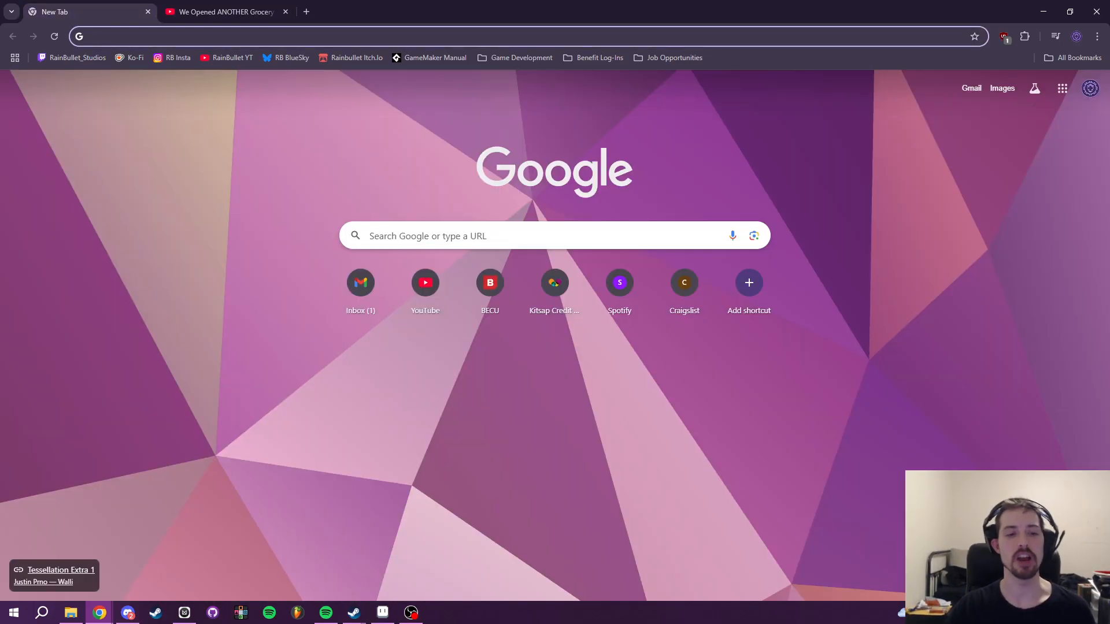
- Return to Aseprite and look through the open icon sheets and dev log sprite, ending on the Prism Break UI concept
{"action": "left_click", "coordinate": [382, 614]}
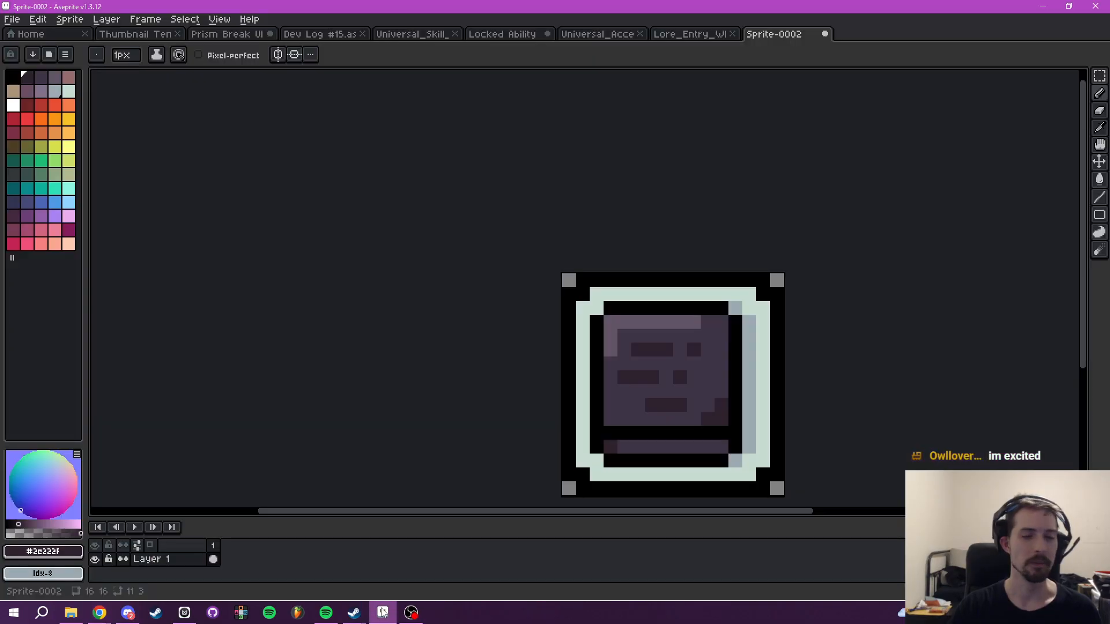
{"action": "left_click", "coordinate": [716, 39]}
{"action": "left_click", "coordinate": [605, 32]}
{"action": "left_click", "coordinate": [514, 36]}
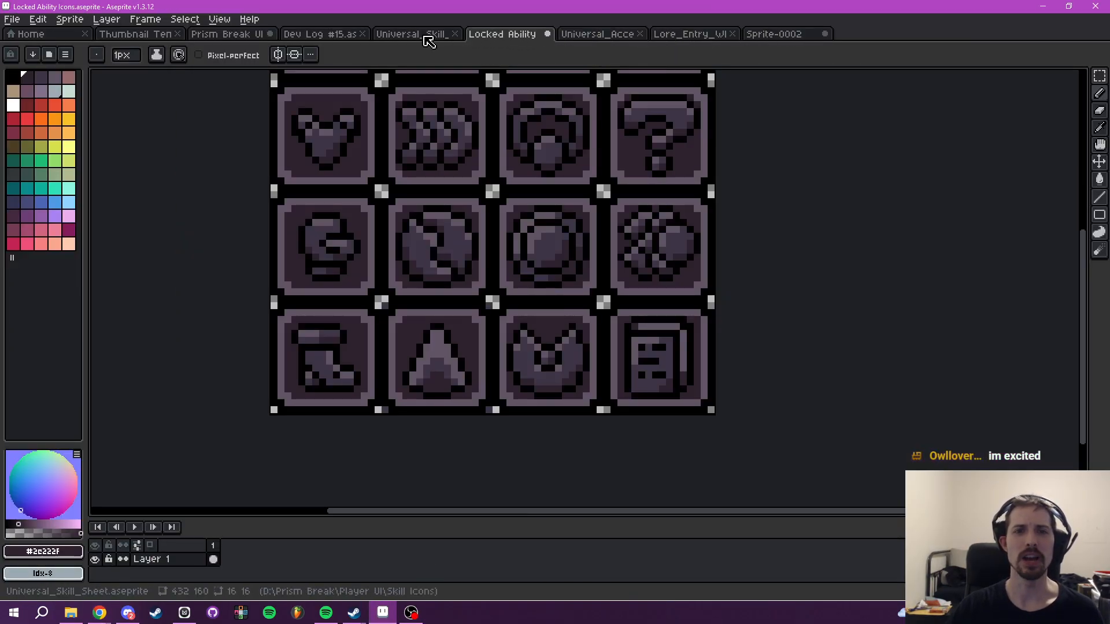
{"action": "left_click", "coordinate": [425, 39]}
{"action": "left_click", "coordinate": [306, 36]}
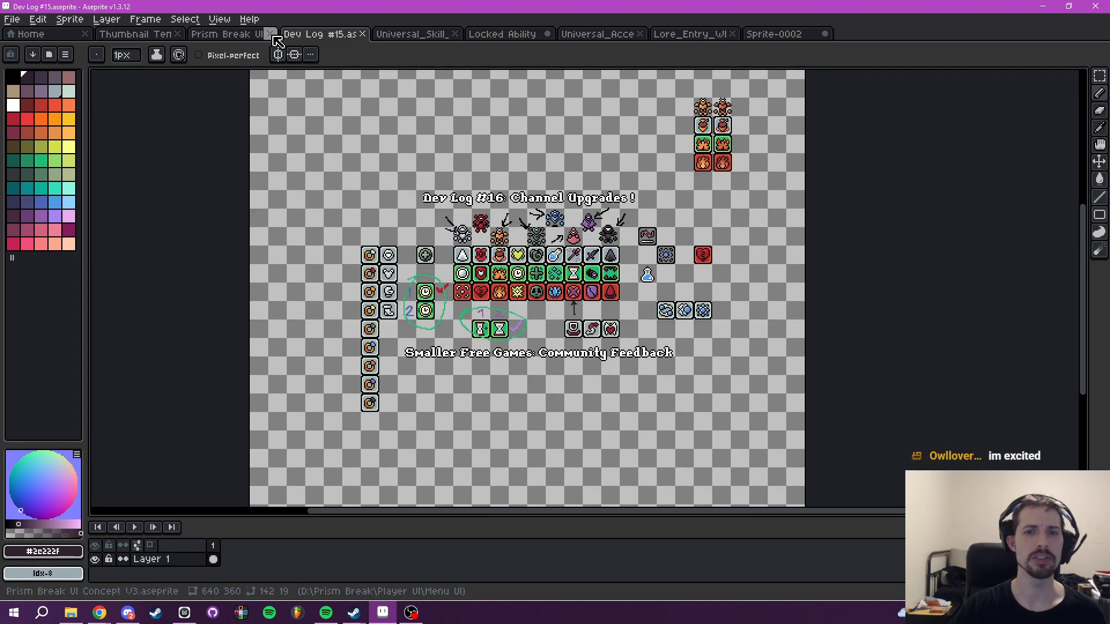
{"action": "left_click", "coordinate": [248, 37]}
- Examine the Artificer Vendor item grid on frame 7 and compare it with the Lightsmith Vendor layout on frame 5
{"action": "scroll", "coordinate": [575, 330], "scroll_direction": "down", "scroll_amount": 2}
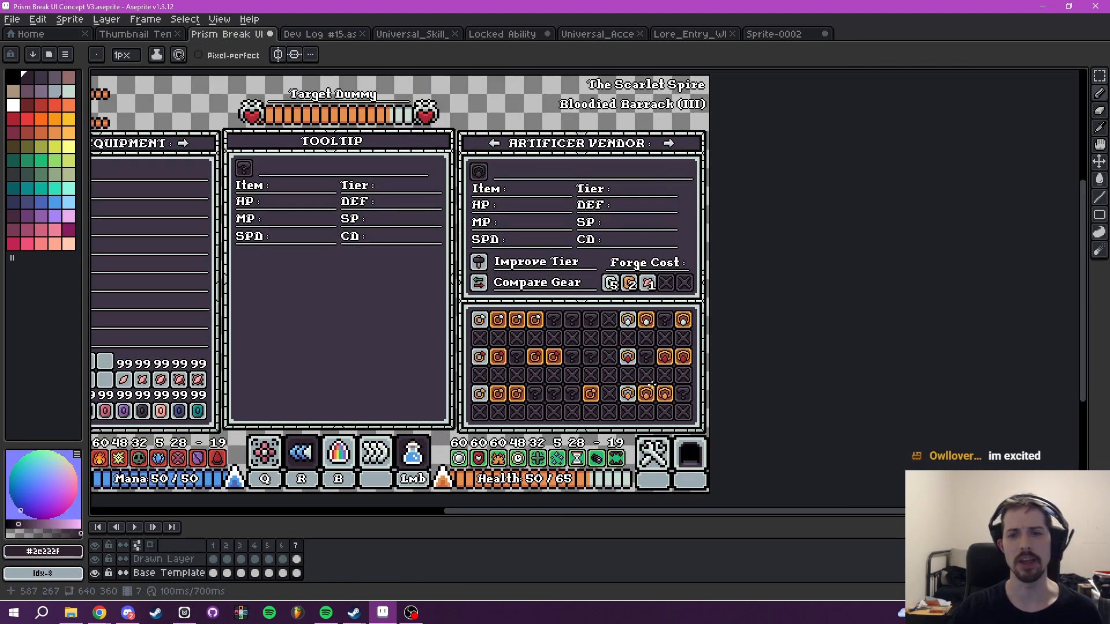
{"action": "left_click_drag", "start_coordinate": [658, 376], "coordinate": [722, 362]}
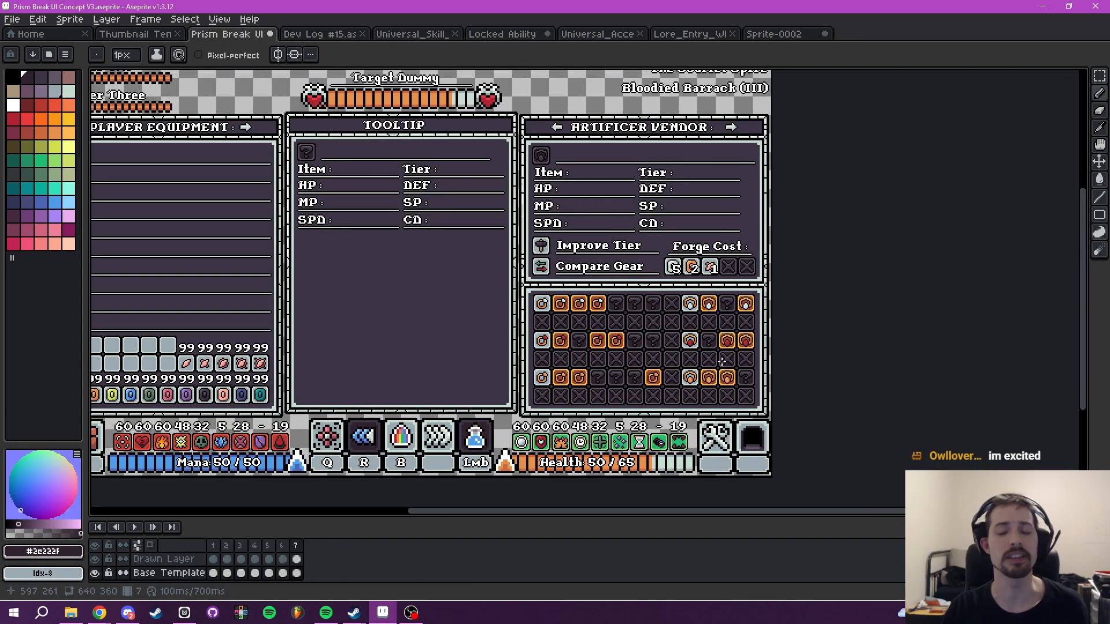
{"action": "scroll", "coordinate": [719, 359], "scroll_direction": "up", "scroll_amount": 3}
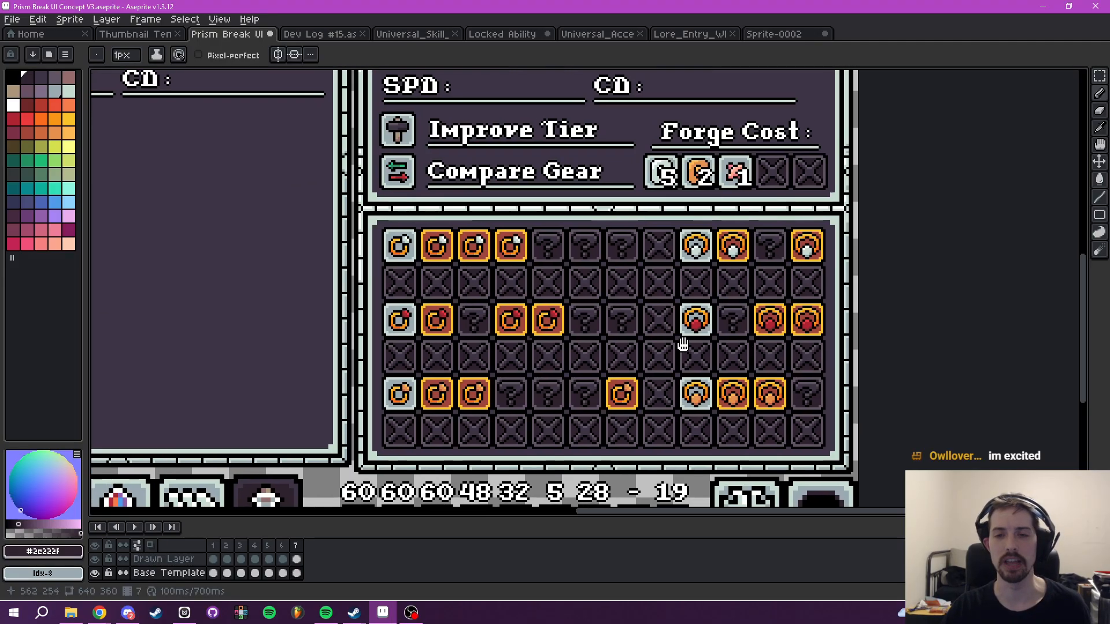
{"action": "scroll", "coordinate": [642, 262], "scroll_direction": "down", "scroll_amount": 3}
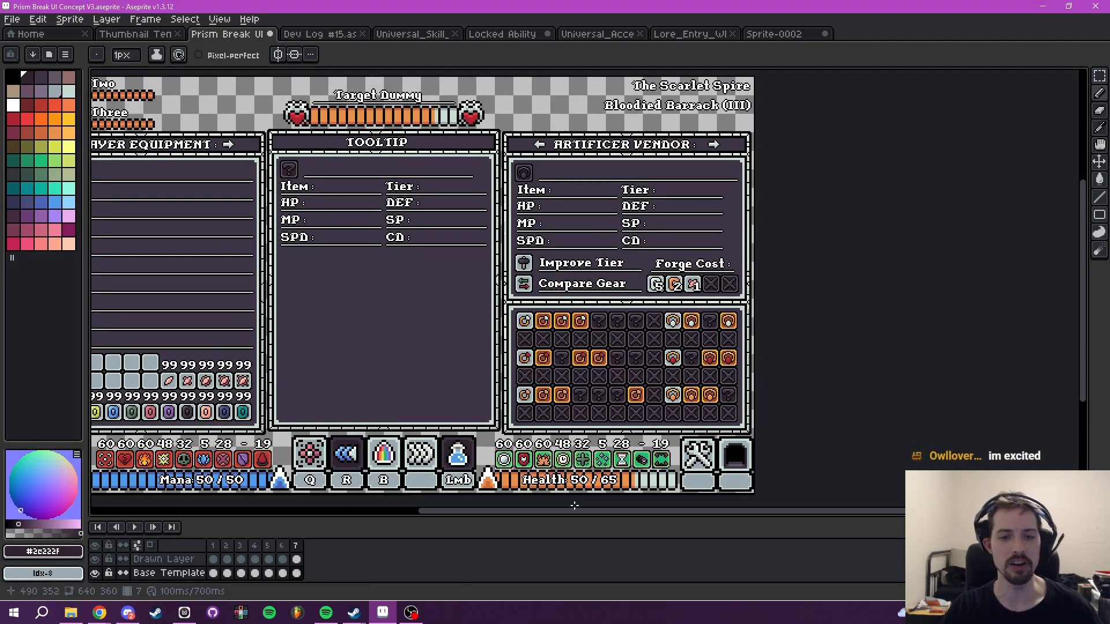
{"action": "left_click", "coordinate": [267, 548]}
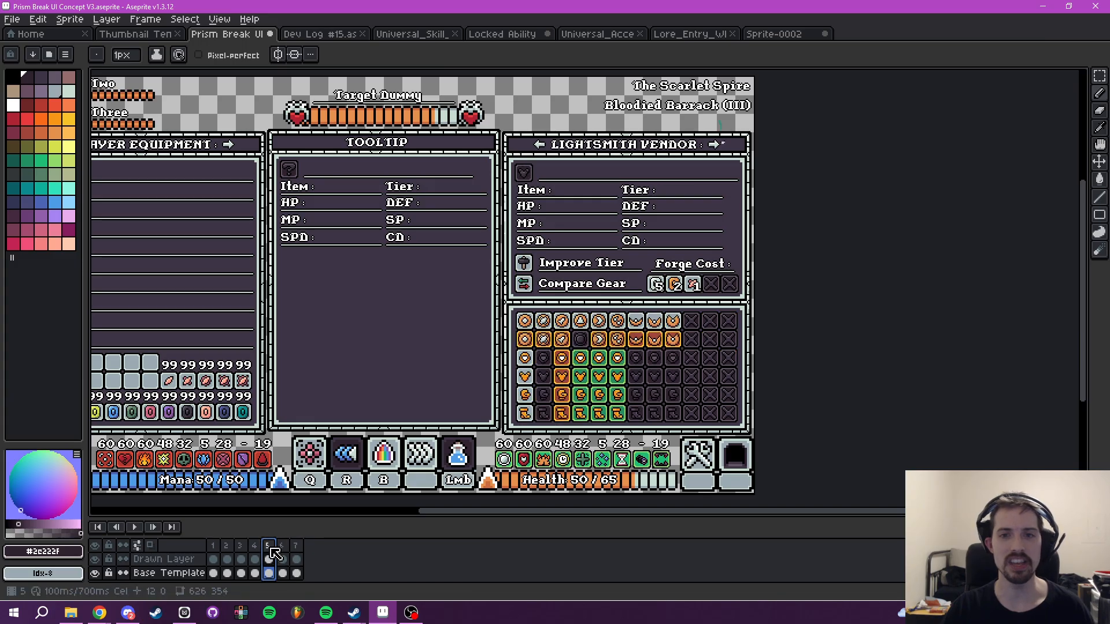
{"action": "left_click", "coordinate": [298, 546]}
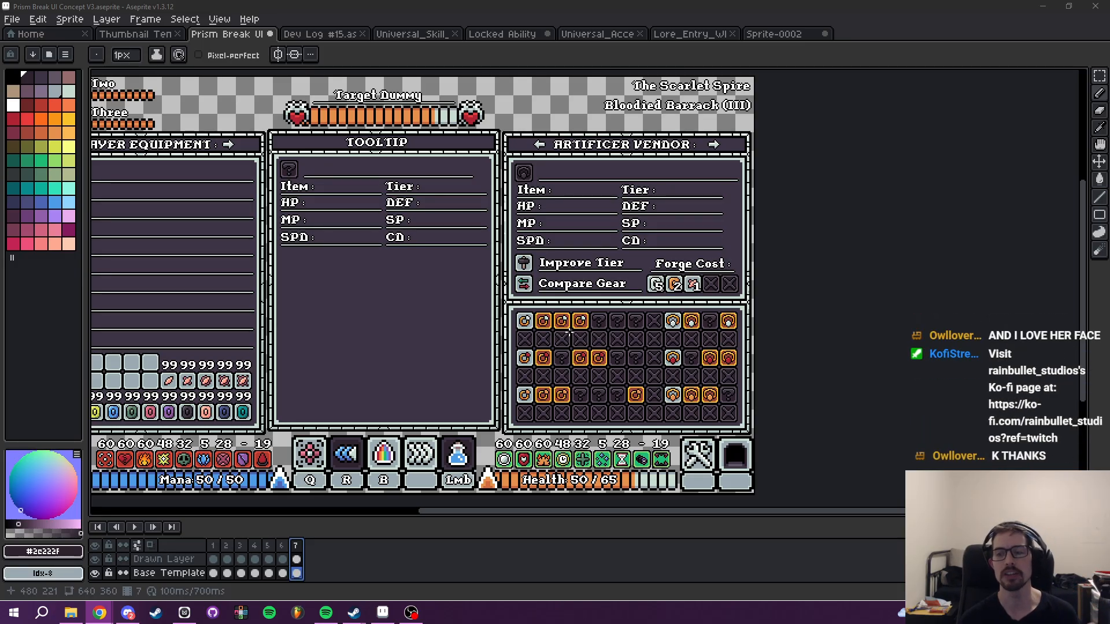
- Check the time and date in the system calendar, then close it
{"action": "left_click", "coordinate": [1064, 612]}
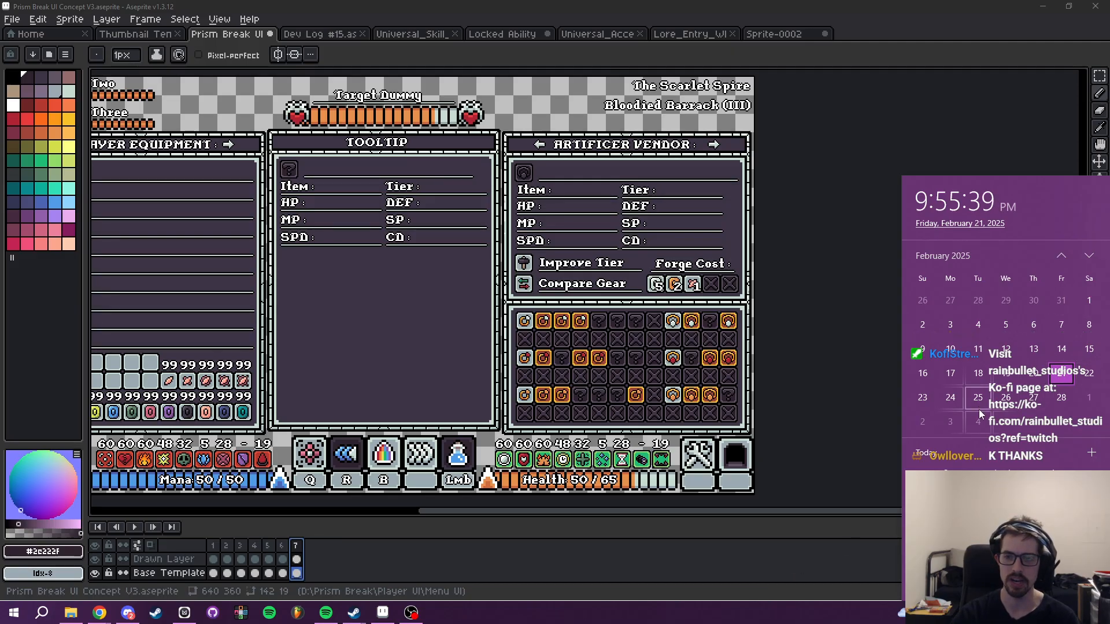
{"action": "left_click", "coordinate": [664, 565]}
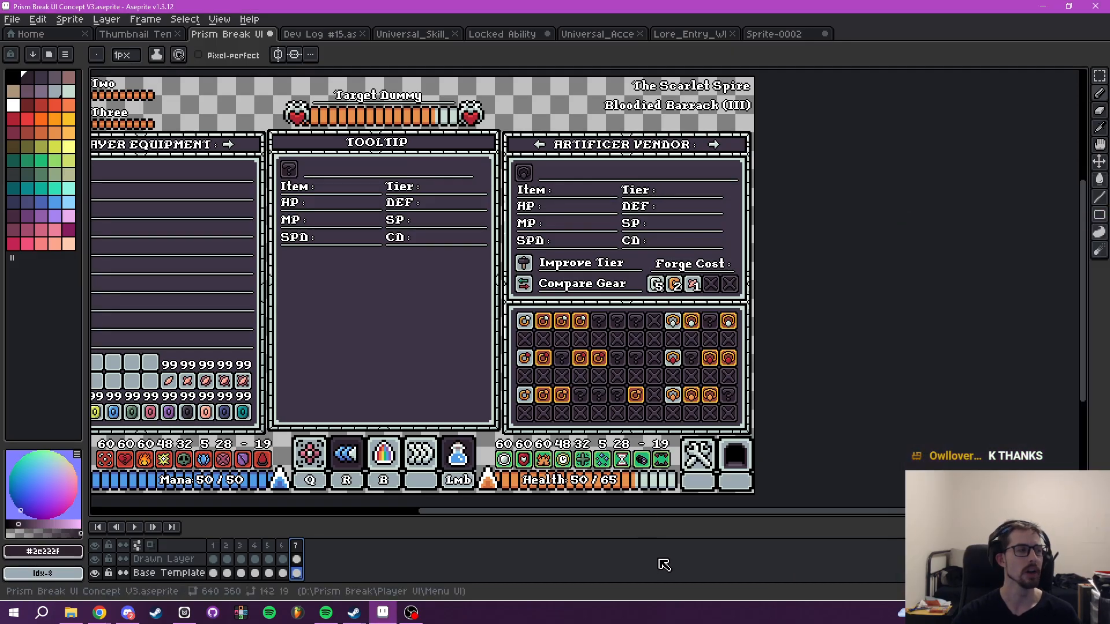